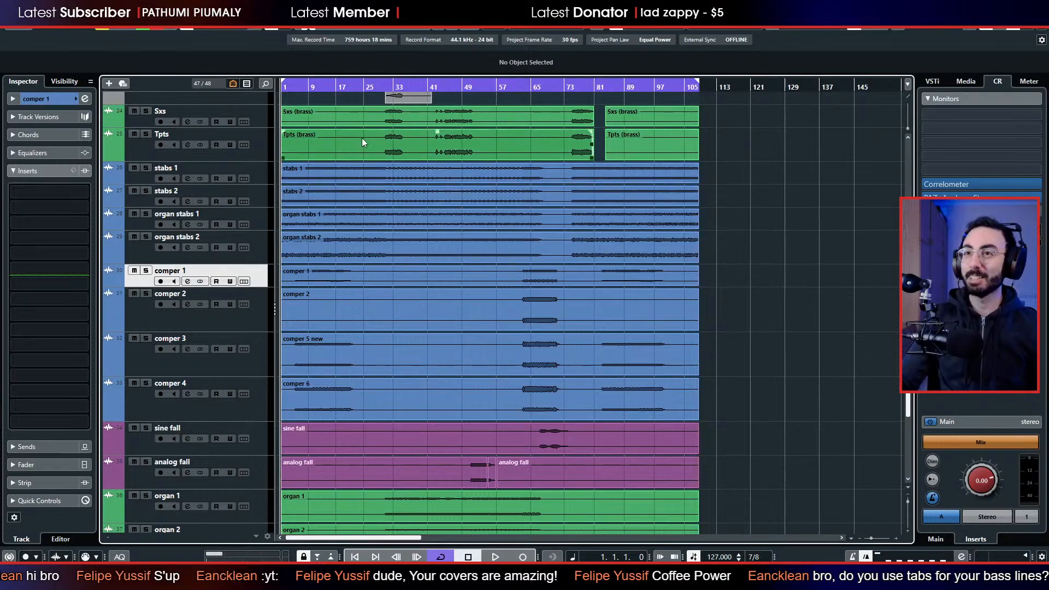
Look through the arrangement from the lead guitar tracks down to the synth brass tracks, with the timeline zoomed in.
{"action": "scroll", "coordinate": [497, 209], "scroll_direction": "up", "scroll_amount": 10}
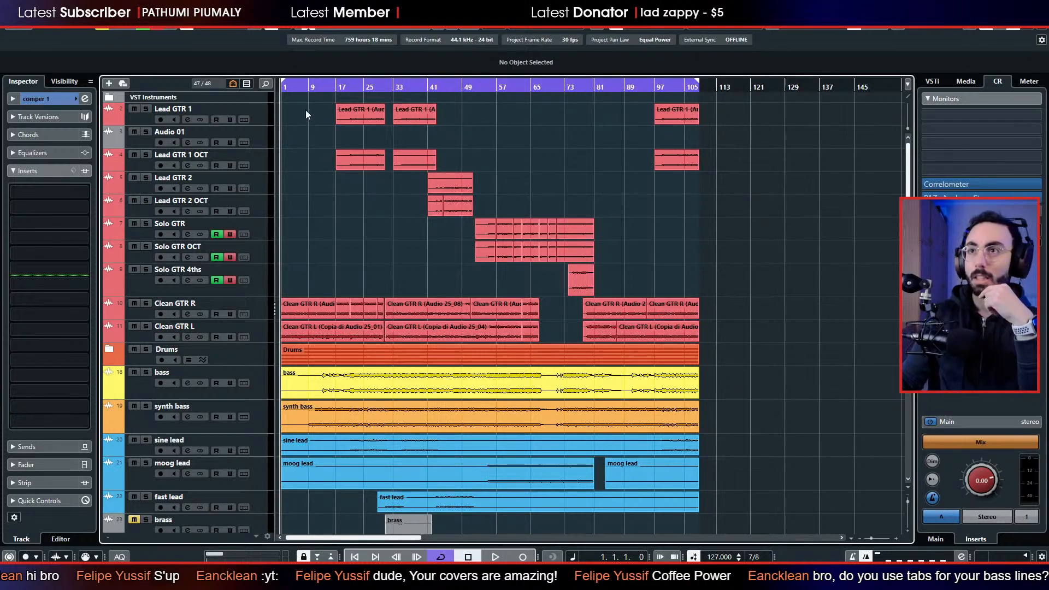
{"action": "key", "text": "h"}
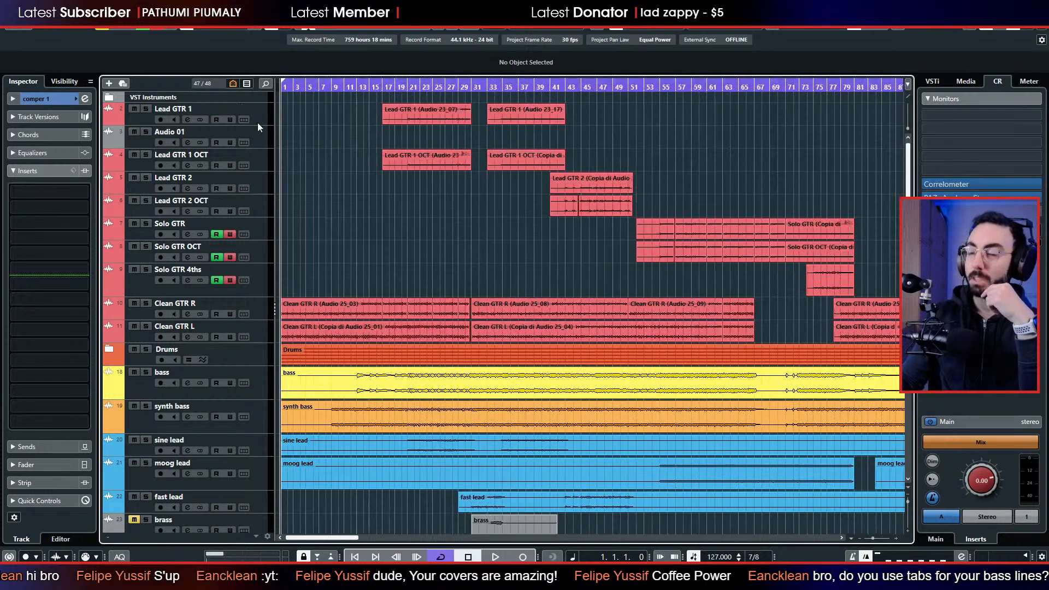
{"action": "scroll", "coordinate": [343, 235], "scroll_direction": "down", "scroll_amount": 5}
{"action": "scroll", "coordinate": [343, 234], "scroll_direction": "down", "scroll_amount": 5}
{"action": "scroll", "coordinate": [382, 234], "scroll_direction": "up", "scroll_amount": 3}
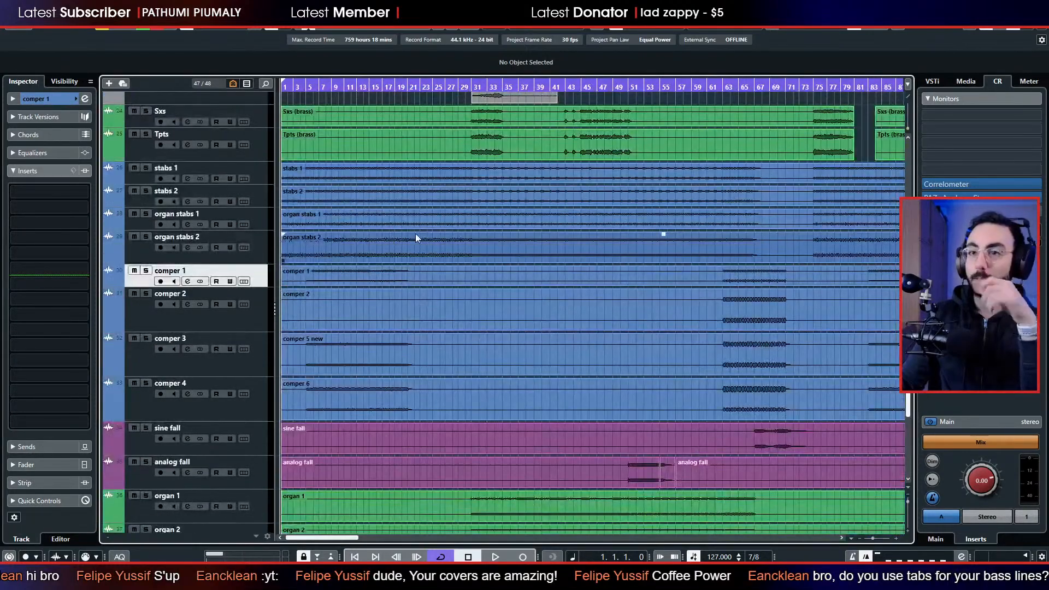
{"action": "scroll", "coordinate": [477, 234], "scroll_direction": "up", "scroll_amount": 5}
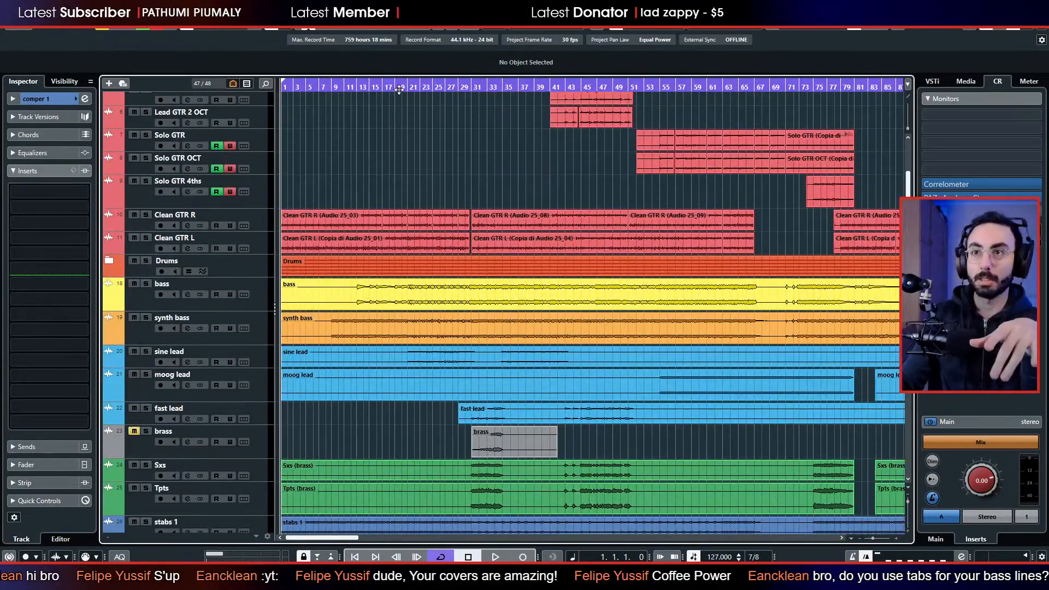
{"action": "scroll", "coordinate": [432, 299], "scroll_direction": "down", "scroll_amount": 8}
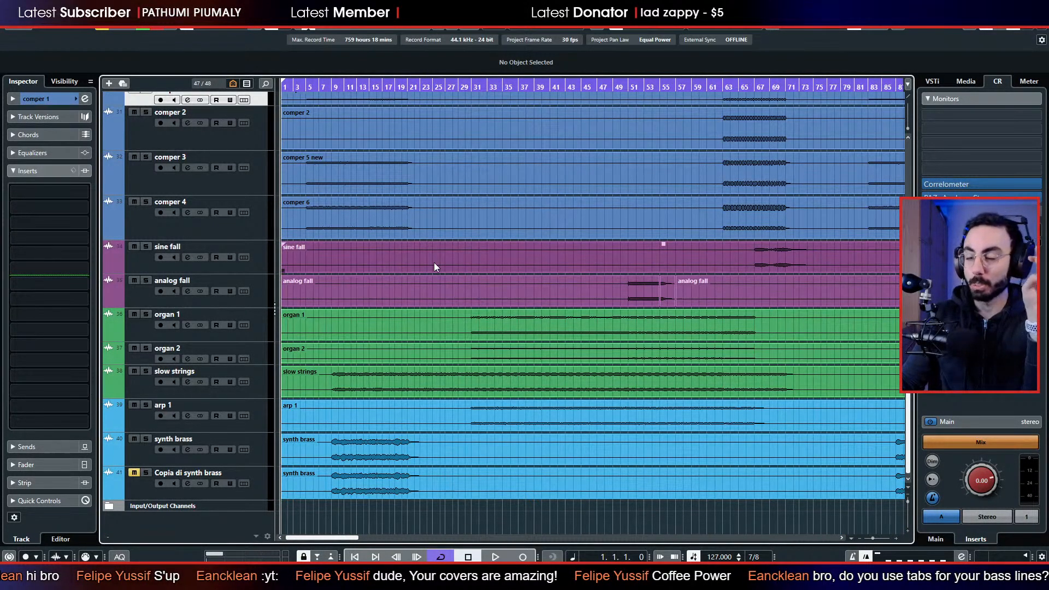
{"action": "scroll", "coordinate": [436, 267], "scroll_direction": "up", "scroll_amount": 4}
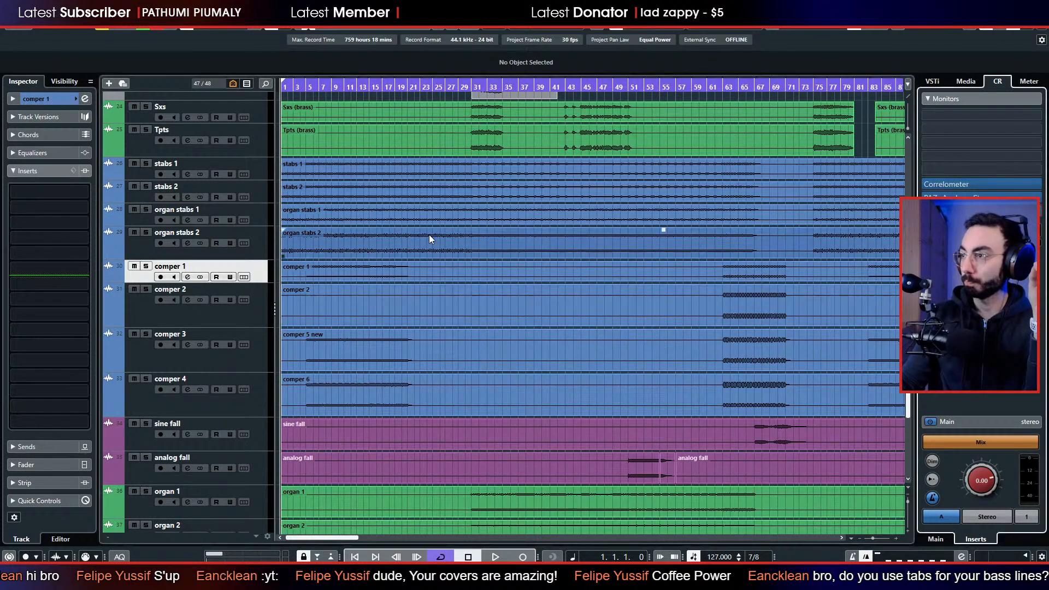
{"action": "scroll", "coordinate": [428, 235], "scroll_direction": "up", "scroll_amount": 10}
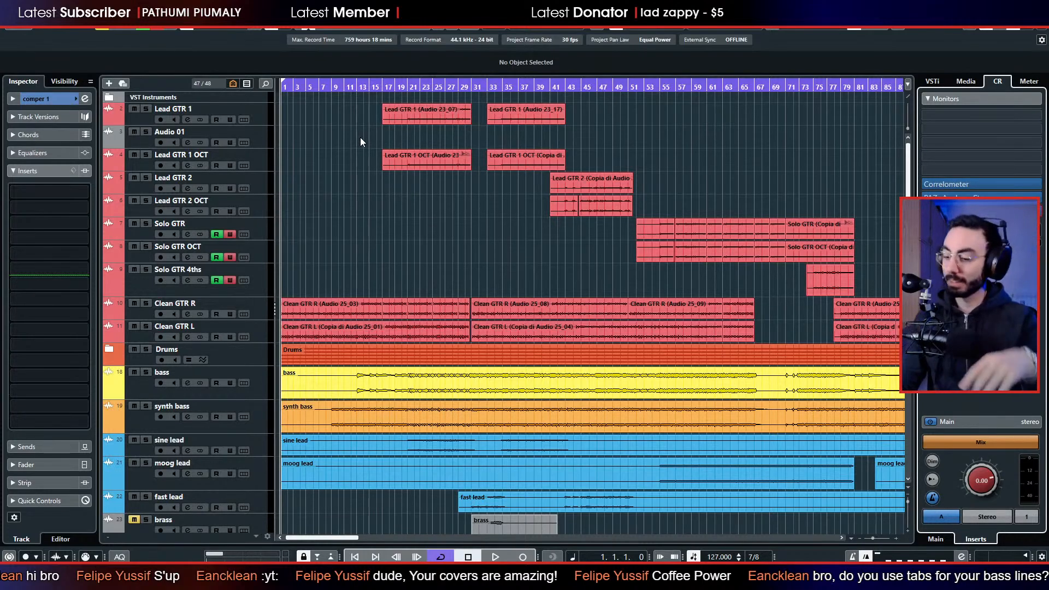
{"action": "scroll", "coordinate": [356, 179], "scroll_direction": "down", "scroll_amount": 4}
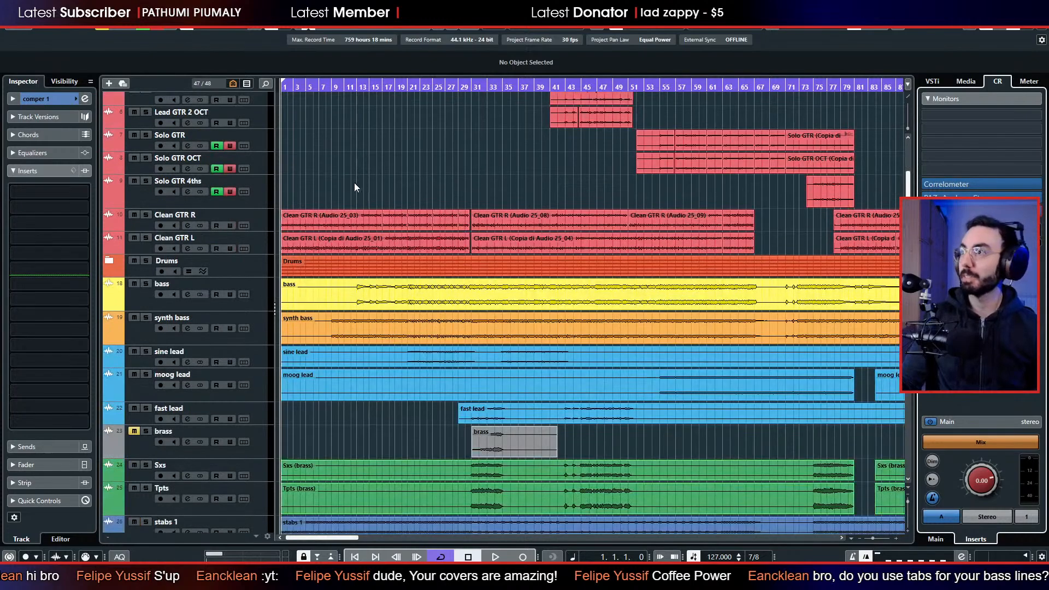
{"action": "scroll", "coordinate": [367, 199], "scroll_direction": "up", "scroll_amount": 4}
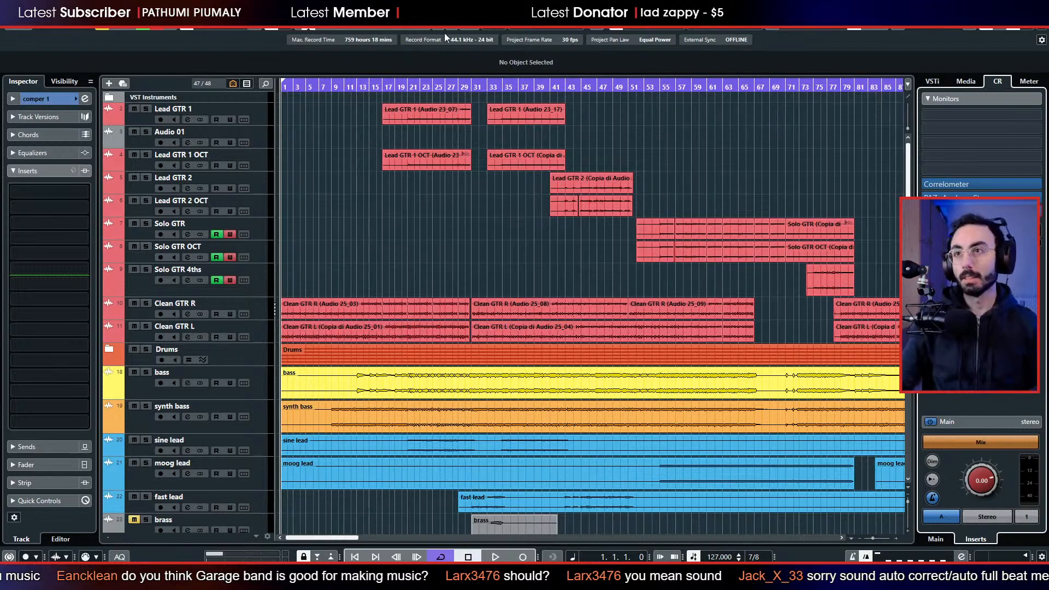
{"action": "scroll", "coordinate": [382, 182], "scroll_direction": "down", "scroll_amount": 10}
{"action": "scroll", "coordinate": [352, 205], "scroll_direction": "down", "scroll_amount": 4}
{"action": "scroll", "coordinate": [352, 209], "scroll_direction": "up", "scroll_amount": 12}
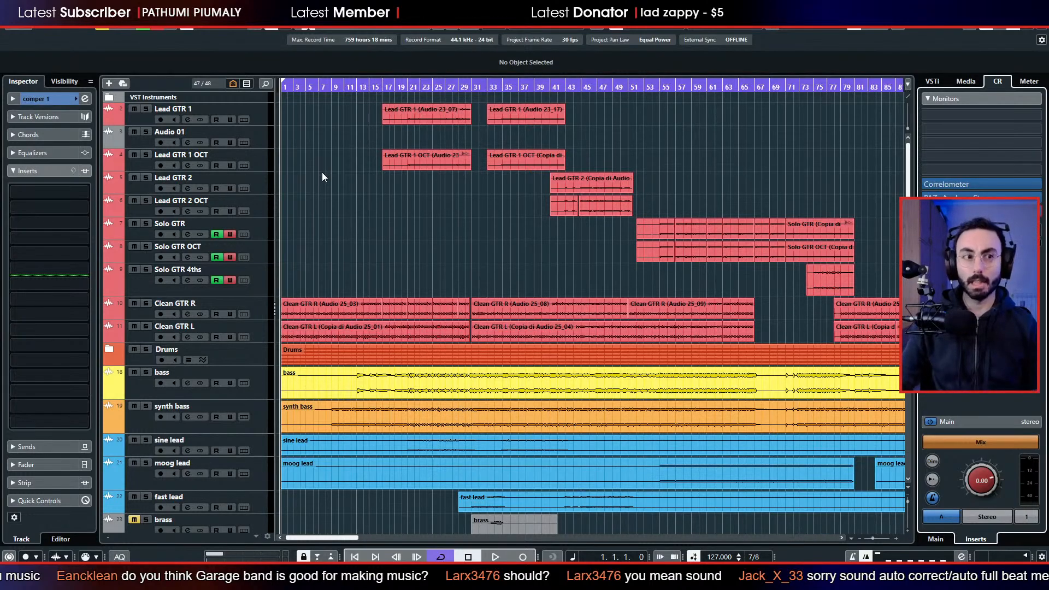
{"action": "scroll", "coordinate": [440, 237], "scroll_direction": "down", "scroll_amount": 3}
{"action": "scroll", "coordinate": [440, 237], "scroll_direction": "up", "scroll_amount": 3}
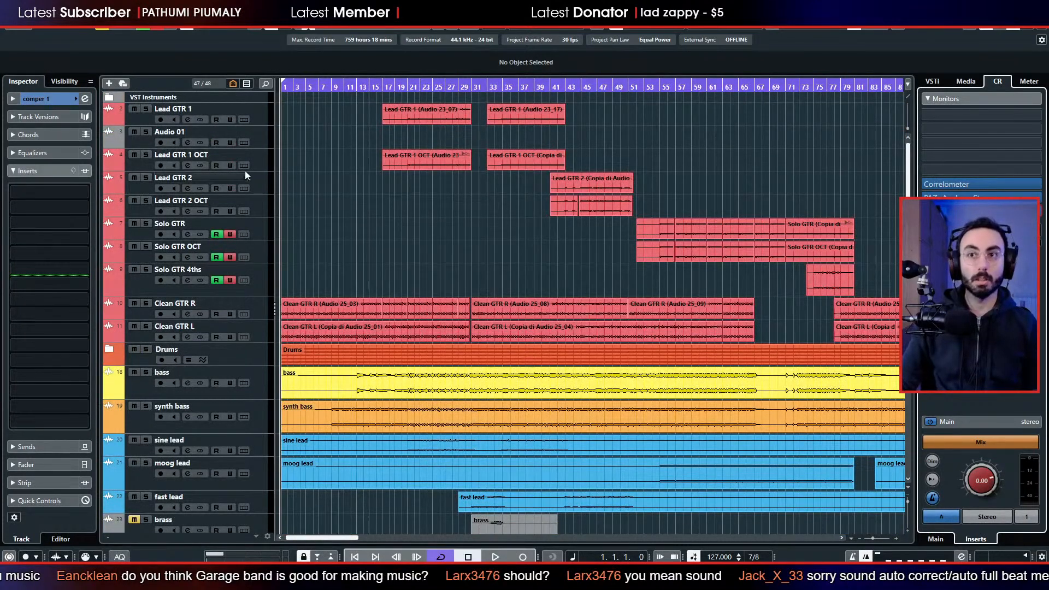
Reduce the track heights of comper 2, comper 3 and comper 4 to match comper 1.
{"action": "scroll", "coordinate": [457, 199], "scroll_direction": "down", "scroll_amount": 10}
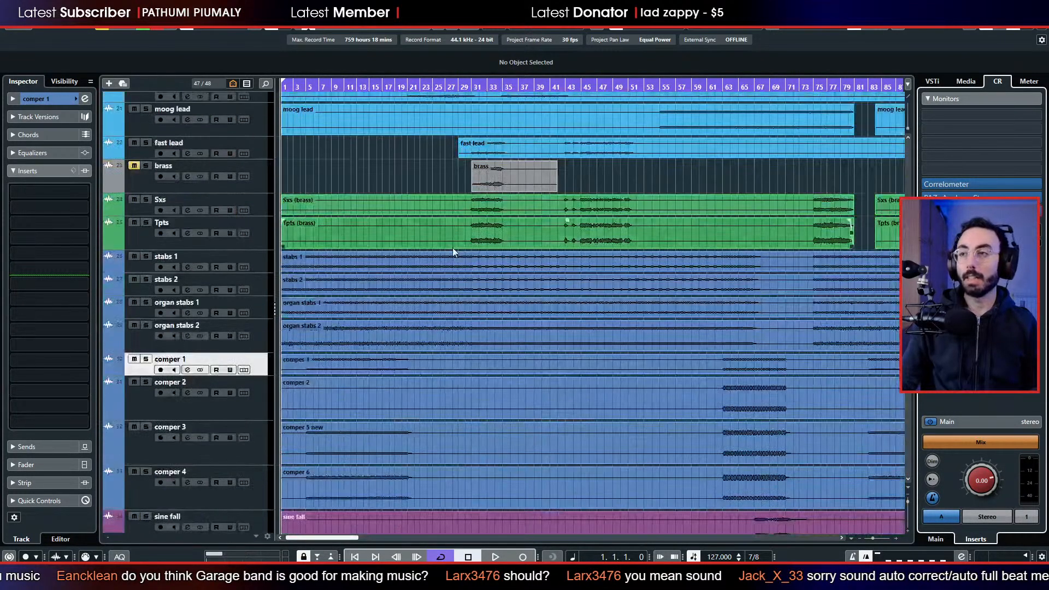
{"action": "left_click_drag", "start_coordinate": [255, 376], "coordinate": [259, 310]}
{"action": "left_click", "coordinate": [258, 411]}
{"action": "left_click", "coordinate": [259, 360]}
{"action": "scroll", "coordinate": [343, 341], "scroll_direction": "up", "scroll_amount": 15}
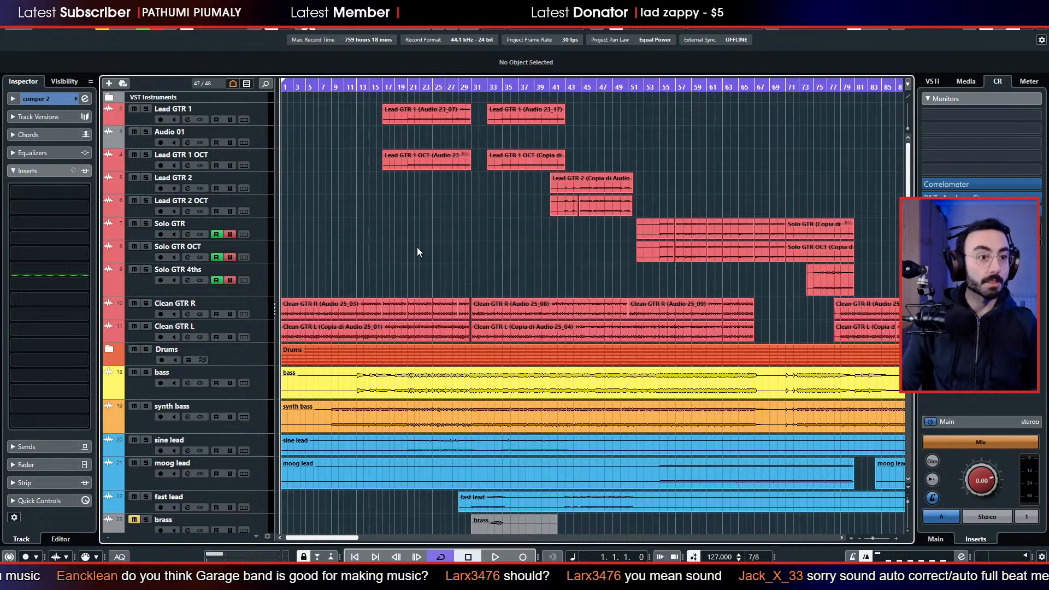
Play the project from the start and look over the tracks from the guitars to the synth brass during playback.
{"action": "key", "text": "space"}
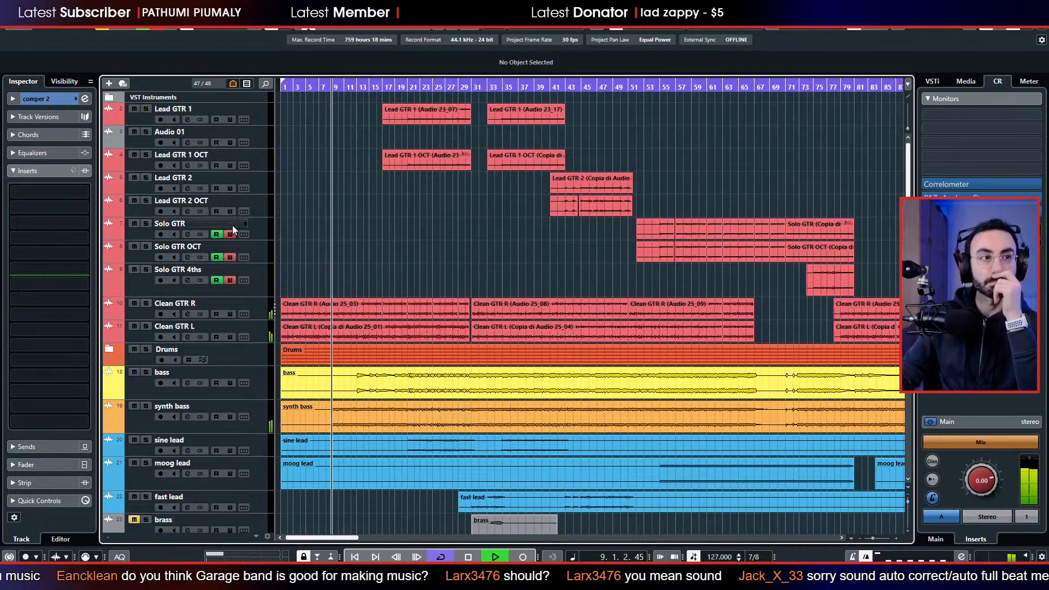
{"action": "scroll", "coordinate": [226, 267], "scroll_direction": "down", "scroll_amount": 10}
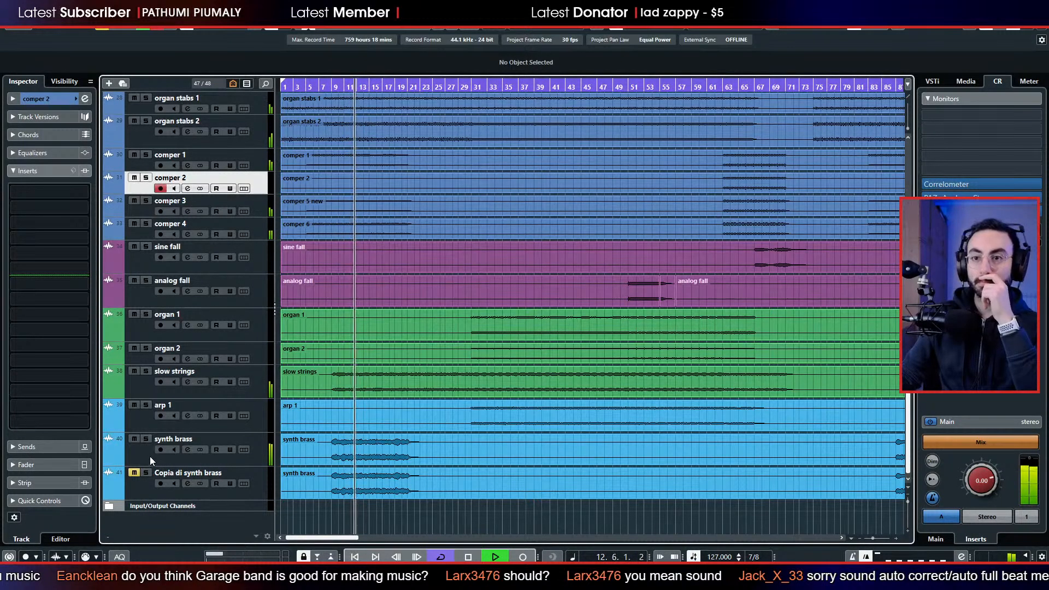
{"action": "scroll", "coordinate": [244, 449], "scroll_direction": "up", "scroll_amount": 3}
{"action": "scroll", "coordinate": [244, 449], "scroll_direction": "up", "scroll_amount": 10}
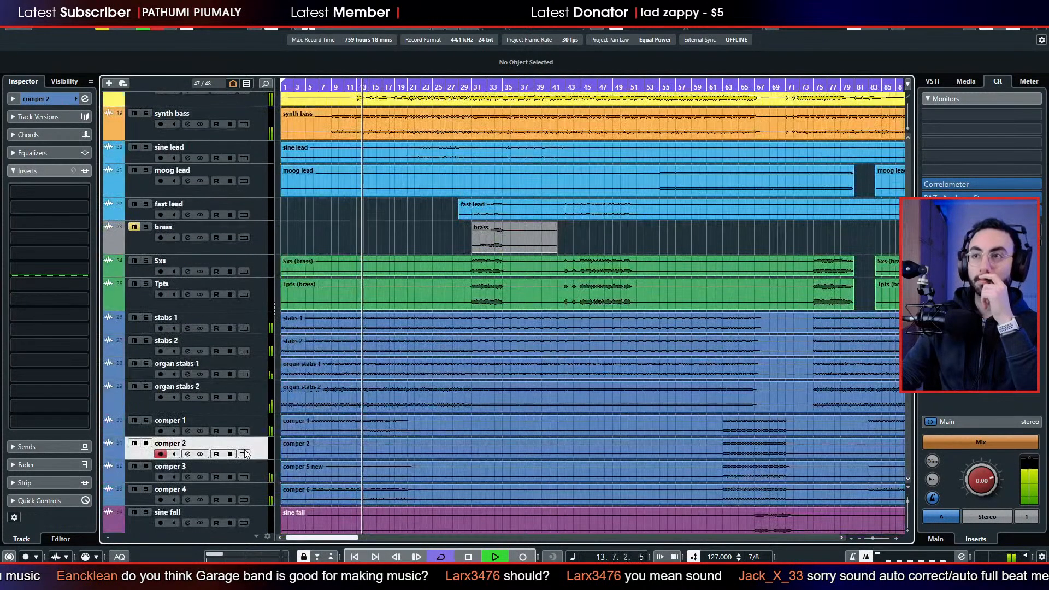
{"action": "scroll", "coordinate": [245, 450], "scroll_direction": "up", "scroll_amount": 1}
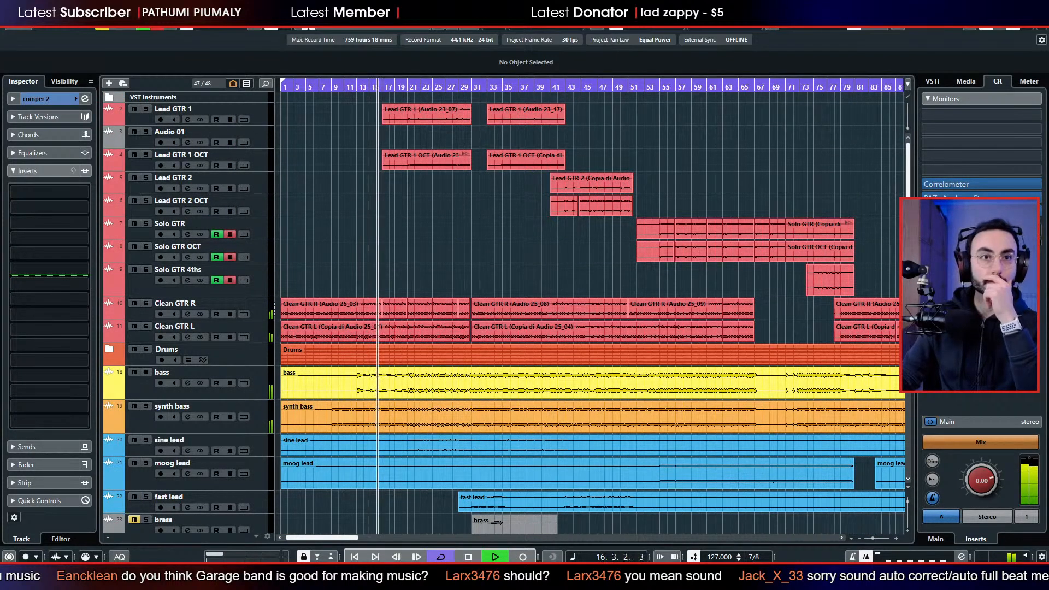
Open the PAZ Analyzer from the monitor inserts and place its window over the upper part of the arrangement.
{"action": "left_click", "coordinate": [977, 200]}
{"action": "left_click_drag", "start_coordinate": [490, 107], "coordinate": [700, 102]}
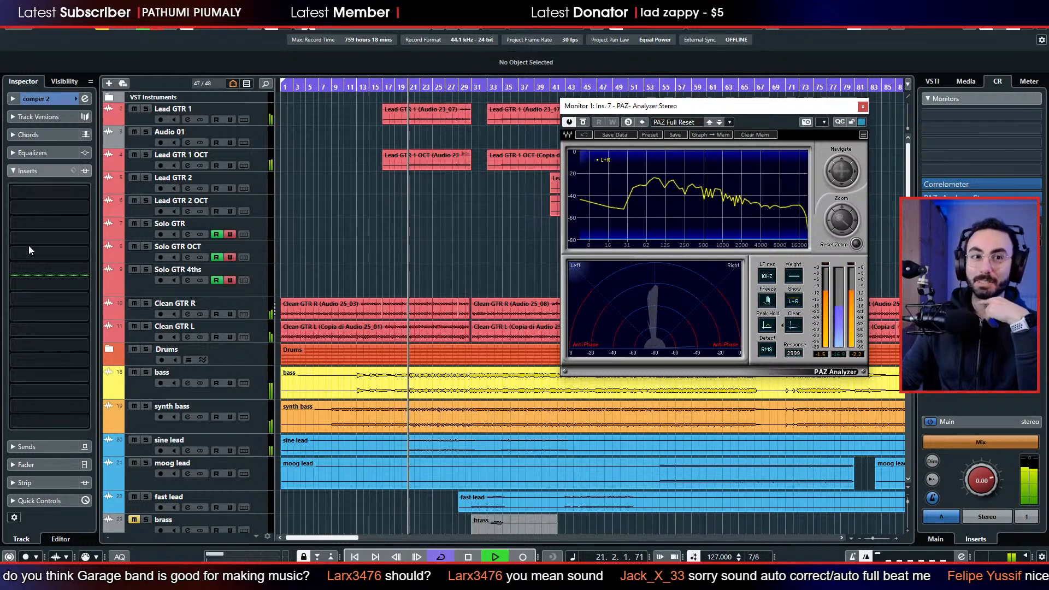
{"action": "key", "text": "ctrl+w"}
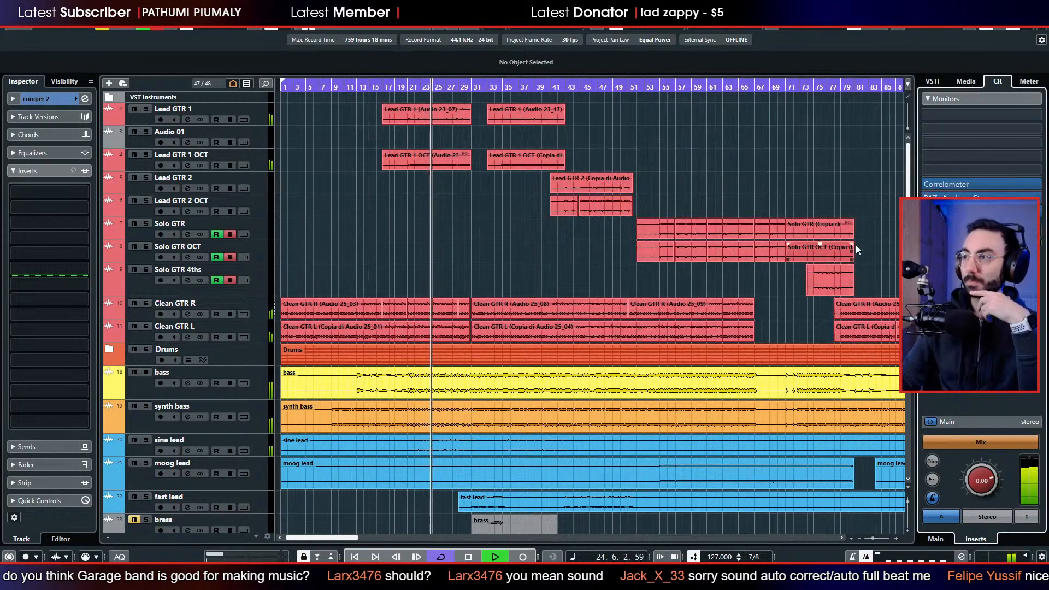
{"action": "left_click", "coordinate": [936, 198]}
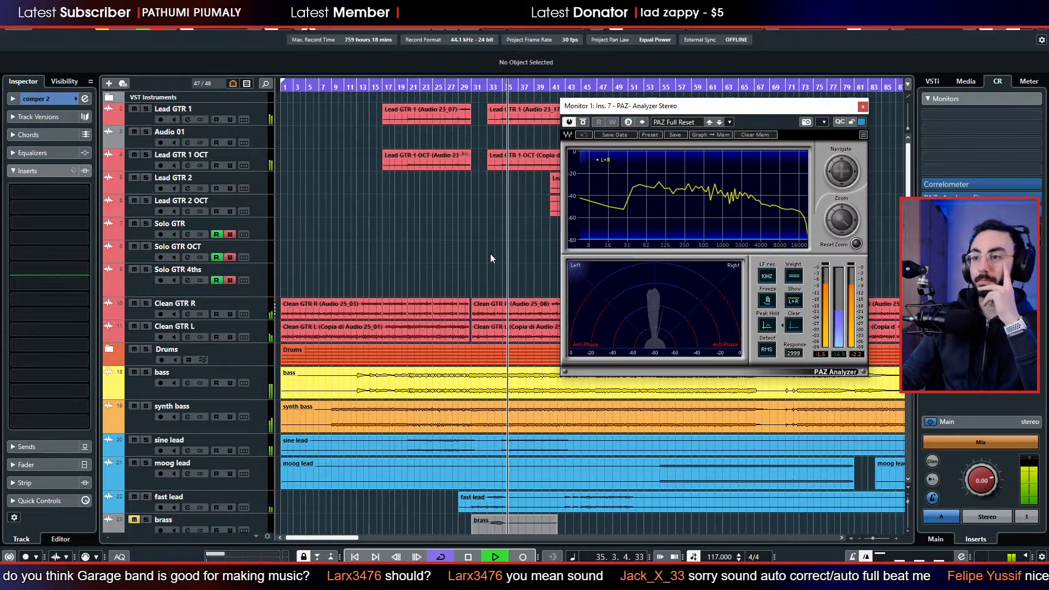
Follow the playback through the Lead GTR 2 and Solo GTR sections, checking the mix's spectrum and stereo image in the analyzer.
{"action": "scroll", "coordinate": [490, 254], "scroll_direction": "down", "scroll_amount": 3}
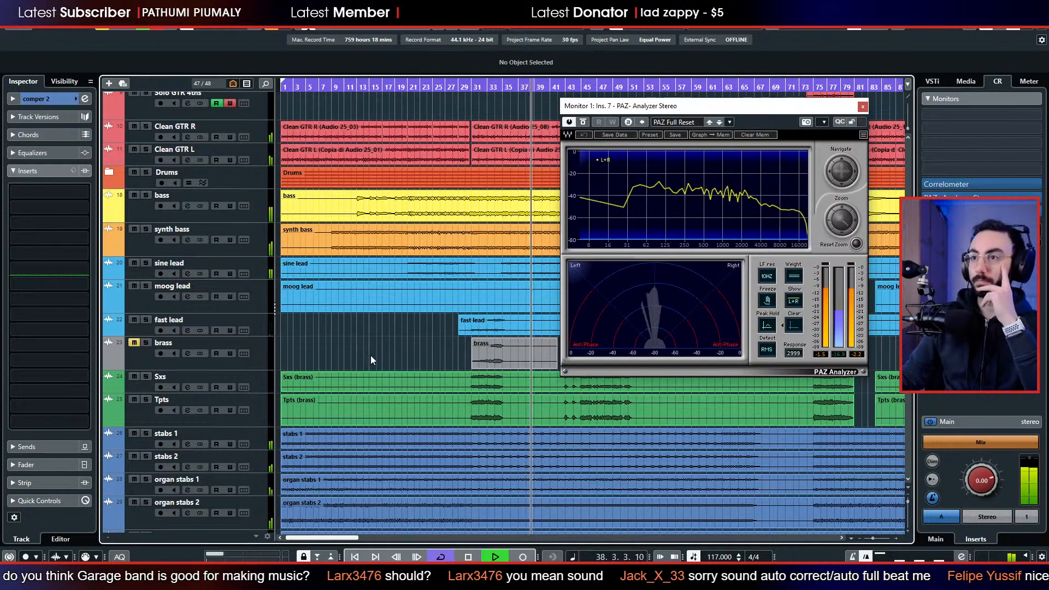
{"action": "scroll", "coordinate": [371, 356], "scroll_direction": "up", "scroll_amount": 3}
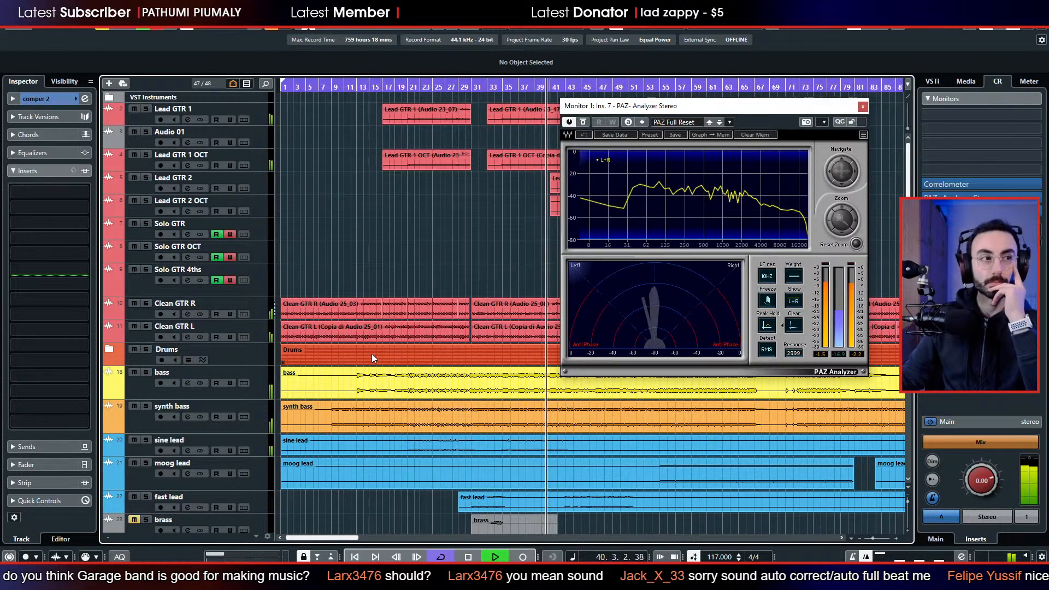
{"action": "left_click", "coordinate": [386, 313]}
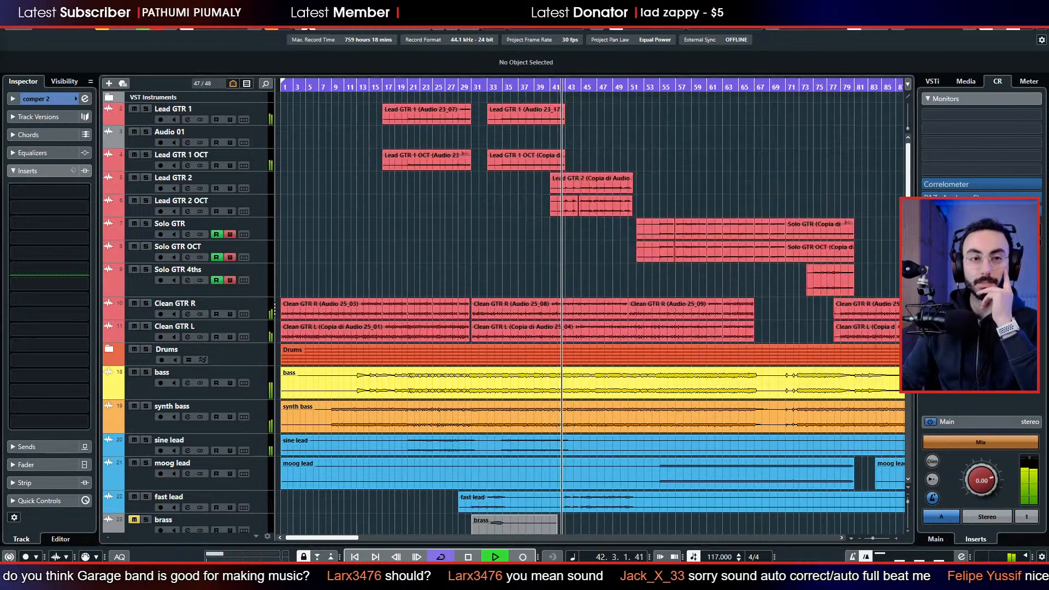
{"action": "left_click", "coordinate": [381, 210]}
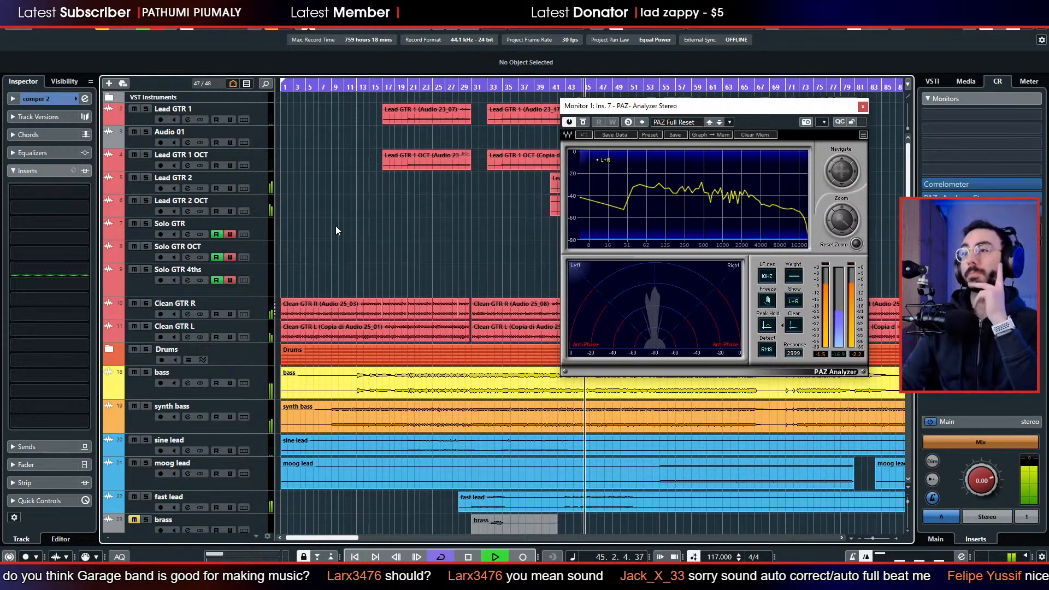
{"action": "scroll", "coordinate": [328, 235], "scroll_direction": "right", "scroll_amount": 5}
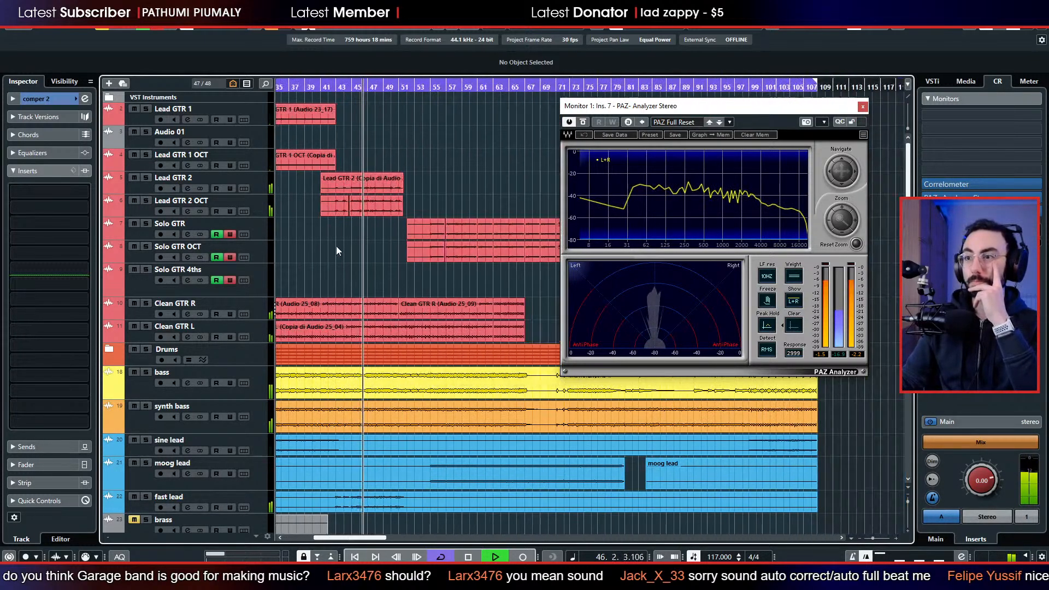
{"action": "scroll", "coordinate": [322, 254], "scroll_direction": "right", "scroll_amount": 5}
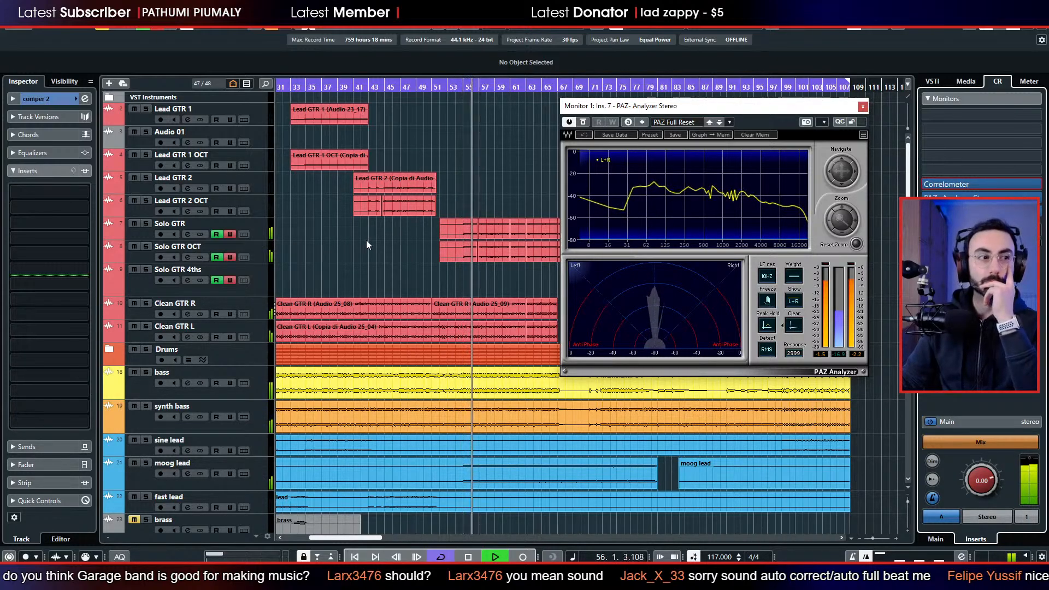
{"action": "scroll", "coordinate": [364, 249], "scroll_direction": "right", "scroll_amount": 2}
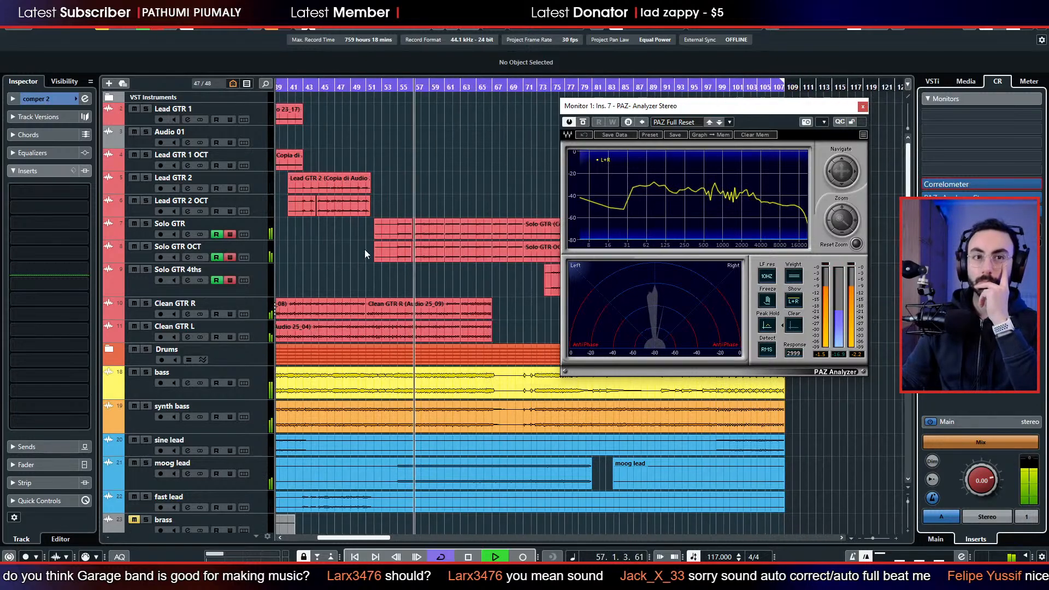
{"action": "scroll", "coordinate": [365, 249], "scroll_direction": "left", "scroll_amount": 1}
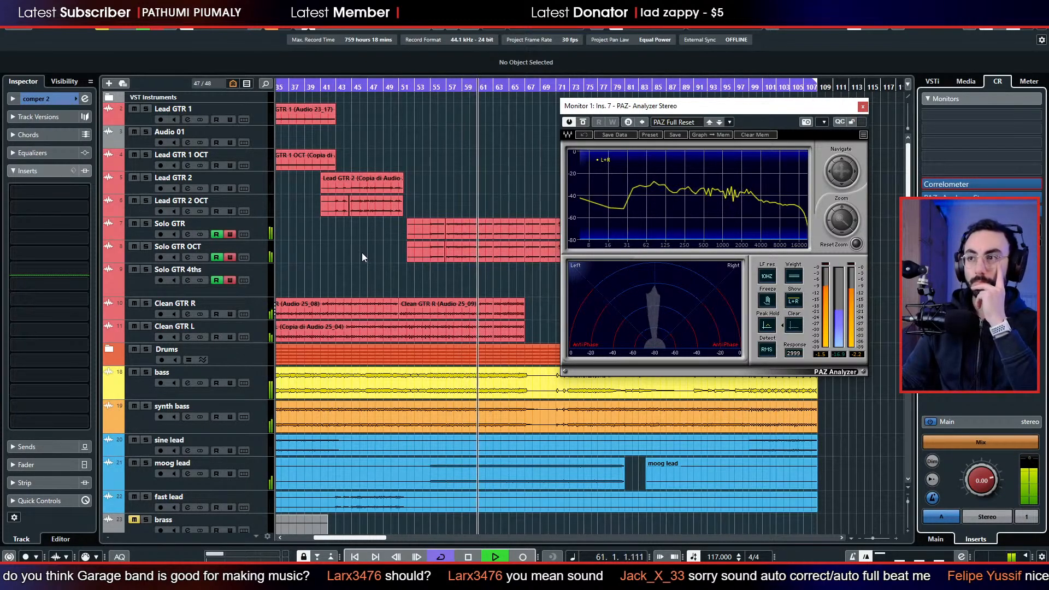
{"action": "scroll", "coordinate": [362, 257], "scroll_direction": "right", "scroll_amount": 8}
{"action": "scroll", "coordinate": [361, 256], "scroll_direction": "left", "scroll_amount": 6}
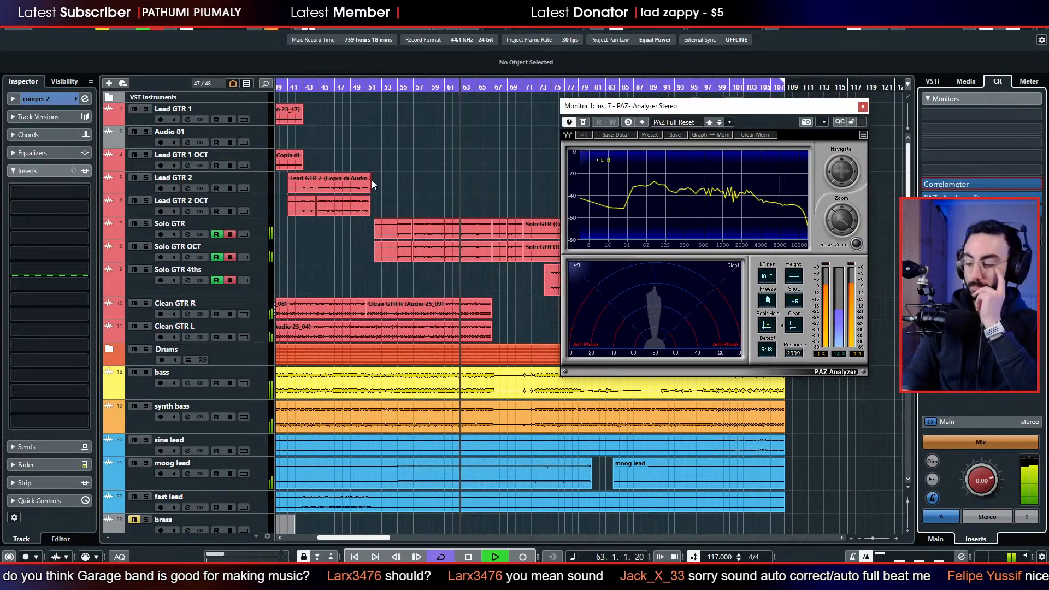
Turn off cycle mode and solo the comper 4, comper 3 and comper 2 tracks during playback.
{"action": "key", "text": "KP_Divide"}
{"action": "scroll", "coordinate": [459, 181], "scroll_direction": "down", "scroll_amount": 10}
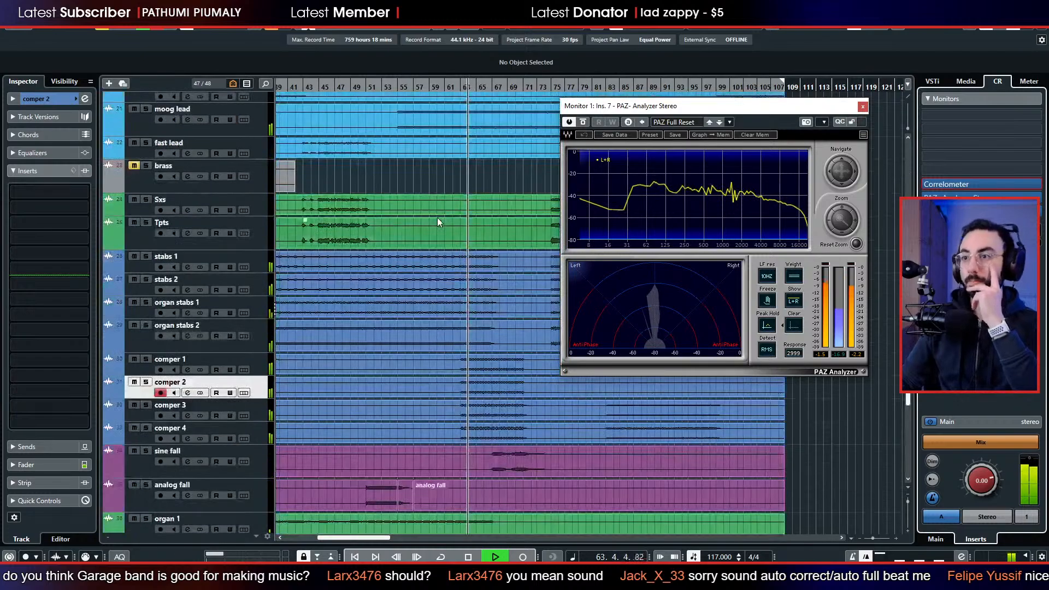
{"action": "scroll", "coordinate": [431, 235], "scroll_direction": "down", "scroll_amount": 3}
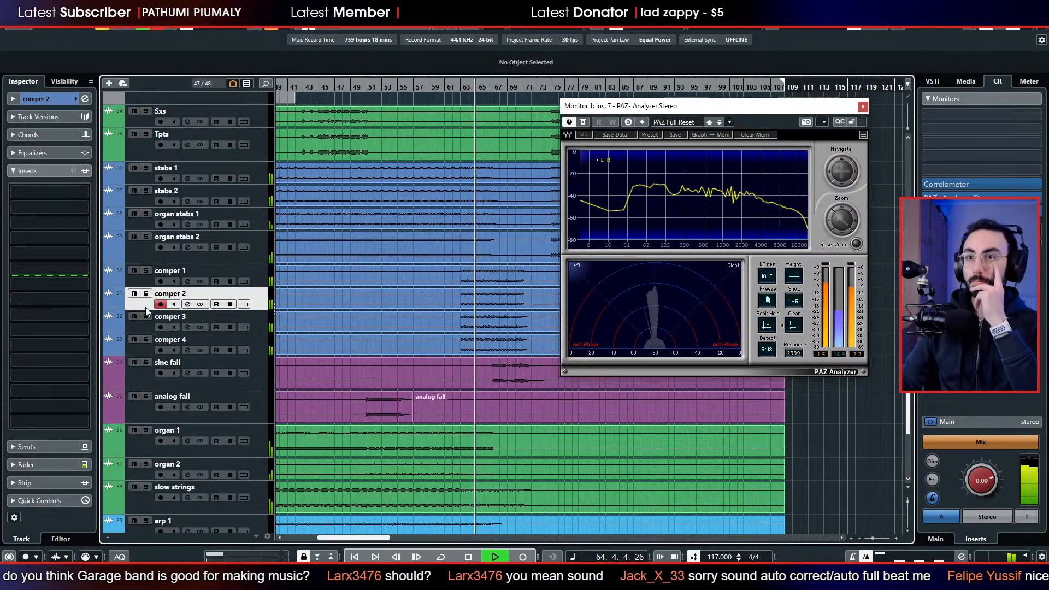
{"action": "left_click", "coordinate": [147, 340]}
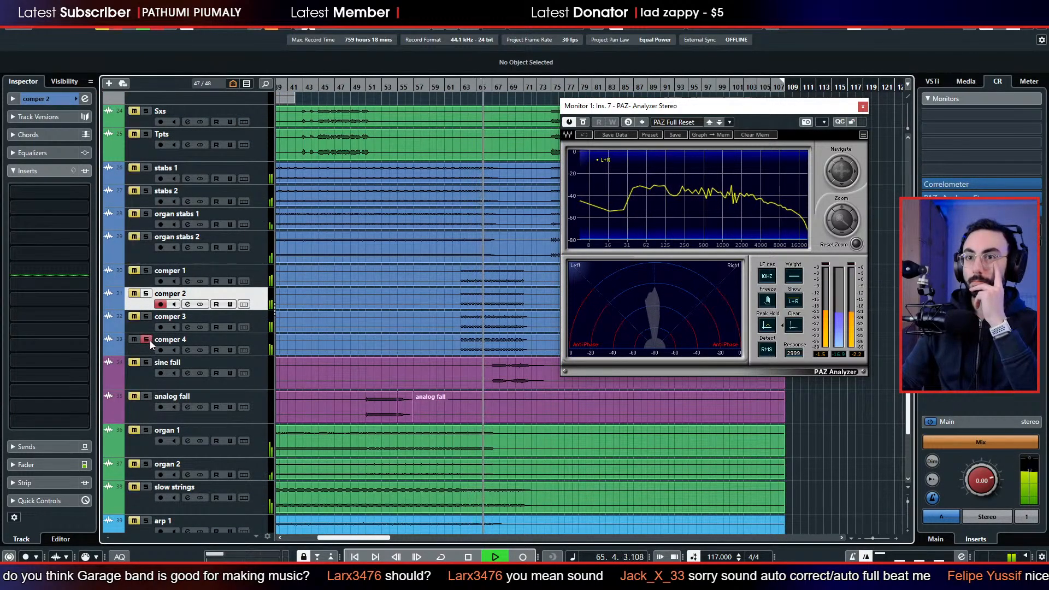
{"action": "left_click", "coordinate": [151, 367]}
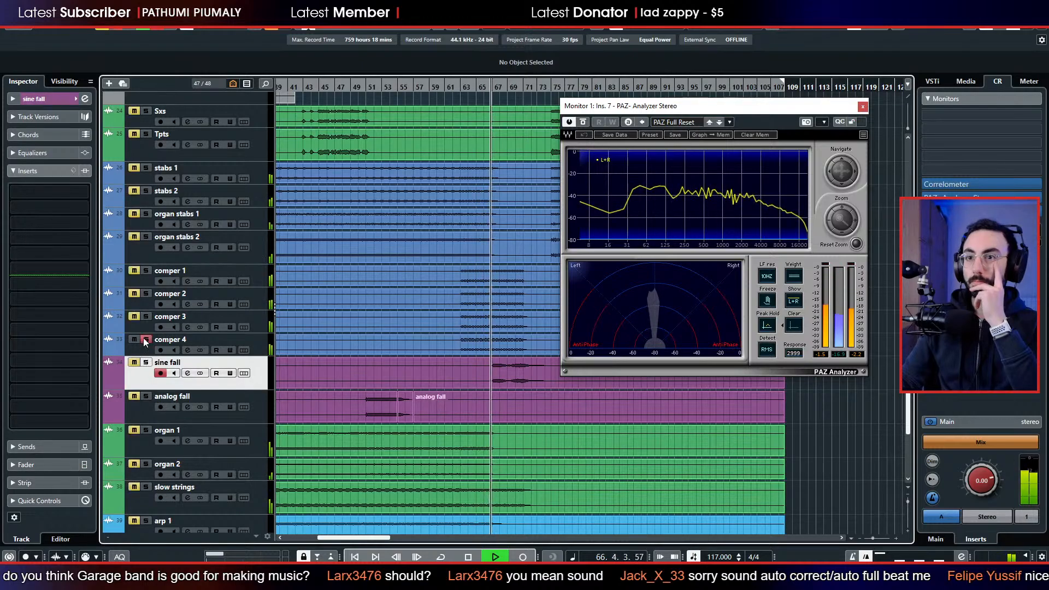
{"action": "left_click", "coordinate": [146, 316]}
{"action": "left_click", "coordinate": [146, 293]}
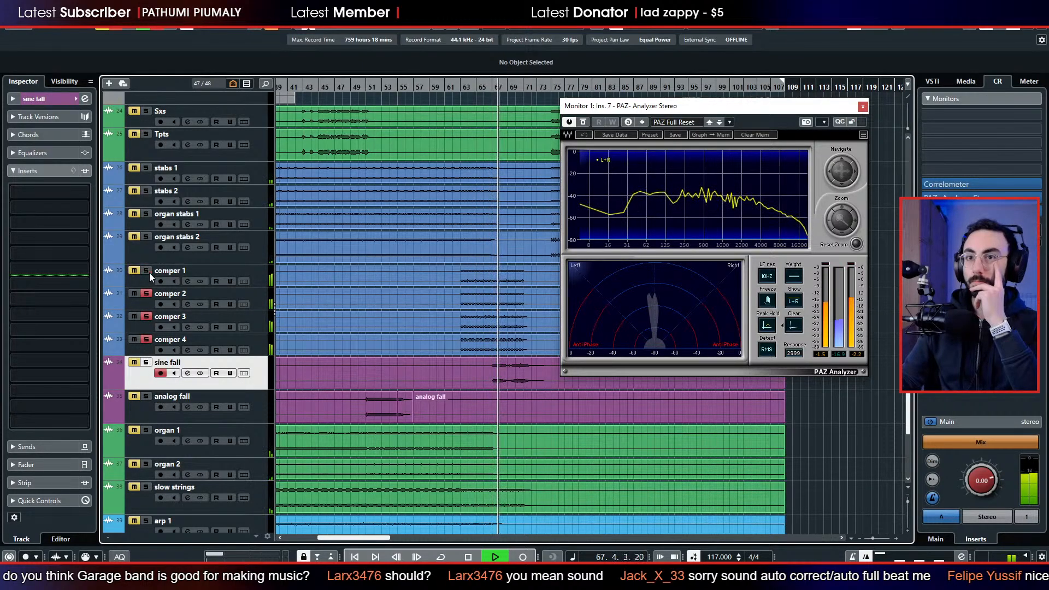
Clear the solos on comper 2, comper 3 and comper 4, and mute the comper 1 track.
{"action": "left_click", "coordinate": [149, 273]}
{"action": "left_click", "coordinate": [146, 295]}
{"action": "left_click", "coordinate": [146, 318]}
{"action": "left_click", "coordinate": [146, 340]}
{"action": "left_click", "coordinate": [136, 273]}
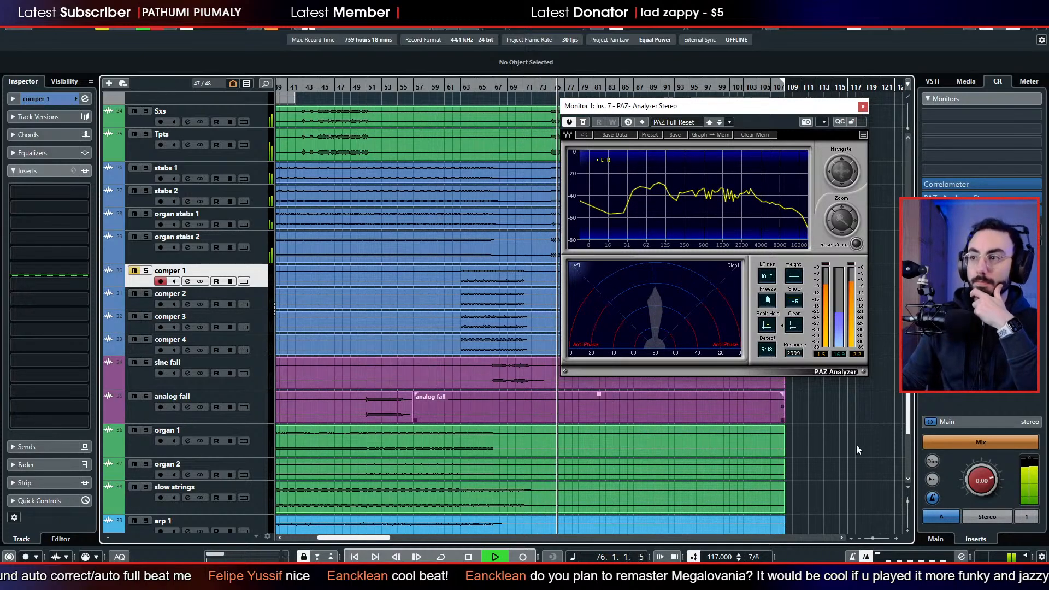
Follow the playback to the end of the Solo GTR section, stop it, and look back over the arrangement and comper tracks.
{"action": "scroll", "coordinate": [795, 447], "scroll_direction": "right", "scroll_amount": 3}
{"action": "scroll", "coordinate": [755, 455], "scroll_direction": "up", "scroll_amount": 5}
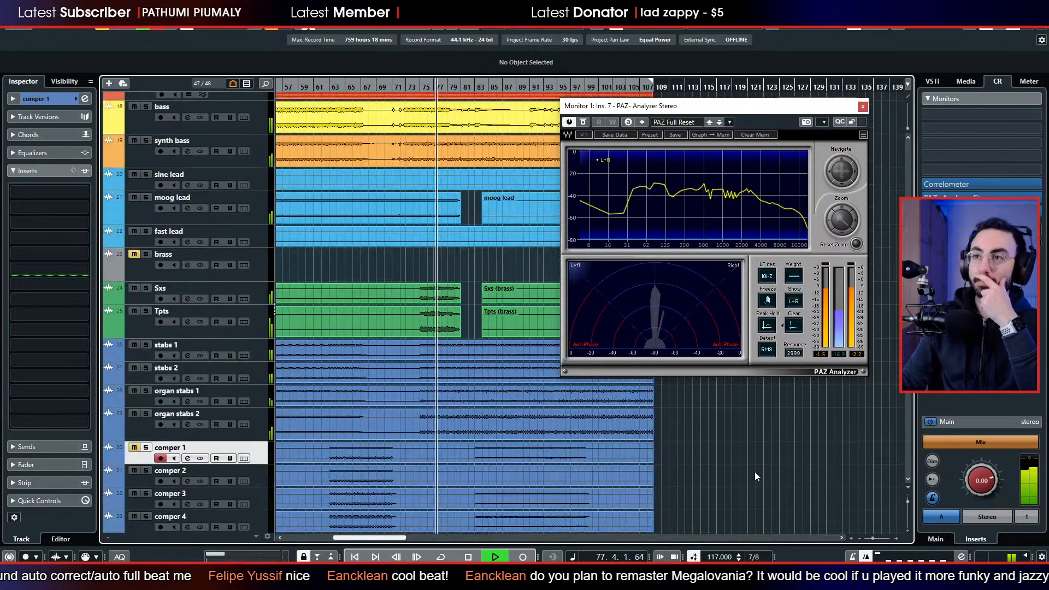
{"action": "scroll", "coordinate": [752, 474], "scroll_direction": "up", "scroll_amount": 3}
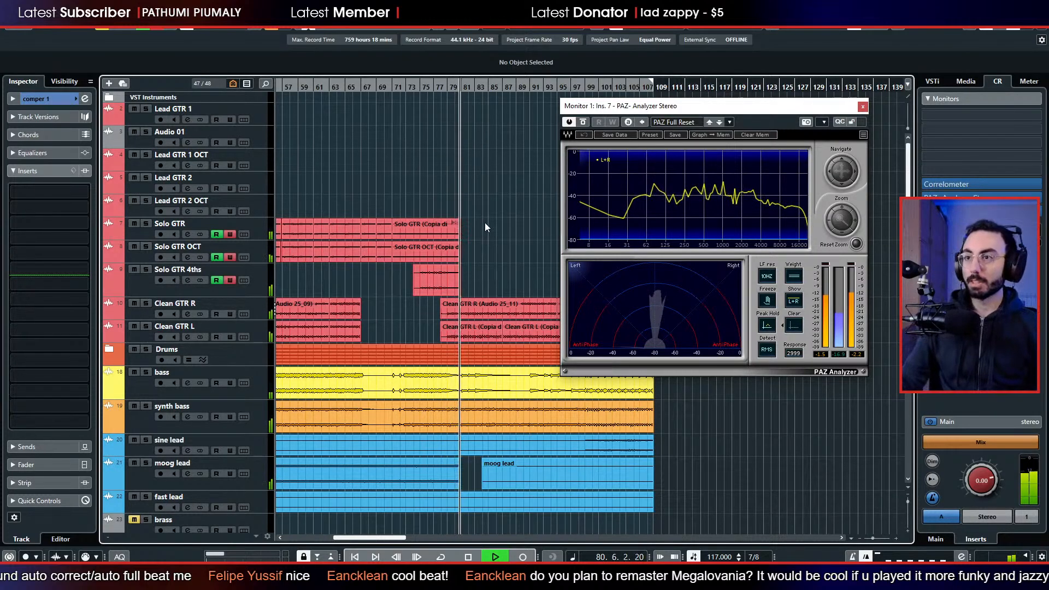
{"action": "key", "text": "space"}
{"action": "scroll", "coordinate": [484, 221], "scroll_direction": "left", "scroll_amount": 3}
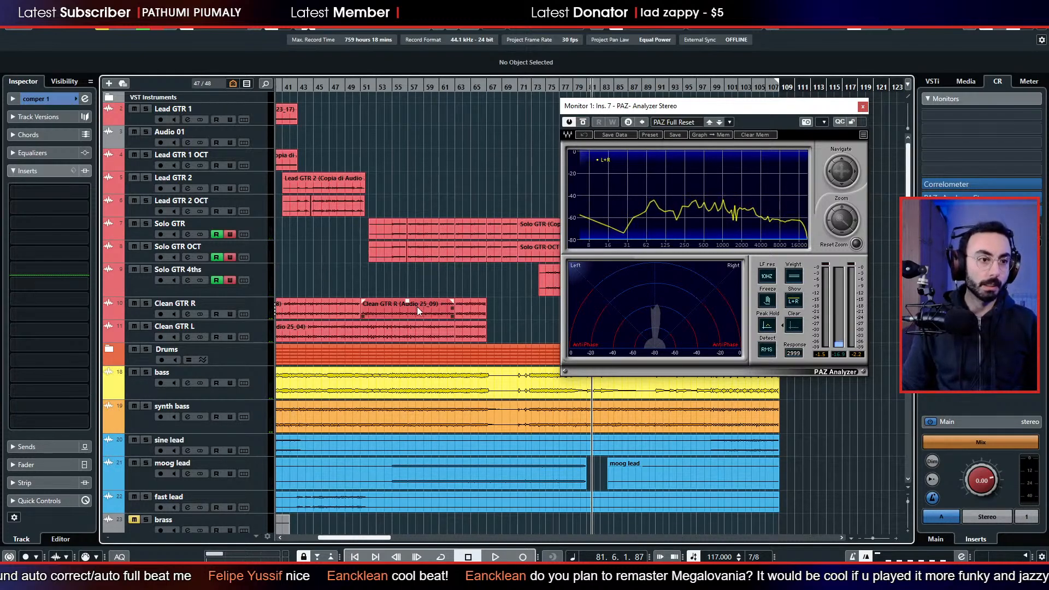
{"action": "scroll", "coordinate": [417, 354], "scroll_direction": "left", "scroll_amount": 6}
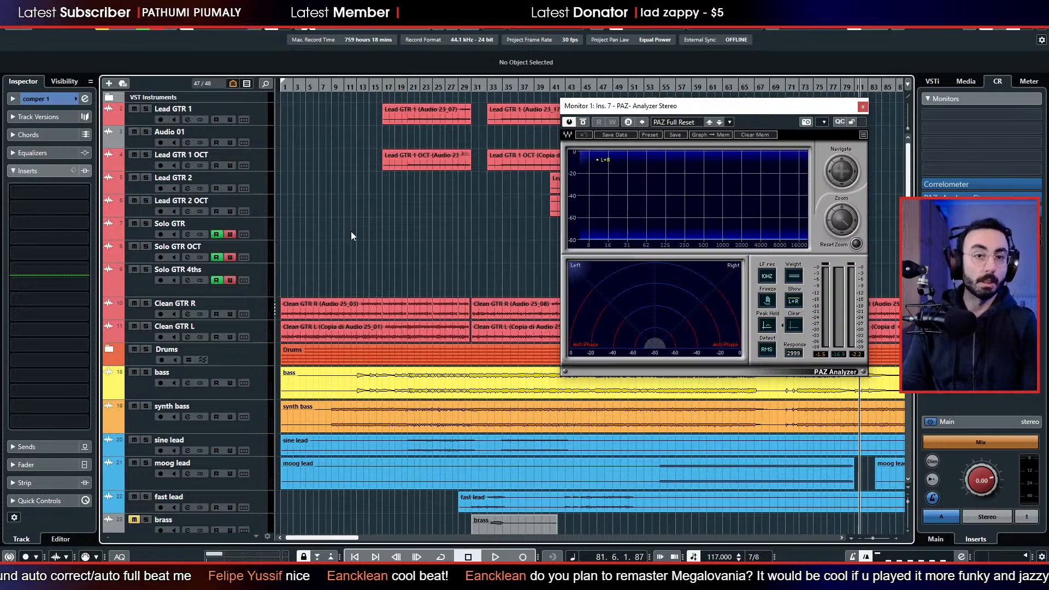
{"action": "scroll", "coordinate": [349, 219], "scroll_direction": "down", "scroll_amount": 15}
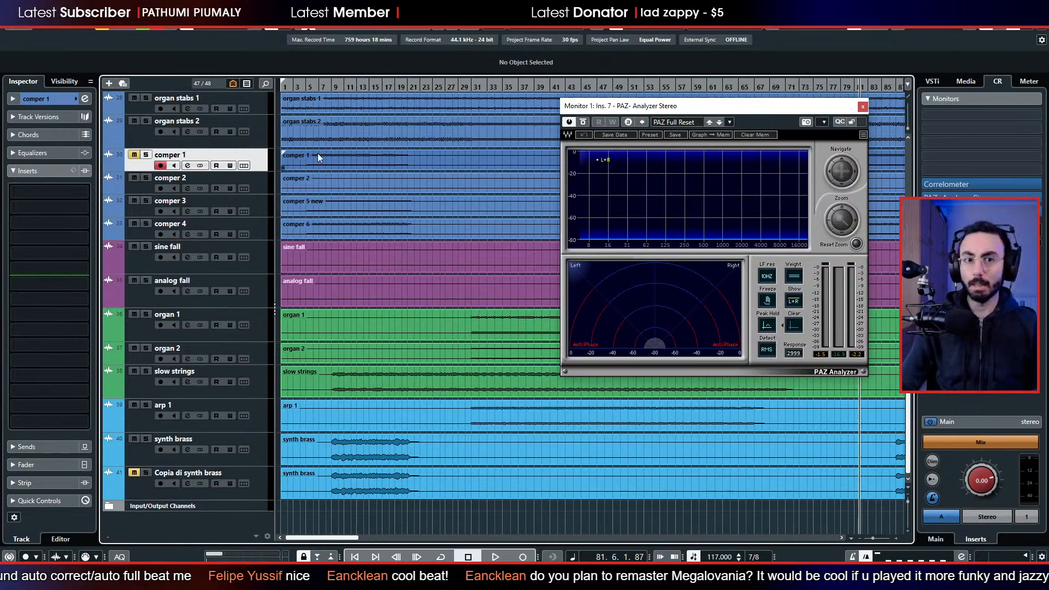
{"action": "left_click", "coordinate": [352, 203]}
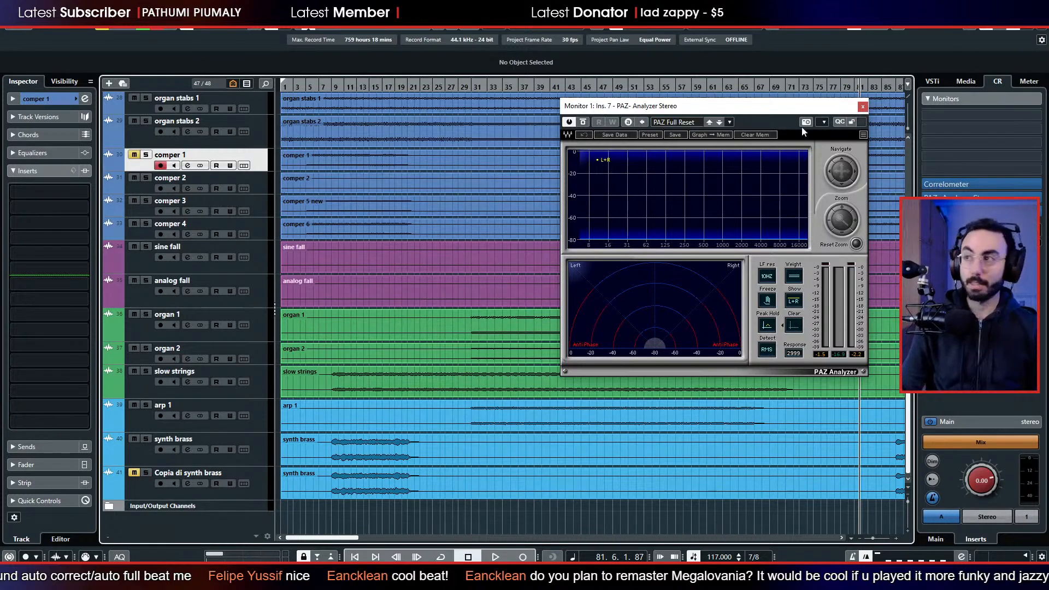
Close the PAZ Analyzer and return the playhead to the start of the song.
{"action": "left_click", "coordinate": [863, 107]}
{"action": "scroll", "coordinate": [570, 257], "scroll_direction": "up", "scroll_amount": 10}
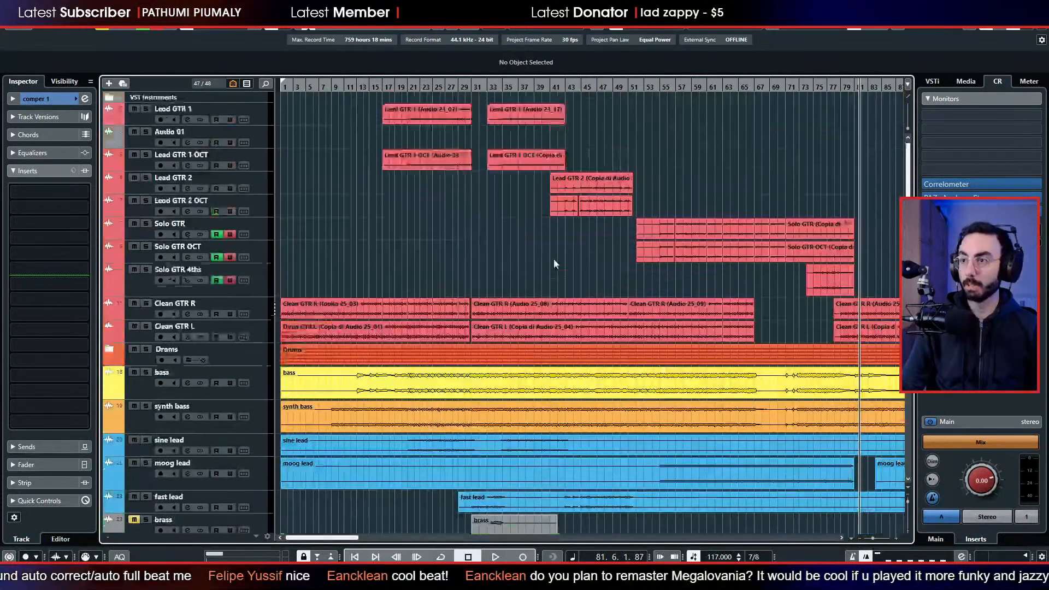
{"action": "left_click_drag", "start_coordinate": [344, 88], "coordinate": [211, 104]}
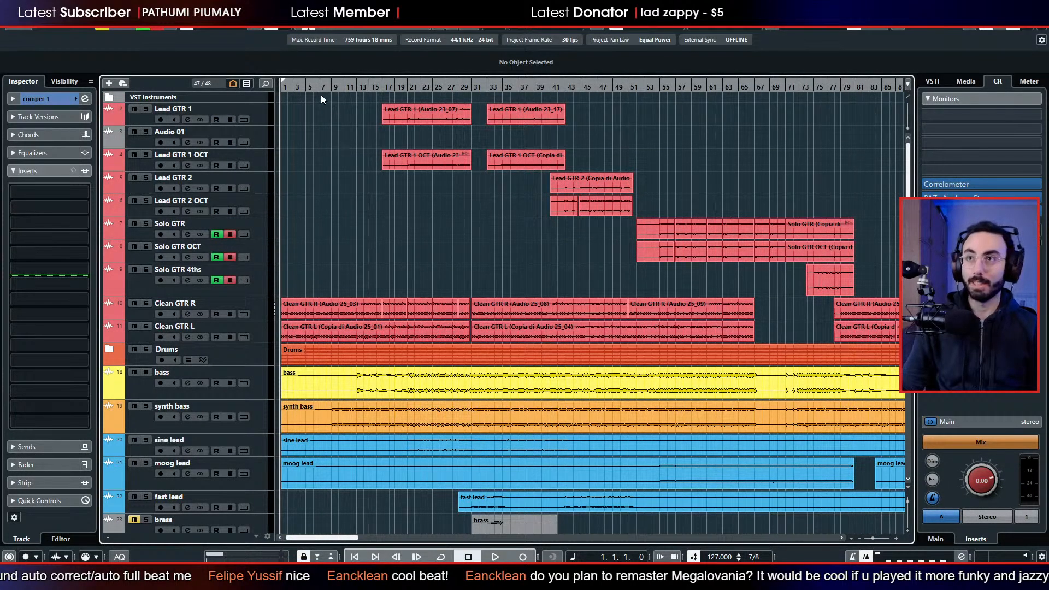
{"action": "key", "text": "g"}
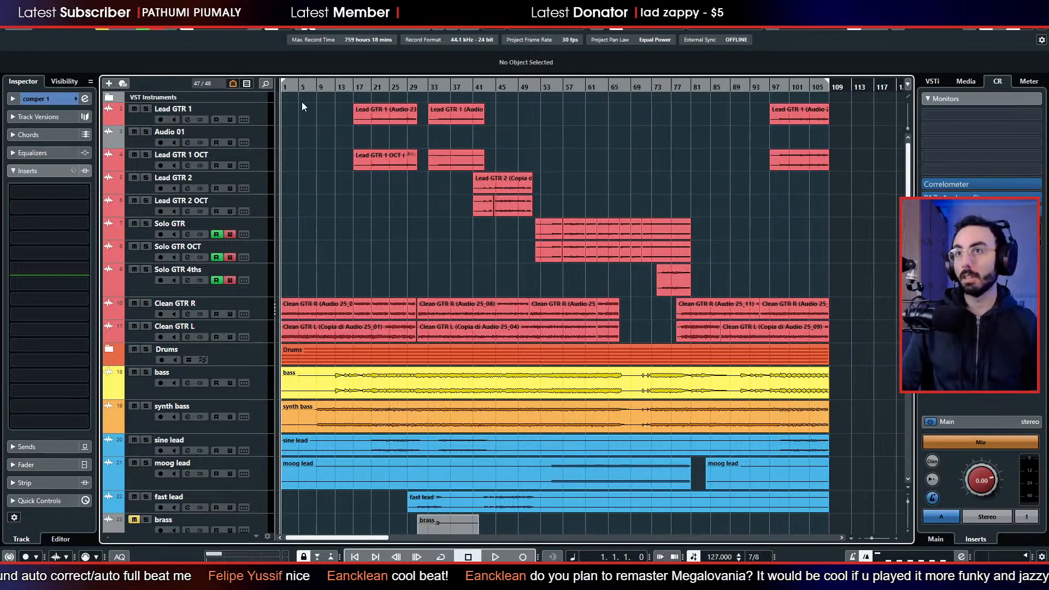
Reopen the PAZ Analyzer from the monitor inserts and place its spectrum cursor at about 226 Hz.
{"action": "scroll", "coordinate": [361, 243], "scroll_direction": "down", "scroll_amount": 5}
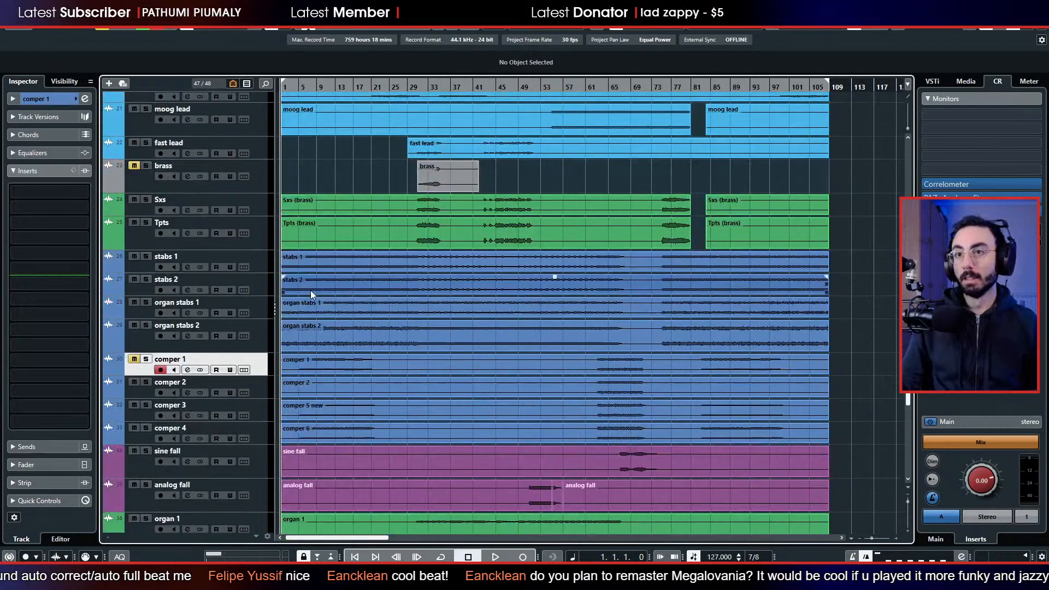
{"action": "scroll", "coordinate": [311, 288], "scroll_direction": "up", "scroll_amount": 3}
{"action": "scroll", "coordinate": [312, 287], "scroll_direction": "up", "scroll_amount": 6}
{"action": "scroll", "coordinate": [321, 307], "scroll_direction": "down", "scroll_amount": 3}
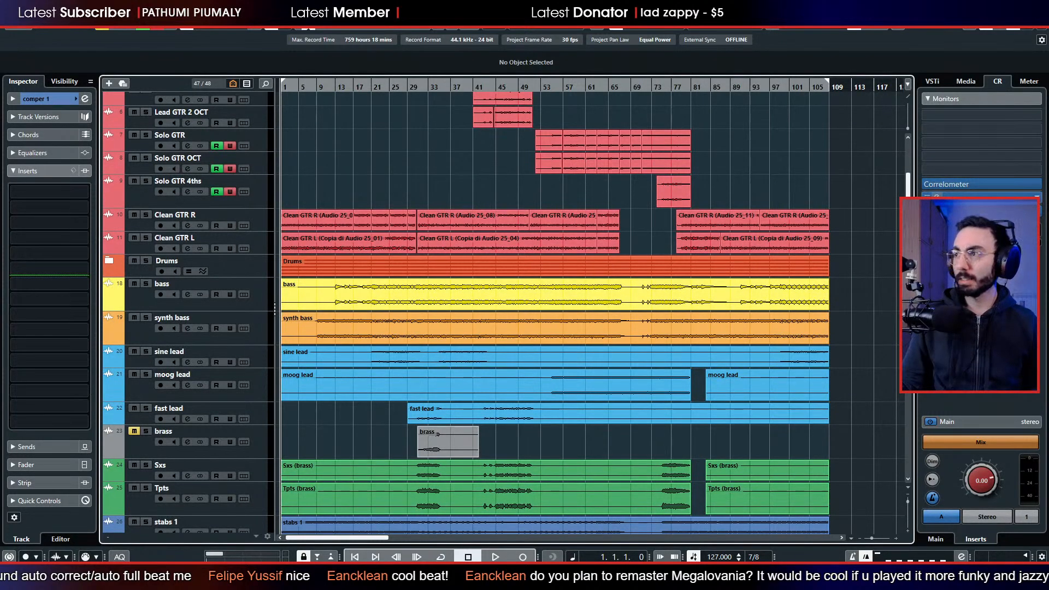
{"action": "left_click", "coordinate": [937, 197]}
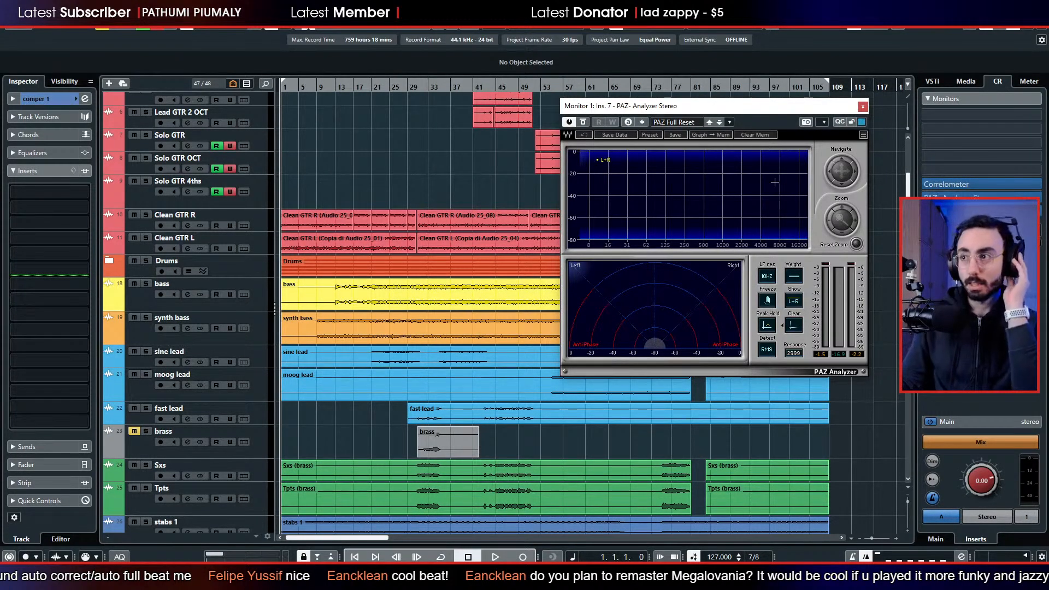
{"action": "left_click_drag", "start_coordinate": [645, 198], "coordinate": [684, 195]}
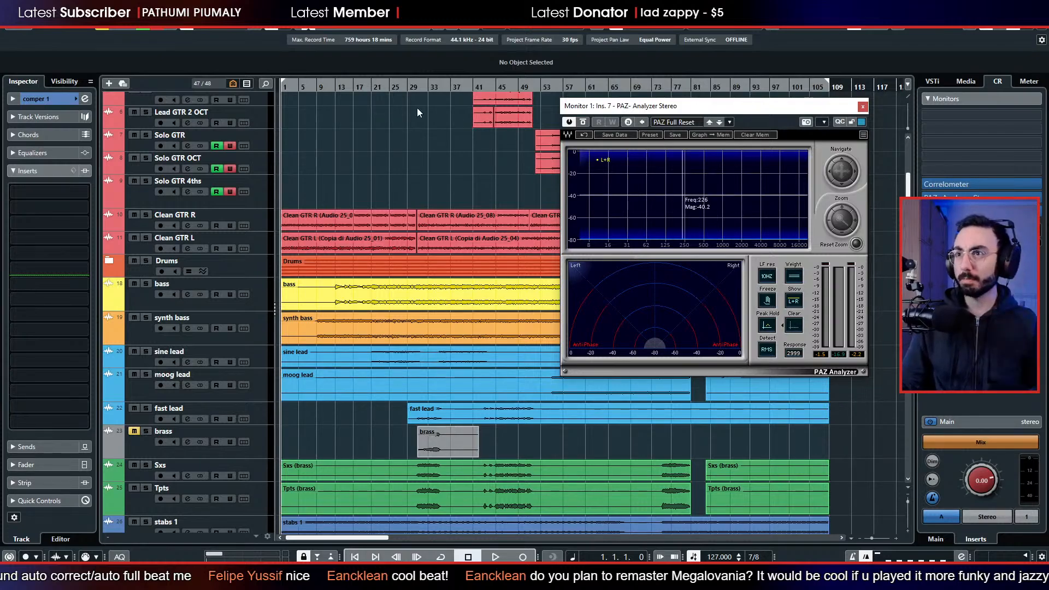
Play the song from around bar 20 to bar 31, pausing near bar 29, and check its frequency spectrum in the analyzer.
{"action": "left_click", "coordinate": [369, 94]}
{"action": "left_click", "coordinate": [371, 88]}
{"action": "key", "text": "space"}
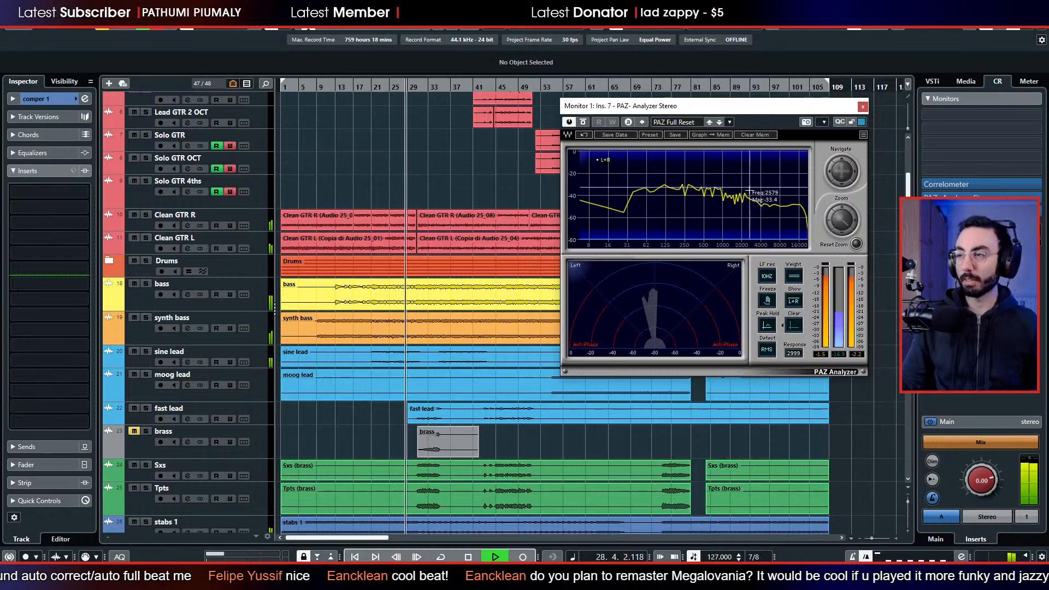
{"action": "key", "text": "space"}
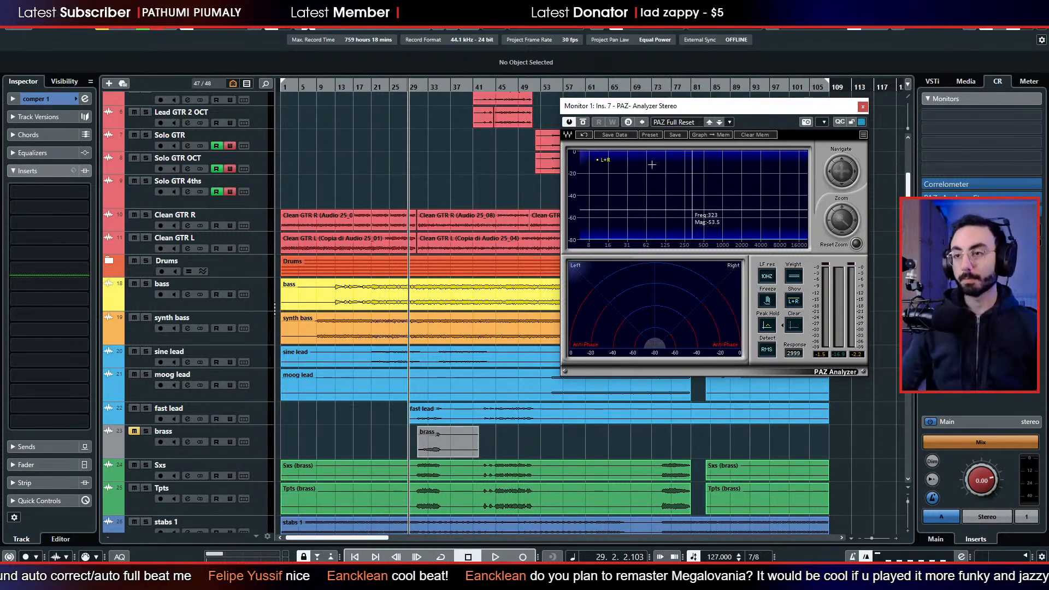
{"action": "key", "text": "space"}
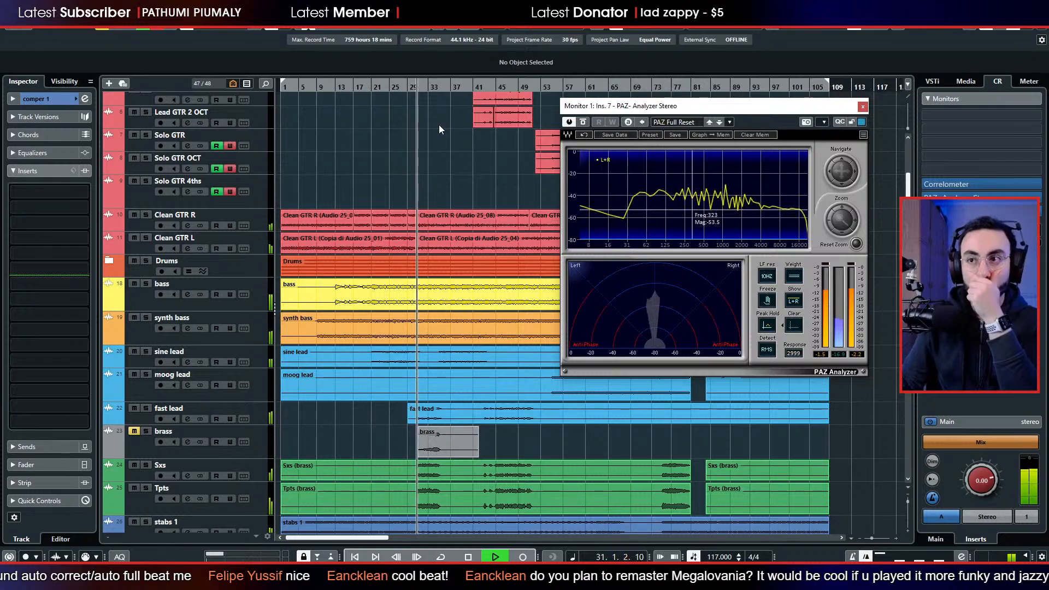
{"action": "key", "text": "space"}
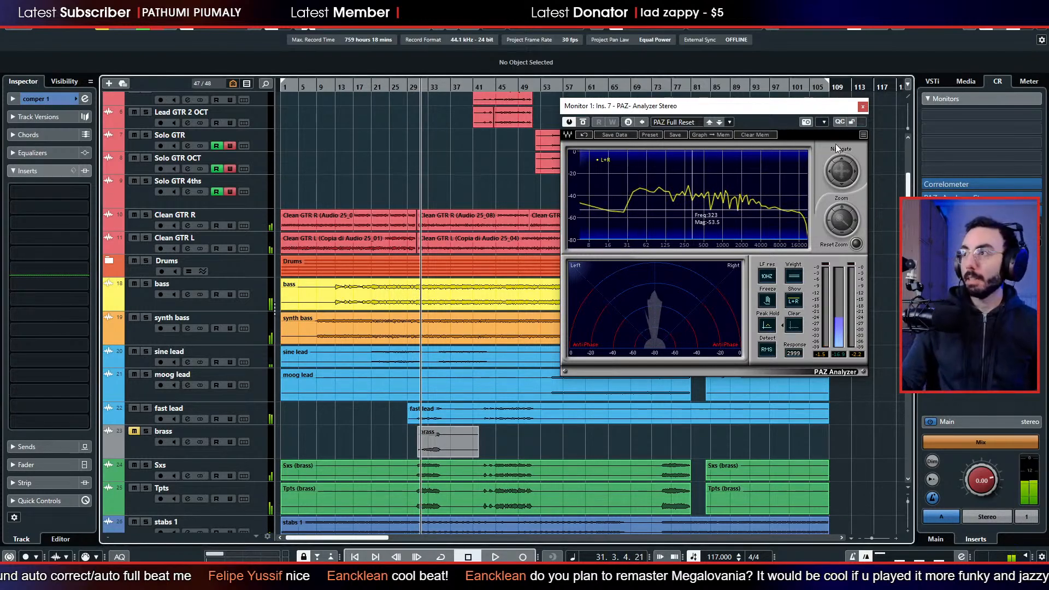
Close the PAZ Analyzer and look through the whole track list to judge the track order.
{"action": "left_click", "coordinate": [863, 107]}
{"action": "scroll", "coordinate": [411, 201], "scroll_direction": "down", "scroll_amount": 7}
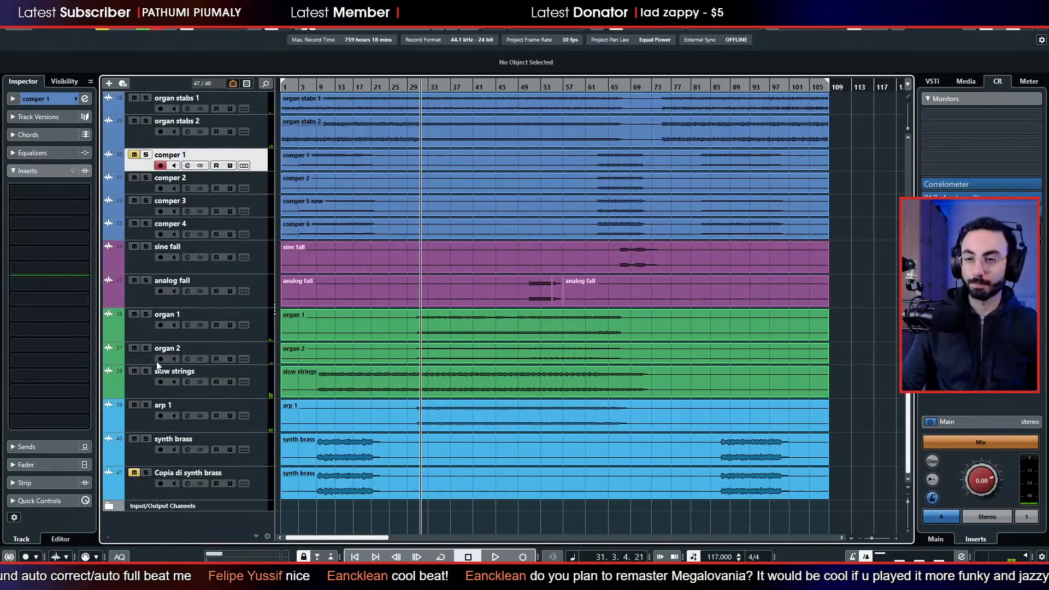
{"action": "scroll", "coordinate": [298, 353], "scroll_direction": "up", "scroll_amount": 4}
{"action": "scroll", "coordinate": [299, 354], "scroll_direction": "up", "scroll_amount": 5}
{"action": "scroll", "coordinate": [298, 355], "scroll_direction": "down", "scroll_amount": 5}
{"action": "scroll", "coordinate": [297, 355], "scroll_direction": "up", "scroll_amount": 5}
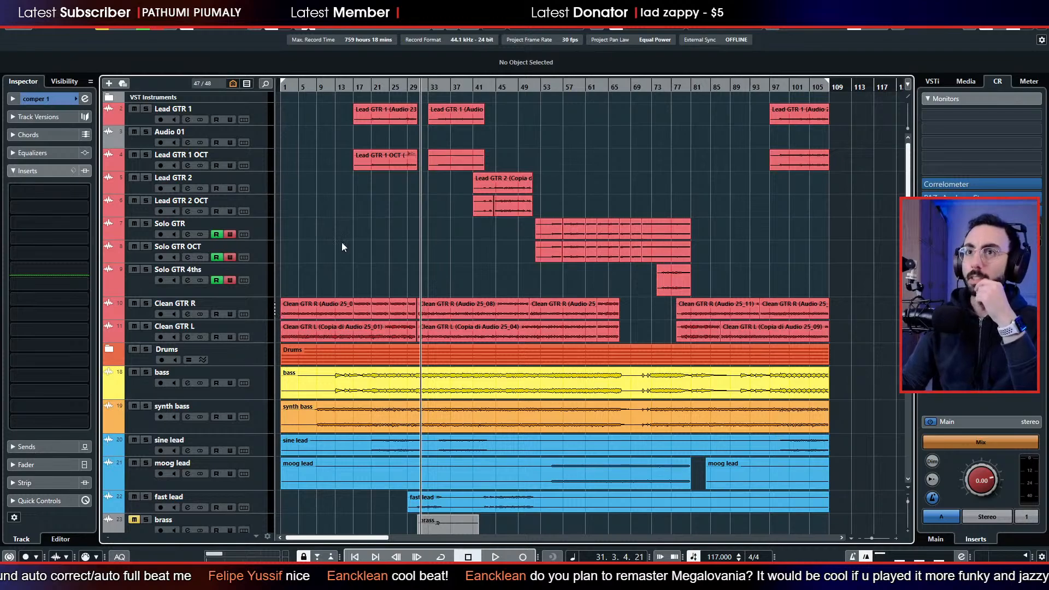
Move the Drums folder and the bass track above Lead GTR 1 at the start of the track list.
{"action": "left_click", "coordinate": [130, 360]}
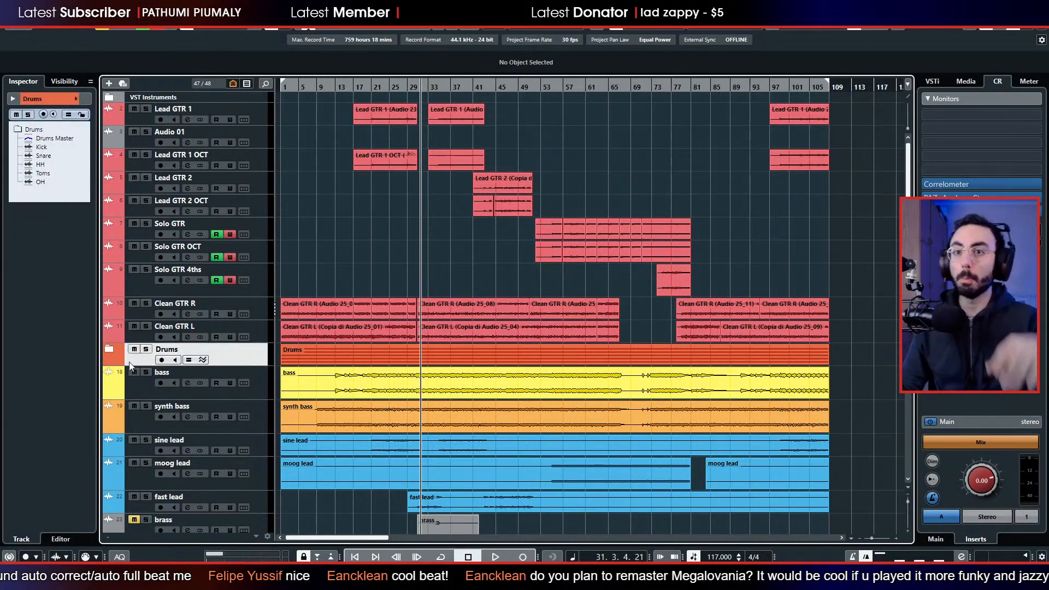
{"action": "left_click_drag", "start_coordinate": [133, 389], "coordinate": [176, 109]}
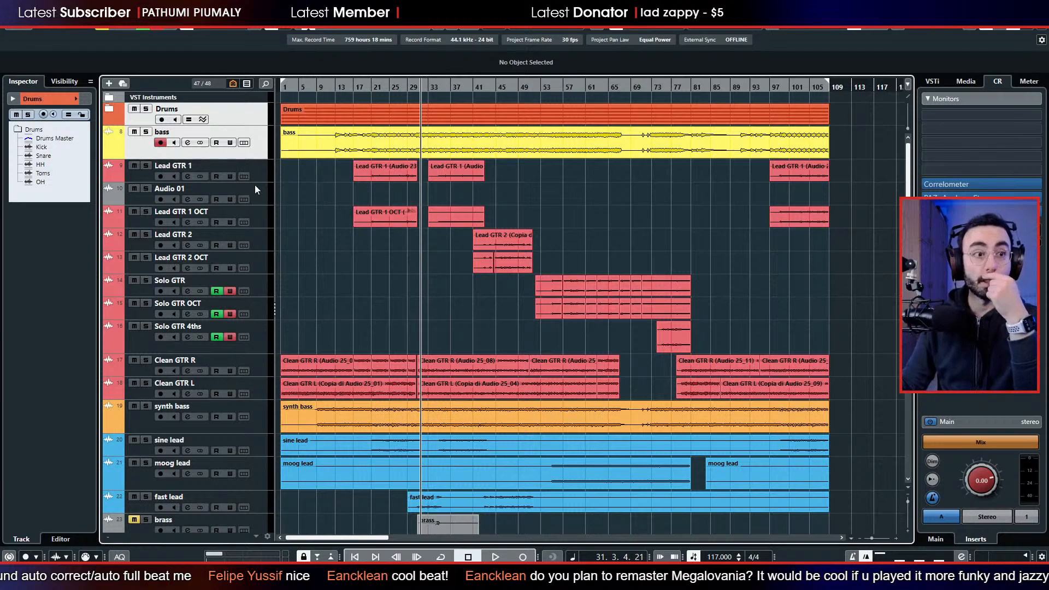
{"action": "left_click", "coordinate": [140, 147]}
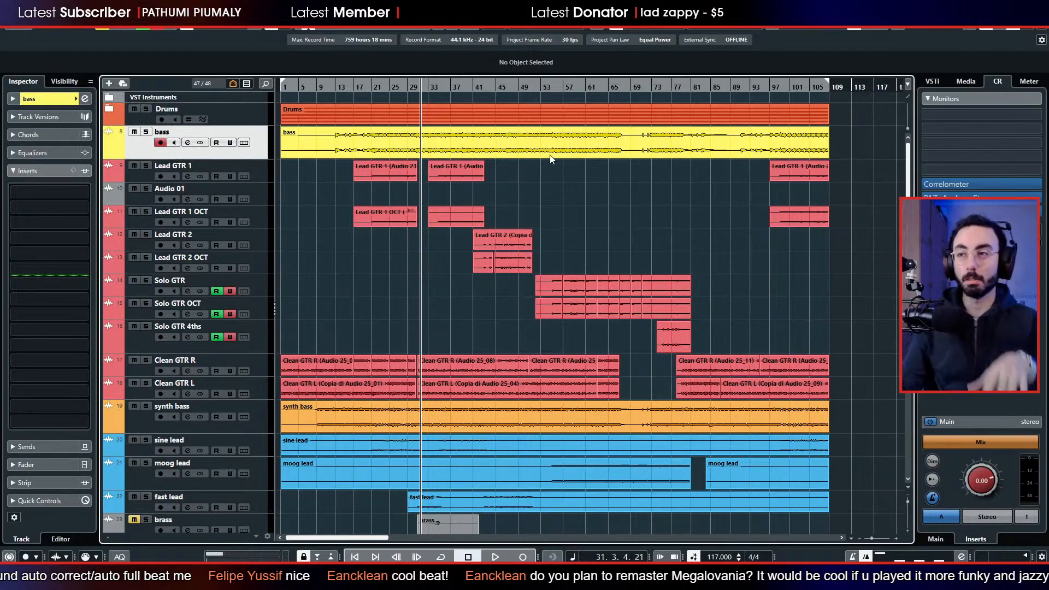
Check the empty Audio 01 track with its solo during playback and remove it from the project.
{"action": "left_click", "coordinate": [140, 202]}
{"action": "key", "text": "space"}
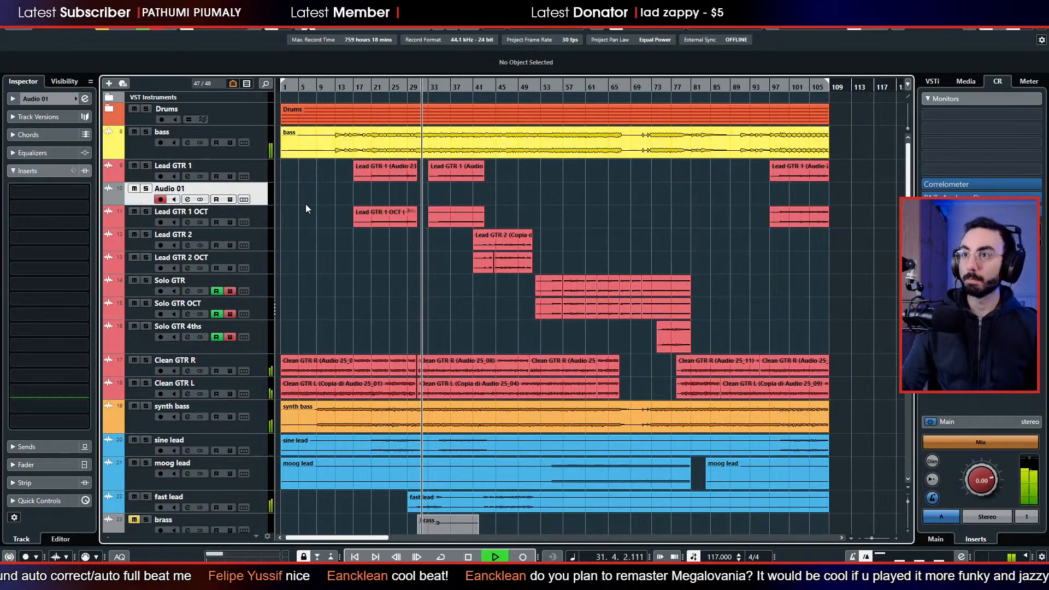
{"action": "left_click", "coordinate": [146, 188]}
{"action": "left_click", "coordinate": [146, 189]}
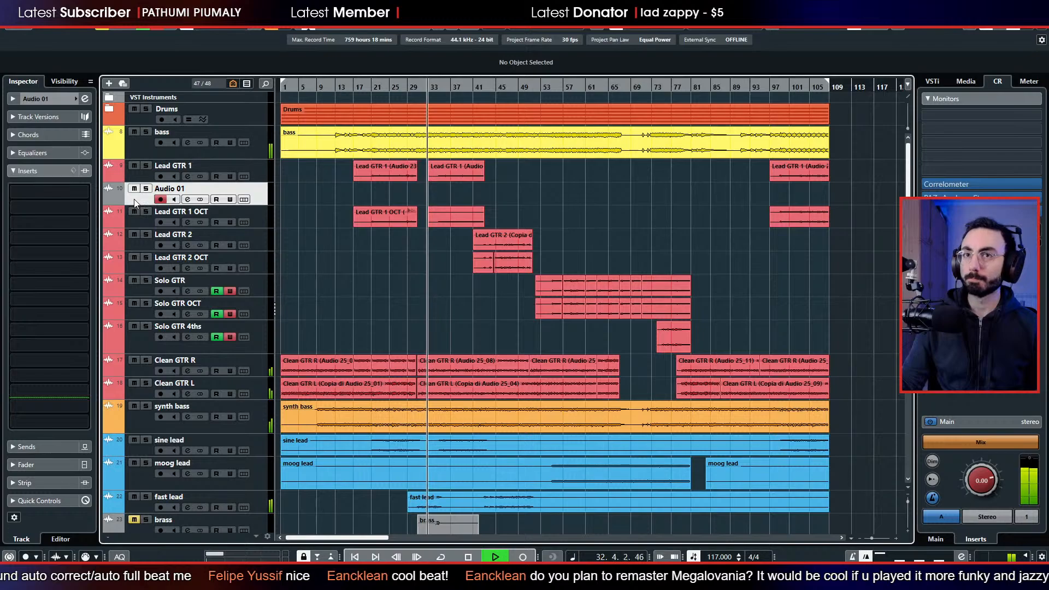
{"action": "right_click", "coordinate": [133, 199]}
{"action": "left_click", "coordinate": [181, 248]}
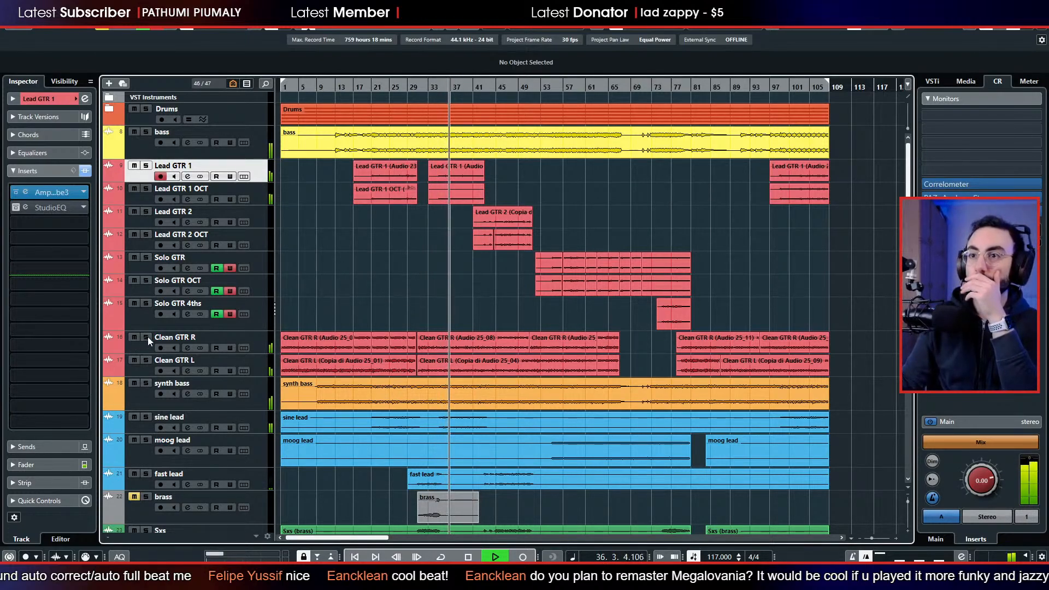
Solo Lead GTR 1 and Lead GTR 1 OCT, listen to them together, and stop playback after bar 42.
{"action": "left_click", "coordinate": [146, 166]}
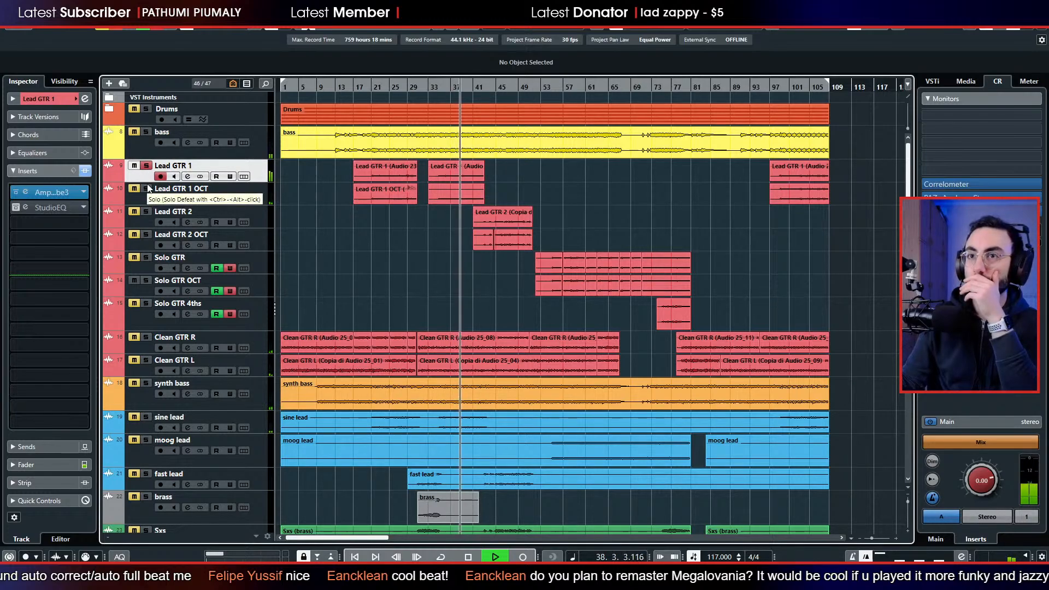
{"action": "left_click", "coordinate": [147, 188]}
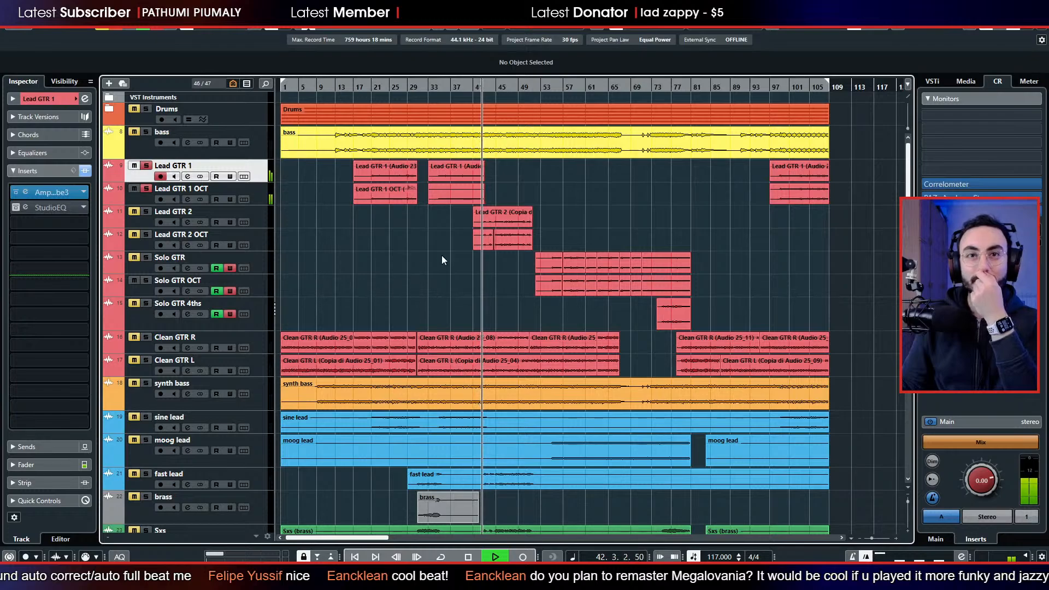
{"action": "key", "text": "space"}
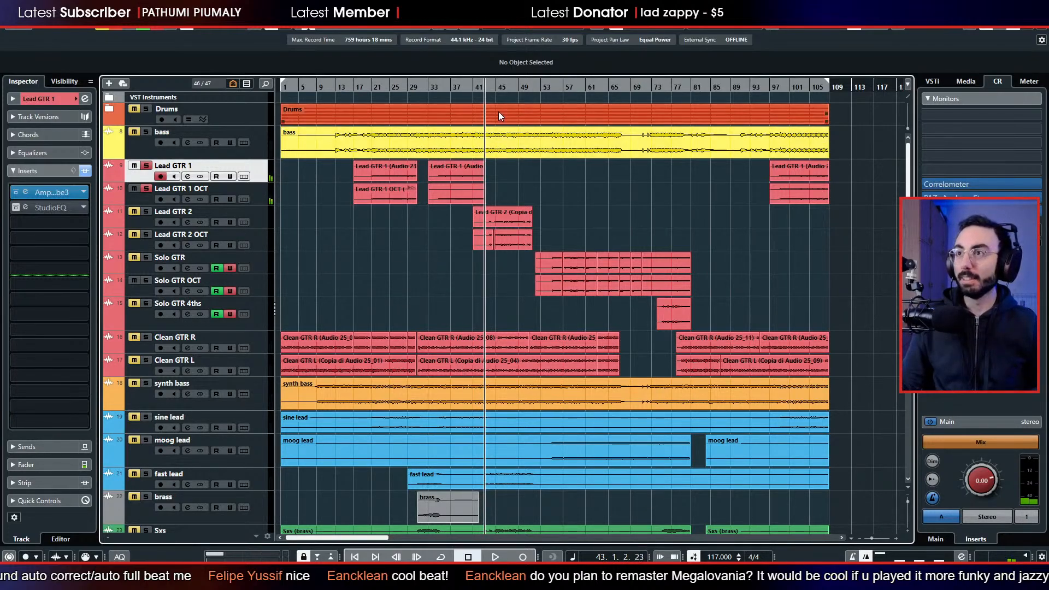
Add Lead GTR 2 and Lead GTR 2 OCT to the soloed tracks and listen to them from bar 44 to bar 50.
{"action": "left_click", "coordinate": [504, 88]}
{"action": "left_click_drag", "start_coordinate": [504, 88], "coordinate": [503, 98]}
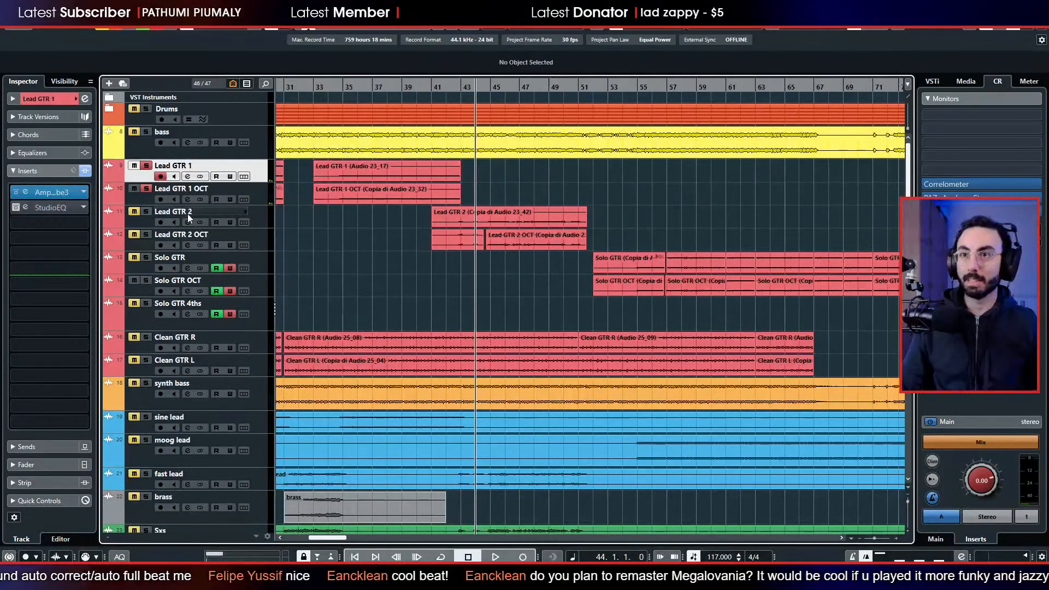
{"action": "left_click", "coordinate": [146, 212]}
{"action": "left_click", "coordinate": [146, 235]}
{"action": "key", "text": "space"}
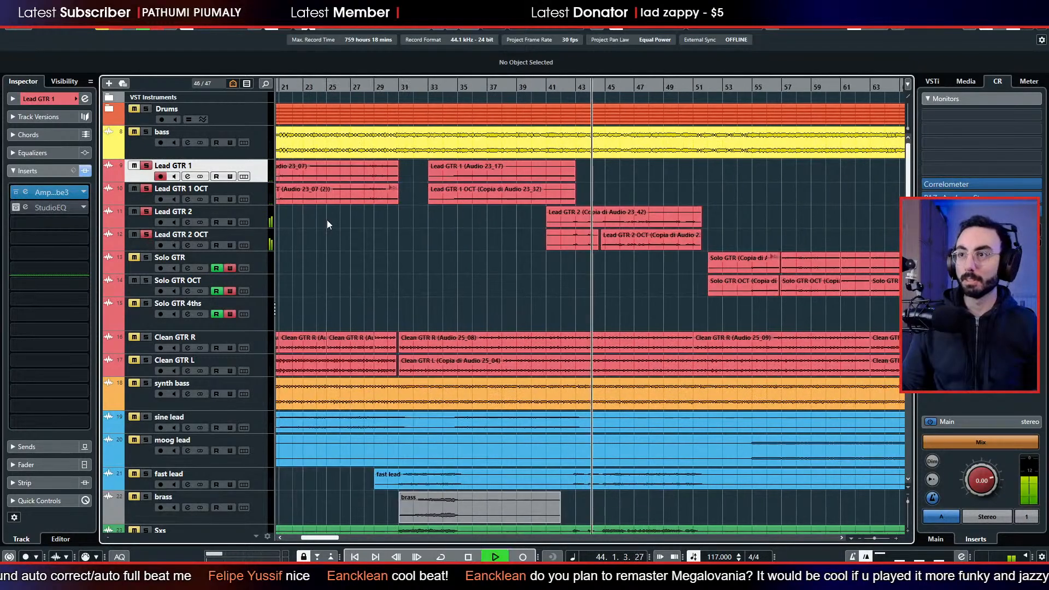
{"action": "left_click", "coordinate": [630, 87]}
{"action": "key", "text": "space"}
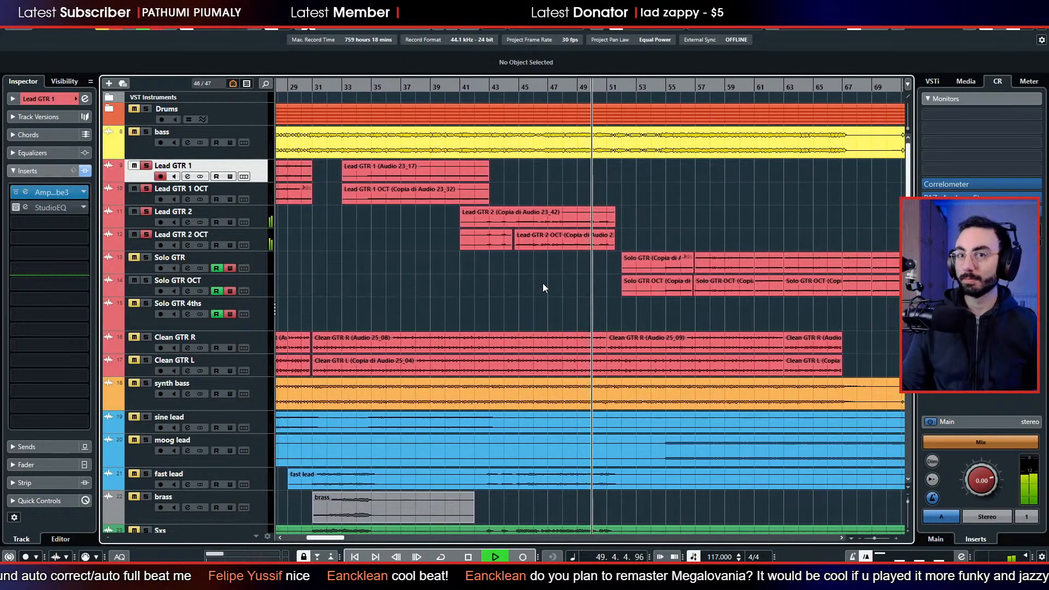
{"action": "key", "text": "space"}
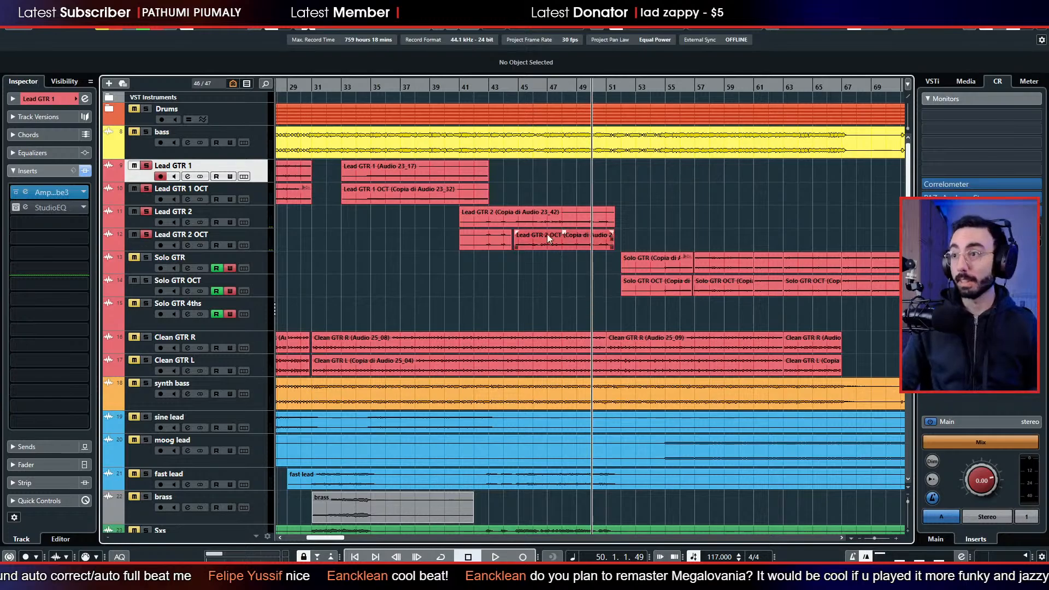
Add Solo GTR, Solo GTR OCT and Solo GTR 4ths to the soloed tracks and play briefly from bar 50.
{"action": "scroll", "coordinate": [533, 258], "scroll_direction": "down", "scroll_amount": 2}
{"action": "scroll", "coordinate": [486, 266], "scroll_direction": "up", "scroll_amount": 2}
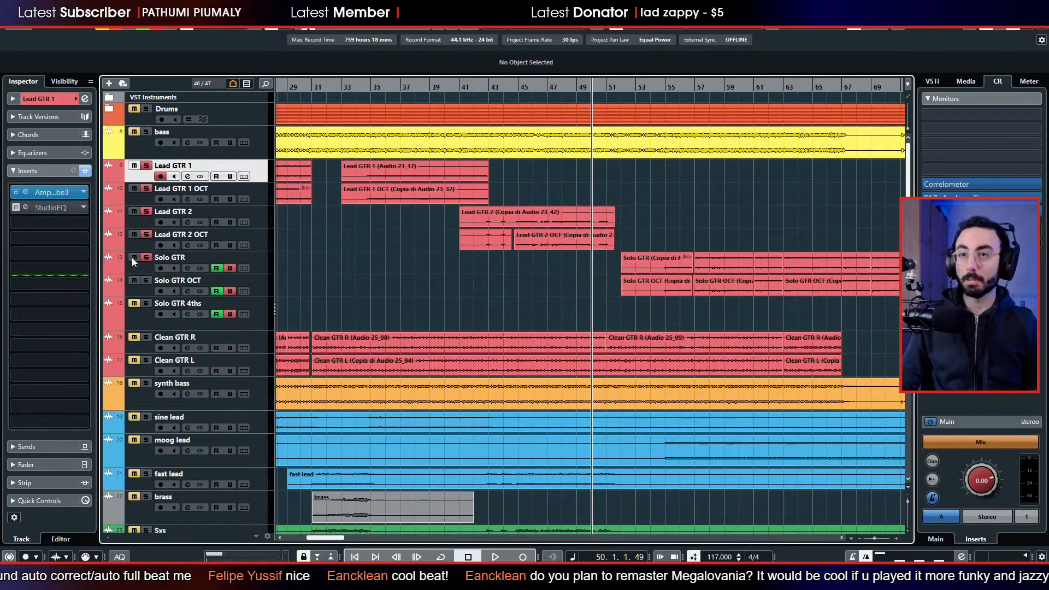
{"action": "left_click", "coordinate": [133, 302]}
{"action": "key", "text": "space"}
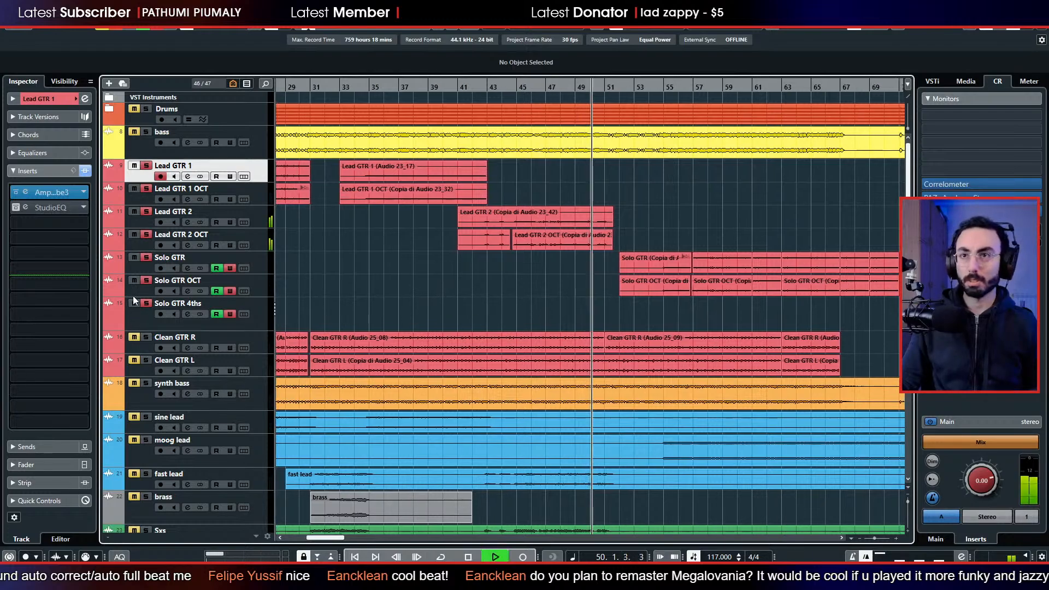
{"action": "key", "text": "space"}
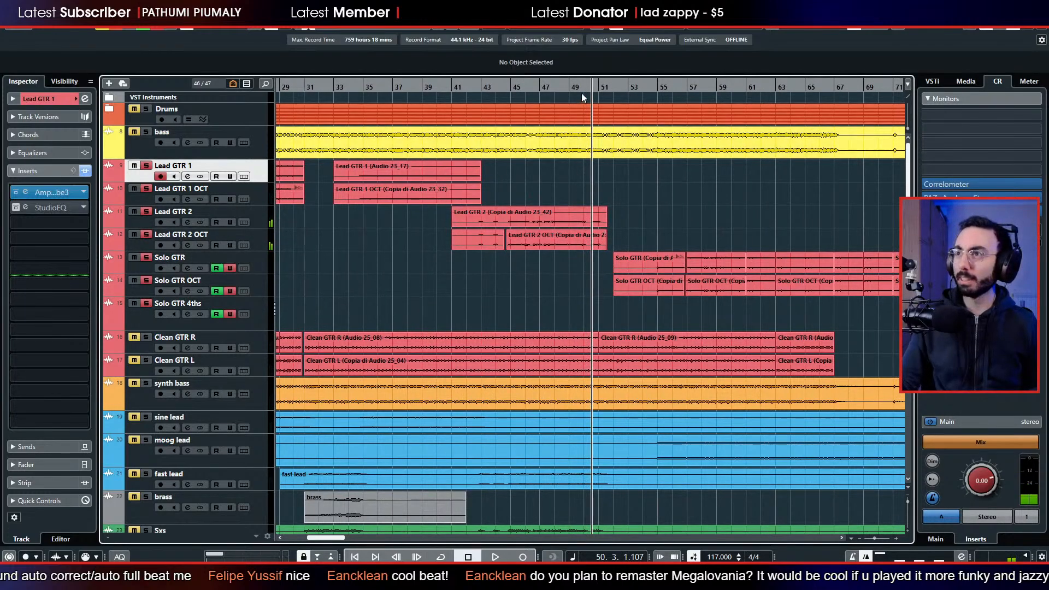
Play the soloed lead and solo guitars around bar 50, stop after bar 51, and look over the other tracks in the arrangement.
{"action": "left_click_drag", "start_coordinate": [581, 90], "coordinate": [556, 87]}
{"action": "key", "text": "space"}
{"action": "key", "text": "space"}
{"action": "key", "text": "space"}
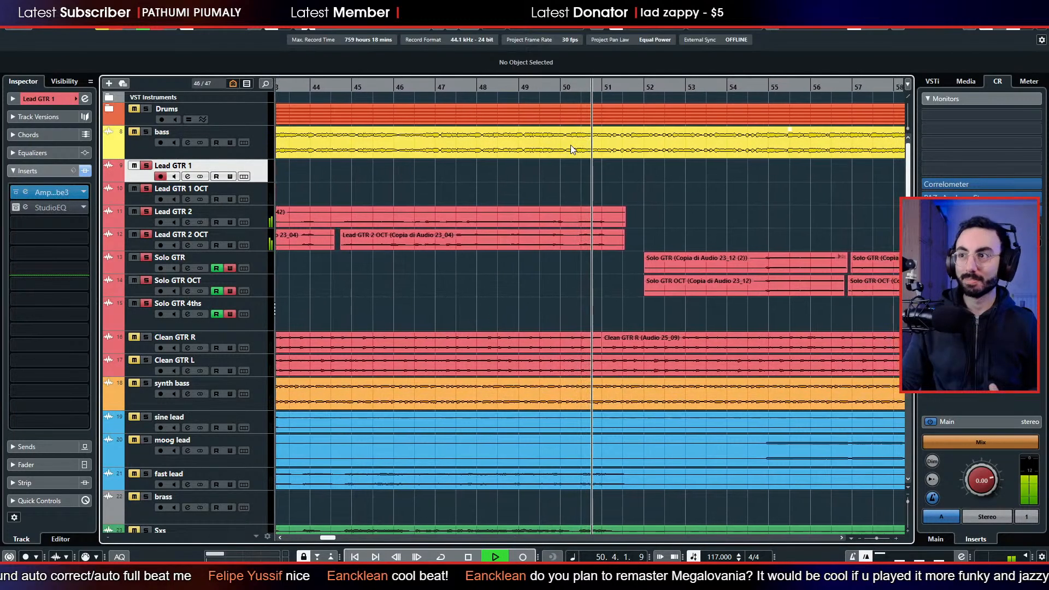
{"action": "key", "text": "space"}
{"action": "scroll", "coordinate": [497, 287], "scroll_direction": "down", "scroll_amount": 5}
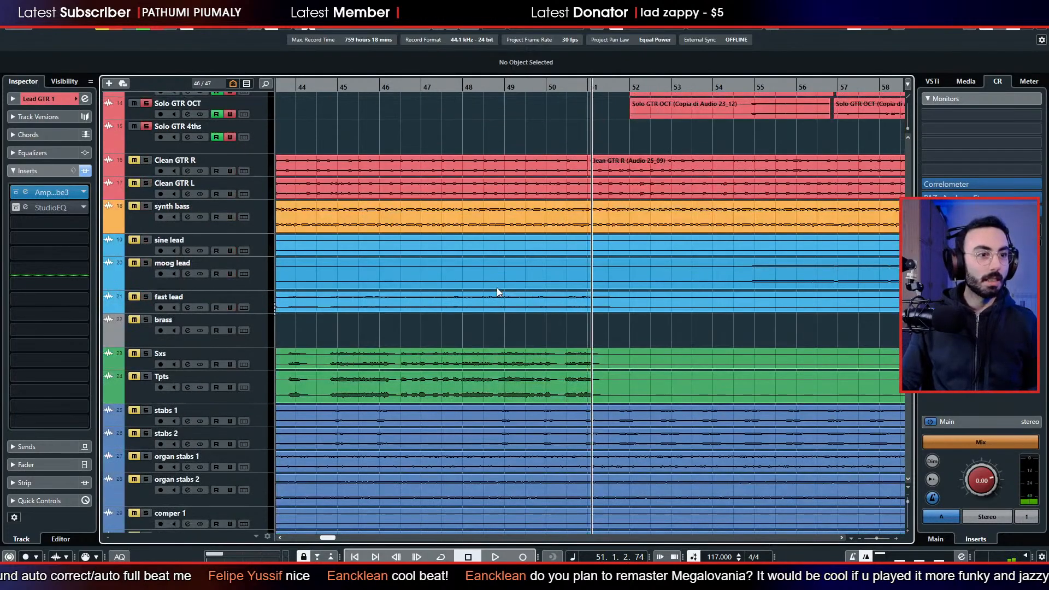
{"action": "scroll", "coordinate": [490, 283], "scroll_direction": "down", "scroll_amount": 2}
{"action": "scroll", "coordinate": [490, 283], "scroll_direction": "up", "scroll_amount": 2}
{"action": "scroll", "coordinate": [489, 283], "scroll_direction": "down", "scroll_amount": 10}
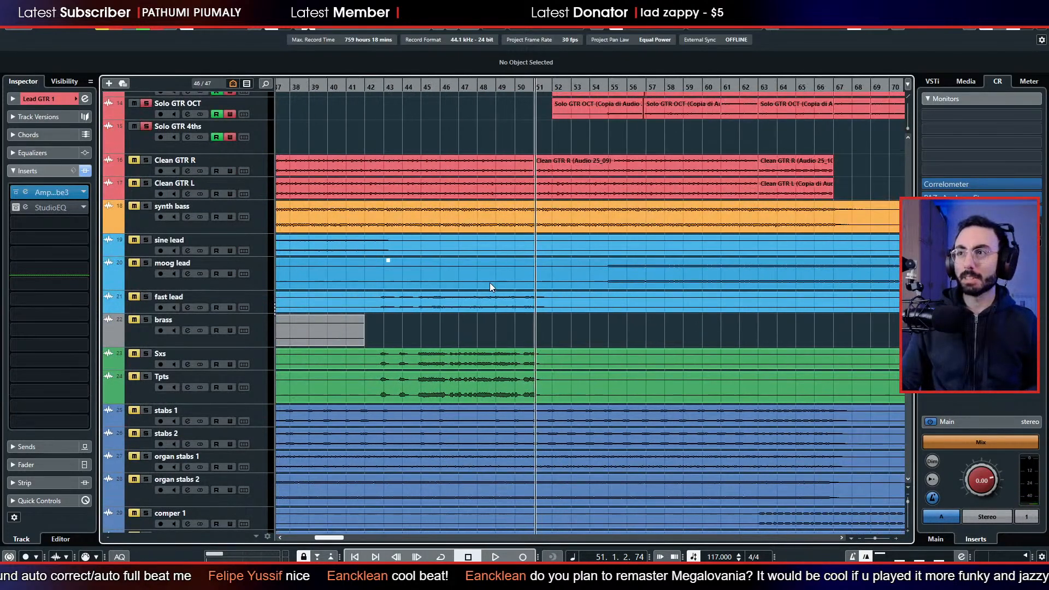
{"action": "scroll", "coordinate": [390, 281], "scroll_direction": "up", "scroll_amount": 5}
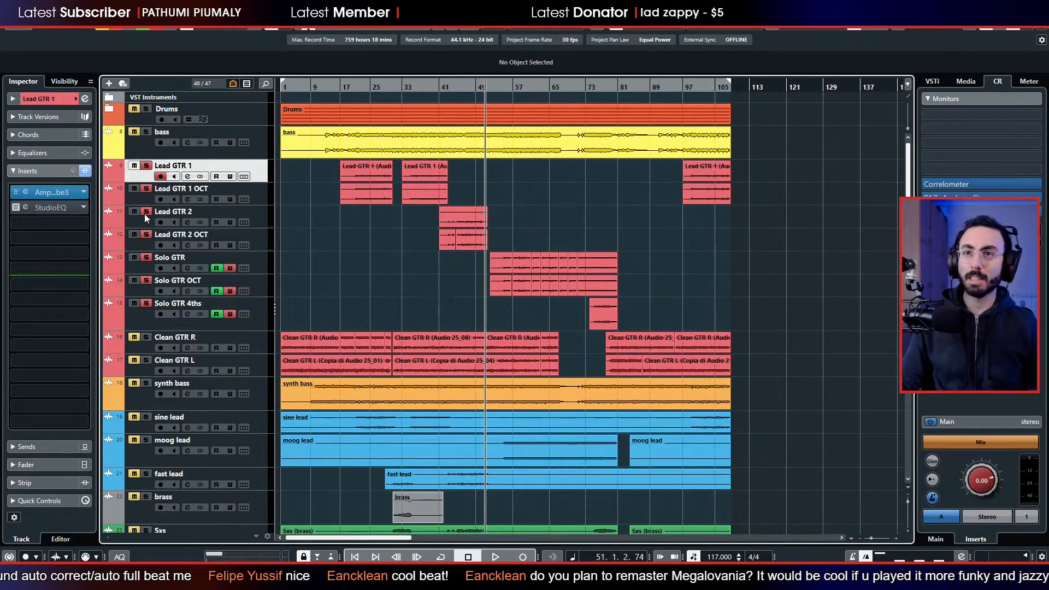
Solo only Clean GTR R and Clean GTR L, play them from bar 51, and show Clean GTR R's volume and pan settings.
{"action": "left_click", "coordinate": [146, 305]}
{"action": "left_click", "coordinate": [146, 337]}
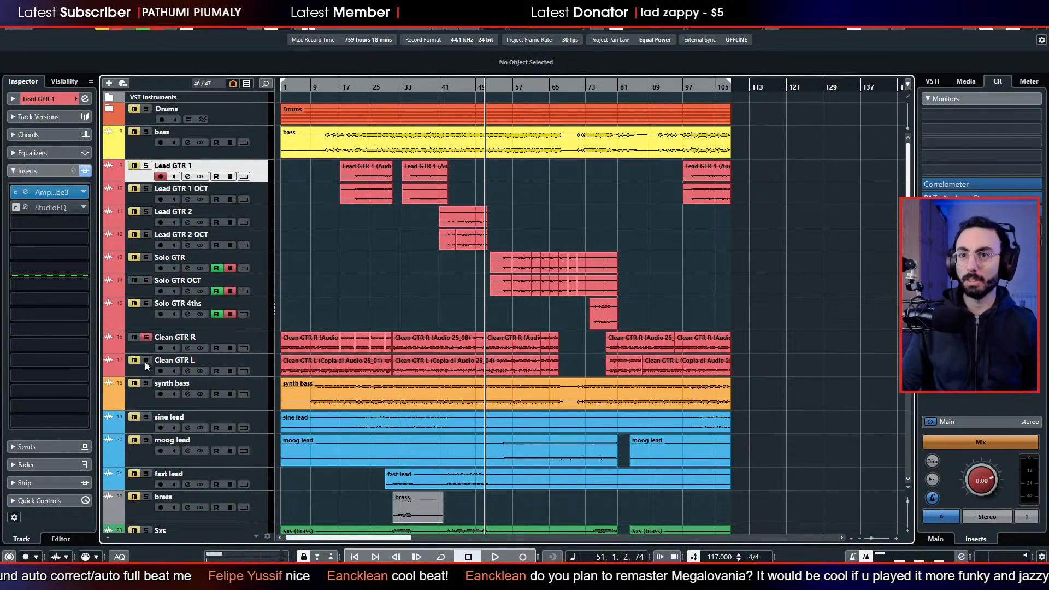
{"action": "key", "text": "space"}
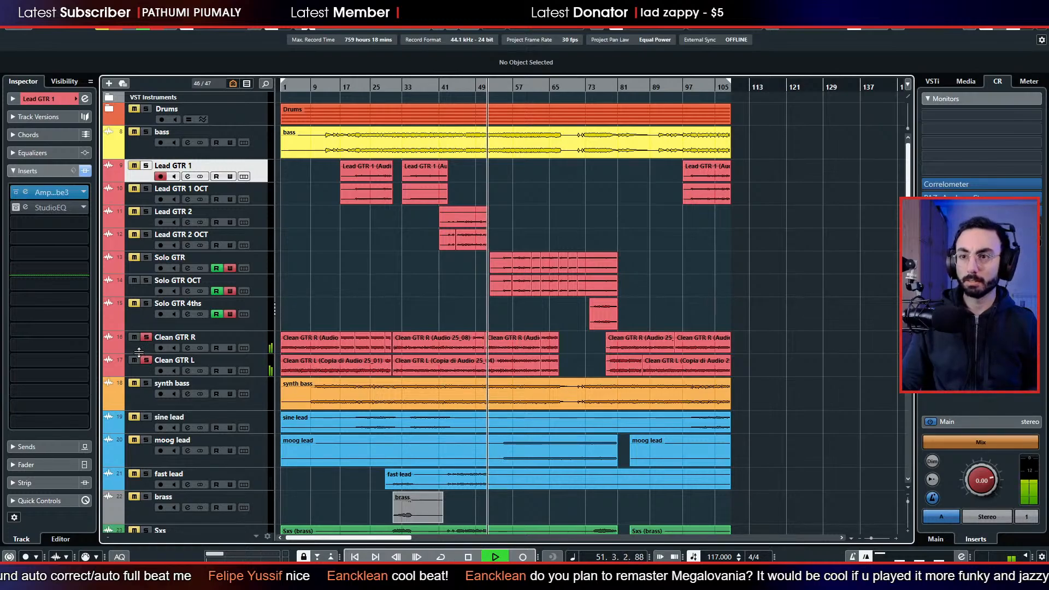
{"action": "left_click", "coordinate": [137, 350]}
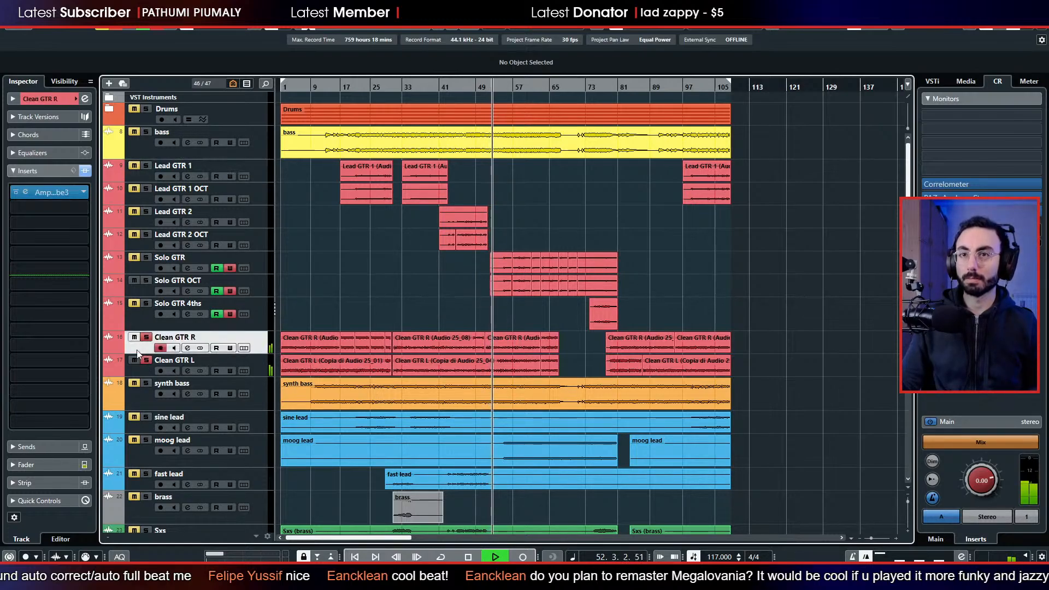
{"action": "left_click", "coordinate": [57, 98]}
{"action": "key", "text": "space"}
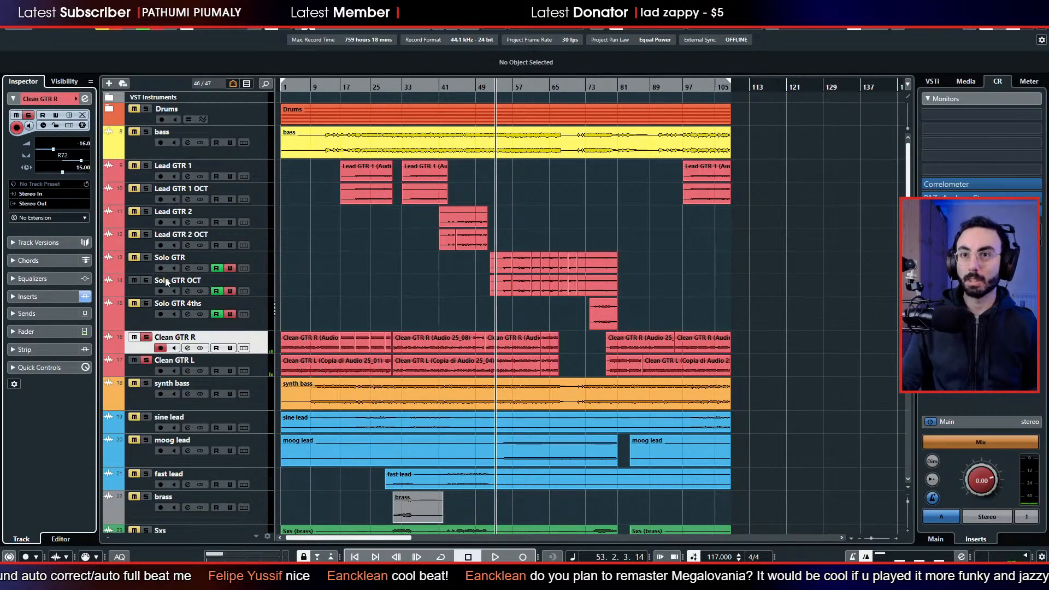
Set the Clean GTR L track's pan to R70 after comparing the two clean guitars during playback.
{"action": "left_click", "coordinate": [138, 371]}
{"action": "left_click_drag", "start_coordinate": [41, 162], "coordinate": [47, 162]}
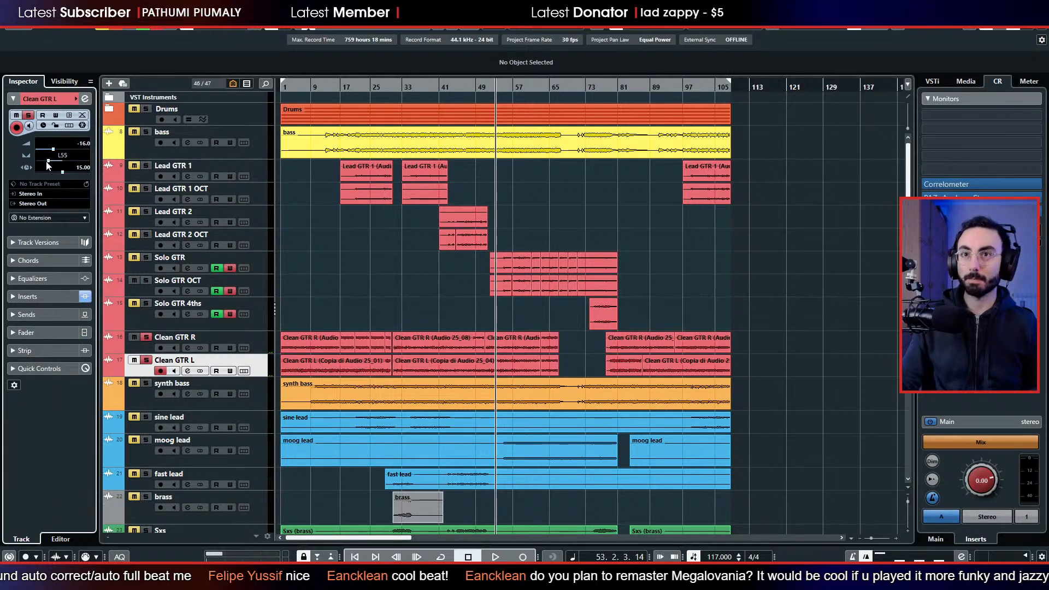
{"action": "key", "text": "space"}
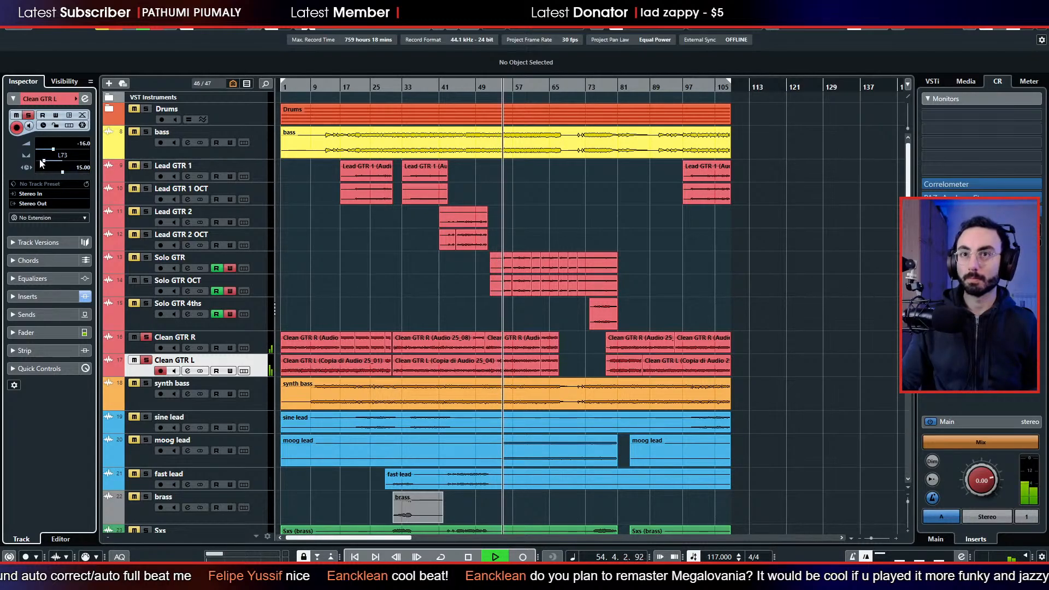
{"action": "left_click_drag", "start_coordinate": [44, 162], "coordinate": [43, 162]}
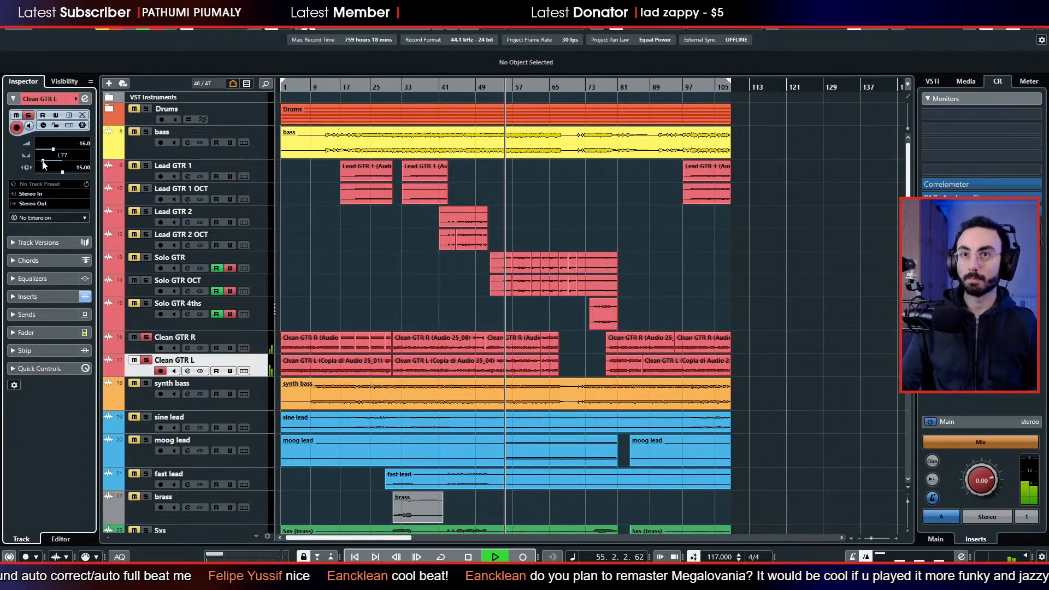
{"action": "left_click", "coordinate": [160, 370]}
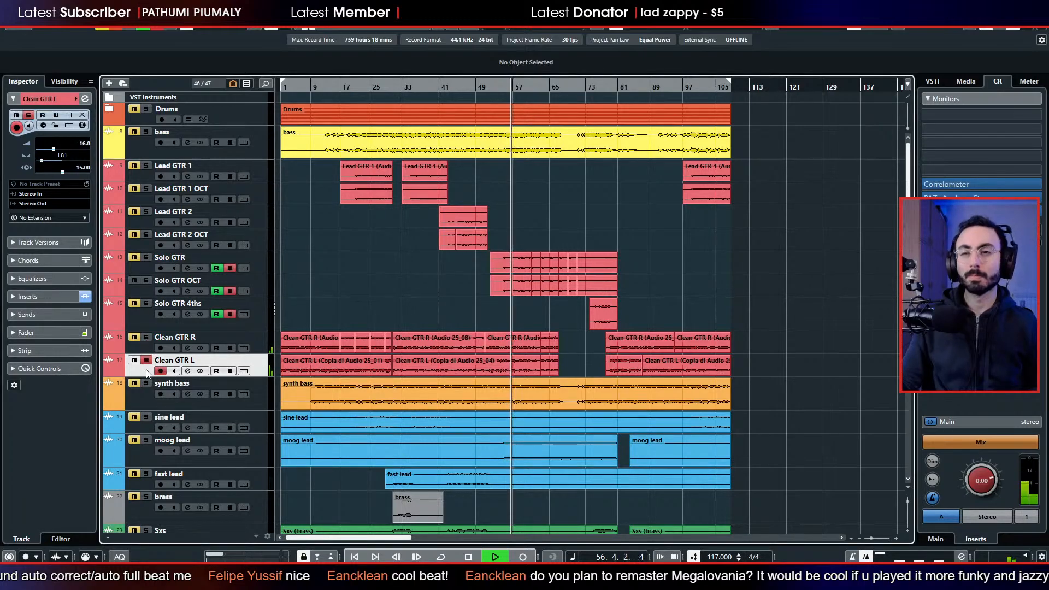
{"action": "key", "text": "space"}
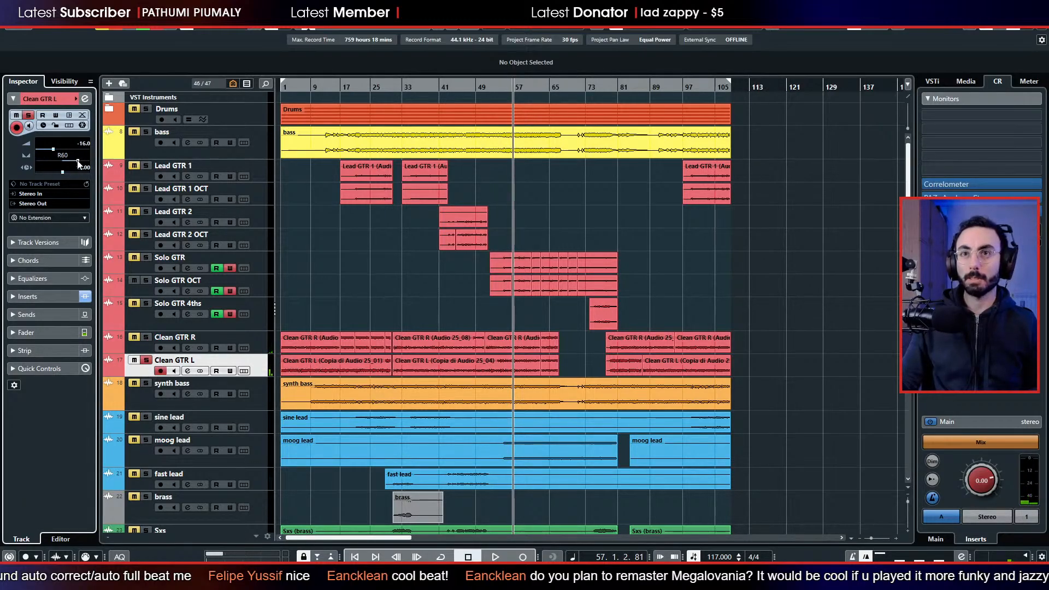
Set the Clean GTR R track's pan to L72 and rename the track Clean GTR L.
{"action": "left_click", "coordinate": [149, 348]}
{"action": "left_click", "coordinate": [44, 160]}
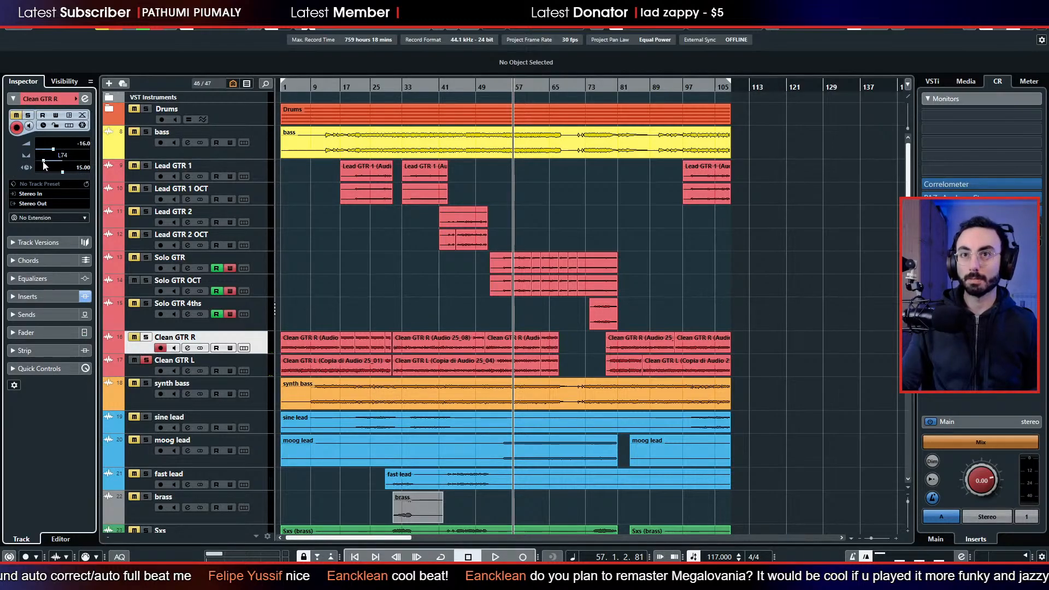
{"action": "double_click", "coordinate": [200, 337]}
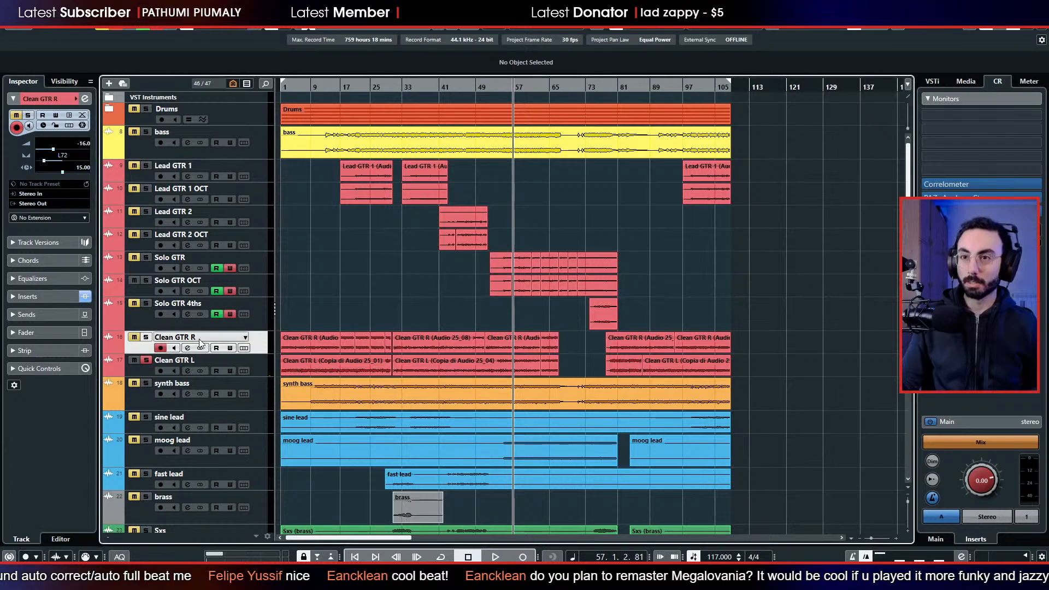
{"action": "key", "text": "BackSpace"}
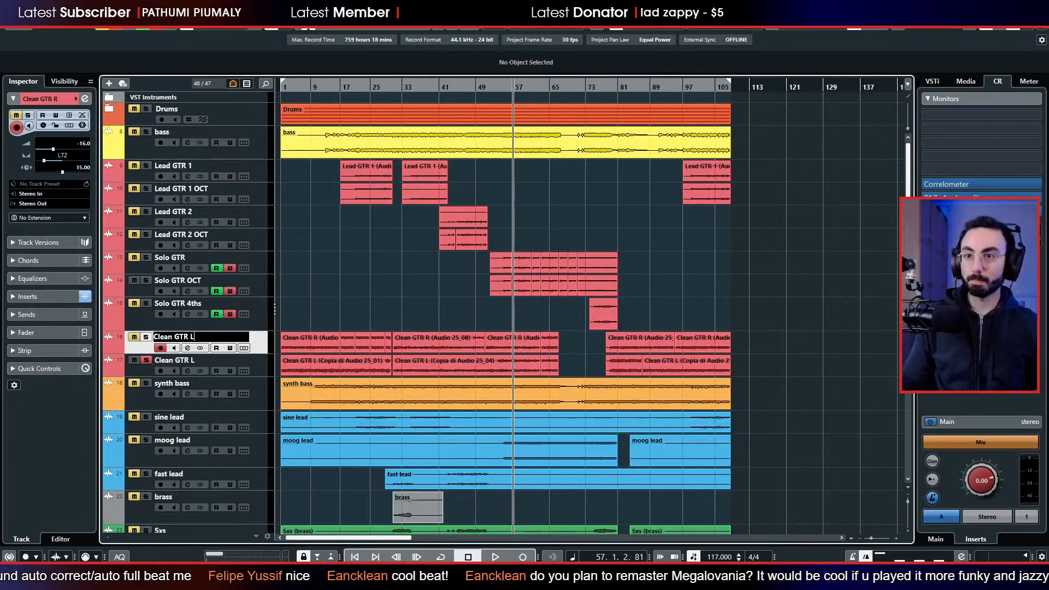
{"action": "key", "text": "Return"}
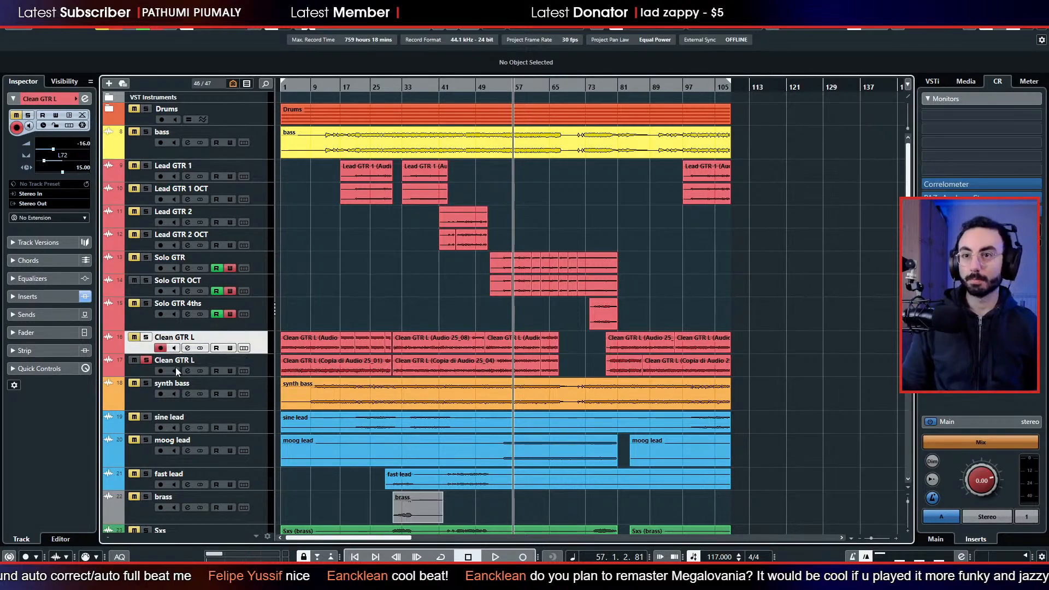
Rename the lower clean guitar track, panned to the right, as Clean GTR R.
{"action": "double_click", "coordinate": [194, 360]}
{"action": "key", "text": "BackSpace"}
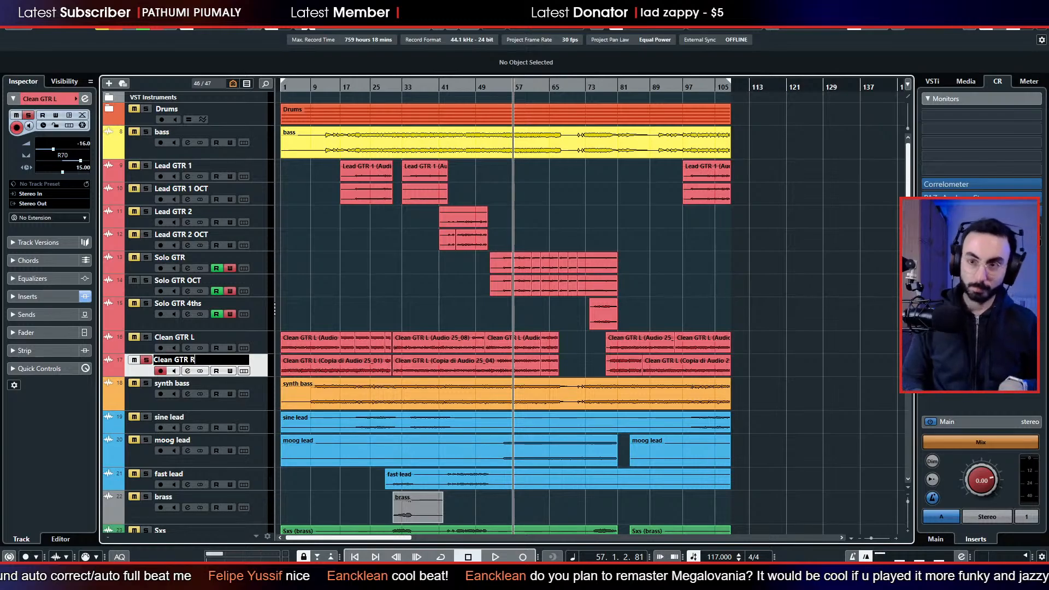
{"action": "type", "text": "R"}
{"action": "key", "text": "Return"}
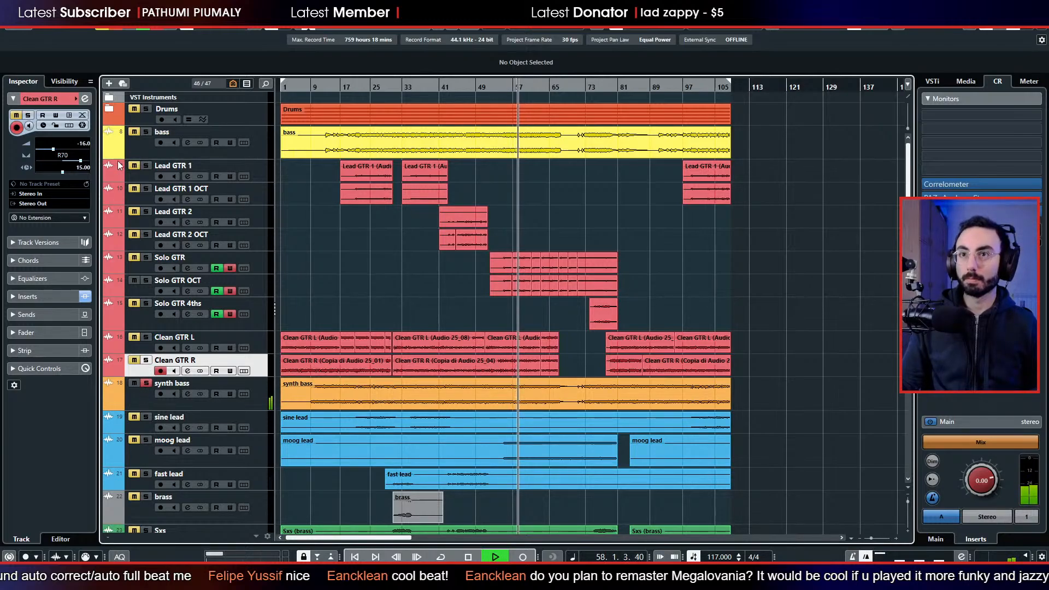
Listen to bass and synth bass together in solo, and move the synth bass track directly below the bass track.
{"action": "left_click", "coordinate": [147, 133]}
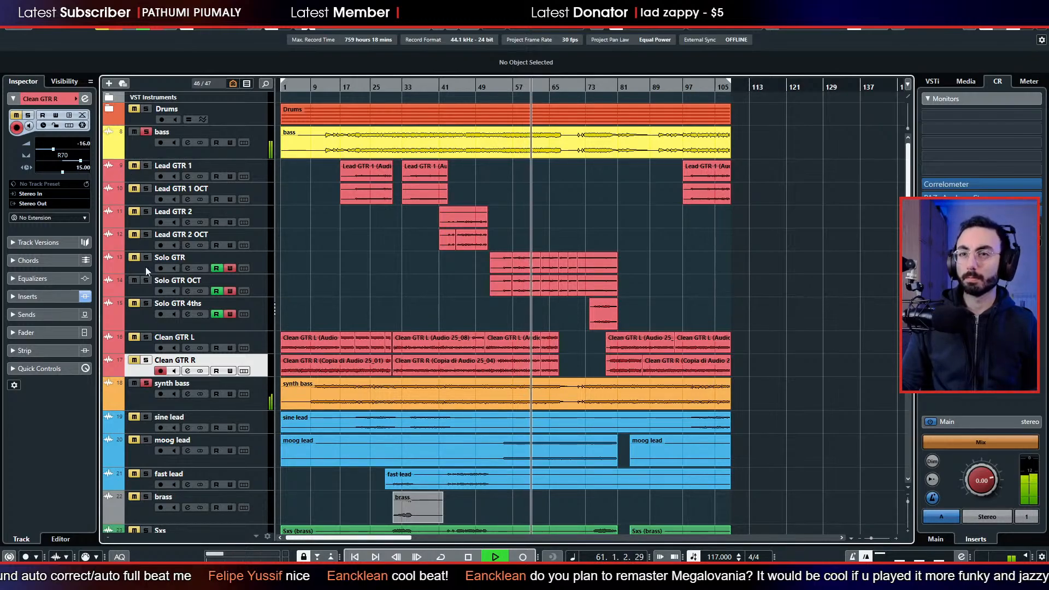
{"action": "key", "text": "space"}
{"action": "left_click_drag", "start_coordinate": [140, 397], "coordinate": [142, 161]}
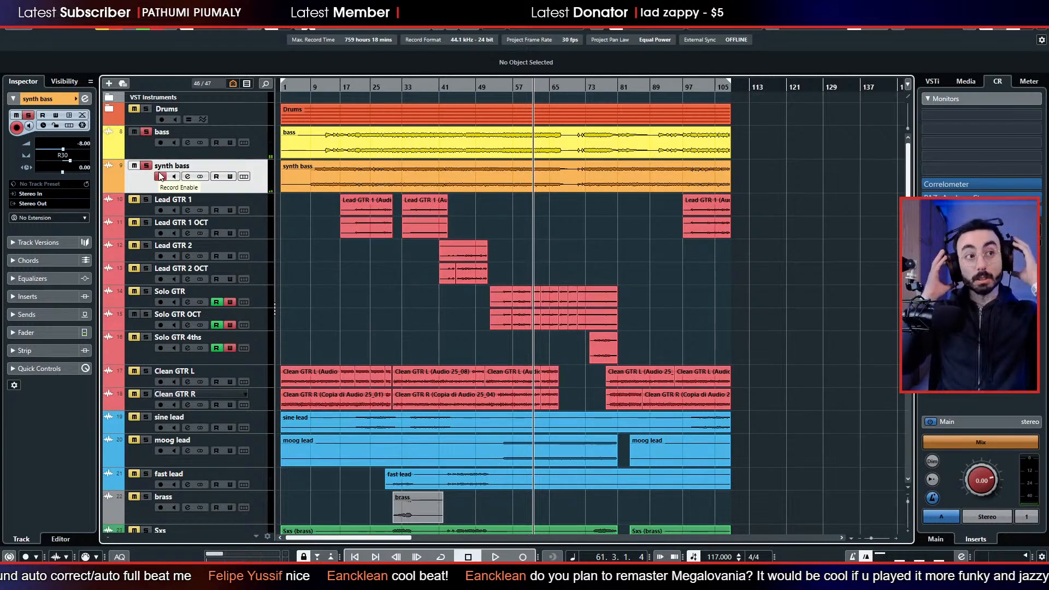
{"action": "scroll", "coordinate": [369, 231], "scroll_direction": "down", "scroll_amount": 3}
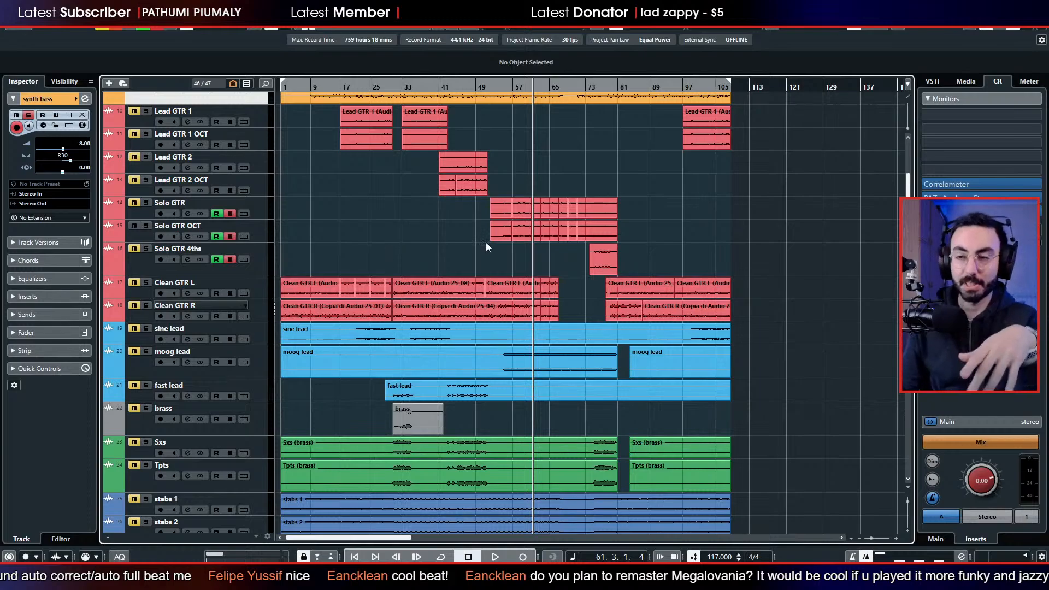
{"action": "scroll", "coordinate": [458, 298], "scroll_direction": "up", "scroll_amount": 3}
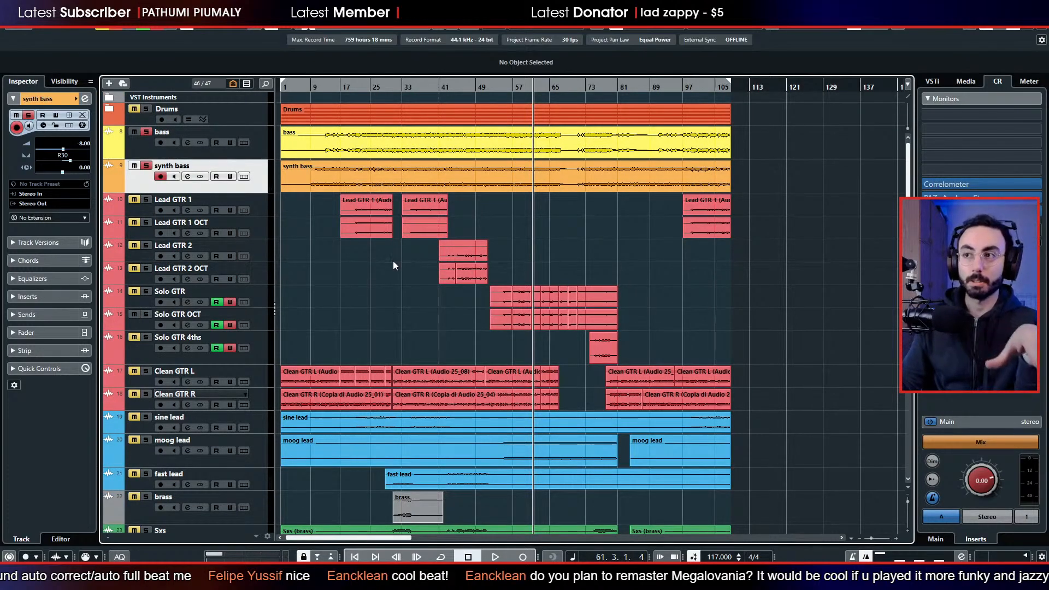
{"action": "scroll", "coordinate": [394, 265], "scroll_direction": "down", "scroll_amount": 3}
{"action": "scroll", "coordinate": [471, 287], "scroll_direction": "up", "scroll_amount": 3}
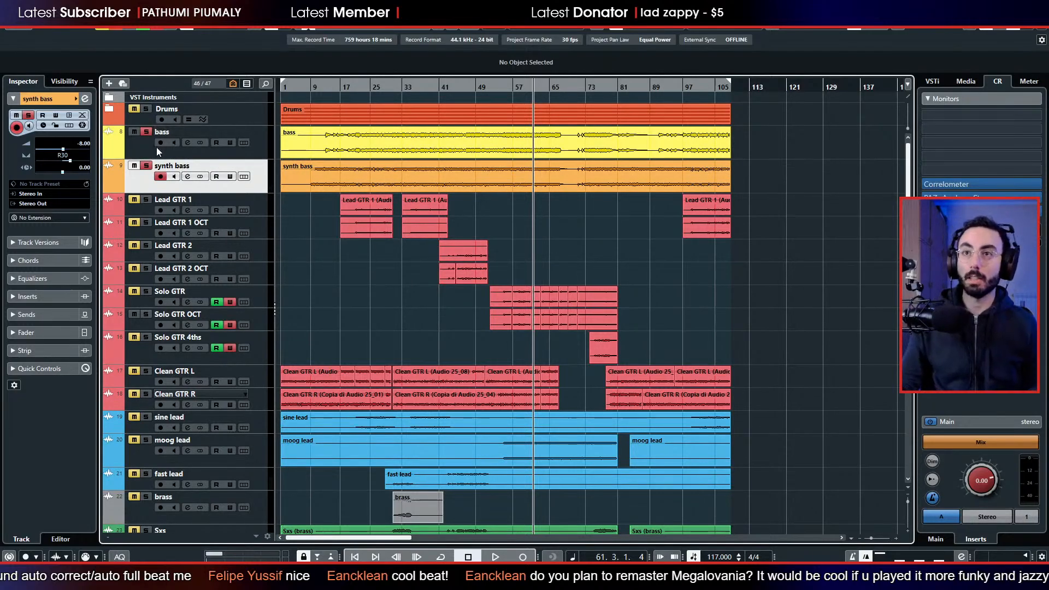
Play Drums and bass in solo from bar 61, replacing synth bass with Solo GTR and Solo GTR OCT in the soloed selection.
{"action": "key", "text": "space"}
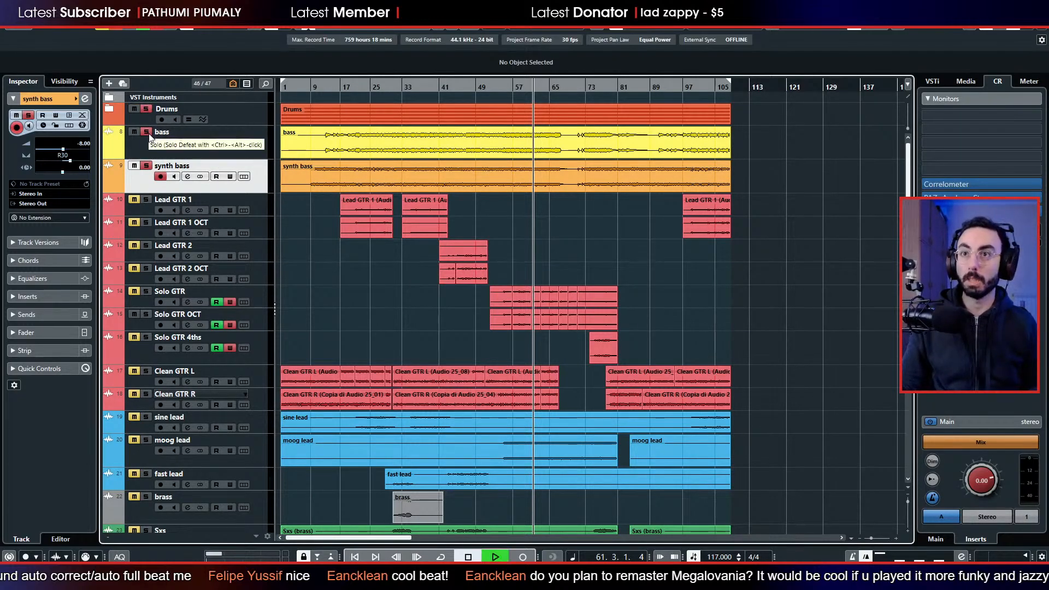
{"action": "left_click", "coordinate": [134, 166]}
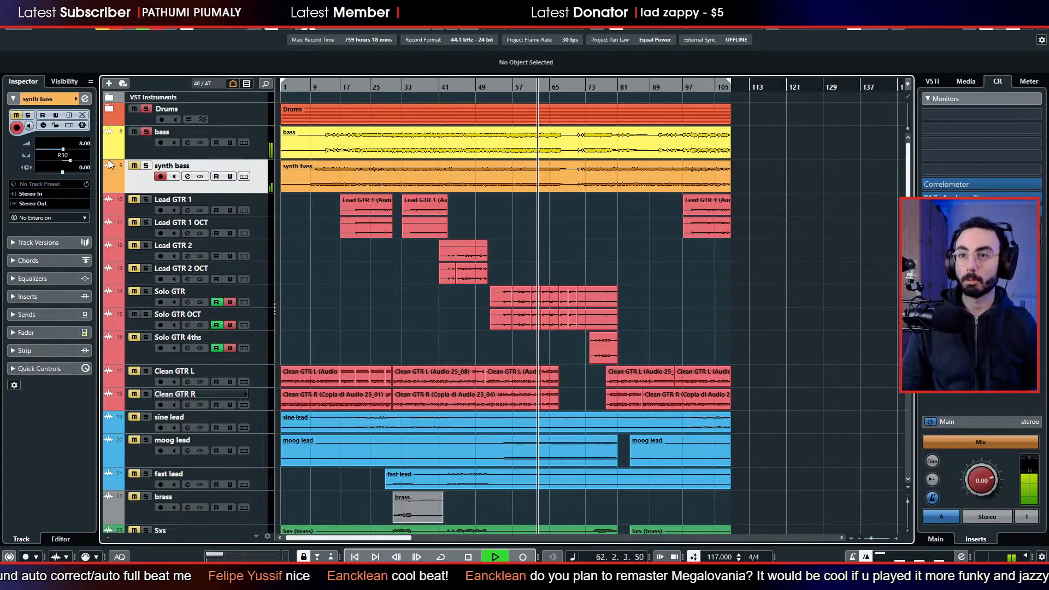
{"action": "left_click", "coordinate": [146, 291]}
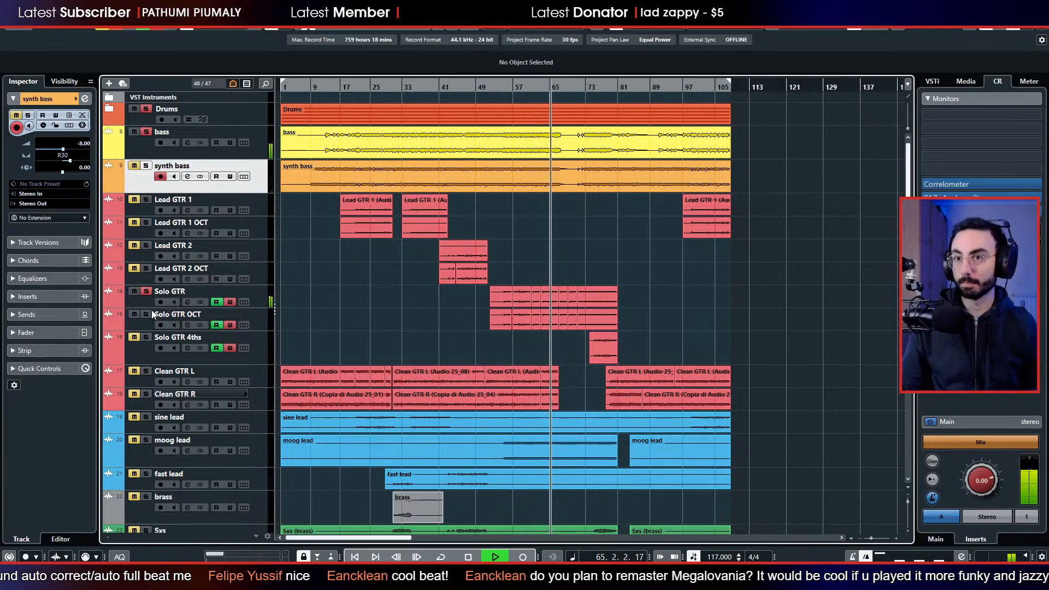
{"action": "left_click", "coordinate": [144, 314]}
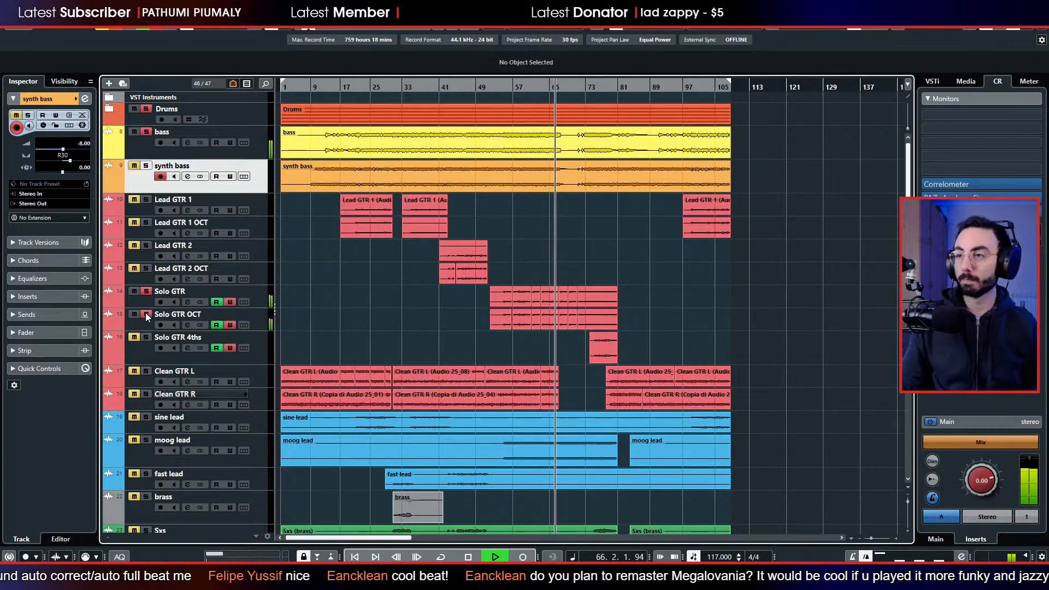
Add comper 1, comper 2, comper 3 and comper 4 to the soloed tracks during playback.
{"action": "scroll", "coordinate": [307, 281], "scroll_direction": "down", "scroll_amount": 4}
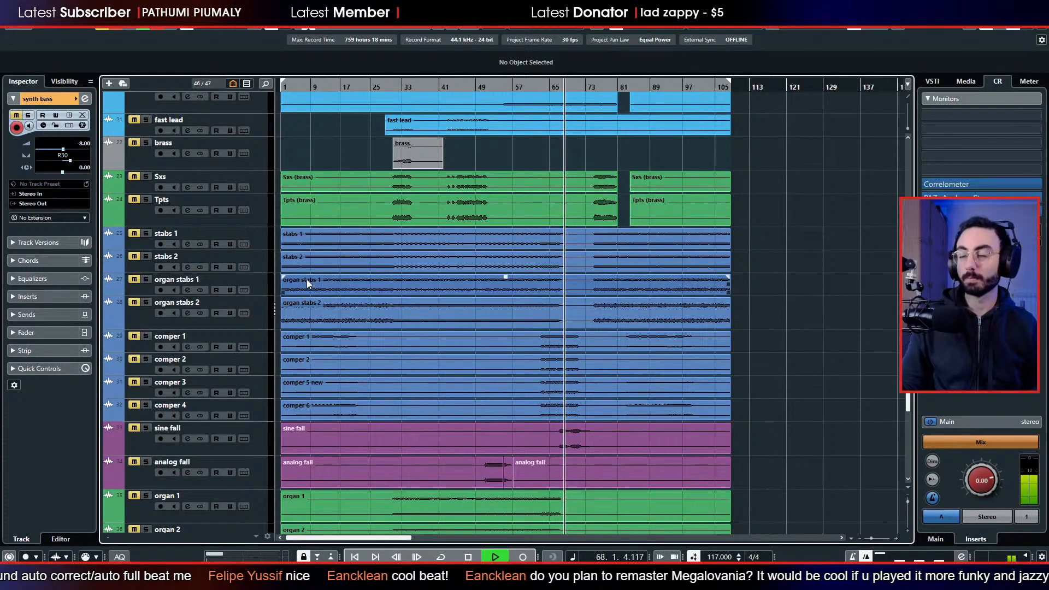
{"action": "scroll", "coordinate": [306, 279], "scroll_direction": "down", "scroll_amount": 2}
{"action": "scroll", "coordinate": [304, 278], "scroll_direction": "down", "scroll_amount": 2}
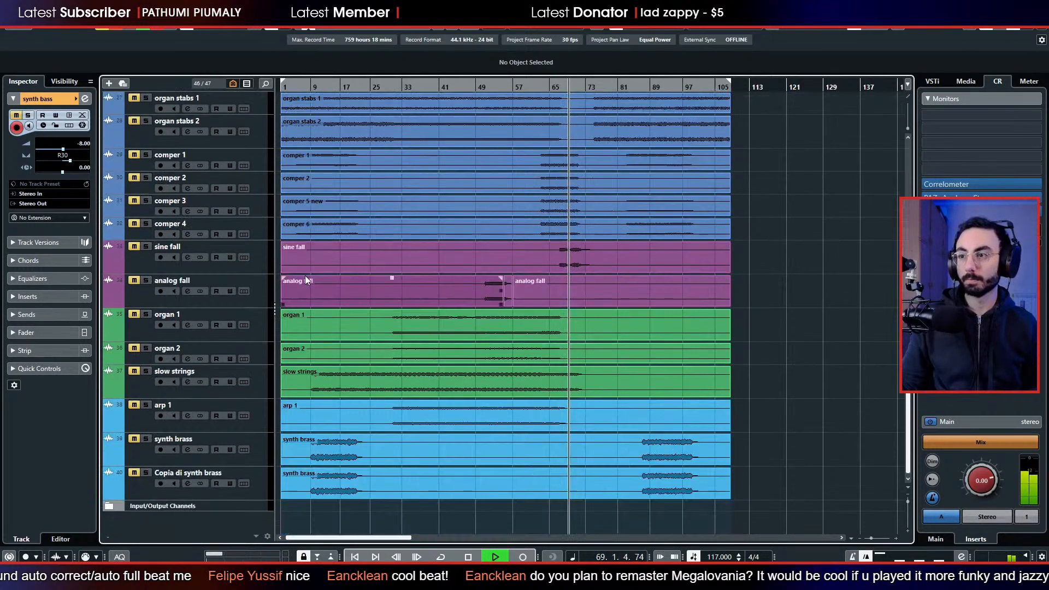
{"action": "scroll", "coordinate": [304, 279], "scroll_direction": "up", "scroll_amount": 4}
{"action": "left_click", "coordinate": [146, 332]}
{"action": "left_click", "coordinate": [146, 354]}
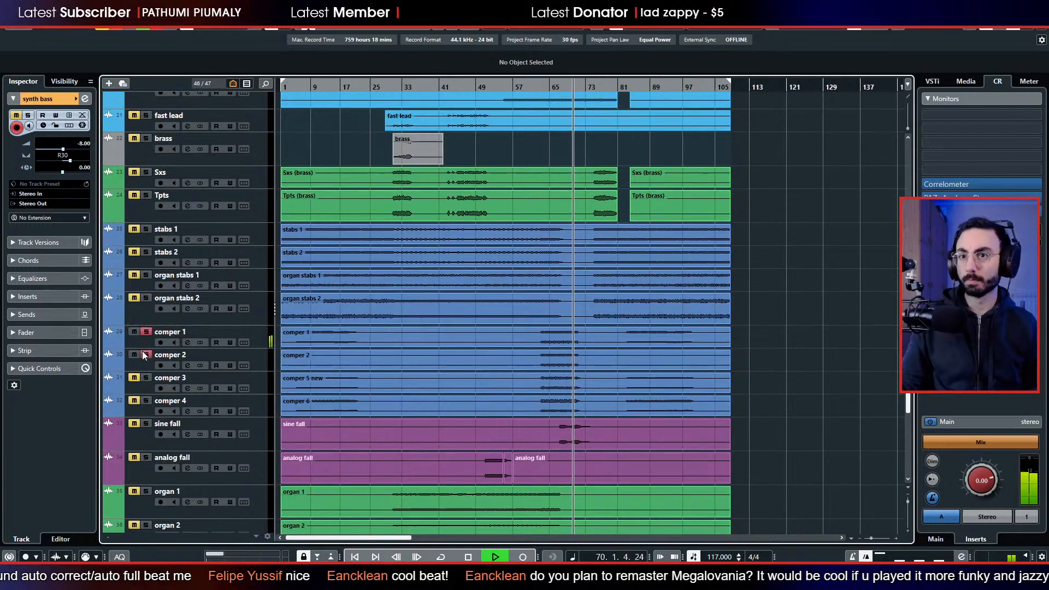
{"action": "left_click", "coordinate": [145, 378]}
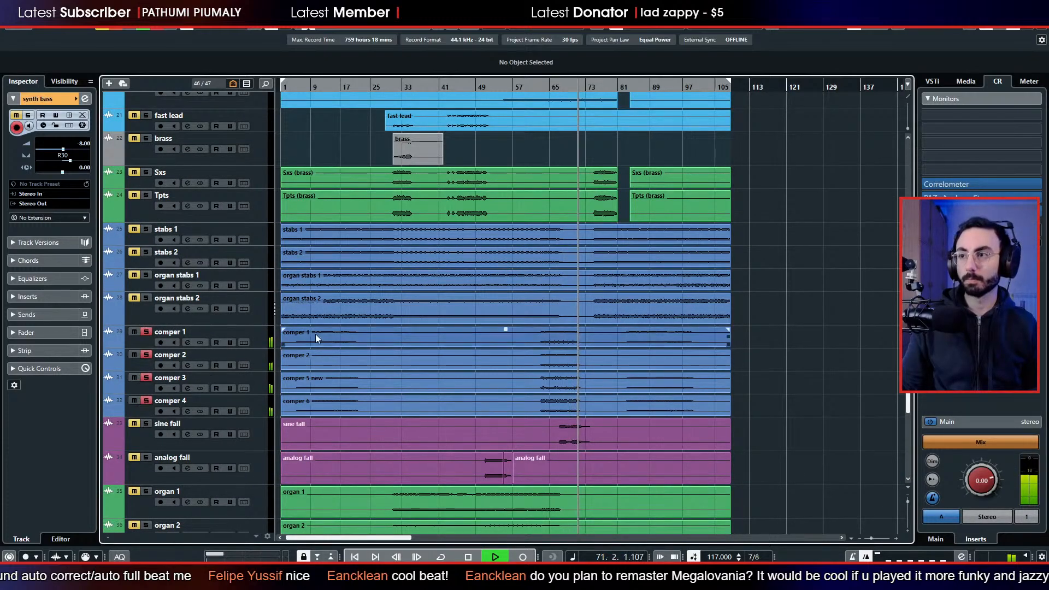
Restart the soloed playback from bar 40, stop it in bar 41, and look over the guitar and synth tracks.
{"action": "left_click", "coordinate": [434, 87]}
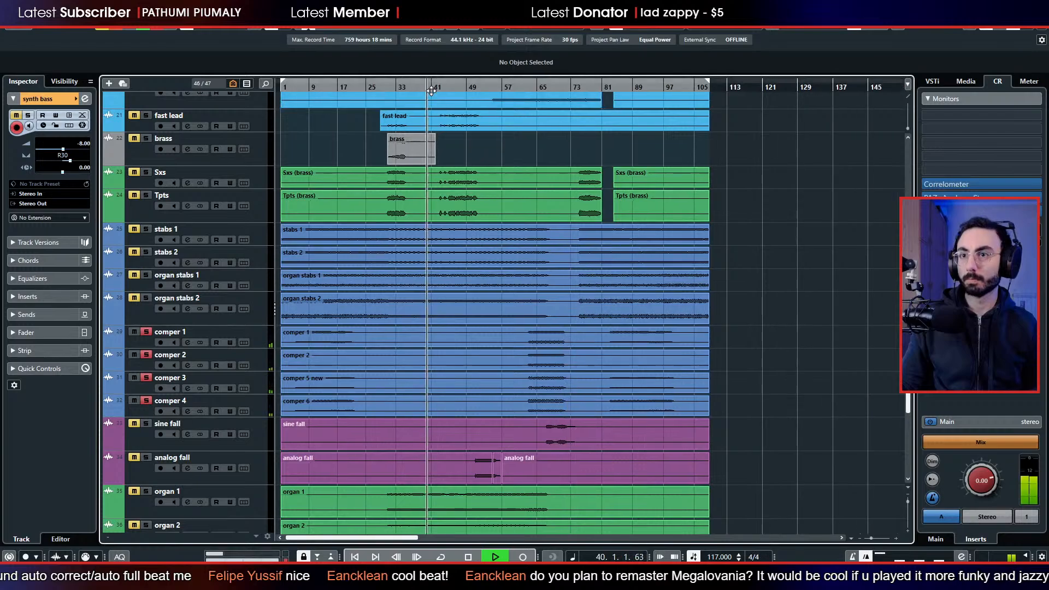
{"action": "scroll", "coordinate": [408, 152], "scroll_direction": "up", "scroll_amount": 3}
{"action": "scroll", "coordinate": [406, 158], "scroll_direction": "down", "scroll_amount": 1}
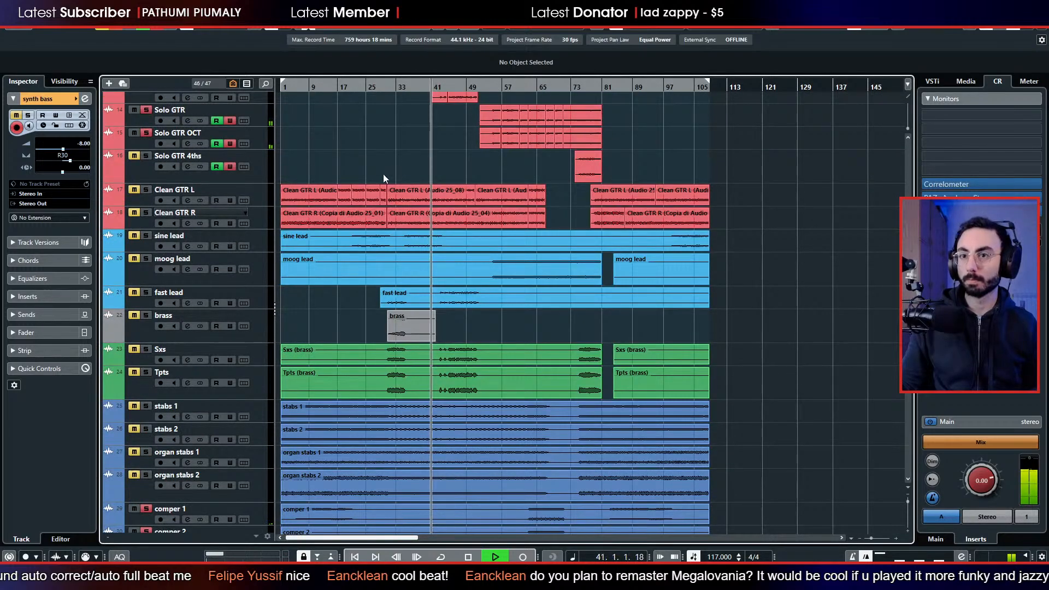
{"action": "key", "text": "space"}
{"action": "scroll", "coordinate": [355, 212], "scroll_direction": "down", "scroll_amount": 2}
{"action": "scroll", "coordinate": [347, 218], "scroll_direction": "up", "scroll_amount": 4}
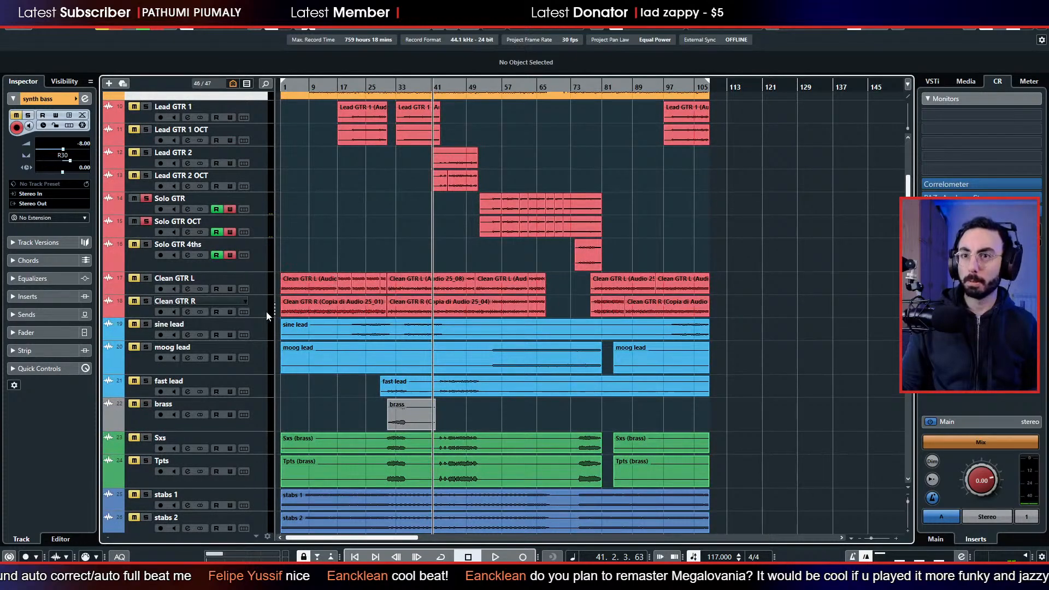
Play from about bar 59 with sine lead added to the solo, and move sine lead and moog lead directly above Clean GTR L.
{"action": "scroll", "coordinate": [266, 312], "scroll_direction": "down", "scroll_amount": 3}
{"action": "left_click", "coordinate": [512, 85]}
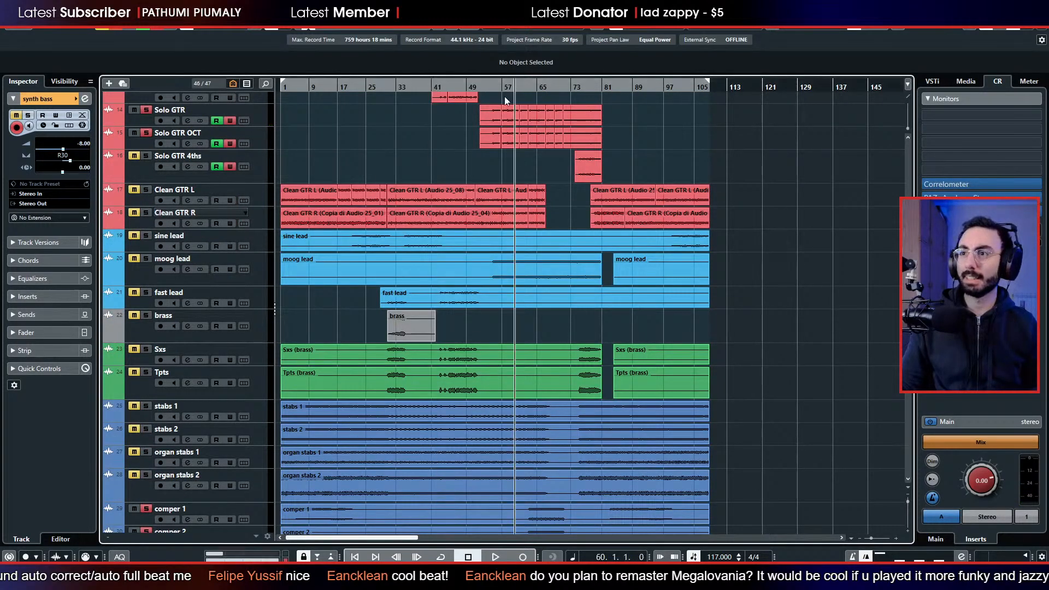
{"action": "left_click", "coordinate": [147, 238]}
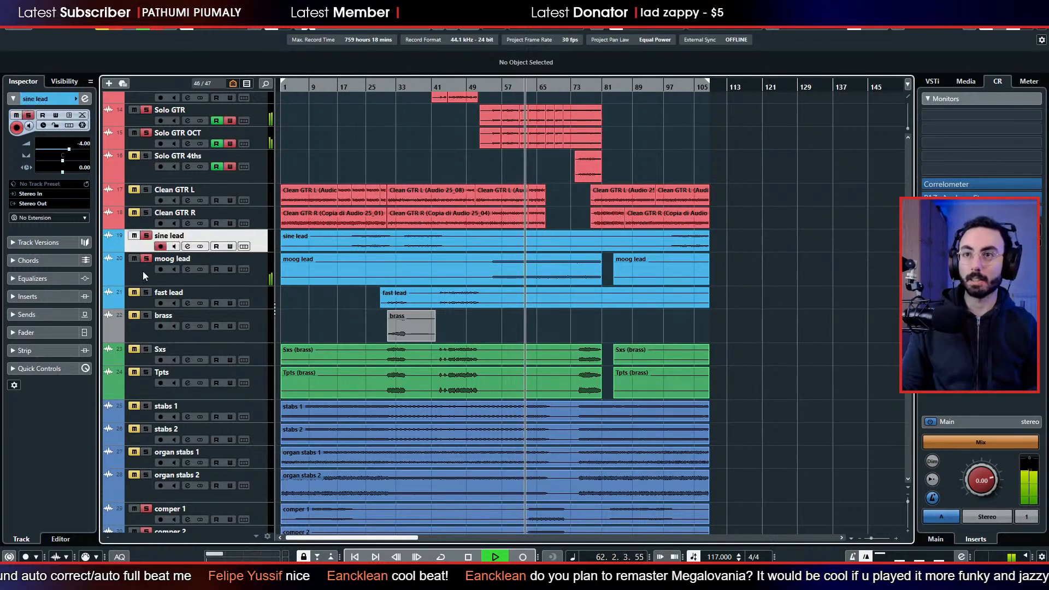
{"action": "left_click", "coordinate": [143, 270], "text": "shift"}
{"action": "left_click_drag", "start_coordinate": [141, 249], "coordinate": [142, 186]}
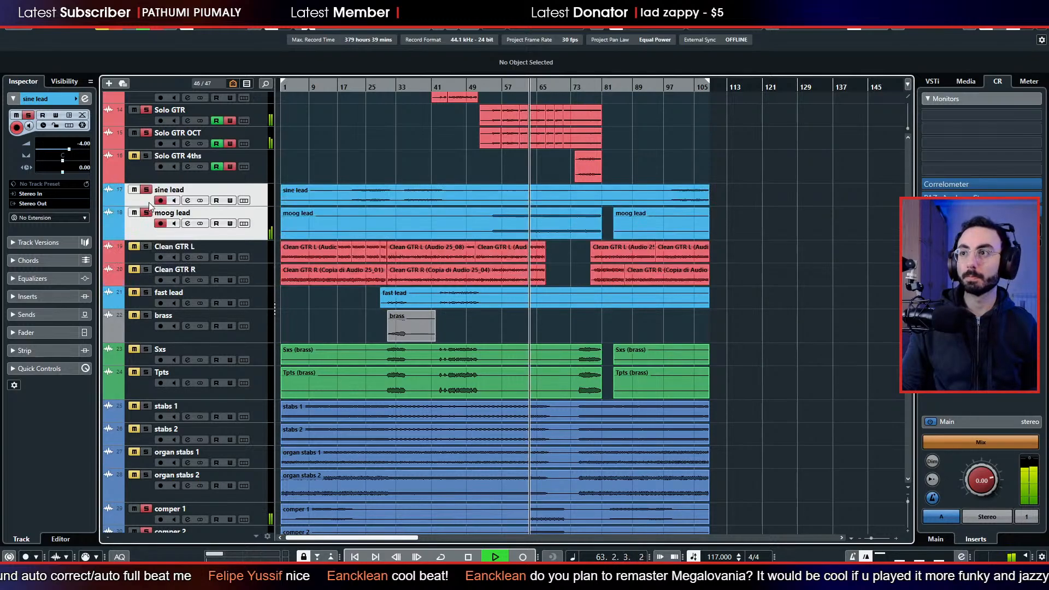
Play the soloed tracks from about bar 10, and move comper 1, comper 2, comper 3 and comper 4 directly above brass.
{"action": "scroll", "coordinate": [160, 241], "scroll_direction": "down", "scroll_amount": 2}
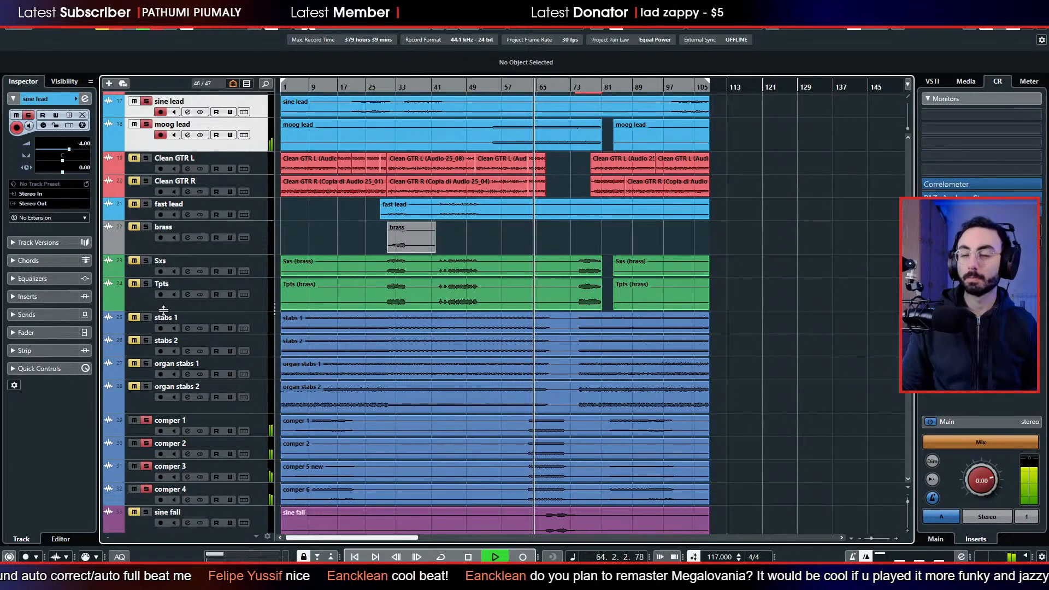
{"action": "scroll", "coordinate": [180, 337], "scroll_direction": "down", "scroll_amount": 2}
{"action": "left_click", "coordinate": [315, 100]}
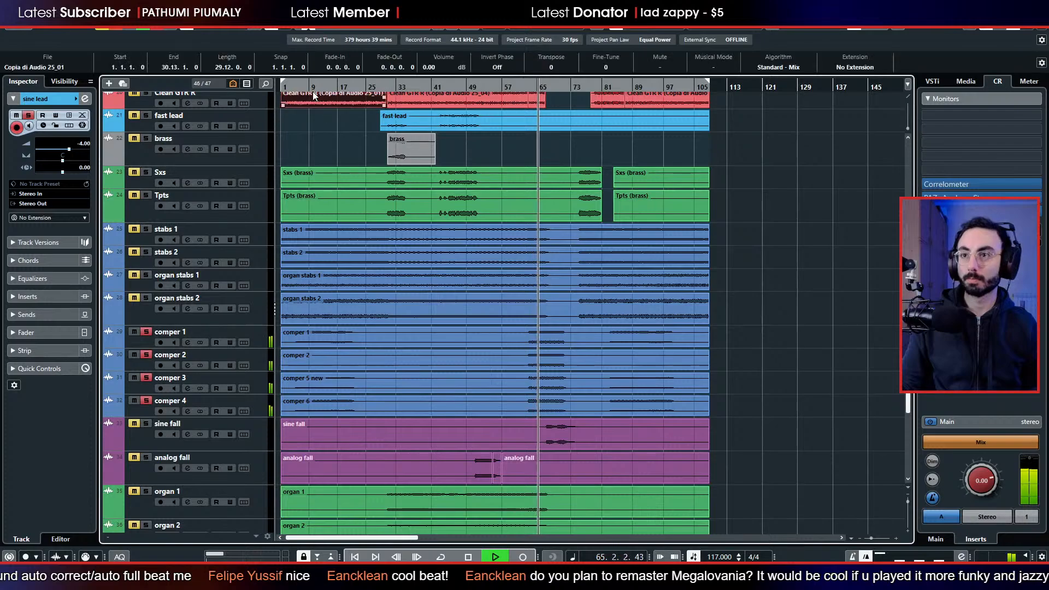
{"action": "left_click", "coordinate": [315, 87]}
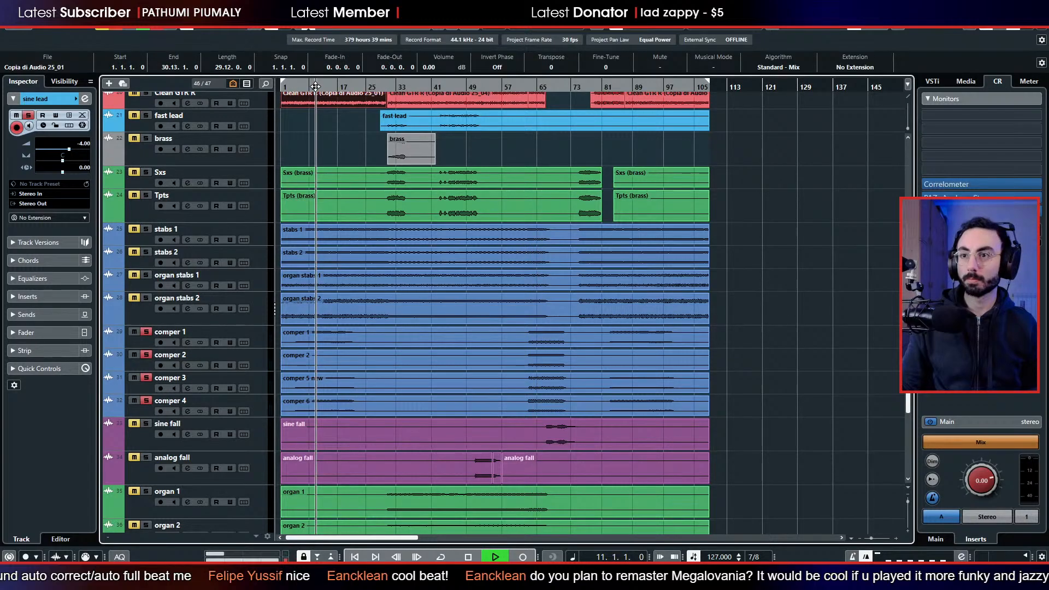
{"action": "left_click", "coordinate": [324, 130]}
{"action": "left_click", "coordinate": [256, 336]}
{"action": "left_click", "coordinate": [256, 402], "text": "shift"}
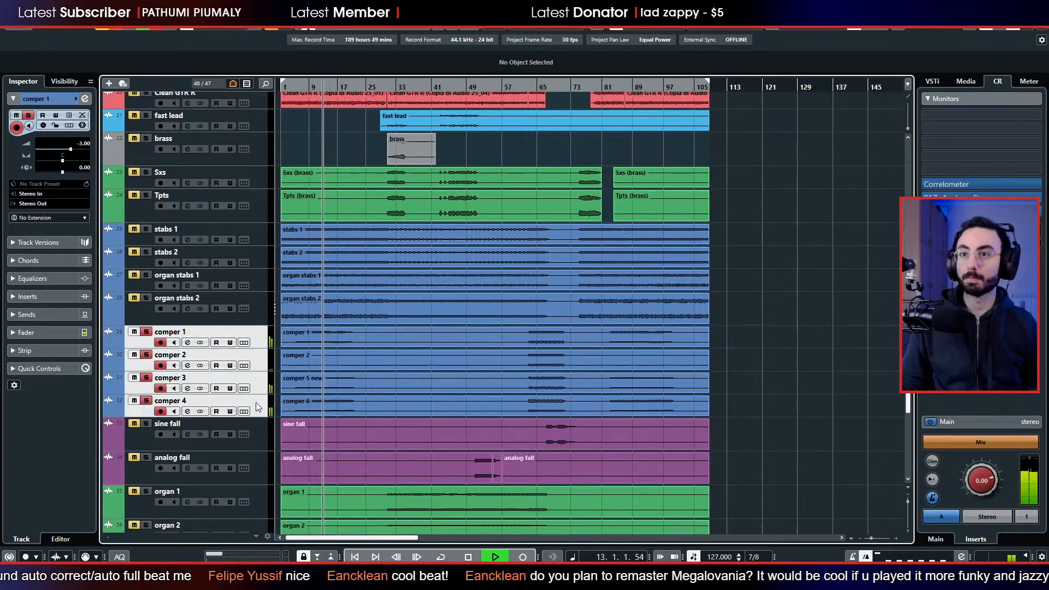
{"action": "left_click_drag", "start_coordinate": [266, 345], "coordinate": [267, 143]}
Play from bar 31, replace all active solos with fast lead alone, and stop the playback.
{"action": "scroll", "coordinate": [271, 164], "scroll_direction": "up", "scroll_amount": 4}
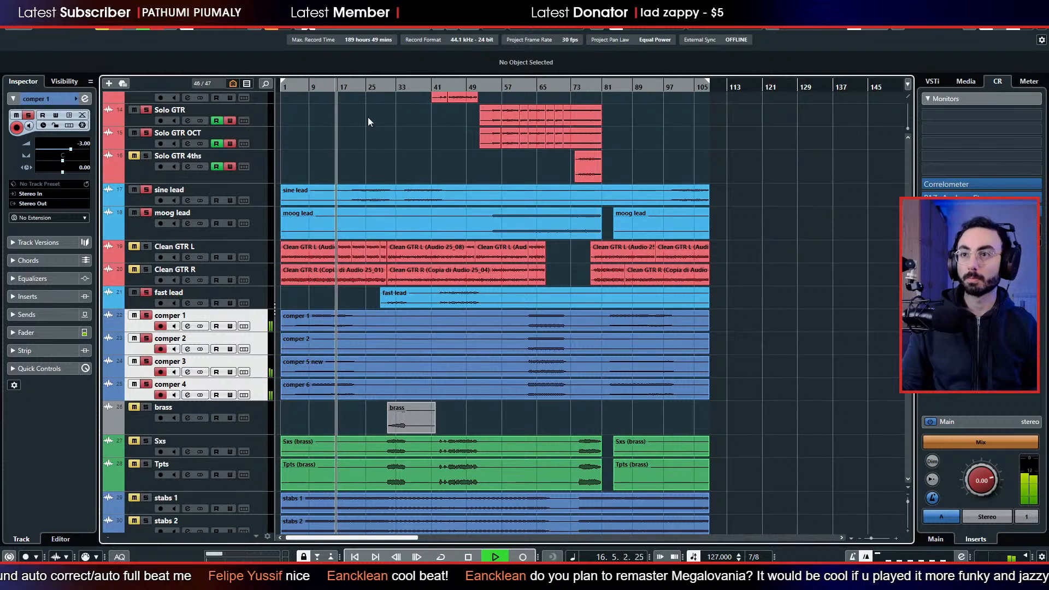
{"action": "left_click", "coordinate": [375, 88]}
{"action": "left_click", "coordinate": [387, 88]}
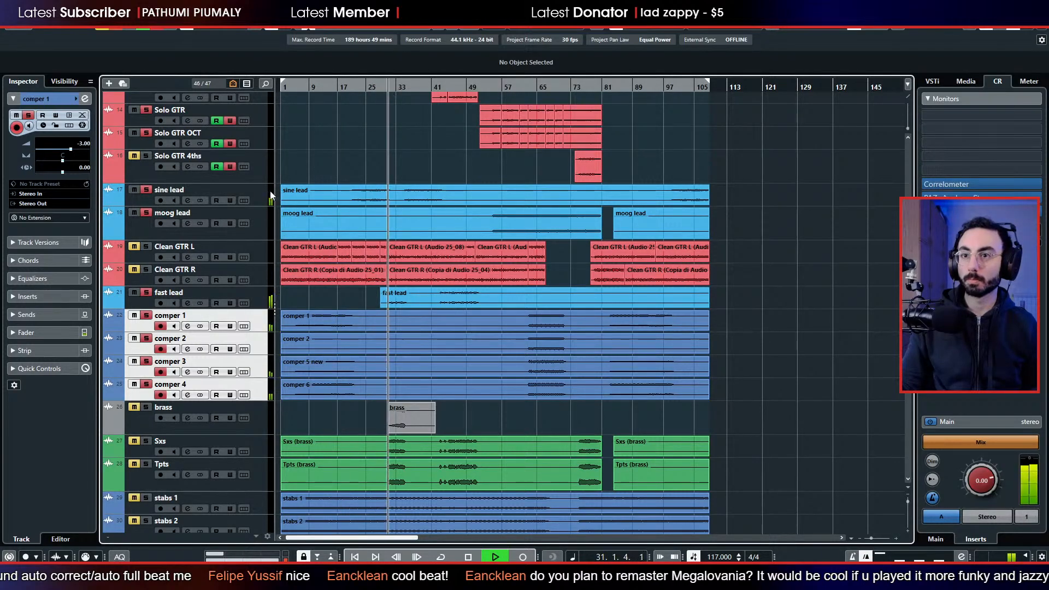
{"action": "left_click", "coordinate": [116, 30]}
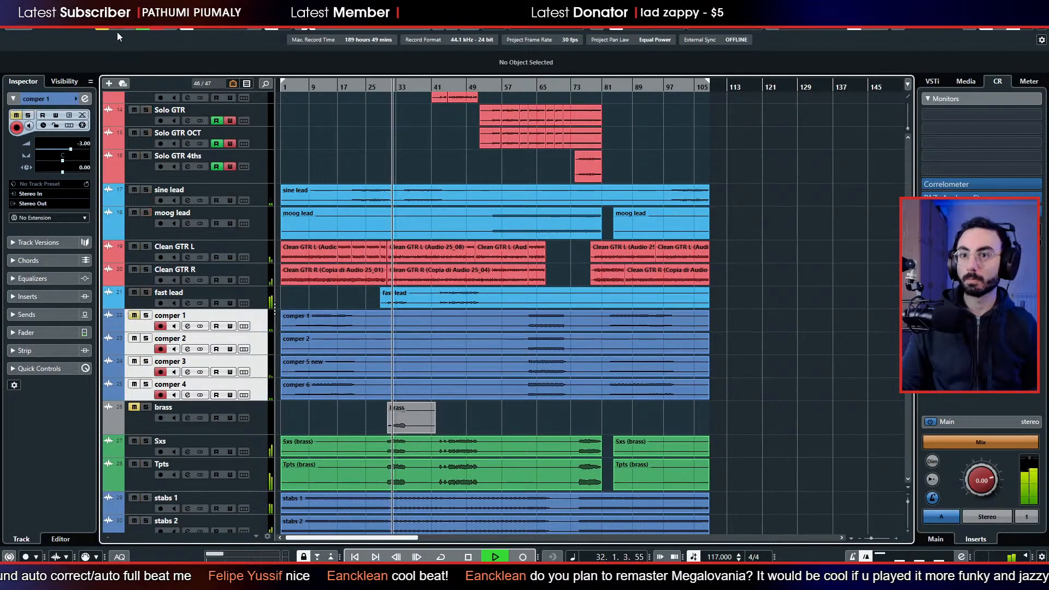
{"action": "left_click", "coordinate": [146, 294]}
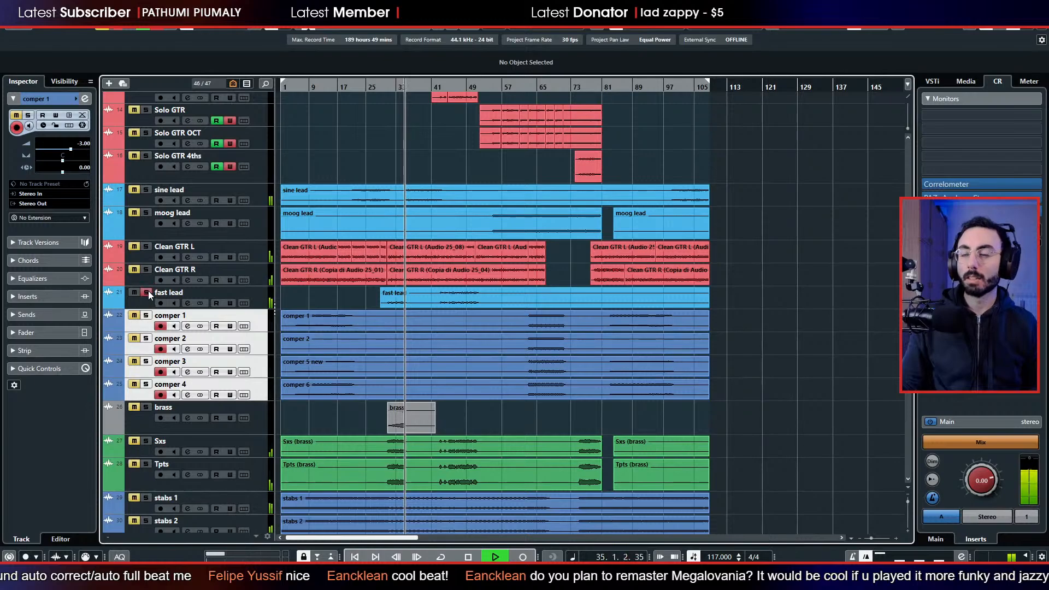
{"action": "key", "text": "space"}
Move the fast lead track down to sit between Tpts and stabs 1.
{"action": "left_click_drag", "start_coordinate": [150, 298], "coordinate": [160, 422]}
{"action": "scroll", "coordinate": [164, 383], "scroll_direction": "down", "scroll_amount": 6}
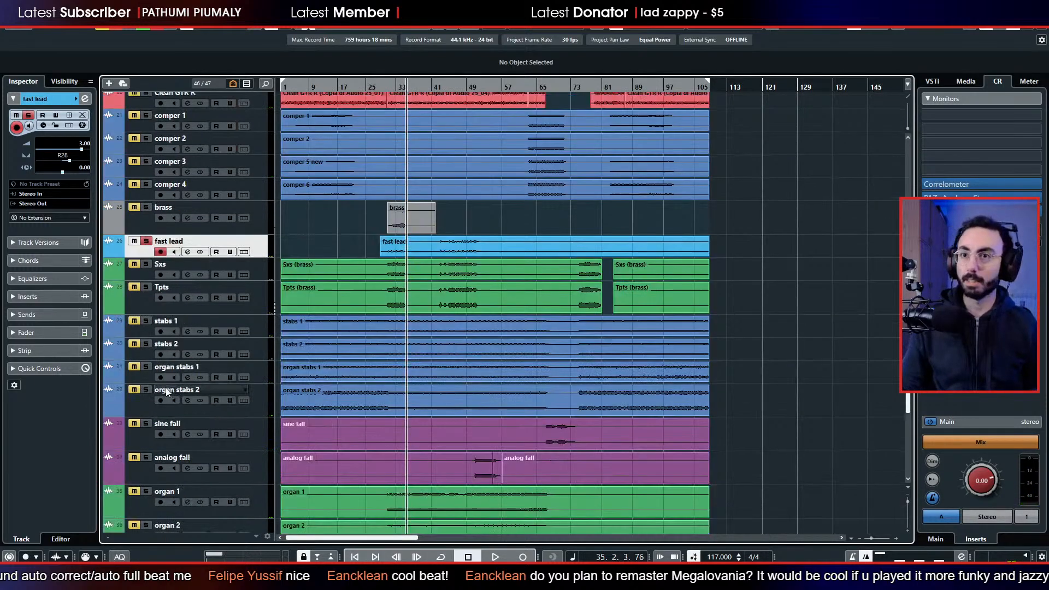
{"action": "left_click_drag", "start_coordinate": [143, 252], "coordinate": [147, 317]}
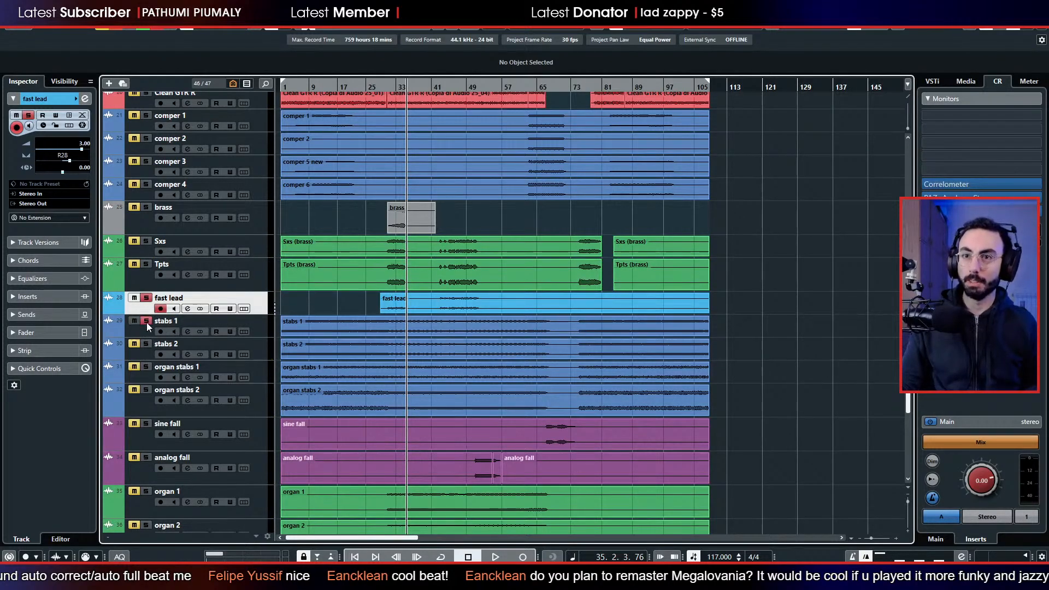
Play stabs 1, stabs 2, organ stabs 1 and organ stabs 2 in solo, and colour the four tracks green.
{"action": "key", "text": "space"}
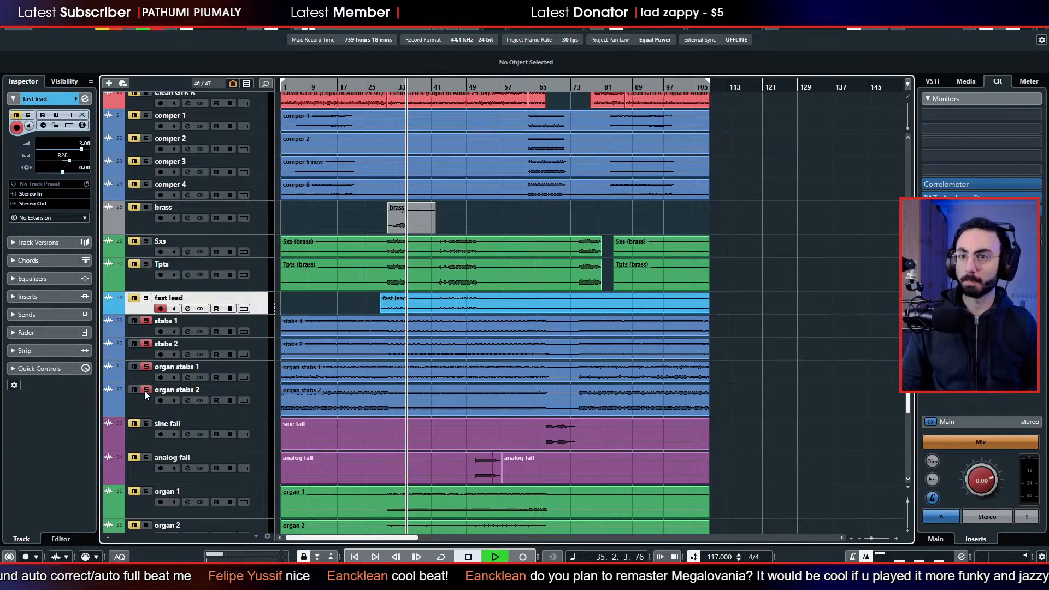
{"action": "left_click", "coordinate": [146, 390]}
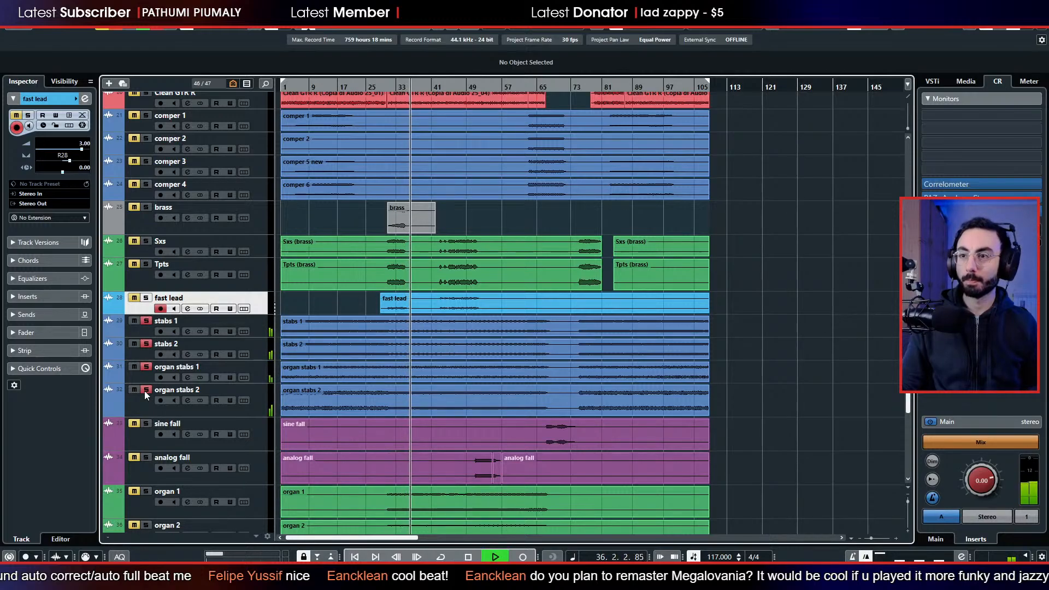
{"action": "left_click", "coordinate": [143, 331]}
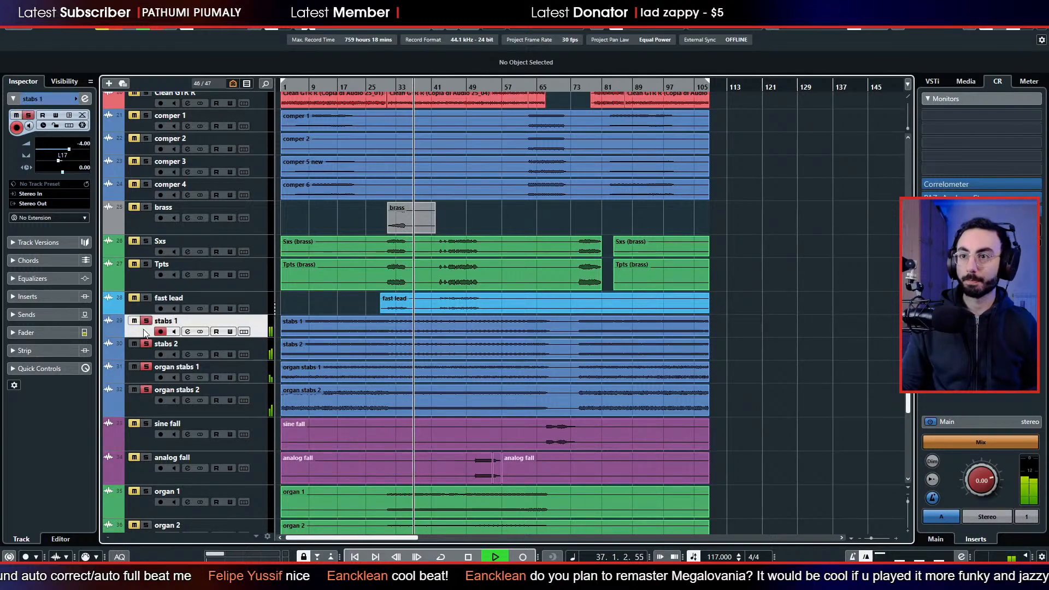
{"action": "left_click", "coordinate": [136, 399], "text": "shift"}
{"action": "left_click", "coordinate": [327, 189]}
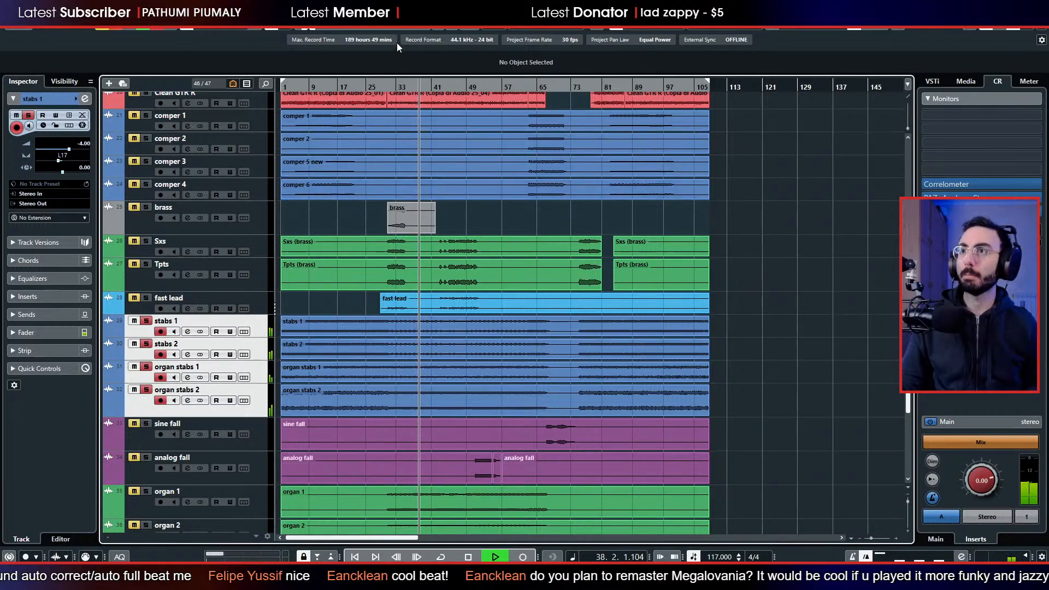
{"action": "left_click", "coordinate": [556, 22]}
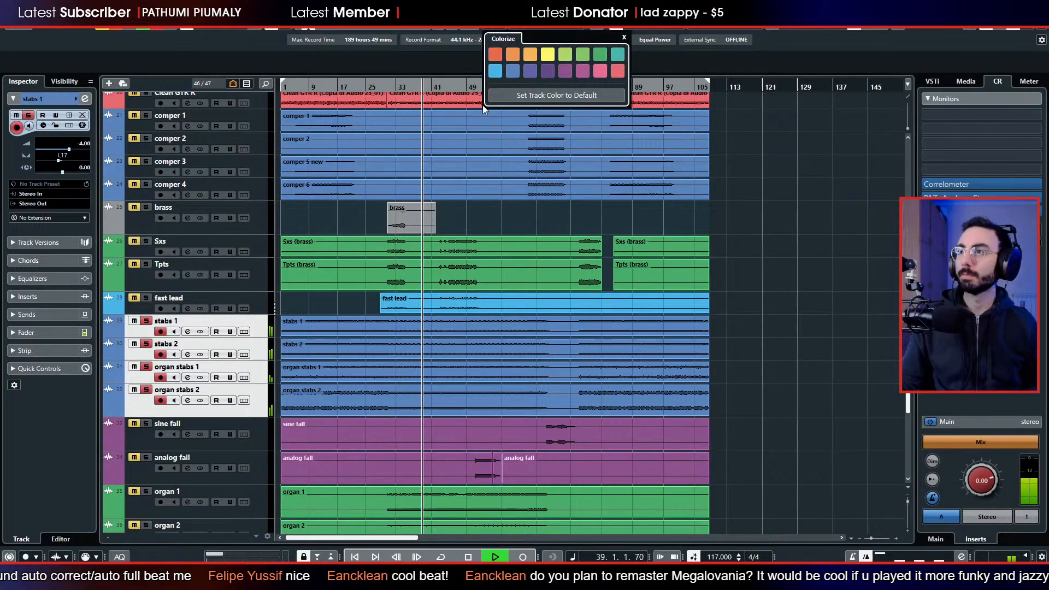
{"action": "left_click", "coordinate": [600, 54]}
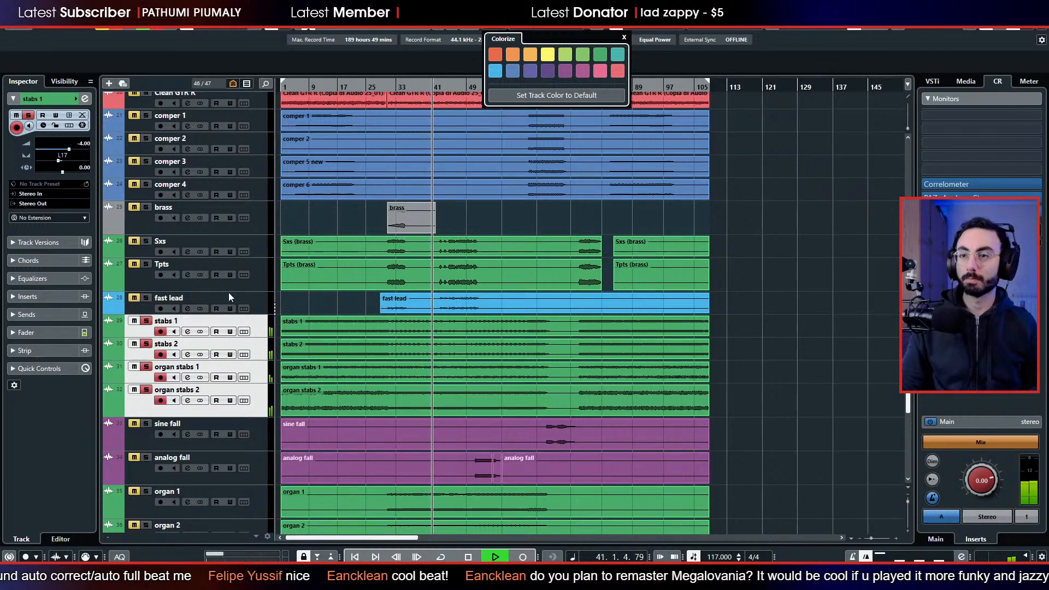
Take organ stabs 1 and 2 out of the solo, replay from bar 16, and add both back during playback.
{"action": "left_click", "coordinate": [145, 366]}
{"action": "left_click", "coordinate": [146, 367]}
{"action": "left_click", "coordinate": [148, 394]}
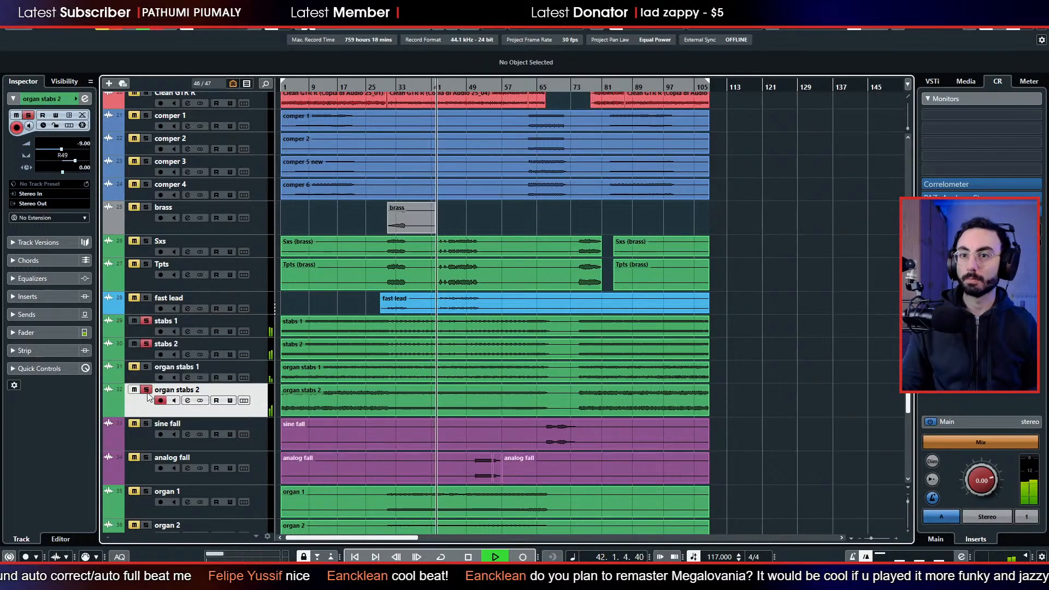
{"action": "left_click", "coordinate": [147, 390]}
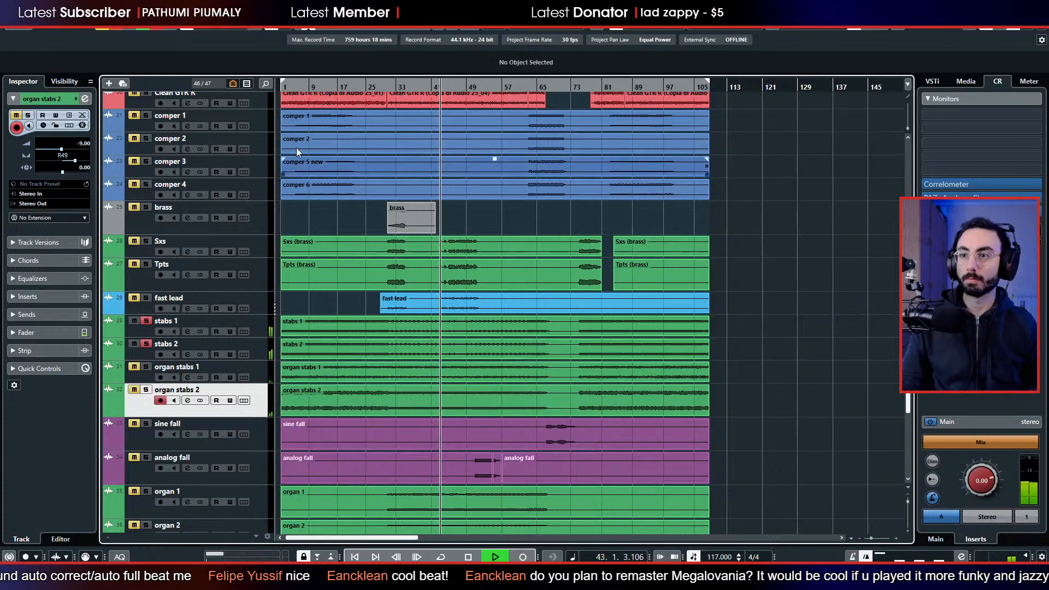
{"action": "left_click", "coordinate": [332, 88]}
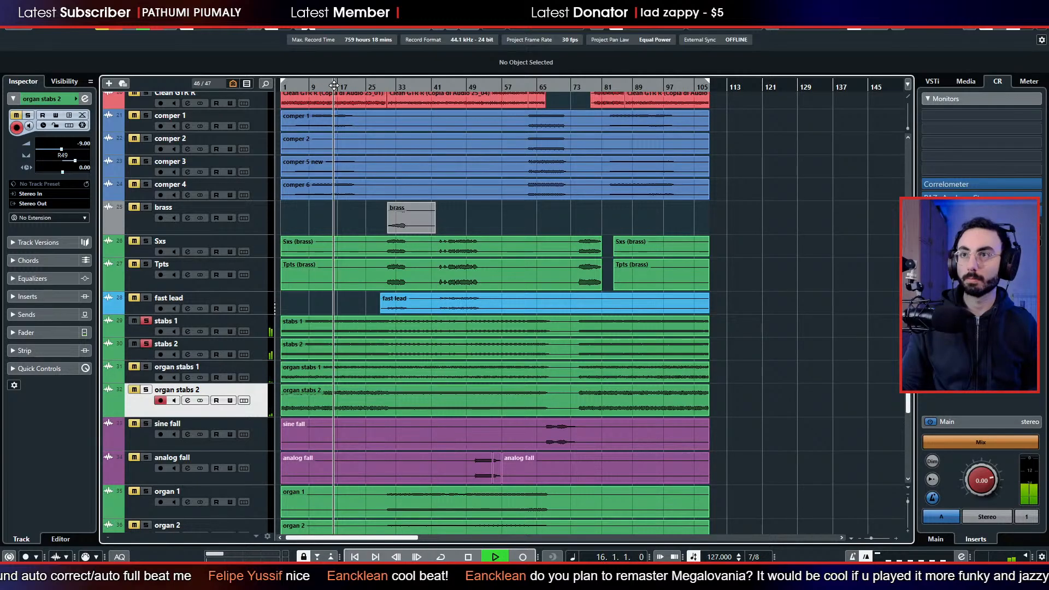
{"action": "left_click", "coordinate": [146, 367]}
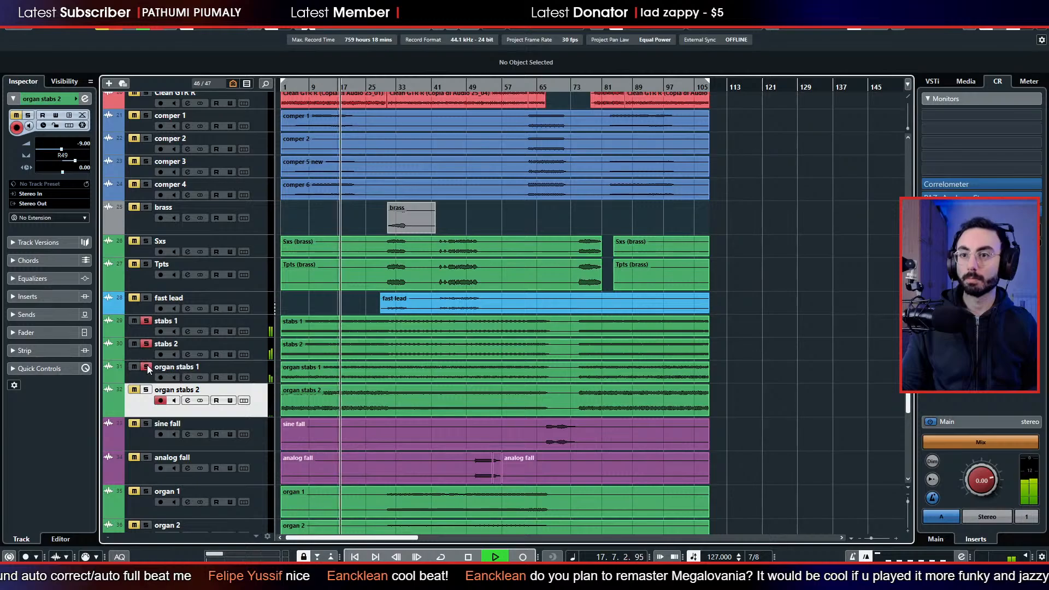
{"action": "left_click", "coordinate": [147, 390]}
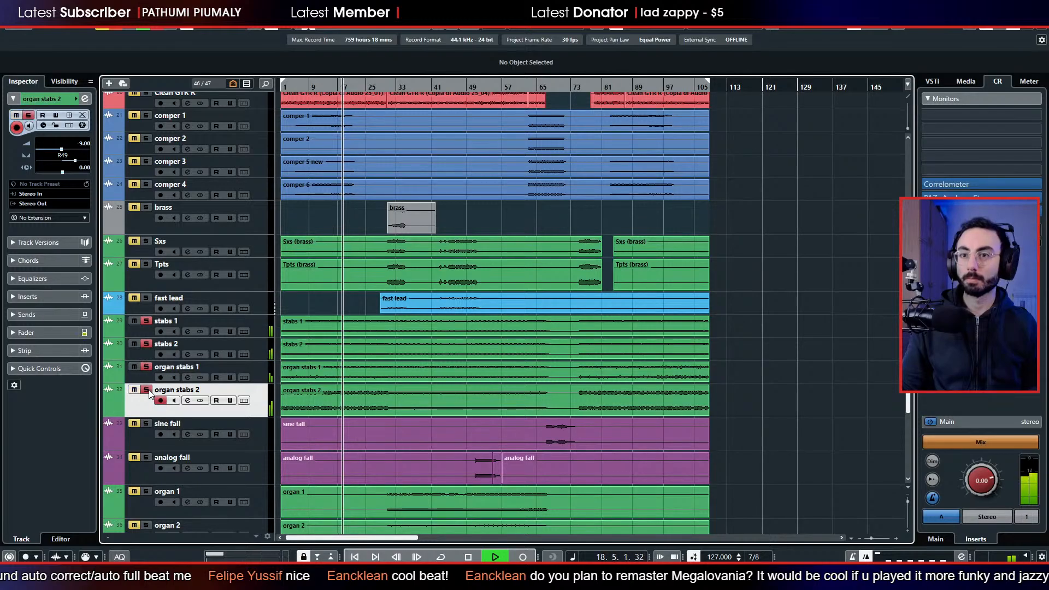
Listen to organ stabs 1 and 2 without stabs 1 and 2, jumping to about bars 50, 60 and 83.
{"action": "left_click", "coordinate": [147, 344]}
{"action": "left_click", "coordinate": [147, 320]}
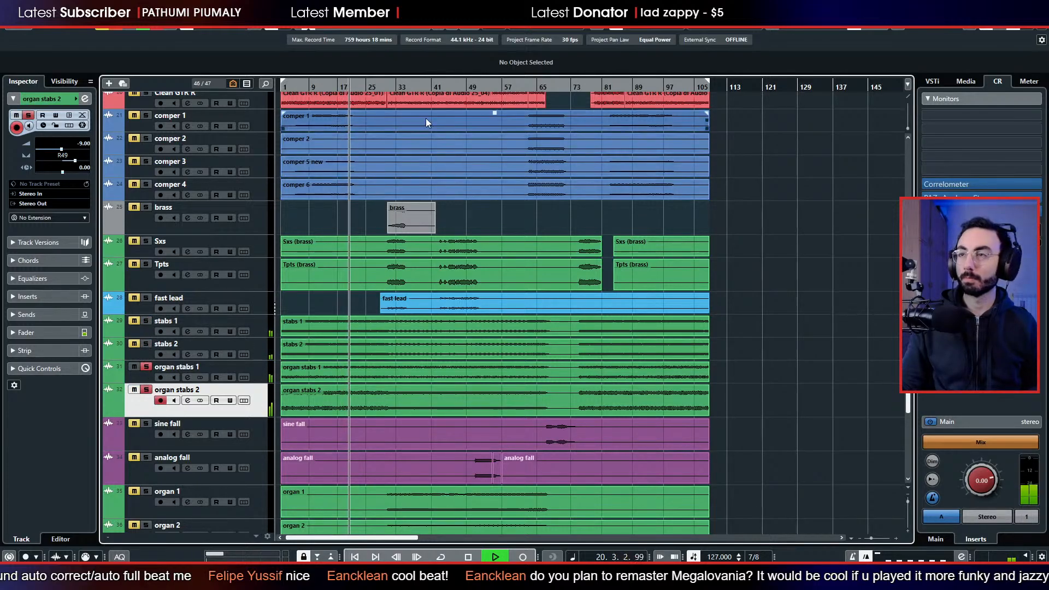
{"action": "left_click", "coordinate": [470, 87]}
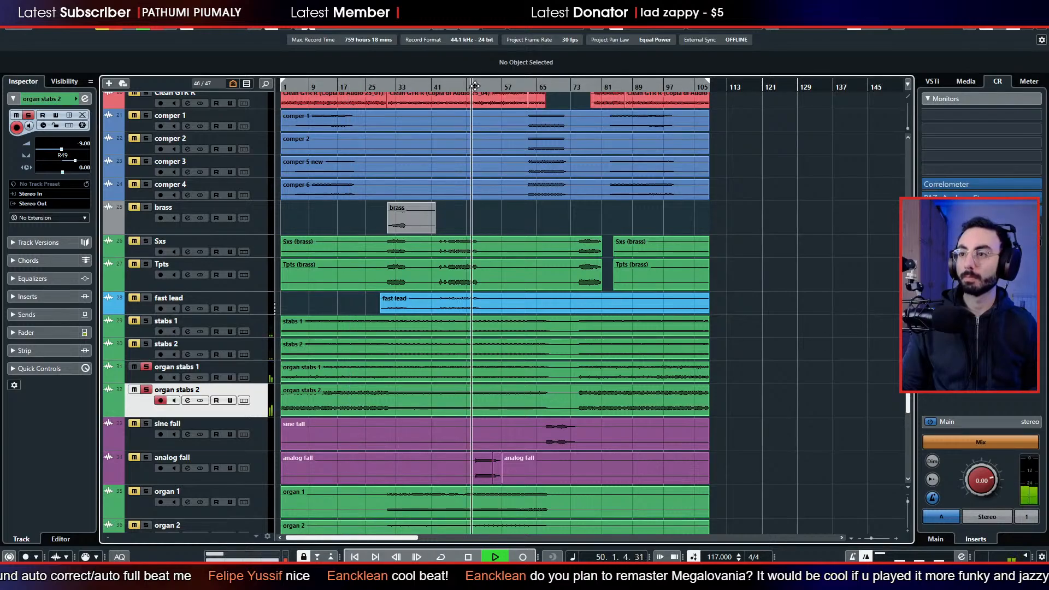
{"action": "left_click", "coordinate": [519, 87]}
{"action": "left_click", "coordinate": [616, 87]}
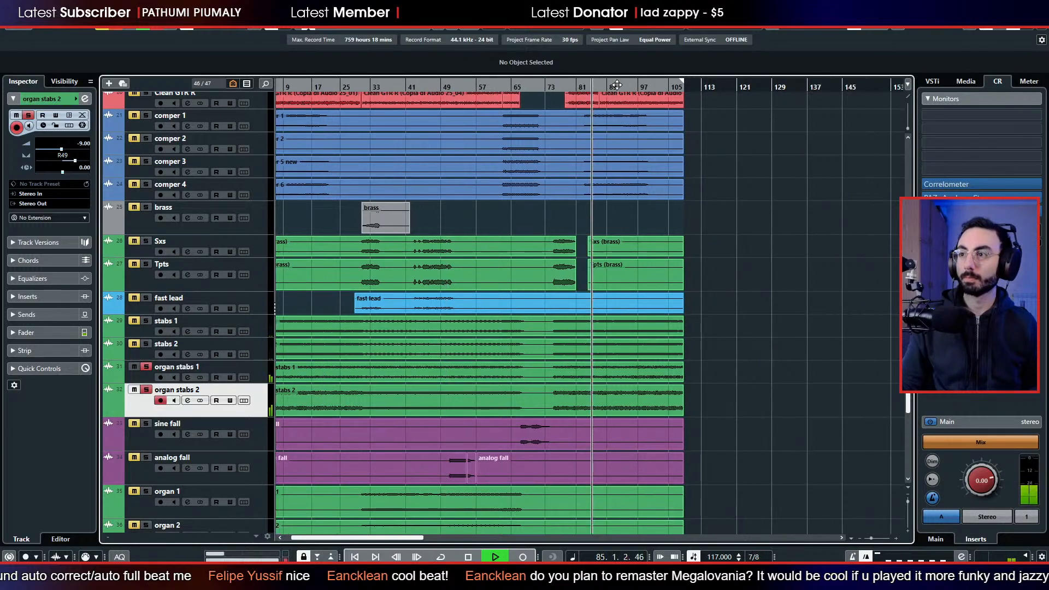
Solo stabs 1 and stabs 2 in place of both organ stabs tracks, and play them from bar 21.
{"action": "left_click", "coordinate": [146, 344]}
{"action": "left_click", "coordinate": [146, 322]}
{"action": "key", "text": "space"}
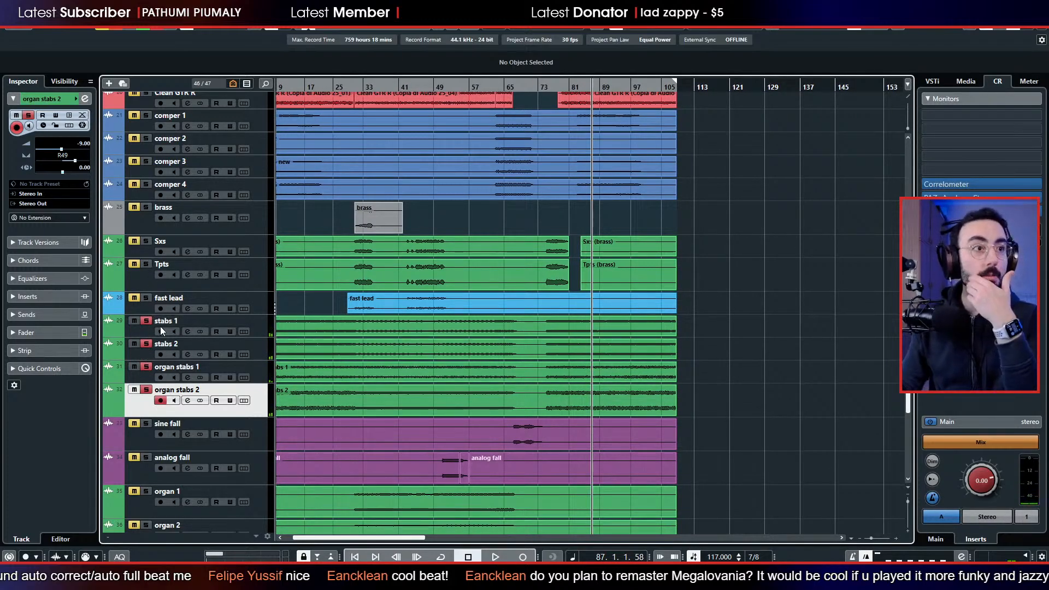
{"action": "left_click", "coordinate": [146, 390]}
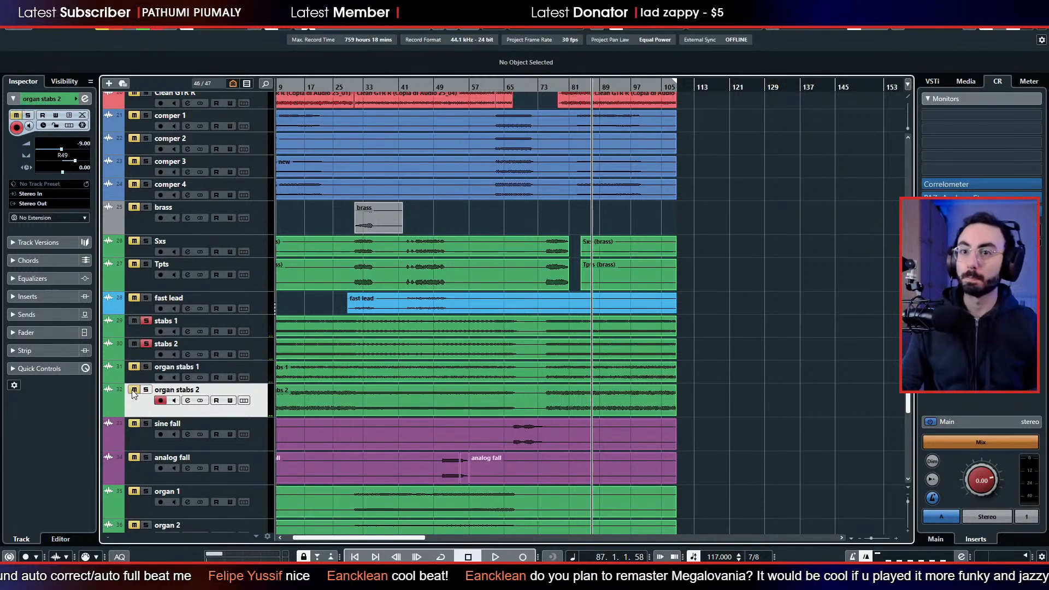
{"action": "key", "text": "space"}
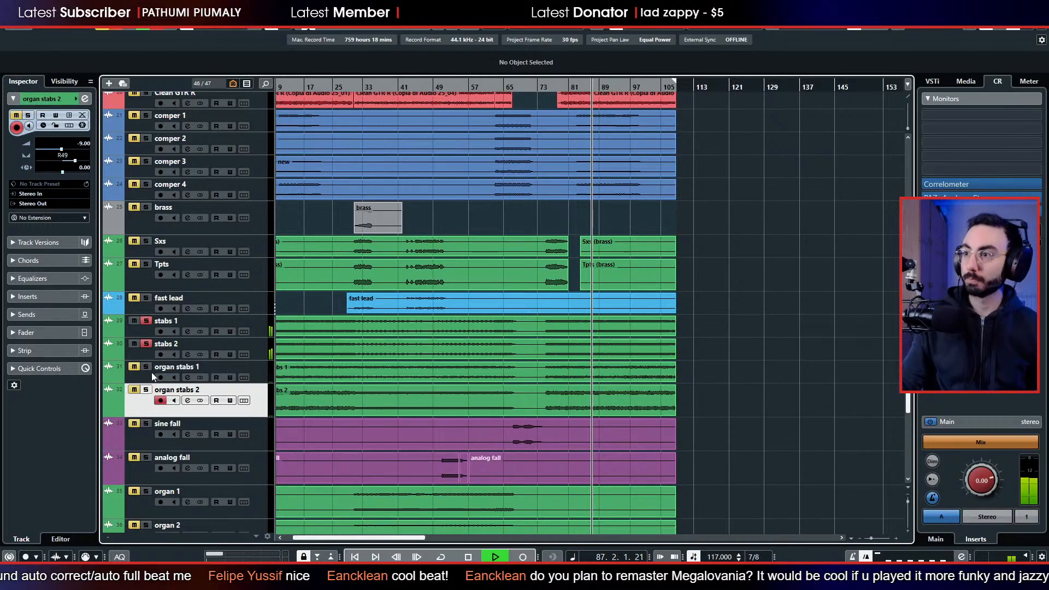
{"action": "left_click", "coordinate": [400, 87]}
{"action": "left_click", "coordinate": [350, 87]}
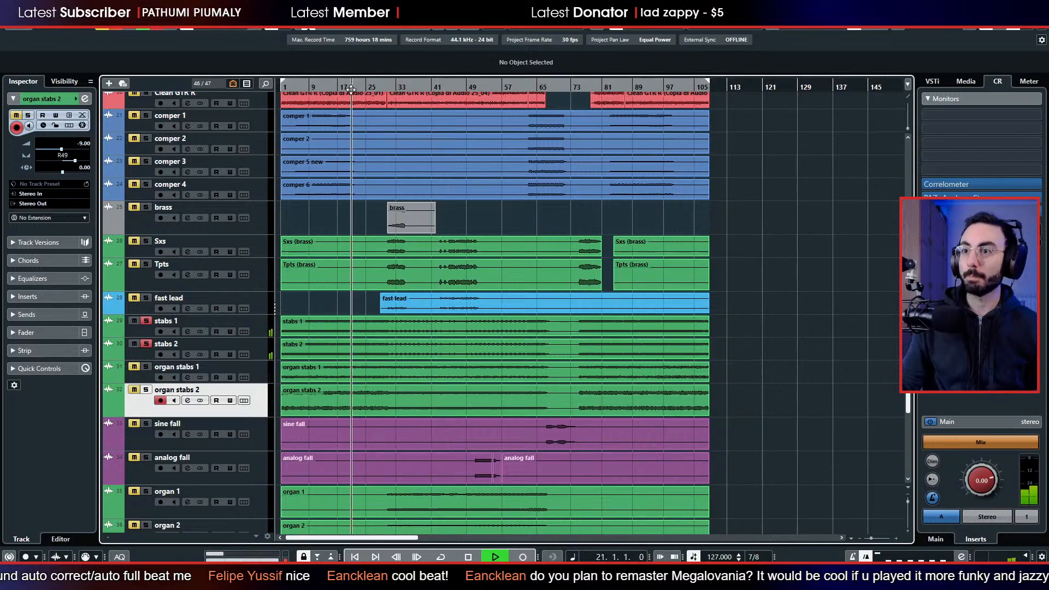
Move stabs 1 and stabs 2 directly below comper 4, and stop the playback.
{"action": "left_click", "coordinate": [146, 332]}
{"action": "left_click", "coordinate": [138, 355], "text": "shift"}
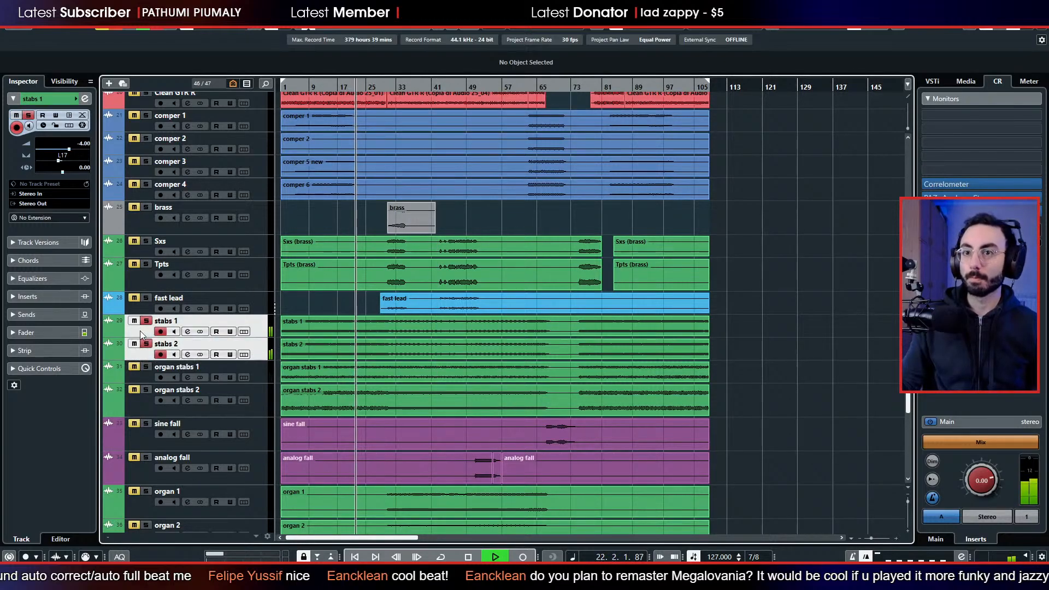
{"action": "left_click_drag", "start_coordinate": [138, 355], "coordinate": [159, 215]}
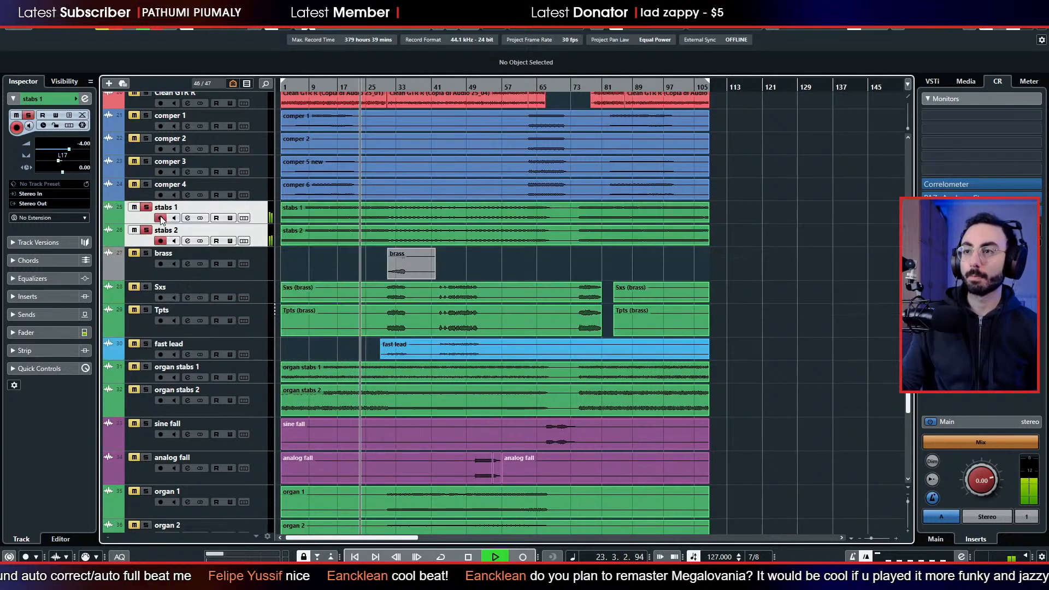
{"action": "scroll", "coordinate": [311, 273], "scroll_direction": "up", "scroll_amount": 10}
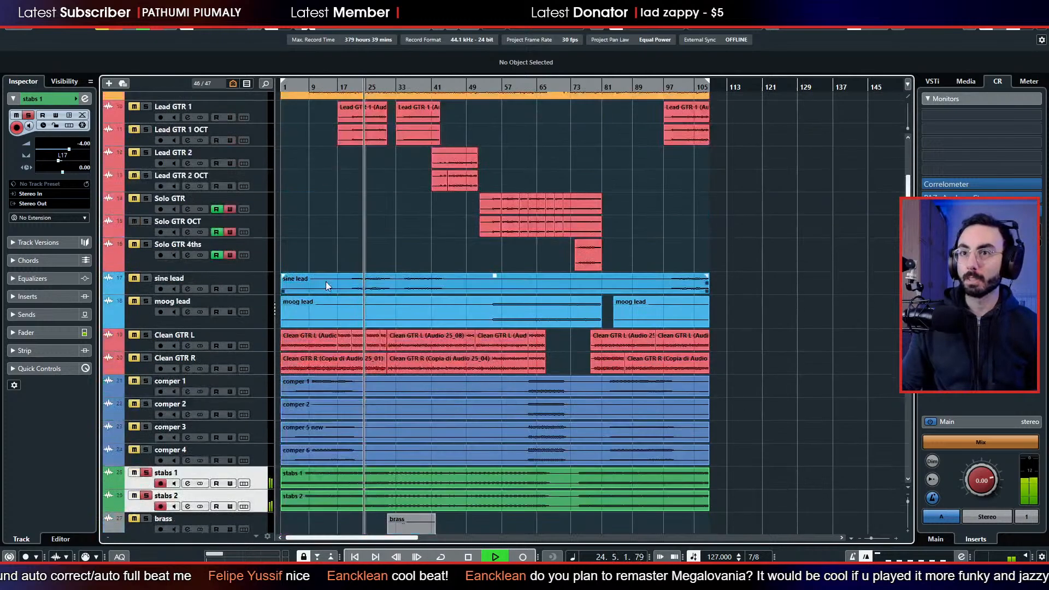
{"action": "key", "text": "space"}
{"action": "scroll", "coordinate": [251, 264], "scroll_direction": "up", "scroll_amount": 1}
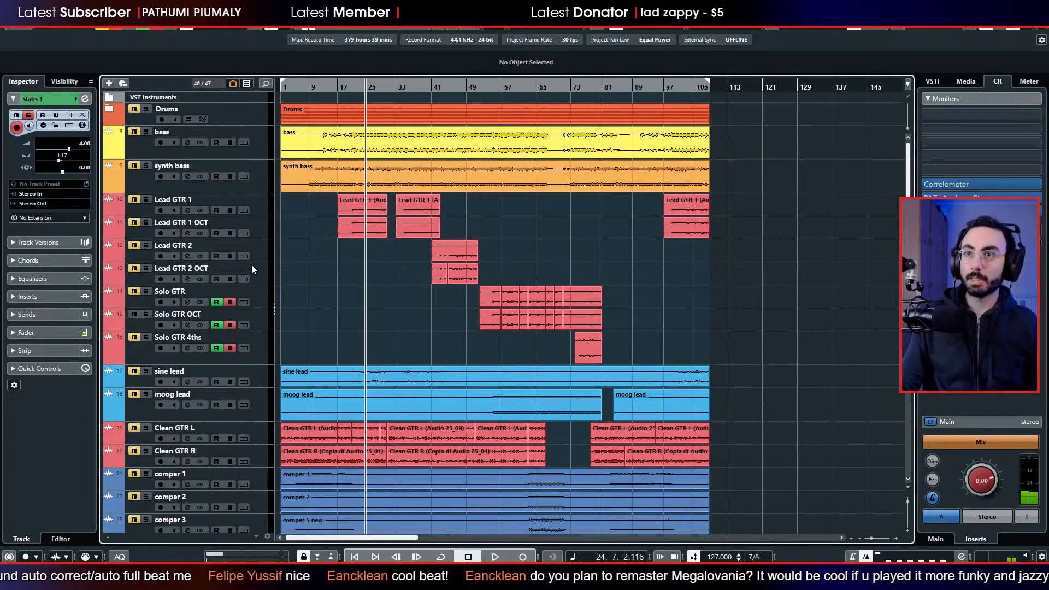
Add a folder track named LEADS and place it directly above Lead GTR 1.
{"action": "left_click", "coordinate": [263, 205]}
{"action": "right_click", "coordinate": [268, 208]}
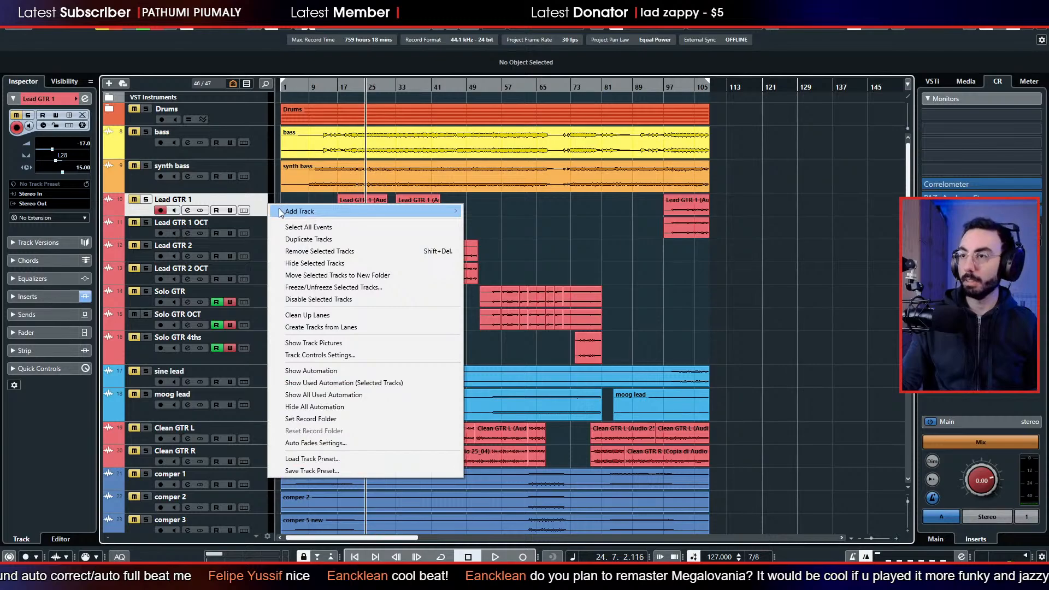
{"action": "mouse_move", "coordinate": [279, 208]}
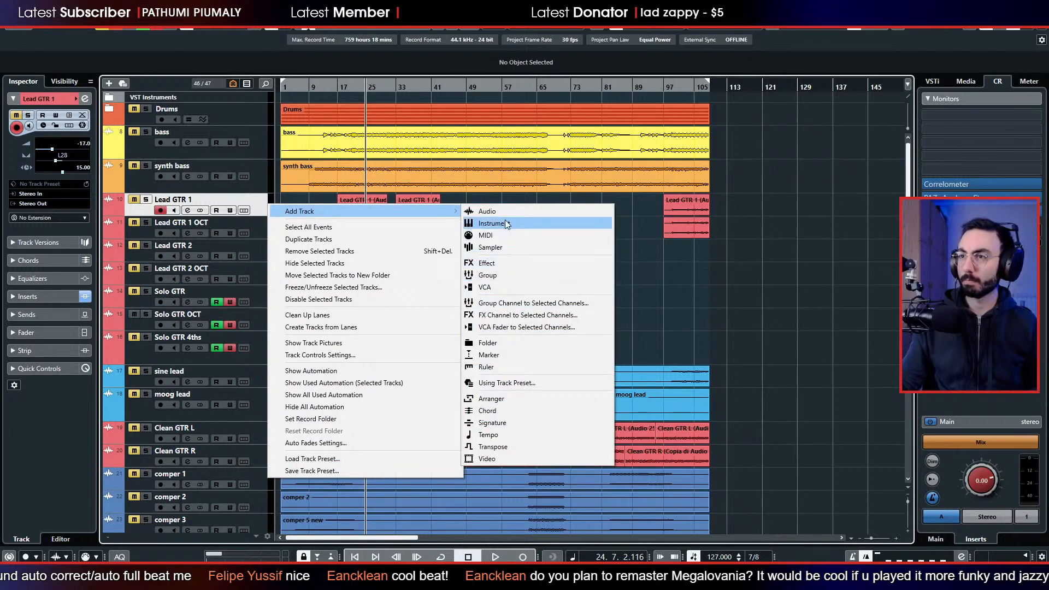
{"action": "left_click", "coordinate": [488, 344]}
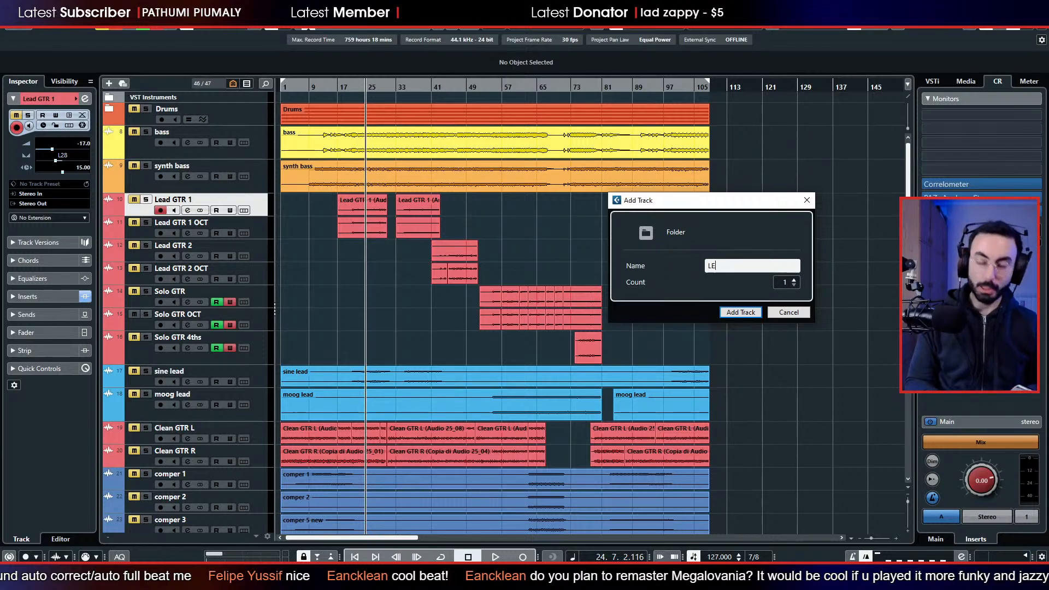
{"action": "key", "text": "Return"}
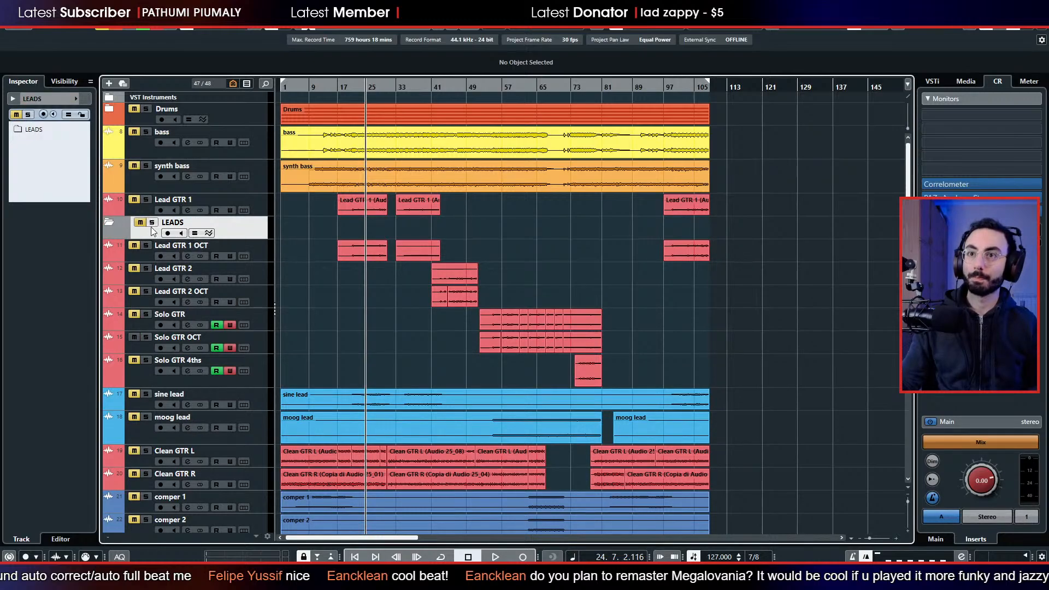
{"action": "left_click_drag", "start_coordinate": [150, 209], "coordinate": [149, 215]}
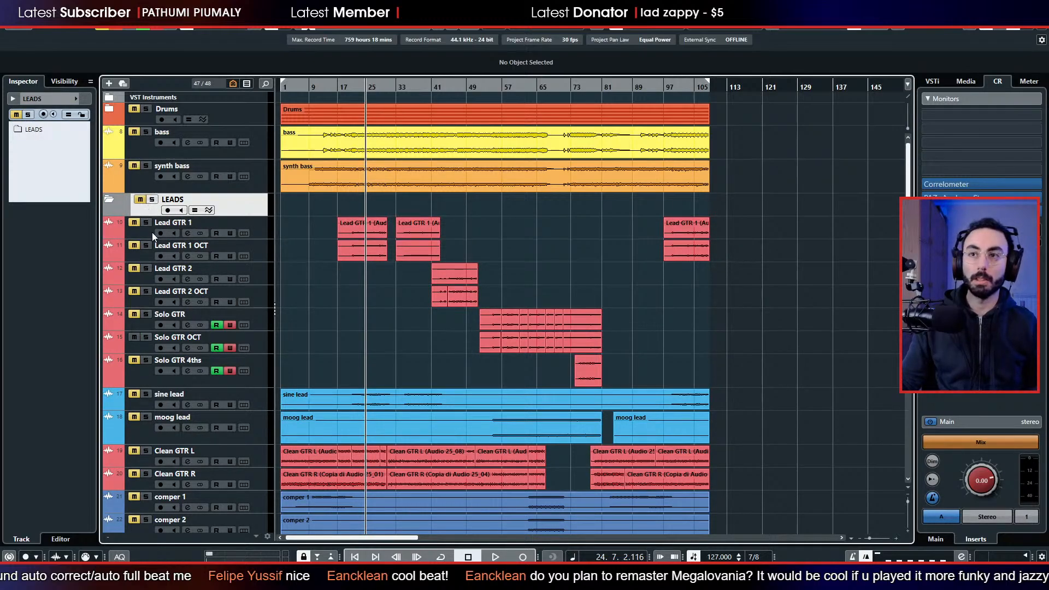
Move all tracks from Lead GTR 1 through moog lead into the LEADS folder, and collapse the folder.
{"action": "left_click", "coordinate": [151, 234]}
{"action": "left_click", "coordinate": [150, 437]}
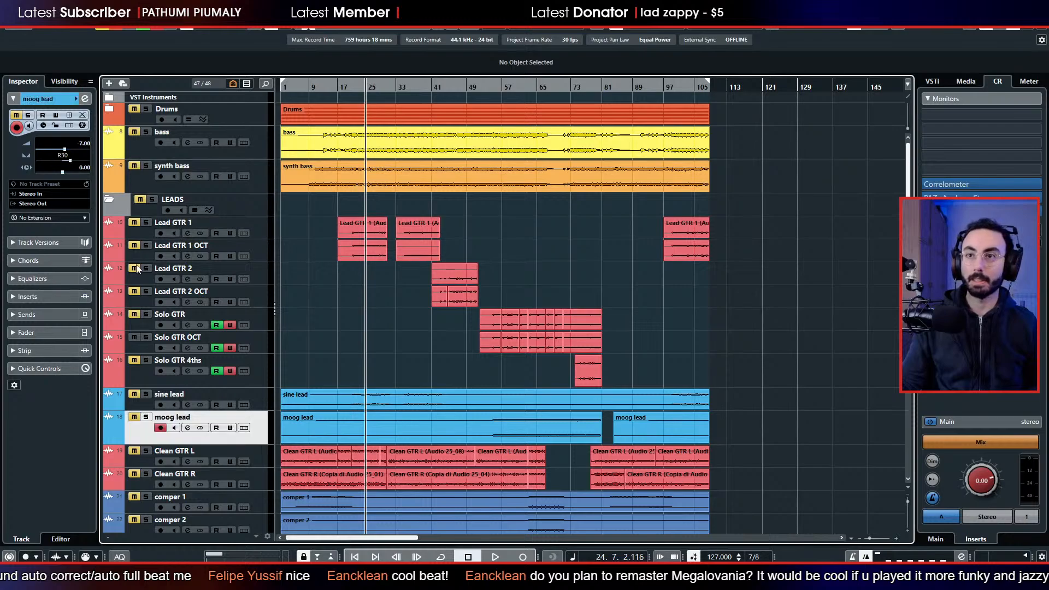
{"action": "left_click", "coordinate": [145, 232]}
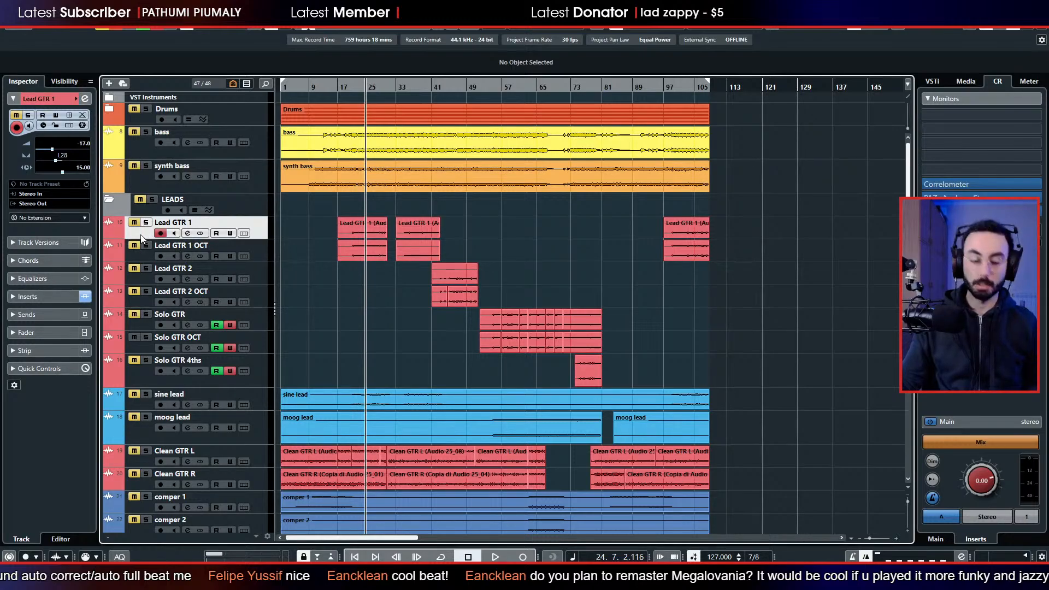
{"action": "left_click", "coordinate": [138, 384], "text": "shift"}
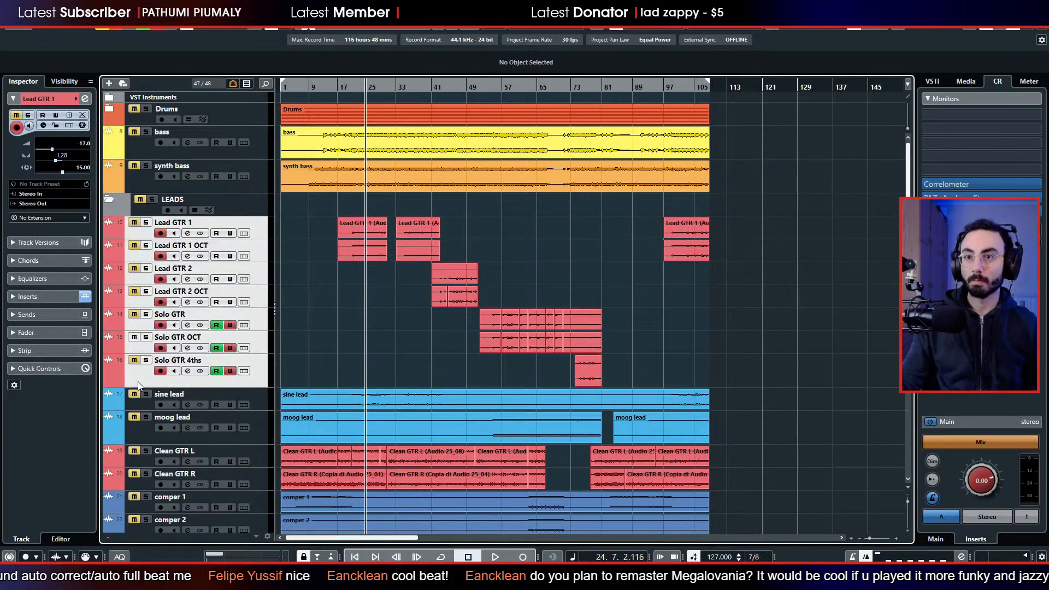
{"action": "left_click", "coordinate": [139, 427], "text": "shift"}
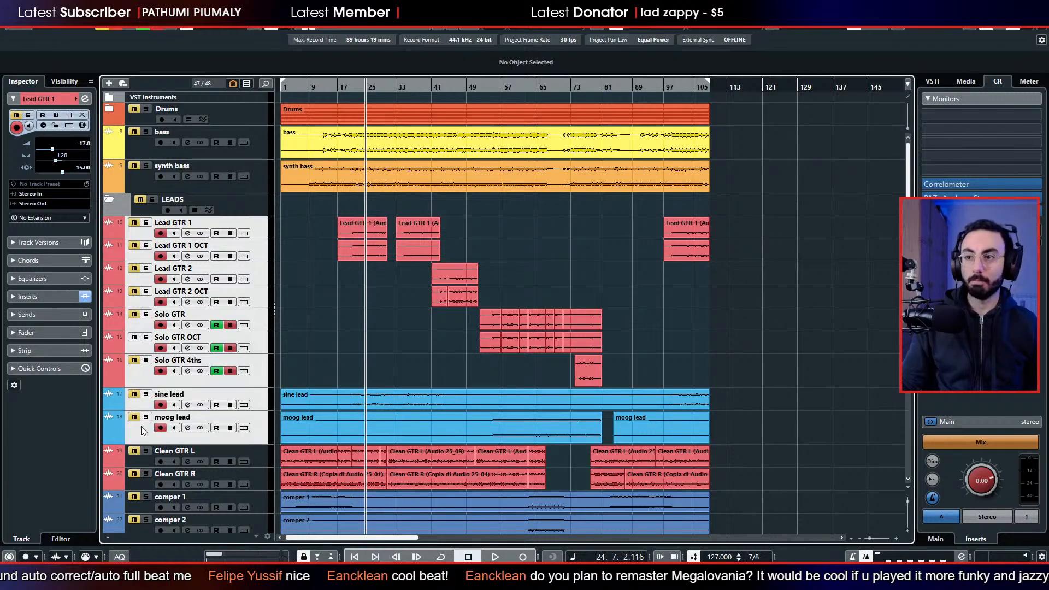
{"action": "left_click_drag", "start_coordinate": [147, 236], "coordinate": [151, 216]}
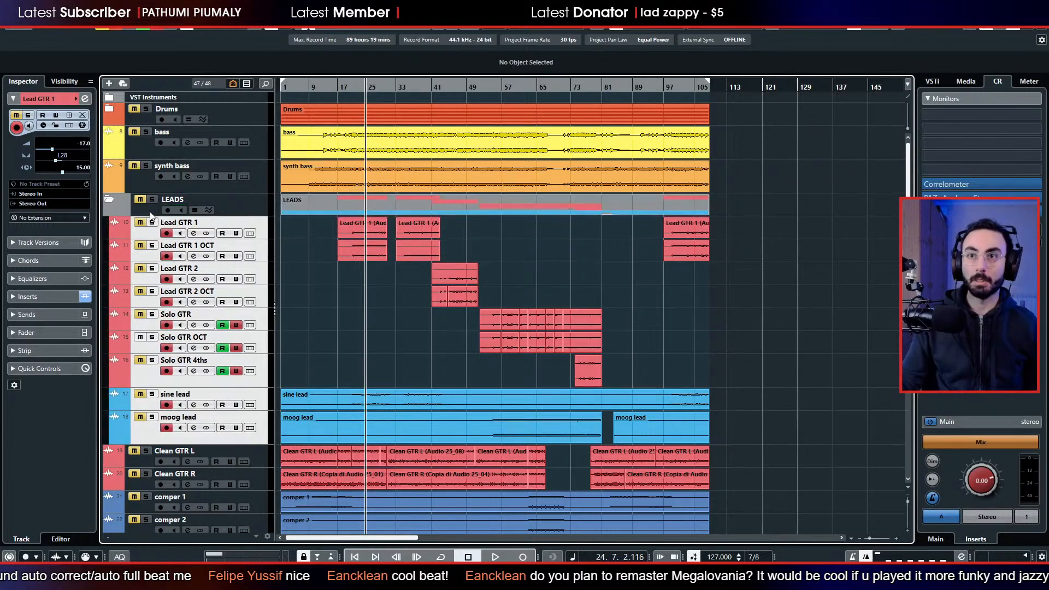
{"action": "left_click", "coordinate": [107, 201]}
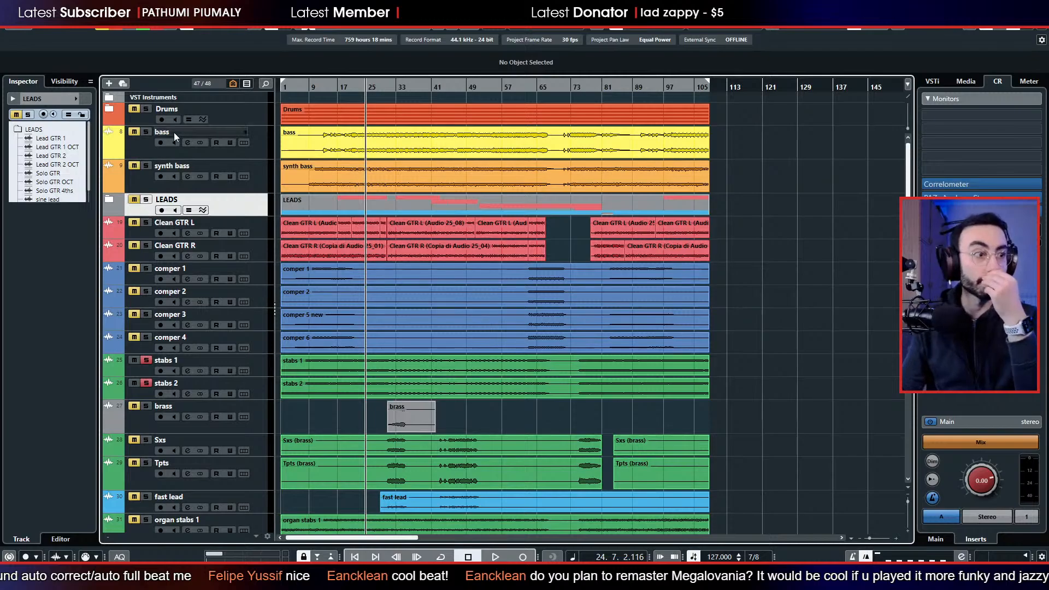
Deactivate solo on all tracks.
{"action": "scroll", "coordinate": [263, 226], "scroll_direction": "down", "scroll_amount": 2}
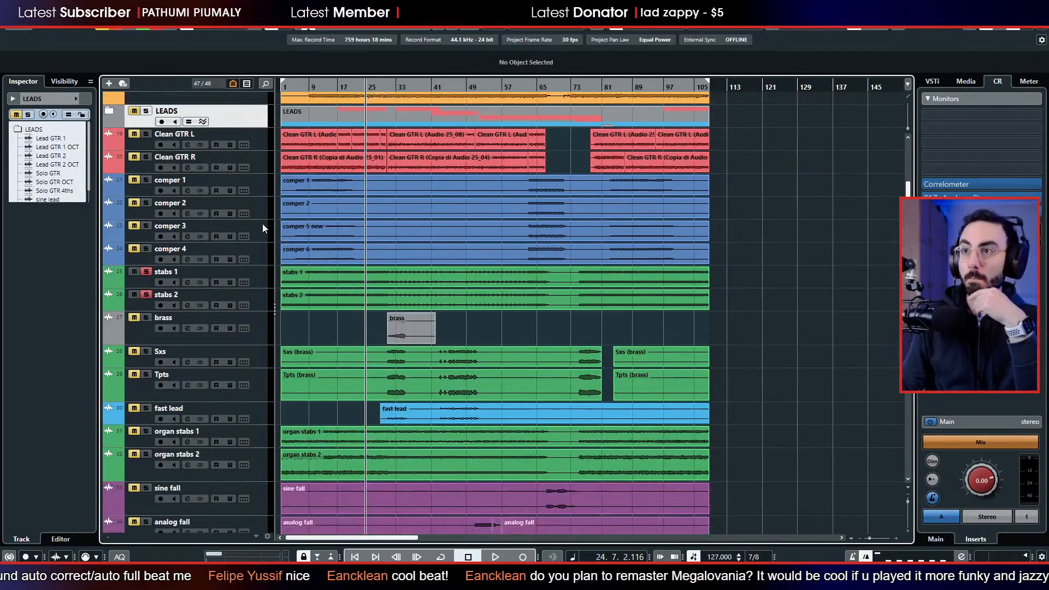
{"action": "scroll", "coordinate": [263, 226], "scroll_direction": "up", "scroll_amount": 2}
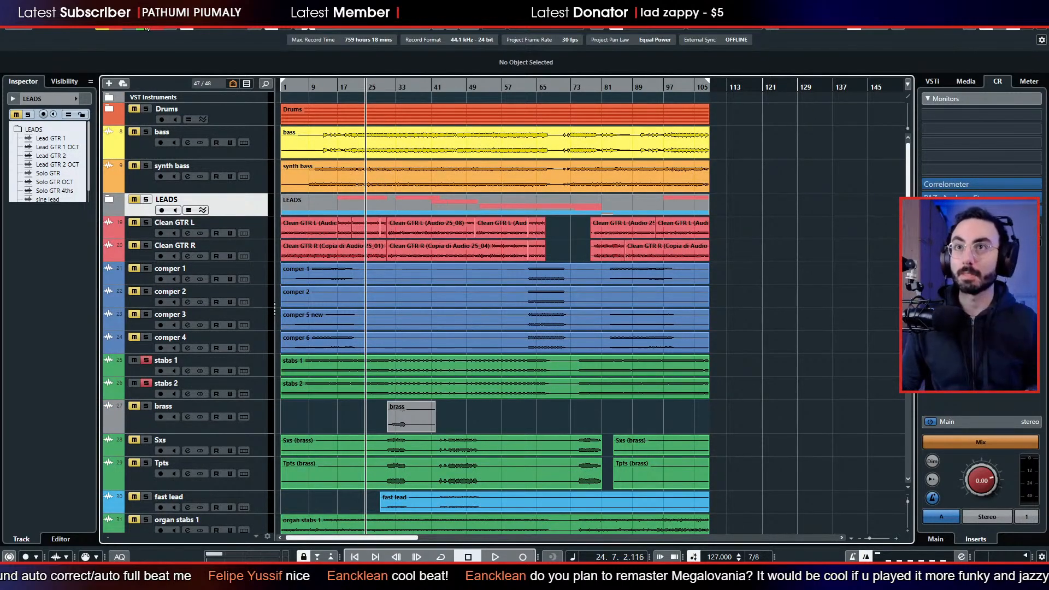
{"action": "left_click", "coordinate": [117, 31]}
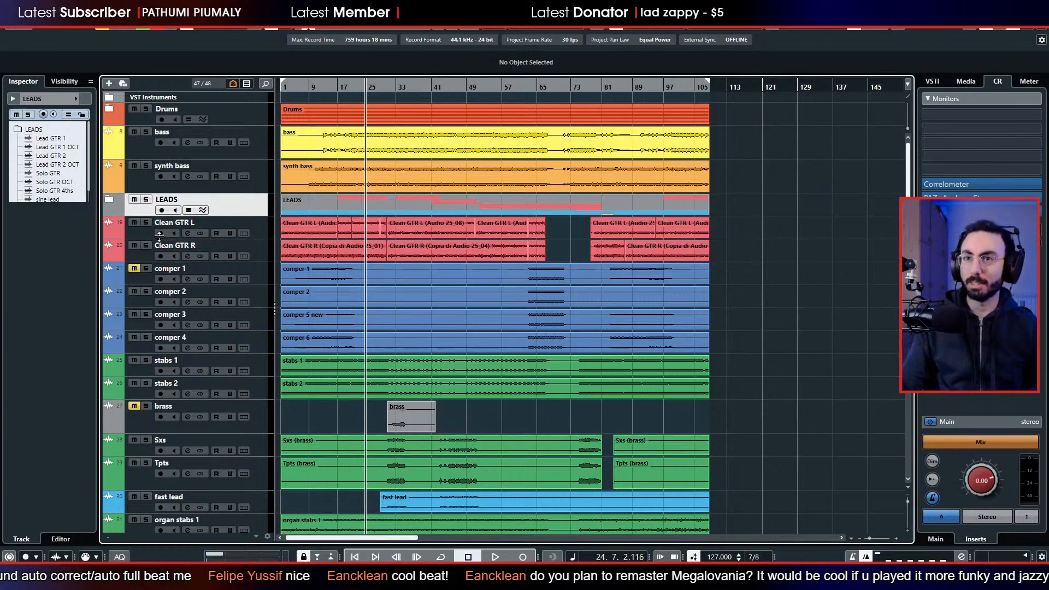
{"action": "scroll", "coordinate": [142, 424], "scroll_direction": "down", "scroll_amount": 5}
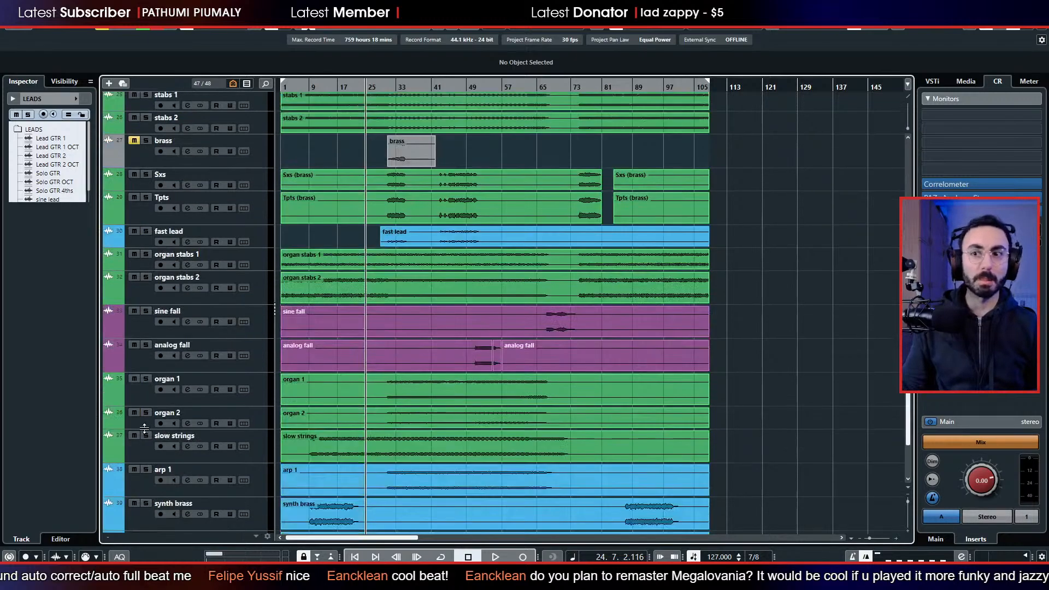
{"action": "scroll", "coordinate": [141, 396], "scroll_direction": "up", "scroll_amount": 5}
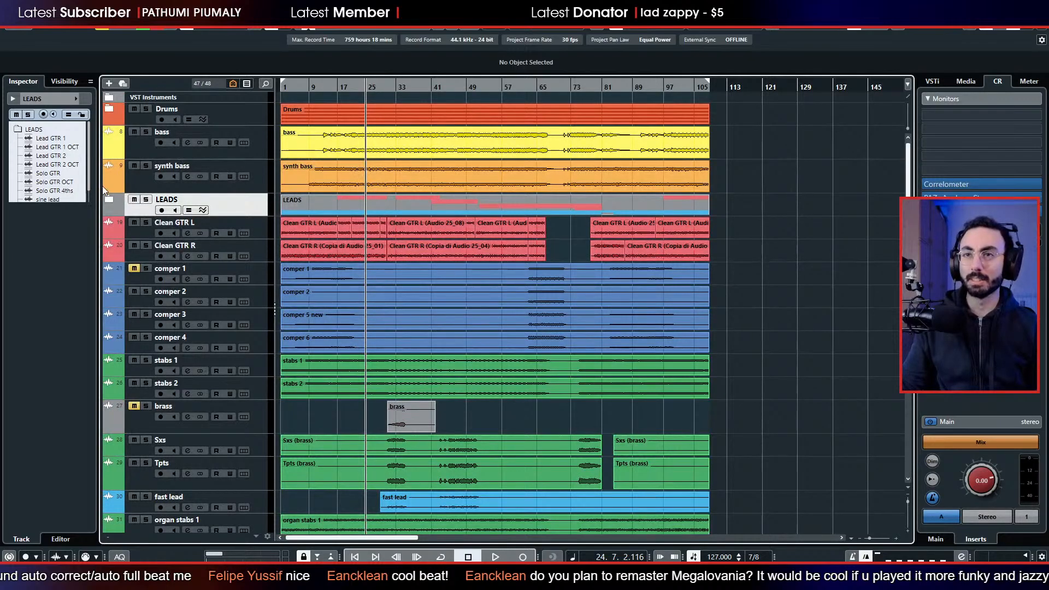
Play the arrangement from about bar 24, soloing stabs 1 briefly and taking it out of solo again.
{"action": "key", "text": "space"}
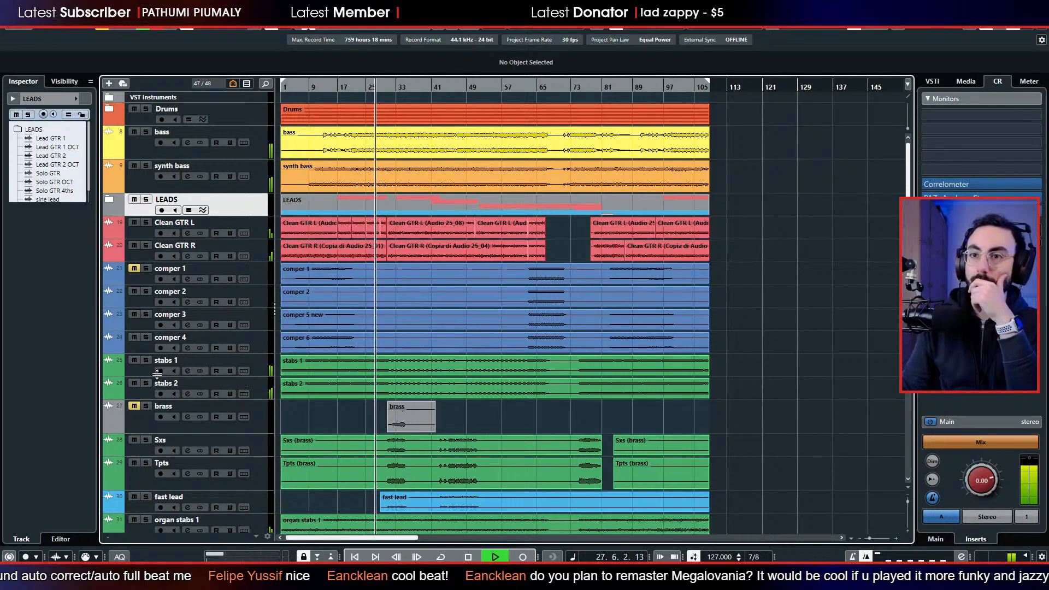
{"action": "left_click", "coordinate": [146, 361]}
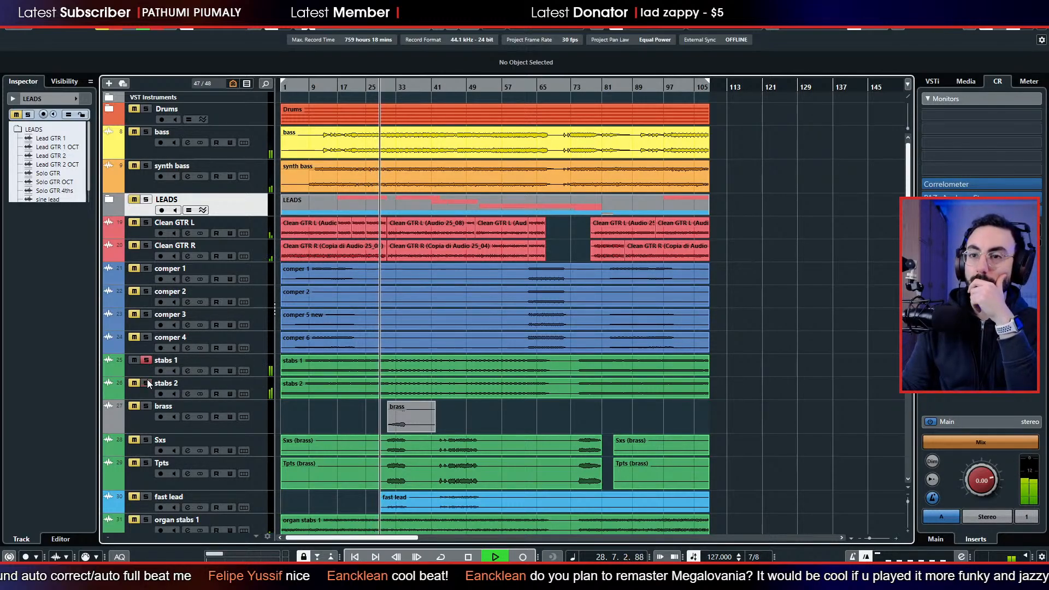
{"action": "left_click", "coordinate": [146, 360]}
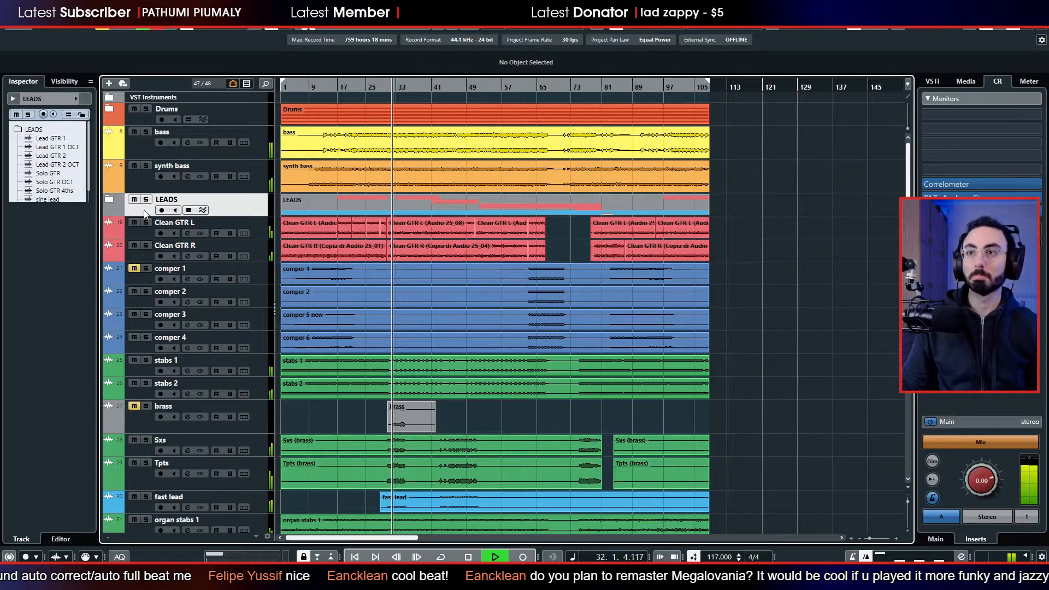
Move the LEADS folder above Drums, and continue listening from about bar 44 before stopping playback.
{"action": "left_click_drag", "start_coordinate": [144, 211], "coordinate": [162, 112]}
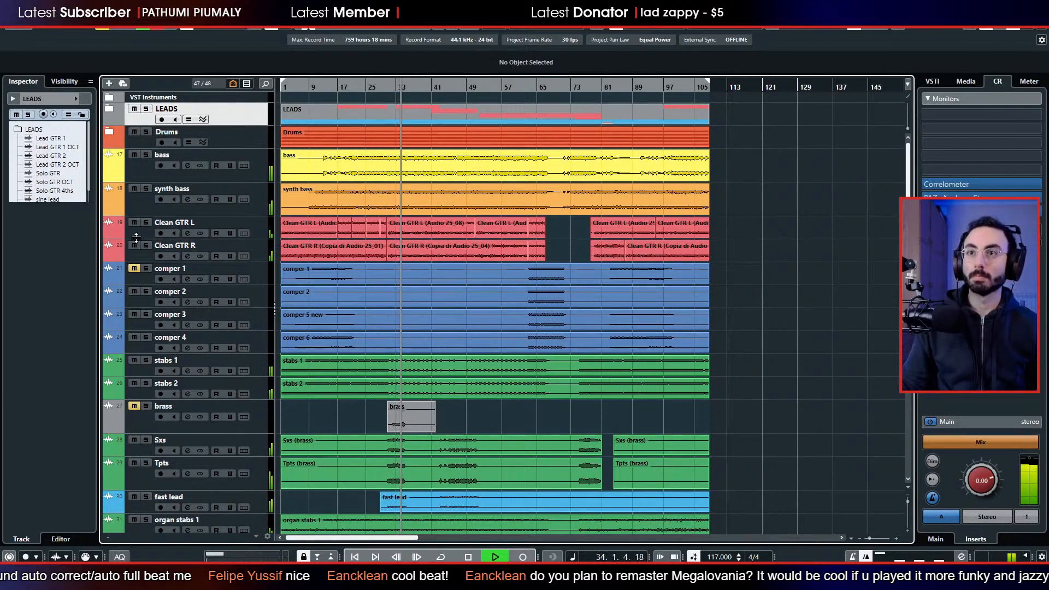
{"action": "scroll", "coordinate": [176, 342], "scroll_direction": "down", "scroll_amount": 3}
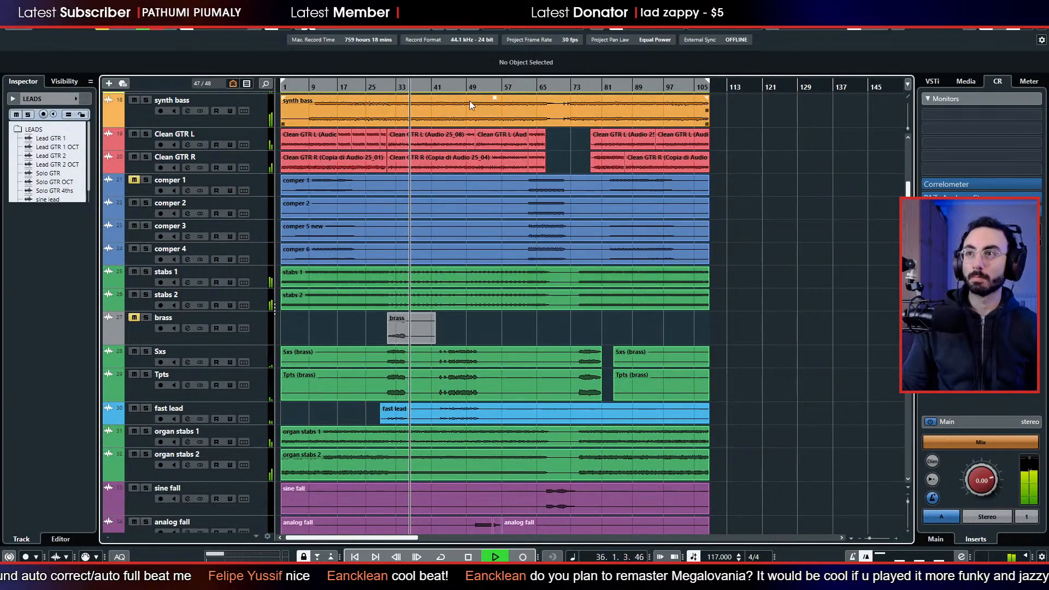
{"action": "left_click", "coordinate": [448, 85]}
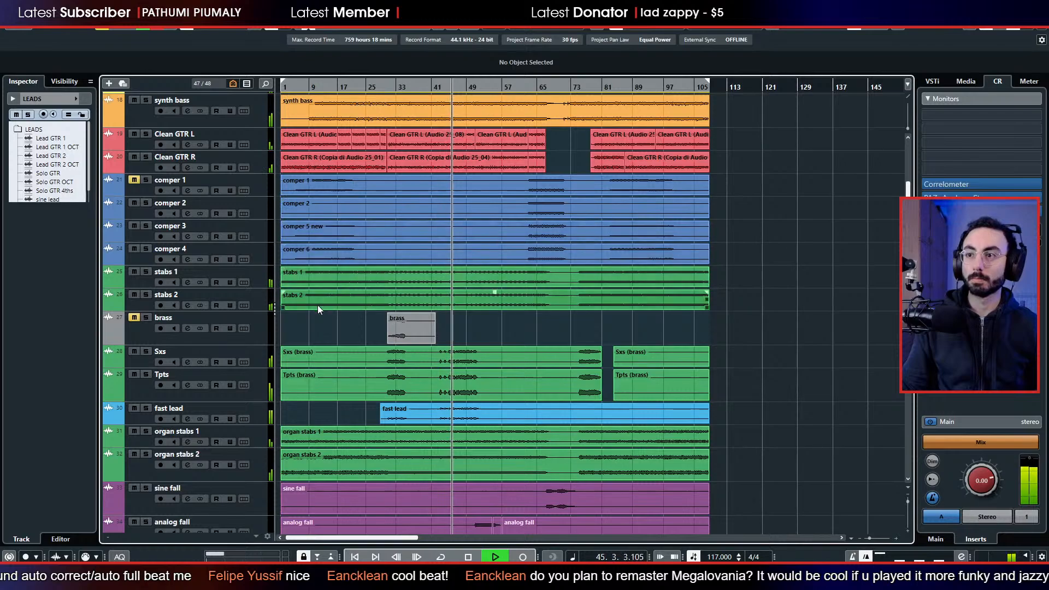
{"action": "key", "text": "space"}
Move Sxs and Tpts directly below comper 4, and play briefly from bar 46.
{"action": "left_click", "coordinate": [143, 362]}
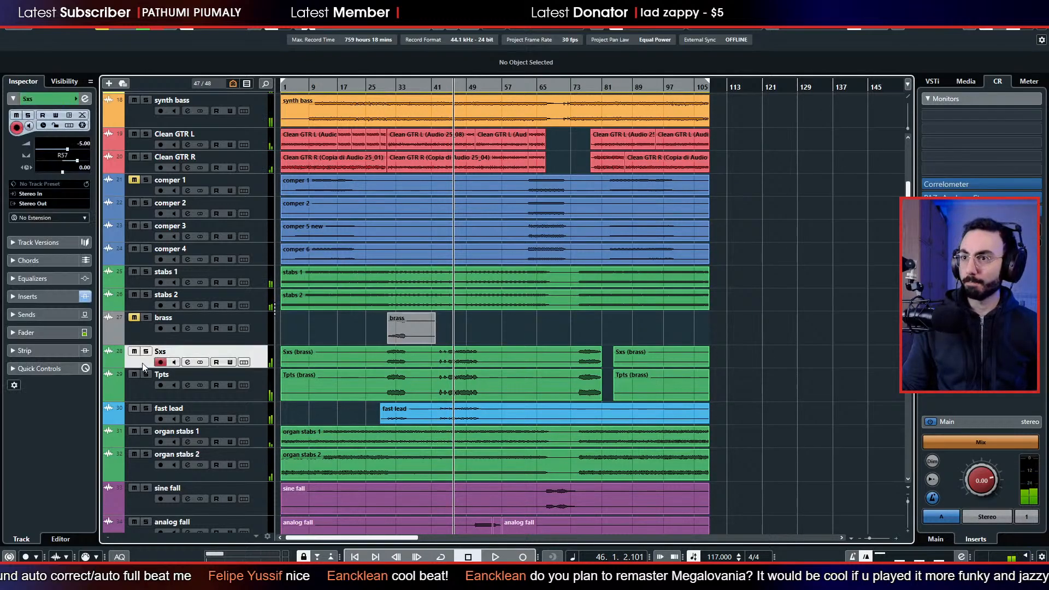
{"action": "left_click", "coordinate": [144, 391], "text": "ctrl"}
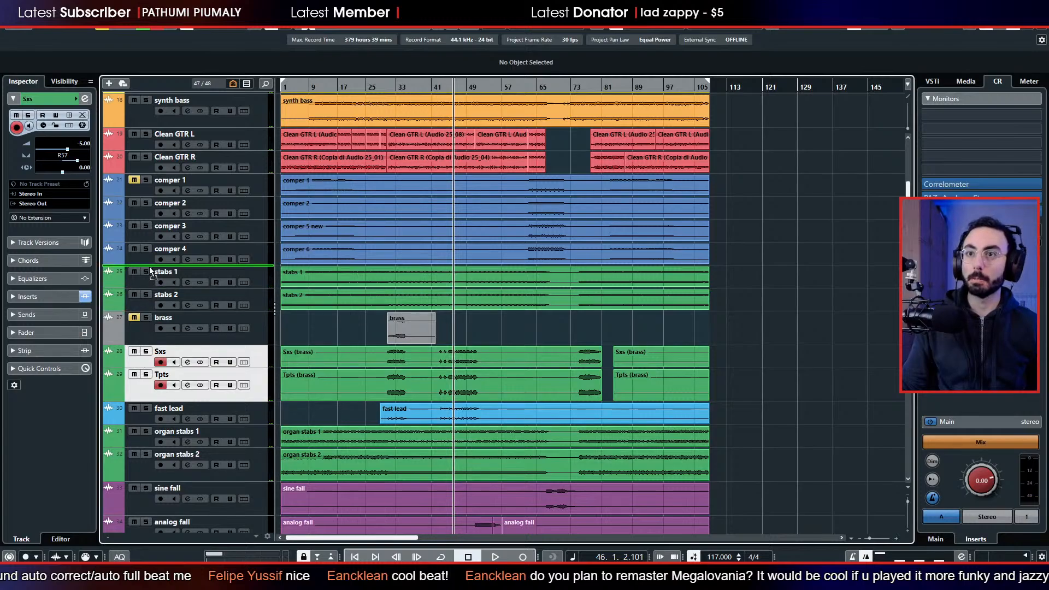
{"action": "left_click_drag", "start_coordinate": [150, 266], "coordinate": [149, 268]}
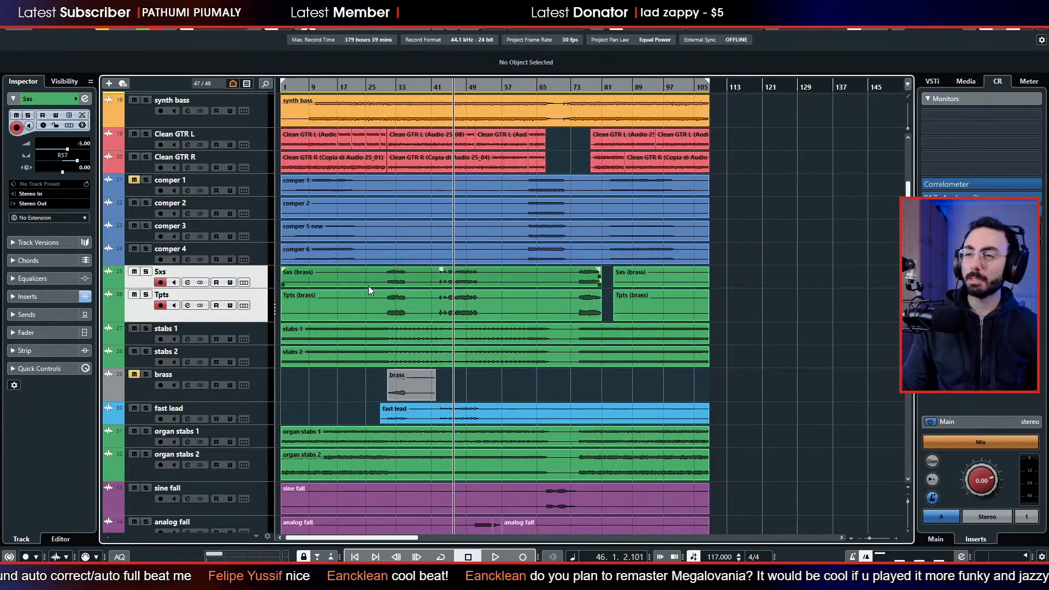
{"action": "key", "text": "space"}
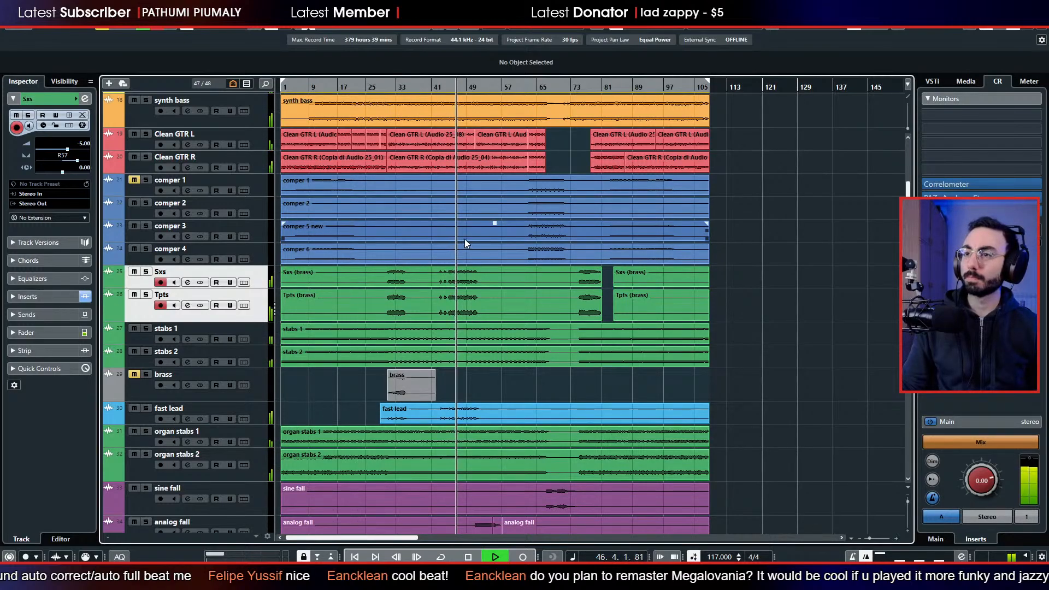
{"action": "key", "text": "space"}
Colour the Sxs and Tpts tracks light blue, and give their first brass events the same colour.
{"action": "left_click", "coordinate": [488, 29]}
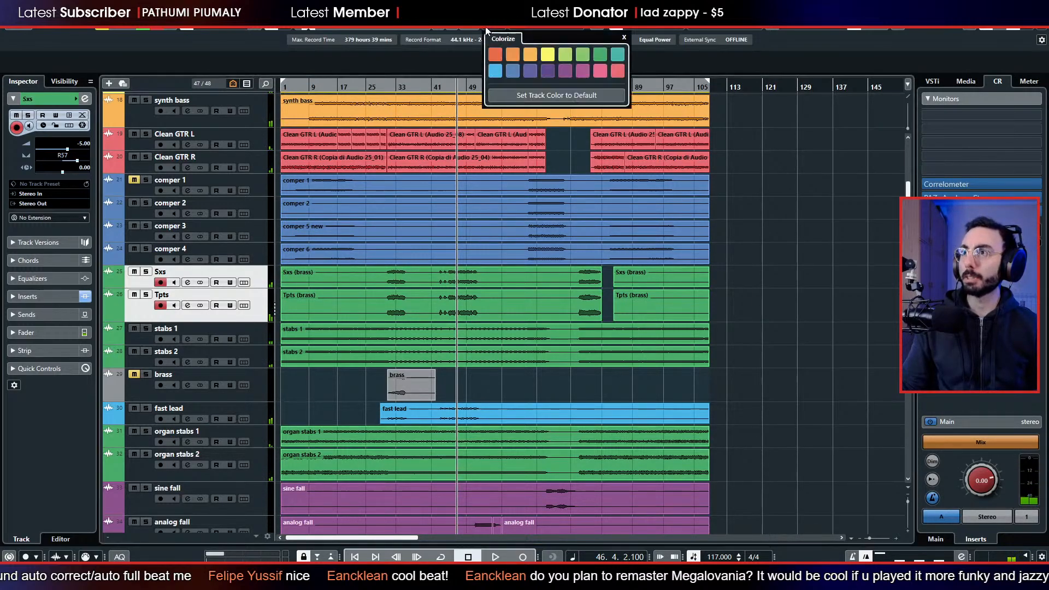
{"action": "left_click", "coordinate": [493, 75]}
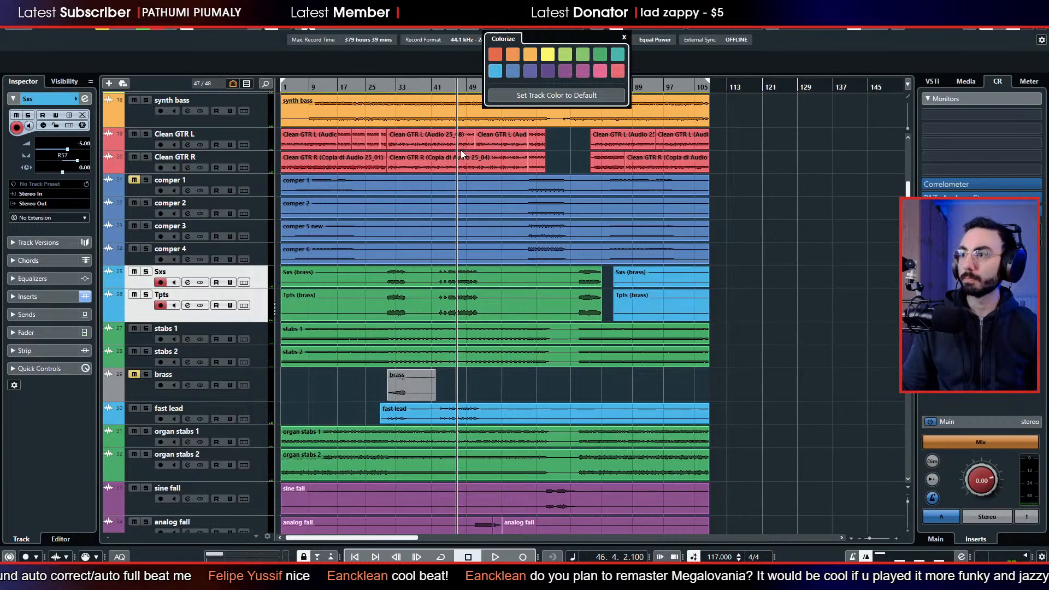
{"action": "left_click", "coordinate": [734, 258]}
{"action": "left_click", "coordinate": [524, 276]}
{"action": "left_click", "coordinate": [512, 310], "text": "shift"}
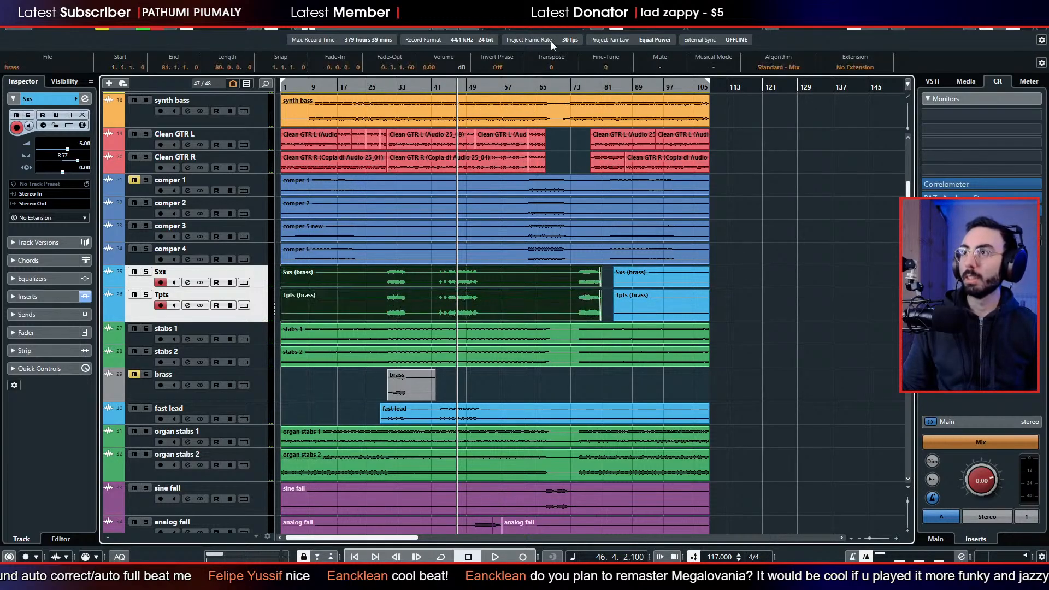
{"action": "left_click", "coordinate": [499, 29]}
{"action": "left_click", "coordinate": [494, 71]}
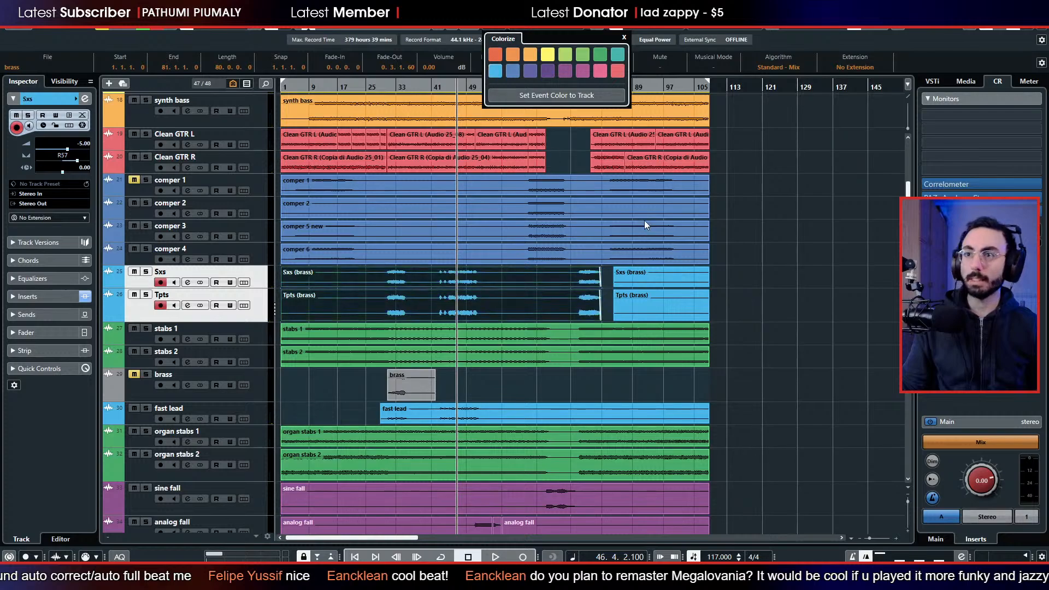
{"action": "left_click", "coordinate": [779, 318]}
{"action": "left_click", "coordinate": [760, 297]}
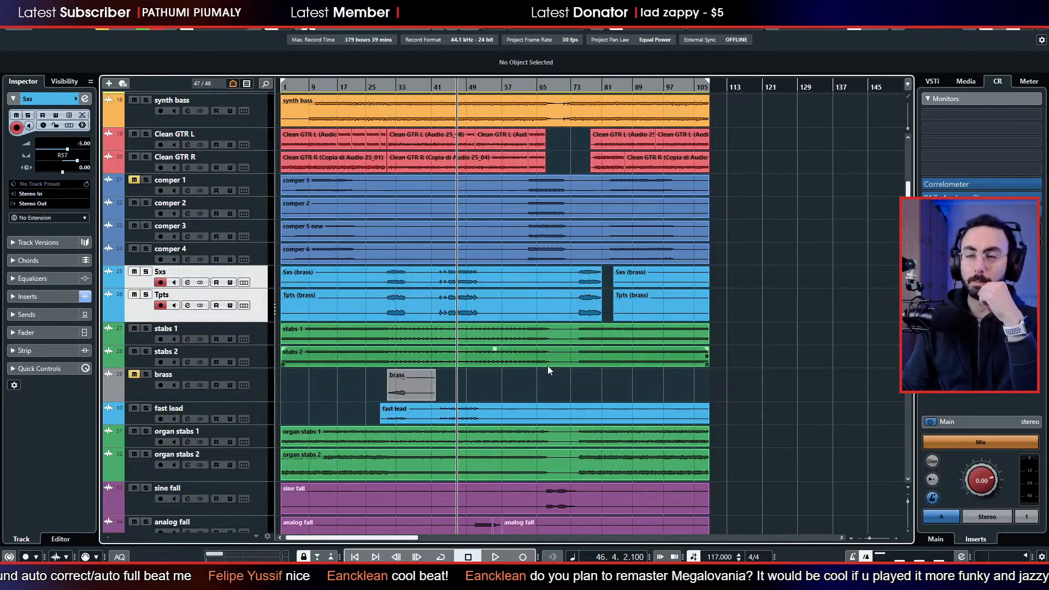
Move Sxs and Tpts into the collapsed LEADS folder.
{"action": "scroll", "coordinate": [452, 325], "scroll_direction": "up", "scroll_amount": 3}
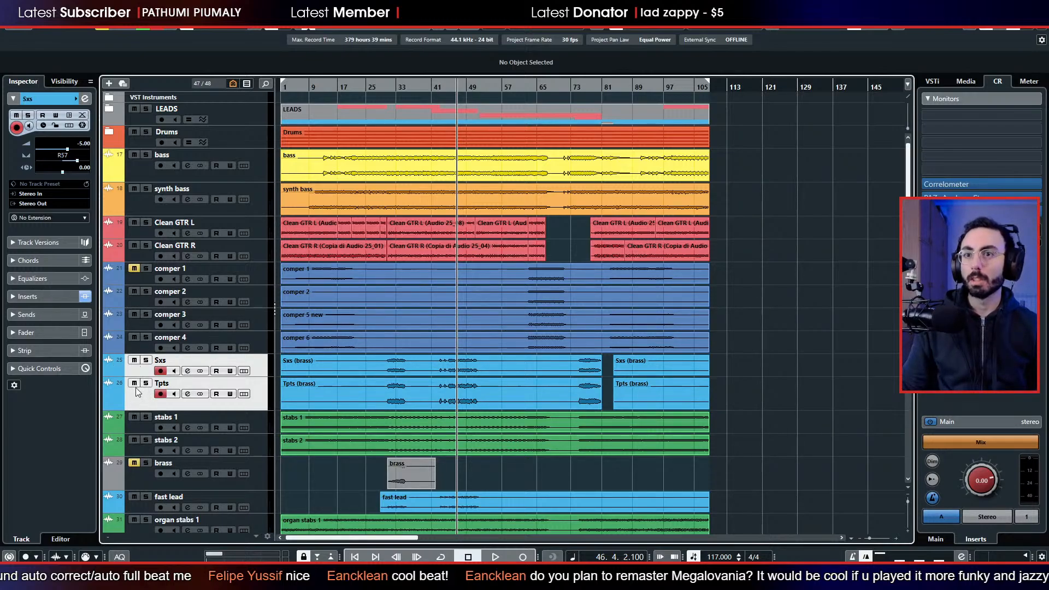
{"action": "left_click_drag", "start_coordinate": [134, 373], "coordinate": [150, 116]}
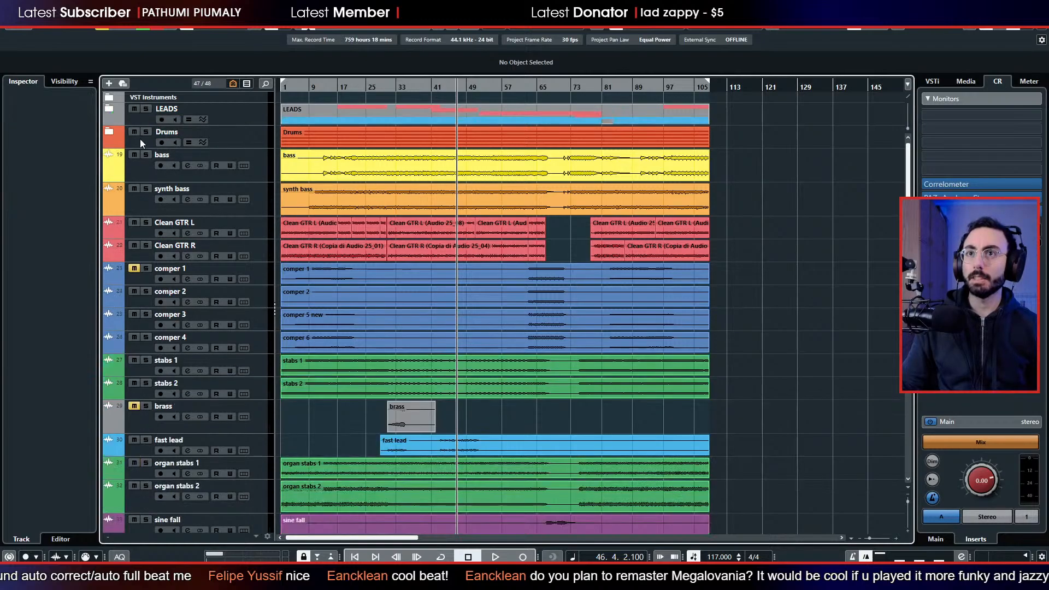
Listen to the arrangement from bar 46, select Clean GTR L, and look over the remaining tracks.
{"action": "key", "text": "space"}
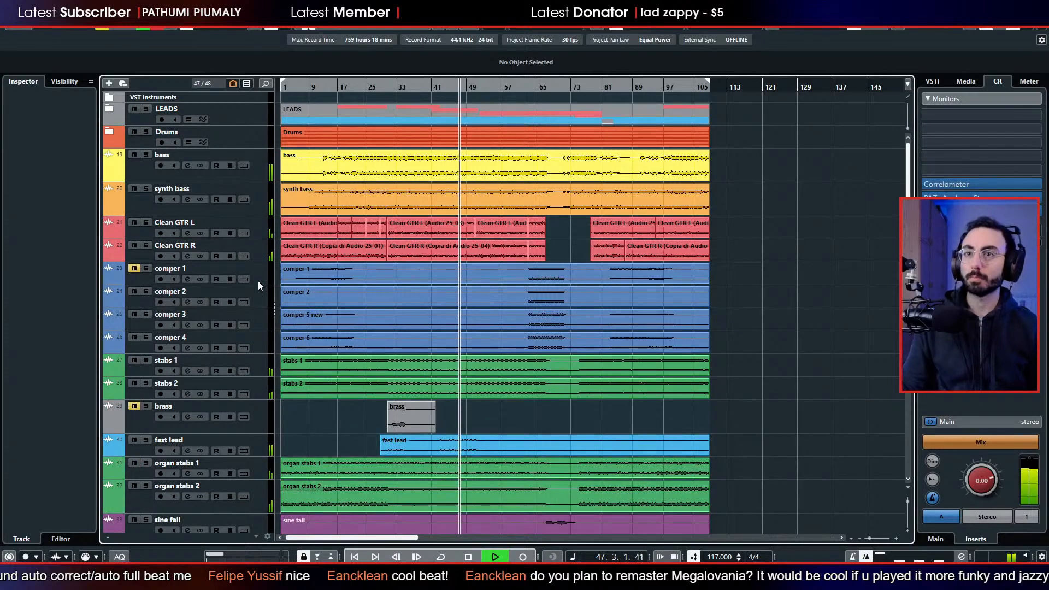
{"action": "left_click", "coordinate": [130, 236]}
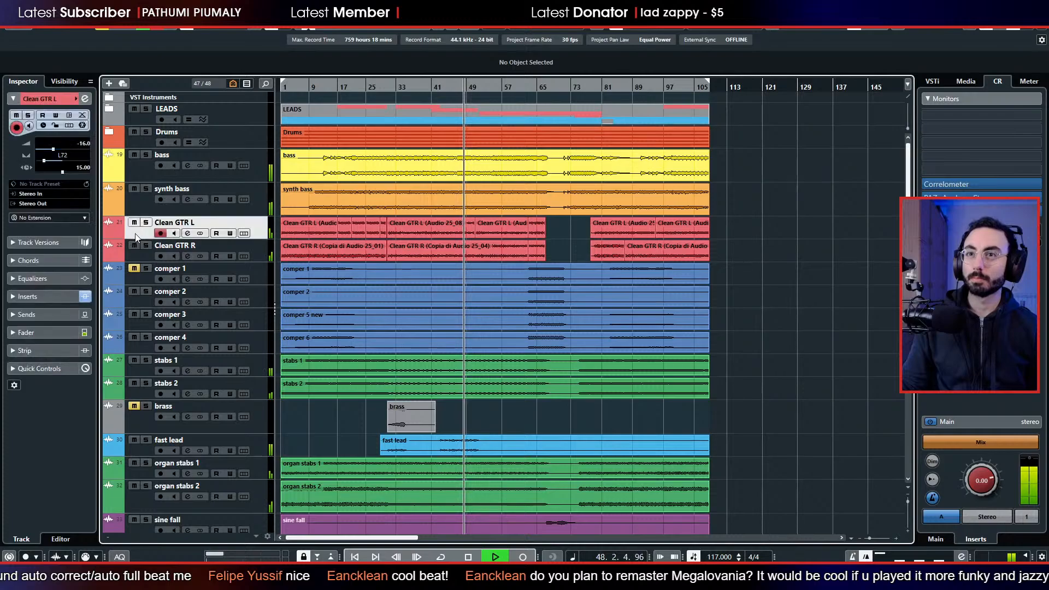
{"action": "scroll", "coordinate": [142, 264], "scroll_direction": "down", "scroll_amount": 3}
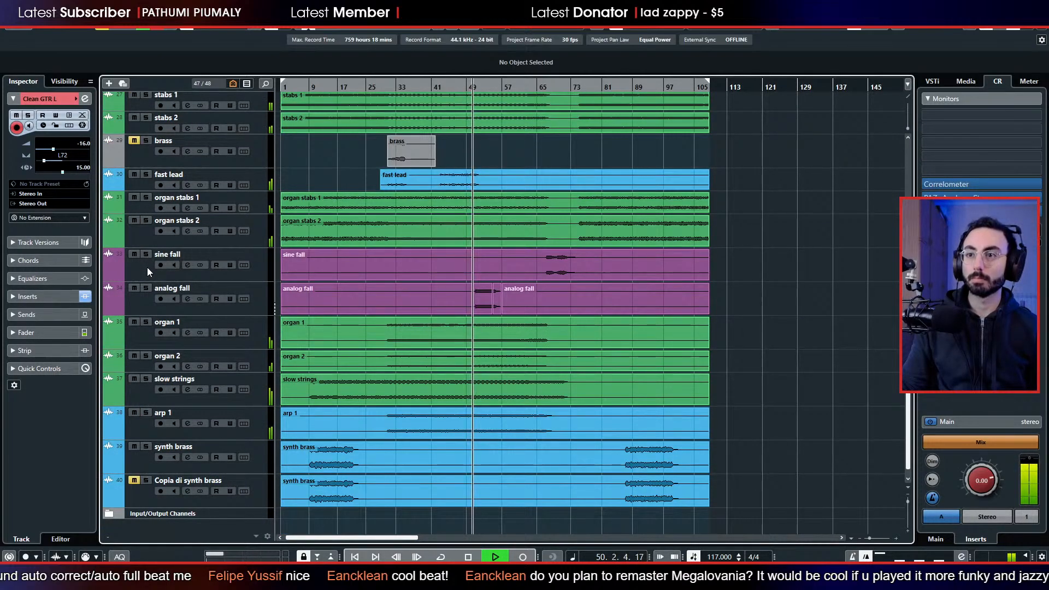
{"action": "scroll", "coordinate": [145, 268], "scroll_direction": "up", "scroll_amount": 3}
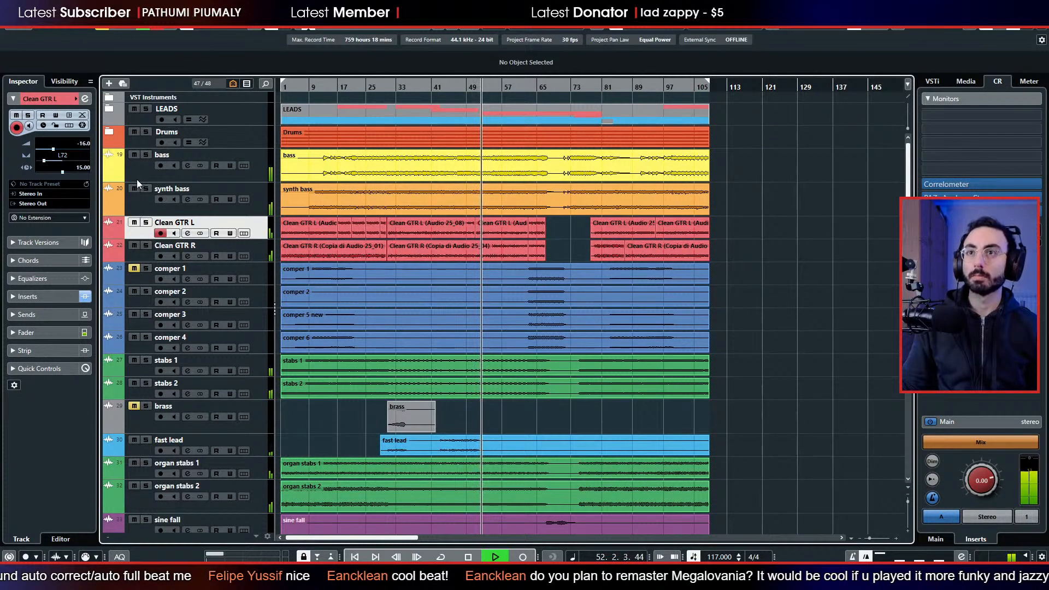
Add a single folder track named MAIN at the selected Clean GTR L track.
{"action": "right_click", "coordinate": [144, 233]}
{"action": "left_click", "coordinate": [132, 232]}
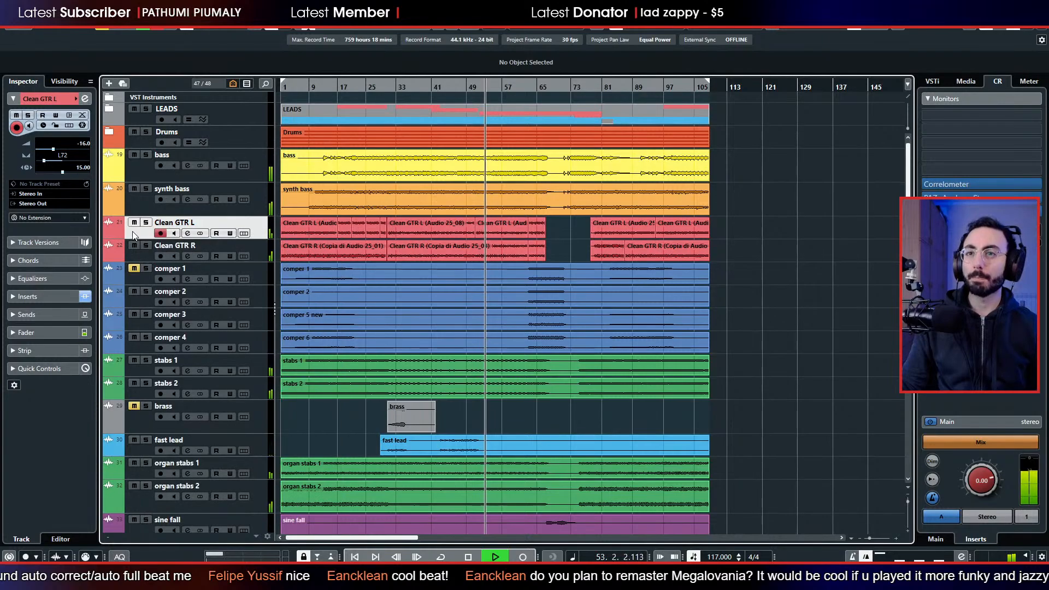
{"action": "right_click", "coordinate": [132, 232]}
{"action": "mouse_move", "coordinate": [178, 241]}
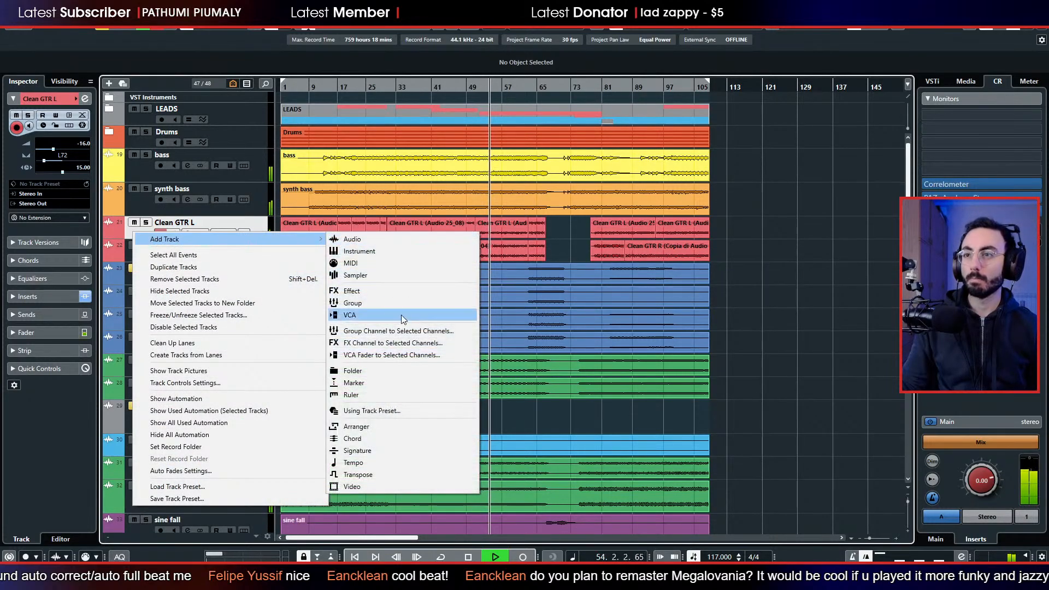
{"action": "left_click", "coordinate": [380, 371]}
{"action": "left_click", "coordinate": [749, 266]}
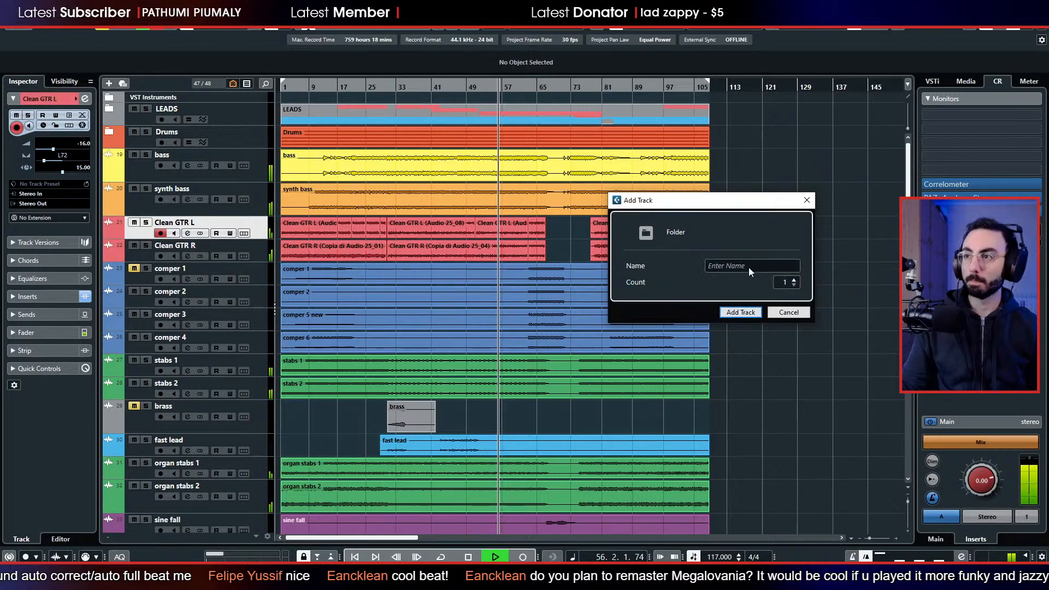
{"action": "type", "text": "MAIN"}
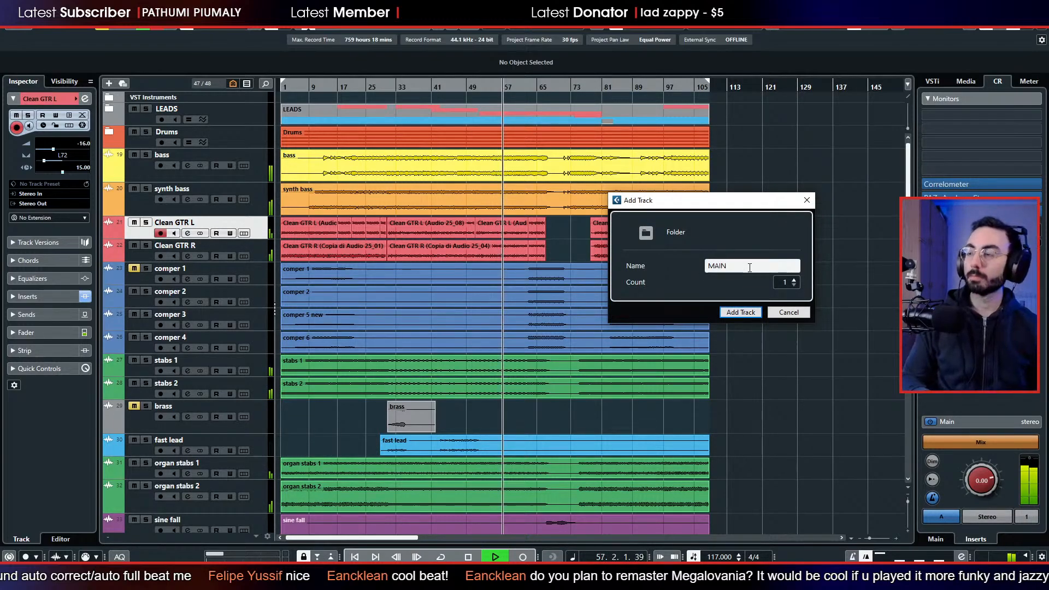
{"action": "key", "text": "Return"}
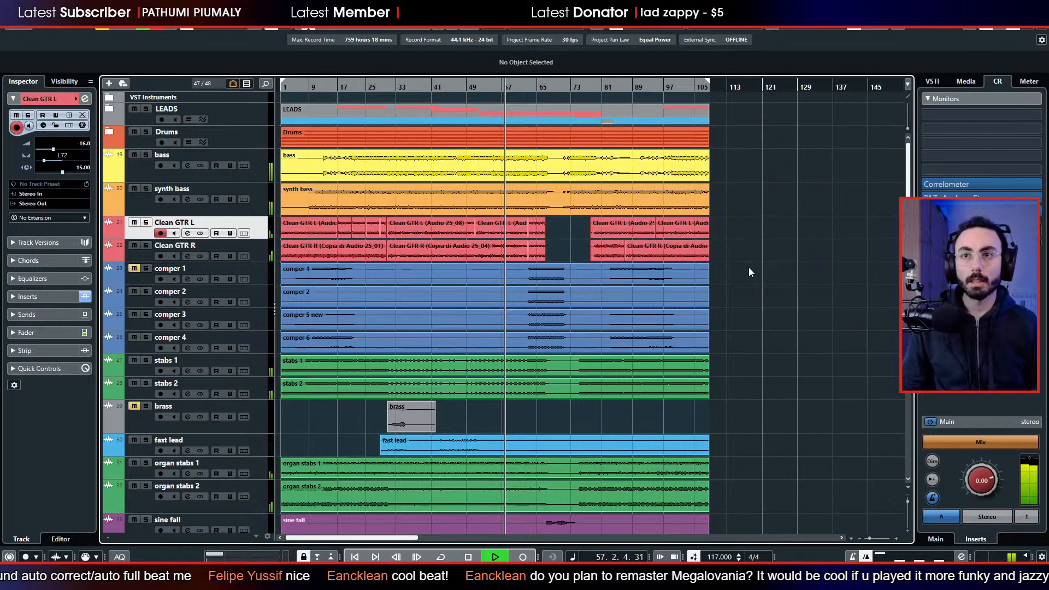
Place the MAIN folder between synth bass and Clean GTR L.
{"action": "left_click_drag", "start_coordinate": [147, 259], "coordinate": [152, 229]}
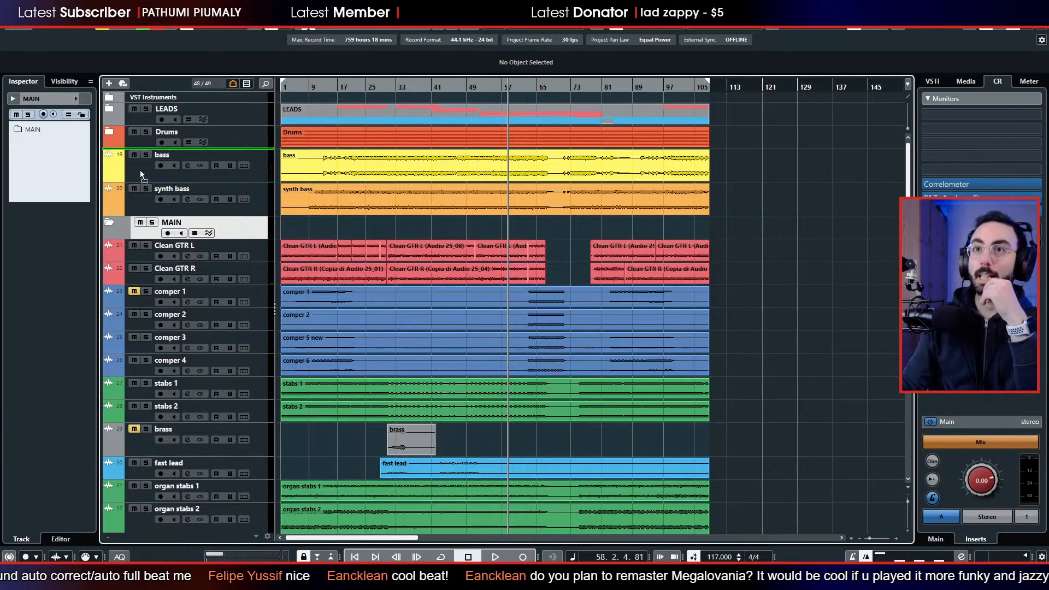
{"action": "left_click_drag", "start_coordinate": [139, 171], "coordinate": [150, 139]}
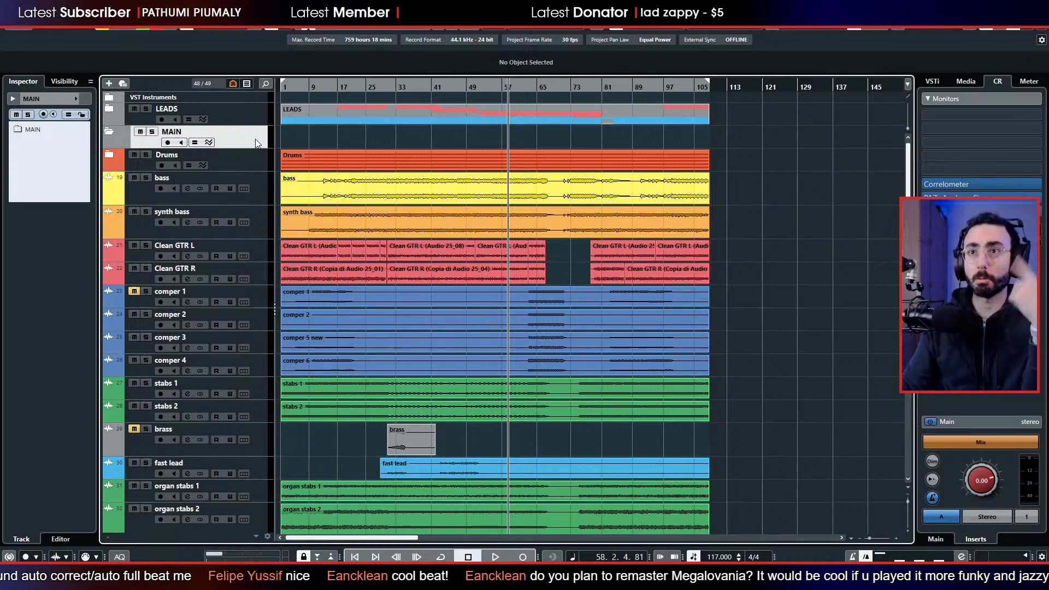
{"action": "left_click_drag", "start_coordinate": [256, 138], "coordinate": [256, 138]}
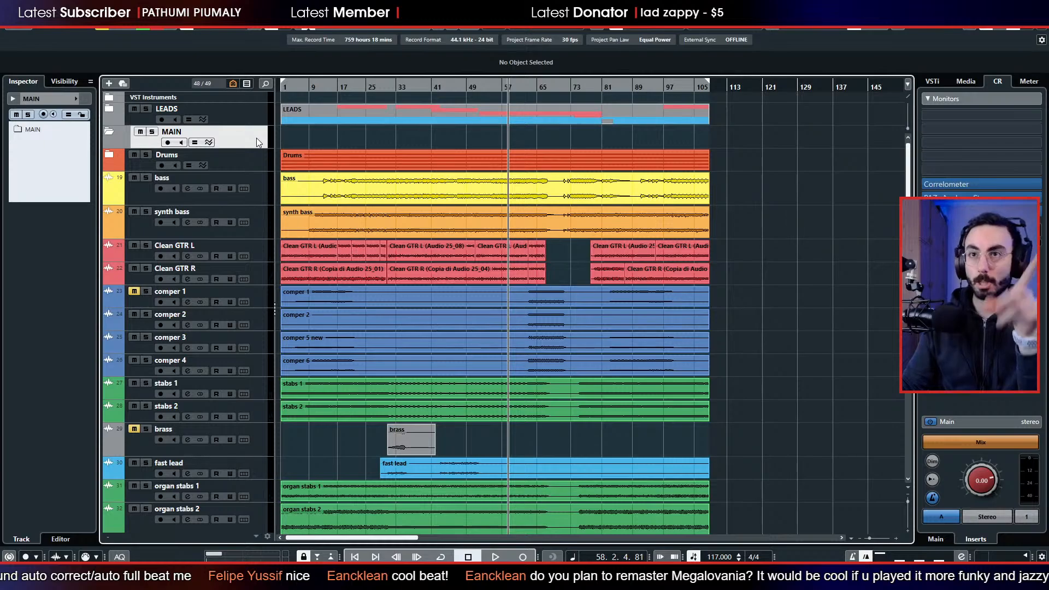
{"action": "left_click_drag", "start_coordinate": [256, 137], "coordinate": [247, 237]}
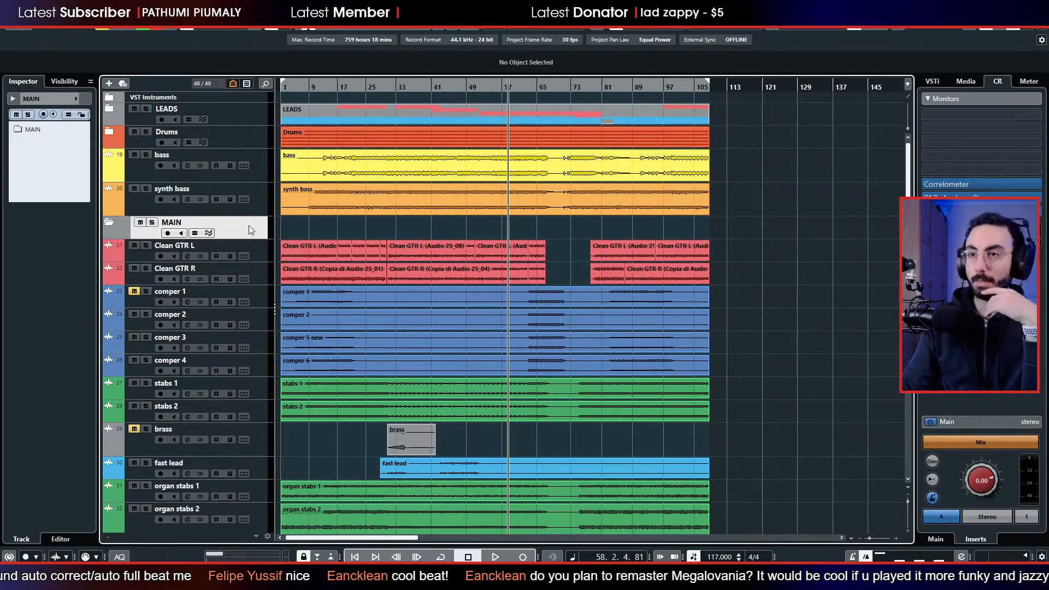
{"action": "scroll", "coordinate": [249, 225], "scroll_direction": "down", "scroll_amount": 3}
{"action": "scroll", "coordinate": [256, 229], "scroll_direction": "up", "scroll_amount": 3}
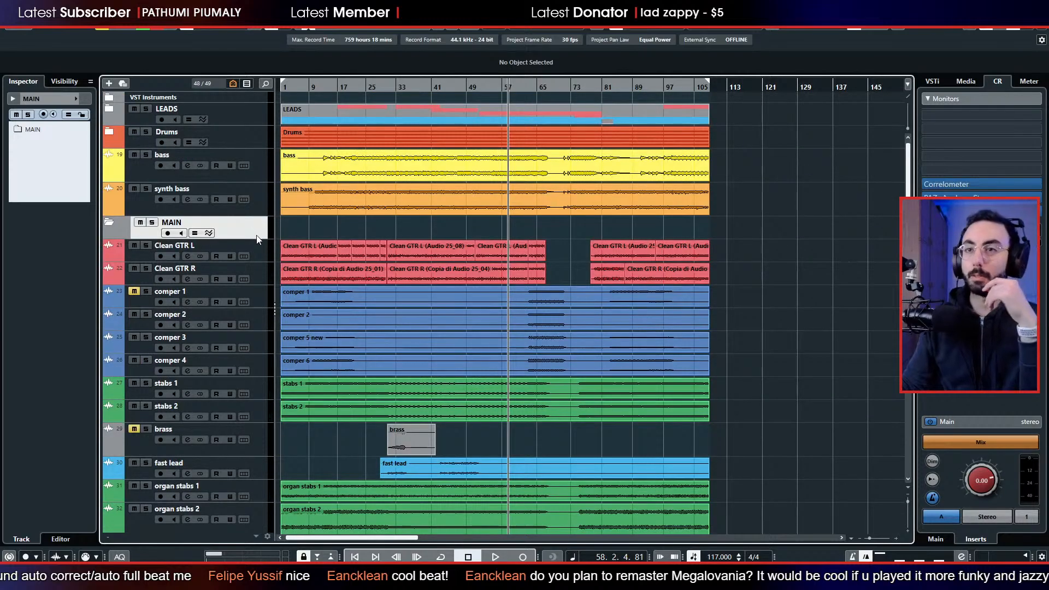
{"action": "scroll", "coordinate": [249, 232], "scroll_direction": "down", "scroll_amount": 3}
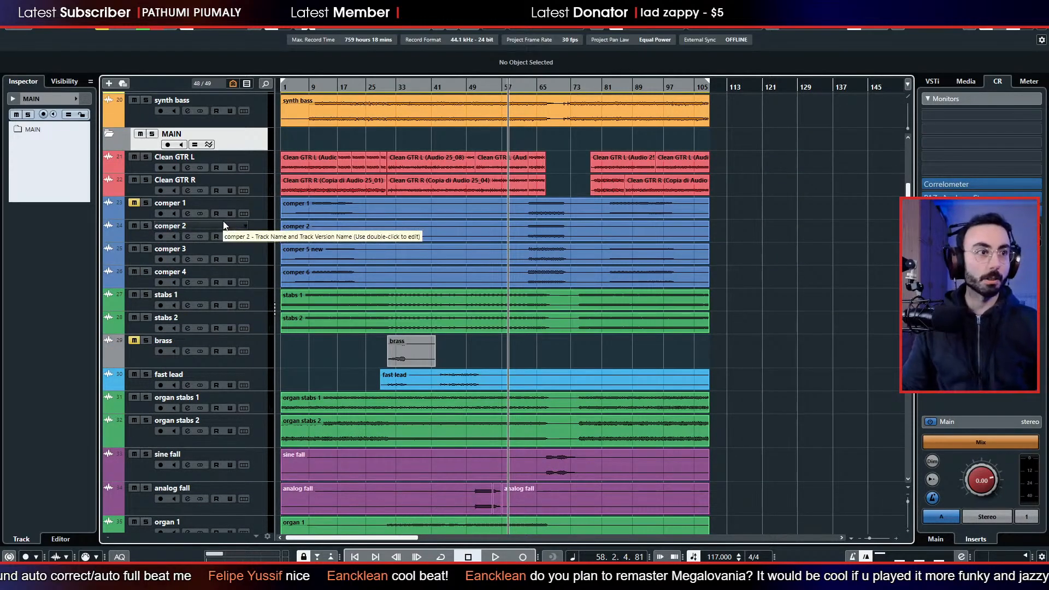
{"action": "scroll", "coordinate": [245, 245], "scroll_direction": "up", "scroll_amount": 3}
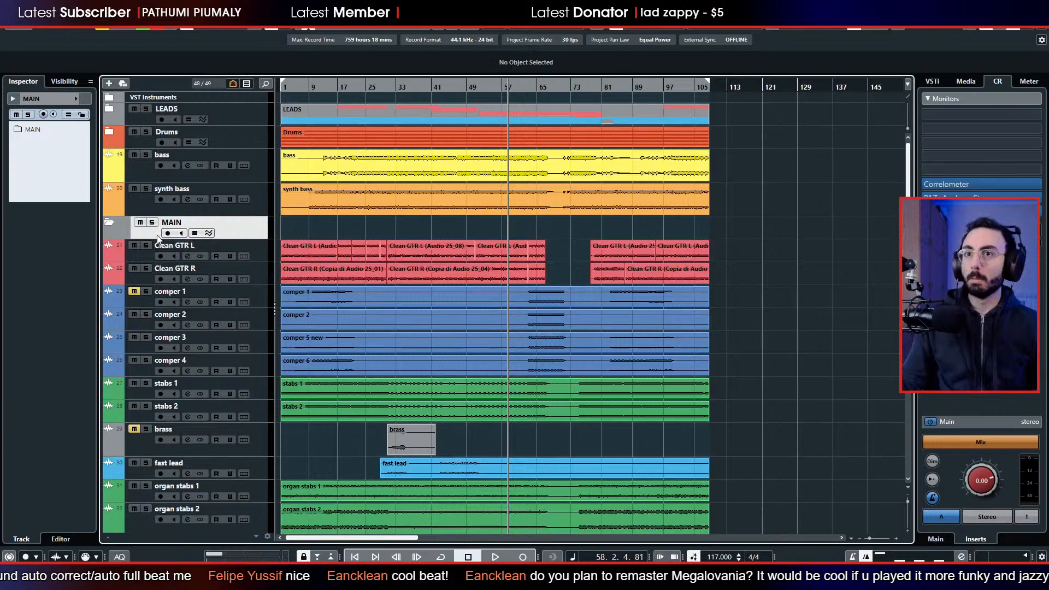
Unmute comper 1, and move comper 1 through comper 4 into the MAIN folder during playback.
{"action": "left_click", "coordinate": [135, 293]}
{"action": "left_click", "coordinate": [137, 372], "text": "shift"}
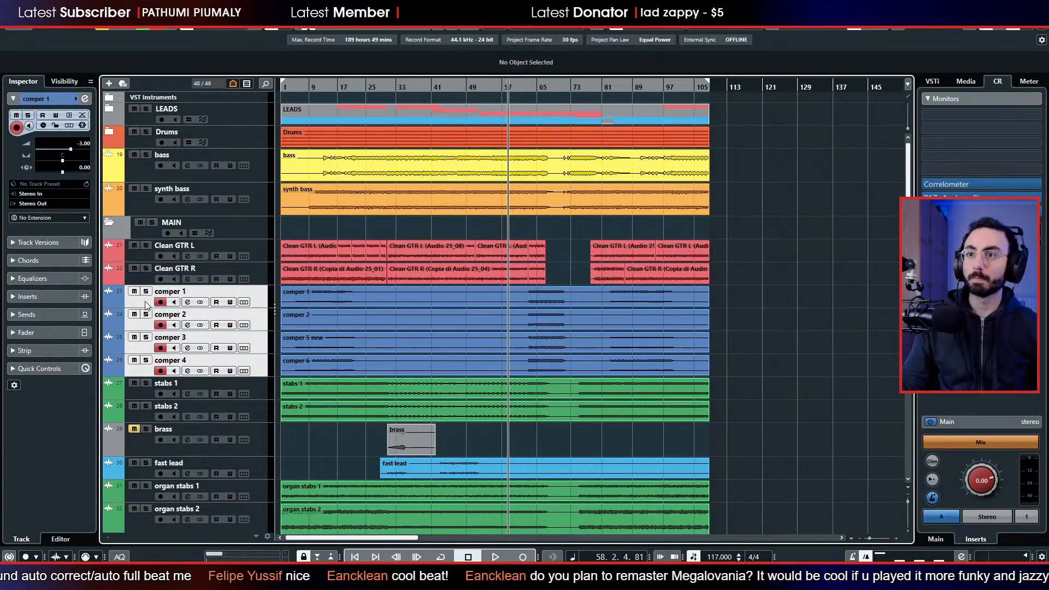
{"action": "key", "text": "space"}
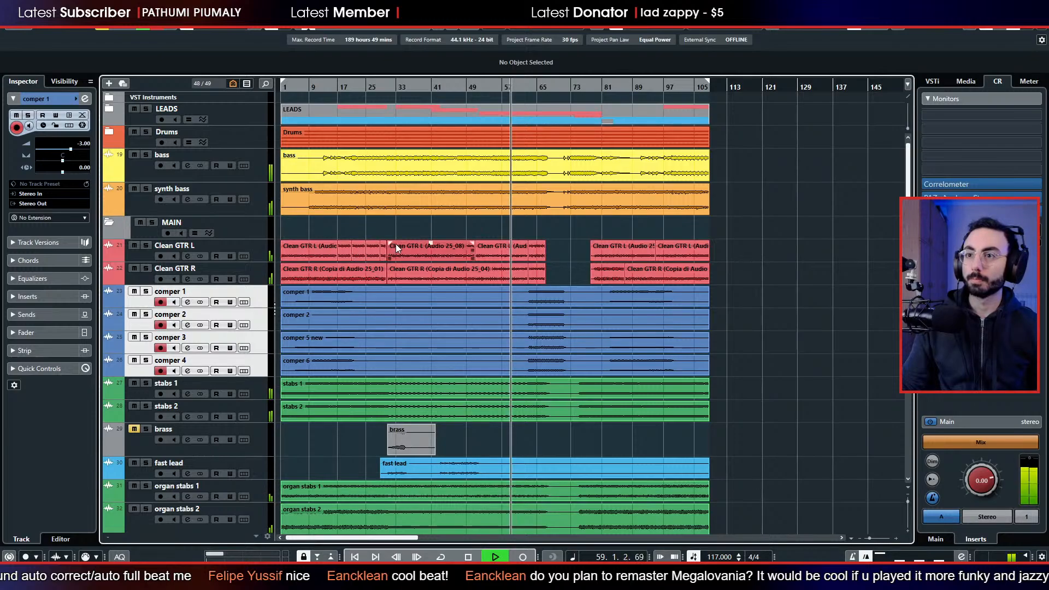
{"action": "left_click_drag", "start_coordinate": [132, 290], "coordinate": [163, 229]}
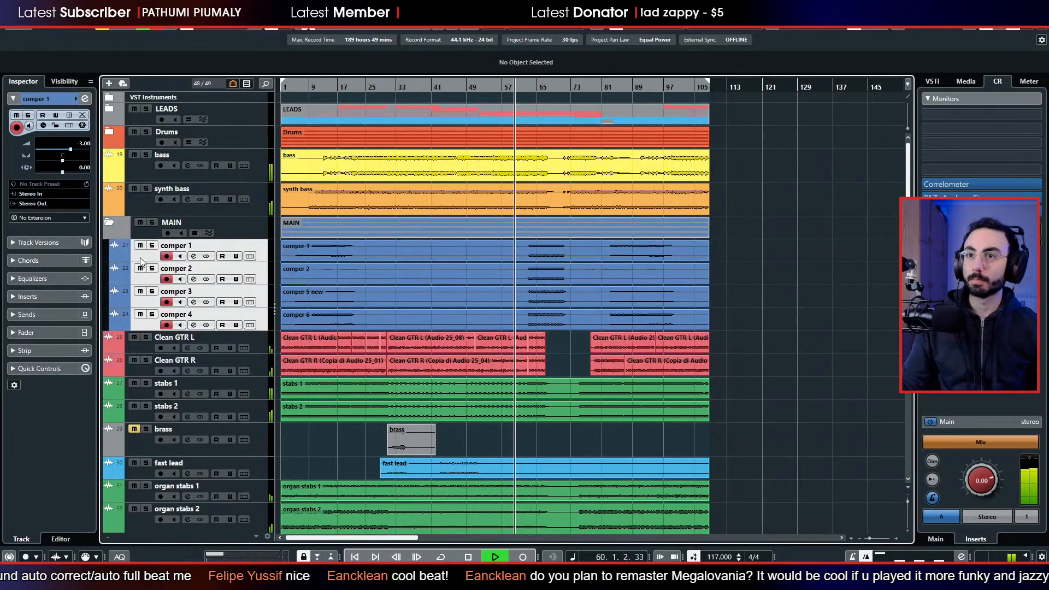
Solo stabs 1 and stabs 2, and move both into the MAIN folder below comper 4.
{"action": "scroll", "coordinate": [168, 275], "scroll_direction": "down", "scroll_amount": 3}
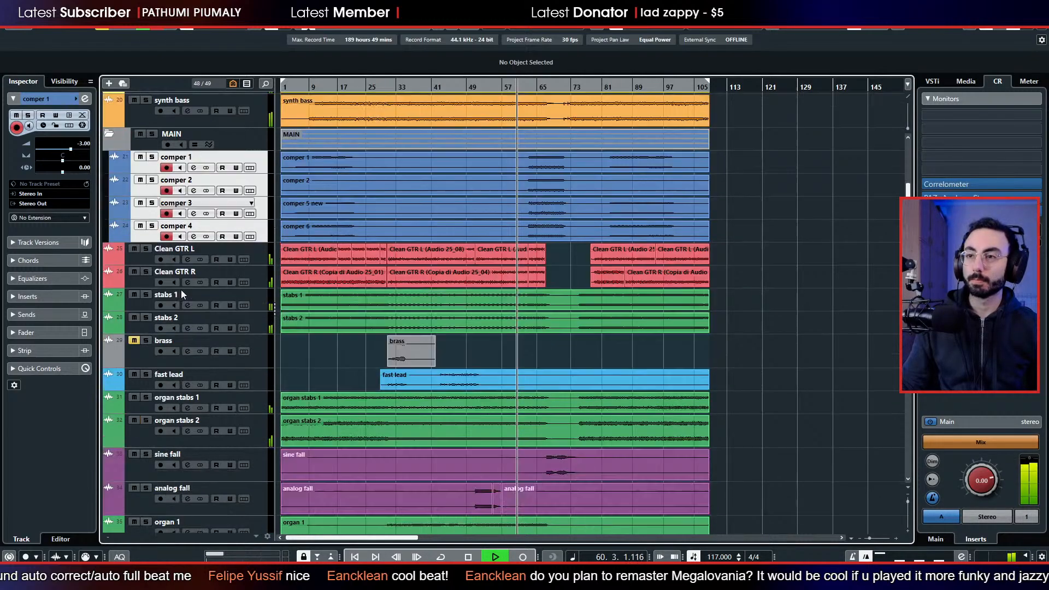
{"action": "left_click", "coordinate": [146, 294]}
{"action": "left_click", "coordinate": [141, 304]}
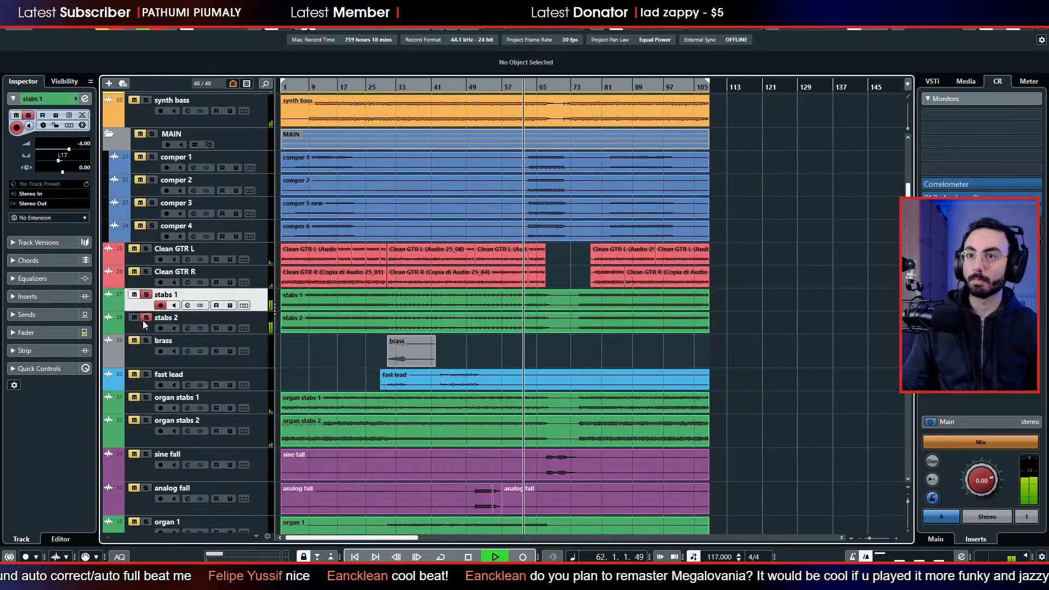
{"action": "left_click", "coordinate": [147, 318]}
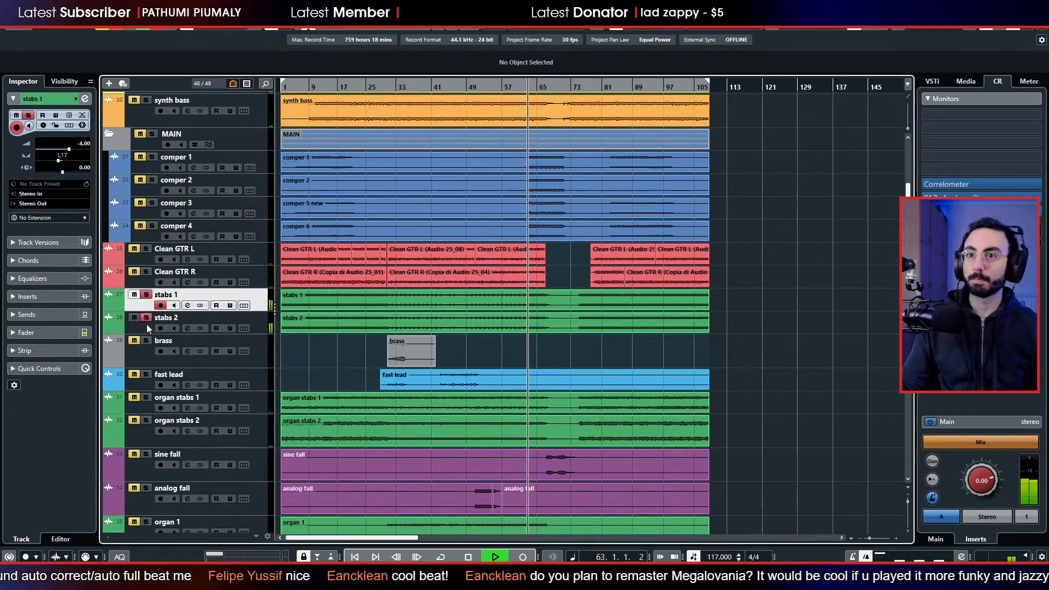
{"action": "left_click", "coordinate": [144, 326], "text": "shift"}
{"action": "left_click_drag", "start_coordinate": [140, 305], "coordinate": [156, 243]}
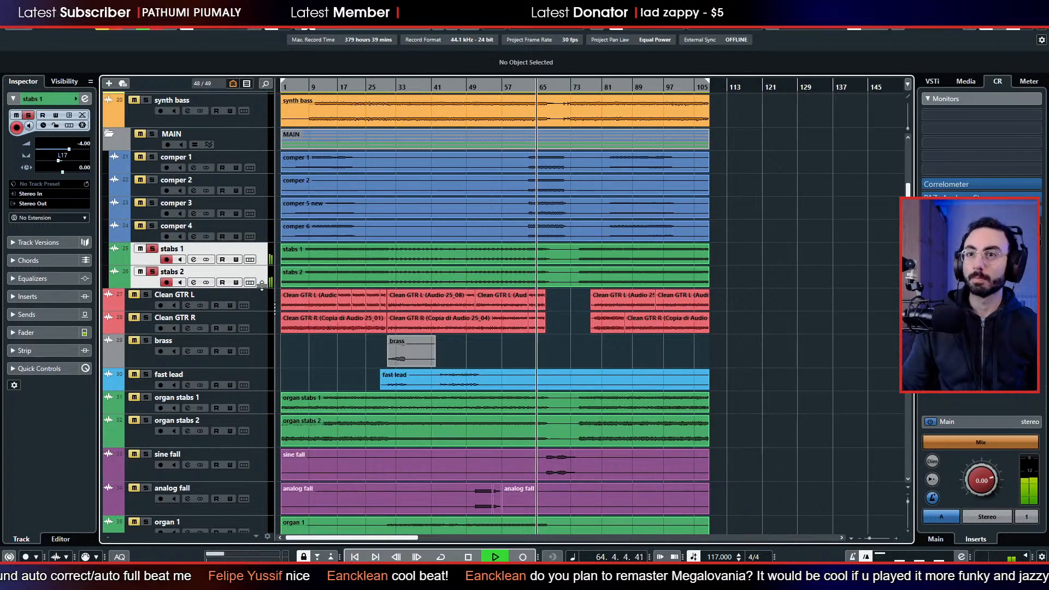
Solo LEADS, Drums, bass and MAIN, and play them from about bar 65 to bar 68.
{"action": "scroll", "coordinate": [155, 221], "scroll_direction": "up", "scroll_amount": 3}
{"action": "key", "text": "space"}
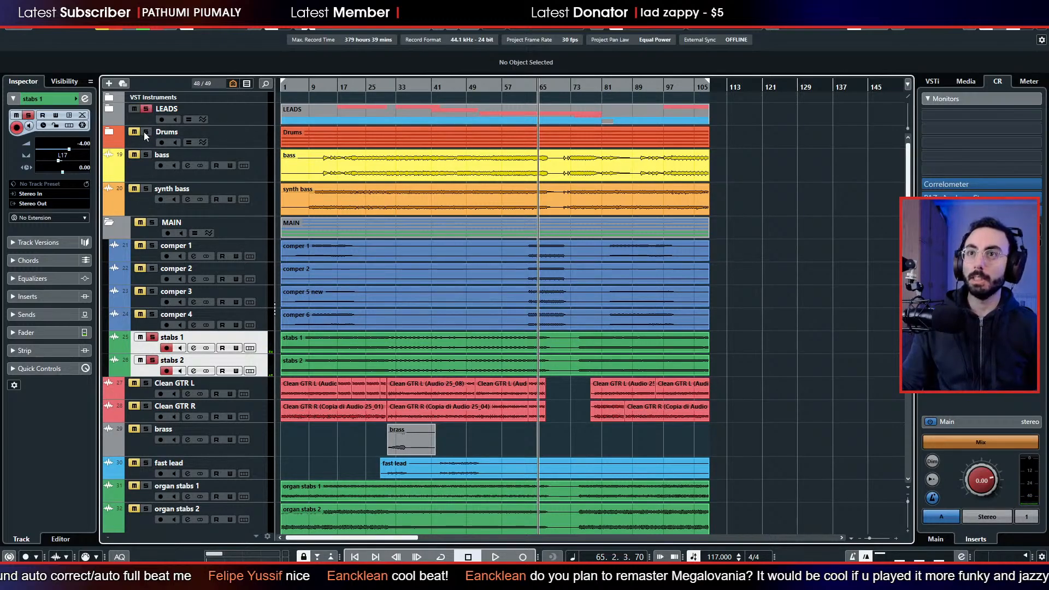
{"action": "key", "text": "space"}
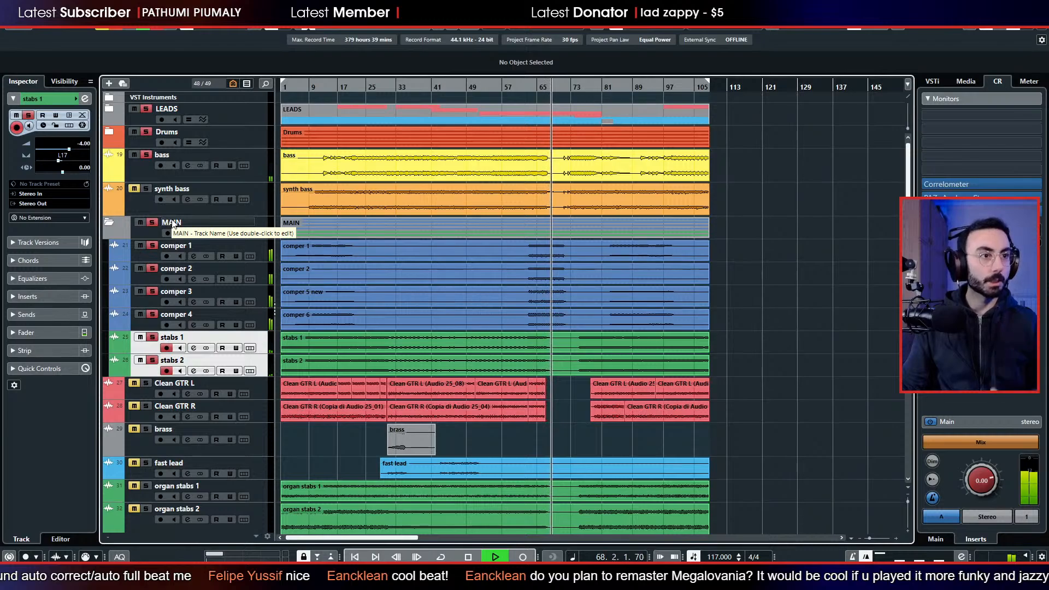
{"action": "key", "text": "space"}
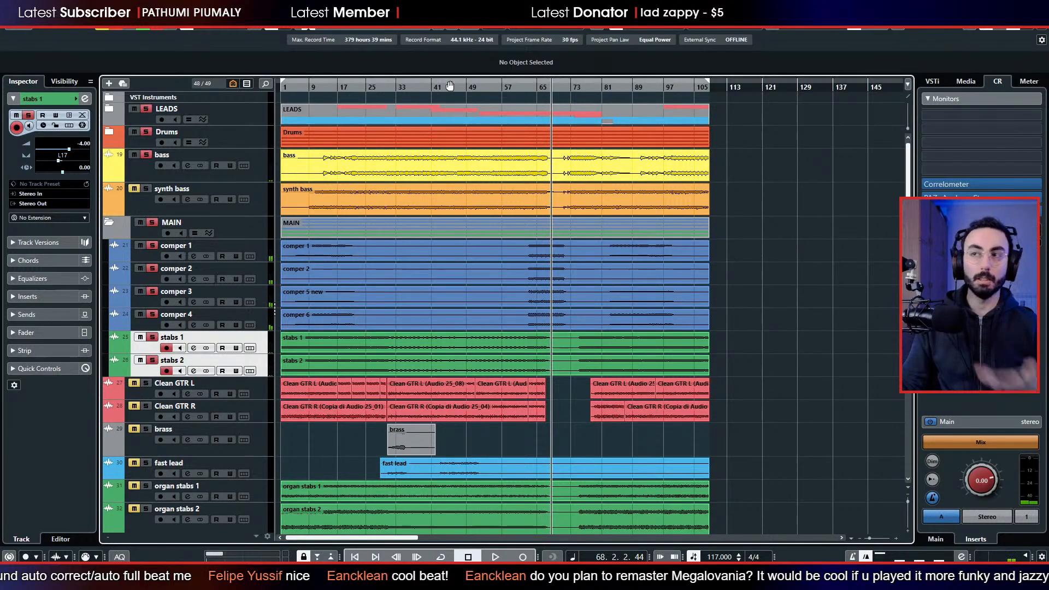
Listen to the soloed leads, drums, bass and main parts from bar 41 to about bar 44.
{"action": "left_click", "coordinate": [431, 86]}
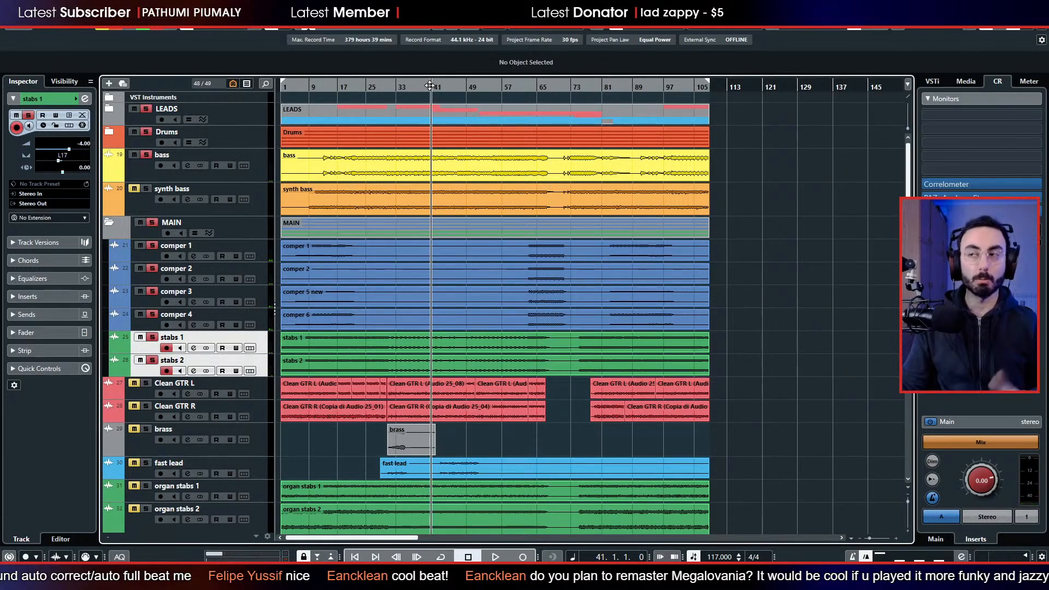
{"action": "key", "text": "space"}
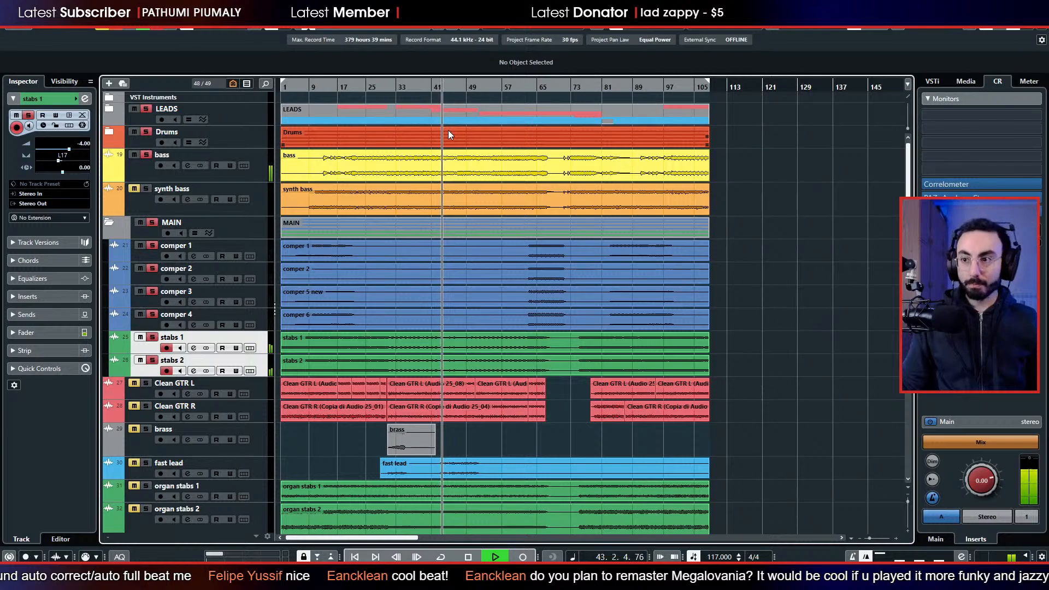
{"action": "key", "text": "space"}
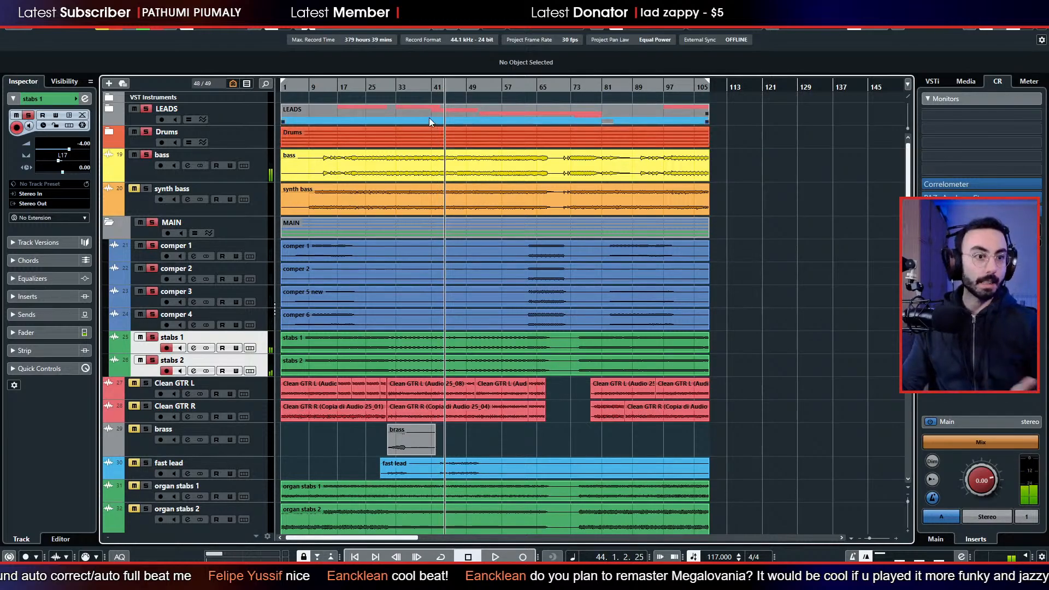
Collapse the MAIN folder to hide its comper and stabs tracks.
{"action": "scroll", "coordinate": [451, 234], "scroll_direction": "down", "scroll_amount": 5}
{"action": "scroll", "coordinate": [471, 199], "scroll_direction": "up", "scroll_amount": 5}
{"action": "left_click", "coordinate": [428, 246]}
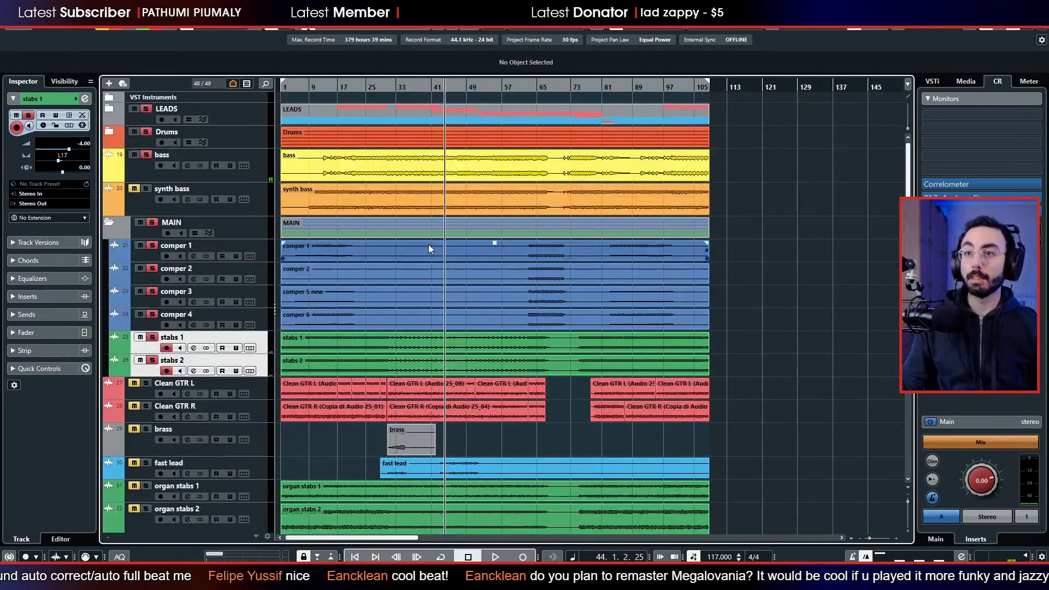
{"action": "scroll", "coordinate": [425, 243], "scroll_direction": "down", "scroll_amount": 5}
{"action": "scroll", "coordinate": [404, 286], "scroll_direction": "up", "scroll_amount": 5}
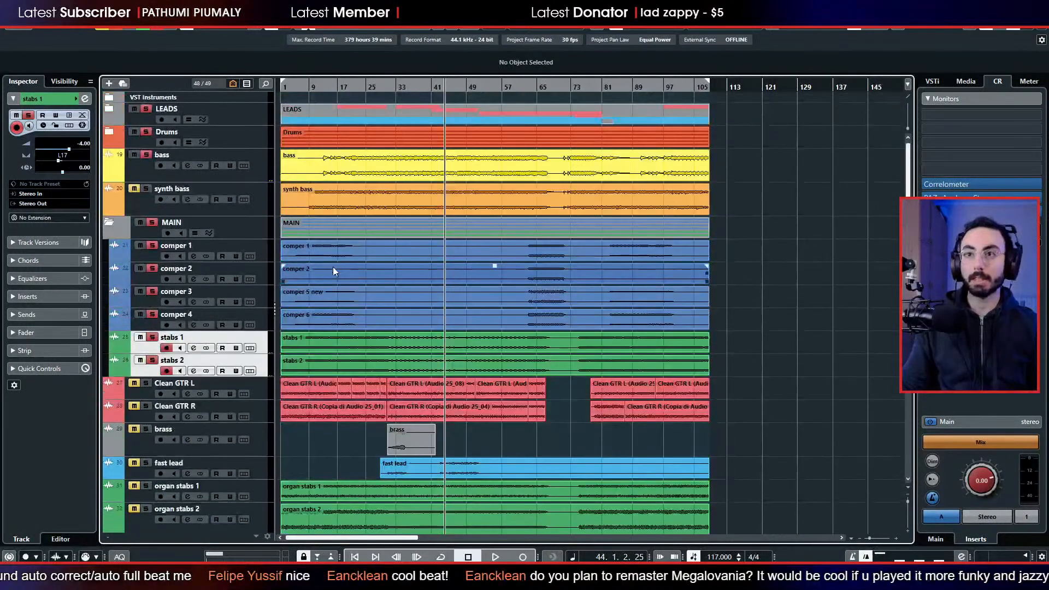
{"action": "left_click", "coordinate": [109, 224]}
{"action": "scroll", "coordinate": [373, 283], "scroll_direction": "down", "scroll_amount": 3}
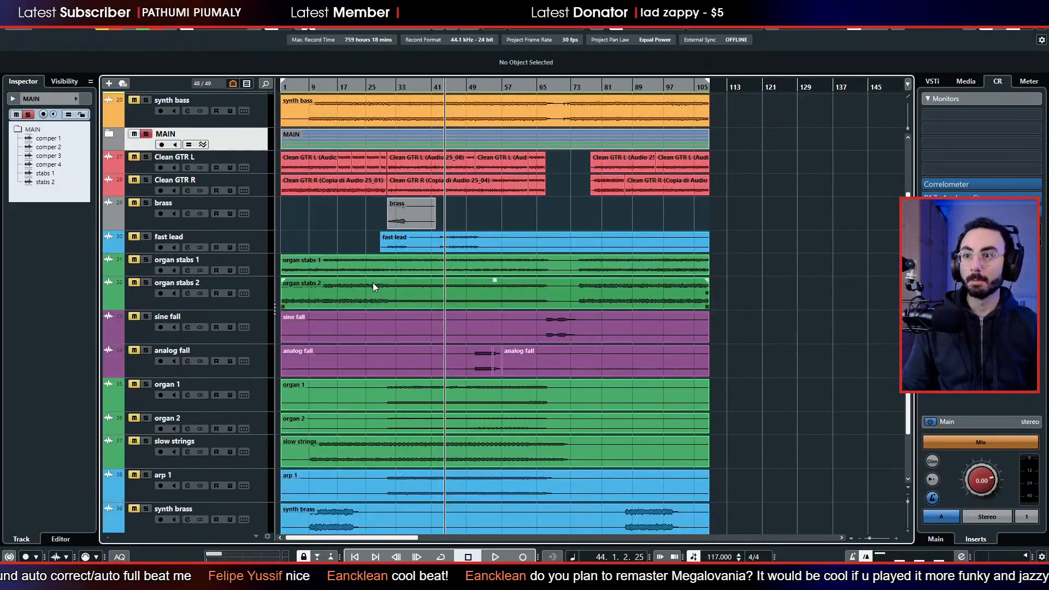
Play from about bar 44 and solo slow strings, organ 2 and organ 1 in turn to judge their role.
{"action": "key", "text": "space"}
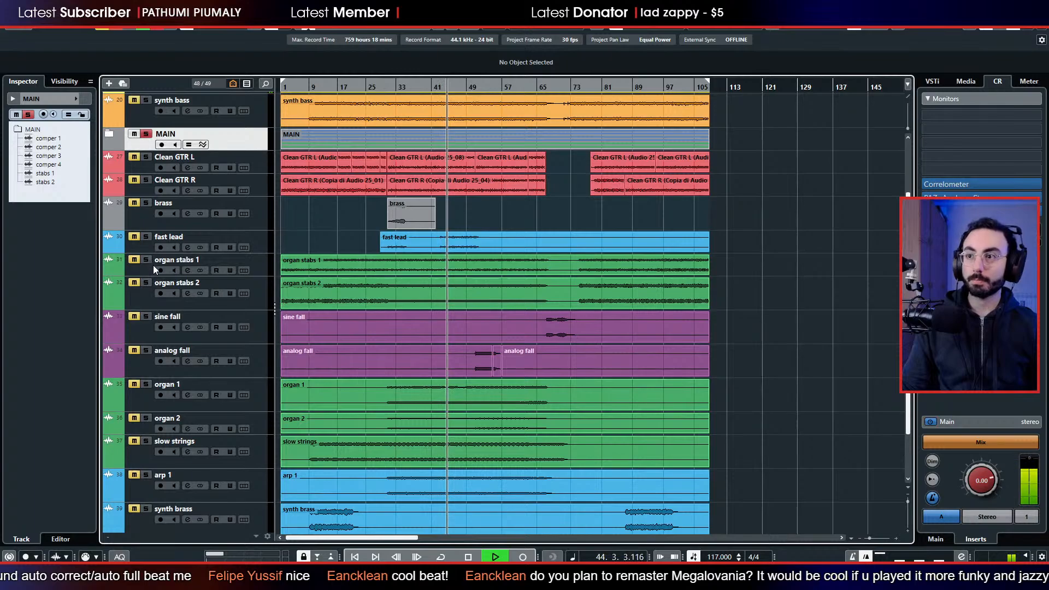
{"action": "scroll", "coordinate": [154, 265], "scroll_direction": "down", "scroll_amount": 2}
{"action": "left_click", "coordinate": [146, 370]}
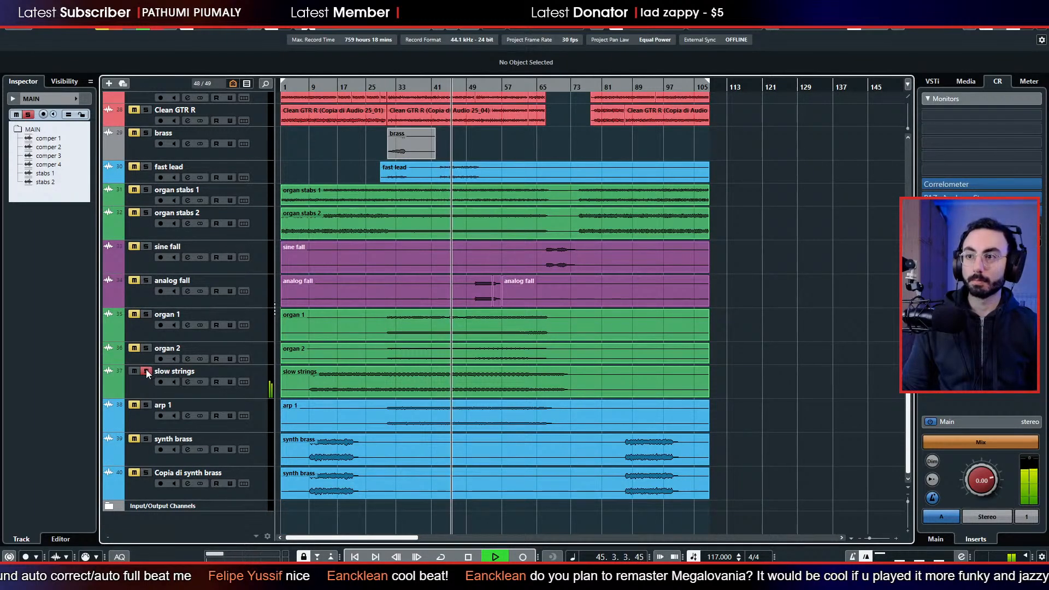
{"action": "left_click", "coordinate": [145, 371]}
{"action": "left_click", "coordinate": [146, 348]}
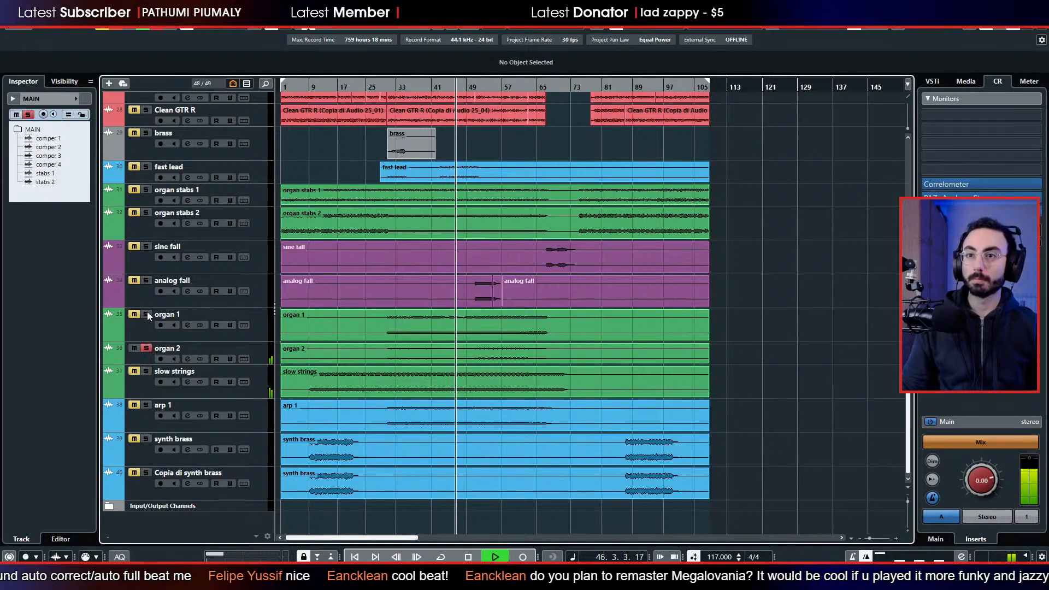
{"action": "left_click", "coordinate": [146, 314]}
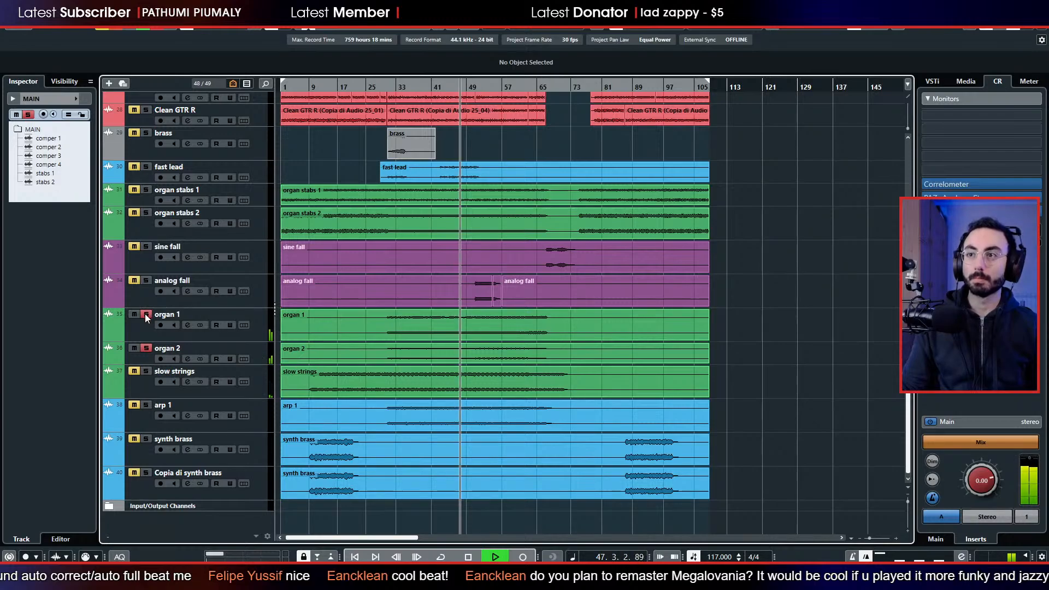
{"action": "left_click", "coordinate": [146, 315]}
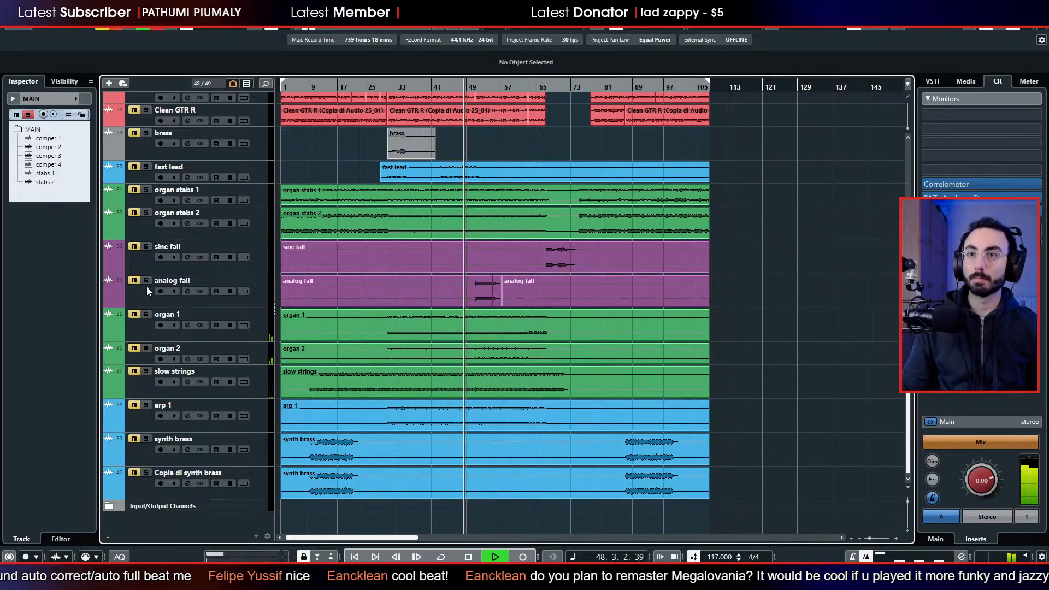
Solo organ stabs 1 and organ stabs 2 and listen to them with the leads, drums, bass and MAIN parts.
{"action": "scroll", "coordinate": [149, 300], "scroll_direction": "up", "scroll_amount": 3}
{"action": "left_click", "coordinate": [147, 265]}
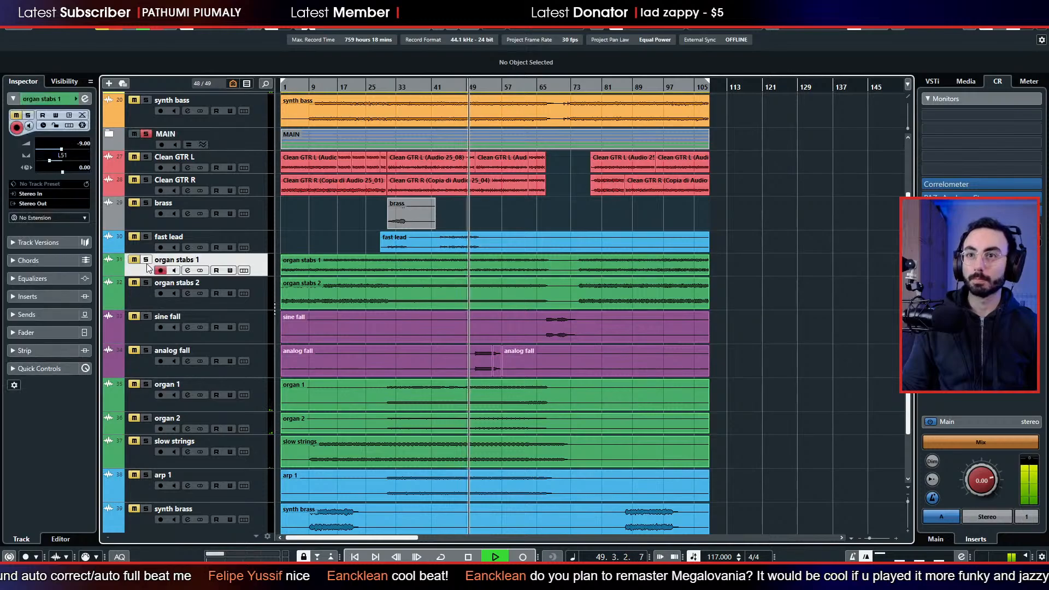
{"action": "left_click", "coordinate": [145, 260]}
{"action": "scroll", "coordinate": [141, 290], "scroll_direction": "up", "scroll_amount": 3}
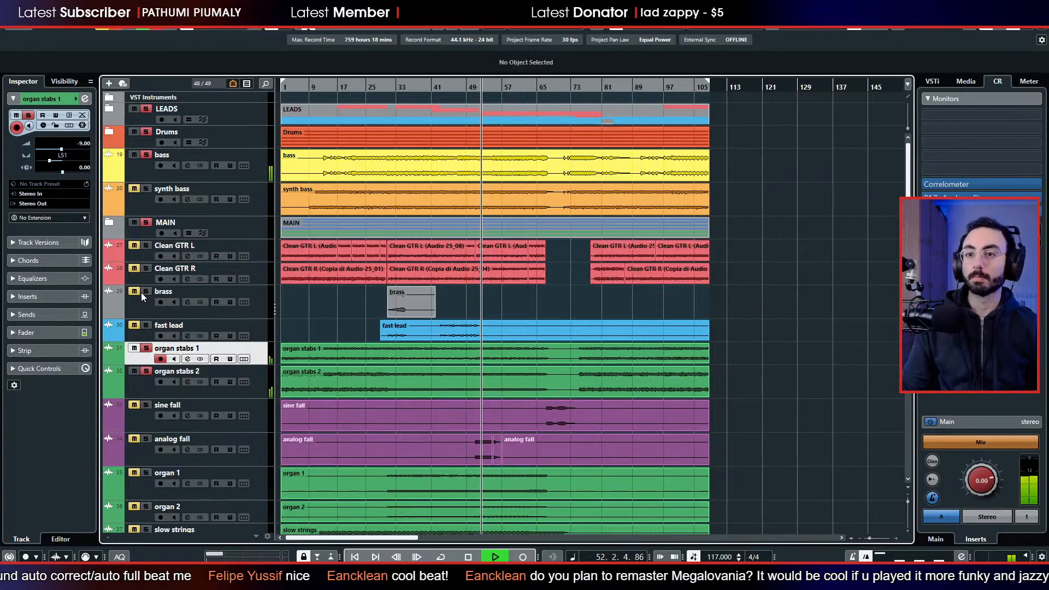
{"action": "scroll", "coordinate": [141, 295], "scroll_direction": "down", "scroll_amount": 3}
Solo organ 1 and organ 2, compare them with the organ stabs, take the stabs off solo and stop playback.
{"action": "left_click", "coordinate": [146, 384]}
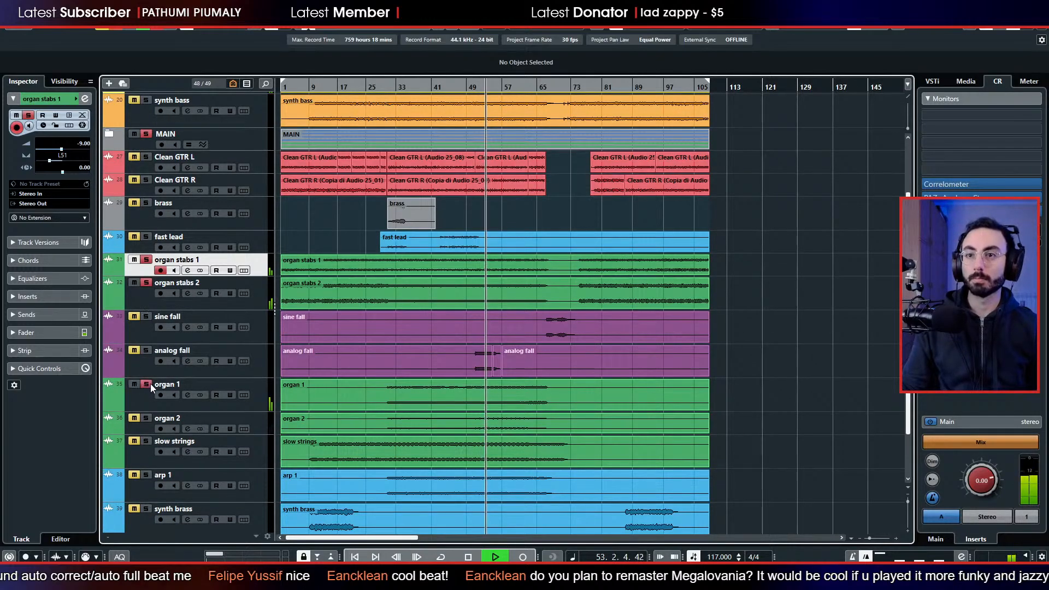
{"action": "left_click", "coordinate": [146, 418]}
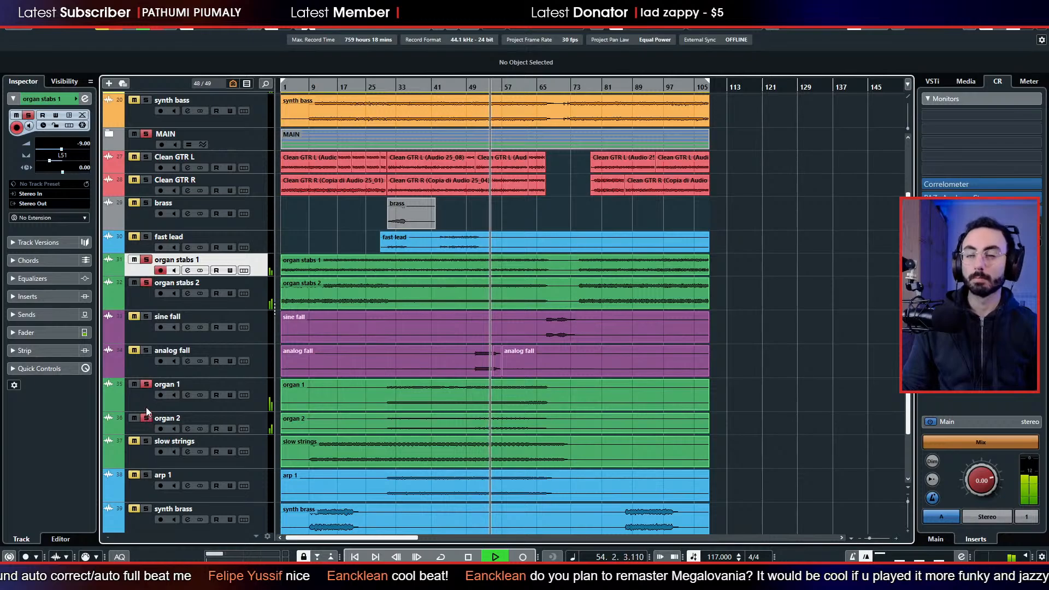
{"action": "left_click", "coordinate": [147, 283]}
{"action": "left_click", "coordinate": [147, 260]}
{"action": "key", "text": "space"}
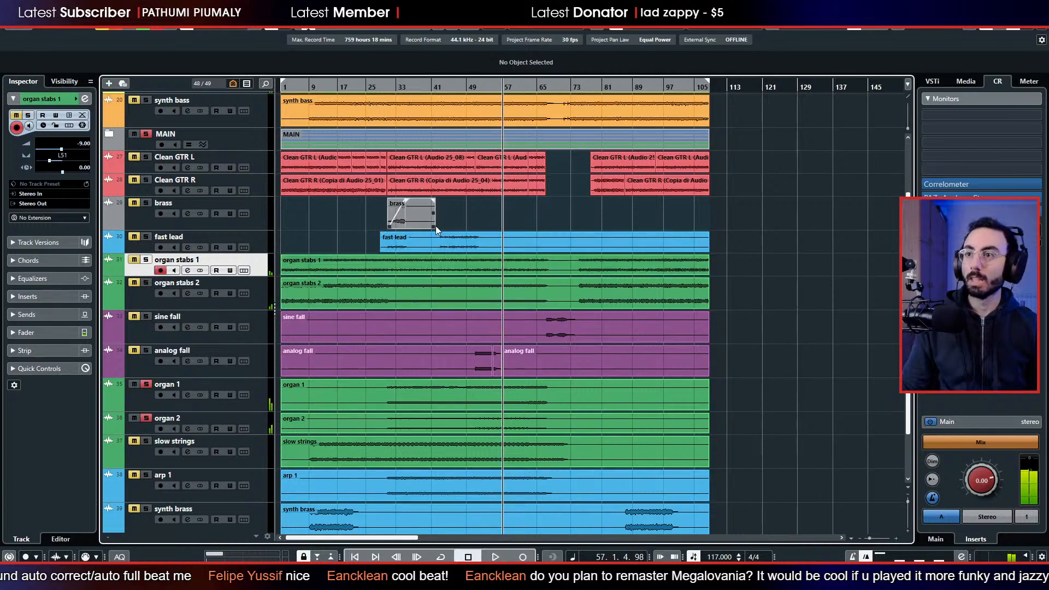
Move the synth brass track into the MAIN folder below stabs 2.
{"action": "scroll", "coordinate": [435, 225], "scroll_direction": "down", "scroll_amount": 3}
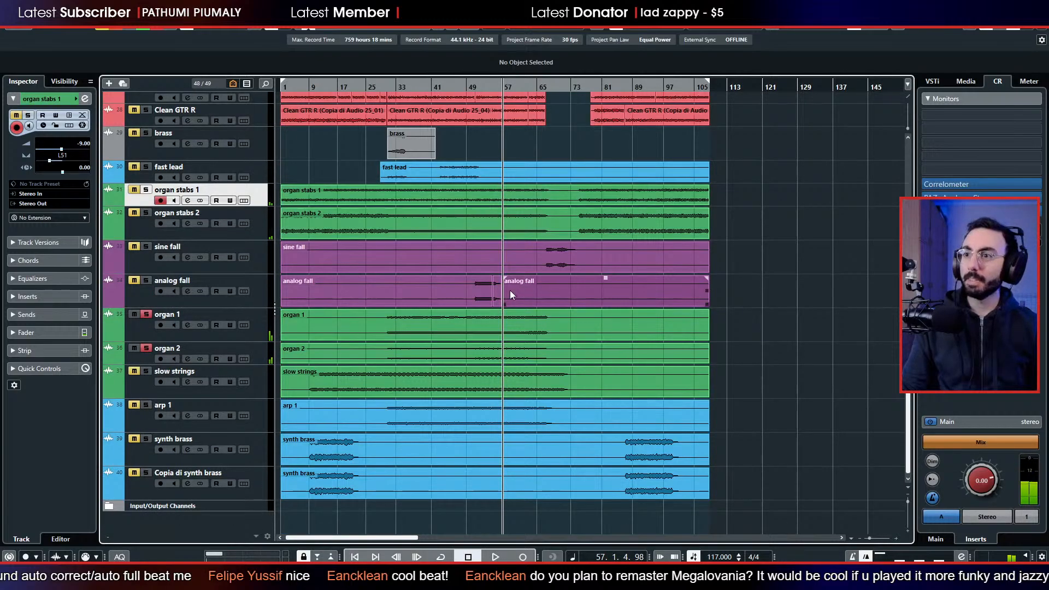
{"action": "left_click", "coordinate": [139, 448]}
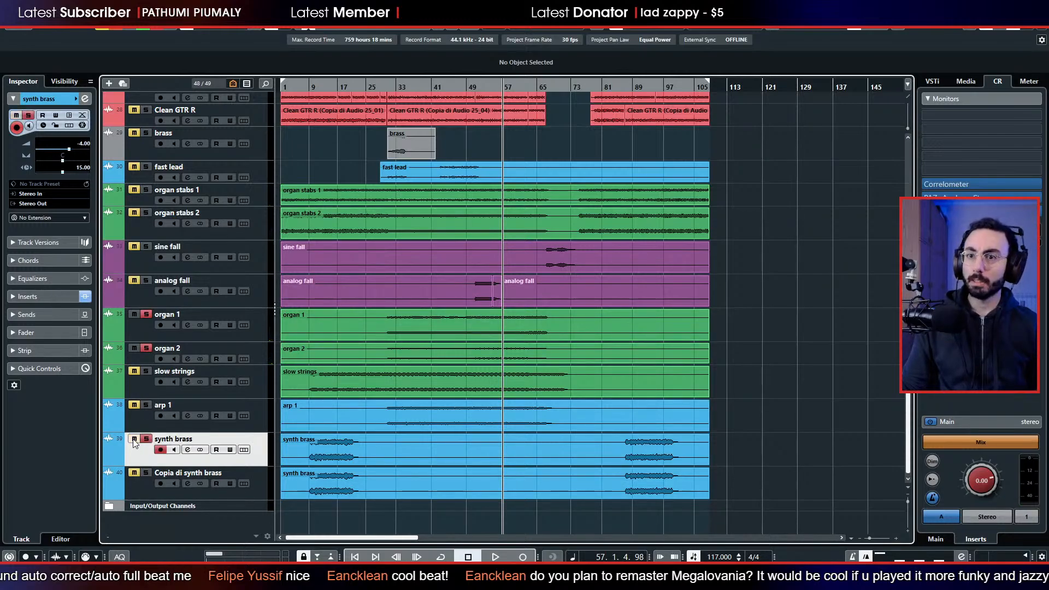
{"action": "left_click_drag", "start_coordinate": [143, 453], "coordinate": [182, 188]}
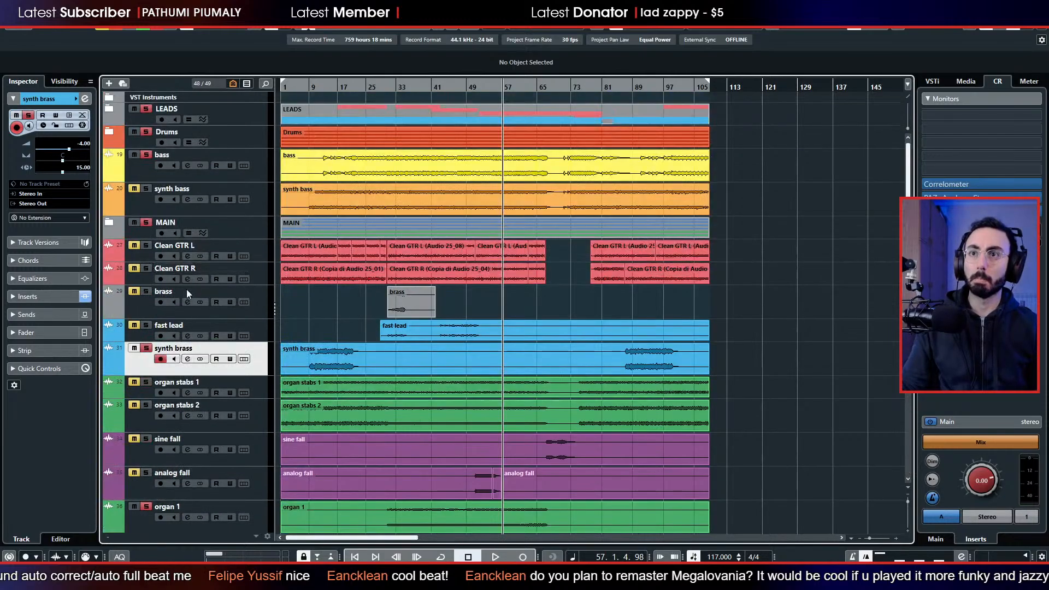
{"action": "left_click_drag", "start_coordinate": [140, 372], "coordinate": [161, 276]}
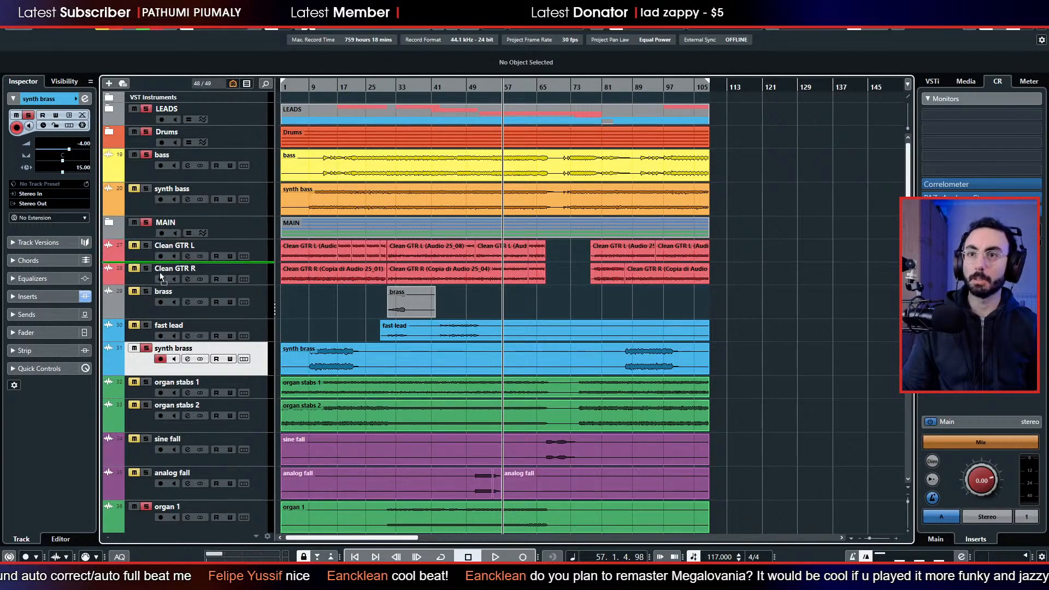
{"action": "left_click_drag", "start_coordinate": [156, 236], "coordinate": [126, 226]}
Expand the MAIN folder, play with synth brass soloed from about bar 12, and clear all solos before stopping playback.
{"action": "left_click", "coordinate": [132, 226]}
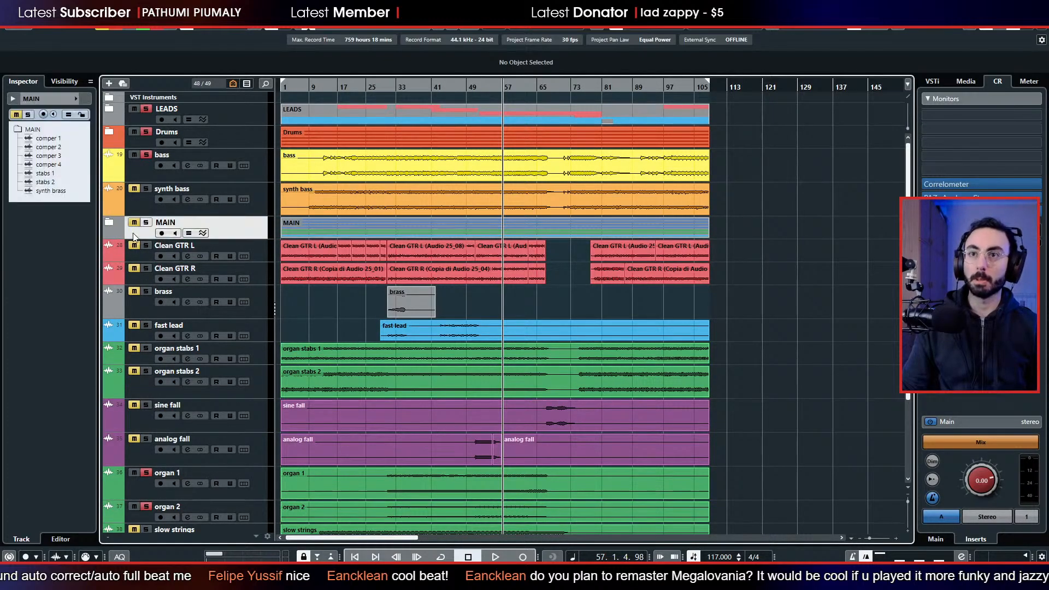
{"action": "left_click", "coordinate": [109, 223]}
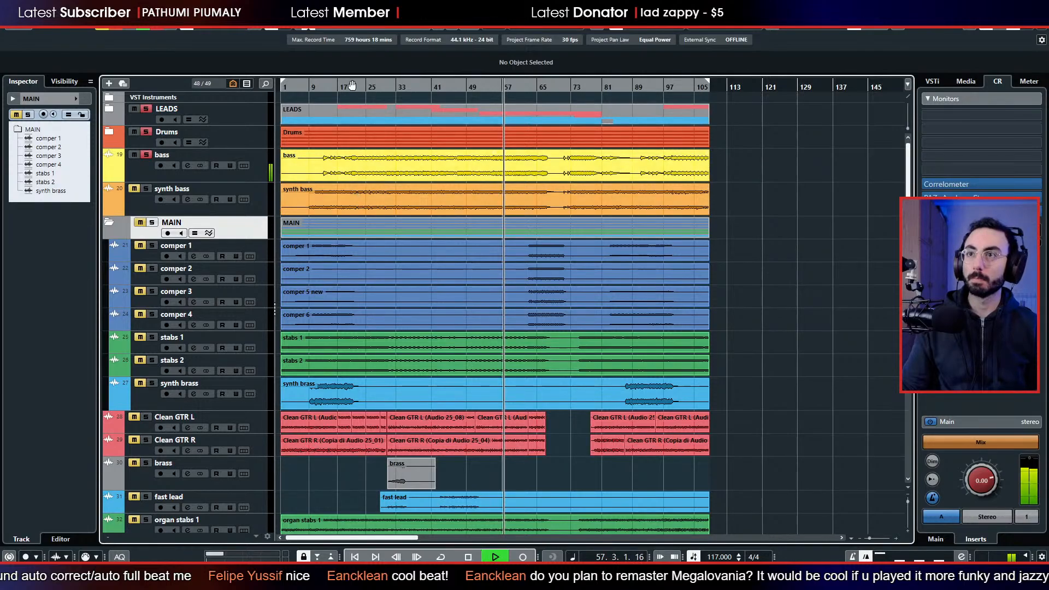
{"action": "left_click", "coordinate": [321, 87]}
{"action": "left_click", "coordinate": [153, 383]}
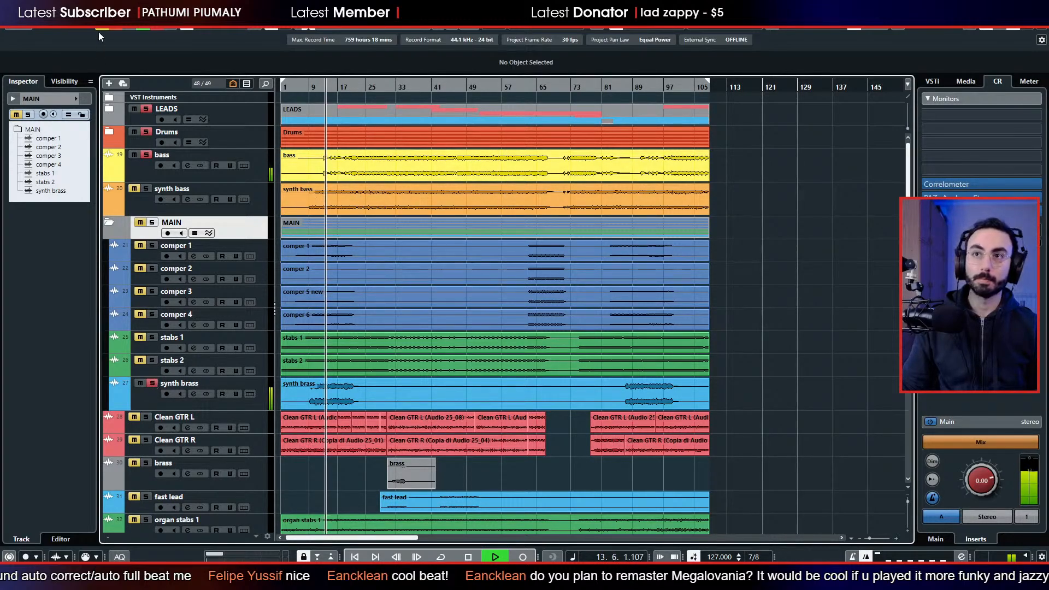
{"action": "left_click", "coordinate": [115, 25]}
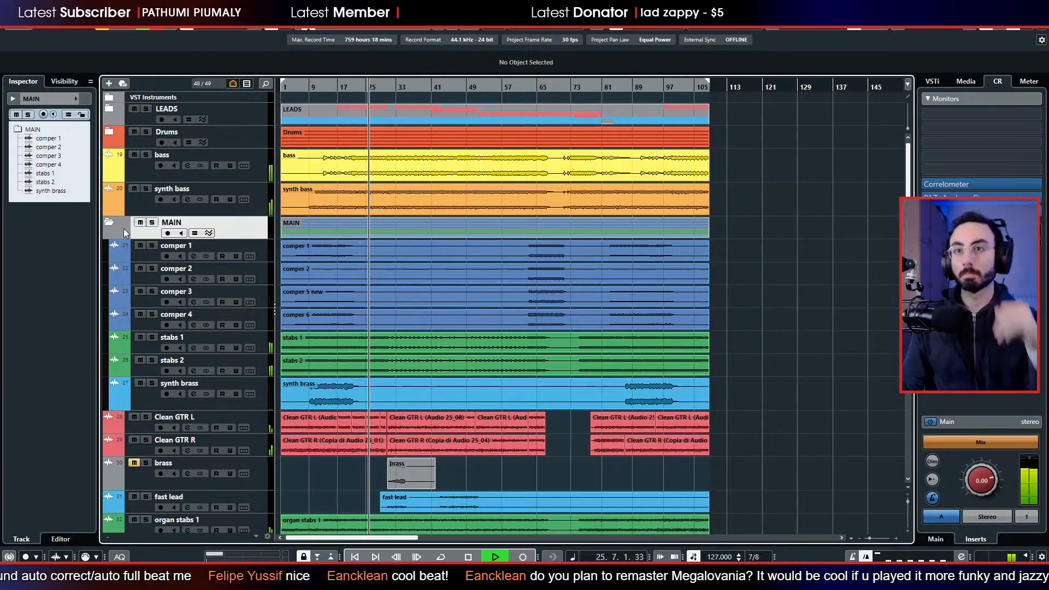
{"action": "key", "text": "space"}
Move the Drums folder, bass and synth bass into the MAIN folder, in that order above comper 1.
{"action": "left_click_drag", "start_coordinate": [139, 143], "coordinate": [149, 225]}
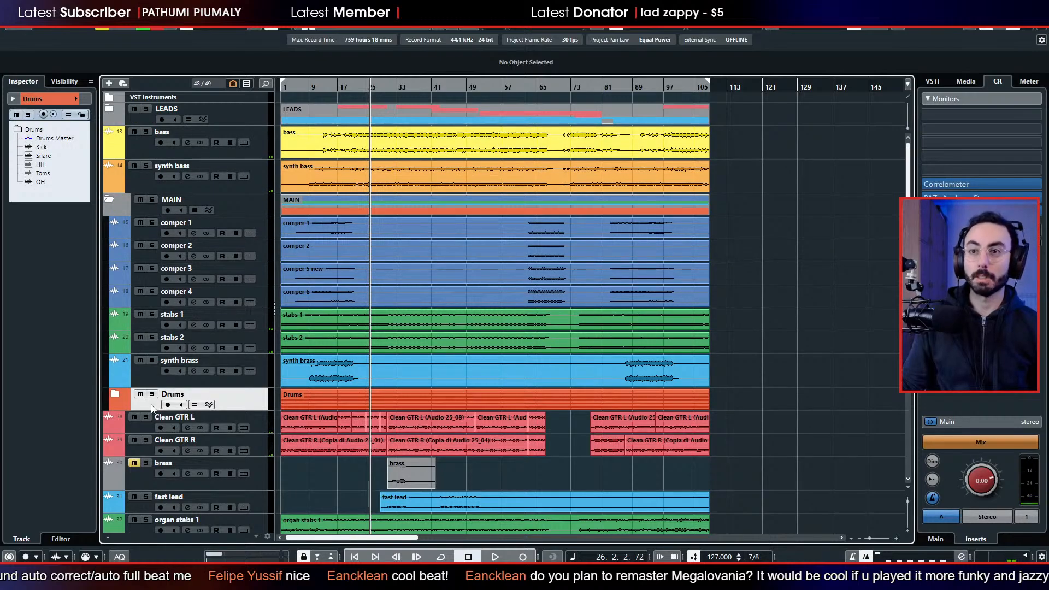
{"action": "left_click_drag", "start_coordinate": [154, 404], "coordinate": [149, 224]}
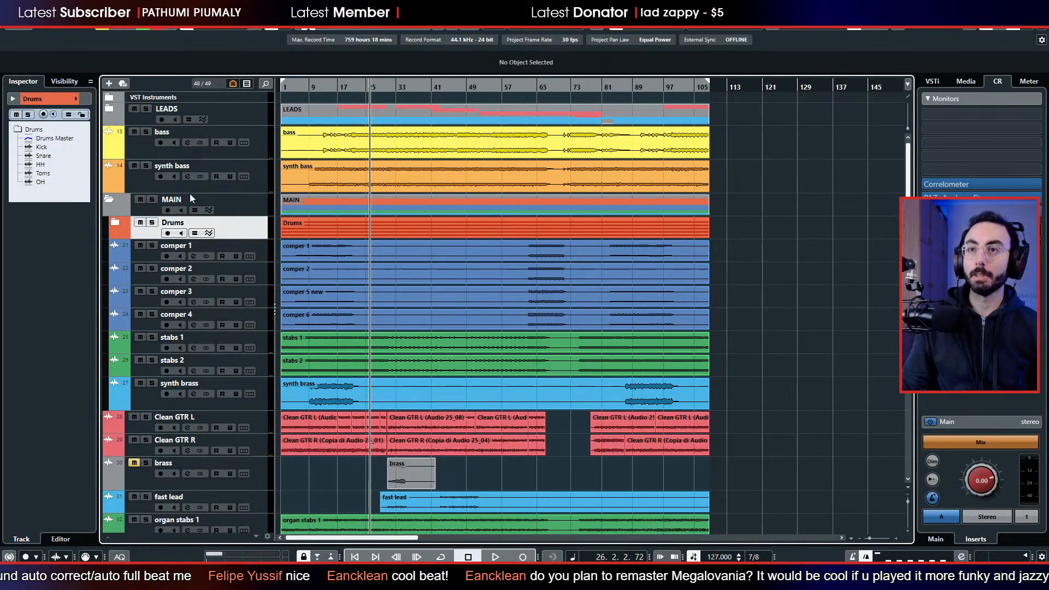
{"action": "left_click_drag", "start_coordinate": [136, 142], "coordinate": [142, 235]}
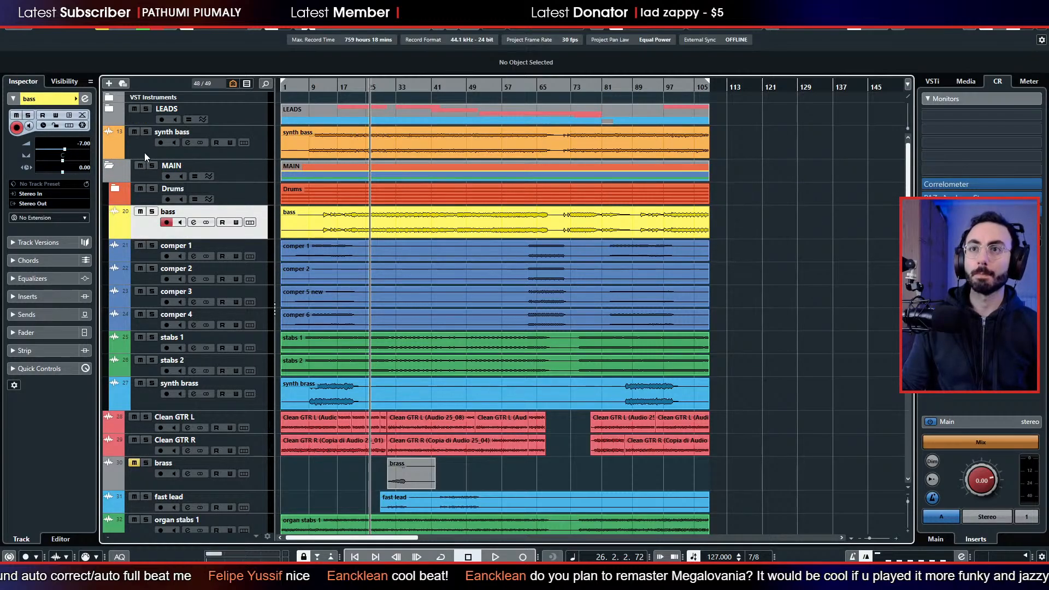
{"action": "left_click_drag", "start_coordinate": [145, 156], "coordinate": [139, 222]}
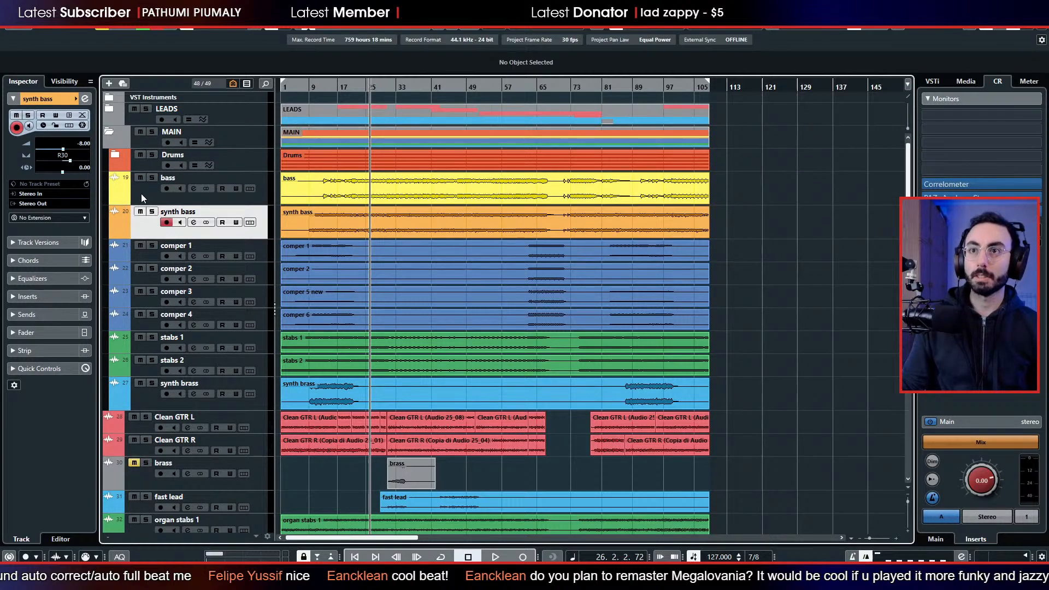
{"action": "left_click", "coordinate": [119, 154]}
{"action": "left_click", "coordinate": [119, 152]}
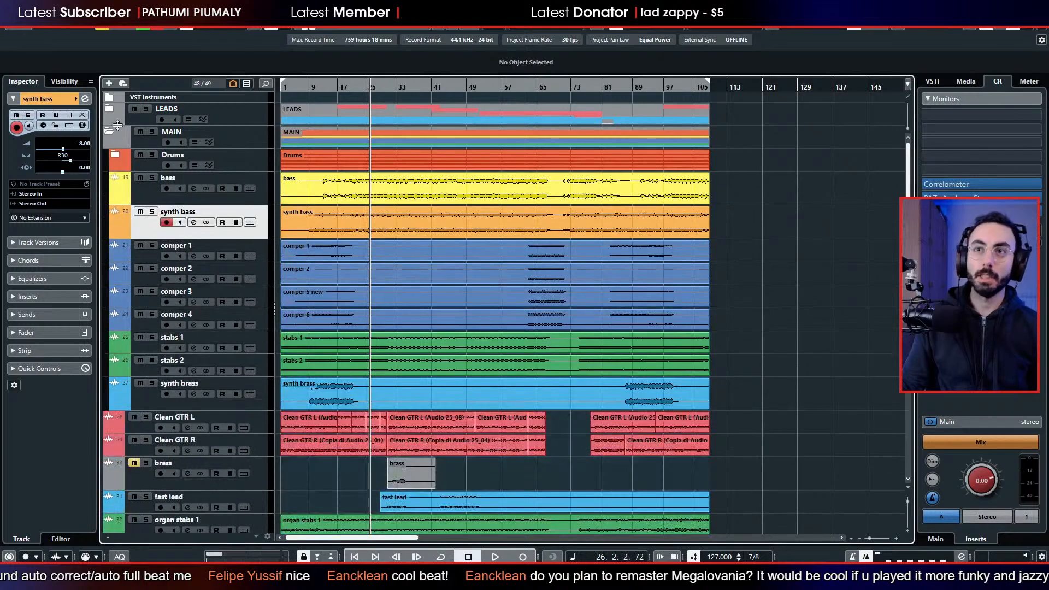
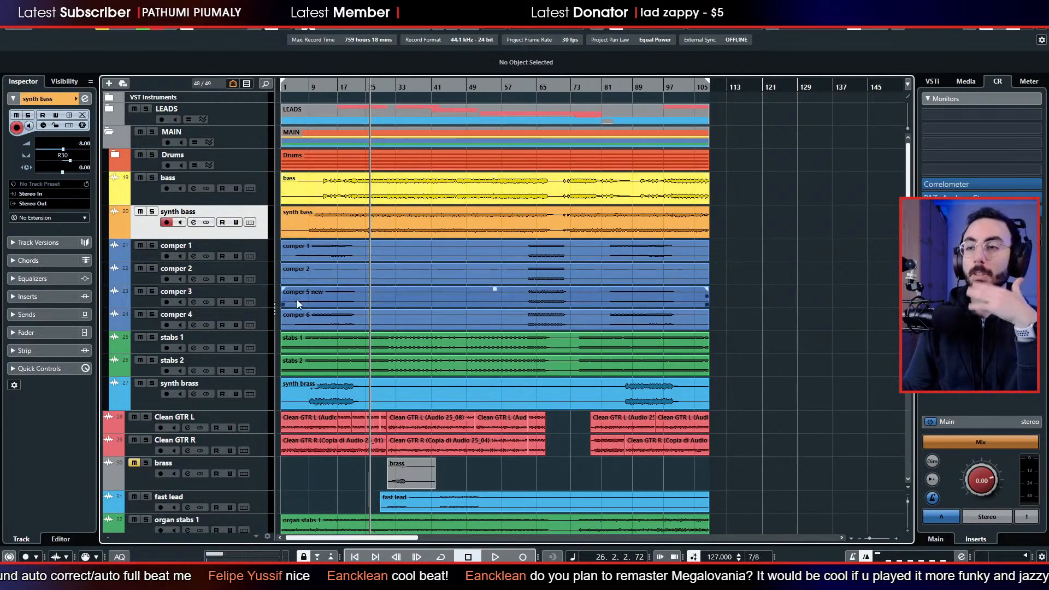
Move the muted brass track below arp 1, directly above Copia di synth brass.
{"action": "scroll", "coordinate": [297, 299], "scroll_direction": "down", "scroll_amount": 3}
{"action": "scroll", "coordinate": [284, 295], "scroll_direction": "down", "scroll_amount": 3}
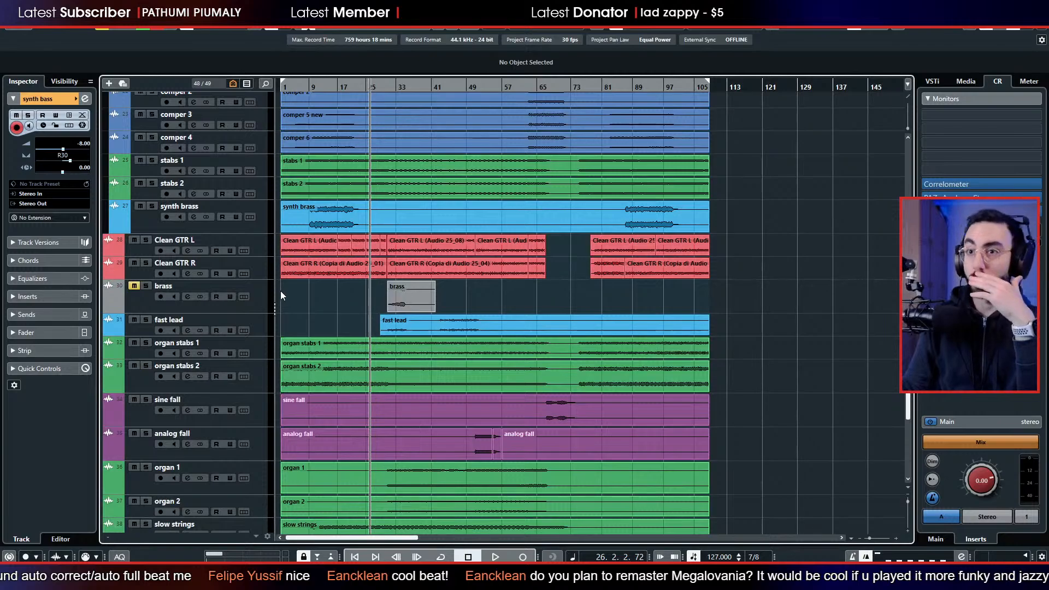
{"action": "scroll", "coordinate": [272, 296], "scroll_direction": "down", "scroll_amount": 3}
{"action": "scroll", "coordinate": [250, 283], "scroll_direction": "up", "scroll_amount": 3}
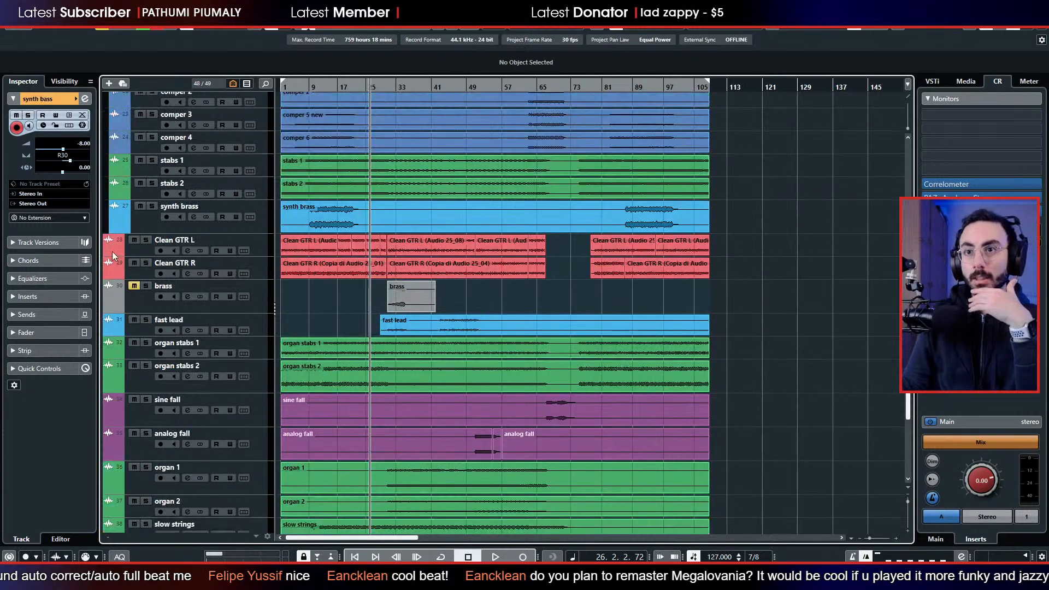
{"action": "left_click", "coordinate": [418, 297]}
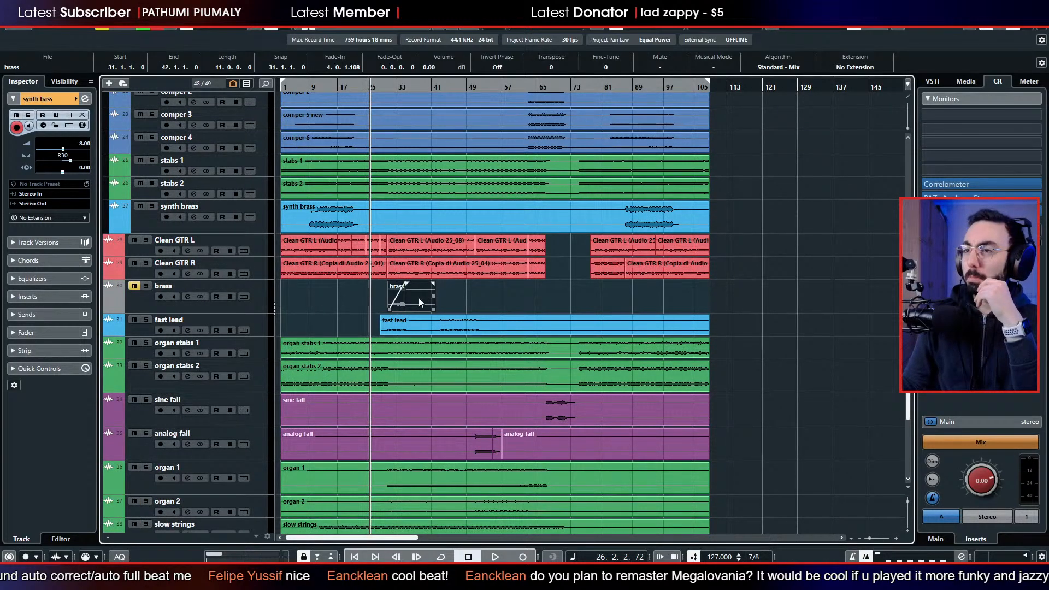
{"action": "left_click", "coordinate": [139, 304]}
{"action": "scroll", "coordinate": [158, 256], "scroll_direction": "down", "scroll_amount": 3}
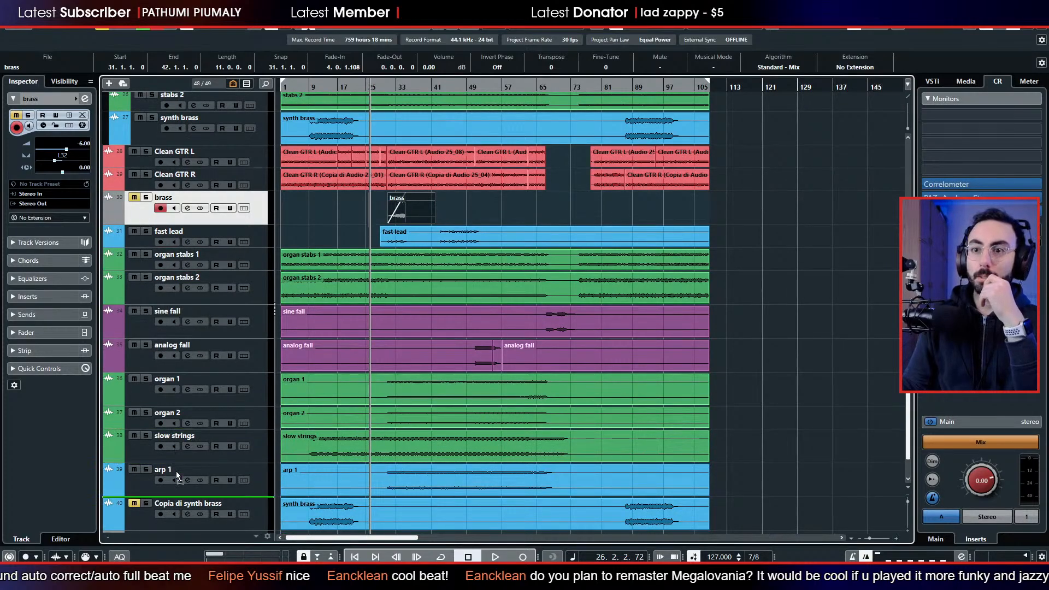
{"action": "left_click_drag", "start_coordinate": [176, 471], "coordinate": [176, 484]}
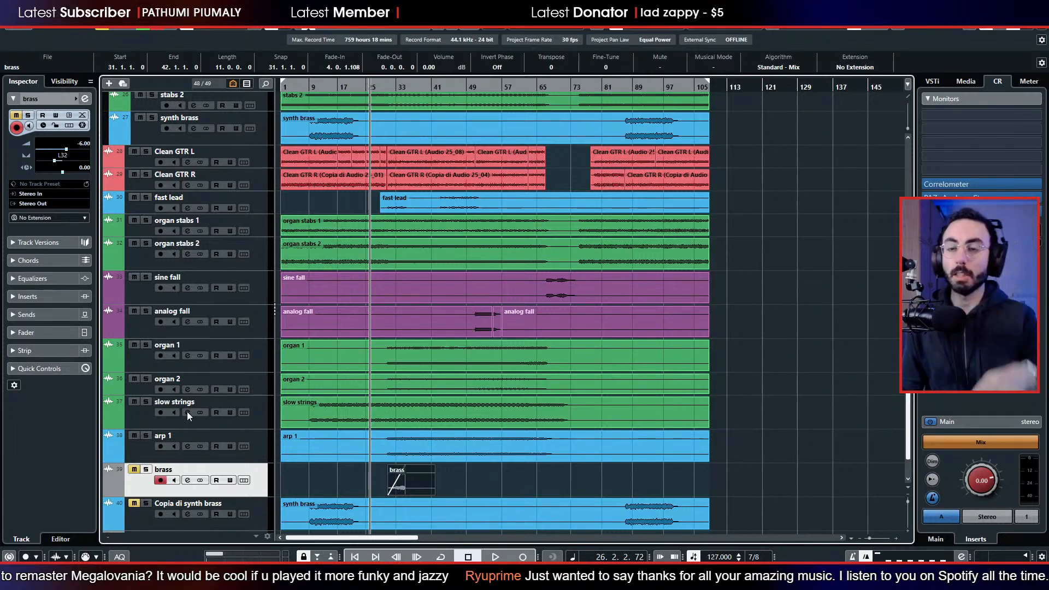
Mute the clips on the brass and Copia di synth brass tracks and hide both tracks.
{"action": "left_click", "coordinate": [143, 514], "text": "ctrl"}
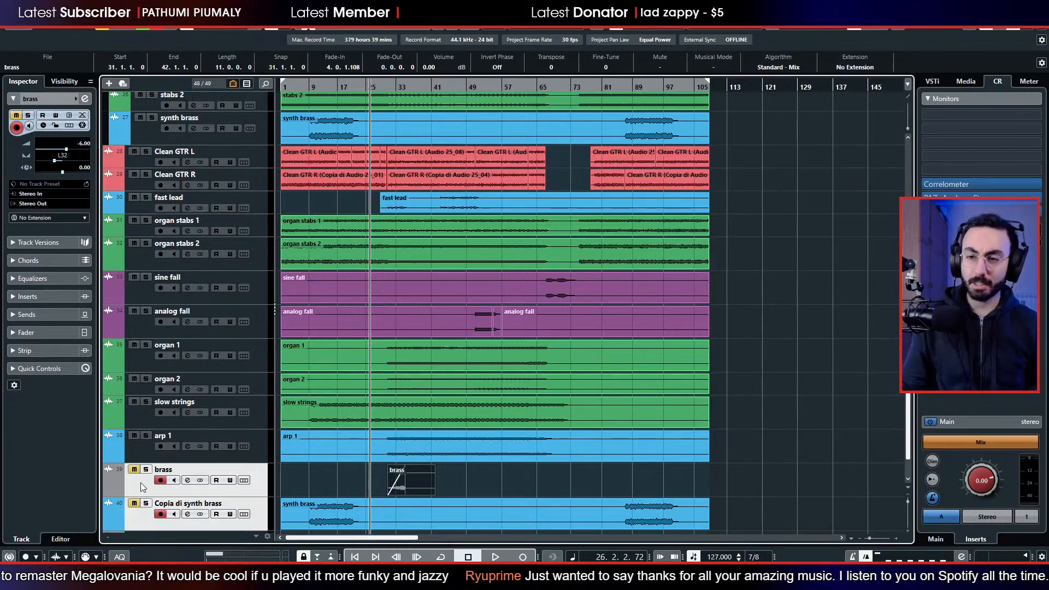
{"action": "left_click_drag", "start_coordinate": [364, 469], "coordinate": [684, 524]}
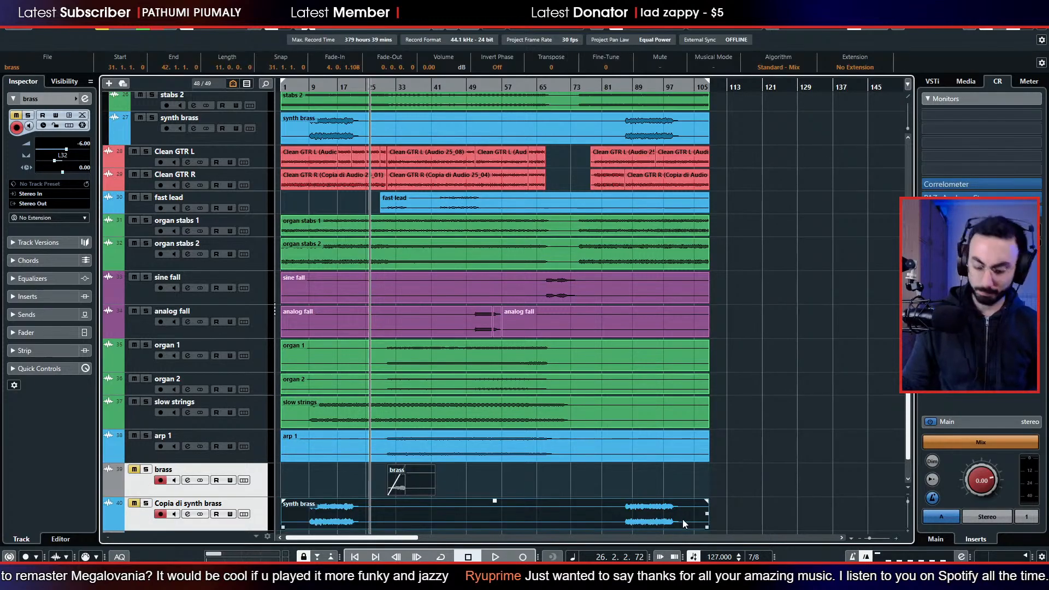
{"action": "key", "text": "shift+m"}
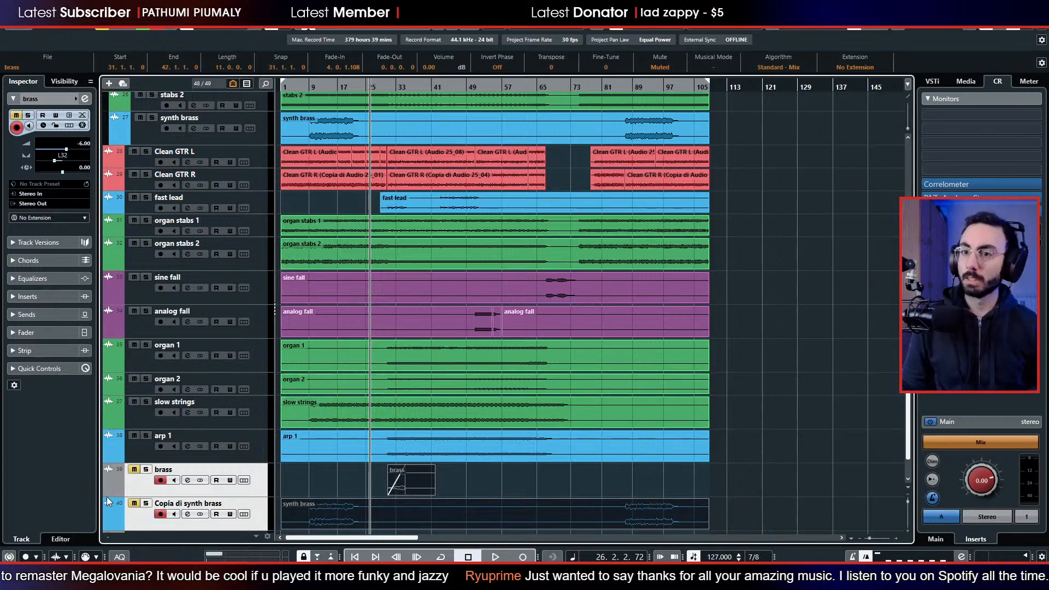
{"action": "right_click", "coordinate": [132, 487]}
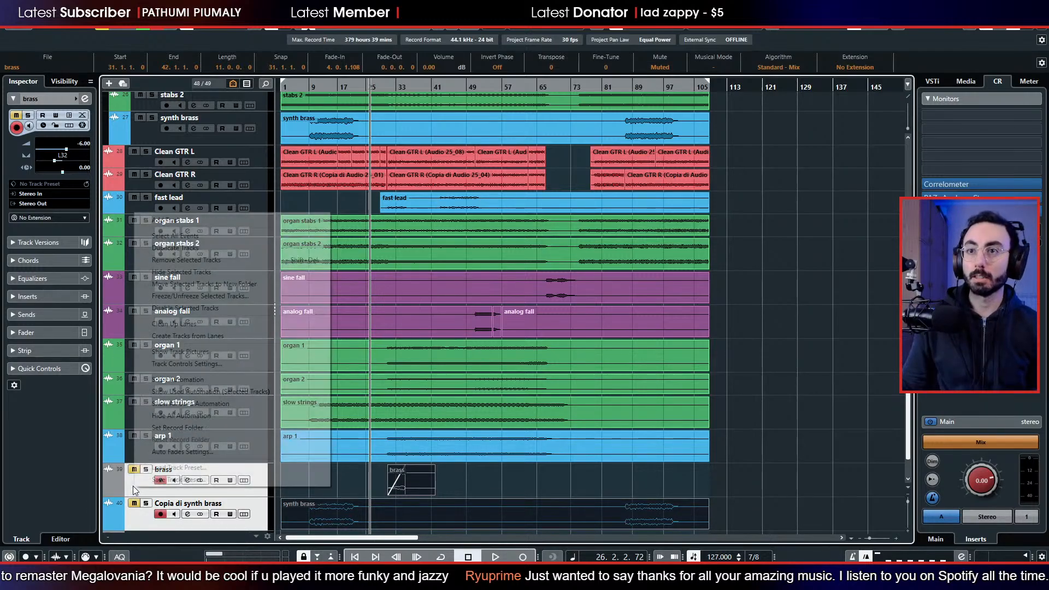
{"action": "left_click", "coordinate": [245, 273]}
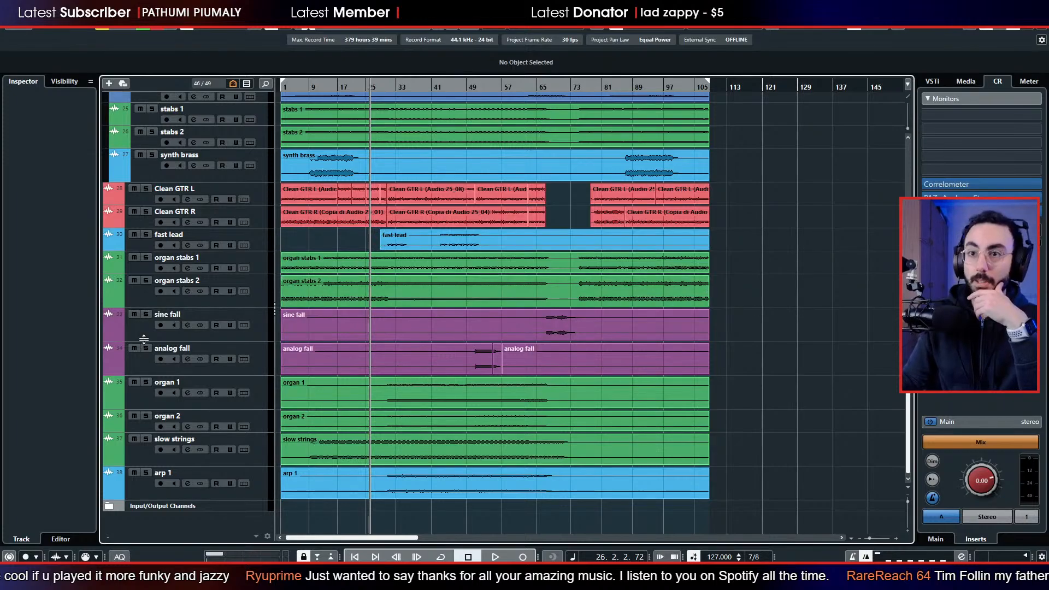
Reduce the heights of the sine fall and analog fall tracks and trim the first analog fall clip to start at about bar 49.
{"action": "left_click_drag", "start_coordinate": [143, 339], "coordinate": [144, 328]}
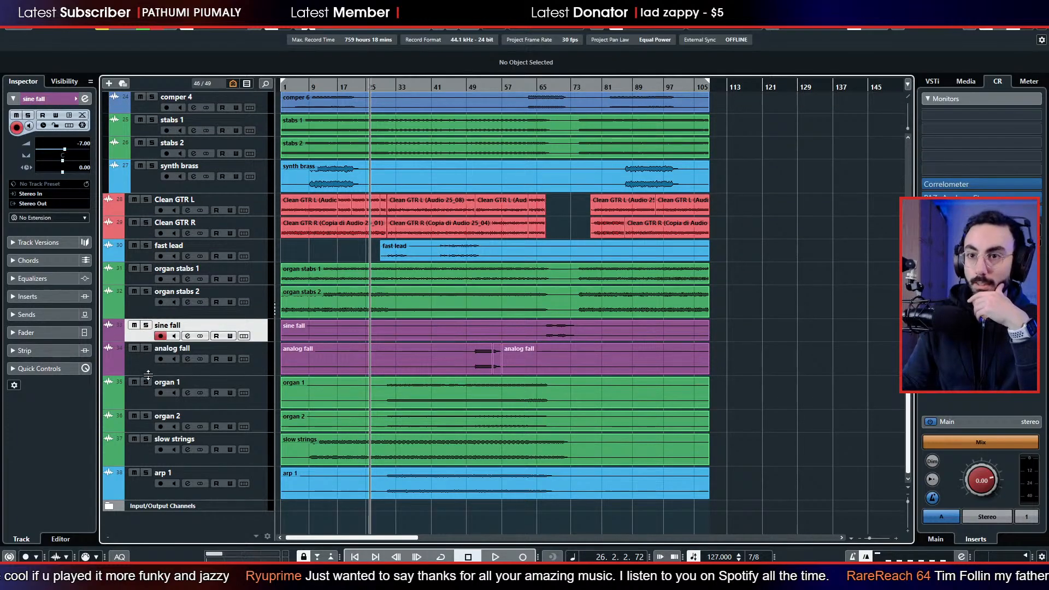
{"action": "left_click_drag", "start_coordinate": [148, 375], "coordinate": [149, 364]}
{"action": "left_click", "coordinate": [326, 360]}
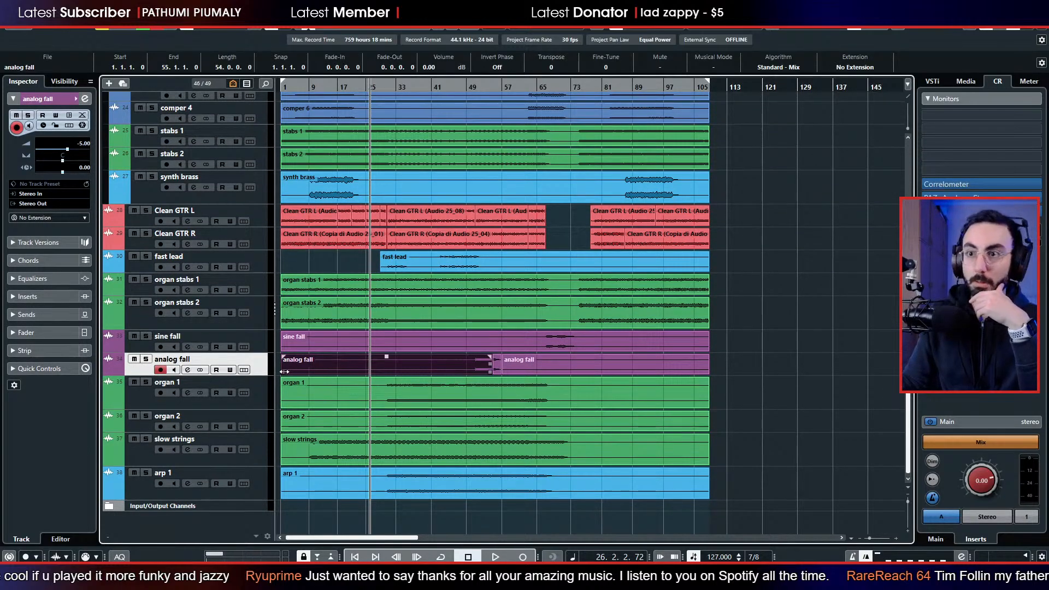
{"action": "left_click_drag", "start_coordinate": [285, 372], "coordinate": [467, 372]}
Trim the sine fall clip to about bars 65 to 77 and delete the second analog fall clip.
{"action": "left_click", "coordinate": [316, 346]}
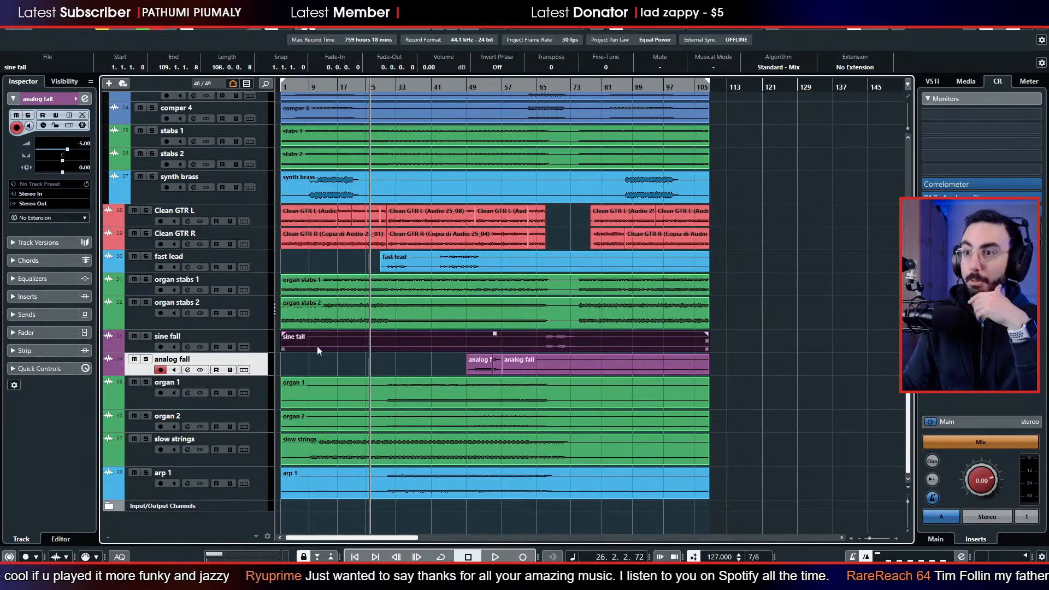
{"action": "left_click_drag", "start_coordinate": [284, 346], "coordinate": [538, 347]}
{"action": "left_click_drag", "start_coordinate": [707, 348], "coordinate": [584, 350]}
{"action": "left_click", "coordinate": [595, 363]}
{"action": "key", "text": "Delete"}
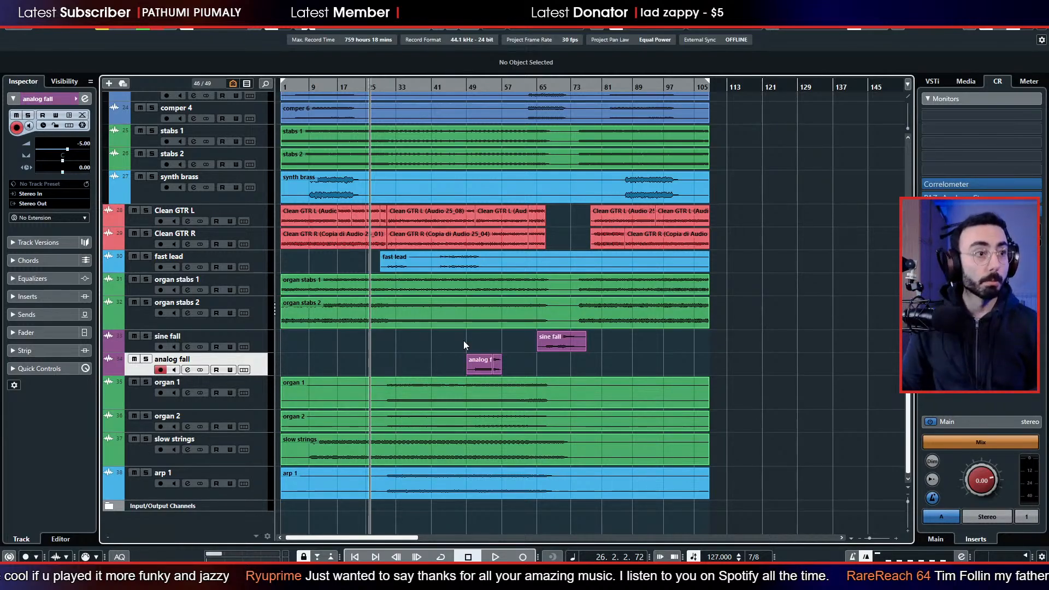
Collapse the MAIN folder, add a folder track named EXTRA and place it directly below MAIN.
{"action": "scroll", "coordinate": [449, 353], "scroll_direction": "up", "scroll_amount": 5}
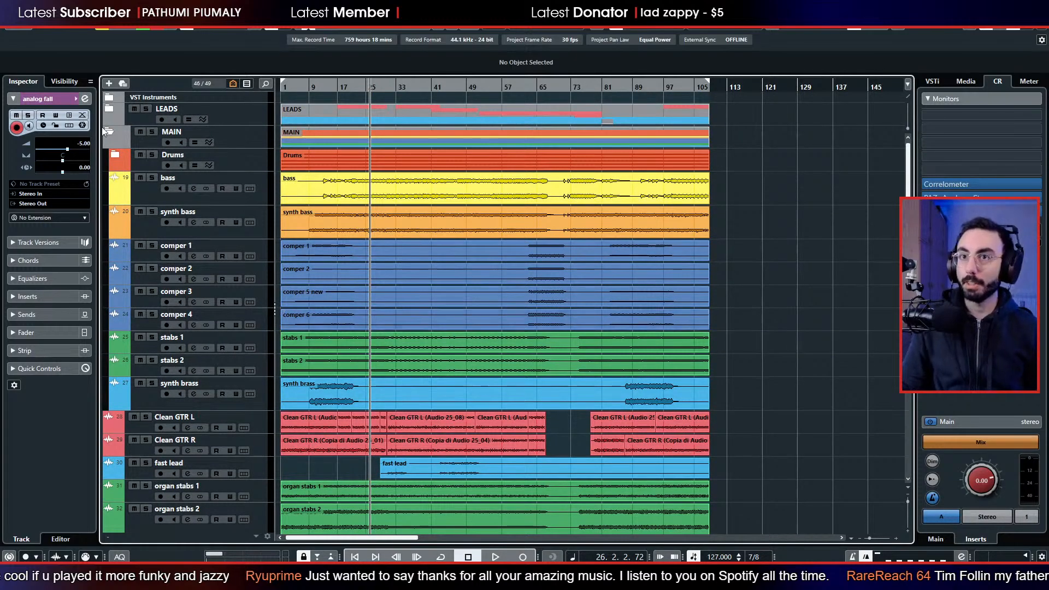
{"action": "left_click", "coordinate": [110, 131]}
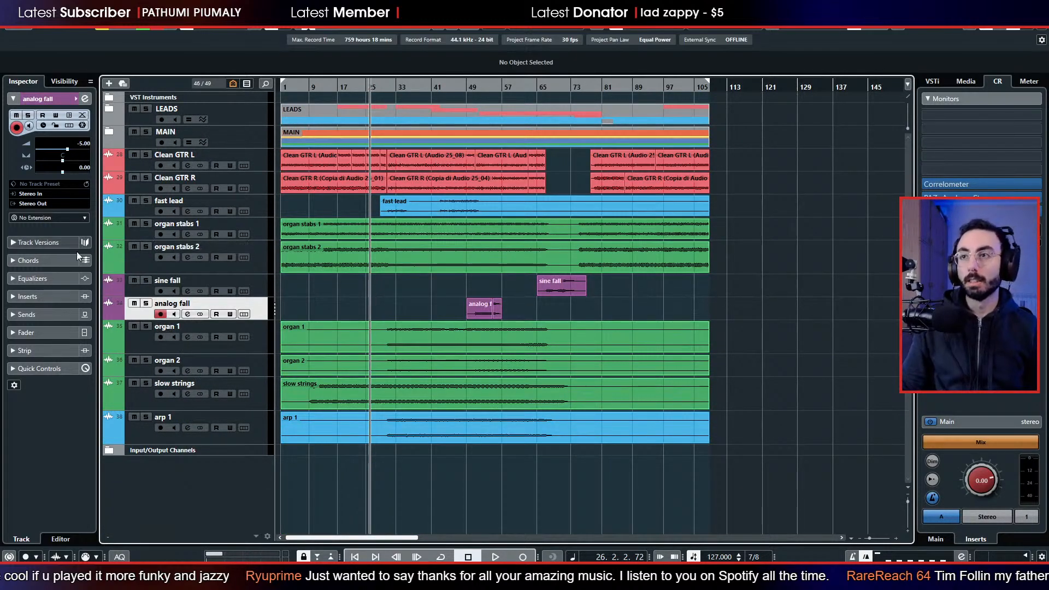
{"action": "right_click", "coordinate": [152, 480]}
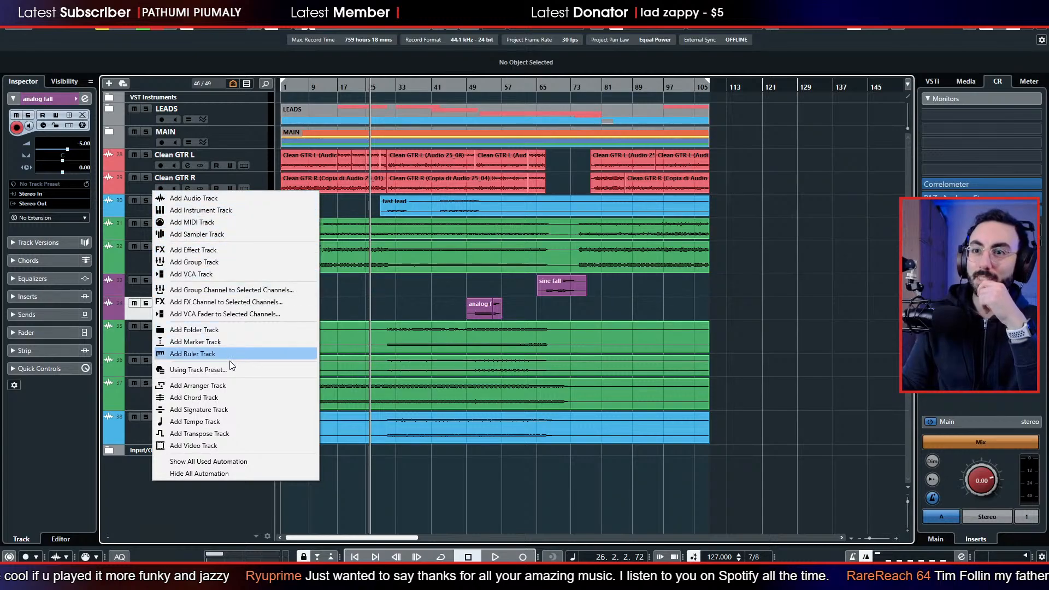
{"action": "right_click", "coordinate": [198, 508]}
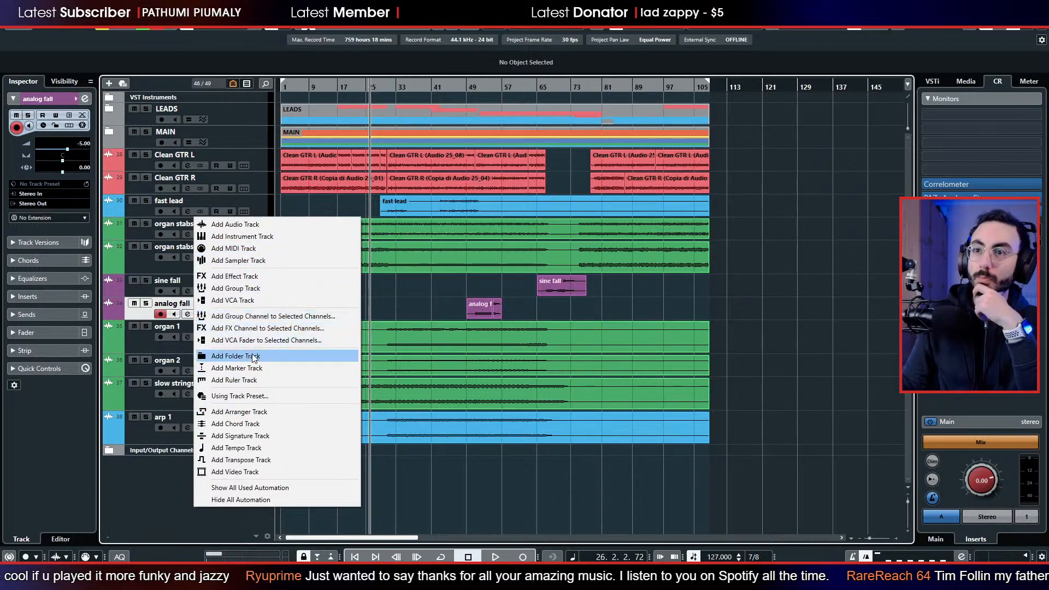
{"action": "left_click", "coordinate": [236, 355]}
{"action": "type", "text": "EXTRA"}
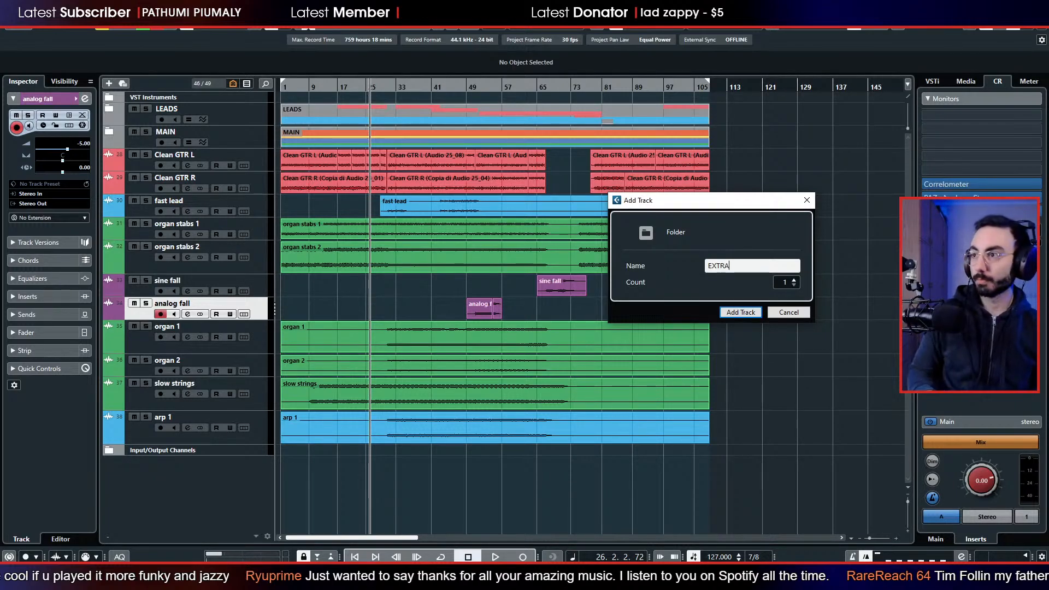
{"action": "key", "text": "Return"}
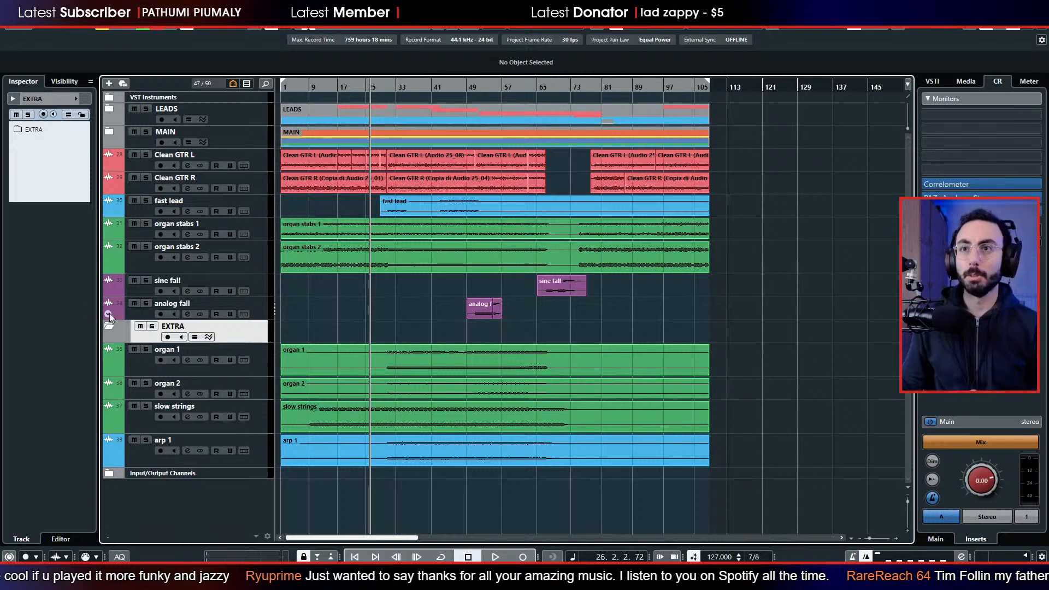
{"action": "left_click_drag", "start_coordinate": [140, 336], "coordinate": [139, 162]}
Move the Clean GTR L, Clean GTR R and fast lead tracks into the EXTRA folder.
{"action": "left_click", "coordinate": [147, 187]}
{"action": "left_click", "coordinate": [141, 210], "text": "shift"}
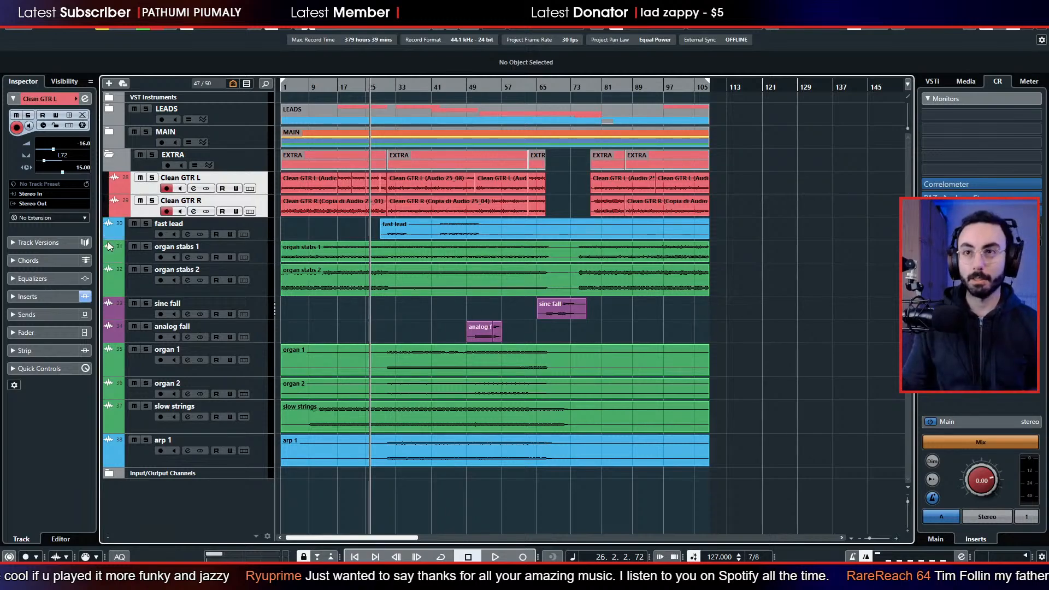
{"action": "left_click_drag", "start_coordinate": [126, 238], "coordinate": [139, 169]}
Move the sine fall and analog fall tracks into the MAIN folder.
{"action": "left_click", "coordinate": [139, 259]}
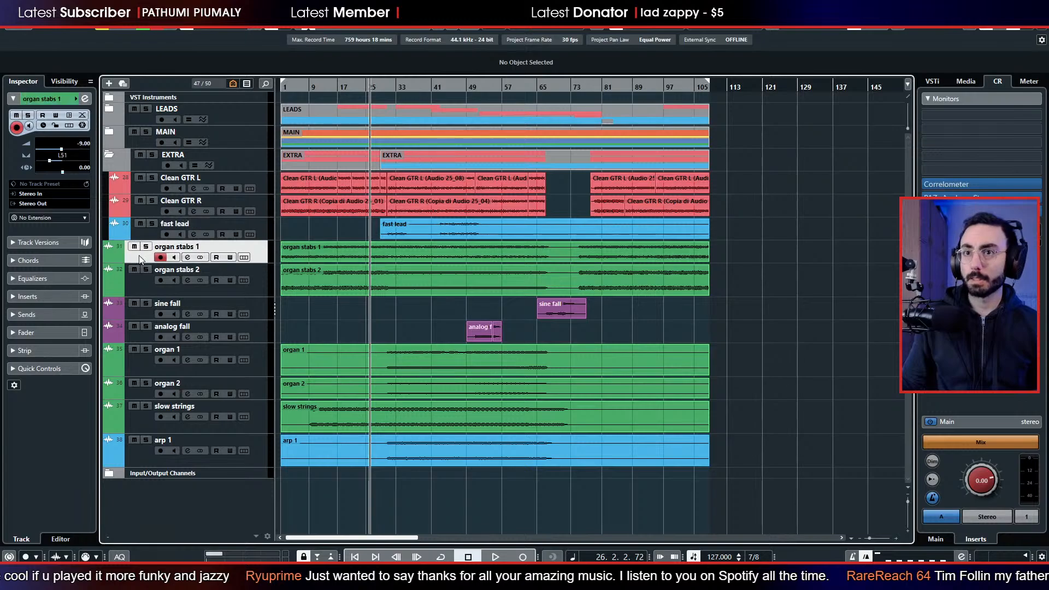
{"action": "left_click", "coordinate": [144, 281], "text": "shift"}
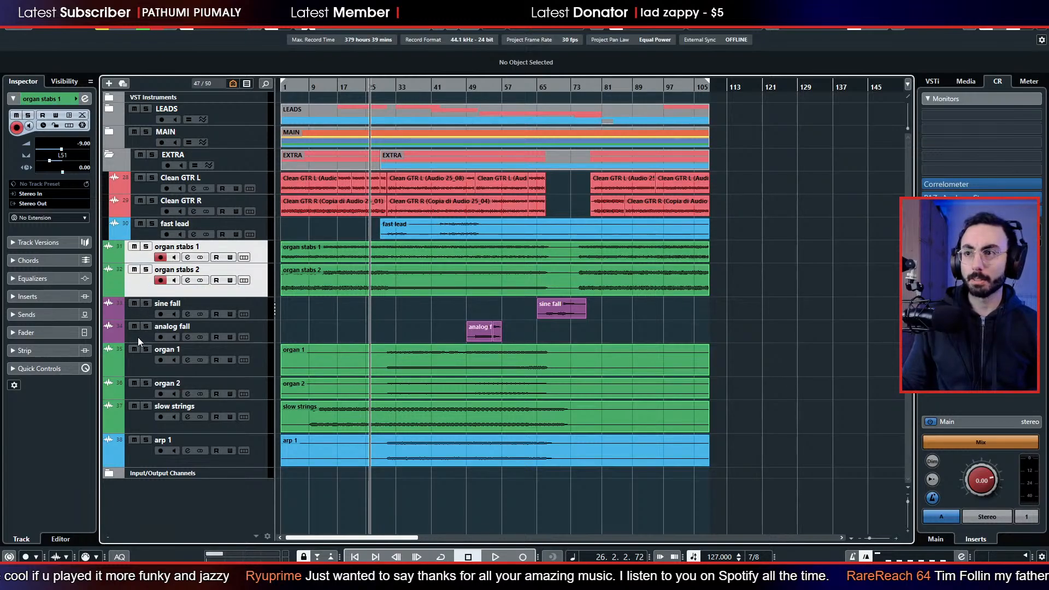
{"action": "left_click", "coordinate": [138, 311]}
{"action": "left_click", "coordinate": [136, 333], "text": "shift"}
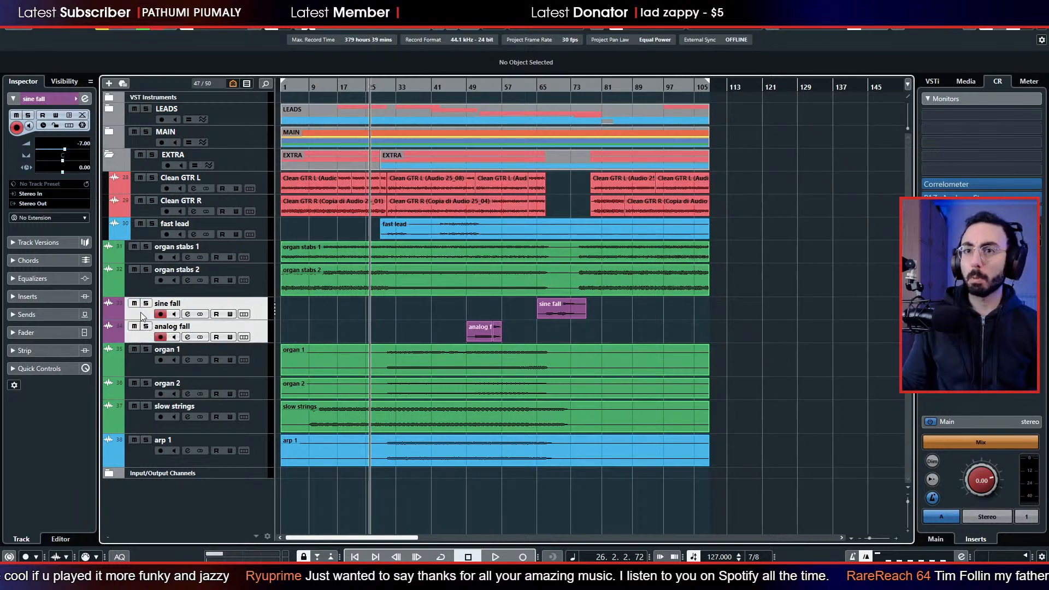
{"action": "left_click_drag", "start_coordinate": [139, 328], "coordinate": [146, 142]}
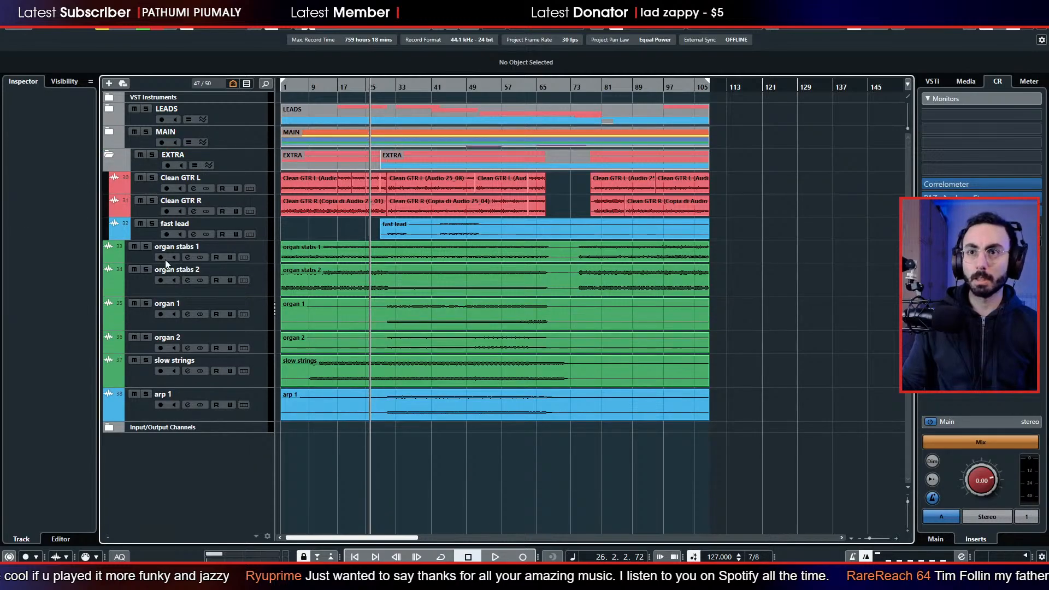
Move organ stabs 1, organ stabs 2, organ 1 and organ 2 into the EXTRA folder below fast lead.
{"action": "left_click", "coordinate": [143, 257]}
{"action": "left_click", "coordinate": [135, 287], "text": "shift"}
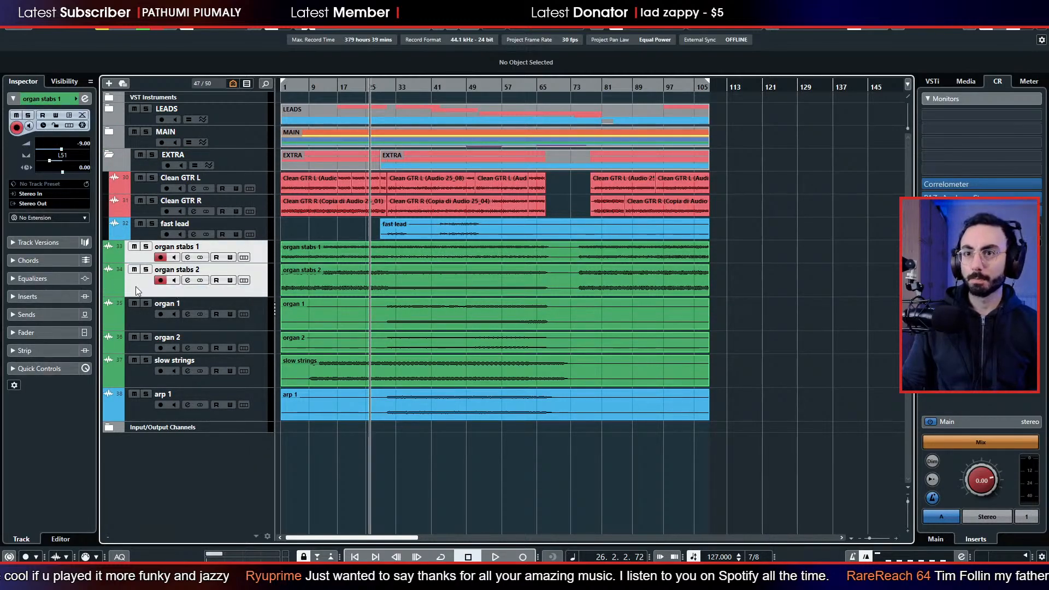
{"action": "left_click", "coordinate": [139, 340], "text": "shift"}
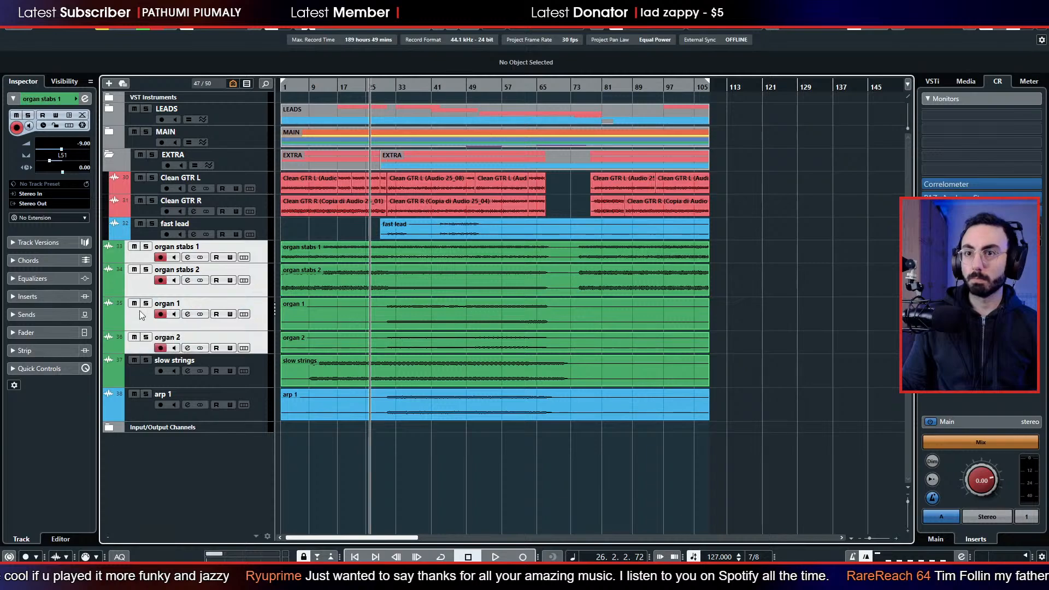
{"action": "left_click_drag", "start_coordinate": [140, 311], "coordinate": [144, 165]}
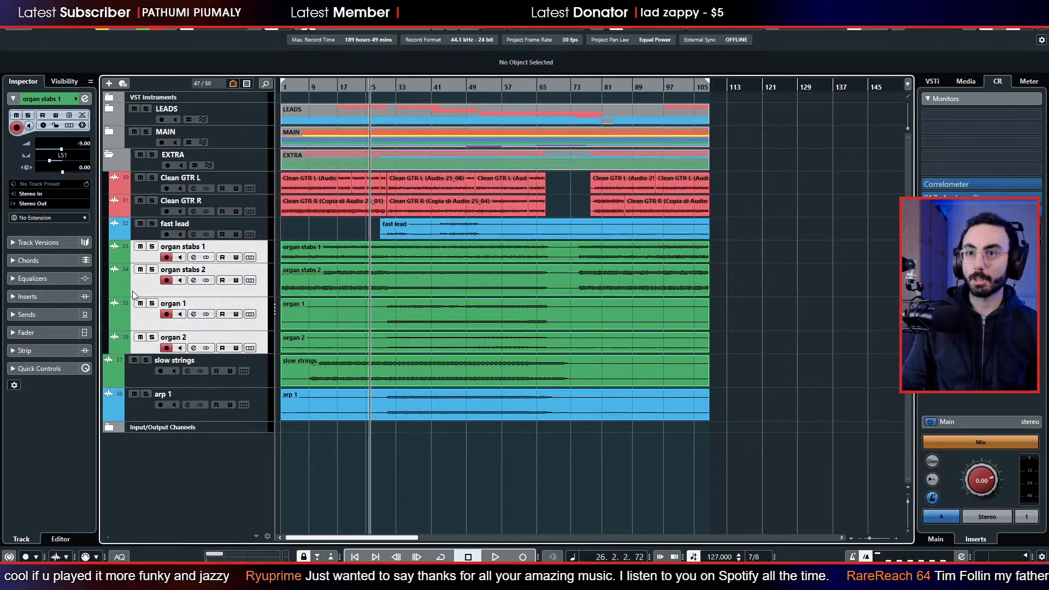
Play arp 1 soloed from about bar 40, stop playback and move the track into the EXTRA folder below organ 2.
{"action": "left_click", "coordinate": [134, 394]}
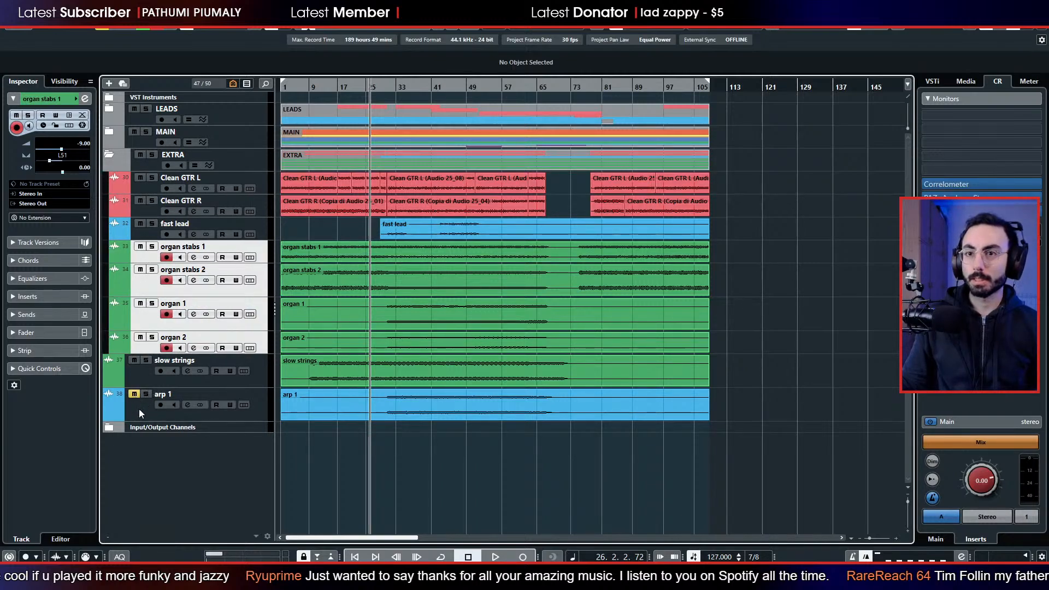
{"action": "left_click", "coordinate": [140, 410]}
{"action": "left_click", "coordinate": [146, 394]}
{"action": "key", "text": "space"}
{"action": "left_click", "coordinate": [426, 86]}
{"action": "key", "text": "space"}
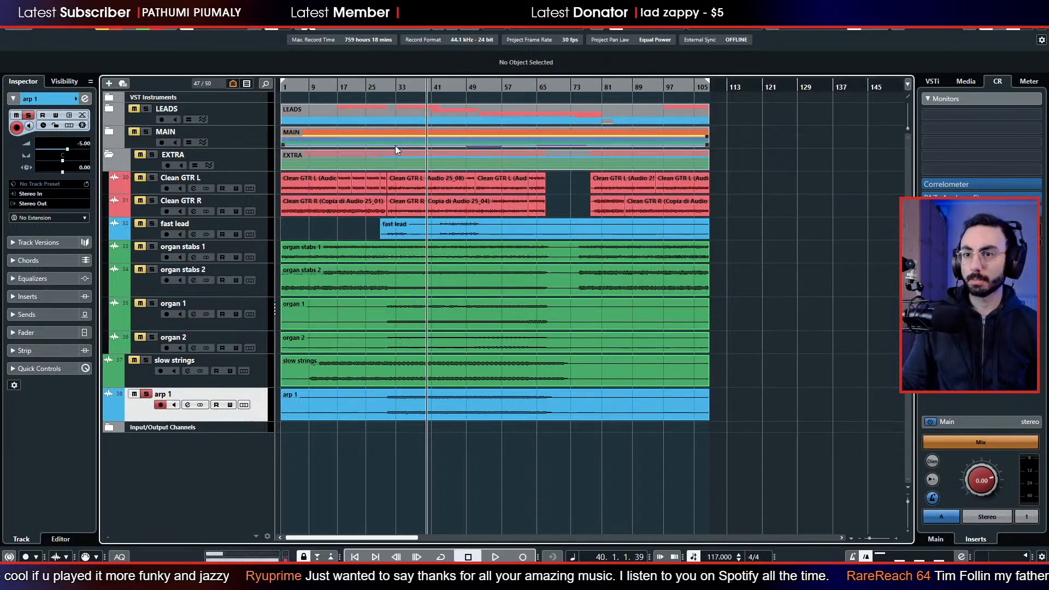
{"action": "key", "text": "space"}
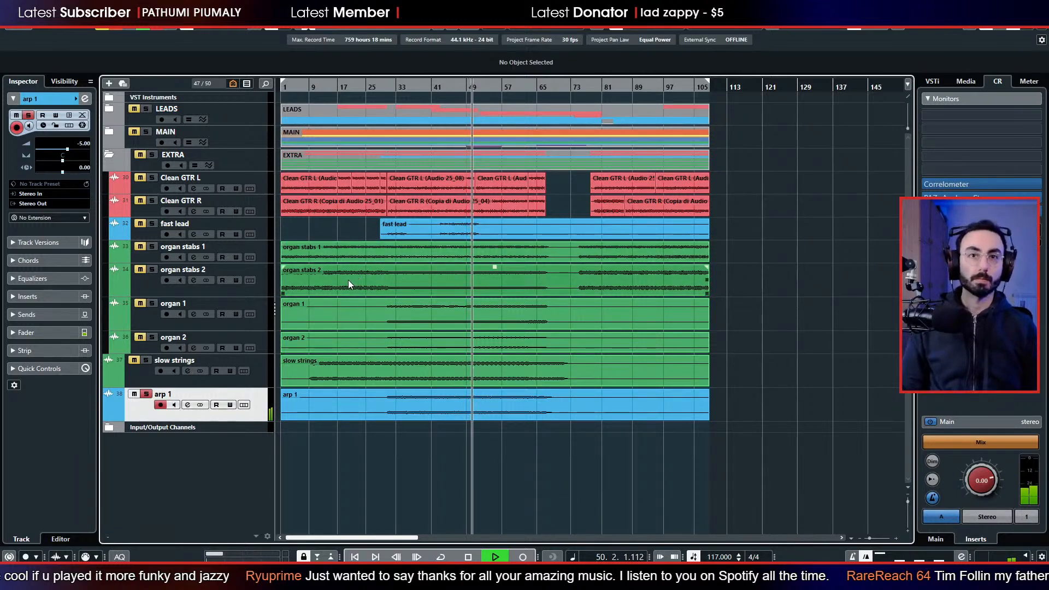
{"action": "key", "text": "space"}
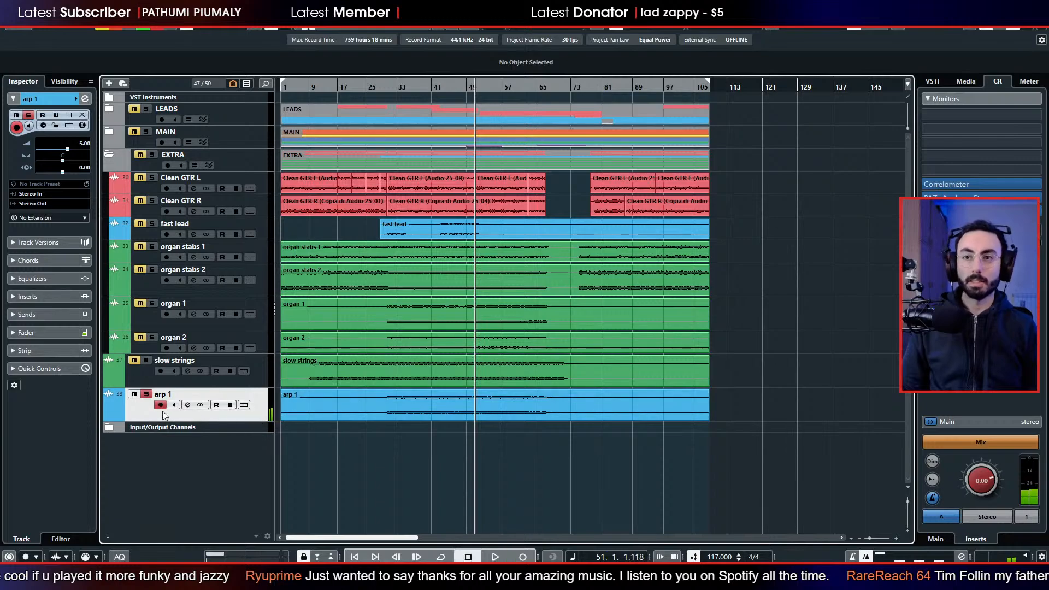
{"action": "left_click_drag", "start_coordinate": [159, 412], "coordinate": [158, 160]}
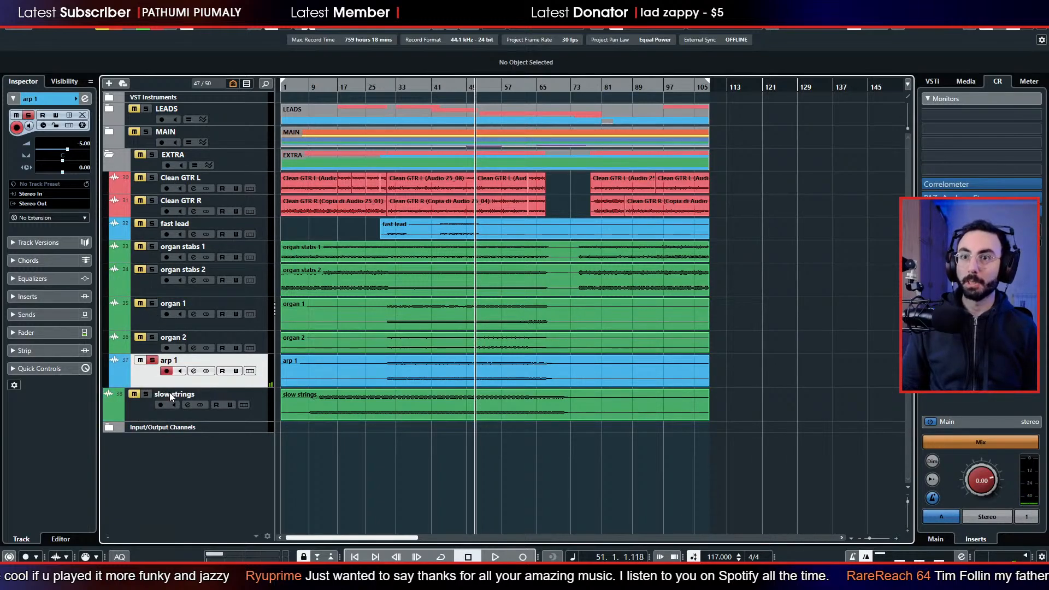
Collapse the EXTRA folder, play slow strings soloed from about bar 51, stop playback and move the track into the MAIN folder below analog fall.
{"action": "left_click", "coordinate": [109, 155]}
{"action": "key", "text": "space"}
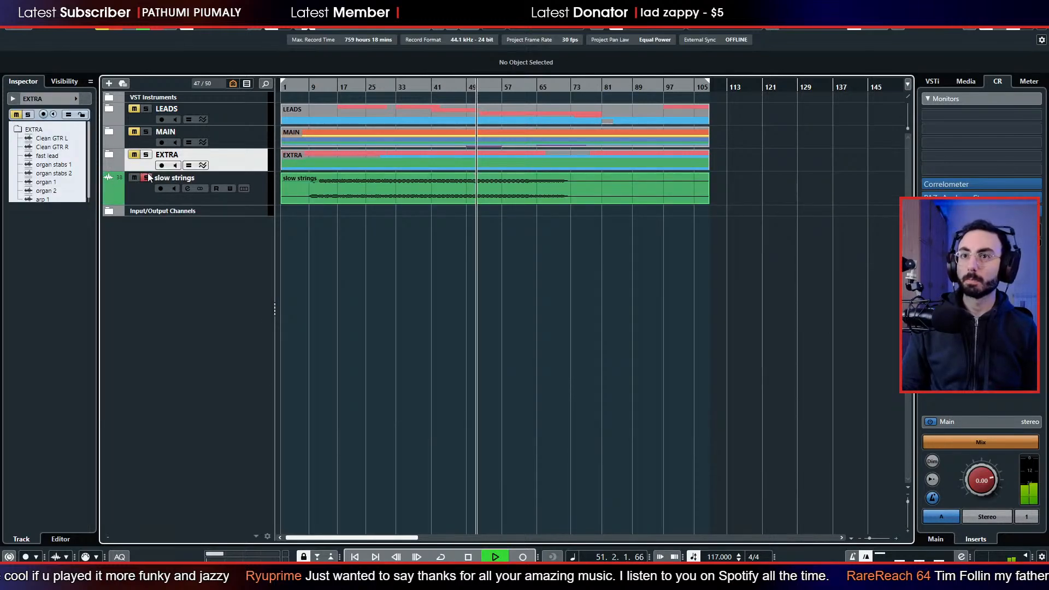
{"action": "left_click", "coordinate": [146, 178]}
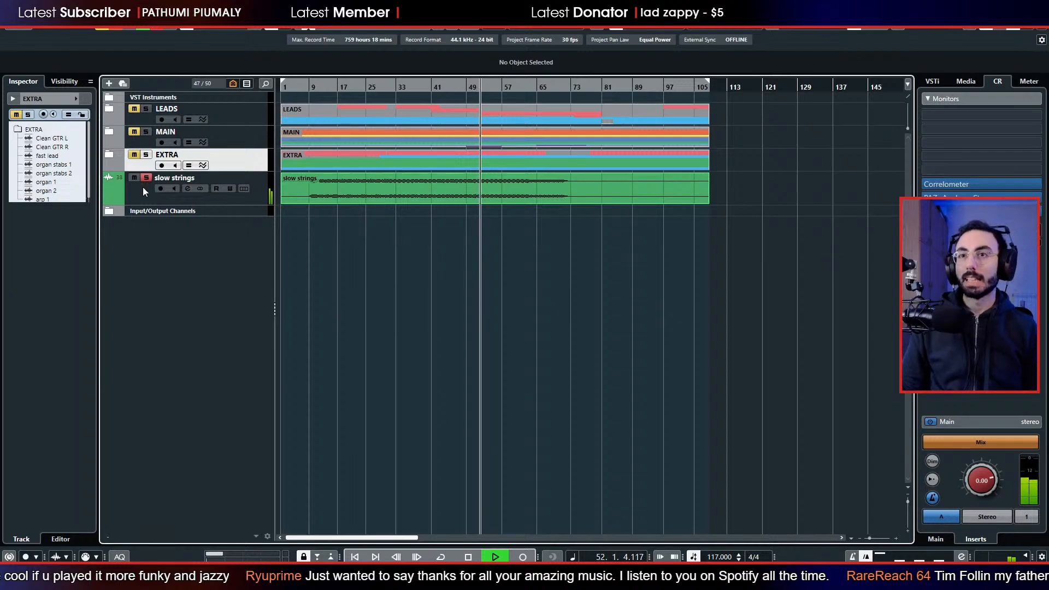
{"action": "key", "text": "space"}
{"action": "left_click", "coordinate": [142, 186]}
{"action": "left_click_drag", "start_coordinate": [142, 185], "coordinate": [153, 143]}
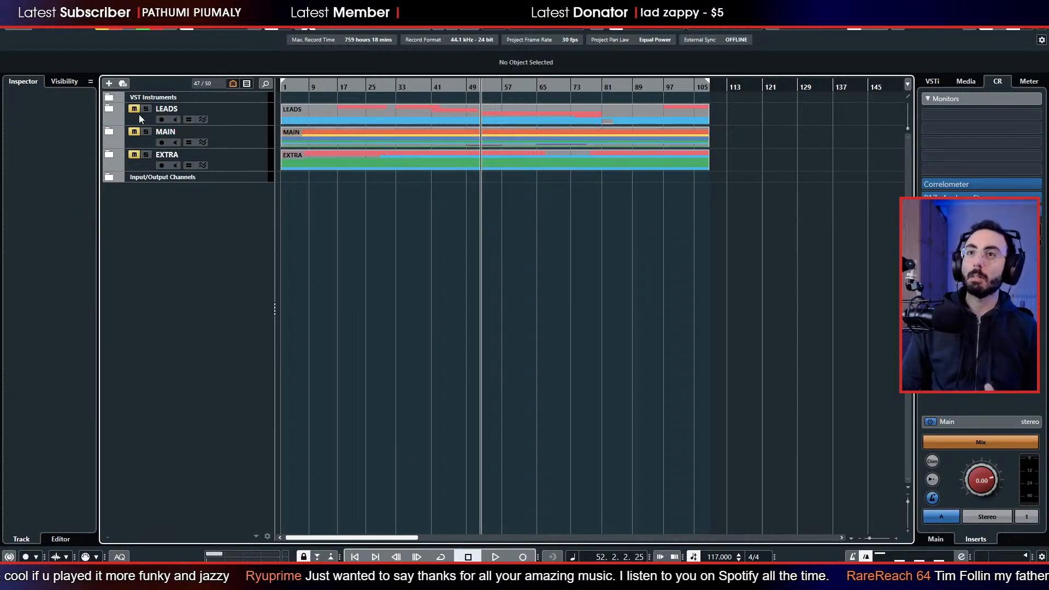
Expand the LEADS and MAIN folders and clear all active solos.
{"action": "left_click", "coordinate": [108, 110]}
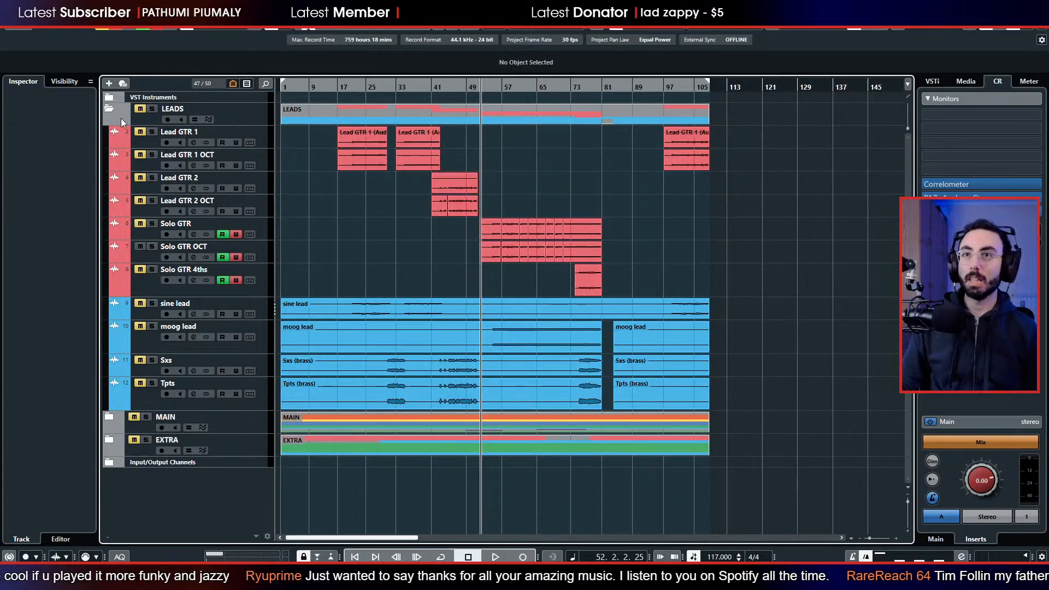
{"action": "left_click", "coordinate": [119, 30]}
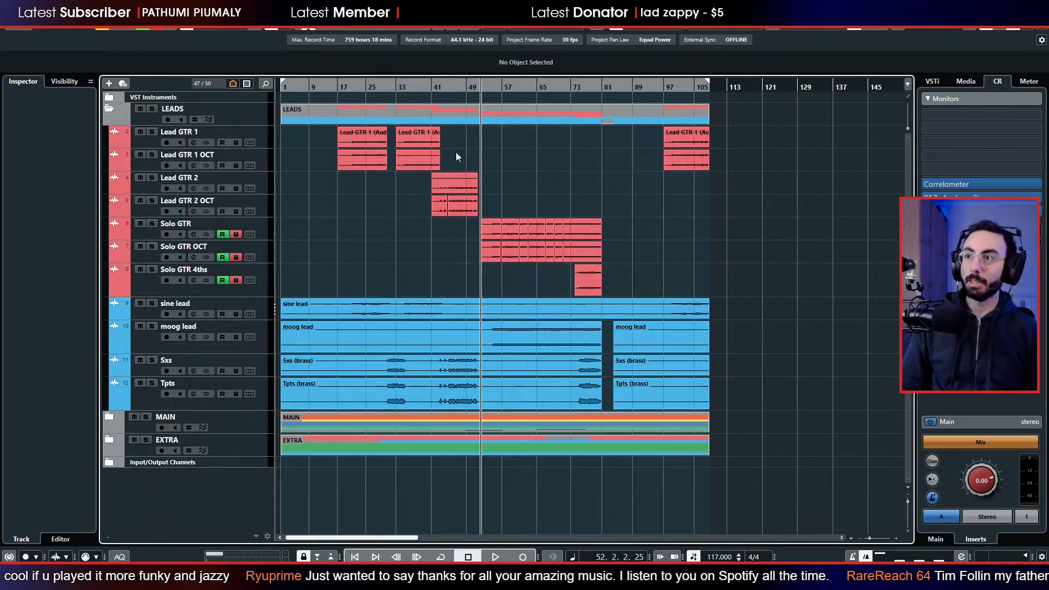
{"action": "left_click", "coordinate": [107, 418]}
{"action": "scroll", "coordinate": [398, 339], "scroll_direction": "down", "scroll_amount": 8}
{"action": "scroll", "coordinate": [347, 297], "scroll_direction": "up", "scroll_amount": 3}
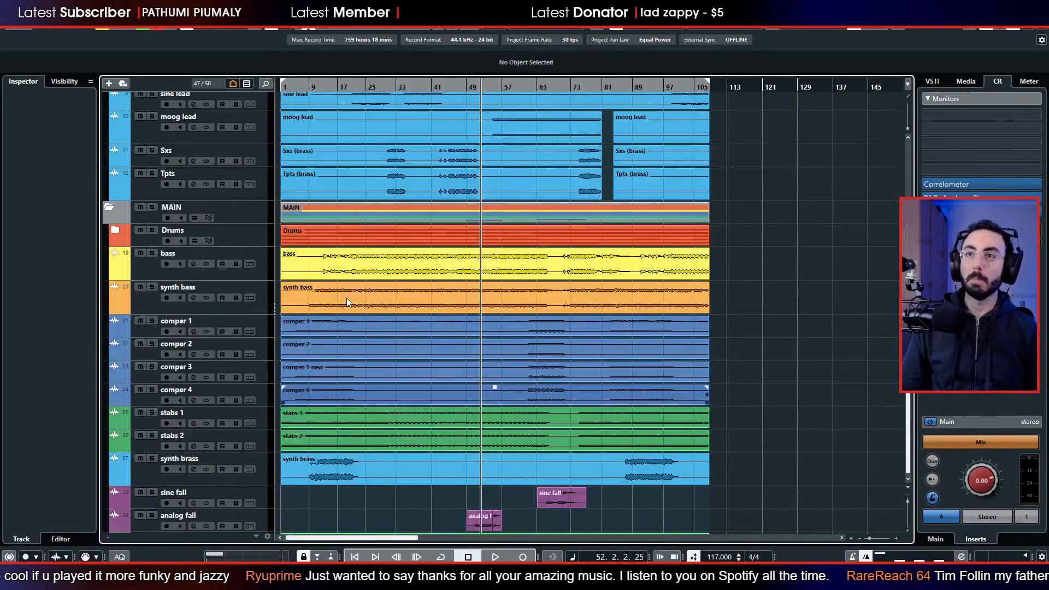
Solo the MAIN folder and play it from about bar 52 to review its tracks together.
{"action": "left_click", "coordinate": [153, 208]}
{"action": "key", "text": "space"}
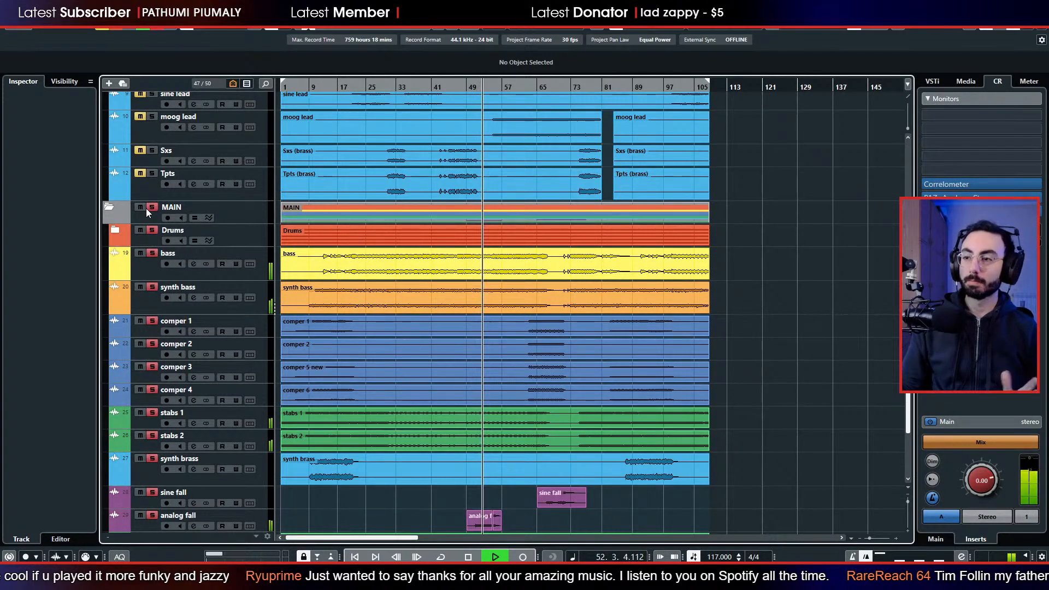
{"action": "left_click", "coordinate": [444, 264]}
{"action": "scroll", "coordinate": [425, 265], "scroll_direction": "down", "scroll_amount": 3}
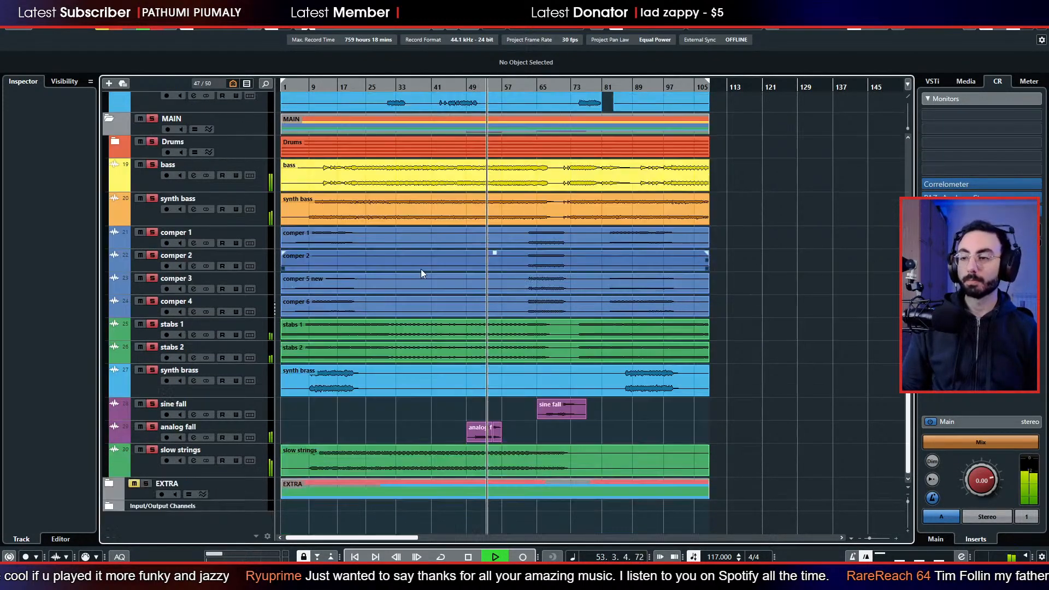
{"action": "left_click", "coordinate": [399, 290]}
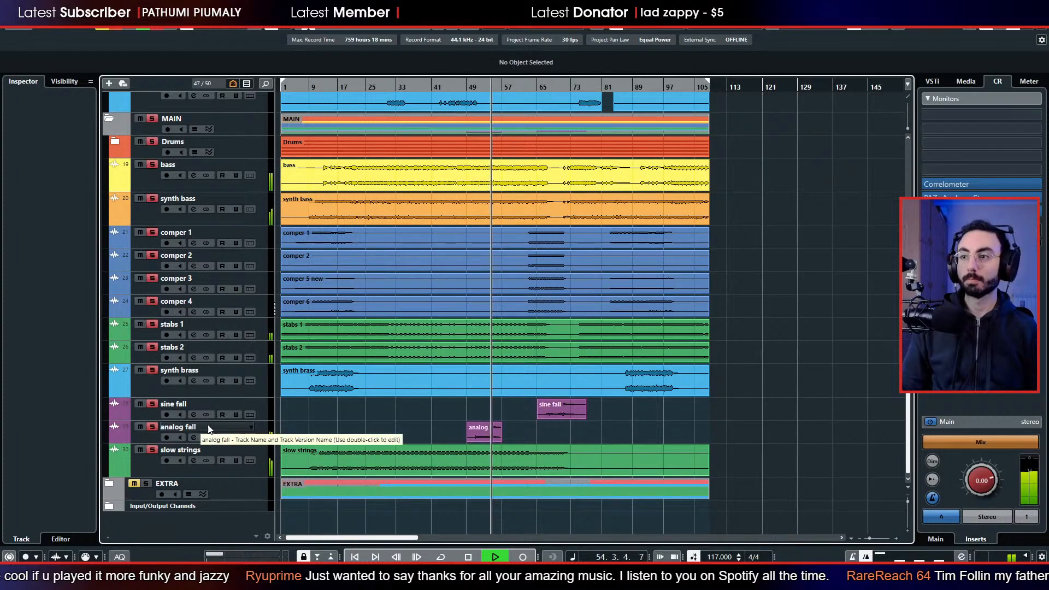
{"action": "scroll", "coordinate": [330, 418], "scroll_direction": "up", "scroll_amount": 9}
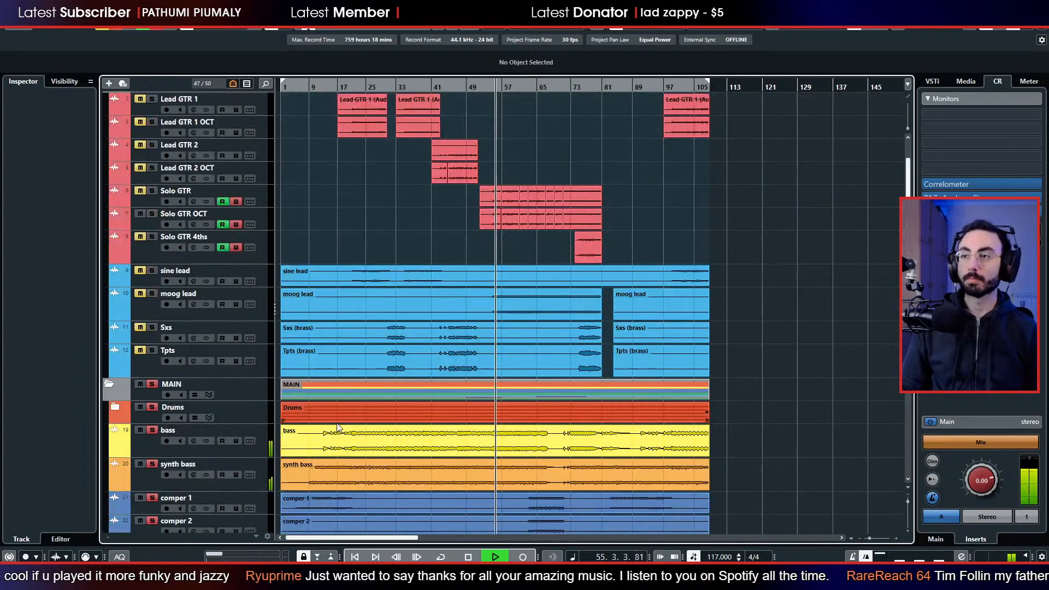
Add the LEADS folder and the EXTRA folder to the soloed playback one after the other, then stop playback.
{"action": "left_click", "coordinate": [154, 103]}
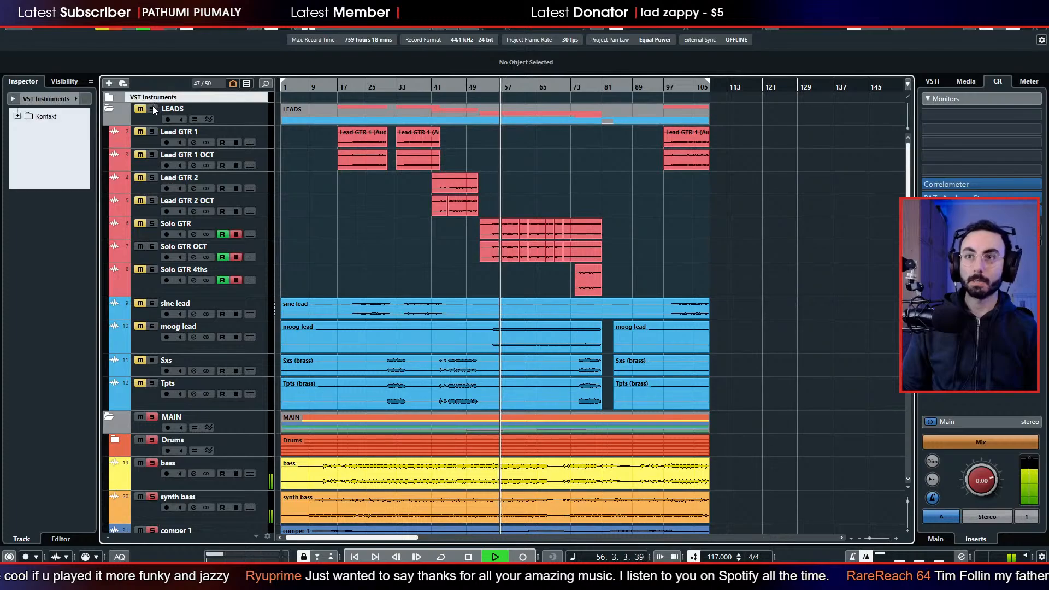
{"action": "left_click", "coordinate": [152, 109]}
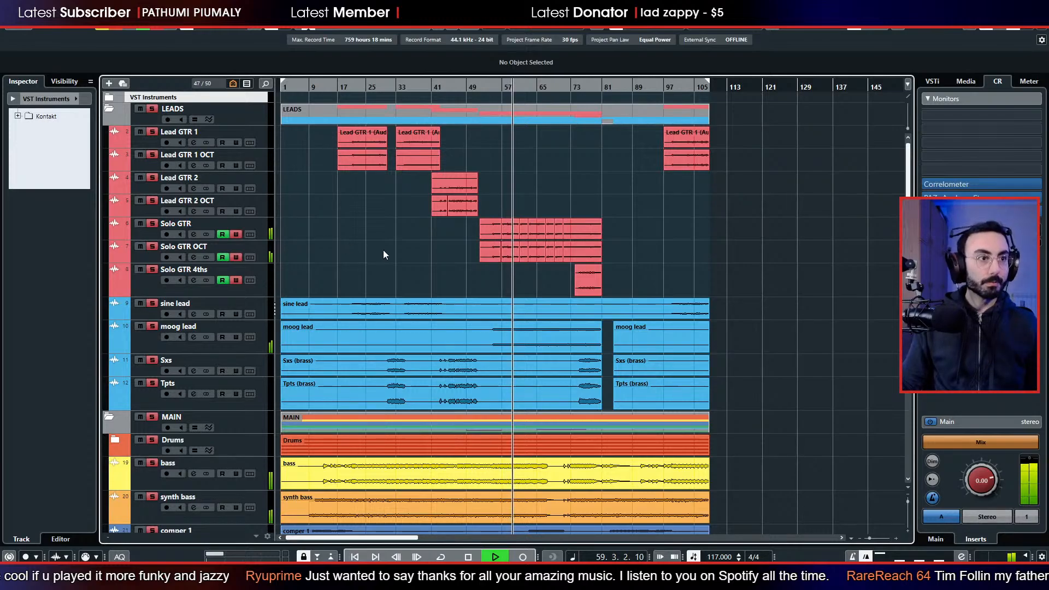
{"action": "scroll", "coordinate": [415, 283], "scroll_direction": "down", "scroll_amount": 10}
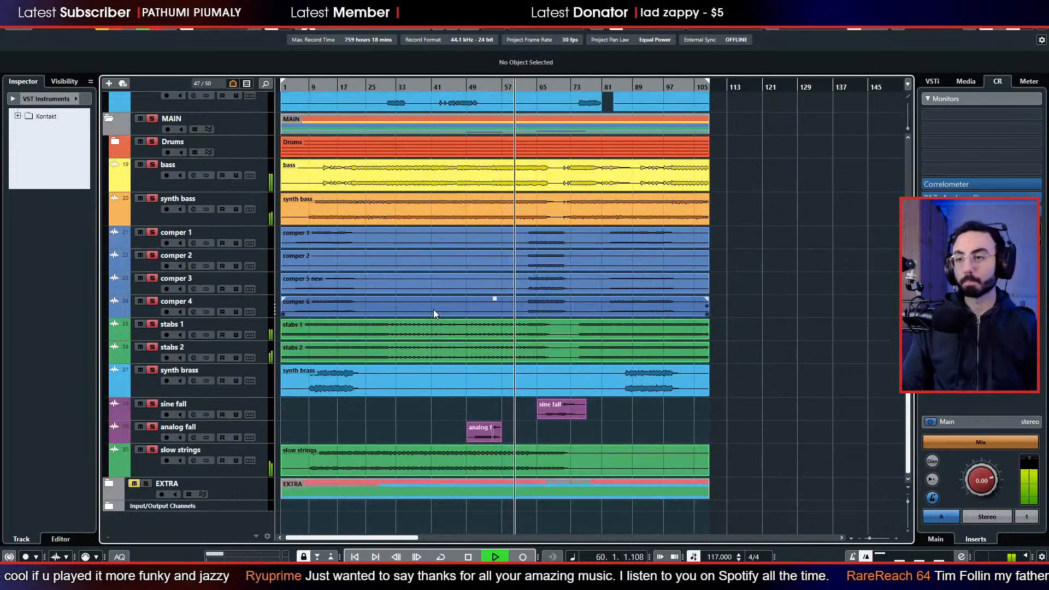
{"action": "left_click", "coordinate": [134, 483]}
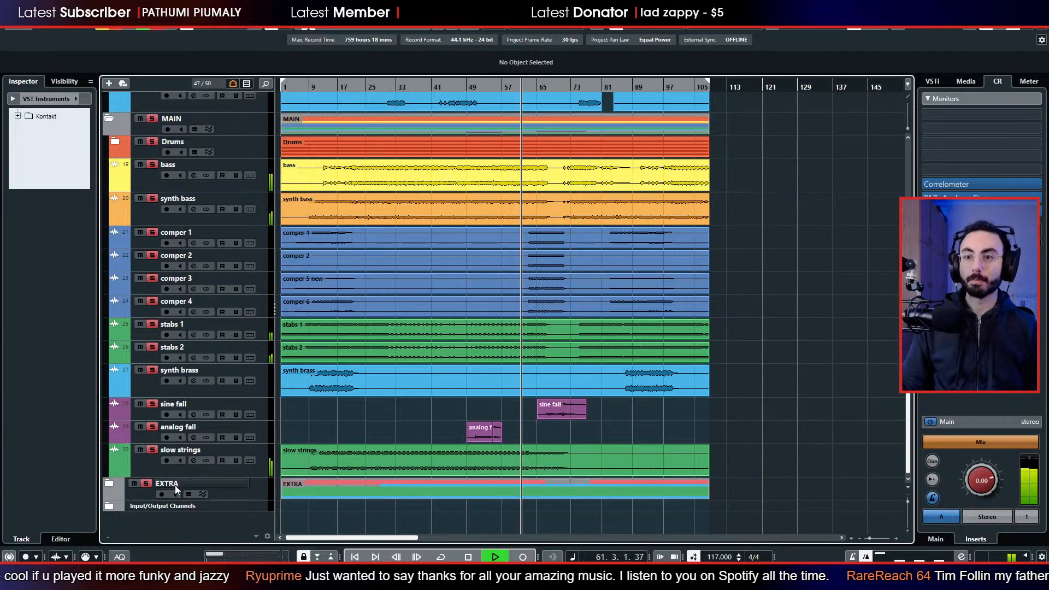
{"action": "key", "text": "space"}
Clear the solos, play only the EXTRA folder soloed from about bar 62, stop playback and clear its solo.
{"action": "scroll", "coordinate": [148, 110], "scroll_direction": "up", "scroll_amount": 5}
{"action": "left_click", "coordinate": [116, 29]}
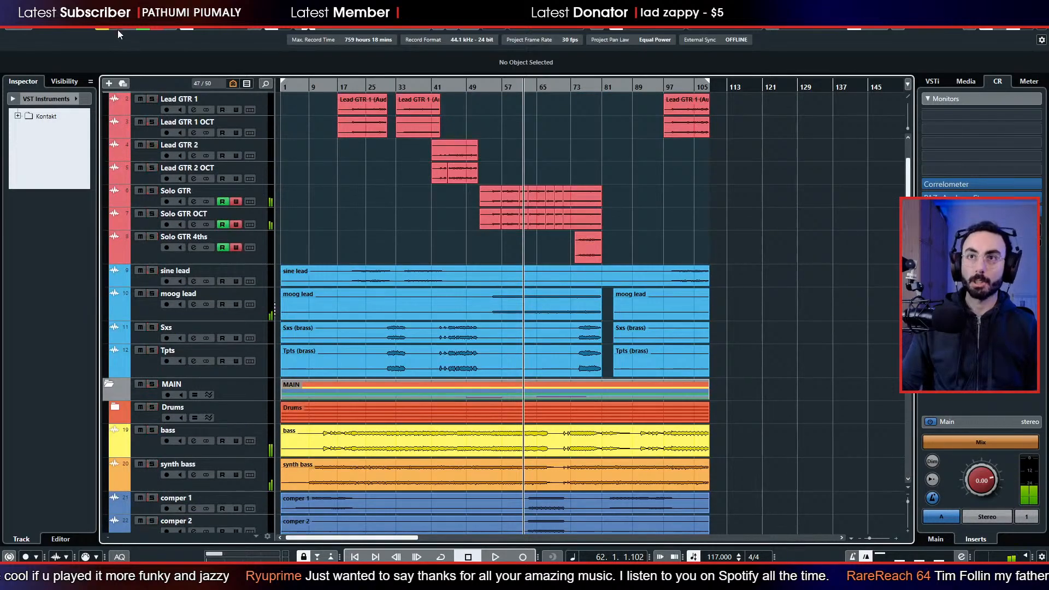
{"action": "scroll", "coordinate": [150, 284], "scroll_direction": "down", "scroll_amount": 5}
{"action": "left_click", "coordinate": [146, 484]}
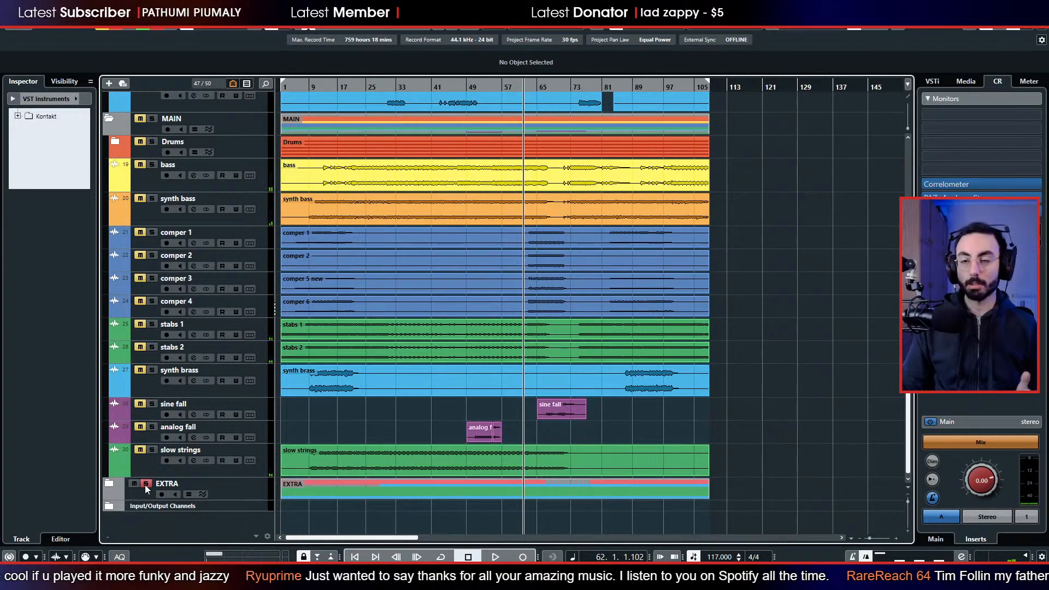
{"action": "key", "text": "space"}
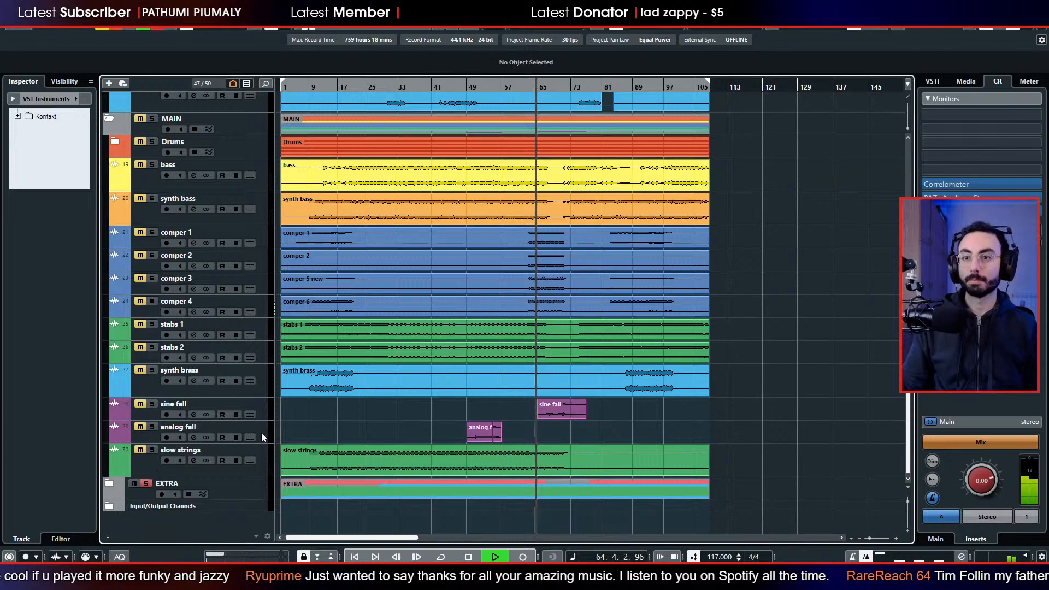
{"action": "key", "text": "space"}
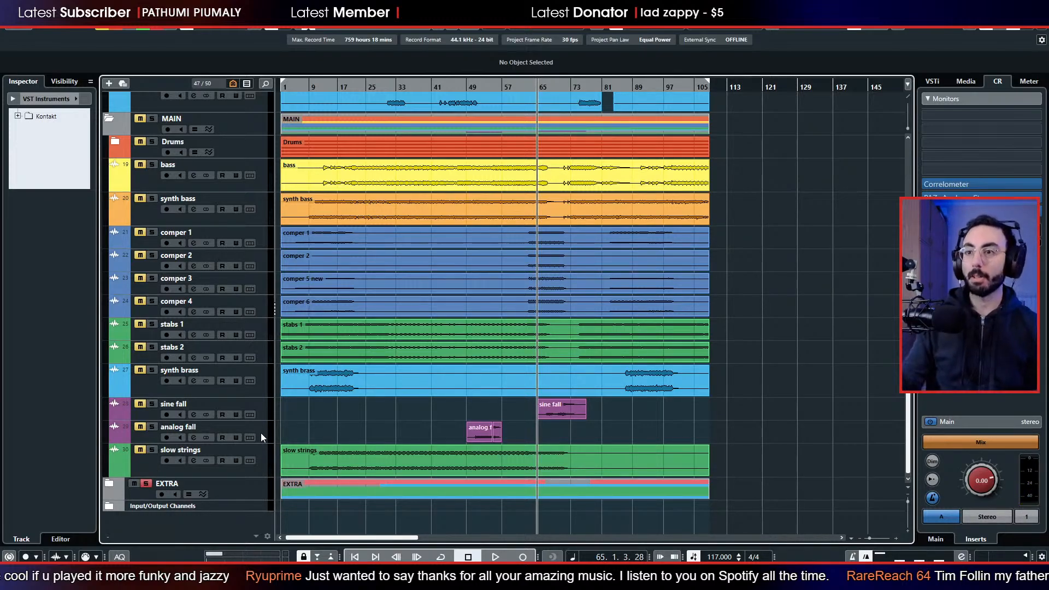
{"action": "scroll", "coordinate": [350, 393], "scroll_direction": "up", "scroll_amount": 5}
{"action": "scroll", "coordinate": [374, 395], "scroll_direction": "up", "scroll_amount": 2}
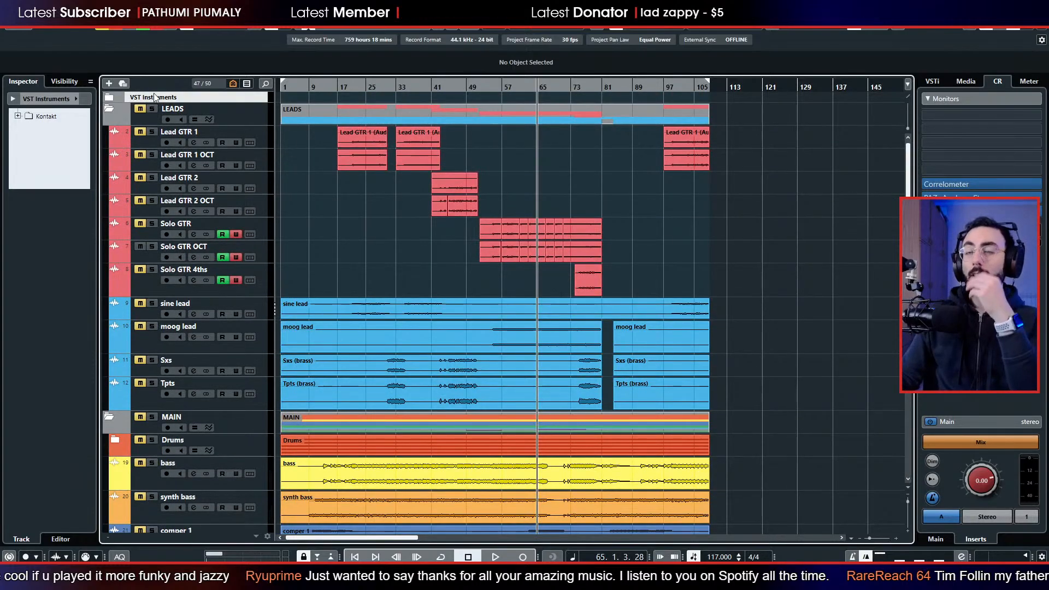
{"action": "key", "text": "alt+m"}
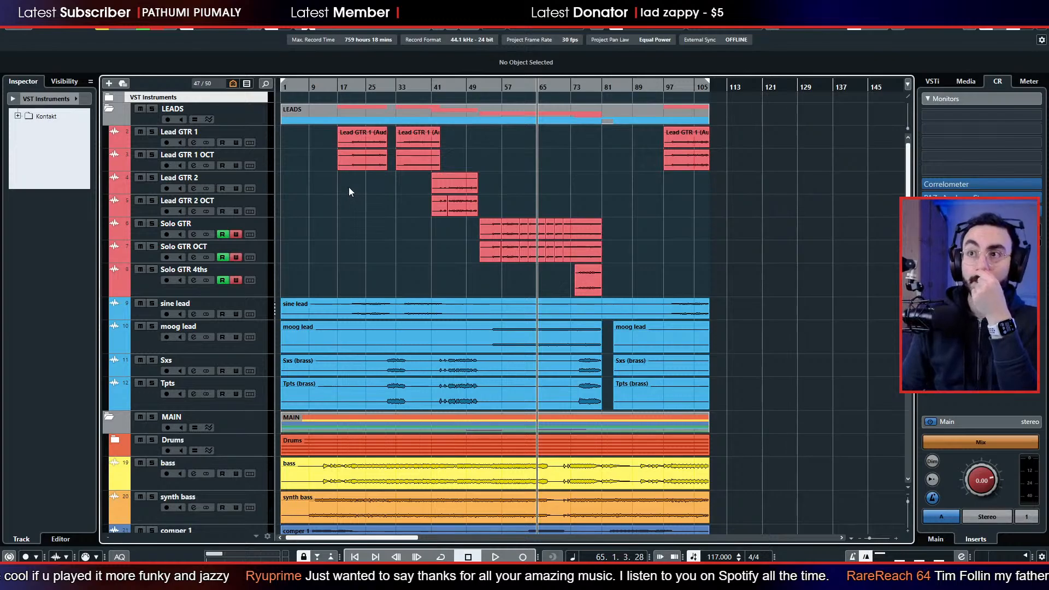
Add a stereo group track named GTR 1 Master outside the group folder and place it above Lead GTR 1 in the LEADS folder.
{"action": "left_click", "coordinate": [145, 146]}
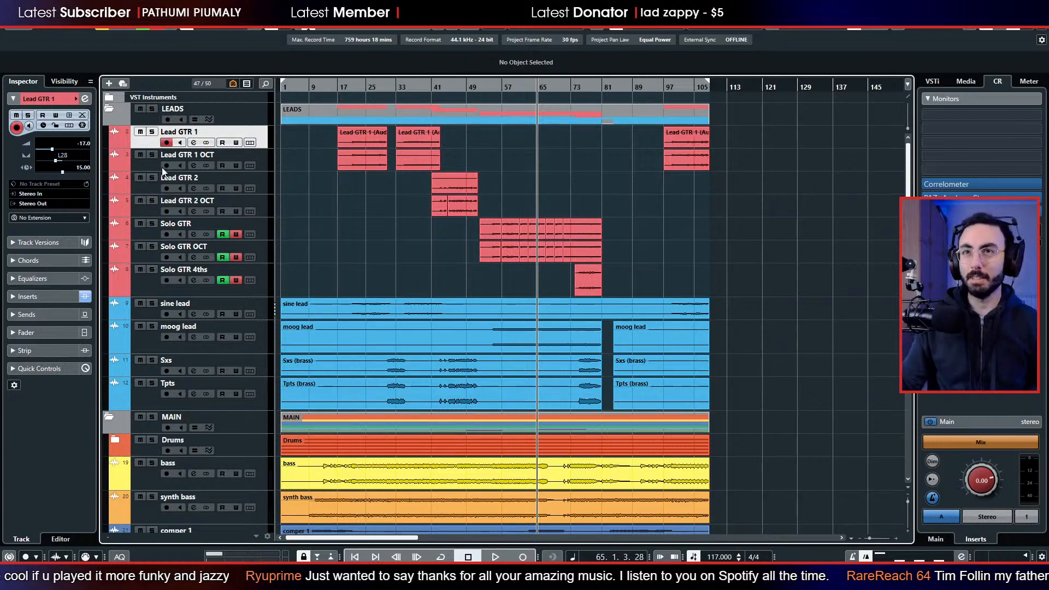
{"action": "right_click", "coordinate": [146, 145]}
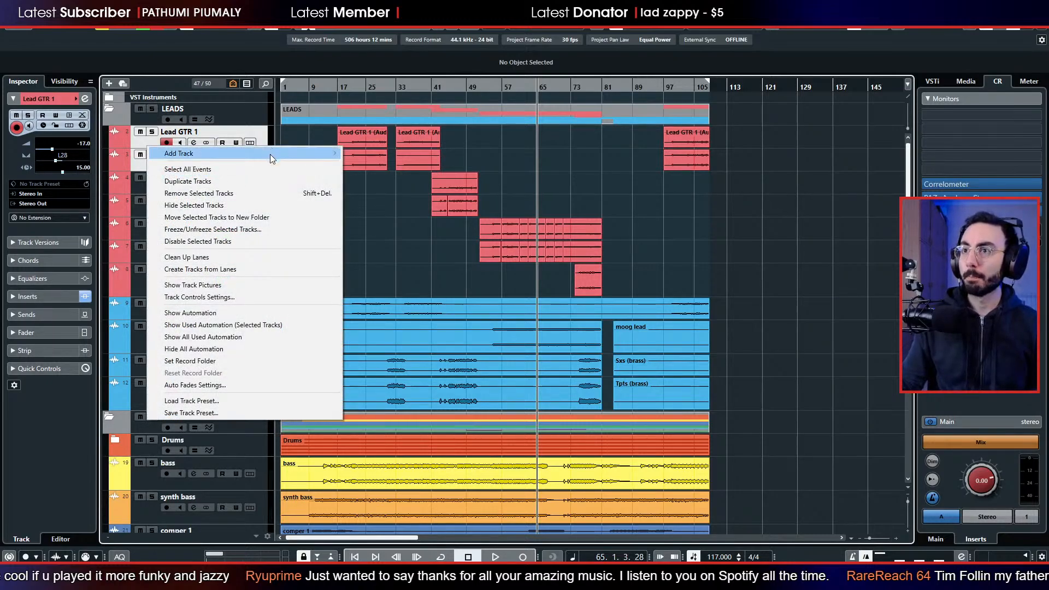
{"action": "mouse_move", "coordinate": [270, 154]}
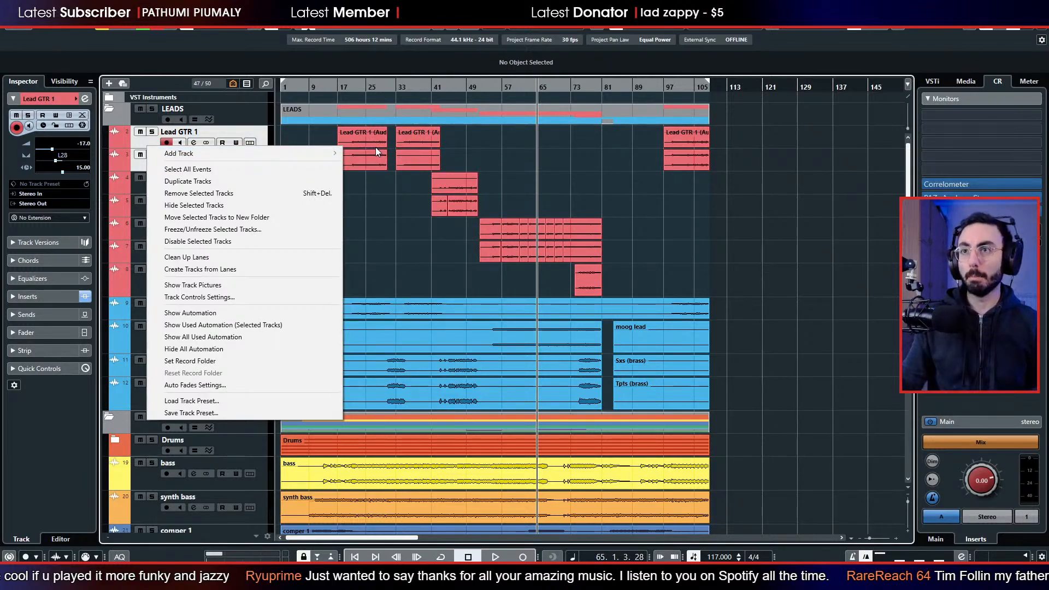
{"action": "mouse_move", "coordinate": [325, 153]}
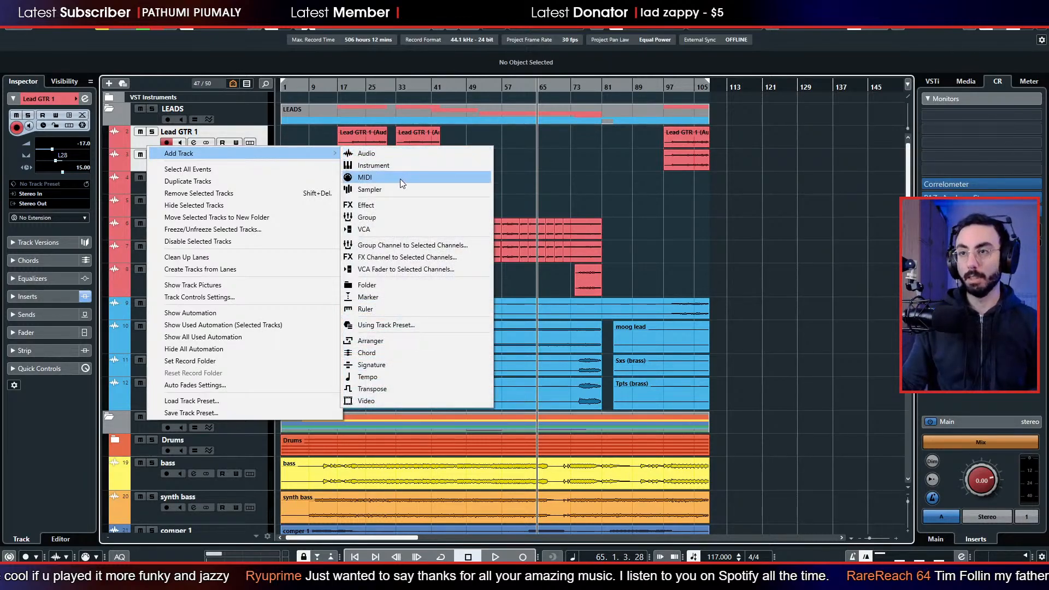
{"action": "left_click", "coordinate": [402, 216]}
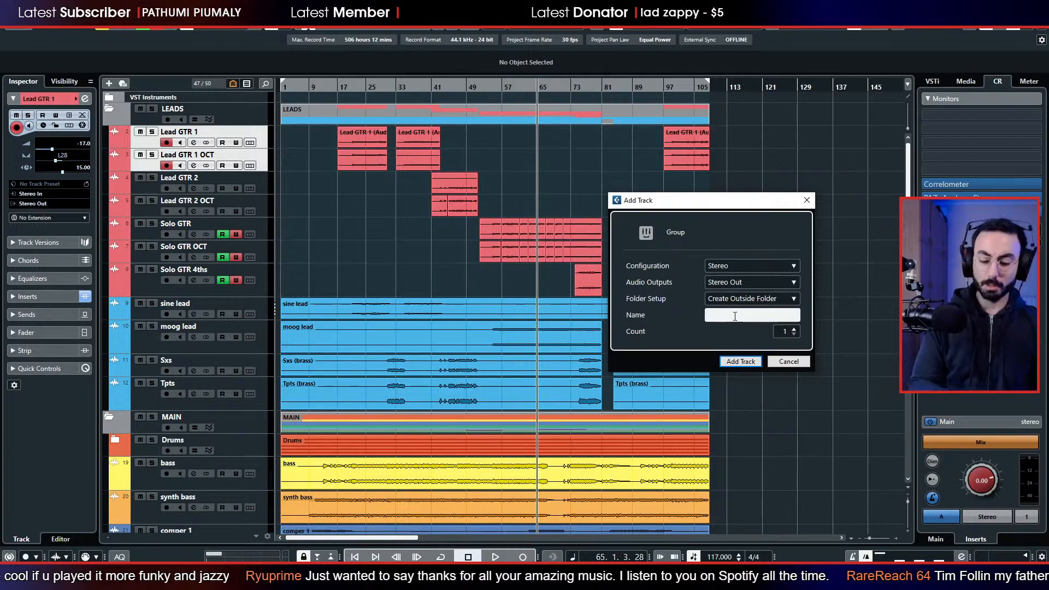
{"action": "type", "text": "R 1 Maste"}
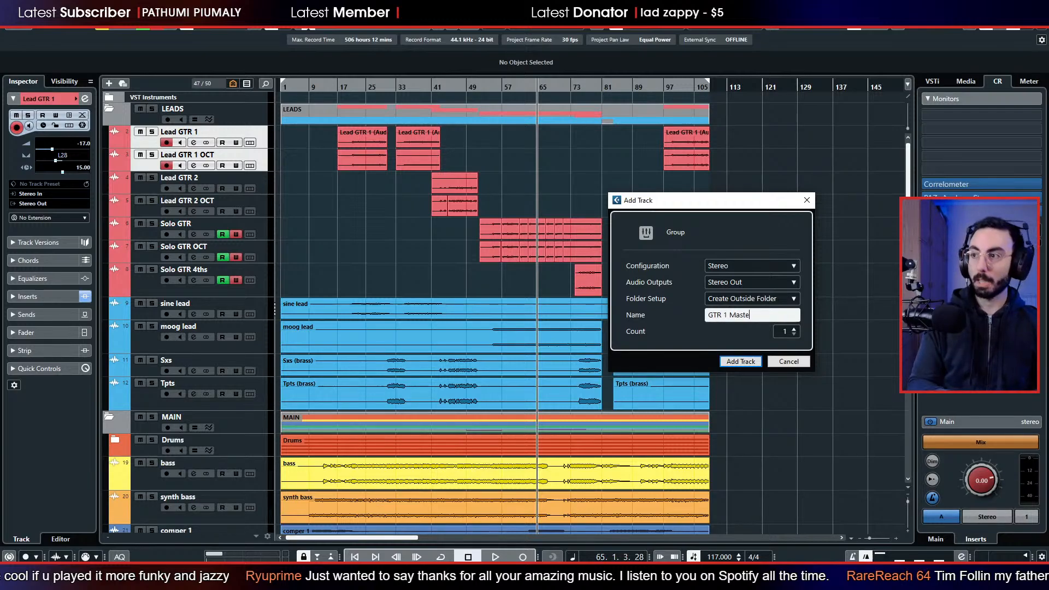
{"action": "key", "text": "Return"}
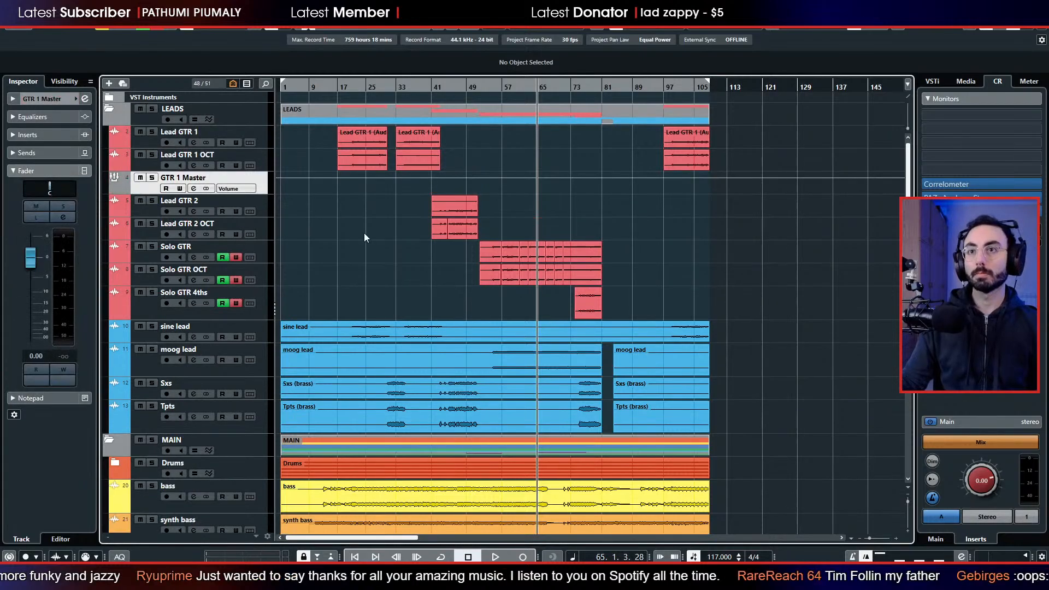
{"action": "left_click_drag", "start_coordinate": [150, 189], "coordinate": [153, 131]}
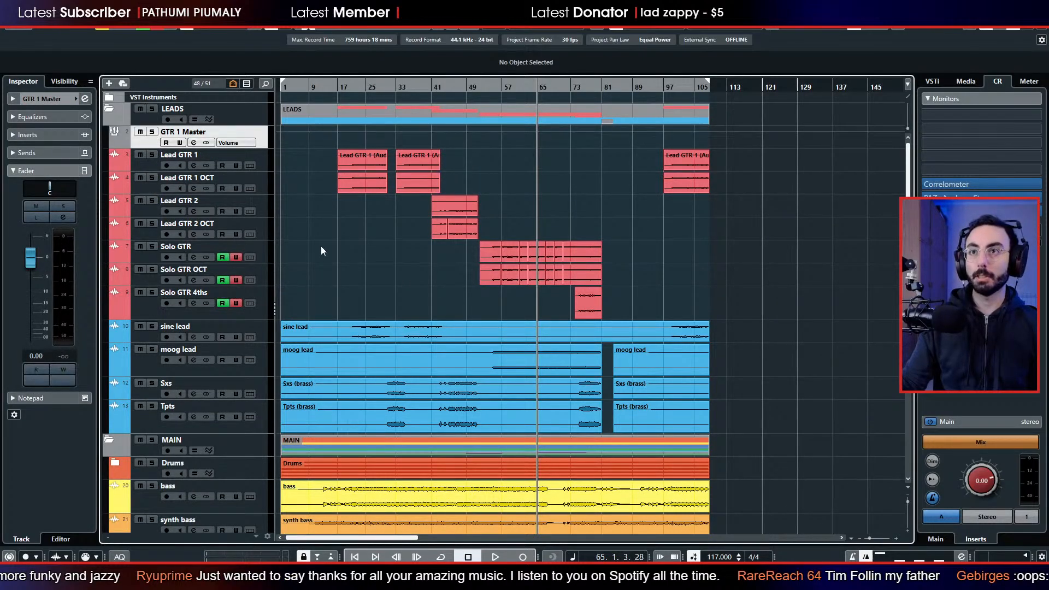
Duplicate the GTR 1 Master group track twice.
{"action": "left_click", "coordinate": [142, 211]}
{"action": "right_click", "coordinate": [146, 143]}
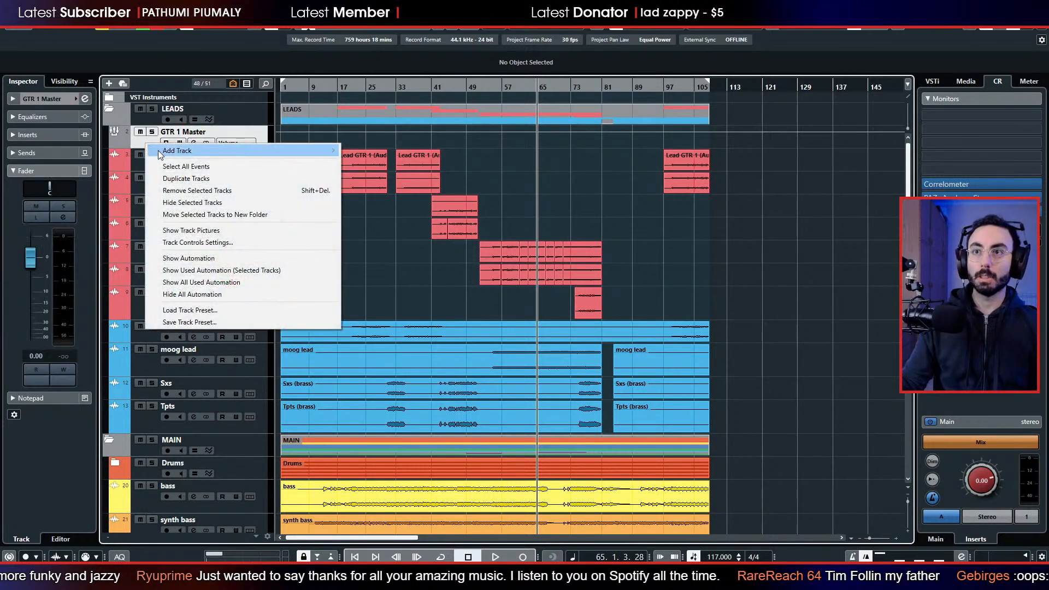
{"action": "left_click", "coordinate": [173, 179]}
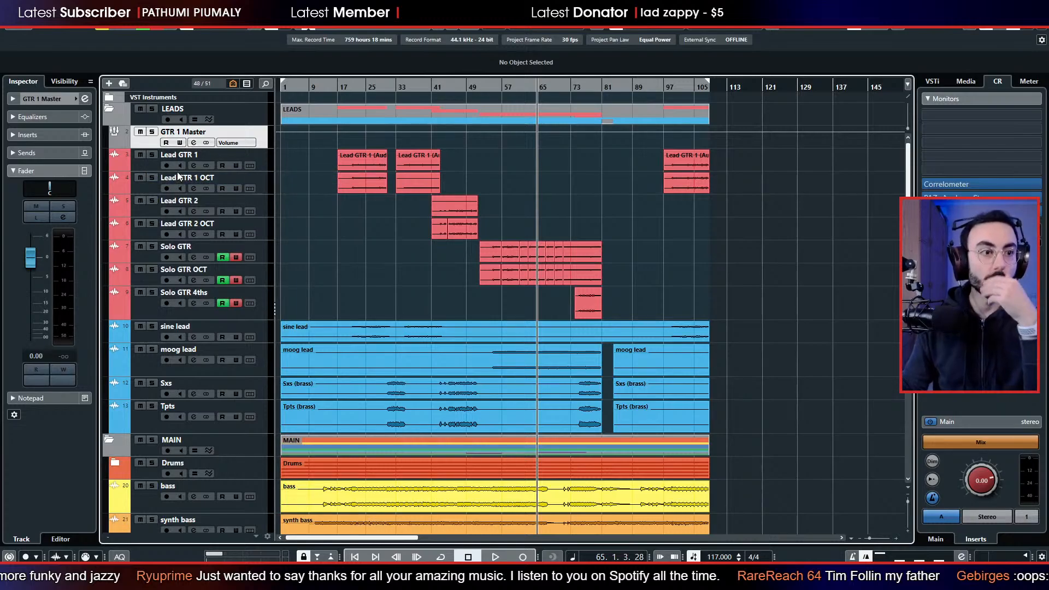
{"action": "right_click", "coordinate": [154, 169]}
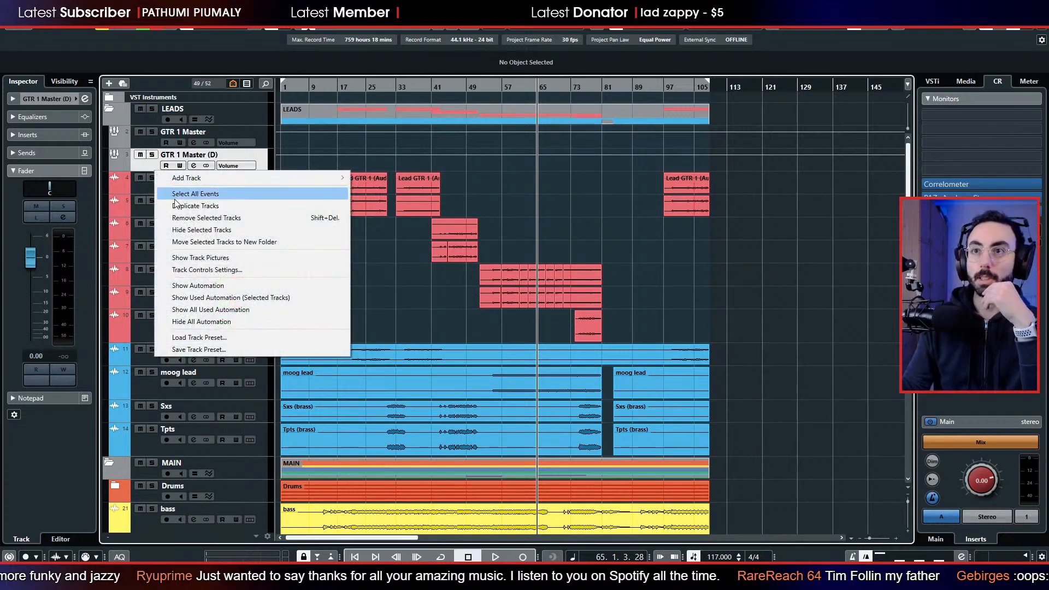
{"action": "left_click", "coordinate": [177, 202]}
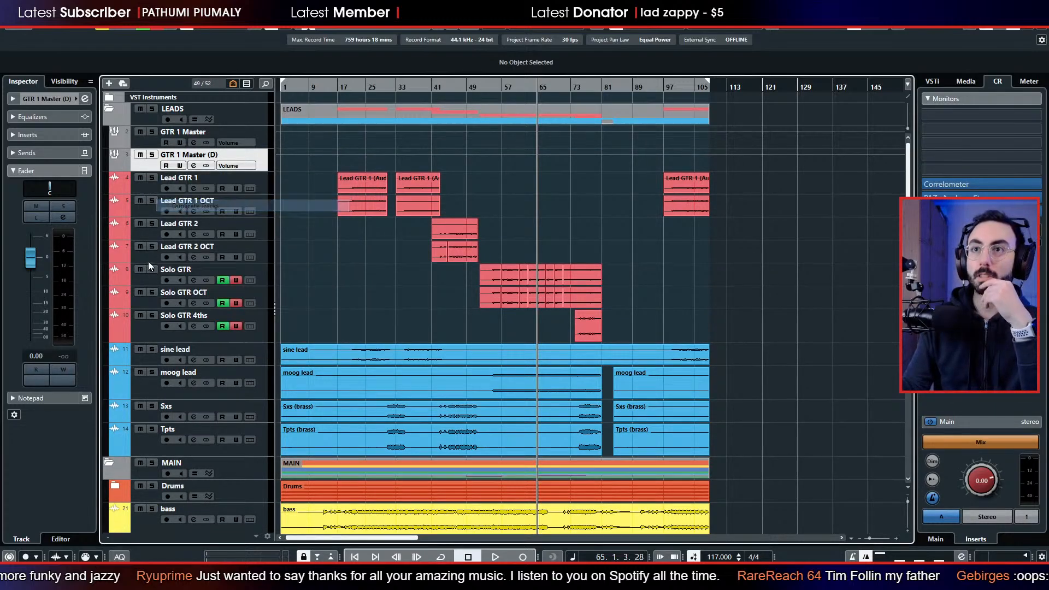
Rename the two duplicated group tracks as GTR 2 Master and GTR Solo Master.
{"action": "double_click", "coordinate": [183, 156]}
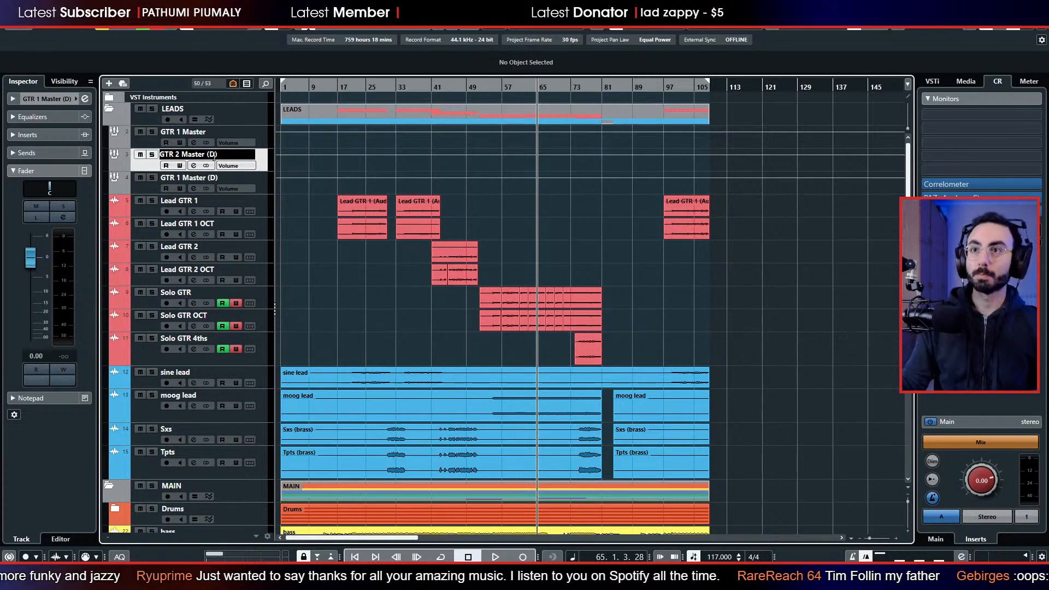
{"action": "key", "text": "BackSpace"}
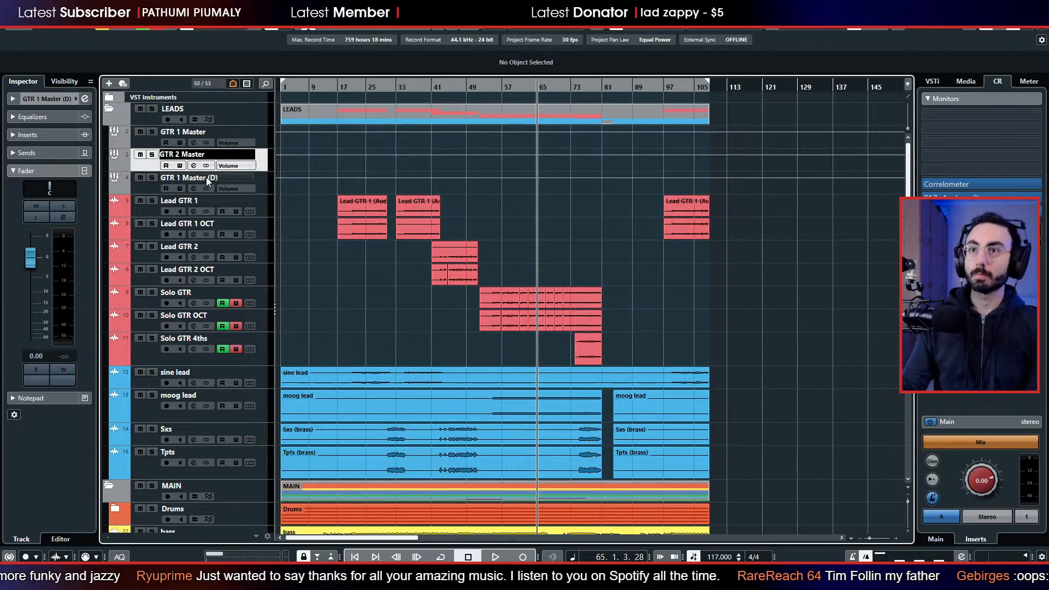
{"action": "left_click", "coordinate": [205, 177]}
{"action": "double_click", "coordinate": [175, 177]}
{"action": "key", "text": "shift+End"}
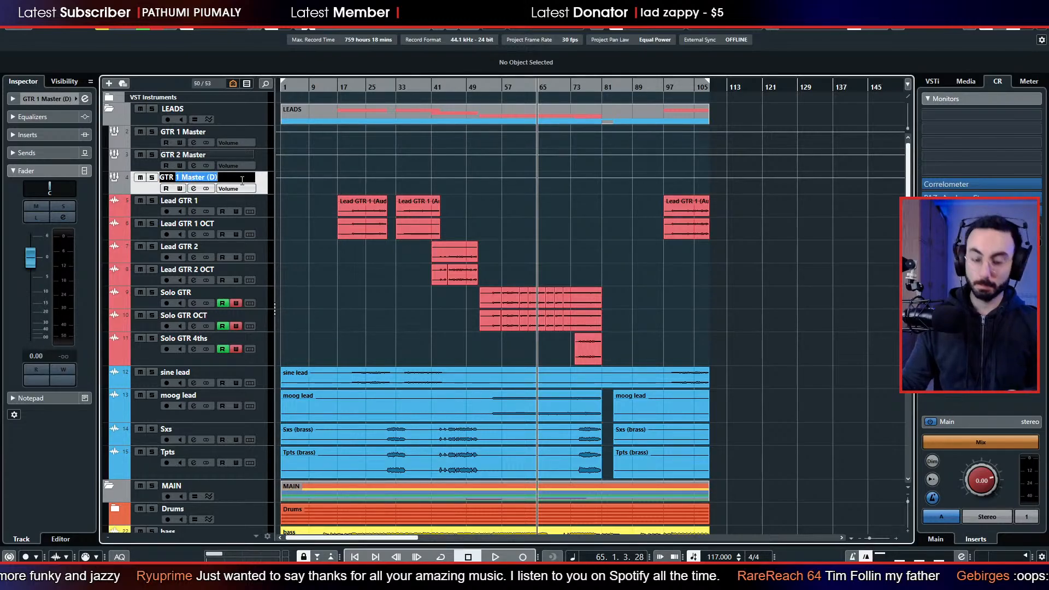
{"action": "type", "text": "Solo Master"}
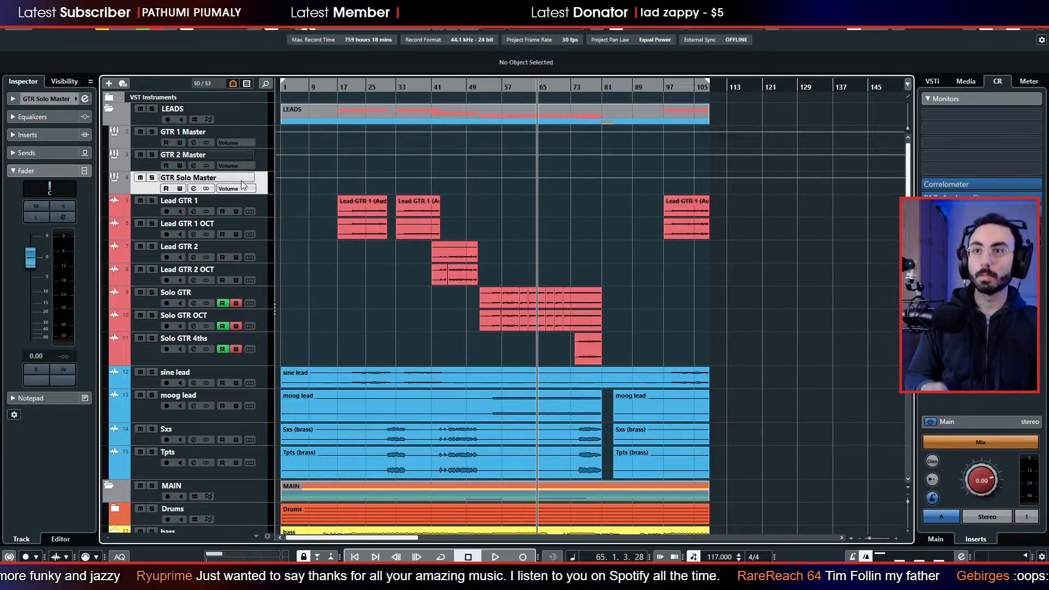
{"action": "key", "text": "Return"}
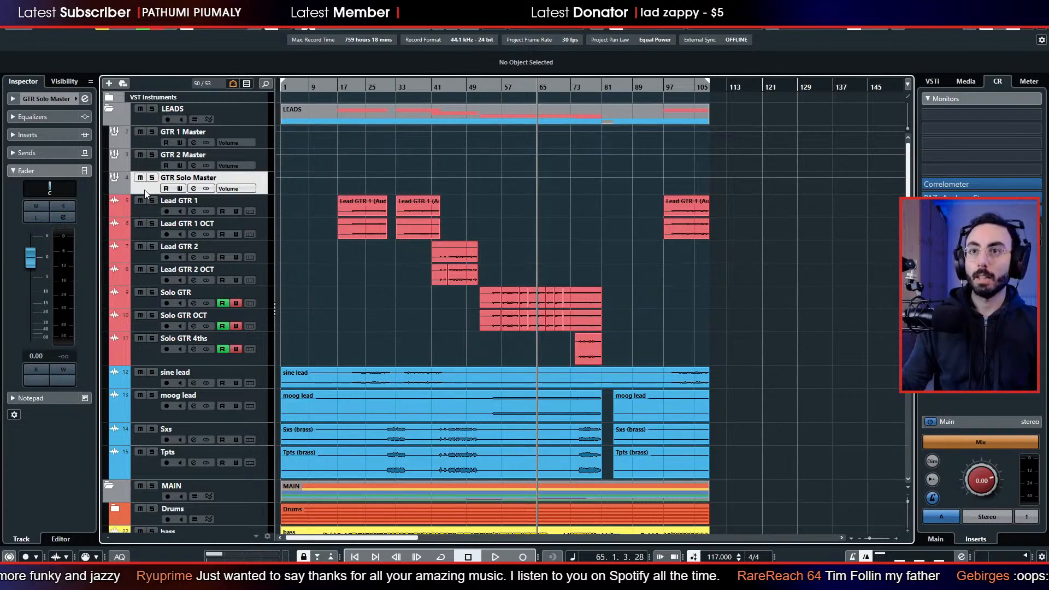
Place GTR Solo Master directly above Solo GTR and GTR 2 Master directly above Lead GTR 2.
{"action": "left_click_drag", "start_coordinate": [145, 191], "coordinate": [159, 278]}
{"action": "left_click_drag", "start_coordinate": [149, 165], "coordinate": [151, 206]}
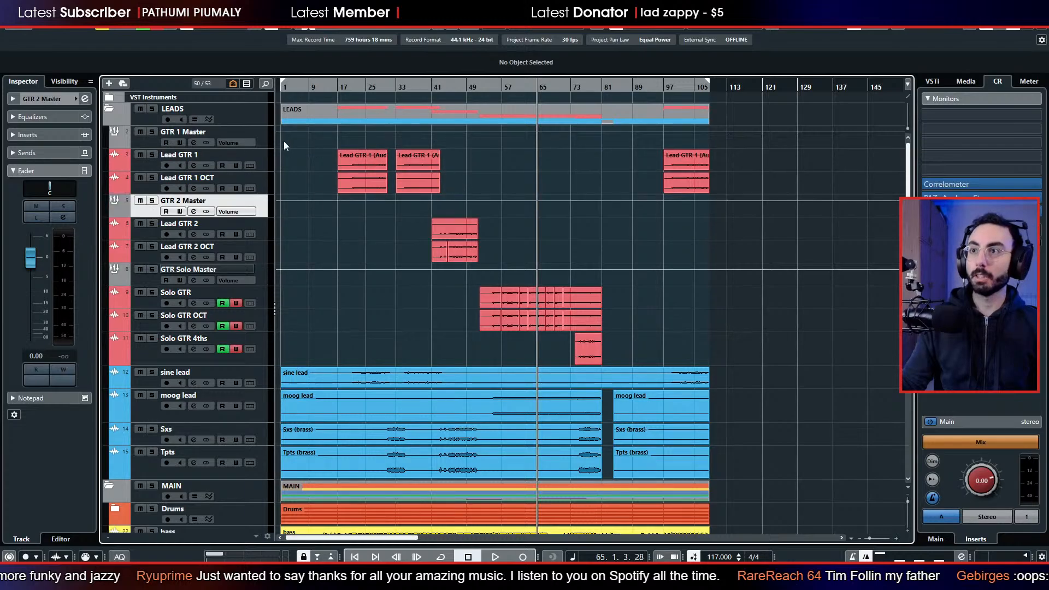
Route the outputs of Lead GTR 1 and Lead GTR 1 OCT together to the GTR 1 Master group in the mixer.
{"action": "left_click", "coordinate": [151, 169]}
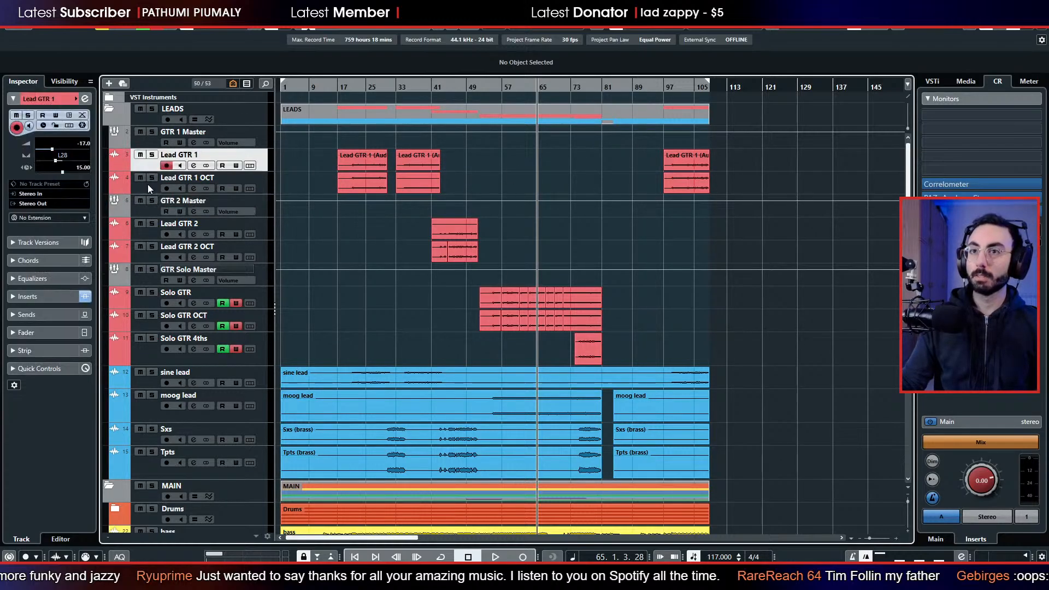
{"action": "left_click", "coordinate": [148, 185], "text": "shift"}
{"action": "left_click", "coordinate": [358, 86]}
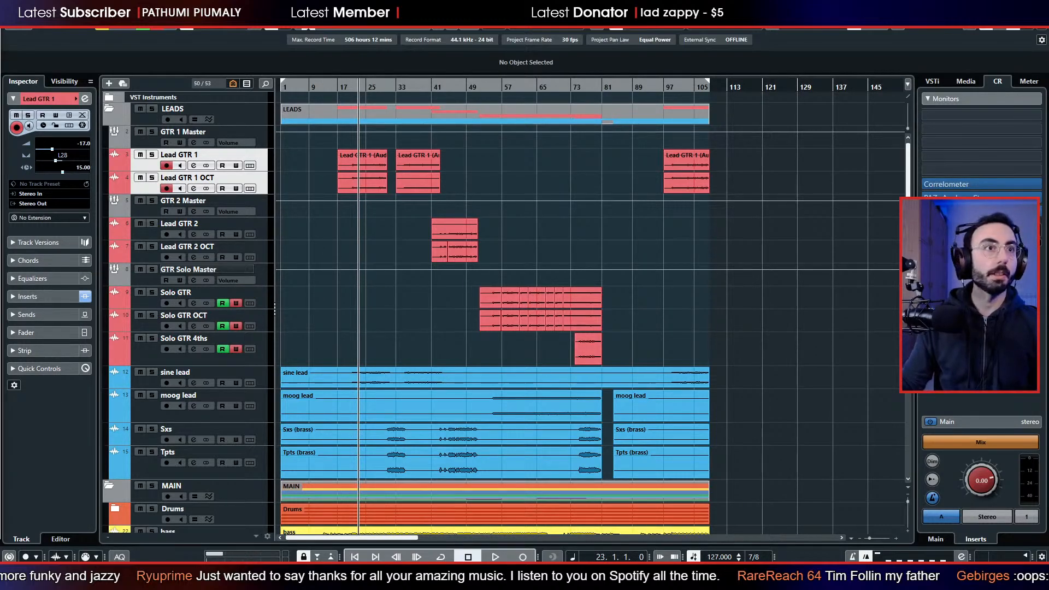
{"action": "key", "text": "F3"}
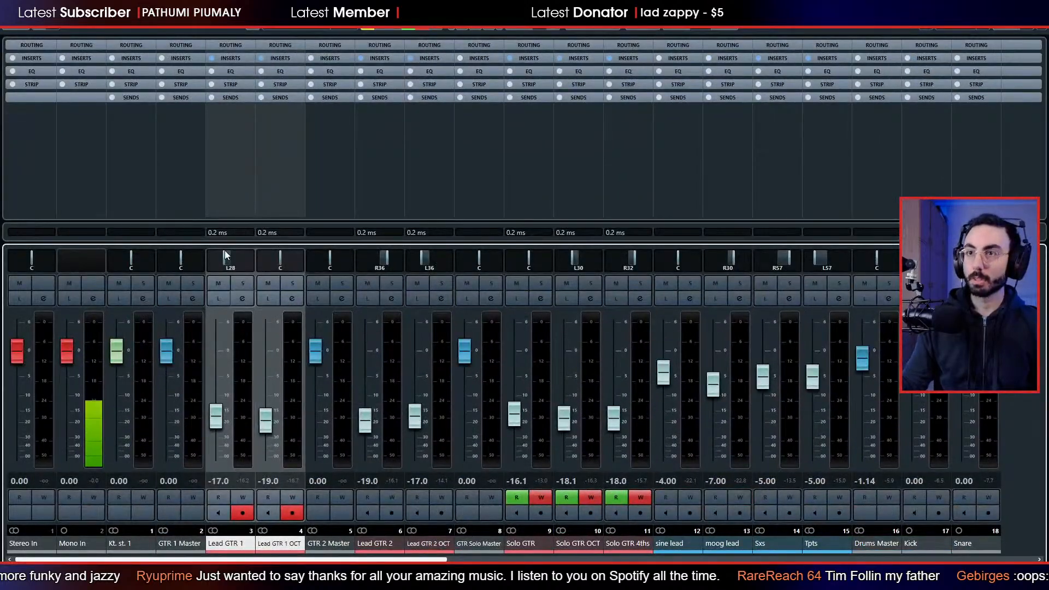
{"action": "left_click", "coordinate": [231, 46]}
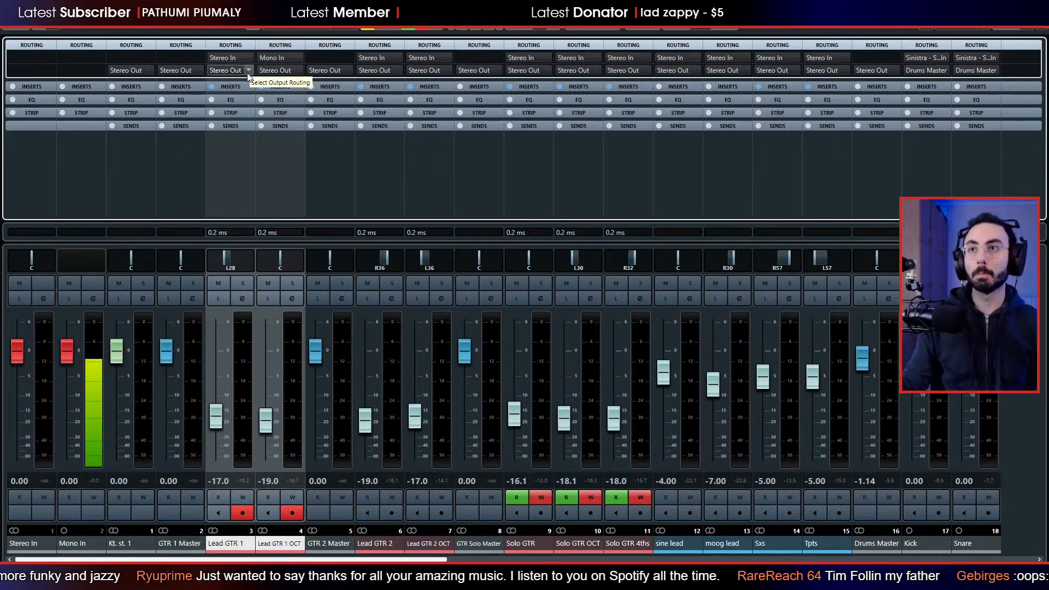
{"action": "left_click", "coordinate": [297, 70]}
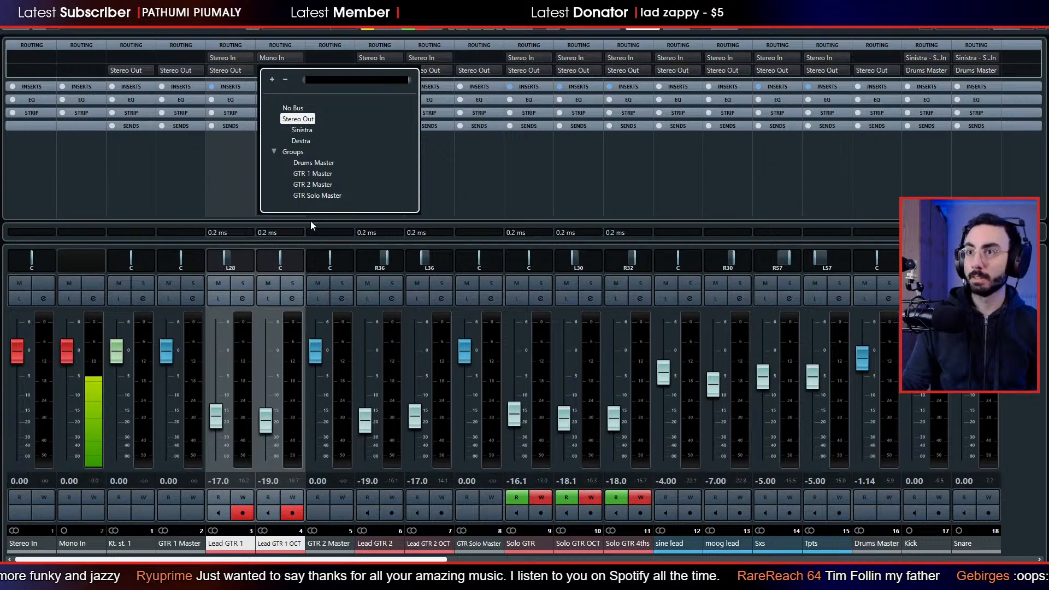
{"action": "left_click", "coordinate": [314, 174]}
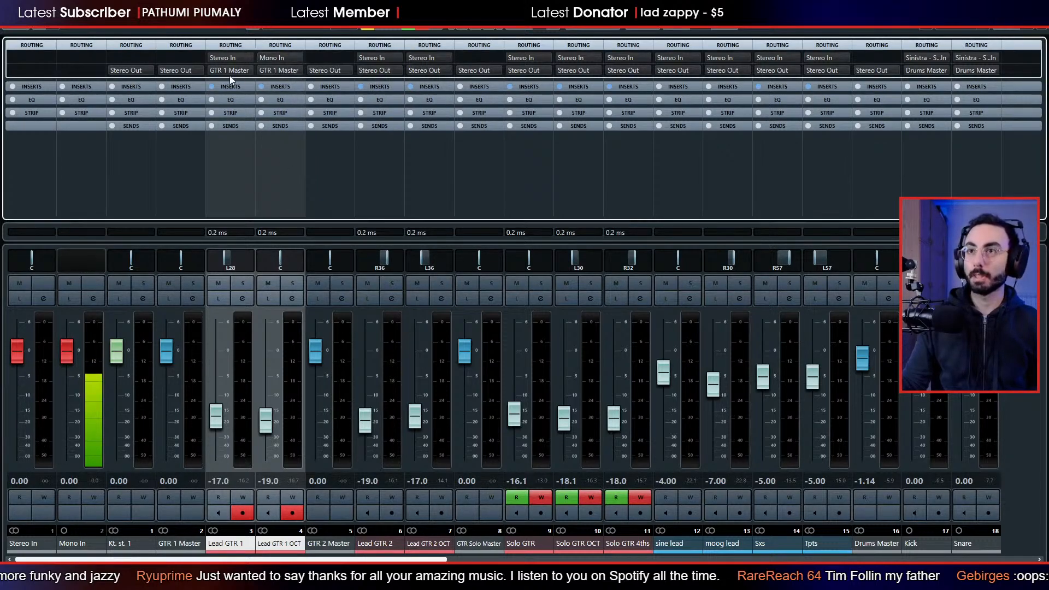
Route the outputs of Lead GTR 2 and Lead GTR 2 OCT together to the GTR 2 Master group.
{"action": "left_click", "coordinate": [185, 543]}
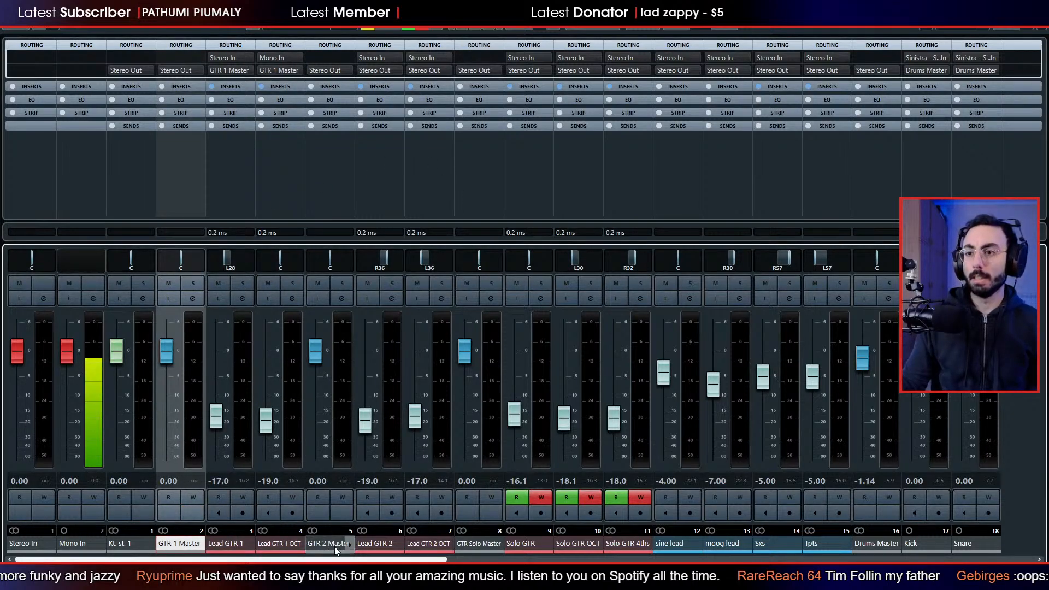
{"action": "left_click", "coordinate": [379, 543]}
{"action": "left_click", "coordinate": [431, 543], "text": "ctrl"}
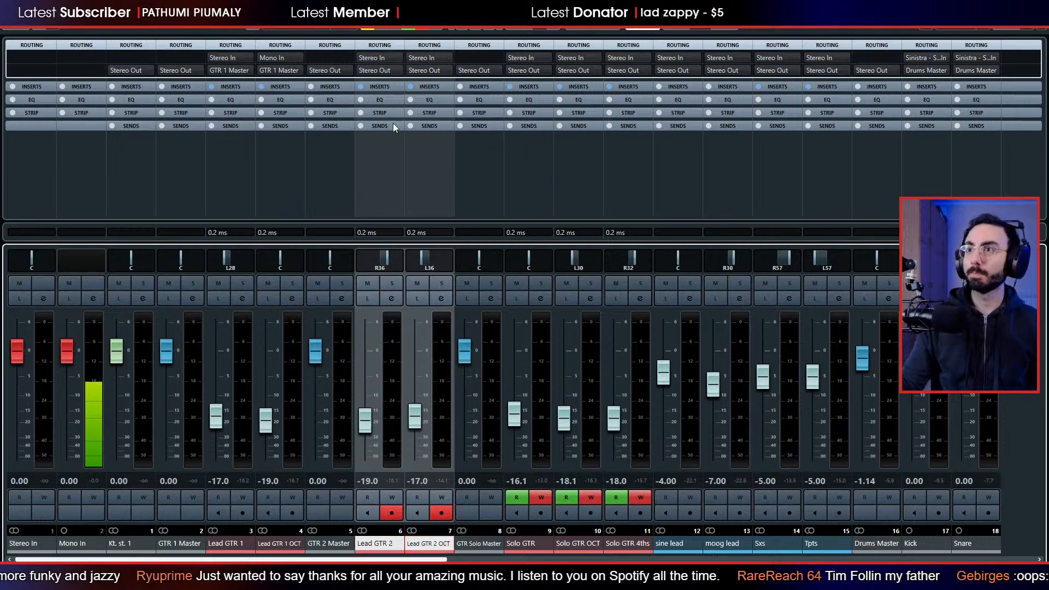
{"action": "left_click", "coordinate": [397, 71]}
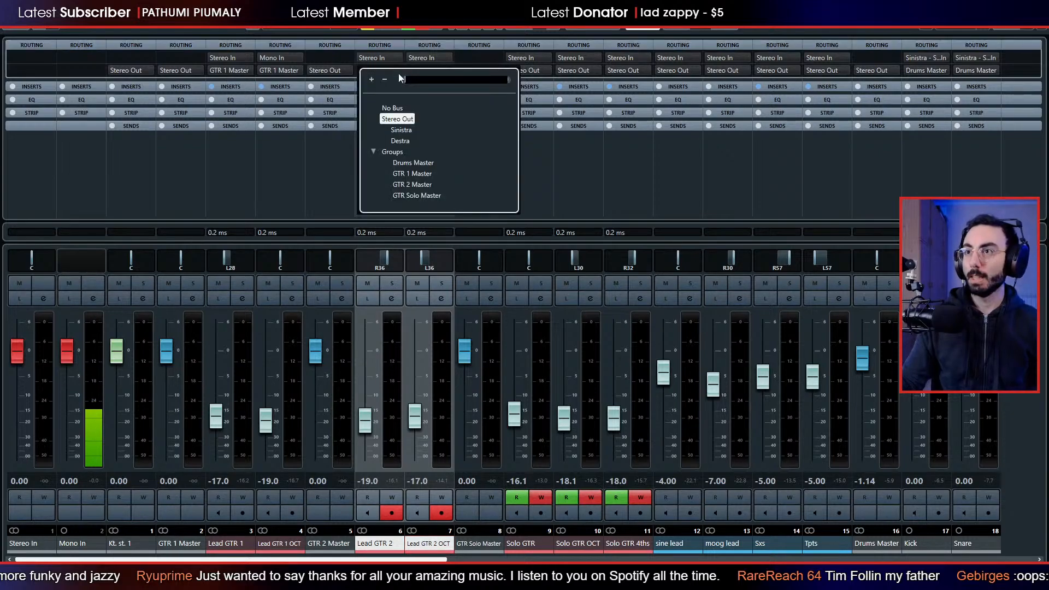
{"action": "left_click", "coordinate": [424, 186]}
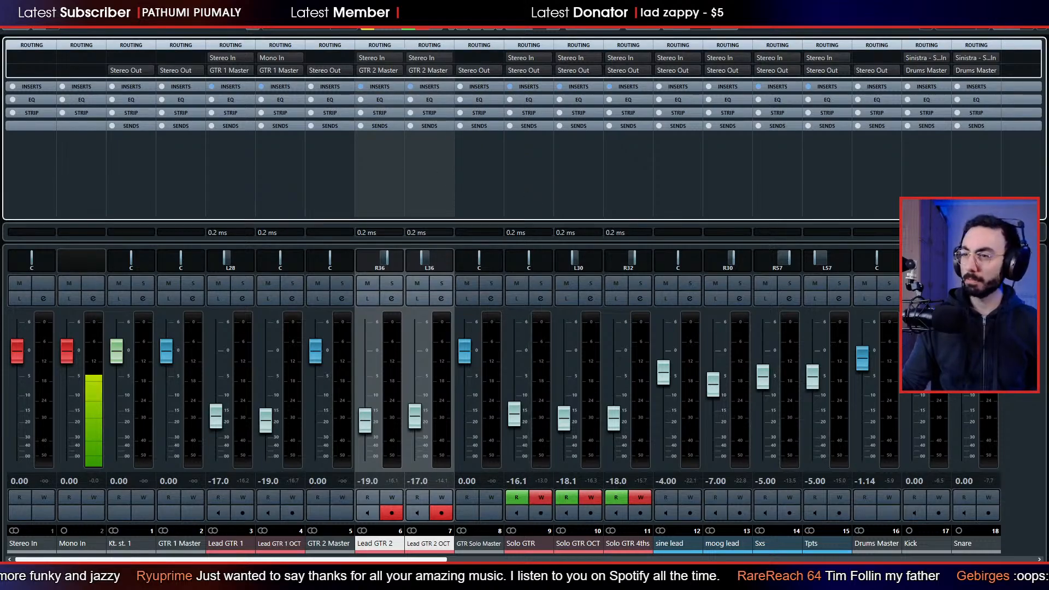
Route Solo GTR, Solo GTR OCT and Solo GTR 4ths together to the GTR Solo Master group and return to the project window.
{"action": "left_click", "coordinate": [520, 542]}
{"action": "left_click", "coordinate": [622, 547], "text": "shift"}
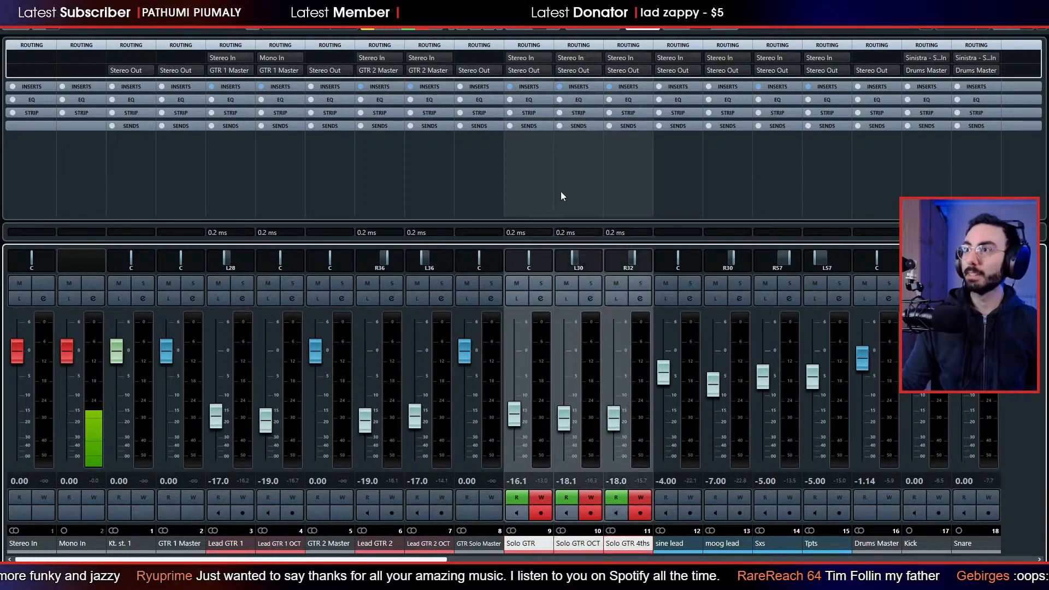
{"action": "left_click", "coordinate": [546, 69]}
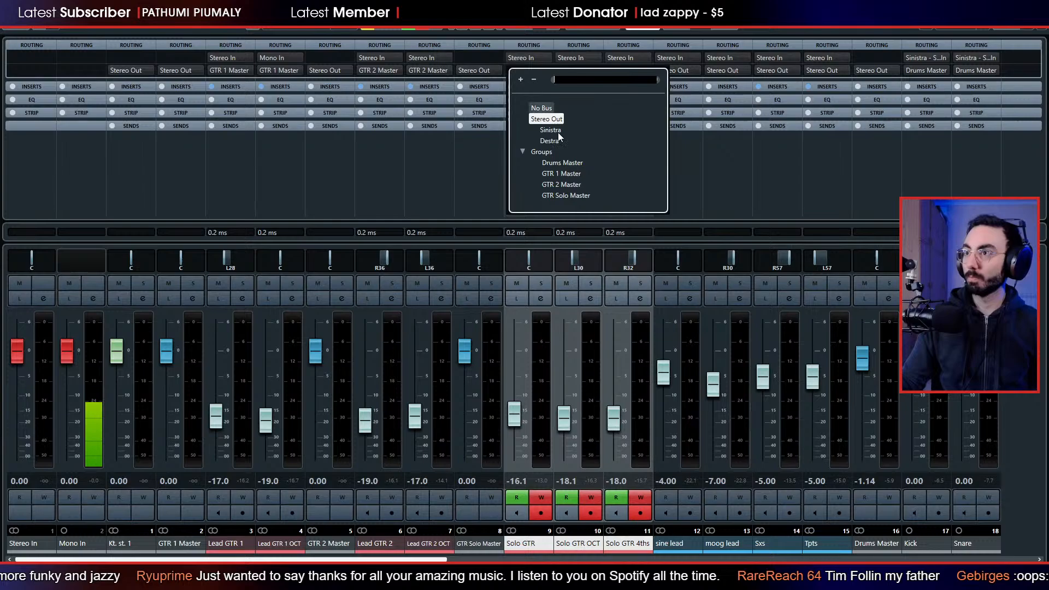
{"action": "left_click", "coordinate": [564, 196]}
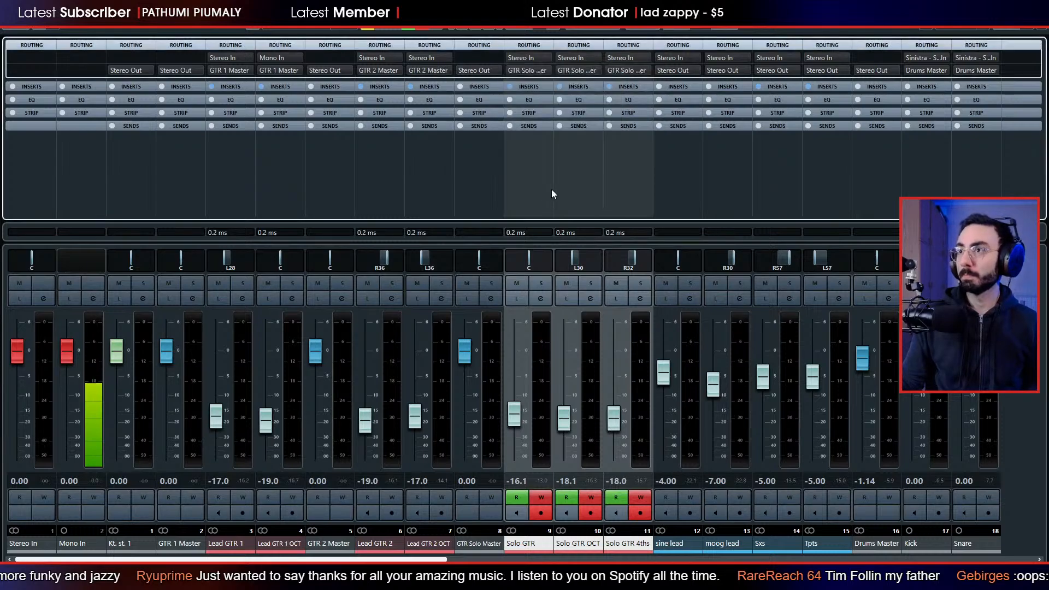
{"action": "key", "text": "F3"}
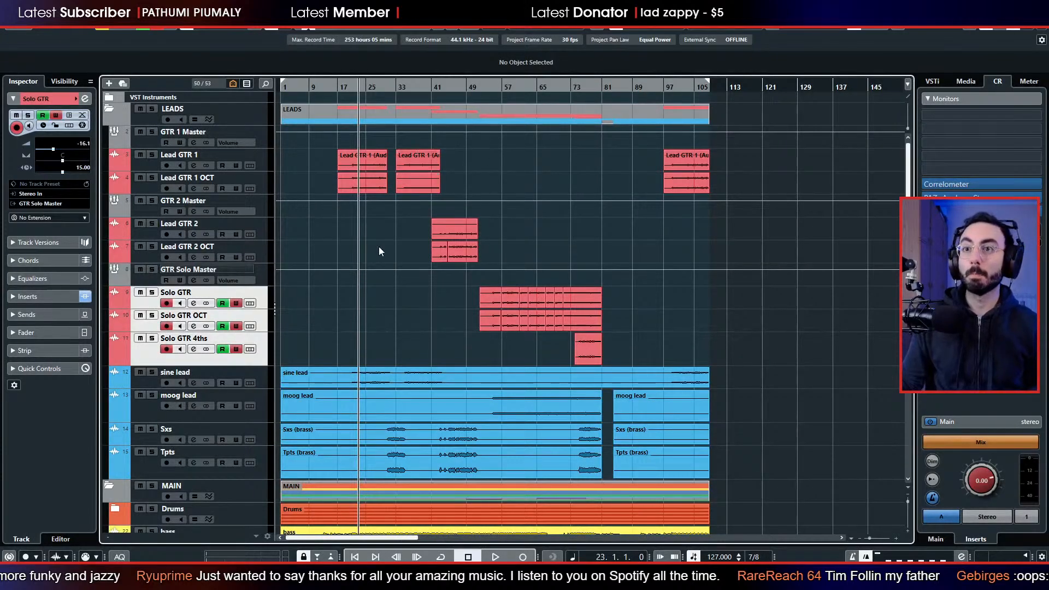
Play the Lead GTR 1 tracks soloed with their group from bar 25 and select GTR 1 Master.
{"action": "left_click", "coordinate": [367, 89]}
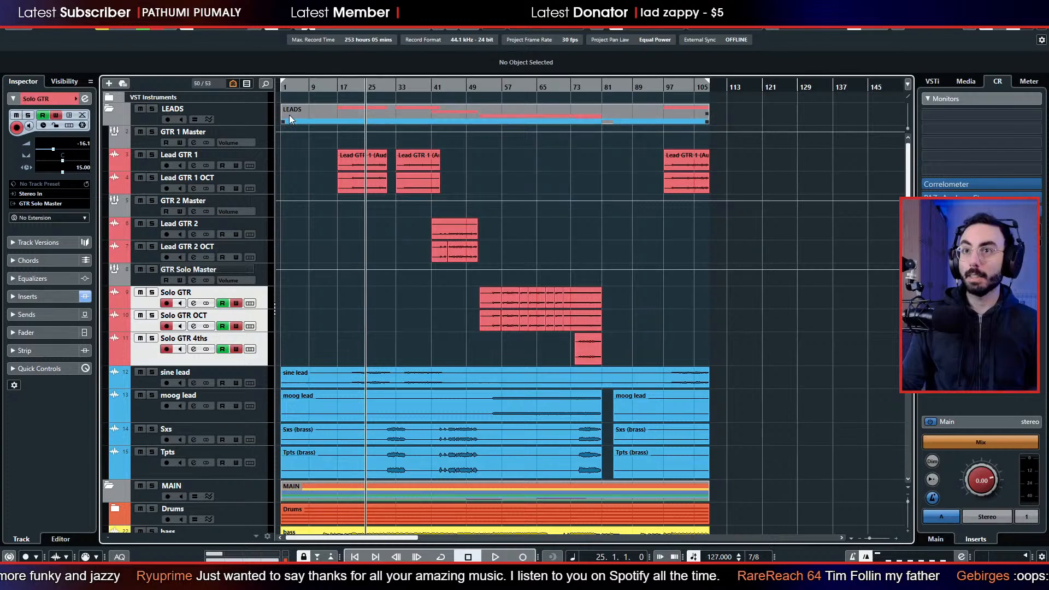
{"action": "left_click", "coordinate": [153, 155]}
{"action": "key", "text": "space"}
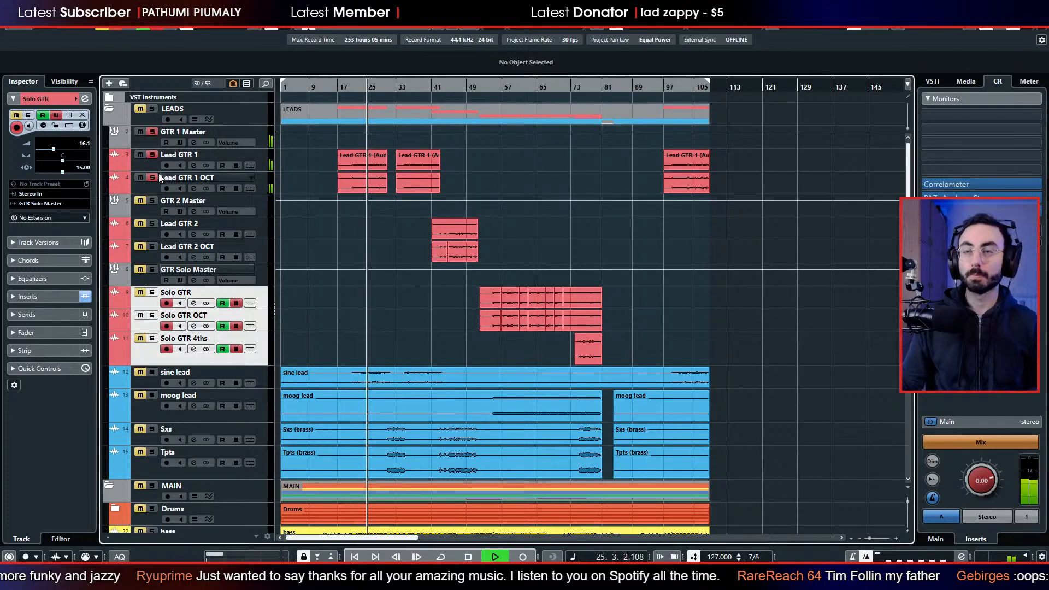
{"action": "left_click", "coordinate": [151, 142]}
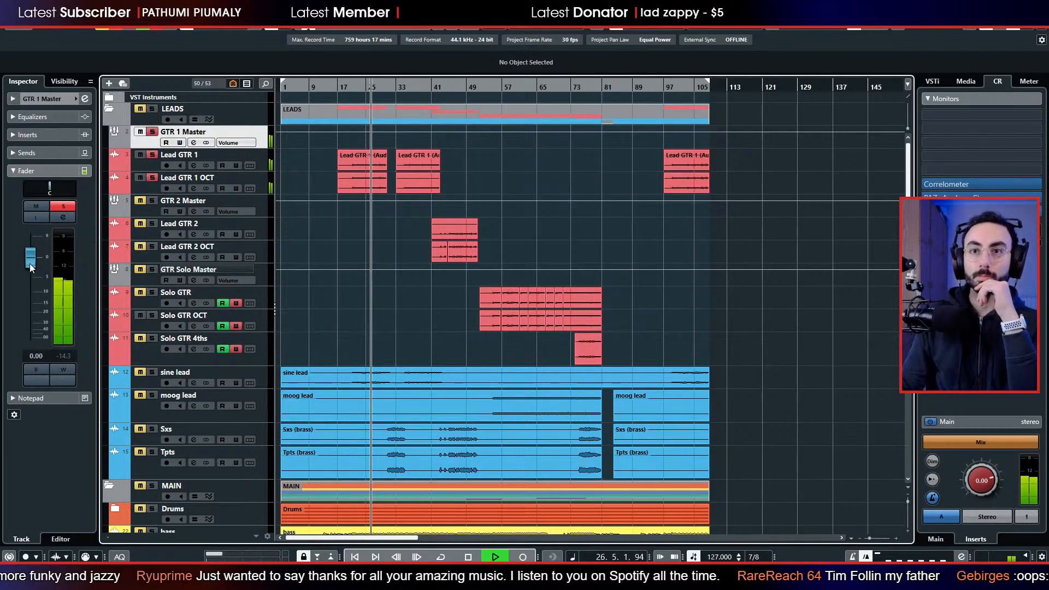
Try lowering the GTR 1 Master fader slightly, reset it to 0 and stop playback.
{"action": "mouse_move", "coordinate": [29, 263]}
{"action": "left_mouse_down"}
{"action": "mouse_move", "coordinate": [39, 300]}
{"action": "mouse_move", "coordinate": [41, 244]}
{"action": "mouse_move", "coordinate": [39, 261]}
{"action": "left_mouse_up"}
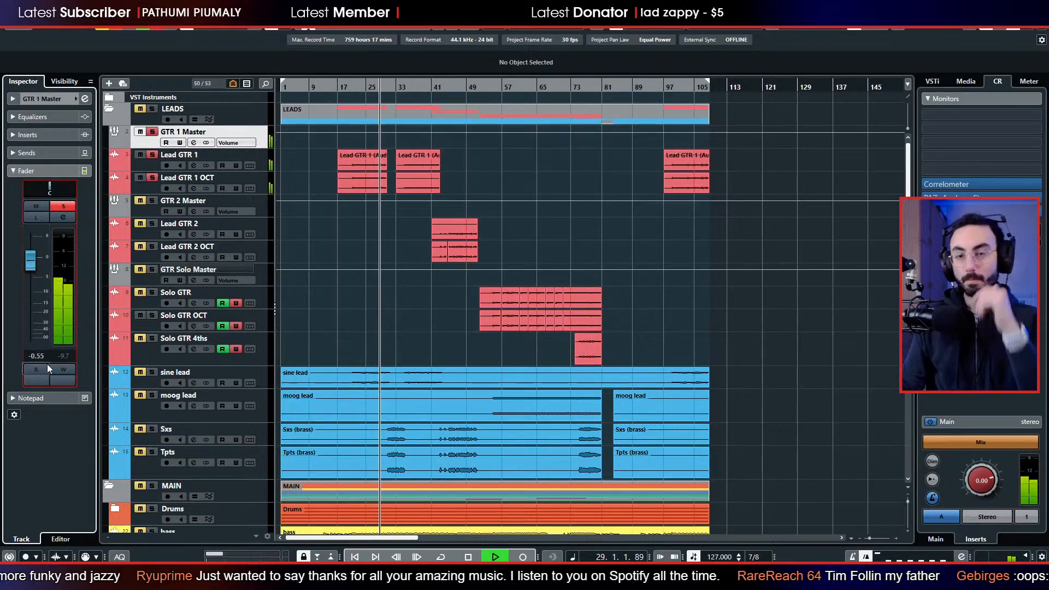
{"action": "left_click", "coordinate": [36, 355]}
{"action": "type", "text": "0"}
{"action": "key", "text": "Return"}
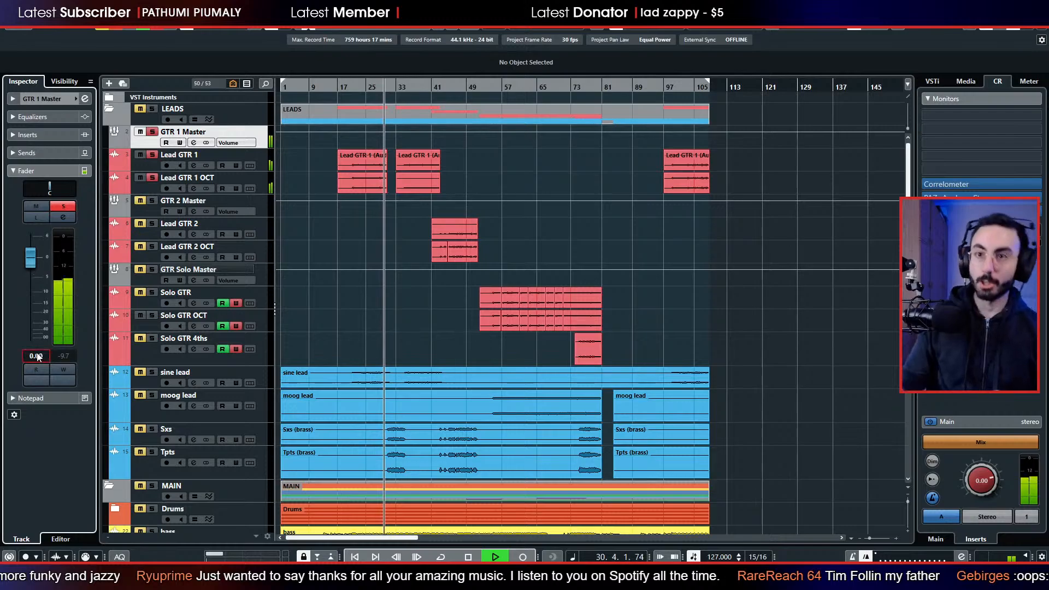
{"action": "key", "text": "space"}
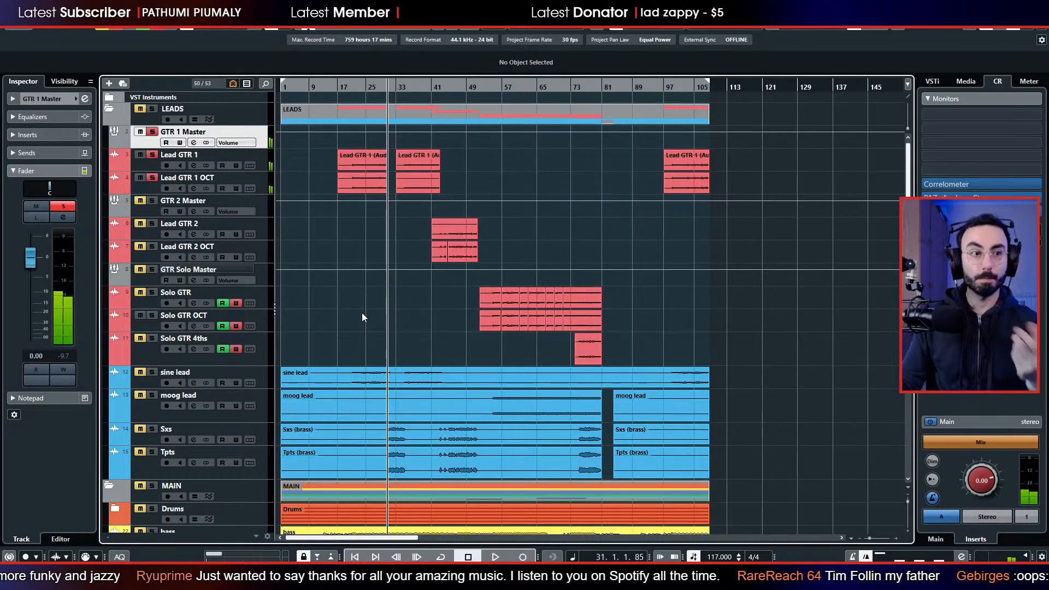
Clear the solos, play the full mix from bar 23, solo Lead GTR 1 and stop playback.
{"action": "left_click", "coordinate": [358, 88]}
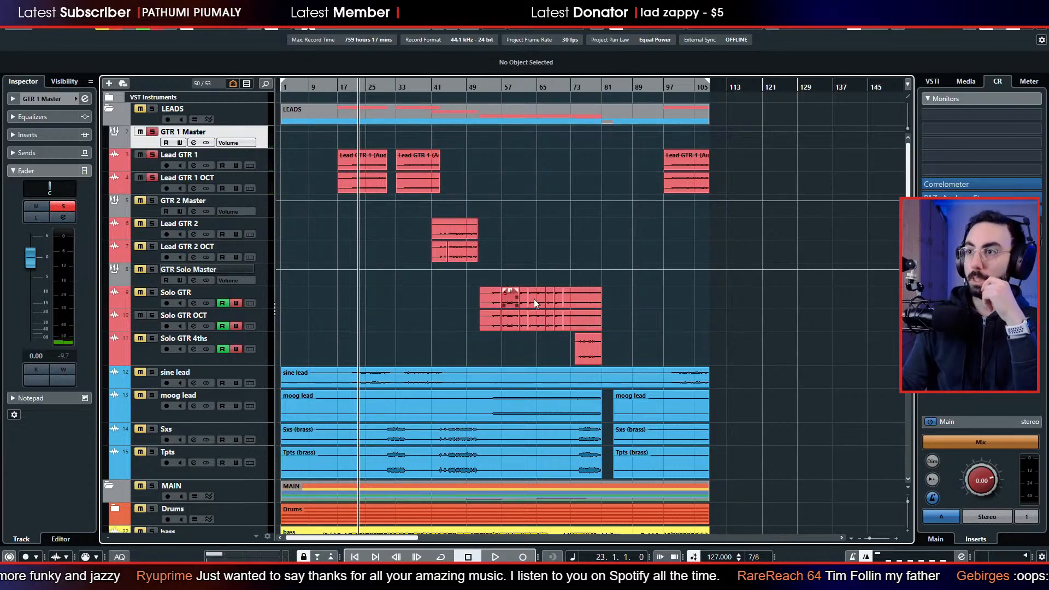
{"action": "left_click", "coordinate": [264, 185]}
{"action": "left_click", "coordinate": [266, 158]}
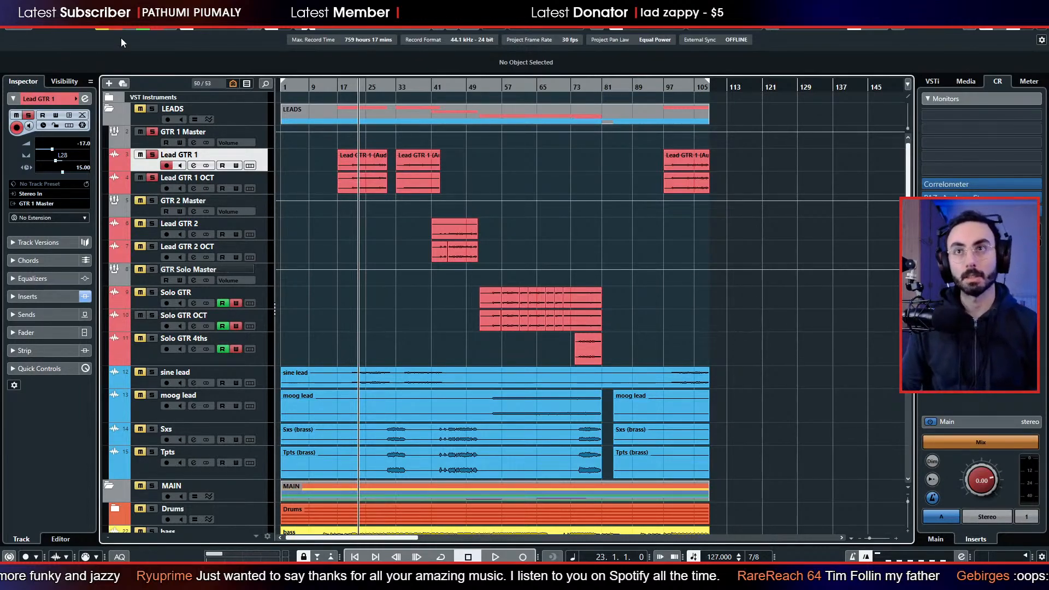
{"action": "key", "text": "s"}
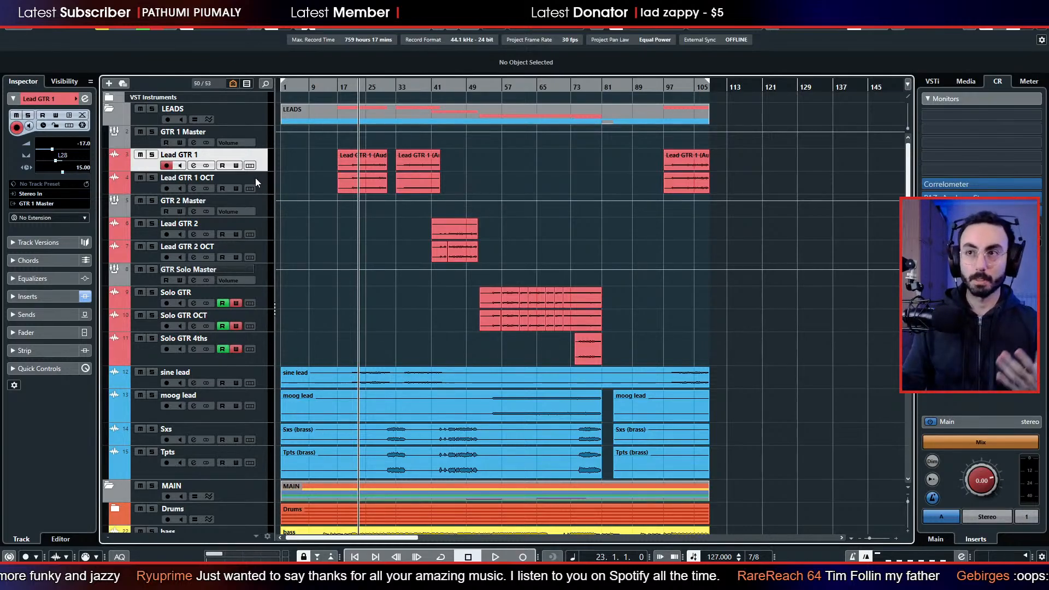
{"action": "key", "text": "space"}
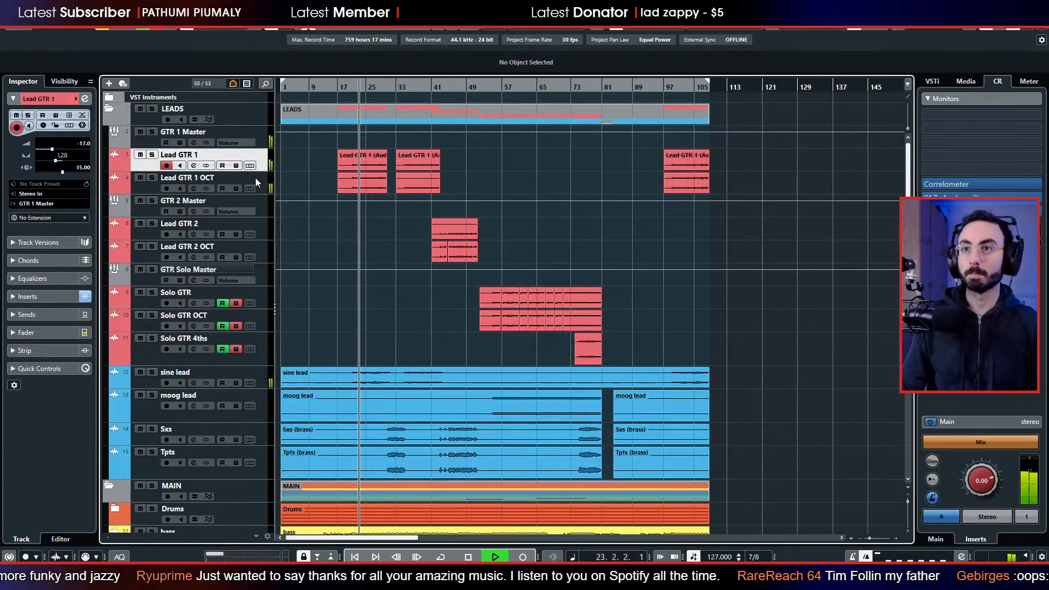
{"action": "left_click", "coordinate": [152, 155]}
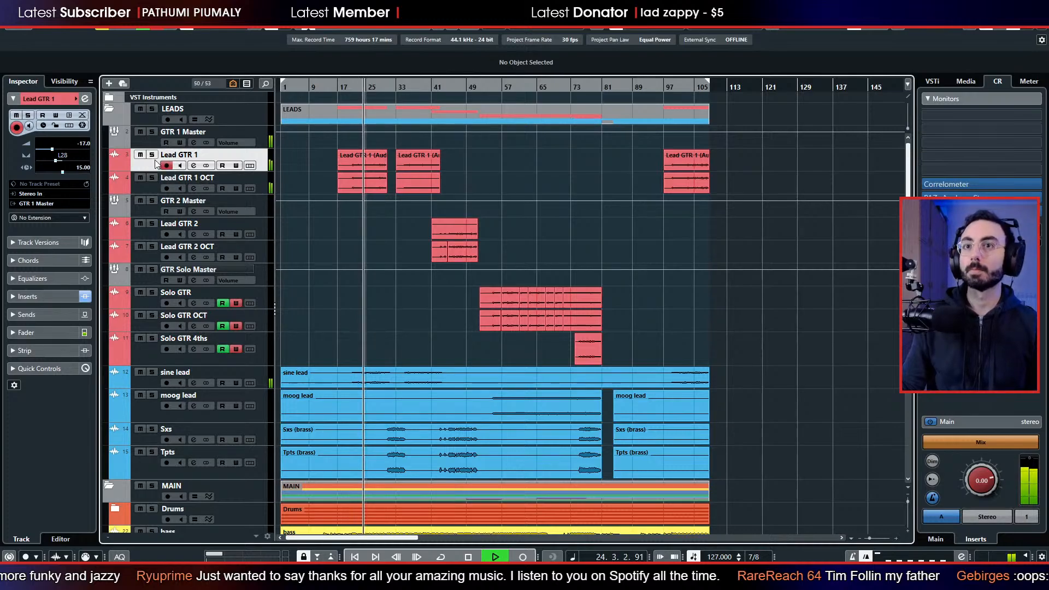
{"action": "key", "text": "space"}
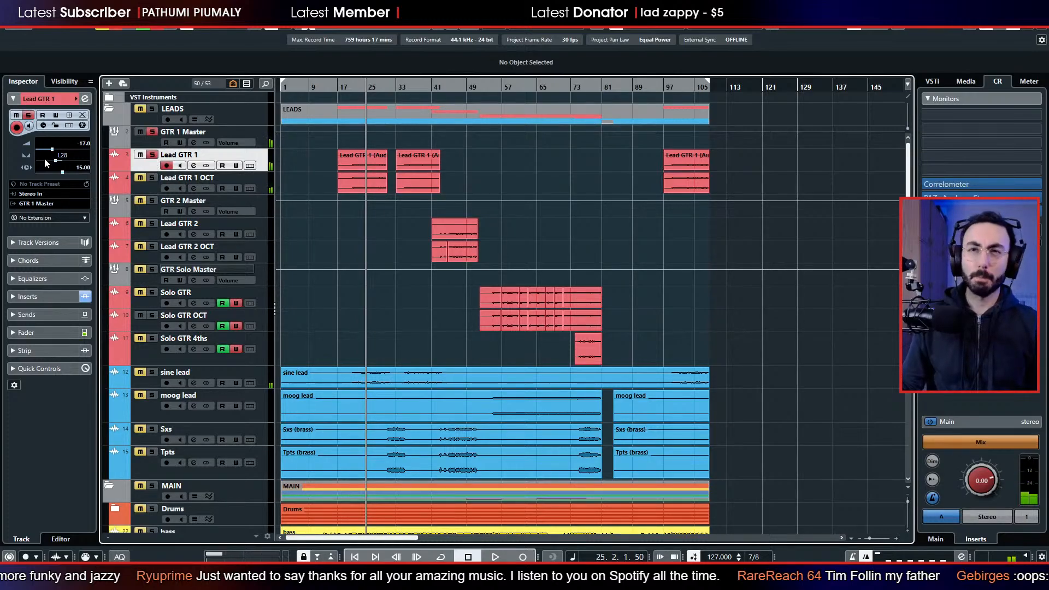
Centre the pan of Lead GTR 1, resume playback and add Lead GTR 1 OCT to the solo.
{"action": "left_click", "coordinate": [61, 164]}
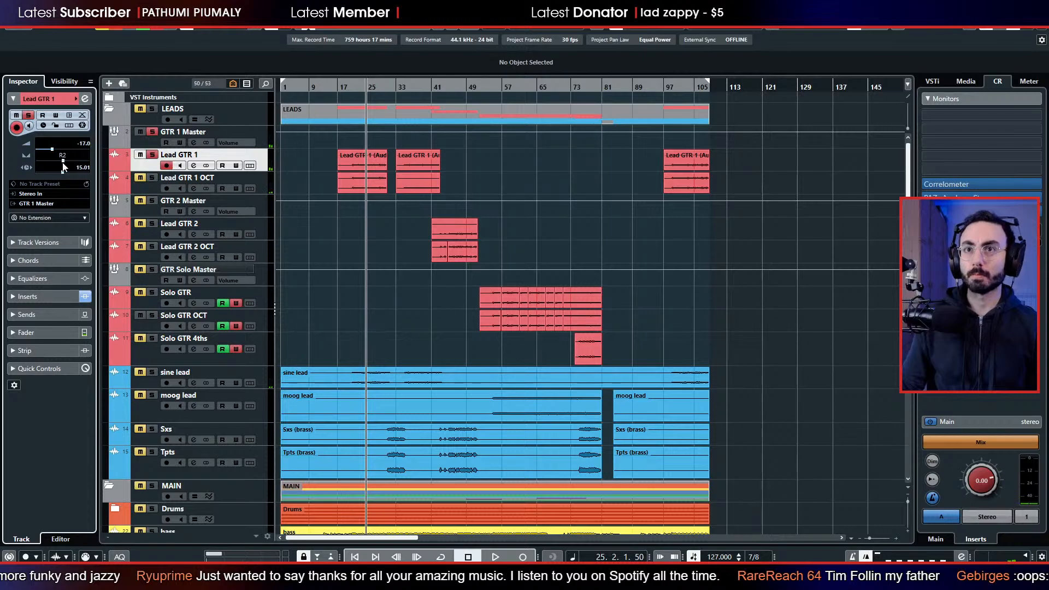
{"action": "left_click", "coordinate": [62, 162]}
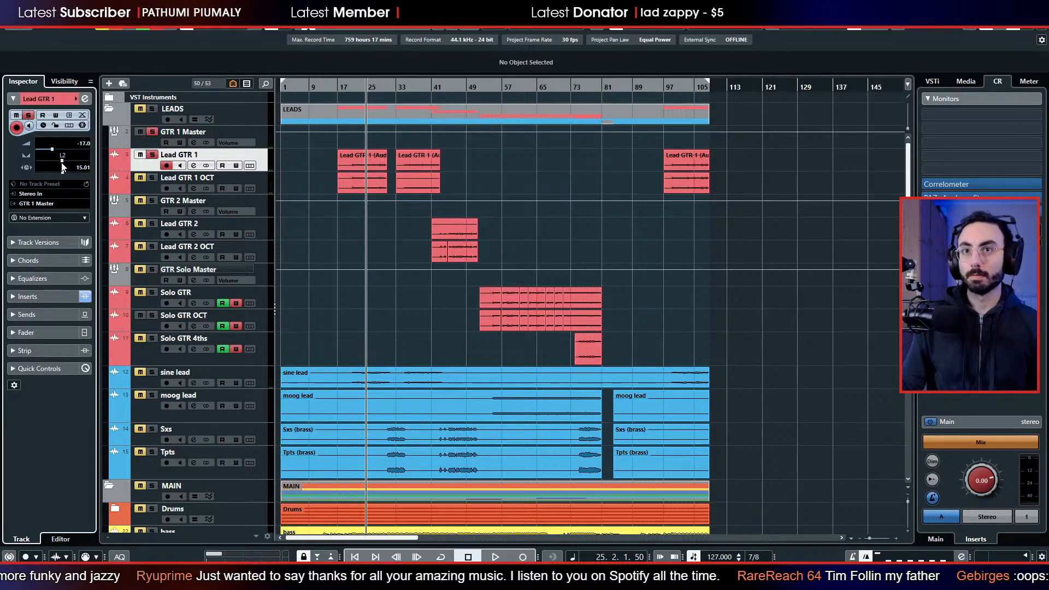
{"action": "key", "text": "space"}
{"action": "left_click", "coordinate": [146, 177]}
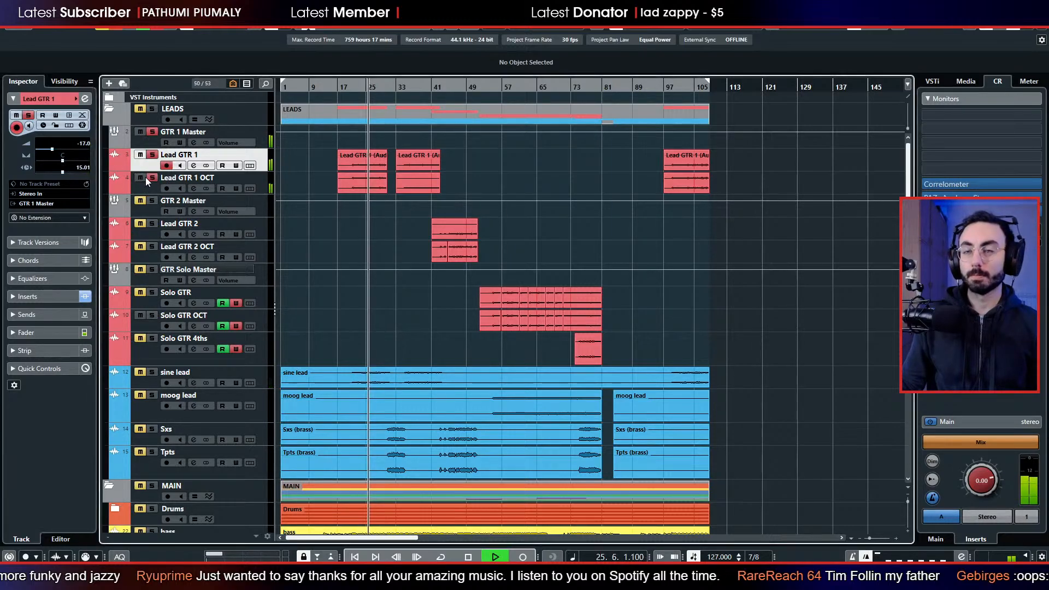
Pan Lead GTR 1 OCT to L36, replay from bar 25 with all solos cleared, and stop playback.
{"action": "left_click", "coordinate": [152, 193]}
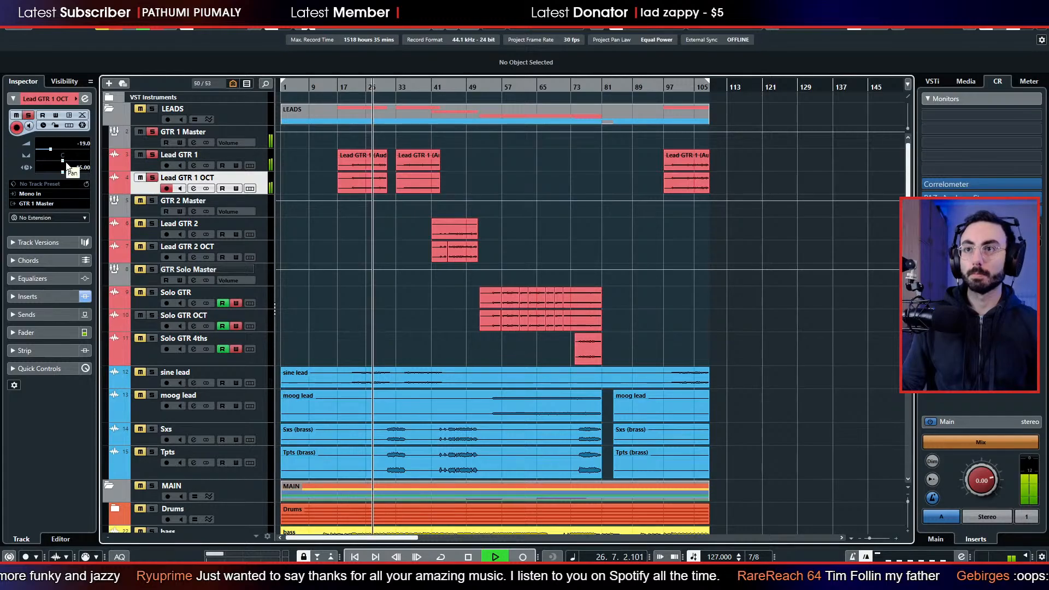
{"action": "left_click_drag", "start_coordinate": [68, 167], "coordinate": [54, 166]}
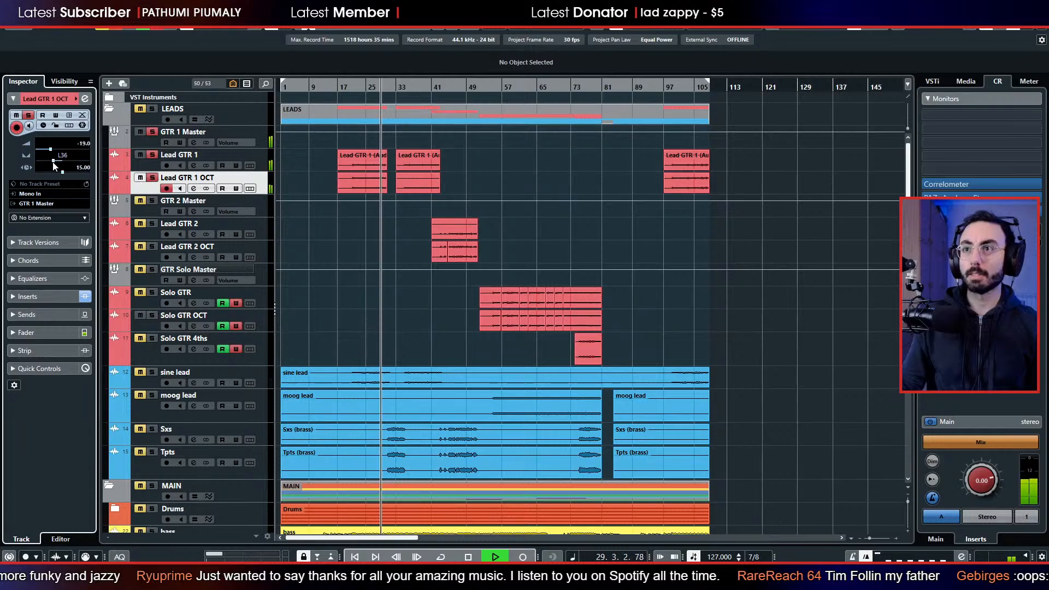
{"action": "left_click", "coordinate": [359, 87]}
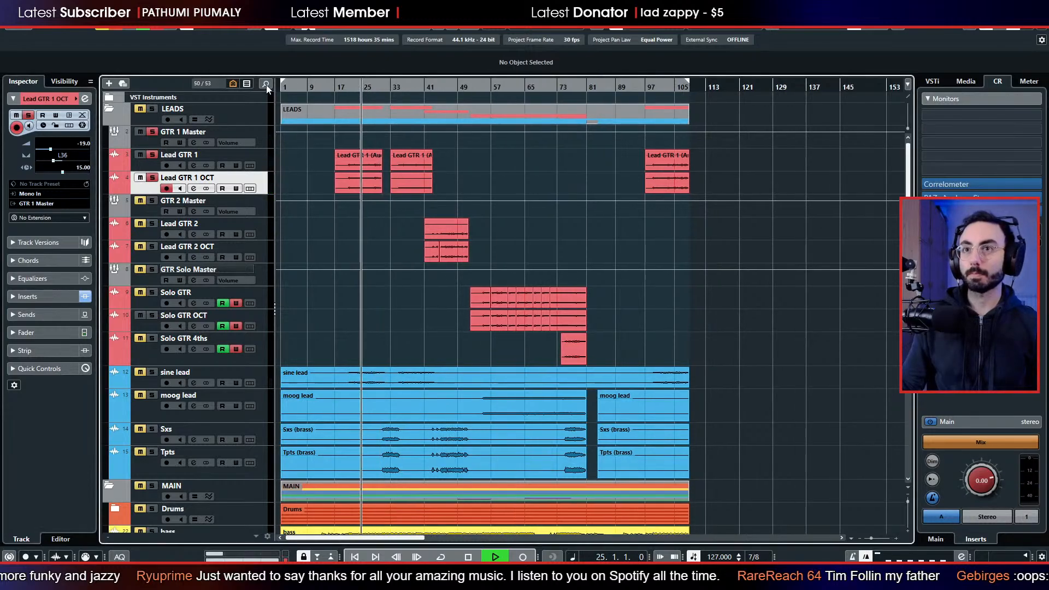
{"action": "left_click", "coordinate": [118, 23]}
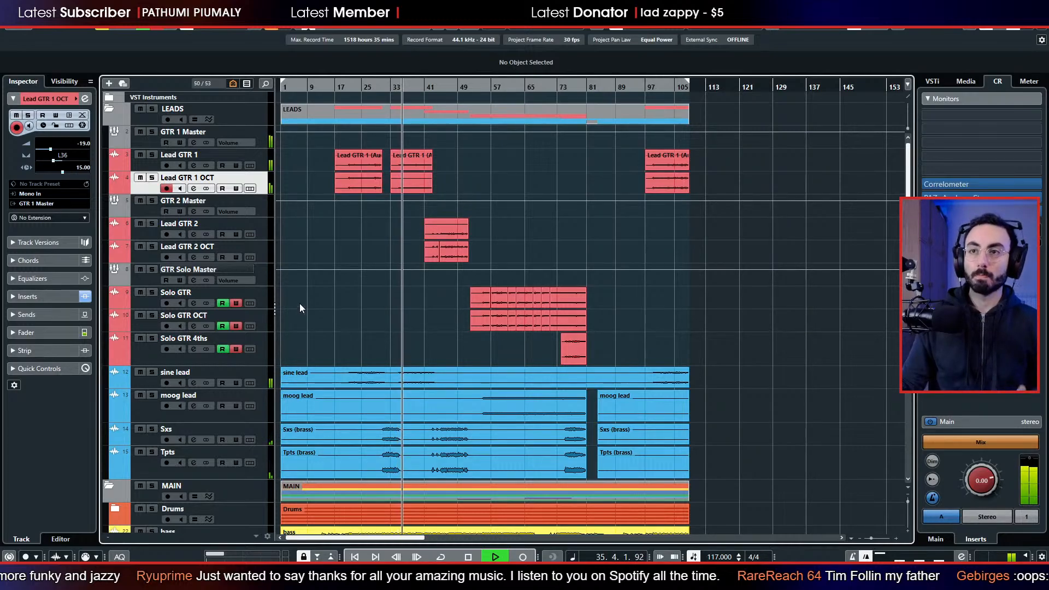
{"action": "key", "text": "space"}
Add a stereo group track named LEAD MASTER, created outside folders and output to Stereo Out, and move it above GTR 1 Master.
{"action": "scroll", "coordinate": [342, 299], "scroll_direction": "down", "scroll_amount": 3}
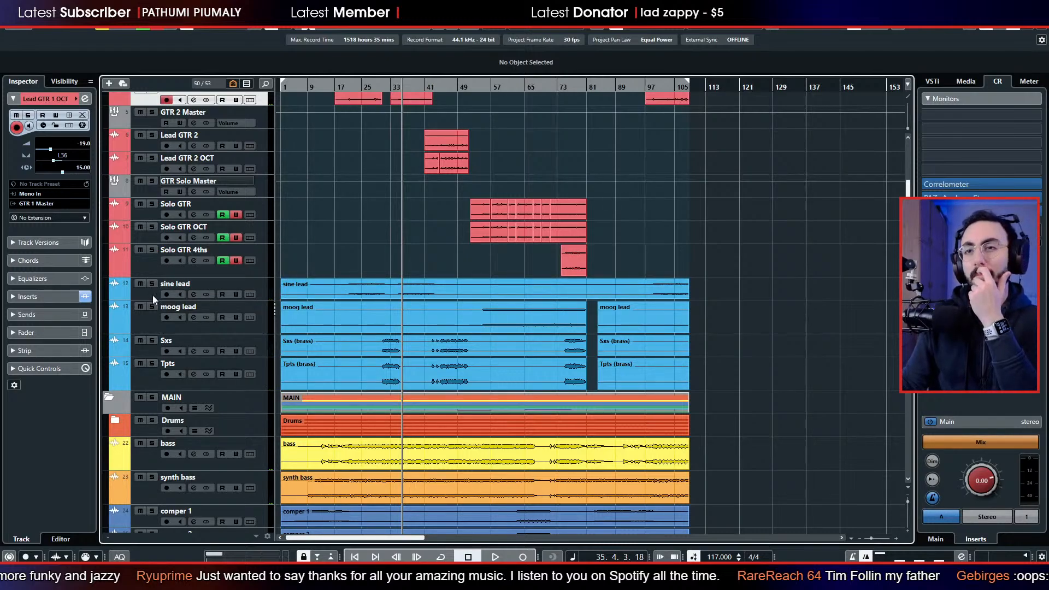
{"action": "scroll", "coordinate": [156, 284], "scroll_direction": "up", "scroll_amount": 3}
{"action": "left_click", "coordinate": [137, 138]}
{"action": "right_click", "coordinate": [138, 138]}
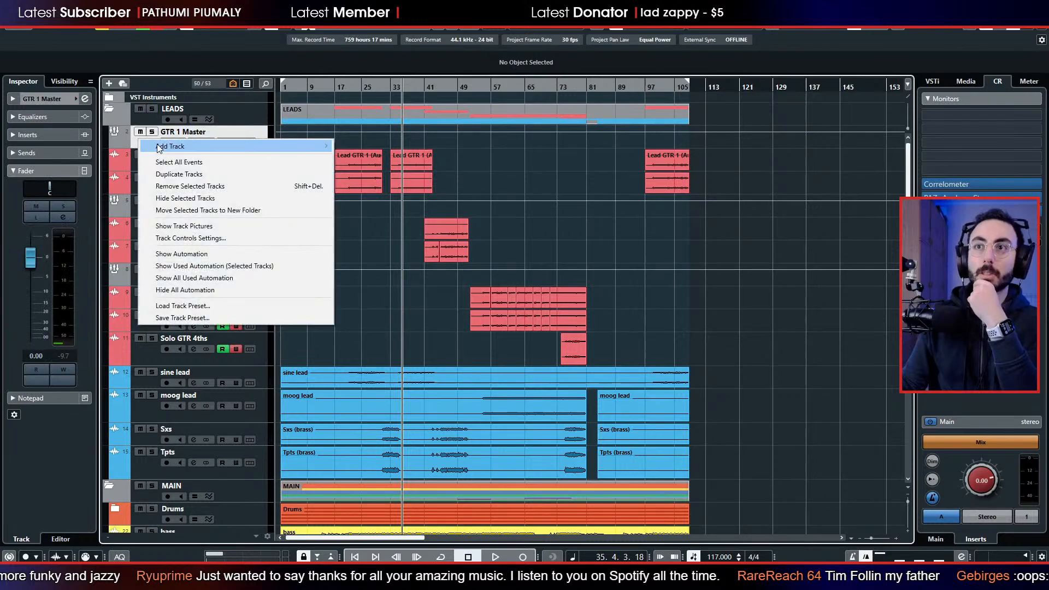
{"action": "mouse_move", "coordinate": [181, 146]}
{"action": "left_click", "coordinate": [380, 213]}
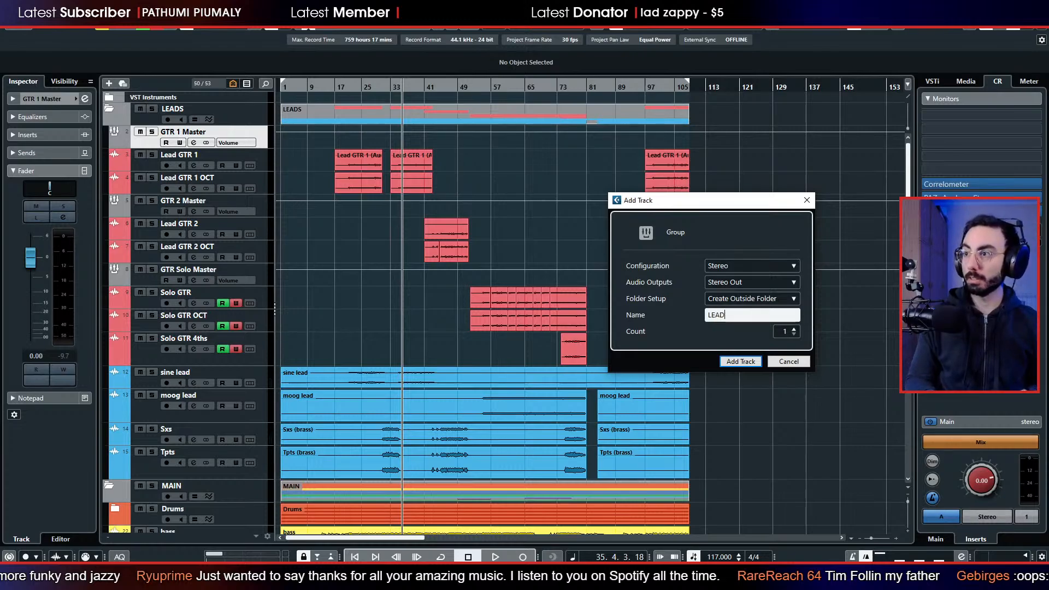
{"action": "type", "text": "LEAD MAST"}
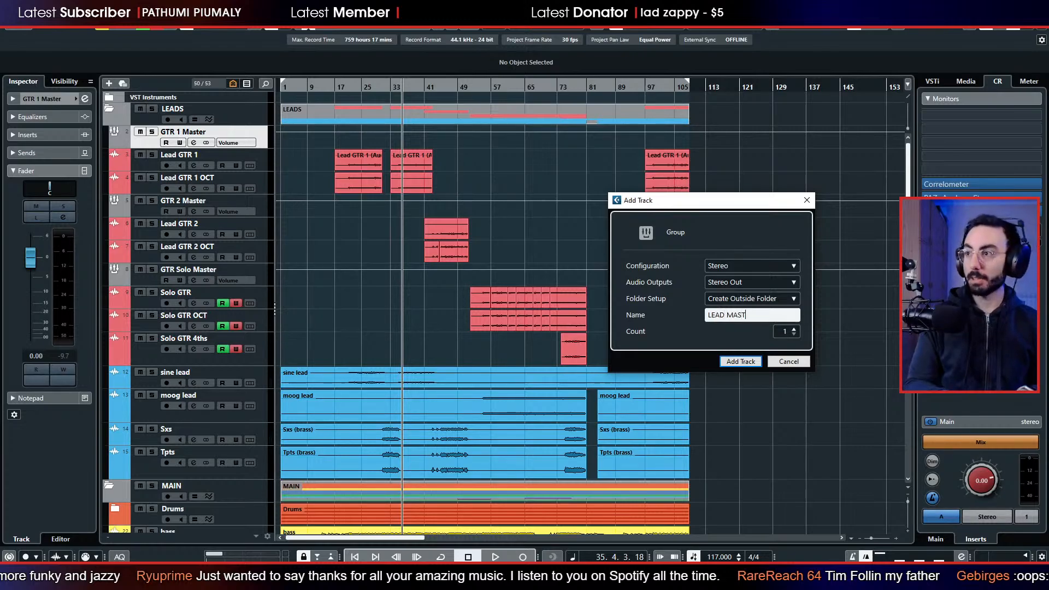
{"action": "type", "text": "ER"}
{"action": "key", "text": "Return"}
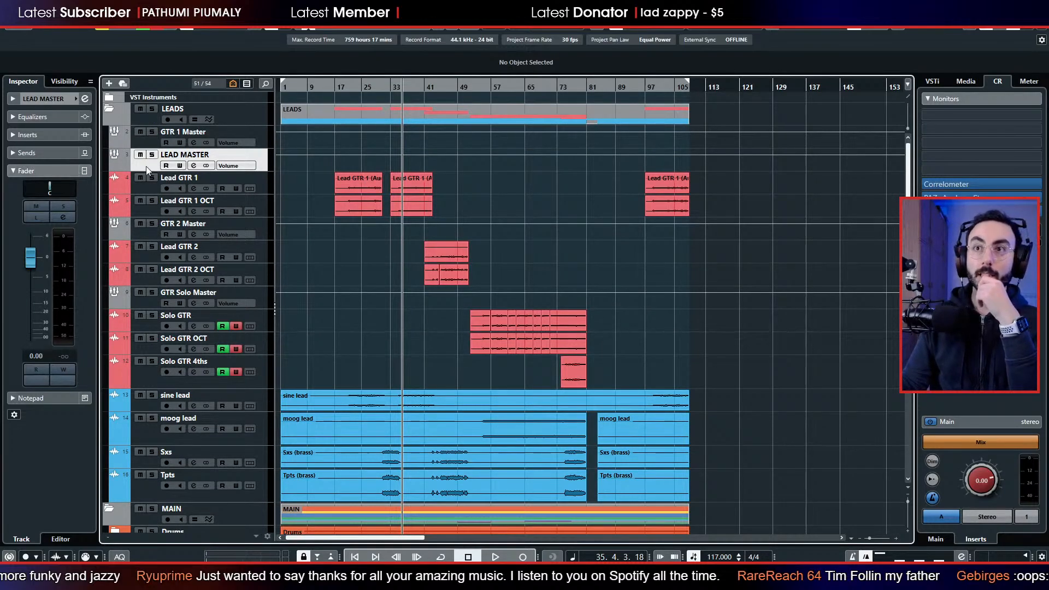
{"action": "left_click_drag", "start_coordinate": [147, 170], "coordinate": [124, 146]}
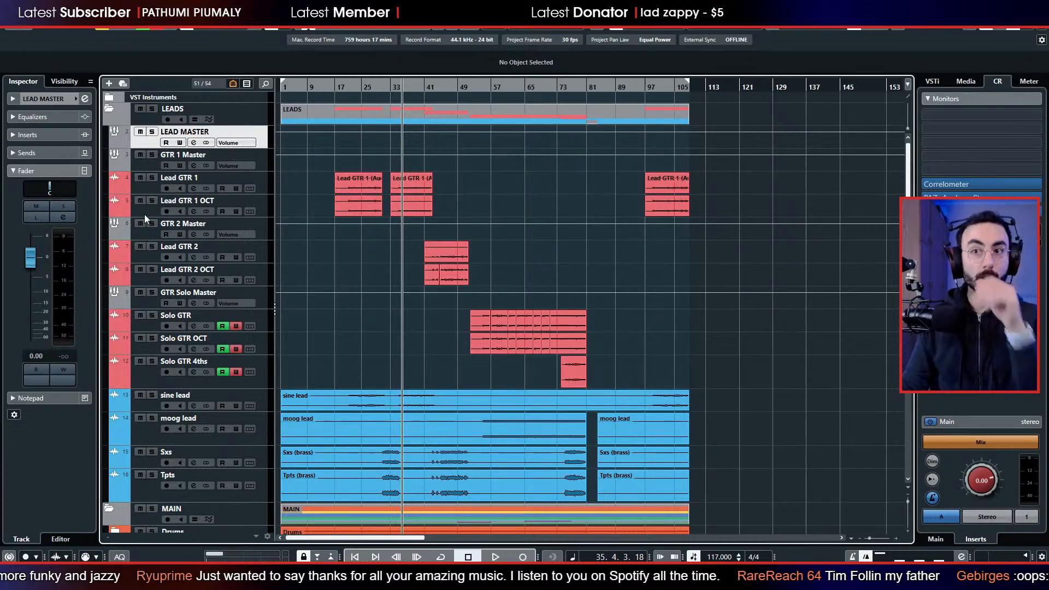
Select the GTR Solo Master, GTR 2 Master and GTR 1 Master channels together in the full mixer.
{"action": "left_click", "coordinate": [151, 304]}
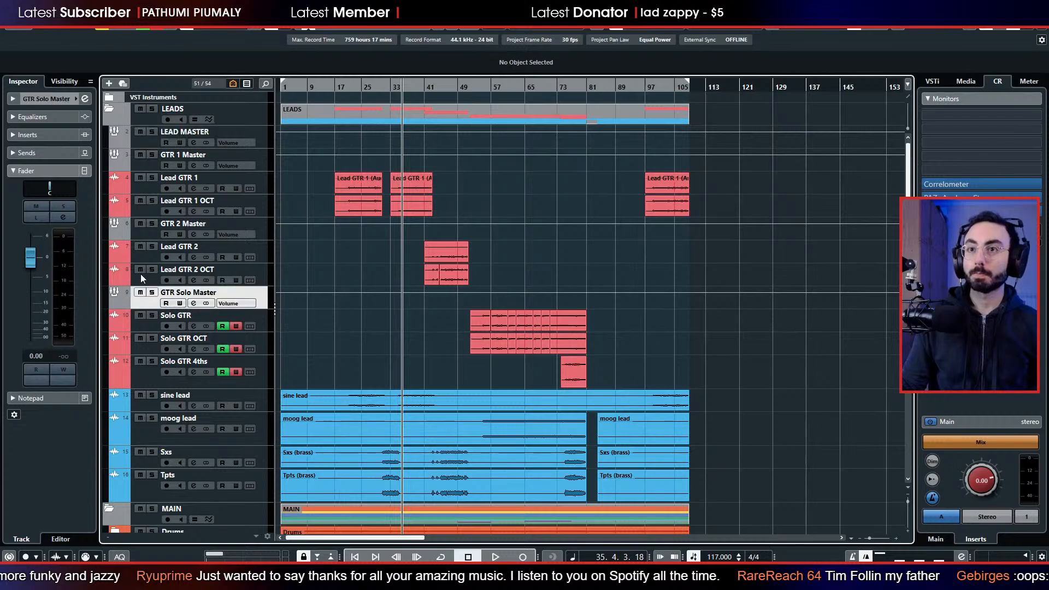
{"action": "left_click", "coordinate": [144, 234], "text": "ctrl"}
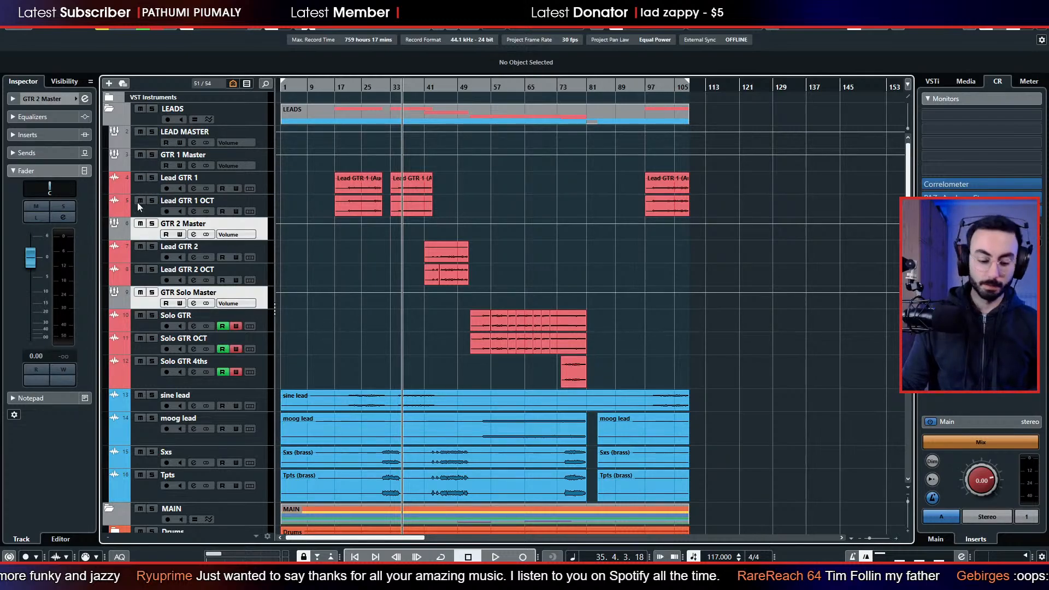
{"action": "key", "text": "F3"}
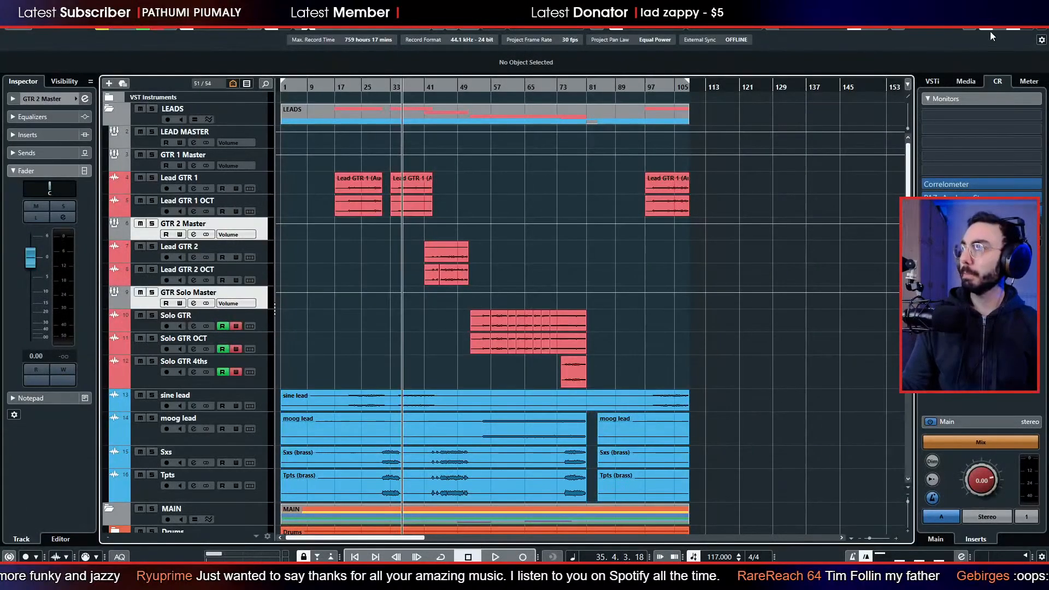
{"action": "left_click", "coordinate": [999, 24]}
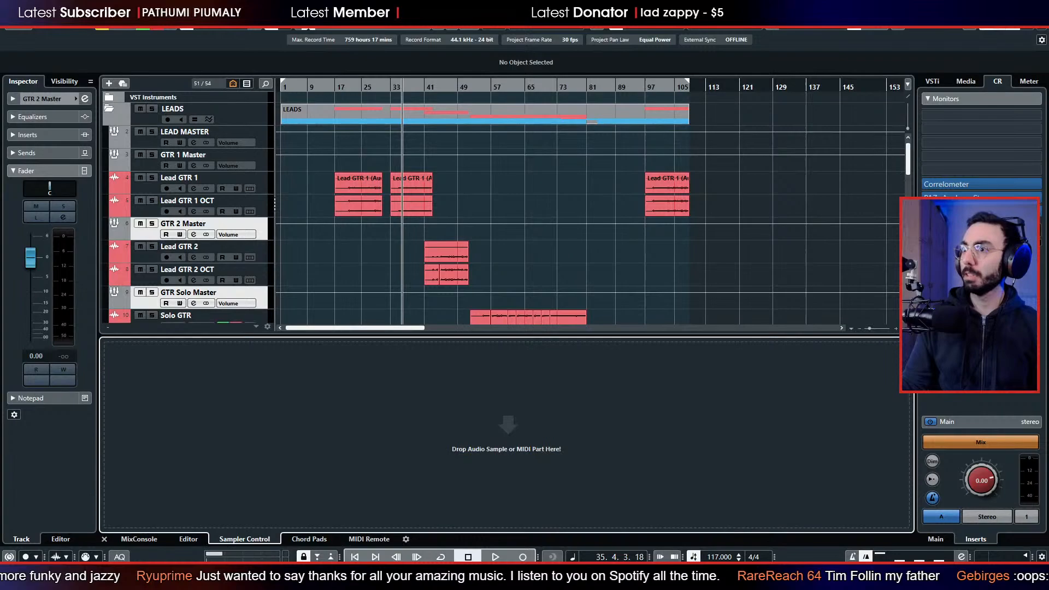
{"action": "left_click", "coordinate": [125, 540]}
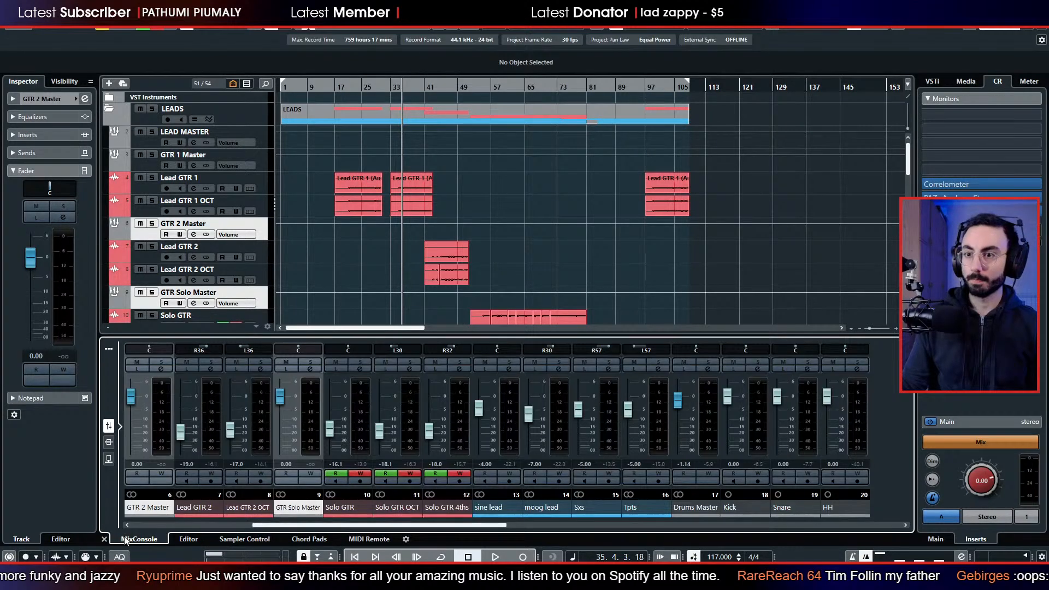
{"action": "left_click", "coordinate": [108, 443]}
{"action": "left_click", "coordinate": [109, 425]}
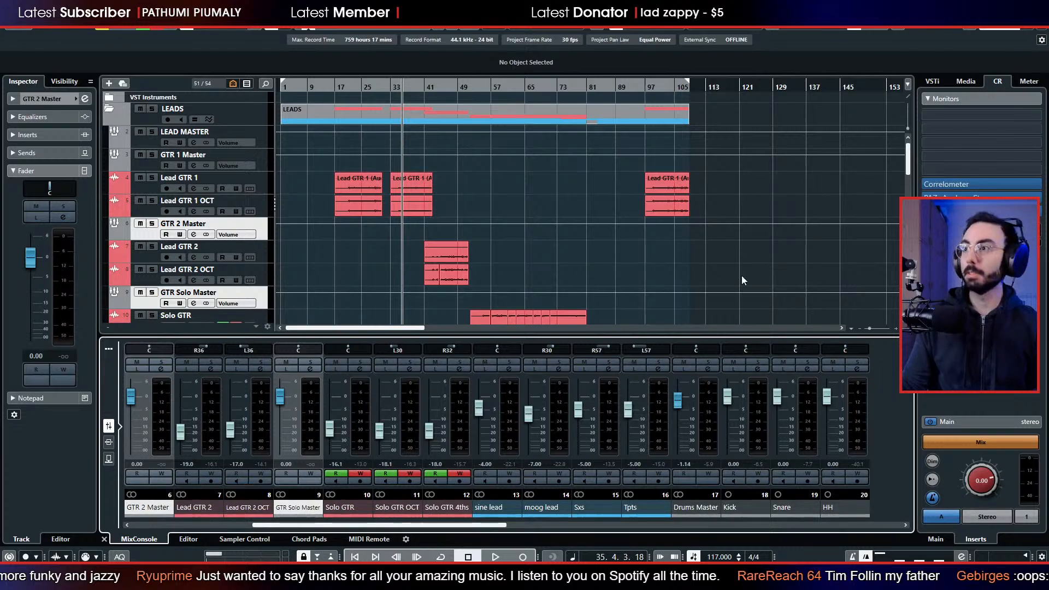
{"action": "left_click", "coordinate": [996, 28]}
{"action": "key", "text": "F3"}
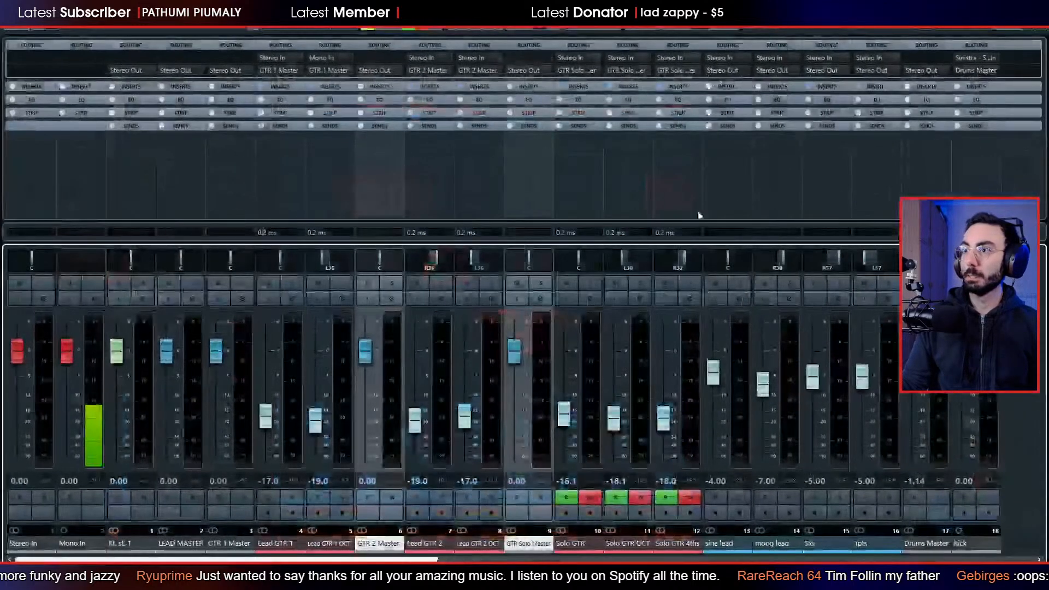
{"action": "left_click", "coordinate": [213, 544]}
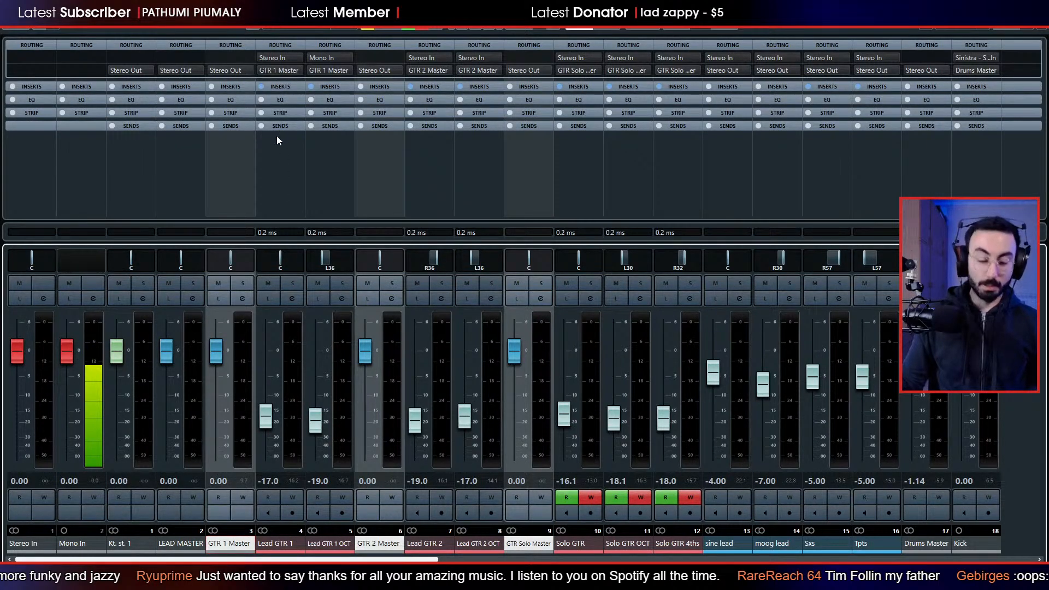
Route the output of Lead GTR 1 to LEAD MASTER and select only the GTR 1 Master channel.
{"action": "left_click", "coordinate": [299, 70]}
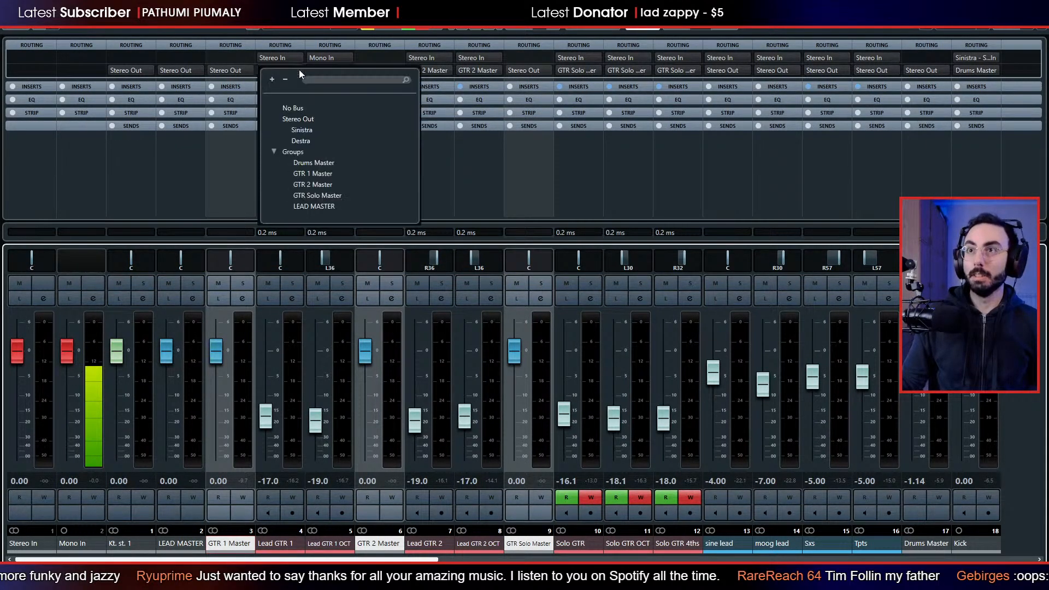
{"action": "left_click", "coordinate": [328, 207]}
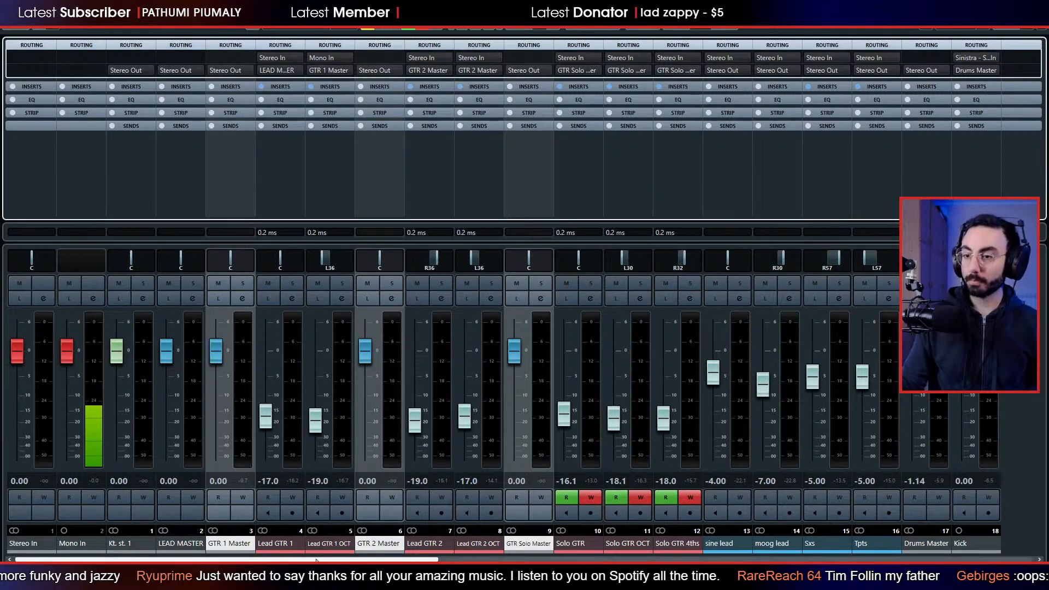
{"action": "left_click", "coordinate": [285, 544]}
{"action": "left_click", "coordinate": [316, 543]}
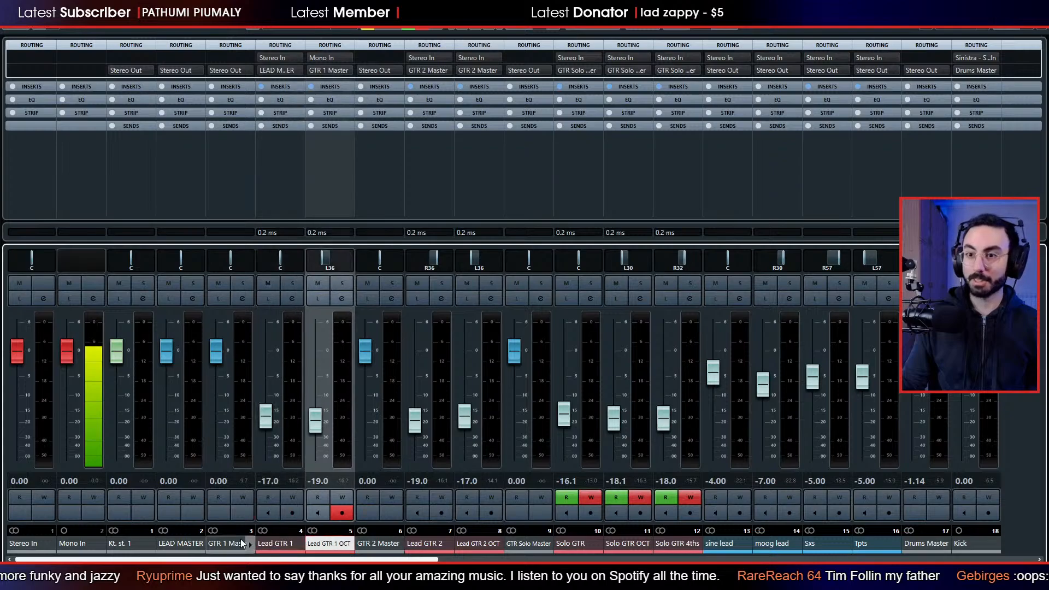
{"action": "left_click", "coordinate": [229, 544]}
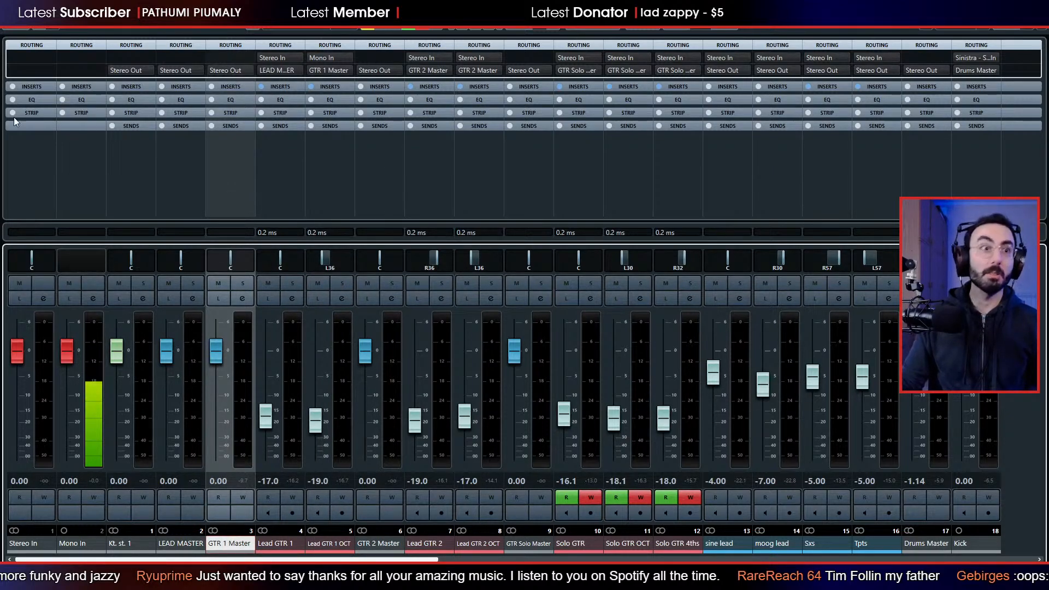
Route the outputs of the sine lead, moog lead, Sxs and Tpts channels to LEAD MASTER.
{"action": "scroll", "coordinate": [382, 559], "scroll_direction": "right", "scroll_amount": 1}
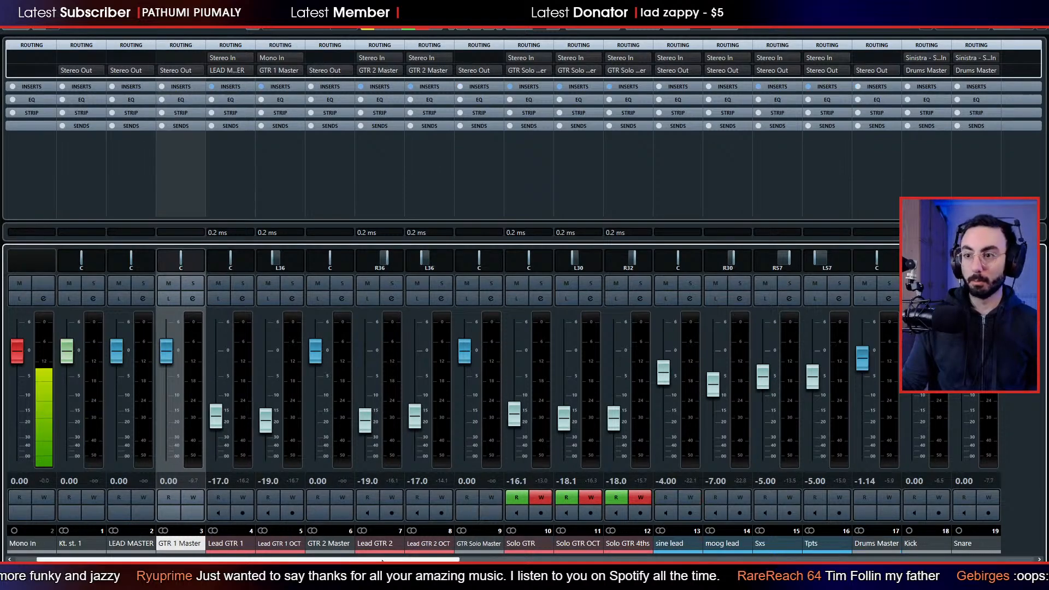
{"action": "scroll", "coordinate": [382, 561], "scroll_direction": "right", "scroll_amount": 6}
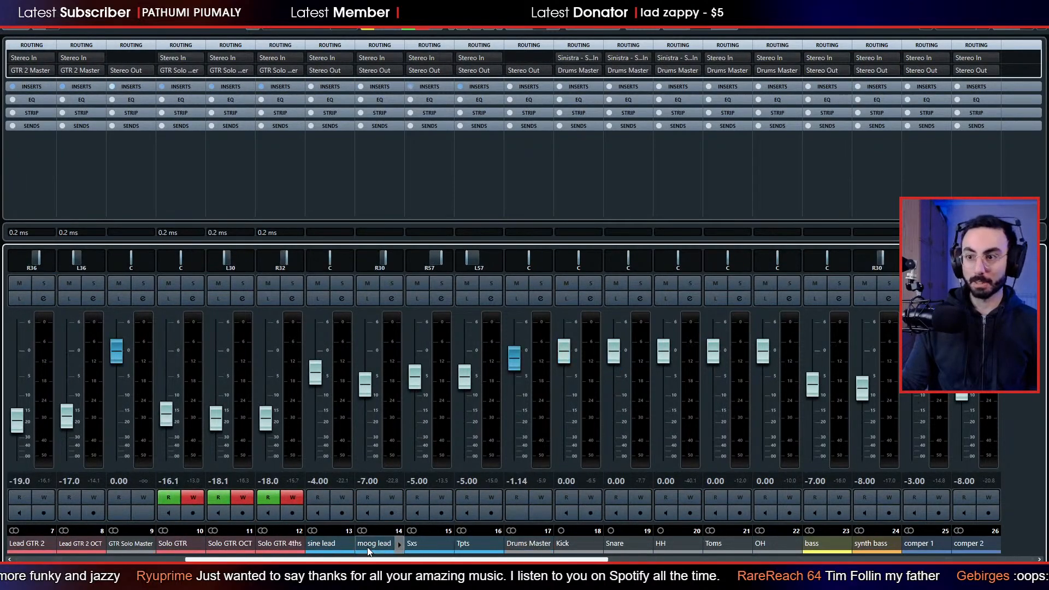
{"action": "left_click", "coordinate": [331, 545]}
{"action": "left_click", "coordinate": [475, 546], "text": "shift"}
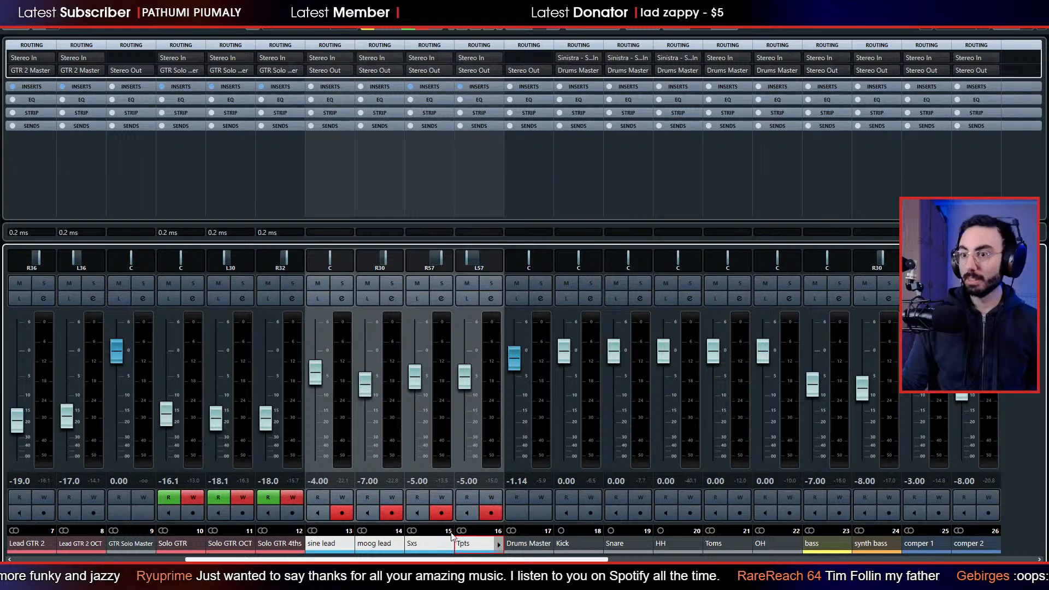
{"action": "left_click", "coordinate": [349, 70]}
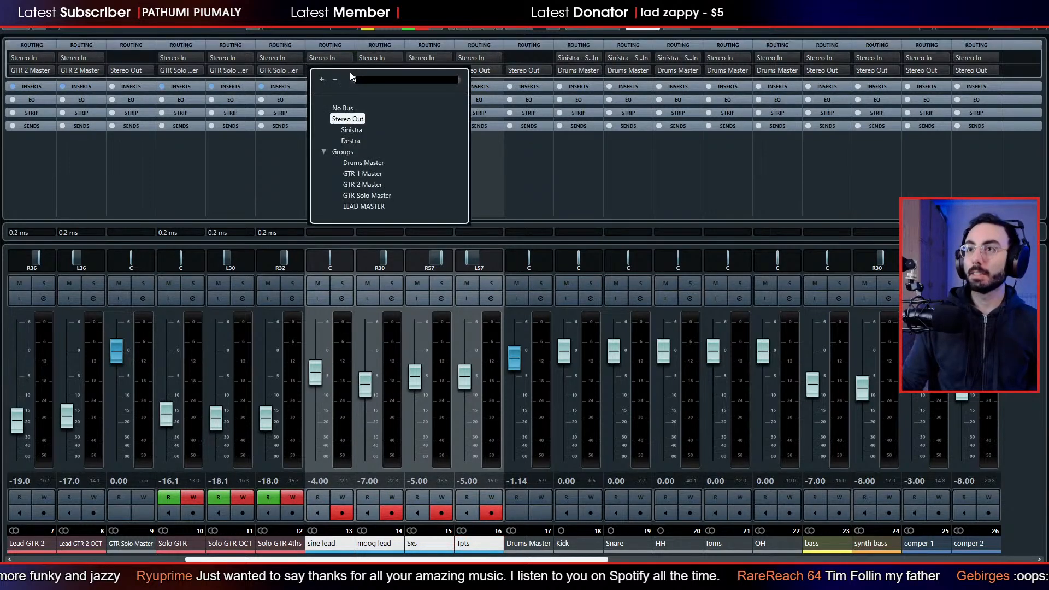
{"action": "left_click", "coordinate": [371, 209]}
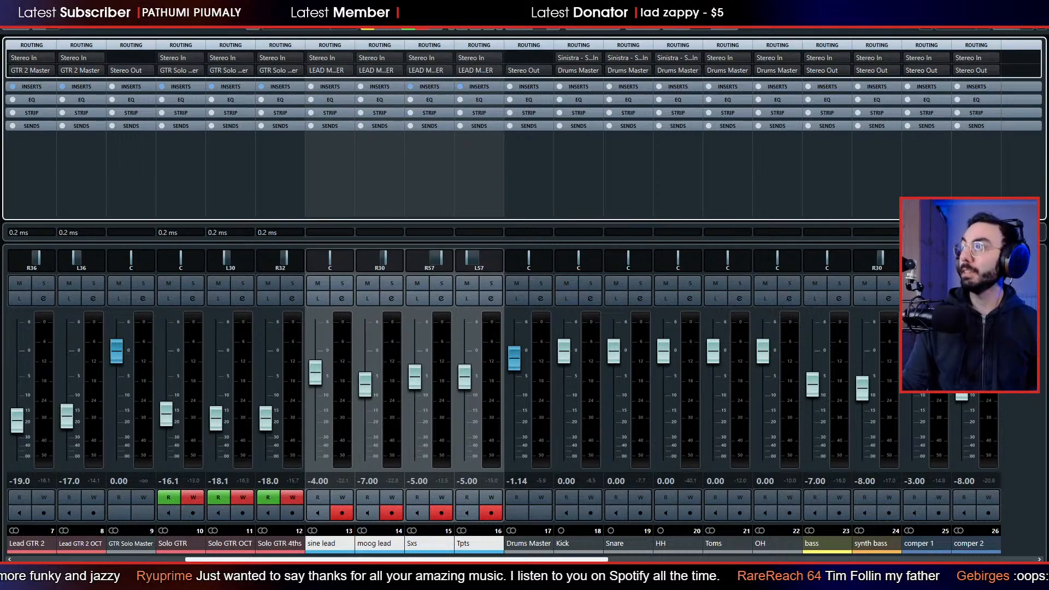
Return to the project, play the mix while lowering the LEAD MASTER fader to minus infinity, and stop playback.
{"action": "left_click", "coordinate": [981, 7]}
{"action": "left_click", "coordinate": [143, 140]}
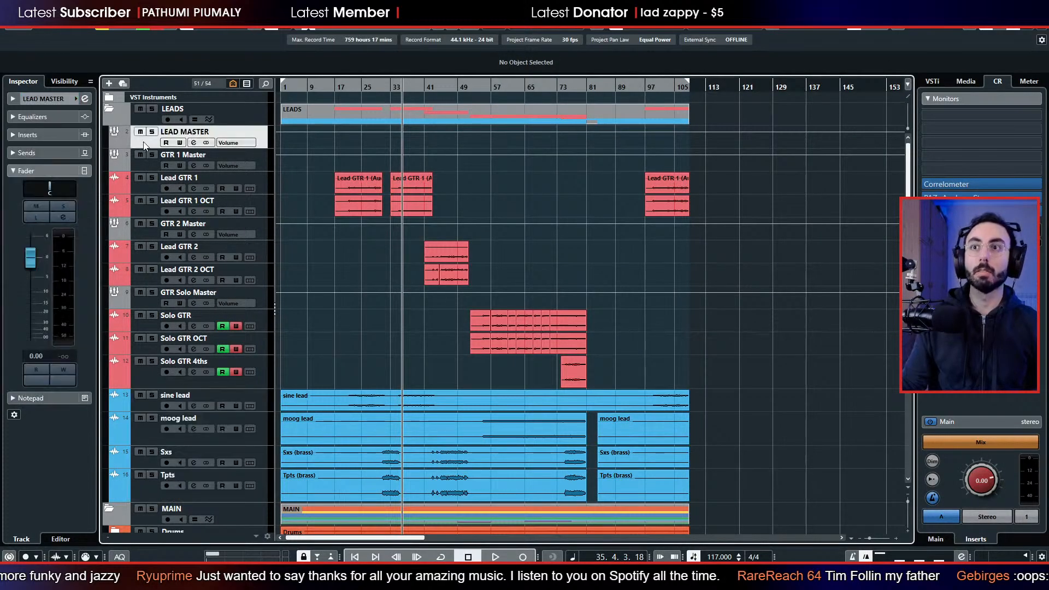
{"action": "key", "text": "space"}
{"action": "left_click_drag", "start_coordinate": [28, 289], "coordinate": [30, 349]}
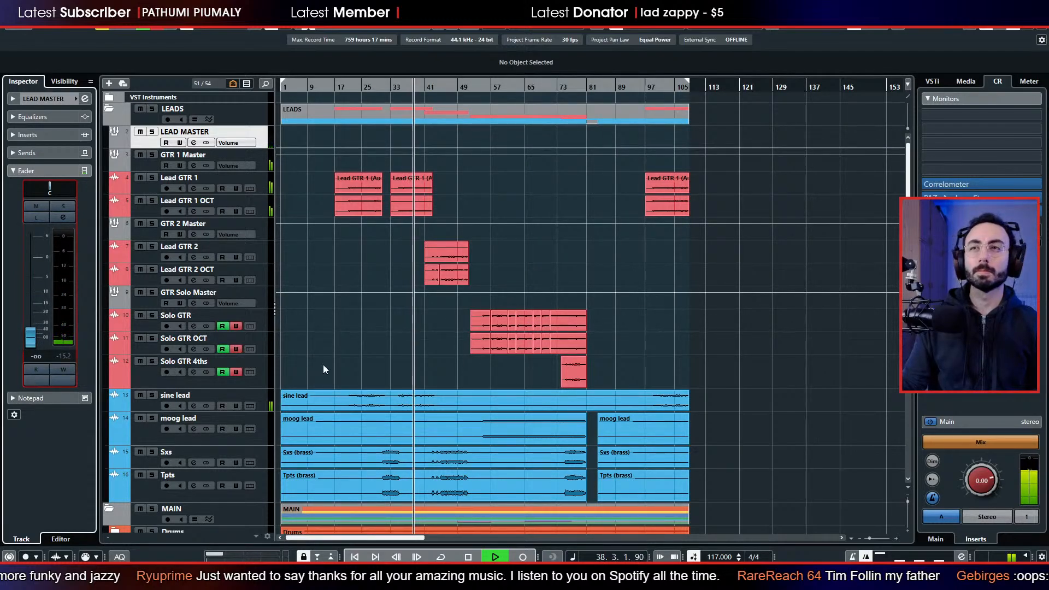
{"action": "key", "text": "space"}
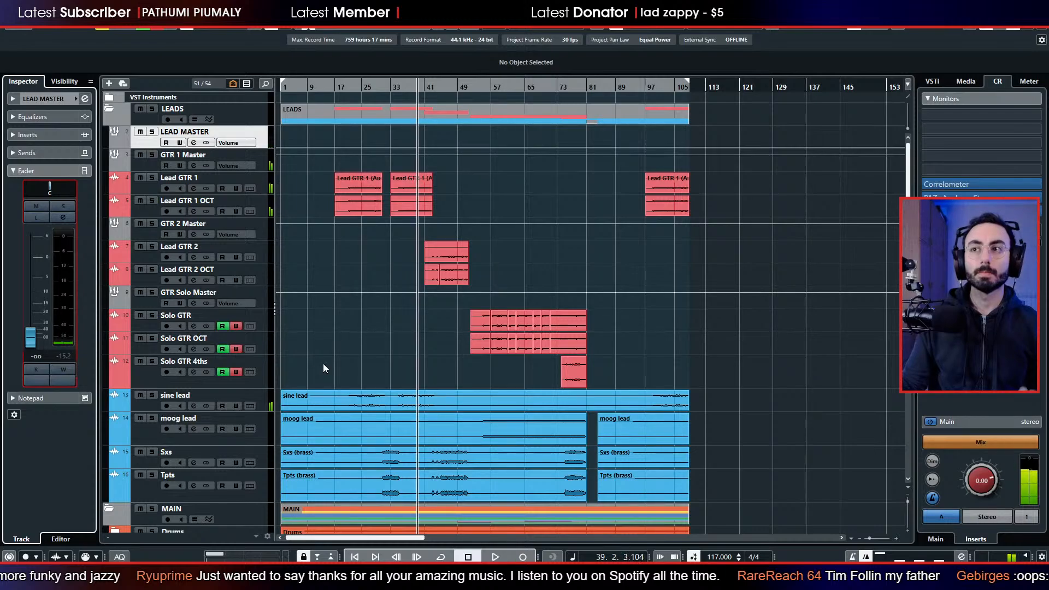
Solo Lead GTR 1 OCT, play it from bar 39, select GTR 1 Master to check its signal, and stop playback.
{"action": "left_click", "coordinate": [155, 203]}
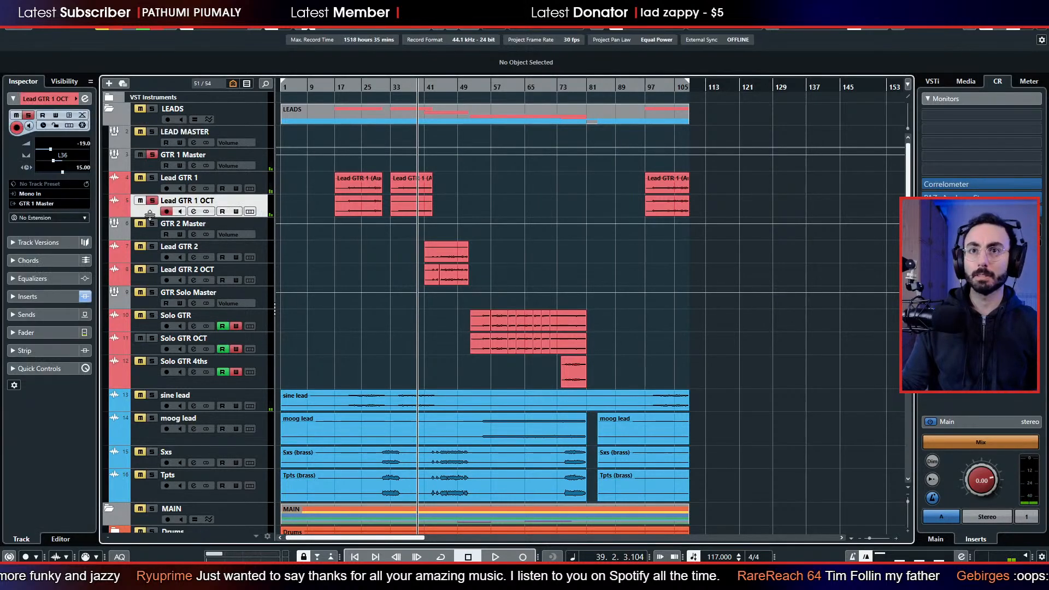
{"action": "key", "text": "space"}
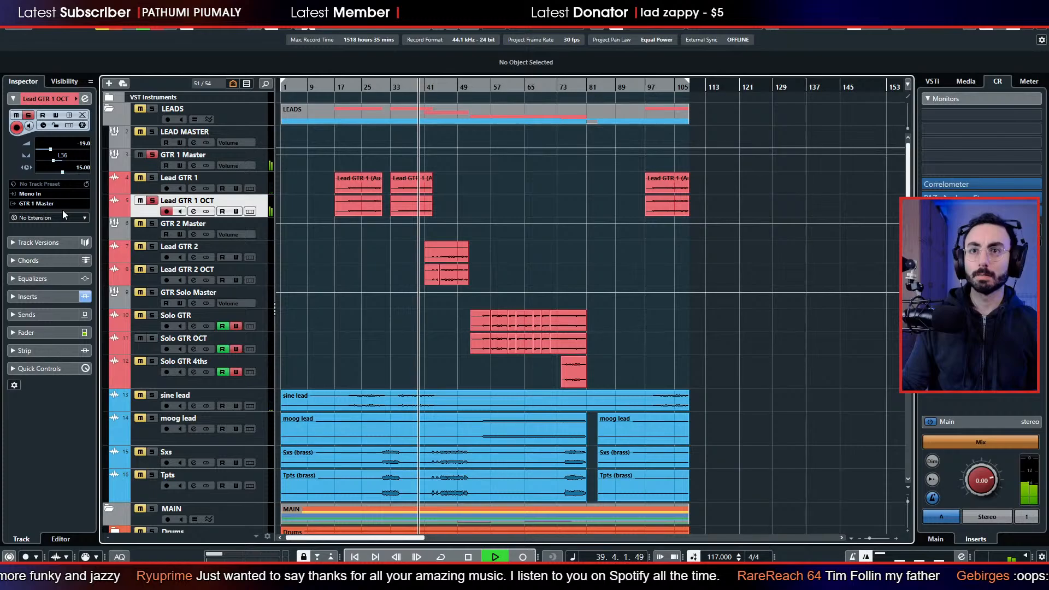
{"action": "left_click", "coordinate": [183, 156]}
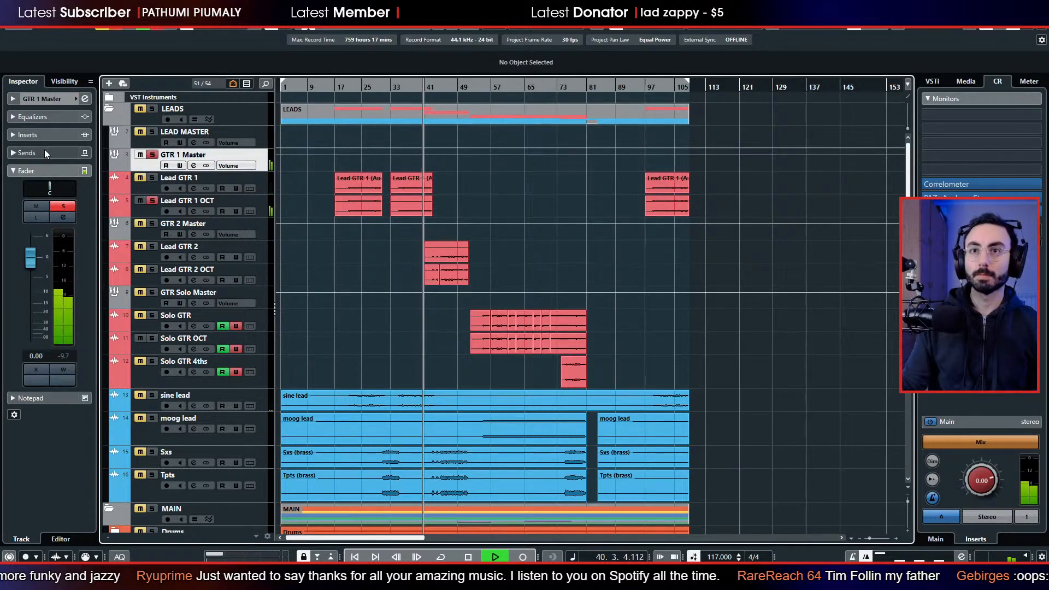
{"action": "key", "text": "space"}
Route GTR 1 Master's output to LEAD MASTER, and Lead GTR 1's output to GTR 1 Master while playing from bar 36.
{"action": "left_click", "coordinate": [47, 101]}
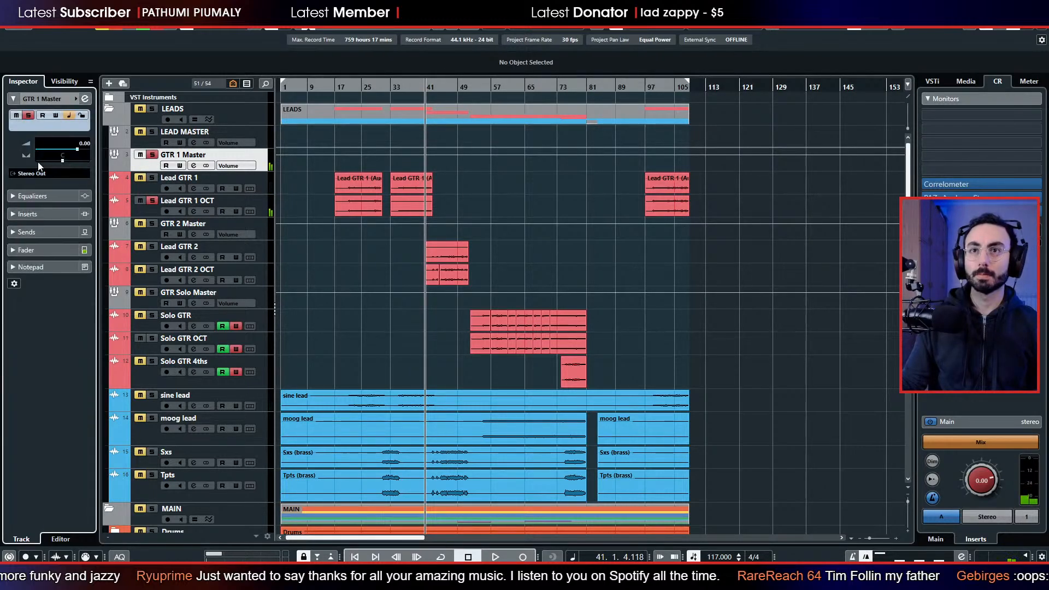
{"action": "left_click", "coordinate": [38, 173]}
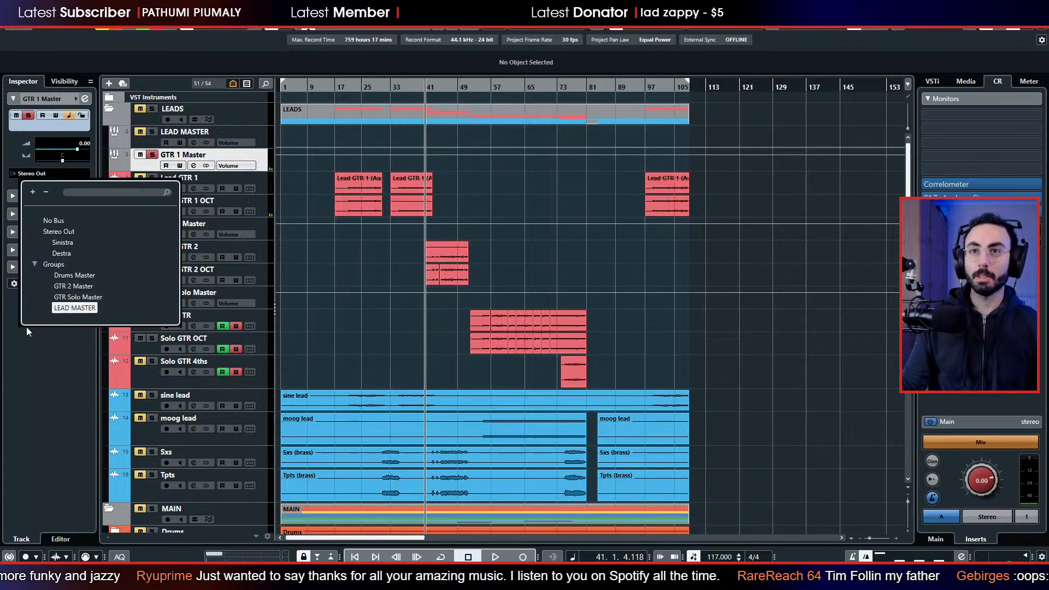
{"action": "left_click", "coordinate": [405, 87]}
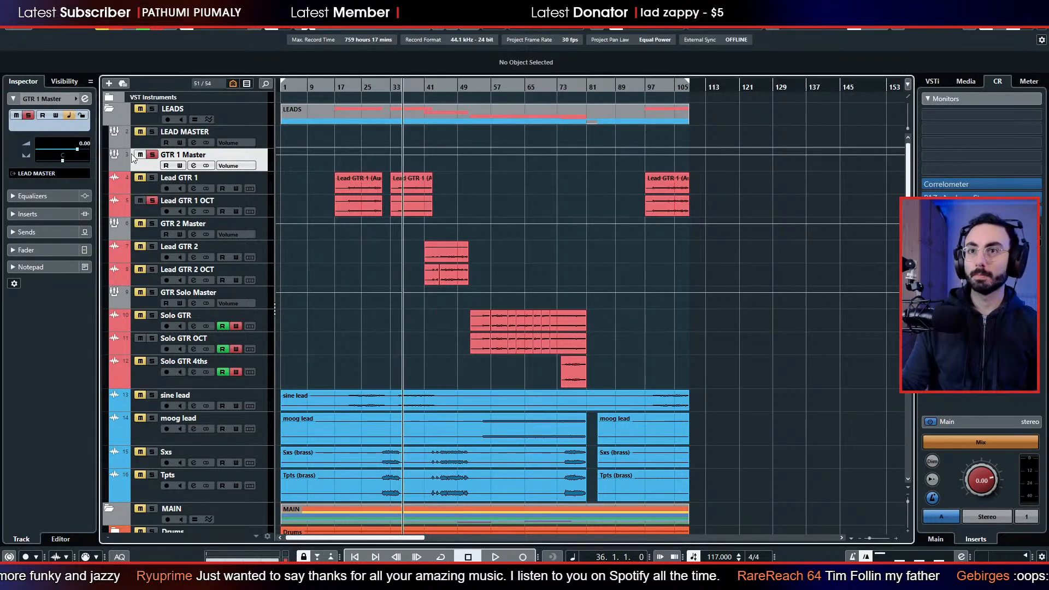
{"action": "left_click", "coordinate": [133, 190]}
{"action": "key", "text": "space"}
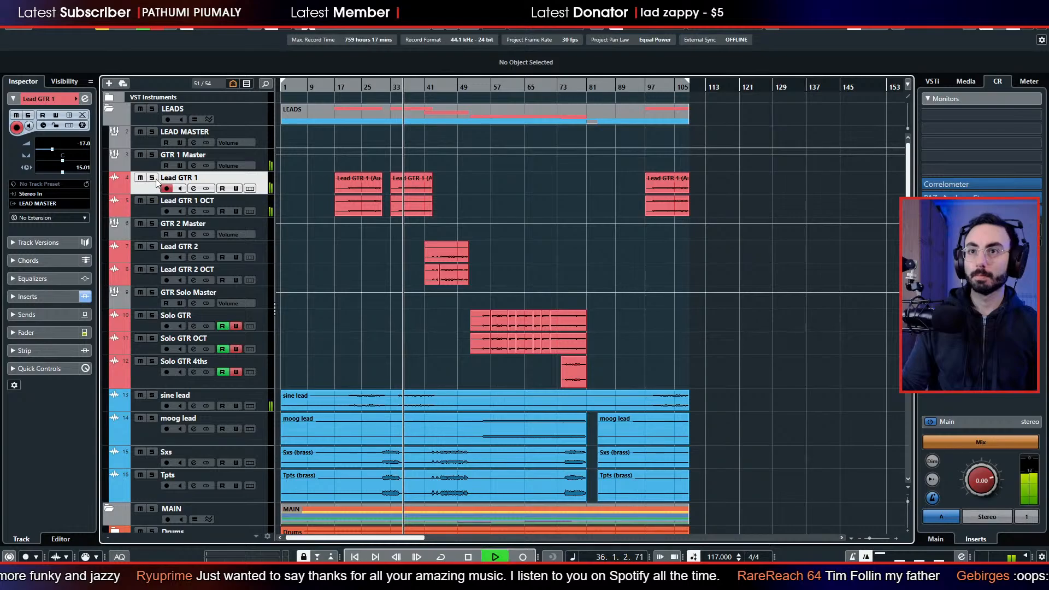
{"action": "left_click", "coordinate": [72, 204]}
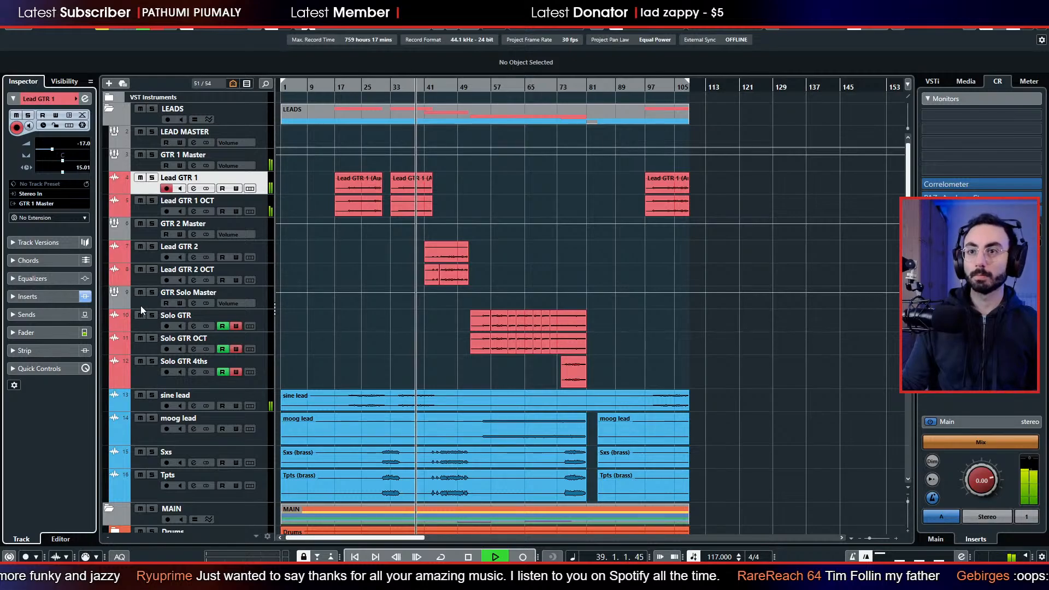
Test the LEAD MASTER fader during playback by raising it to 0.00 and lowering it to minus infinity, and stop playback.
{"action": "left_click", "coordinate": [148, 146]}
{"action": "left_click", "coordinate": [64, 249]}
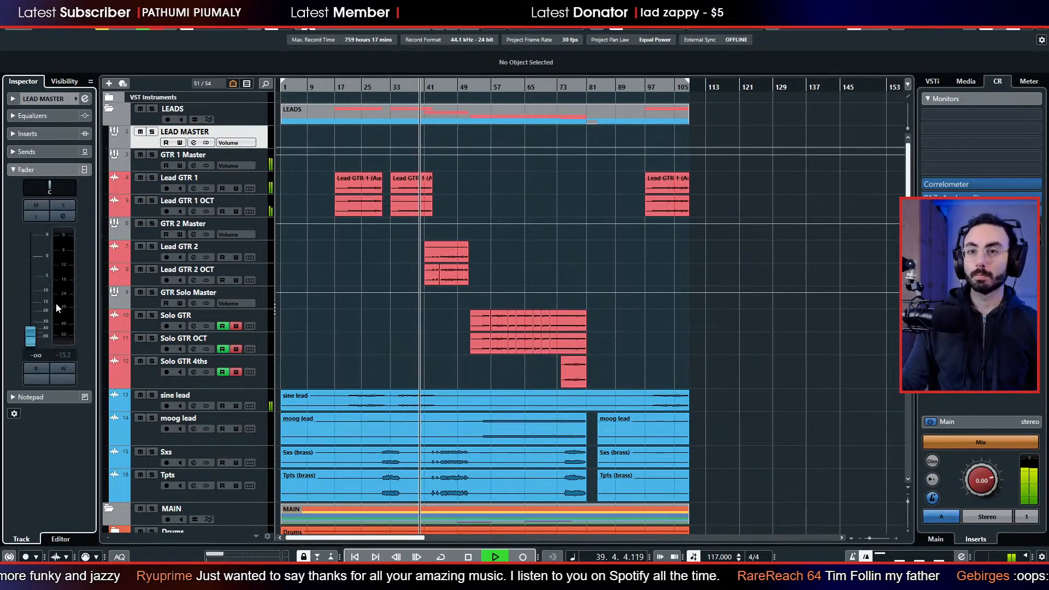
{"action": "left_click_drag", "start_coordinate": [34, 289], "coordinate": [37, 262]}
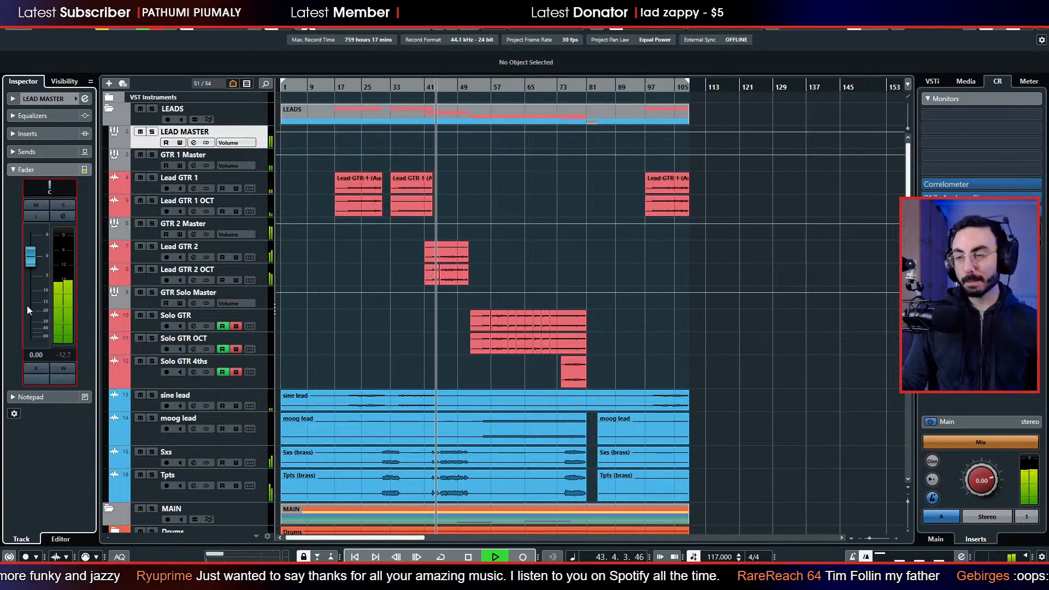
{"action": "scroll", "coordinate": [301, 311], "scroll_direction": "down", "scroll_amount": 3}
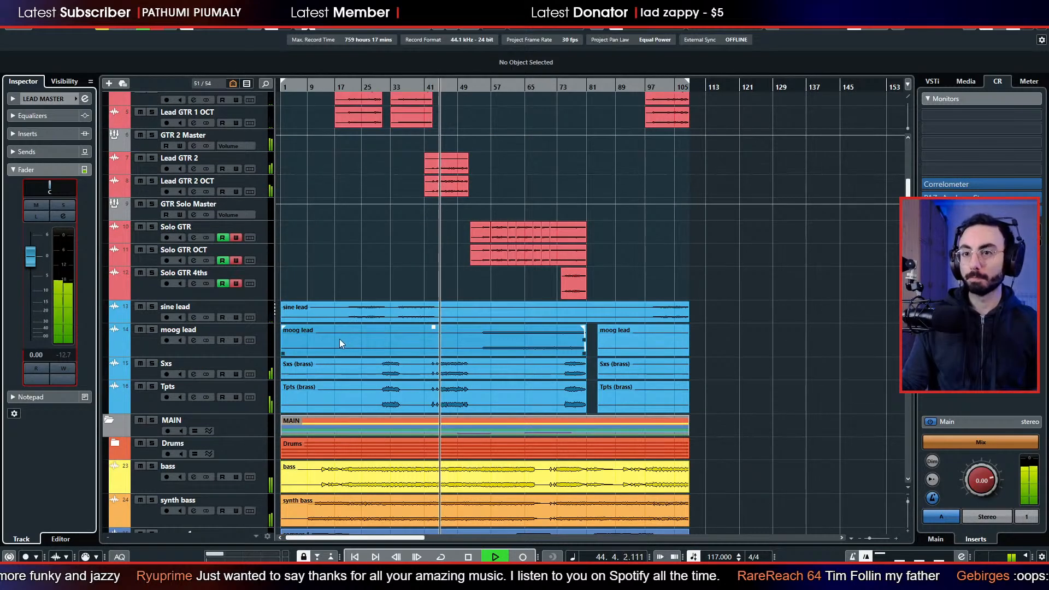
{"action": "scroll", "coordinate": [208, 340], "scroll_direction": "up", "scroll_amount": 3}
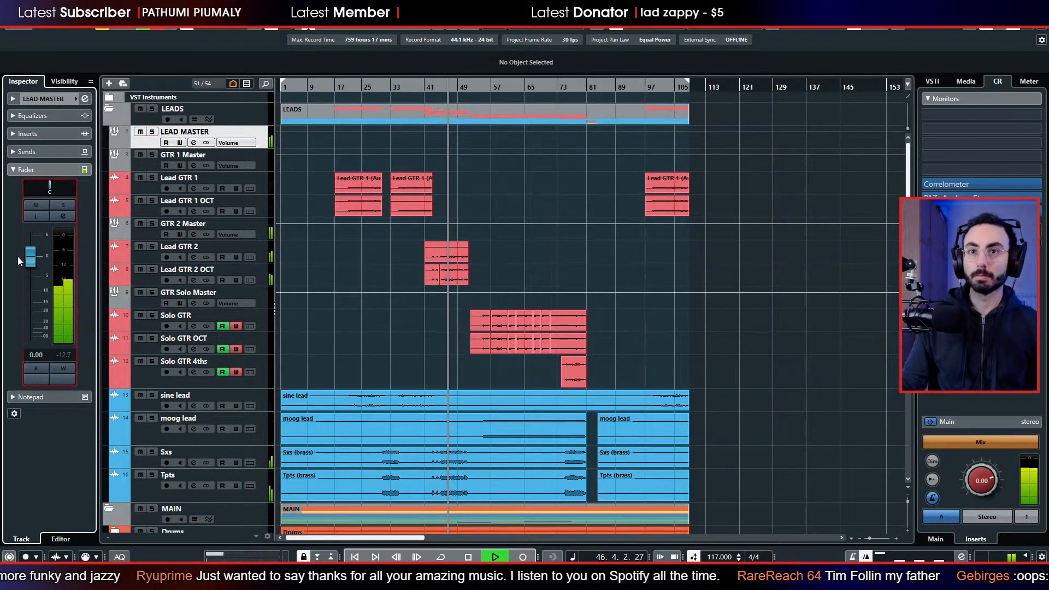
{"action": "left_click_drag", "start_coordinate": [31, 256], "coordinate": [36, 360]}
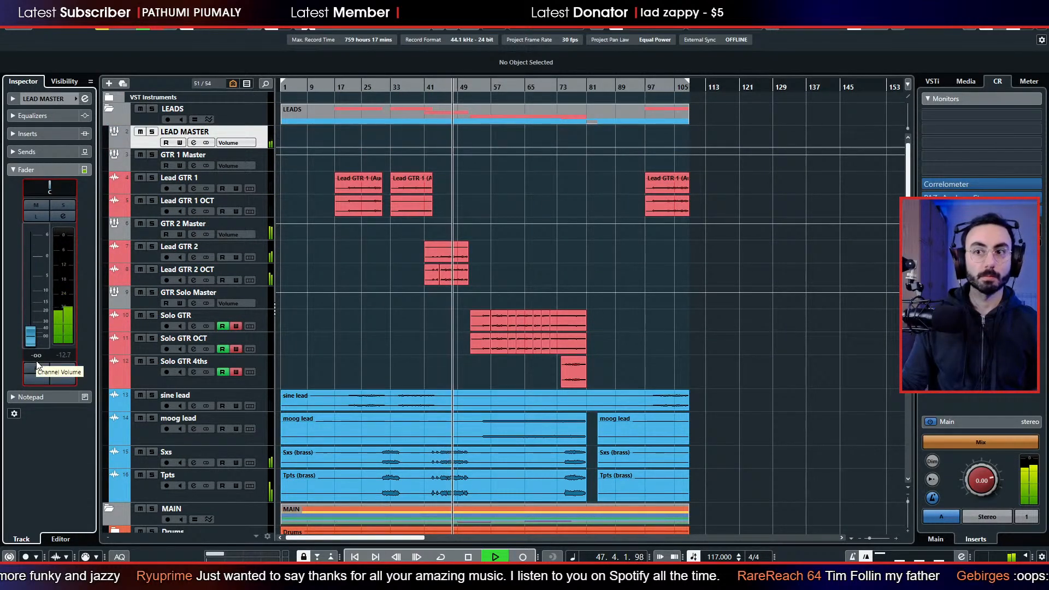
{"action": "key", "text": "space"}
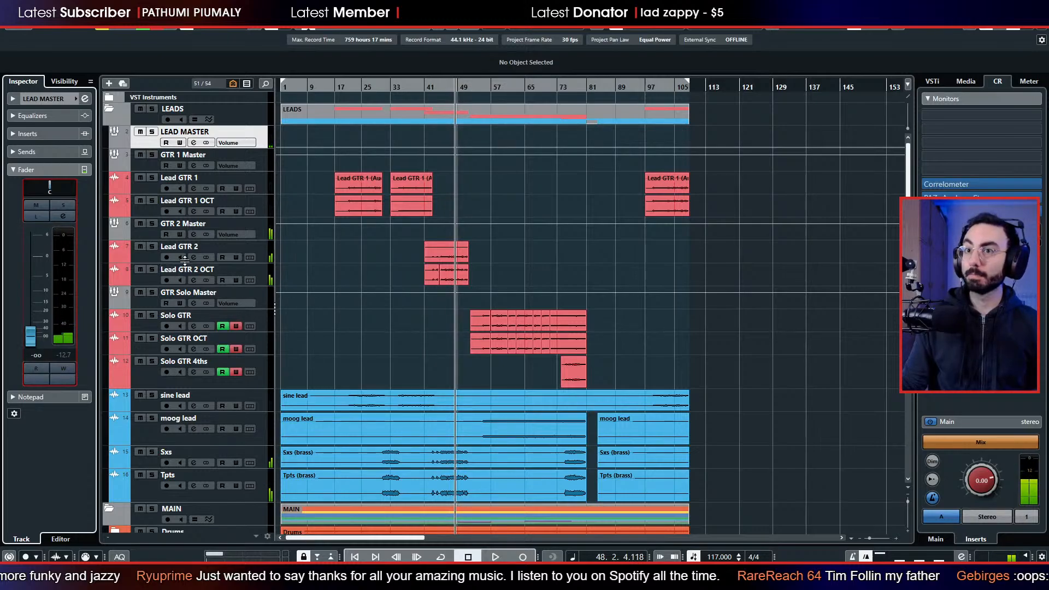
Route the outputs of the GTR 2 Master and GTR Solo Master group channels to LEAD MASTER.
{"action": "left_click", "coordinate": [146, 234]}
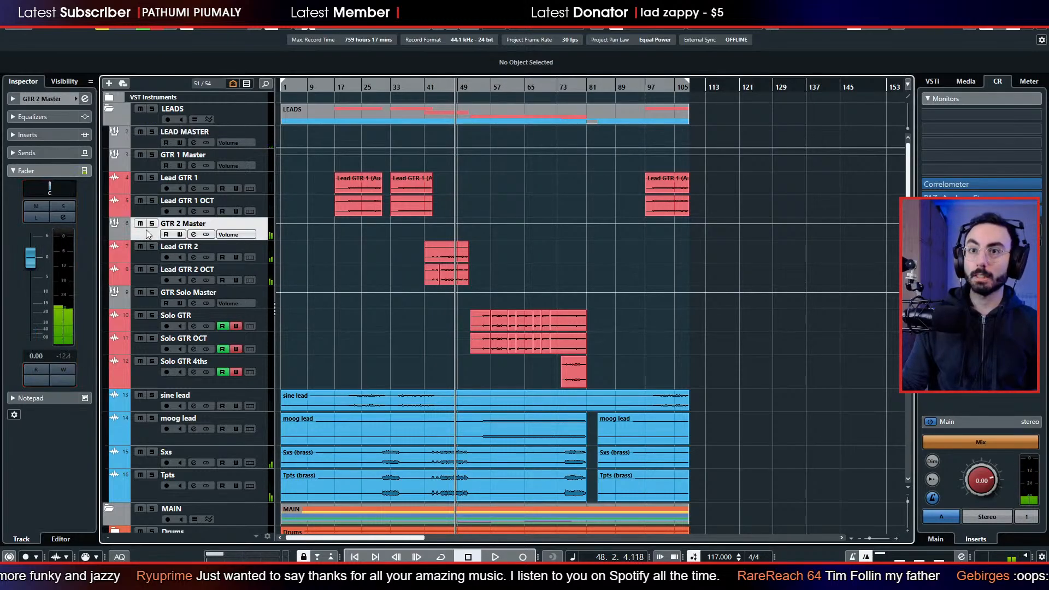
{"action": "left_click", "coordinate": [44, 99]}
{"action": "left_click", "coordinate": [32, 174]}
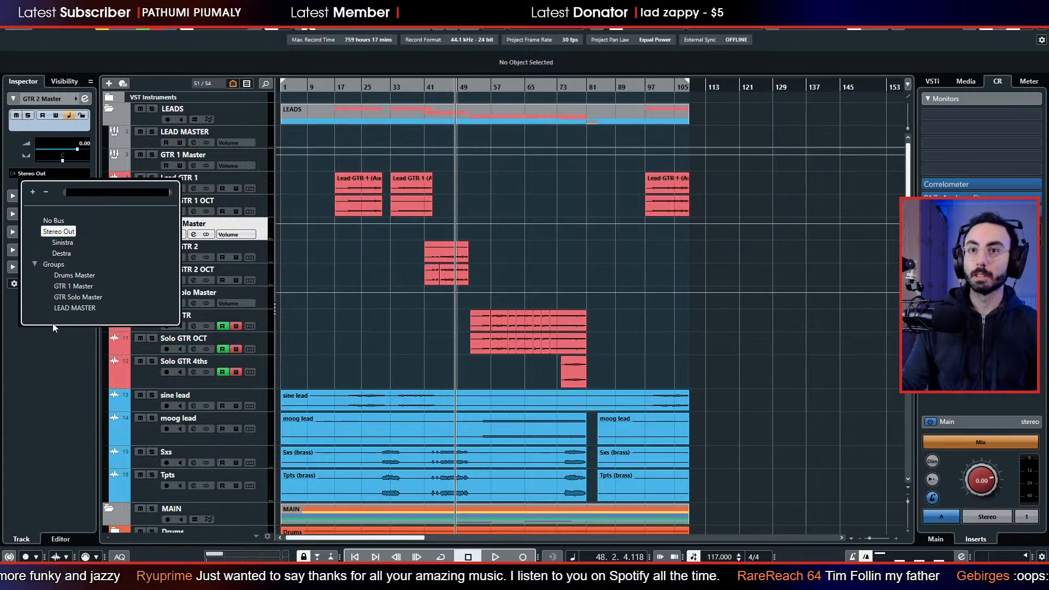
{"action": "left_click", "coordinate": [79, 306]}
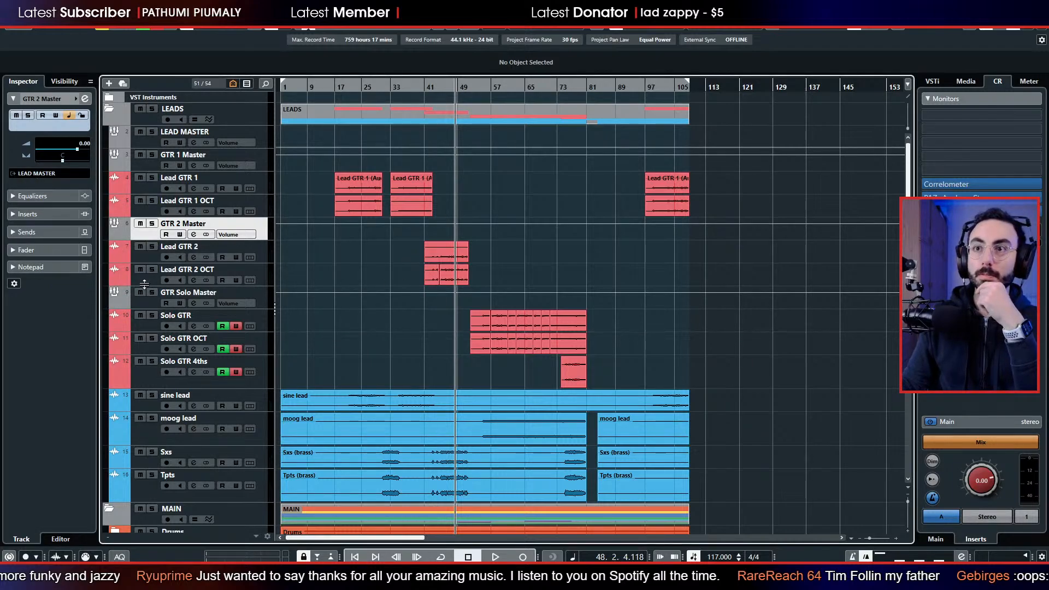
{"action": "left_click", "coordinate": [154, 300]}
{"action": "left_click", "coordinate": [30, 173]}
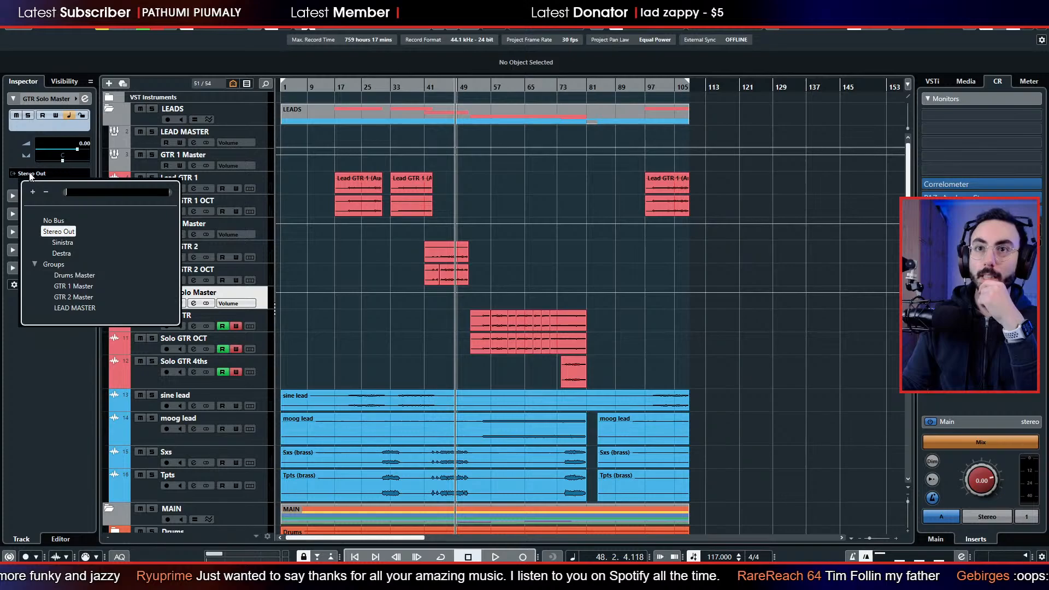
{"action": "left_click", "coordinate": [89, 309]}
Check the output routing of Lead GTR 2 OCT and of GTR Solo Master while playing the mix from bar 58.
{"action": "left_click", "coordinate": [144, 282]}
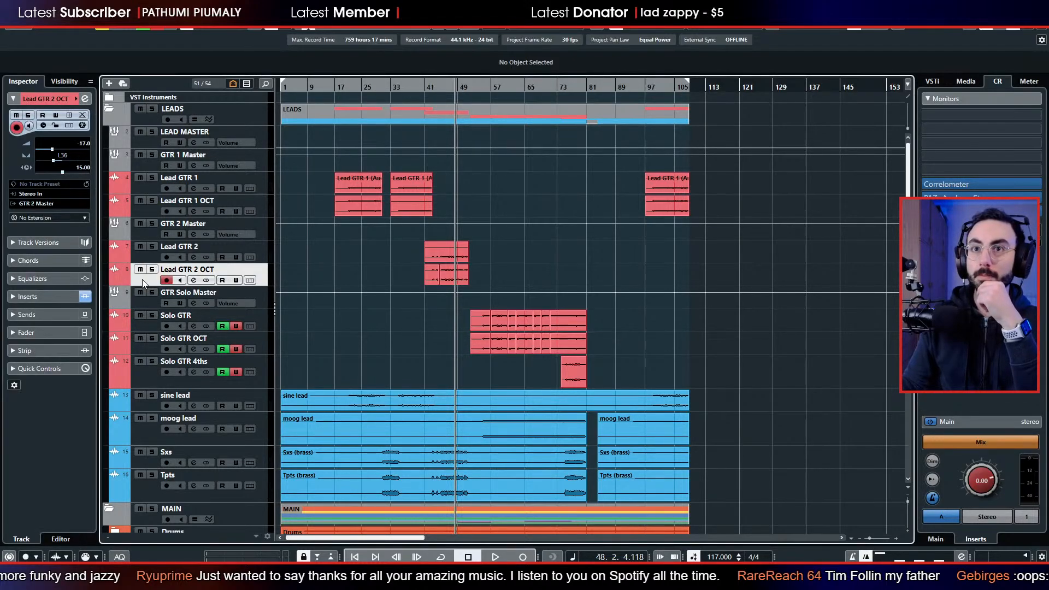
{"action": "key", "text": "space"}
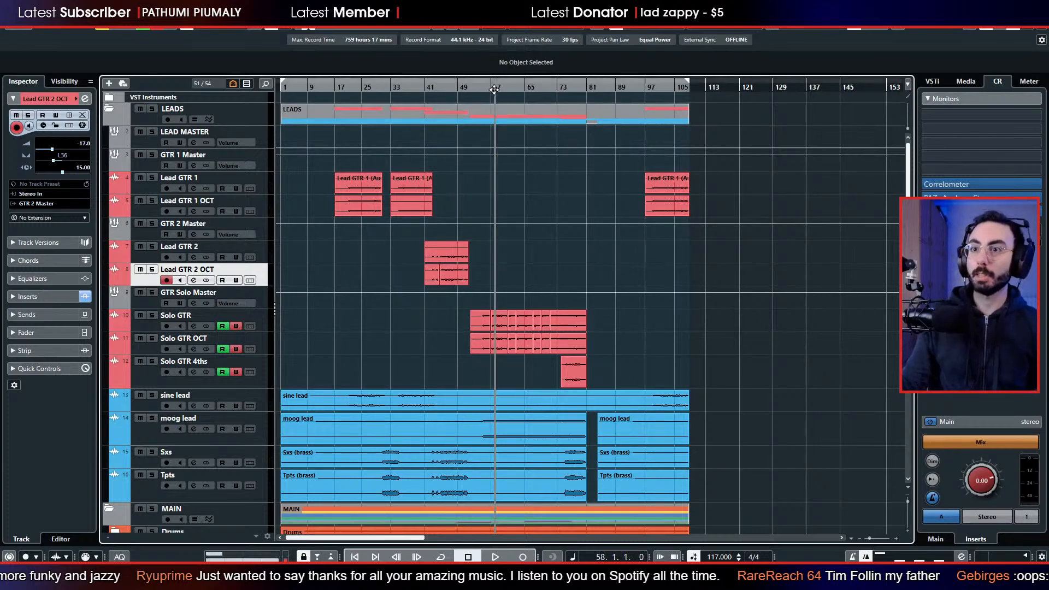
{"action": "left_click", "coordinate": [140, 304]}
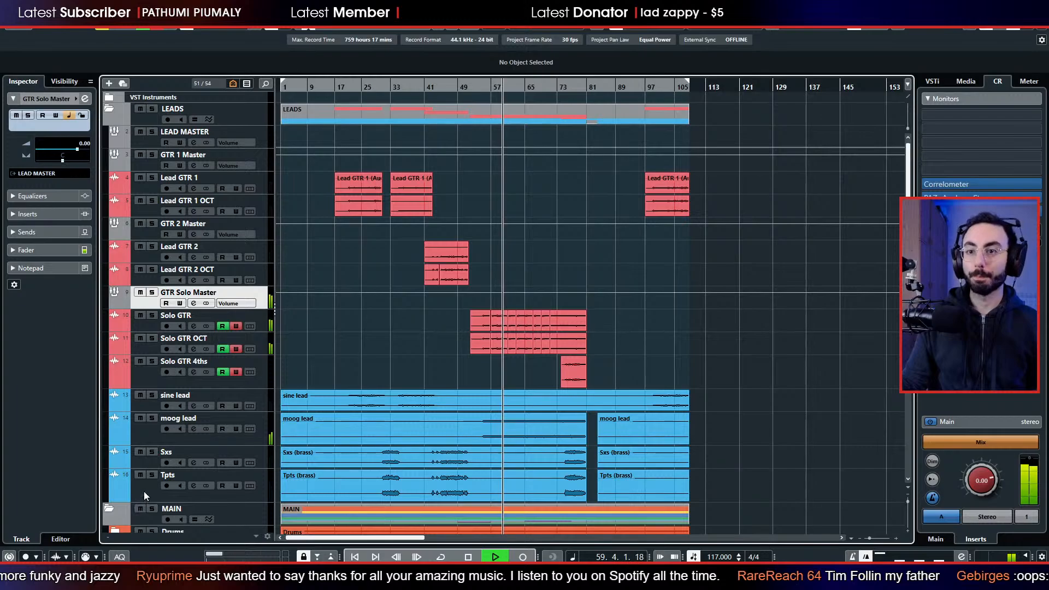
{"action": "scroll", "coordinate": [145, 486], "scroll_direction": "down", "scroll_amount": 3}
{"action": "scroll", "coordinate": [143, 166], "scroll_direction": "up", "scroll_amount": 3}
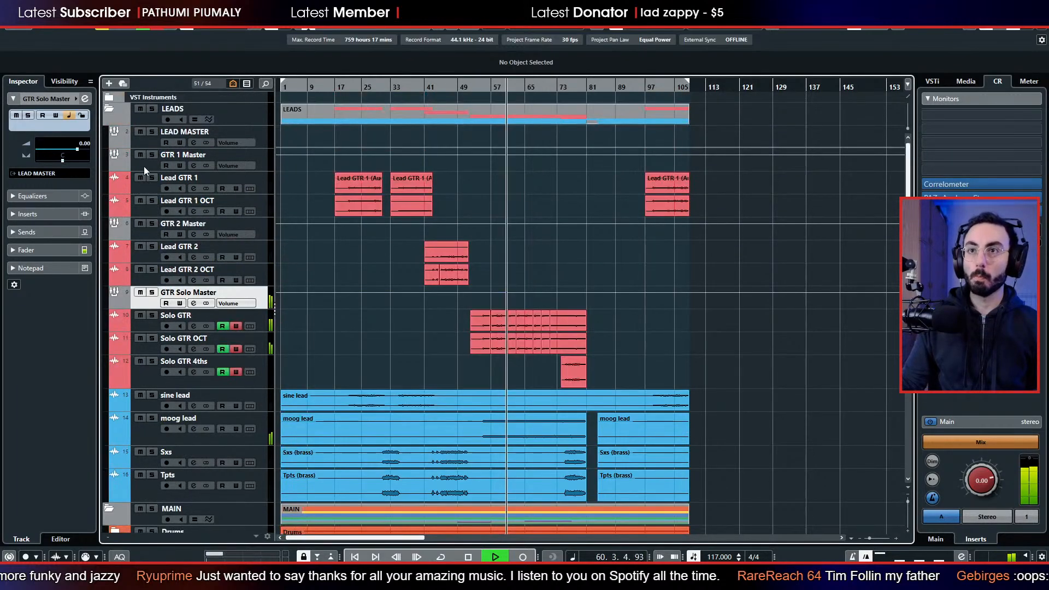
Raise the LEAD MASTER fader to 0.00 during playback, look over the MAIN folder's tracks, and stop playback.
{"action": "left_click", "coordinate": [144, 145]}
{"action": "left_click", "coordinate": [41, 249]}
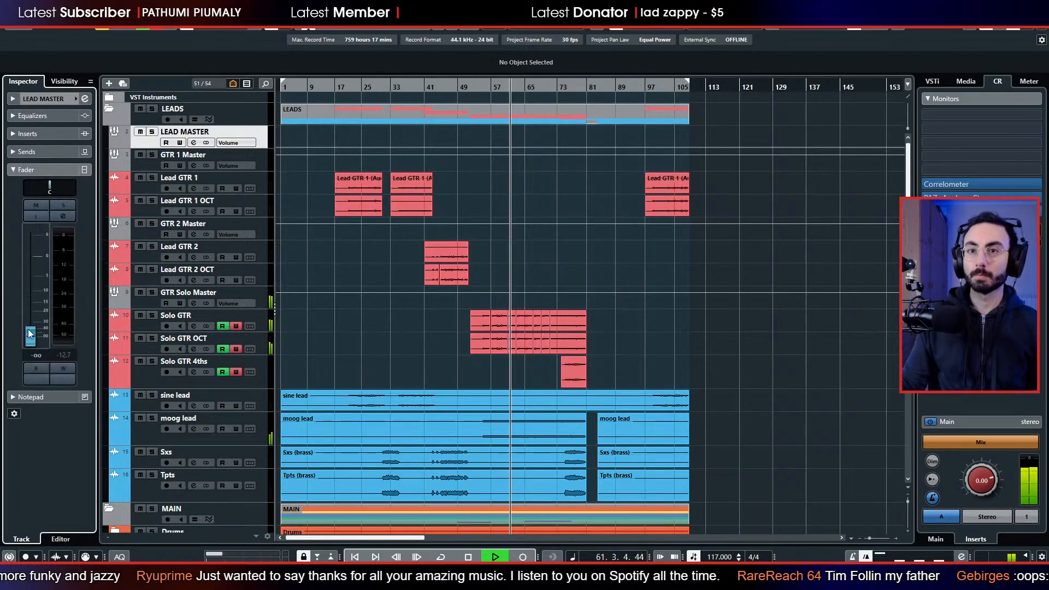
{"action": "left_click_drag", "start_coordinate": [30, 283], "coordinate": [31, 255]}
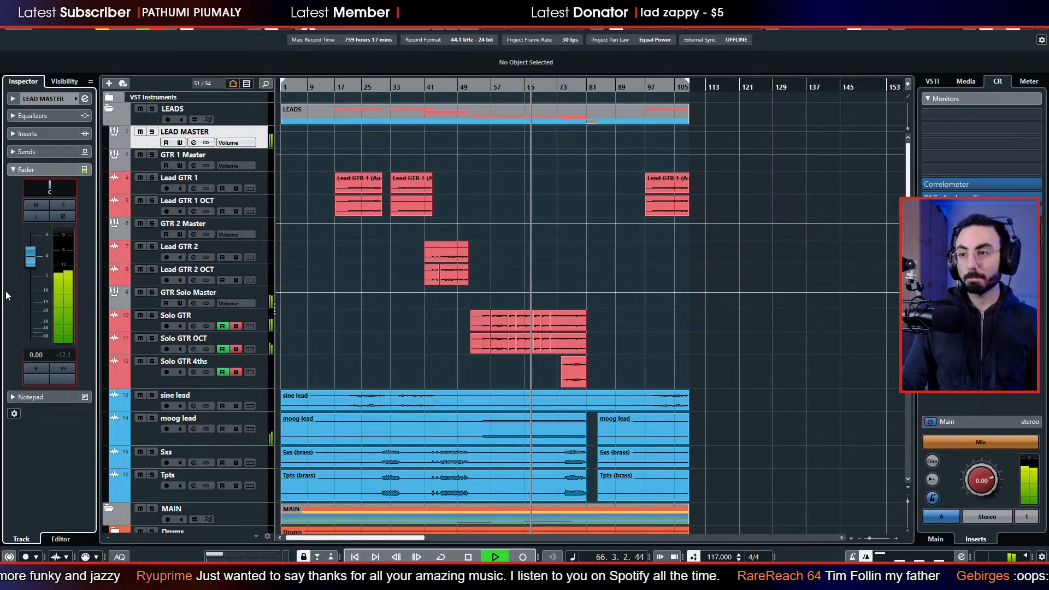
{"action": "scroll", "coordinate": [365, 347], "scroll_direction": "down", "scroll_amount": 3}
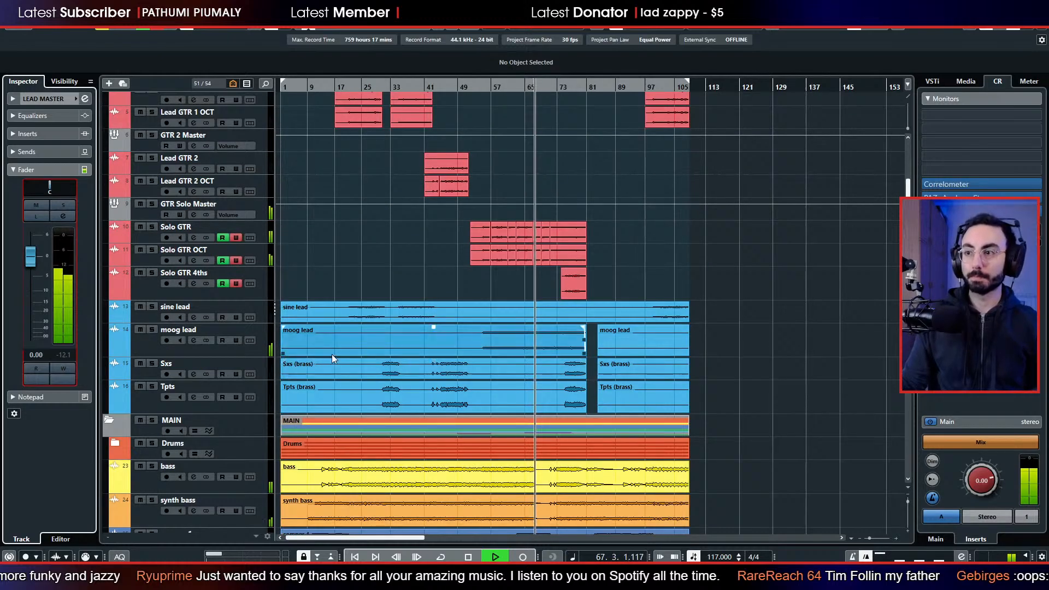
{"action": "scroll", "coordinate": [333, 353], "scroll_direction": "down", "scroll_amount": 3}
{"action": "scroll", "coordinate": [333, 345], "scroll_direction": "up", "scroll_amount": 3}
{"action": "scroll", "coordinate": [335, 344], "scroll_direction": "down", "scroll_amount": 6}
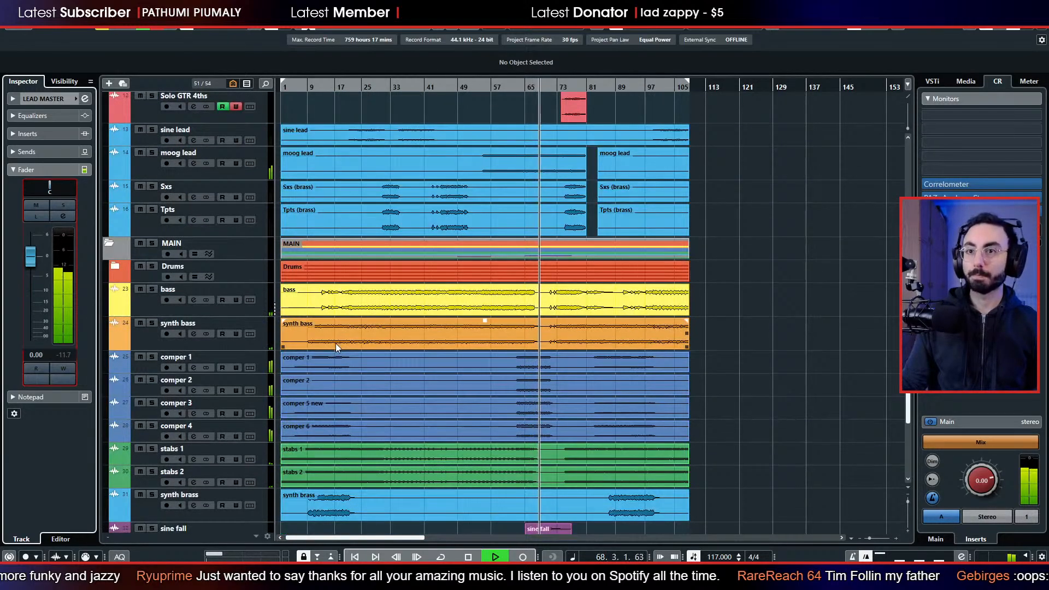
{"action": "key", "text": "space"}
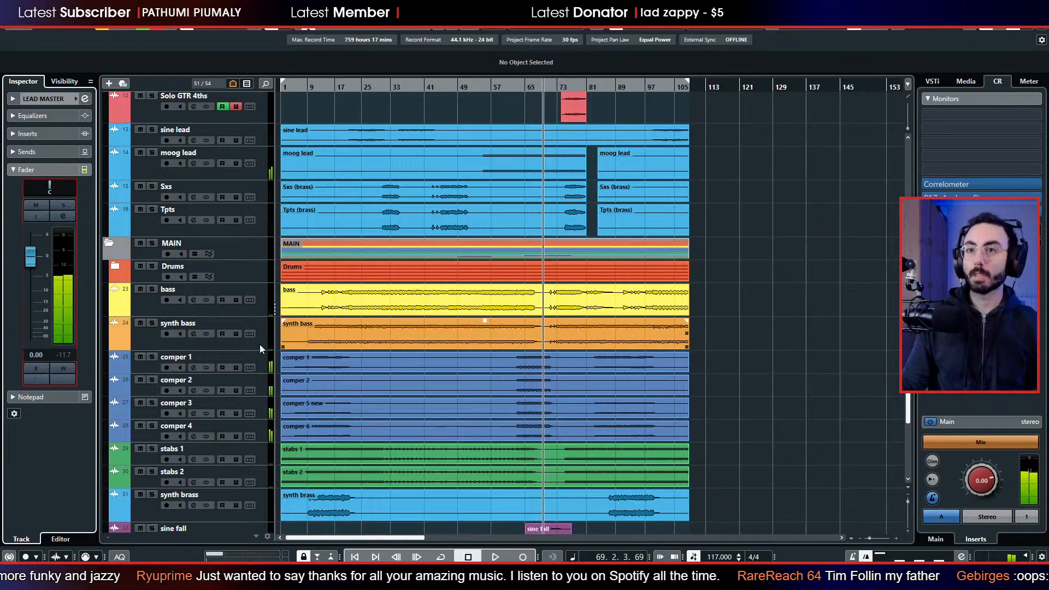
Solo the Drums folder, expand it to show its tracks, and play from around bar 38.
{"action": "left_click", "coordinate": [149, 266]}
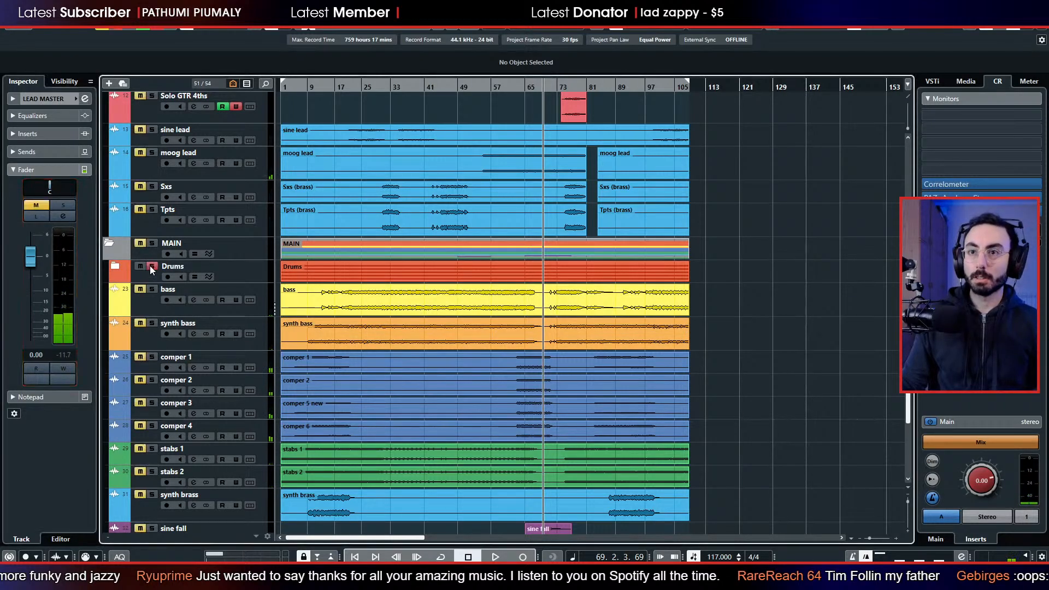
{"action": "left_click", "coordinate": [112, 268]}
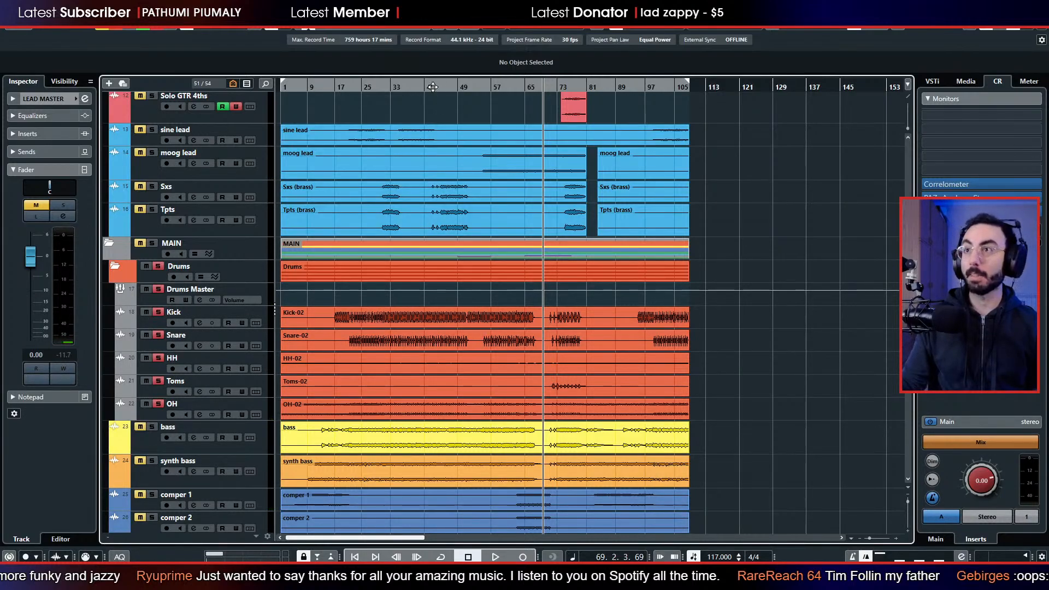
{"action": "double_click", "coordinate": [413, 87]}
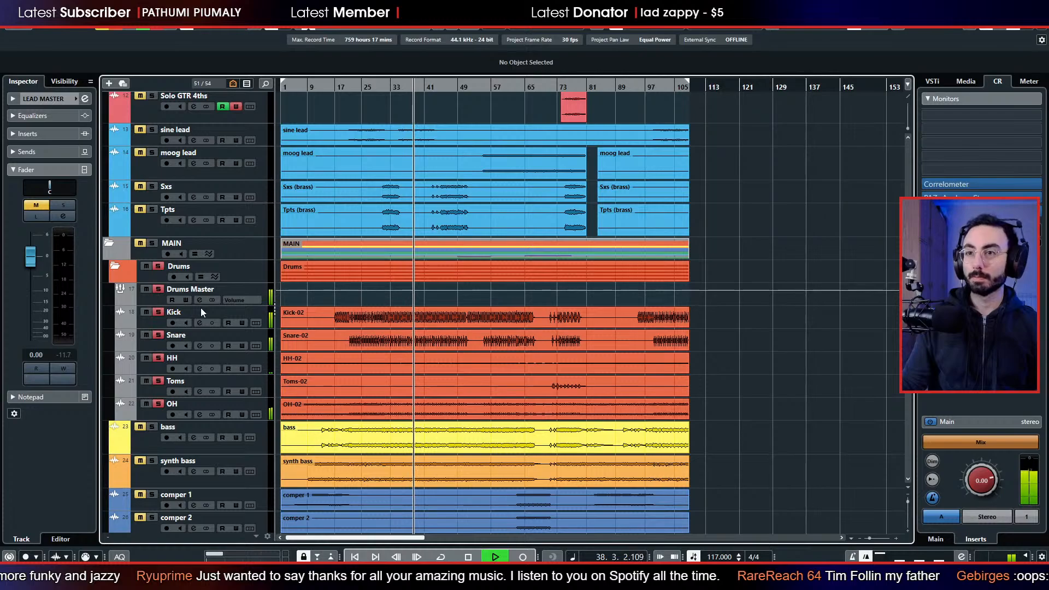
Briefly add the sine lead to the soloed drums, stop playback, and clear all solos.
{"action": "left_click", "coordinate": [152, 130]}
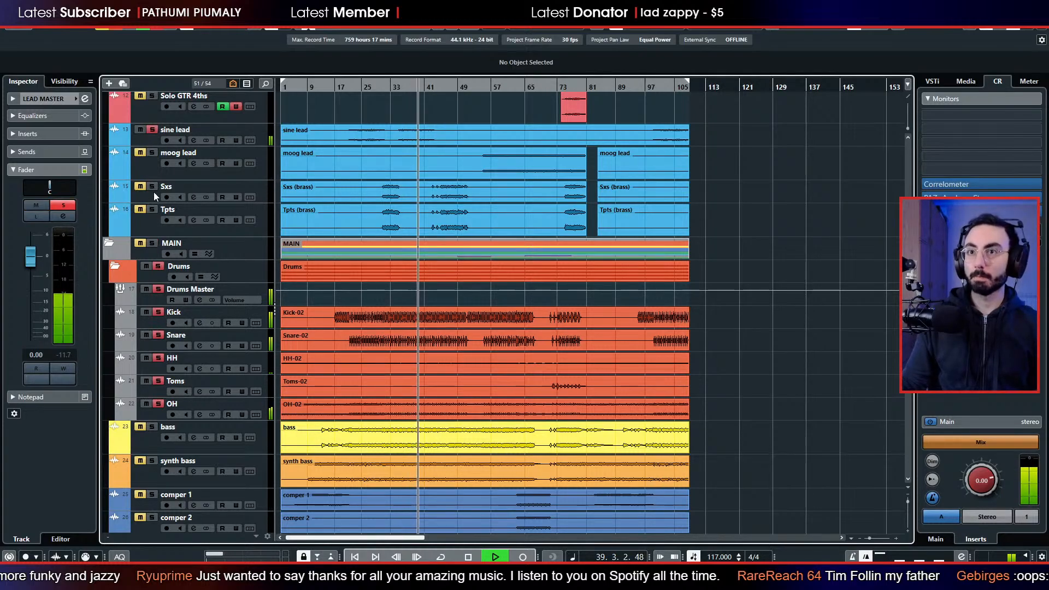
{"action": "left_click", "coordinate": [152, 129]}
{"action": "scroll", "coordinate": [231, 312], "scroll_direction": "down", "scroll_amount": 3}
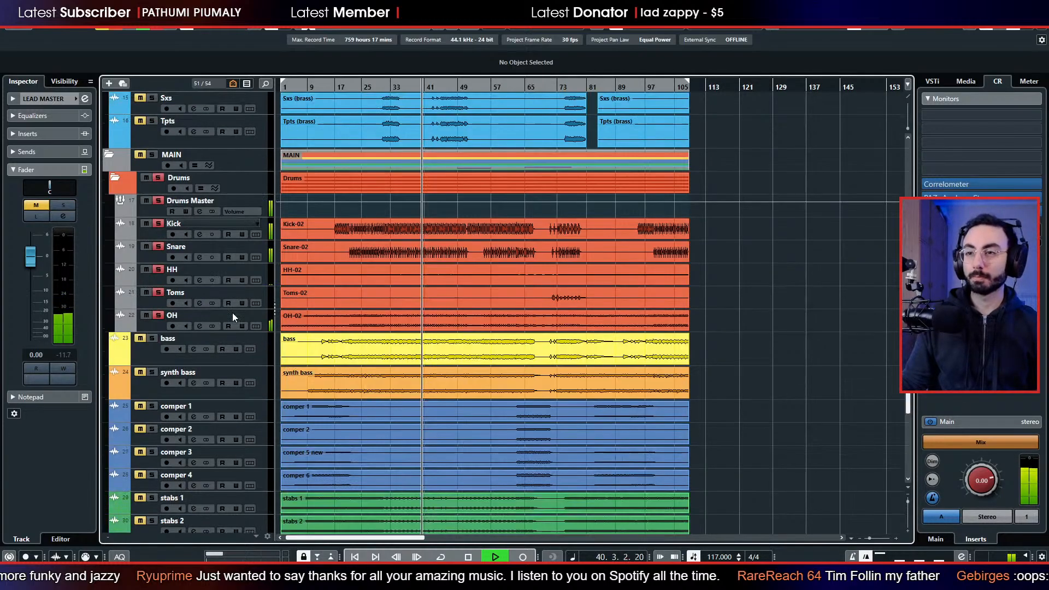
{"action": "key", "text": "space"}
{"action": "left_click", "coordinate": [120, 27]}
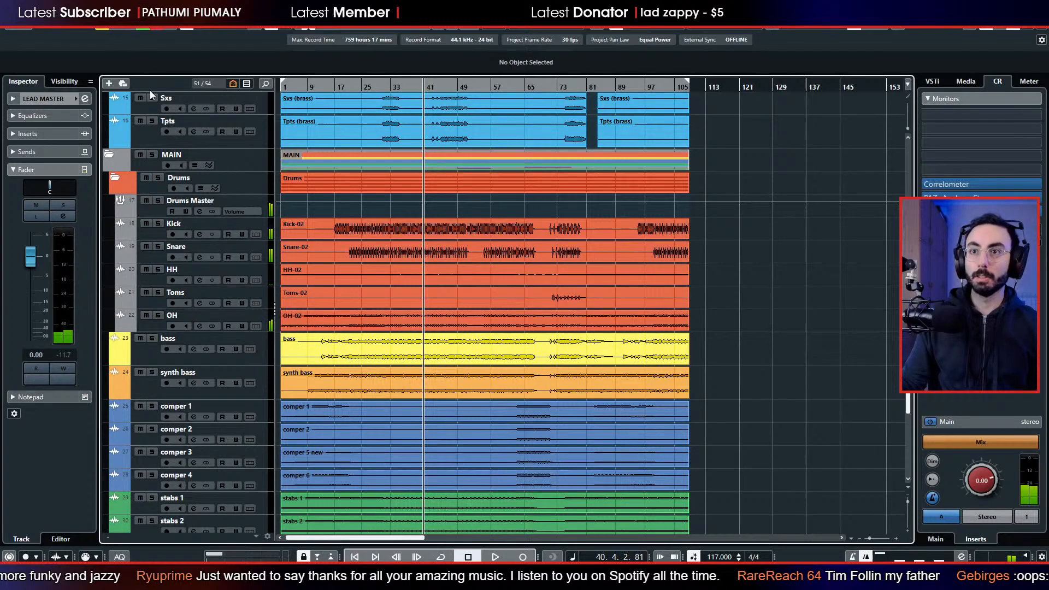
Solo the Kick, play from bar 26, and add the Snare, HH, Toms and OH tracks to the solo one by one.
{"action": "left_click", "coordinate": [158, 223]}
{"action": "left_click_drag", "start_coordinate": [368, 86], "coordinate": [368, 103]}
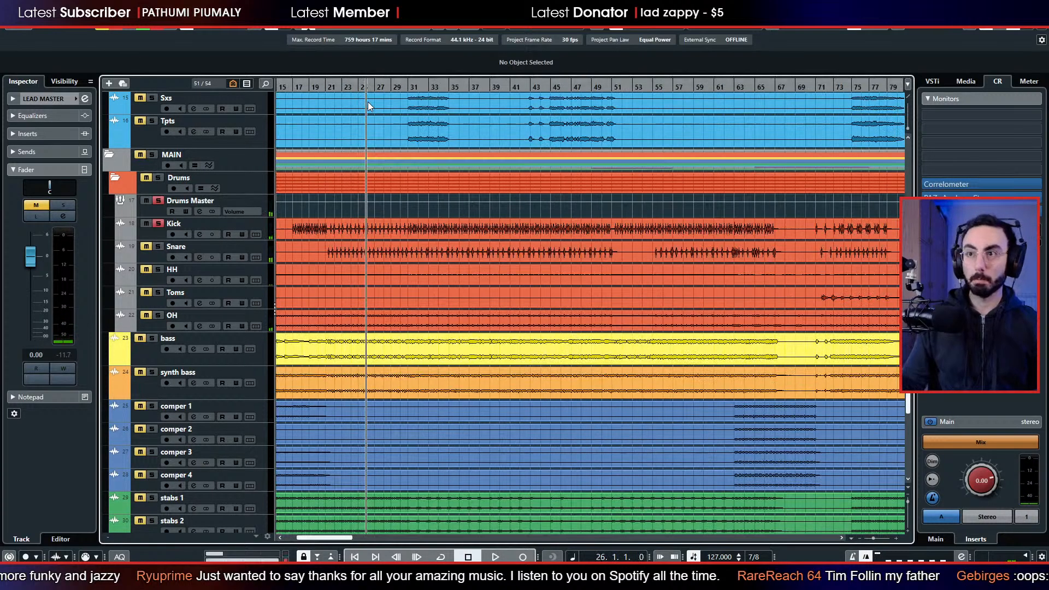
{"action": "key", "text": "space"}
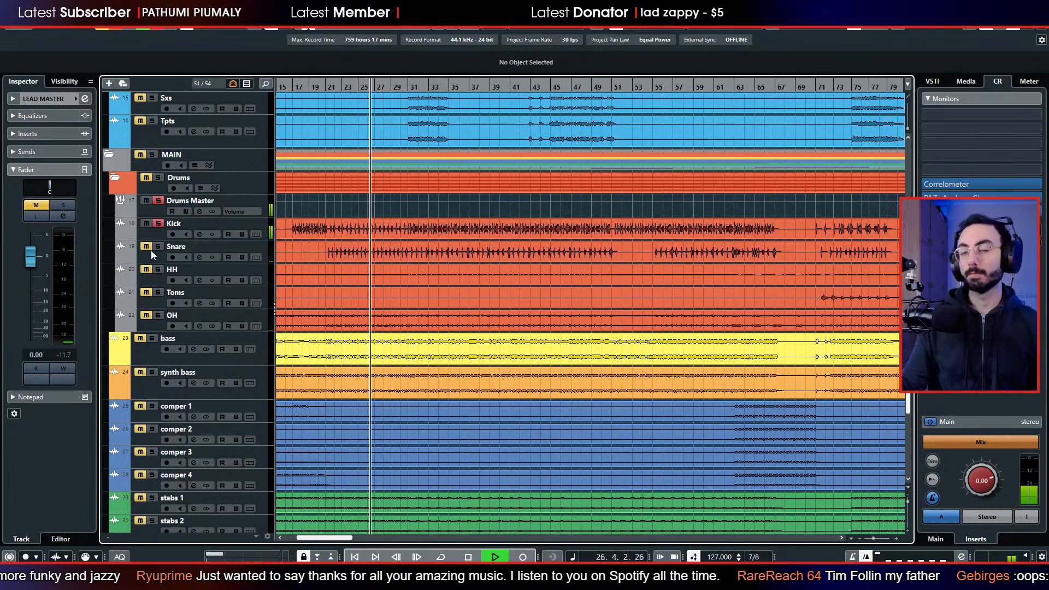
{"action": "left_click", "coordinate": [159, 246]}
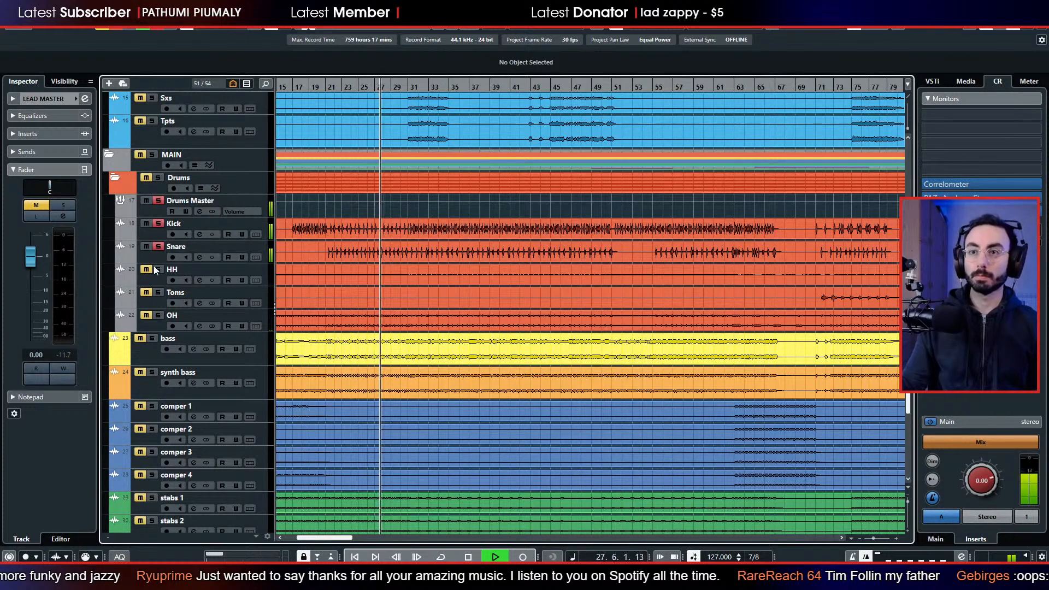
{"action": "left_click", "coordinate": [158, 270]}
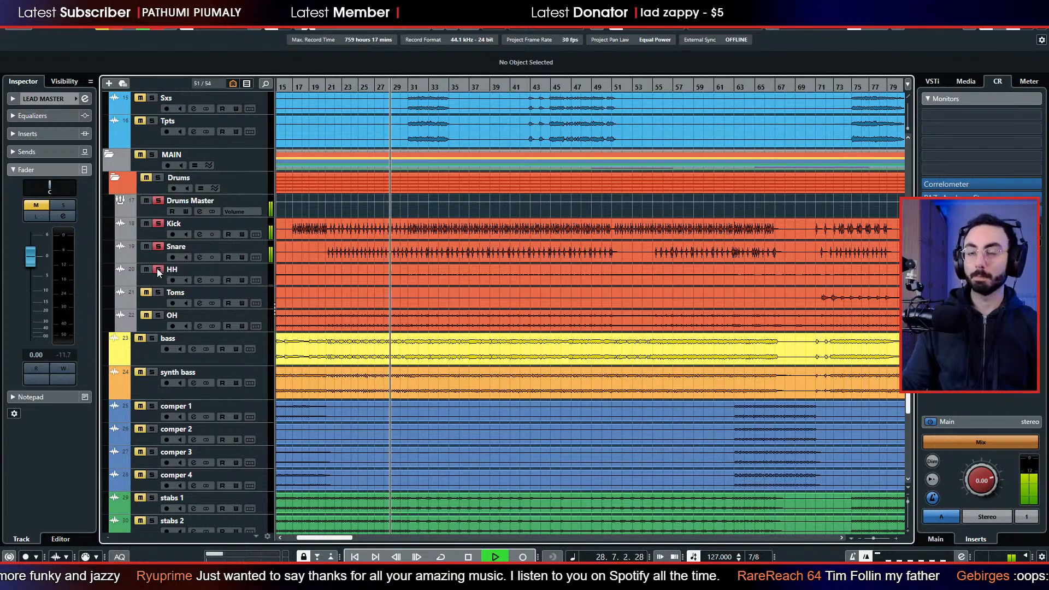
{"action": "left_click", "coordinate": [157, 293]}
{"action": "left_click", "coordinate": [158, 316]}
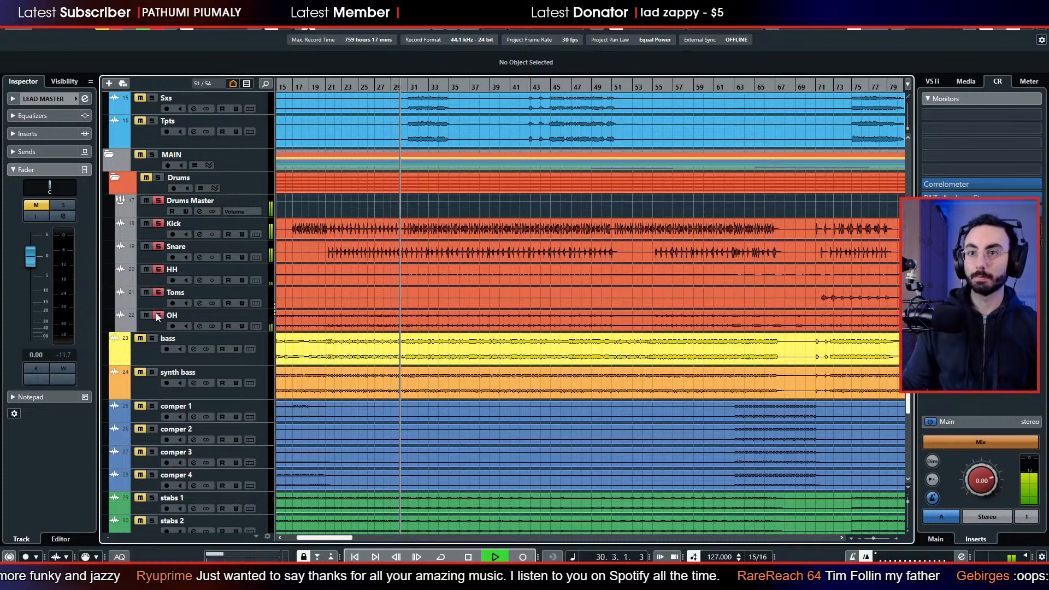
Clear all track solos, listen briefly to the full mix, and stop playback.
{"action": "left_click", "coordinate": [117, 24]}
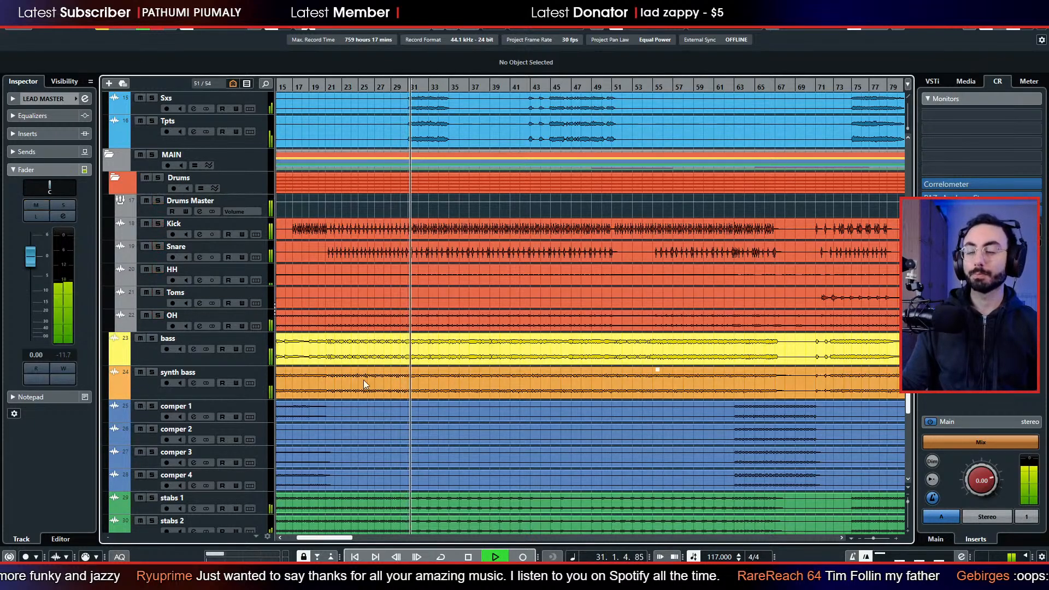
{"action": "scroll", "coordinate": [358, 368], "scroll_direction": "down", "scroll_amount": 2}
{"action": "scroll", "coordinate": [359, 367], "scroll_direction": "up", "scroll_amount": 6}
{"action": "key", "text": "space"}
{"action": "scroll", "coordinate": [210, 341], "scroll_direction": "down", "scroll_amount": 2}
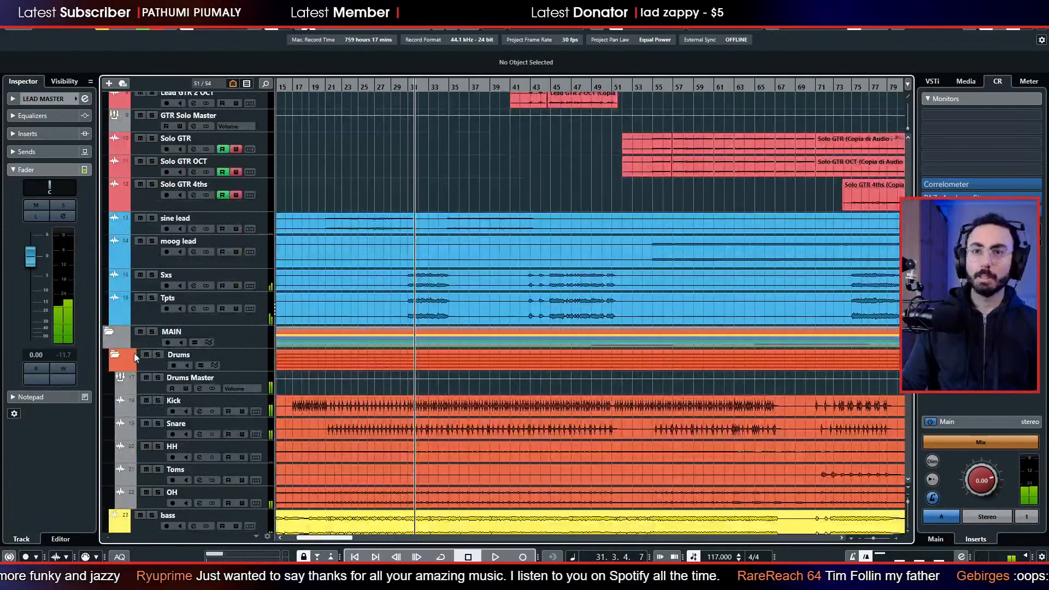
Collapse the Drums folder and the LEADS folder in the track list.
{"action": "left_click", "coordinate": [116, 355]}
{"action": "scroll", "coordinate": [312, 247], "scroll_direction": "up", "scroll_amount": 3}
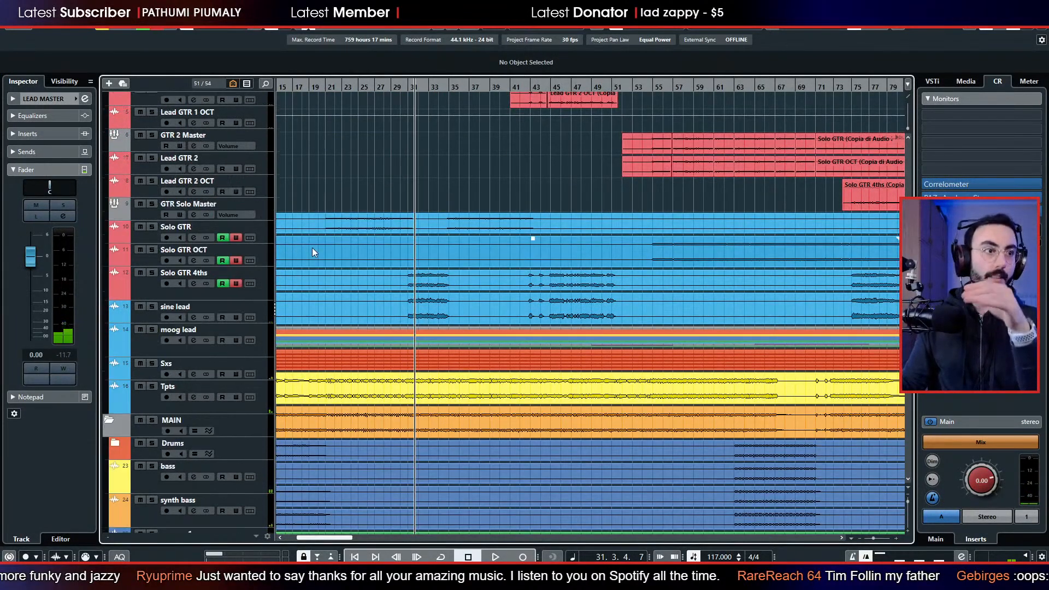
{"action": "scroll", "coordinate": [313, 248], "scroll_direction": "up", "scroll_amount": 3}
{"action": "left_click", "coordinate": [114, 113]}
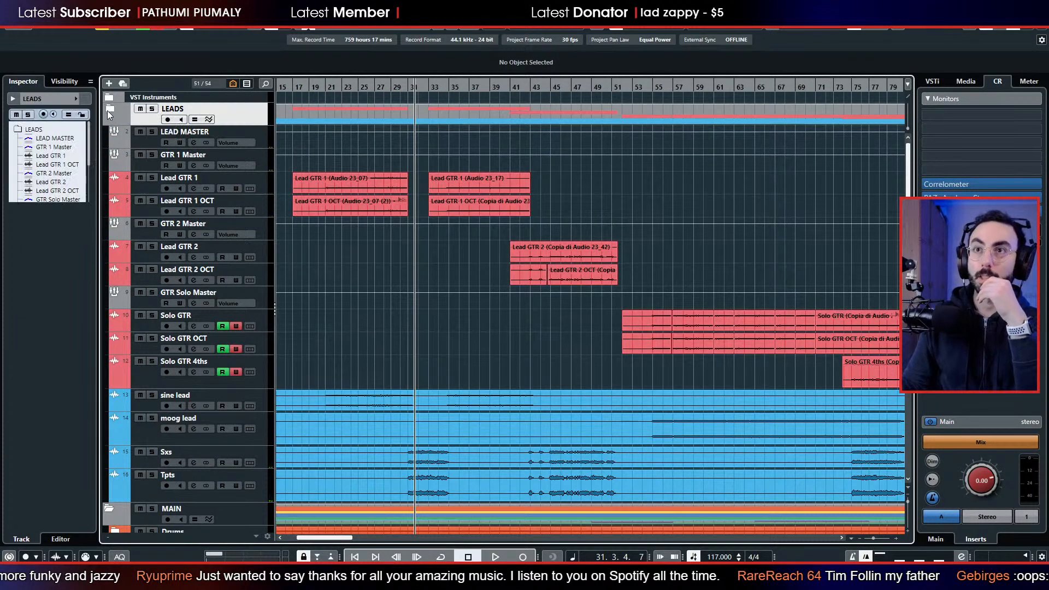
{"action": "left_click", "coordinate": [108, 110]}
Add a stereo group track named MAIN MASTER and place it above the Drums folder inside MAIN.
{"action": "left_click", "coordinate": [140, 166]}
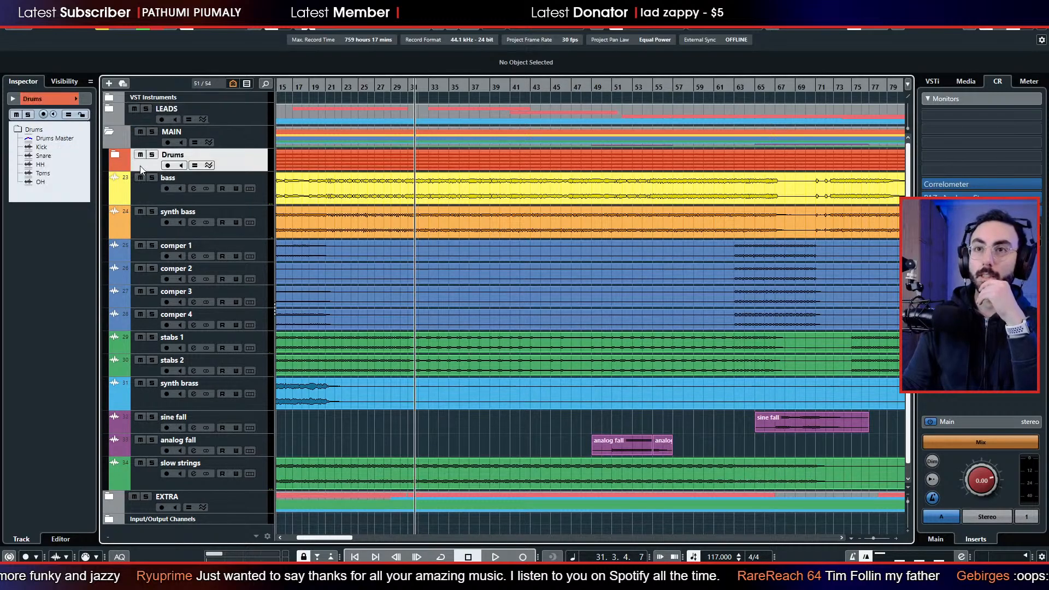
{"action": "right_click", "coordinate": [140, 165]}
{"action": "mouse_move", "coordinate": [167, 173]}
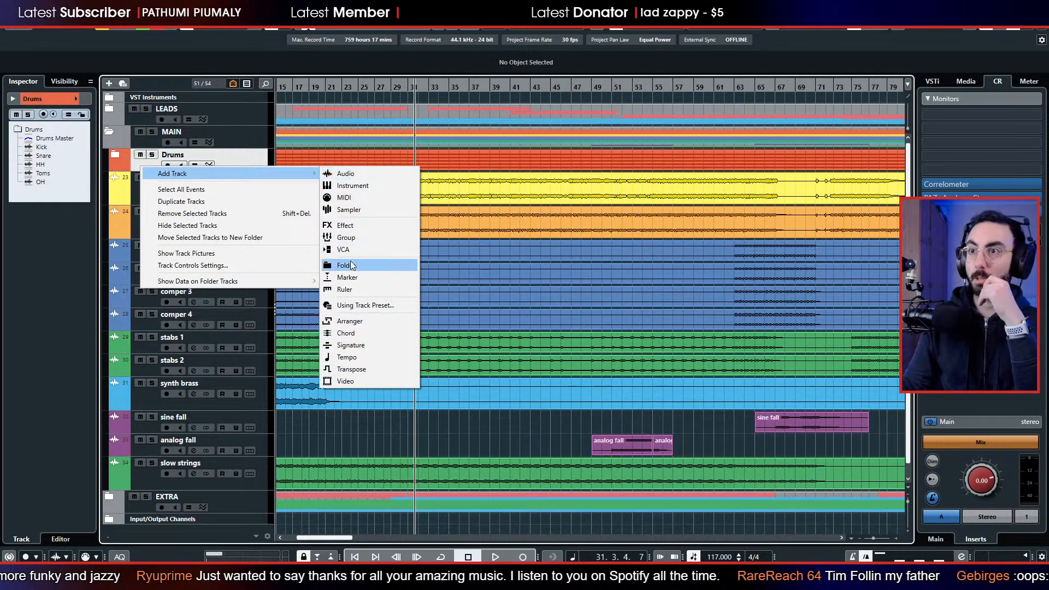
{"action": "left_click", "coordinate": [347, 237]}
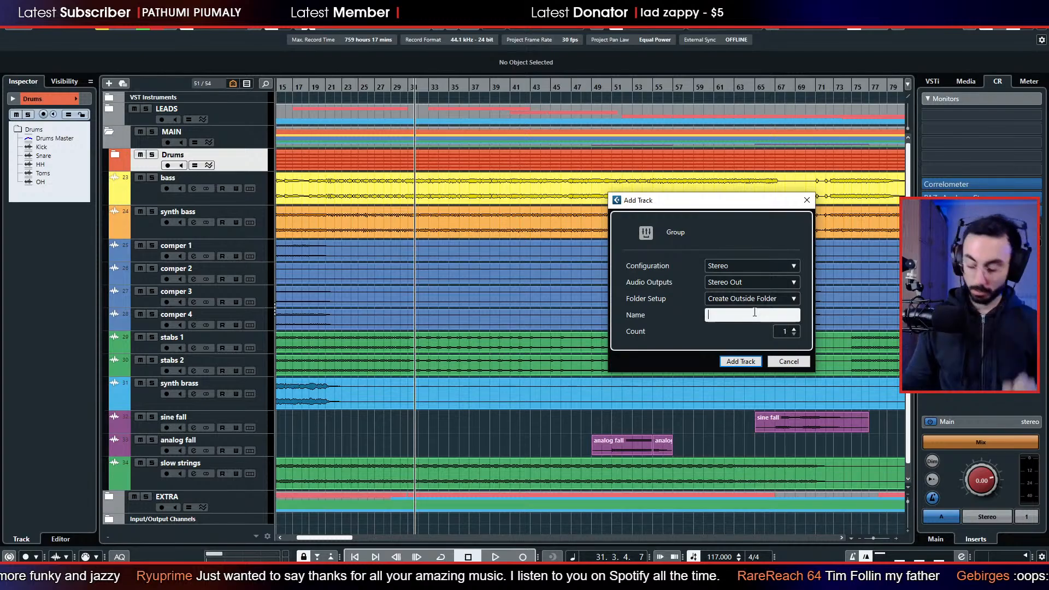
{"action": "type", "text": "MAIN MASTER"}
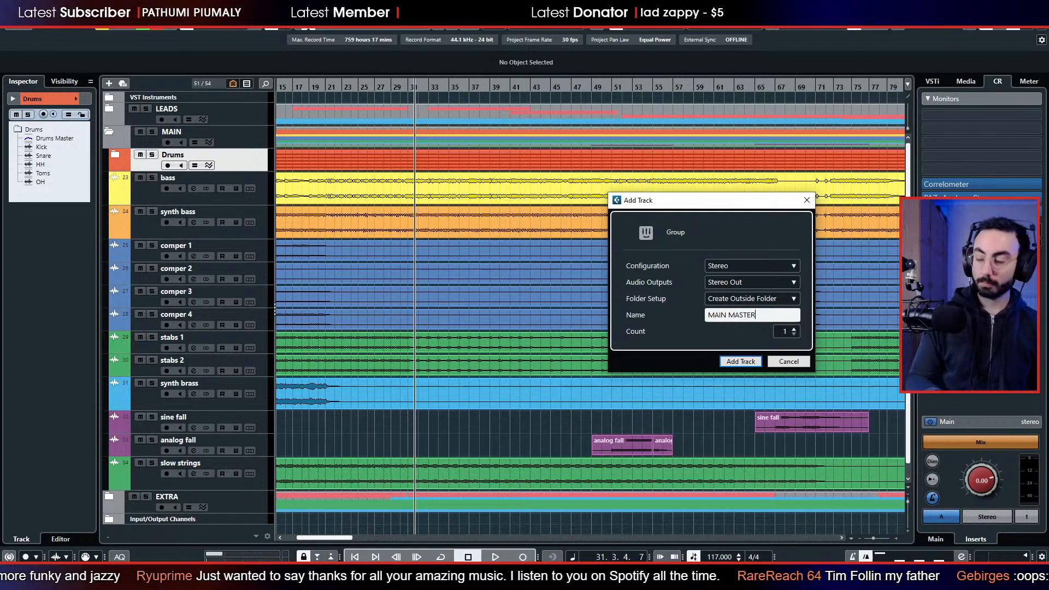
{"action": "key", "text": "Return"}
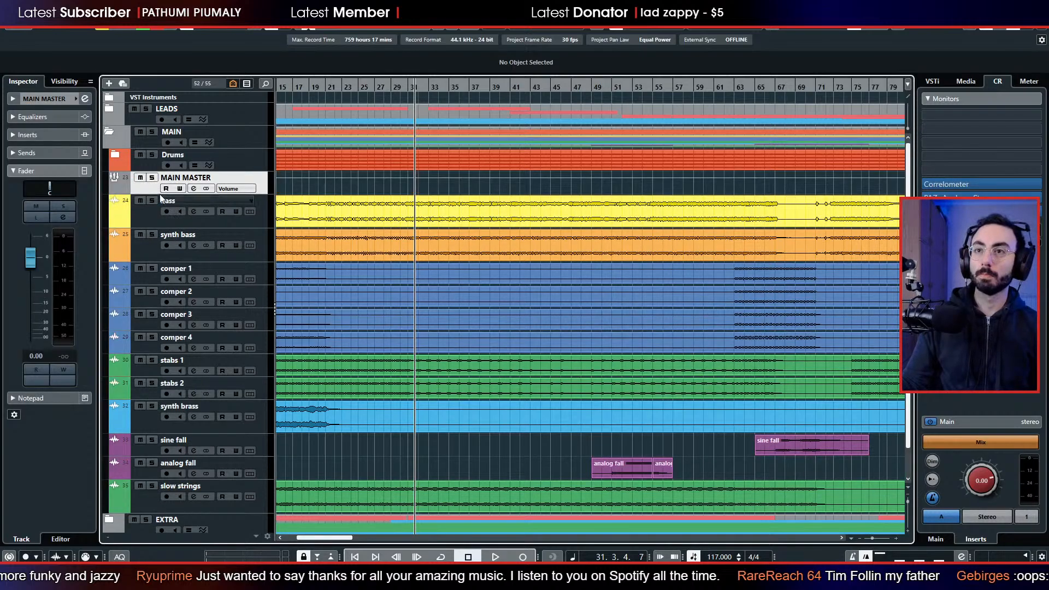
{"action": "left_click_drag", "start_coordinate": [150, 187], "coordinate": [149, 156]}
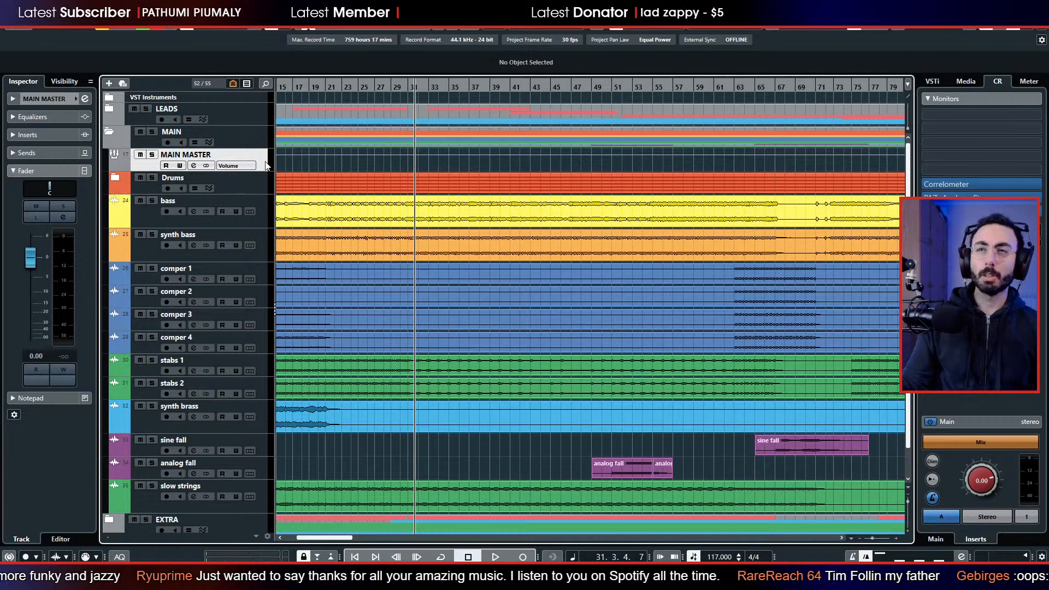
Duplicate MAIN MASTER as a group named MAIN + DRUMS, and move MAIN MASTER between the Drums folder and the bass track.
{"action": "right_click", "coordinate": [265, 161]}
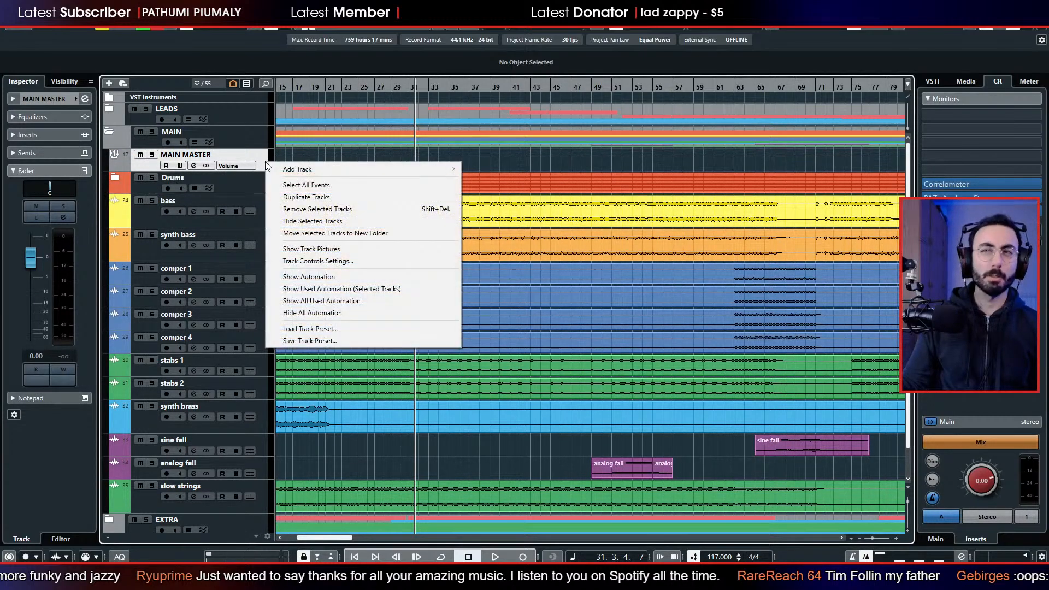
{"action": "left_click", "coordinate": [319, 198]}
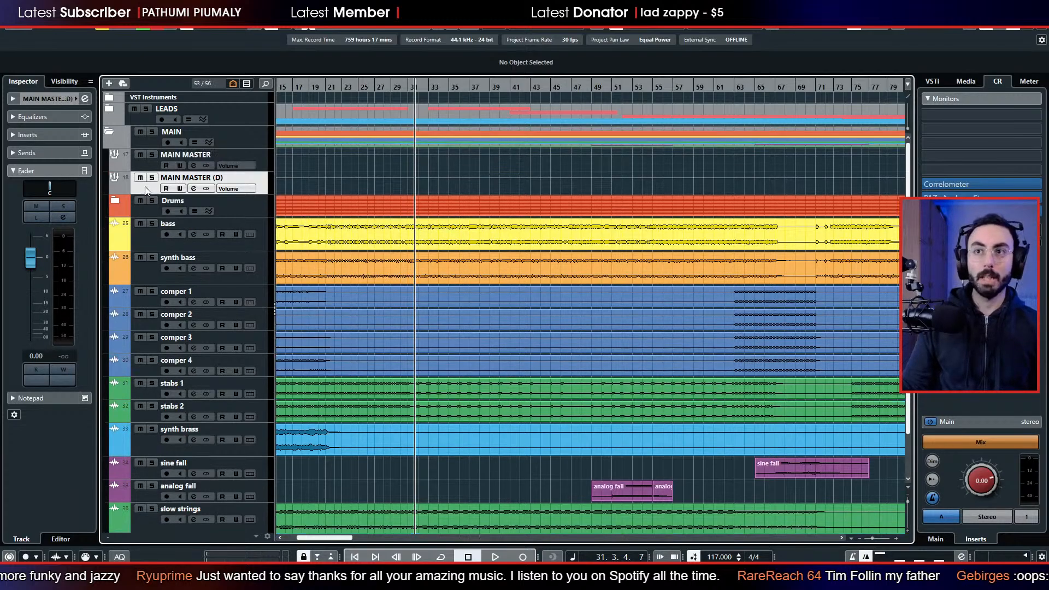
{"action": "double_click", "coordinate": [194, 178]}
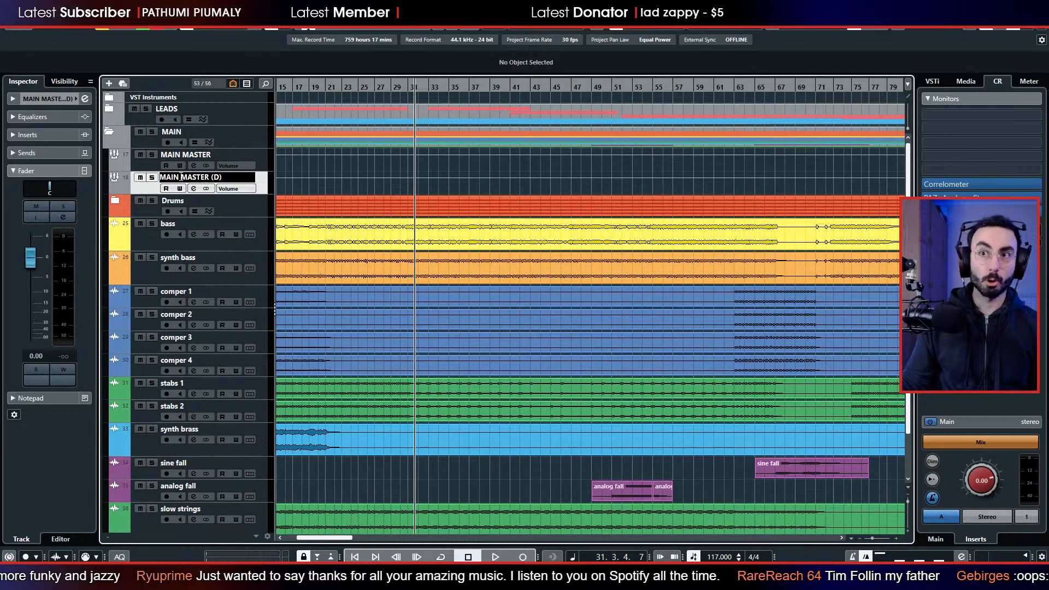
{"action": "left_click", "coordinate": [196, 177]}
{"action": "left_click_drag", "start_coordinate": [180, 177], "coordinate": [248, 176]}
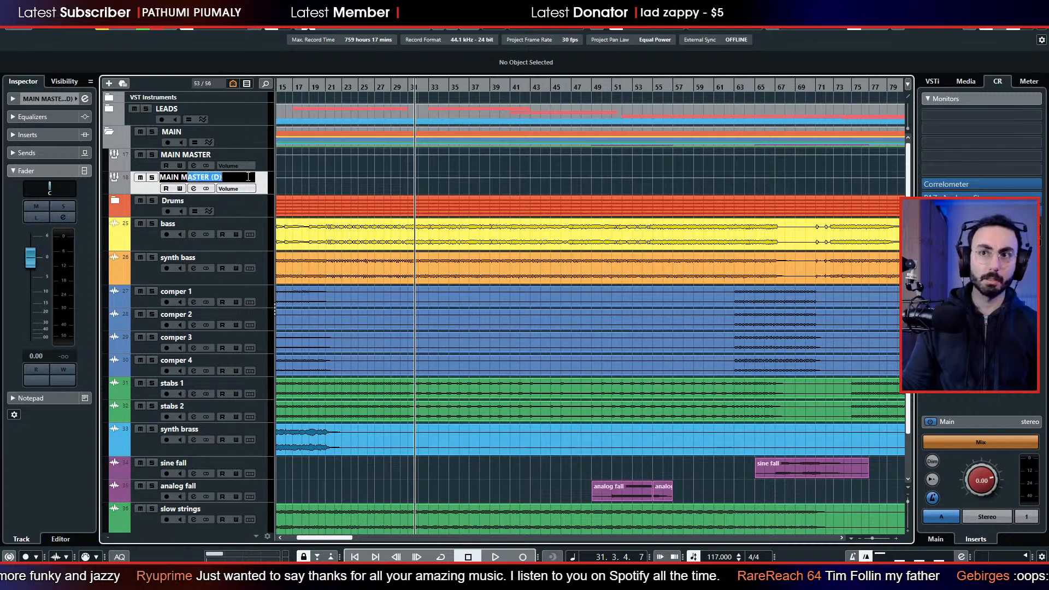
{"action": "key", "text": "BackSpace"}
{"action": "type", "text": "DRUMS"}
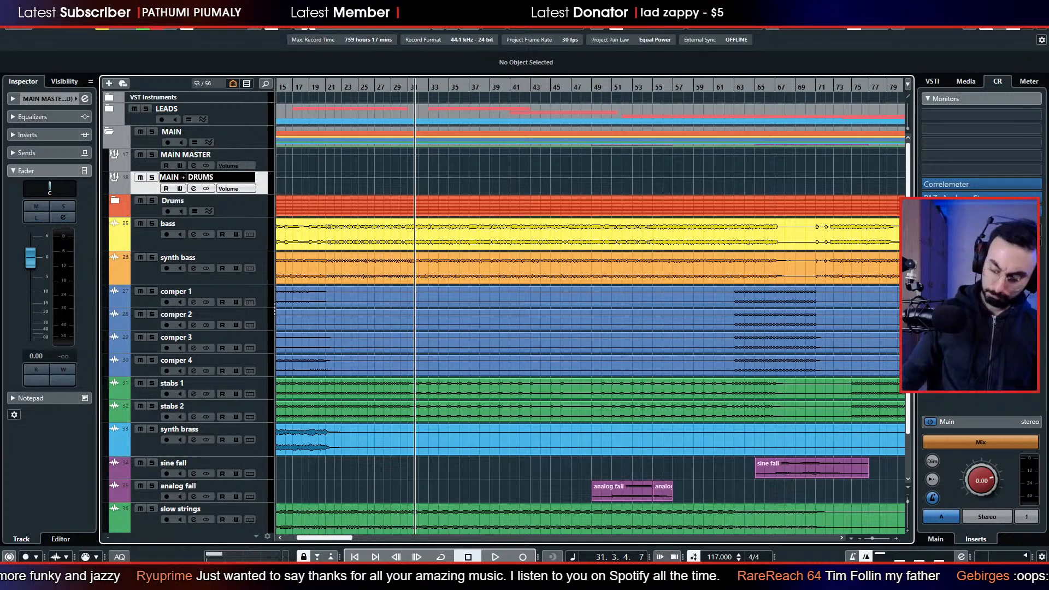
{"action": "key", "text": "Return"}
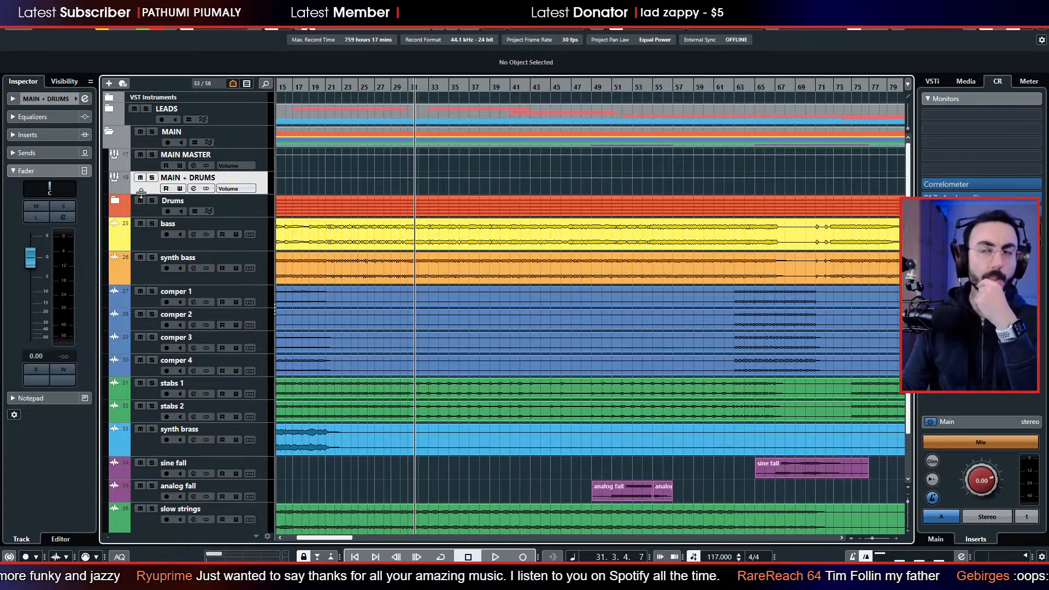
{"action": "left_click_drag", "start_coordinate": [154, 188], "coordinate": [160, 215]}
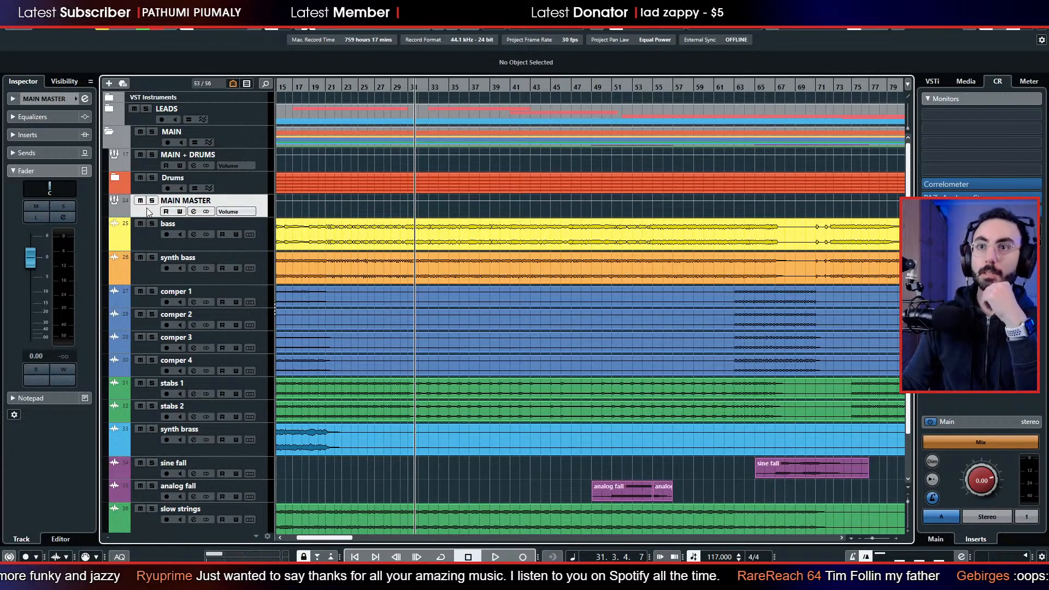
Route the outputs of all tracks from bass through slow strings to the MAIN MASTER group.
{"action": "left_click", "coordinate": [140, 232]}
{"action": "scroll", "coordinate": [139, 233], "scroll_direction": "down", "scroll_amount": 2}
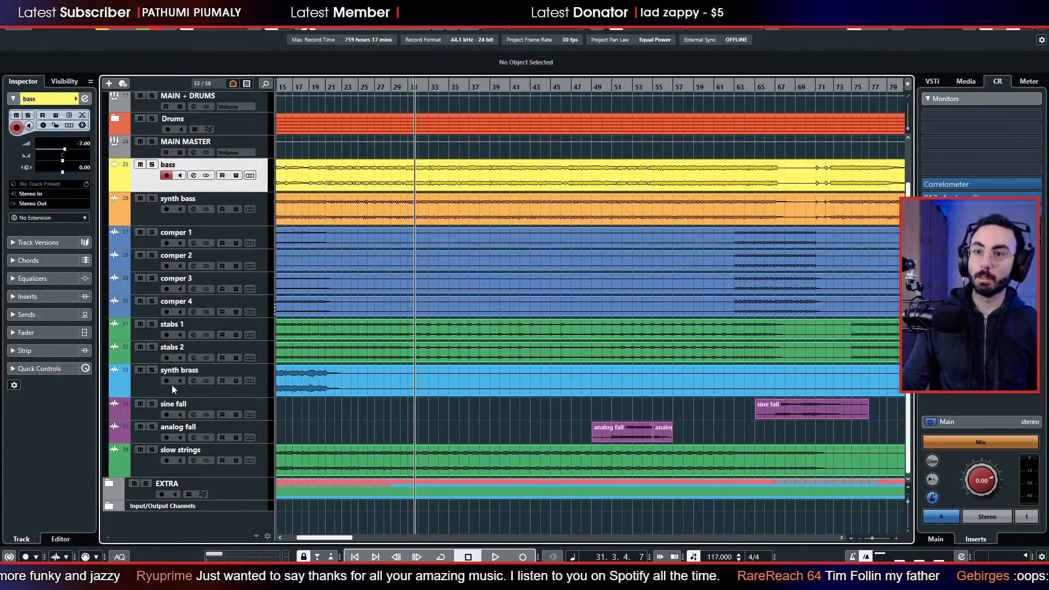
{"action": "key", "text": "Caps_Lock"}
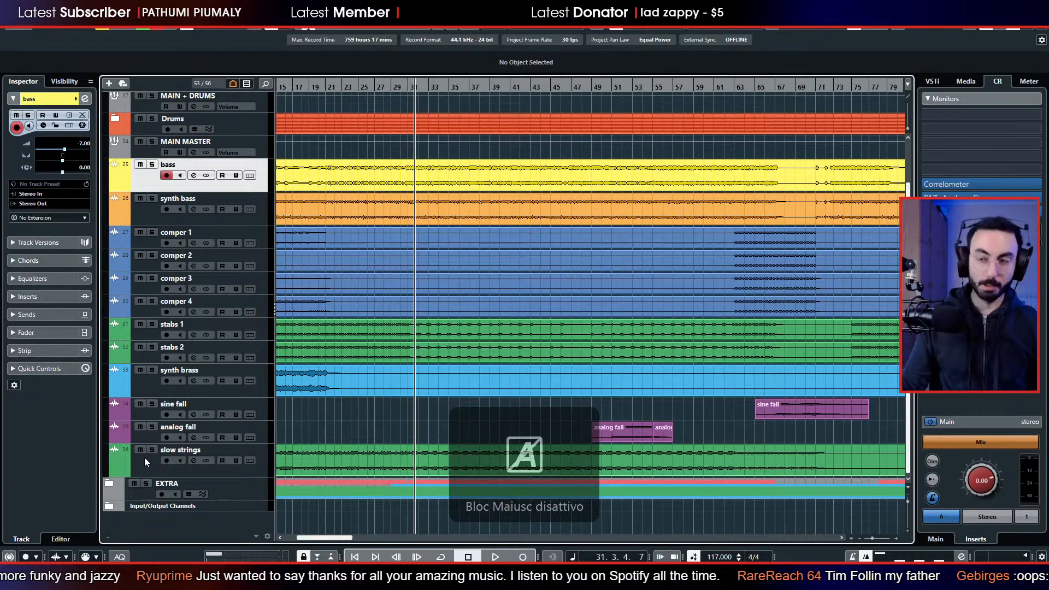
{"action": "left_click", "coordinate": [144, 458], "text": "shift"}
{"action": "key", "text": "F3"}
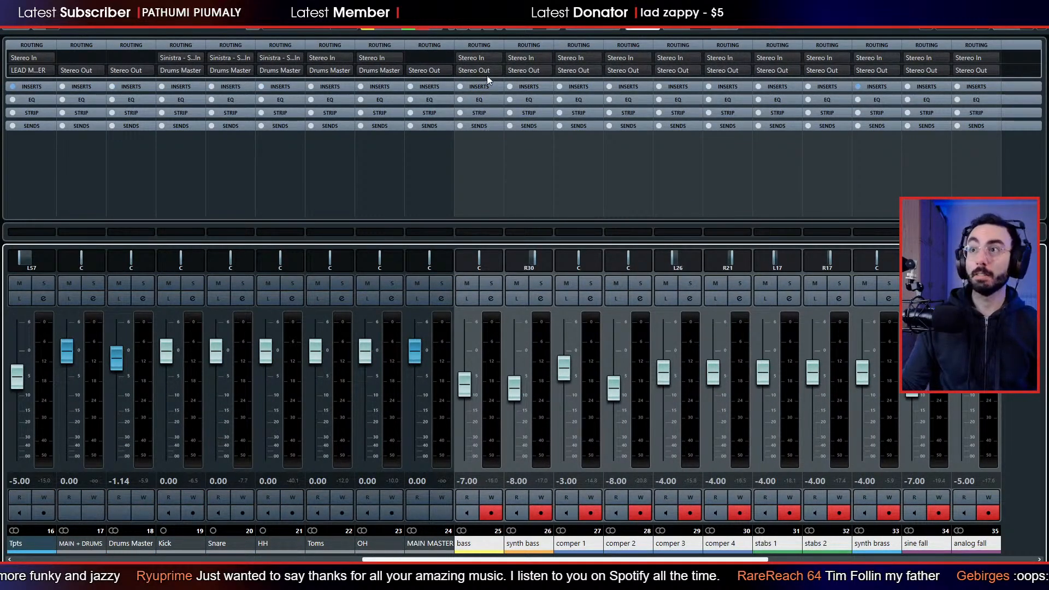
{"action": "left_click", "coordinate": [486, 73]}
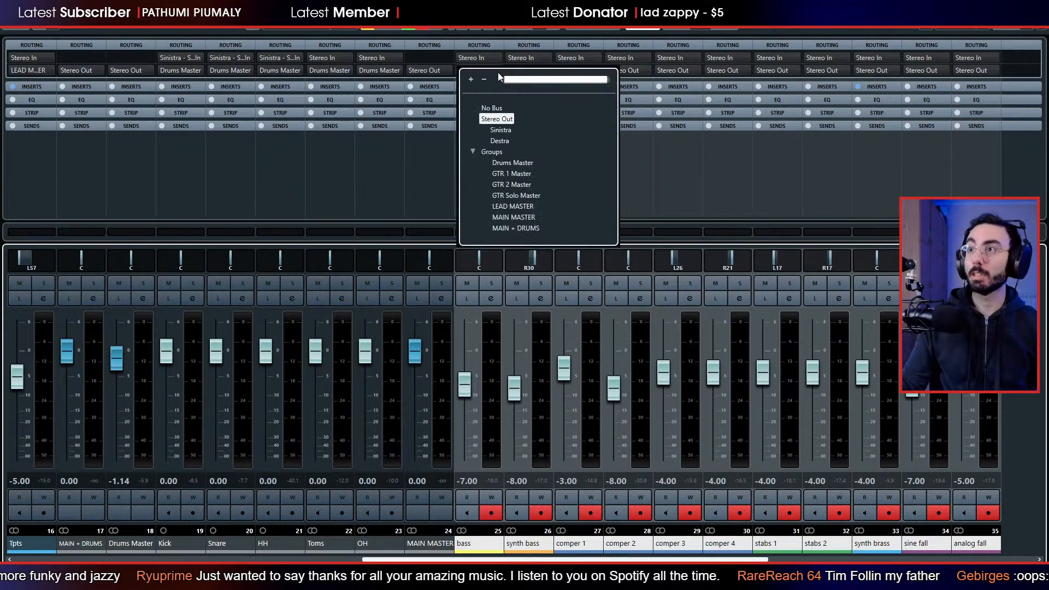
{"action": "left_click", "coordinate": [514, 217]}
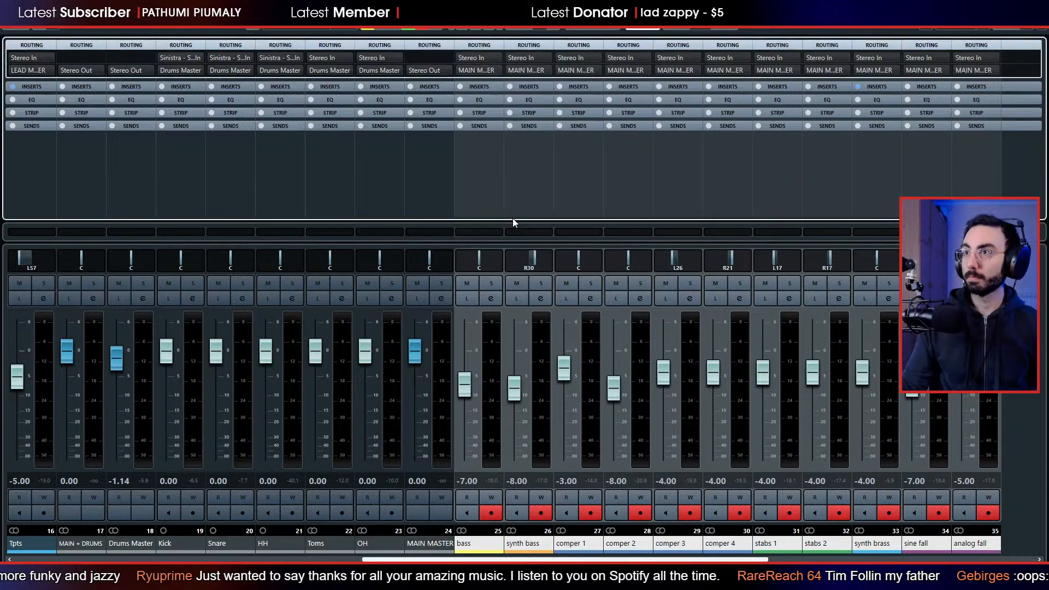
{"action": "key", "text": "F3"}
{"action": "scroll", "coordinate": [655, 311], "scroll_direction": "up", "scroll_amount": 2}
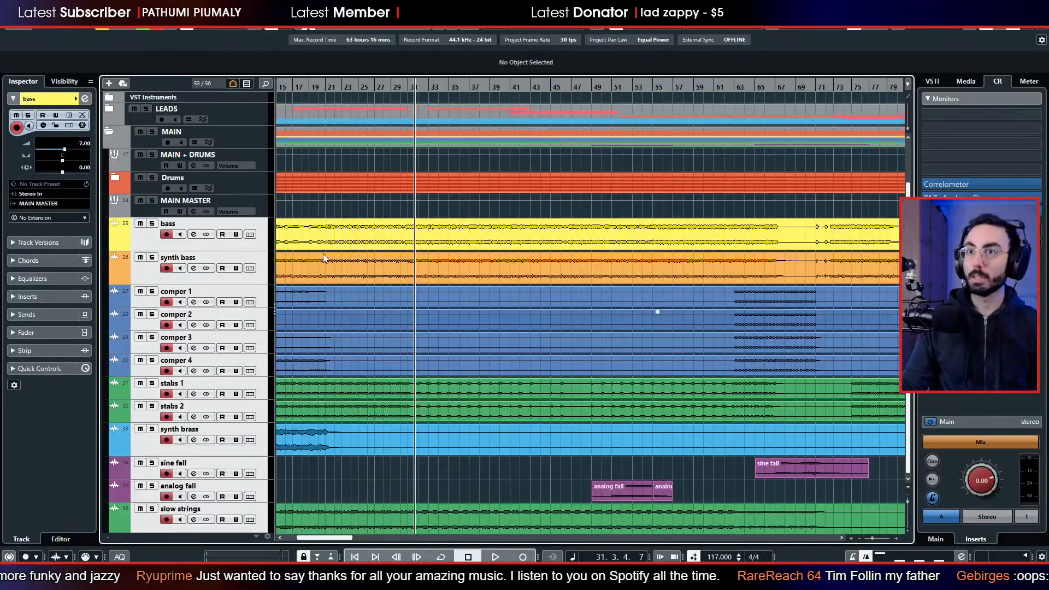
Route the MAIN MASTER group's output to MAIN + DRUMS.
{"action": "left_click", "coordinate": [137, 214]}
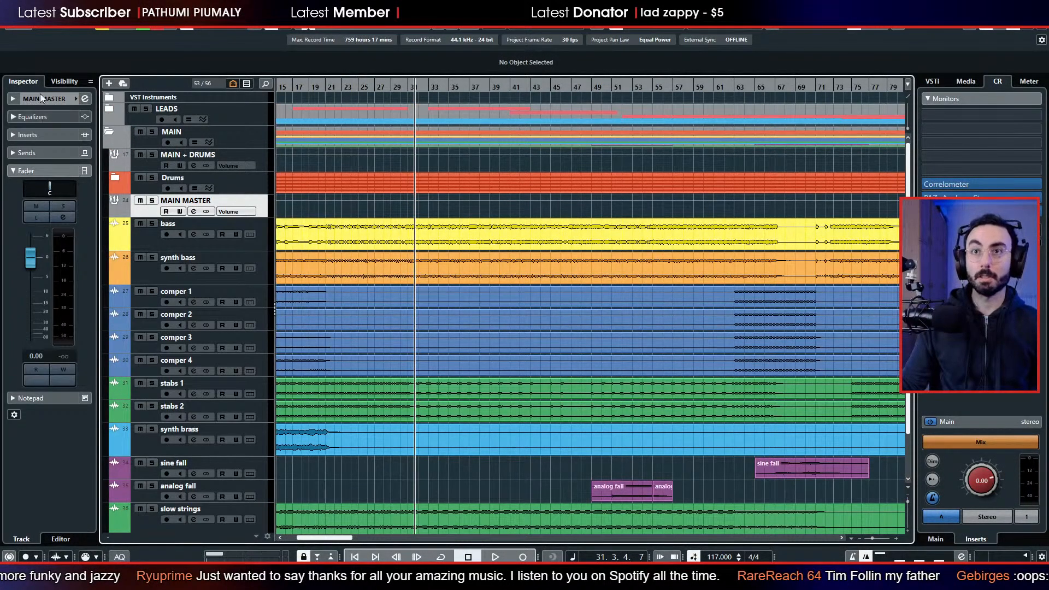
{"action": "left_click", "coordinate": [48, 173]}
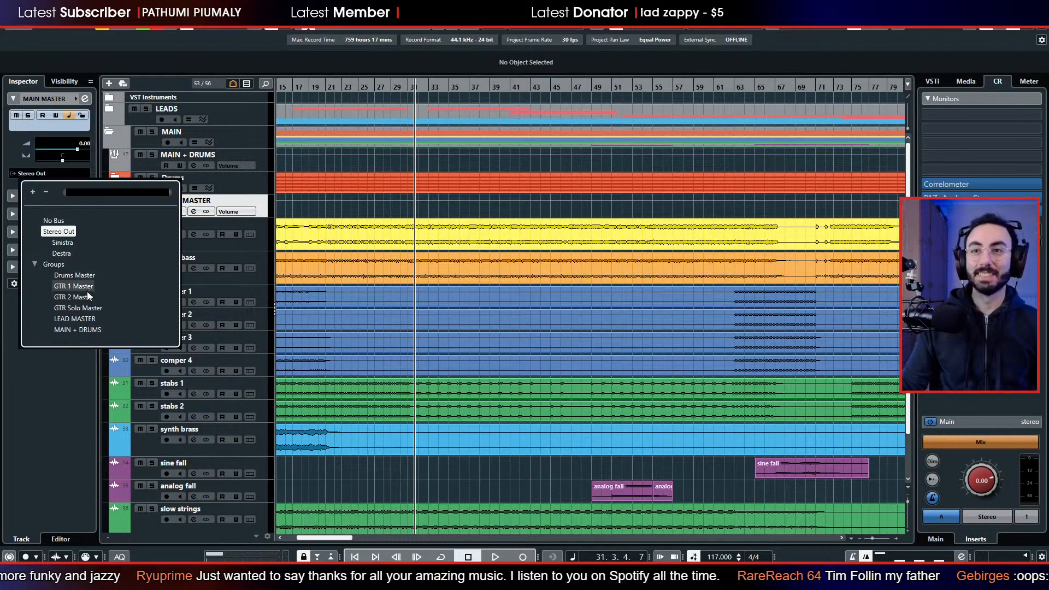
{"action": "left_click", "coordinate": [81, 331]}
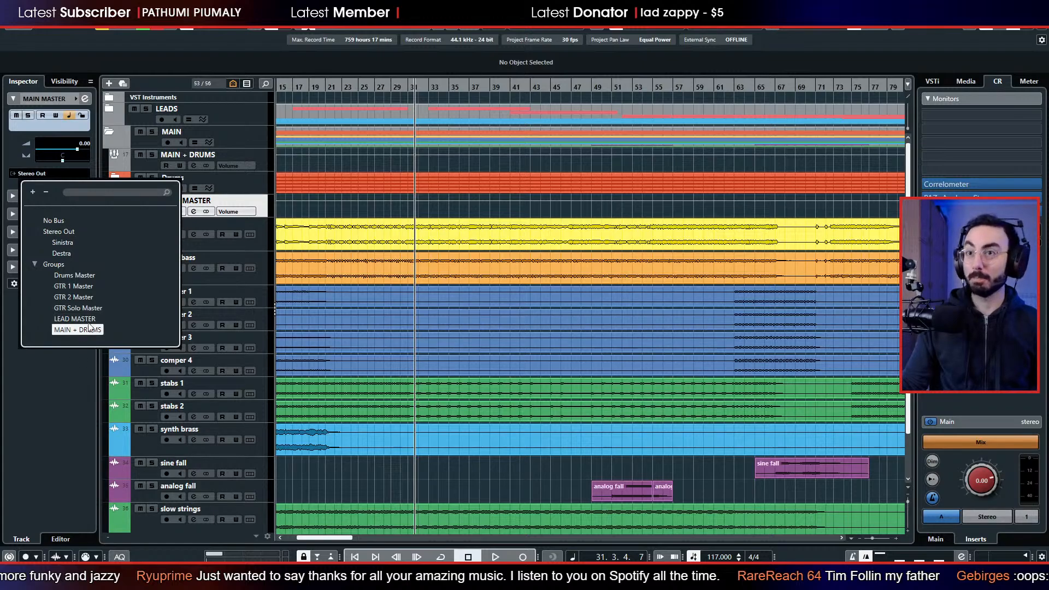
{"action": "key", "text": "Return"}
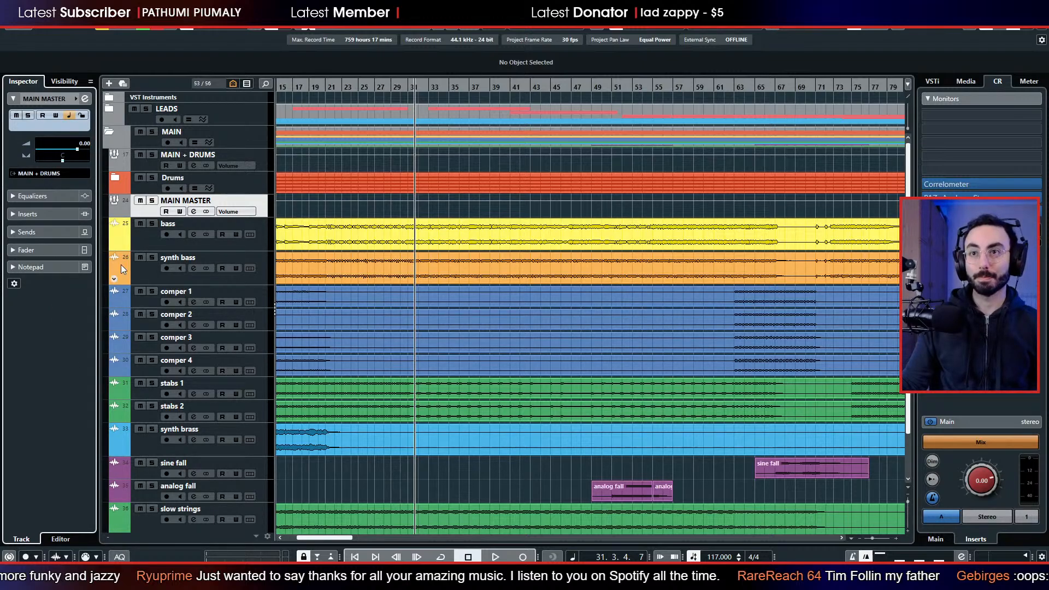
Expand the Drums folder, route the Drums Master output to MAIN + DRUMS, and collapse the folder again.
{"action": "left_click", "coordinate": [119, 176]}
{"action": "left_click", "coordinate": [140, 214]}
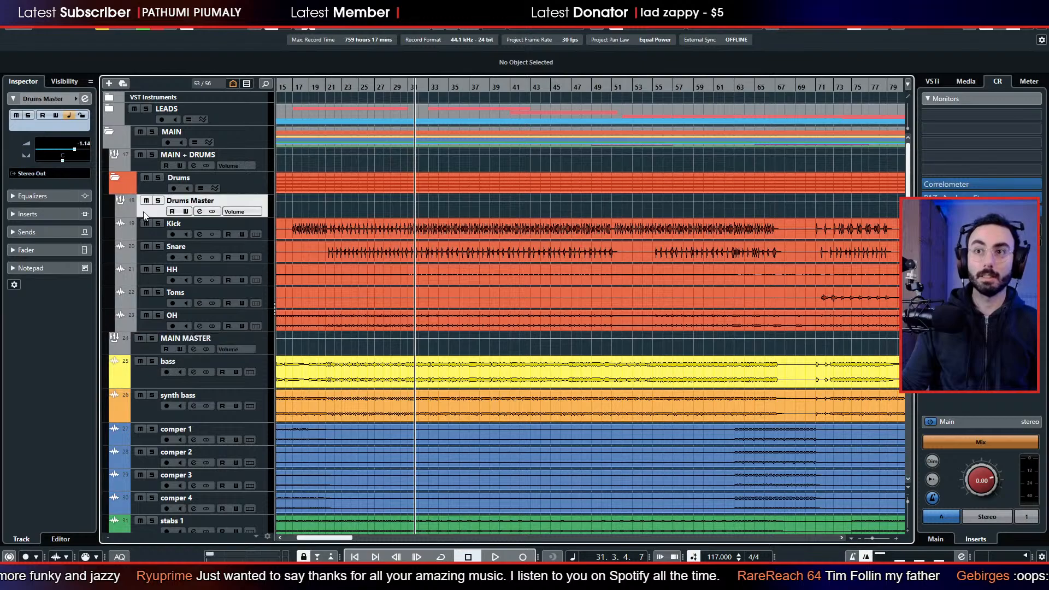
{"action": "left_click", "coordinate": [61, 174]}
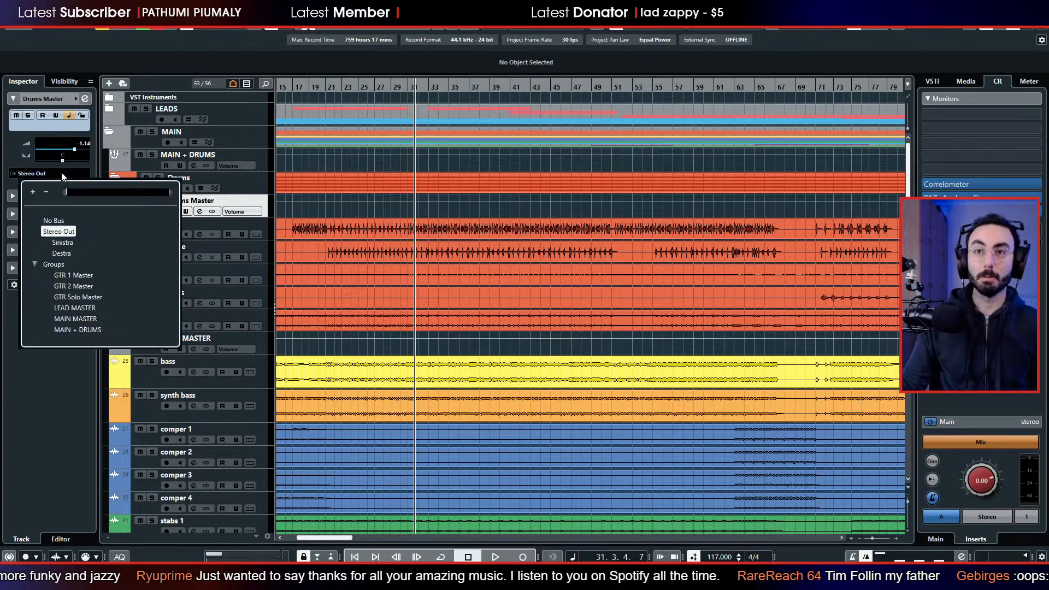
{"action": "left_click", "coordinate": [84, 329]}
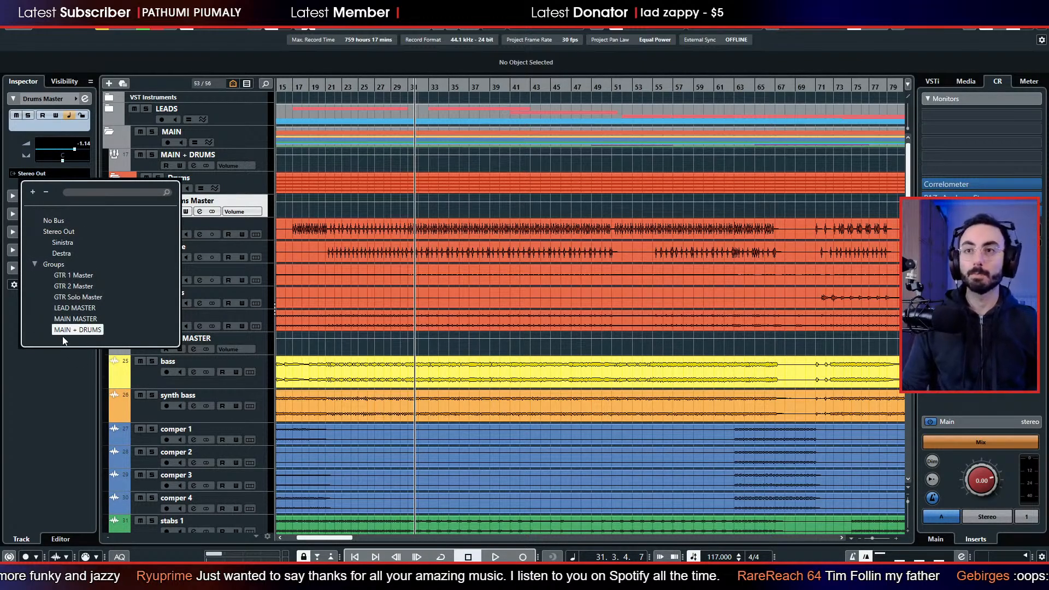
{"action": "key", "text": "Return"}
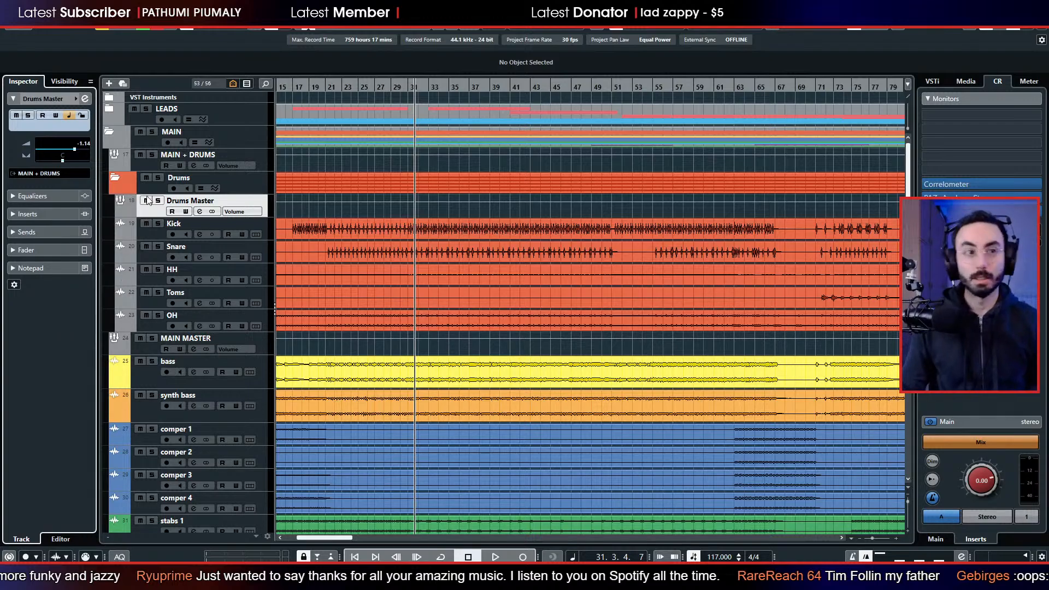
{"action": "left_click", "coordinate": [123, 178]}
Look over the MAIN folder's tracks from the start of the song and collapse the folder.
{"action": "scroll", "coordinate": [363, 197], "scroll_direction": "down", "scroll_amount": 2}
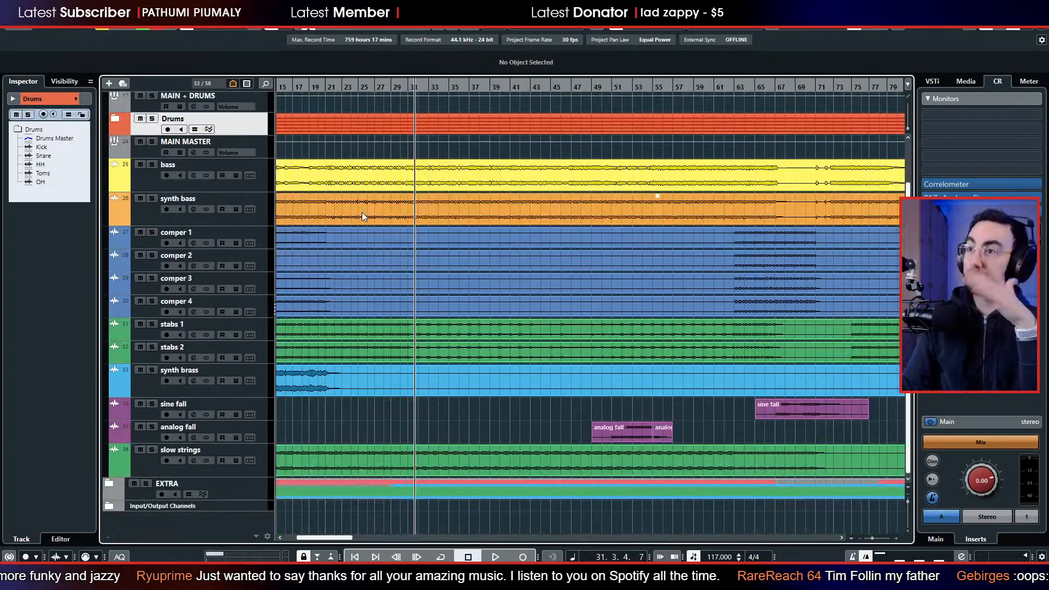
{"action": "scroll", "coordinate": [409, 306], "scroll_direction": "left", "scroll_amount": 5}
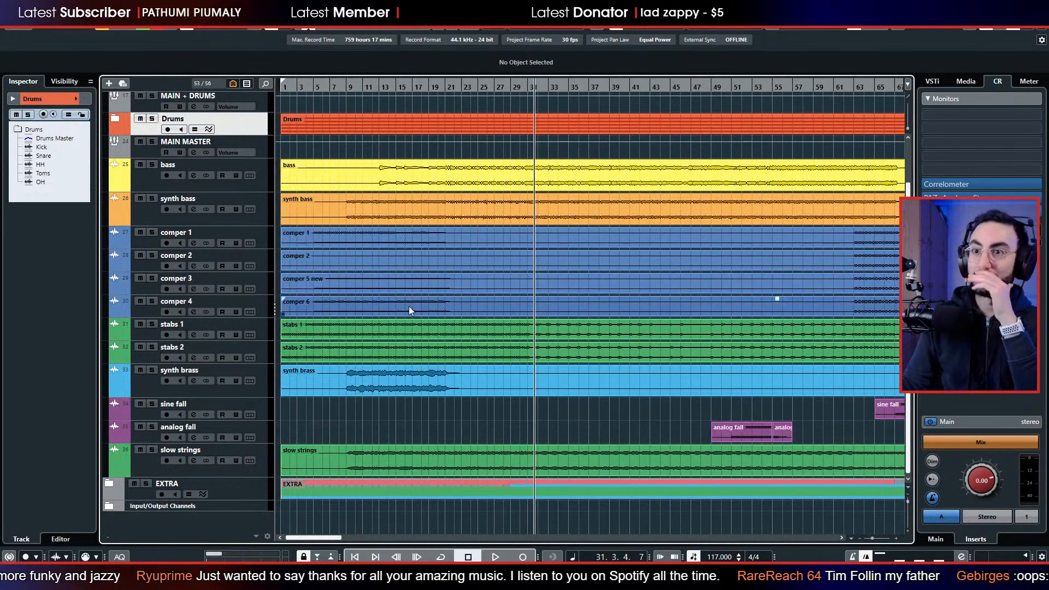
{"action": "scroll", "coordinate": [412, 298], "scroll_direction": "up", "scroll_amount": 2}
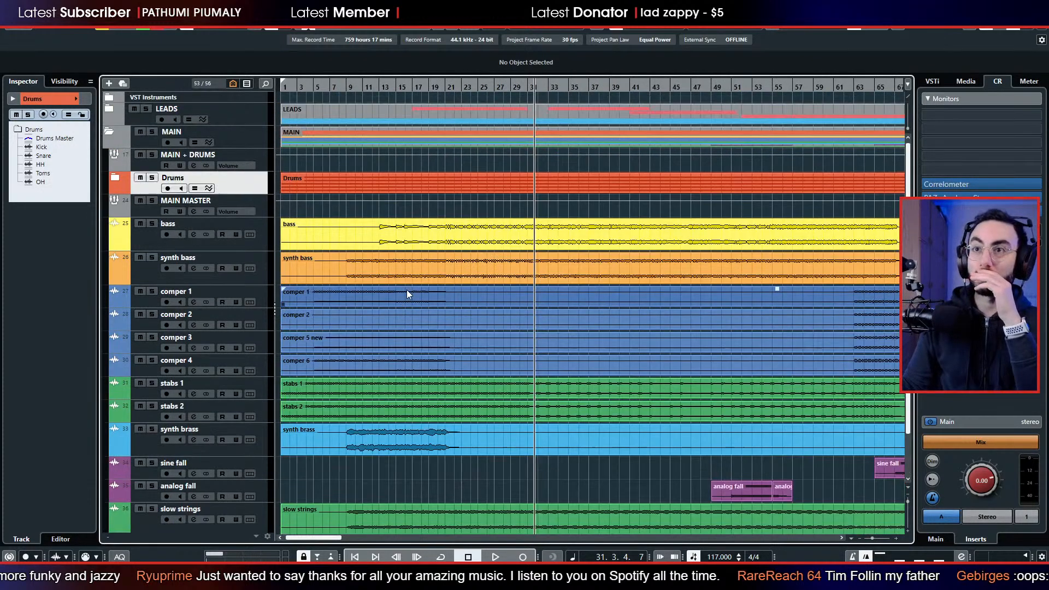
{"action": "left_click", "coordinate": [113, 131]}
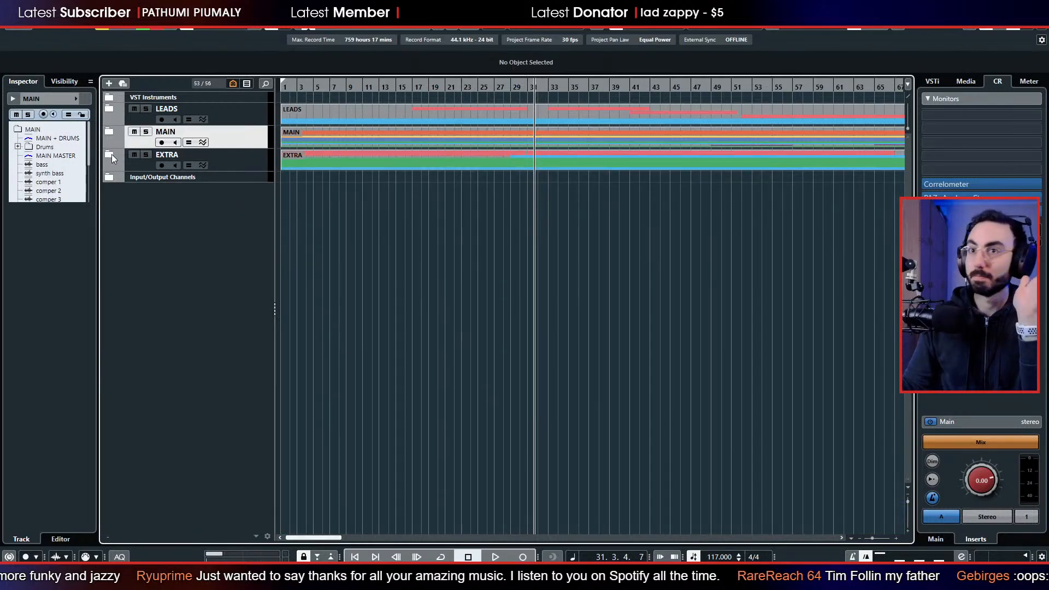
Create a group channel named EXTRA MASTER for all EXTRA folder tracks from Clean GTR L to arp 1 and place it first in the folder.
{"action": "left_click", "coordinate": [110, 154]}
{"action": "left_click", "coordinate": [153, 186]}
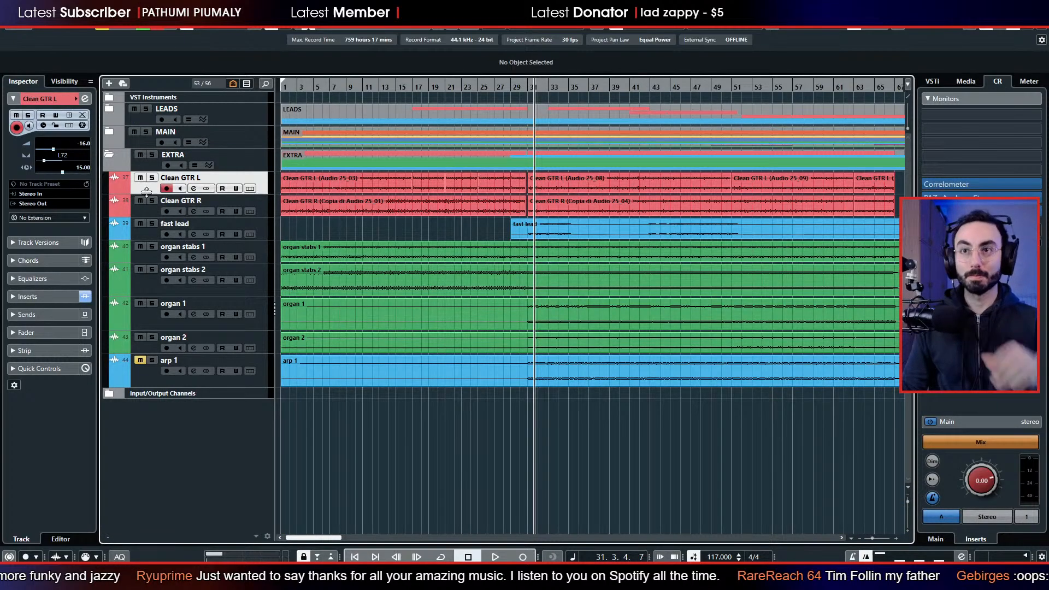
{"action": "left_click", "coordinate": [150, 377], "text": "shift"}
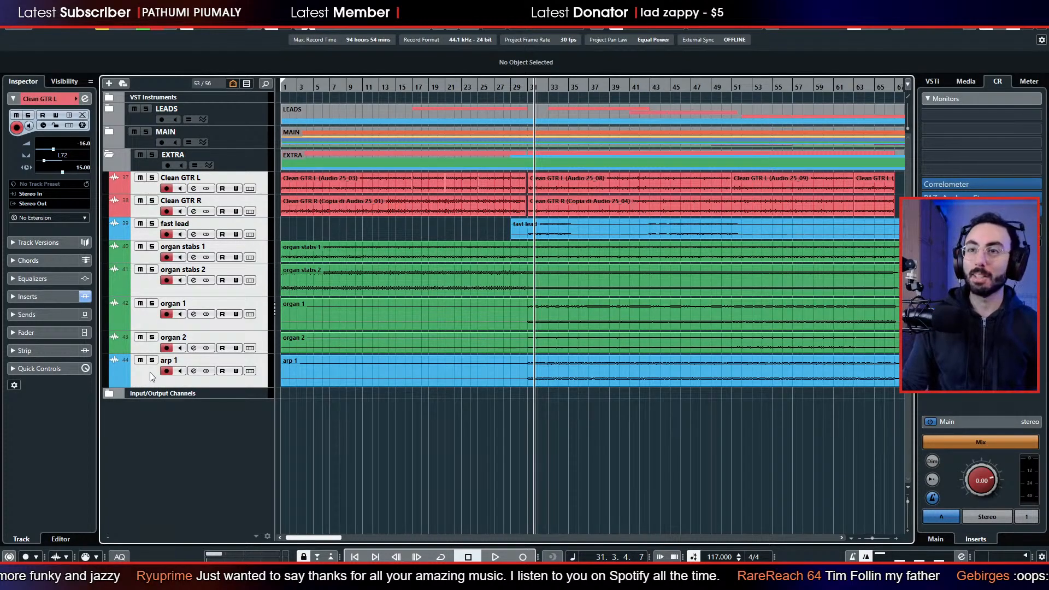
{"action": "right_click", "coordinate": [145, 378]}
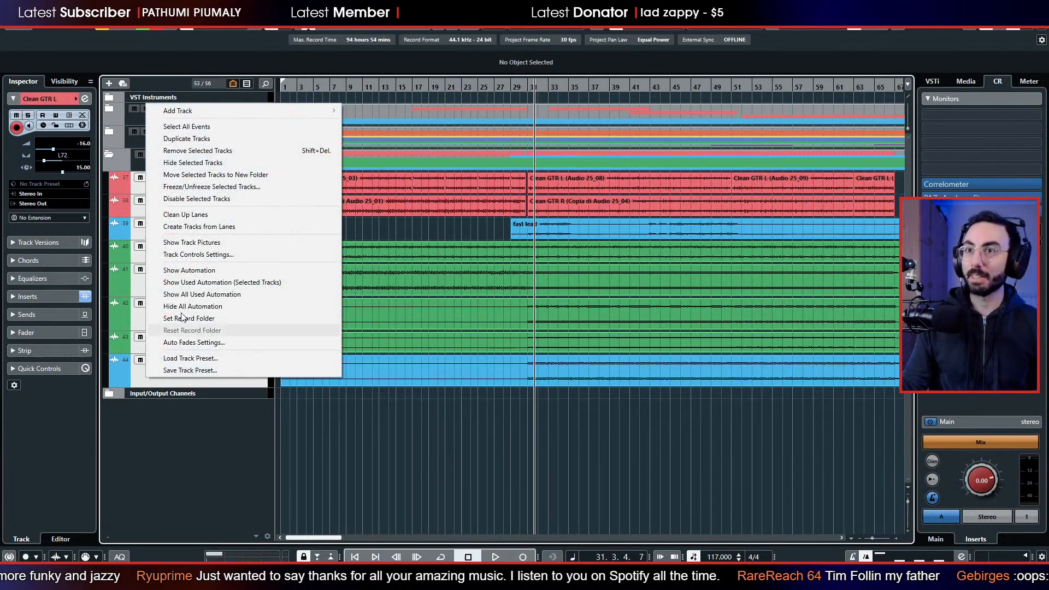
{"action": "left_click", "coordinate": [195, 454]}
{"action": "right_click", "coordinate": [146, 370]}
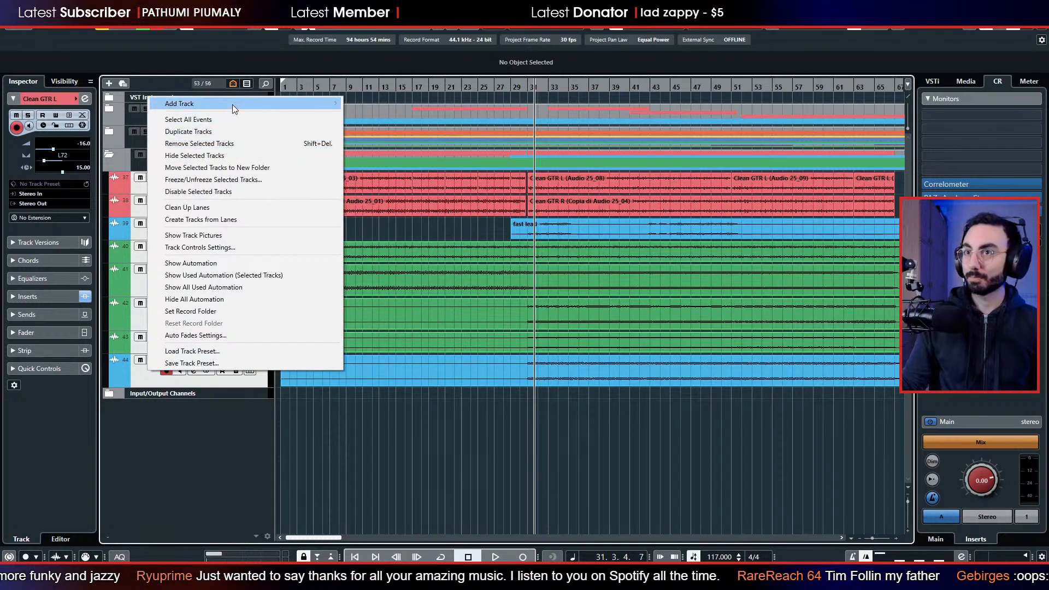
{"action": "mouse_move", "coordinate": [231, 104]}
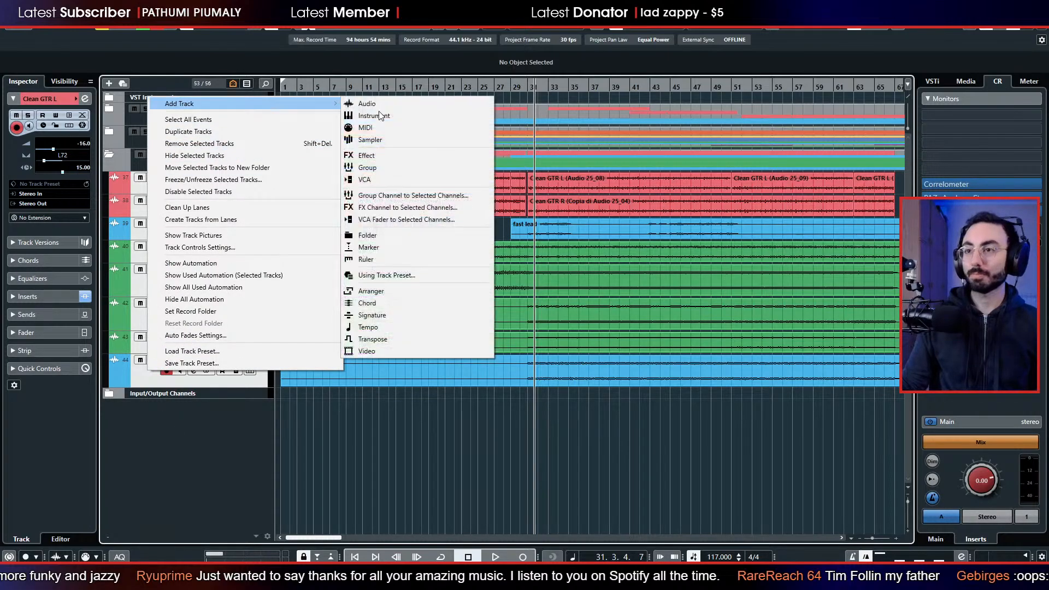
{"action": "left_click", "coordinate": [405, 200]}
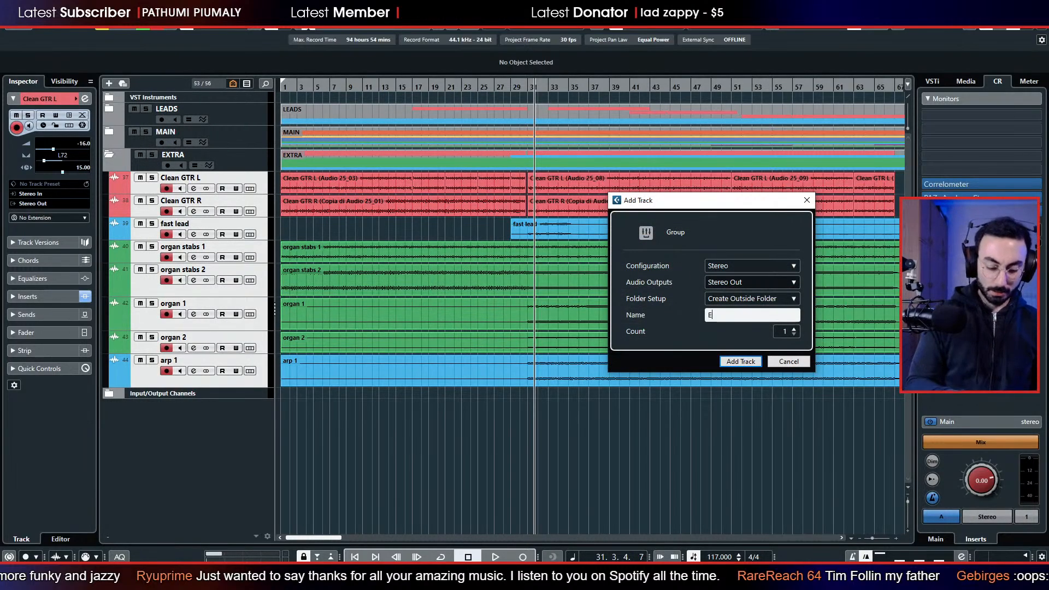
{"action": "type", "text": "EX"}
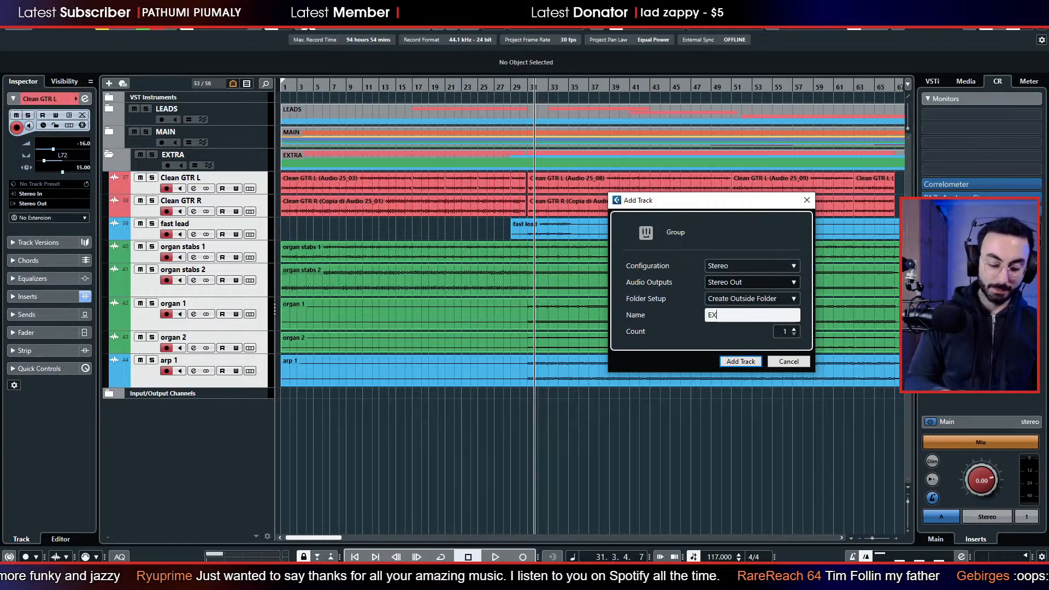
{"action": "type", "text": "RA M"}
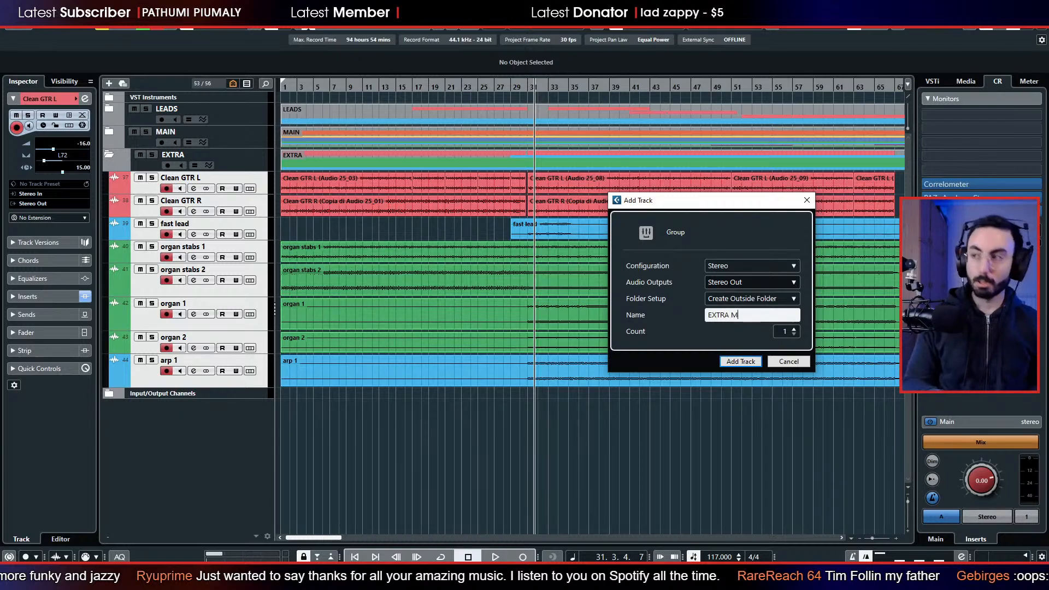
{"action": "type", "text": "ASTER"}
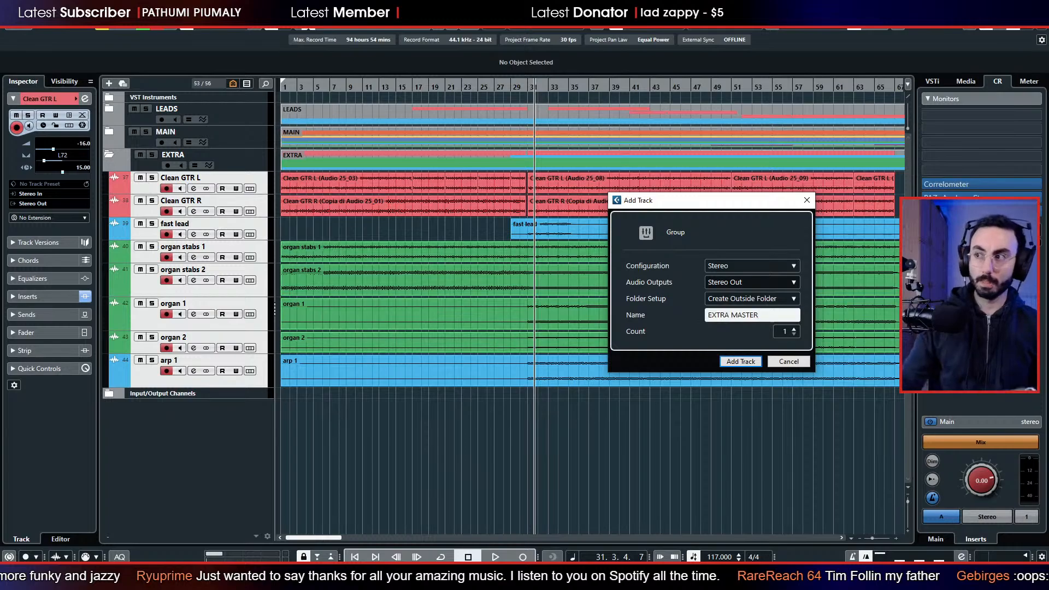
{"action": "left_click", "coordinate": [741, 361]}
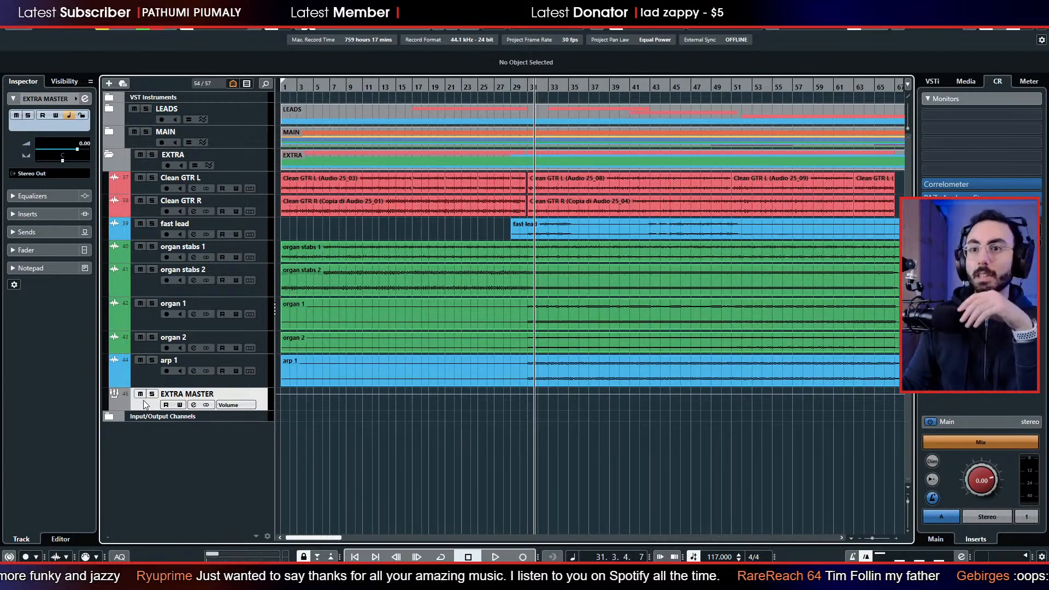
{"action": "left_click_drag", "start_coordinate": [146, 407], "coordinate": [164, 174]}
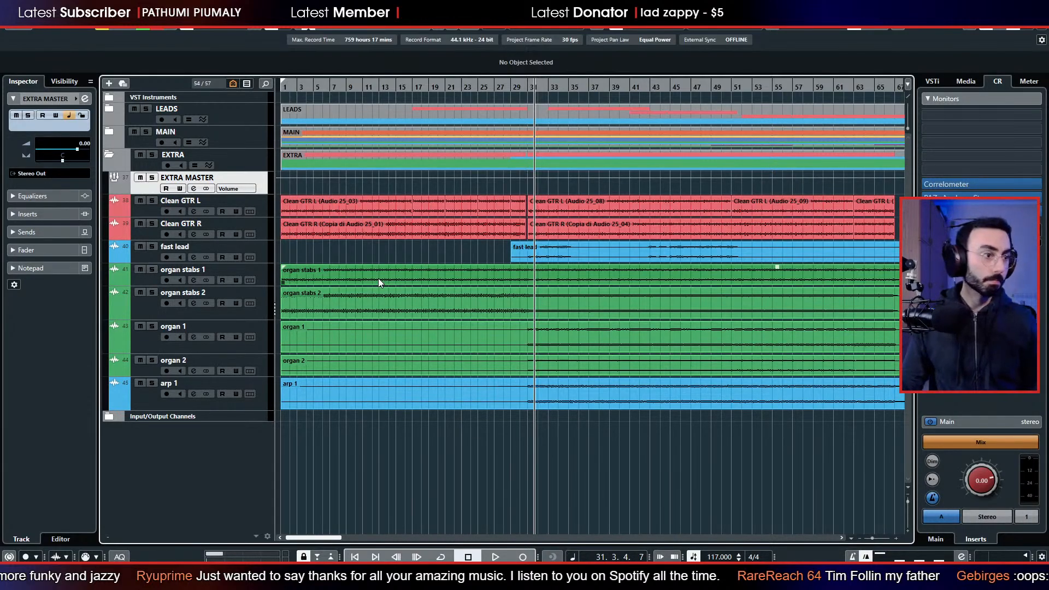
{"action": "left_click", "coordinate": [141, 215]}
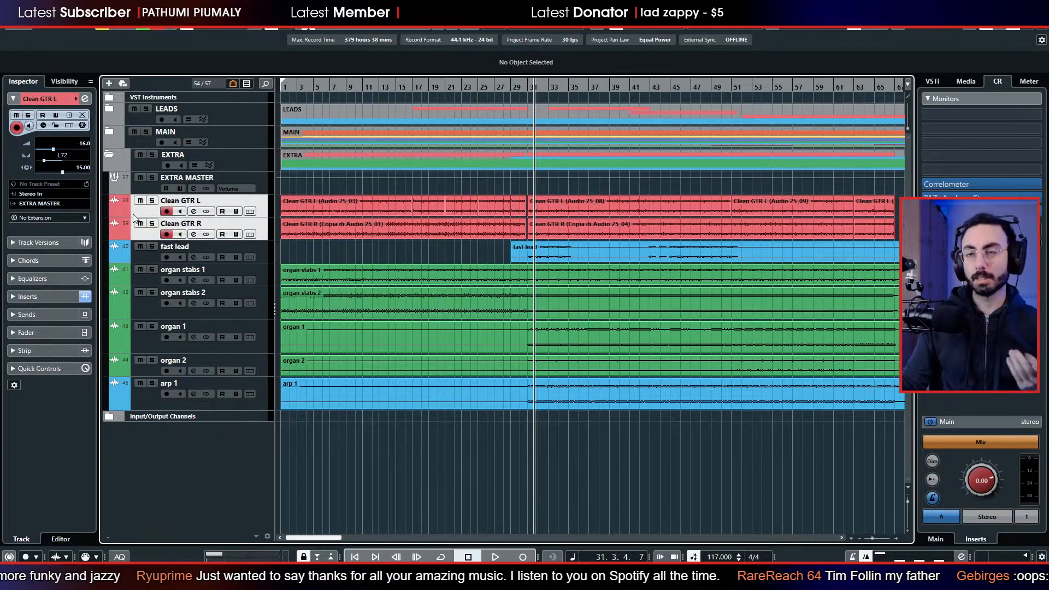
{"action": "right_click", "coordinate": [147, 207]}
{"action": "mouse_move", "coordinate": [186, 219]}
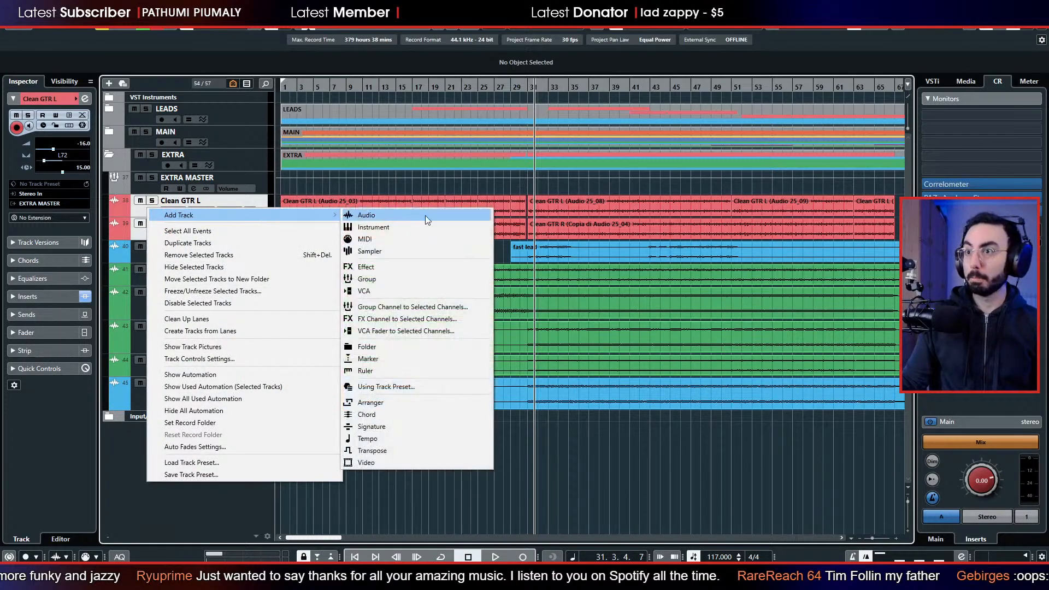
{"action": "left_click", "coordinate": [409, 280]}
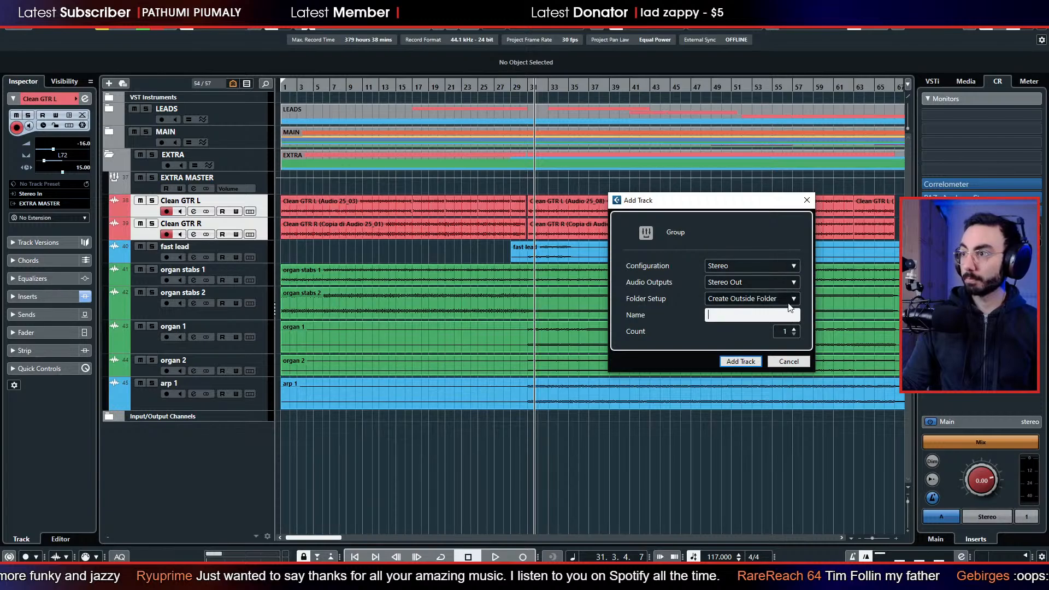
{"action": "left_click", "coordinate": [788, 362]}
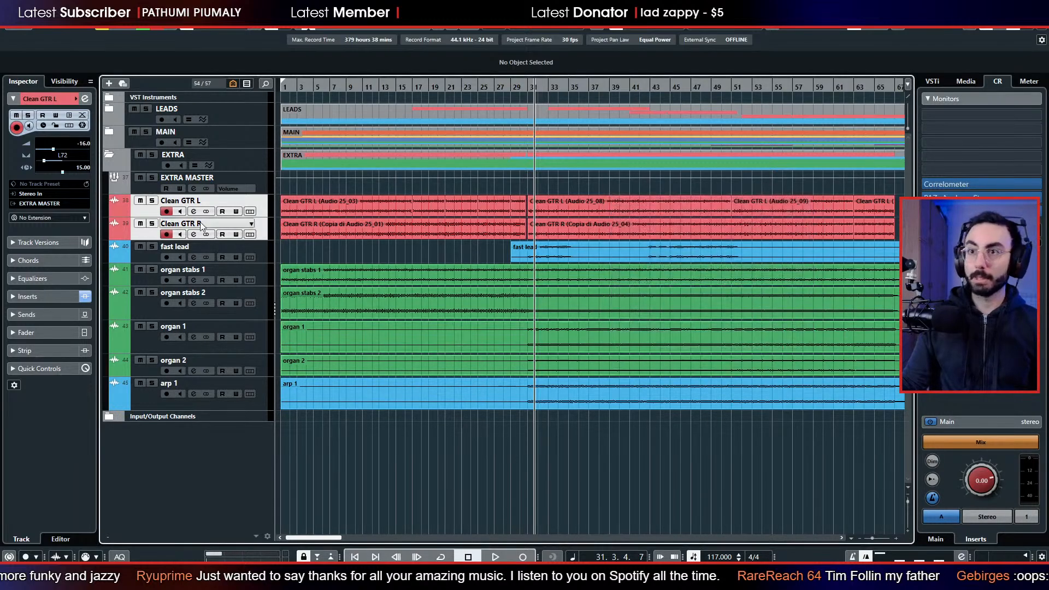
Create a group channel named CLN GTR MASTER for the Clean GTR L and Clean GTR R tracks.
{"action": "right_click", "coordinate": [138, 232]}
{"action": "mouse_move", "coordinate": [187, 247]}
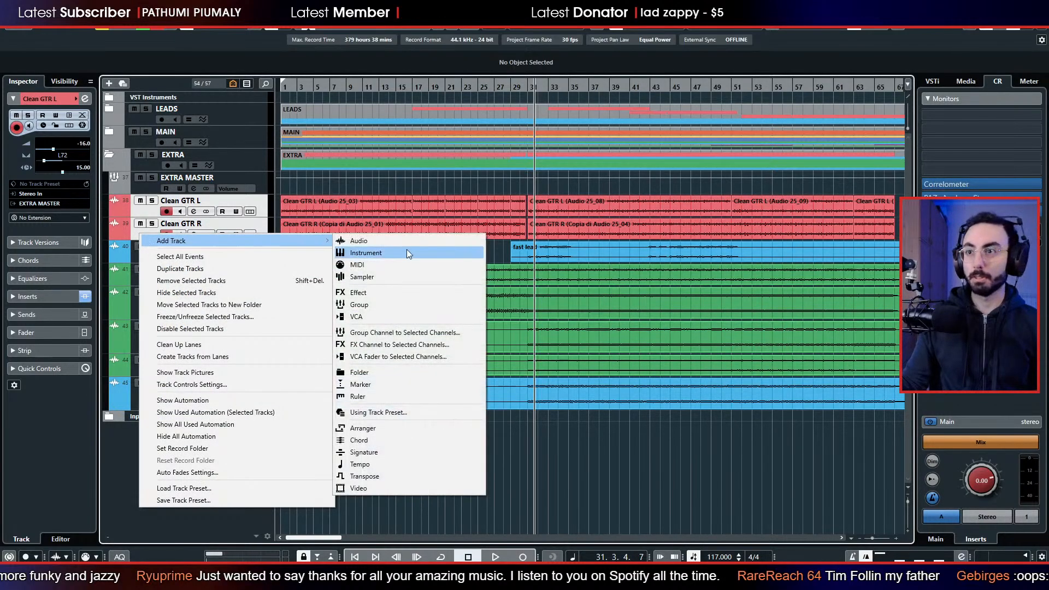
{"action": "left_click", "coordinate": [409, 334]}
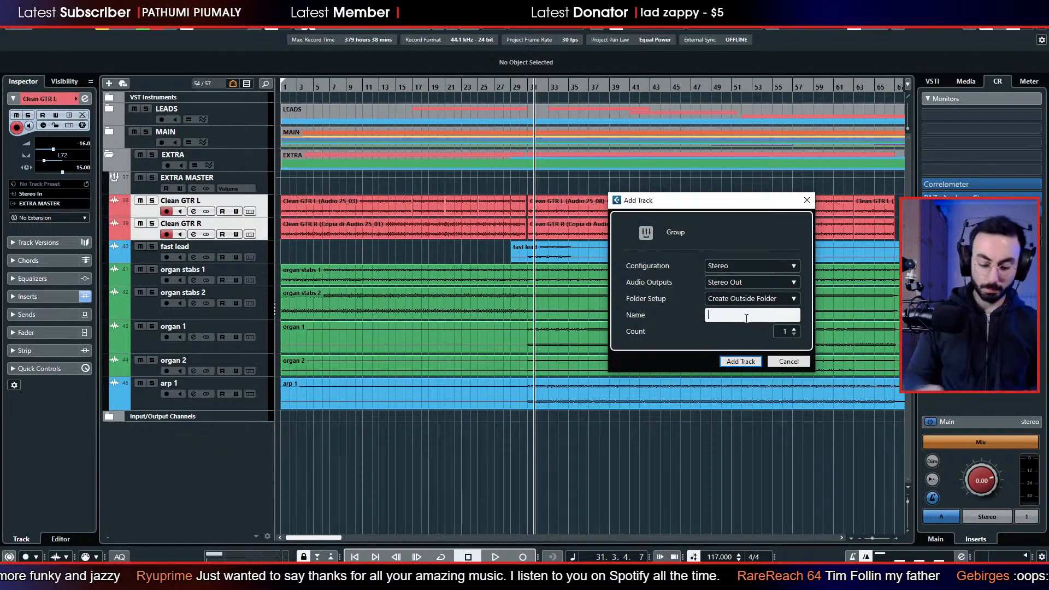
{"action": "type", "text": "CLN GTR "}
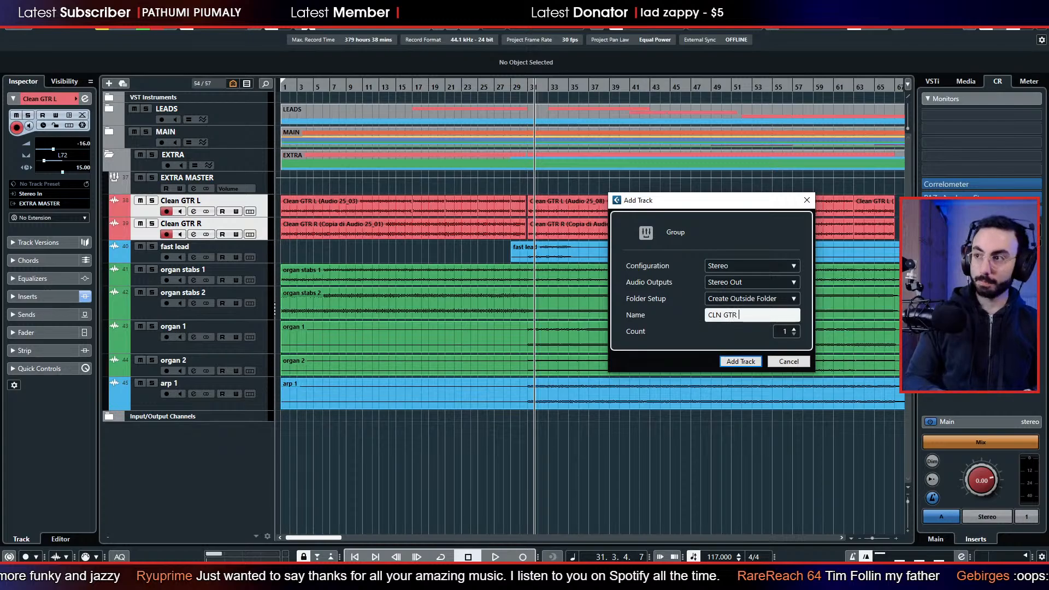
{"action": "type", "text": "MASTER"}
{"action": "key", "text": "Return"}
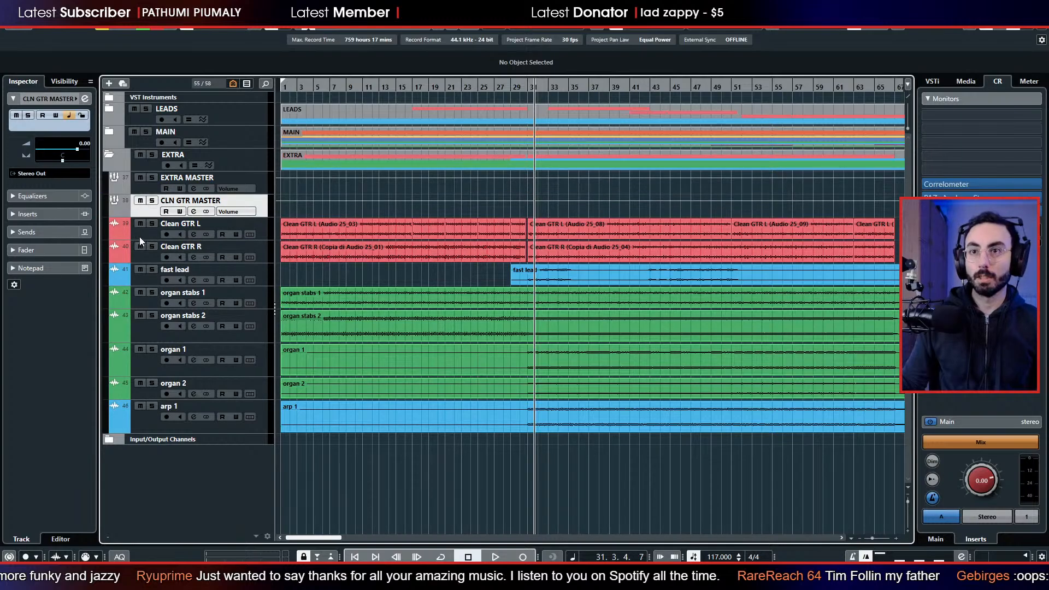
Route the output of the CLN GTR MASTER group to EXTRA MASTER.
{"action": "left_click", "coordinate": [140, 237]}
{"action": "left_click", "coordinate": [141, 256], "text": "shift"}
{"action": "left_click", "coordinate": [138, 214]}
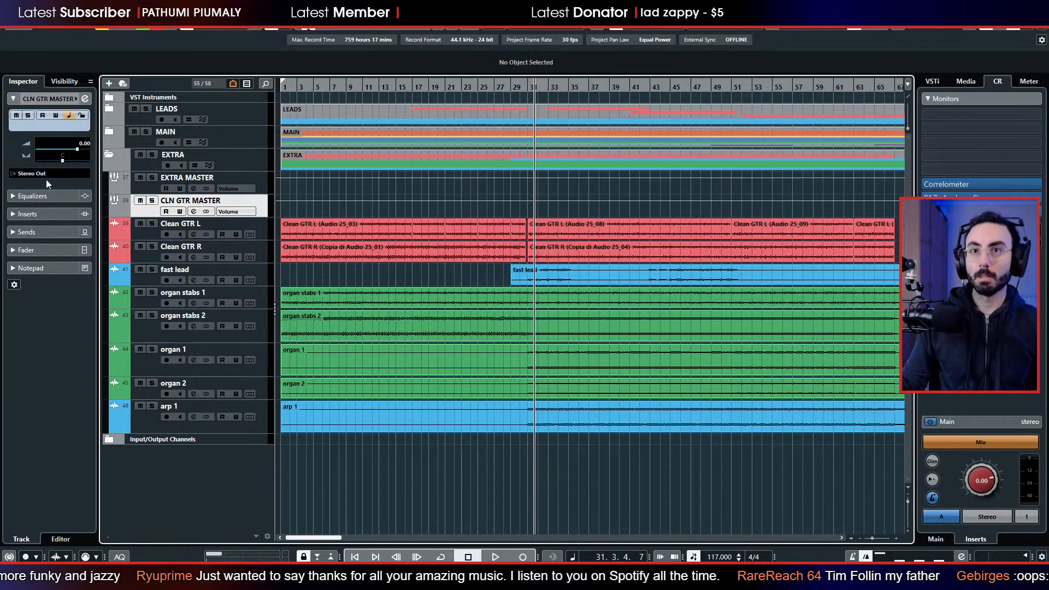
{"action": "left_click", "coordinate": [45, 175]}
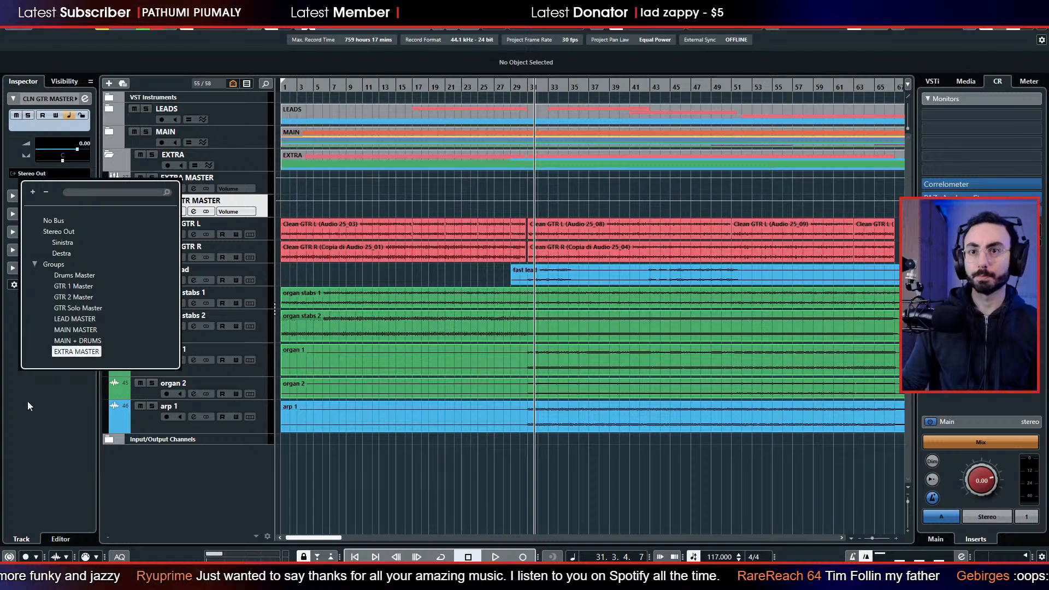
{"action": "left_click", "coordinate": [35, 352]}
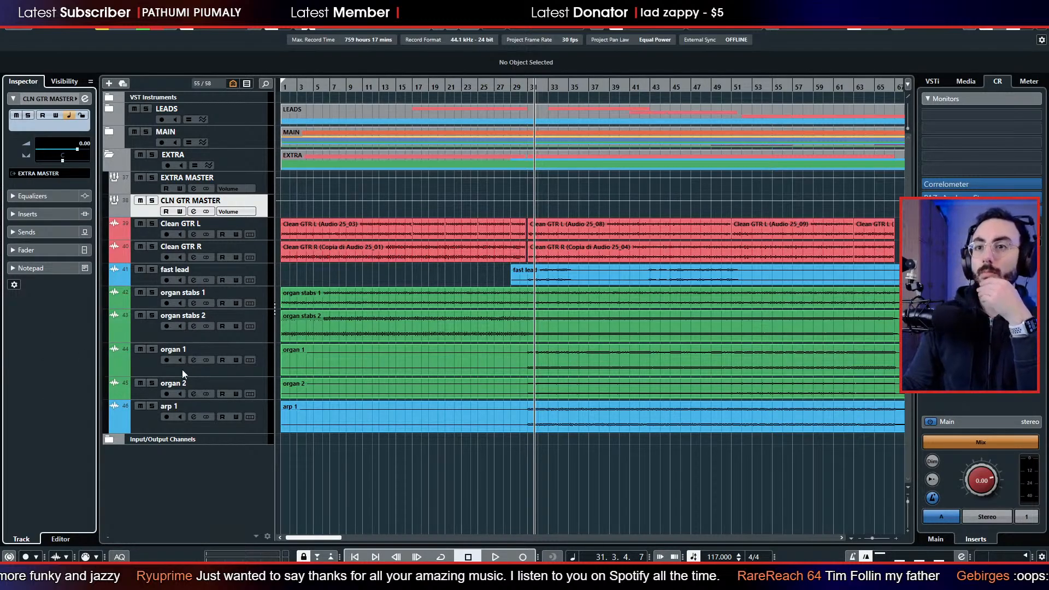
Play the song from bar 11 with organ stabs 1 and 2 soloed, comparing them with and without organ stabs 2.
{"action": "left_click", "coordinate": [352, 91]}
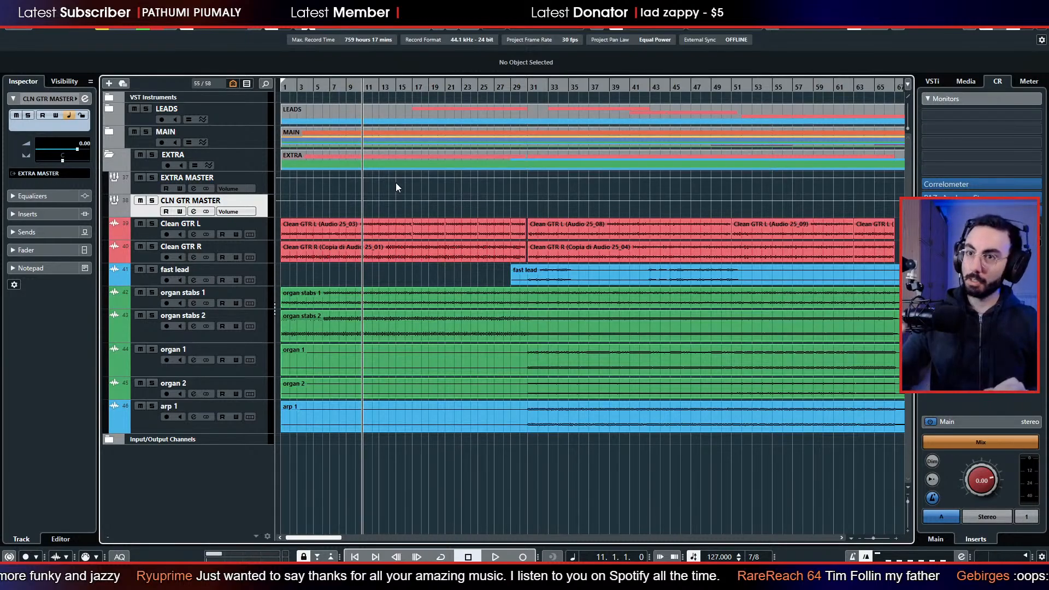
{"action": "key", "text": "space"}
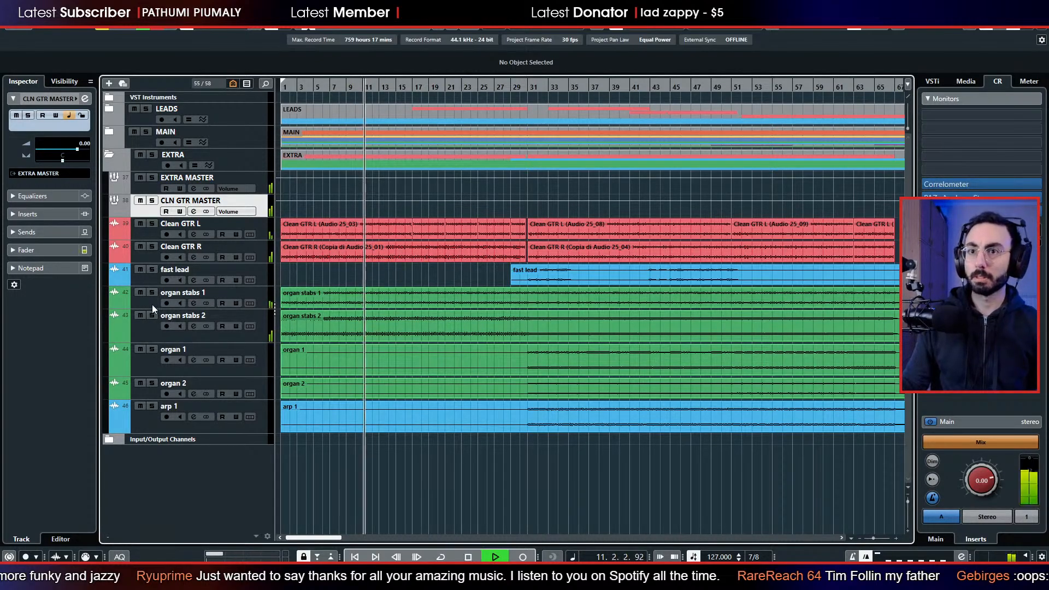
{"action": "left_click", "coordinate": [152, 293]}
{"action": "left_click", "coordinate": [152, 315]}
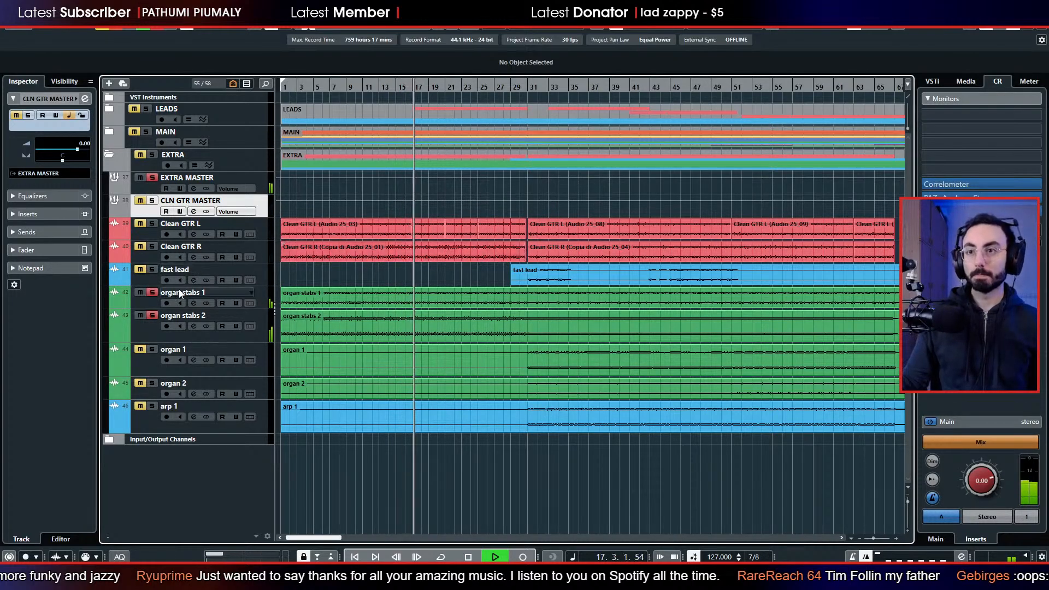
{"action": "left_click", "coordinate": [157, 293]}
{"action": "left_click", "coordinate": [158, 293]}
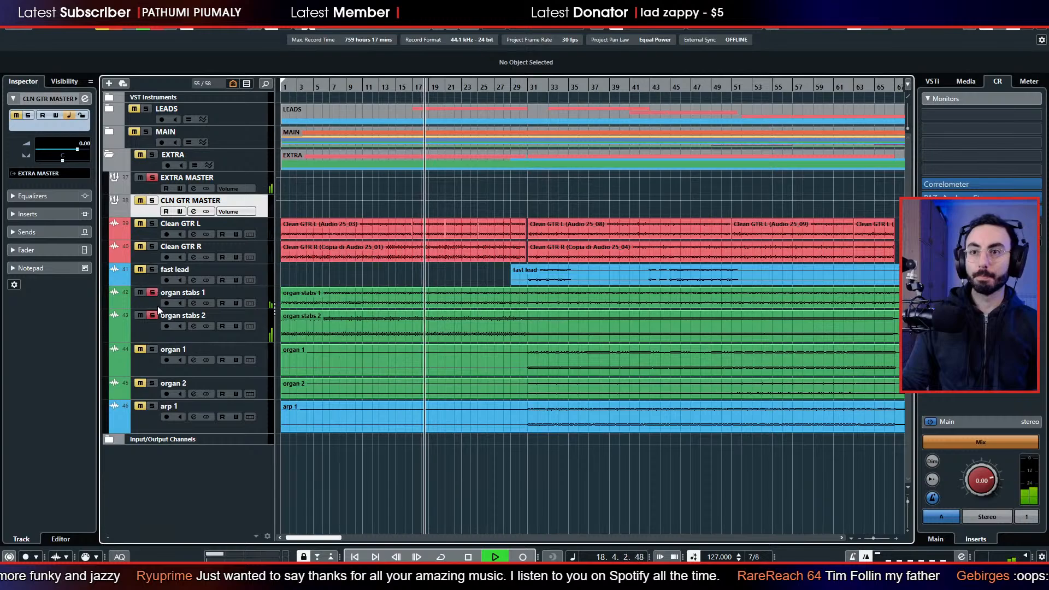
{"action": "left_click", "coordinate": [159, 315]}
{"action": "left_click", "coordinate": [156, 315]}
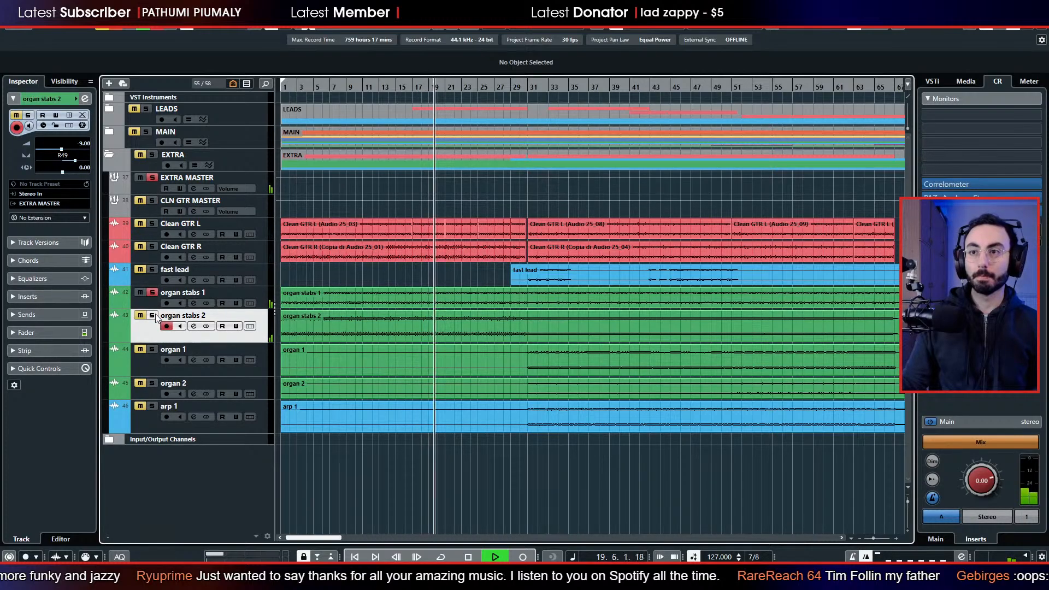
{"action": "left_click", "coordinate": [152, 315]}
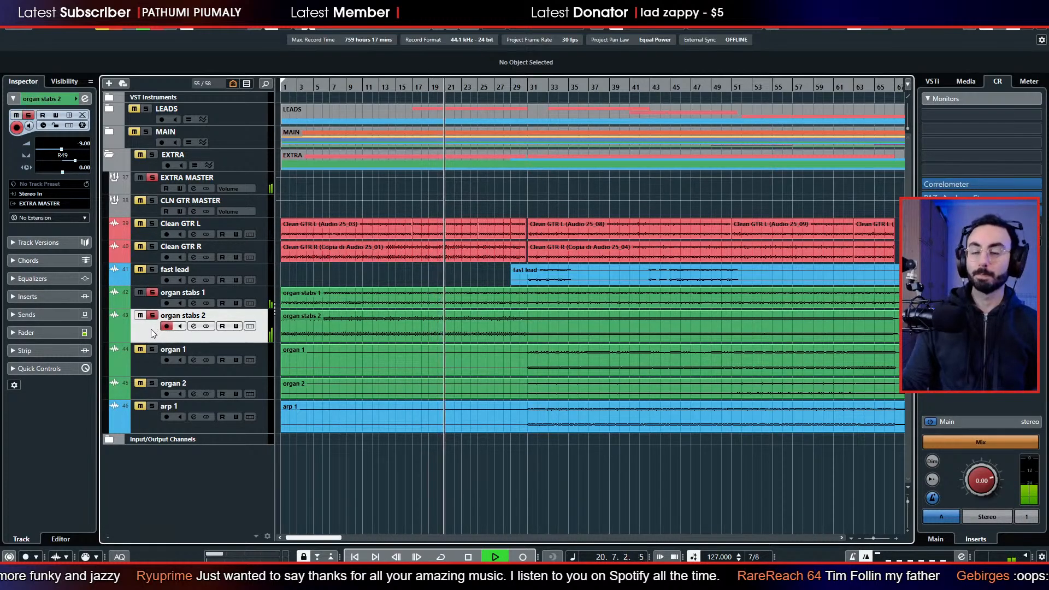
{"action": "key", "text": "space"}
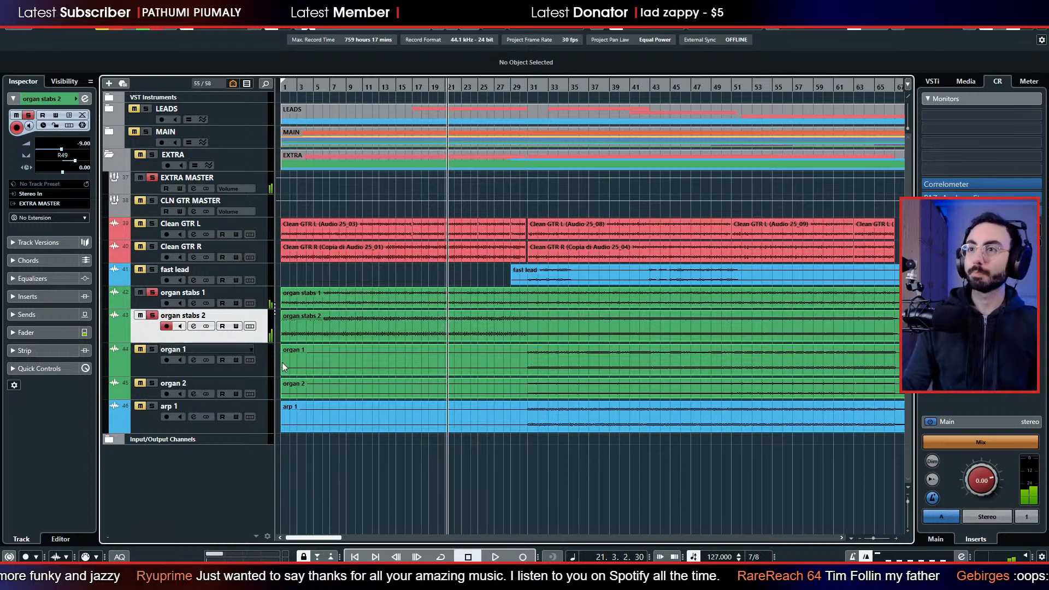
Create a group channel named Oragn Stabs Master for organ stabs 1 and 2, and move the fast lead track above Clean GTR L.
{"action": "right_click", "coordinate": [158, 304]}
{"action": "mouse_move", "coordinate": [285, 38]}
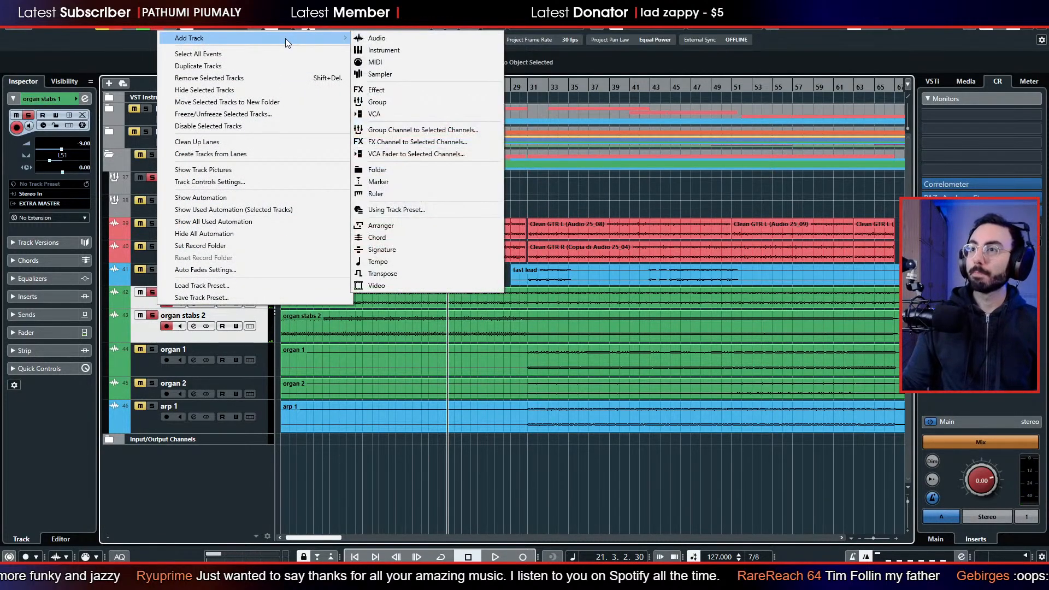
{"action": "left_click", "coordinate": [415, 88]}
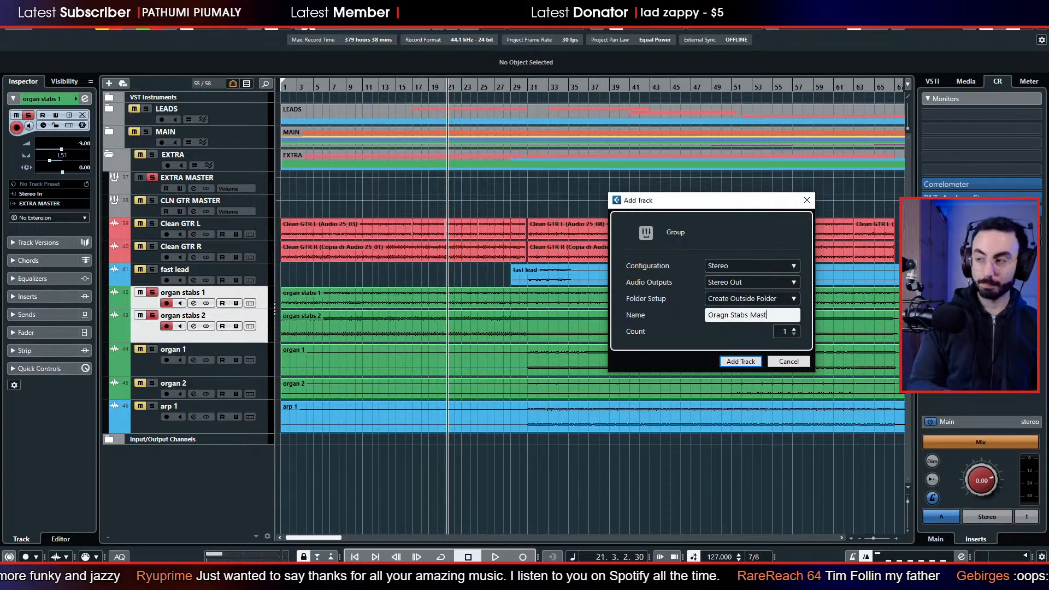
{"action": "key", "text": "Return"}
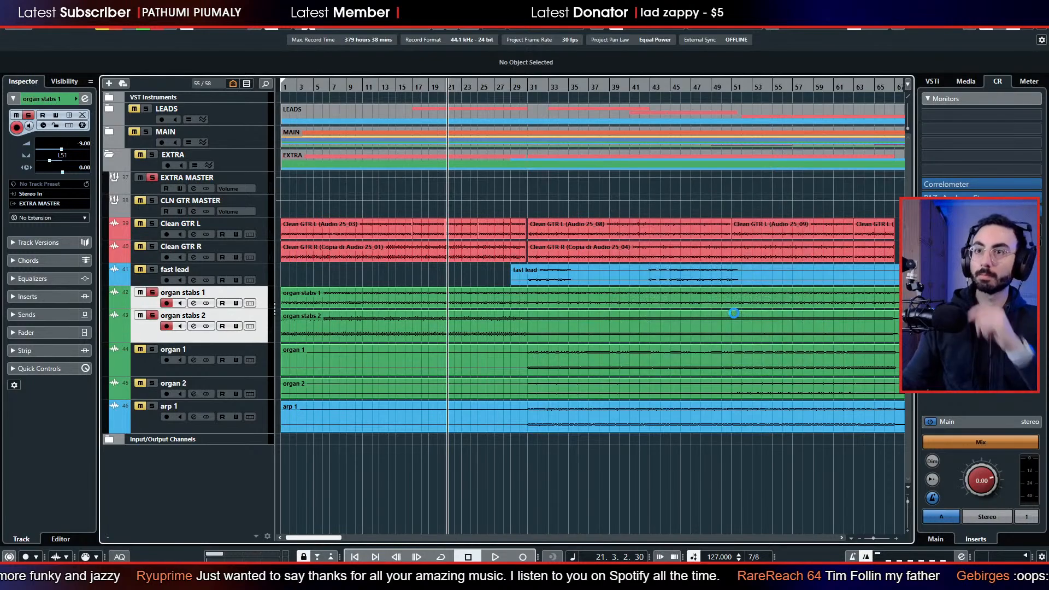
{"action": "left_click_drag", "start_coordinate": [156, 354], "coordinate": [150, 227]}
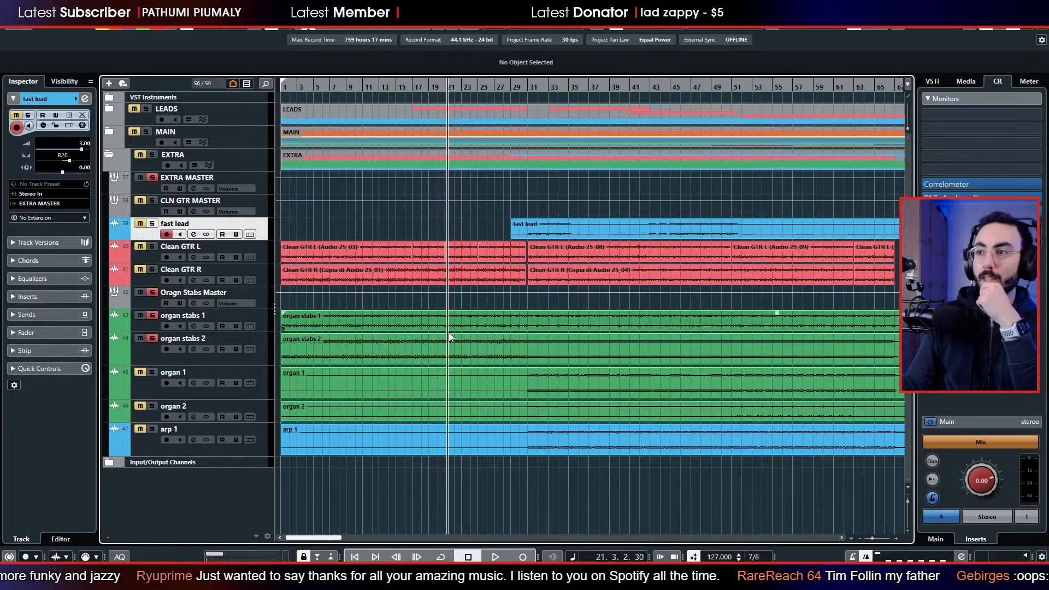
Clear all solos and play the song from about bar 35.
{"action": "left_click", "coordinate": [111, 31]}
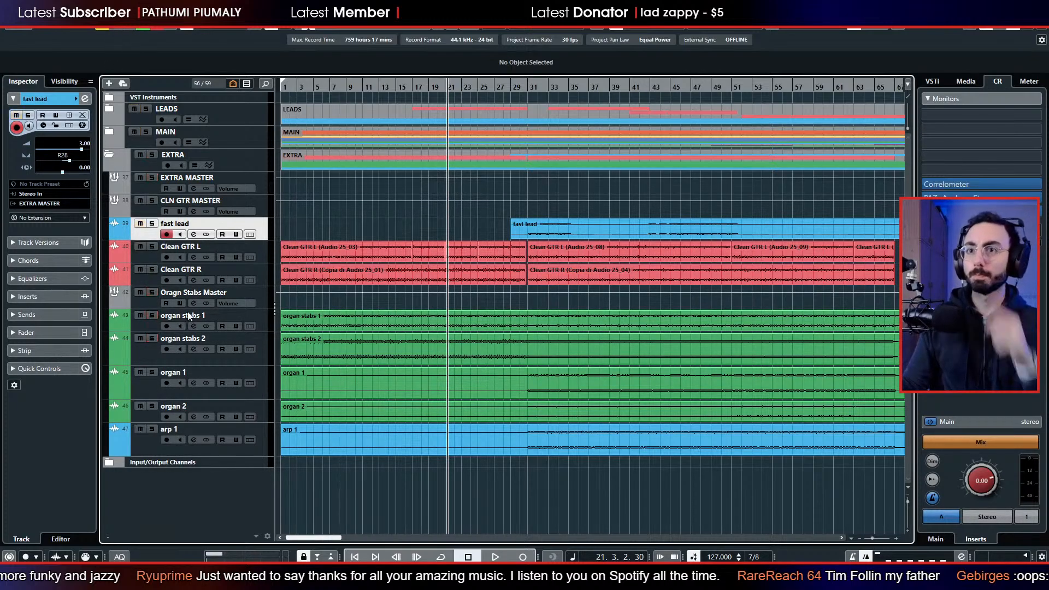
{"action": "key", "text": "space"}
{"action": "left_click", "coordinate": [567, 87]}
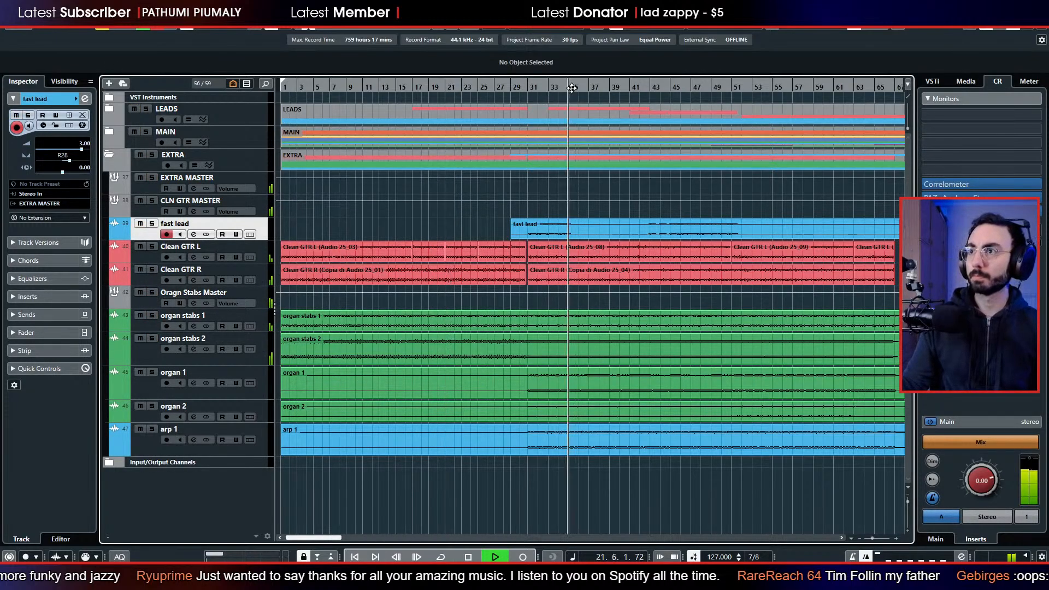
Solo organ 1 and organ 2, and create a stereo group channel for them named Organ CHORDS Master.
{"action": "left_click", "coordinate": [152, 372]}
{"action": "left_click", "coordinate": [152, 406]}
{"action": "left_click", "coordinate": [149, 392]}
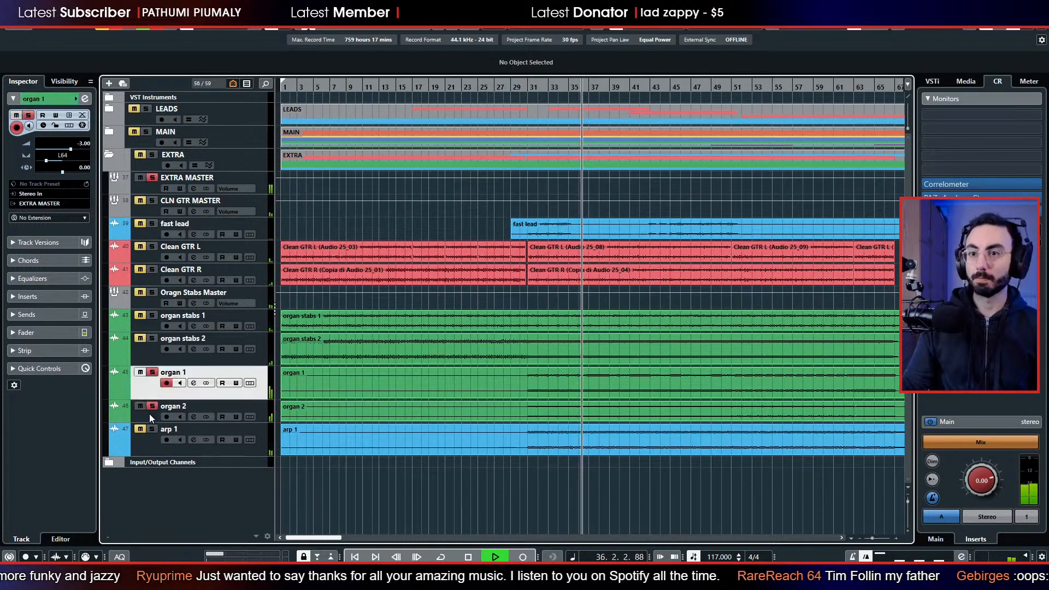
{"action": "left_click", "coordinate": [150, 414], "text": "ctrl"}
{"action": "right_click", "coordinate": [149, 414]}
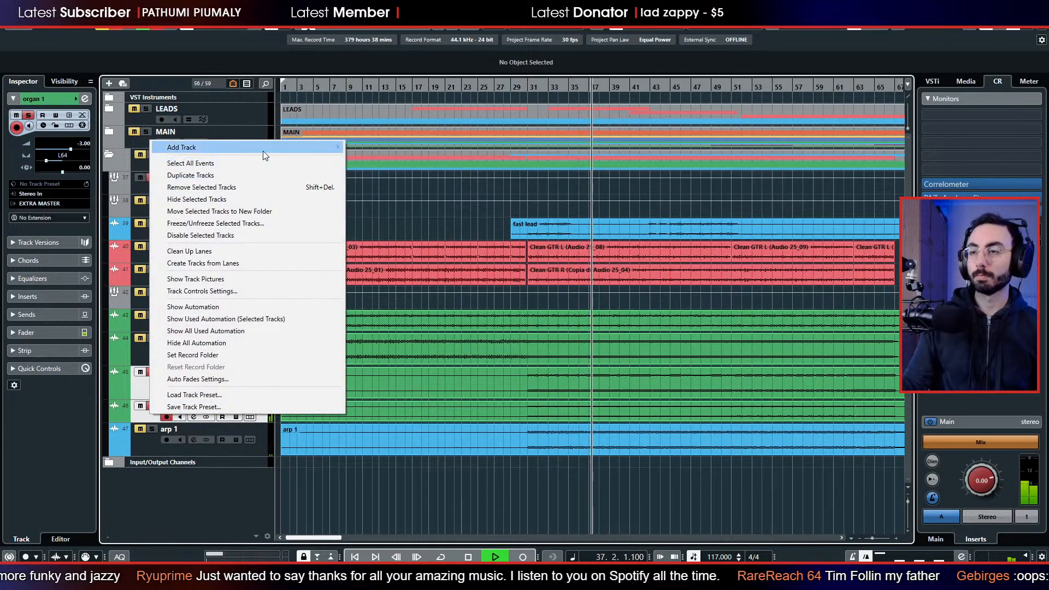
{"action": "mouse_move", "coordinate": [263, 150]}
{"action": "left_click", "coordinate": [431, 239]}
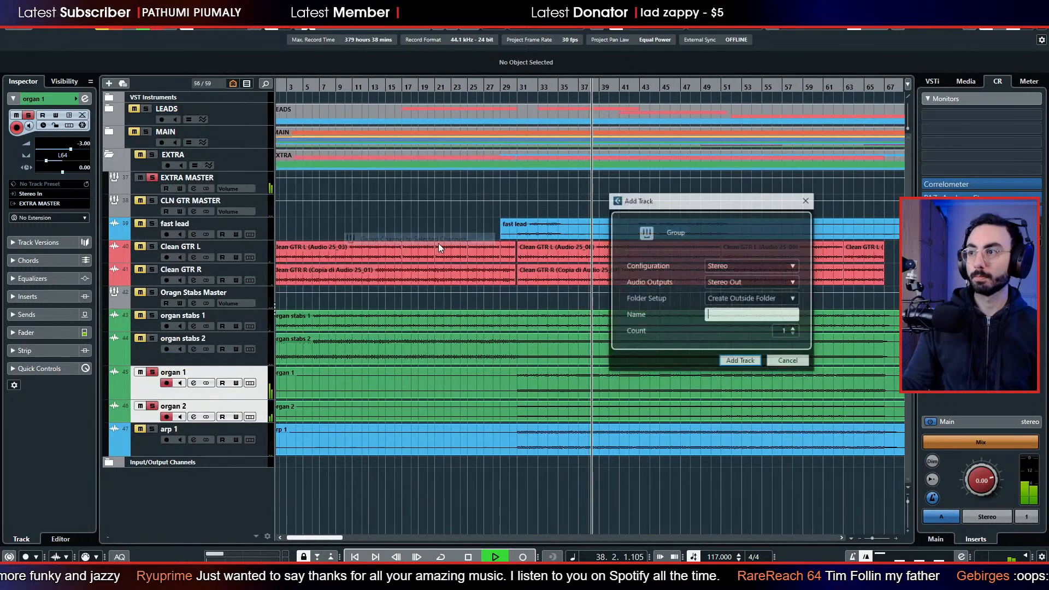
{"action": "type", "text": "Organ "}
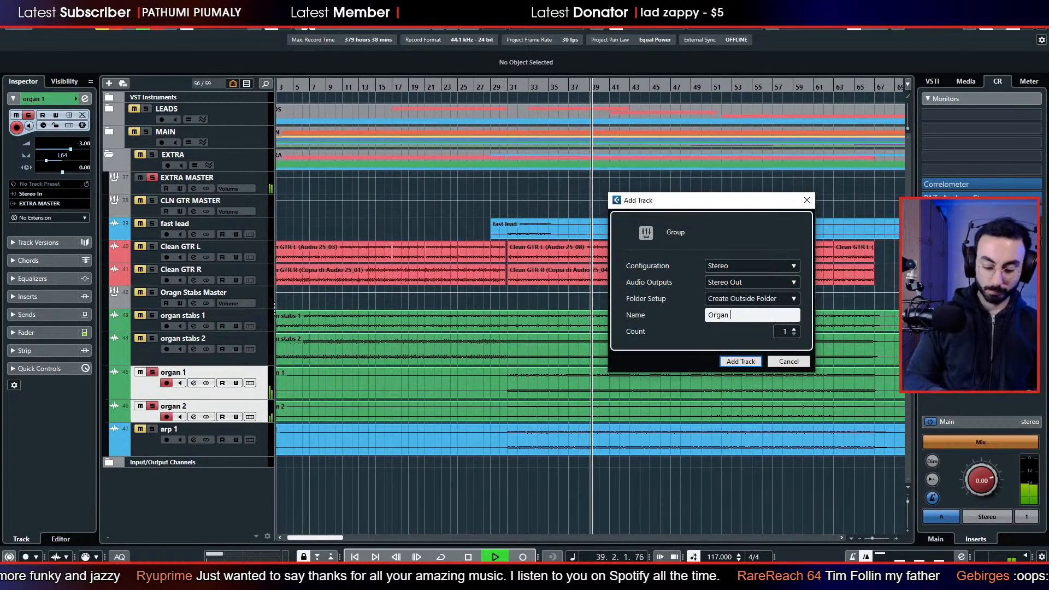
{"action": "type", "text": "CHORDS Ma"}
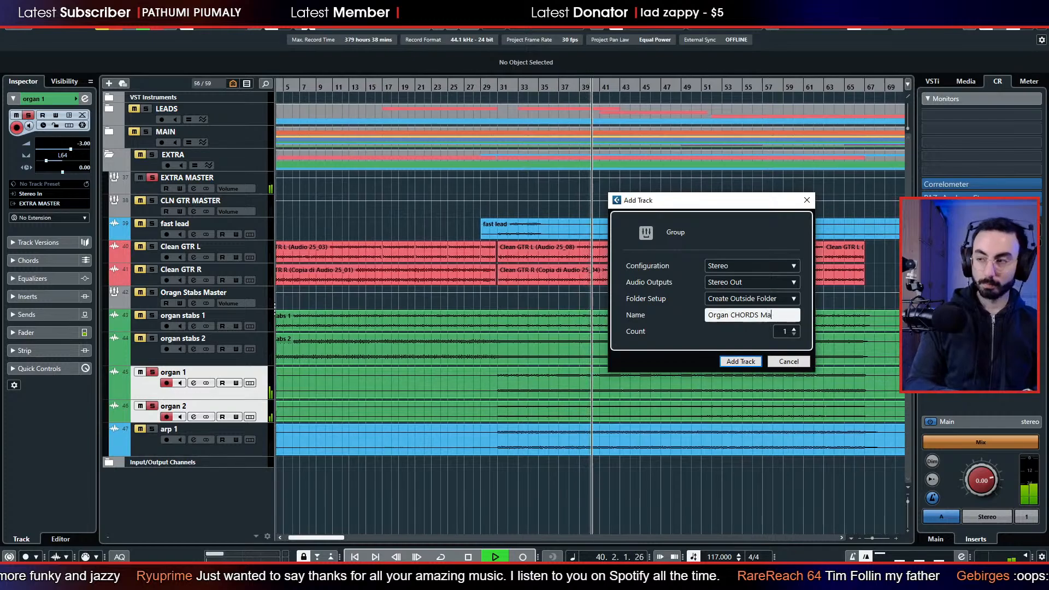
{"action": "type", "text": "ster"}
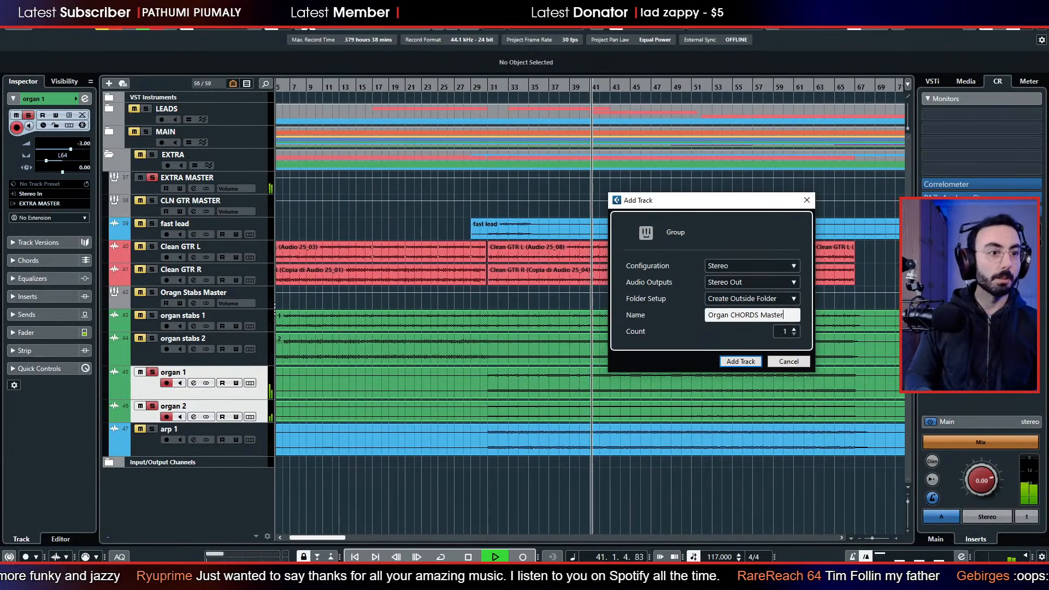
{"action": "key", "text": "Return"}
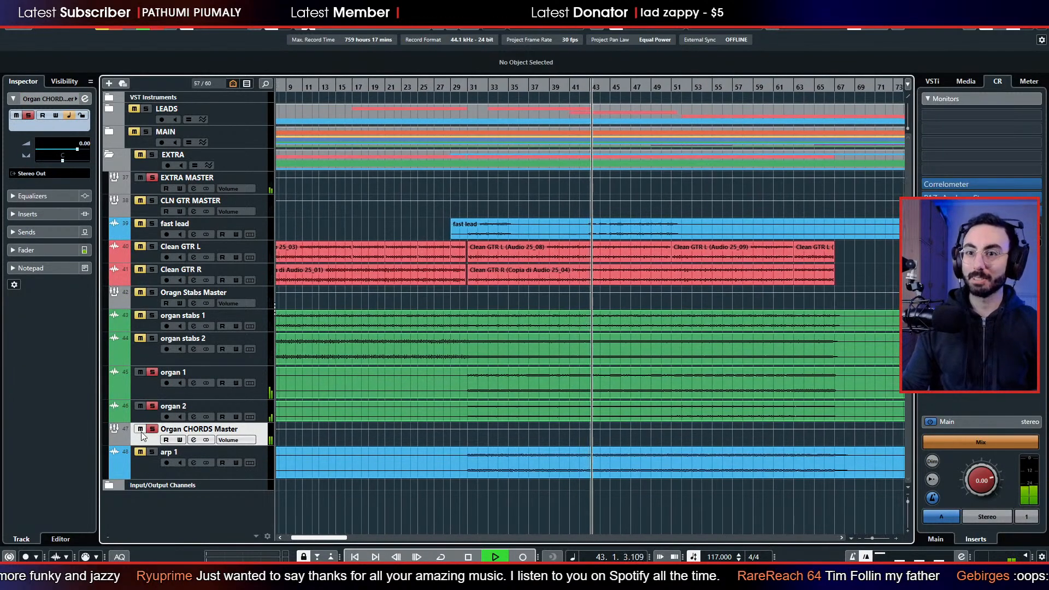
Move Organ CHORDS Master above organ 1 and arp 1 below fast lead, and clear the solos.
{"action": "left_click_drag", "start_coordinate": [141, 432], "coordinate": [150, 380]}
{"action": "left_click", "coordinate": [155, 461]}
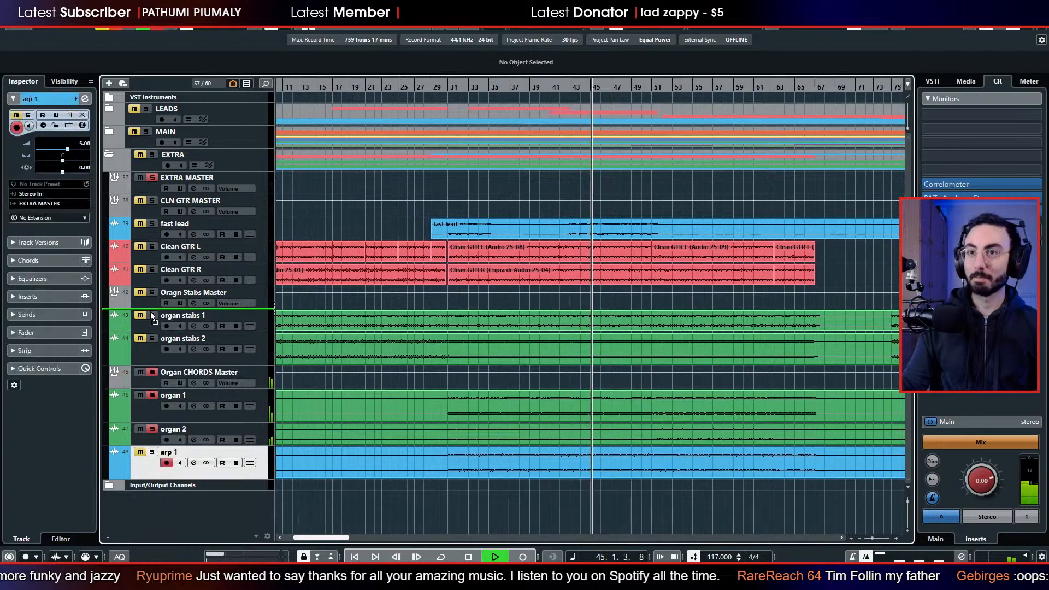
{"action": "left_click_drag", "start_coordinate": [153, 319], "coordinate": [161, 245]}
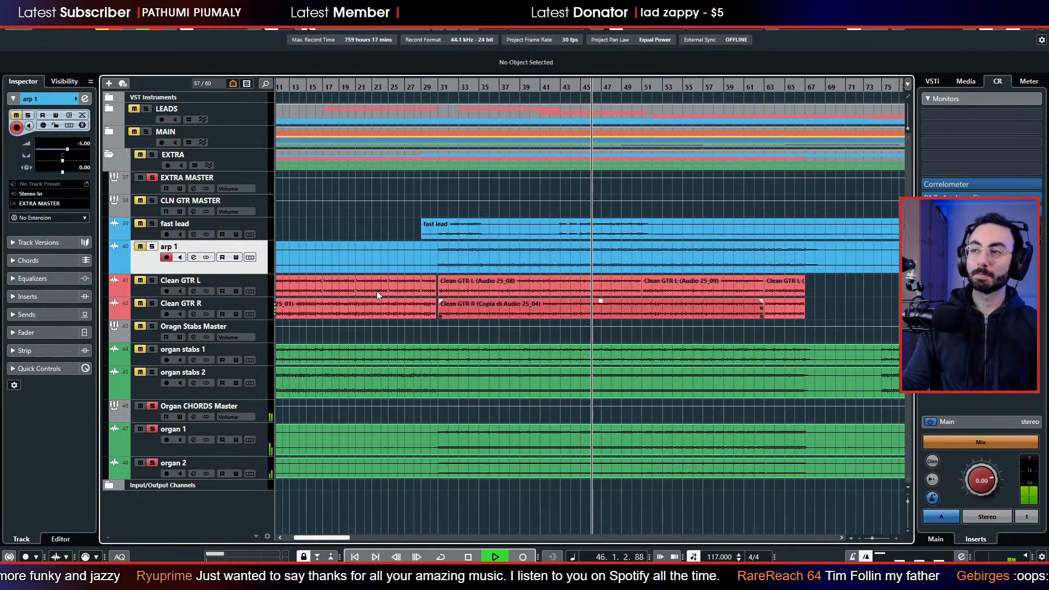
{"action": "left_click", "coordinate": [152, 406]}
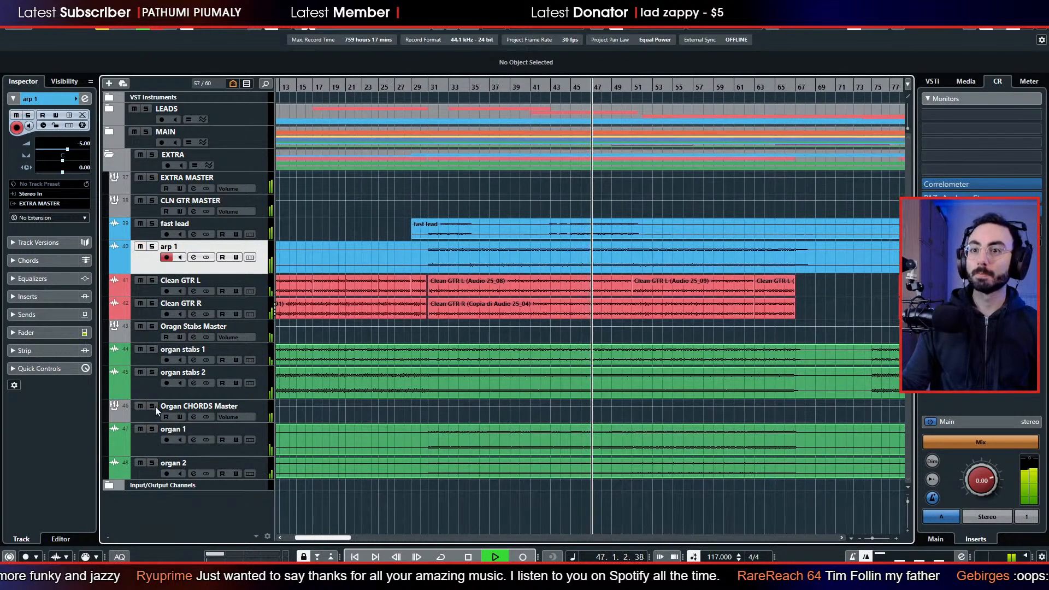
Route the output of the Organ CHORDS Master group to EXTRA MASTER.
{"action": "left_click", "coordinate": [158, 410]}
{"action": "left_click", "coordinate": [50, 173]}
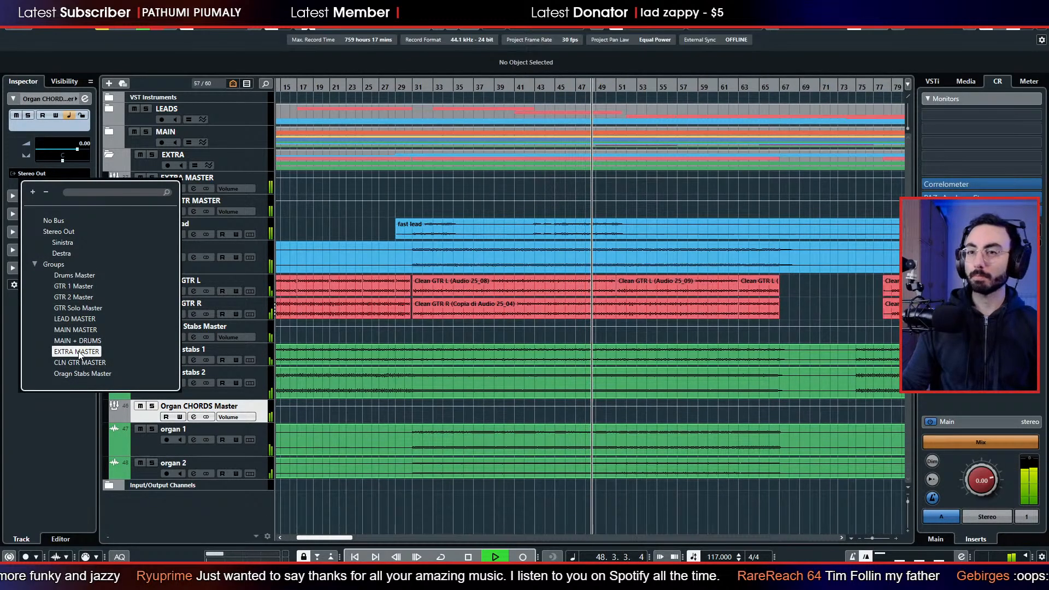
{"action": "left_click", "coordinate": [78, 353]}
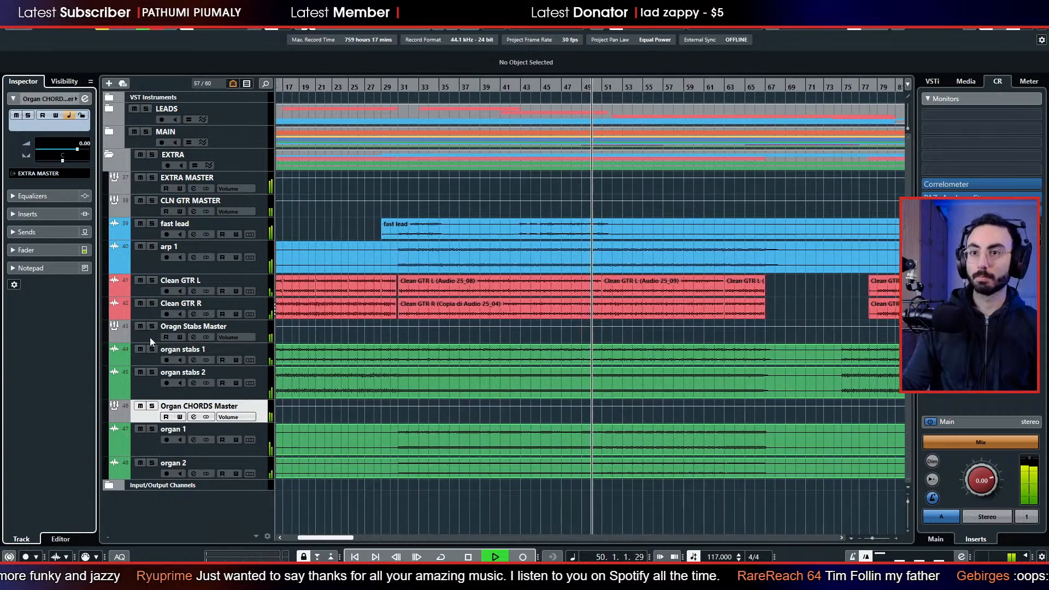
Correct the misspelled organ stabs group name to Organ Stabs Master and route its output to EXTRA MASTER.
{"action": "double_click", "coordinate": [174, 326]}
{"action": "left_click", "coordinate": [178, 327]}
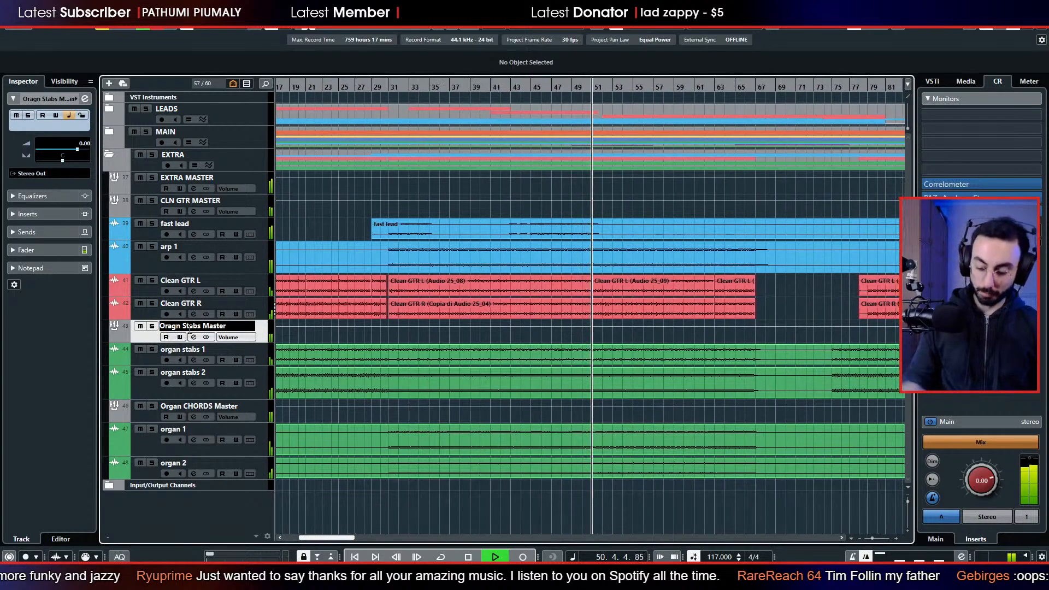
{"action": "key", "text": "BackSpace"}
{"action": "key", "text": "BackSpace"}
{"action": "type", "text": "ga"}
{"action": "key", "text": "Return"}
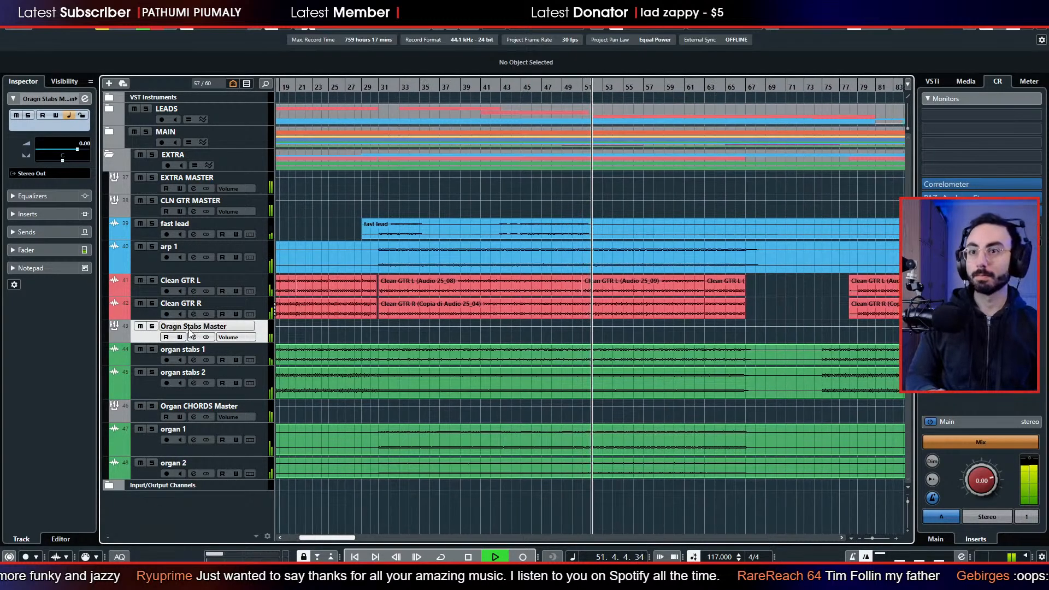
{"action": "left_click", "coordinate": [41, 173]}
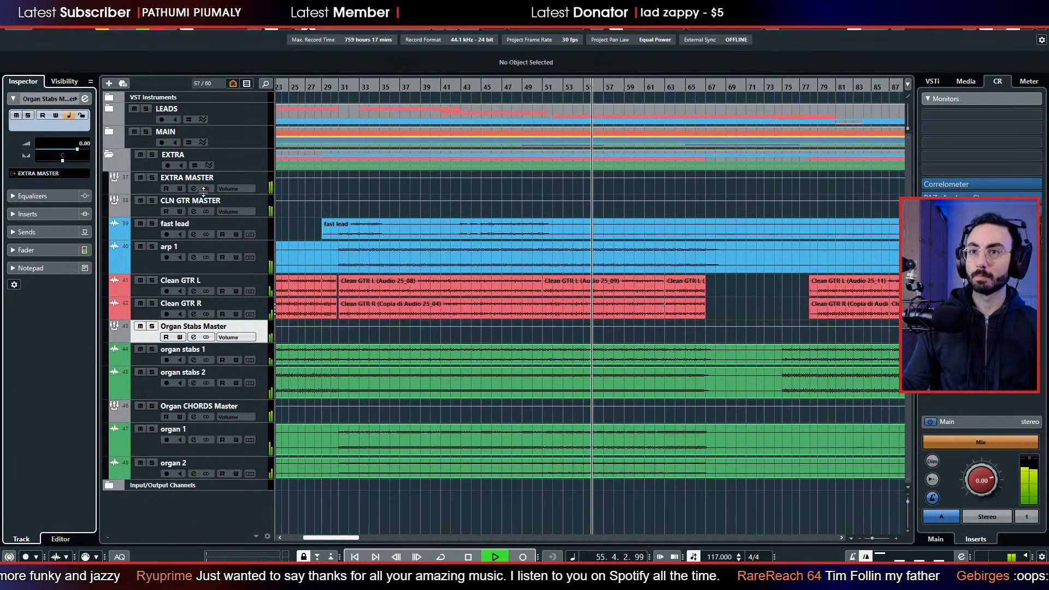
Compare the mix with and without EXTRA MASTER, and swap the open EXTRA folder for the MAIN folder.
{"action": "left_click", "coordinate": [141, 179]}
{"action": "left_click", "coordinate": [140, 179]}
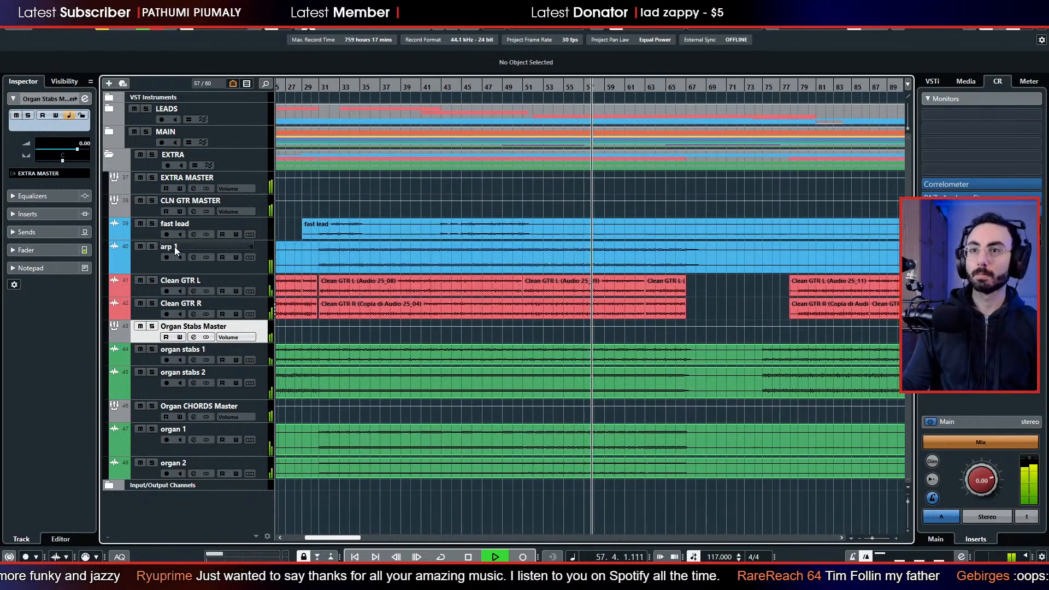
{"action": "left_click", "coordinate": [109, 155]}
{"action": "left_click", "coordinate": [109, 137]}
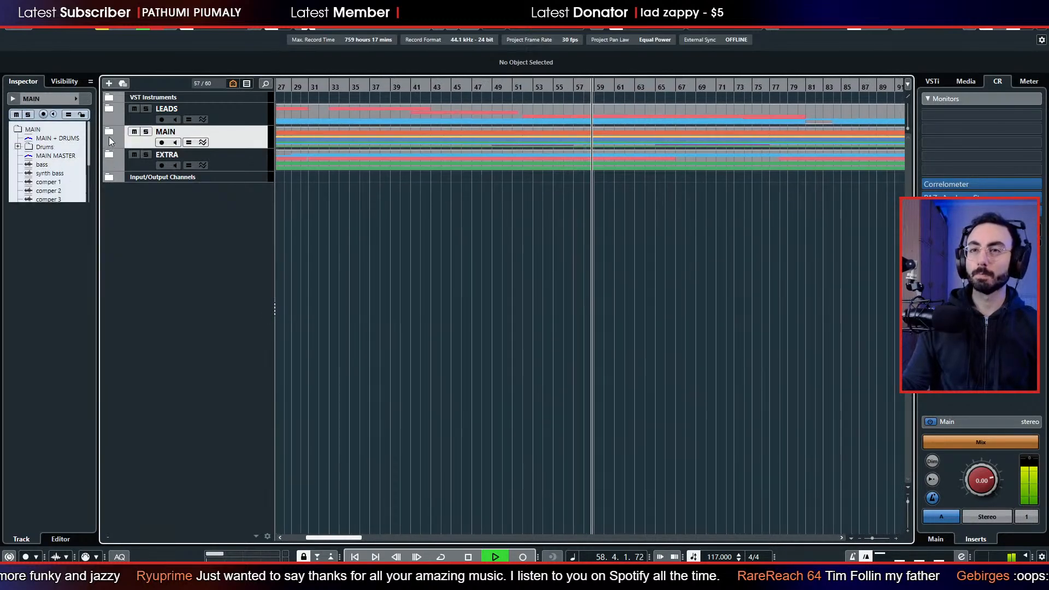
{"action": "left_click", "coordinate": [109, 133]}
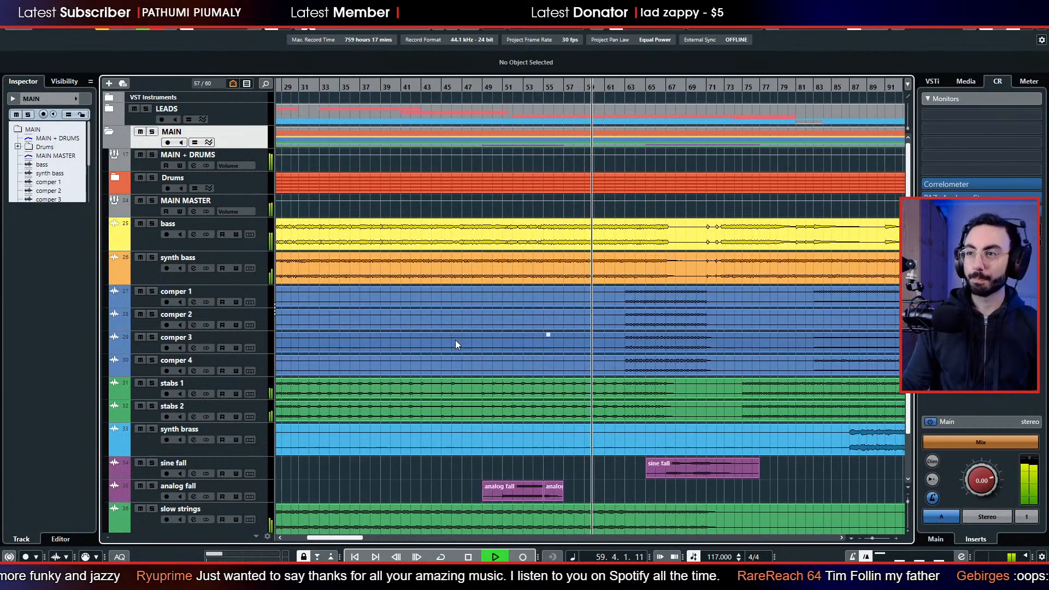
Examine the MAIN folder's tracks over the whole song length, and stop playback at the song start.
{"action": "key", "text": "g"}
{"action": "key", "text": "g"}
{"action": "key", "text": "g"}
{"action": "key", "text": "g"}
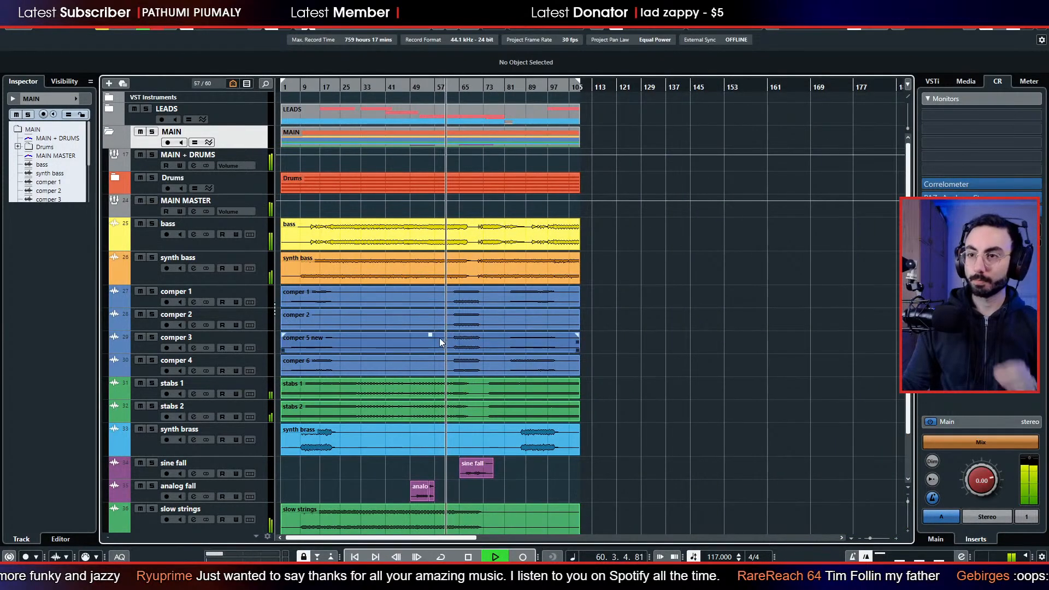
{"action": "scroll", "coordinate": [404, 338], "scroll_direction": "down", "scroll_amount": 2}
{"action": "left_click", "coordinate": [394, 344]}
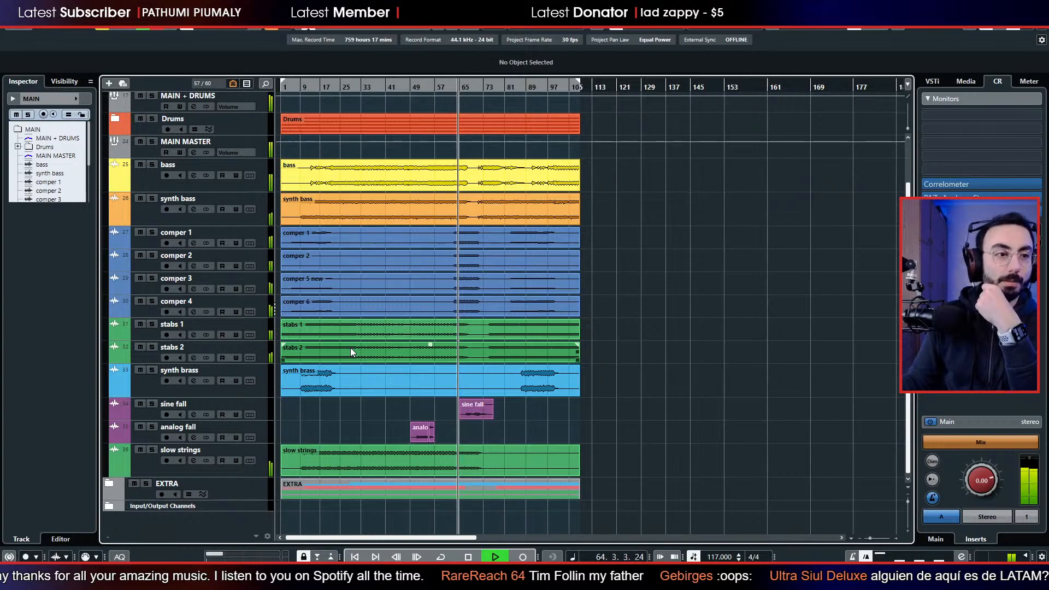
{"action": "left_click", "coordinate": [327, 104]}
{"action": "key", "text": "space"}
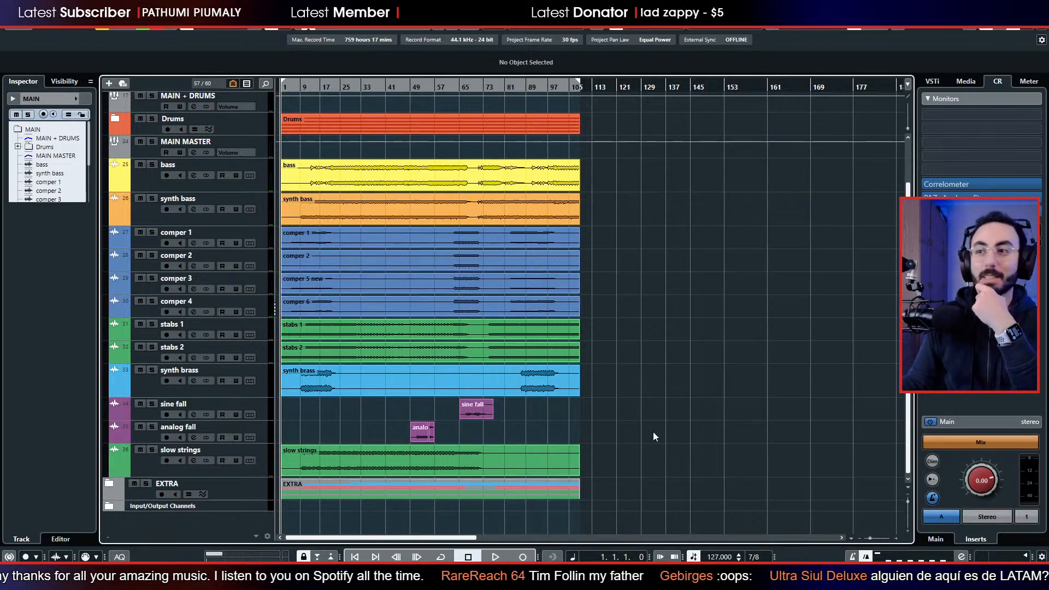
{"action": "left_click_drag", "start_coordinate": [869, 537], "coordinate": [871, 536]}
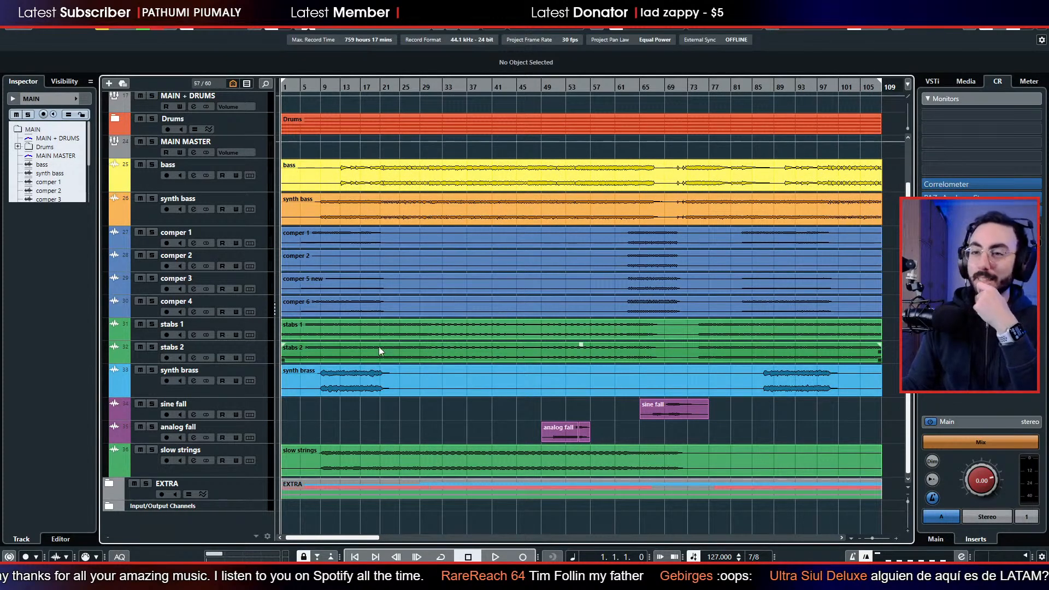
Create a stereo group channel named Synth Stabs Master for stabs 1 and stabs 2, and place it above them.
{"action": "left_click", "coordinate": [143, 337]}
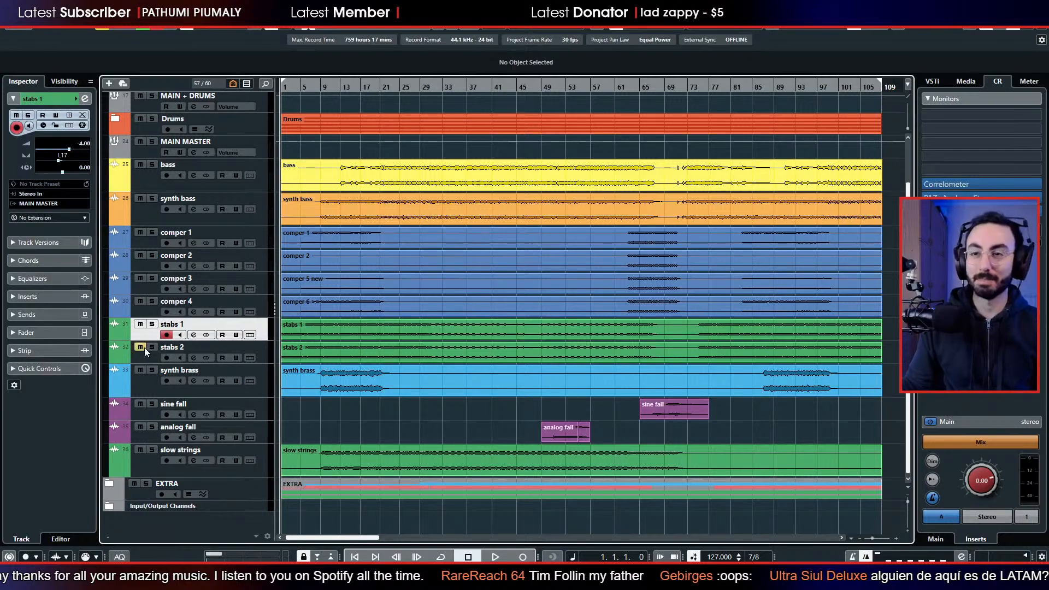
{"action": "left_click", "coordinate": [145, 355], "text": "shift"}
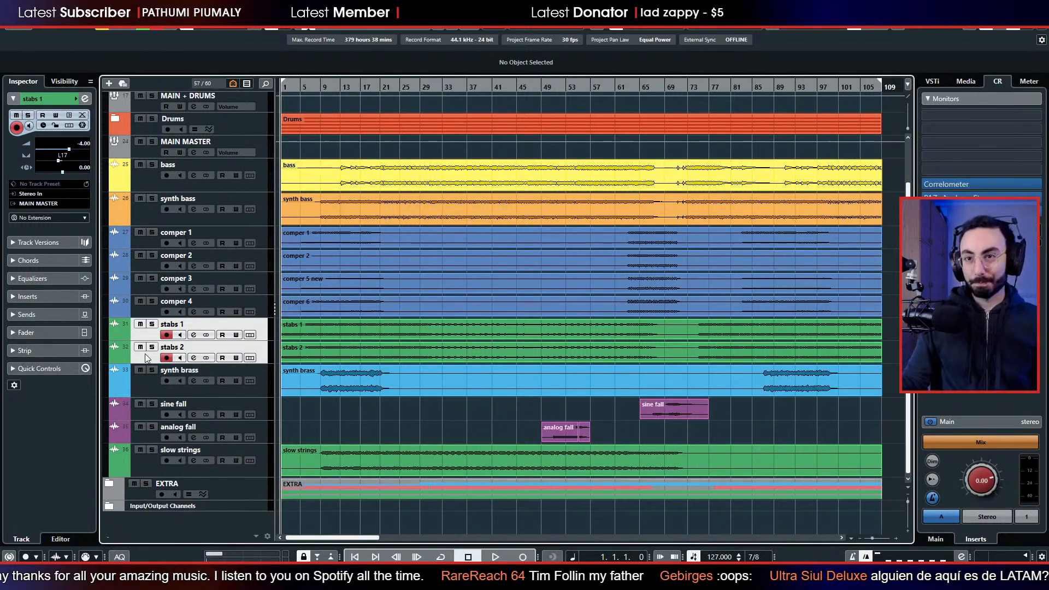
{"action": "right_click", "coordinate": [150, 356]}
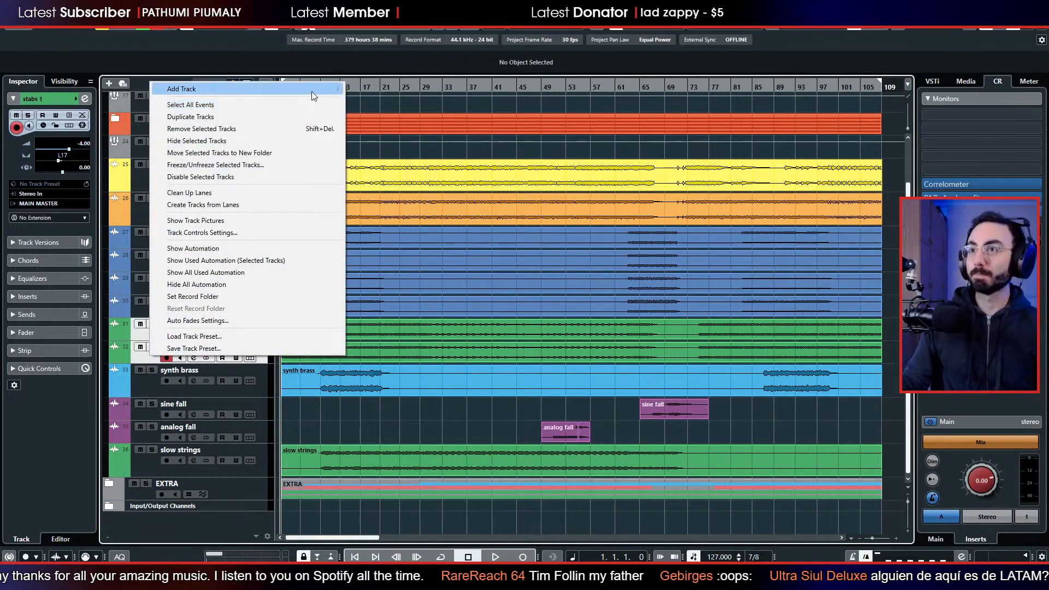
{"action": "left_click", "coordinate": [391, 153]}
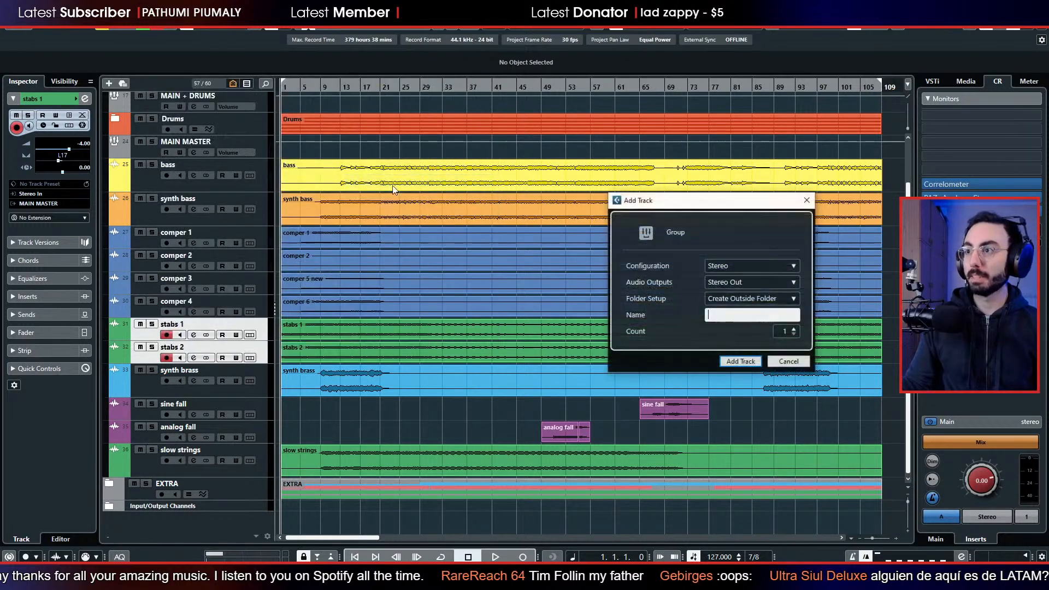
{"action": "left_click", "coordinate": [740, 318]}
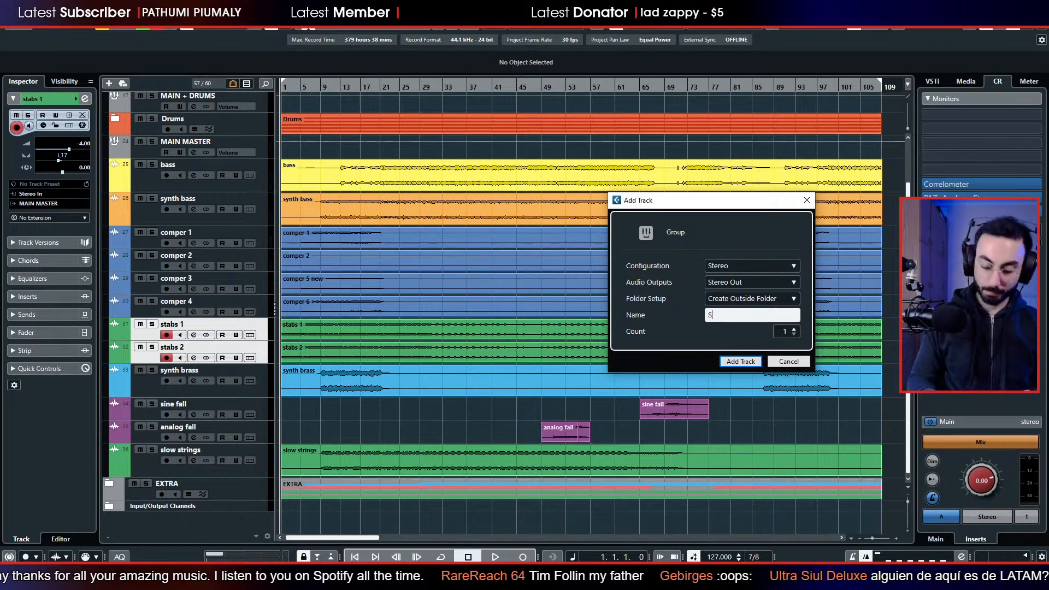
{"action": "type", "text": "Synth Stabs "}
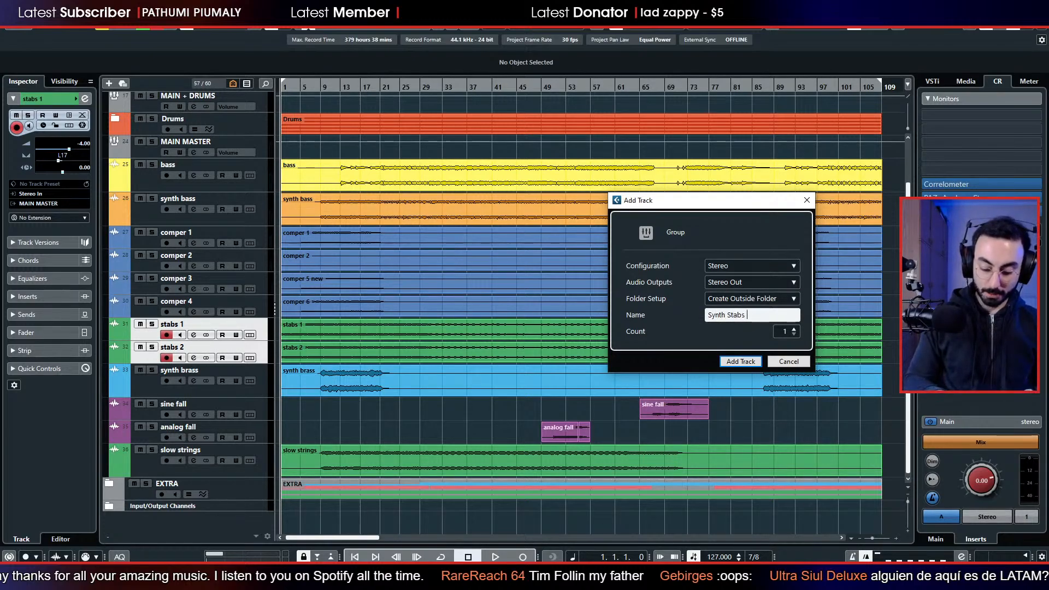
{"action": "type", "text": "Master"}
{"action": "key", "text": "Return"}
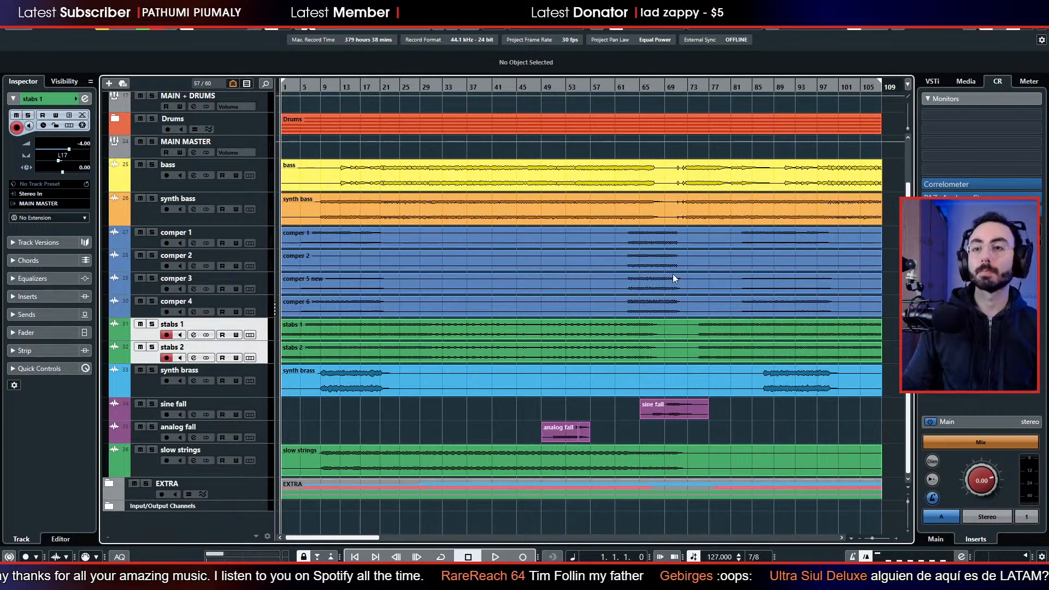
{"action": "left_click_drag", "start_coordinate": [143, 384], "coordinate": [150, 339]}
Check the output routing of stabs 1 and stabs 2 in the mixer.
{"action": "left_click", "coordinate": [134, 358]}
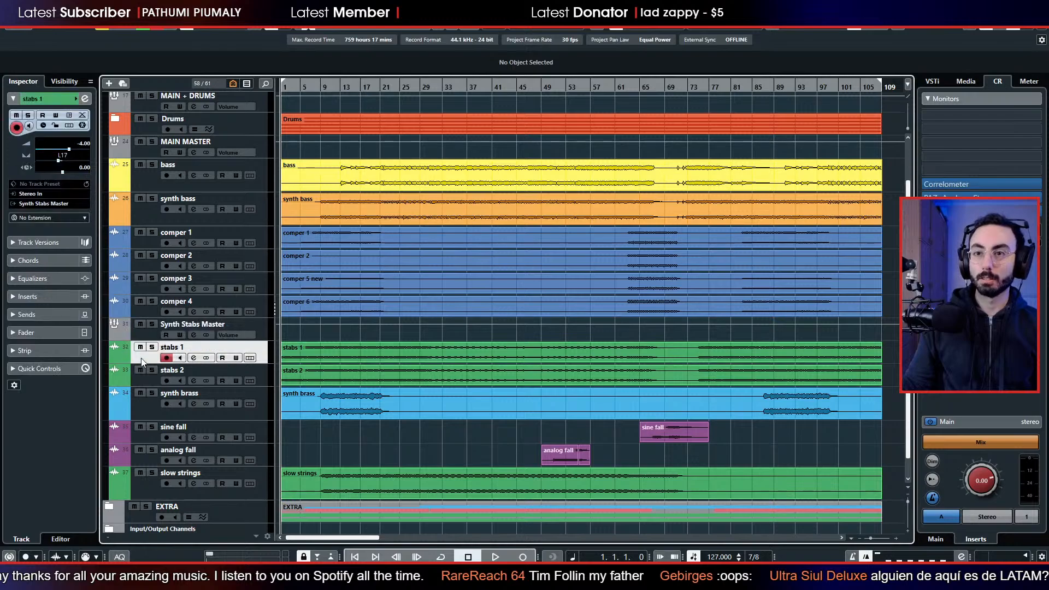
{"action": "left_click", "coordinate": [146, 380], "text": "shift"}
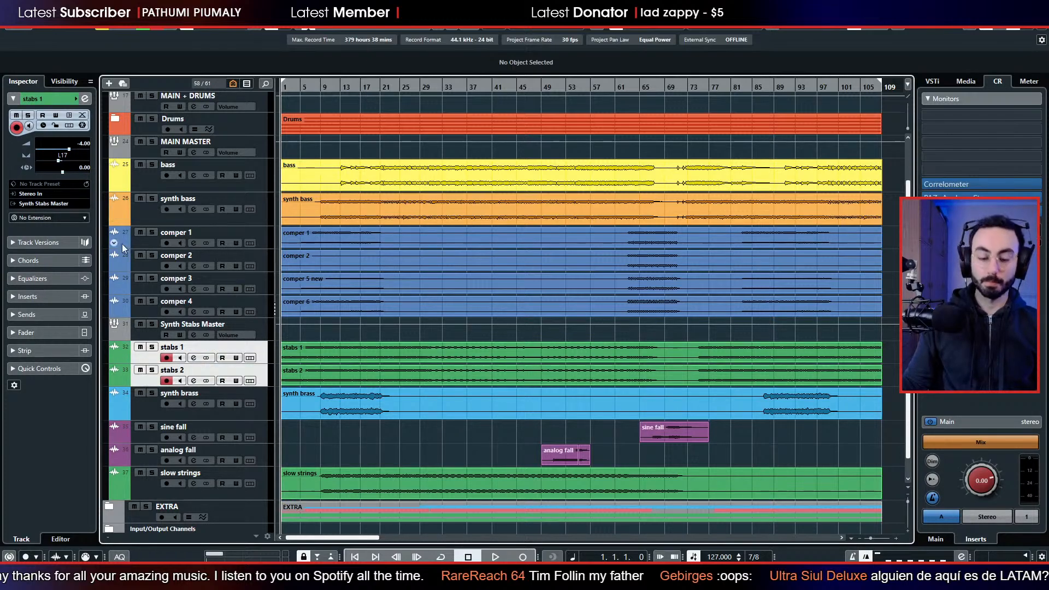
{"action": "key", "text": "F3"}
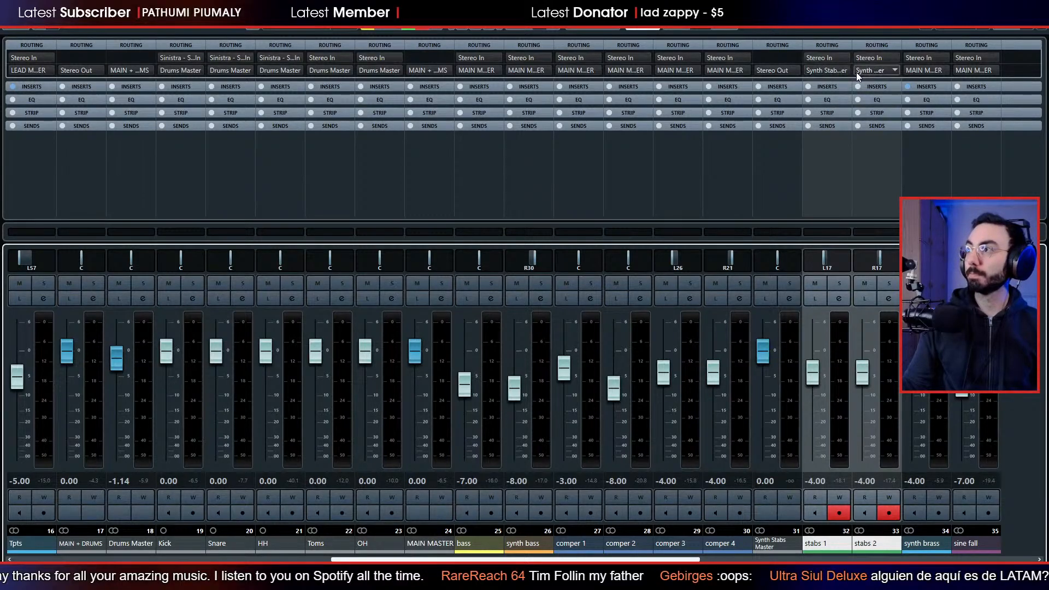
{"action": "key", "text": "F3"}
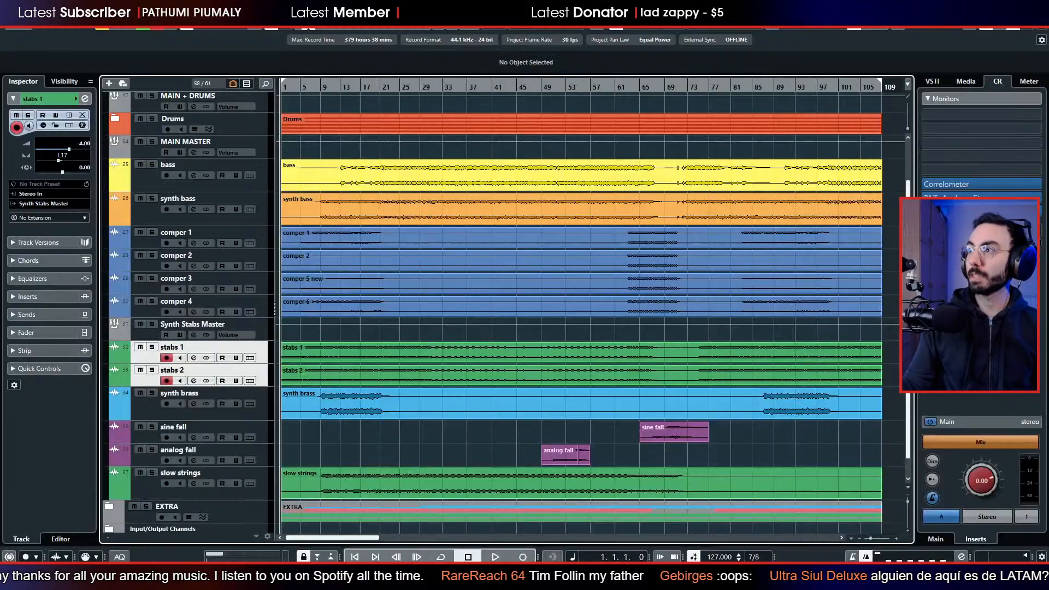
Route the output of the Synth Stabs Master group to MAIN MASTER.
{"action": "left_click", "coordinate": [137, 337]}
{"action": "left_click", "coordinate": [45, 174]}
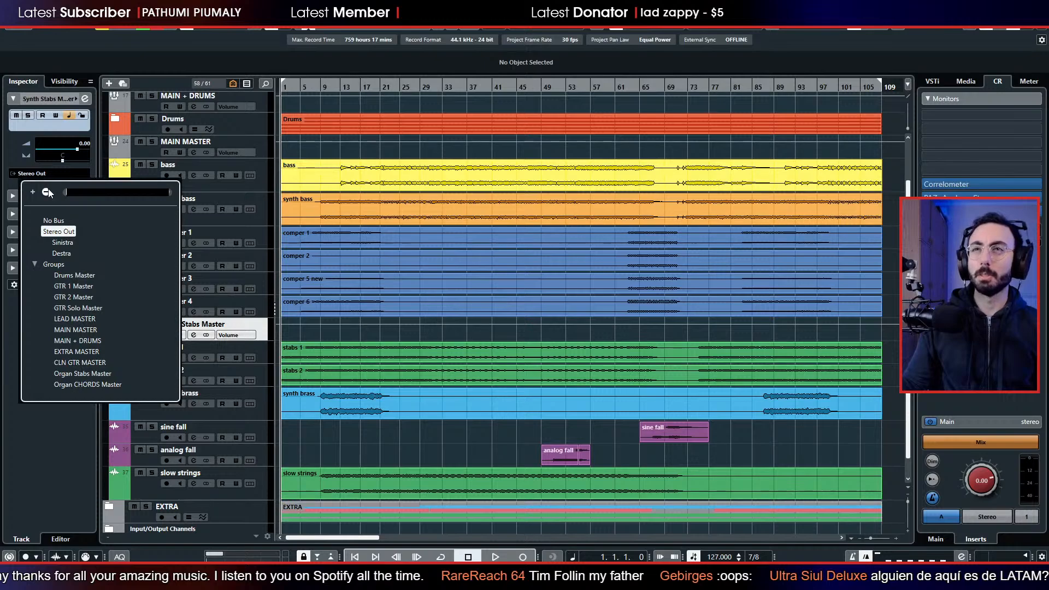
{"action": "left_click", "coordinate": [86, 329]}
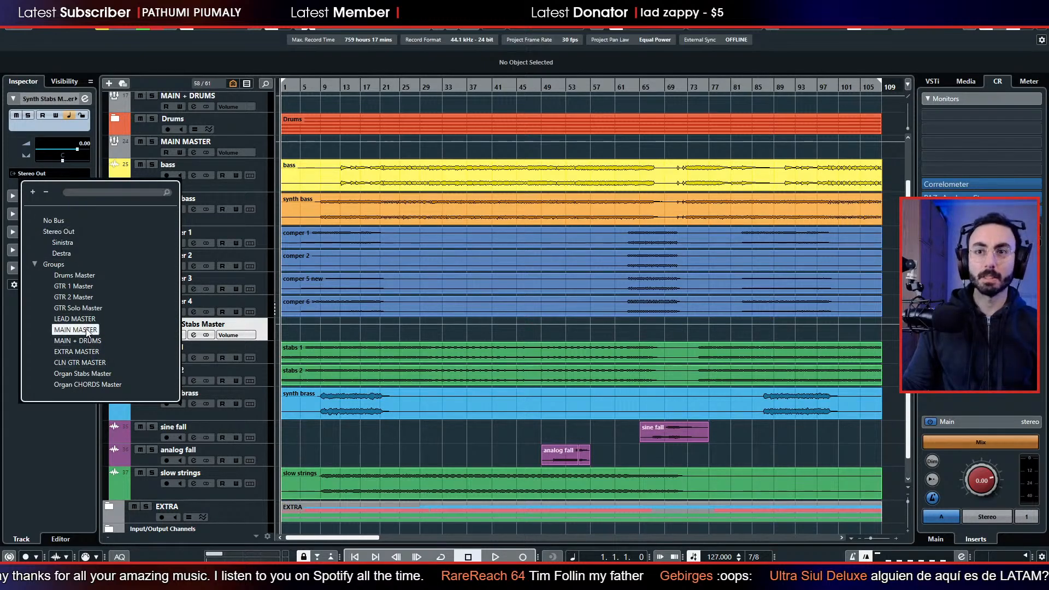
Set MAIN MASTER as the Synth Stabs Master group's output, and move the synth brass track directly above comper 1.
{"action": "left_click", "coordinate": [80, 329]}
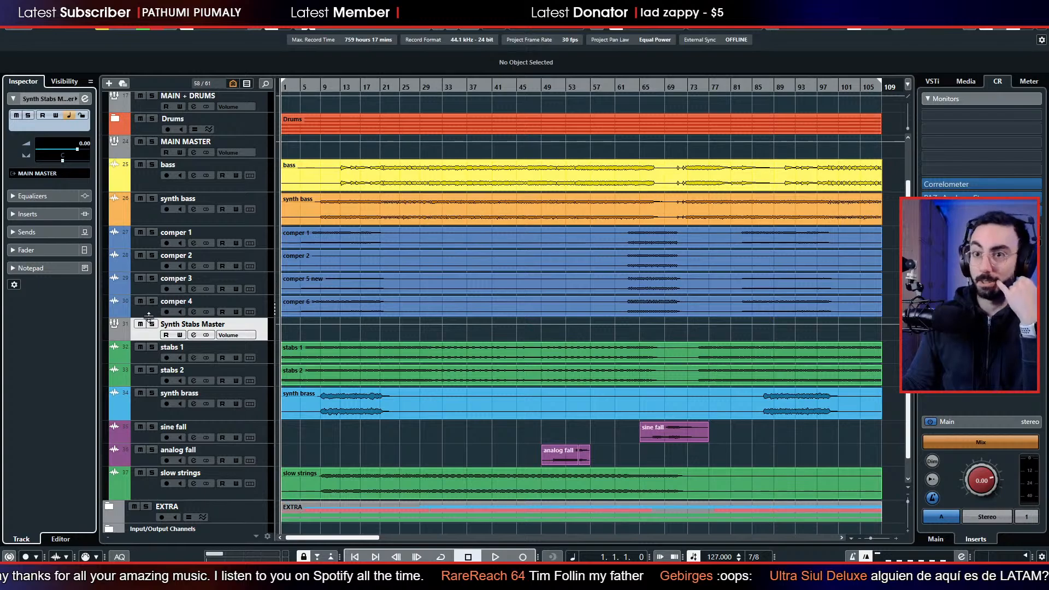
{"action": "left_click_drag", "start_coordinate": [149, 412], "coordinate": [148, 236]}
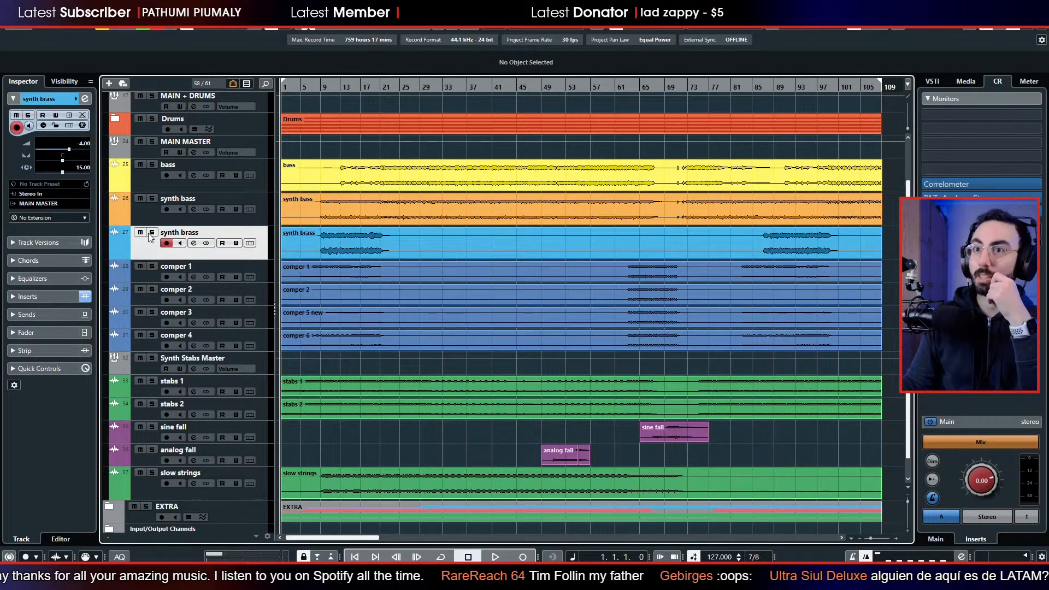
Create a stereo group channel named Comper Master for comper 1 to comper 4, and place it above them.
{"action": "left_click", "coordinate": [144, 276]}
{"action": "left_click", "coordinate": [144, 328], "text": "shift"}
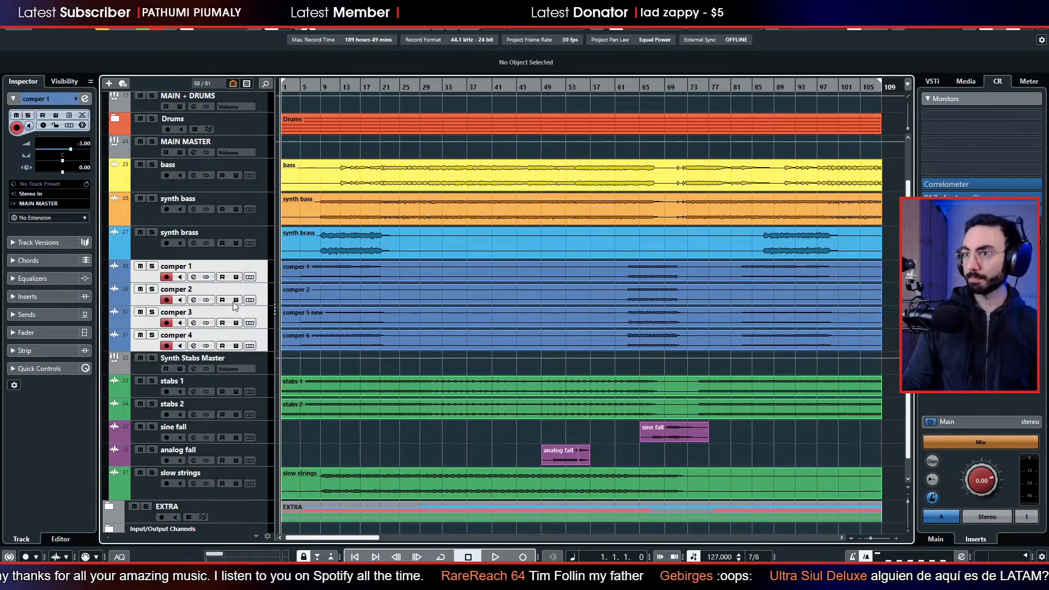
{"action": "right_click", "coordinate": [146, 276]}
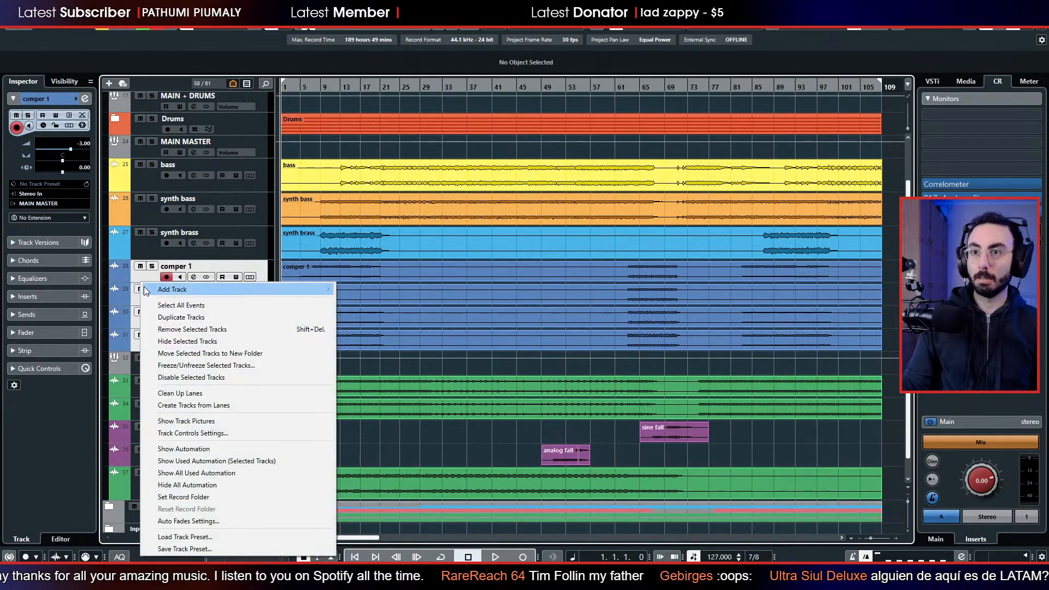
{"action": "mouse_move", "coordinate": [149, 289]}
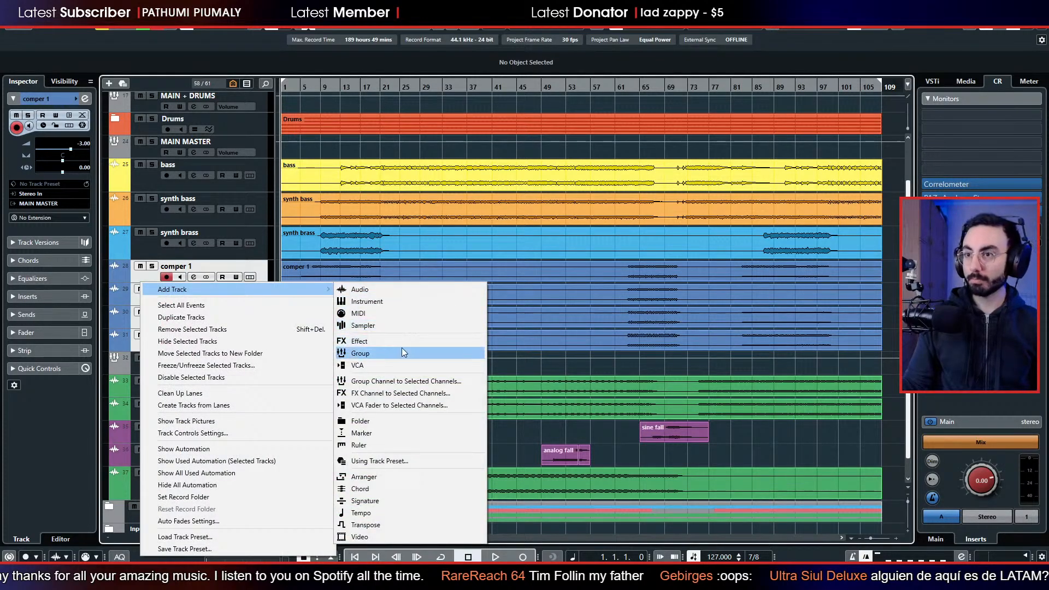
{"action": "left_click", "coordinate": [403, 382]}
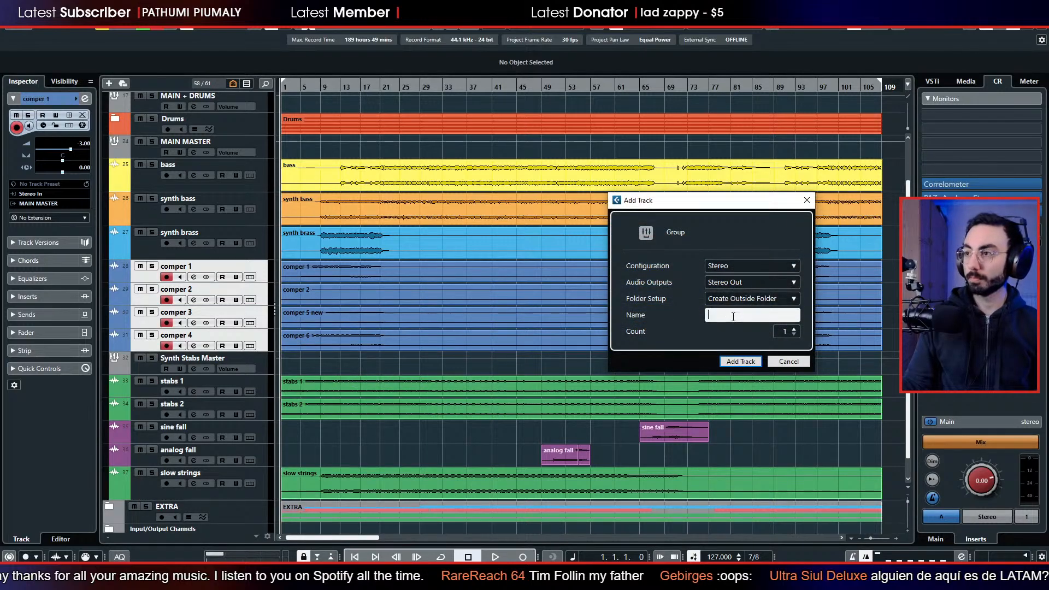
{"action": "type", "text": "Comper Master"}
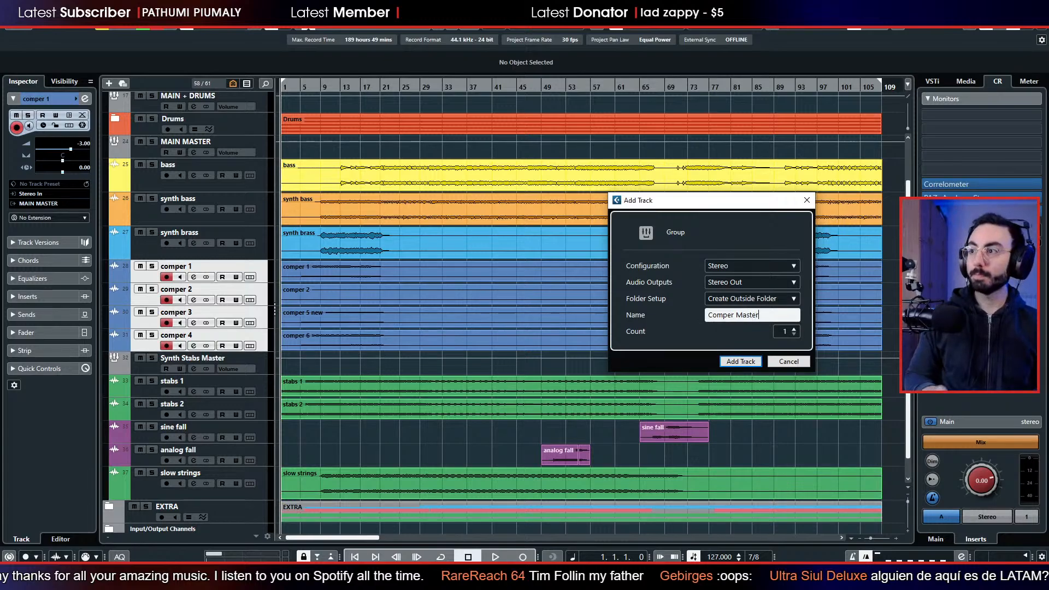
{"action": "key", "text": "Return"}
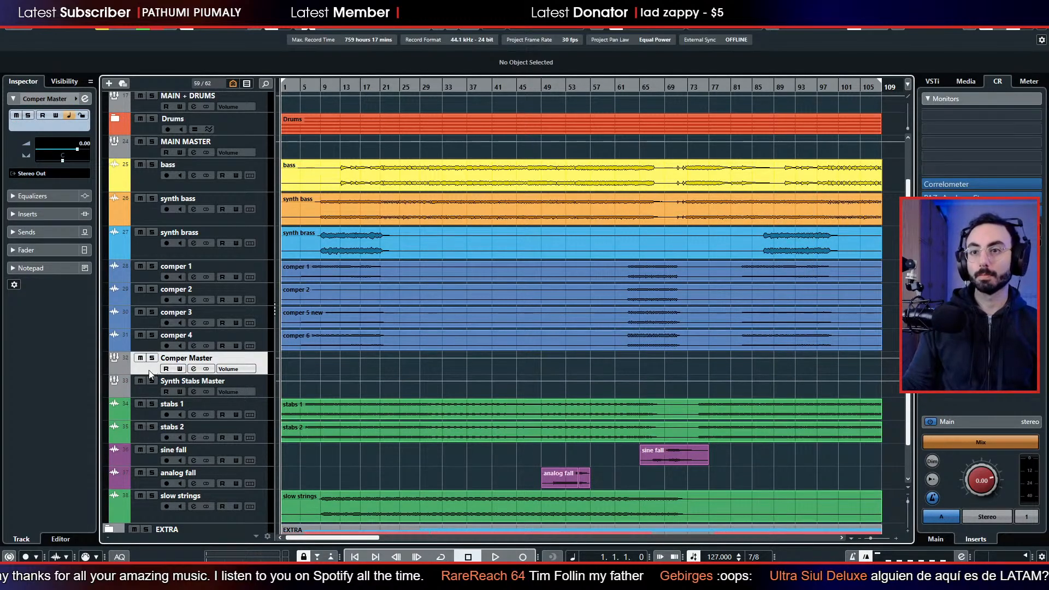
{"action": "left_click_drag", "start_coordinate": [150, 374], "coordinate": [153, 268]}
Check comper 1's output routing, and route the output of the Comper Master group to MAIN MASTER.
{"action": "left_click", "coordinate": [146, 296]}
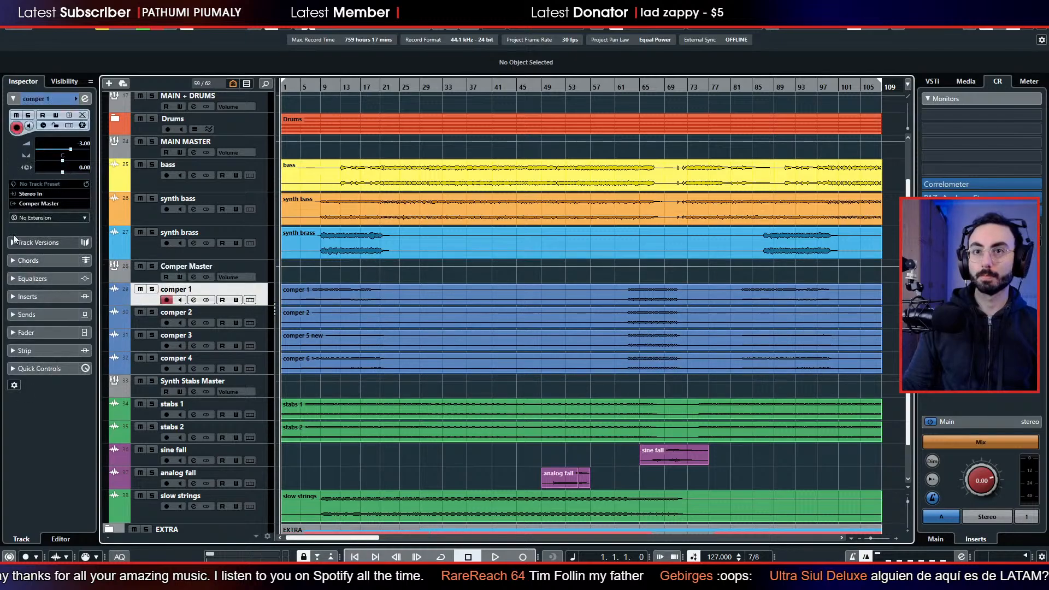
{"action": "left_click", "coordinate": [141, 281]}
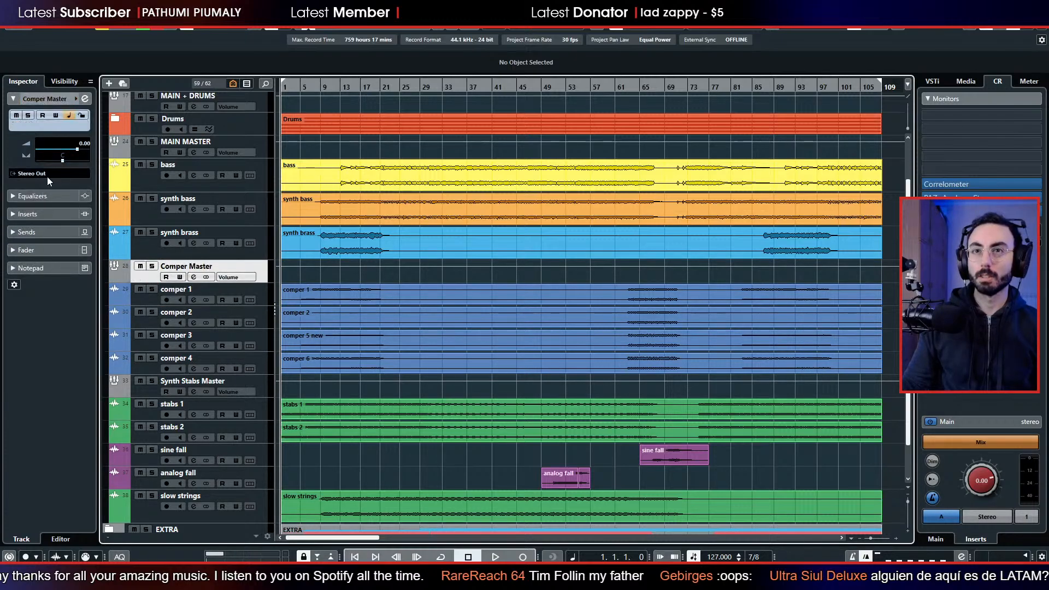
{"action": "left_click", "coordinate": [47, 174]}
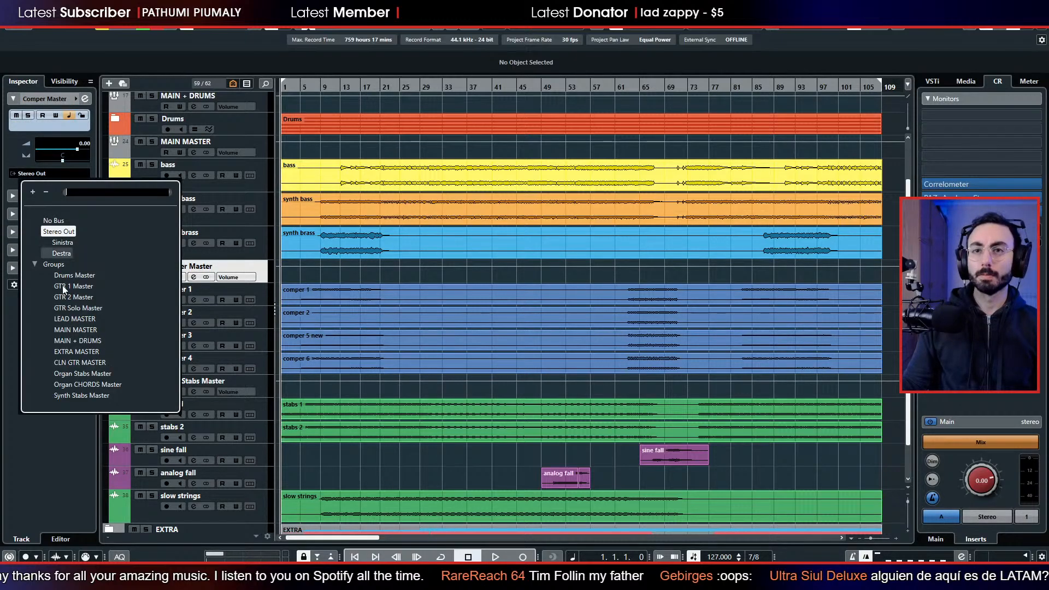
{"action": "left_click", "coordinate": [75, 330]}
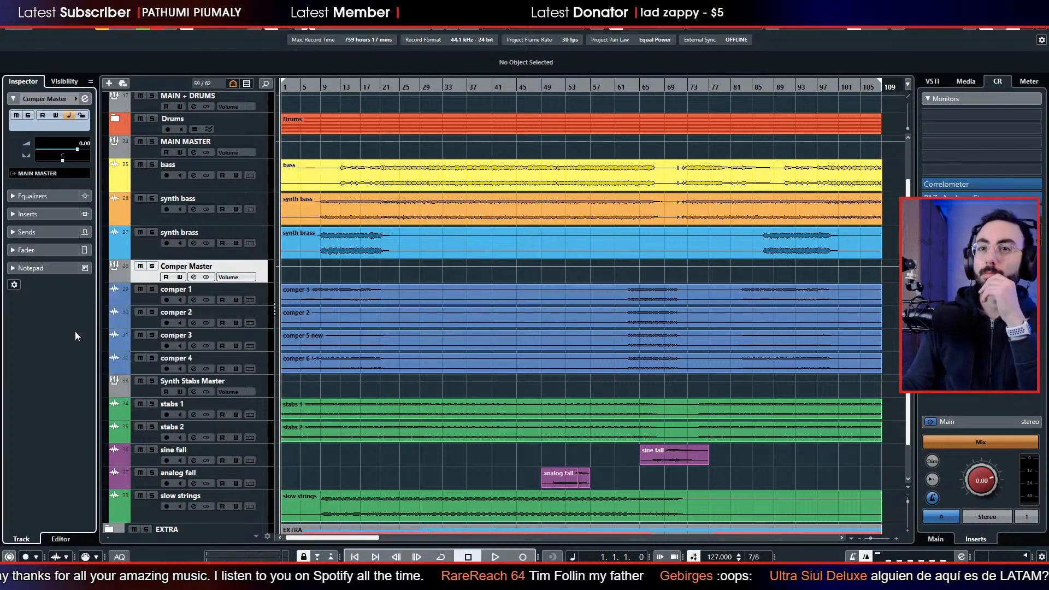
Colour the synth brass track orange, one shade darker than the synth bass track.
{"action": "scroll", "coordinate": [347, 332], "scroll_direction": "down", "scroll_amount": 2}
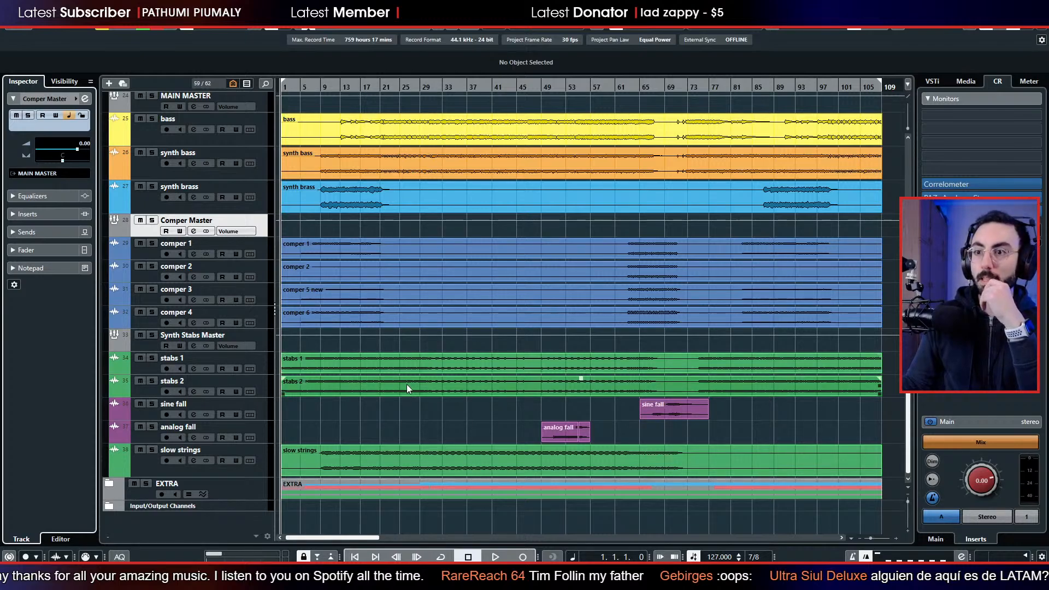
{"action": "scroll", "coordinate": [396, 386], "scroll_direction": "up", "scroll_amount": 5}
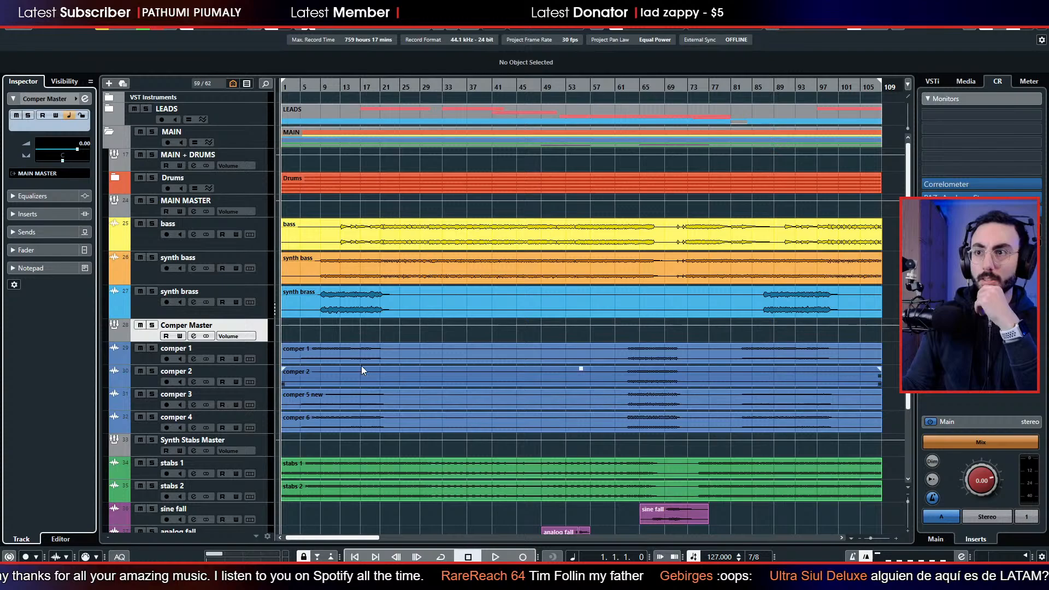
{"action": "left_click", "coordinate": [135, 306]}
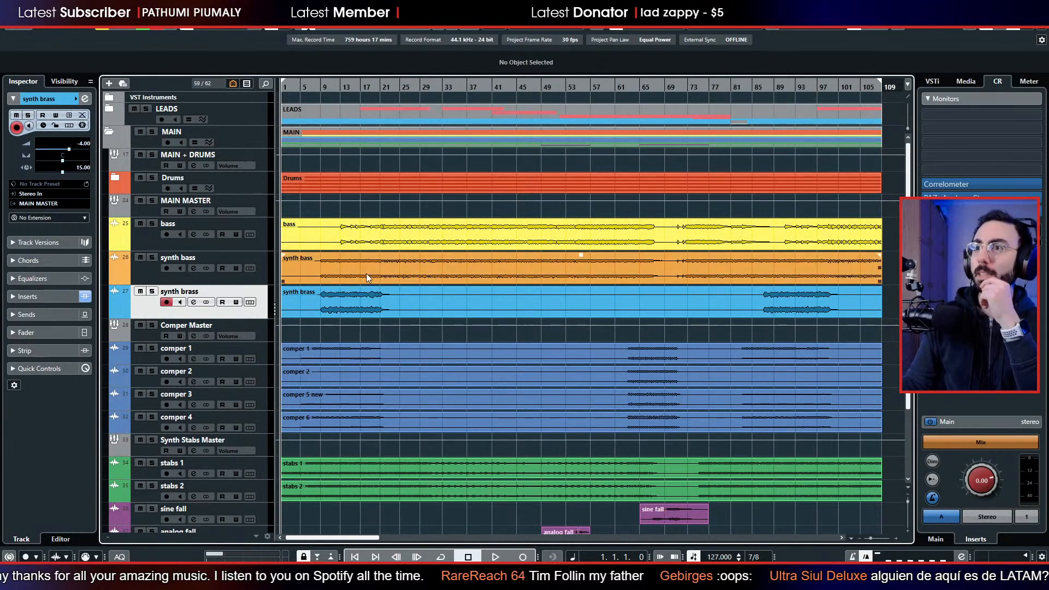
{"action": "left_click", "coordinate": [494, 23]}
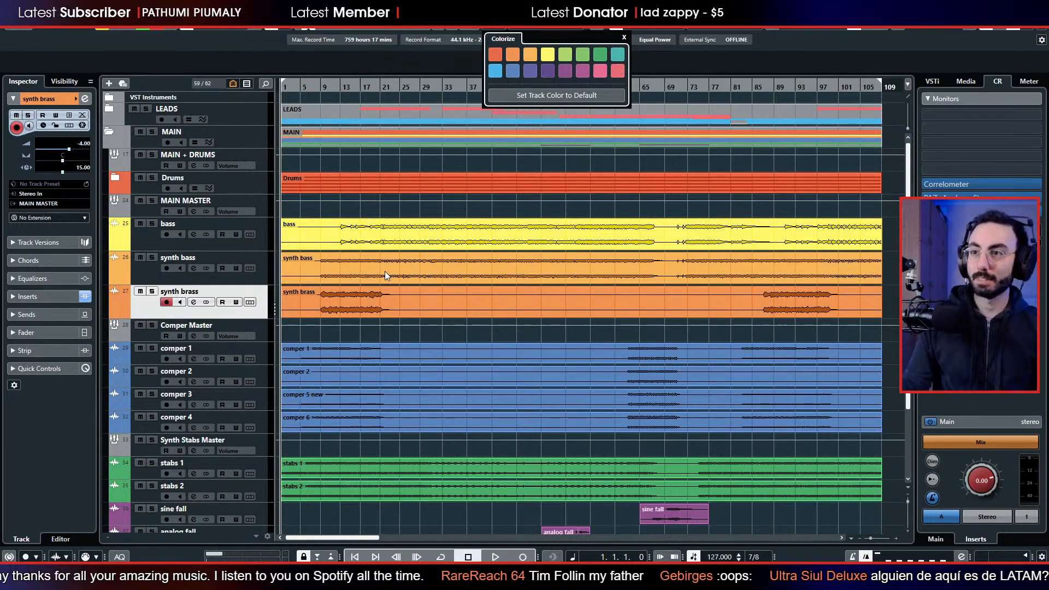
{"action": "left_click", "coordinate": [772, 56]}
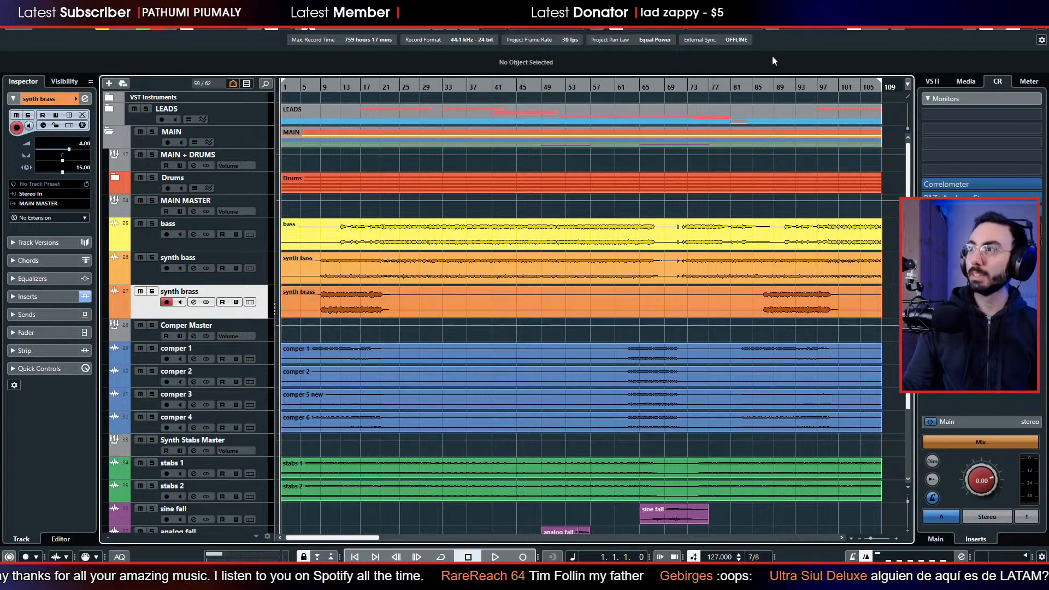
Play the song from the start and examine the MAIN folder's tracks over the whole song length.
{"action": "key", "text": "g"}
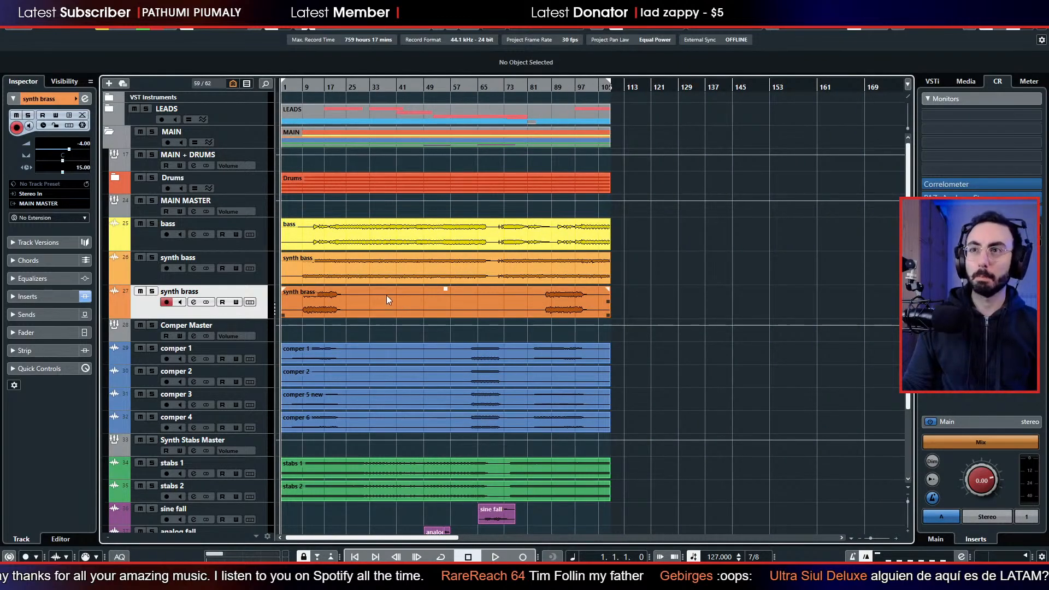
{"action": "key", "text": "space"}
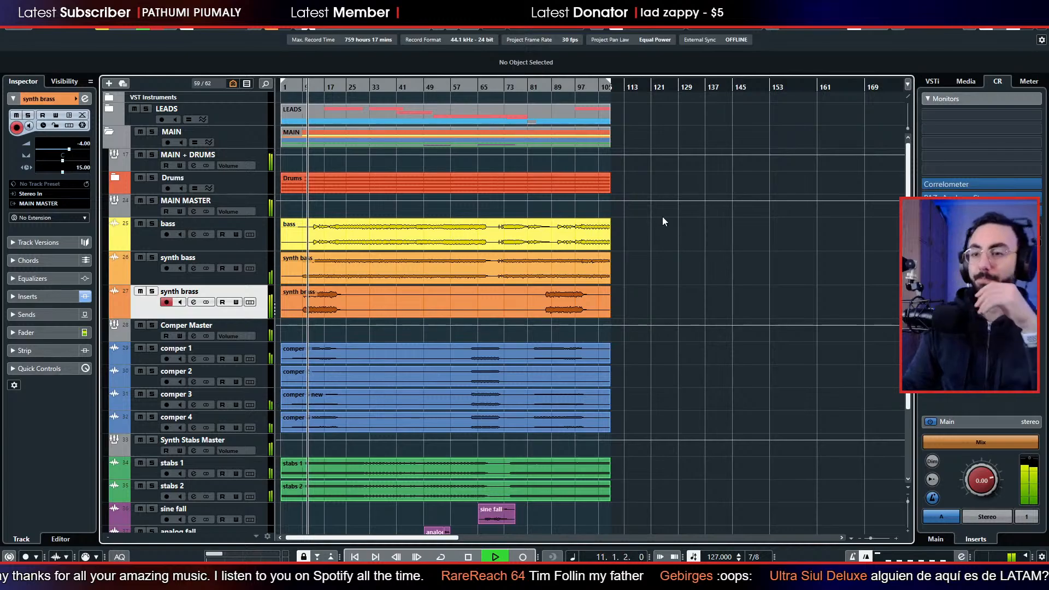
{"action": "scroll", "coordinate": [492, 273], "scroll_direction": "down", "scroll_amount": 3}
{"action": "scroll", "coordinate": [488, 288], "scroll_direction": "down", "scroll_amount": 1}
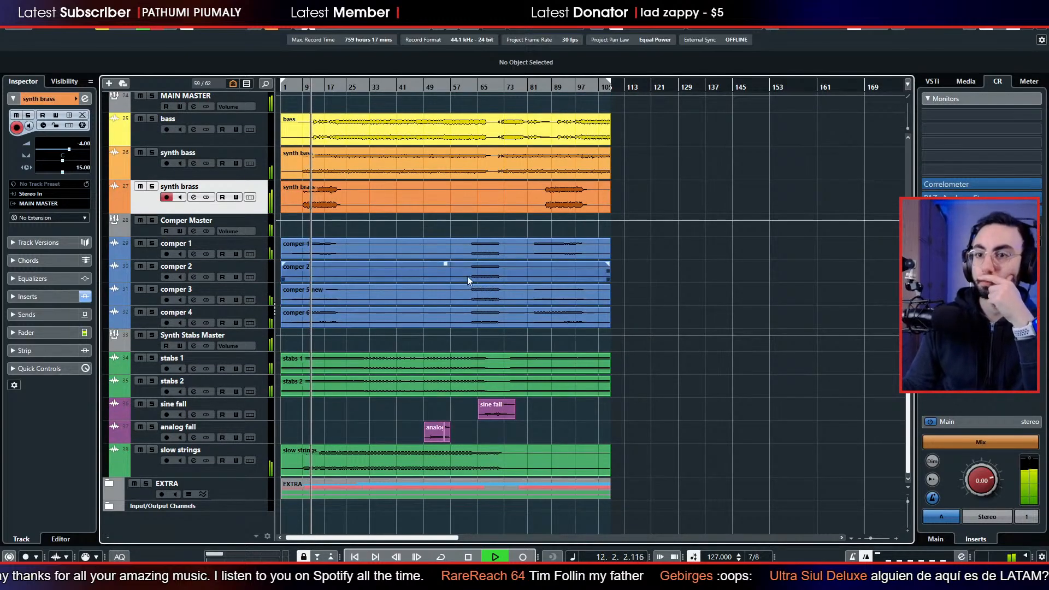
{"action": "scroll", "coordinate": [337, 366], "scroll_direction": "up", "scroll_amount": 4}
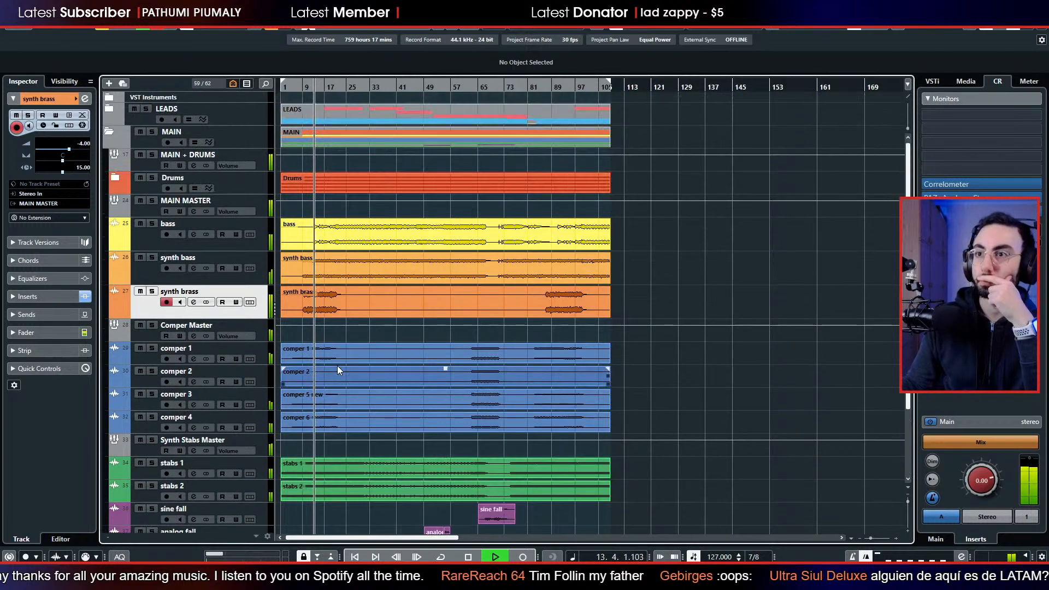
{"action": "left_click", "coordinate": [330, 362]}
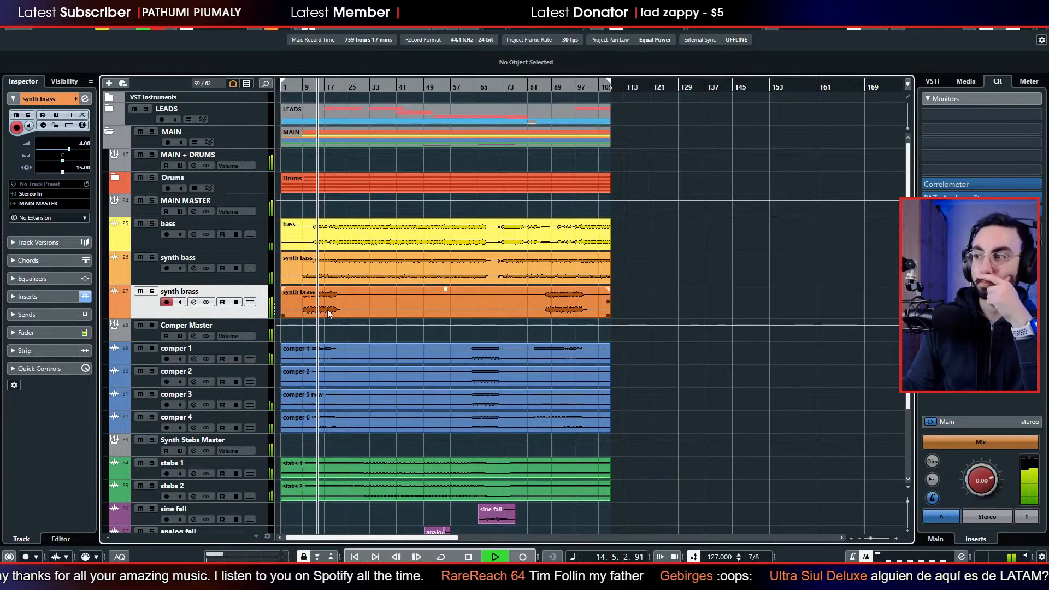
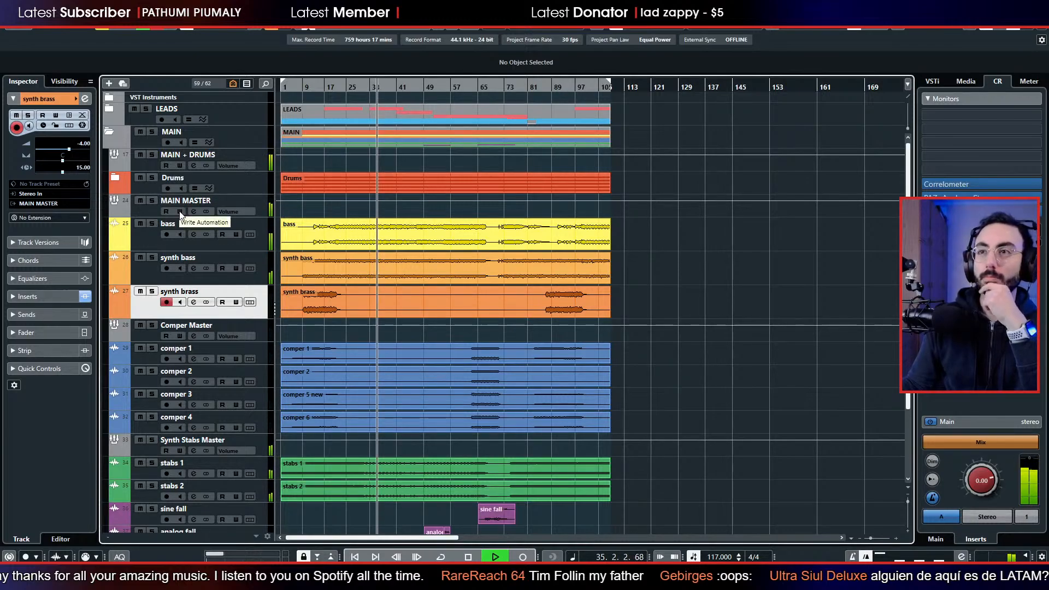
Stop playback and move the Sxs and Tpts tracks from the LEADS folder into MAIN, directly below the synth brass track.
{"action": "left_click", "coordinate": [110, 109]}
{"action": "key", "text": "space"}
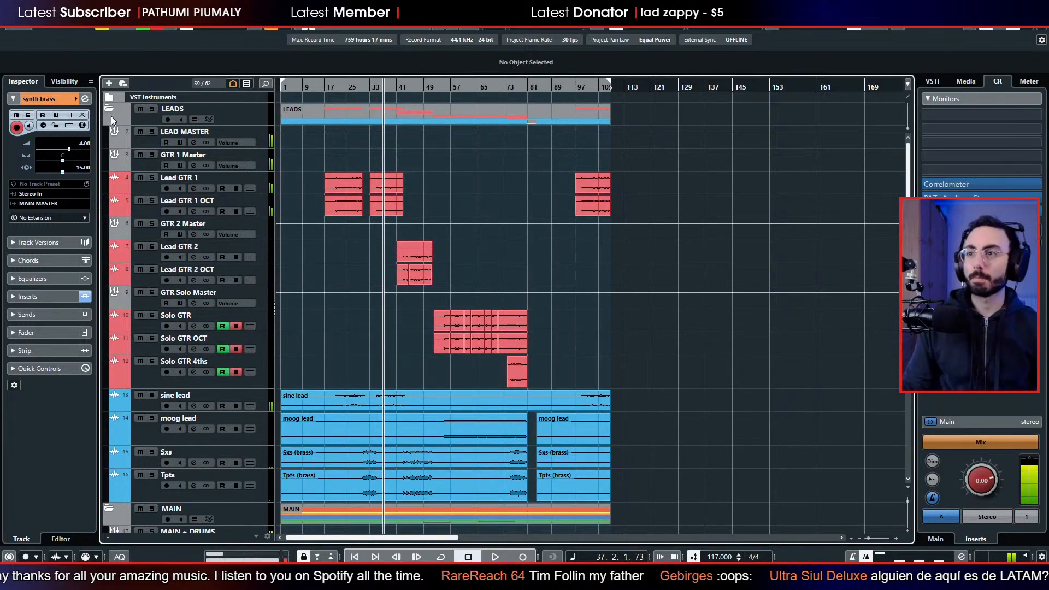
{"action": "scroll", "coordinate": [243, 267], "scroll_direction": "down", "scroll_amount": 4}
{"action": "left_click", "coordinate": [153, 375], "text": "shift"}
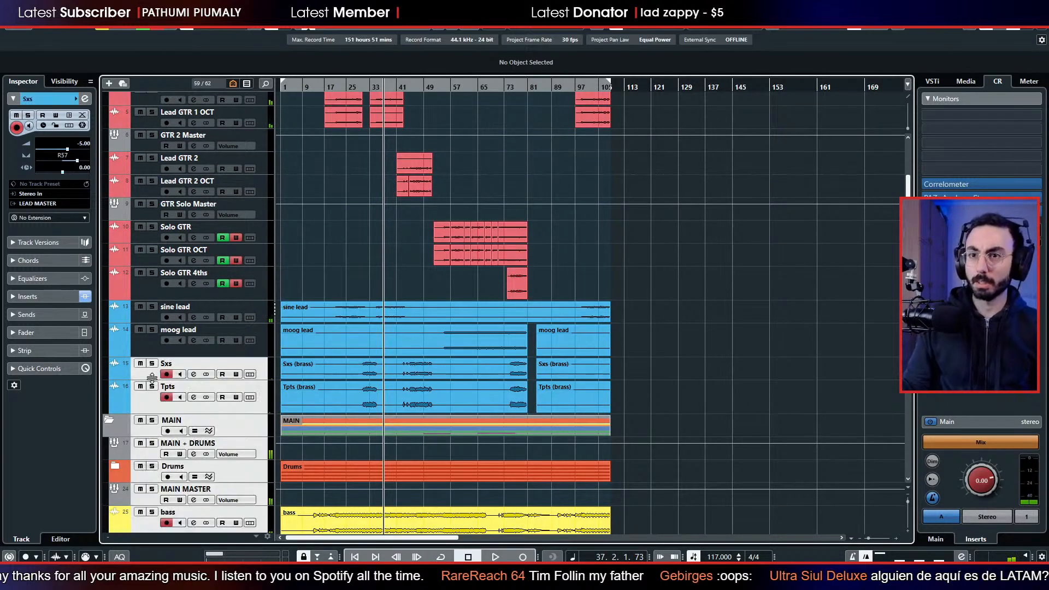
{"action": "left_click", "coordinate": [151, 375]}
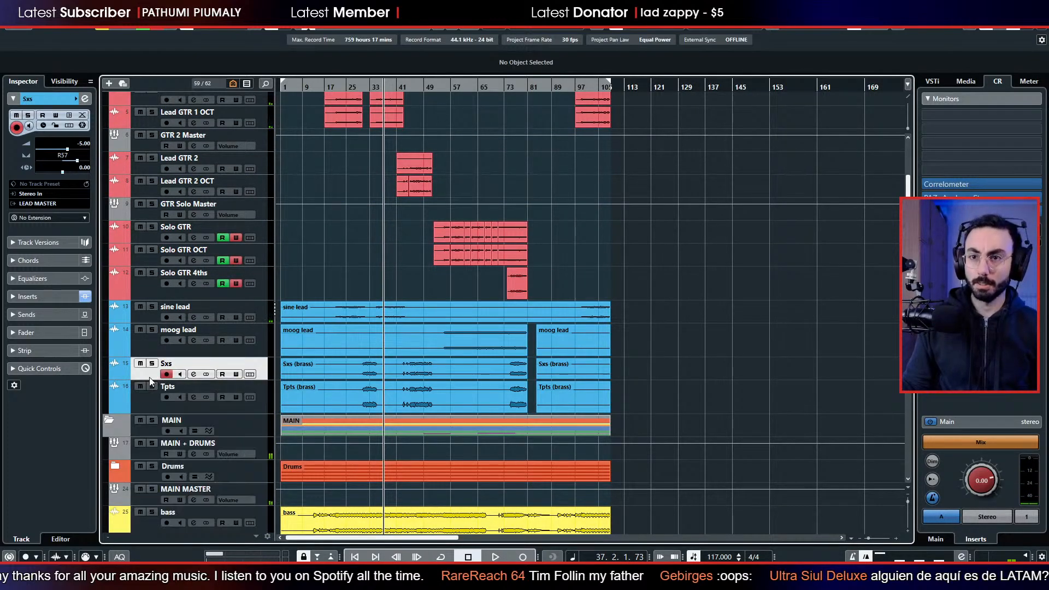
{"action": "left_click", "coordinate": [153, 411], "text": "shift"}
{"action": "scroll", "coordinate": [154, 409], "scroll_direction": "down", "scroll_amount": 3}
{"action": "scroll", "coordinate": [154, 409], "scroll_direction": "down", "scroll_amount": 6}
{"action": "scroll", "coordinate": [158, 274], "scroll_direction": "up", "scroll_amount": 3}
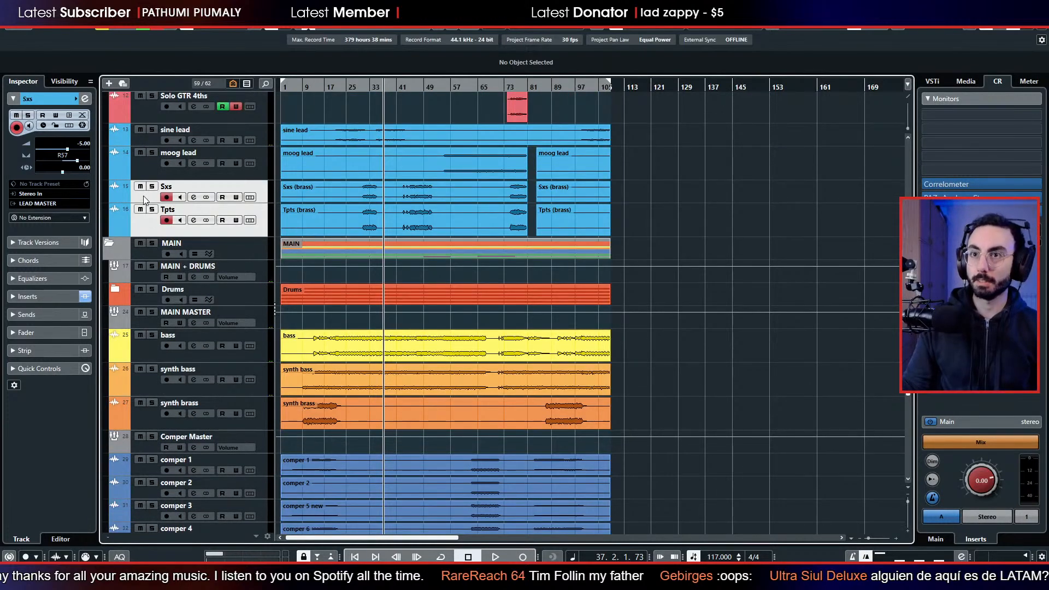
{"action": "left_click_drag", "start_coordinate": [152, 257], "coordinate": [181, 345]}
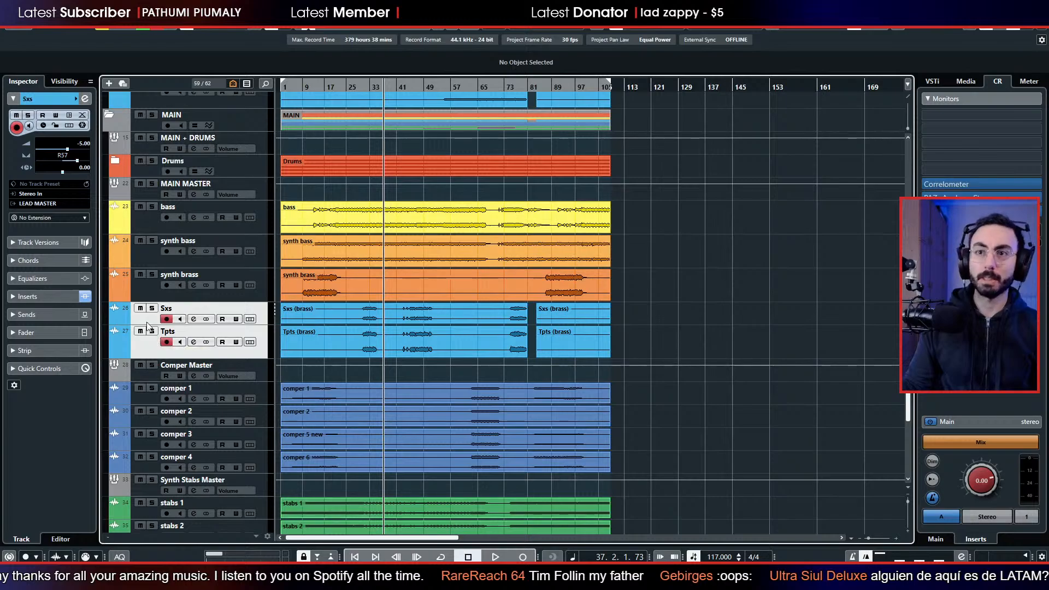
Route the output of the Sxs and Tpts tracks to MAIN MASTER and check each track's settings.
{"action": "left_click", "coordinate": [60, 203]}
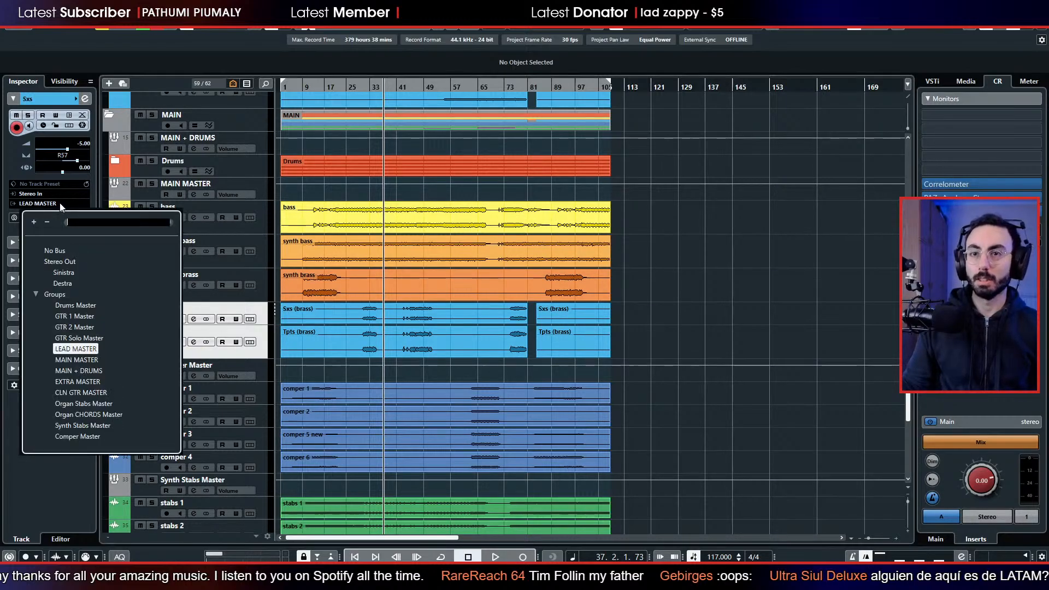
{"action": "left_click", "coordinate": [77, 358]}
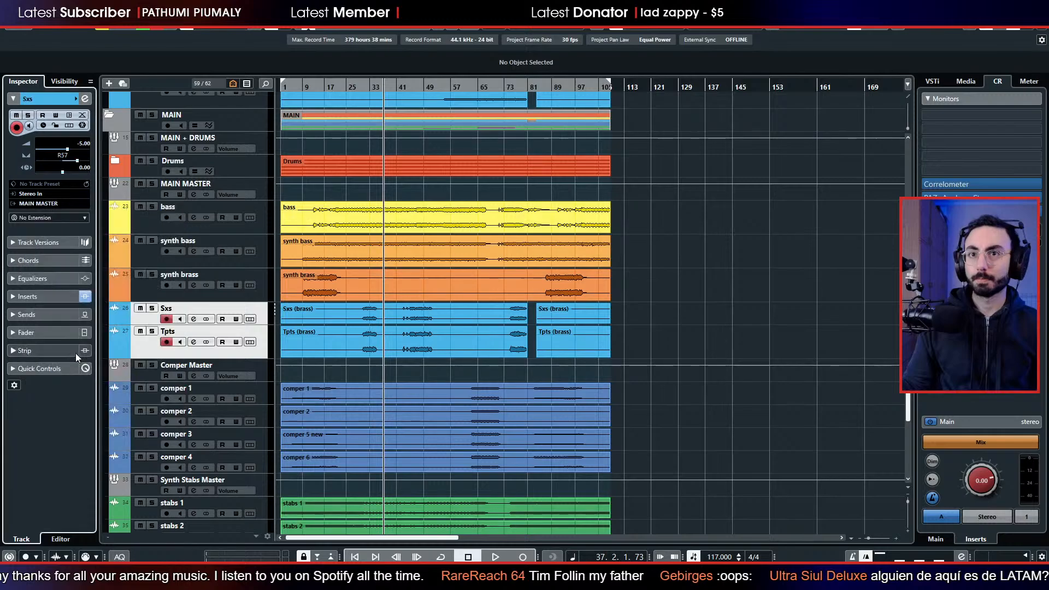
{"action": "left_click", "coordinate": [146, 345]}
{"action": "left_click", "coordinate": [141, 320]}
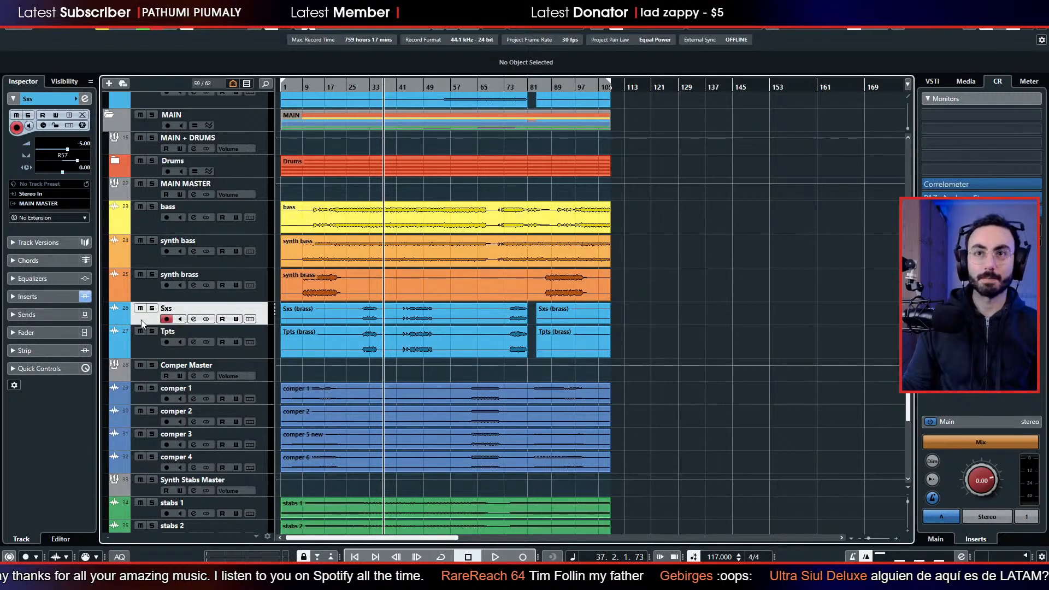
{"action": "left_click", "coordinate": [144, 350]}
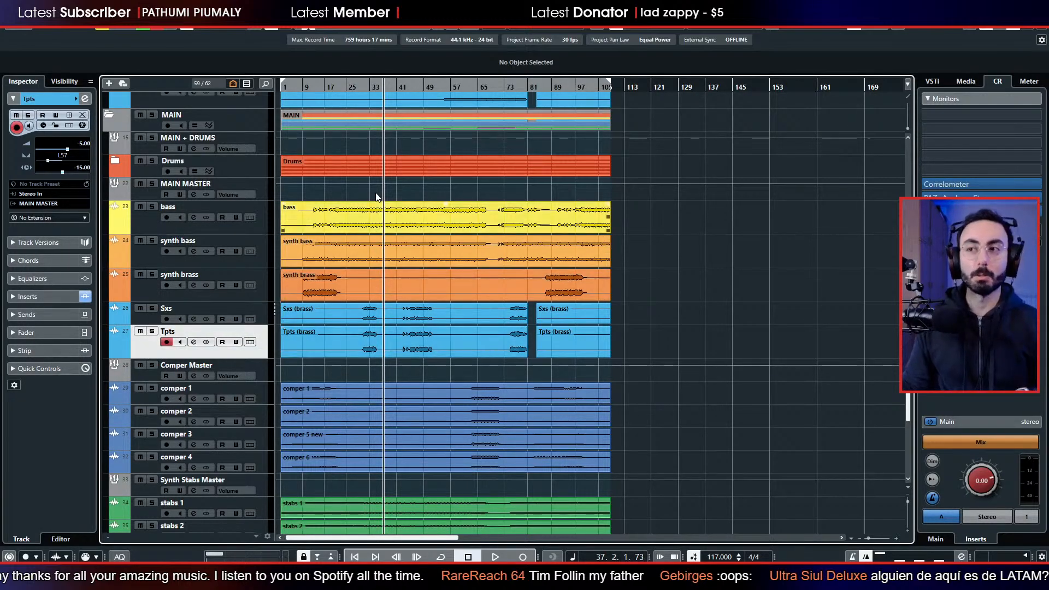
Play on from bar 37, examine the LEADS and MAIN tracks while listening, collapse the LEADS folder, and stop playback.
{"action": "scroll", "coordinate": [378, 238], "scroll_direction": "up", "scroll_amount": 4}
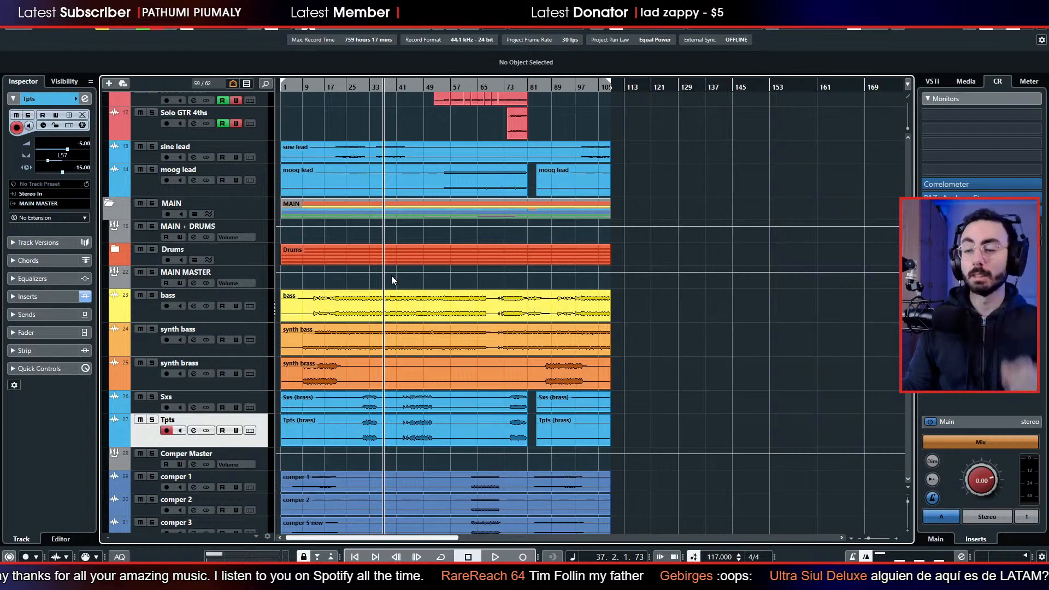
{"action": "key", "text": "space"}
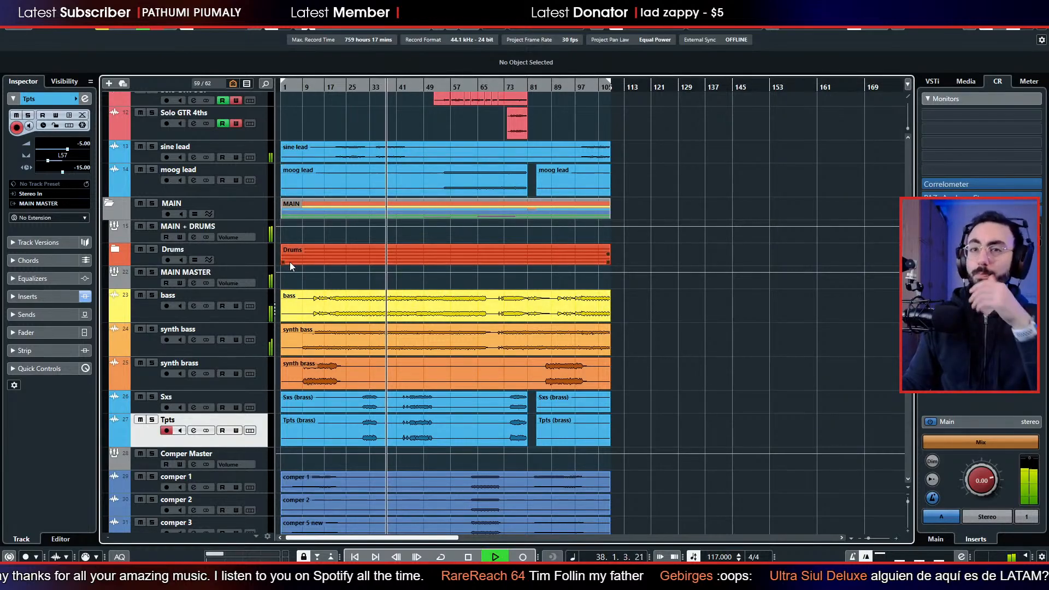
{"action": "scroll", "coordinate": [752, 376], "scroll_direction": "up", "scroll_amount": 3}
{"action": "scroll", "coordinate": [752, 377], "scroll_direction": "up", "scroll_amount": 3}
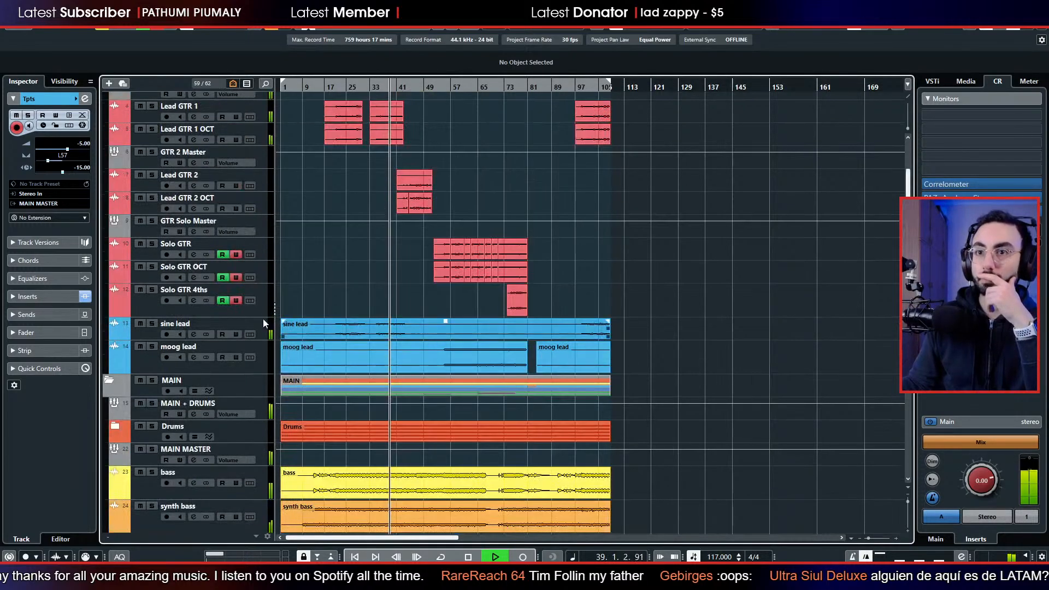
{"action": "scroll", "coordinate": [361, 364], "scroll_direction": "up", "scroll_amount": 2}
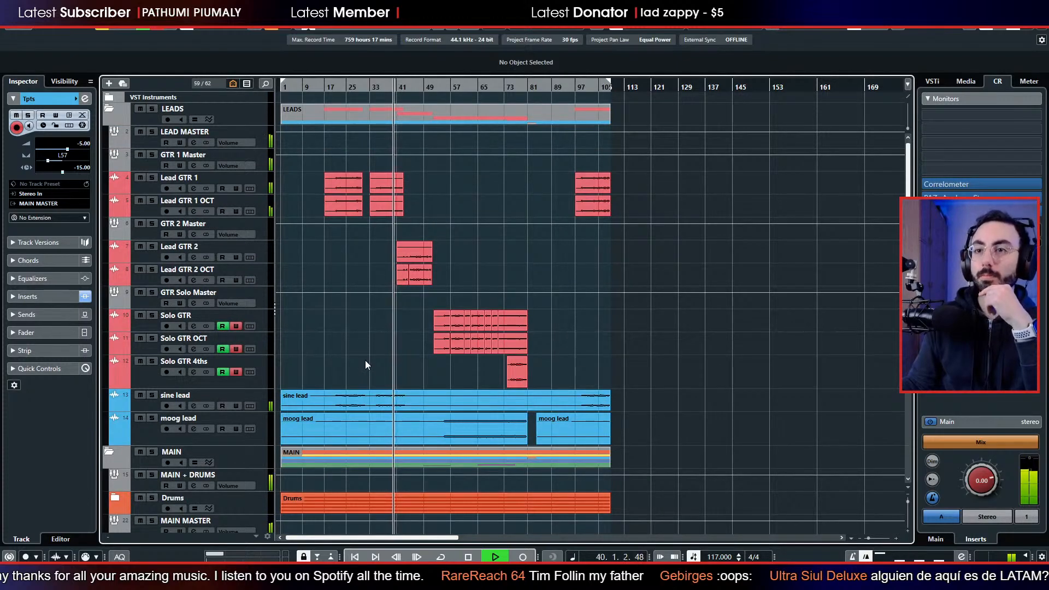
{"action": "left_click", "coordinate": [109, 110]}
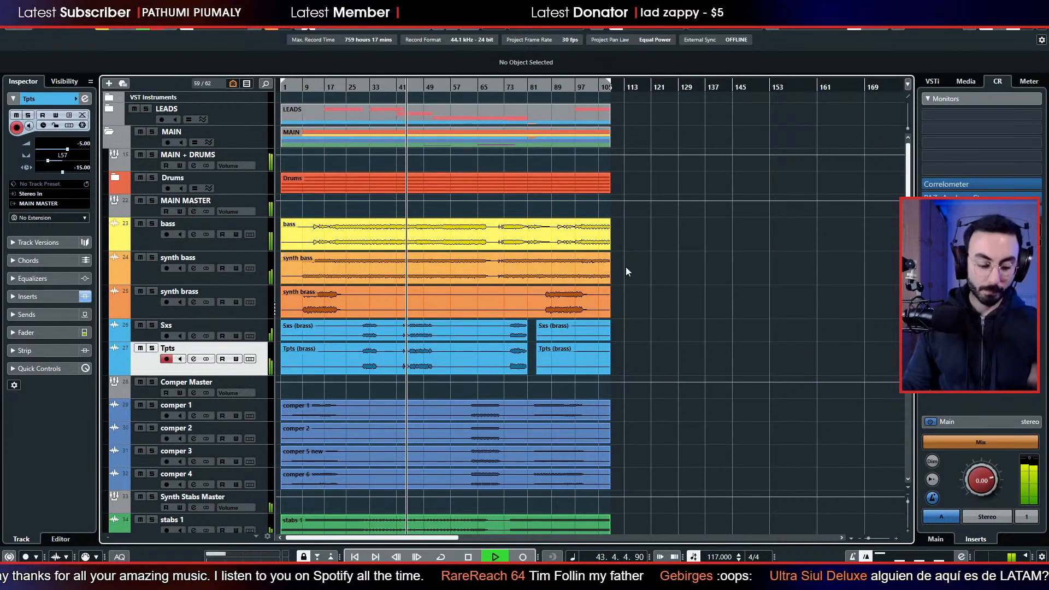
{"action": "key", "text": "space"}
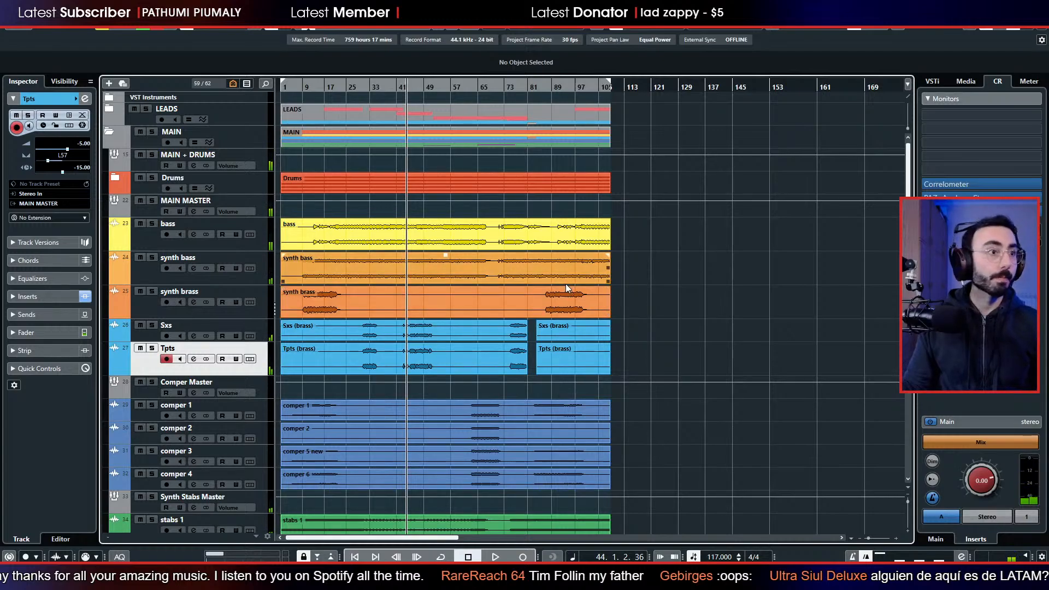
Open the mixer, bring the Sxs pan to centre and the Tpts pan to about L2, and look through the remaining channels.
{"action": "key", "text": "F3"}
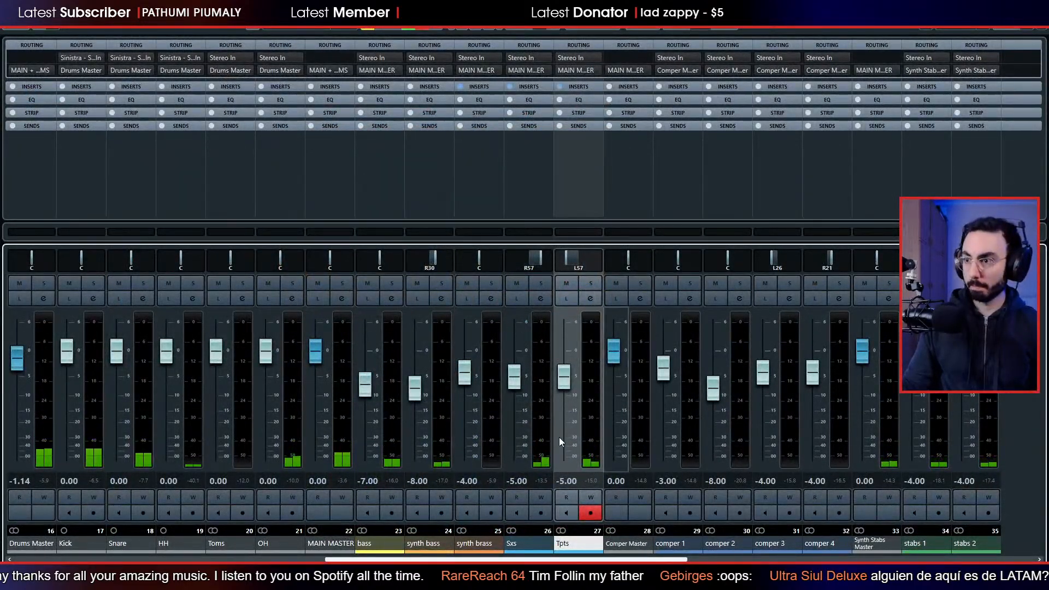
{"action": "left_click_drag", "start_coordinate": [544, 262], "coordinate": [580, 259]}
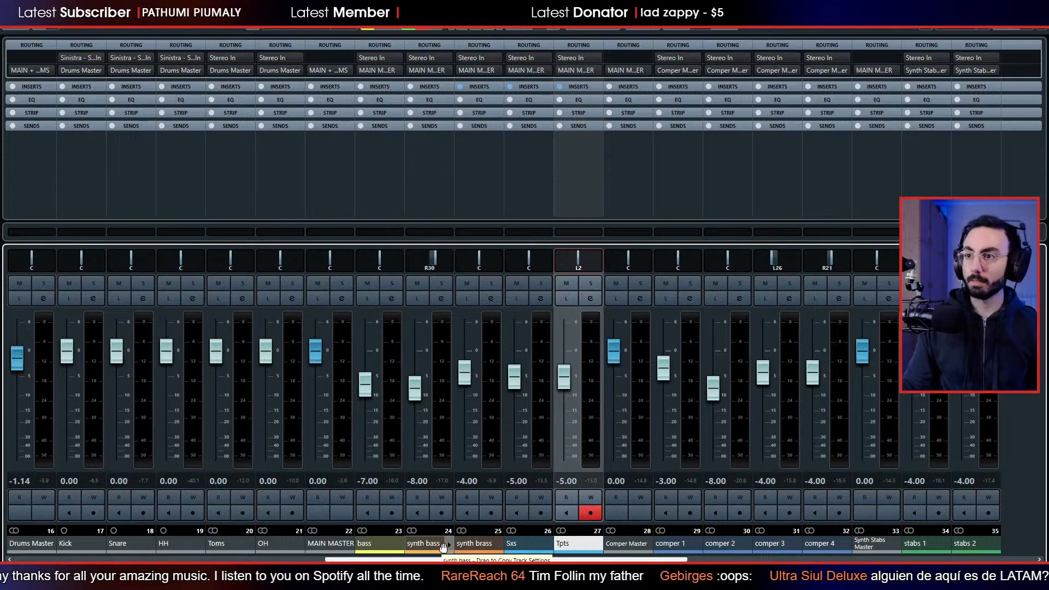
{"action": "left_click_drag", "start_coordinate": [437, 560], "coordinate": [48, 558]}
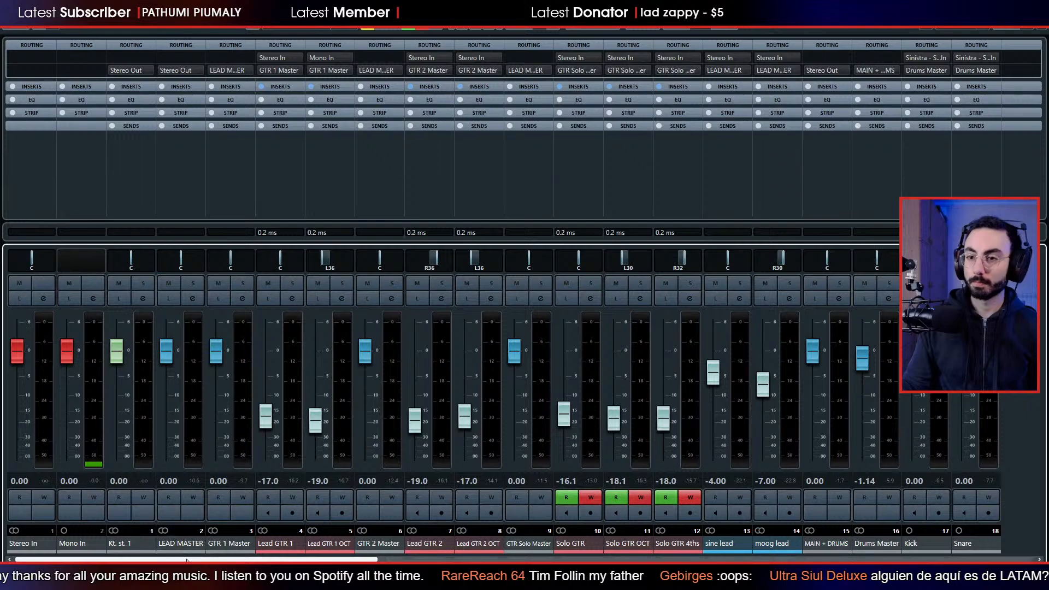
{"action": "left_click_drag", "start_coordinate": [179, 560], "coordinate": [961, 555]}
Select the mixer channels from Lead GTR 1 through brass and bring the brass channel's pan to centre.
{"action": "left_click", "coordinate": [228, 547]}
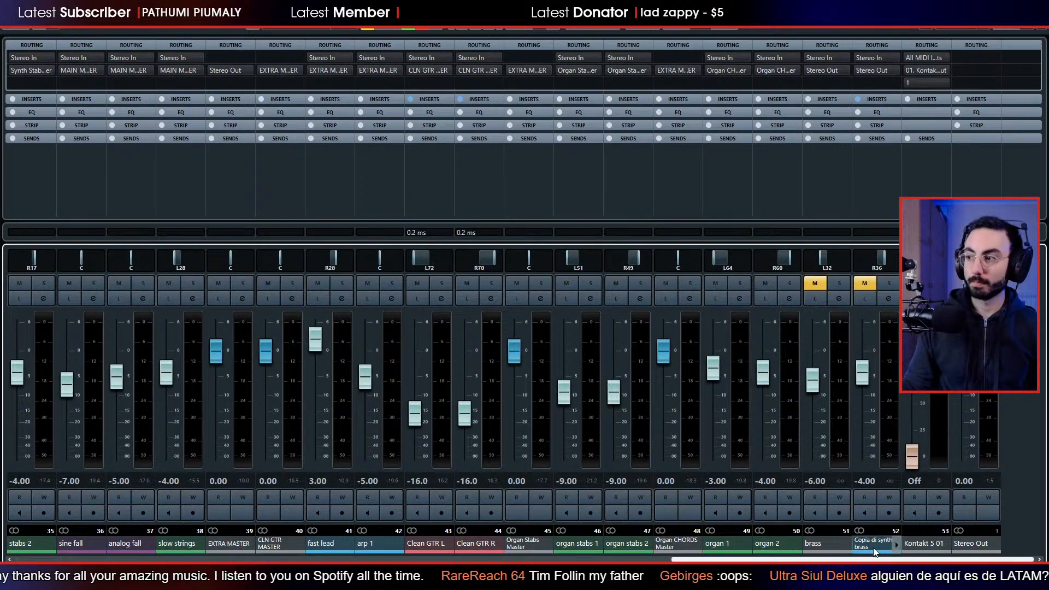
{"action": "left_click", "coordinate": [814, 545], "text": "shift"}
{"action": "left_click_drag", "start_coordinate": [822, 262], "coordinate": [828, 262]}
{"action": "key", "text": "alt+shift"}
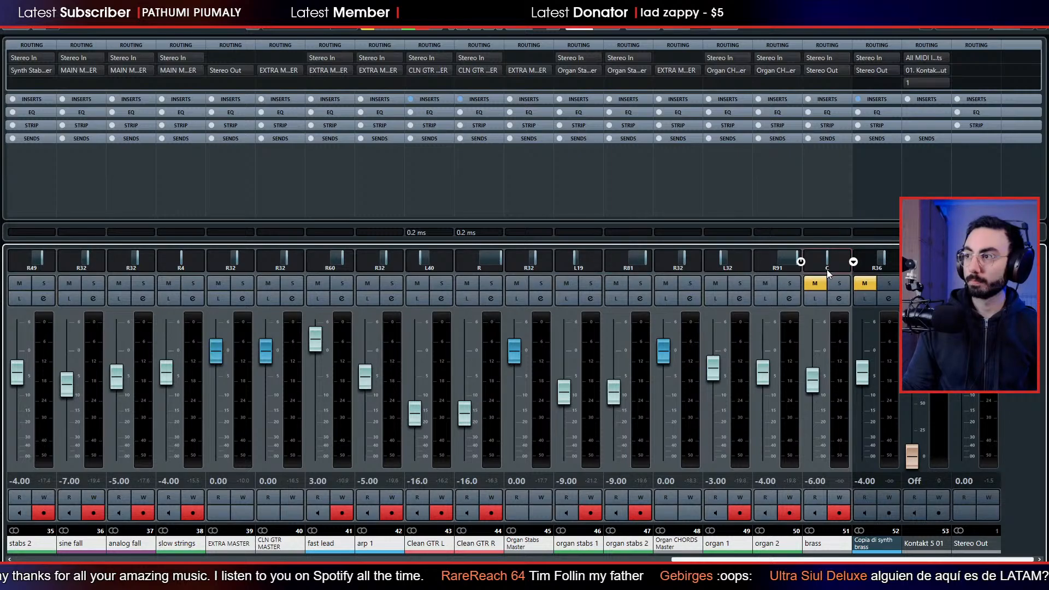
{"action": "key", "text": "Return"}
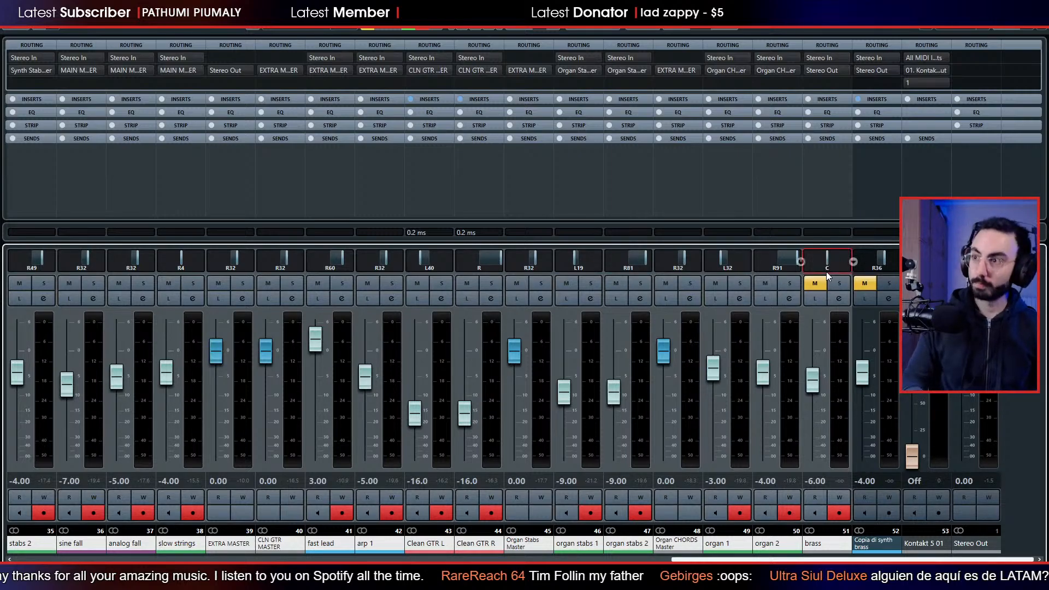
Bring the pans of the organ and organ stabs channels close to centre, with Organ Stabs Master at centre.
{"action": "left_click_drag", "start_coordinate": [796, 259], "coordinate": [786, 259]}
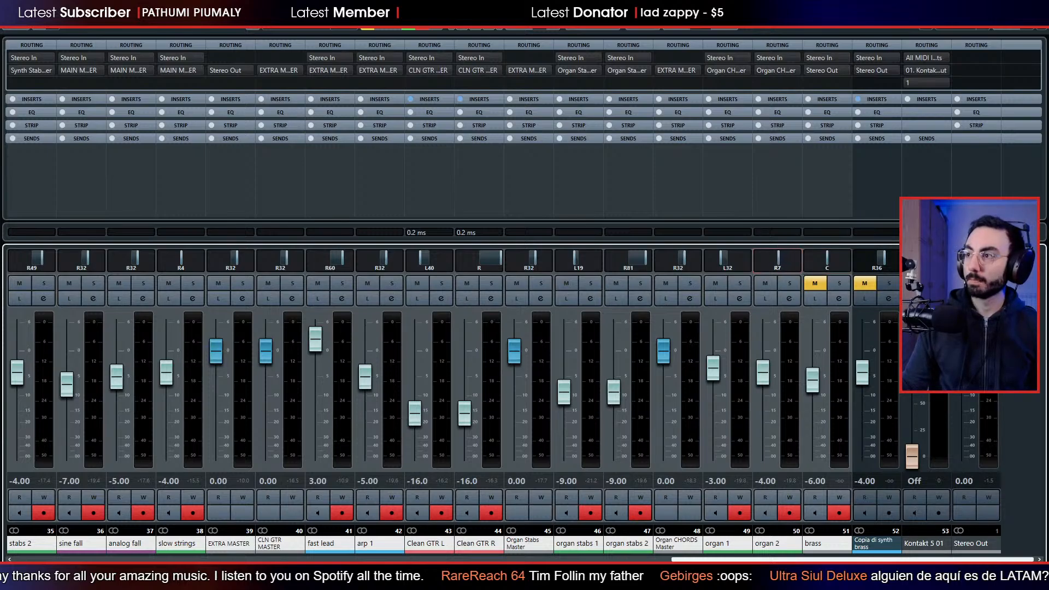
{"action": "left_click", "coordinate": [726, 264], "text": "ctrl"}
{"action": "left_click_drag", "start_coordinate": [684, 264], "coordinate": [678, 264]}
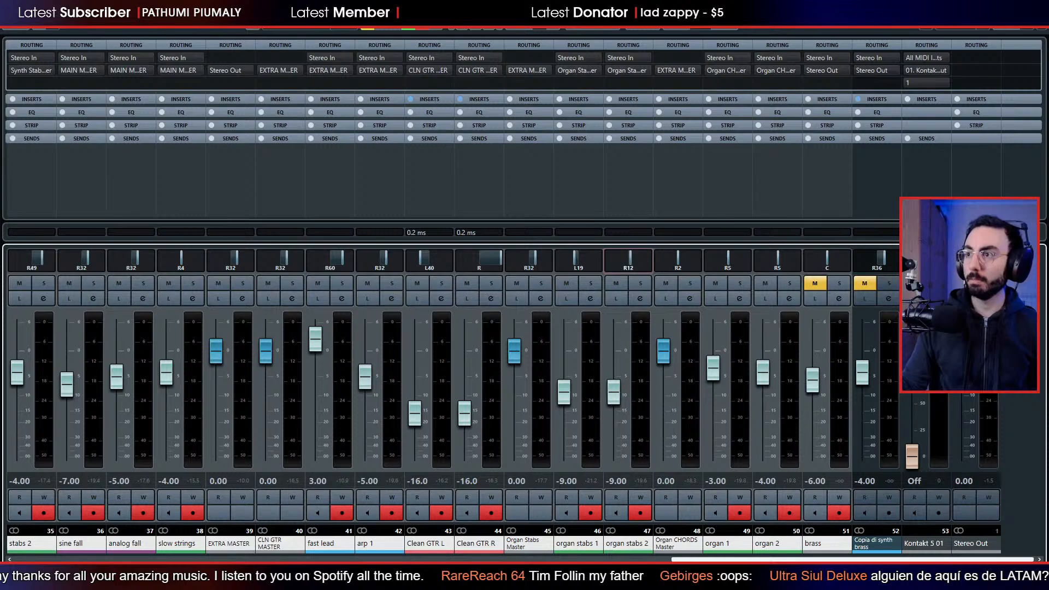
{"action": "left_click_drag", "start_coordinate": [576, 266], "coordinate": [569, 266]}
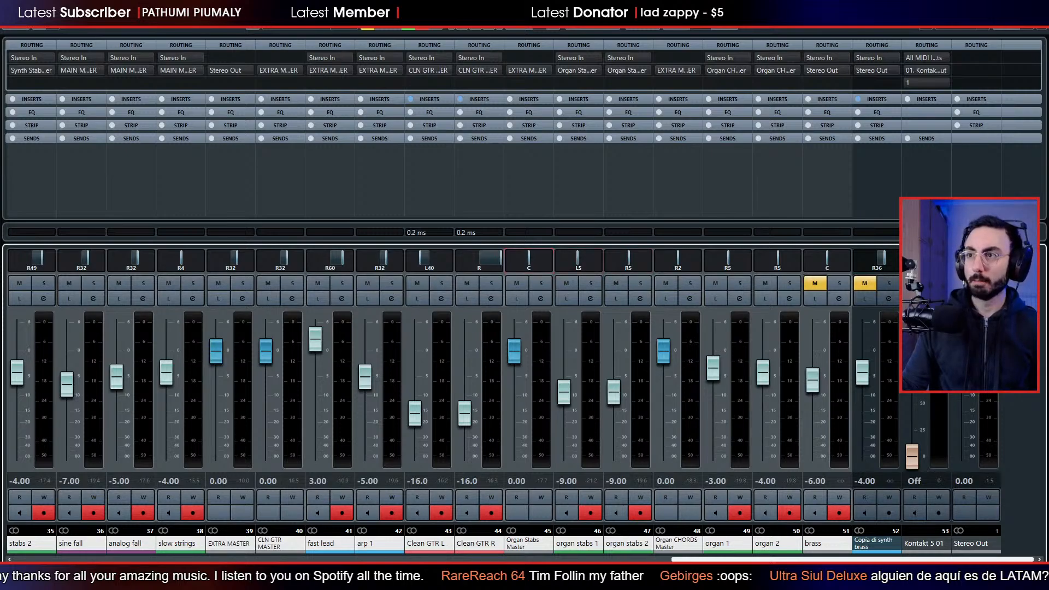
Bring the pans from Clean GTR R back to analog fall close to centre, setting fast lead to 0 and EXTRA MASTER to centre.
{"action": "left_click_drag", "start_coordinate": [492, 264], "coordinate": [431, 265]}
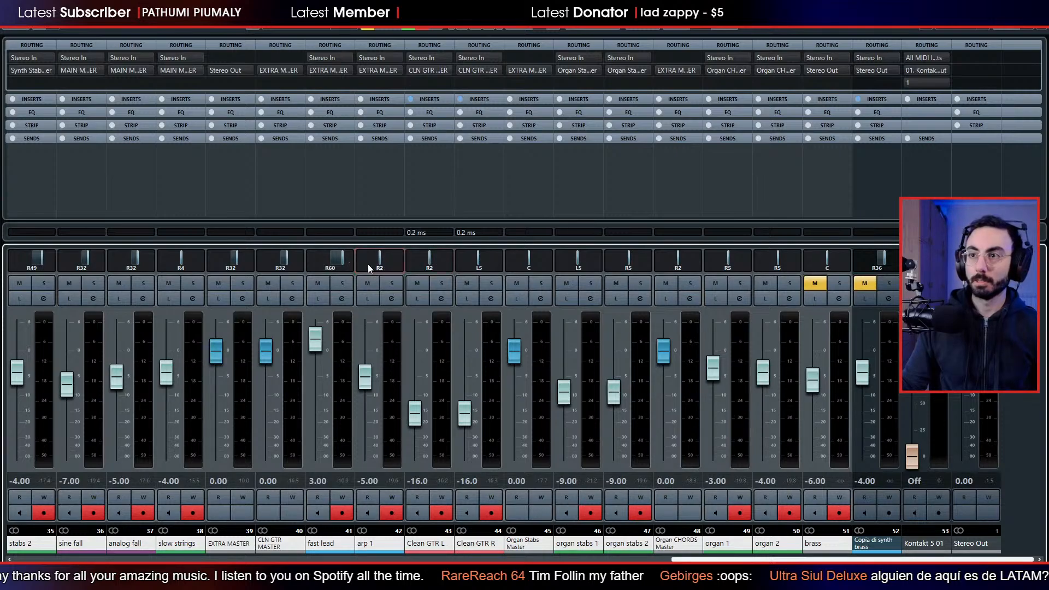
{"action": "double_click", "coordinate": [336, 266]}
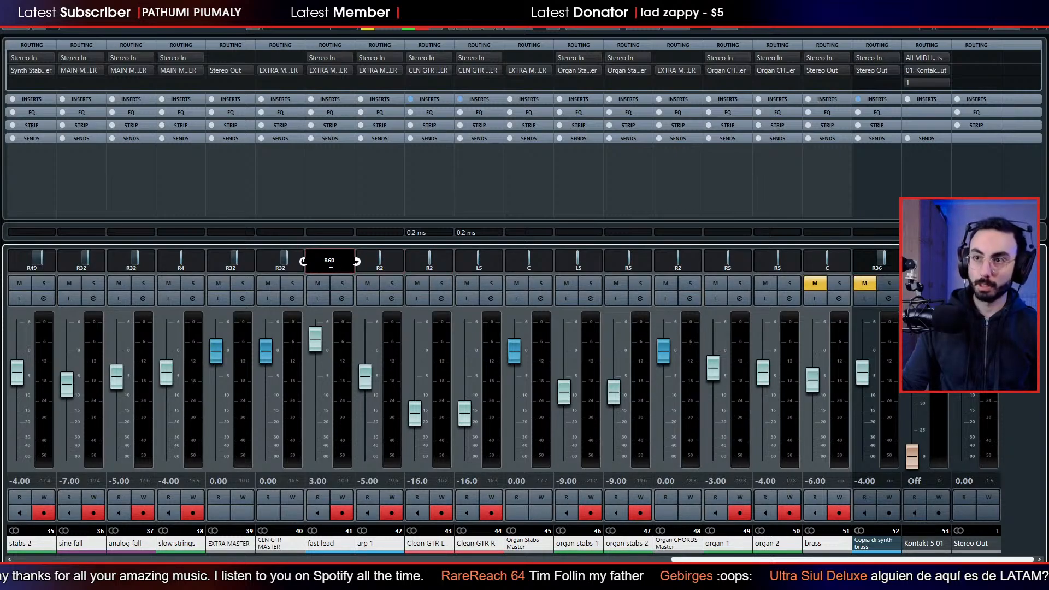
{"action": "type", "text": "0"}
{"action": "key", "text": "Return"}
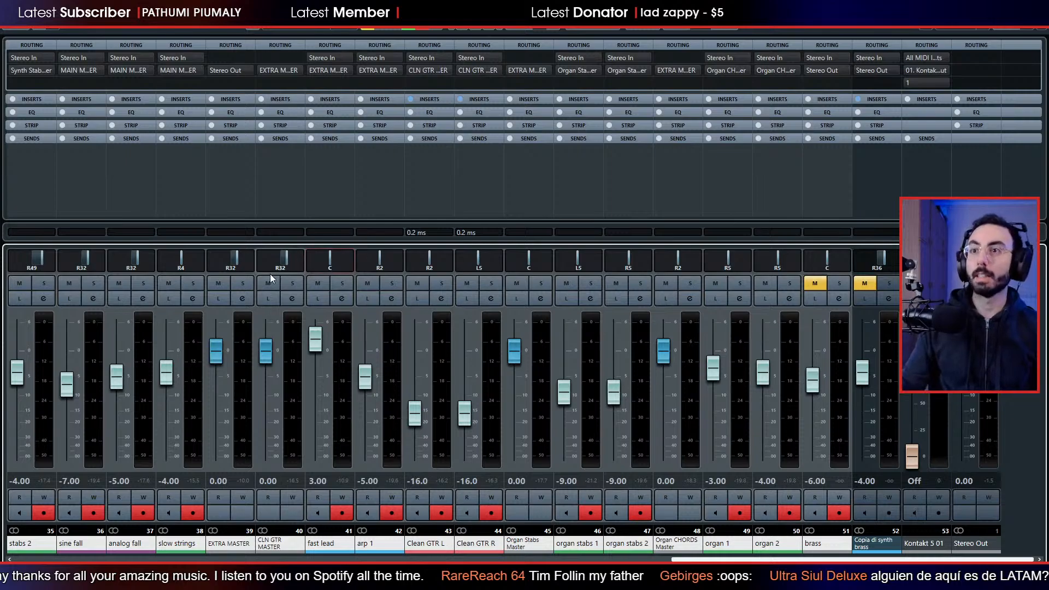
{"action": "left_click", "coordinate": [238, 265], "text": "ctrl"}
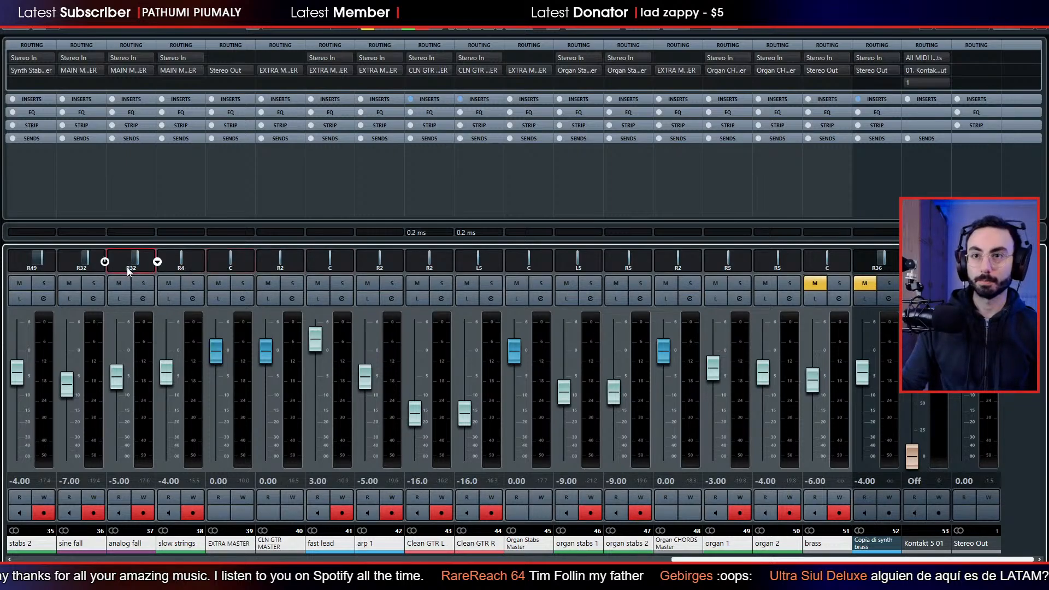
{"action": "left_click_drag", "start_coordinate": [130, 269], "coordinate": [124, 270]}
Bring the pans of the channels from synth bass to stabs 2 near centre, with synth brass and Comper Master at centre.
{"action": "scroll", "coordinate": [145, 363], "scroll_direction": "up", "scroll_amount": 4}
{"action": "scroll", "coordinate": [145, 359], "scroll_direction": "up", "scroll_amount": 6}
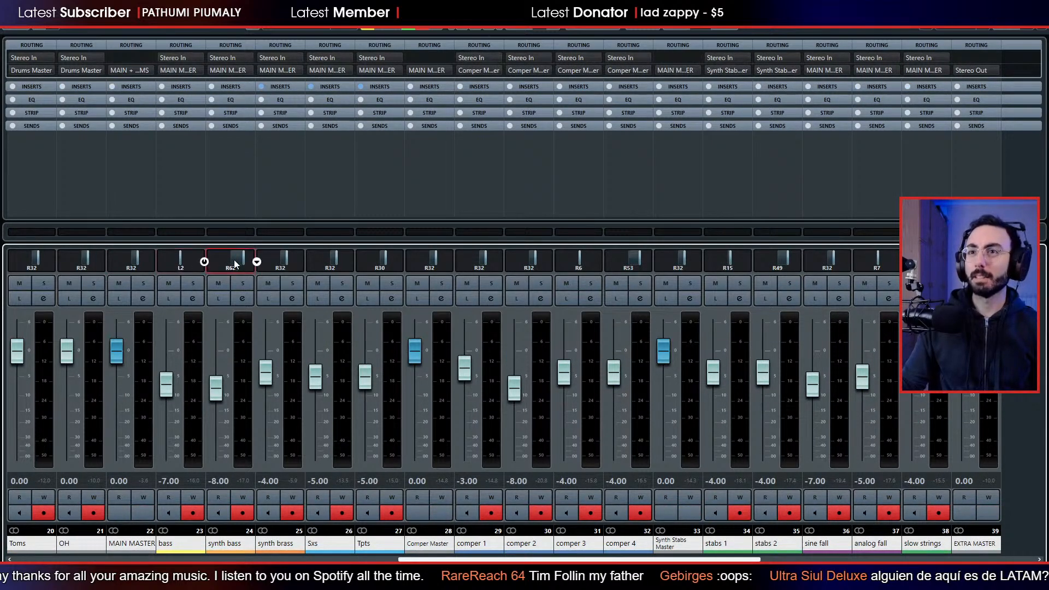
{"action": "left_click_drag", "start_coordinate": [235, 264], "coordinate": [229, 264]}
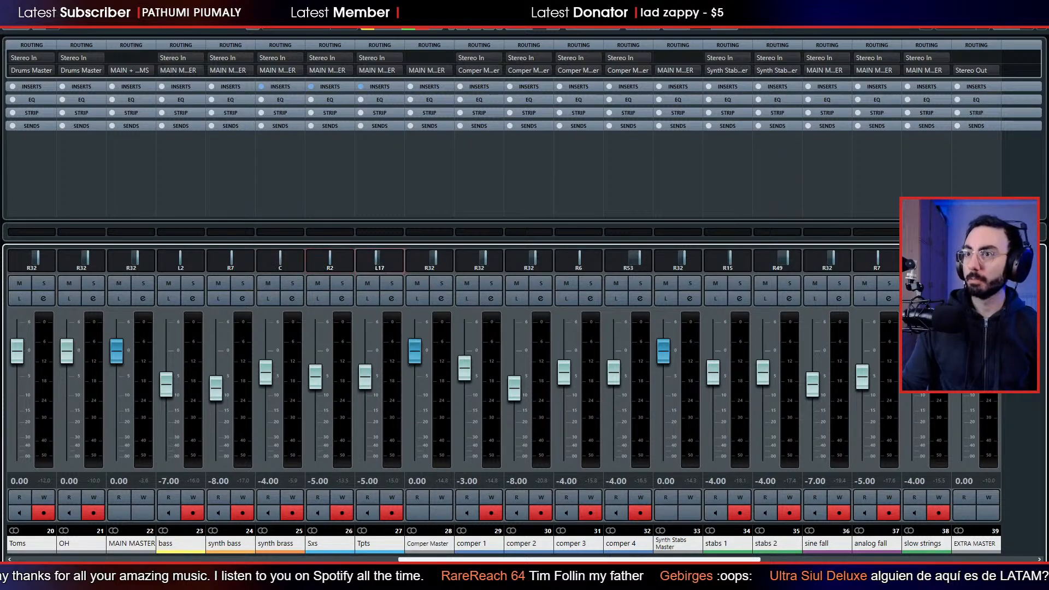
{"action": "left_click_drag", "start_coordinate": [428, 264], "coordinate": [480, 256]}
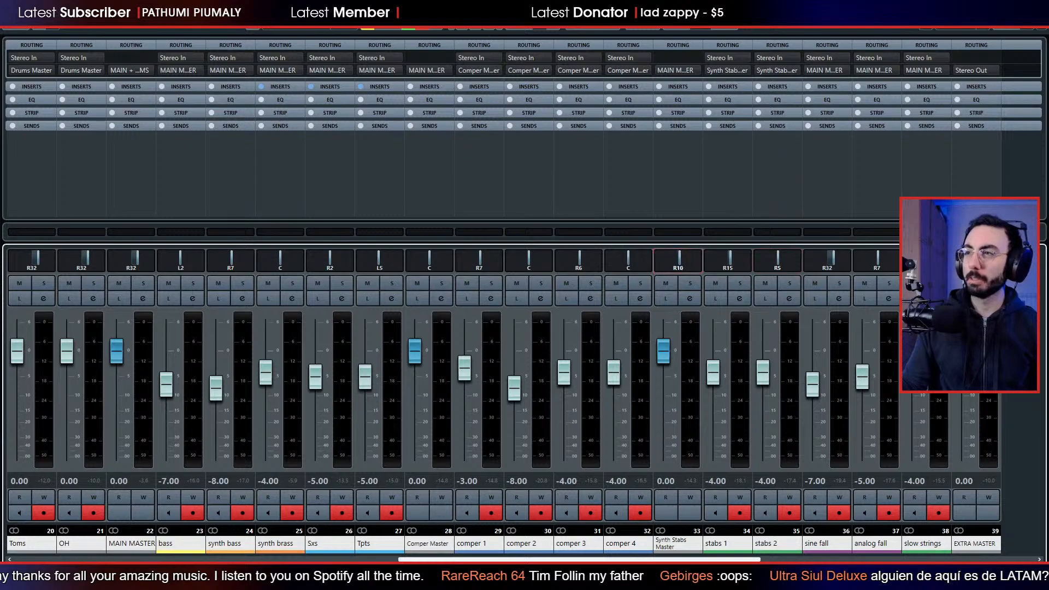
Bring the pans of the lead guitar, solo, sine lead, moog lead and drum channels close to centre, and close the mixer.
{"action": "scroll", "coordinate": [188, 286], "scroll_direction": "left", "scroll_amount": 5}
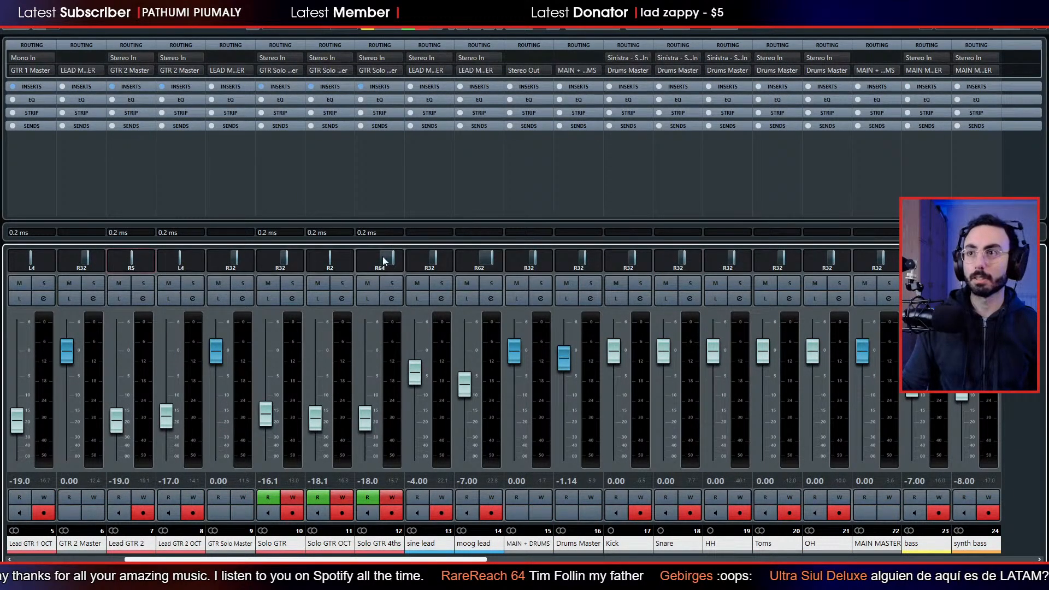
{"action": "left_click_drag", "start_coordinate": [394, 261], "coordinate": [381, 261]}
{"action": "left_click_drag", "start_coordinate": [488, 259], "coordinate": [449, 263]}
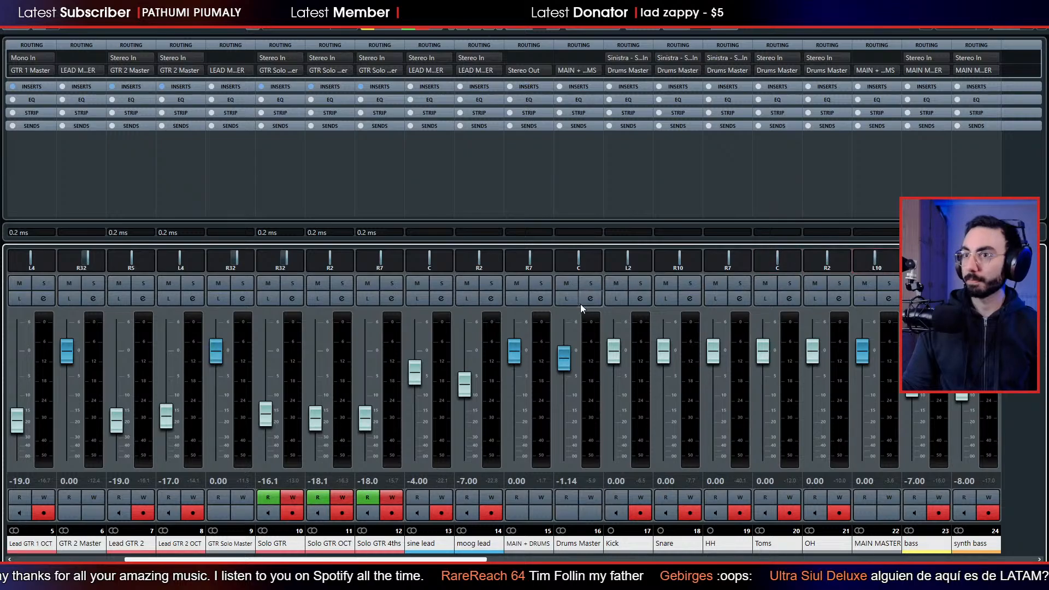
{"action": "scroll", "coordinate": [580, 304], "scroll_direction": "left", "scroll_amount": 3}
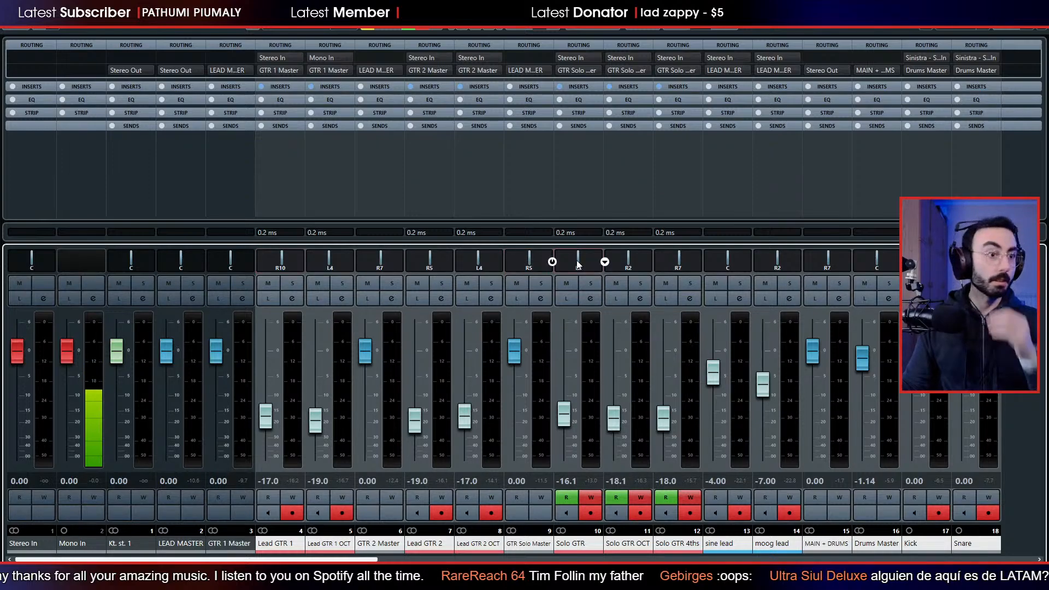
{"action": "key", "text": "F3"}
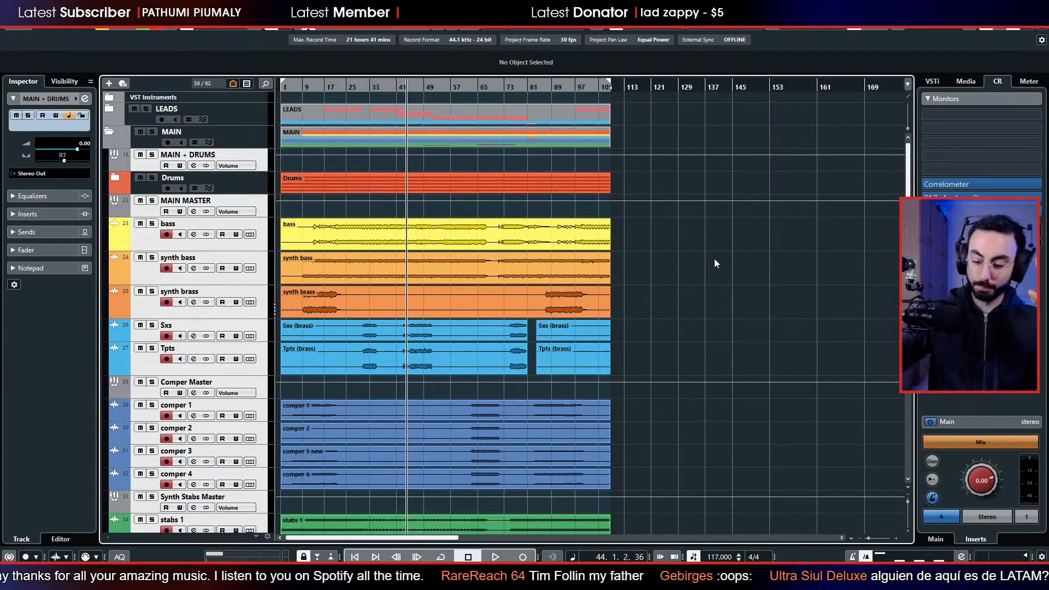
Expand the Drums folder and audition the drums during playback, soloing Kick and Drums Master and restarting from an earlier section.
{"action": "key", "text": "space"}
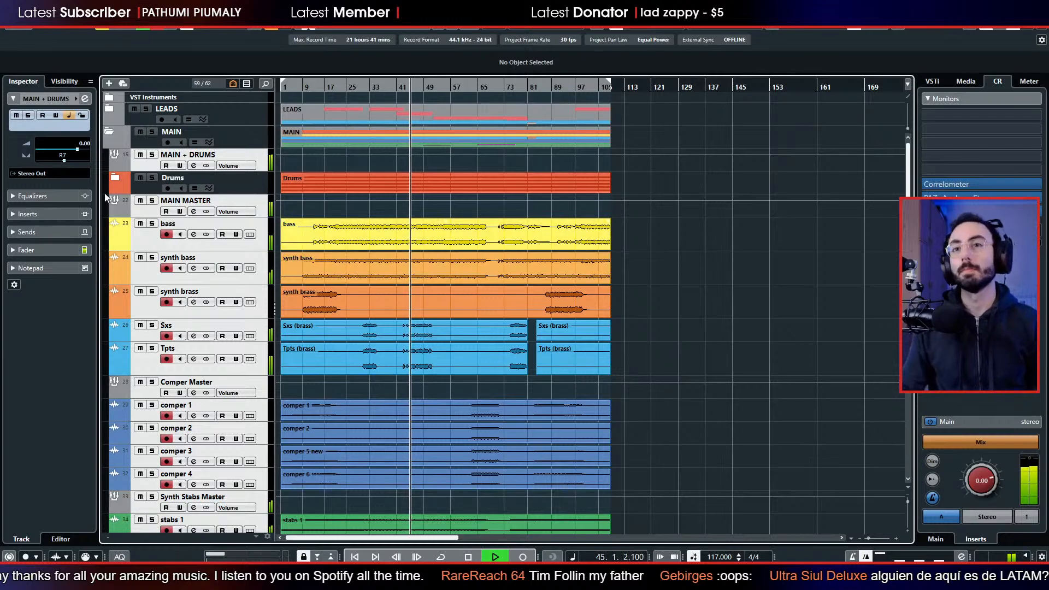
{"action": "left_click", "coordinate": [116, 182]}
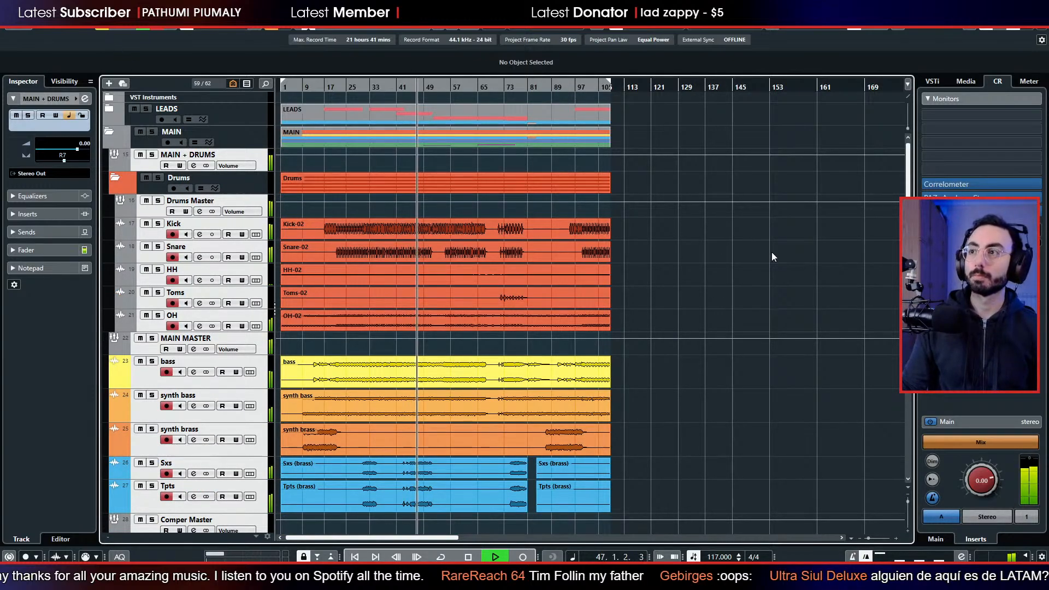
{"action": "left_click", "coordinate": [143, 254]}
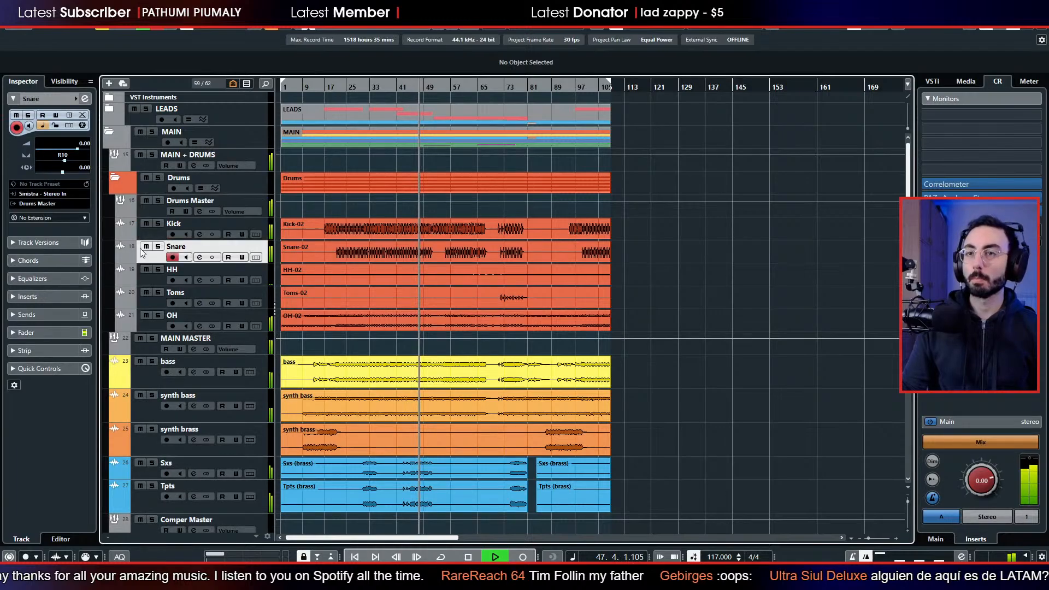
{"action": "left_click", "coordinate": [159, 211]}
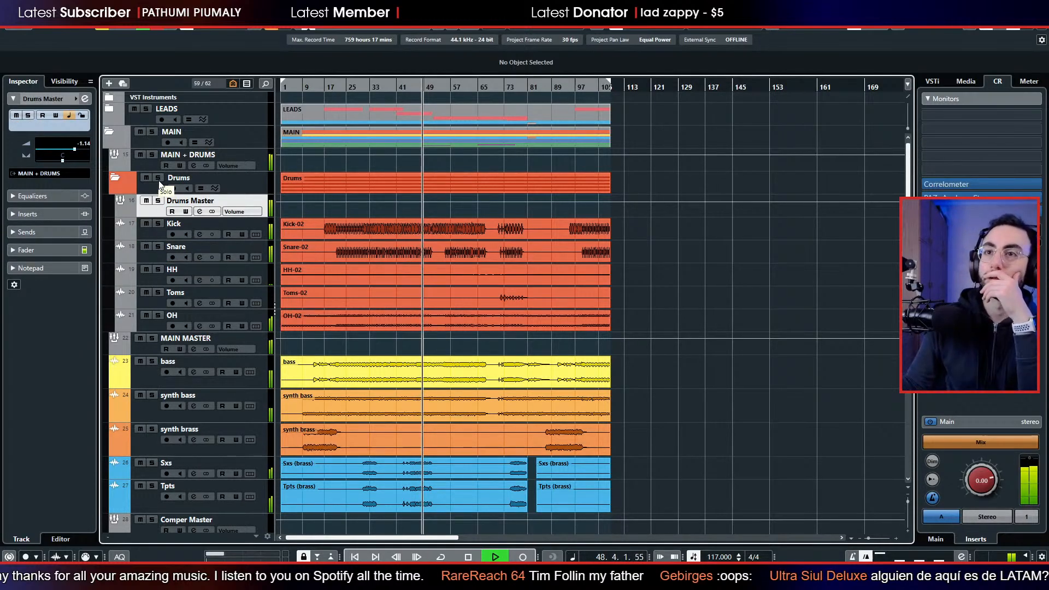
{"action": "left_click", "coordinate": [158, 223]}
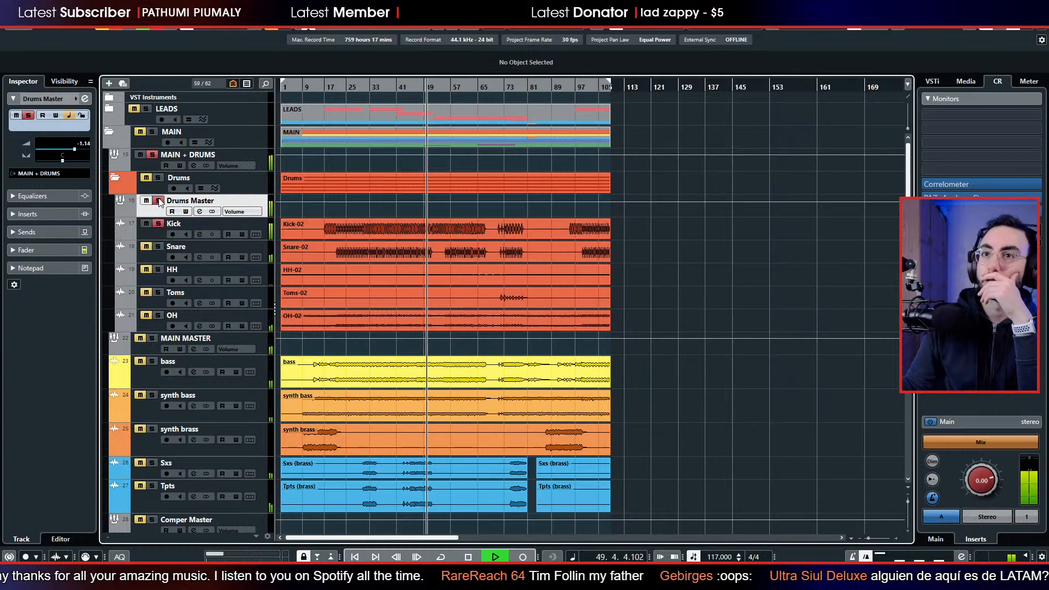
{"action": "left_click", "coordinate": [158, 200]}
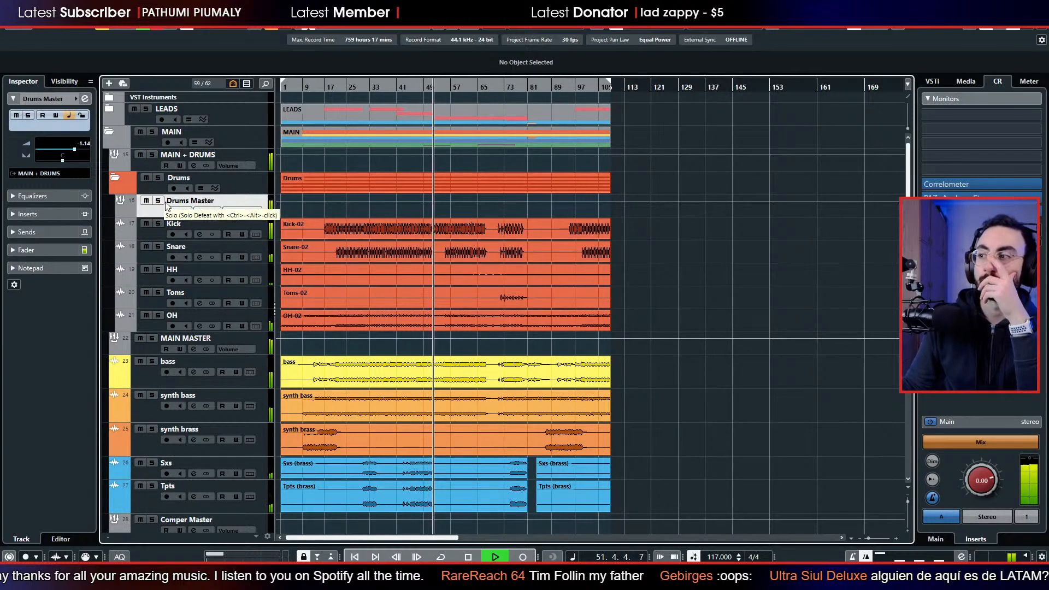
{"action": "left_click_drag", "start_coordinate": [341, 89], "coordinate": [341, 95]}
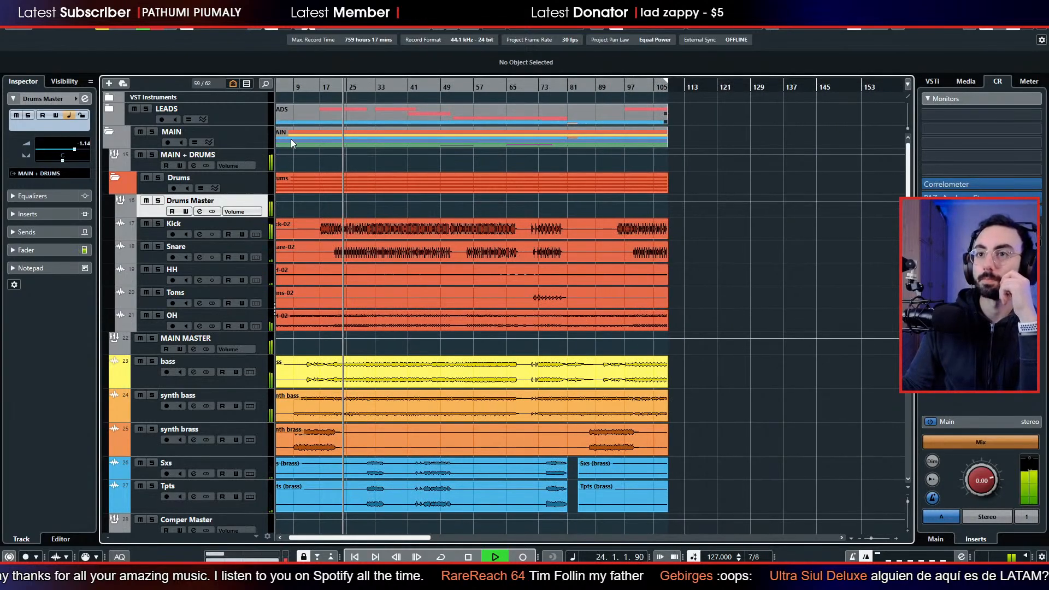
{"action": "left_click", "coordinate": [157, 200]}
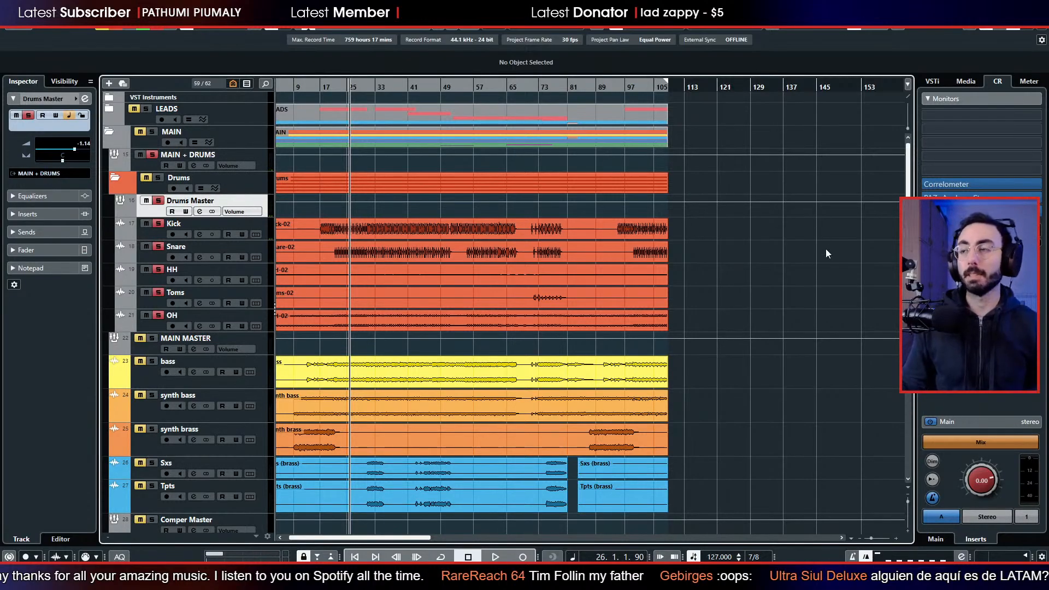
Solo the Kick track and load TDR Nova in its first insert slot.
{"action": "left_click", "coordinate": [163, 226]}
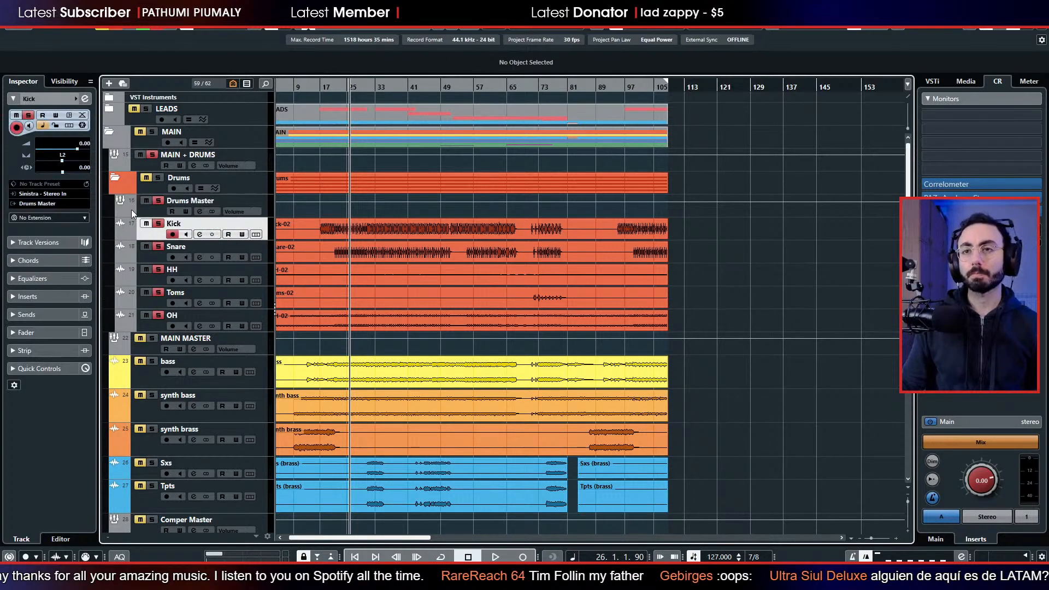
{"action": "left_click", "coordinate": [158, 223]}
{"action": "left_click", "coordinate": [57, 295]}
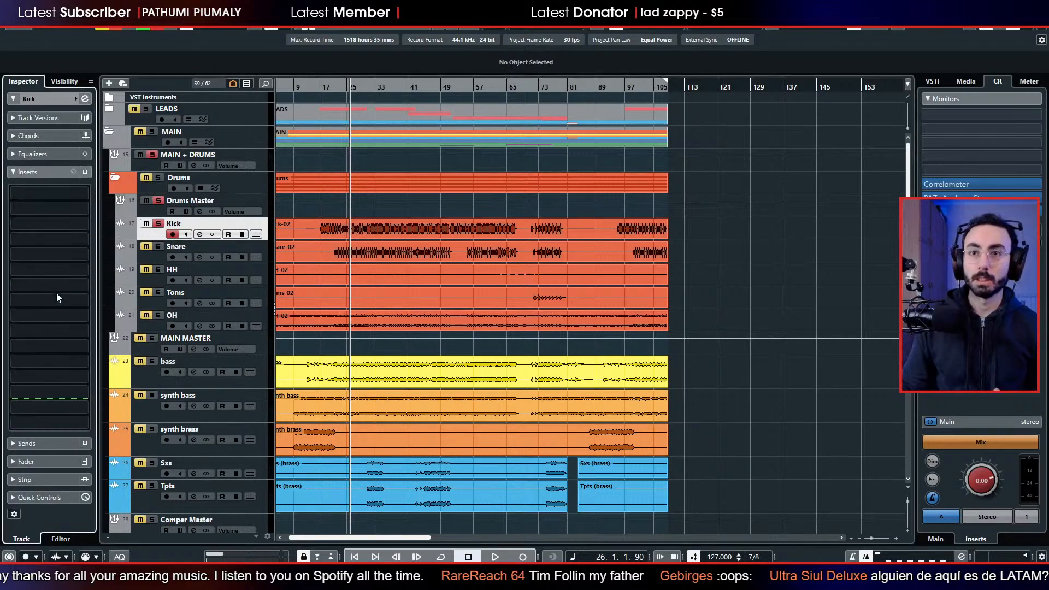
{"action": "left_click", "coordinate": [57, 194]}
{"action": "type", "text": "nova"}
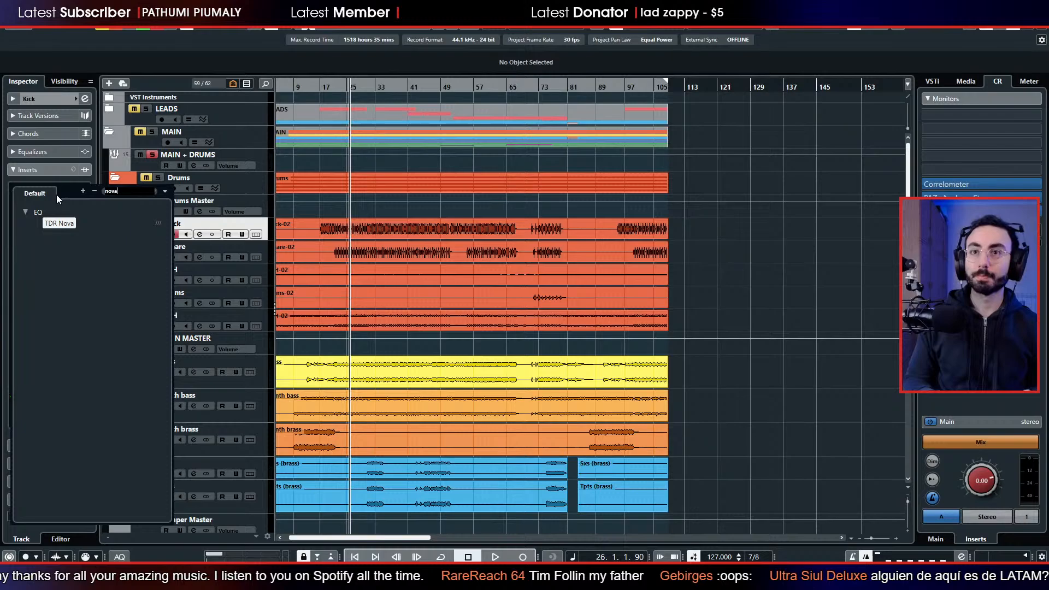
{"action": "key", "text": "Return"}
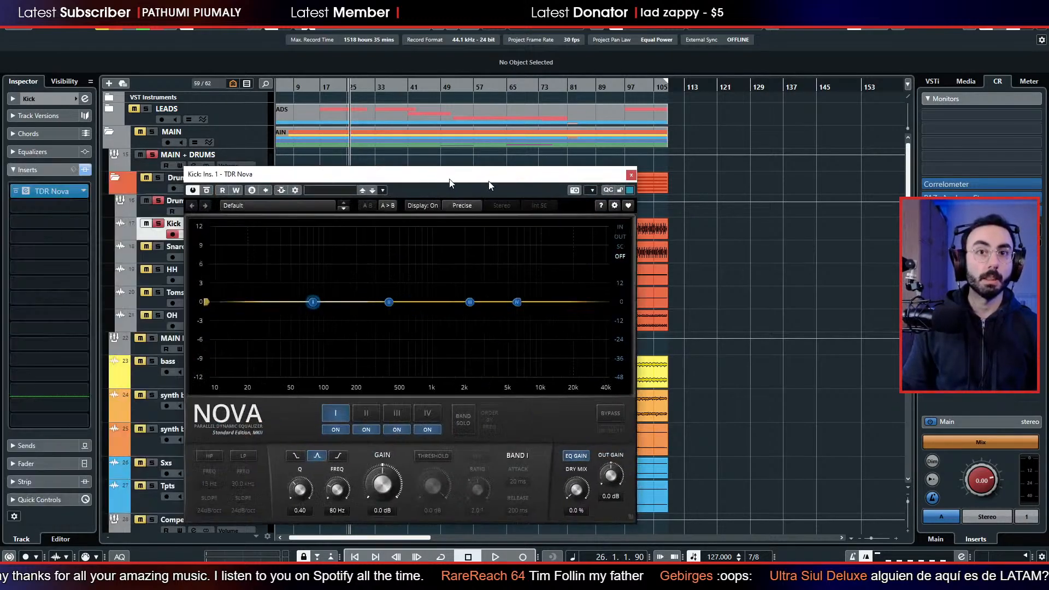
{"action": "left_click_drag", "start_coordinate": [453, 178], "coordinate": [786, 106]}
During playback, sweep band II of the kick's EQ as a narrow boost, and set it to a -7.1 dB cut at 118 Hz with Q 6.00.
{"action": "key", "text": "space"}
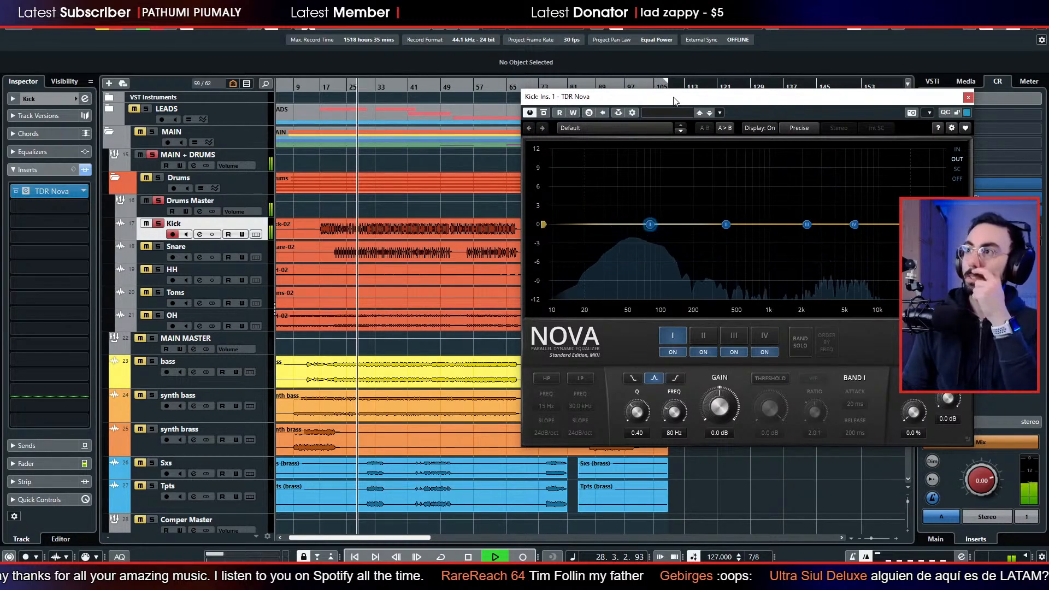
{"action": "left_click_drag", "start_coordinate": [673, 100], "coordinate": [566, 89]}
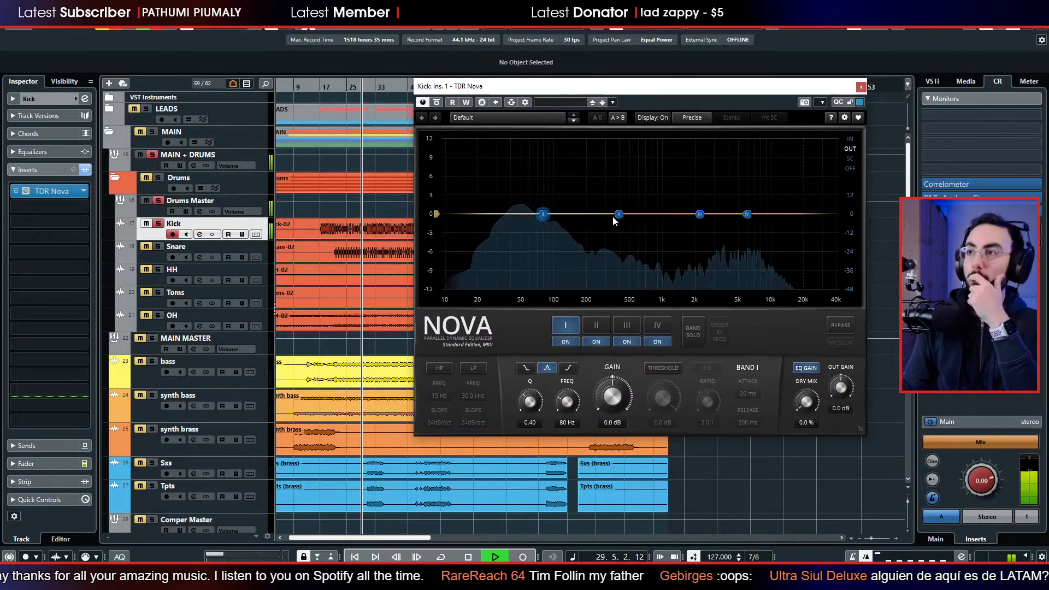
{"action": "left_click_drag", "start_coordinate": [618, 215], "coordinate": [612, 140]}
{"action": "scroll", "coordinate": [613, 140], "scroll_direction": "up", "scroll_amount": 10}
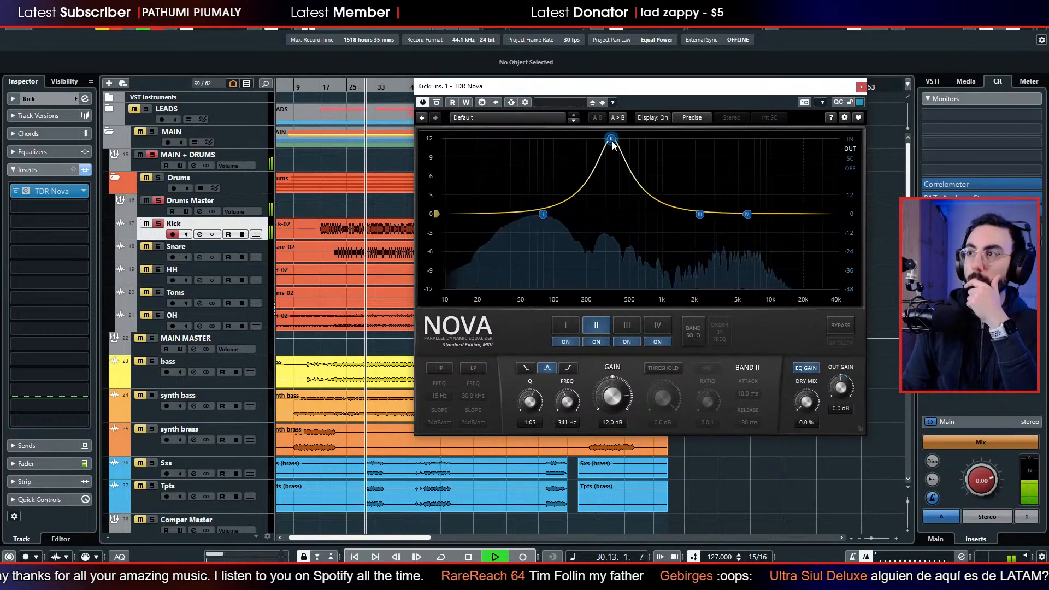
{"action": "scroll", "coordinate": [612, 141], "scroll_direction": "up", "scroll_amount": 2}
{"action": "left_click_drag", "start_coordinate": [613, 140], "coordinate": [561, 258]}
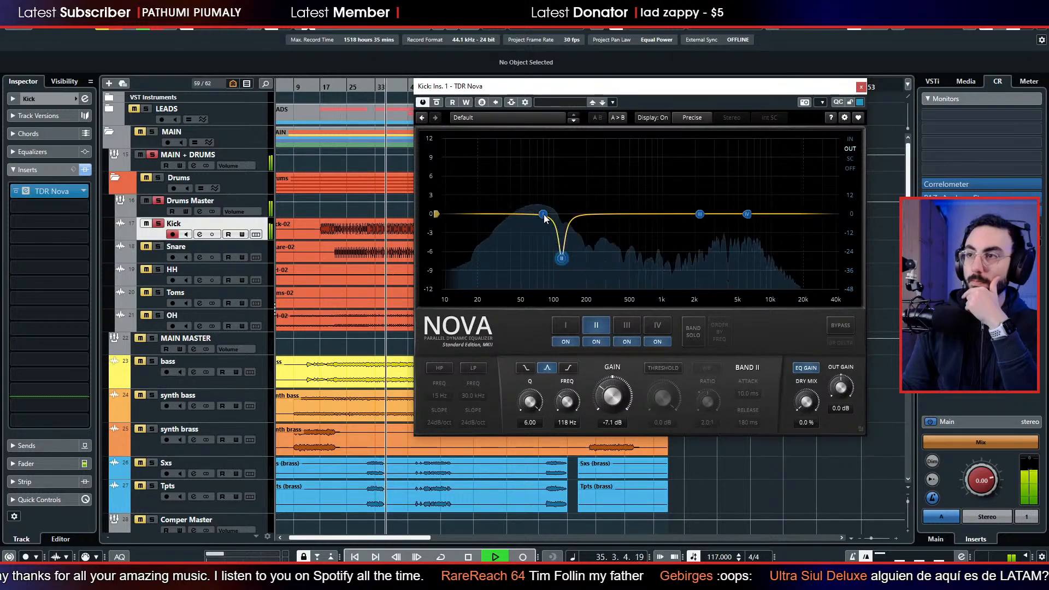
Boost band I of the kick's EQ by 2.5 dB at 60 Hz with Q 1.06, and close the plug-in window.
{"action": "left_click_drag", "start_coordinate": [542, 213], "coordinate": [522, 203]}
{"action": "scroll", "coordinate": [522, 202], "scroll_direction": "up", "scroll_amount": 5}
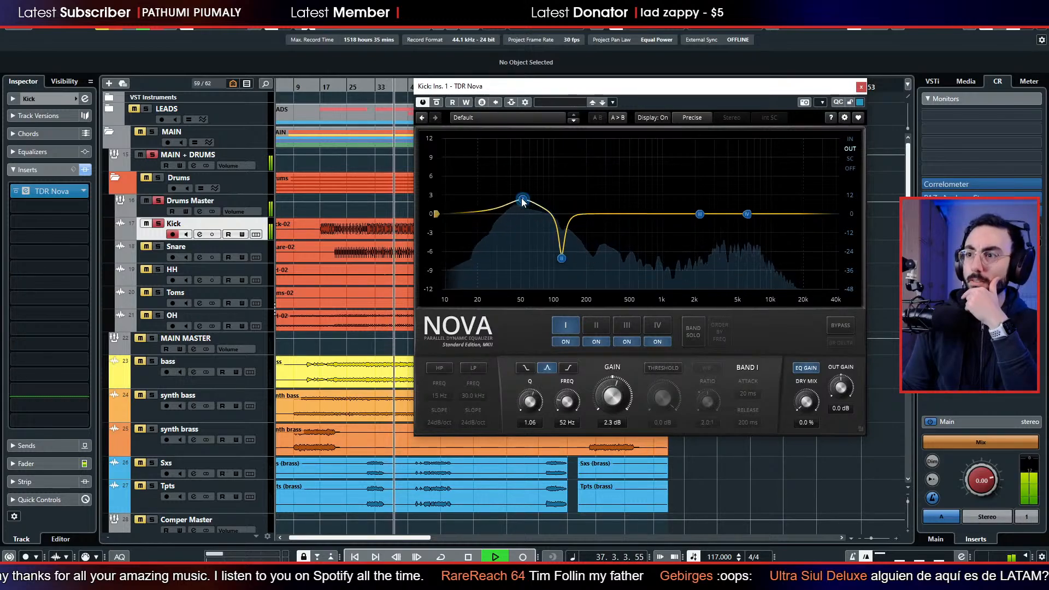
{"action": "left_click_drag", "start_coordinate": [522, 202], "coordinate": [528, 199]}
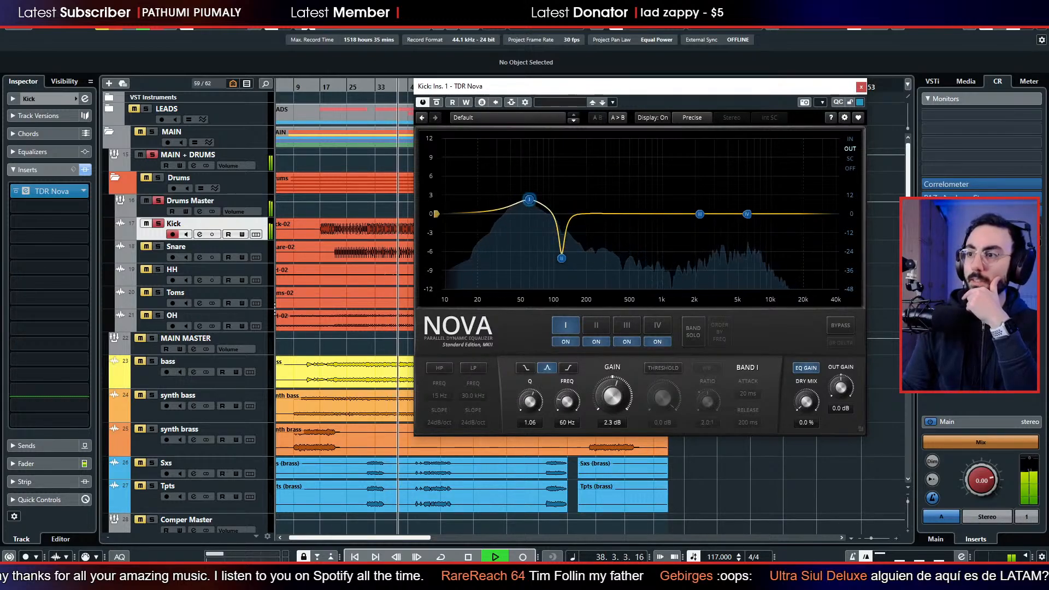
{"action": "left_click_drag", "start_coordinate": [615, 391], "coordinate": [615, 388]}
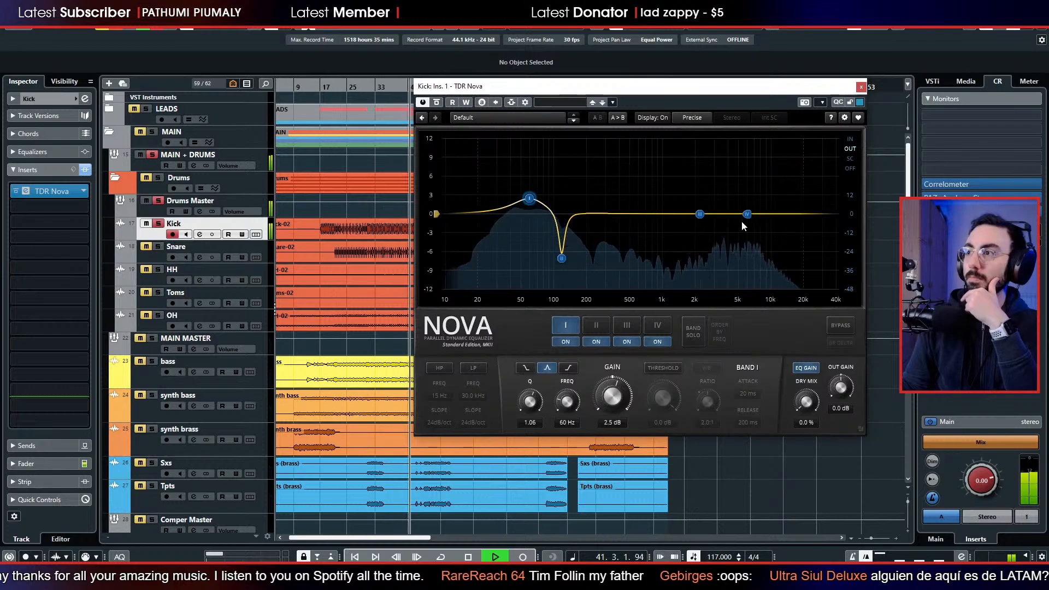
{"action": "left_click", "coordinate": [860, 86]}
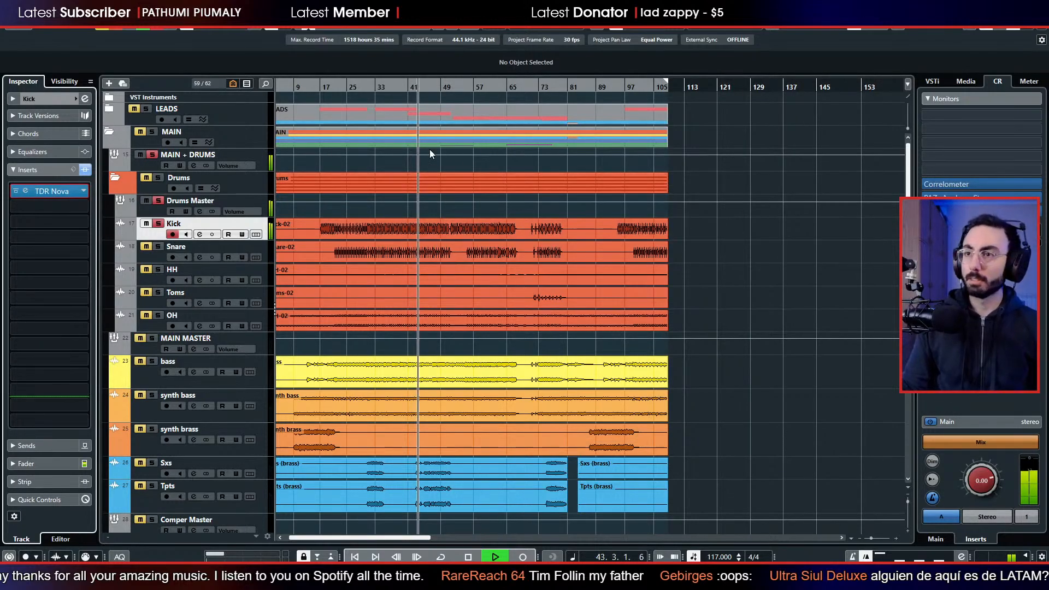
Replay from an earlier bar, solo Snare and load TDR Nova in its first insert slot with the analyzer showing the output signal.
{"action": "left_click", "coordinate": [359, 89]}
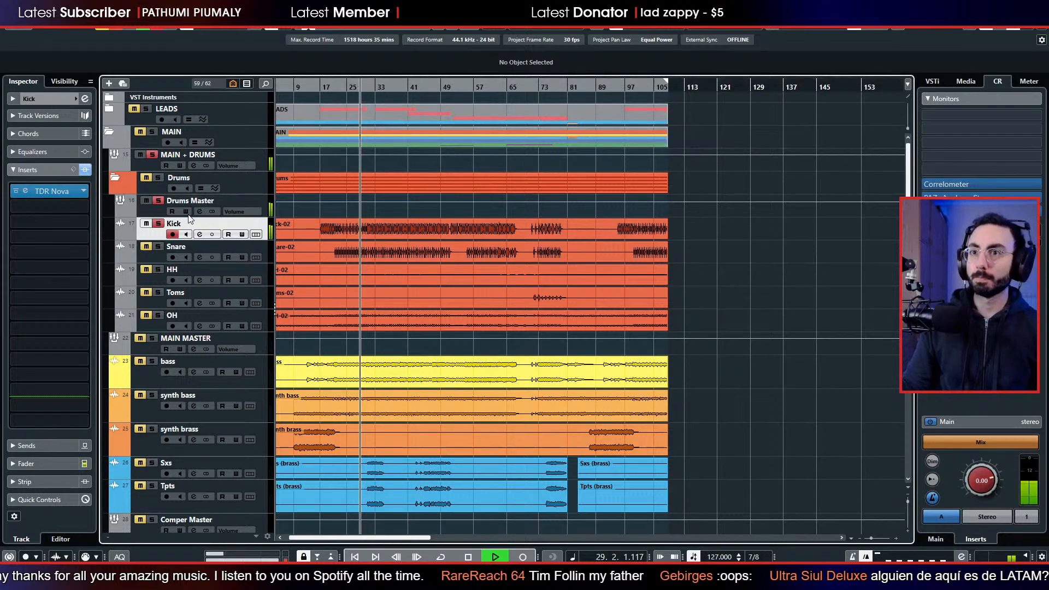
{"action": "left_click", "coordinate": [148, 257]}
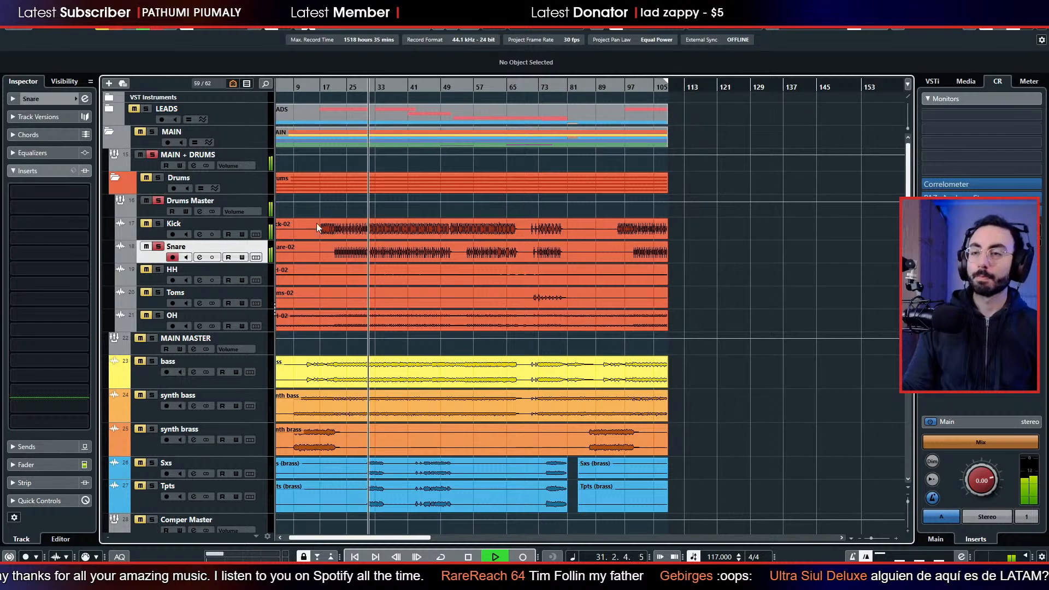
{"action": "left_click", "coordinate": [51, 193]}
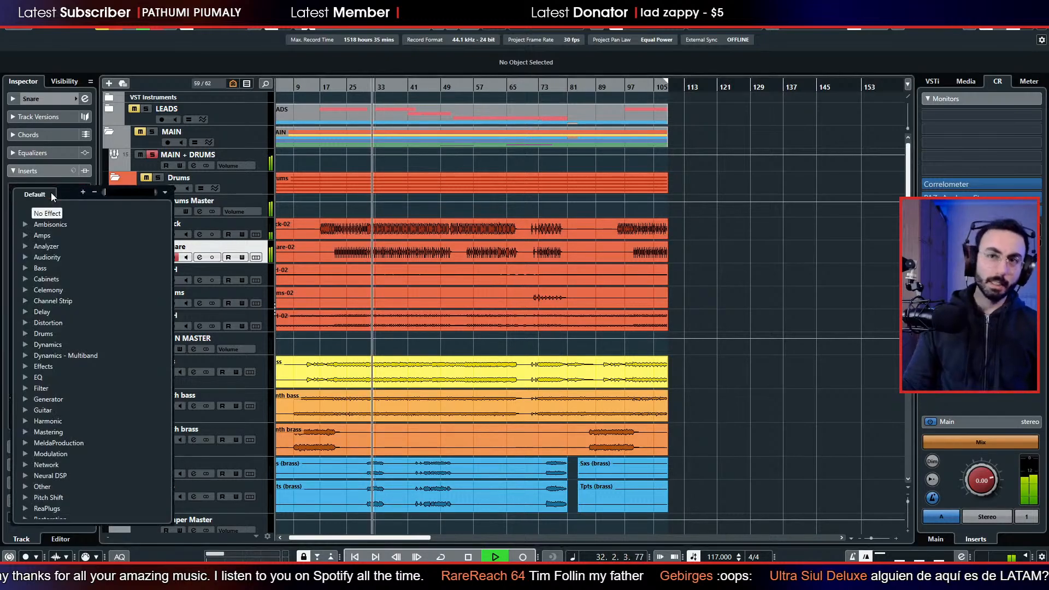
{"action": "type", "text": "nov"}
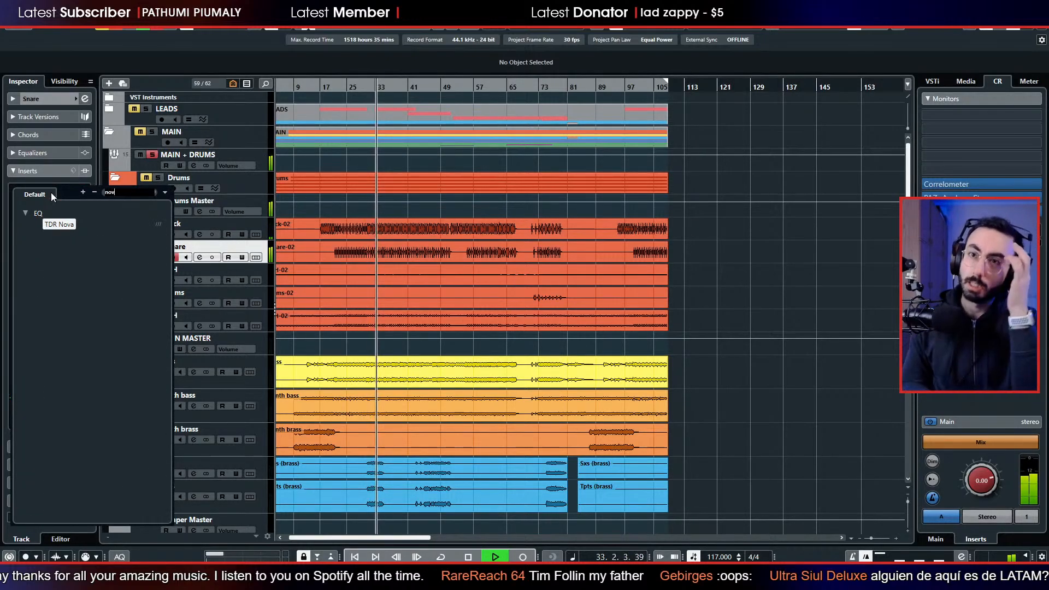
{"action": "key", "text": "Return"}
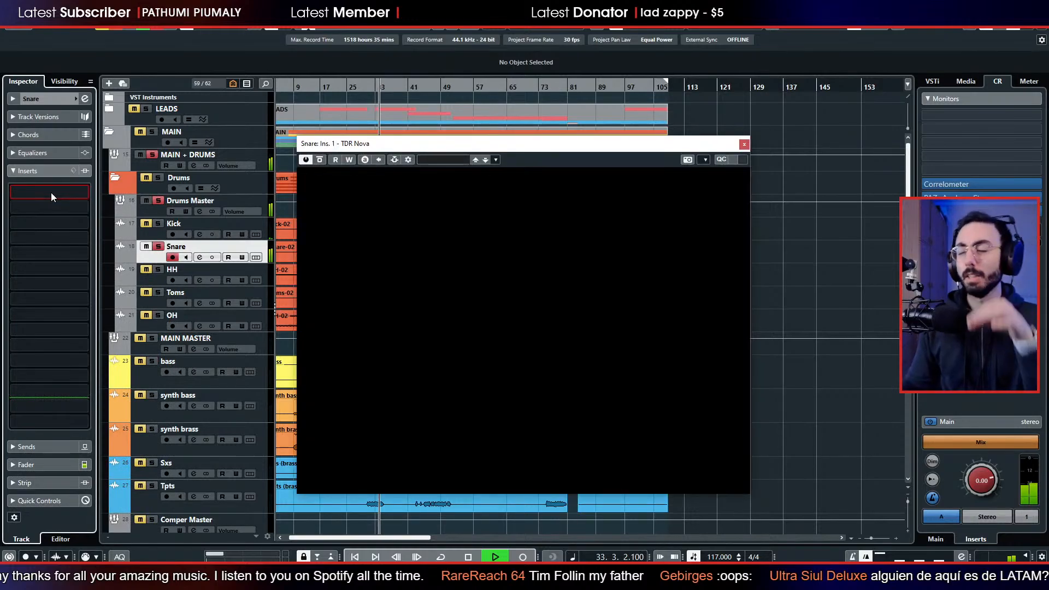
{"action": "left_click", "coordinate": [731, 207]}
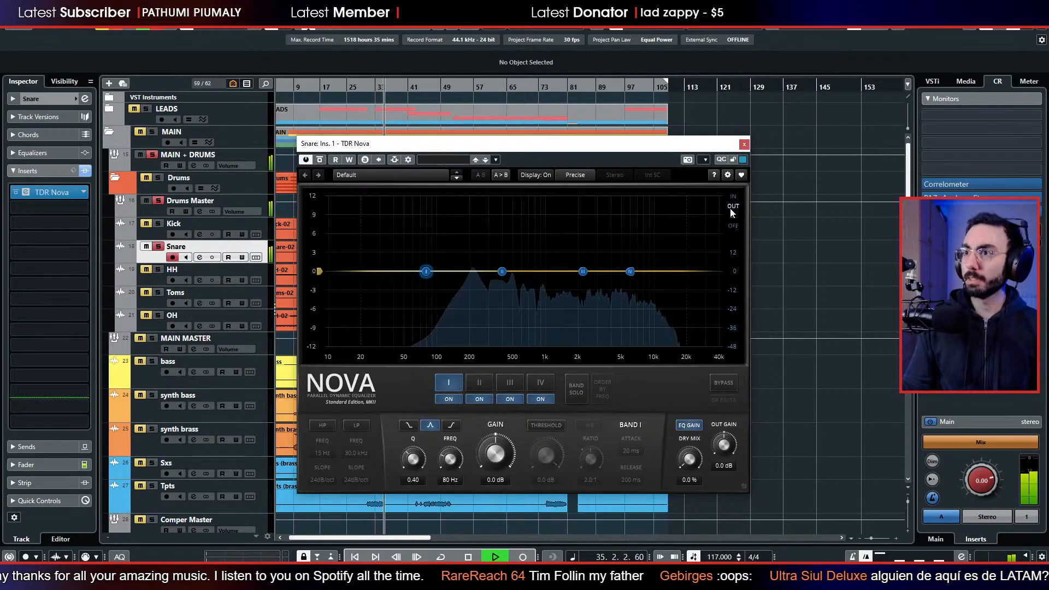
Find the snare's low resonance with a narrow band II boost, and cut it about 6 dB at 216 Hz with Q 6.00.
{"action": "left_click_drag", "start_coordinate": [502, 271], "coordinate": [475, 159]}
{"action": "scroll", "coordinate": [492, 250], "scroll_direction": "up", "scroll_amount": 5}
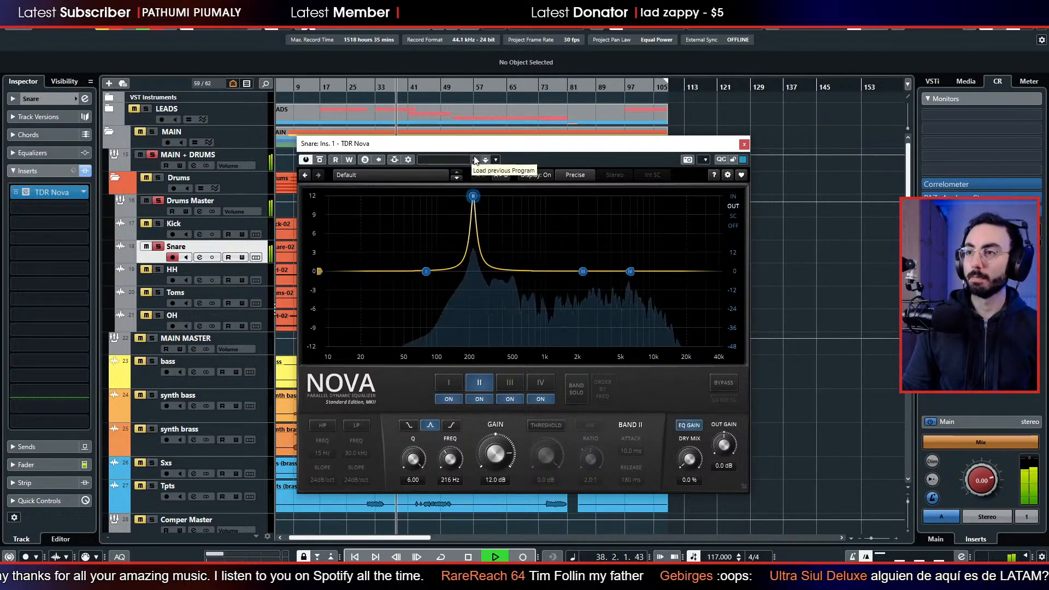
{"action": "left_click_drag", "start_coordinate": [495, 453], "coordinate": [495, 504]}
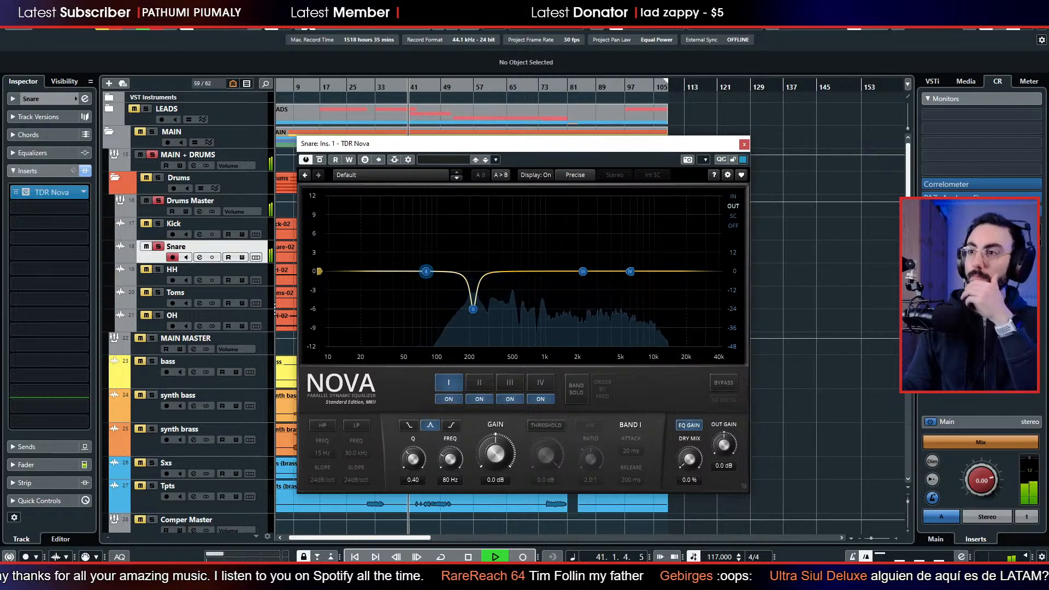
Sweep band I of the snare's EQ, checking it with Band Solo, and set a -4.4 dB cut at 499 Hz with Q 6.00.
{"action": "mouse_move", "coordinate": [426, 272]}
{"action": "left_mouse_down"}
{"action": "mouse_move", "coordinate": [426, 218]}
{"action": "mouse_move", "coordinate": [426, 251]}
{"action": "left_mouse_up"}
{"action": "left_click_drag", "start_coordinate": [482, 449], "coordinate": [443, 431]}
{"action": "left_click_drag", "start_coordinate": [492, 454], "coordinate": [491, 415]}
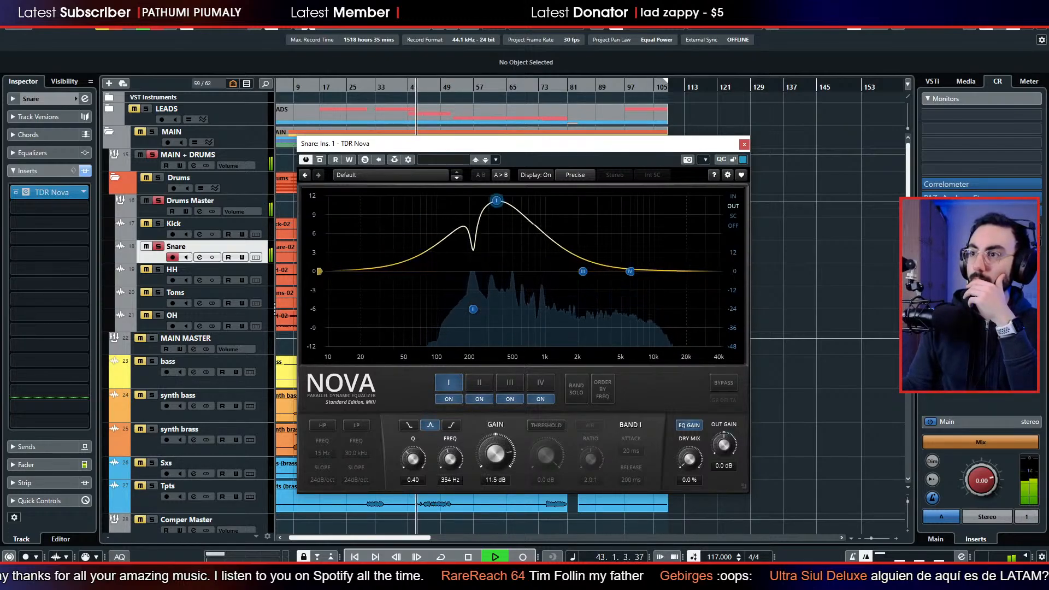
{"action": "left_click_drag", "start_coordinate": [414, 467], "coordinate": [450, 447]}
{"action": "left_click", "coordinate": [571, 393]}
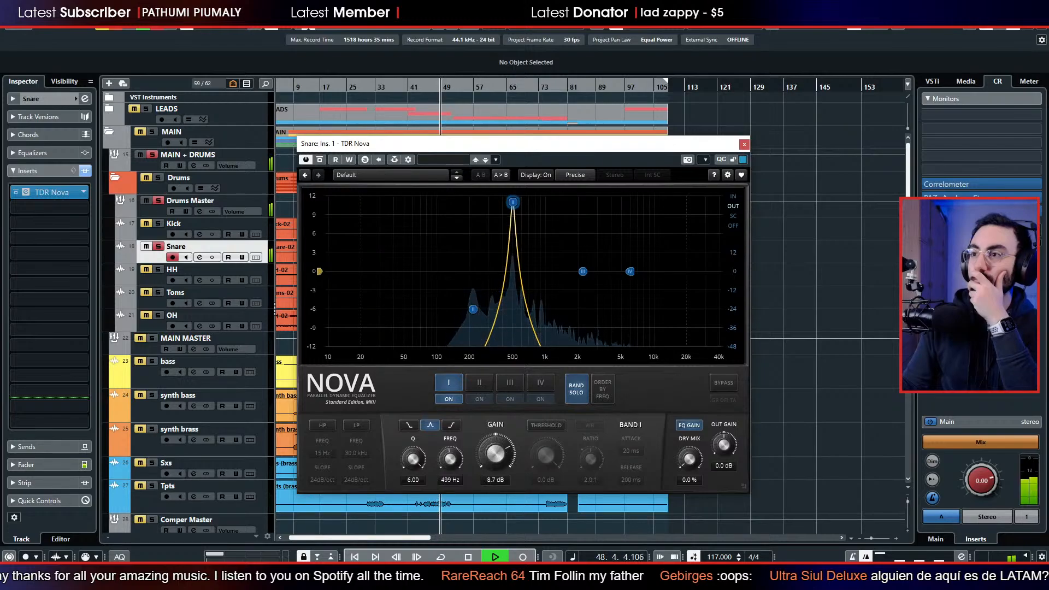
{"action": "left_click_drag", "start_coordinate": [484, 454], "coordinate": [490, 484]}
{"action": "left_click", "coordinate": [576, 389]}
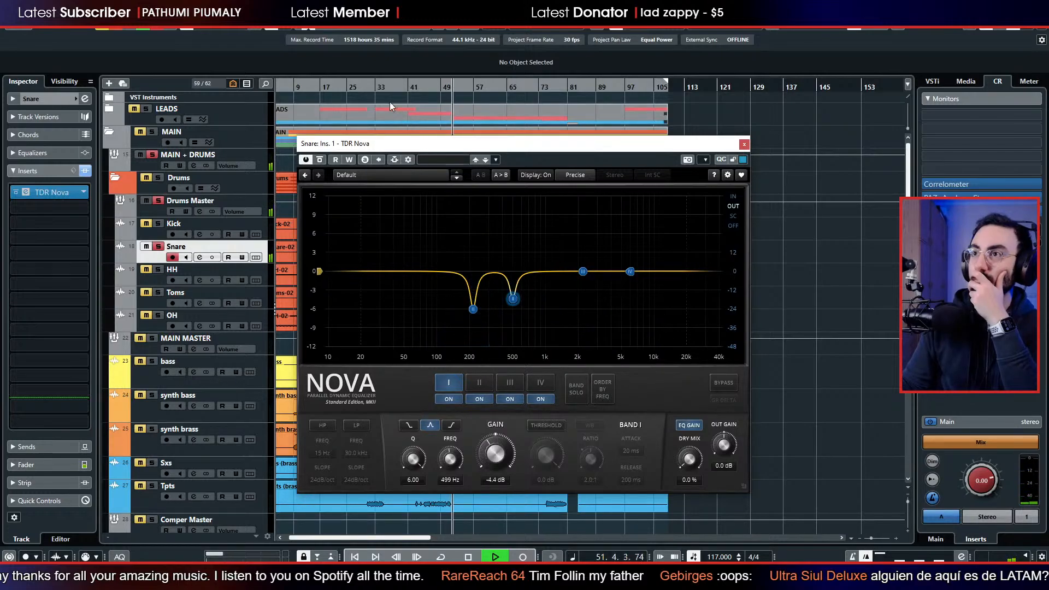
Replay the snare, add a gentle band III cut near 304 Hz, and raise the band IV high shelf 1.8 dB at 5.4 kHz.
{"action": "left_click", "coordinate": [379, 88]}
{"action": "left_click_drag", "start_coordinate": [583, 271], "coordinate": [492, 285]}
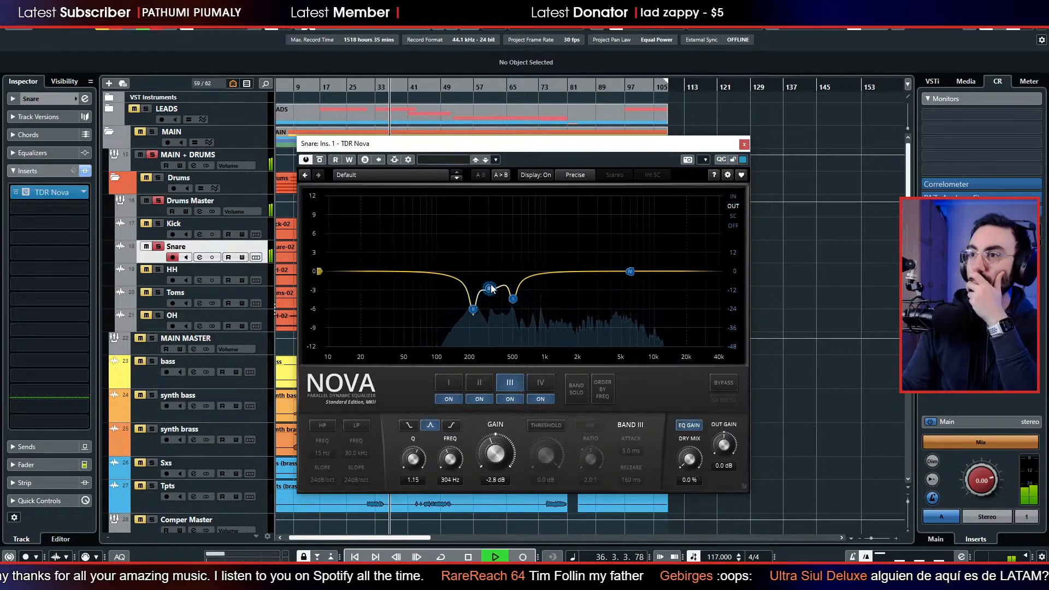
{"action": "mouse_move", "coordinate": [629, 271]}
{"action": "left_mouse_down"}
{"action": "mouse_move", "coordinate": [628, 254]}
{"action": "mouse_move", "coordinate": [580, 257]}
{"action": "mouse_move", "coordinate": [568, 233]}
{"action": "mouse_move", "coordinate": [605, 268]}
{"action": "mouse_move", "coordinate": [563, 264]}
{"action": "mouse_move", "coordinate": [626, 266]}
{"action": "left_mouse_up"}
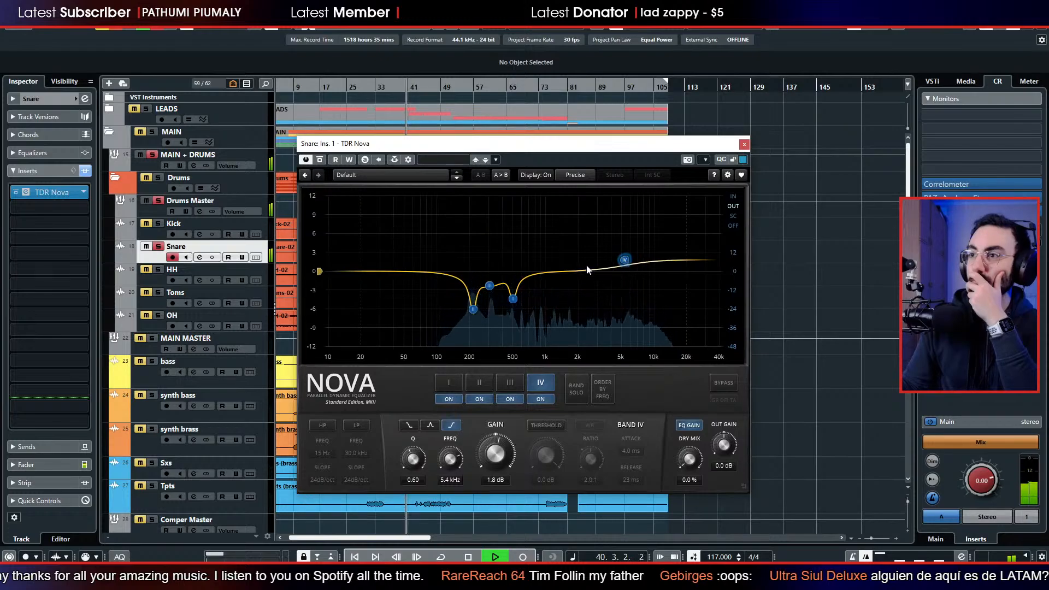
{"action": "key", "text": "space"}
Narrow band III to Q 6.00 and cut it about 5 dB near 337 Hz, and set band I to -6.2 dB at 494 Hz.
{"action": "left_click", "coordinate": [488, 288]}
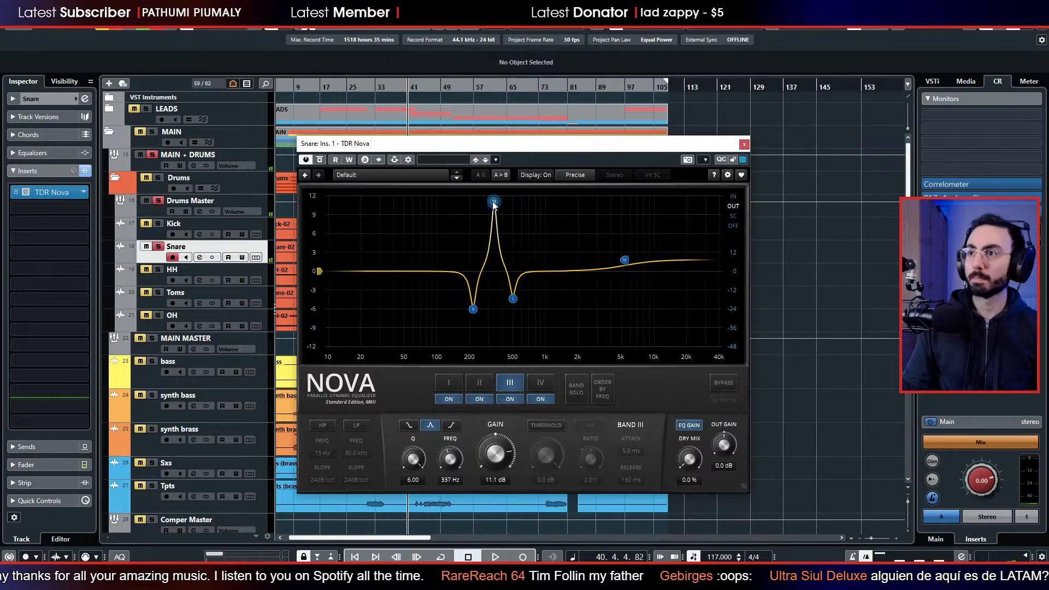
{"action": "key", "text": "space"}
{"action": "left_click_drag", "start_coordinate": [494, 203], "coordinate": [512, 311]}
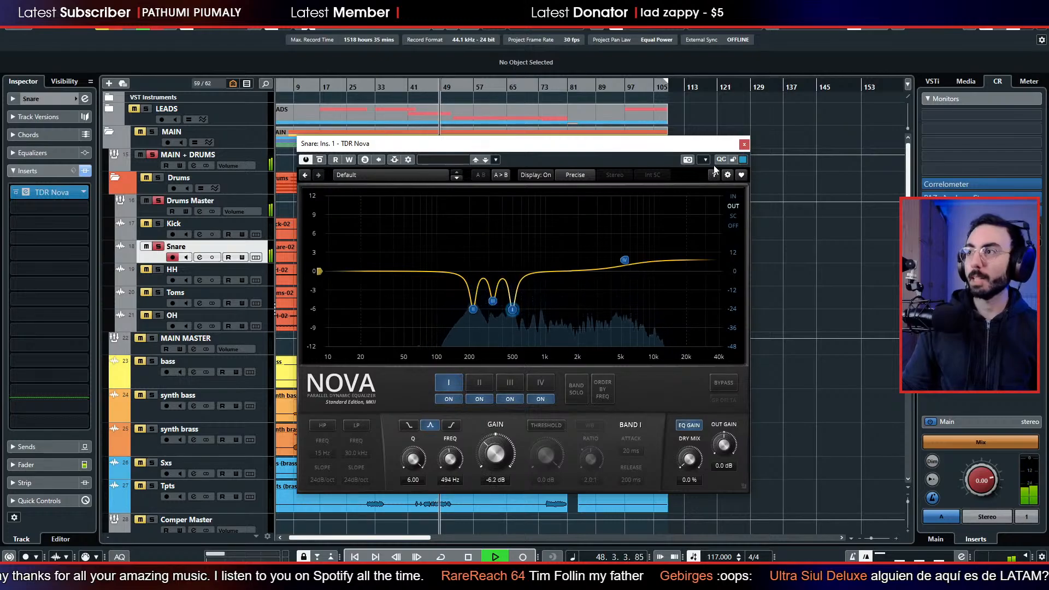
Replay the drums from about bar 28, then set the snare EQ's band II to -4.6 dB and deepen band III to about -11 dB.
{"action": "left_click", "coordinate": [744, 144]}
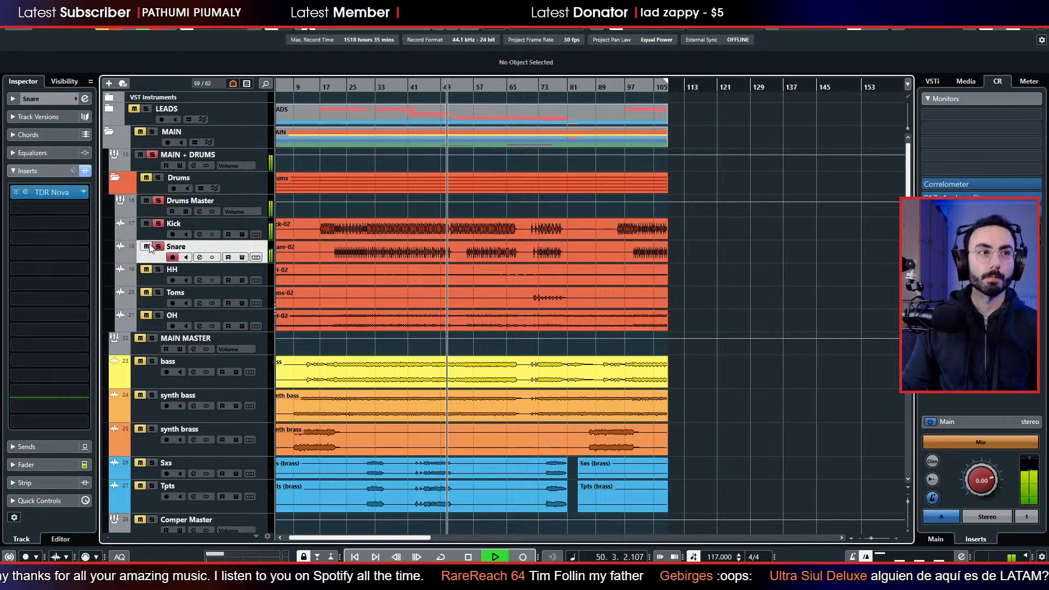
{"action": "left_click", "coordinate": [357, 89]}
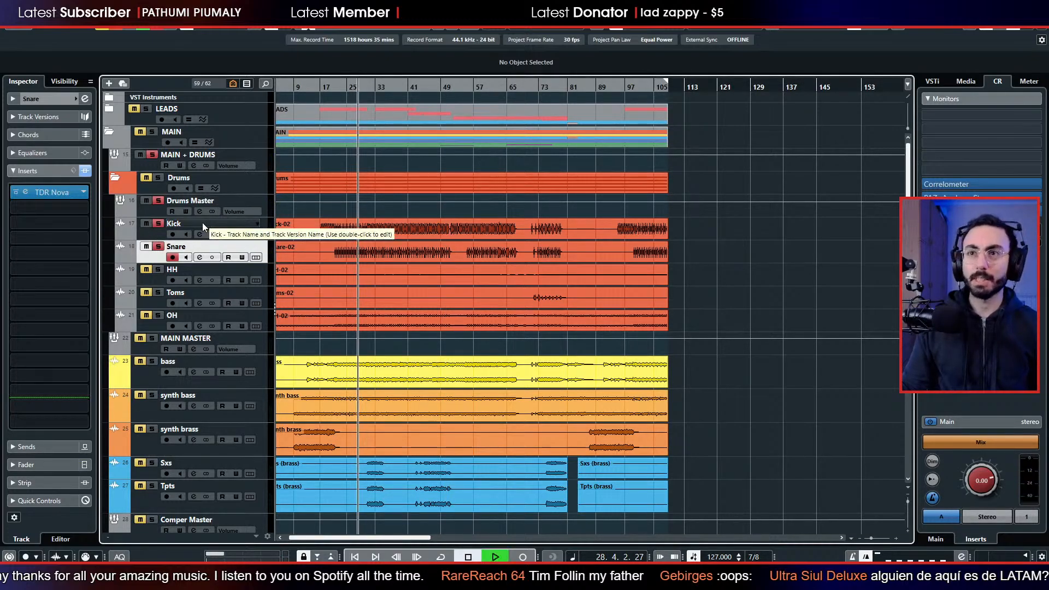
{"action": "left_click", "coordinate": [25, 196]}
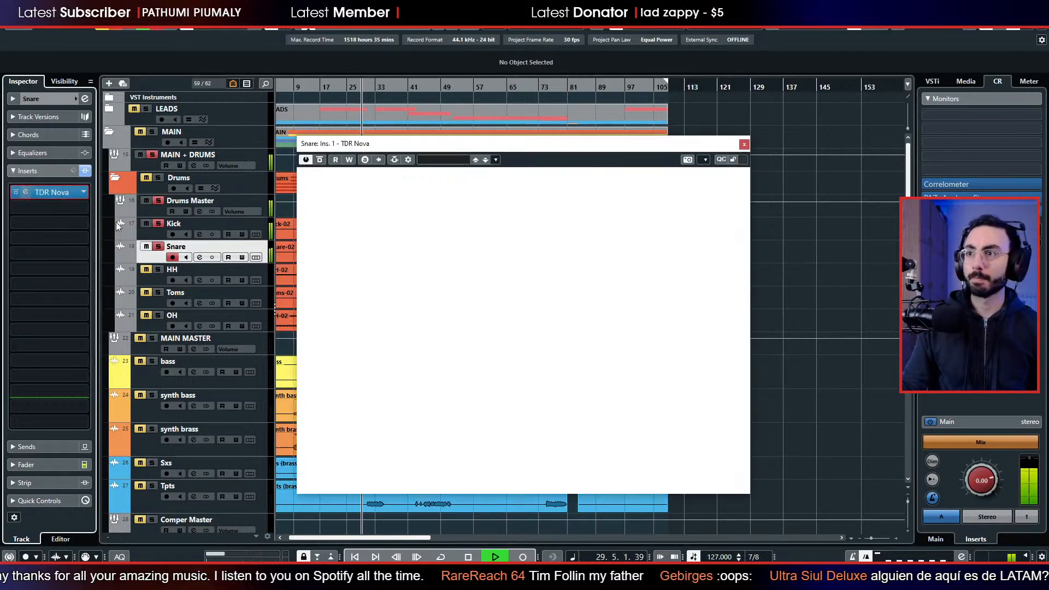
{"action": "mouse_move", "coordinate": [494, 452]}
{"action": "left_mouse_down"}
{"action": "mouse_move", "coordinate": [493, 424]}
{"action": "mouse_move", "coordinate": [494, 447]}
{"action": "left_mouse_up"}
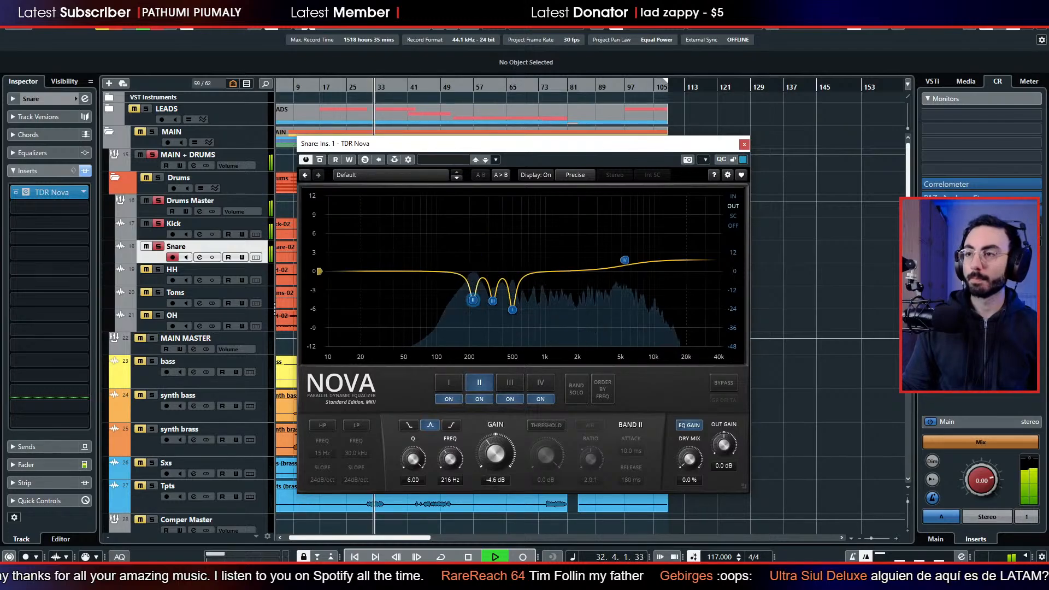
{"action": "left_click", "coordinate": [493, 302]}
{"action": "mouse_move", "coordinate": [495, 453]}
{"action": "left_mouse_down"}
{"action": "mouse_move", "coordinate": [495, 492]}
{"action": "mouse_move", "coordinate": [495, 381]}
{"action": "mouse_move", "coordinate": [495, 454]}
{"action": "left_mouse_up"}
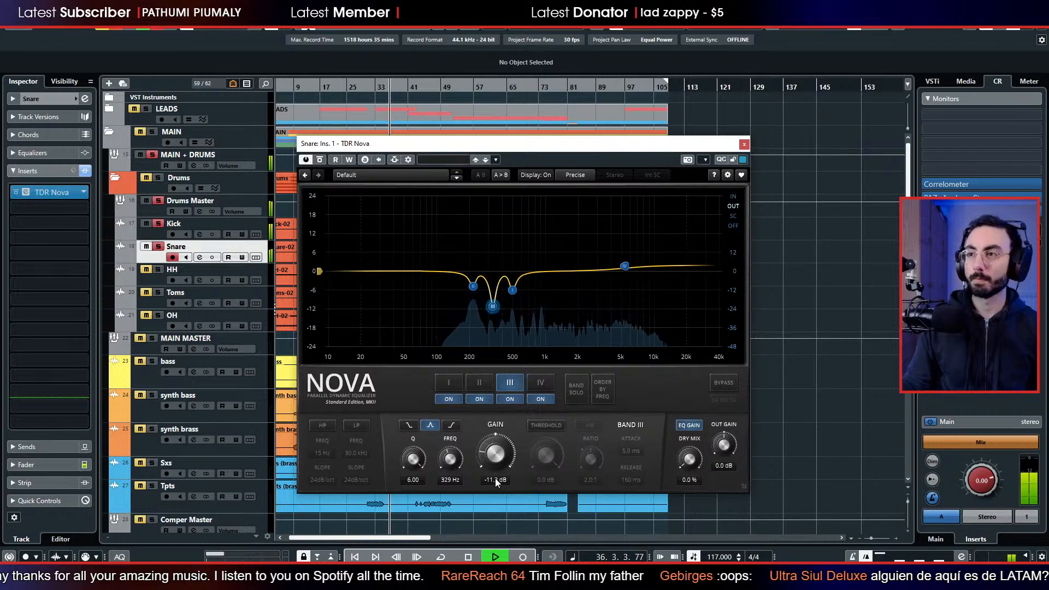
Deepen the snare EQ's band II cut to about 8 dB, set band I to -9.0 dB, and close the EQ.
{"action": "left_click", "coordinate": [480, 382]}
{"action": "left_click_drag", "start_coordinate": [489, 467], "coordinate": [505, 483]}
{"action": "mouse_move", "coordinate": [516, 290]}
{"action": "left_mouse_down"}
{"action": "mouse_move", "coordinate": [517, 327]}
{"action": "mouse_move", "coordinate": [512, 299]}
{"action": "left_mouse_up"}
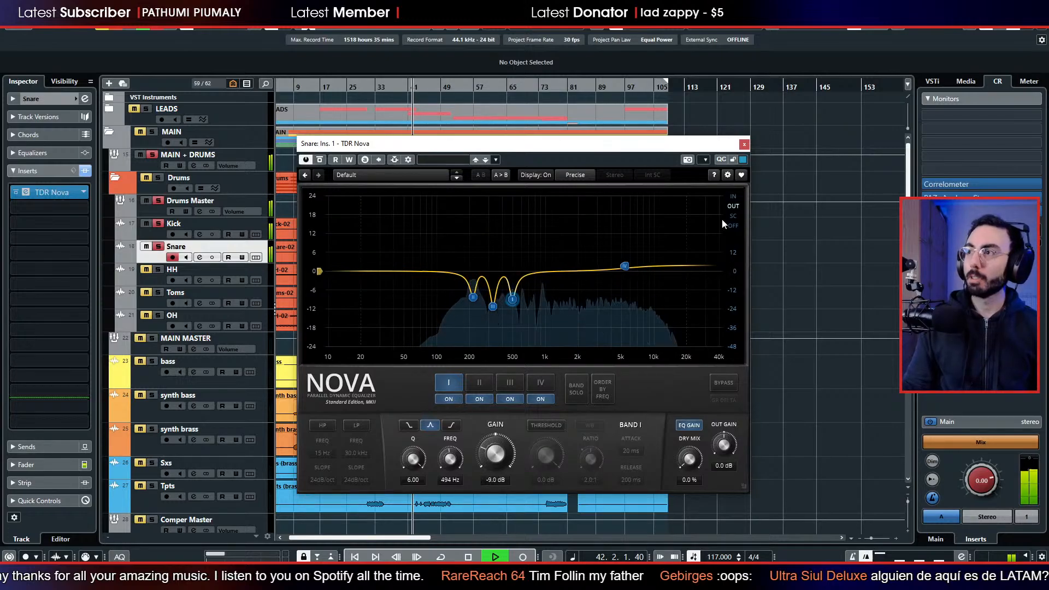
{"action": "left_click", "coordinate": [744, 144]}
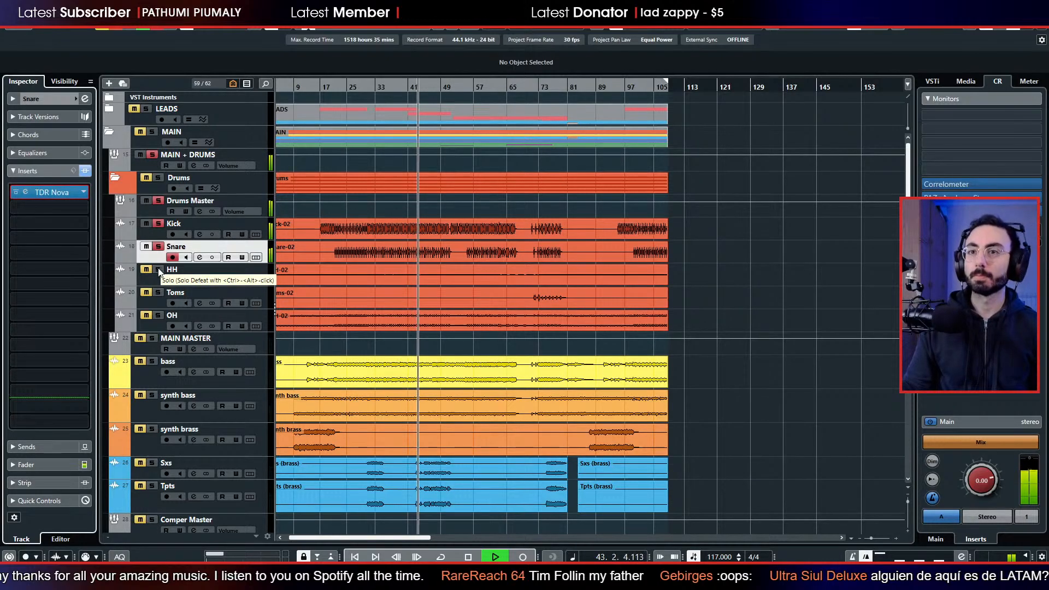
Solo the OH track as well, and compare the drums with the snare's TDR Nova bypassed and re-enabled.
{"action": "left_click", "coordinate": [158, 316]}
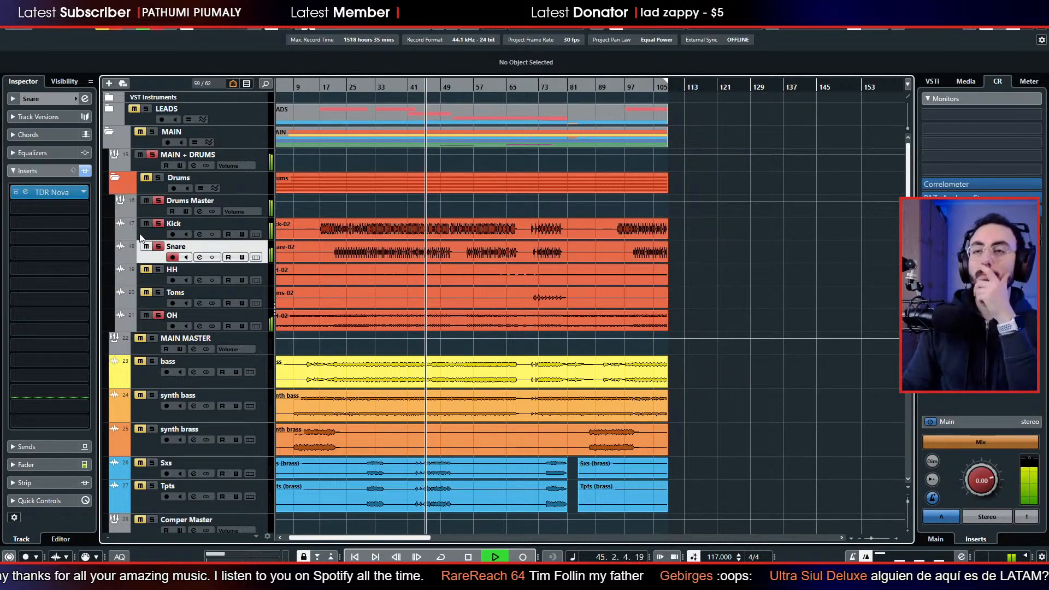
{"action": "left_click", "coordinate": [16, 194]}
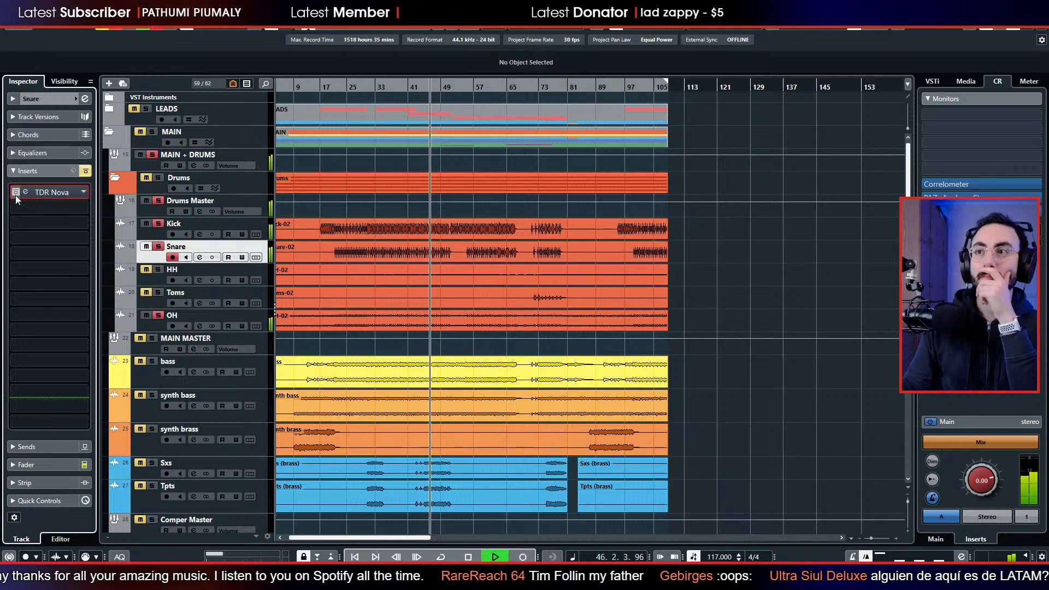
{"action": "left_click", "coordinate": [16, 195]}
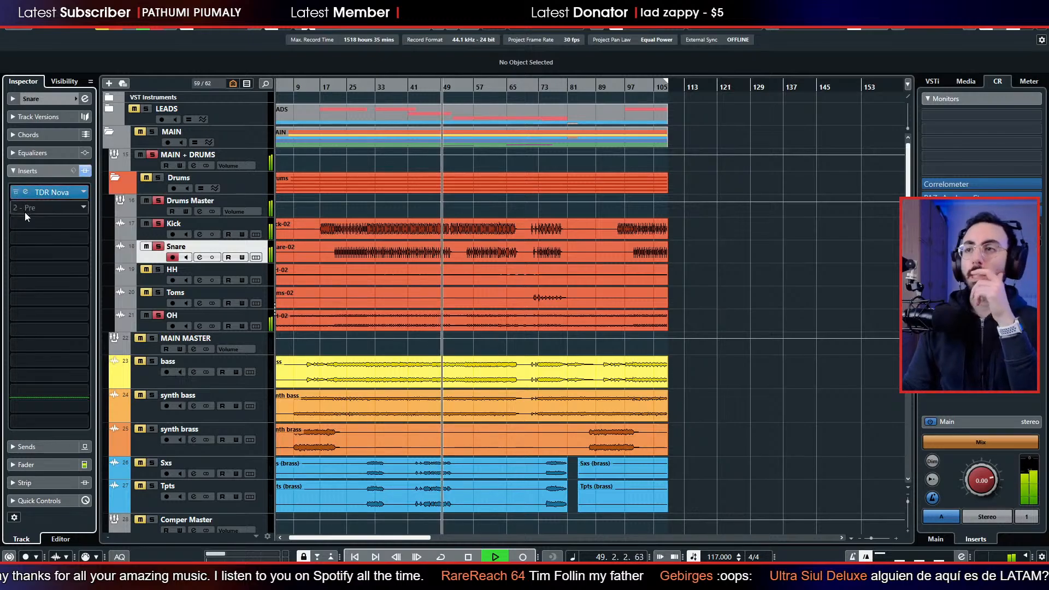
{"action": "left_click", "coordinate": [296, 260]}
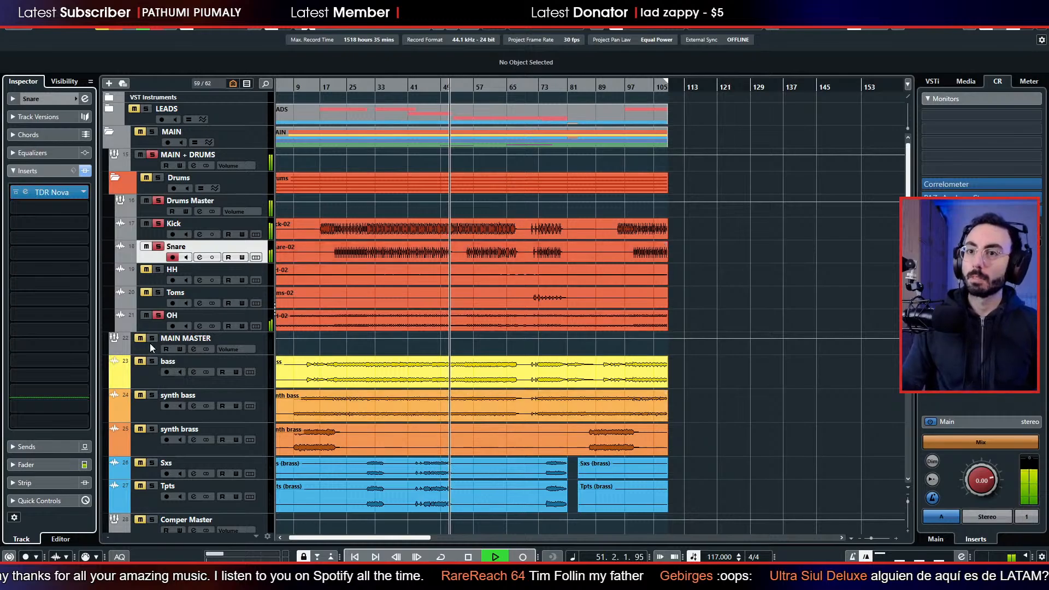
Insert TDR Nova on the OH track, set its analyzer to the output signal, stop playback, and reposition the plug-in window.
{"action": "left_click", "coordinate": [147, 320]}
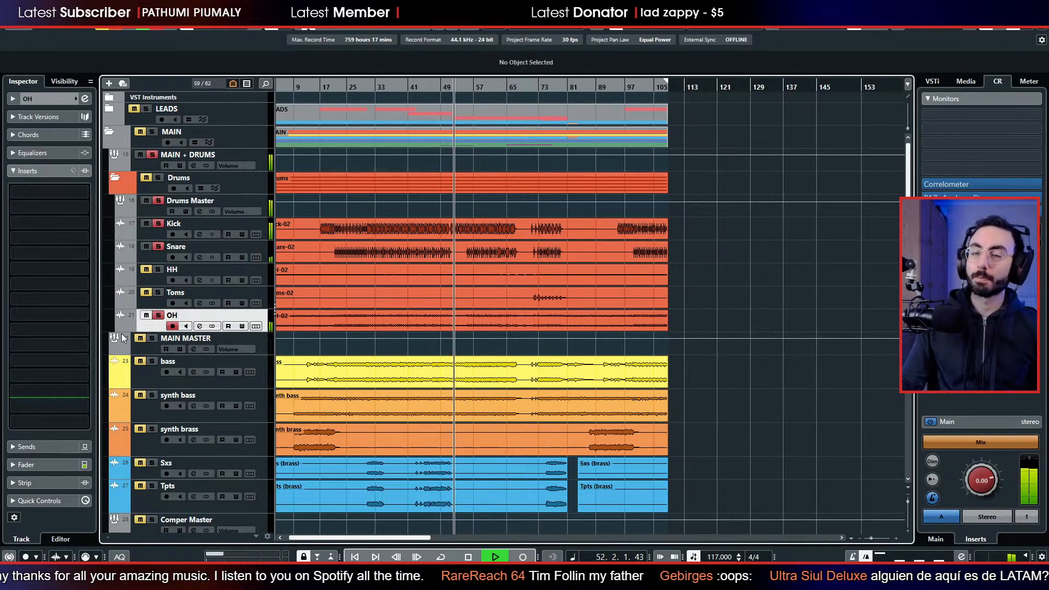
{"action": "left_click", "coordinate": [50, 191]}
{"action": "type", "text": "nov"}
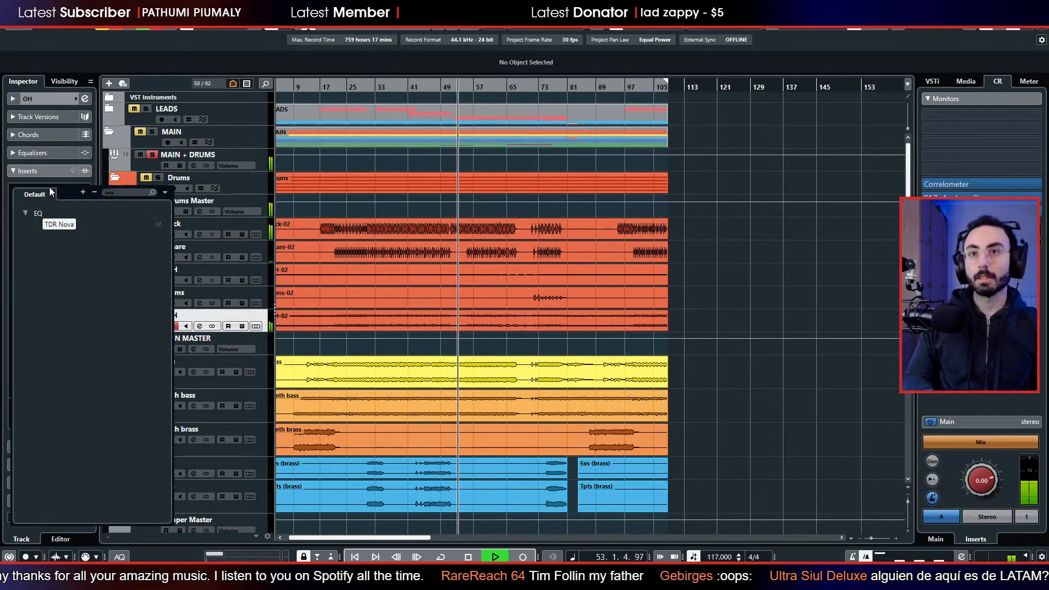
{"action": "key", "text": "Return"}
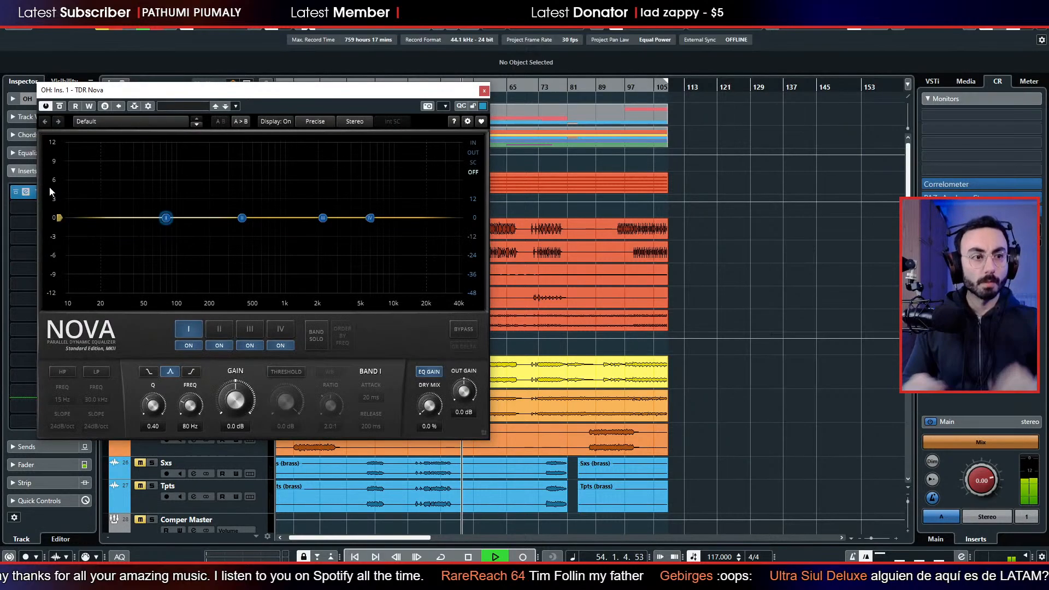
{"action": "left_click_drag", "start_coordinate": [342, 94], "coordinate": [629, 112]}
{"action": "left_click", "coordinate": [760, 170]}
{"action": "key", "text": "space"}
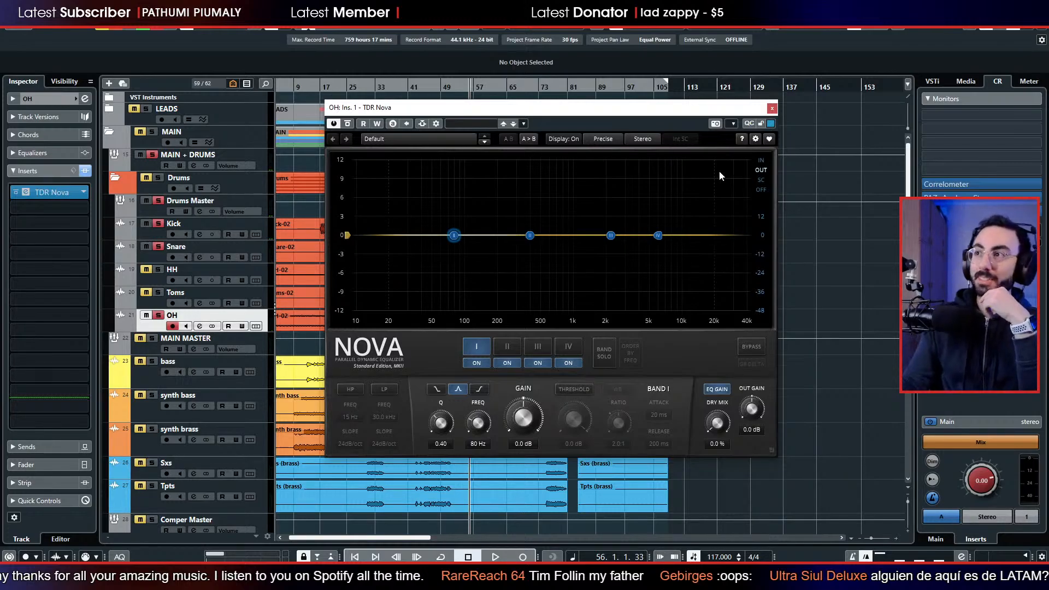
{"action": "left_click_drag", "start_coordinate": [651, 110], "coordinate": [885, 126]}
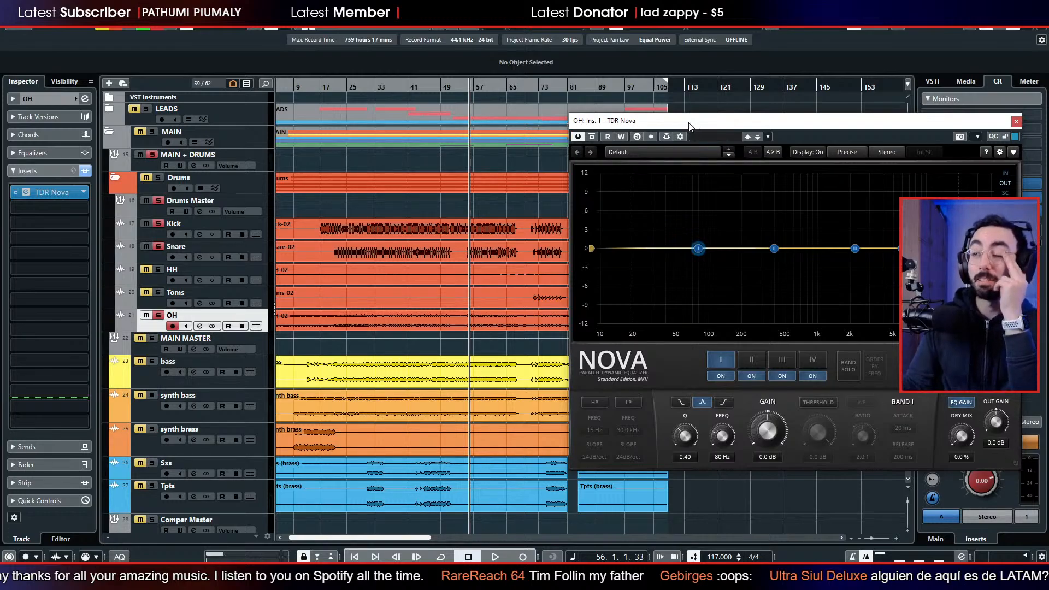
{"action": "left_click_drag", "start_coordinate": [689, 125], "coordinate": [482, 125]}
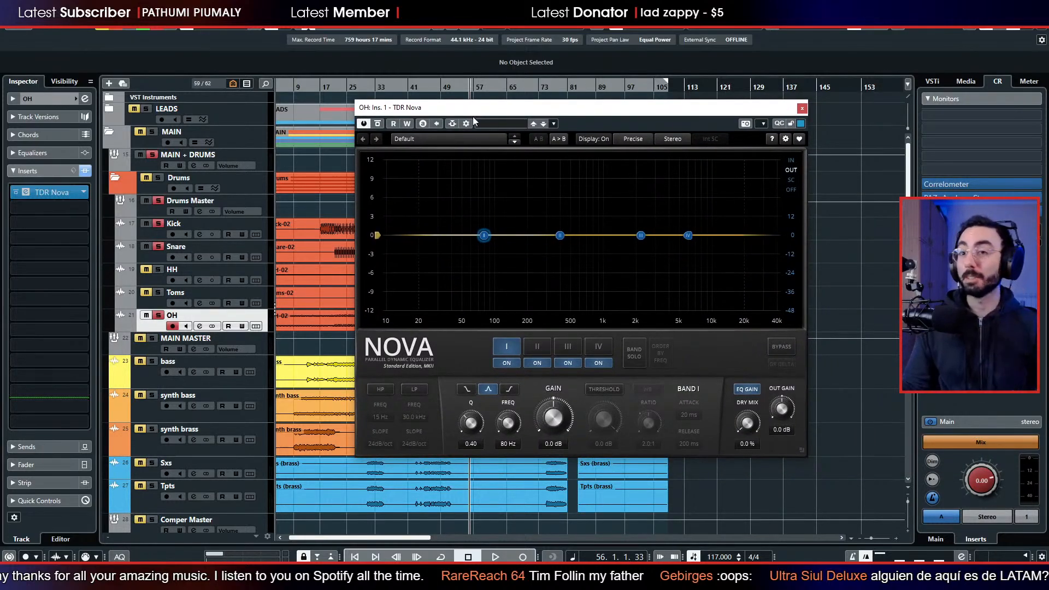
Audition the overheads and move band I of their EQ to 174 Hz with Q 0.26, leaving its gain at 0 dB.
{"action": "key", "text": "space"}
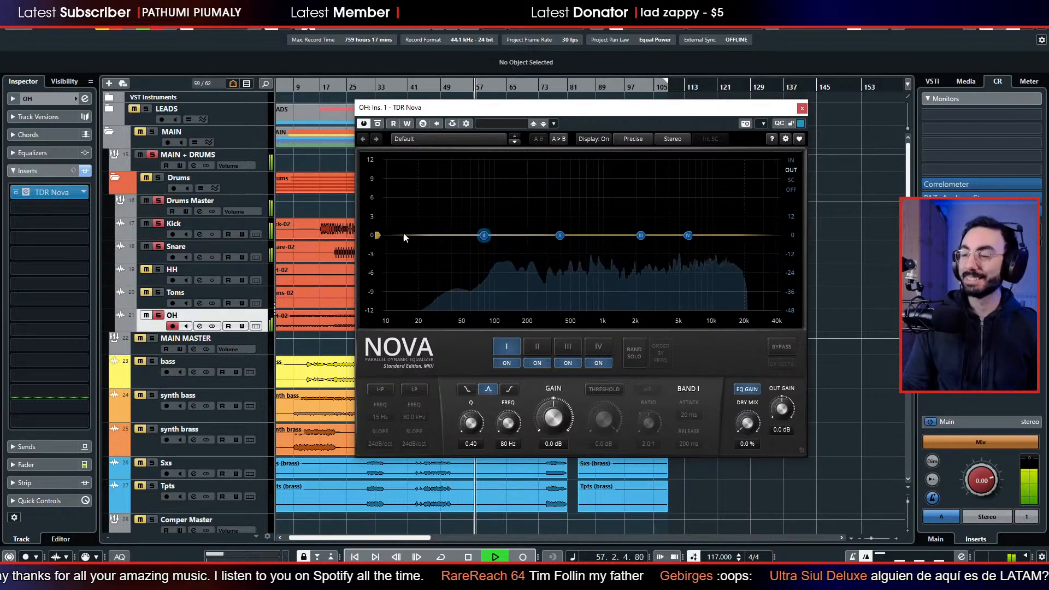
{"action": "key", "text": "space"}
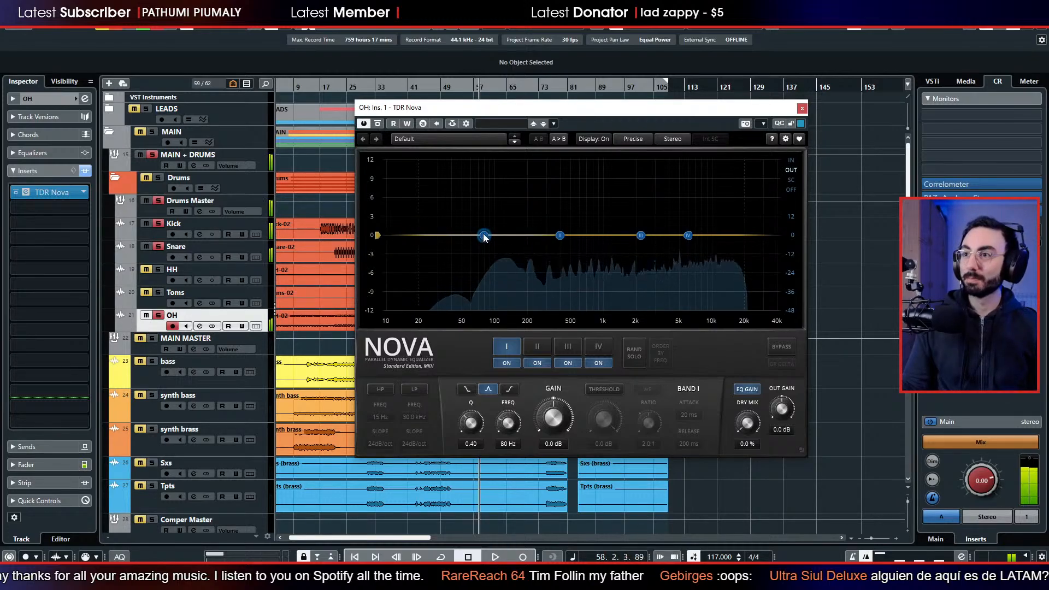
{"action": "left_click_drag", "start_coordinate": [486, 241], "coordinate": [521, 235]}
{"action": "scroll", "coordinate": [428, 310], "scroll_direction": "up", "scroll_amount": 3}
{"action": "scroll", "coordinate": [428, 307], "scroll_direction": "down", "scroll_amount": 5}
{"action": "key", "text": "space"}
Enable the overheads' high-pass filter, raise its cutoff to 105 Hz at 24 dB/oct, and stop playback.
{"action": "left_click", "coordinate": [392, 386]}
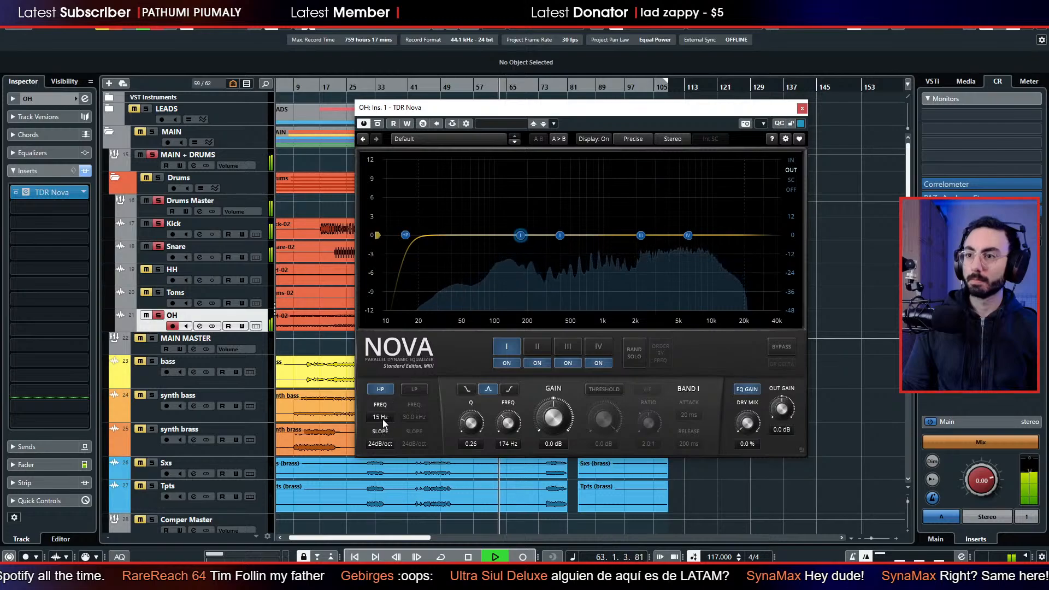
{"action": "left_click_drag", "start_coordinate": [381, 416], "coordinate": [380, 379]}
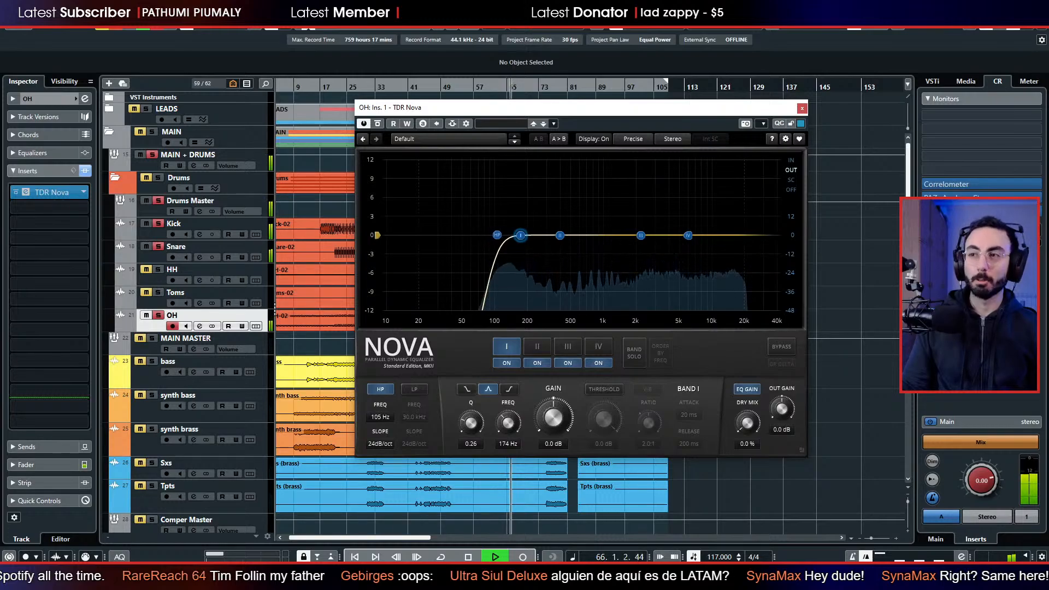
{"action": "key", "text": "space"}
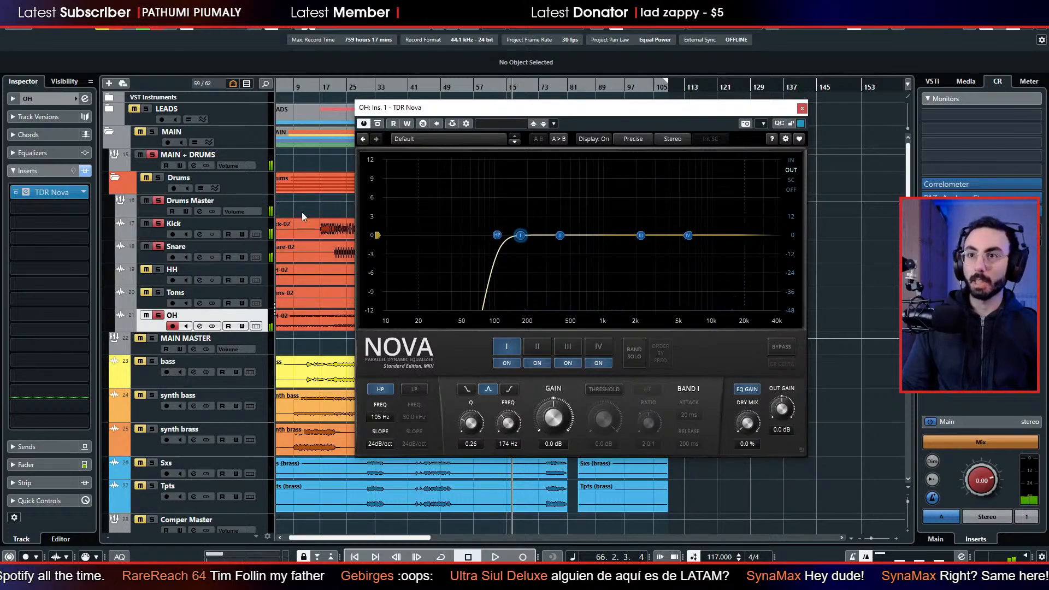
Replay the drums from bar 30, lower the overheads' high-pass cutoff to 61 Hz, close the EQ, and stop playback.
{"action": "left_click_drag", "start_coordinate": [487, 112], "coordinate": [601, 105]}
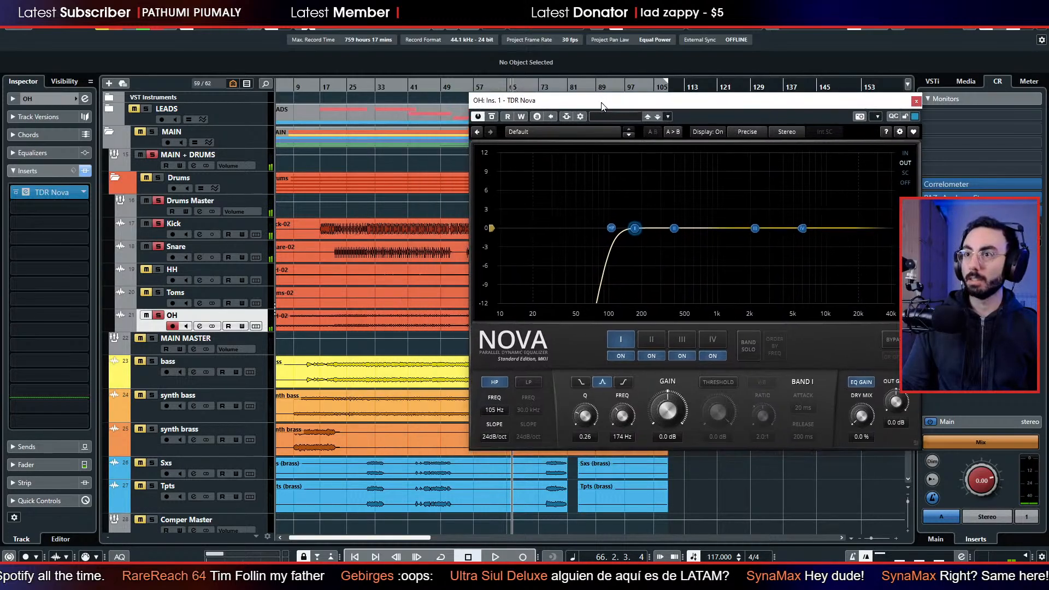
{"action": "left_click", "coordinate": [363, 94]}
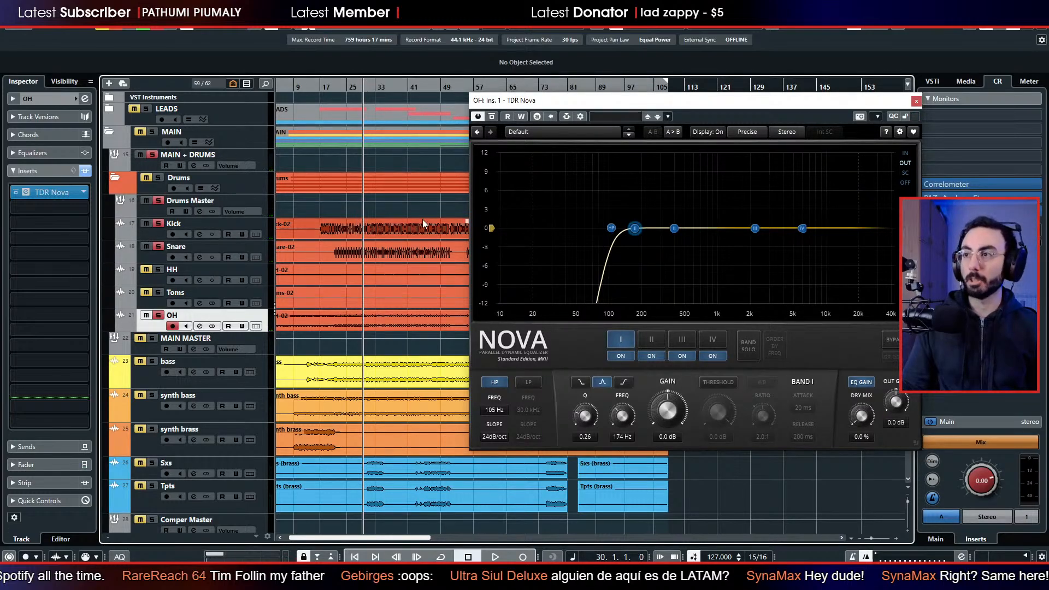
{"action": "key", "text": "space"}
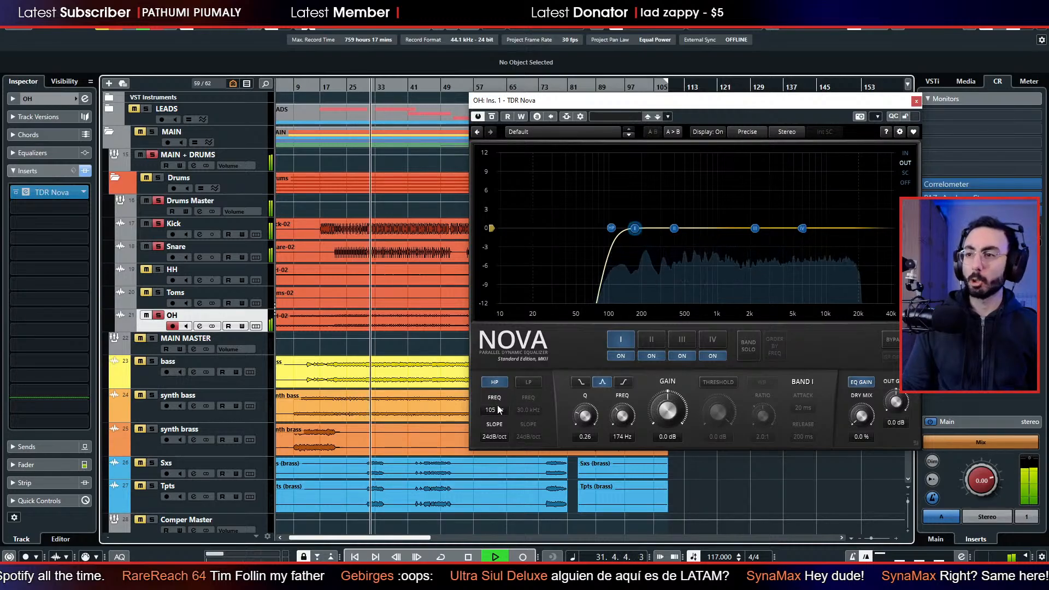
{"action": "mouse_move", "coordinate": [494, 411]}
{"action": "left_mouse_down"}
{"action": "mouse_move", "coordinate": [494, 437]}
{"action": "mouse_move", "coordinate": [496, 416]}
{"action": "left_mouse_up"}
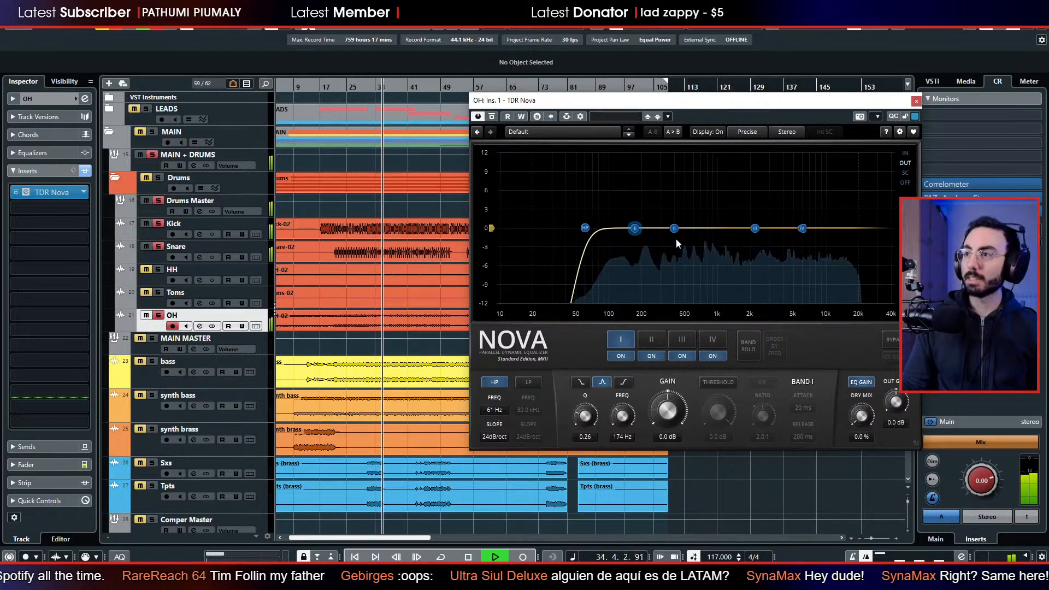
{"action": "left_click", "coordinate": [917, 101]}
{"action": "key", "text": "space"}
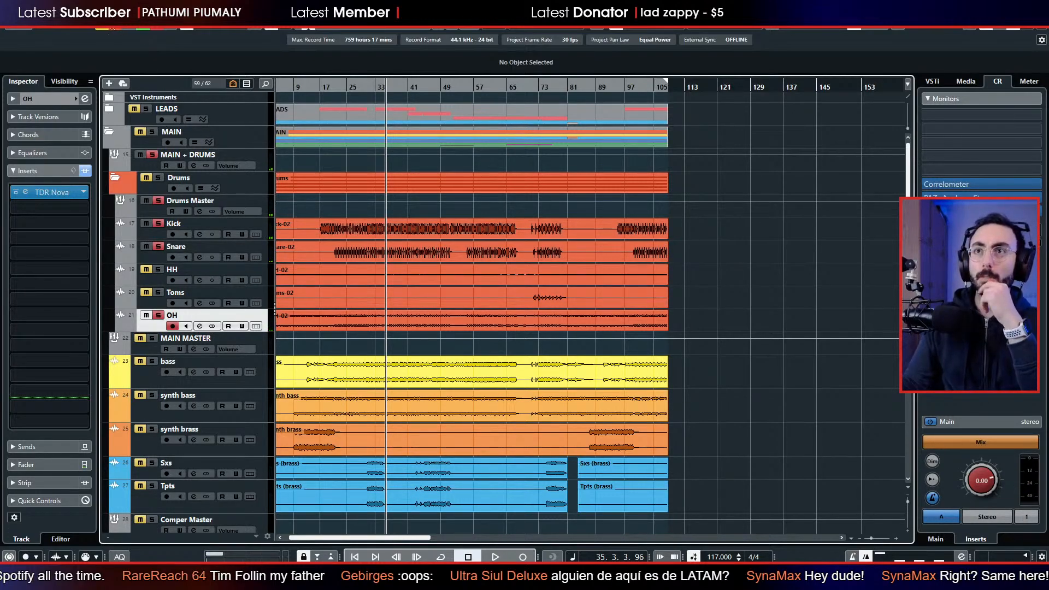
Deactivate solo on all tracks.
{"action": "left_click", "coordinate": [113, 29]}
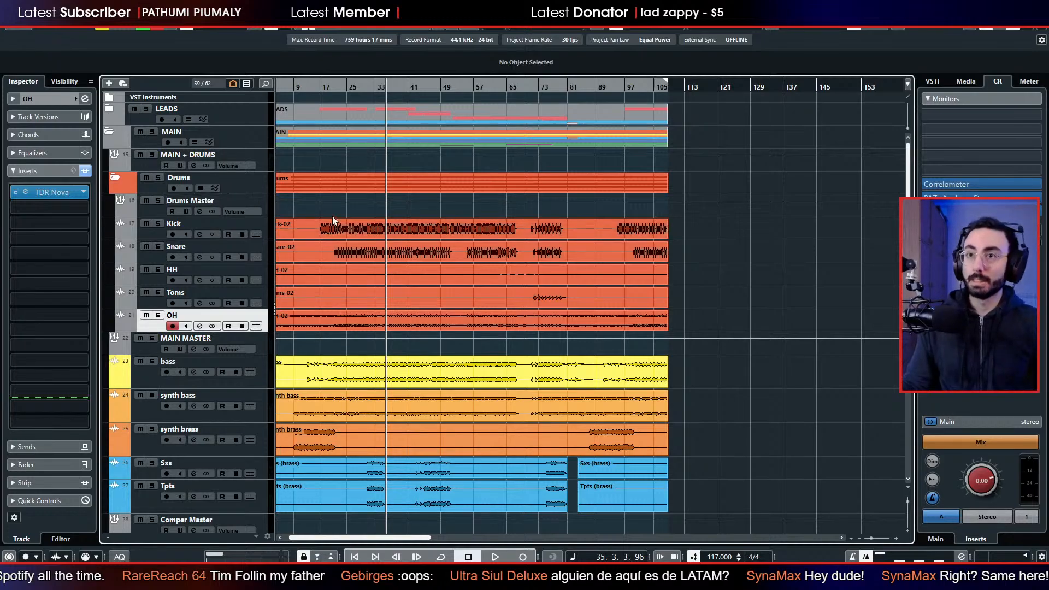
{"action": "scroll", "coordinate": [332, 215], "scroll_direction": "down", "scroll_amount": 3}
{"action": "scroll", "coordinate": [333, 257], "scroll_direction": "up", "scroll_amount": 3}
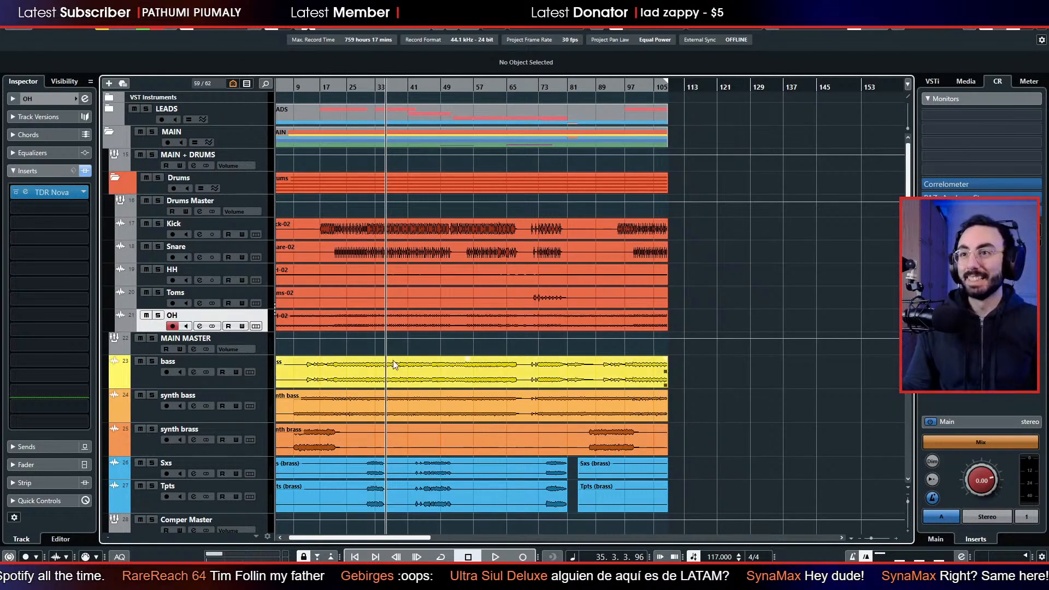
{"action": "scroll", "coordinate": [392, 360], "scroll_direction": "down", "scroll_amount": 6}
{"action": "scroll", "coordinate": [390, 354], "scroll_direction": "up", "scroll_amount": 6}
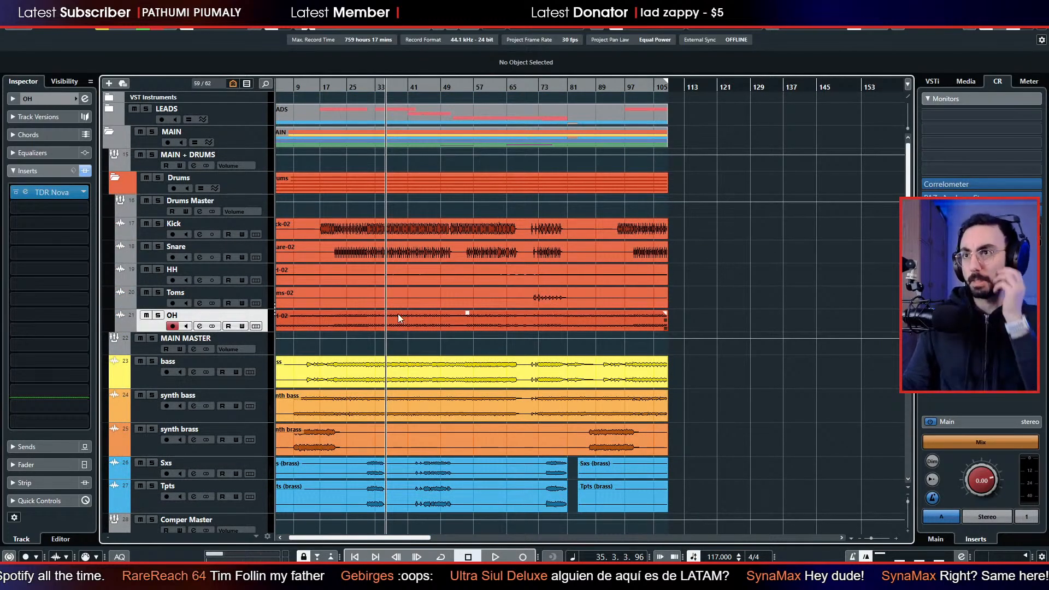
{"action": "scroll", "coordinate": [412, 306], "scroll_direction": "down", "scroll_amount": 3}
{"action": "scroll", "coordinate": [425, 335], "scroll_direction": "up", "scroll_amount": 3}
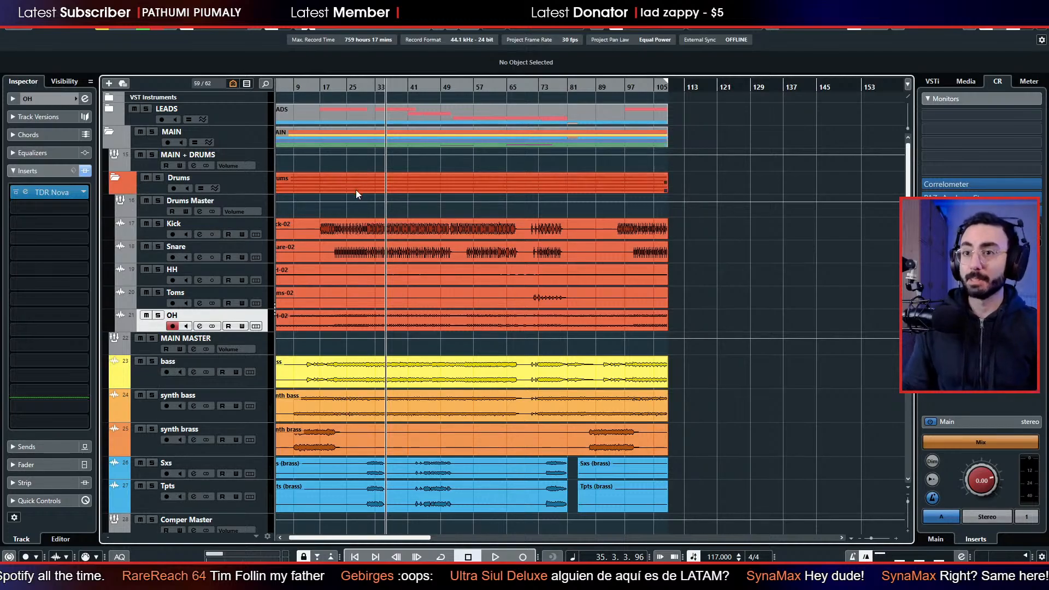
Play the full mix briefly, stop, and replay it from bar 34.
{"action": "left_click", "coordinate": [354, 229]}
{"action": "key", "text": "space"}
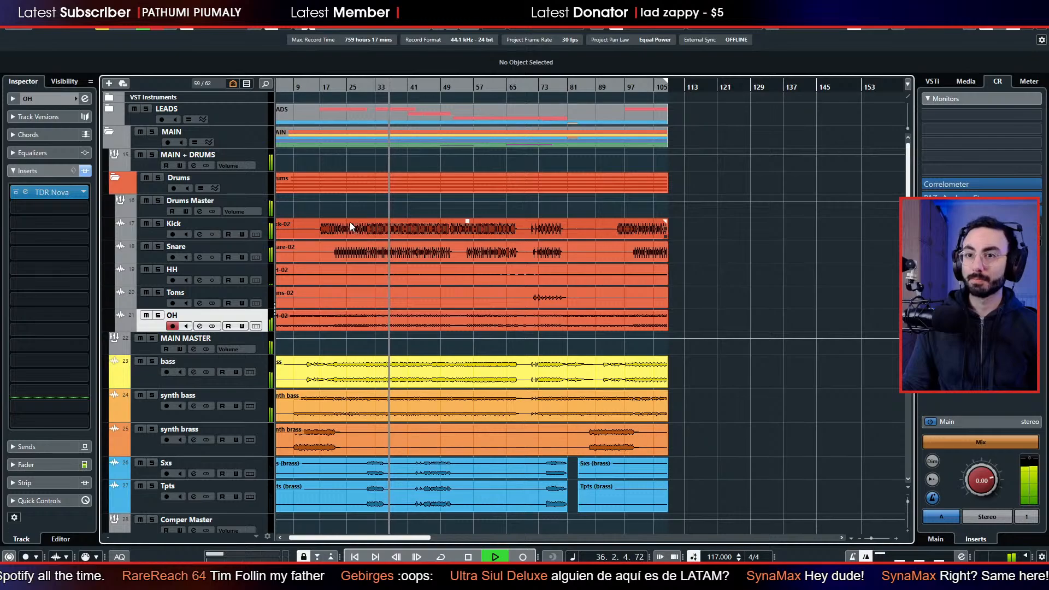
{"action": "key", "text": "space"}
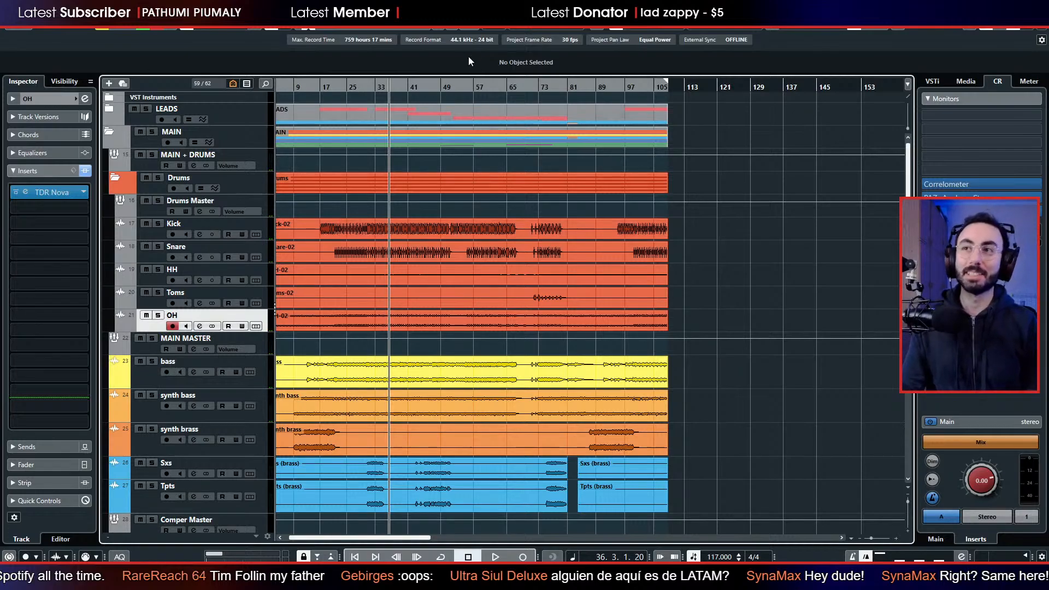
{"action": "left_click", "coordinate": [379, 88]}
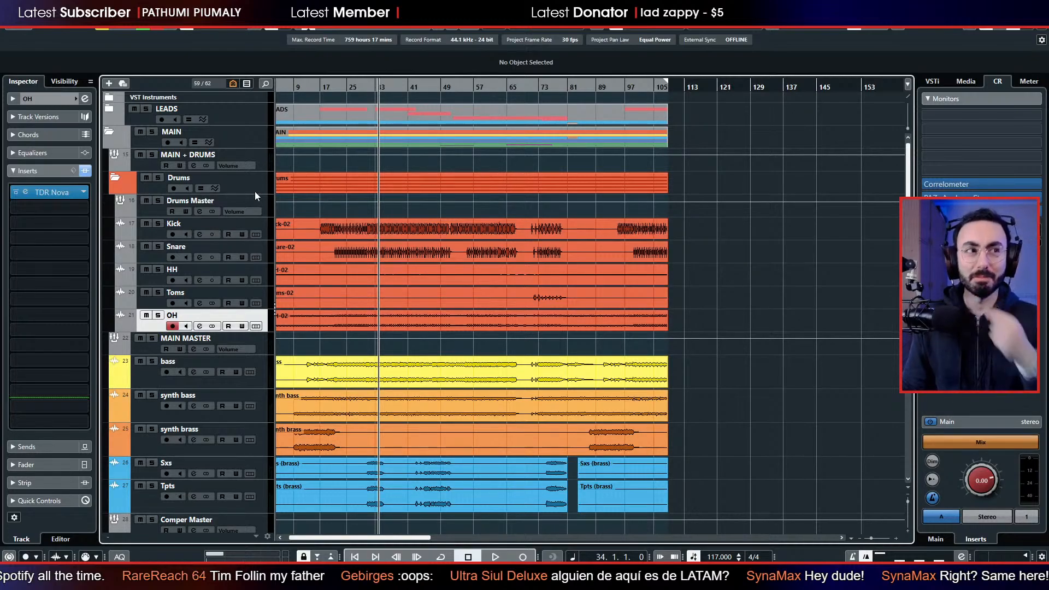
{"action": "key", "text": "space"}
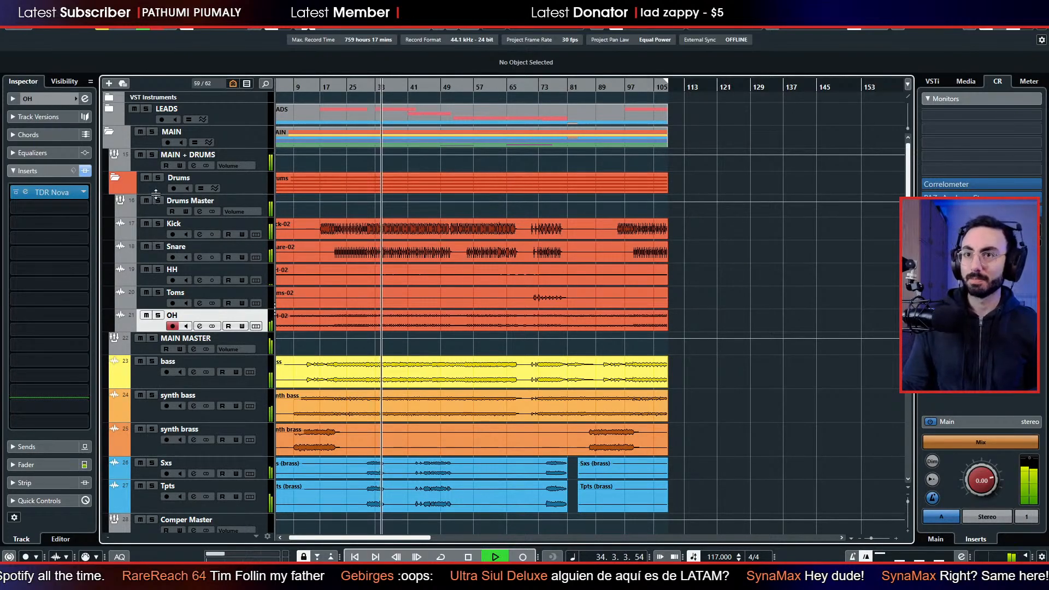
Solo the Drums folder and the bass track, and lower the Control Room level to -5.49 dB.
{"action": "left_click", "coordinate": [159, 177]}
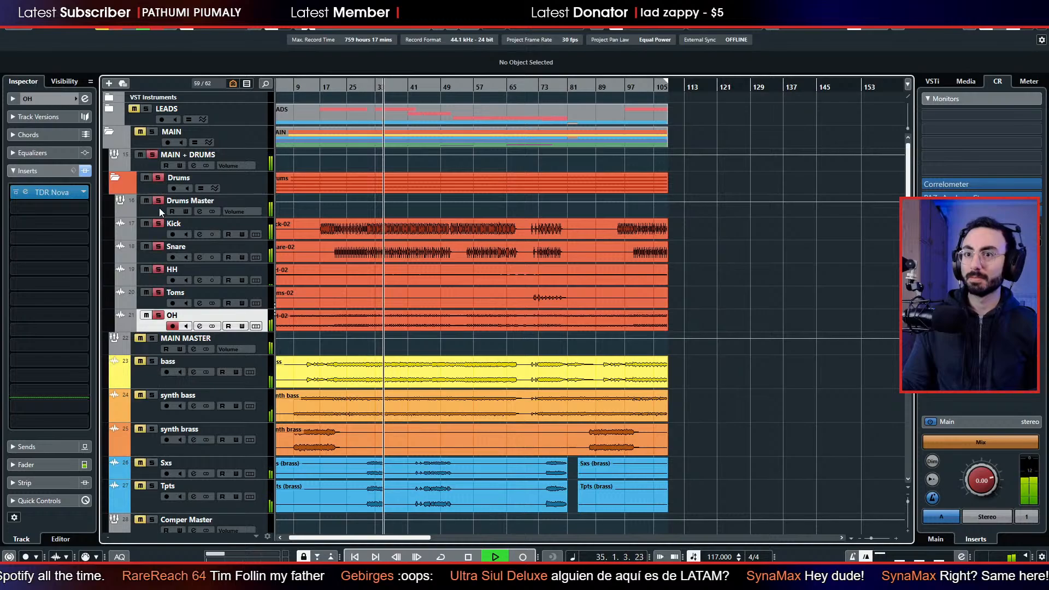
{"action": "left_click", "coordinate": [153, 362]}
{"action": "left_click_drag", "start_coordinate": [991, 484], "coordinate": [989, 532]}
{"action": "left_click_drag", "start_coordinate": [975, 481], "coordinate": [978, 493]}
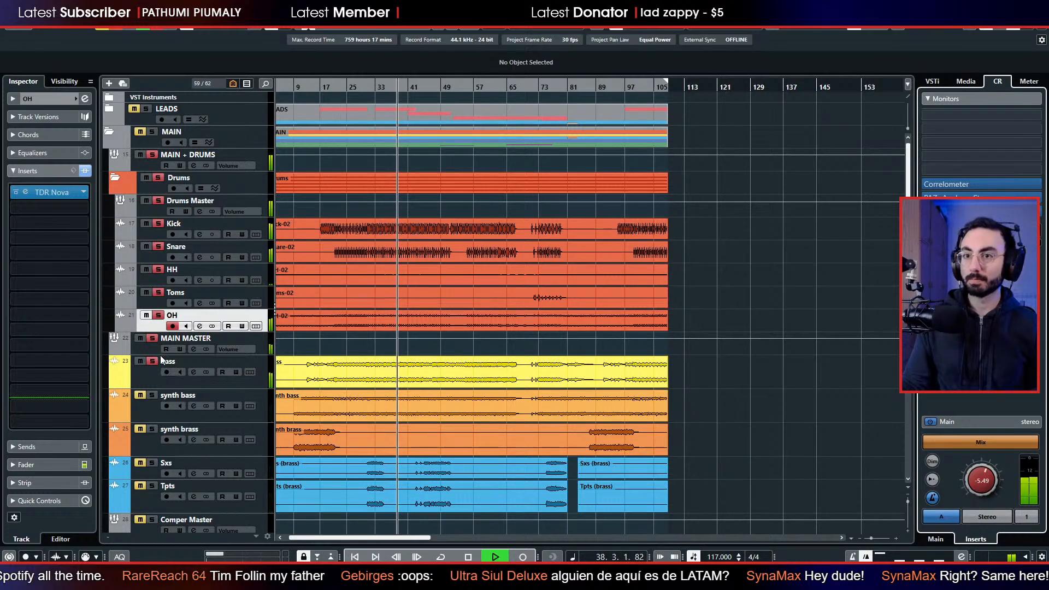
Insert TDR Nova in the first insert slot of the bass track.
{"action": "left_click", "coordinate": [157, 378]}
{"action": "left_click", "coordinate": [51, 191]}
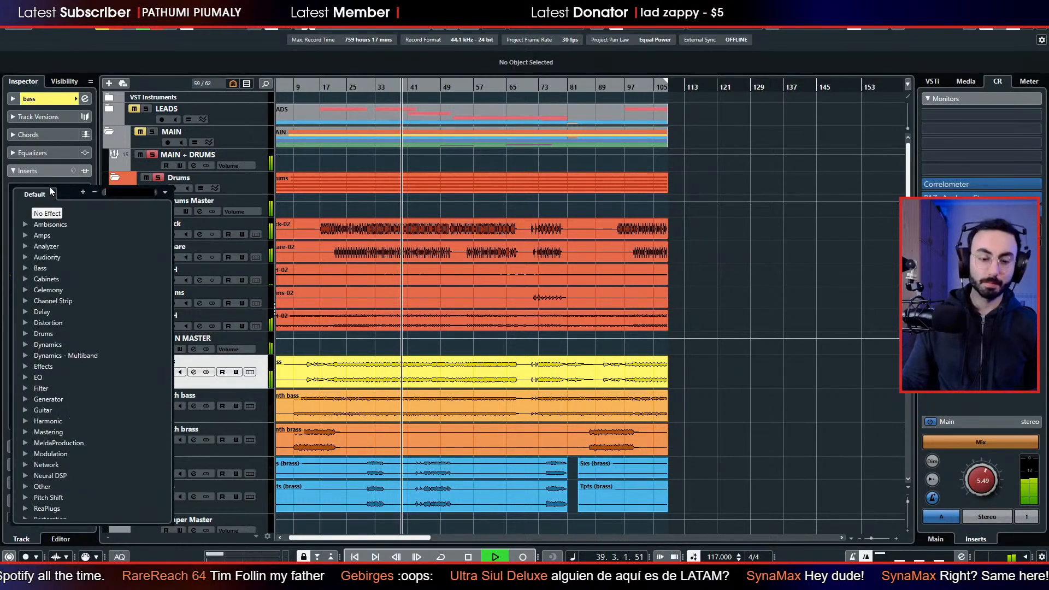
{"action": "type", "text": "nov"}
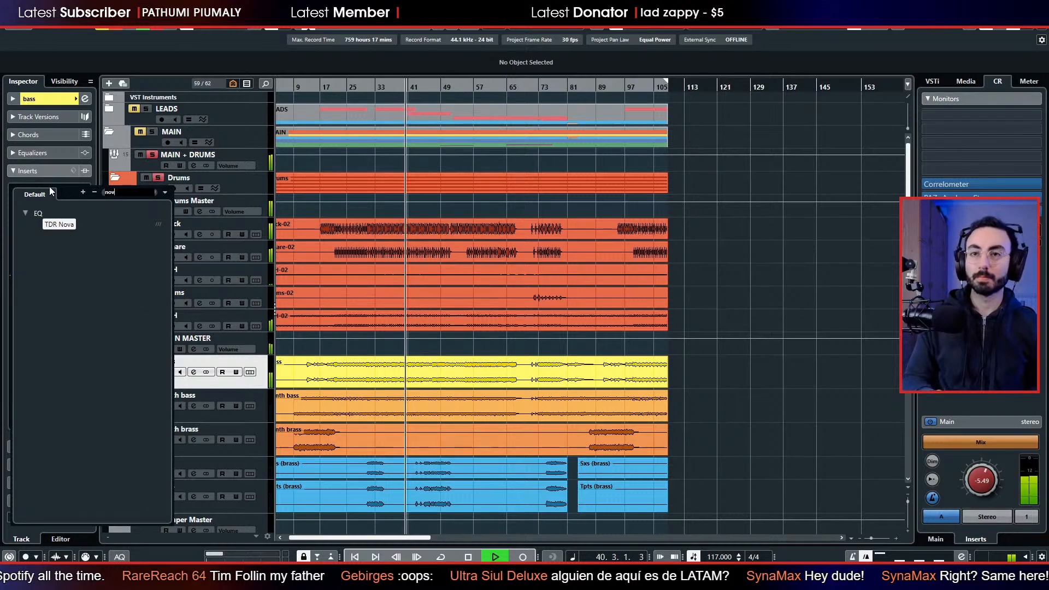
{"action": "key", "text": "Return"}
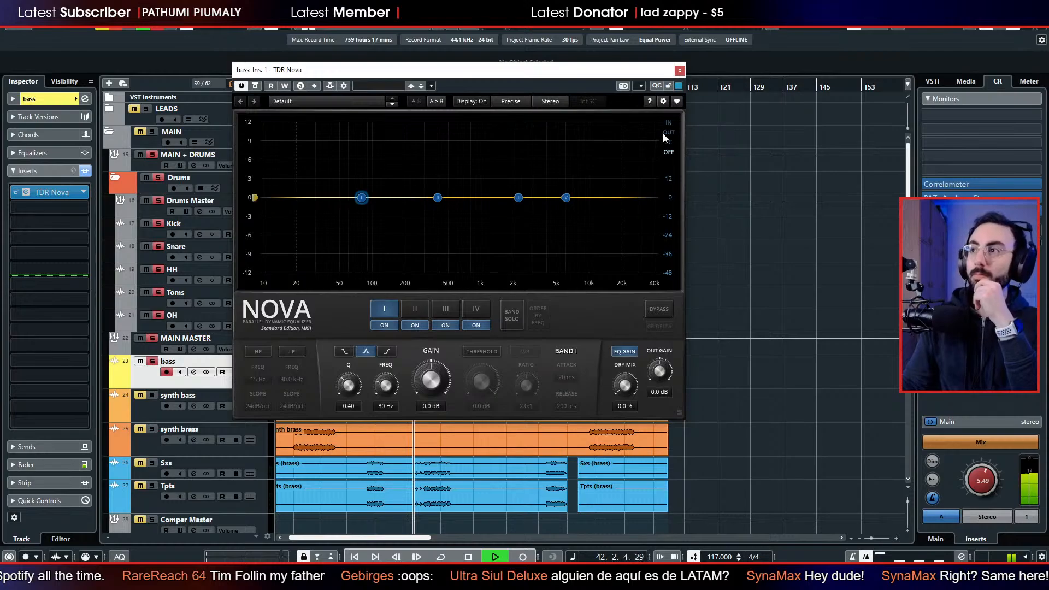
Show the output spectrum in the bass EQ and cut band I by about 3.8 dB at 58 Hz with Q 1.84.
{"action": "left_click", "coordinate": [667, 133]}
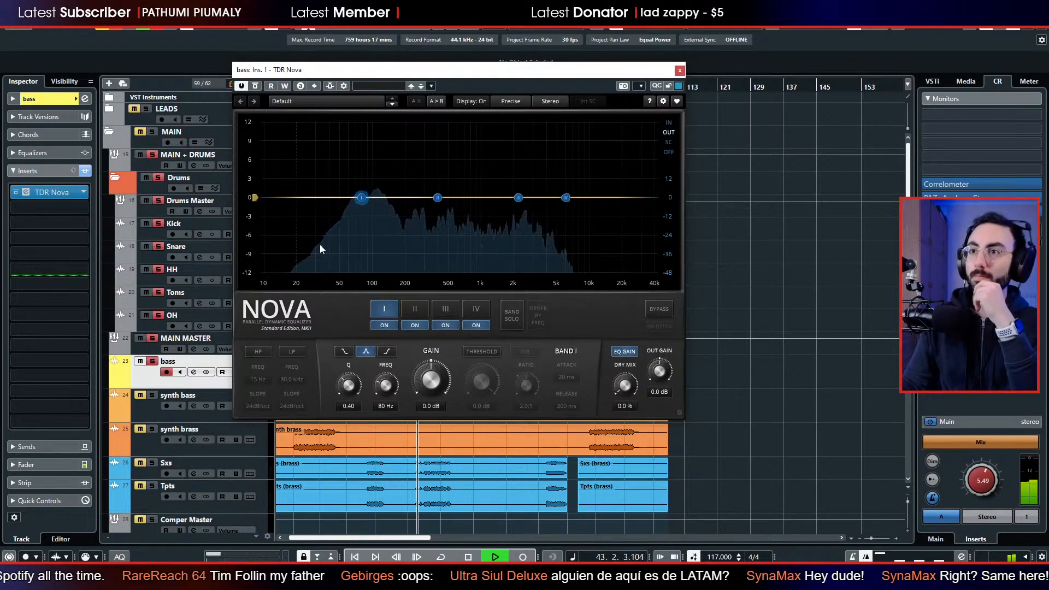
{"action": "left_click_drag", "start_coordinate": [361, 197], "coordinate": [346, 225]}
{"action": "scroll", "coordinate": [338, 224], "scroll_direction": "up", "scroll_amount": 6}
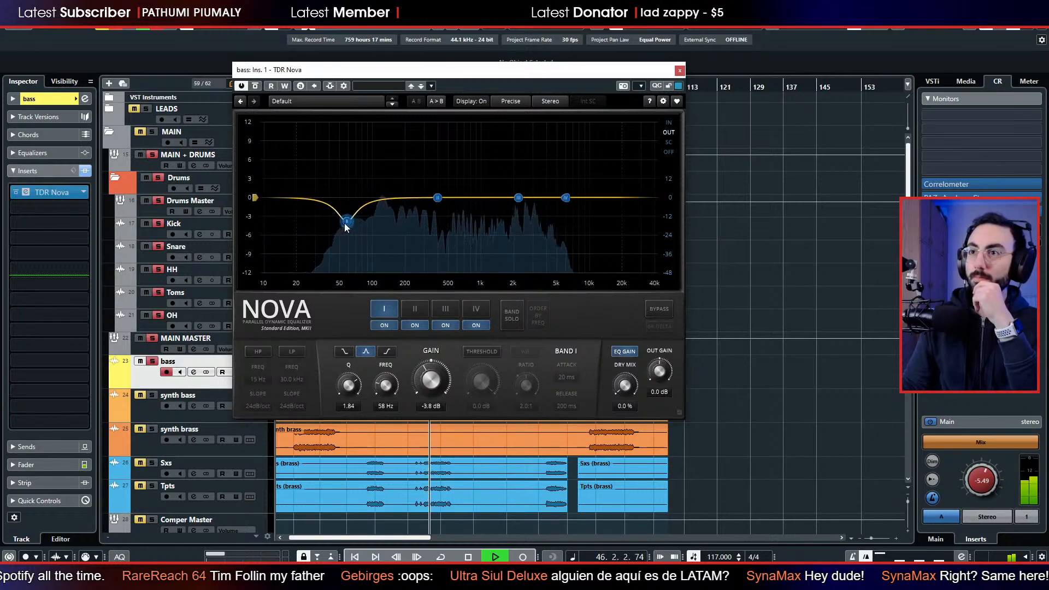
Boost band II of the bass EQ by 3.0 dB at 135 Hz with Q 0.91, close the EQ, and stop playback.
{"action": "left_click", "coordinate": [438, 198]}
{"action": "left_click_drag", "start_coordinate": [388, 186], "coordinate": [387, 179]}
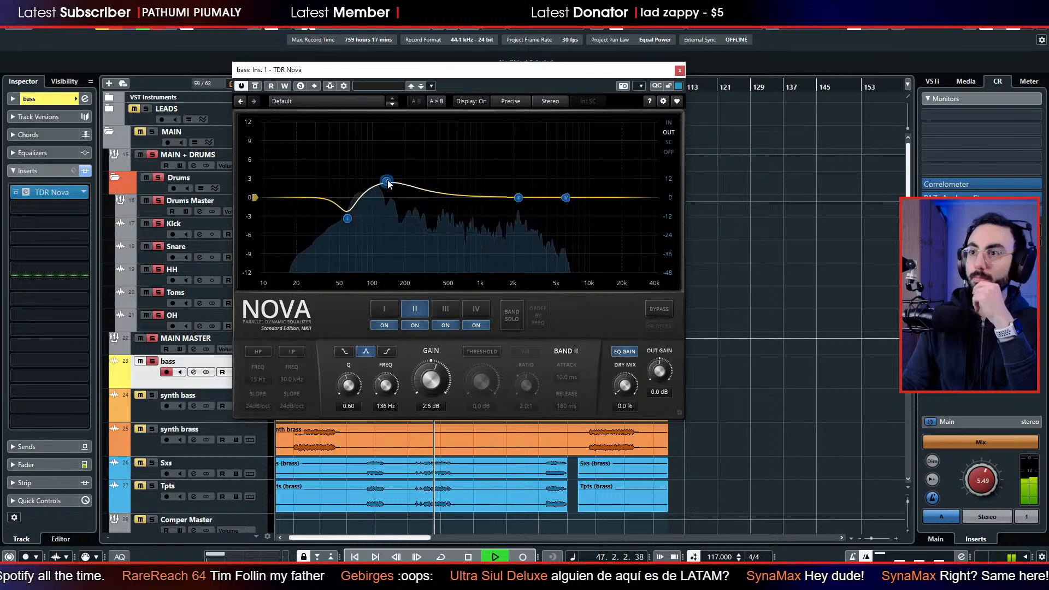
{"action": "left_click", "coordinate": [510, 312]}
{"action": "left_click", "coordinate": [510, 312]}
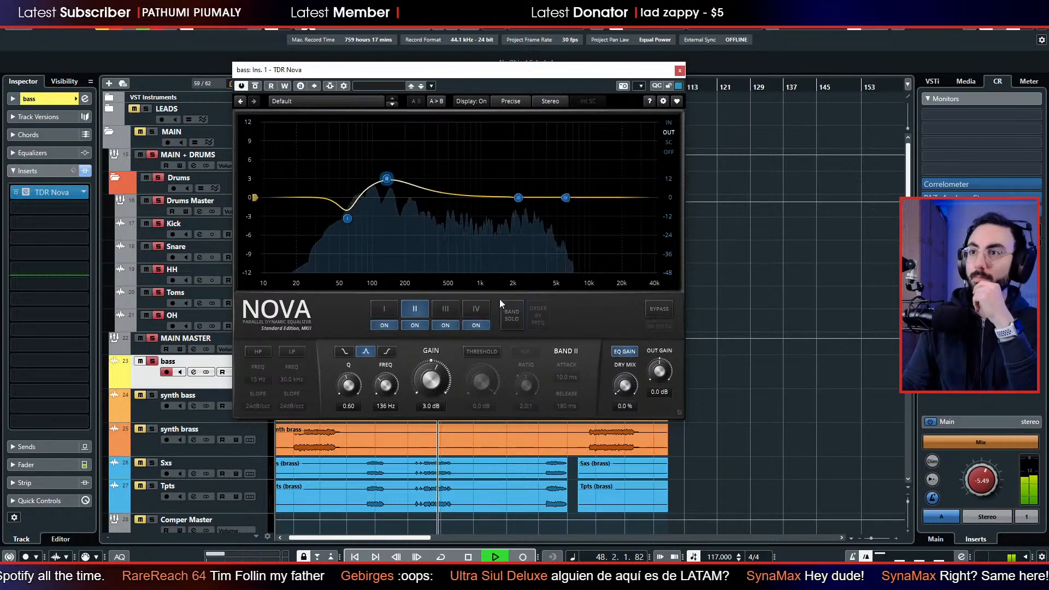
{"action": "left_click_drag", "start_coordinate": [386, 179], "coordinate": [387, 178]}
{"action": "scroll", "coordinate": [390, 178], "scroll_direction": "up", "scroll_amount": 3}
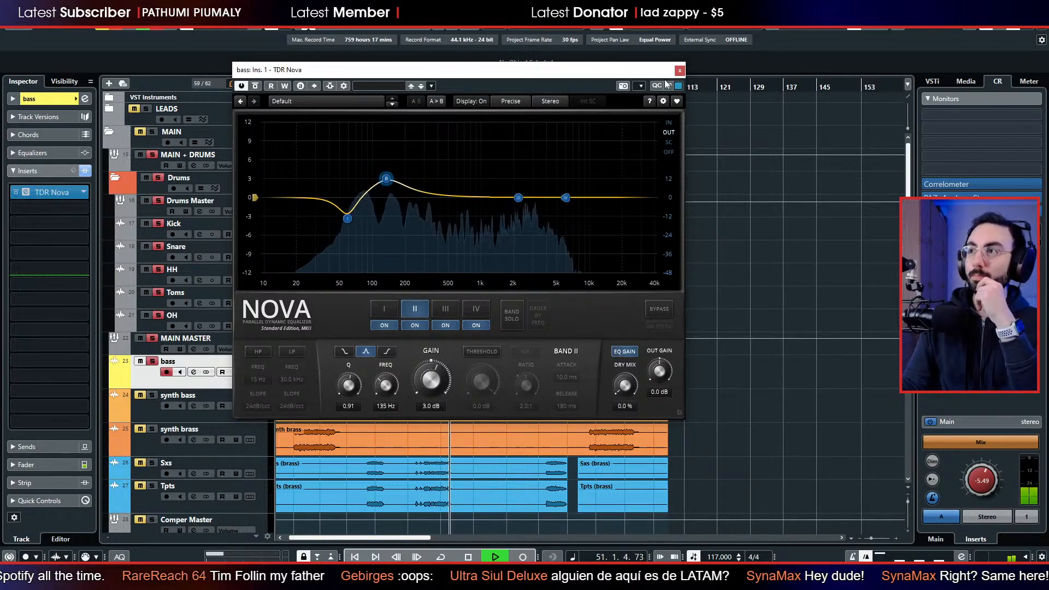
{"action": "left_click", "coordinate": [679, 70]}
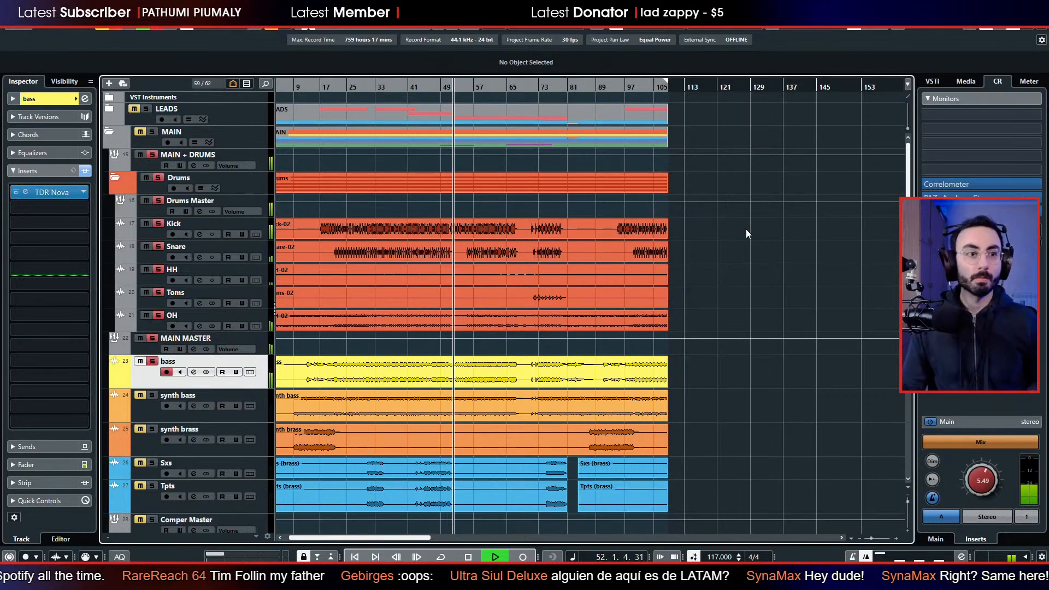
{"action": "key", "text": "space"}
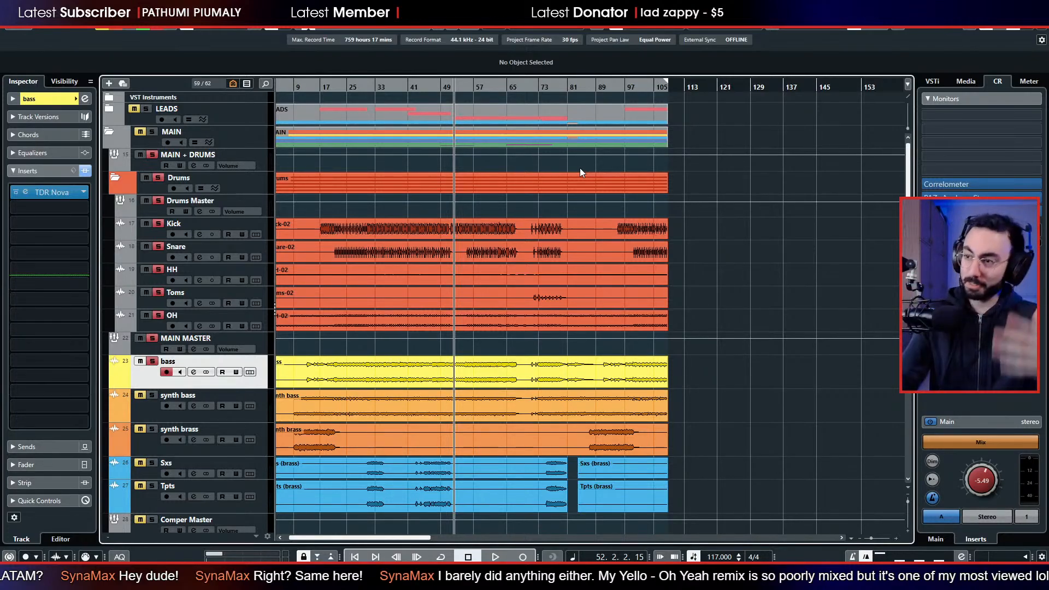
Replay the soloed drums and bass from around bar 29 and stop playback.
{"action": "left_click", "coordinate": [372, 88]}
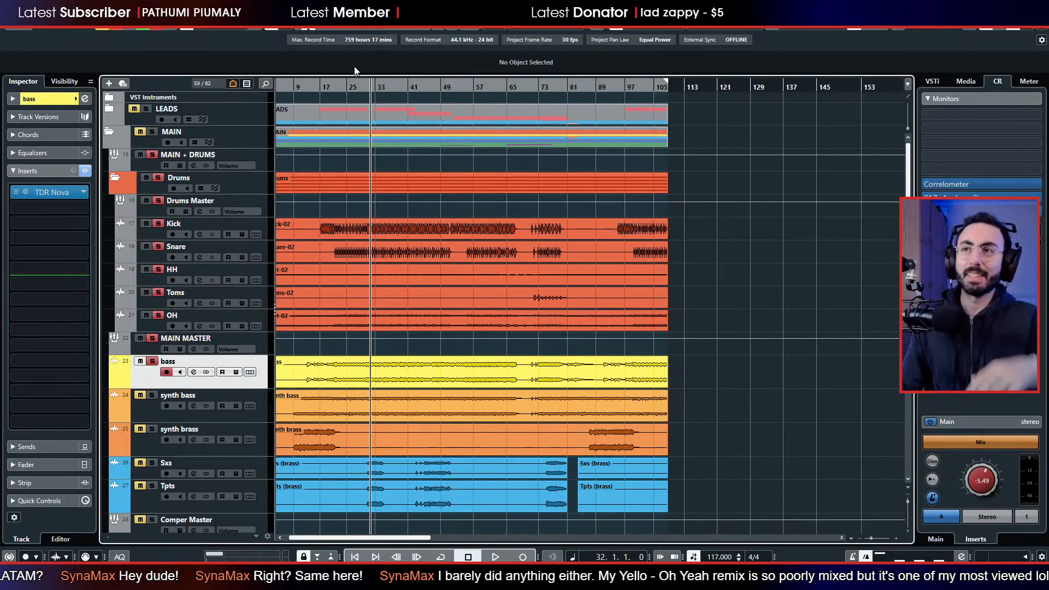
{"action": "left_click", "coordinate": [360, 89]}
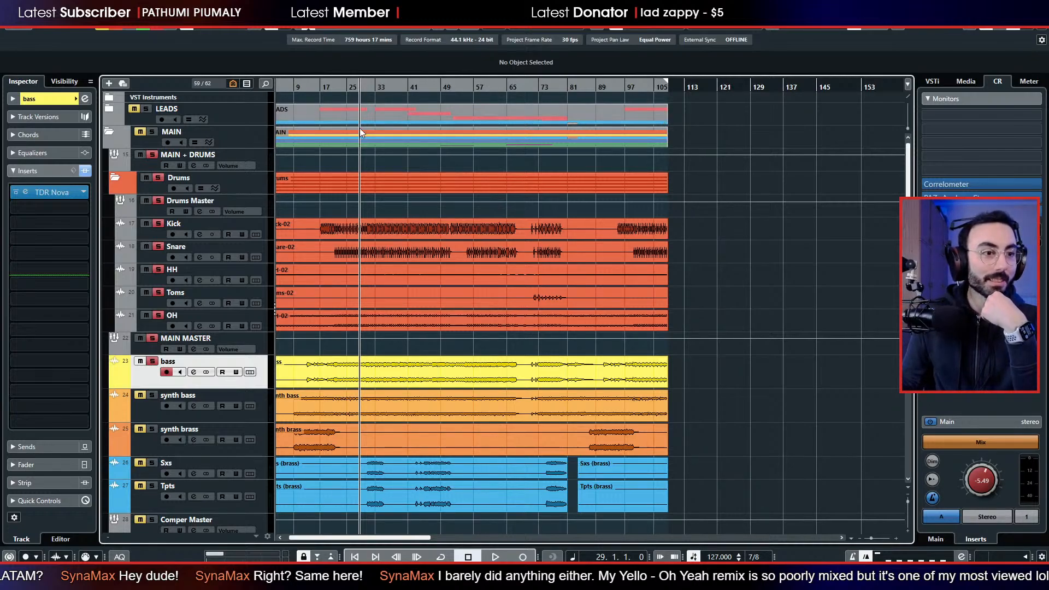
{"action": "left_click", "coordinate": [353, 185]}
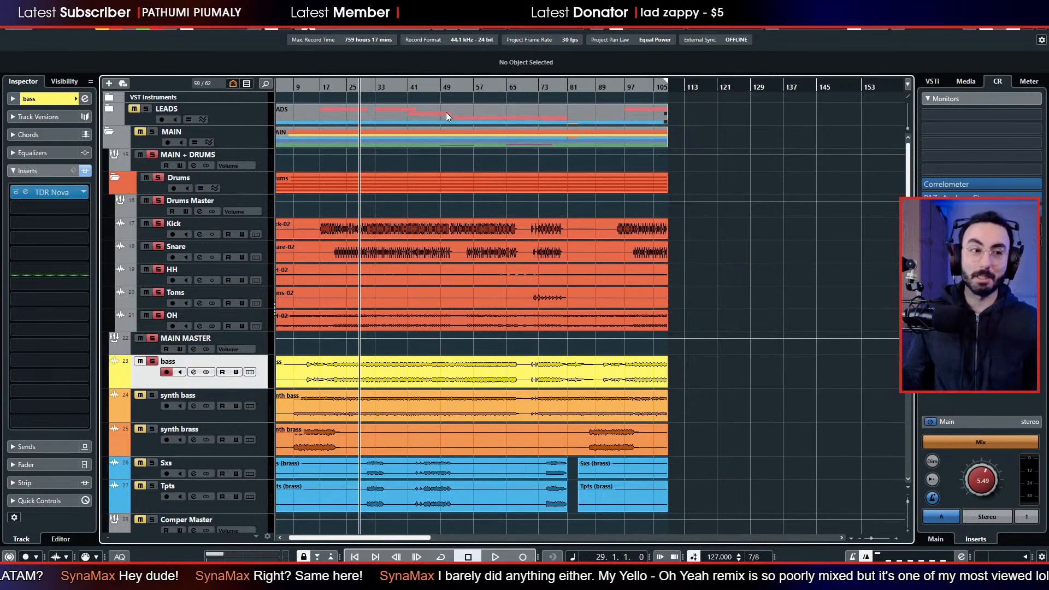
{"action": "left_click", "coordinate": [362, 86]}
{"action": "key", "text": "space"}
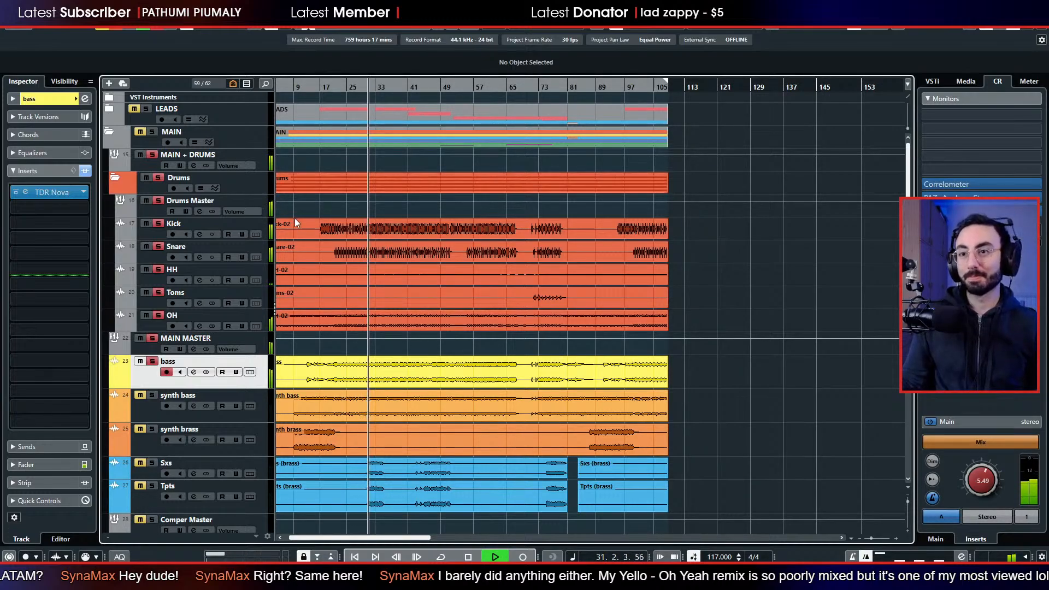
{"action": "key", "text": "space"}
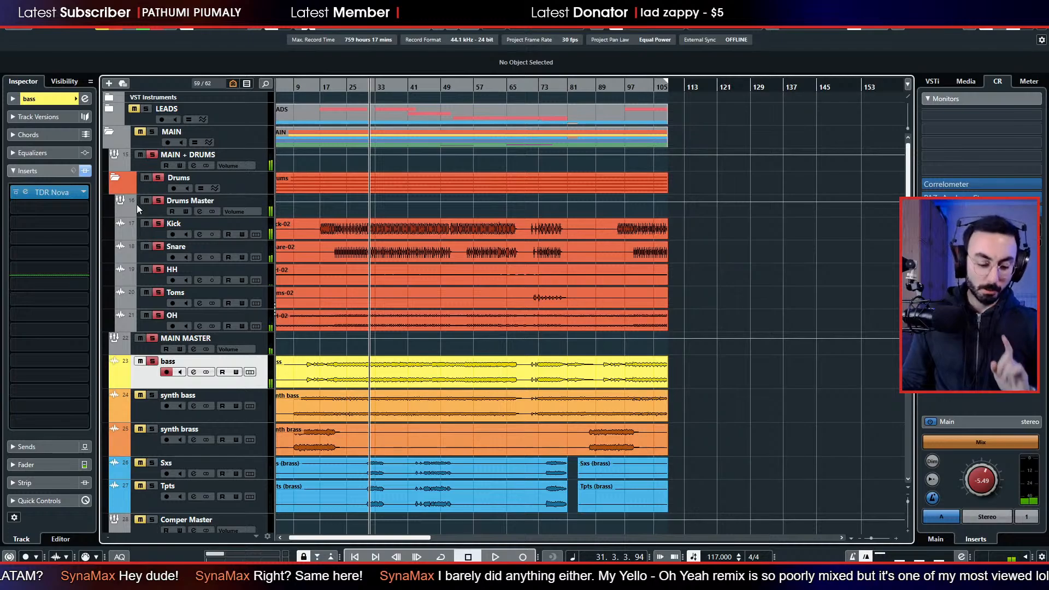
Insert reaeq-standalone in the first slot of the Drums Master channel in the mixer, and close its window.
{"action": "key", "text": "F3"}
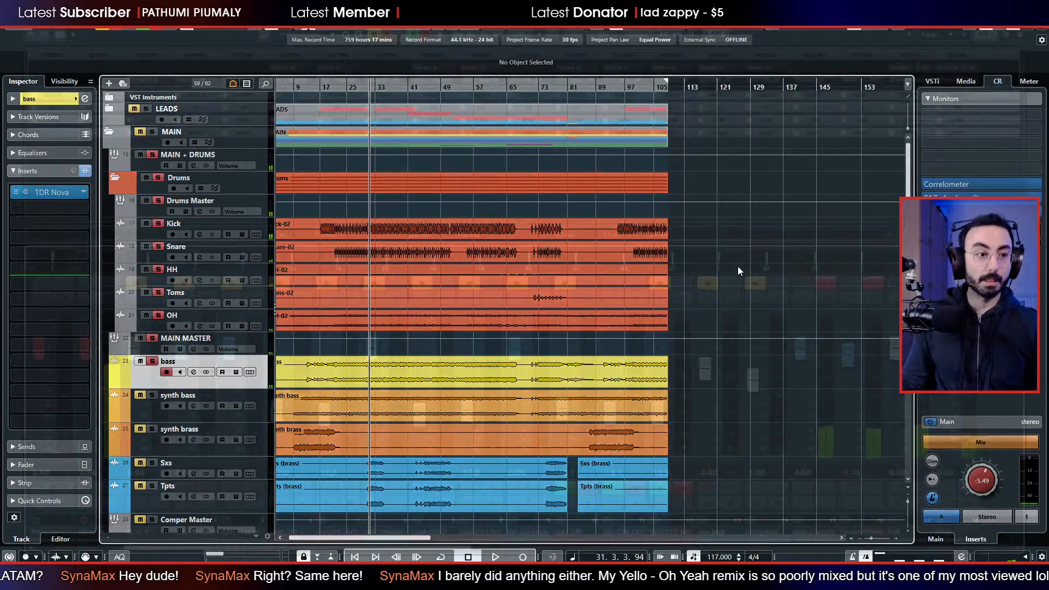
{"action": "left_click_drag", "start_coordinate": [387, 559], "coordinate": [327, 475]}
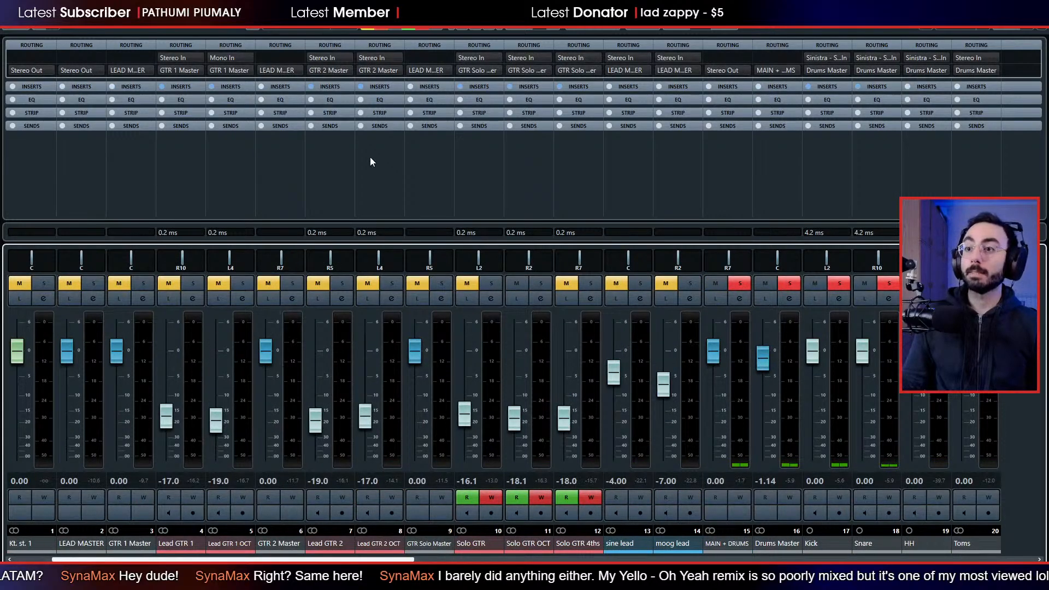
{"action": "left_click_drag", "start_coordinate": [328, 560], "coordinate": [437, 560]}
{"action": "left_click", "coordinate": [479, 549]}
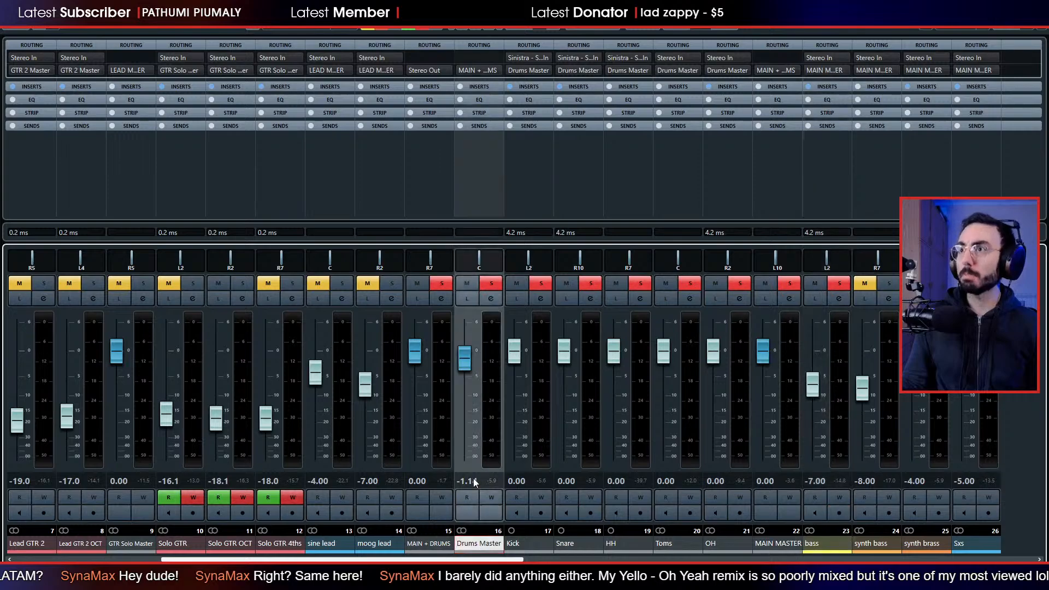
{"action": "left_click", "coordinate": [486, 87]}
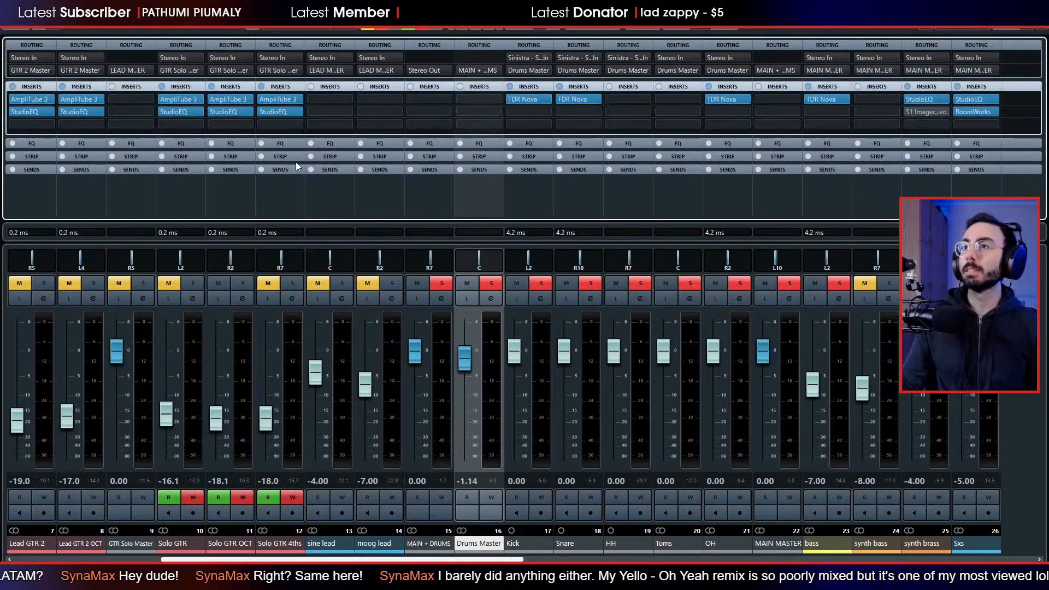
{"action": "left_click", "coordinate": [468, 102]}
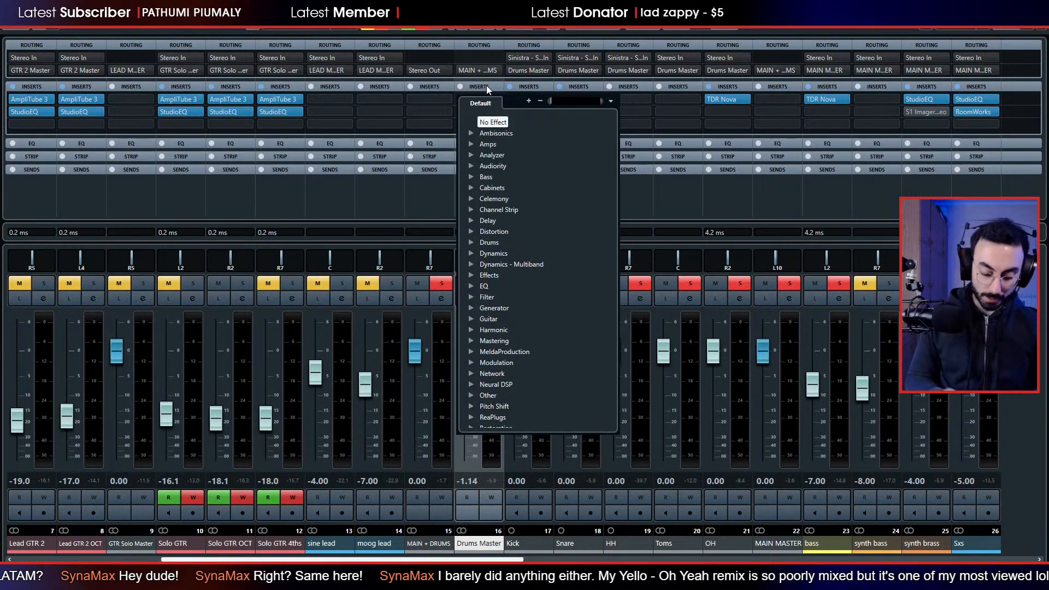
{"action": "type", "text": "r"}
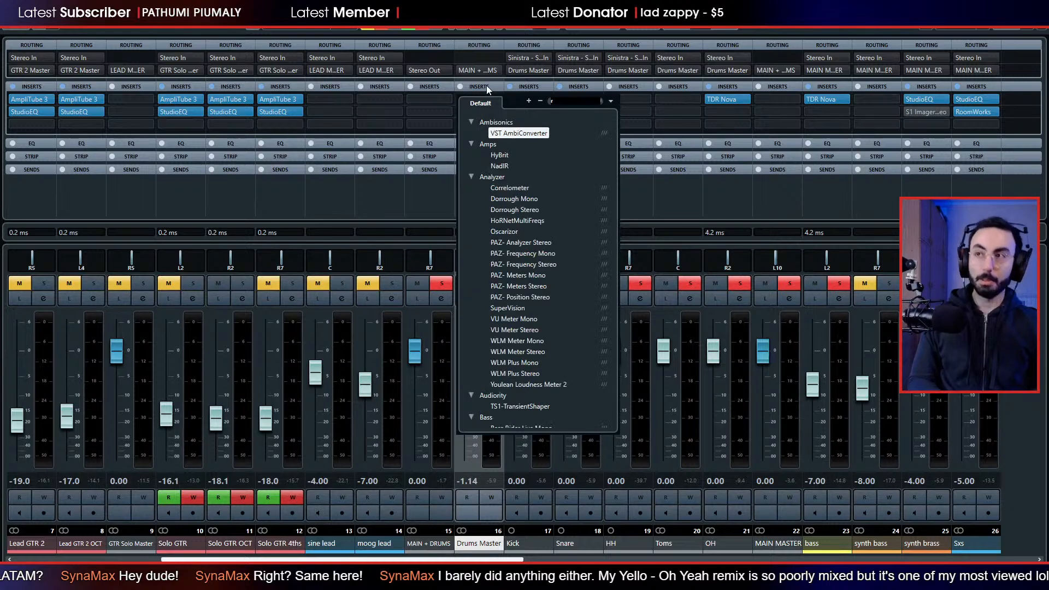
{"action": "type", "text": "eaeq"}
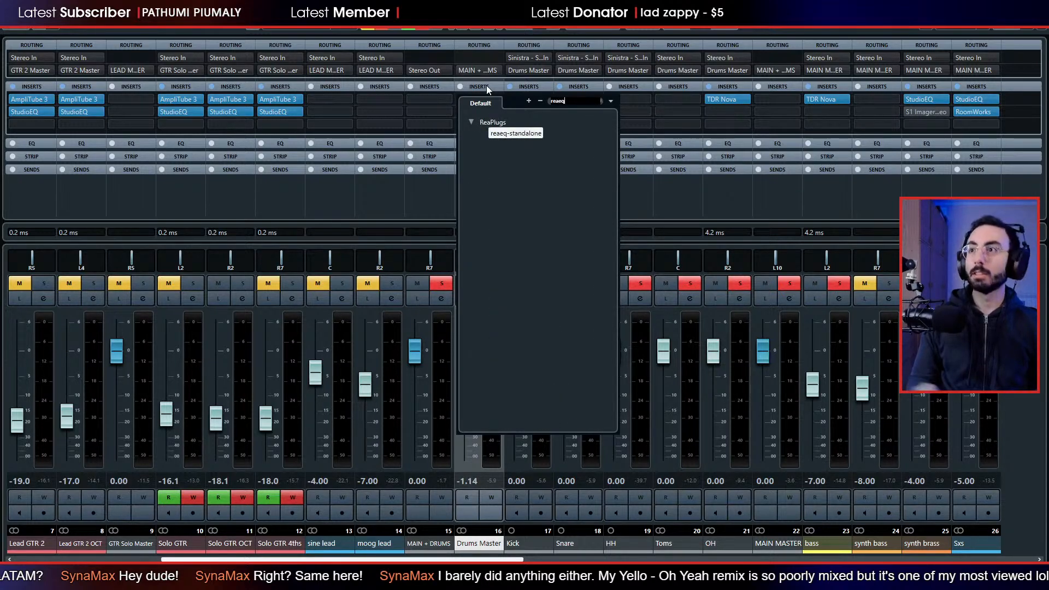
{"action": "left_click", "coordinate": [524, 137]}
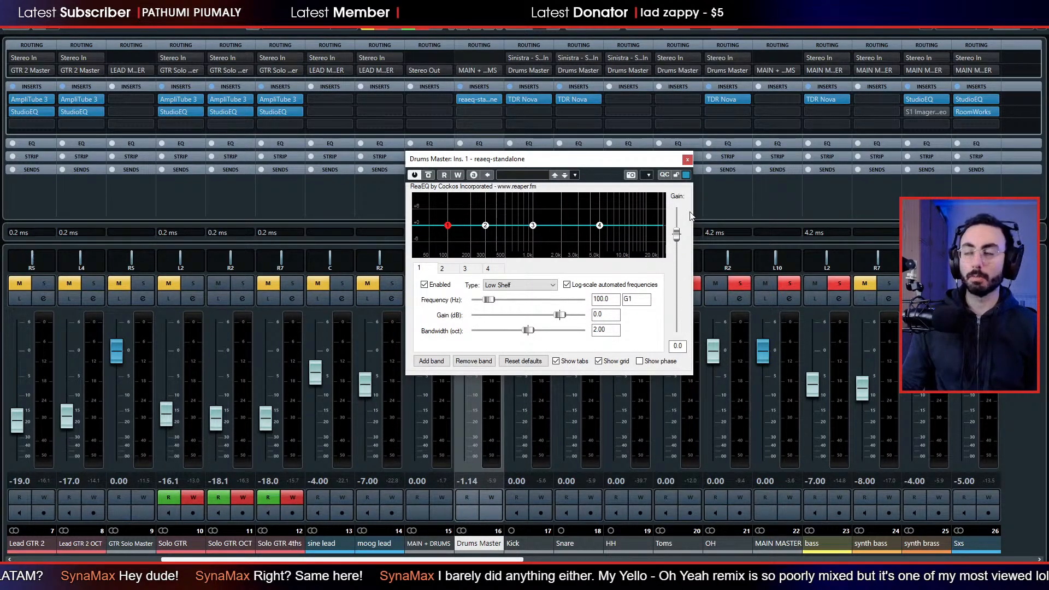
{"action": "left_click", "coordinate": [688, 159]}
Insert NLS Channel Stereo in the Drums Master's second slot, return to the project, and move the plug-in window clear of the tracks.
{"action": "left_click", "coordinate": [486, 112]}
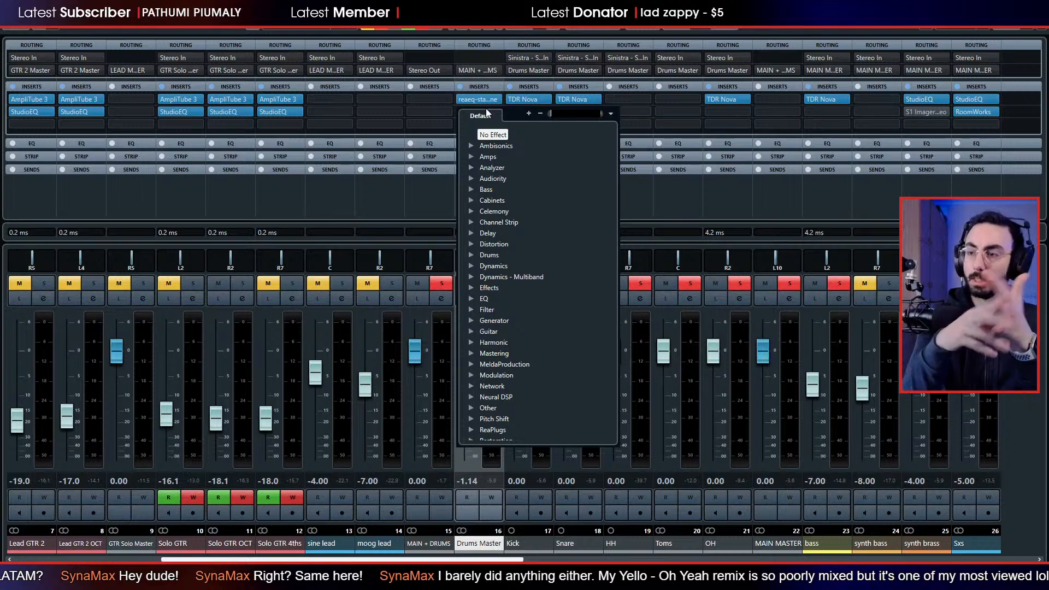
{"action": "type", "text": "nls"}
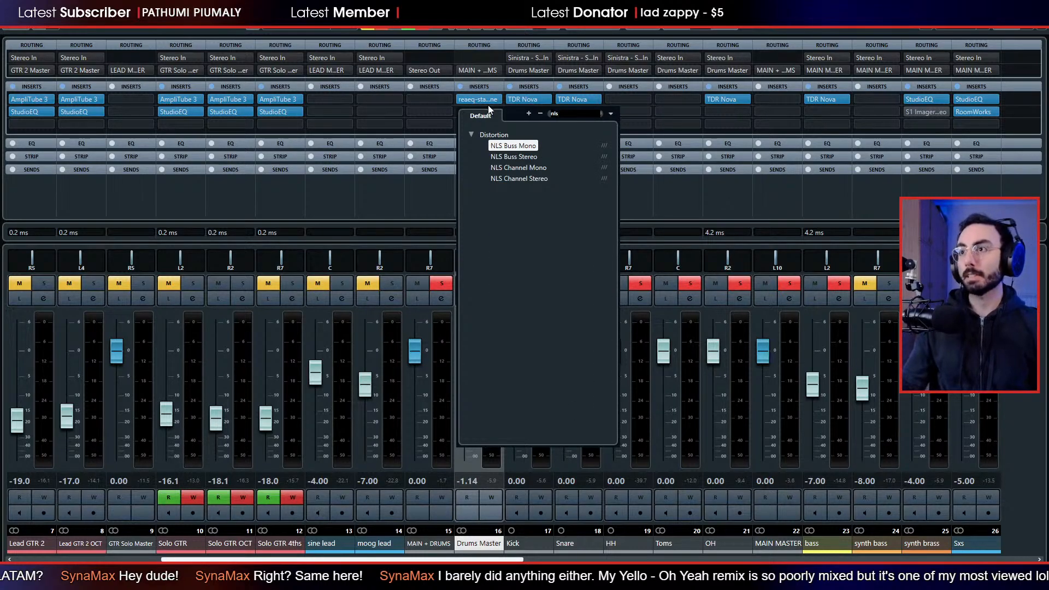
{"action": "left_click", "coordinate": [533, 178]}
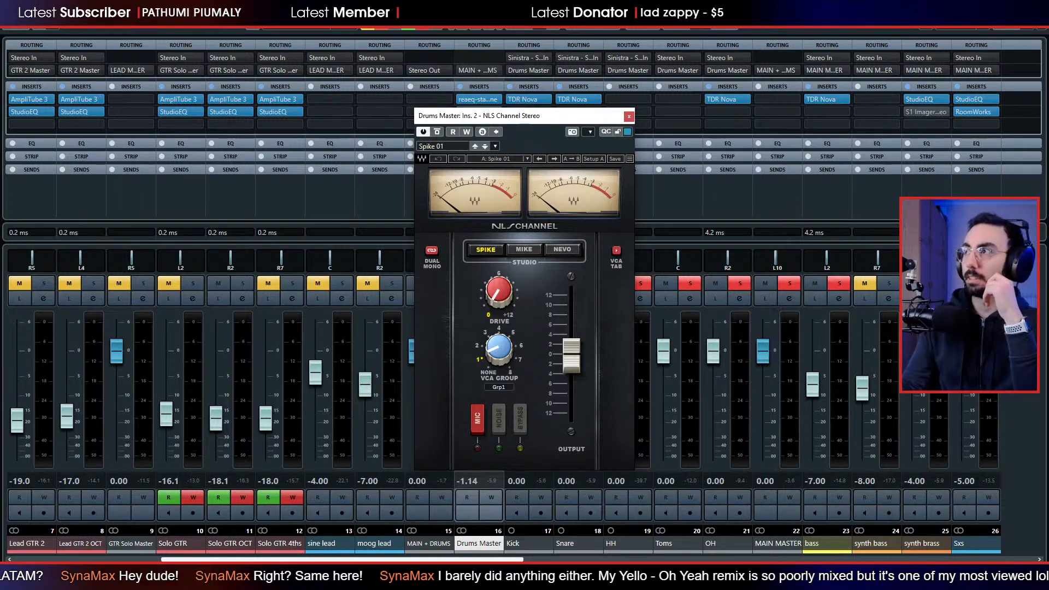
{"action": "left_click", "coordinate": [1035, 6]}
{"action": "left_click_drag", "start_coordinate": [566, 116], "coordinate": [793, 104]}
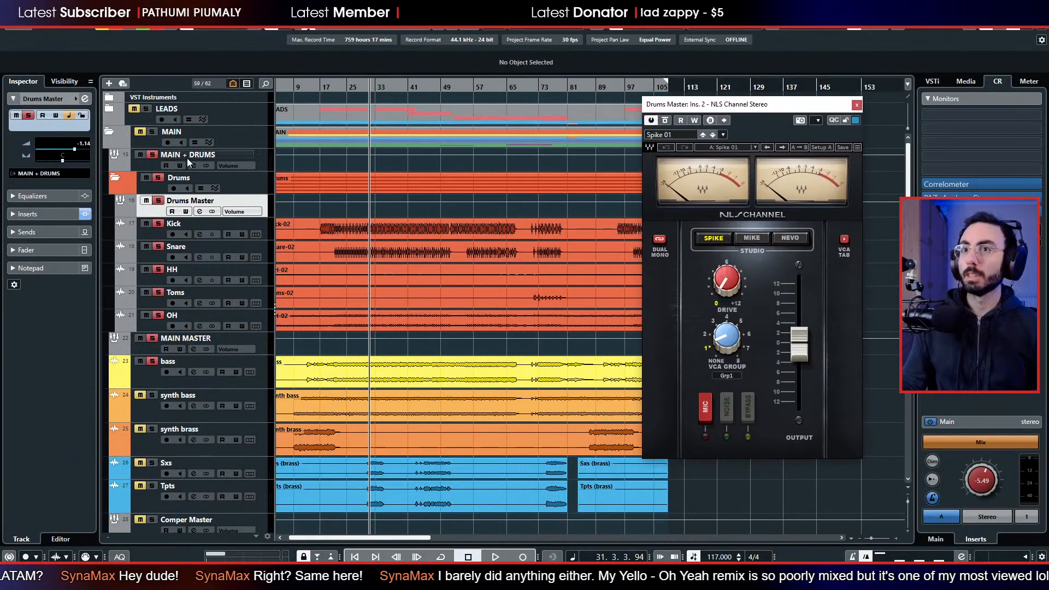
Play the drums and bass, switch NLS Channel from dual mono to stereo, and stop playback.
{"action": "key", "text": "space"}
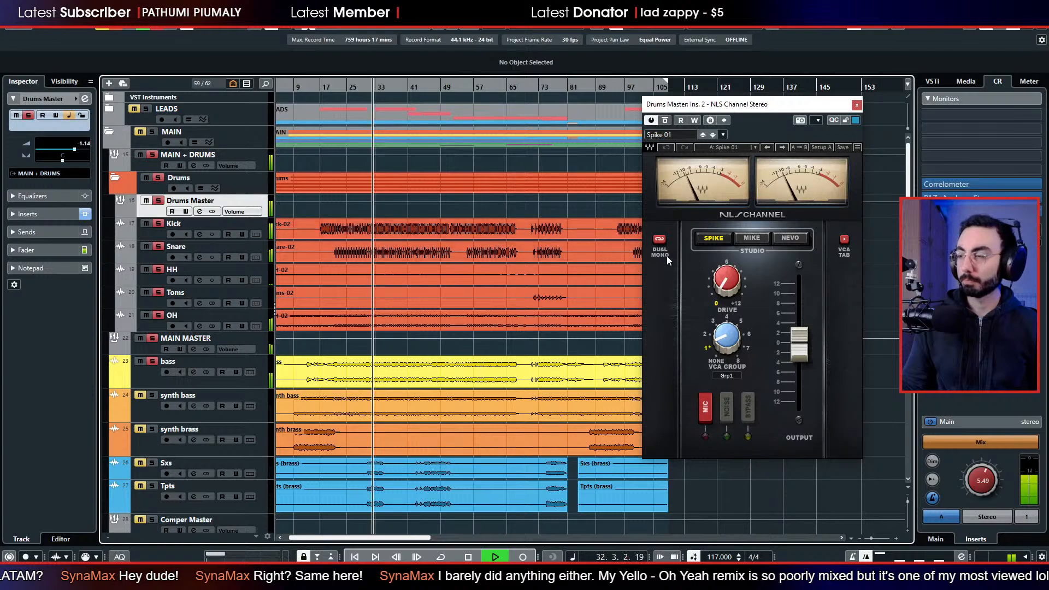
{"action": "left_click", "coordinate": [659, 242]}
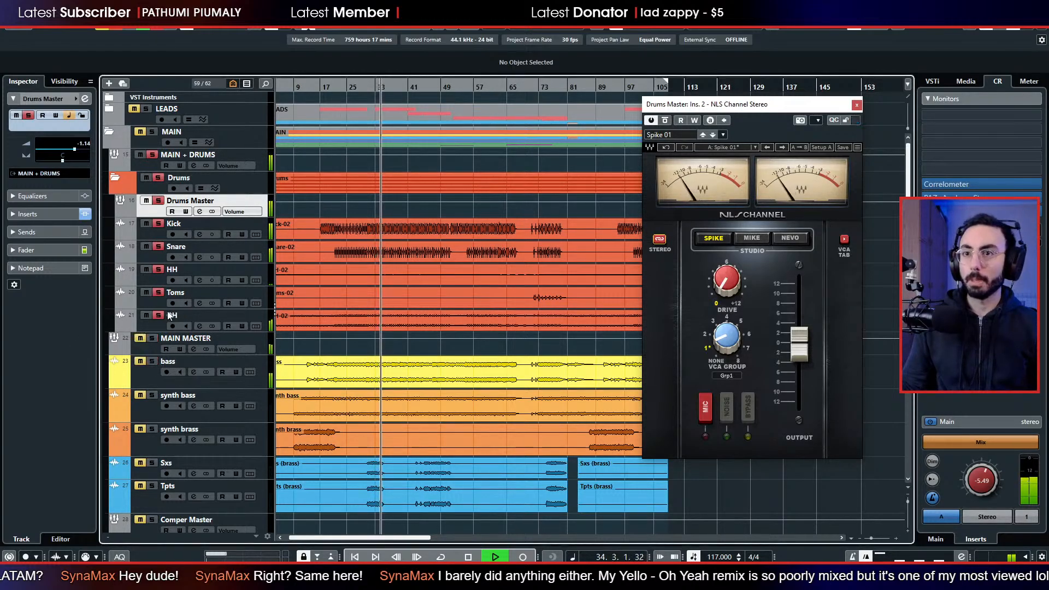
{"action": "key", "text": "space"}
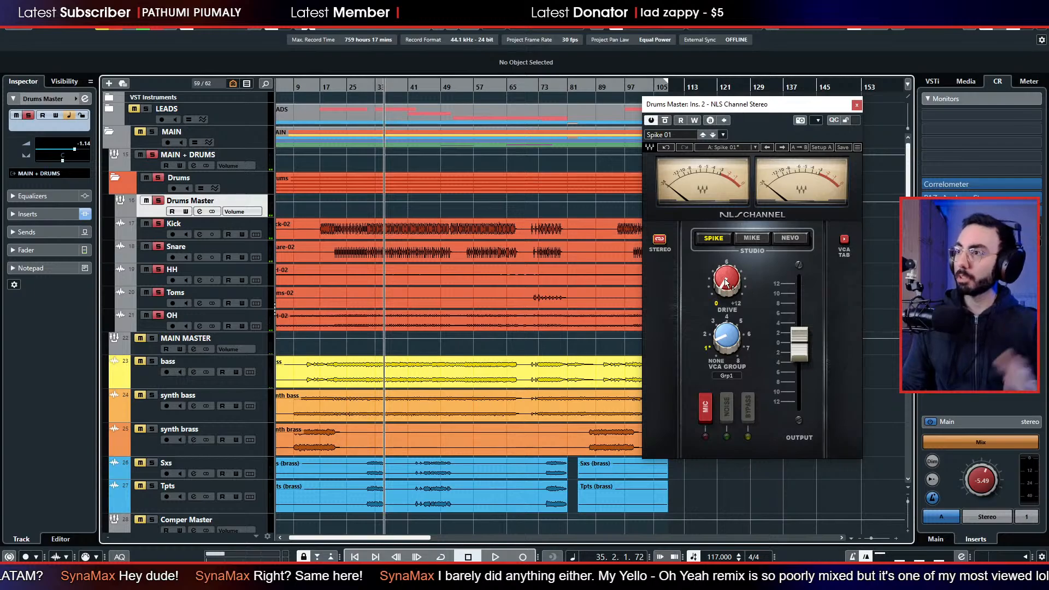
Turn the NLS Channel drive up to +12 and raise its output fader to the maximum.
{"action": "left_click", "coordinate": [724, 279]}
{"action": "left_click_drag", "start_coordinate": [725, 279], "coordinate": [724, 246]}
{"action": "left_click_drag", "start_coordinate": [798, 343], "coordinate": [798, 282]}
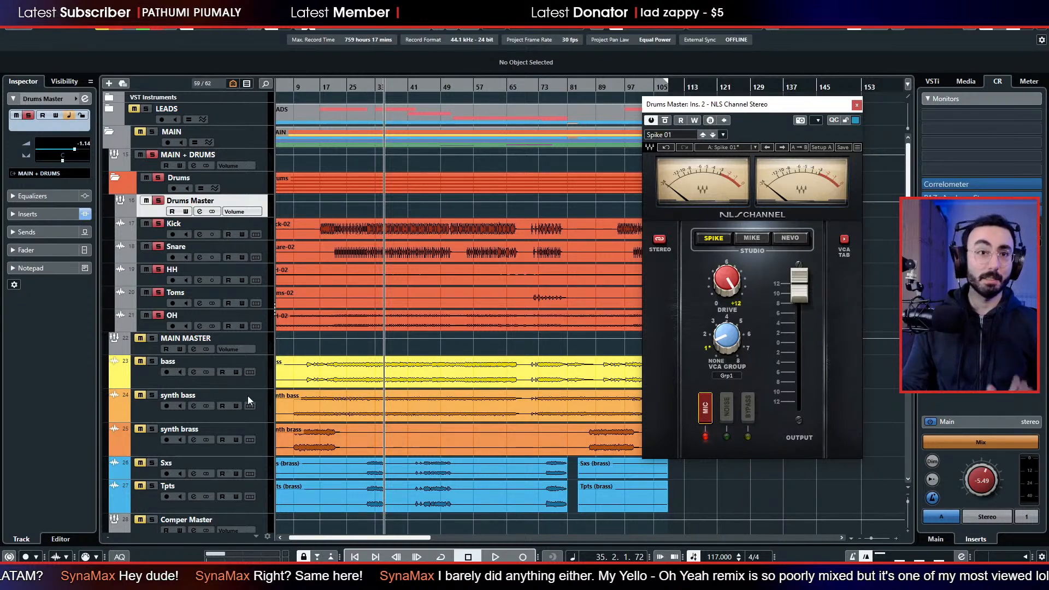
Open the Drums Master's reaeq-standalone beside the NLS Channel window and lower its overall gain to about -20.3 dB during playback.
{"action": "key", "text": "space"}
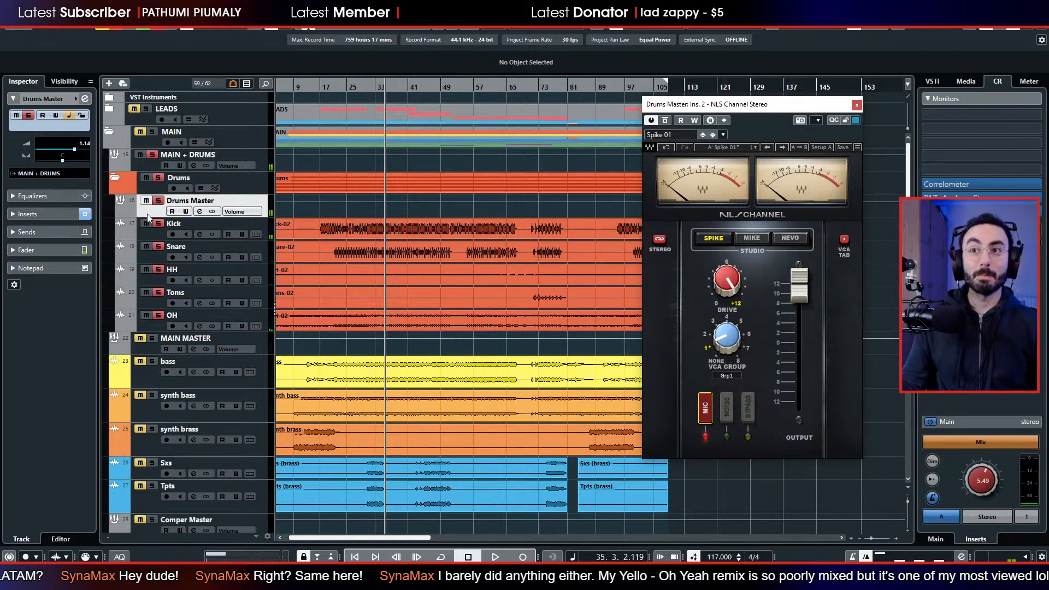
{"action": "left_click", "coordinate": [50, 214]}
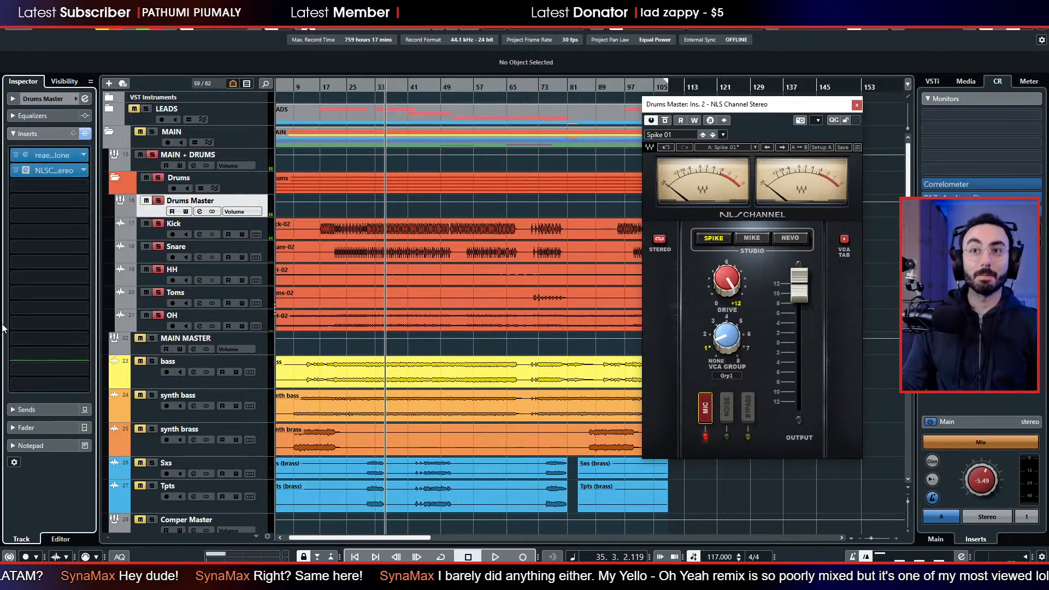
{"action": "left_click", "coordinate": [26, 154]}
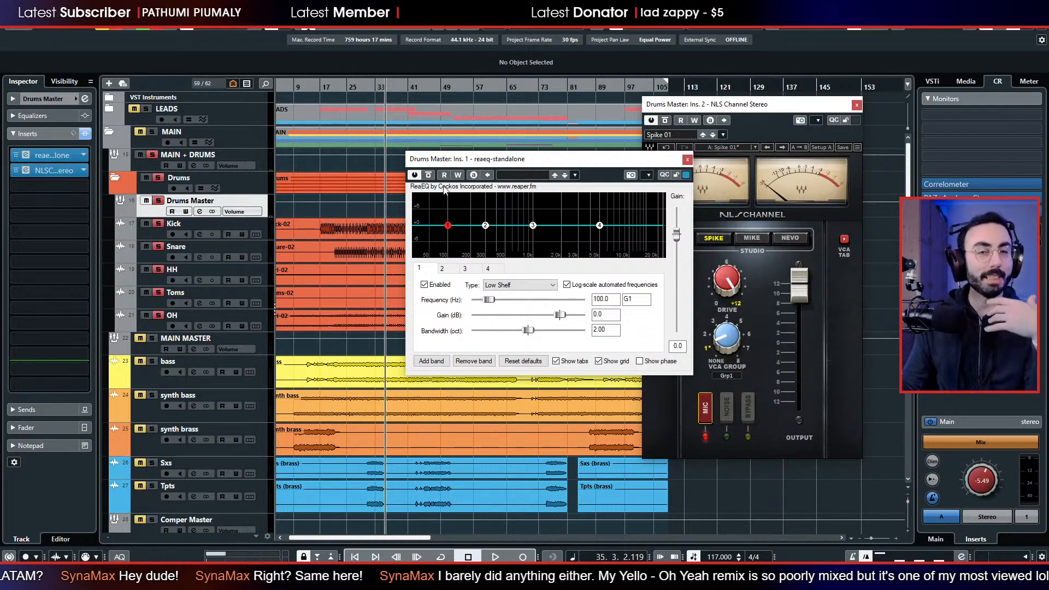
{"action": "left_click_drag", "start_coordinate": [485, 165], "coordinate": [327, 146]}
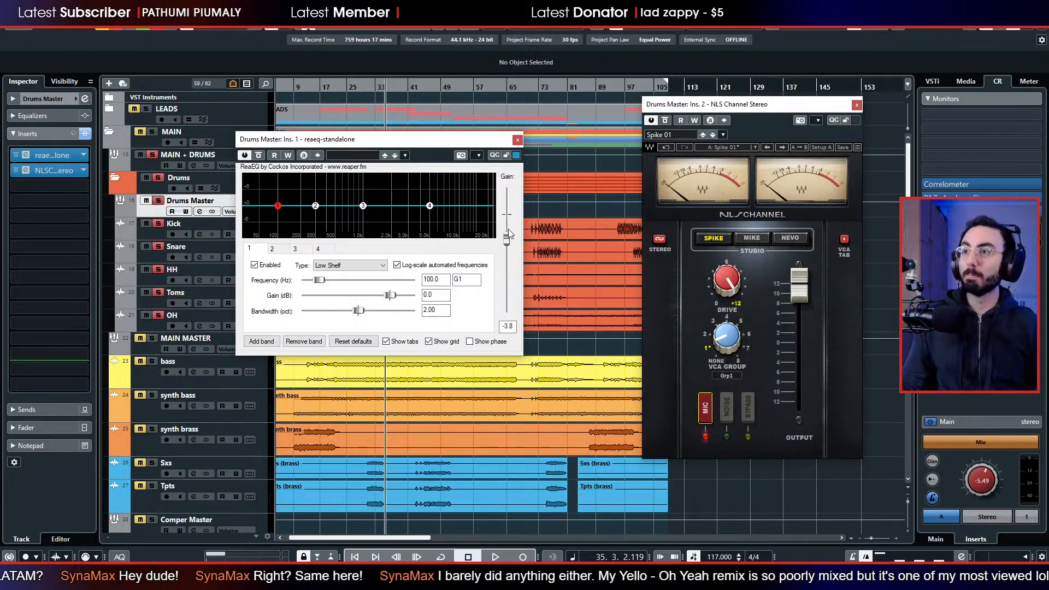
{"action": "left_click_drag", "start_coordinate": [740, 109], "coordinate": [758, 104]}
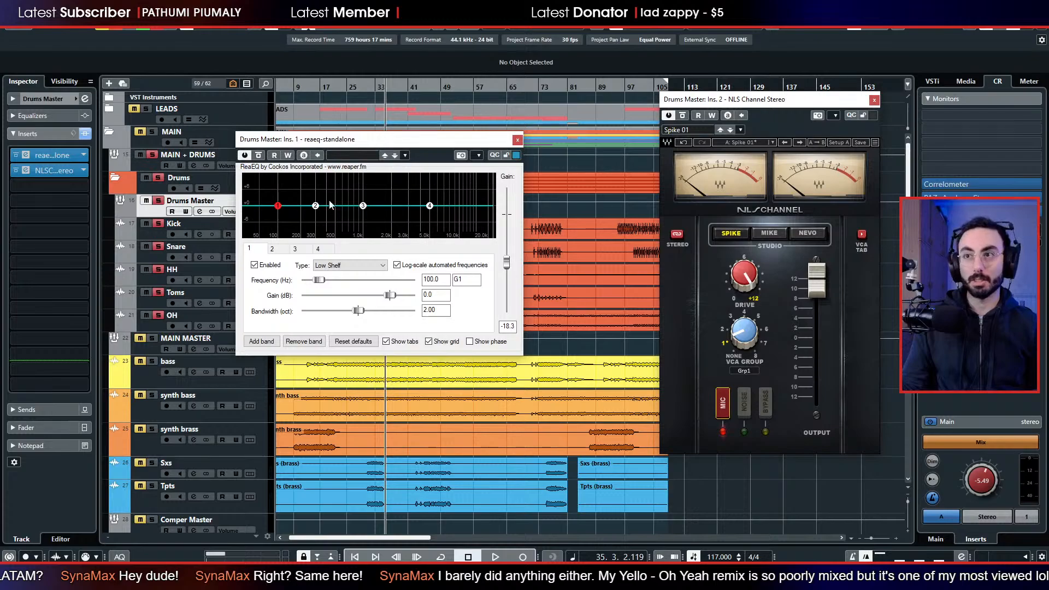
{"action": "key", "text": "space"}
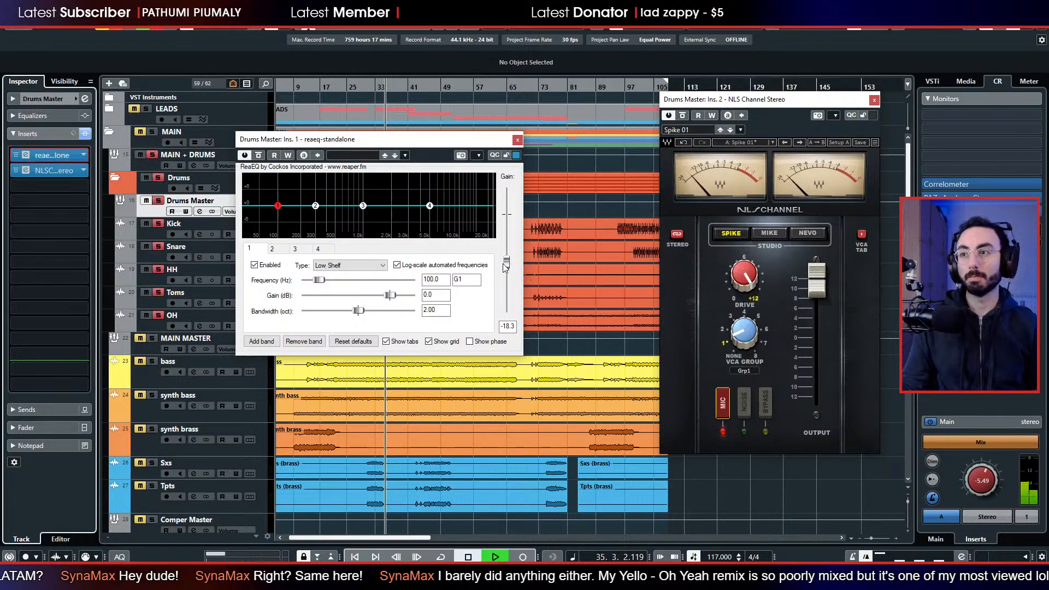
{"action": "left_click_drag", "start_coordinate": [506, 265], "coordinate": [506, 267]}
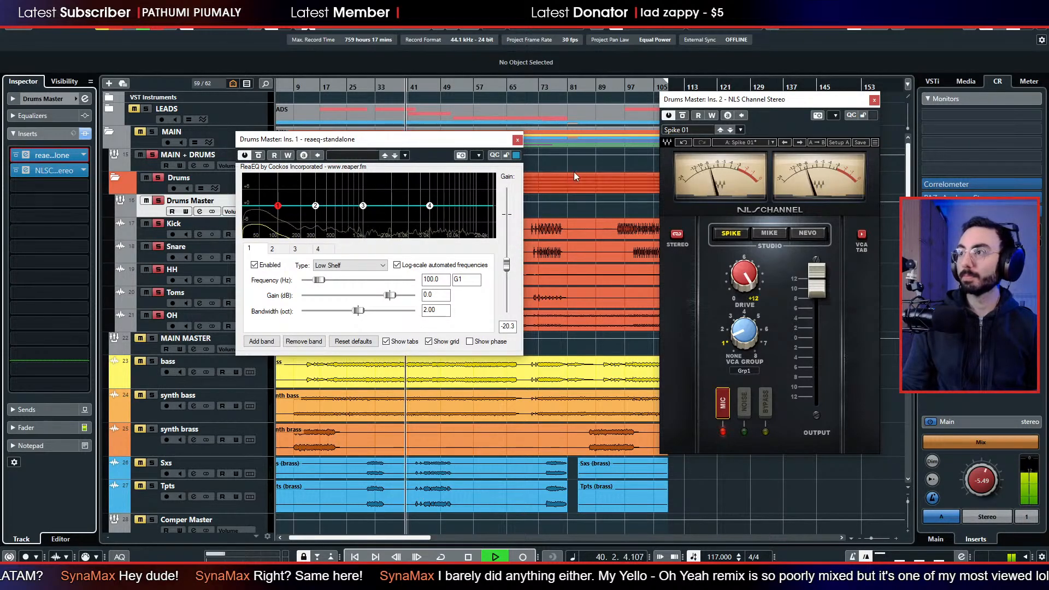
Step the NLS Channel preset forward to Spike 04, stop playback, and close both plug-in windows.
{"action": "left_click", "coordinate": [730, 130]}
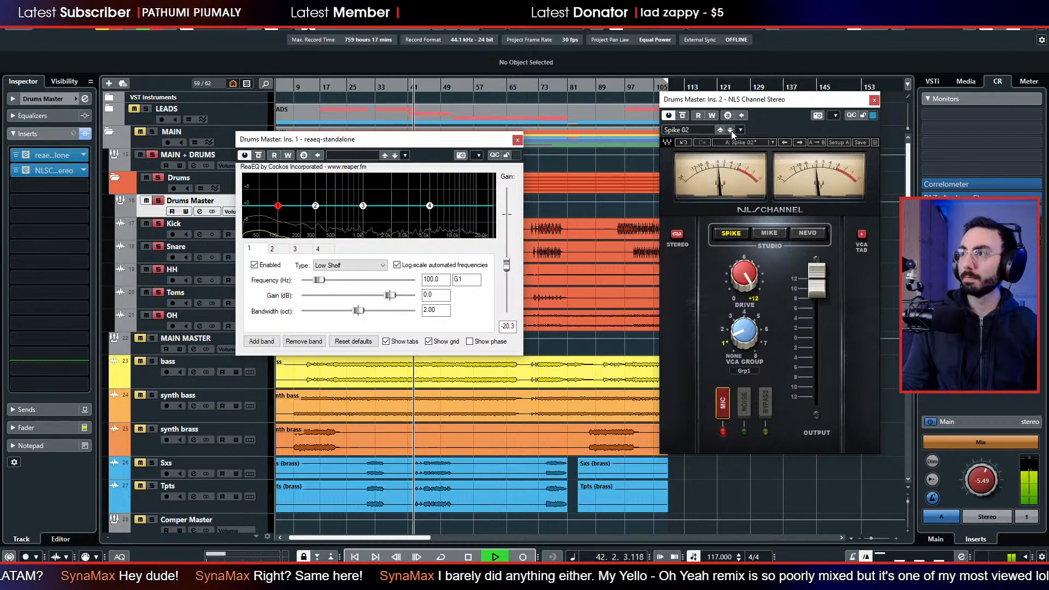
{"action": "left_click", "coordinate": [731, 130]}
{"action": "left_click", "coordinate": [730, 130]}
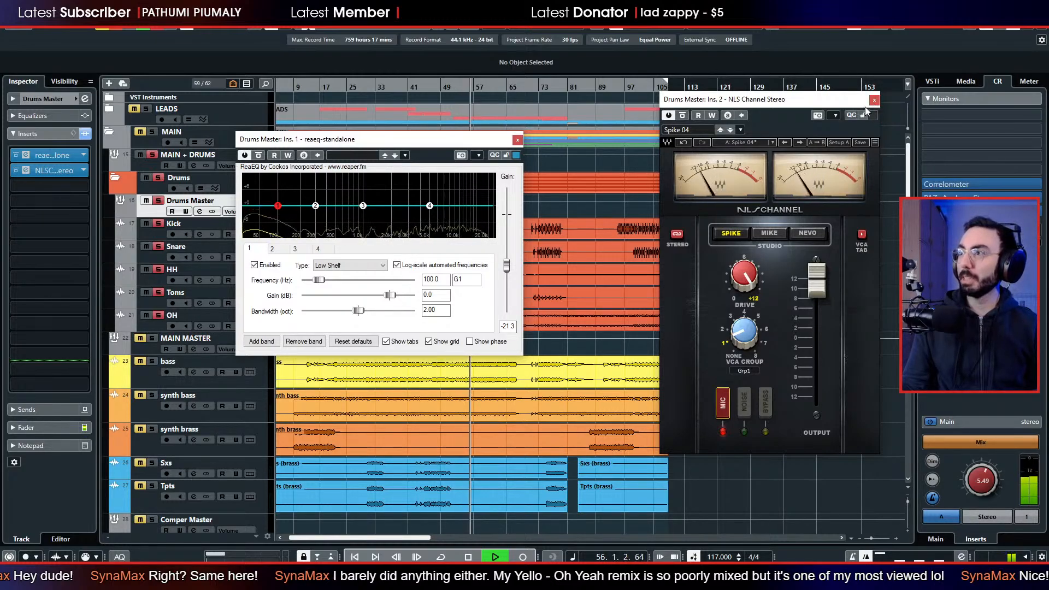
{"action": "key", "text": "space"}
{"action": "left_click", "coordinate": [517, 139]}
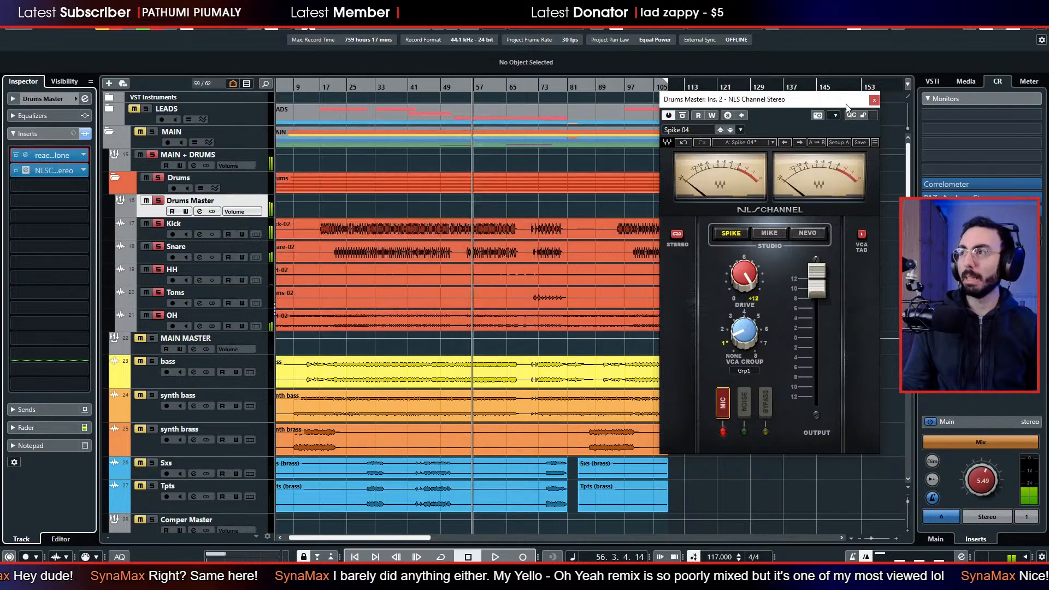
{"action": "left_click", "coordinate": [874, 101]}
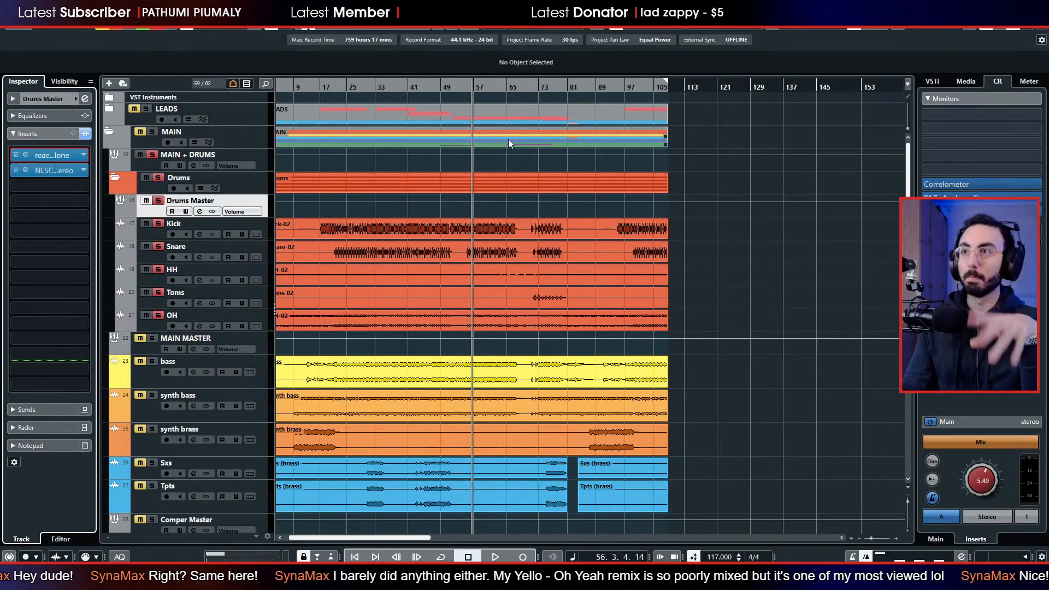
Play the drums from bar 51, jumping ahead to about bar 61 and about bar 74.
{"action": "left_click", "coordinate": [449, 96]}
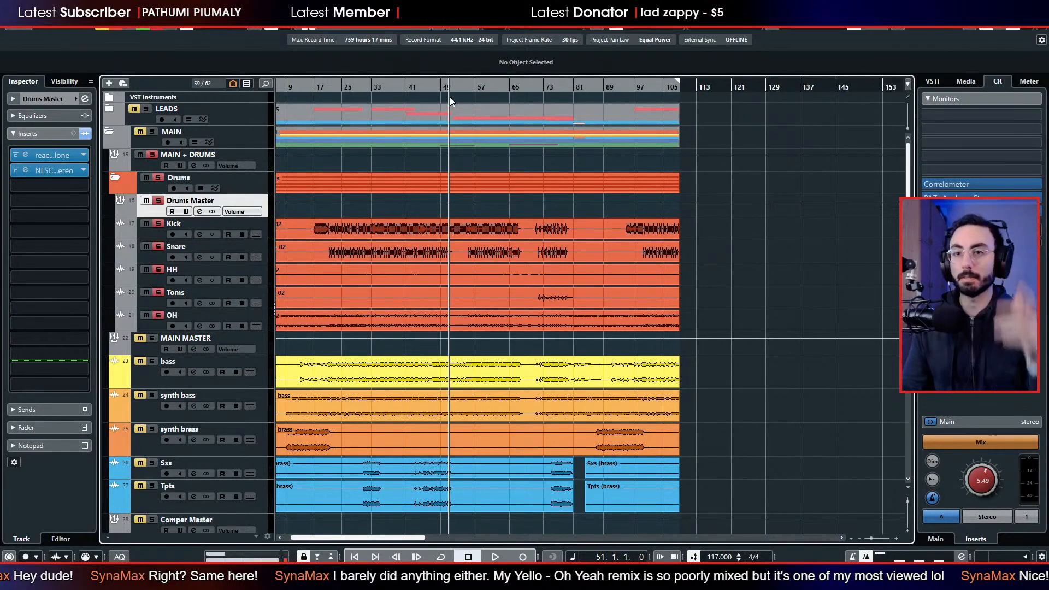
{"action": "key", "text": "space"}
{"action": "left_click", "coordinate": [492, 88]}
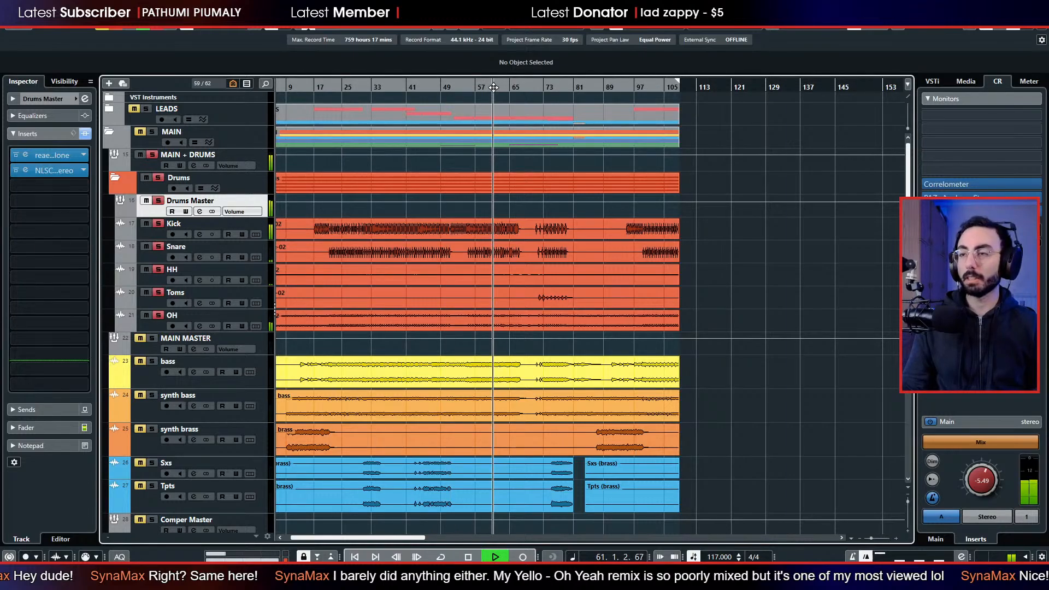
{"action": "left_click", "coordinate": [544, 87]}
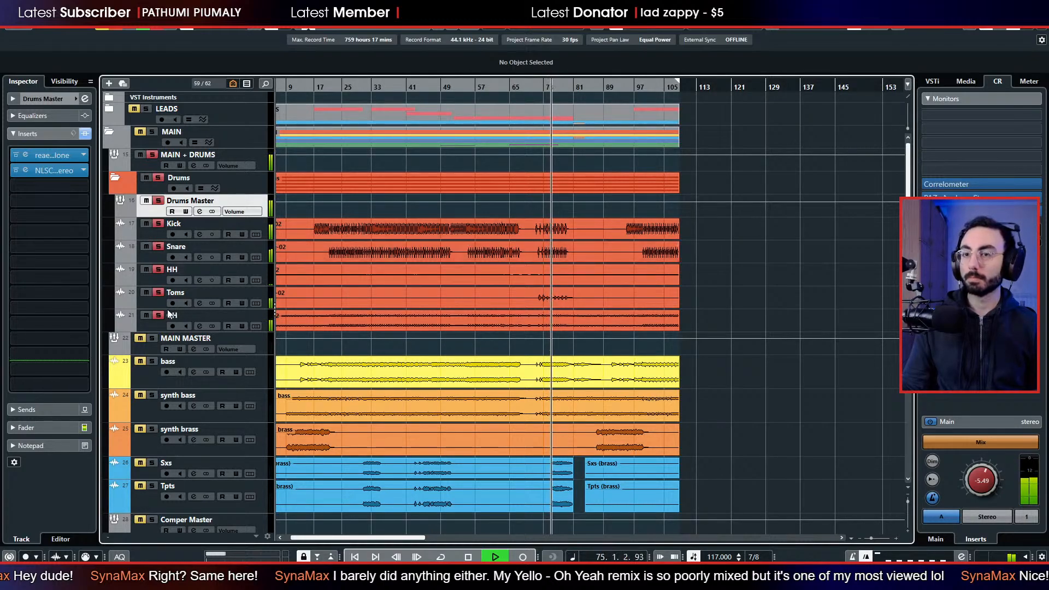
Lower the OH track's volume fader to about -2.05 dB.
{"action": "left_click", "coordinate": [156, 326]}
{"action": "left_click", "coordinate": [41, 466]}
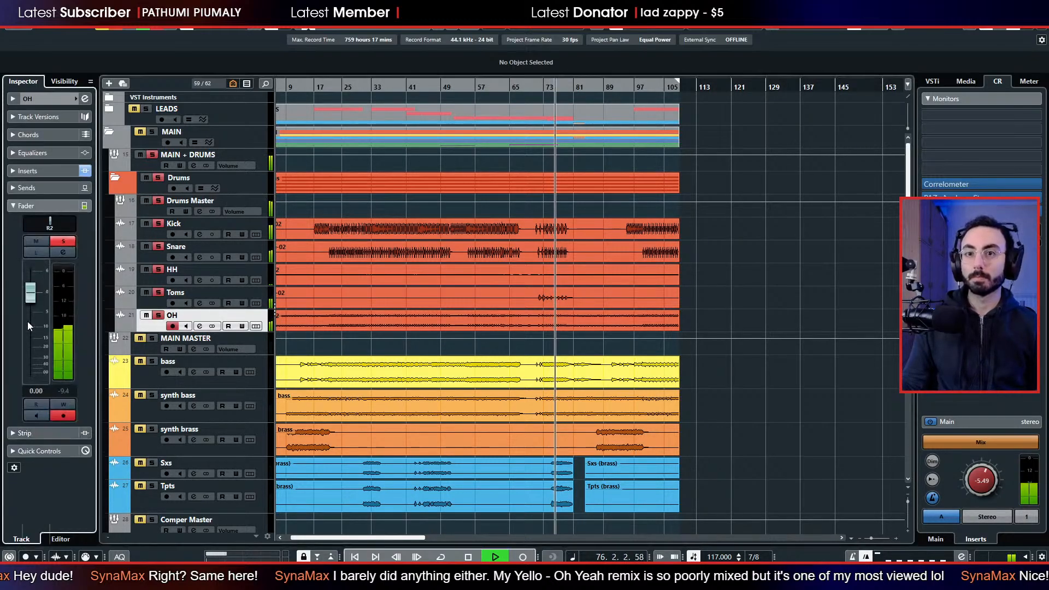
{"action": "left_click_drag", "start_coordinate": [28, 307], "coordinate": [29, 306]}
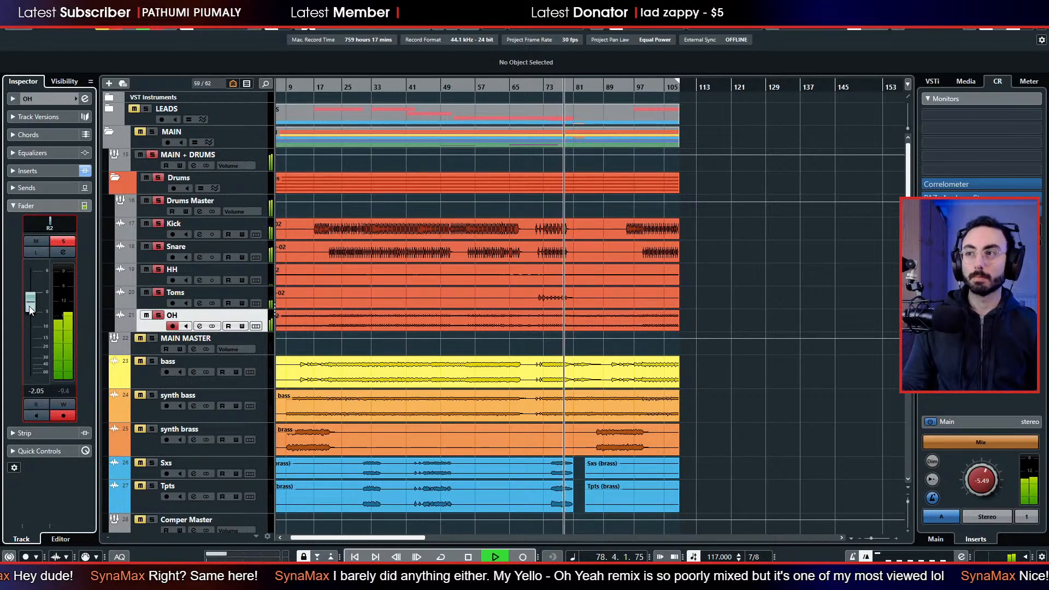
Compare the Drums Master with its reaeq and NLS Channel inserts bypassed and switched back on during playback, and stop playback.
{"action": "left_click", "coordinate": [24, 173]}
{"action": "left_click", "coordinate": [156, 214]}
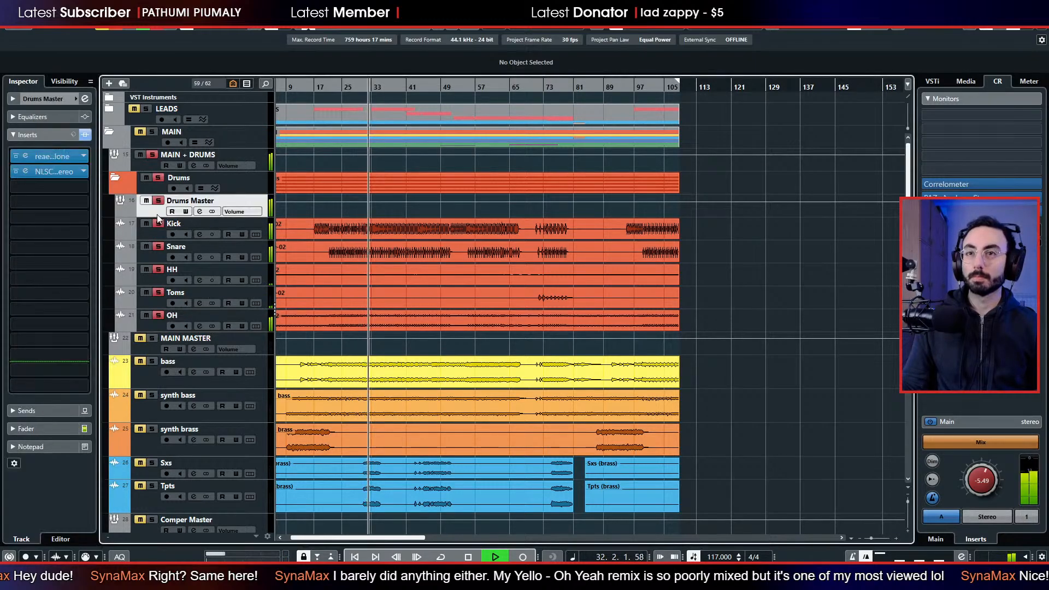
{"action": "key", "text": "space"}
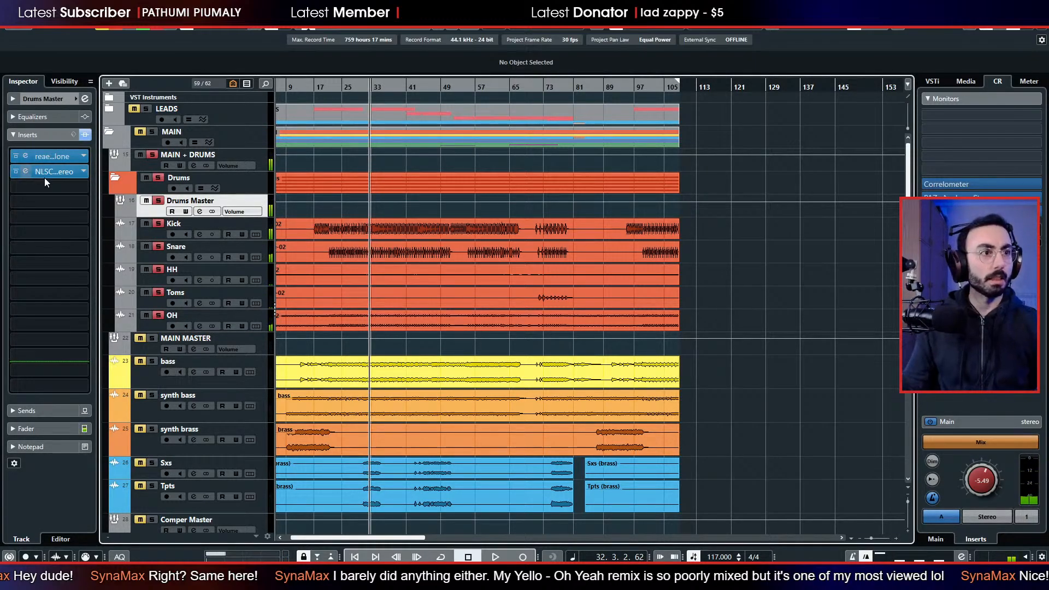
{"action": "left_click", "coordinate": [16, 156]}
{"action": "left_click", "coordinate": [15, 173]}
{"action": "key", "text": "space"}
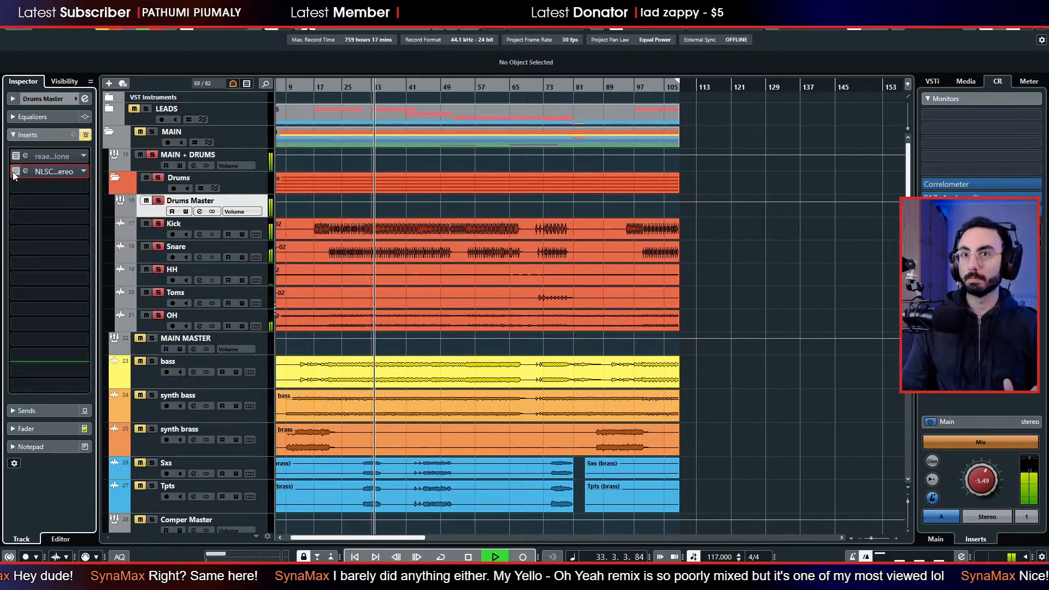
{"action": "left_click", "coordinate": [16, 156]}
{"action": "left_click", "coordinate": [23, 171]}
{"action": "left_click", "coordinate": [16, 171]}
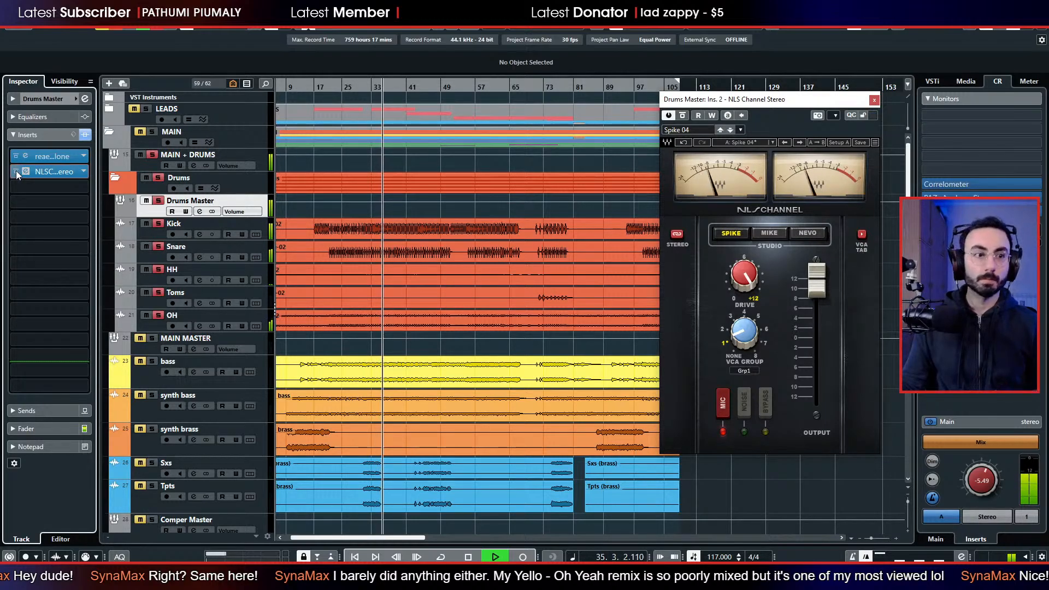
{"action": "left_click", "coordinate": [874, 100]}
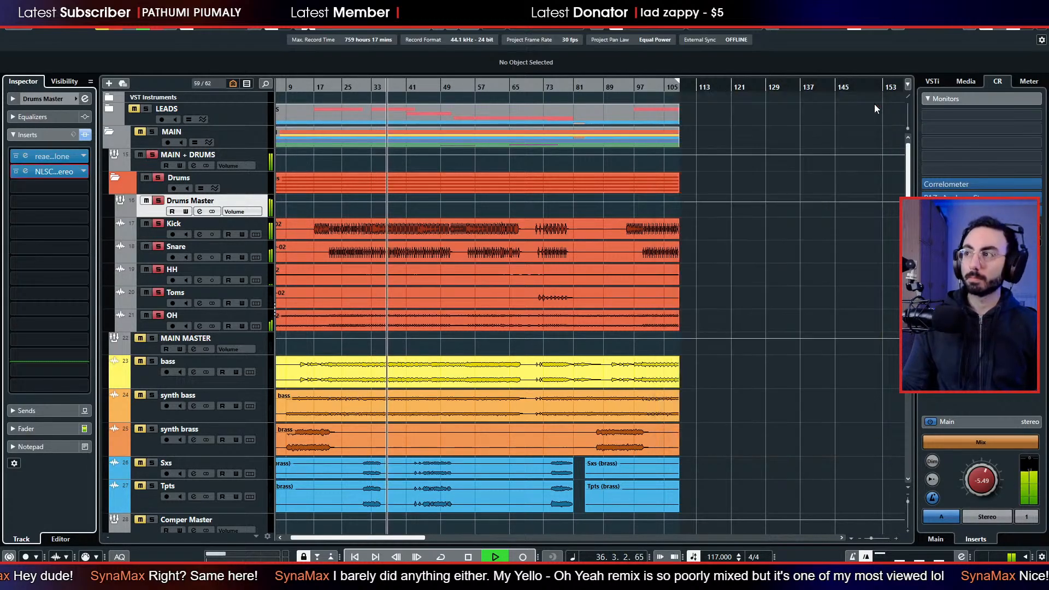
{"action": "key", "text": "space"}
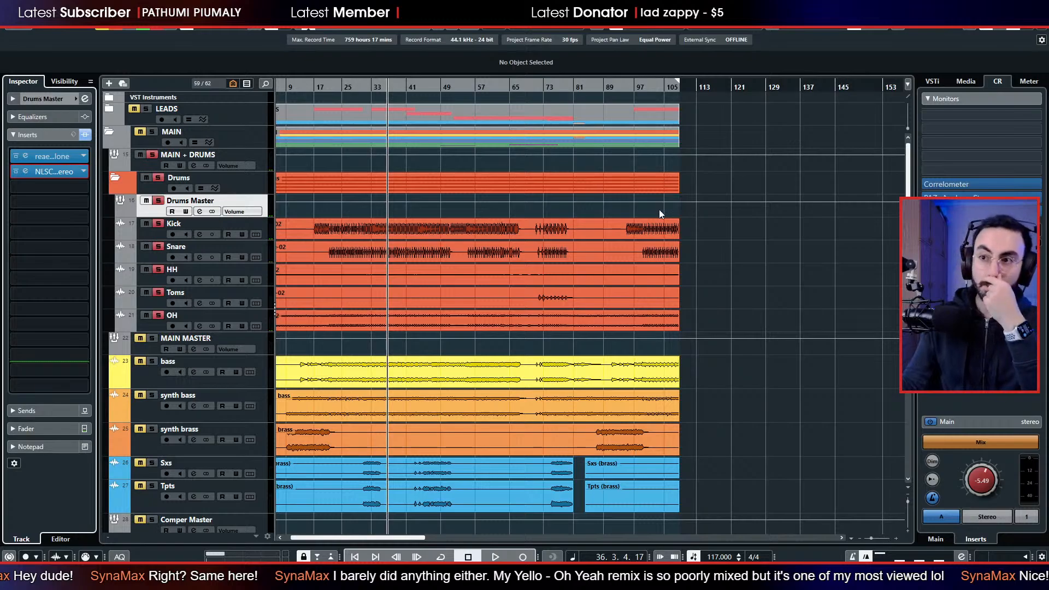
{"action": "scroll", "coordinate": [457, 236], "scroll_direction": "left", "scroll_amount": 1}
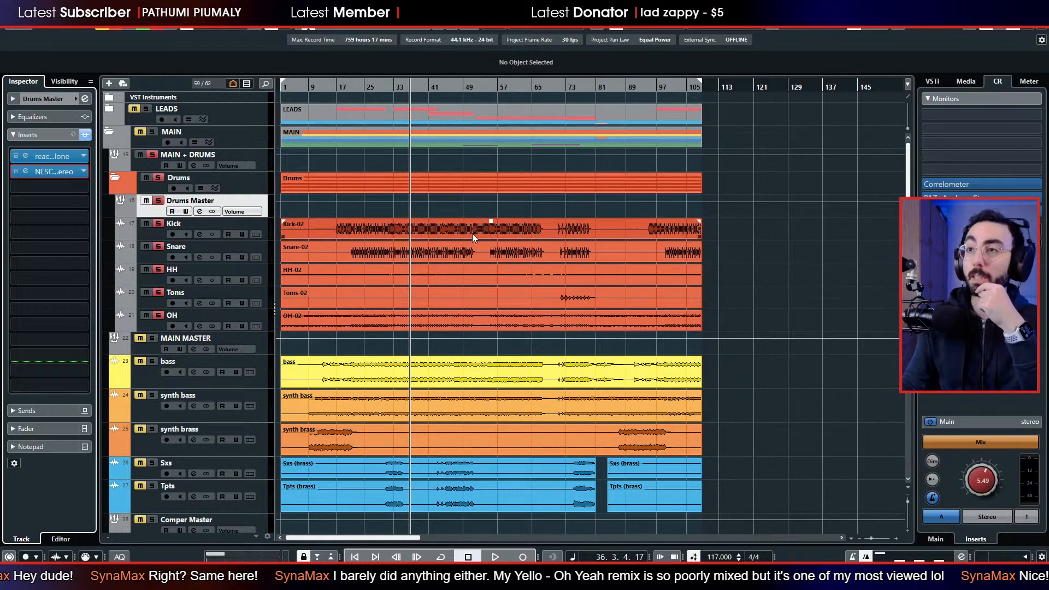
{"action": "scroll", "coordinate": [472, 234], "scroll_direction": "right", "scroll_amount": 10}
{"action": "scroll", "coordinate": [464, 235], "scroll_direction": "left", "scroll_amount": 10}
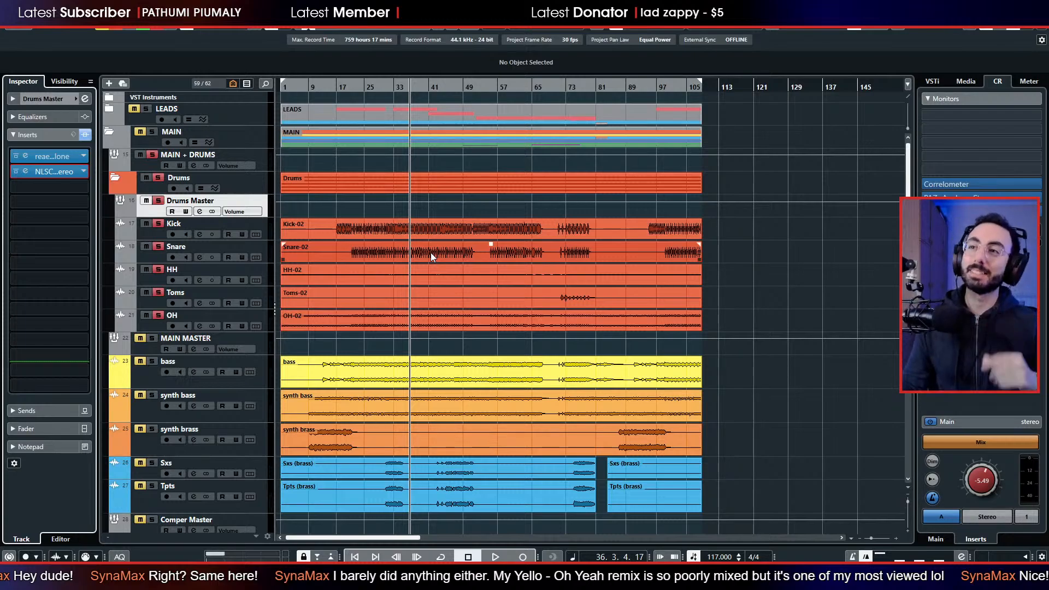
{"action": "scroll", "coordinate": [537, 358], "scroll_direction": "down", "scroll_amount": 5}
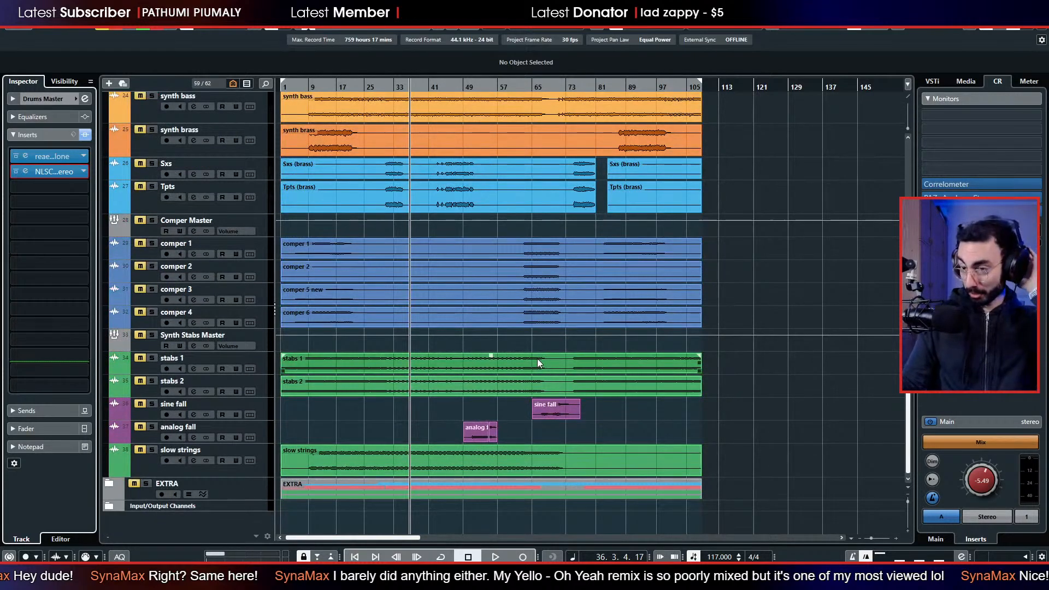
{"action": "scroll", "coordinate": [457, 332], "scroll_direction": "up", "scroll_amount": 5}
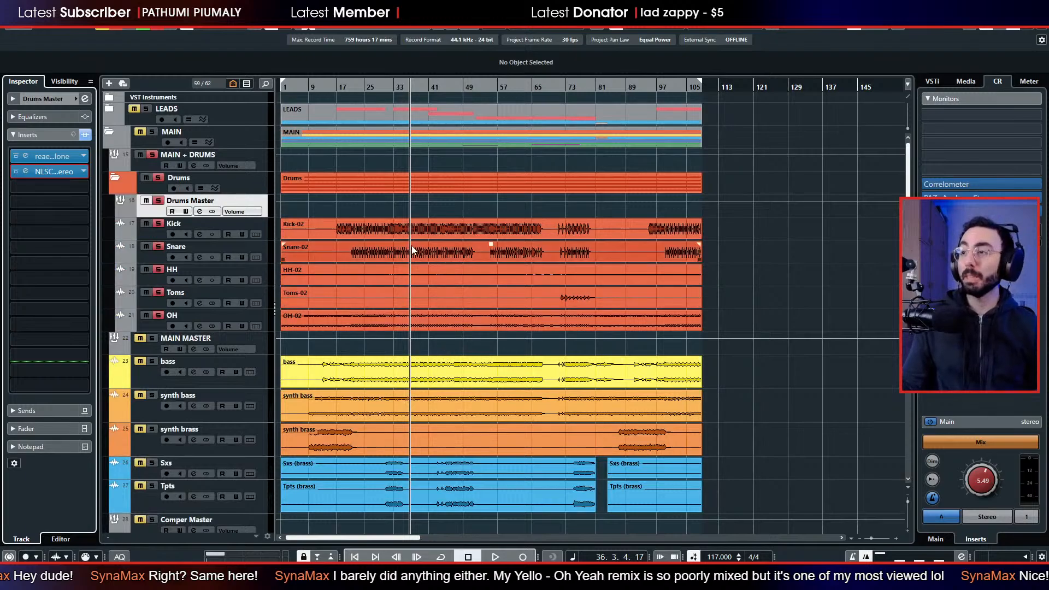
{"action": "scroll", "coordinate": [413, 250], "scroll_direction": "down", "scroll_amount": 5}
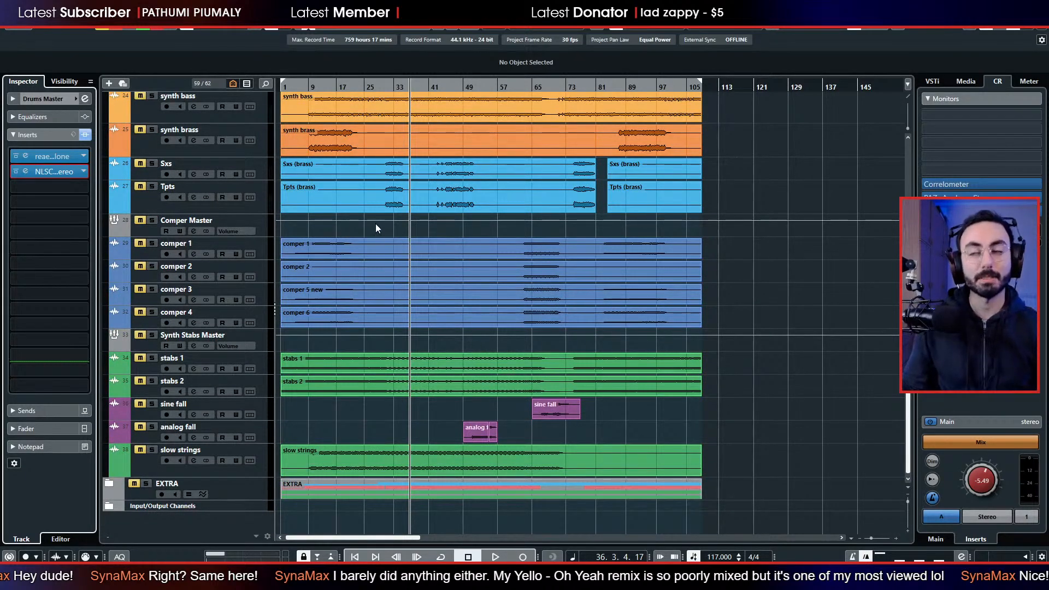
{"action": "scroll", "coordinate": [376, 230], "scroll_direction": "up", "scroll_amount": 5}
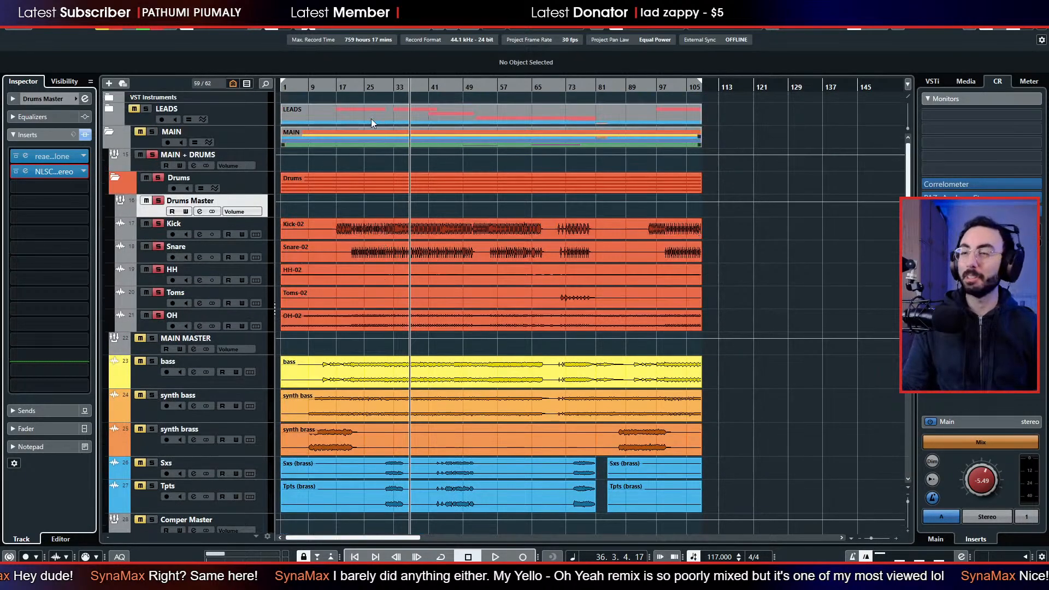
Play the drums briefly from the start of the song and stop.
{"action": "left_click_drag", "start_coordinate": [372, 86], "coordinate": [240, 101]}
{"action": "key", "text": "space"}
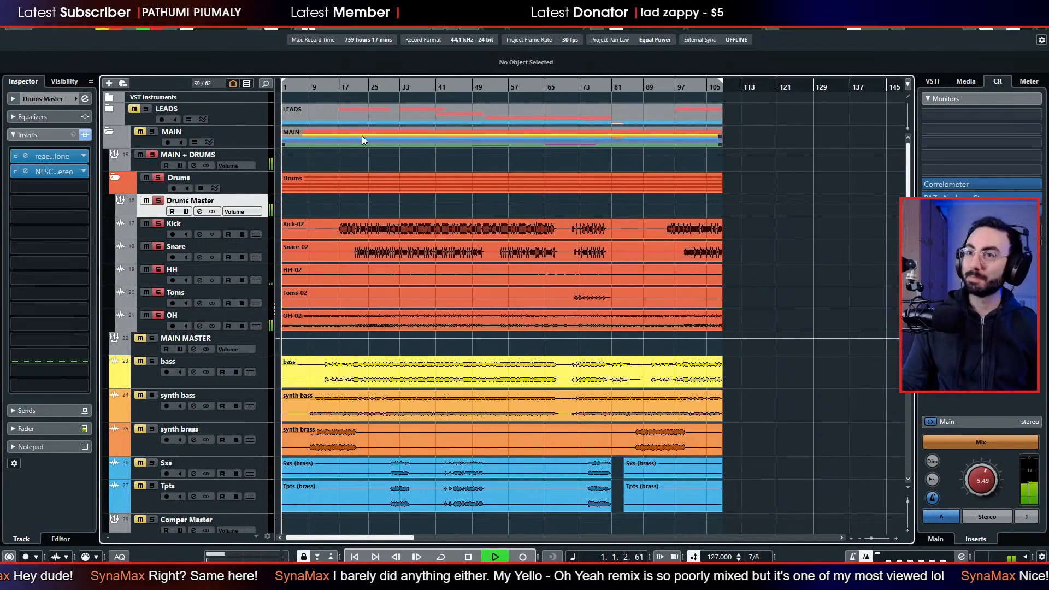
{"action": "scroll", "coordinate": [438, 185], "scroll_direction": "down", "scroll_amount": 3}
{"action": "scroll", "coordinate": [438, 185], "scroll_direction": "up", "scroll_amount": 3}
{"action": "key", "text": "space"}
Start playback from bar 24 with the bass track and the Drums folder soloed together.
{"action": "left_click", "coordinate": [362, 86]}
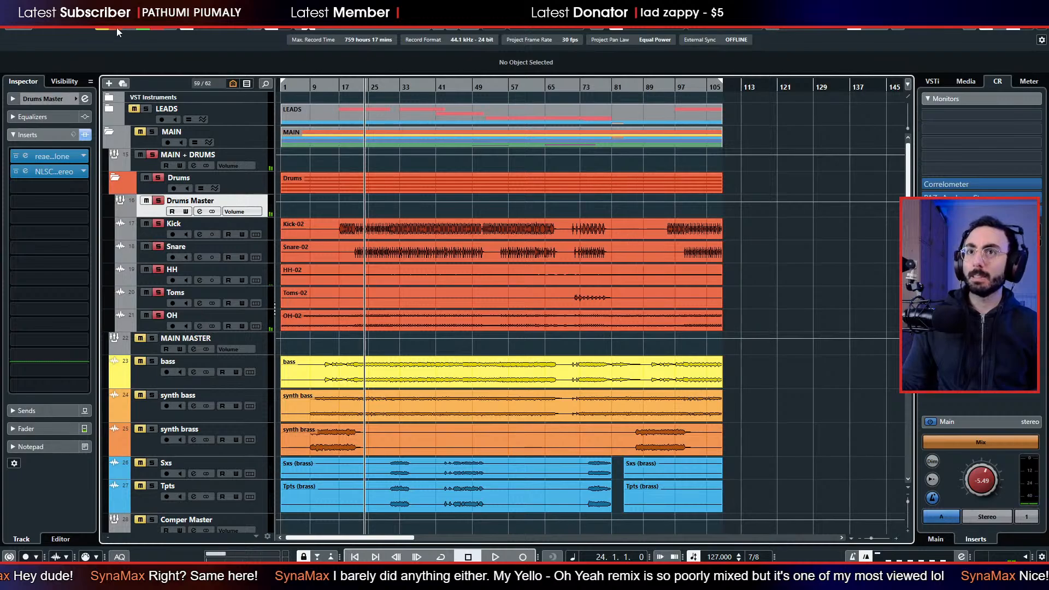
{"action": "key", "text": "space"}
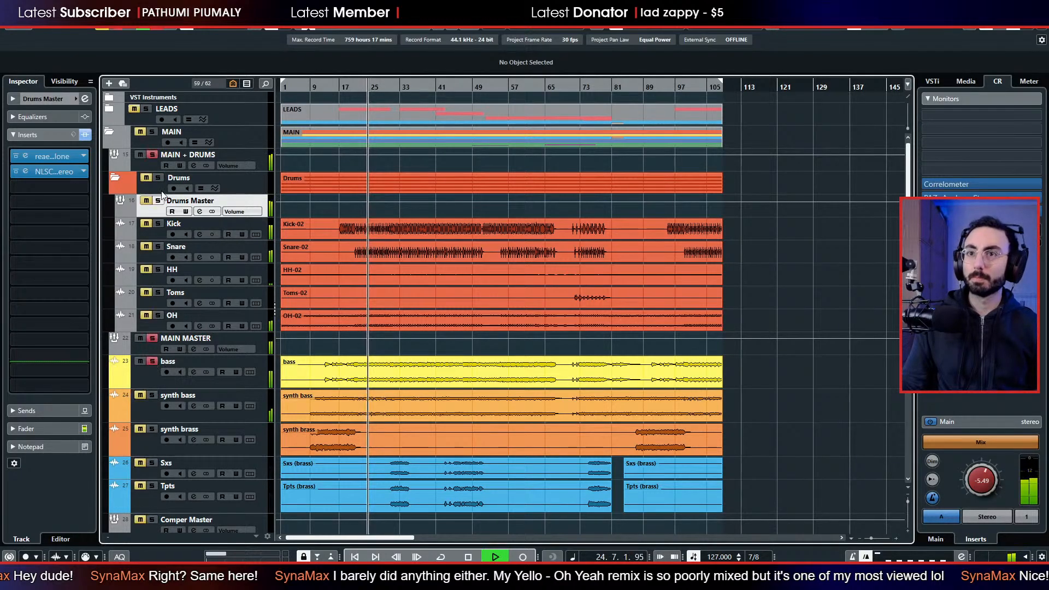
{"action": "left_click", "coordinate": [158, 178]}
Move TDR Nova to the bass track's third insert slot and insert the Pre 1973 preamp in the first slot.
{"action": "left_click", "coordinate": [142, 371]}
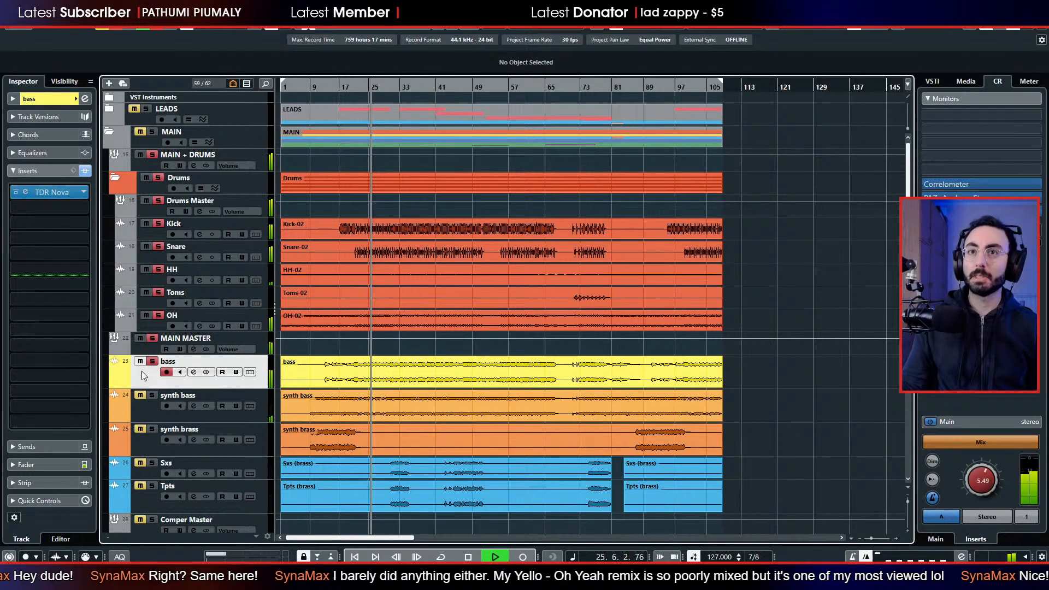
{"action": "left_click", "coordinate": [52, 207]}
{"action": "key", "text": "Escape"}
{"action": "left_click_drag", "start_coordinate": [52, 191], "coordinate": [48, 225]}
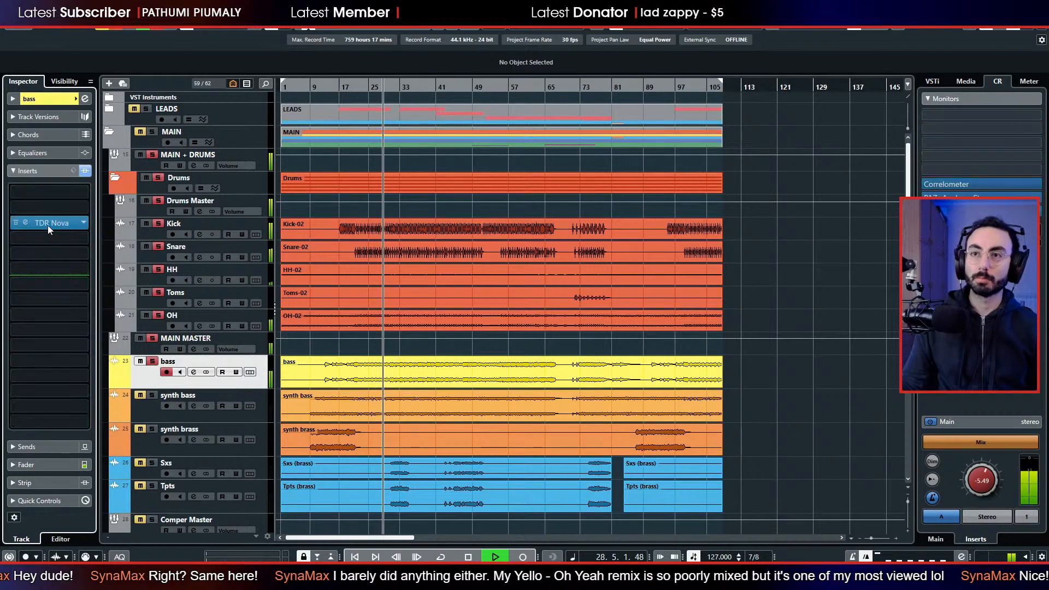
{"action": "left_click", "coordinate": [60, 192]}
{"action": "type", "text": "pre"}
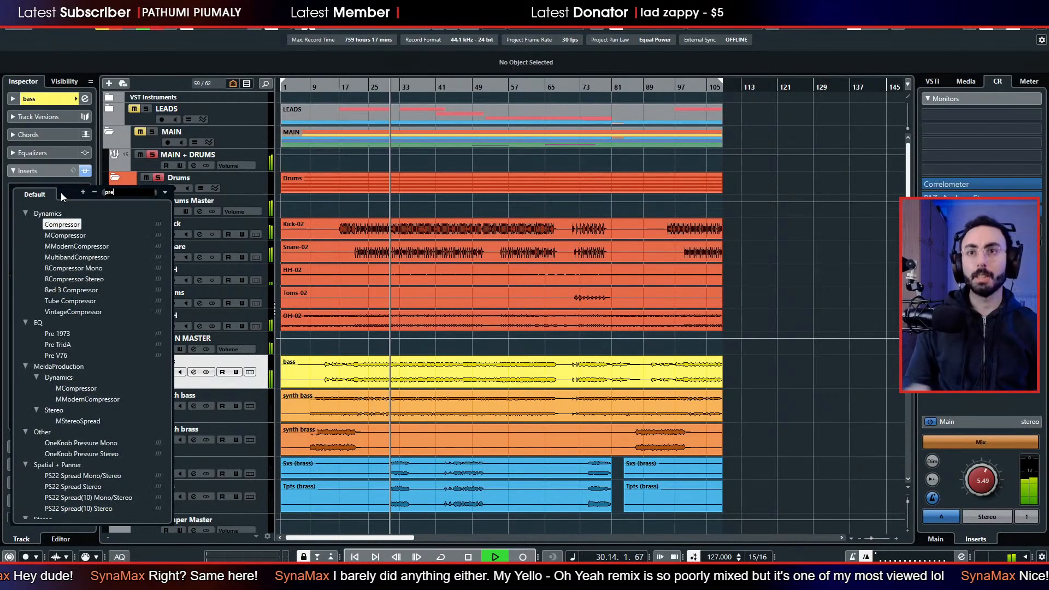
{"action": "left_click", "coordinate": [57, 334]}
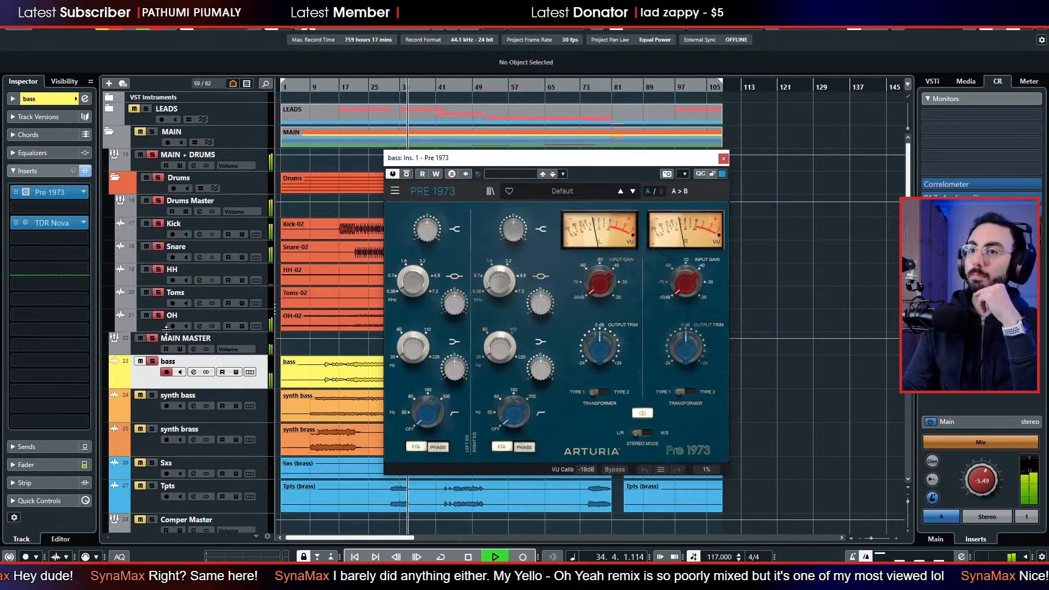
Solo the bass track during playback, move the Pre 1973 window slightly aside, and stop playback.
{"action": "left_click", "coordinate": [152, 361]}
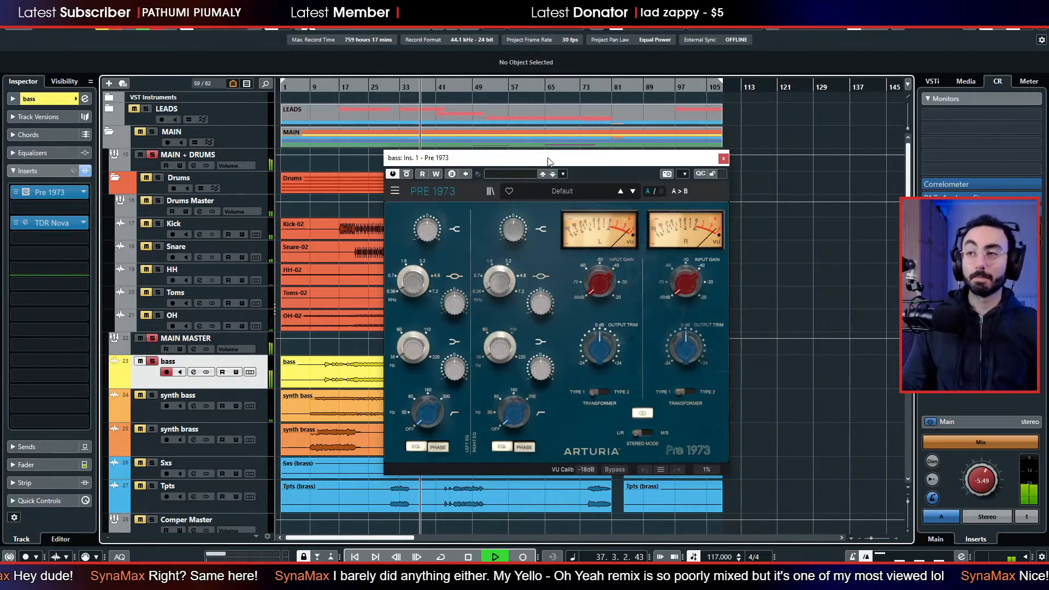
{"action": "left_click_drag", "start_coordinate": [549, 162], "coordinate": [557, 164]}
{"action": "key", "text": "space"}
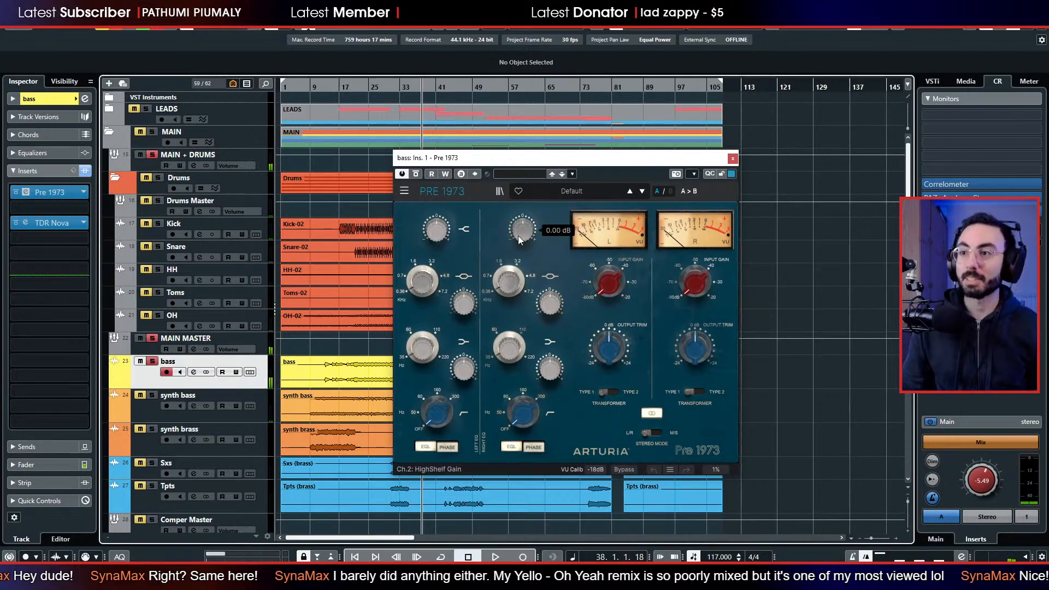
Lower the bass preamp's output trim and set its input gain to -44.0 dB while listening, and close the Pre 1973.
{"action": "left_click_drag", "start_coordinate": [608, 282], "coordinate": [602, 301]}
{"action": "key", "text": "space"}
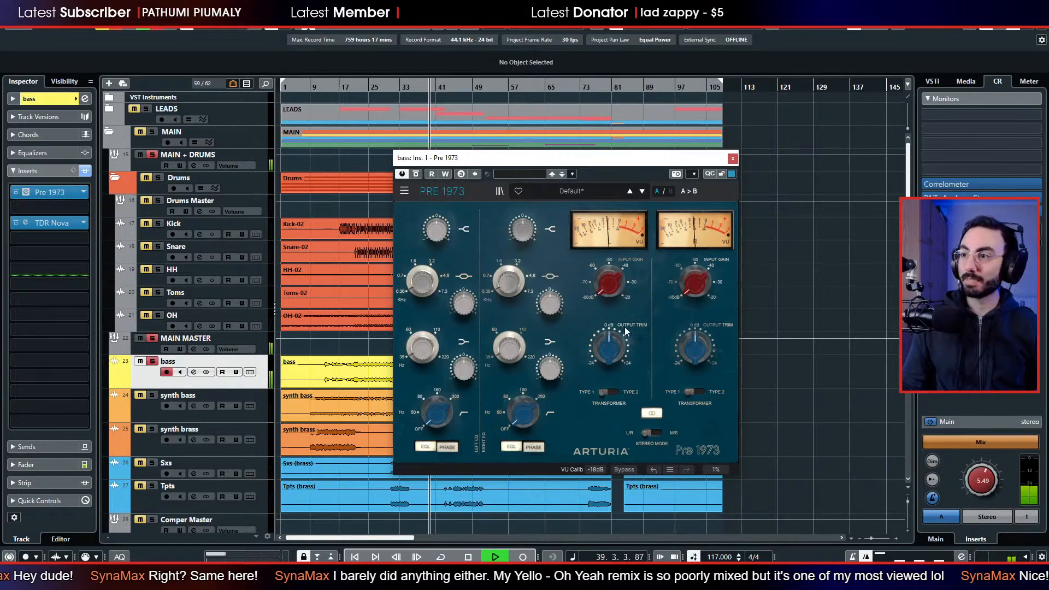
{"action": "left_click_drag", "start_coordinate": [626, 331], "coordinate": [627, 338]}
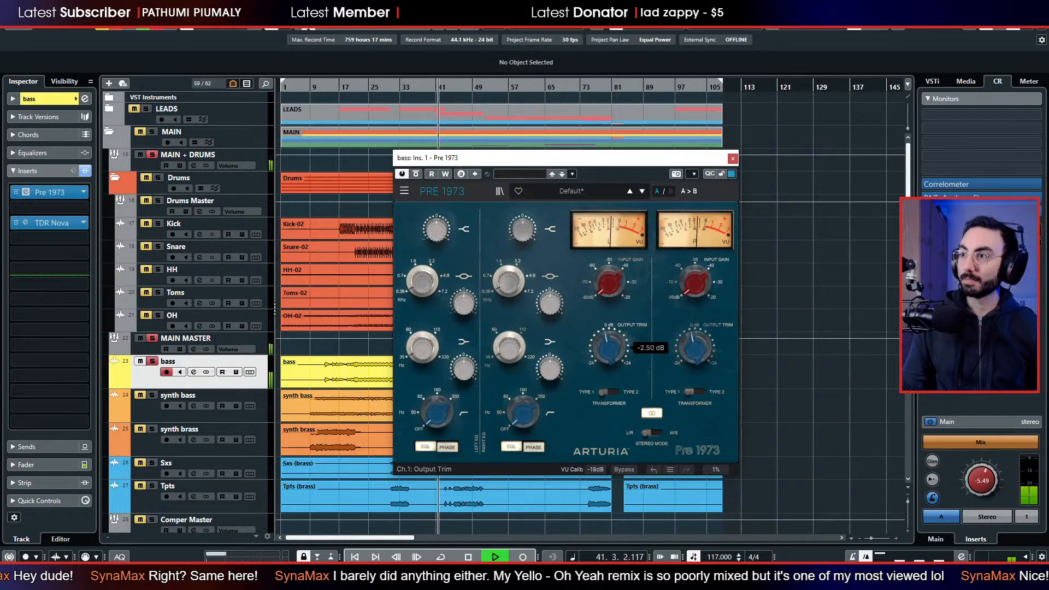
{"action": "left_click_drag", "start_coordinate": [611, 293], "coordinate": [611, 210]}
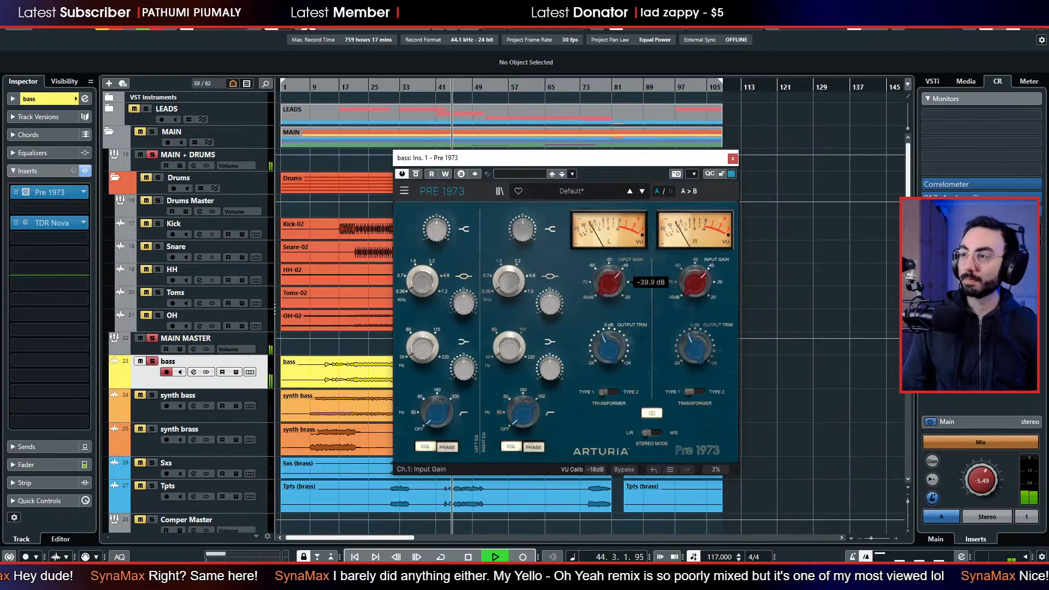
{"action": "left_click_drag", "start_coordinate": [610, 349], "coordinate": [610, 350]}
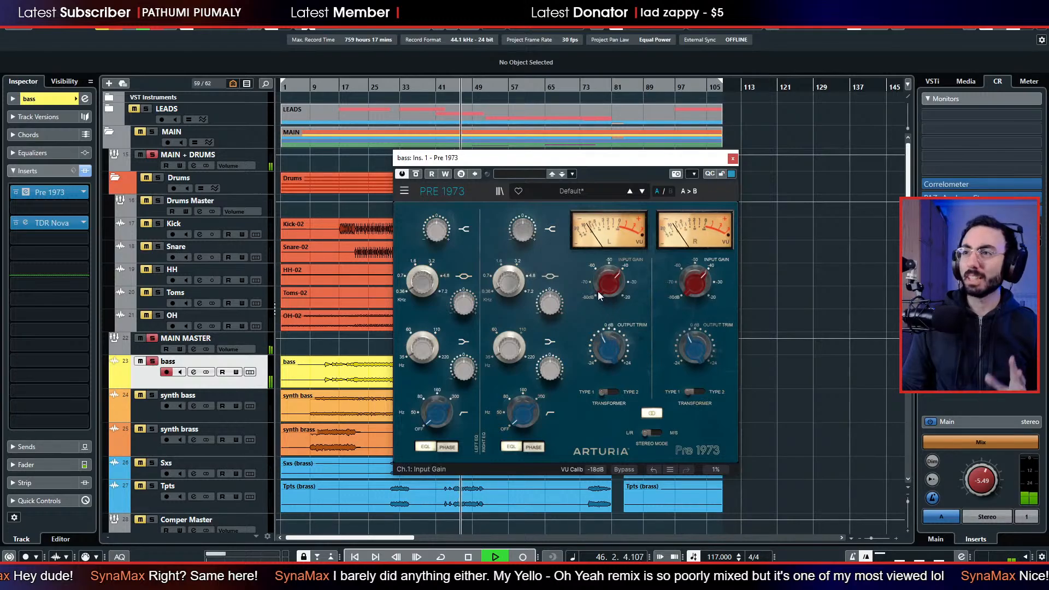
{"action": "left_click_drag", "start_coordinate": [611, 293], "coordinate": [611, 298]}
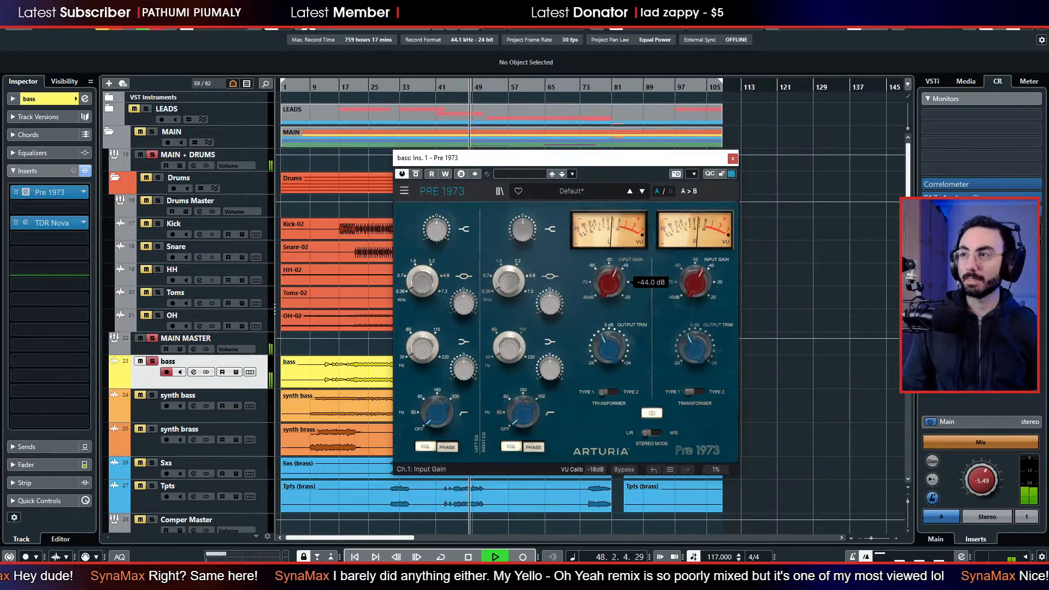
{"action": "left_click", "coordinate": [732, 159]}
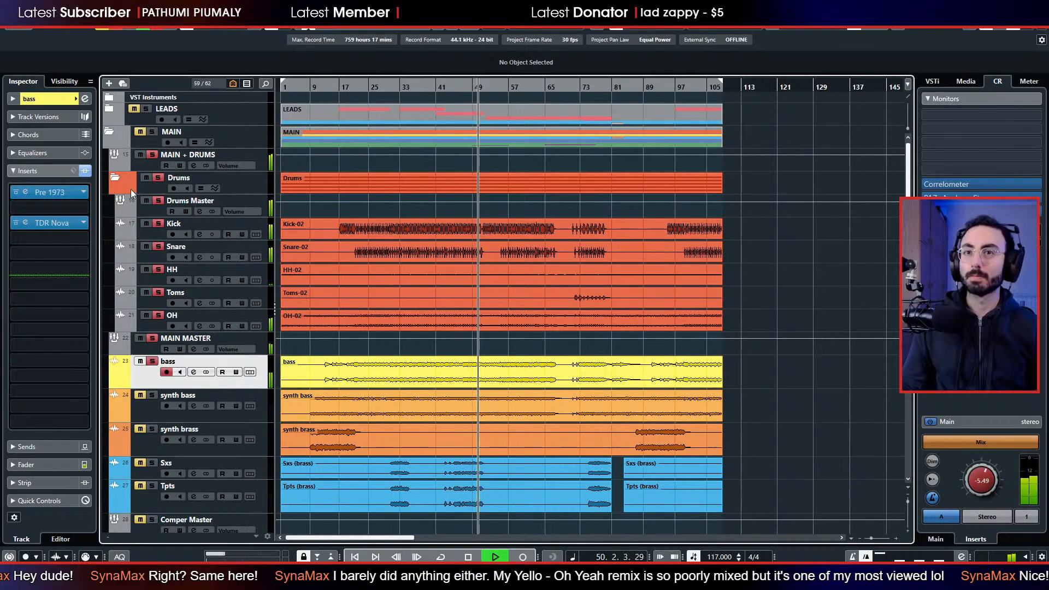
Raise the bass track's fader to -5.92 dB.
{"action": "left_click", "coordinate": [60, 463]}
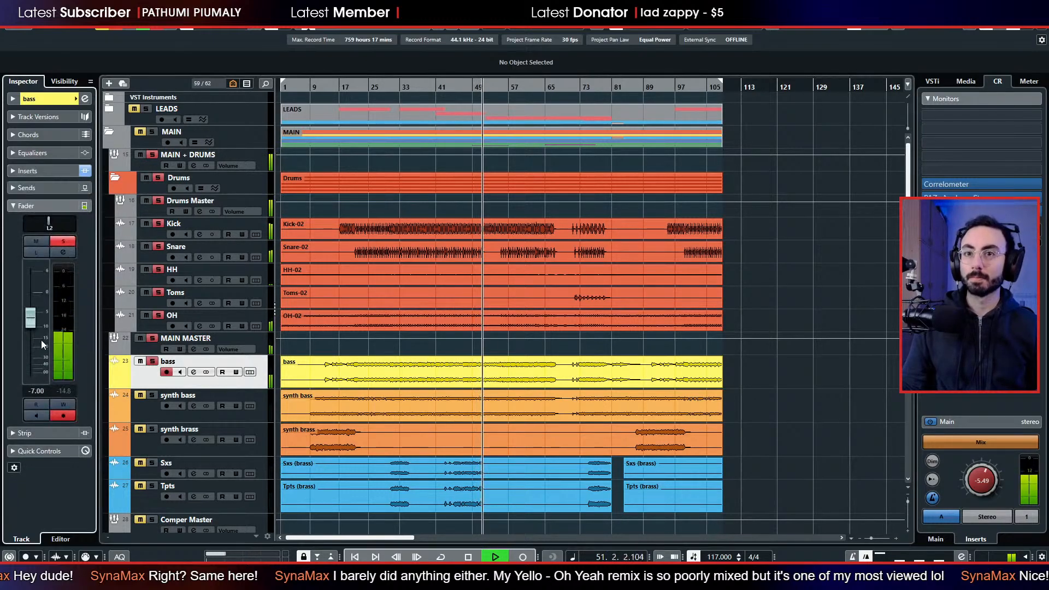
{"action": "left_click_drag", "start_coordinate": [35, 319], "coordinate": [32, 323]}
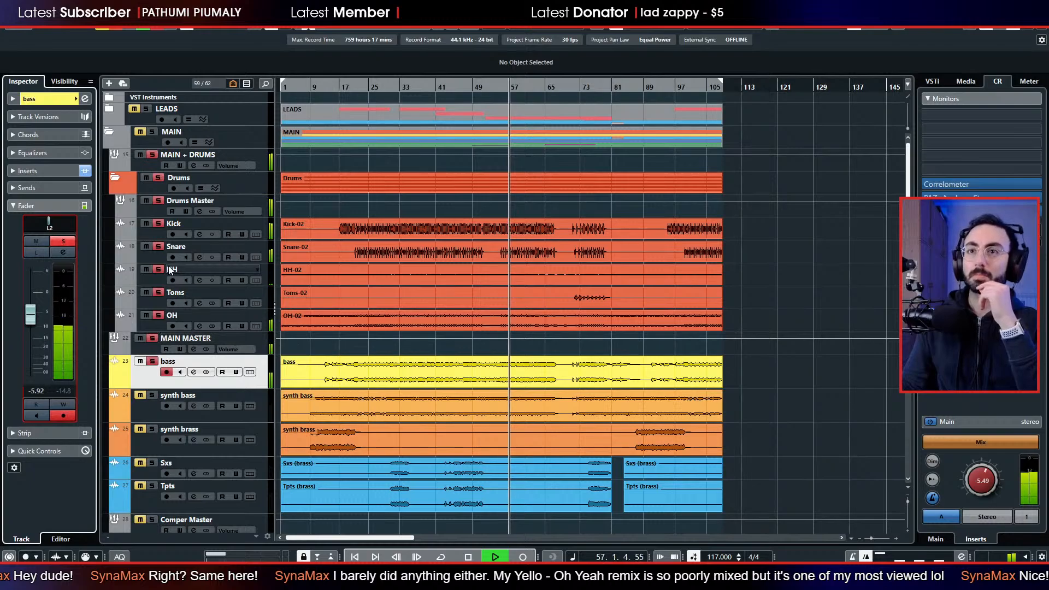
Turn the Control Room level down and back up during playback, stop, and set the level to -1.73 dB.
{"action": "left_click_drag", "start_coordinate": [986, 484], "coordinate": [989, 527]}
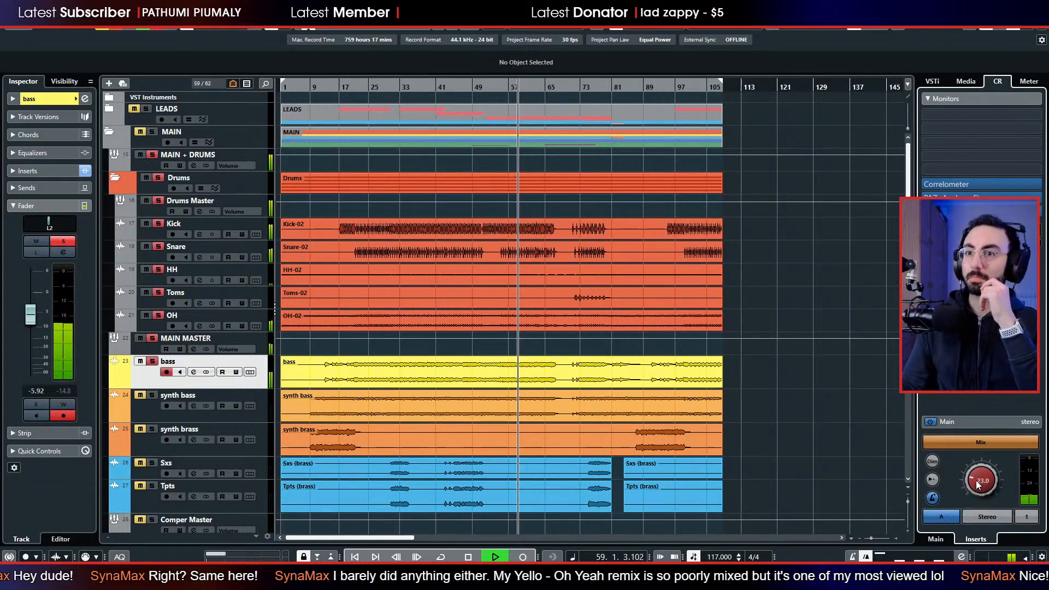
{"action": "left_click_drag", "start_coordinate": [975, 480], "coordinate": [991, 529]}
{"action": "left_click_drag", "start_coordinate": [978, 481], "coordinate": [968, 417]}
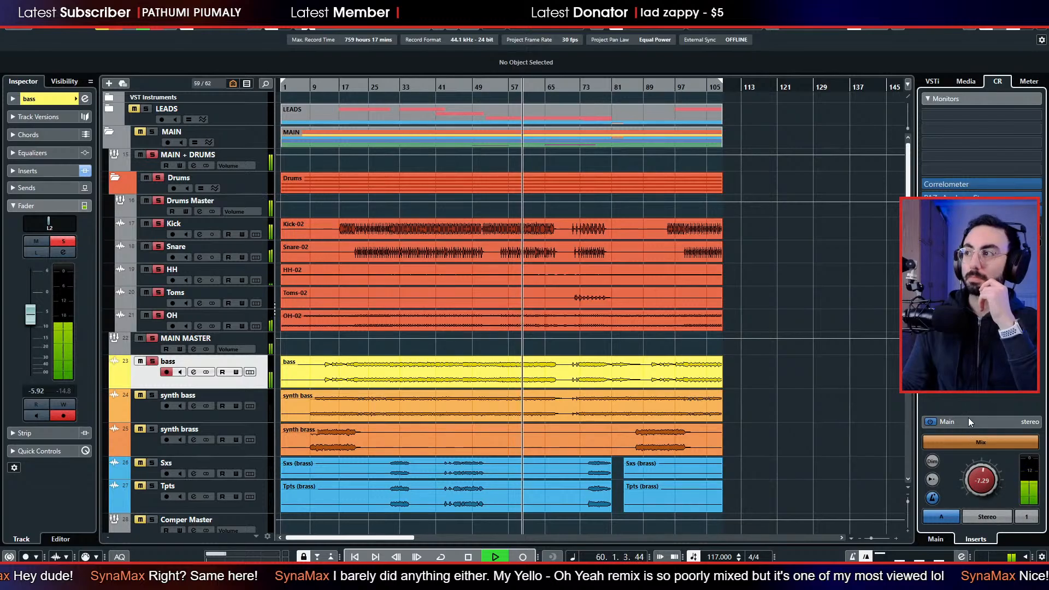
{"action": "left_click_drag", "start_coordinate": [977, 471], "coordinate": [968, 408]}
{"action": "key", "text": "space"}
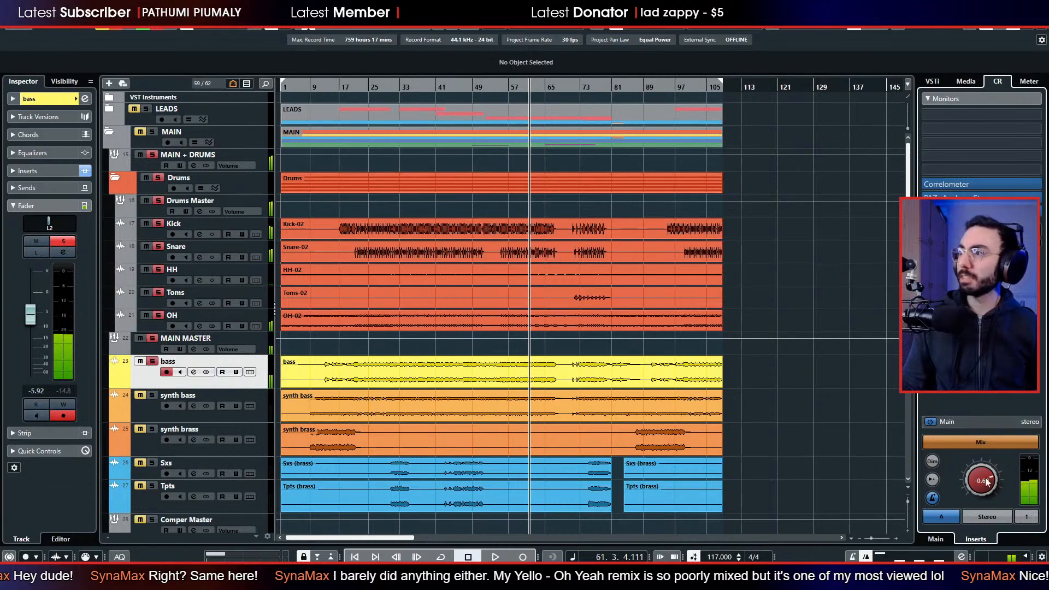
{"action": "left_click_drag", "start_coordinate": [988, 469], "coordinate": [985, 478]}
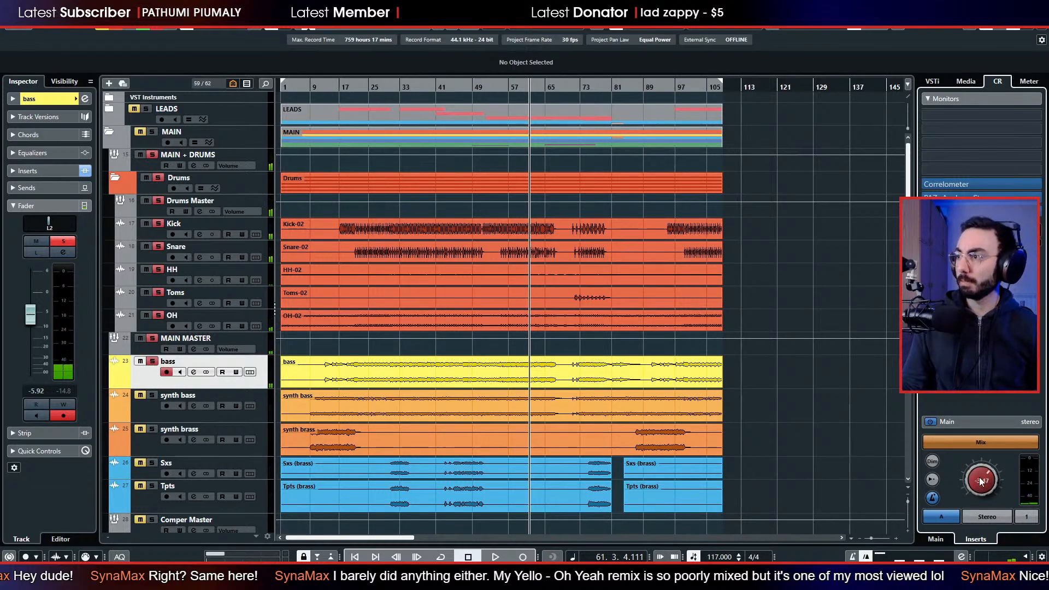
{"action": "left_click_drag", "start_coordinate": [978, 474], "coordinate": [977, 467]}
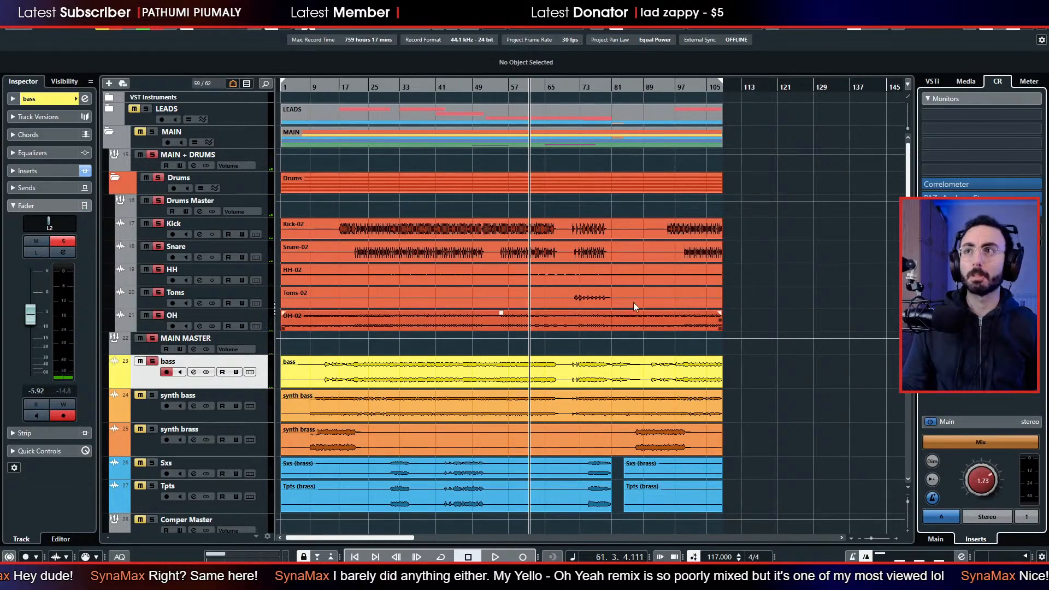
Check the device and output ports of Monitor 1 in the Control Room audio connections, and close the window.
{"action": "key", "text": "F4"}
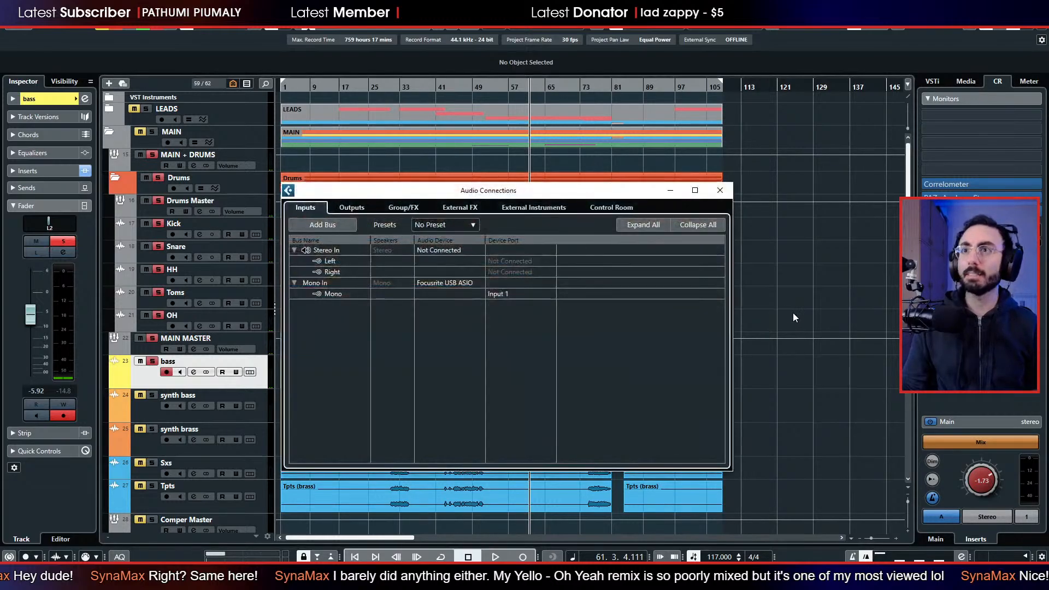
{"action": "left_click", "coordinate": [617, 208]}
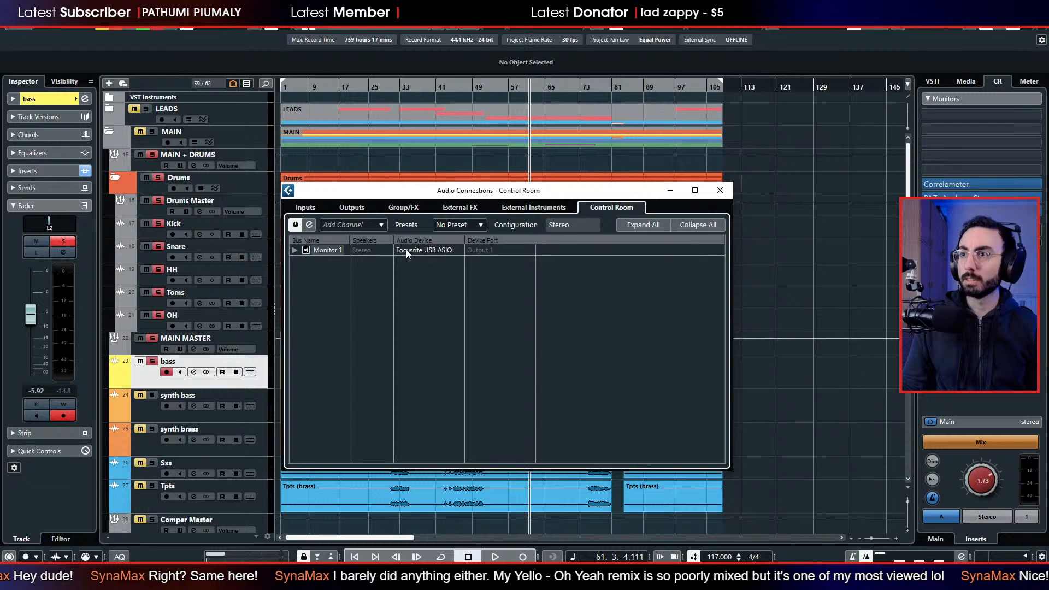
{"action": "left_click", "coordinate": [494, 251]}
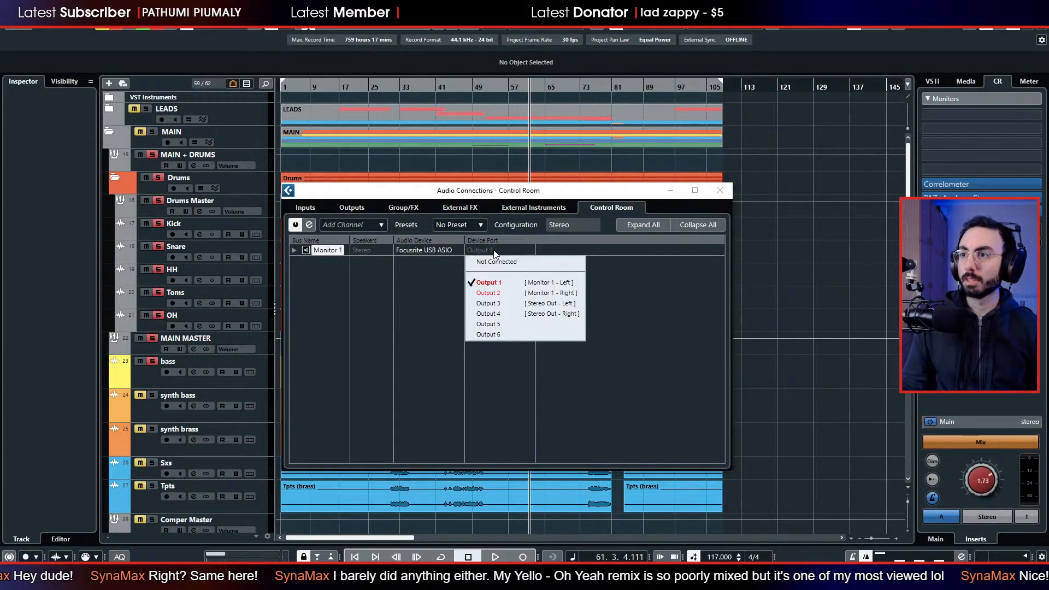
{"action": "left_click", "coordinate": [327, 256]}
{"action": "left_click", "coordinate": [294, 250]}
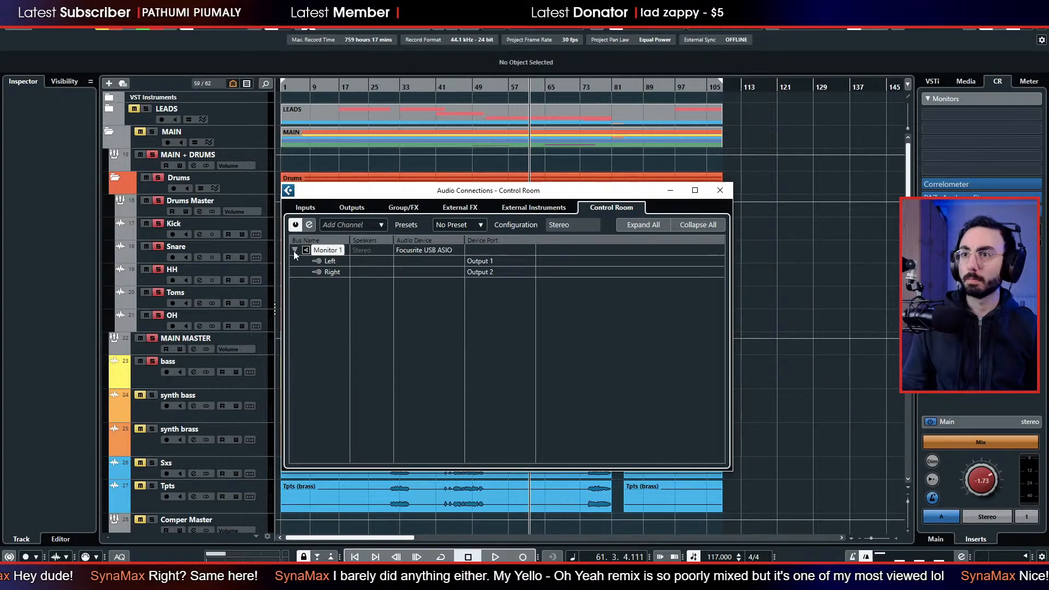
{"action": "left_click", "coordinate": [480, 261]}
{"action": "left_click", "coordinate": [490, 263]}
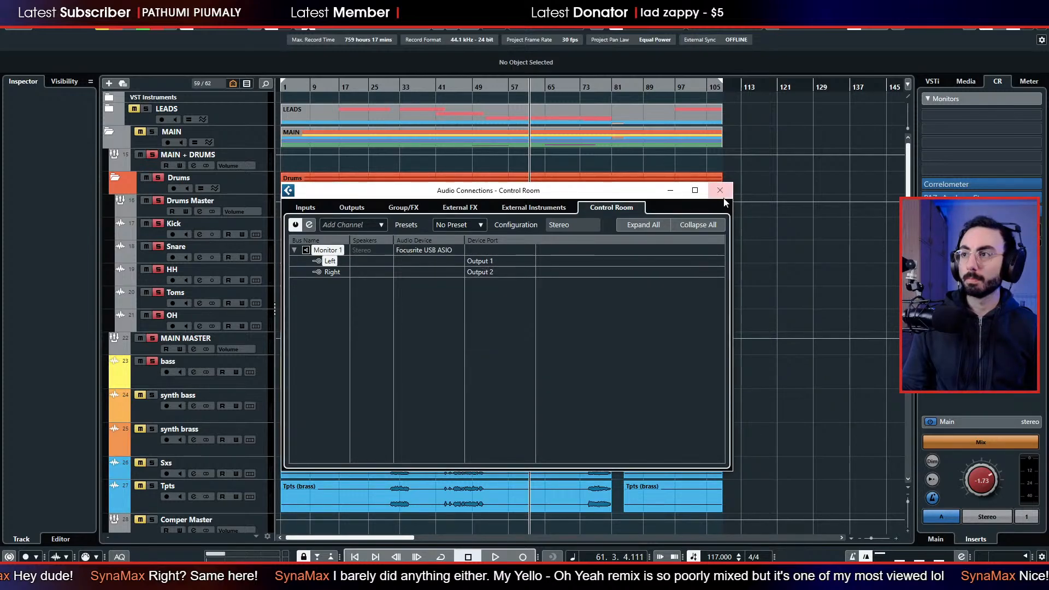
{"action": "left_click", "coordinate": [720, 191]}
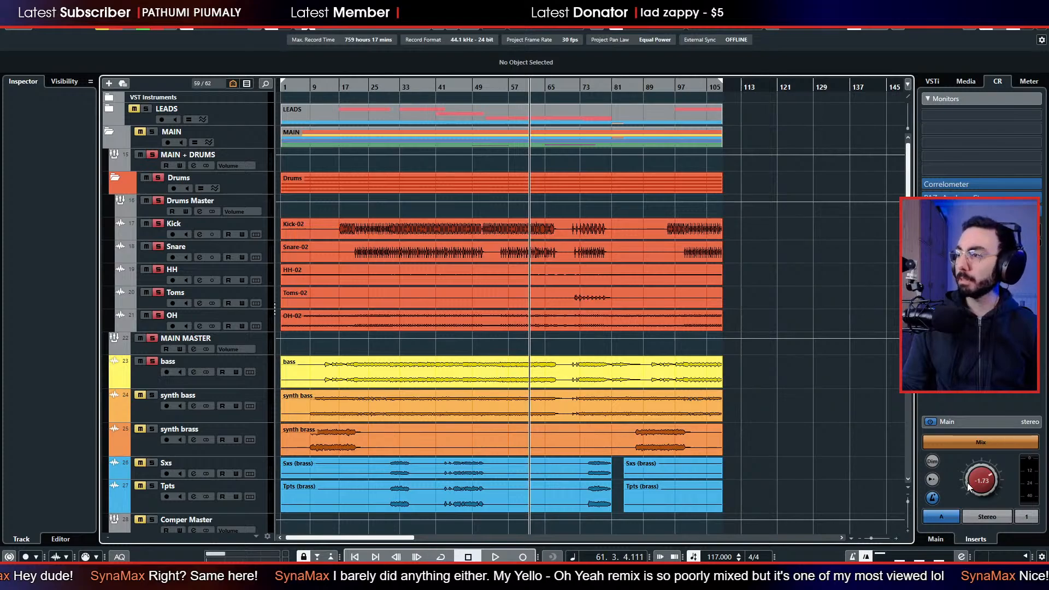
Raise the Control Room level to about 0 dB, start playback, turn the level fully down, and stop.
{"action": "left_click_drag", "start_coordinate": [967, 483], "coordinate": [982, 465]}
{"action": "key", "text": "space"}
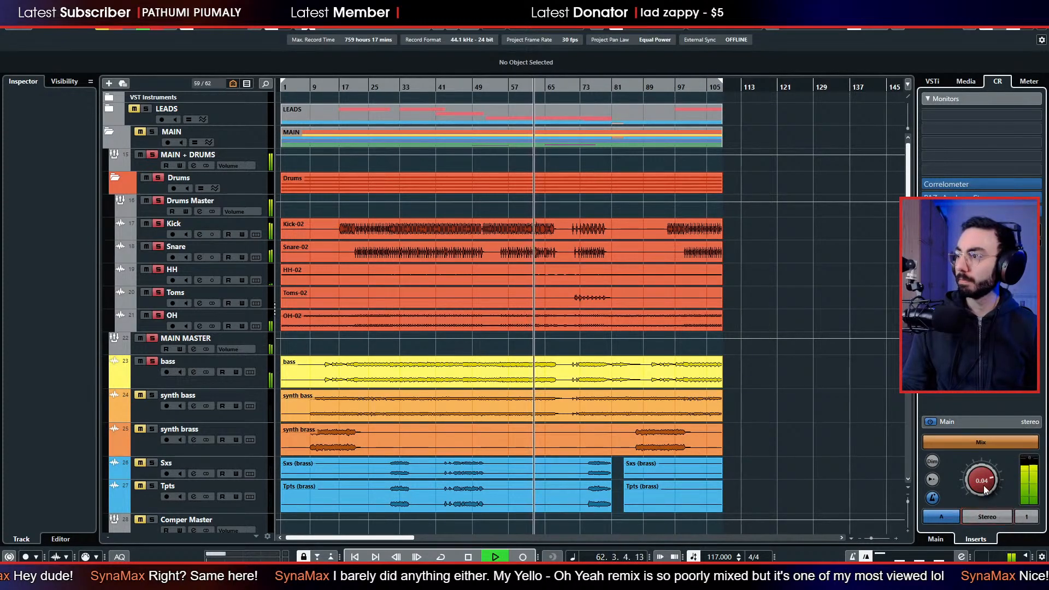
{"action": "left_click_drag", "start_coordinate": [984, 485], "coordinate": [984, 579]}
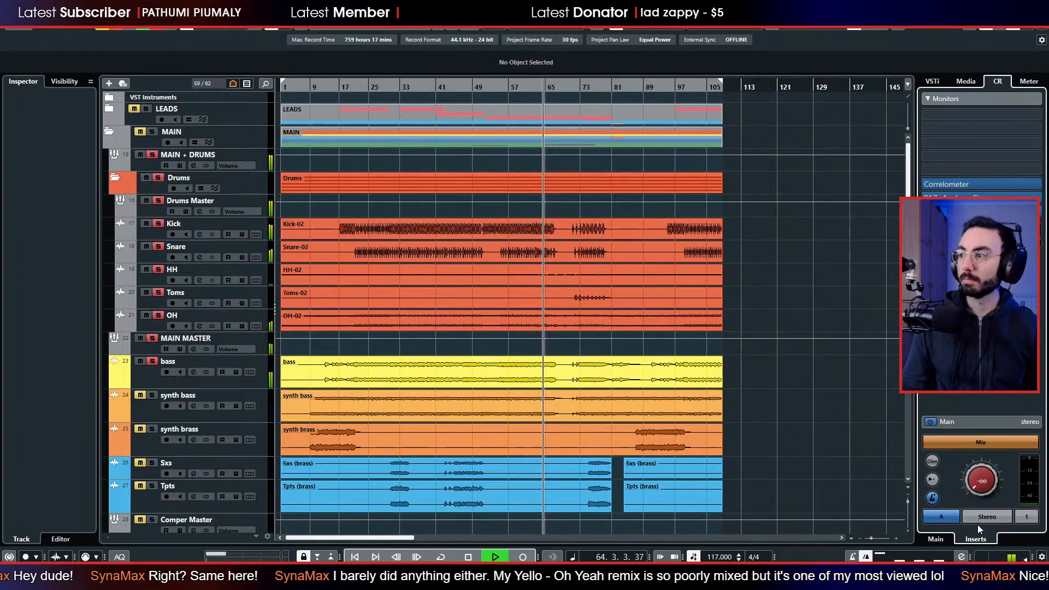
{"action": "left_click_drag", "start_coordinate": [971, 496], "coordinate": [978, 579]}
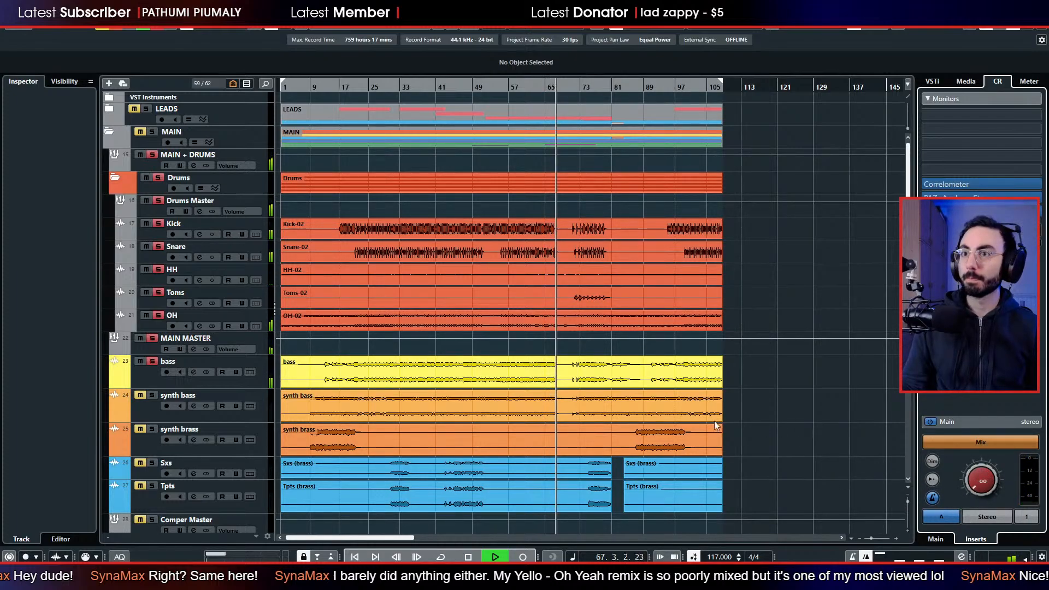
{"action": "key", "text": "space"}
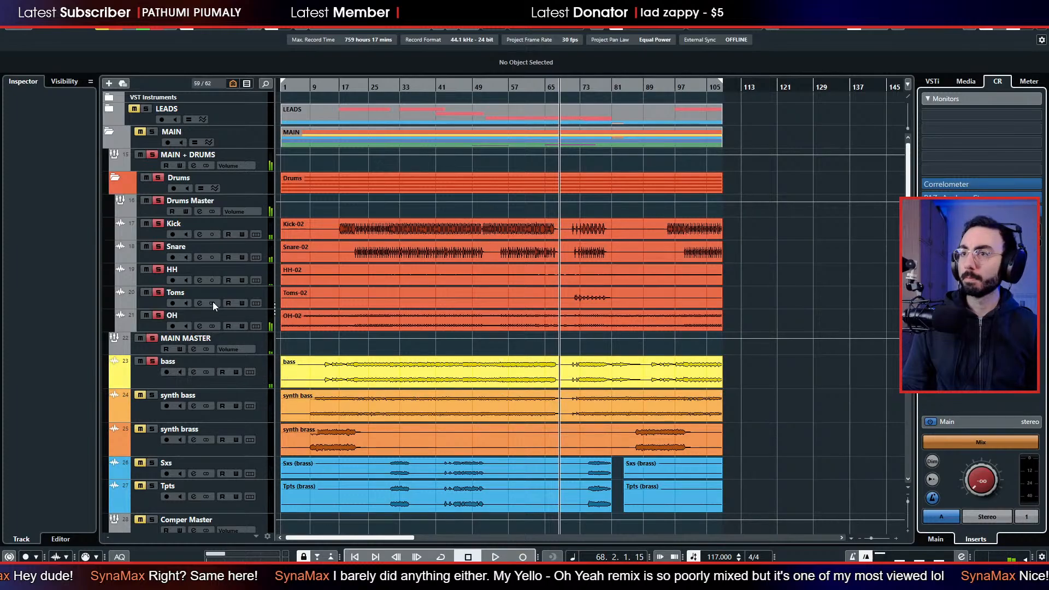
Check the output routing of the Drums Master and MAIN + DRUMS groups.
{"action": "left_click", "coordinate": [137, 185]}
{"action": "left_click", "coordinate": [142, 210]}
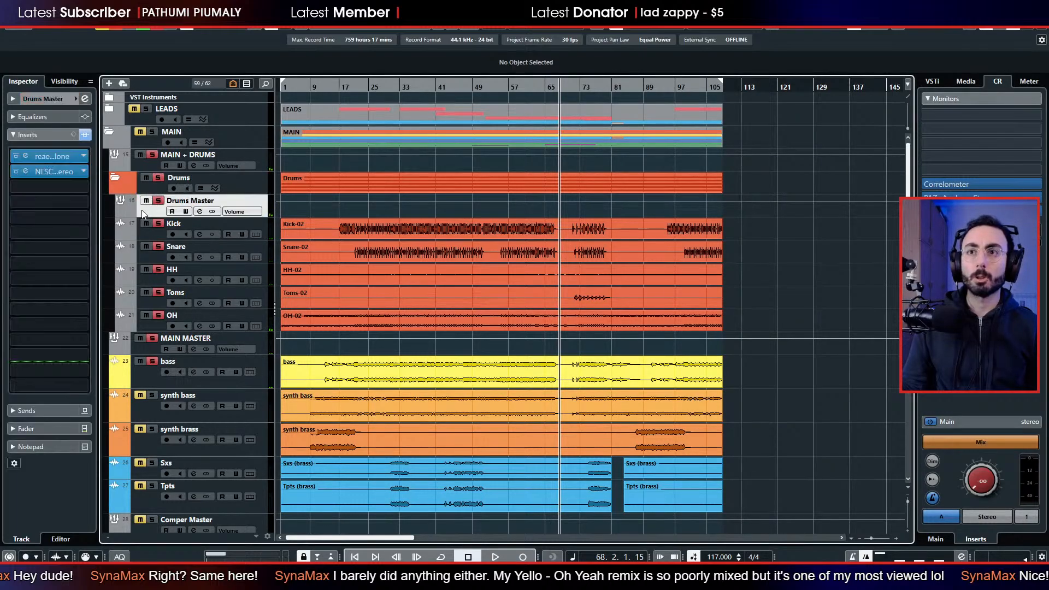
{"action": "left_click", "coordinate": [31, 99]}
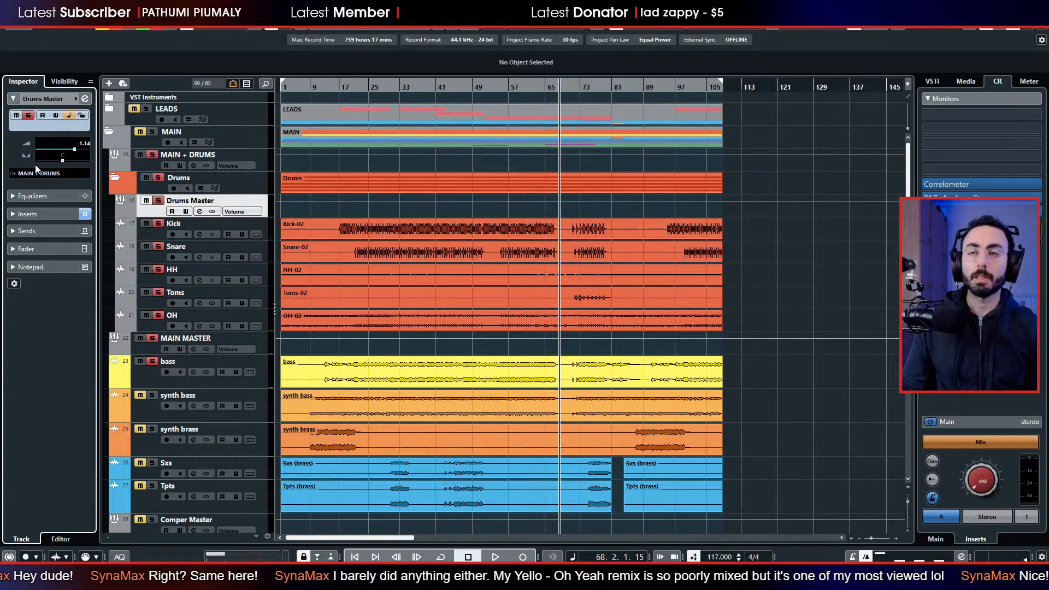
{"action": "left_click", "coordinate": [148, 167]}
{"action": "left_click", "coordinate": [55, 176]}
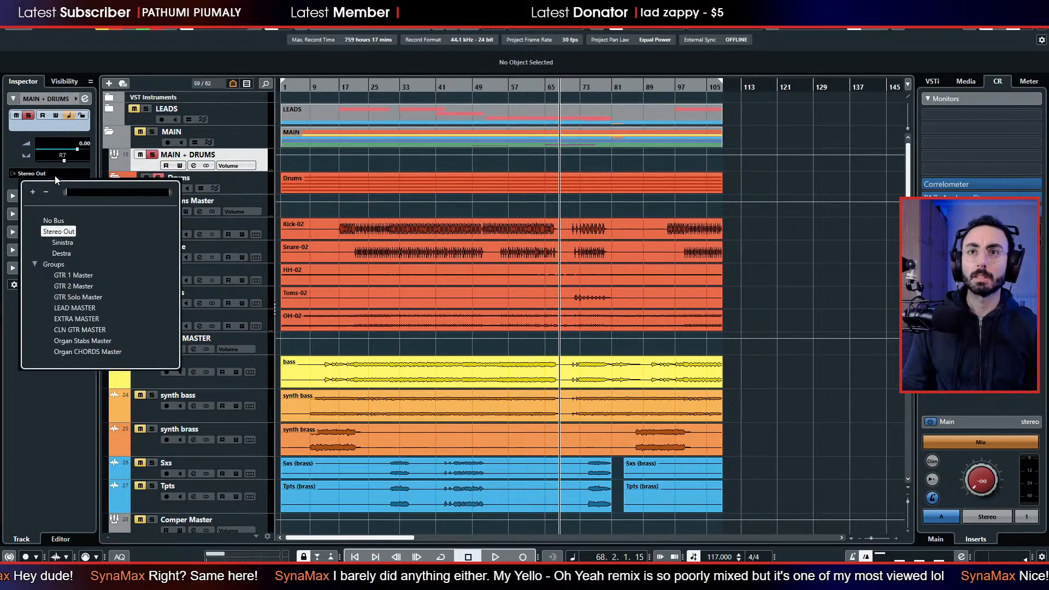
{"action": "left_click", "coordinate": [55, 175]}
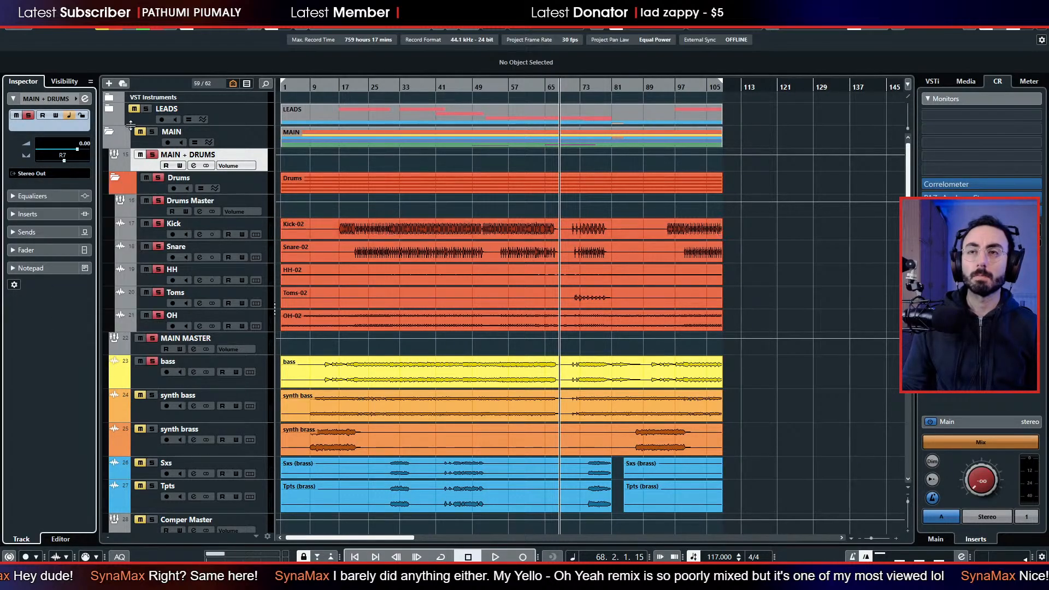
Look over the remaining tracks and play the song briefly with the Control Room level fully down.
{"action": "scroll", "coordinate": [222, 267], "scroll_direction": "down", "scroll_amount": 10}
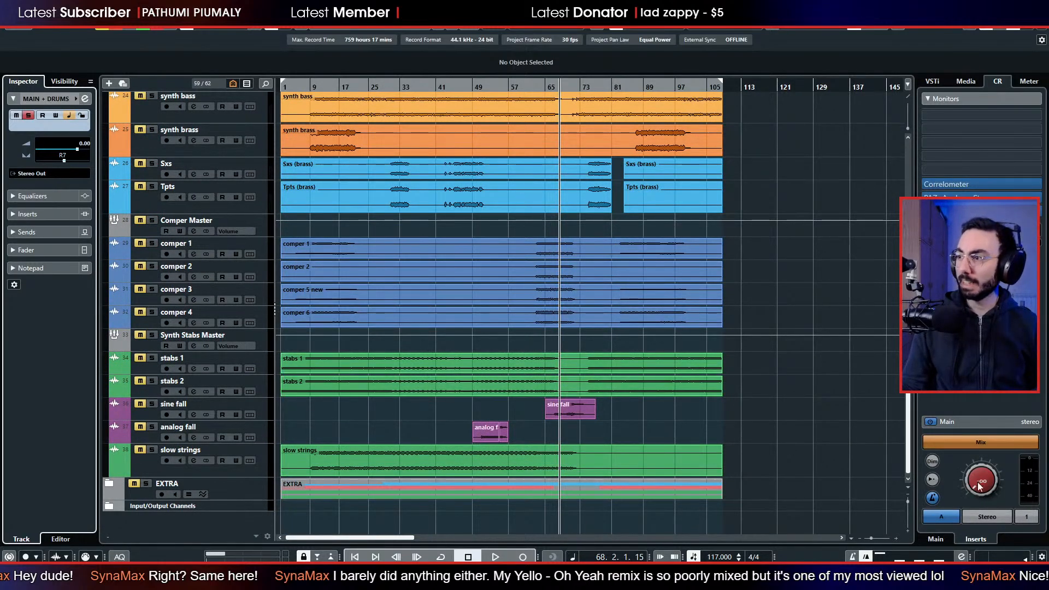
{"action": "key", "text": "space"}
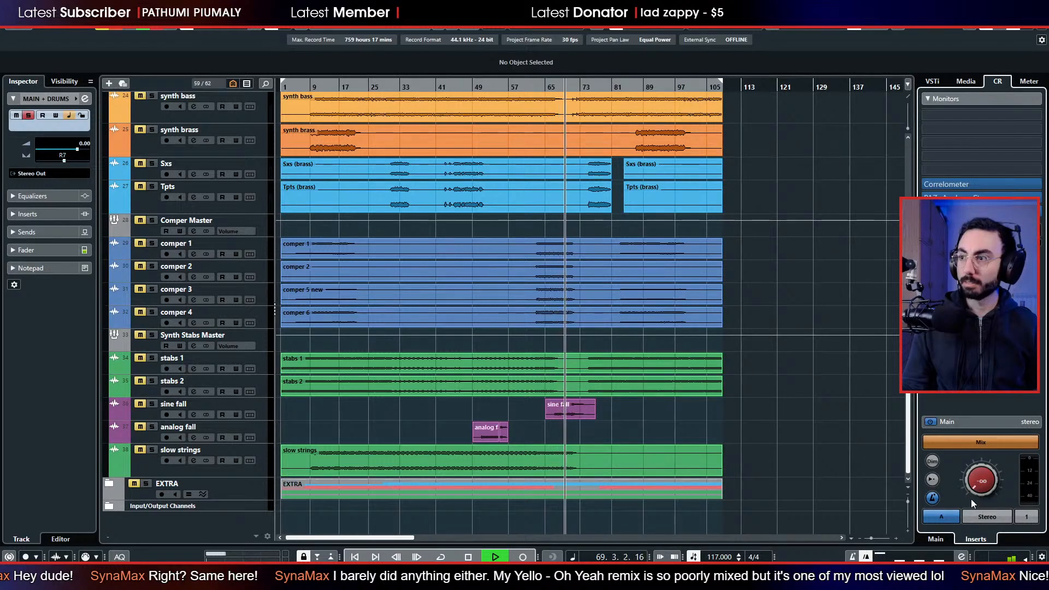
{"action": "scroll", "coordinate": [850, 451], "scroll_direction": "up", "scroll_amount": 5}
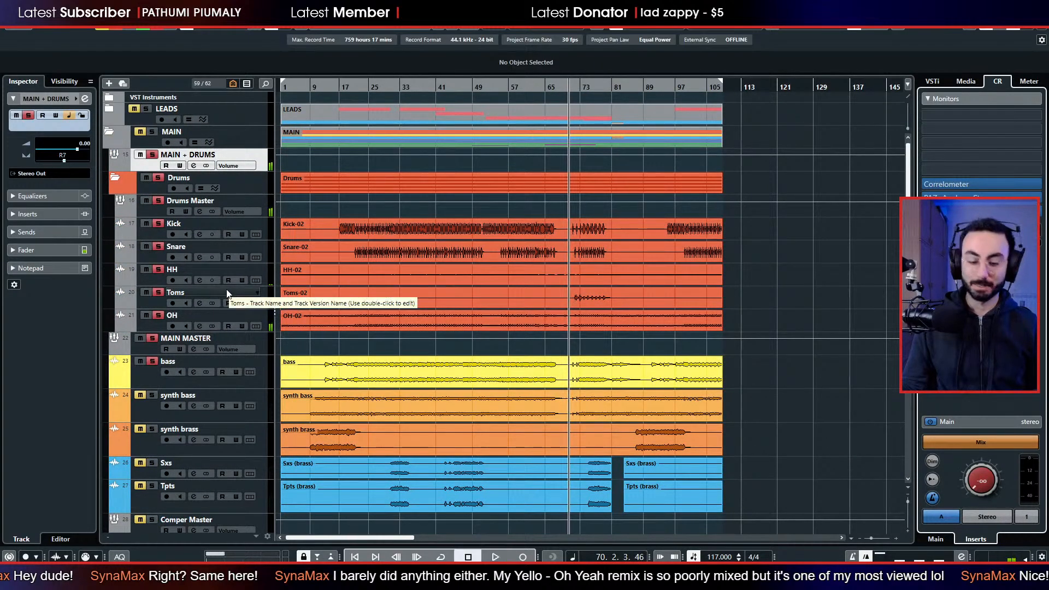
Open the mixer and select the drum channels from Kick through OH together.
{"action": "key", "text": "F3"}
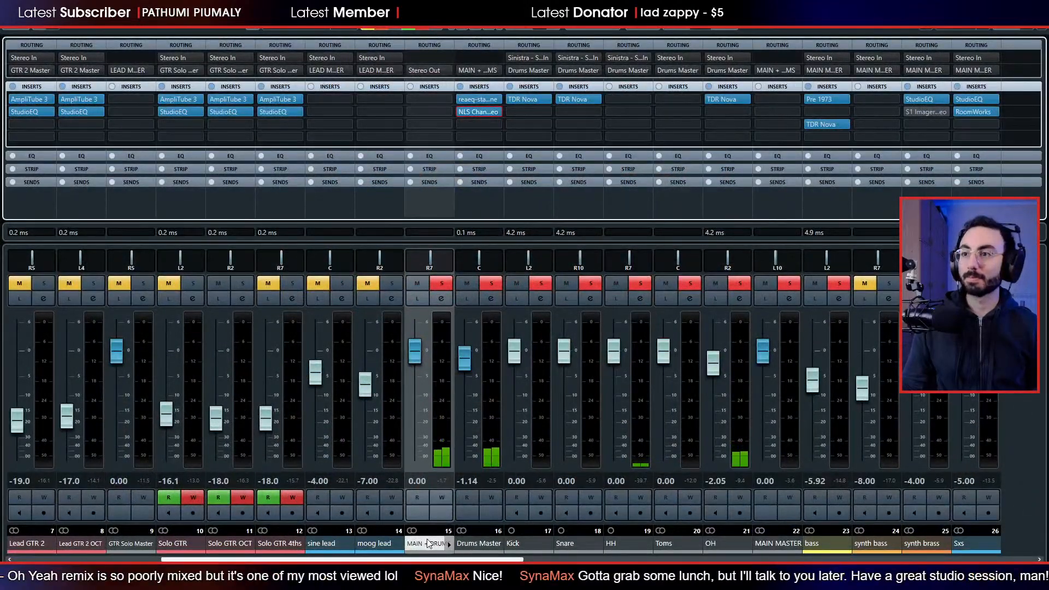
{"action": "left_click", "coordinate": [464, 542]}
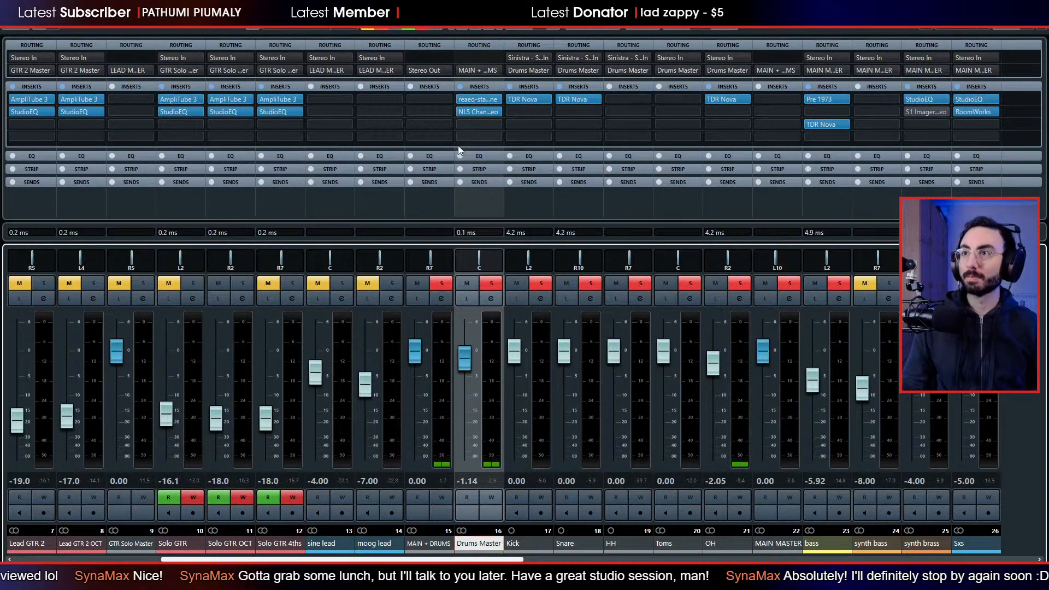
{"action": "left_click", "coordinate": [529, 547]}
{"action": "left_click", "coordinate": [723, 549], "text": "shift"}
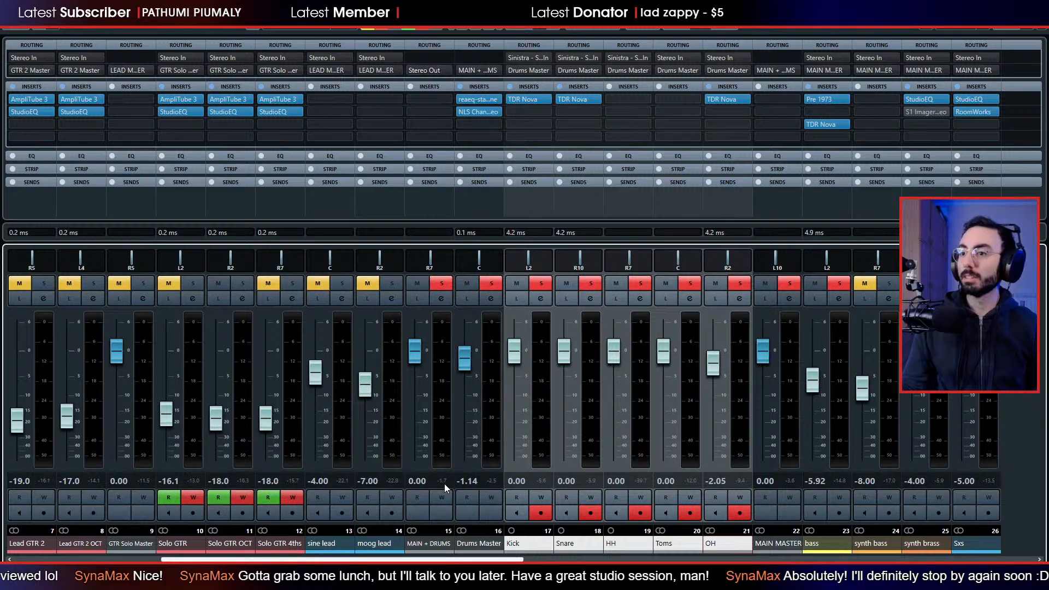
Select the MAIN + DRUMS group, close the mixer, and inspect the Stereo Out channel in the Input/Output Channels folder during playback.
{"action": "left_click", "coordinate": [429, 544]}
{"action": "key", "text": "F3"}
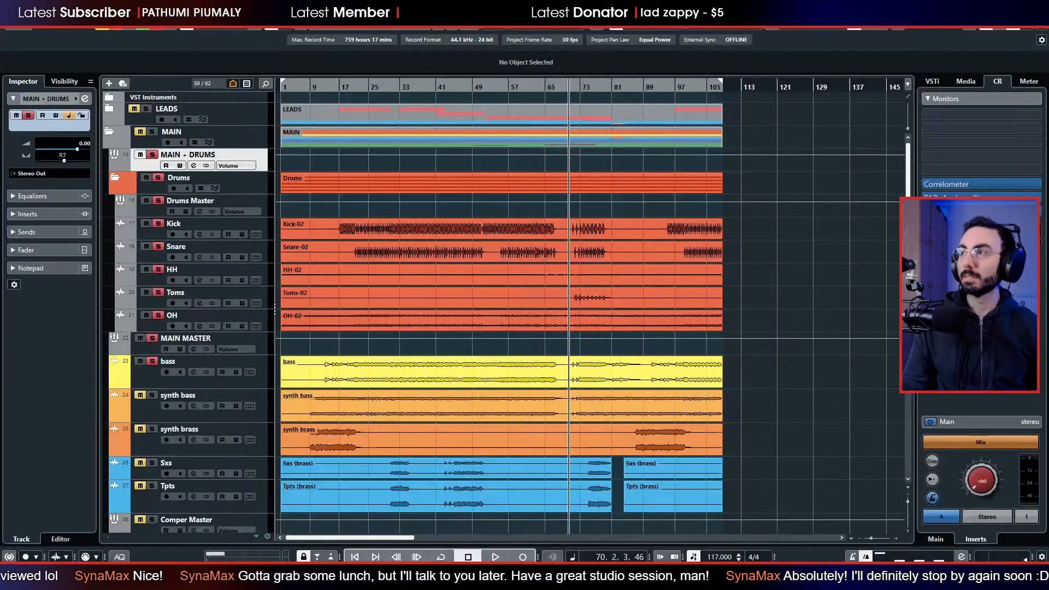
{"action": "scroll", "coordinate": [276, 281], "scroll_direction": "down", "scroll_amount": 5}
{"action": "left_click", "coordinate": [115, 505]}
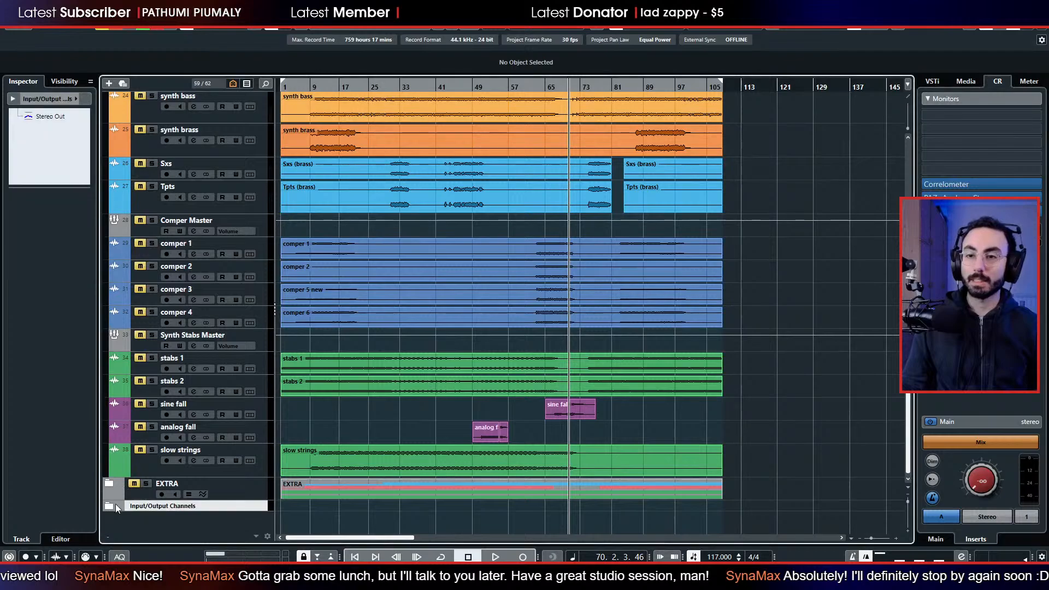
{"action": "left_click", "coordinate": [114, 507]}
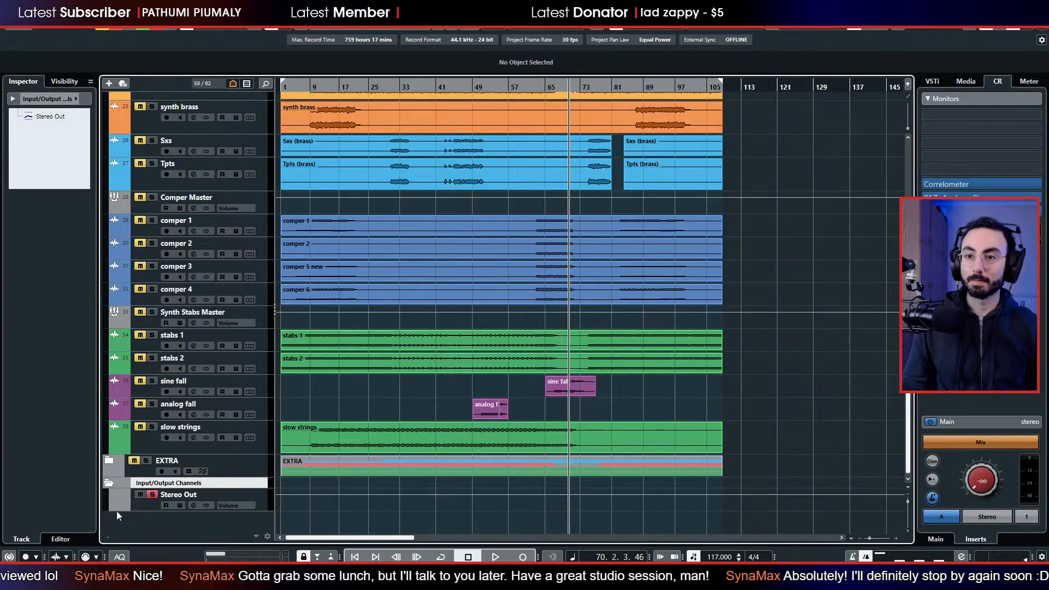
{"action": "left_click", "coordinate": [137, 510]}
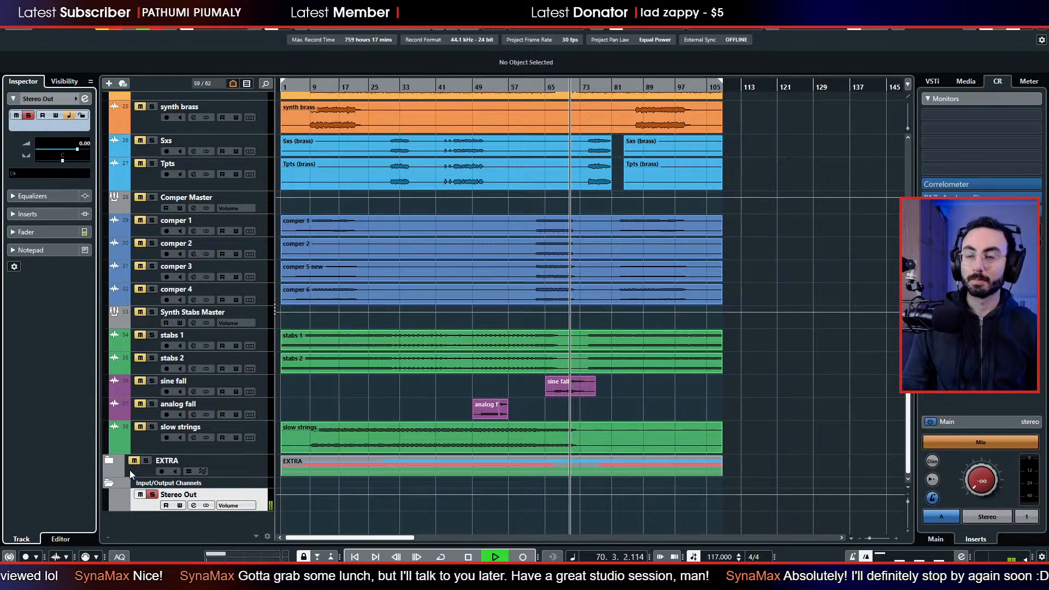
{"action": "left_click", "coordinate": [104, 485]}
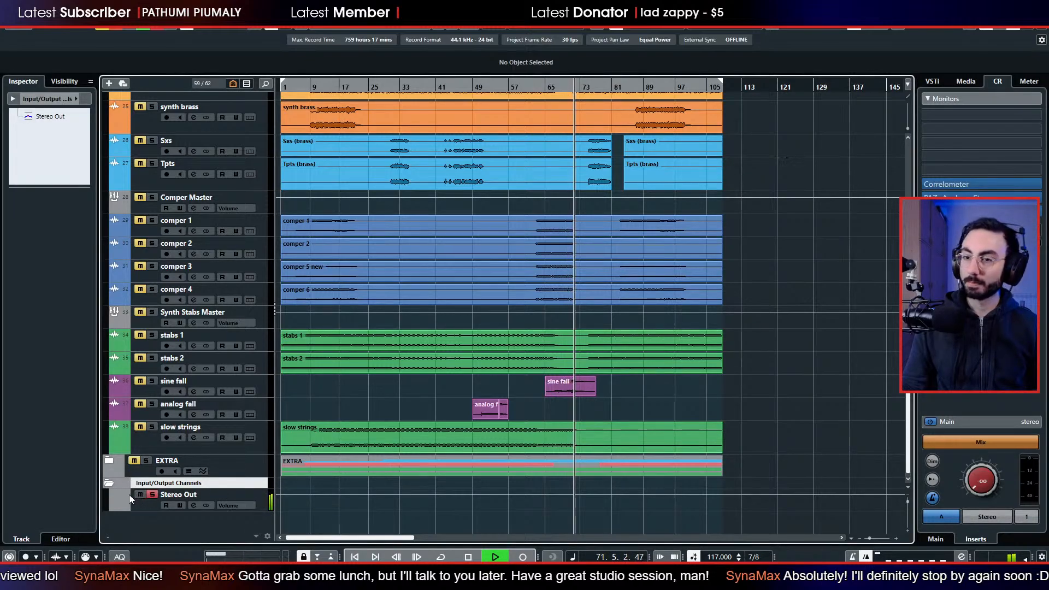
{"action": "scroll", "coordinate": [110, 482], "scroll_direction": "up", "scroll_amount": 10}
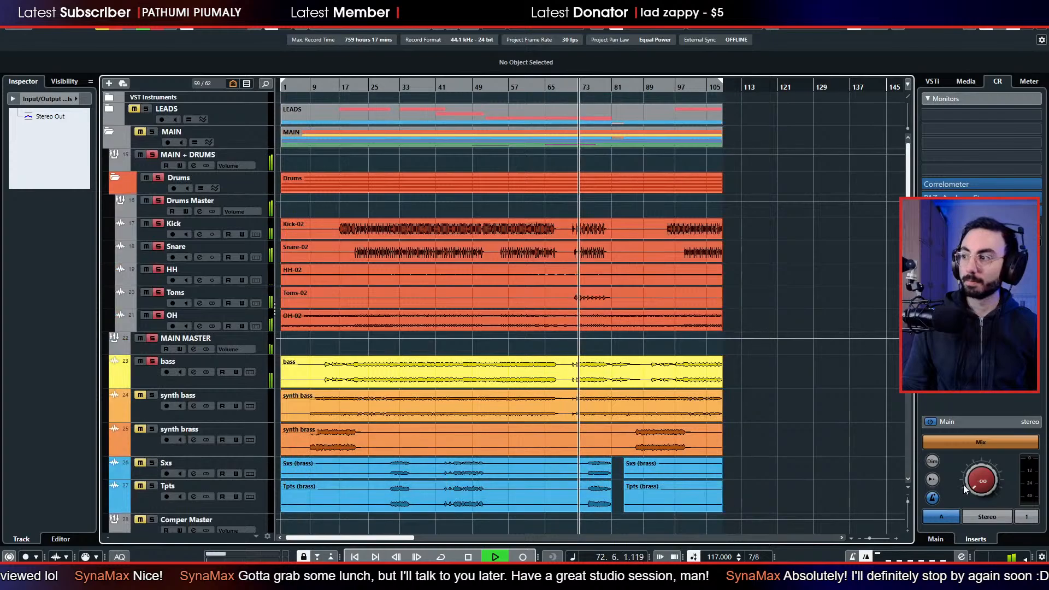
Raise the Control Room level to about -4.9 dB, stop playback, and check the Control Room outputs in Audio Connections.
{"action": "left_click_drag", "start_coordinate": [963, 484], "coordinate": [982, 485]}
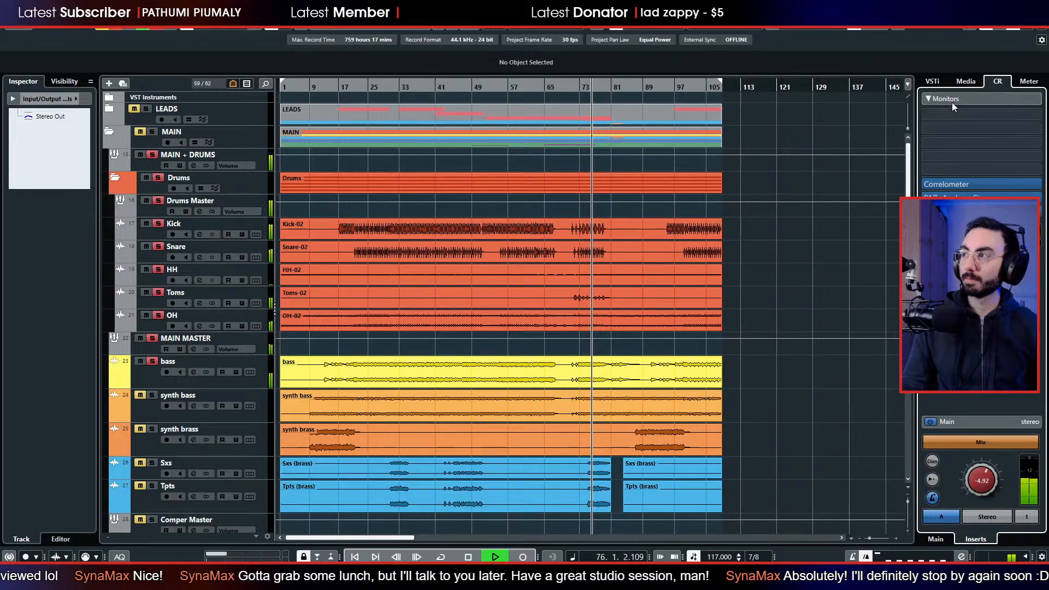
{"action": "key", "text": "space"}
{"action": "key", "text": "F4"}
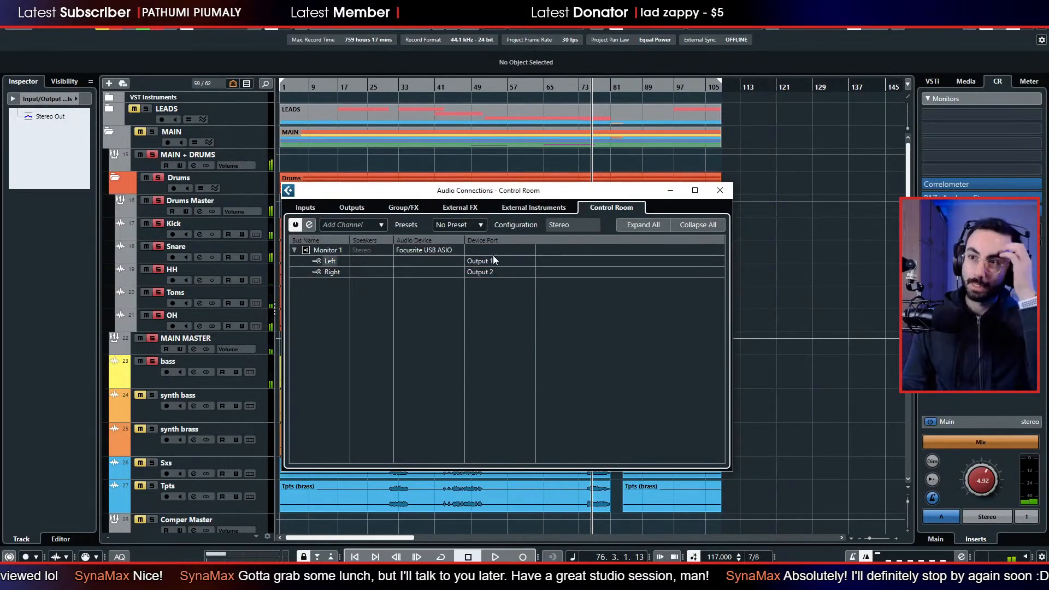
{"action": "left_click", "coordinate": [544, 209]}
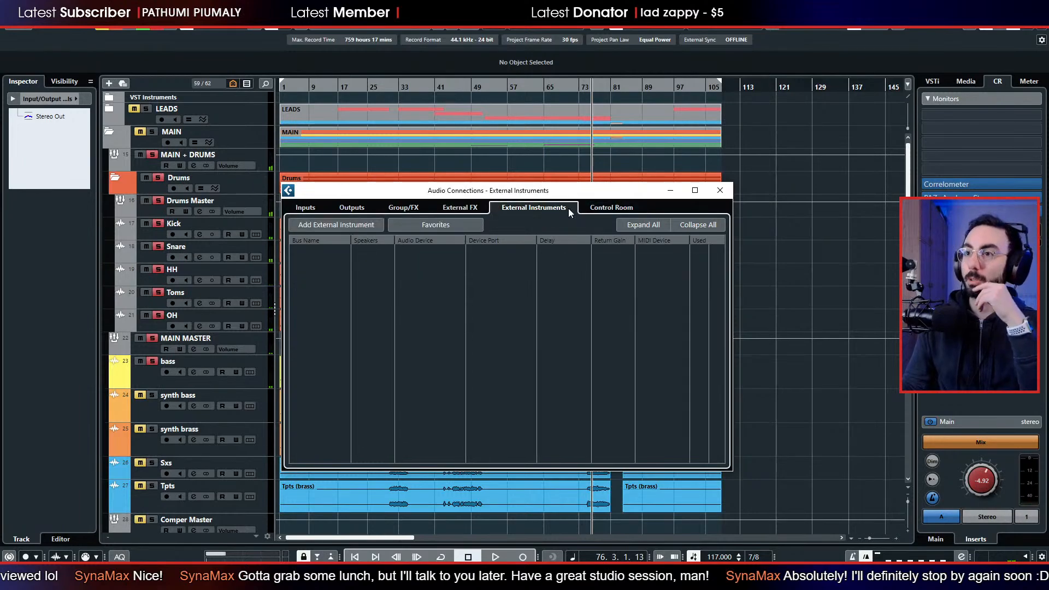
{"action": "left_click", "coordinate": [602, 208]}
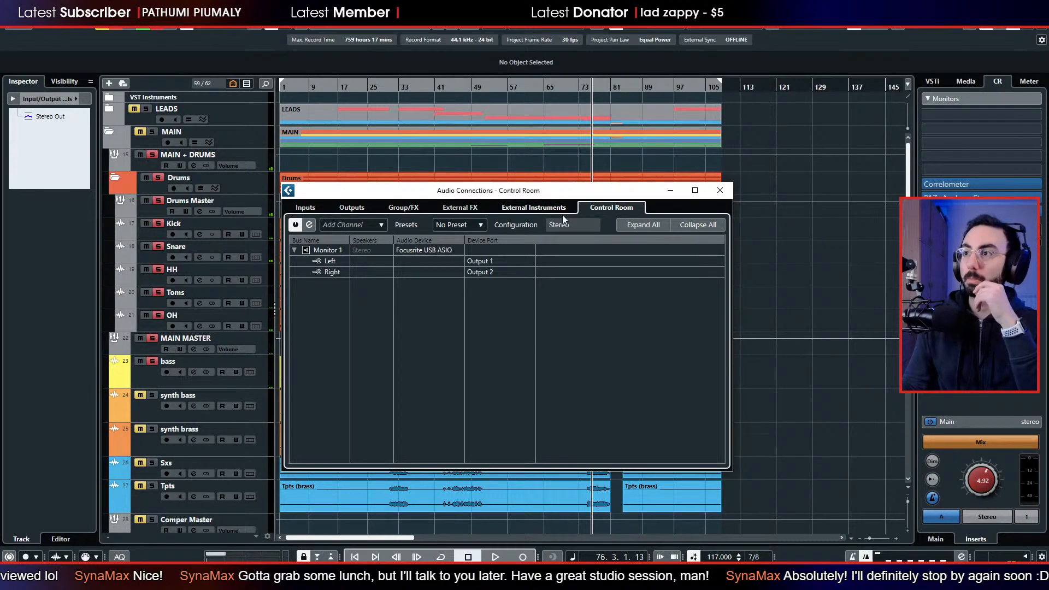
{"action": "left_click", "coordinate": [719, 190]}
Play the song from bar 26 and raise the Control Room level to about -1 dB.
{"action": "left_click_drag", "start_coordinate": [413, 91], "coordinate": [370, 113]}
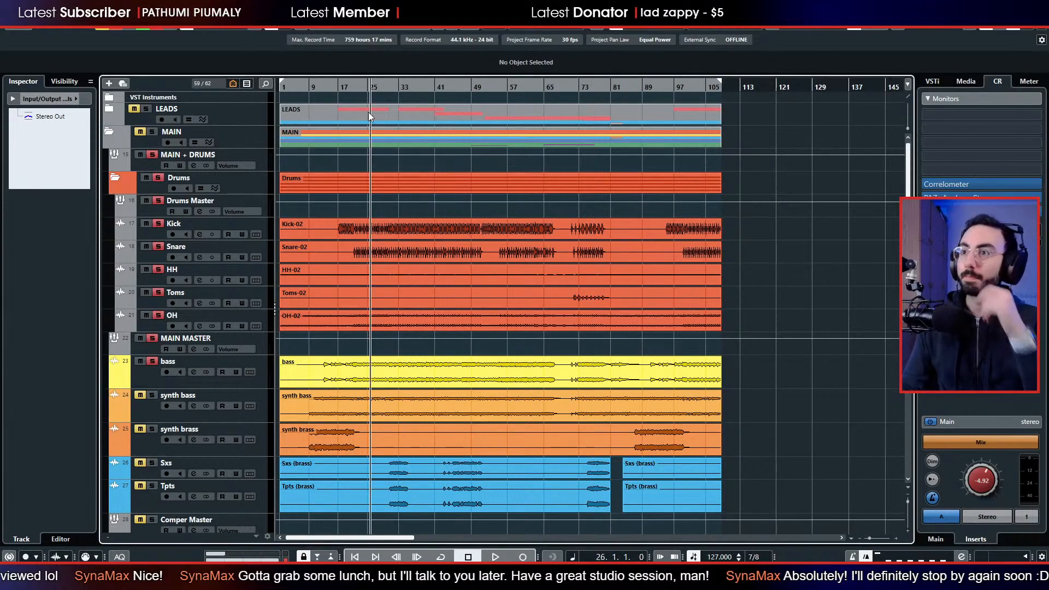
{"action": "key", "text": "space"}
{"action": "scroll", "coordinate": [980, 474], "scroll_direction": "up", "scroll_amount": 2}
{"action": "scroll", "coordinate": [978, 463], "scroll_direction": "up", "scroll_amount": 5}
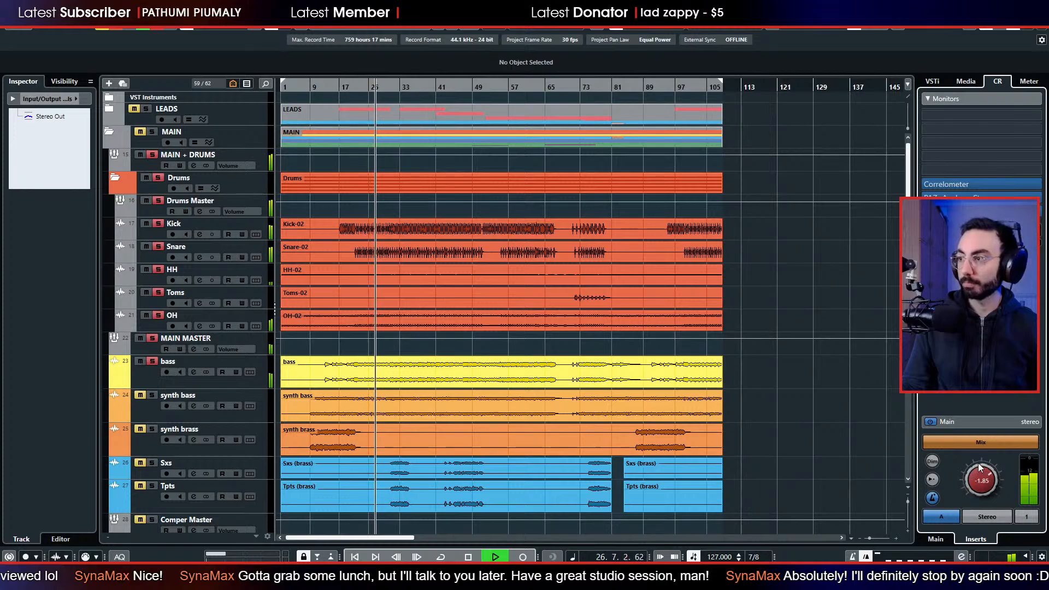
{"action": "left_click", "coordinate": [496, 359]}
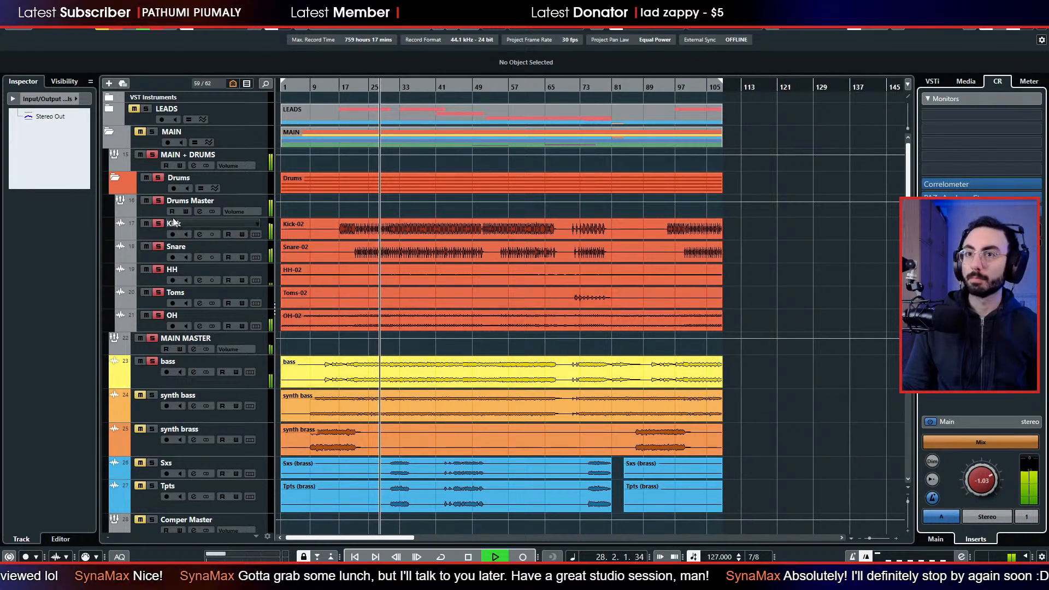
Set the bass track's volume to about -4.55 dB during playback.
{"action": "scroll", "coordinate": [255, 371], "scroll_direction": "down", "scroll_amount": 3}
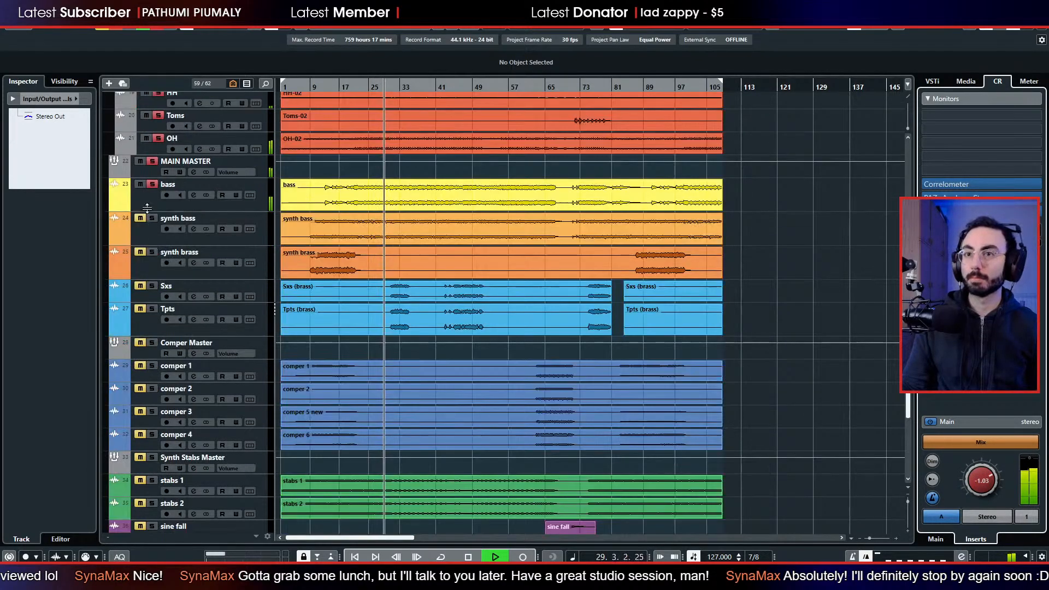
{"action": "left_click", "coordinate": [208, 203]}
{"action": "left_click_drag", "start_coordinate": [30, 316], "coordinate": [30, 320]}
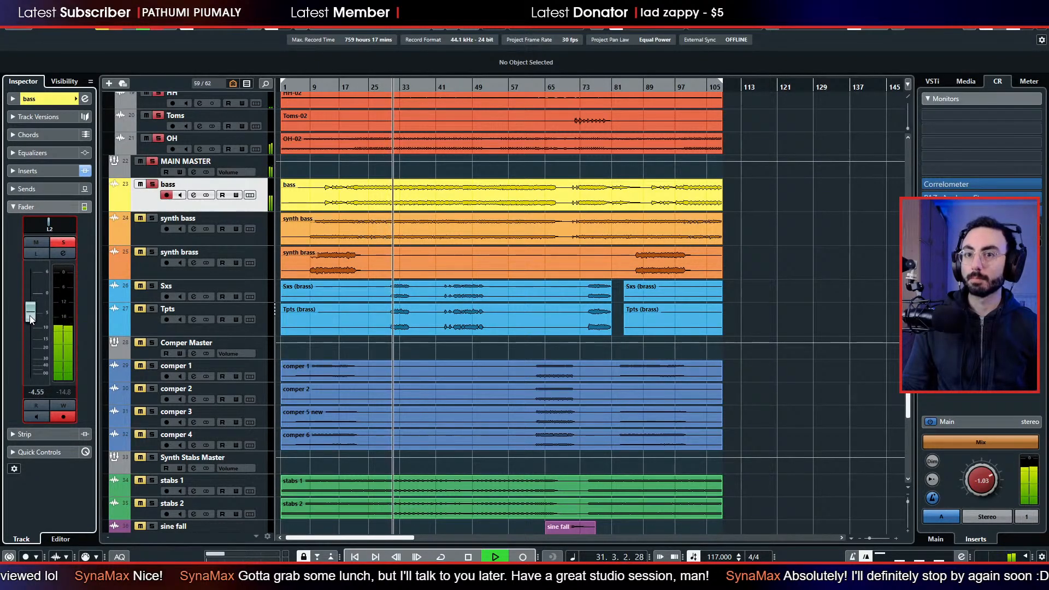
Inspect the MAIN MASTER and MAIN + DRUMS groups and the tracks below them while the song plays.
{"action": "scroll", "coordinate": [165, 309], "scroll_direction": "down", "scroll_amount": 3}
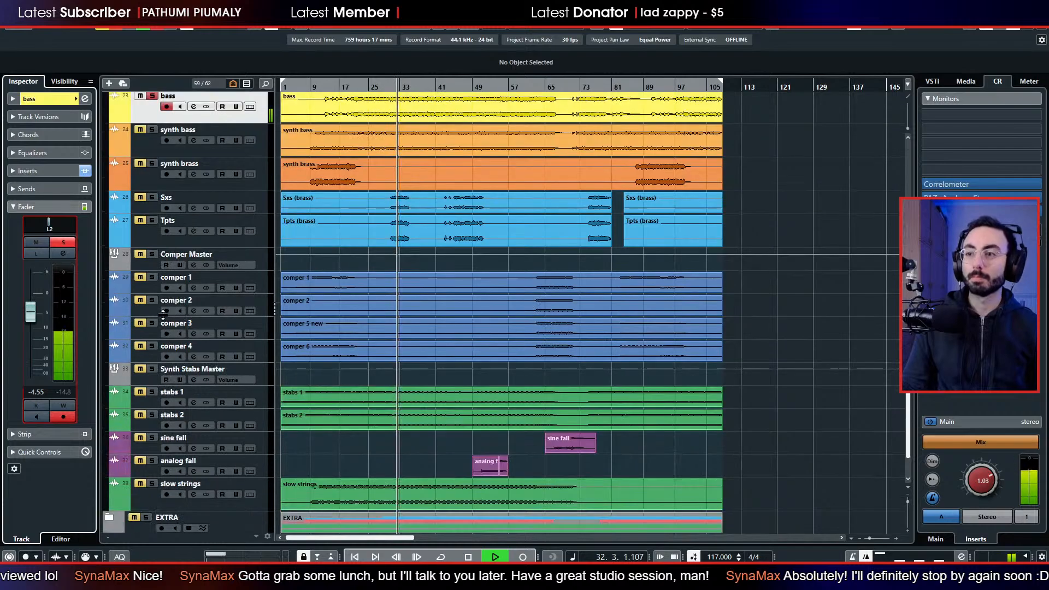
{"action": "scroll", "coordinate": [177, 350], "scroll_direction": "up", "scroll_amount": 9}
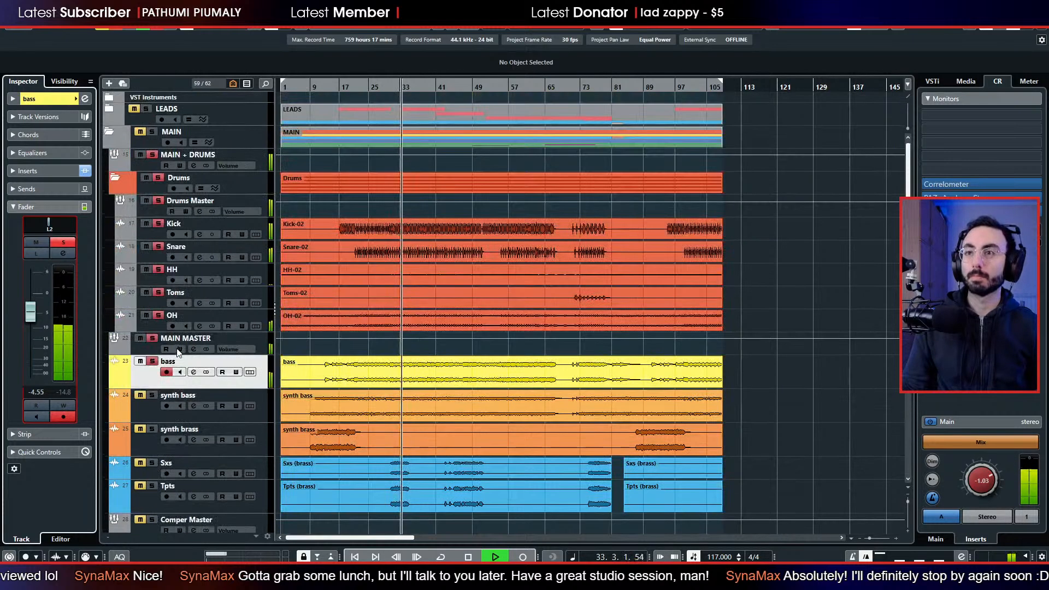
{"action": "left_click", "coordinate": [140, 346]}
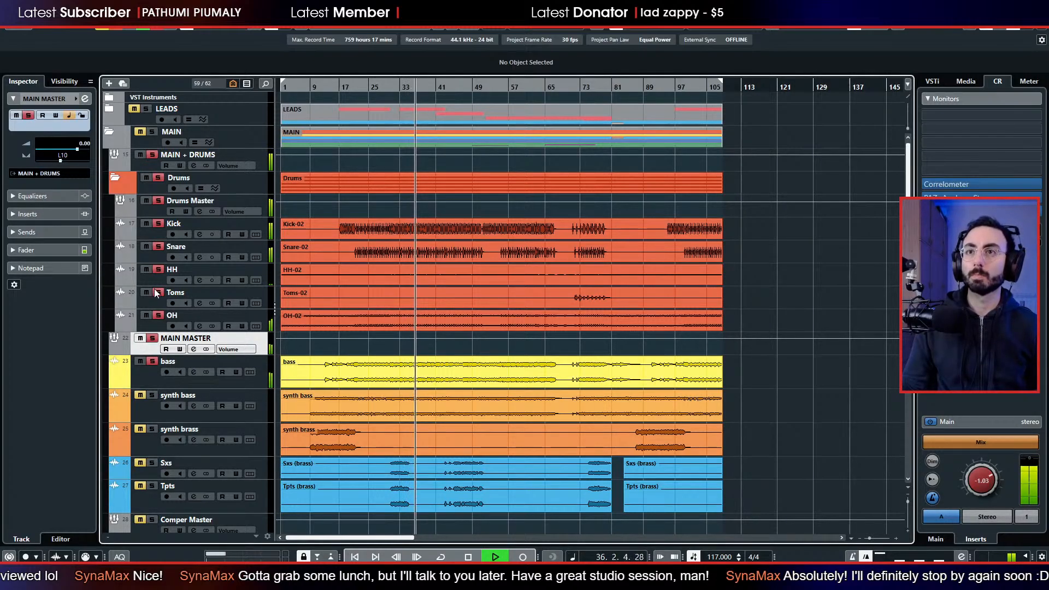
{"action": "left_click", "coordinate": [180, 160]}
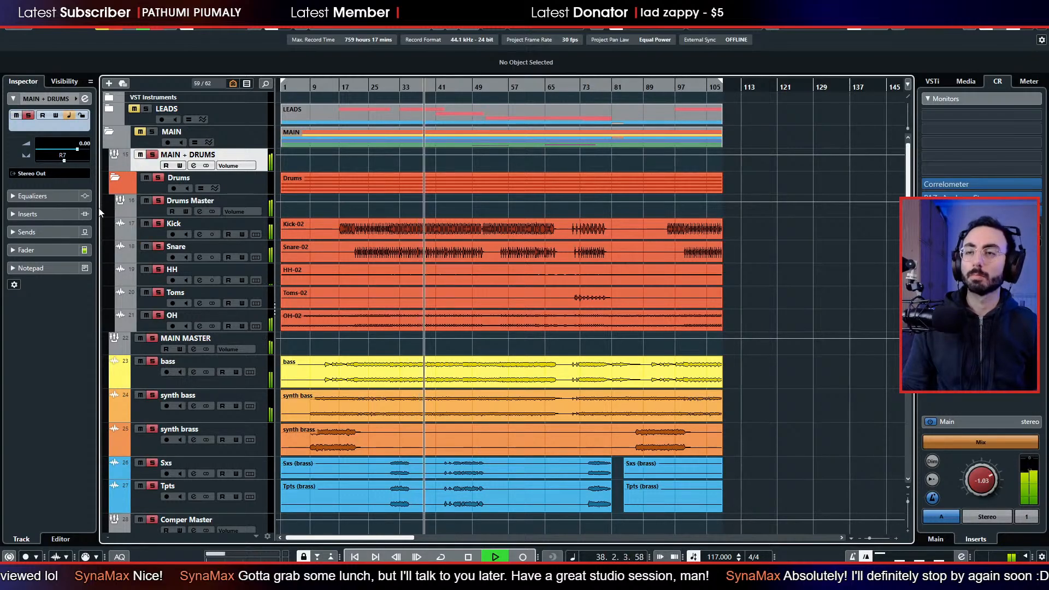
{"action": "scroll", "coordinate": [160, 231], "scroll_direction": "down", "scroll_amount": 3}
{"action": "scroll", "coordinate": [162, 245], "scroll_direction": "up", "scroll_amount": 3}
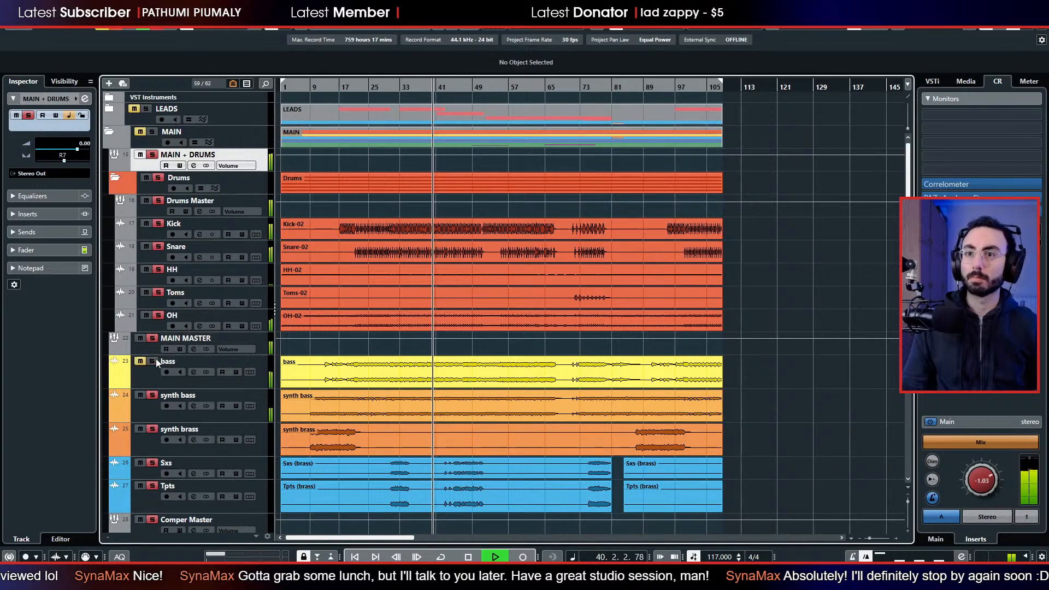
Clear all solos and mutes, then audition the soloed MAIN folder while dropping bass and synth bass out in turn.
{"action": "left_click", "coordinate": [135, 111]}
{"action": "left_click", "coordinate": [115, 28]}
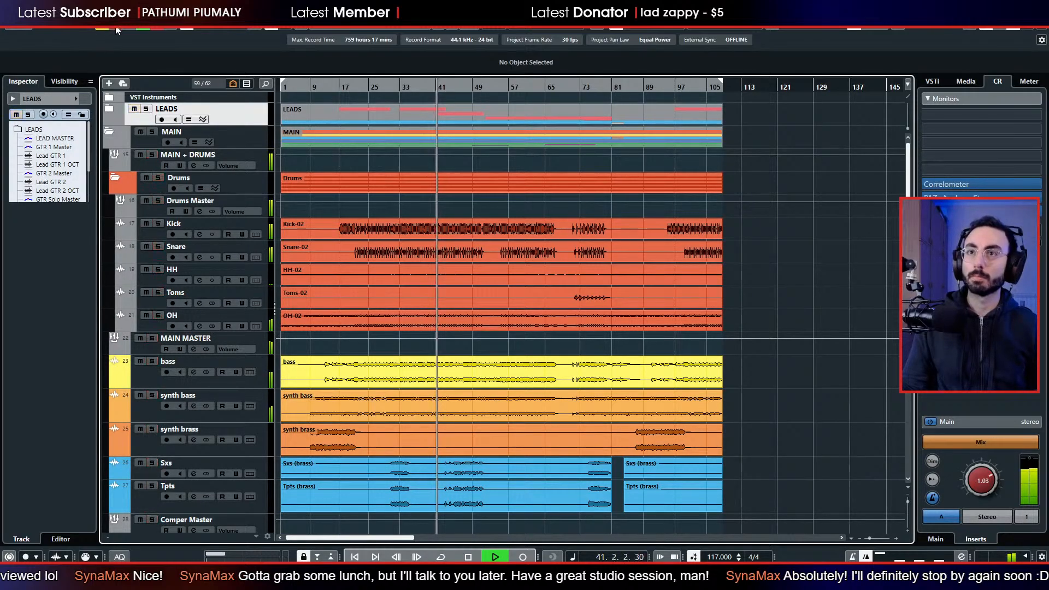
{"action": "left_click", "coordinate": [161, 137]}
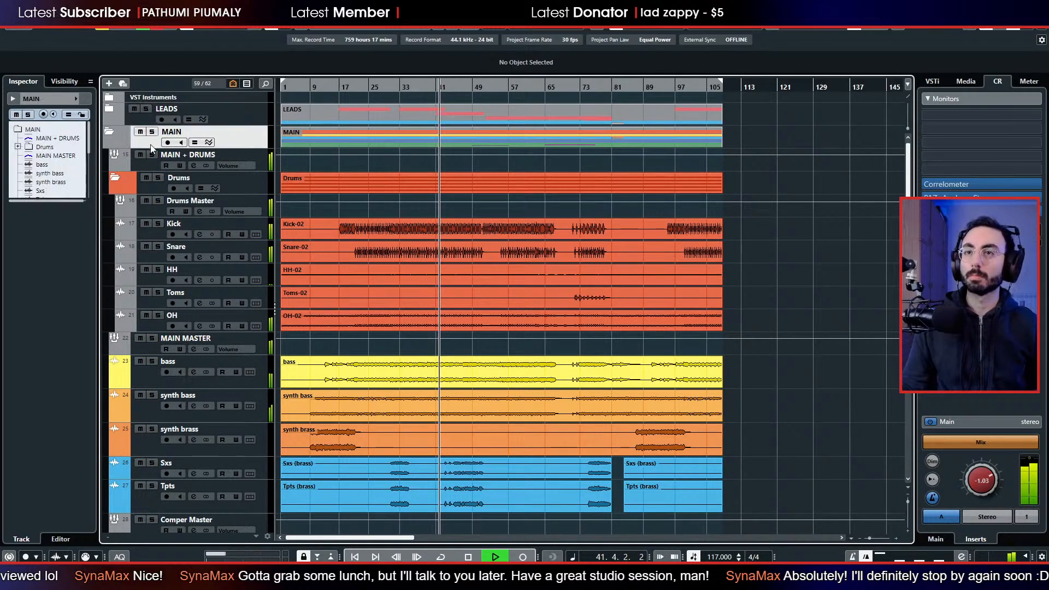
{"action": "left_click", "coordinate": [157, 178]}
{"action": "left_click", "coordinate": [152, 339]}
{"action": "left_click", "coordinate": [152, 362]}
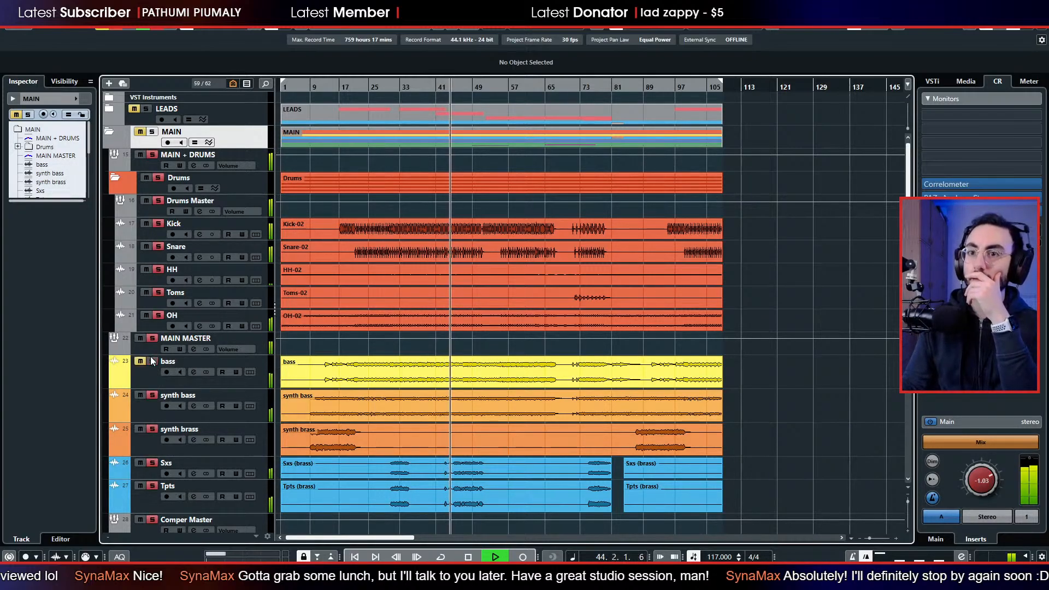
{"action": "left_click", "coordinate": [152, 362]}
{"action": "left_click", "coordinate": [150, 396]}
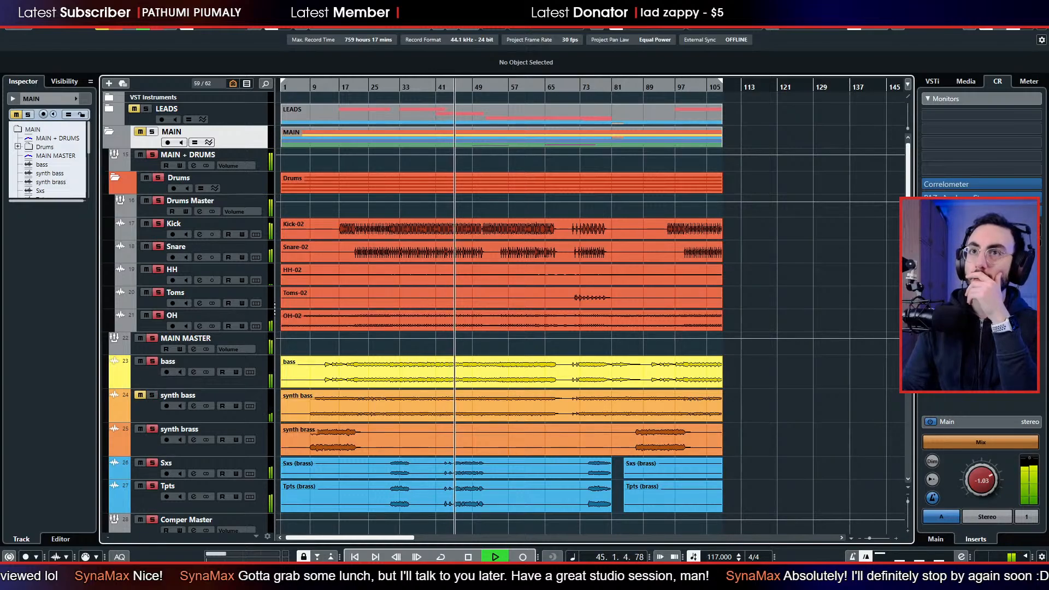
Solo only the drums and bass, and set the bass track's volume to about -3.5 dB.
{"action": "left_click", "coordinate": [158, 178]}
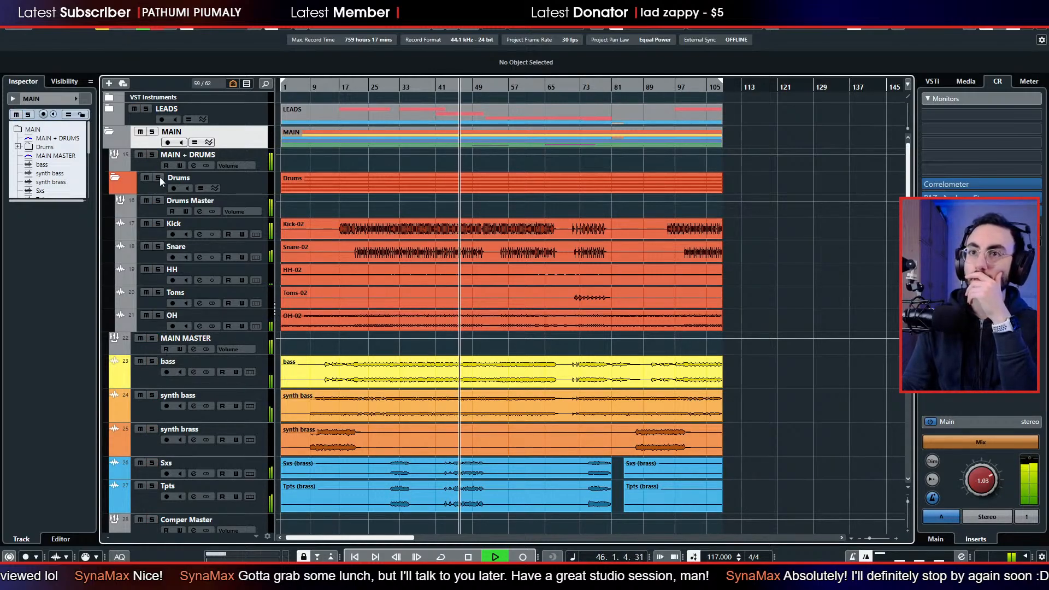
{"action": "left_click", "coordinate": [156, 174]}
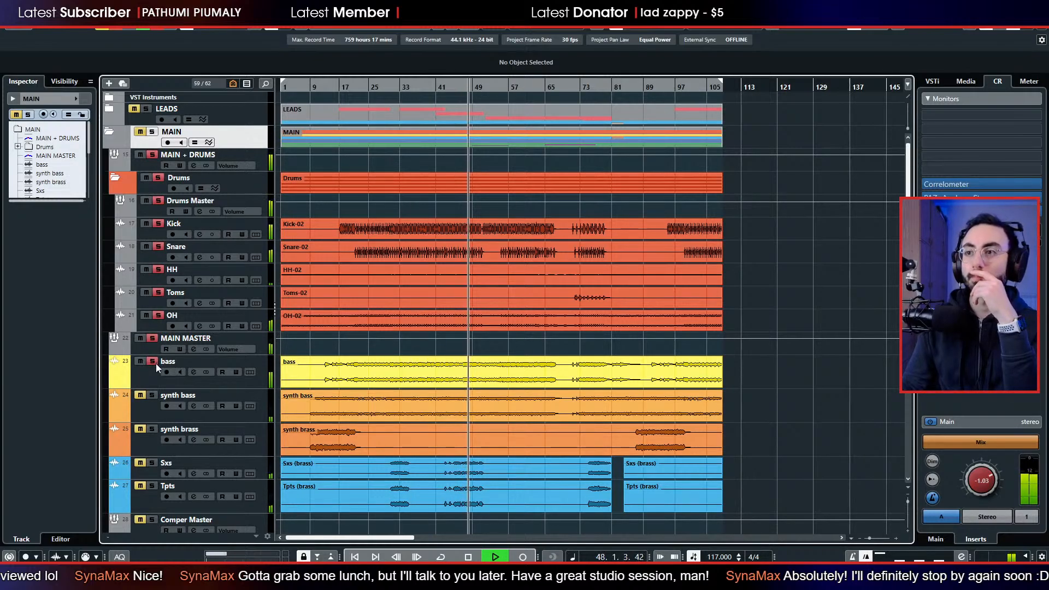
{"action": "left_click", "coordinate": [147, 381]}
{"action": "left_click_drag", "start_coordinate": [29, 322], "coordinate": [29, 318]}
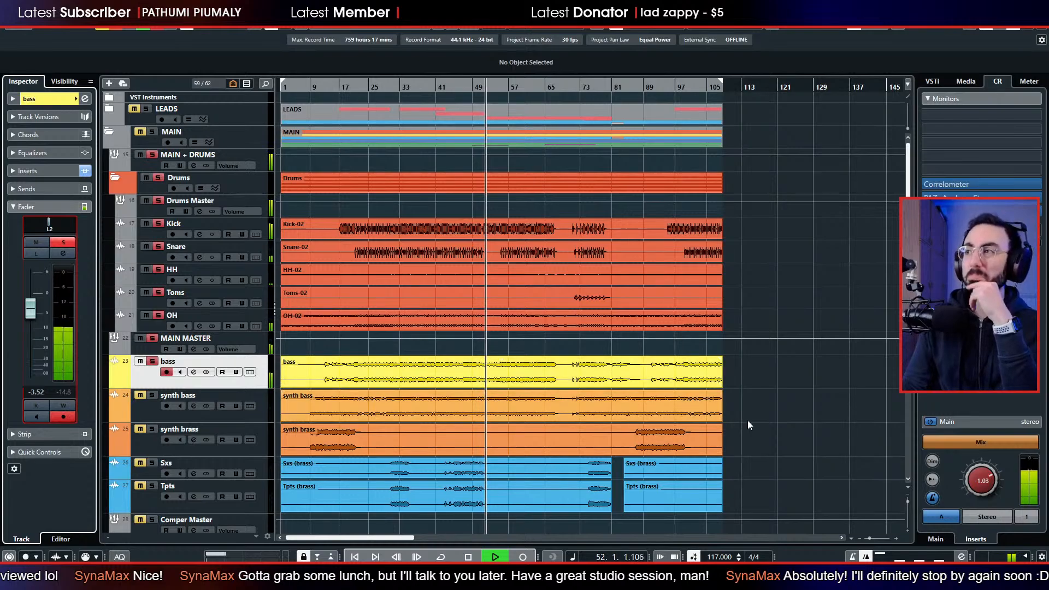
{"action": "left_click", "coordinate": [966, 83]}
{"action": "left_click", "coordinate": [997, 82]}
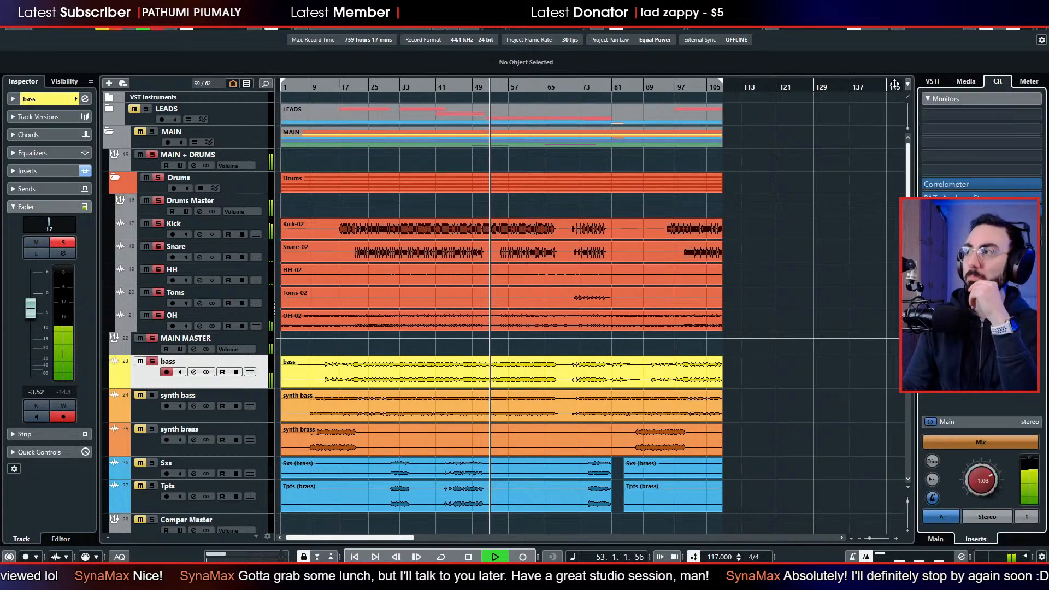
{"action": "left_click", "coordinate": [933, 82]}
{"action": "left_click", "coordinate": [965, 82]}
{"action": "left_click", "coordinate": [998, 84]}
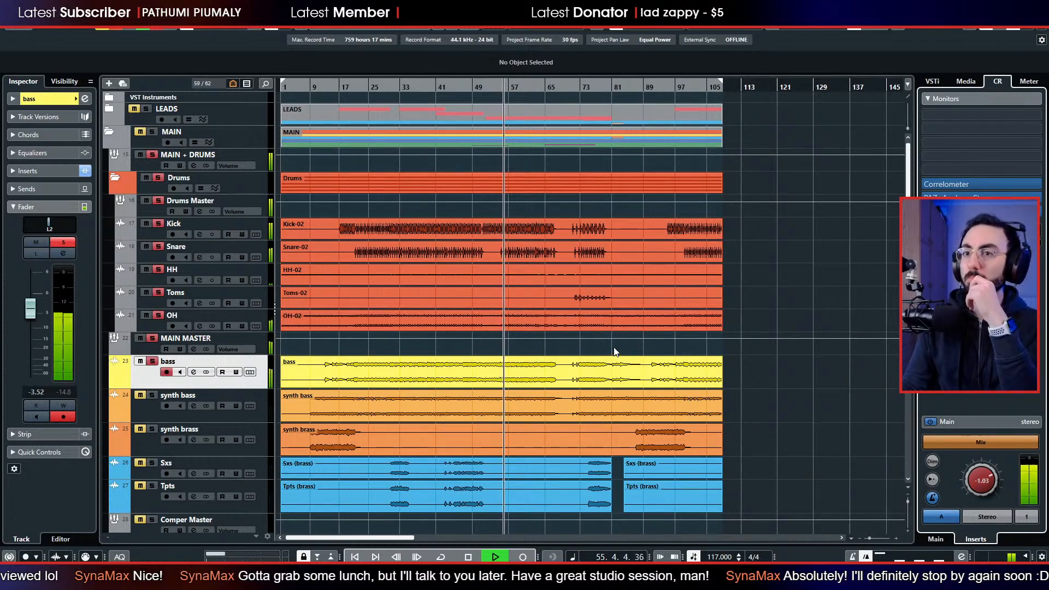
Stop playback, clear the drum and bass solos, and solo only the synth bass track.
{"action": "left_click", "coordinate": [145, 407]}
{"action": "left_click", "coordinate": [152, 362]}
{"action": "key", "text": "space"}
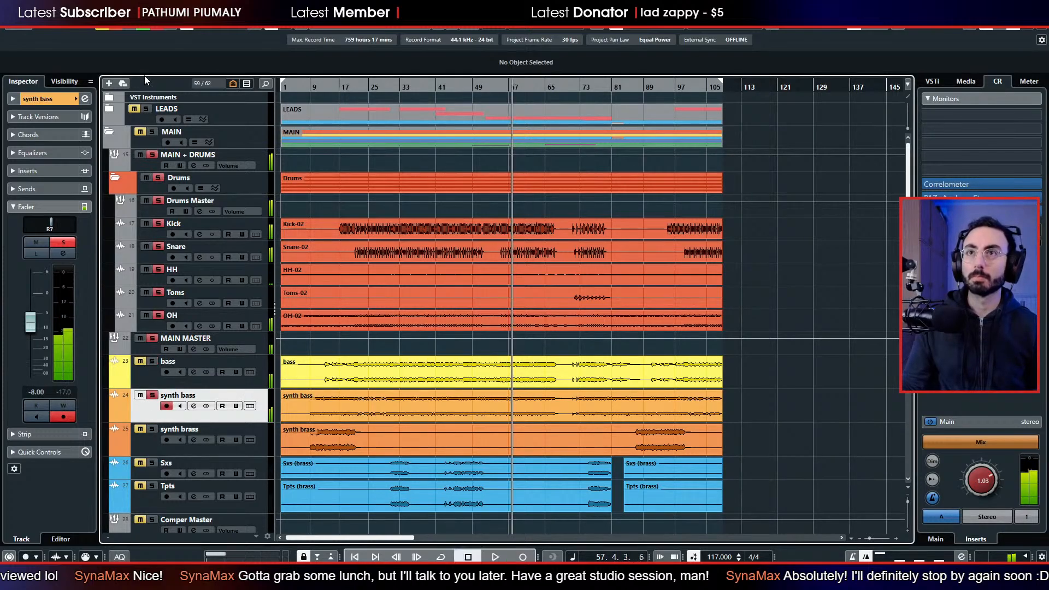
{"action": "left_click", "coordinate": [116, 24]}
{"action": "left_click", "coordinate": [152, 395]}
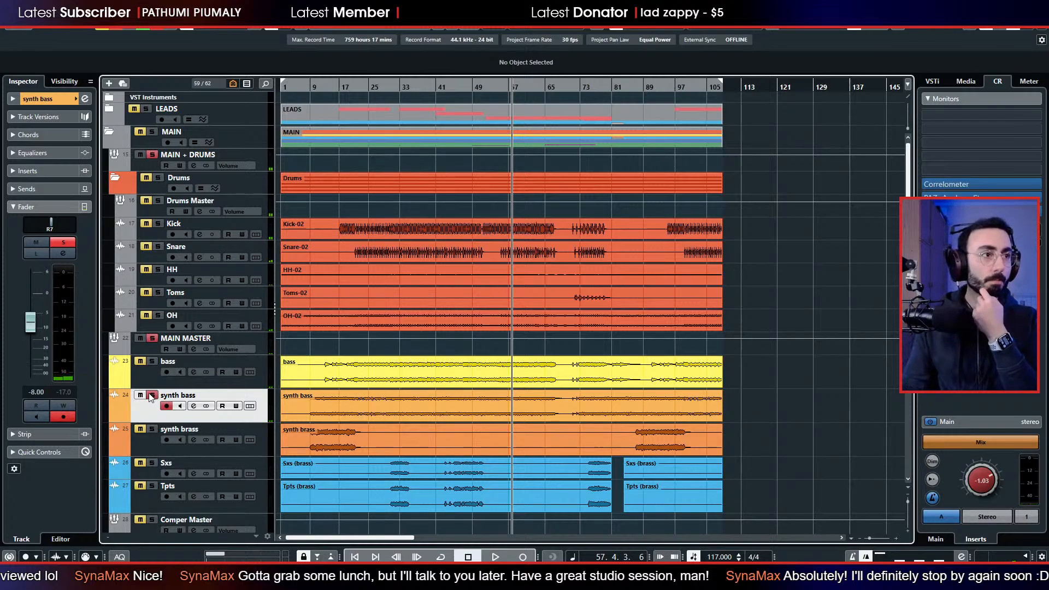
Play from bar 28, insert TDR Nova in the synth bass track's first slot, and enable its high-pass filter.
{"action": "left_click_drag", "start_coordinate": [389, 88], "coordinate": [375, 83]}
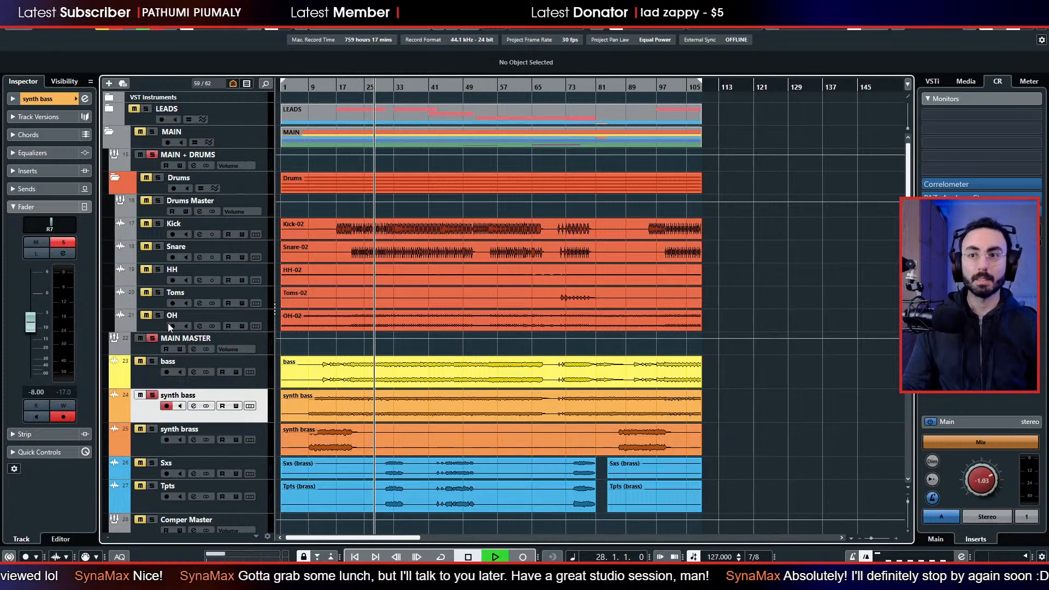
{"action": "left_click", "coordinate": [48, 171]}
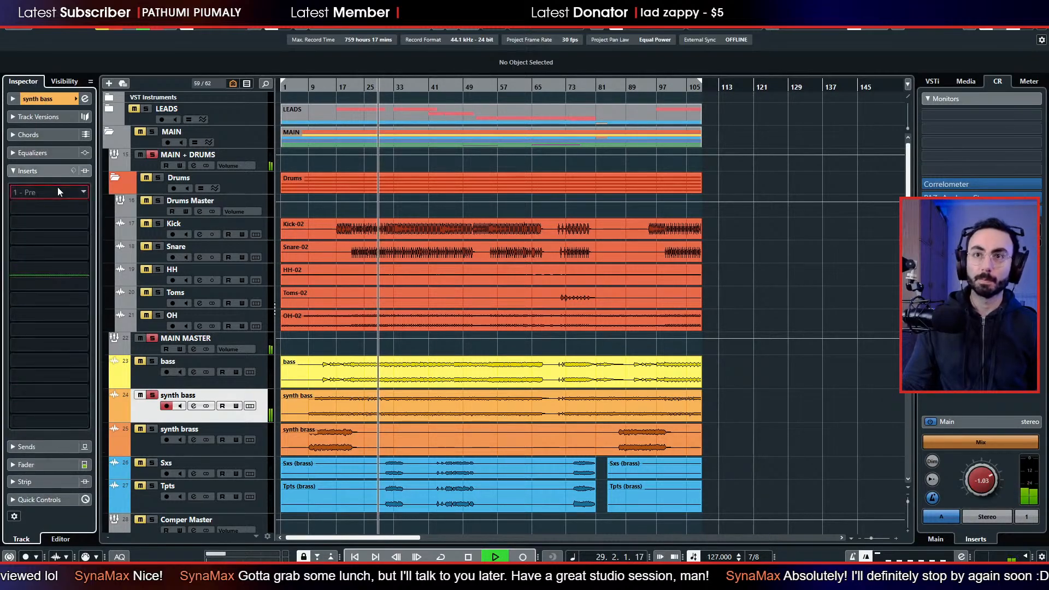
{"action": "left_click", "coordinate": [59, 188]}
{"action": "key", "text": "Escape"}
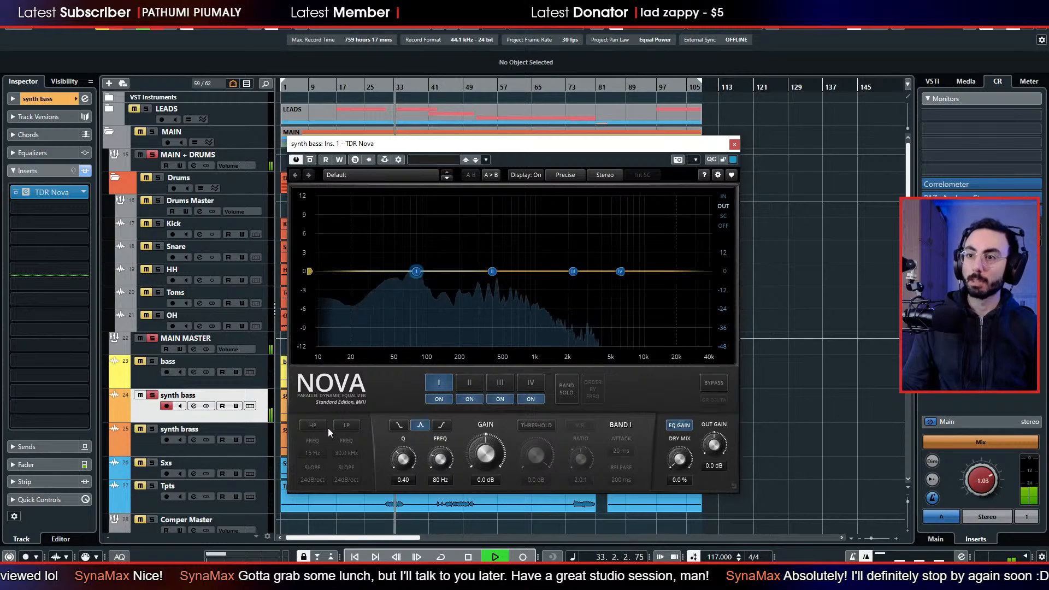
{"action": "left_click", "coordinate": [312, 425]}
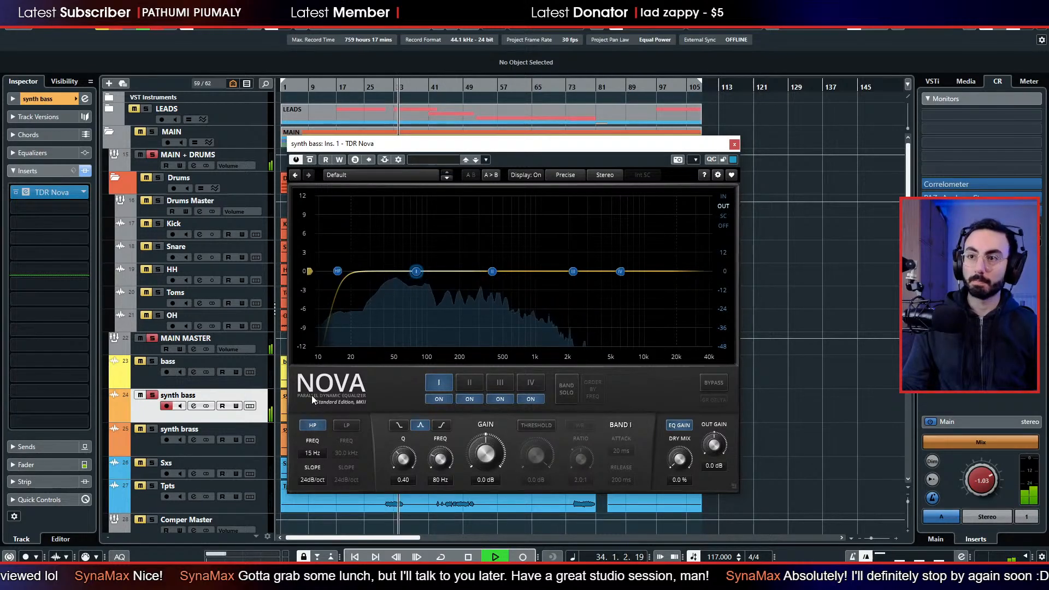
Turn off TDR Nova's high-pass filter and make band I a low shelf at about 98 Hz, -12 dB, with Q 0.61.
{"action": "left_click", "coordinate": [313, 425]}
{"action": "left_click_drag", "start_coordinate": [414, 270], "coordinate": [344, 319]}
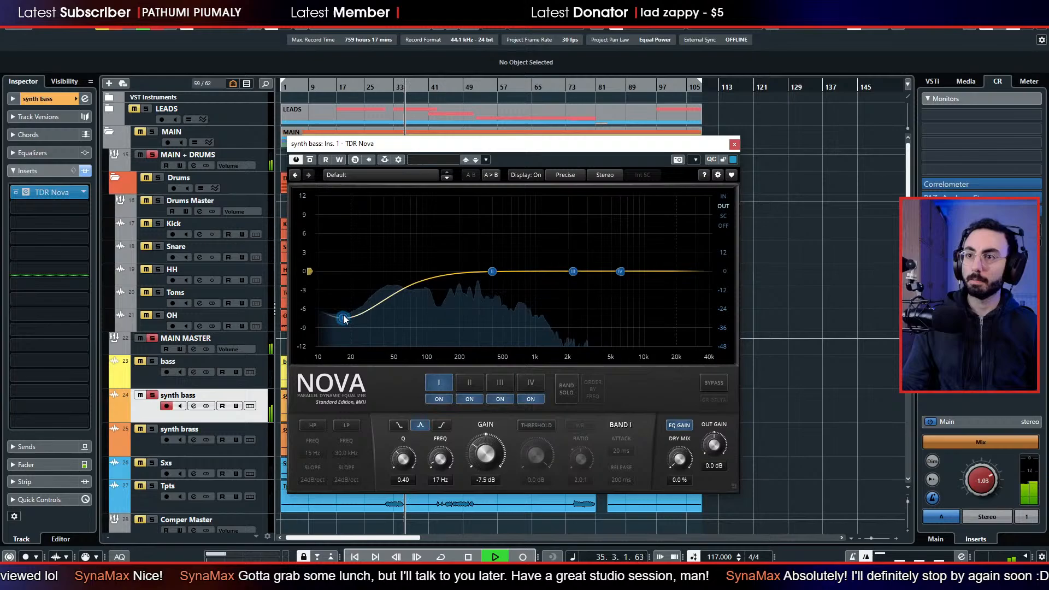
{"action": "left_click", "coordinate": [399, 425]}
{"action": "left_click_drag", "start_coordinate": [335, 322], "coordinate": [427, 359]}
{"action": "scroll", "coordinate": [428, 347], "scroll_direction": "up", "scroll_amount": 3}
{"action": "scroll", "coordinate": [428, 348], "scroll_direction": "up", "scroll_amount": 4}
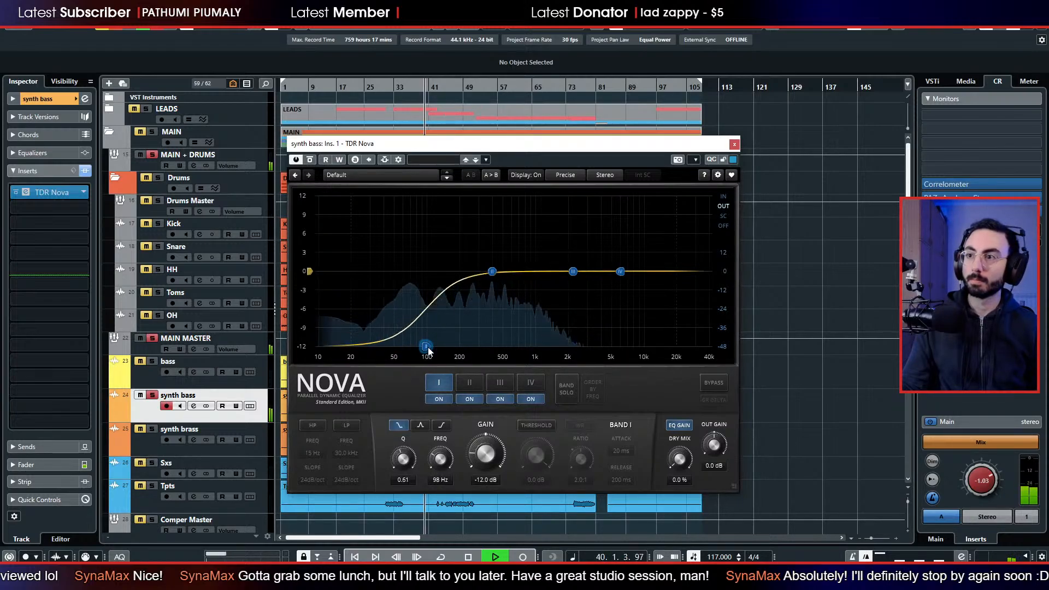
Boost band II about 2.3 dB at 424 Hz, set band III to about -0.7 dB at 1213 Hz, and close the EQ.
{"action": "mouse_move", "coordinate": [491, 272]}
{"action": "left_mouse_down"}
{"action": "mouse_move", "coordinate": [497, 206]}
{"action": "mouse_move", "coordinate": [561, 201]}
{"action": "mouse_move", "coordinate": [495, 207]}
{"action": "mouse_move", "coordinate": [503, 261]}
{"action": "left_mouse_up"}
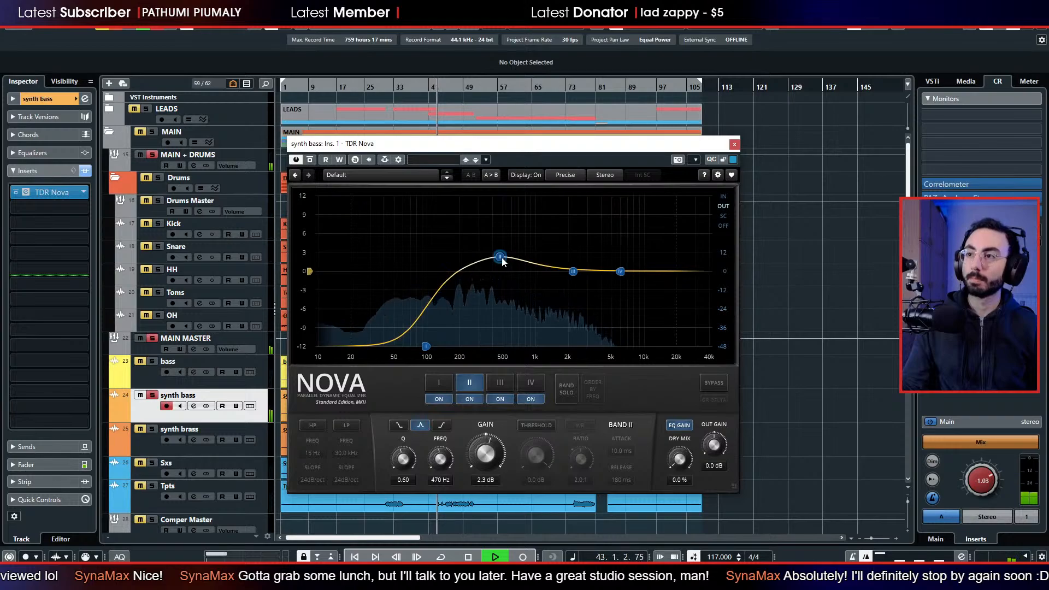
{"action": "left_click_drag", "start_coordinate": [573, 271], "coordinate": [550, 280]}
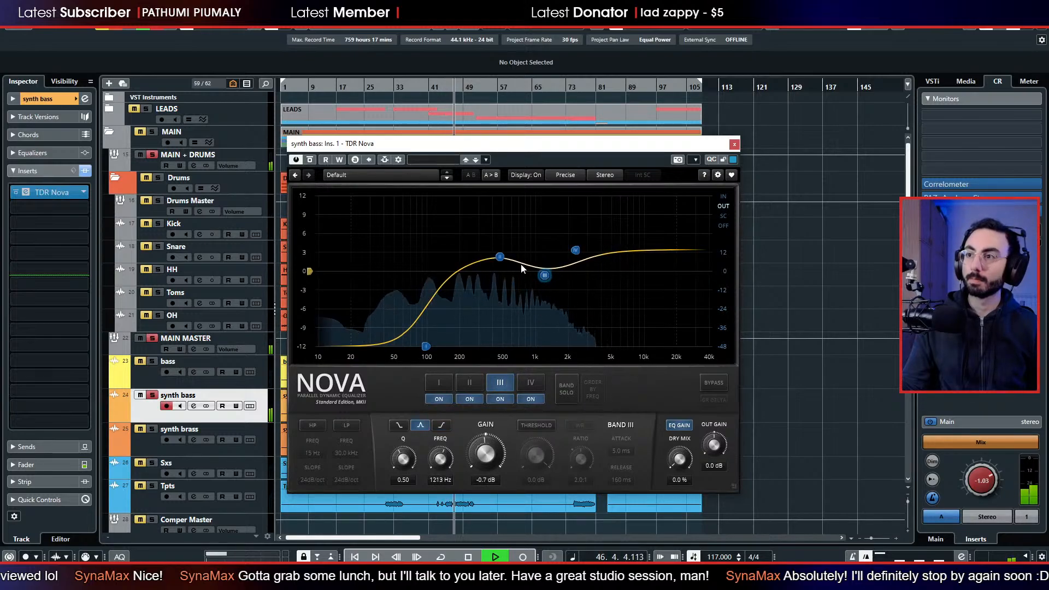
{"action": "left_click_drag", "start_coordinate": [499, 257], "coordinate": [496, 261]}
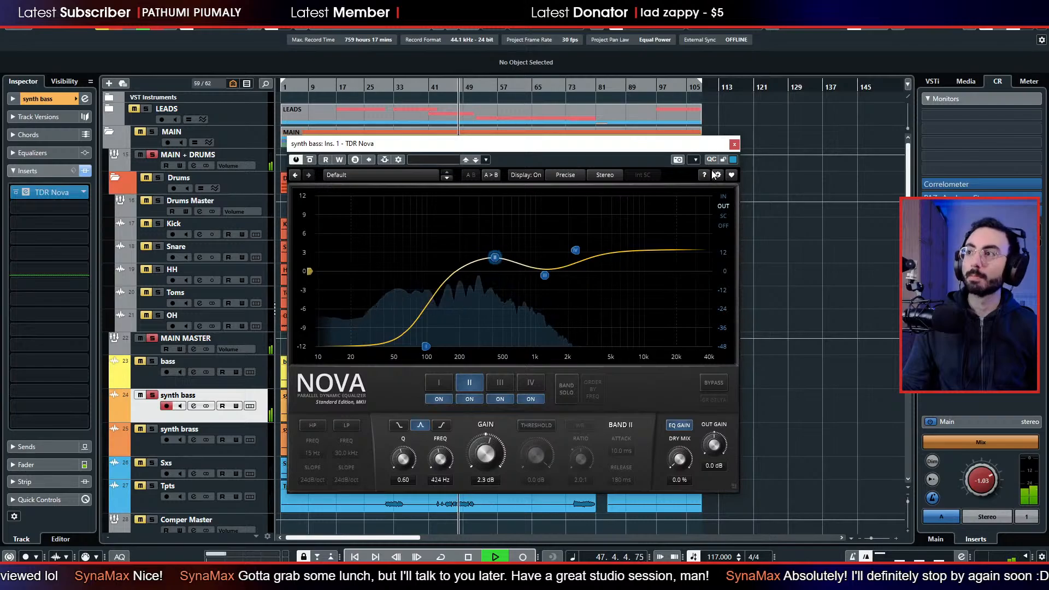
{"action": "left_click", "coordinate": [734, 144]}
Solo the bass track alongside the synth bass and set the synth bass volume to about -6.95 dB.
{"action": "left_click", "coordinate": [150, 362]}
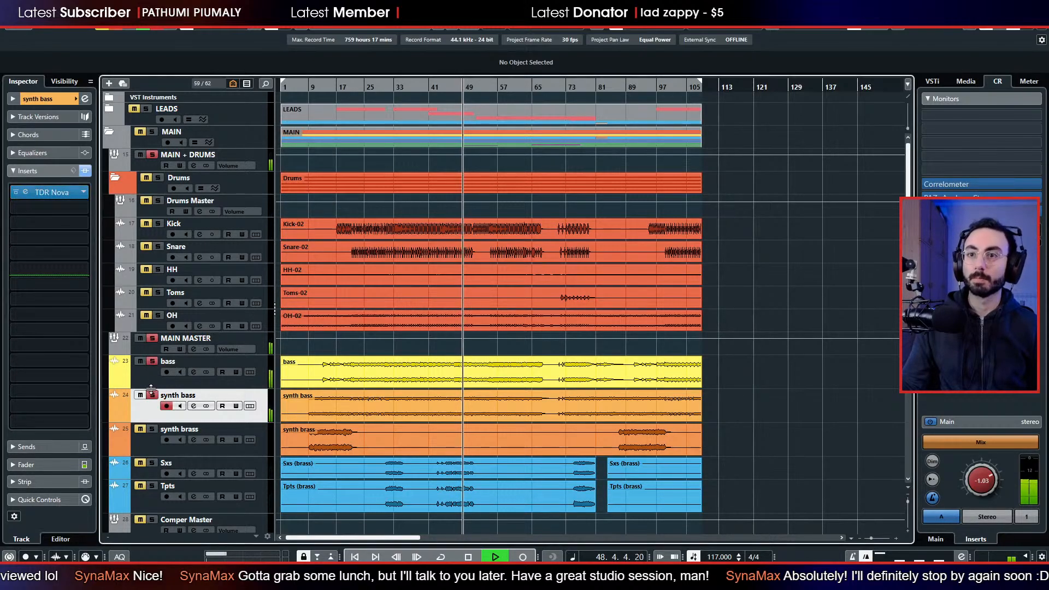
{"action": "left_click", "coordinate": [21, 464]}
{"action": "mouse_move", "coordinate": [30, 321]}
{"action": "left_mouse_down"}
{"action": "mouse_move", "coordinate": [37, 288]}
{"action": "mouse_move", "coordinate": [26, 322]}
{"action": "left_mouse_up"}
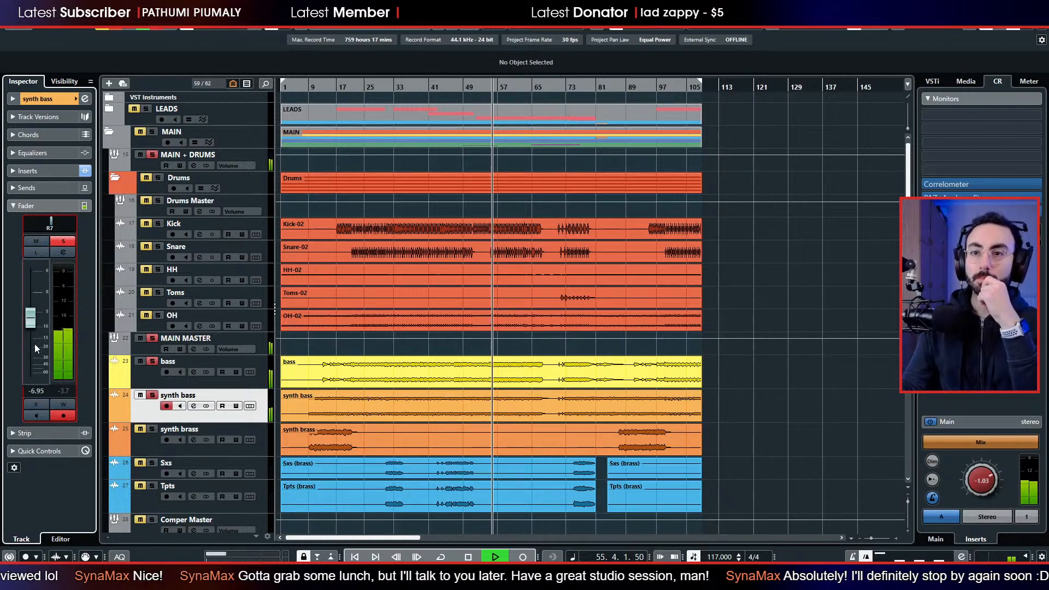
Cut the synth bass EQ's low shelf to about -17.9 dB at 114 Hz, and set the track's volume to about -8.59 dB.
{"action": "left_click", "coordinate": [30, 172]}
{"action": "left_click", "coordinate": [25, 193]}
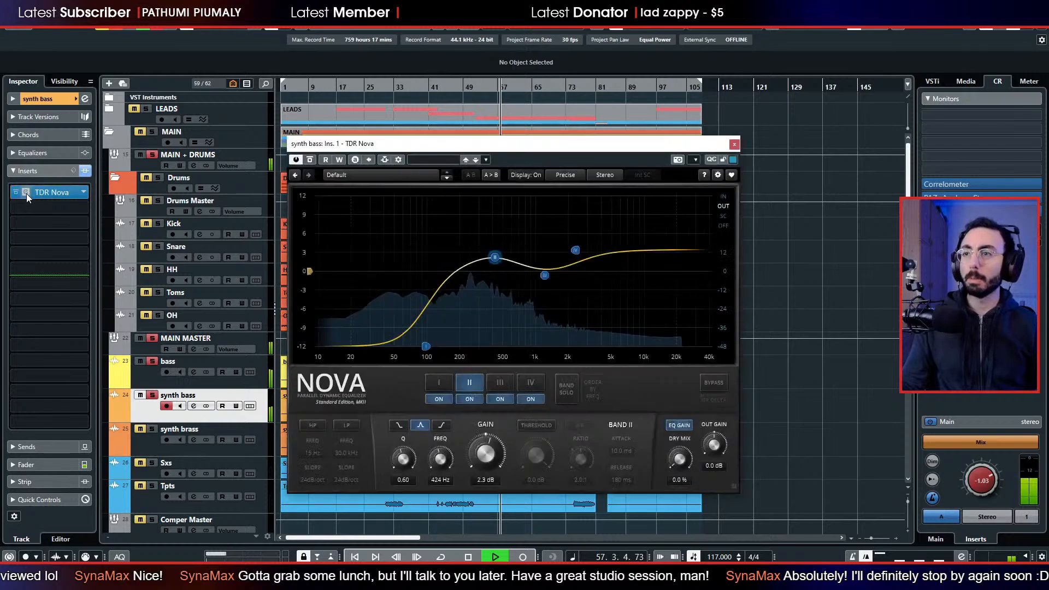
{"action": "left_click_drag", "start_coordinate": [438, 347], "coordinate": [436, 347]}
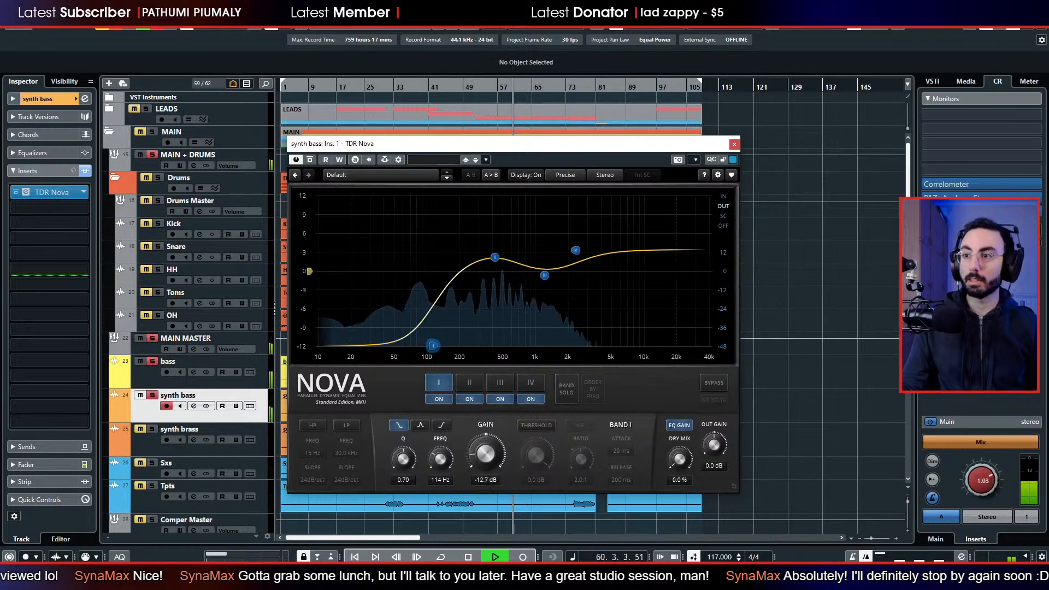
{"action": "left_click_drag", "start_coordinate": [476, 456], "coordinate": [476, 476]}
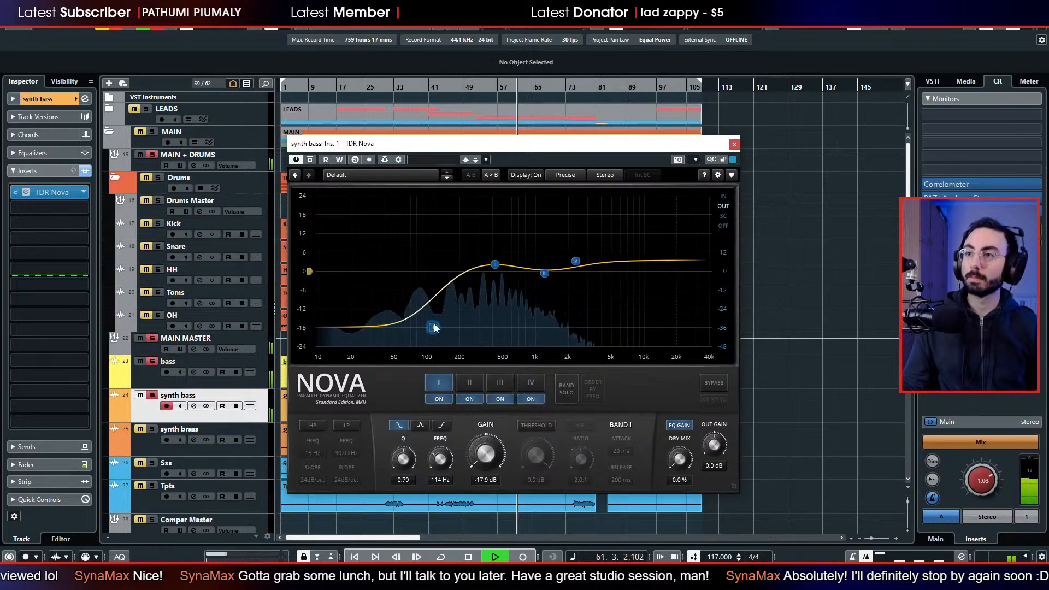
{"action": "left_click", "coordinate": [734, 144]}
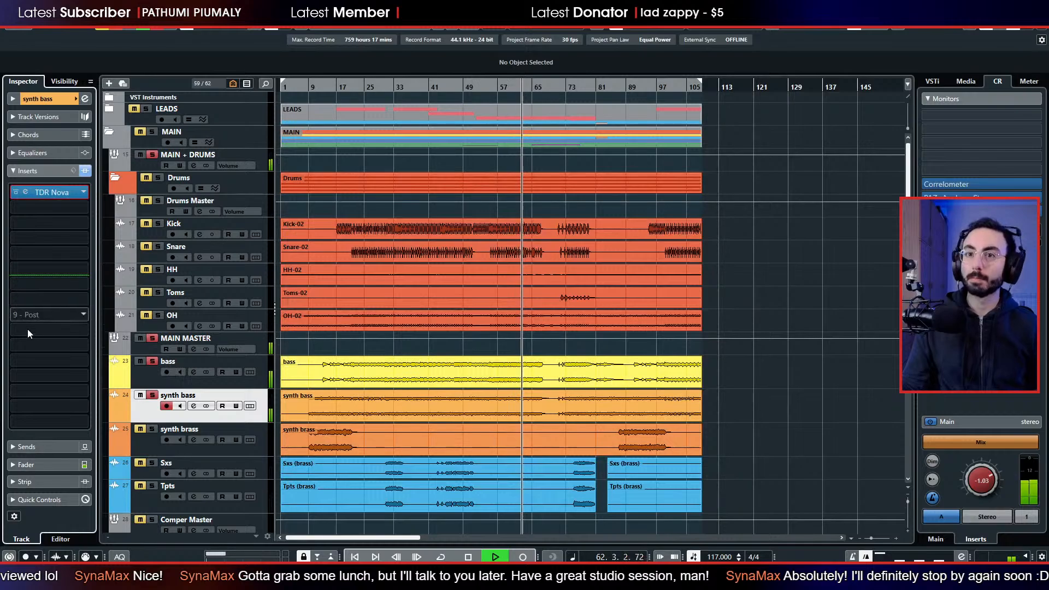
{"action": "left_click", "coordinate": [54, 464]}
{"action": "left_click_drag", "start_coordinate": [30, 327], "coordinate": [29, 329]}
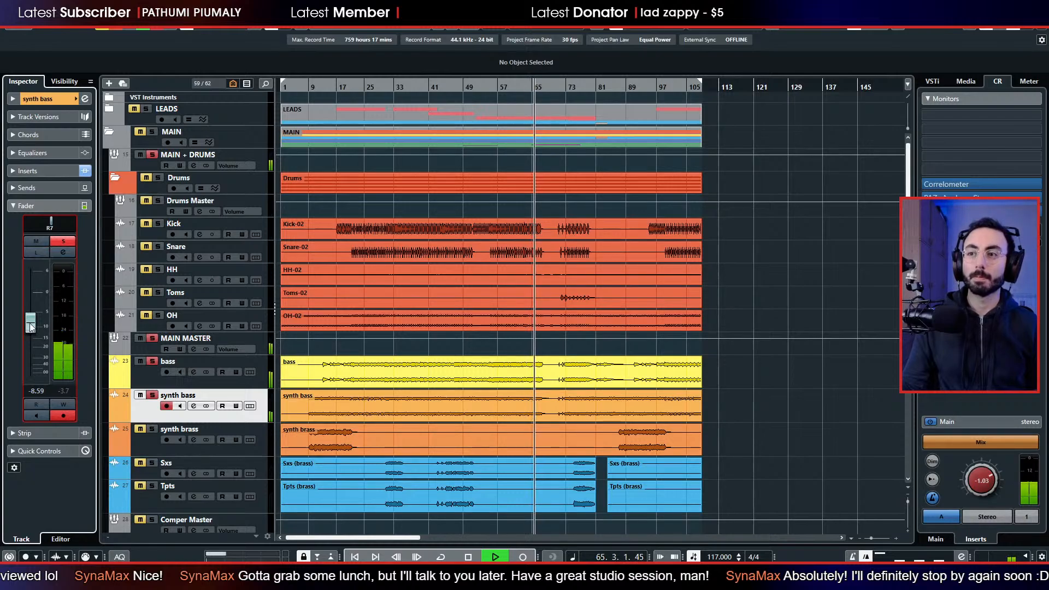
In the synth bass EQ, lower band IV's frequency and boost band II about 8.3 dB at 842 Hz with Q 0.51.
{"action": "left_click", "coordinate": [54, 171]}
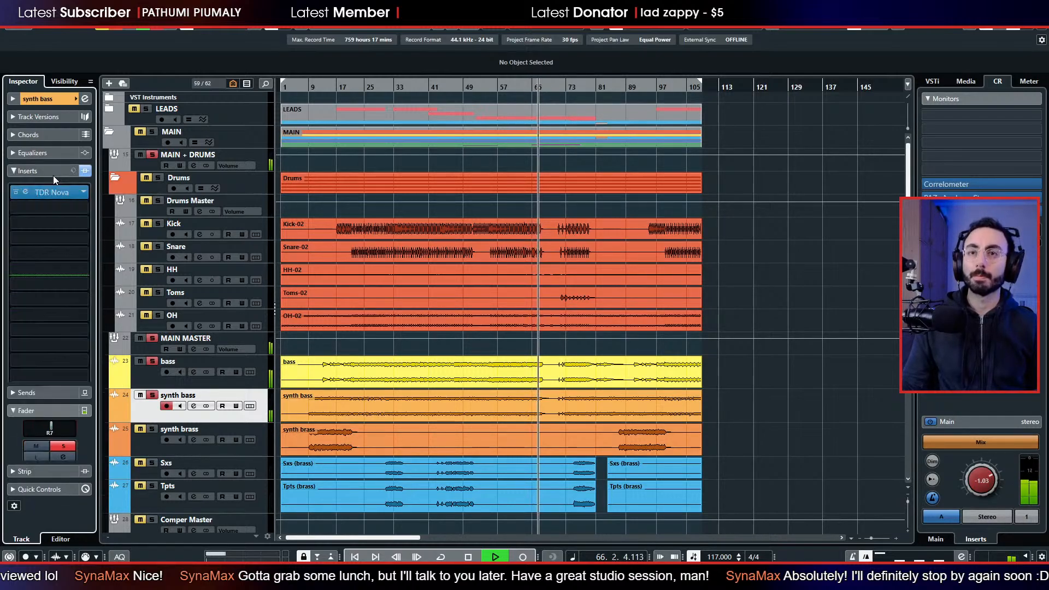
{"action": "left_click", "coordinate": [28, 195]}
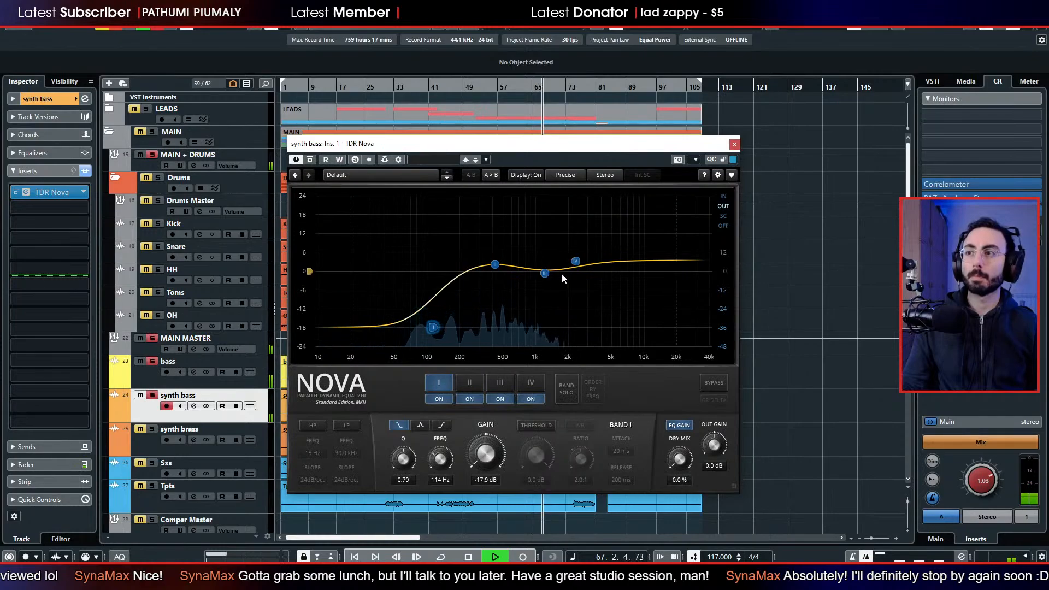
{"action": "left_click_drag", "start_coordinate": [575, 261], "coordinate": [560, 258]}
{"action": "left_click_drag", "start_coordinate": [494, 264], "coordinate": [531, 248]}
{"action": "scroll", "coordinate": [525, 256], "scroll_direction": "down", "scroll_amount": 2}
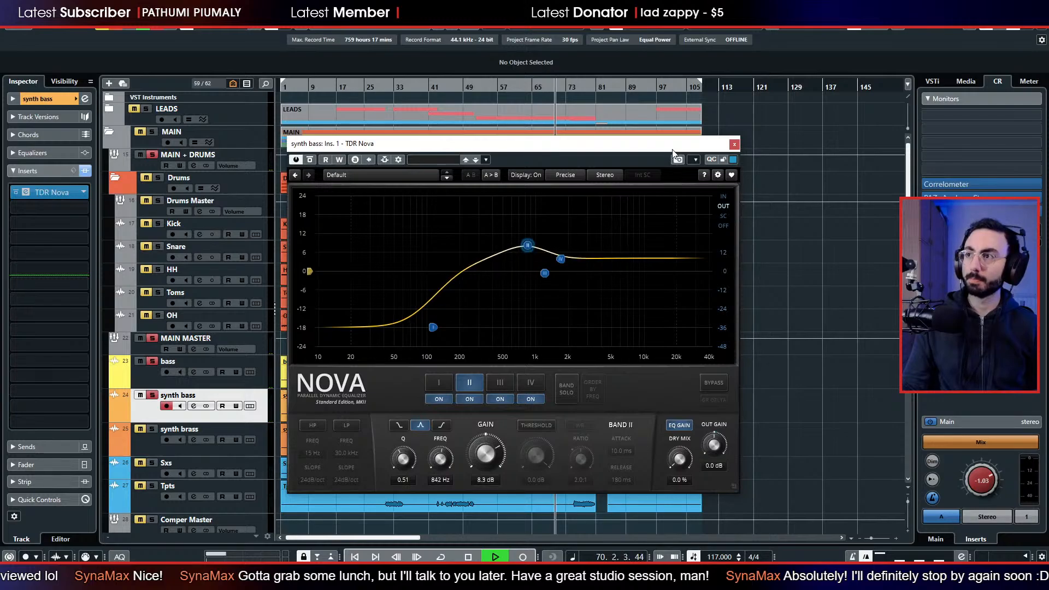
Audition the EQ from around bar 44, set band II to about 6.8 dB at 881 Hz, and stop playback.
{"action": "left_click_drag", "start_coordinate": [382, 144], "coordinate": [668, 151]}
{"action": "left_click", "coordinate": [441, 85]}
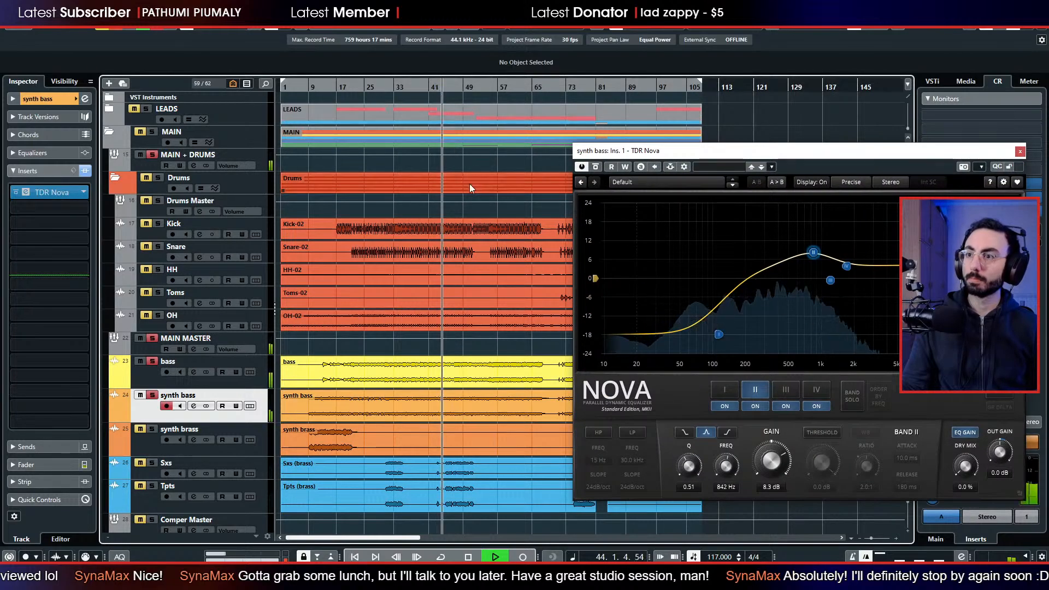
{"action": "mouse_move", "coordinate": [813, 251]}
{"action": "left_mouse_down"}
{"action": "mouse_move", "coordinate": [811, 198]}
{"action": "mouse_move", "coordinate": [775, 195]}
{"action": "mouse_move", "coordinate": [829, 191]}
{"action": "mouse_move", "coordinate": [816, 261]}
{"action": "left_mouse_up"}
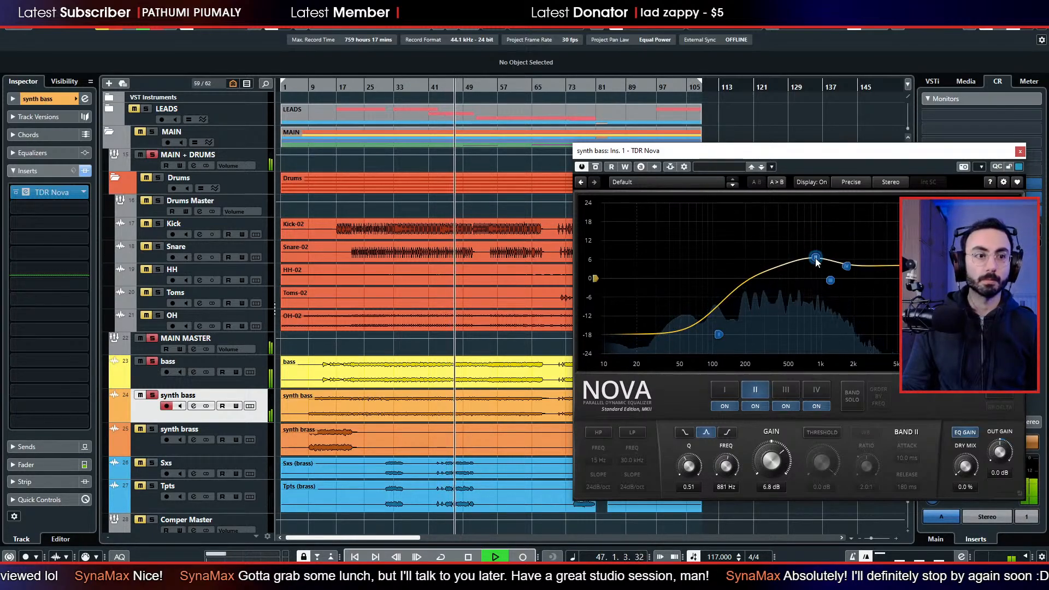
{"action": "key", "text": "space"}
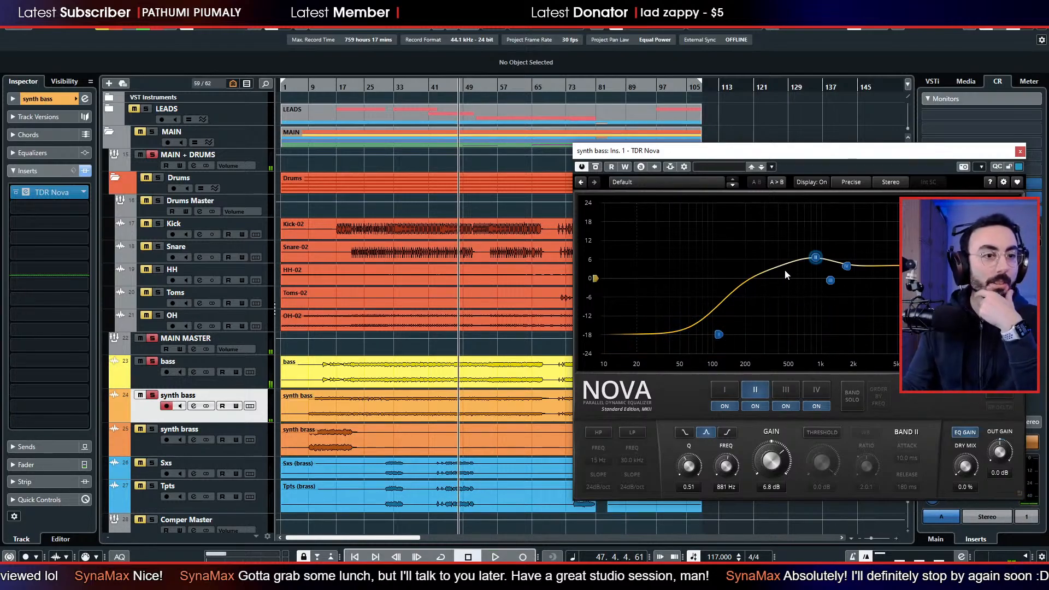
Raise the synth bass EQ's band IV high shelf to about 7.6 dB at 2430 Hz and close the plug-in.
{"action": "left_click_drag", "start_coordinate": [940, 150], "coordinate": [656, 145]}
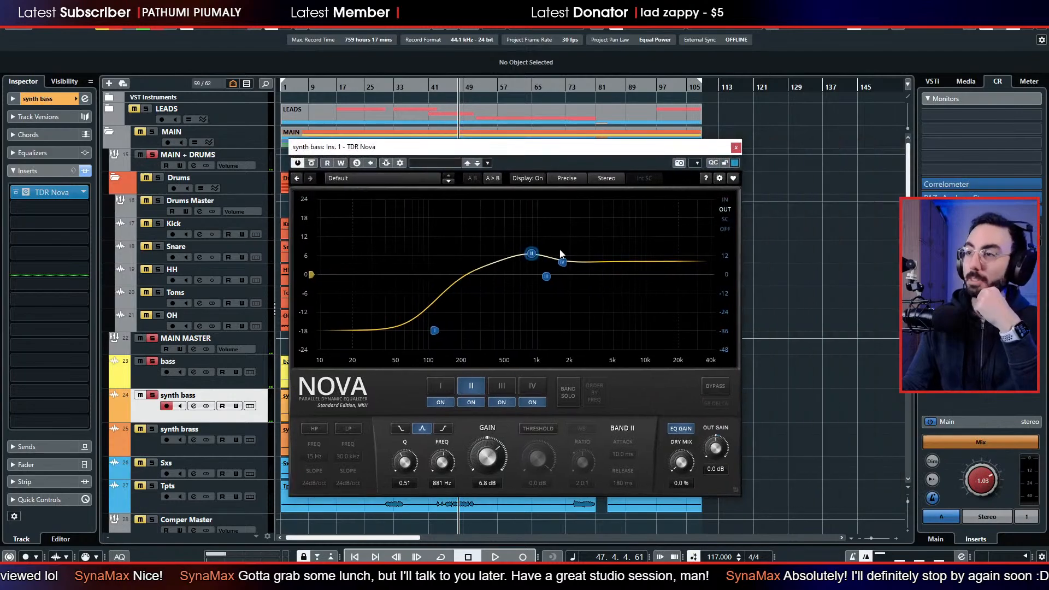
{"action": "left_click_drag", "start_coordinate": [565, 271], "coordinate": [582, 260]}
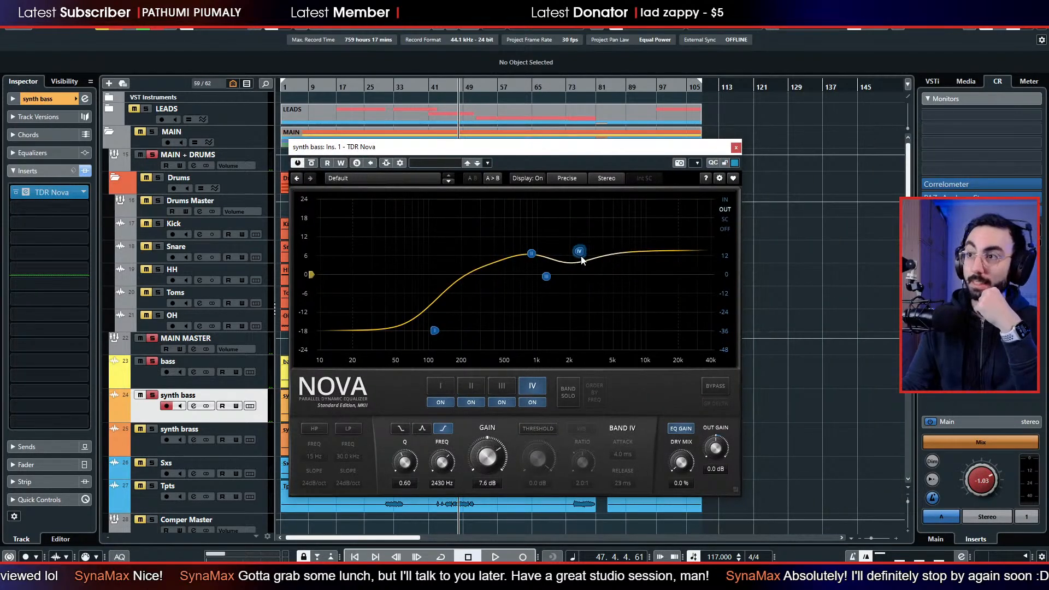
{"action": "left_click", "coordinate": [736, 147]}
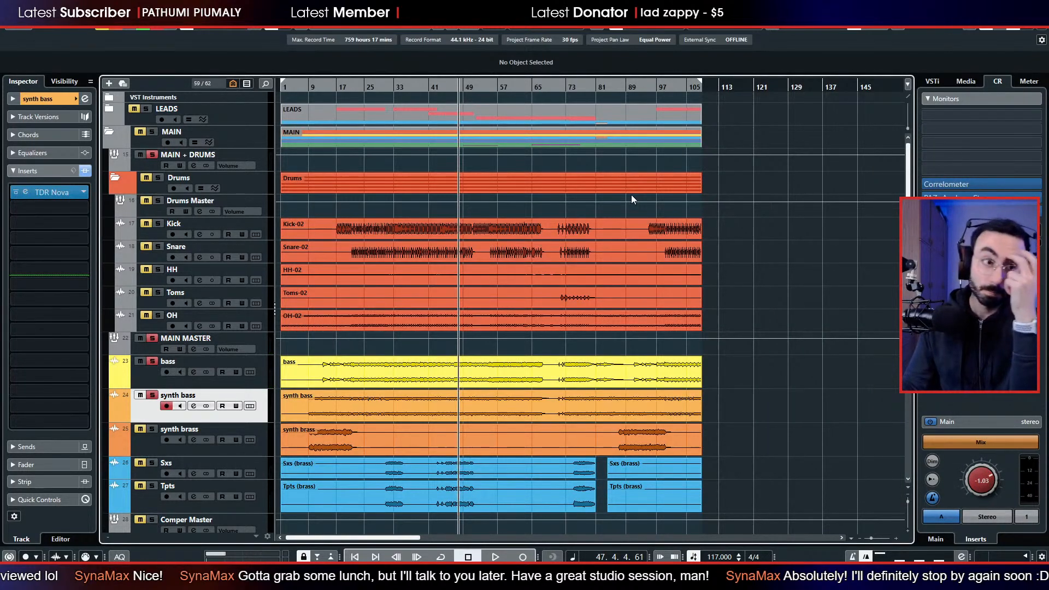
Add the drums to the solo, play from bar 34, set the synth bass volume to about -10.2 dB, and stop playback.
{"action": "left_click", "coordinate": [399, 89]}
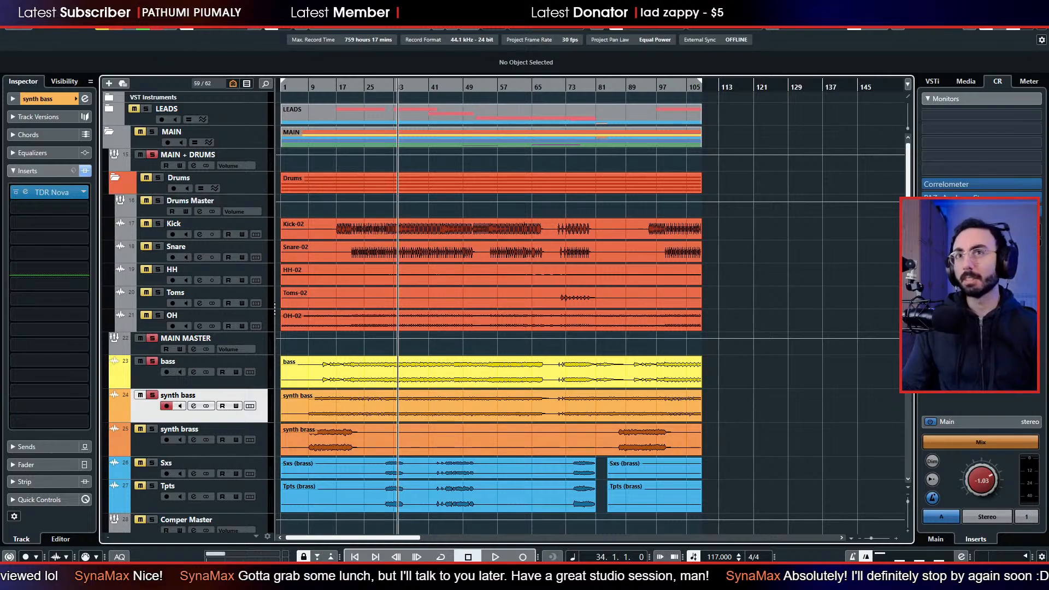
{"action": "left_click", "coordinate": [157, 179]}
{"action": "key", "text": "space"}
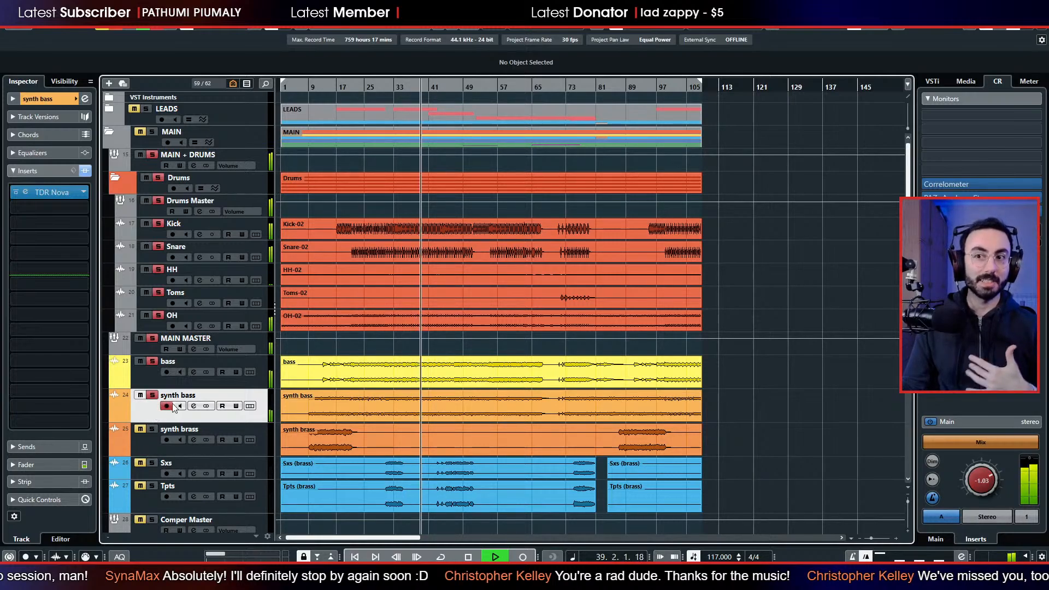
{"action": "left_click", "coordinate": [68, 463]}
{"action": "left_click_drag", "start_coordinate": [28, 332], "coordinate": [28, 344]}
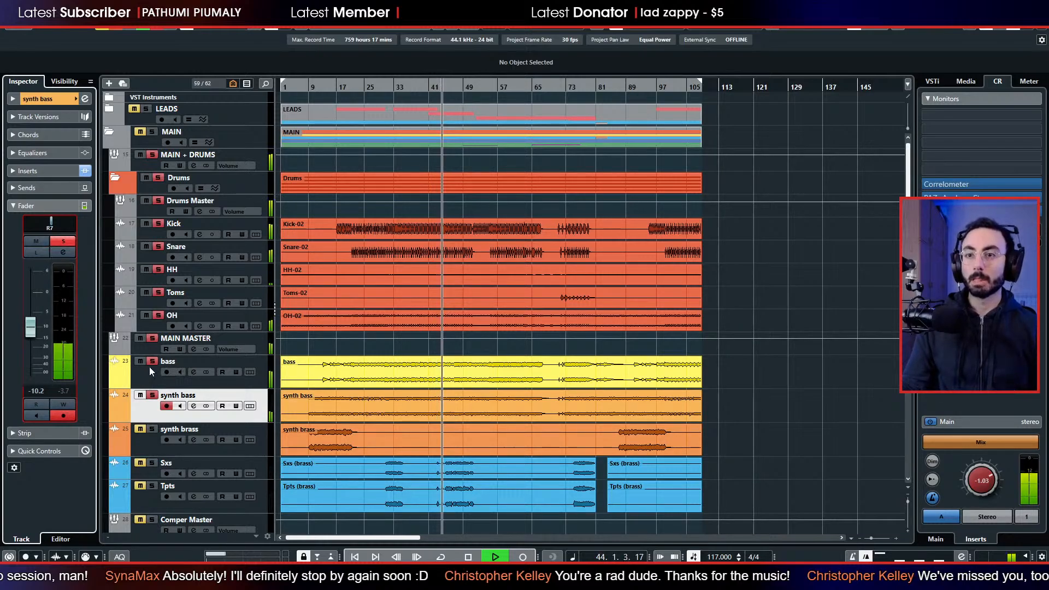
{"action": "key", "text": "space"}
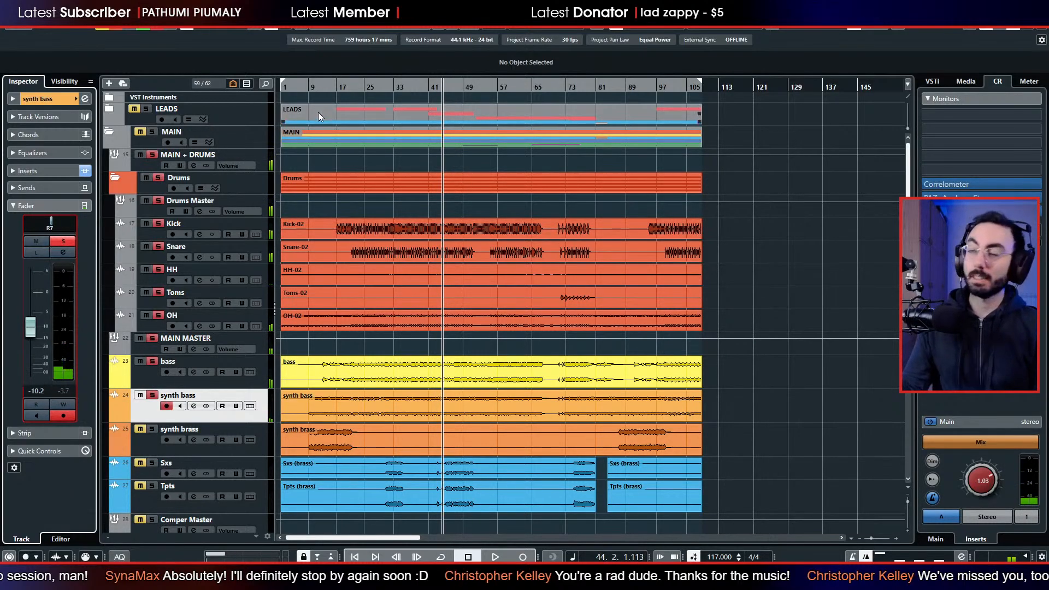
Move the playback position back to bar 23.
{"action": "left_click", "coordinate": [325, 95]}
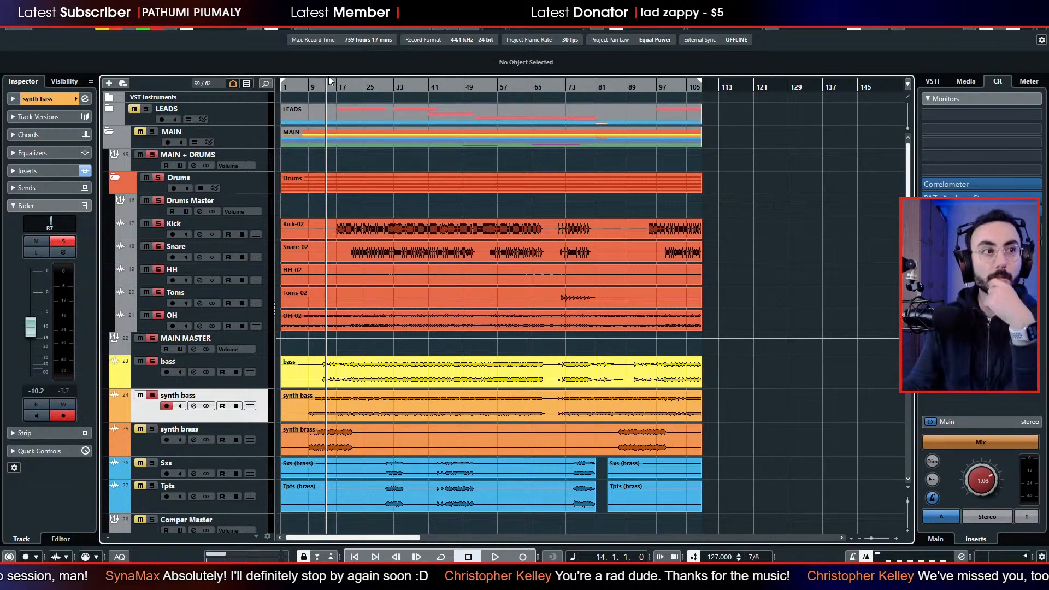
{"action": "left_click", "coordinate": [358, 86]}
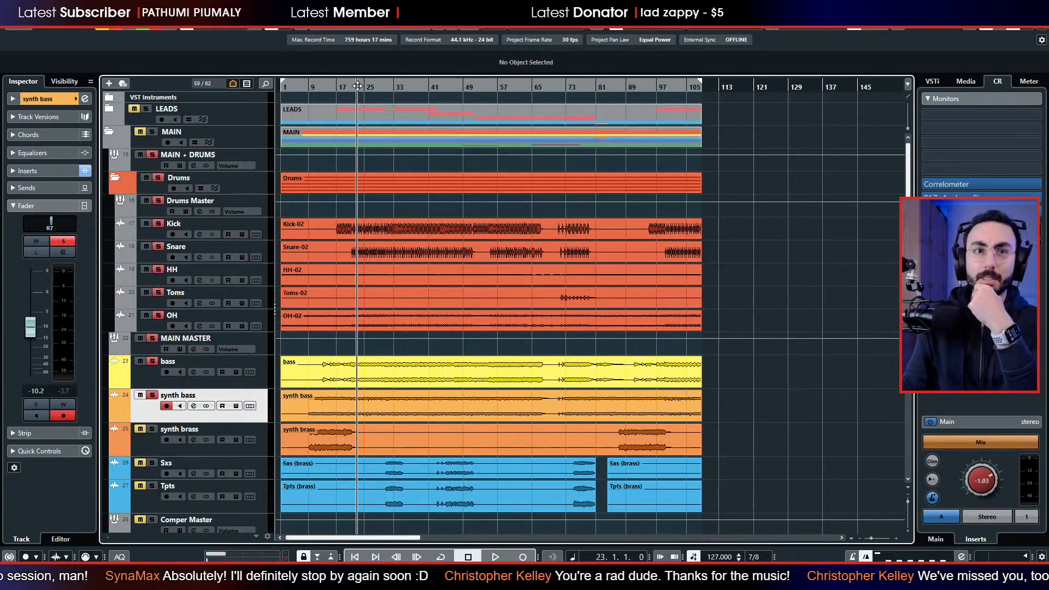
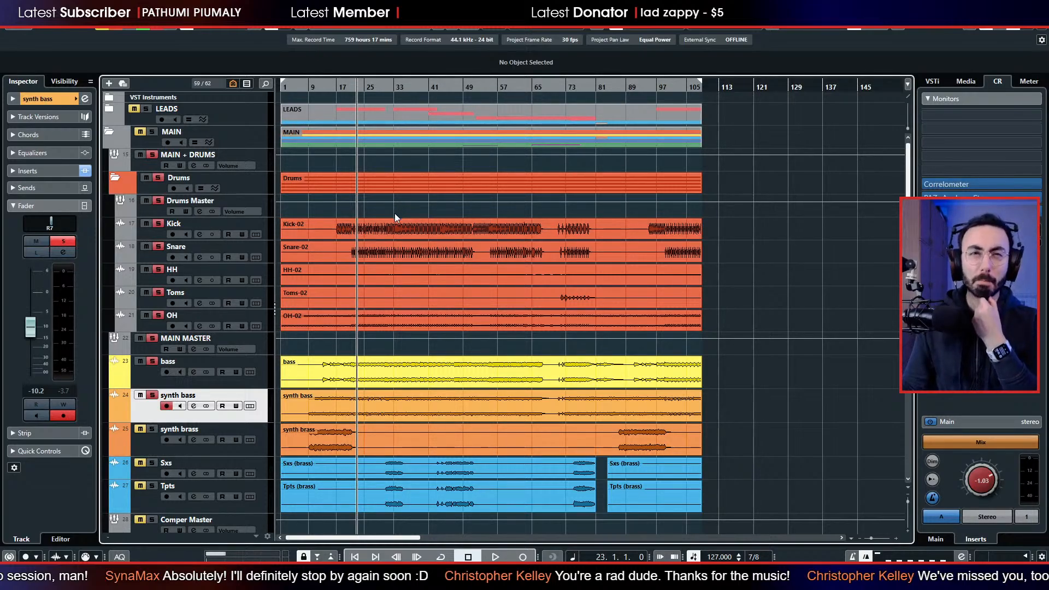
Audition the soloed drums, bass and synth bass from bar 33 and stop playback around bar 37.
{"action": "left_click", "coordinate": [390, 219]}
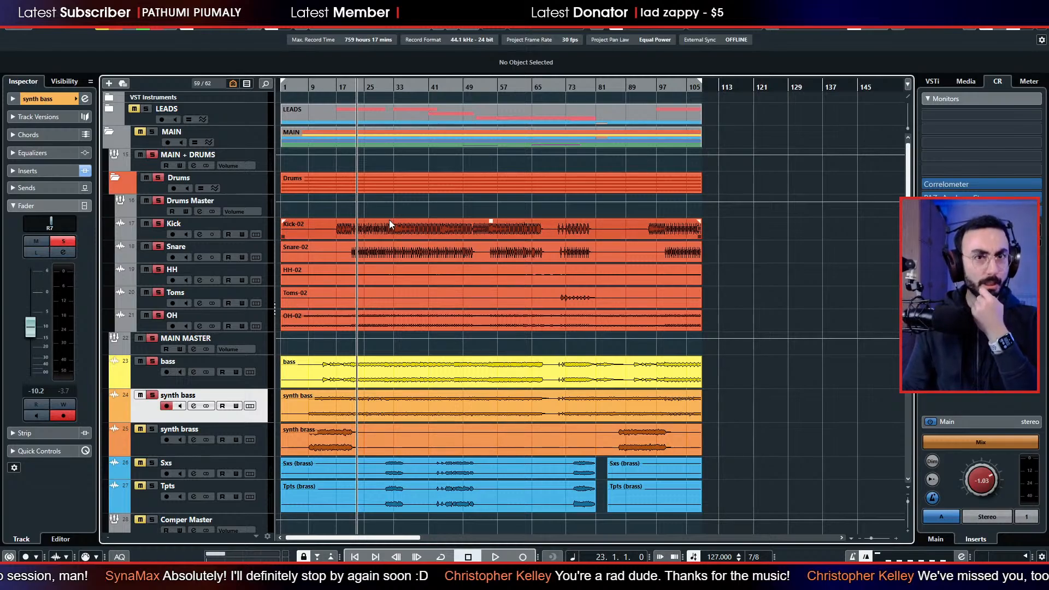
{"action": "left_click", "coordinate": [347, 190]}
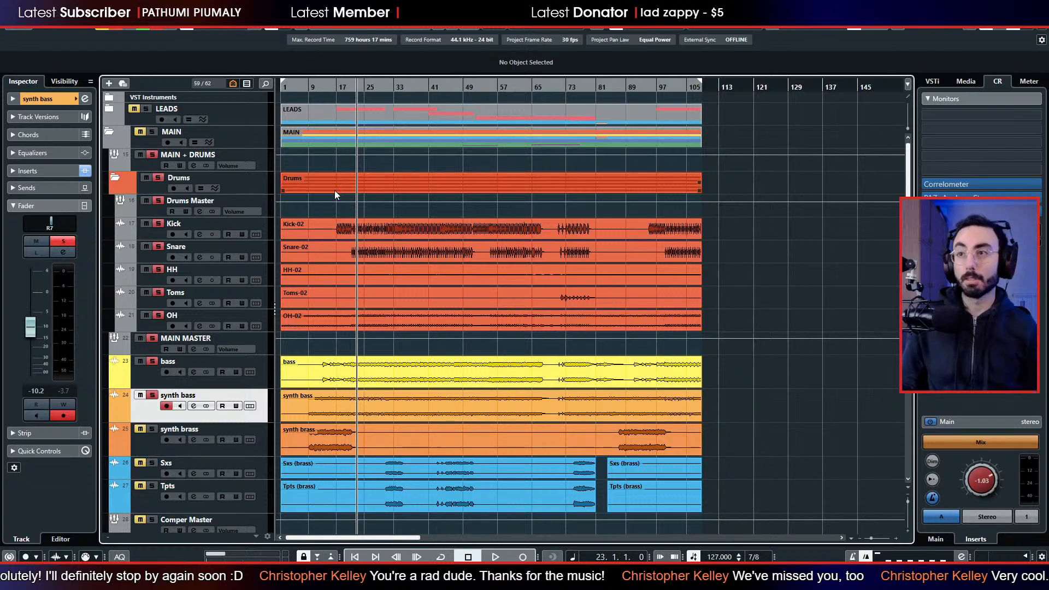
{"action": "left_click", "coordinate": [386, 84]}
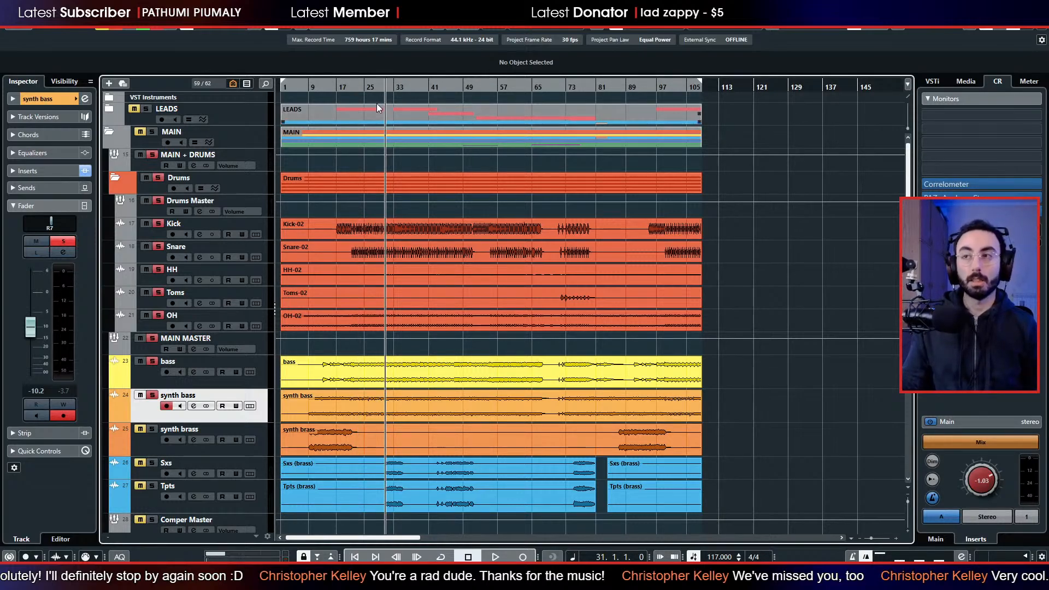
{"action": "left_click", "coordinate": [393, 84]}
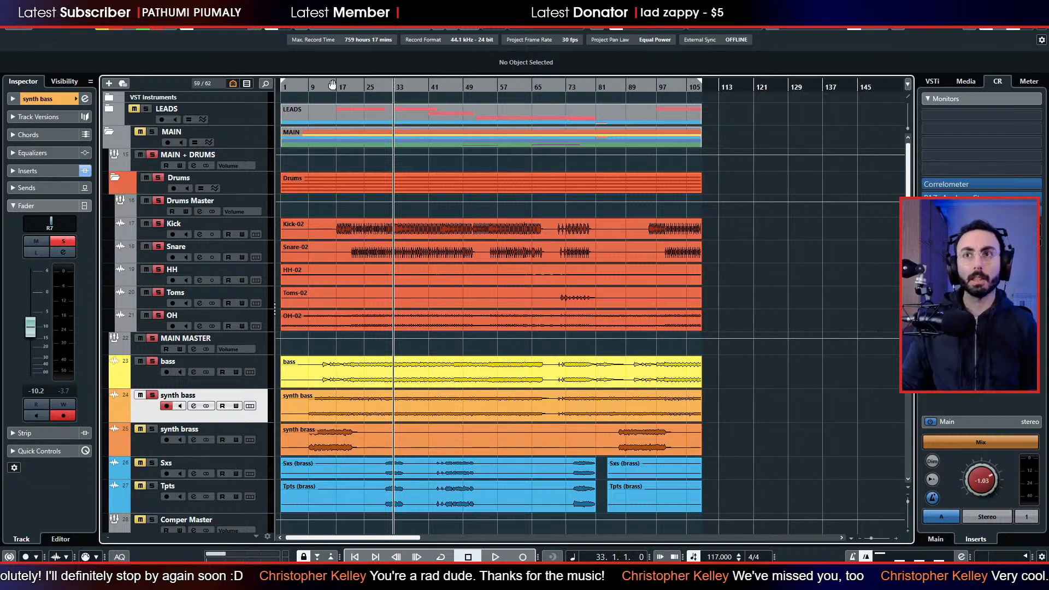
{"action": "key", "text": "space"}
{"action": "scroll", "coordinate": [369, 123], "scroll_direction": "down", "scroll_amount": 3}
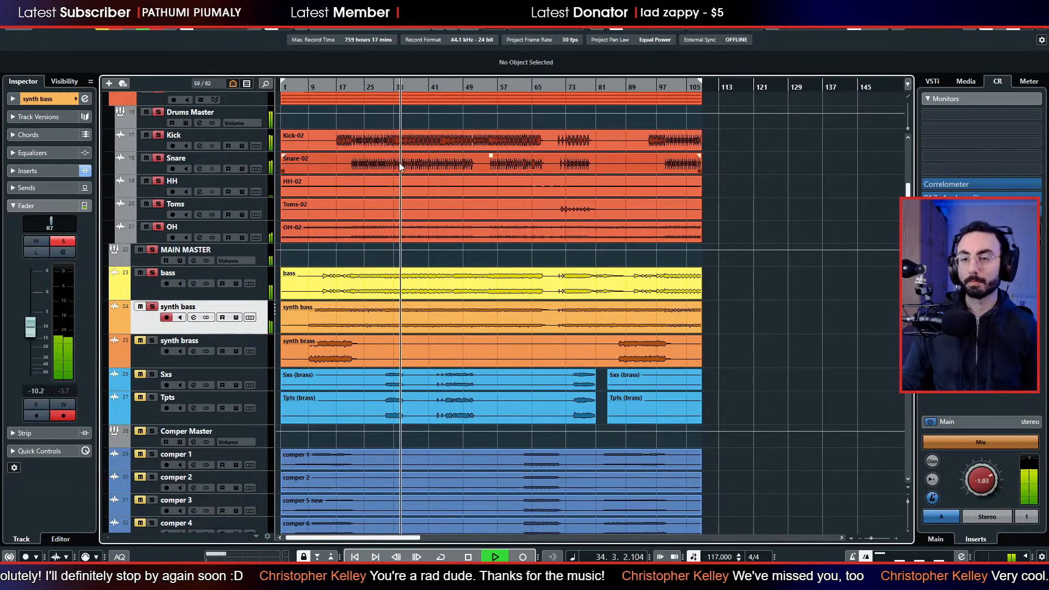
{"action": "scroll", "coordinate": [398, 162], "scroll_direction": "down", "scroll_amount": 3}
{"action": "scroll", "coordinate": [387, 150], "scroll_direction": "up", "scroll_amount": 3}
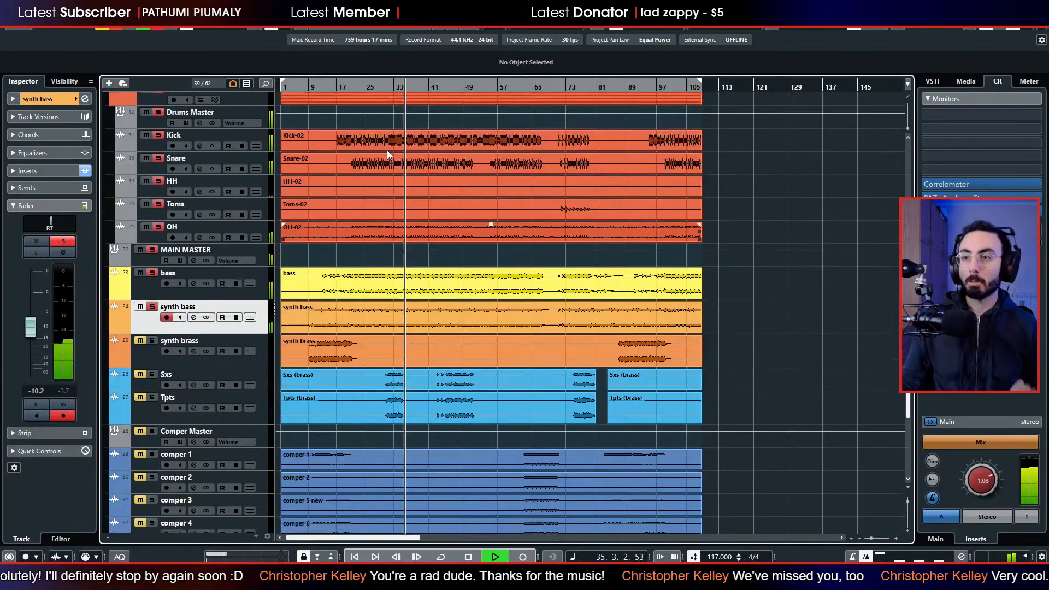
{"action": "scroll", "coordinate": [386, 150], "scroll_direction": "down", "scroll_amount": 6}
{"action": "scroll", "coordinate": [385, 152], "scroll_direction": "up", "scroll_amount": 9}
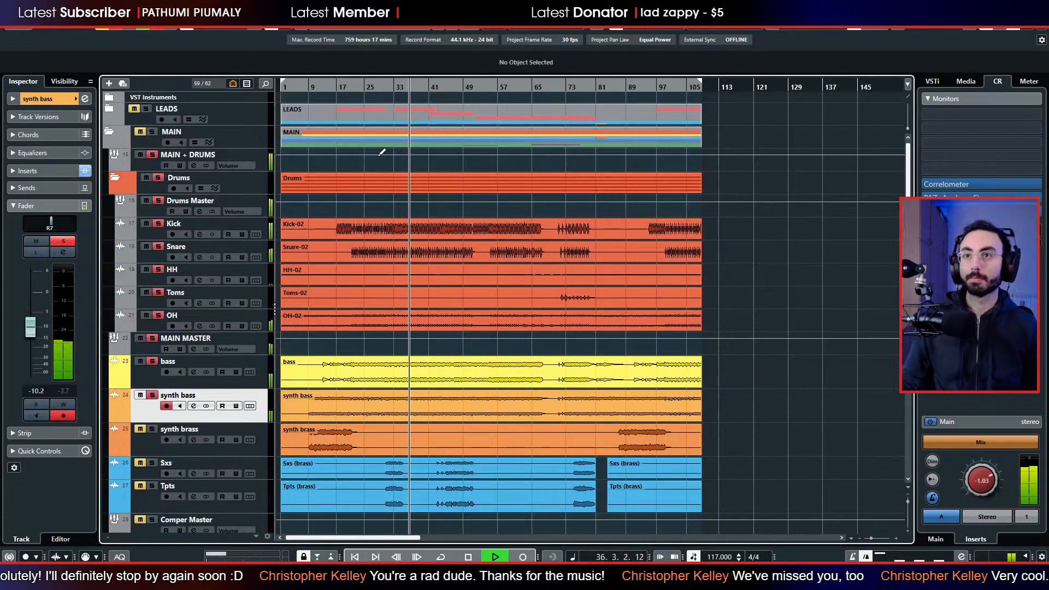
{"action": "key", "text": "space"}
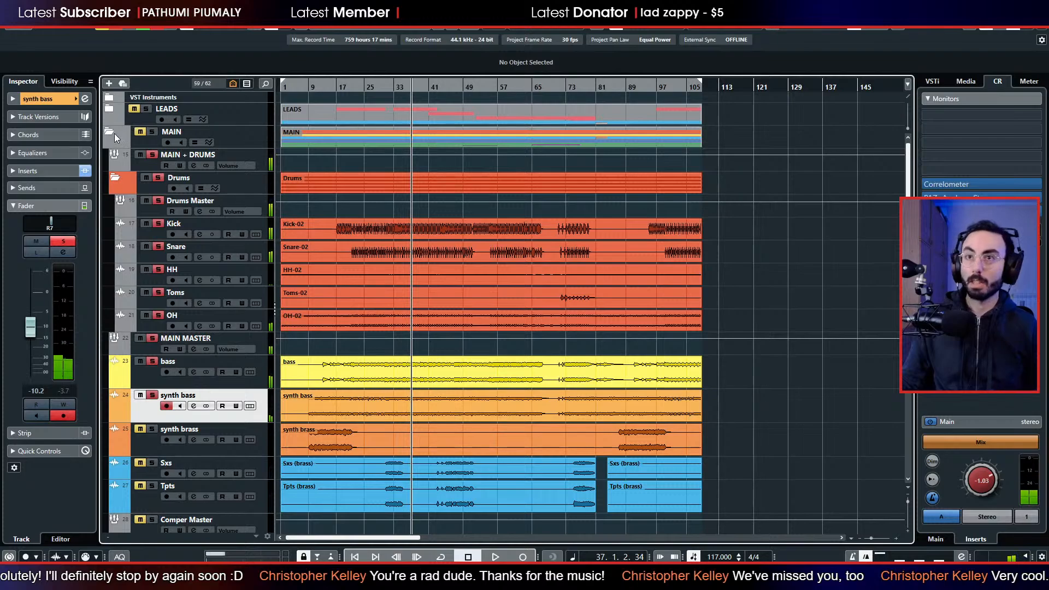
Expand the LEADS folder, add Lead GTR 1 to the solo, and set its volume to about -17.3 dB during playback.
{"action": "left_click", "coordinate": [112, 134]}
{"action": "left_click", "coordinate": [112, 133]}
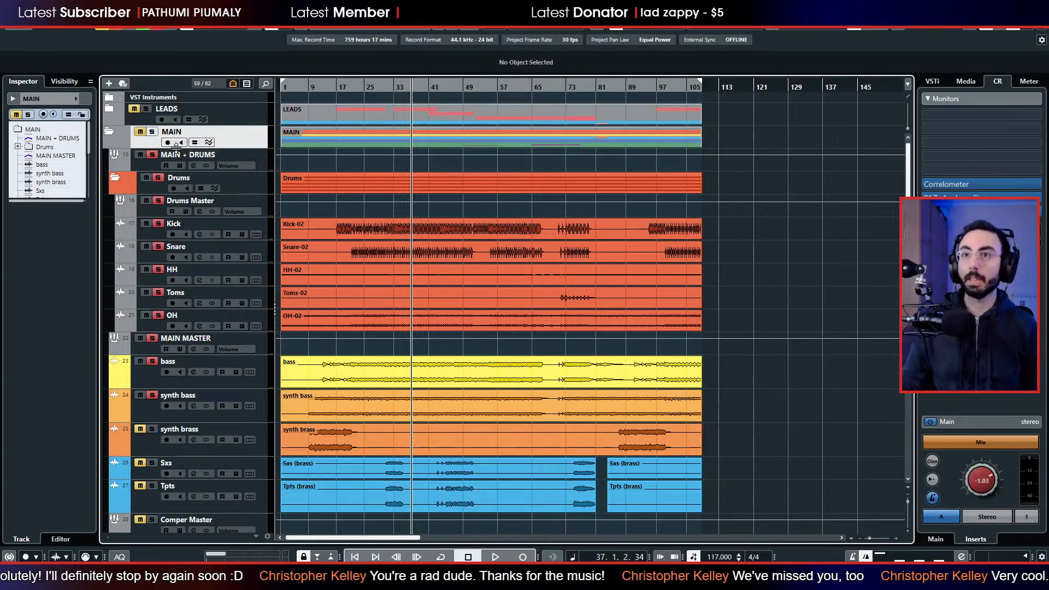
{"action": "left_click", "coordinate": [109, 109]}
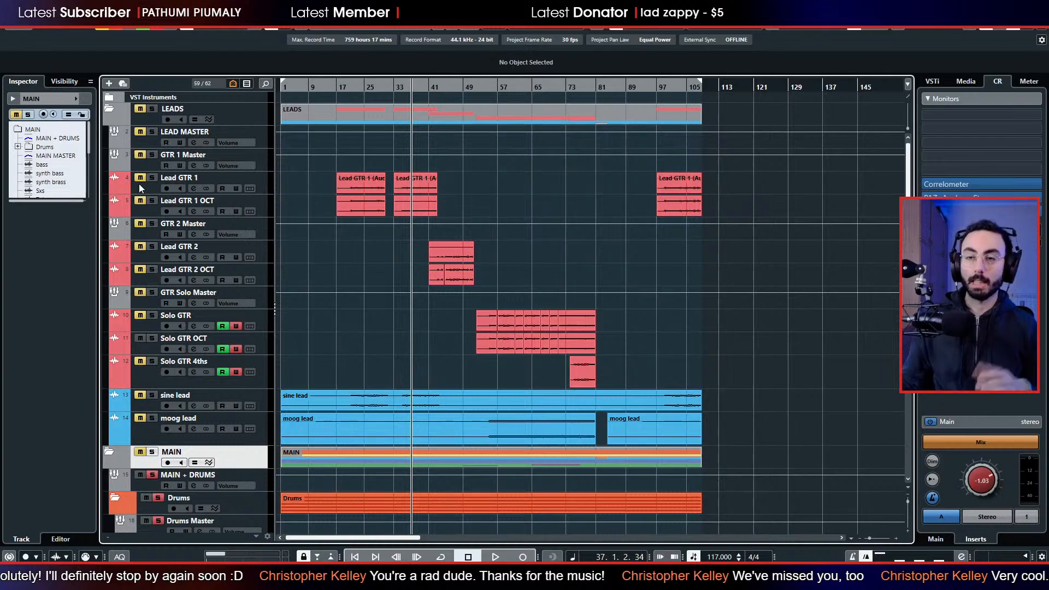
{"action": "left_click", "coordinate": [153, 178]}
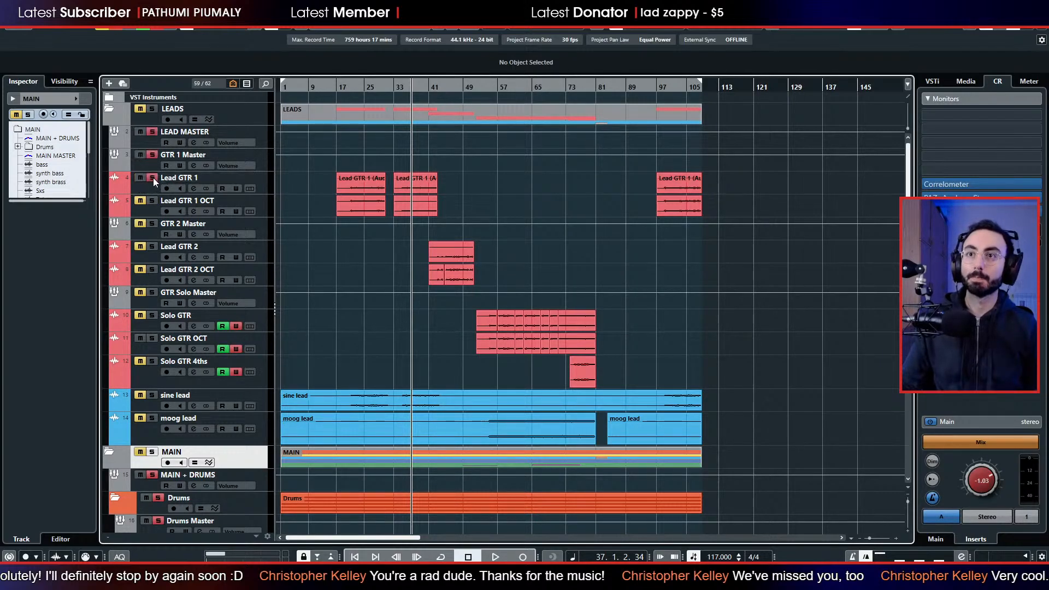
{"action": "key", "text": "space"}
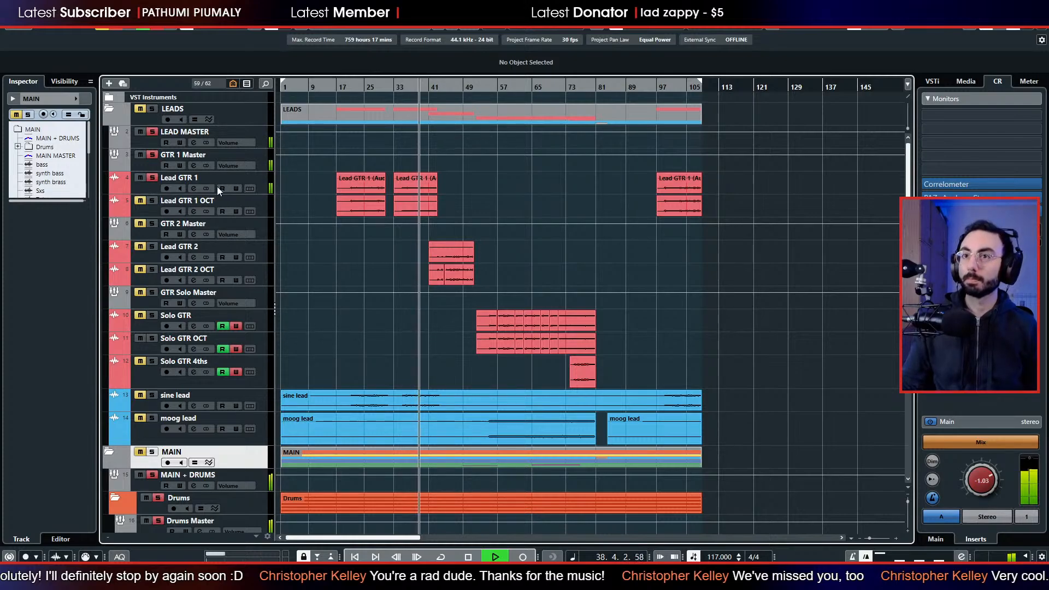
{"action": "left_click", "coordinate": [150, 188]}
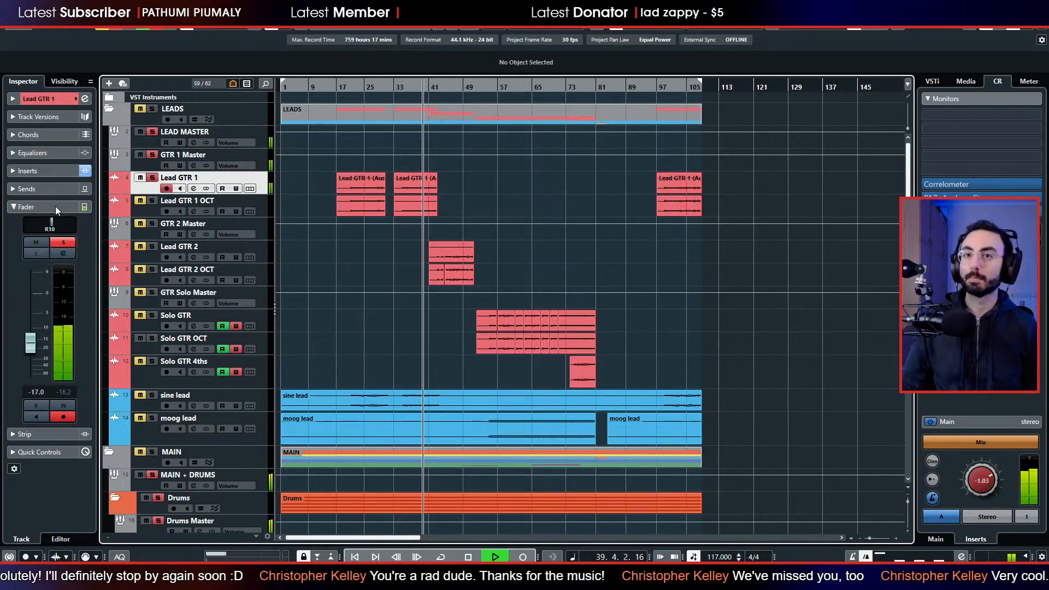
{"action": "left_click_drag", "start_coordinate": [31, 340], "coordinate": [31, 340]}
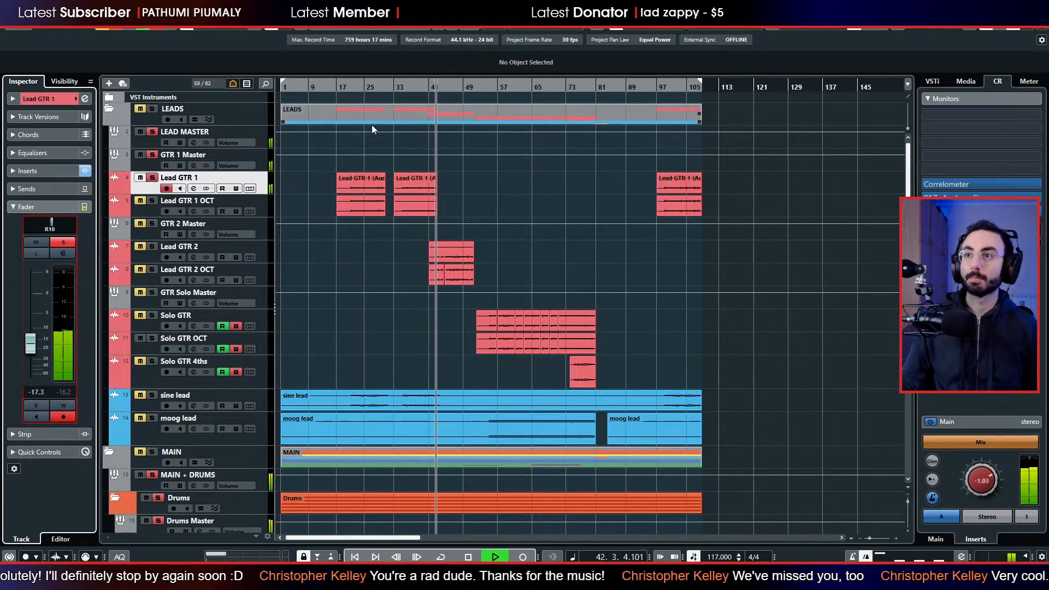
Loop the first Lead GTR 1 clip from bar 21 to bar 31 and pan the track to centre.
{"action": "left_click", "coordinate": [359, 88]}
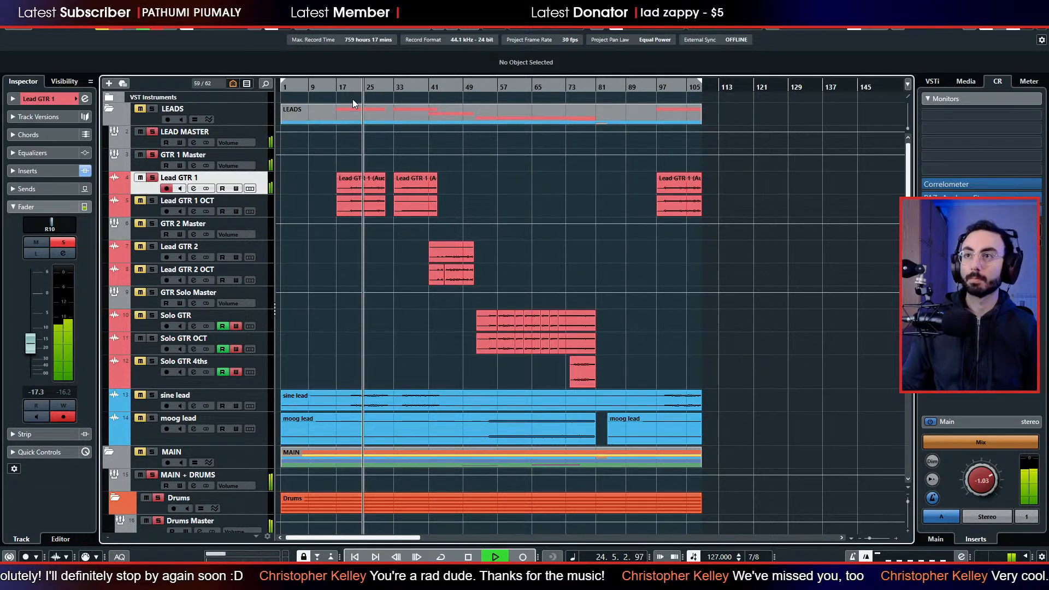
{"action": "left_click_drag", "start_coordinate": [351, 88], "coordinate": [350, 104]}
{"action": "left_click_drag", "start_coordinate": [300, 191], "coordinate": [347, 192]}
{"action": "key", "text": "shift+g"}
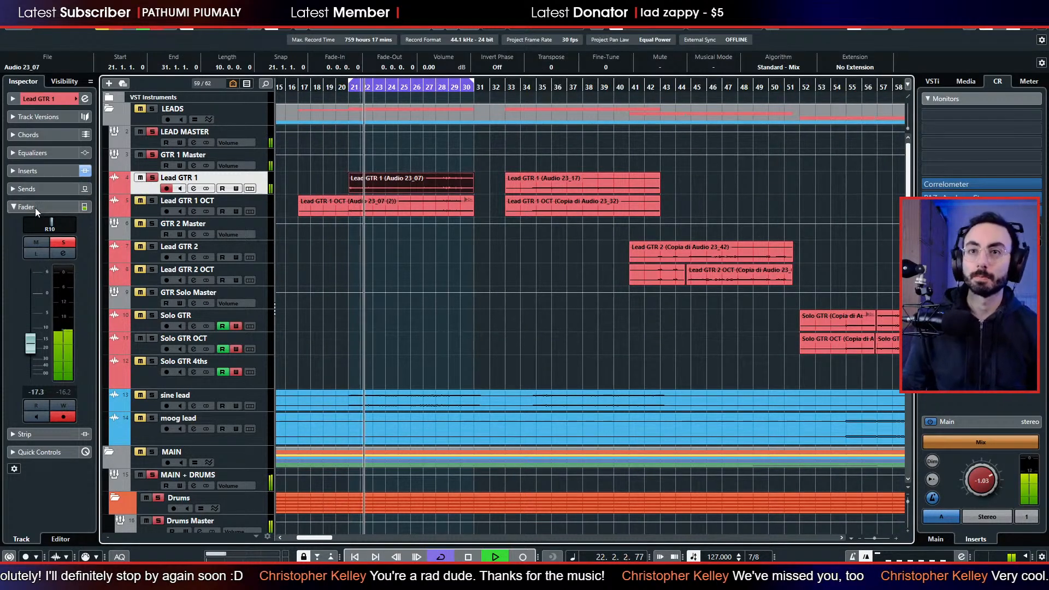
{"action": "left_click", "coordinate": [51, 226], "text": "ctrl"}
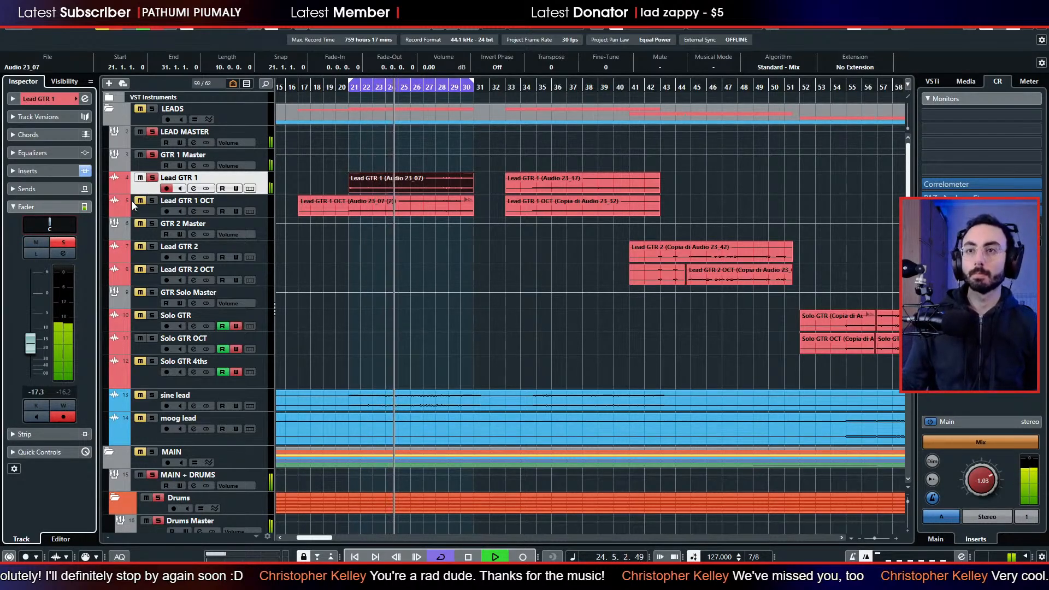
Stop playback, check the bypassed StudioEQ insert on Lead GTR 1, and remove it from the second slot.
{"action": "left_click", "coordinate": [41, 175]}
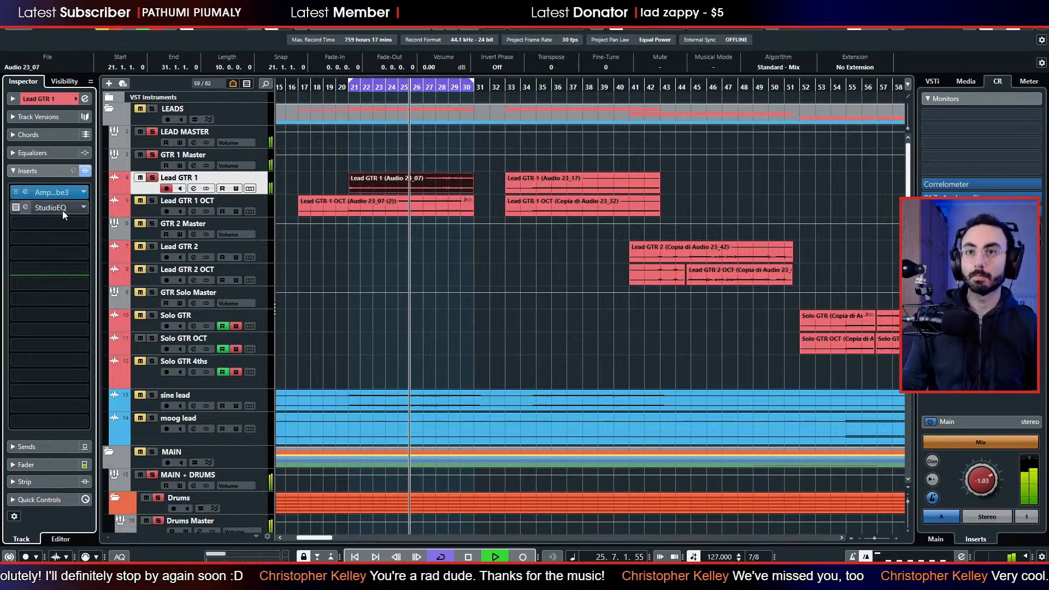
{"action": "key", "text": "space"}
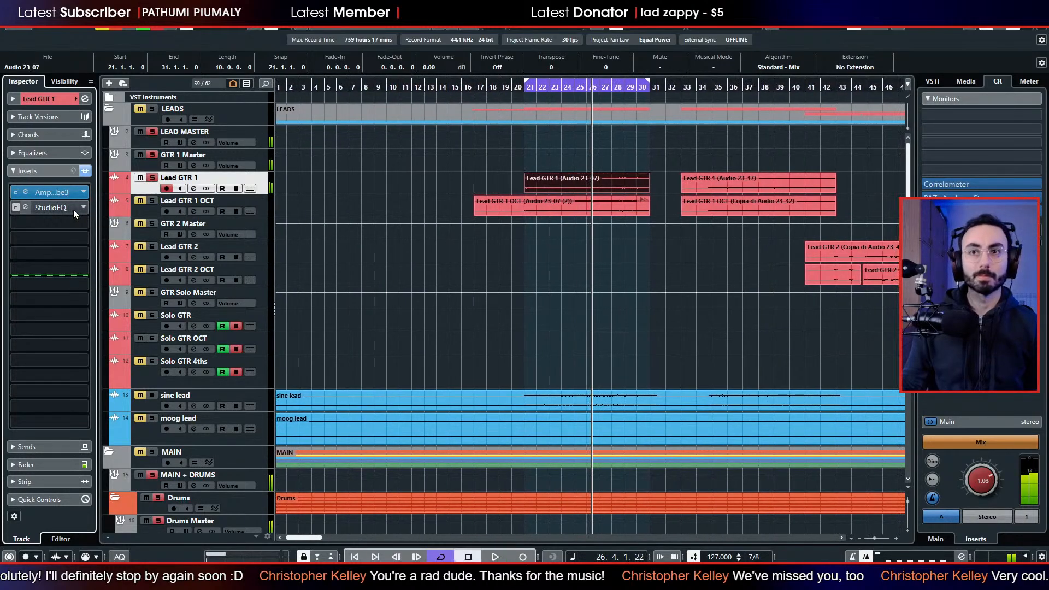
{"action": "left_click", "coordinate": [15, 209]}
{"action": "left_click", "coordinate": [25, 210]}
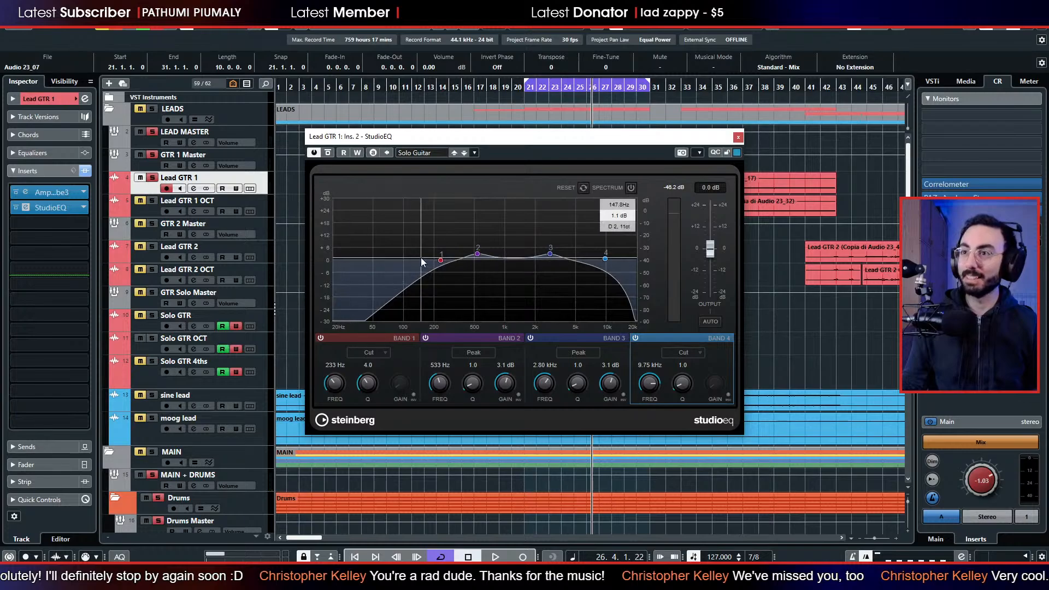
{"action": "left_click", "coordinate": [738, 136]}
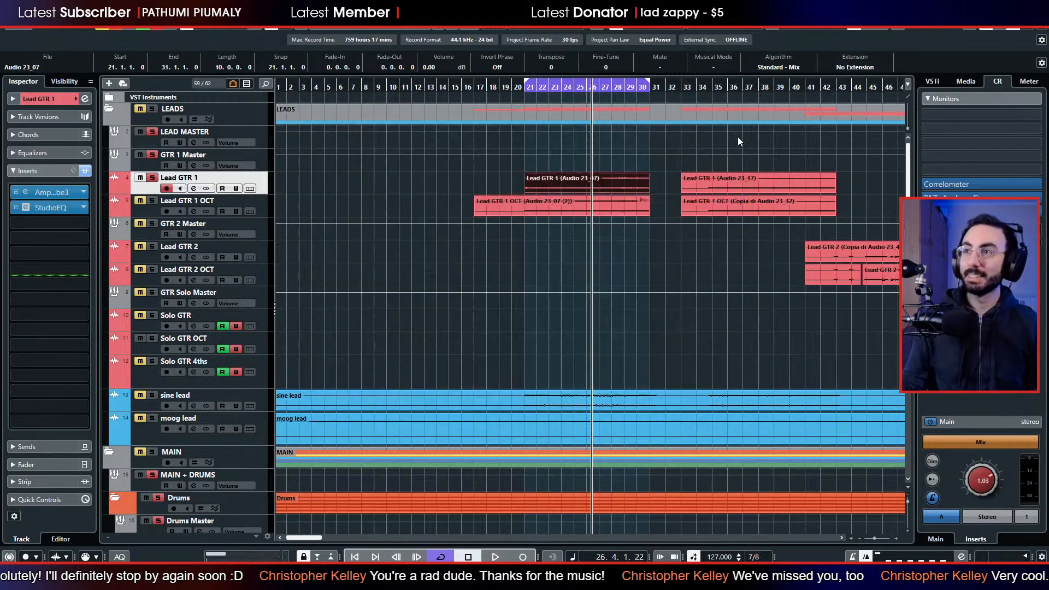
{"action": "left_click", "coordinate": [85, 207]}
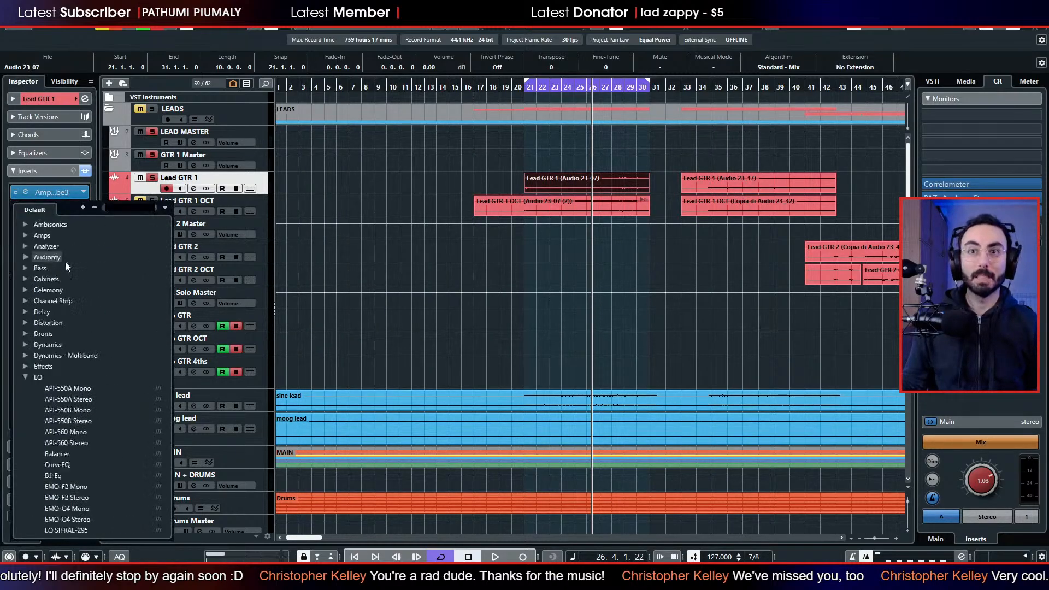
{"action": "scroll", "coordinate": [64, 261], "scroll_direction": "up", "scroll_amount": 1}
{"action": "left_click", "coordinate": [52, 230]}
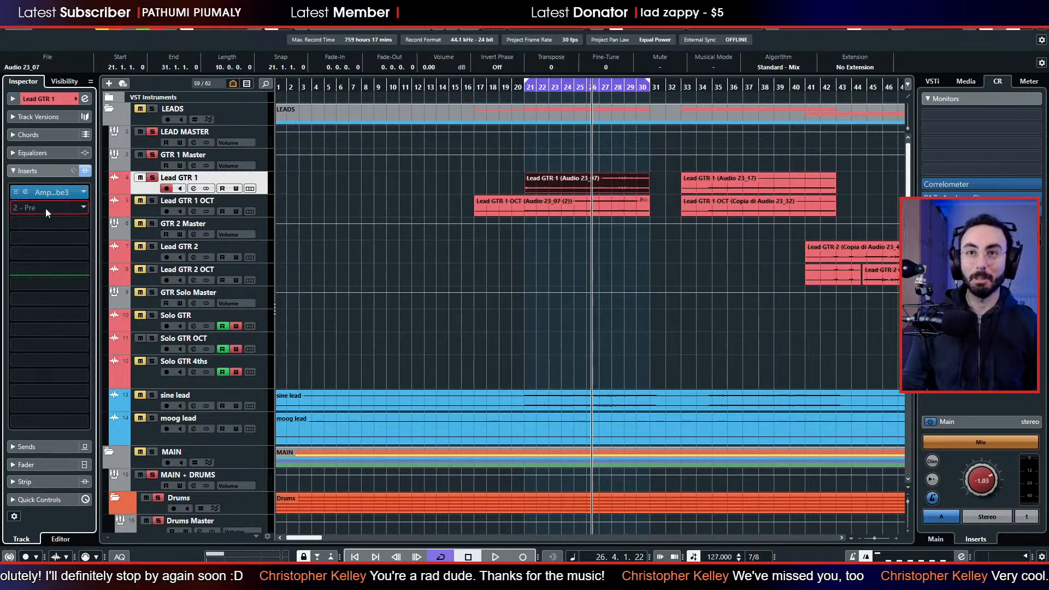
Insert TDR Nova in the second insert slot of Lead GTR 1 and move its window clear of the track list.
{"action": "left_click", "coordinate": [45, 208]}
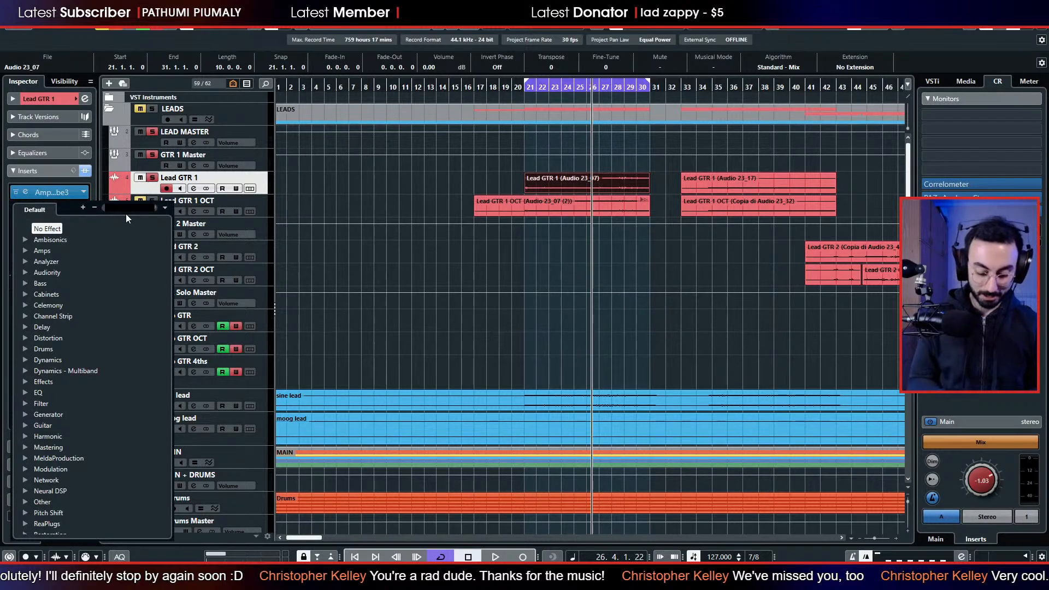
{"action": "type", "text": "nova"}
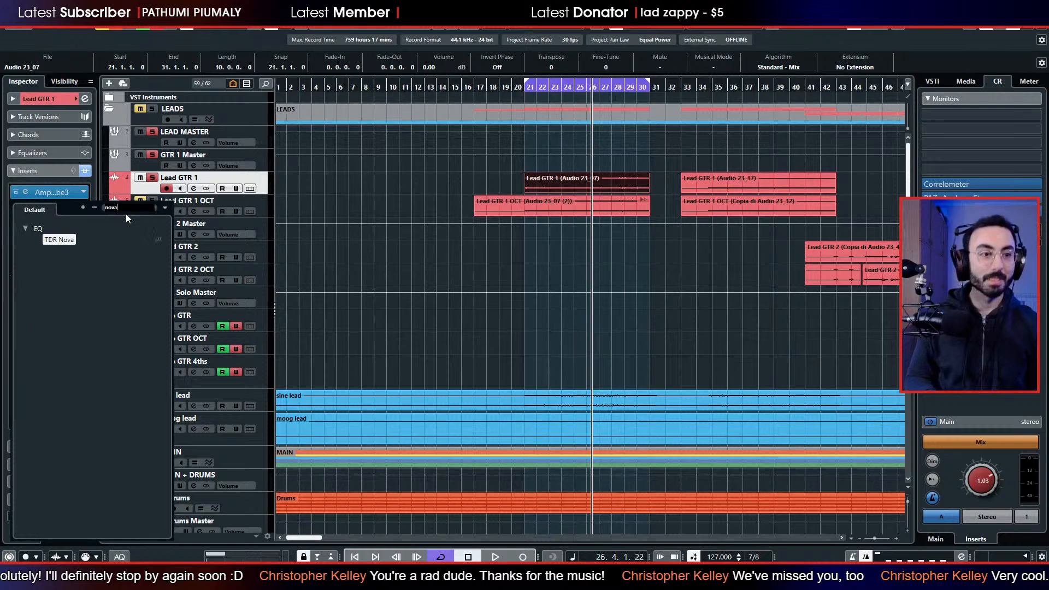
{"action": "key", "text": "Return"}
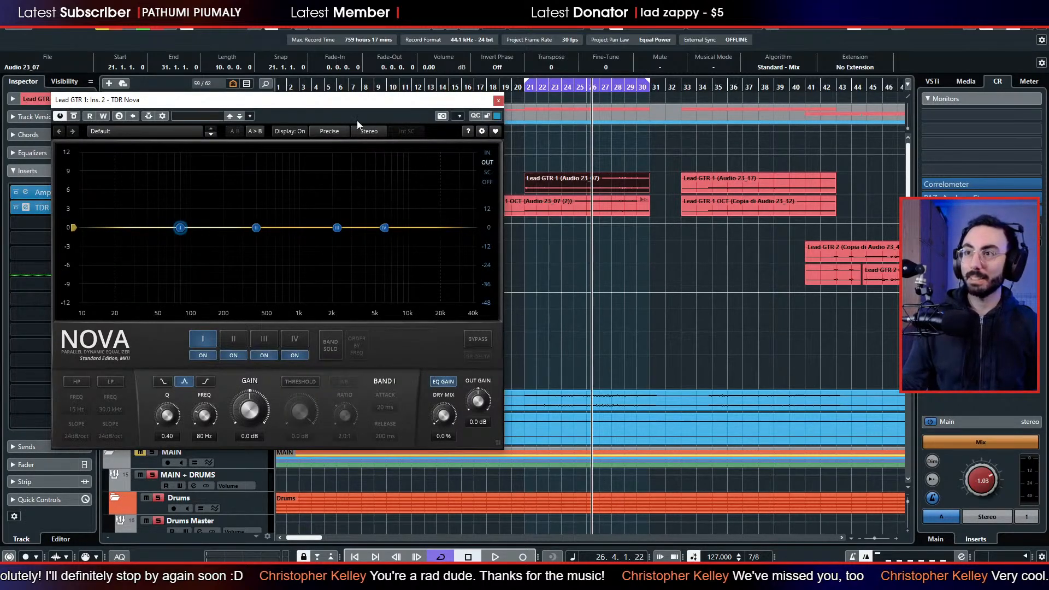
{"action": "left_click_drag", "start_coordinate": [368, 99], "coordinate": [606, 93]}
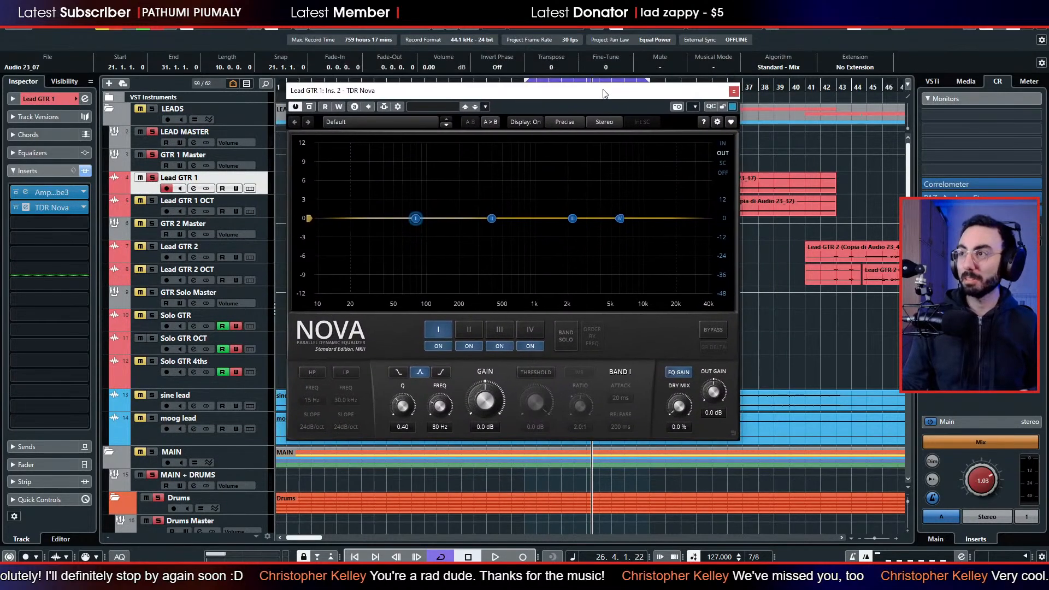
Start the looped playback and enable a high-pass filter at 127 Hz on Lead GTR 1.
{"action": "key", "text": "space"}
{"action": "left_click", "coordinate": [311, 373]}
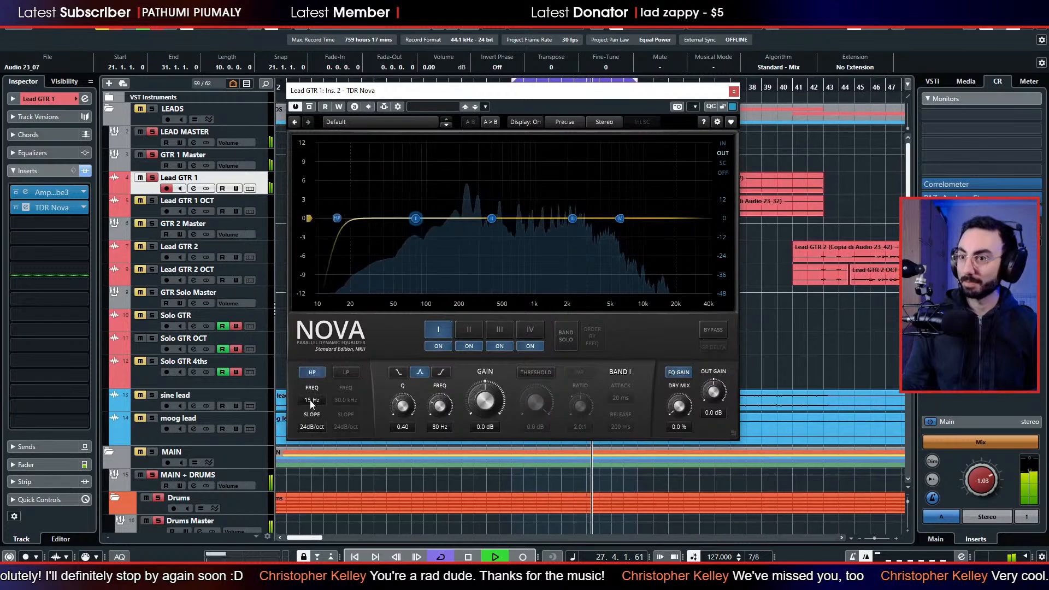
{"action": "left_click_drag", "start_coordinate": [311, 400], "coordinate": [312, 363]}
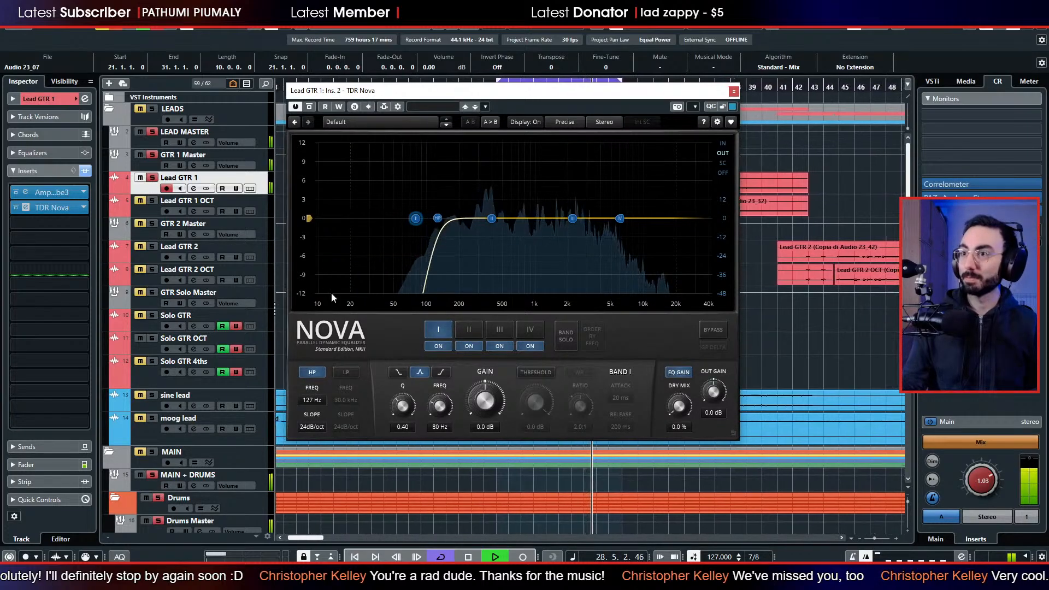
Cut band I about 5 dB near 300 Hz, set band III to -1.0 dB at 832 Hz, boost band II about 3 dB near 3.5 kHz, and close the plug-in.
{"action": "left_click_drag", "start_coordinate": [415, 218], "coordinate": [527, 226]}
{"action": "scroll", "coordinate": [475, 245], "scroll_direction": "up", "scroll_amount": 4}
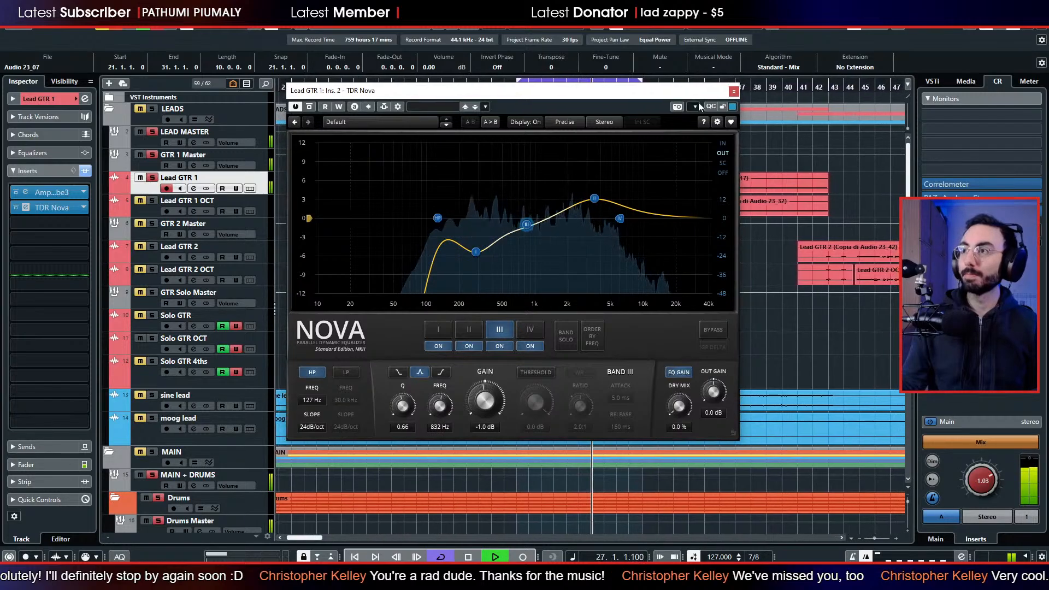
{"action": "left_click", "coordinate": [732, 92]}
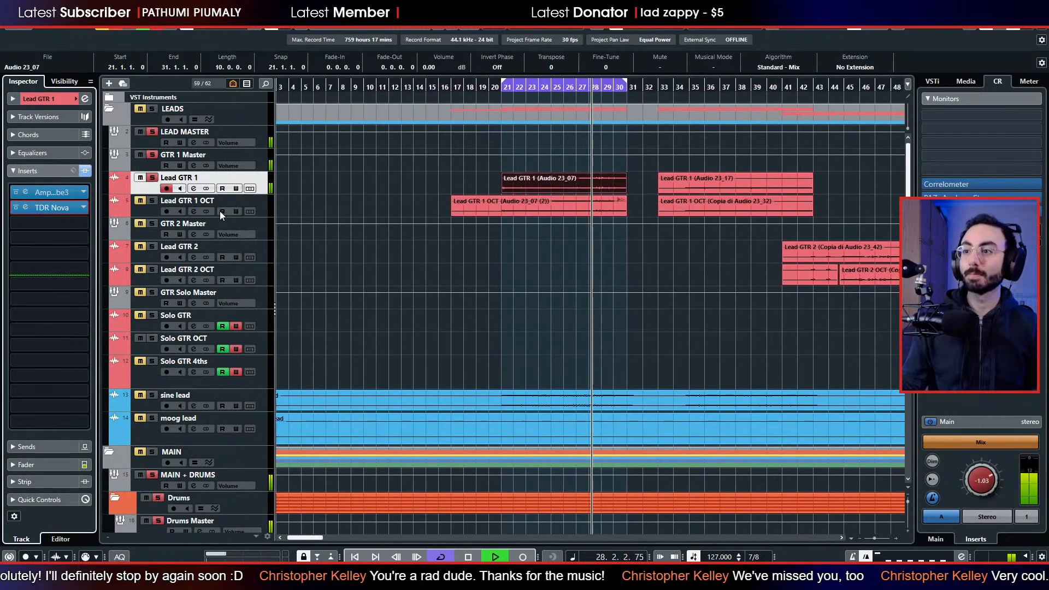
Compare Lead GTR 1 with TDR Nova bypassed and active, and lower the Control Room level to -3.32 dB.
{"action": "scroll", "coordinate": [218, 246], "scroll_direction": "down", "scroll_amount": 7}
{"action": "scroll", "coordinate": [218, 284], "scroll_direction": "up", "scroll_amount": 3}
{"action": "scroll", "coordinate": [218, 284], "scroll_direction": "up", "scroll_amount": 3}
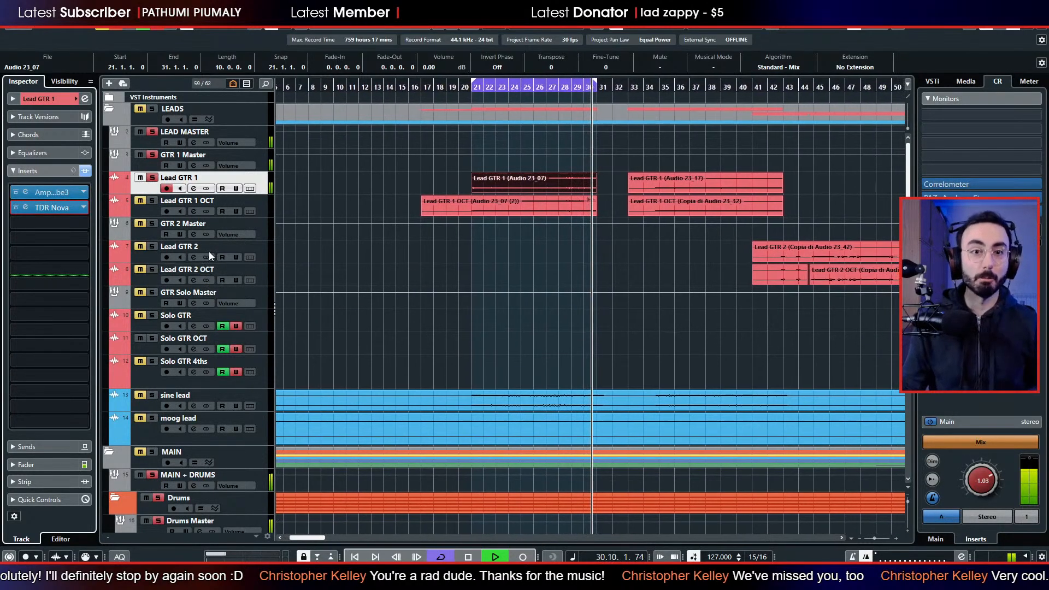
{"action": "left_click", "coordinate": [16, 209]}
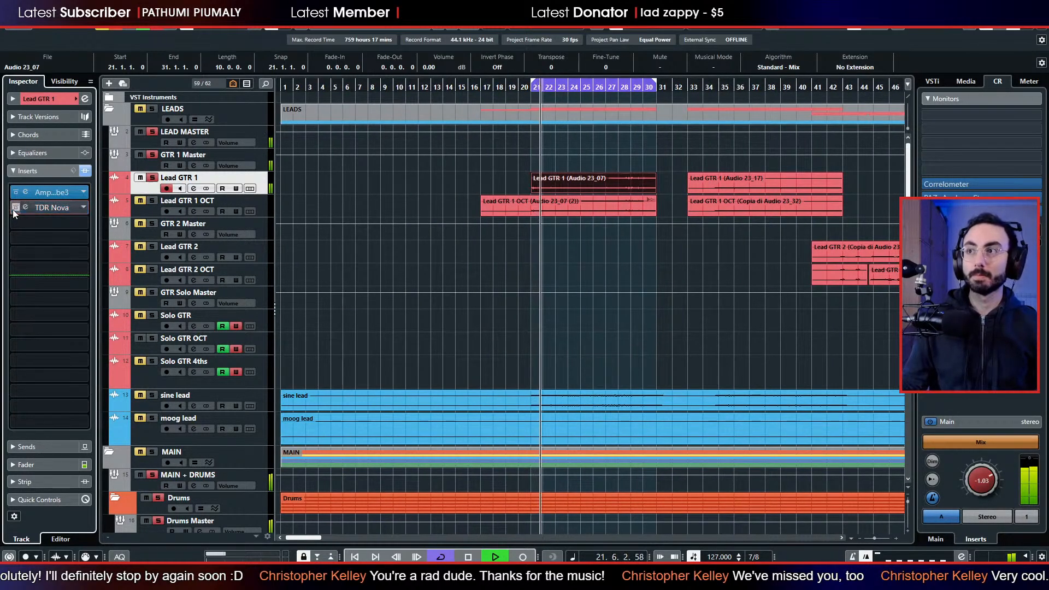
{"action": "left_click", "coordinate": [15, 208]}
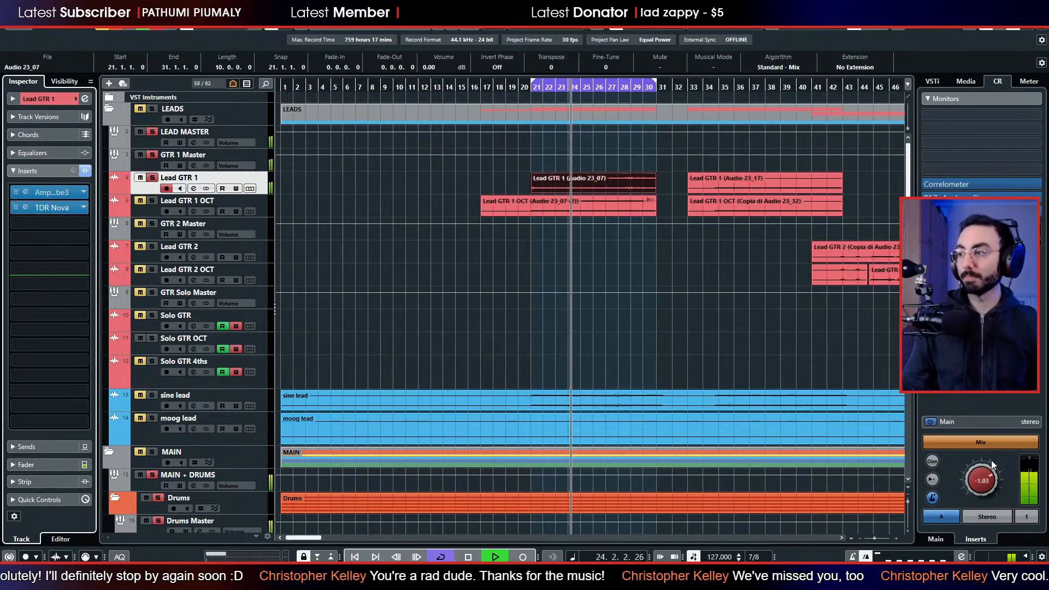
{"action": "left_click_drag", "start_coordinate": [981, 481], "coordinate": [956, 458]}
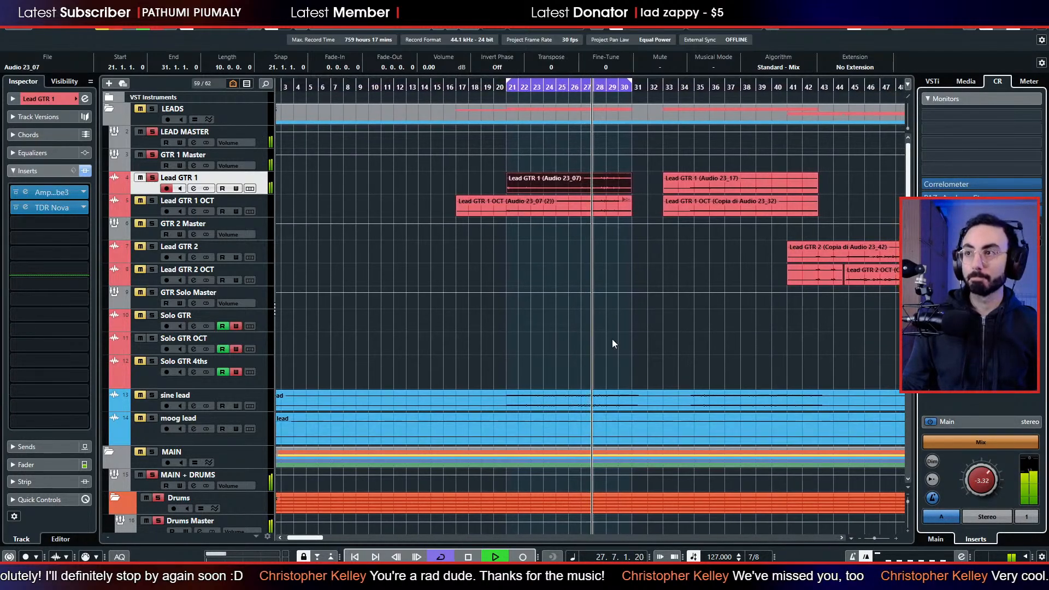
Insert TDR Nova in the second insert slot of Lead GTR 1 OCT and move its window clear of the track list.
{"action": "left_click", "coordinate": [149, 201]}
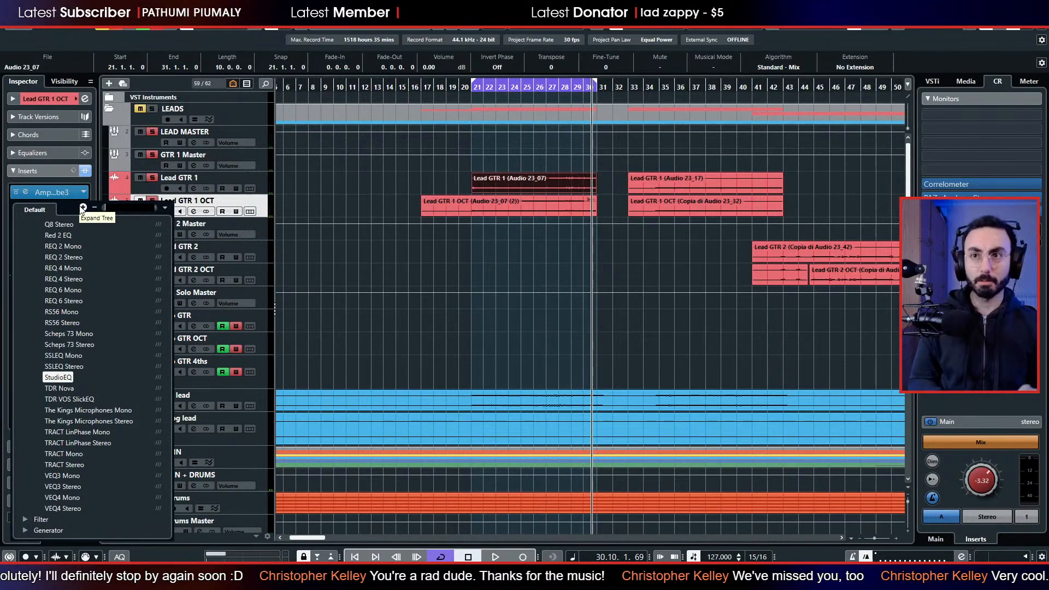
{"action": "type", "text": "nova"}
{"action": "key", "text": "Return"}
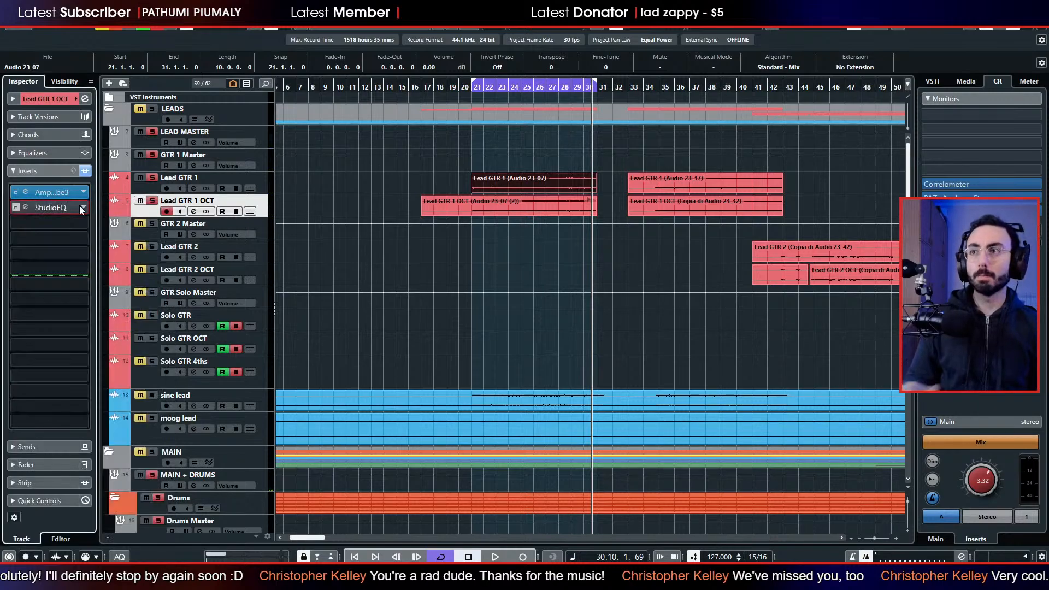
{"action": "left_click_drag", "start_coordinate": [541, 212], "coordinate": [477, 141]}
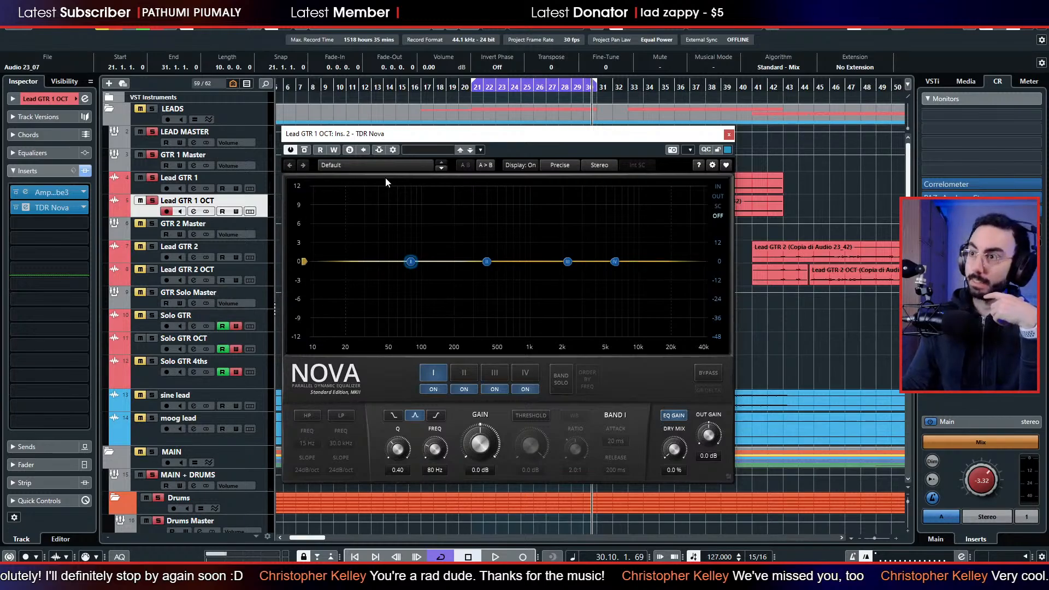
{"action": "mouse_move", "coordinate": [389, 143]}
{"action": "left_mouse_down"}
{"action": "mouse_move", "coordinate": [343, 125]}
{"action": "mouse_move", "coordinate": [470, 134]}
{"action": "mouse_move", "coordinate": [380, 125]}
{"action": "left_mouse_up"}
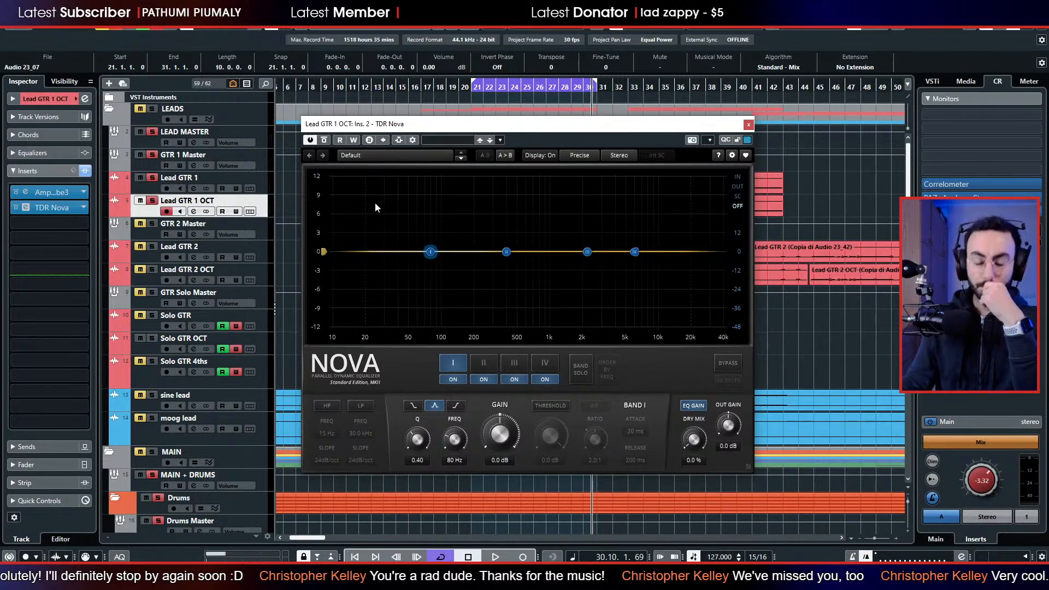
{"action": "left_click_drag", "start_coordinate": [483, 127], "coordinate": [467, 125]}
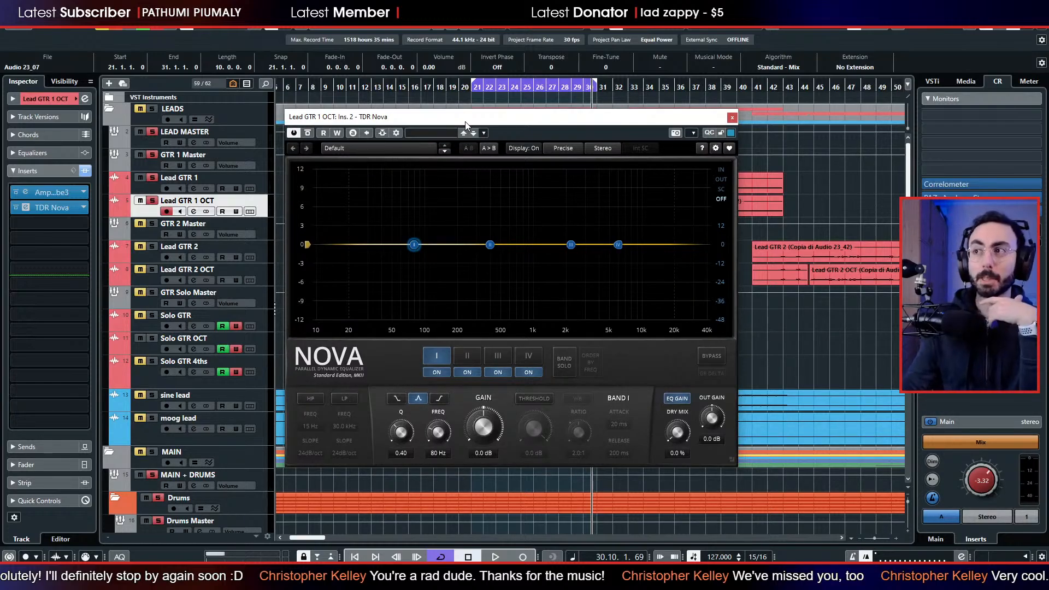
{"action": "mouse_move", "coordinate": [604, 122]}
{"action": "left_mouse_down"}
{"action": "mouse_move", "coordinate": [788, 153]}
{"action": "mouse_move", "coordinate": [593, 133]}
{"action": "left_mouse_up"}
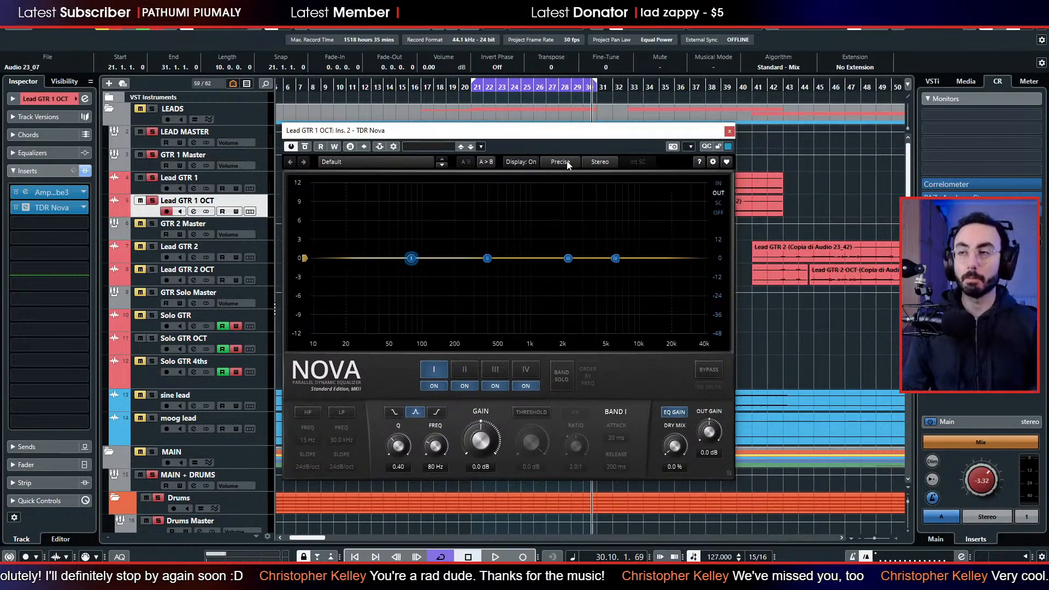
Start playback, enable a 180 Hz high-pass filter on Lead GTR 1 OCT, and cut band I by 5.7 dB at 384 Hz with Q 0.61.
{"action": "key", "text": "space"}
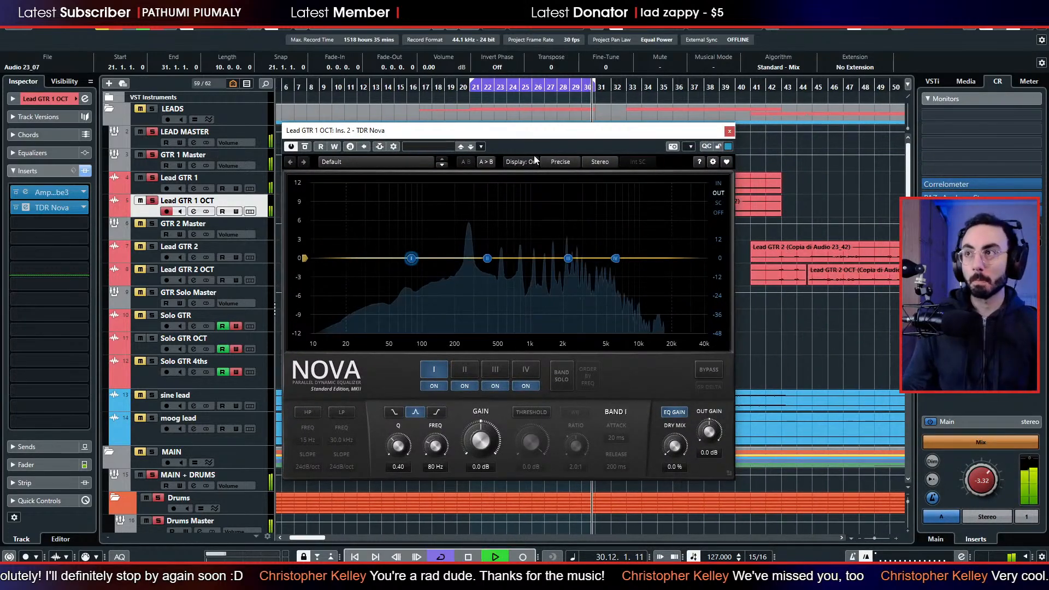
{"action": "left_click", "coordinate": [304, 412]}
{"action": "scroll", "coordinate": [308, 440], "scroll_direction": "up", "scroll_amount": 10}
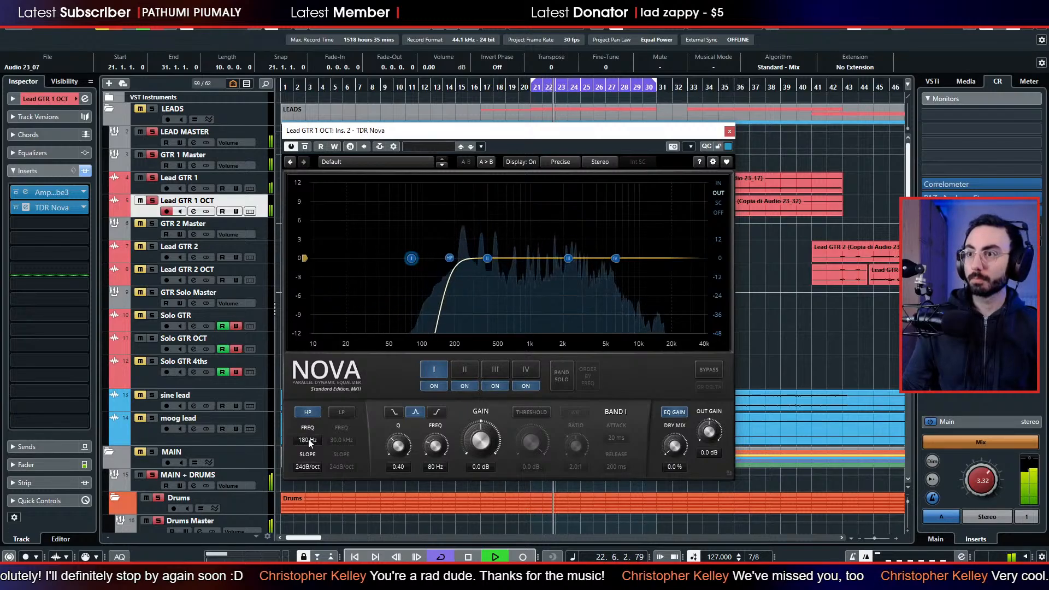
{"action": "left_click_drag", "start_coordinate": [411, 258], "coordinate": [485, 294]}
{"action": "scroll", "coordinate": [486, 294], "scroll_direction": "up", "scroll_amount": 4}
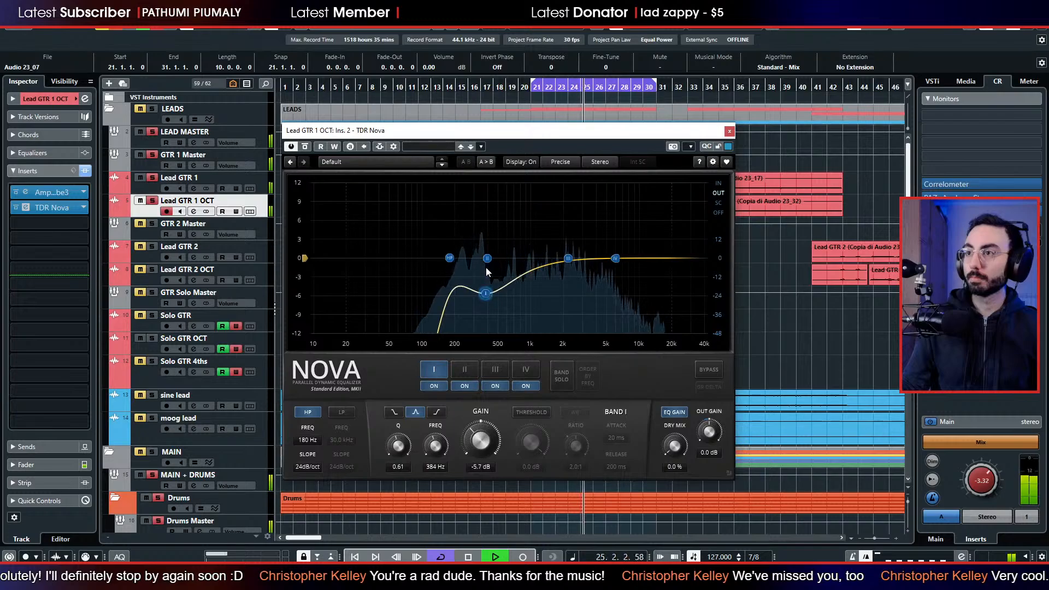
Boost band II near 1 kHz, set band III to -2.5 dB at 5.7 kHz and band I to -7.0 dB at 350 Hz, and close the plug-in.
{"action": "left_click_drag", "start_coordinate": [487, 258], "coordinate": [613, 275]}
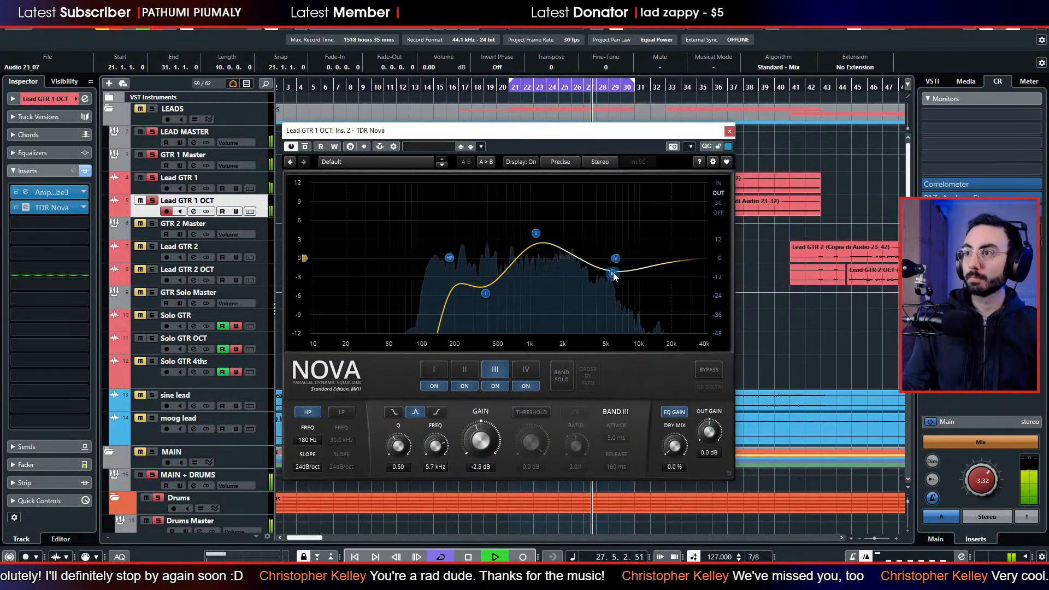
{"action": "mouse_move", "coordinate": [540, 236]}
{"action": "left_mouse_down"}
{"action": "mouse_move", "coordinate": [557, 244]}
{"action": "mouse_move", "coordinate": [552, 253]}
{"action": "mouse_move", "coordinate": [527, 242]}
{"action": "left_mouse_up"}
{"action": "left_click_drag", "start_coordinate": [486, 294], "coordinate": [476, 312]}
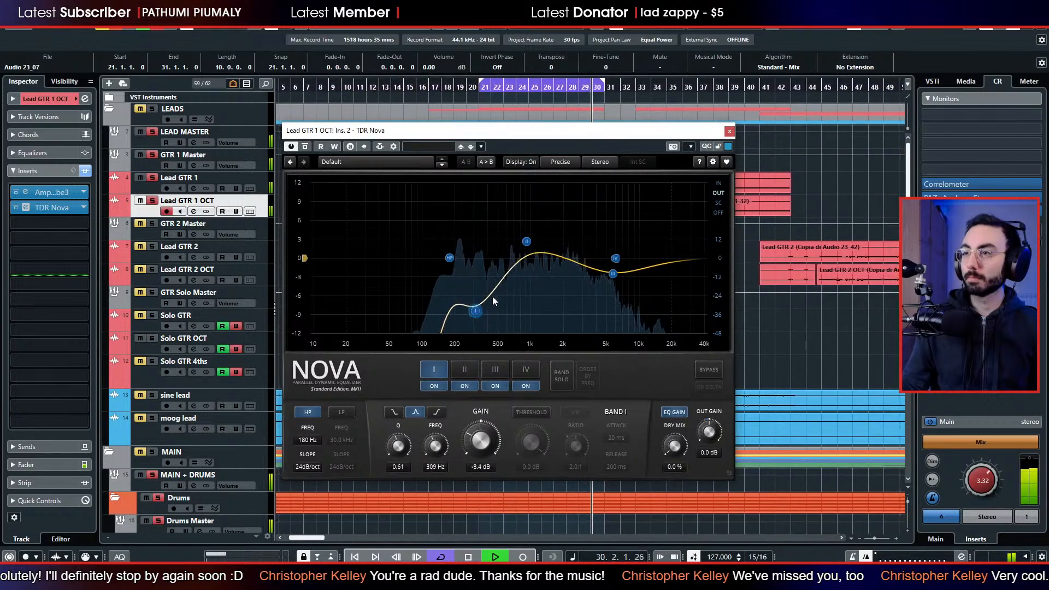
{"action": "left_click_drag", "start_coordinate": [526, 240], "coordinate": [525, 243]}
{"action": "mouse_move", "coordinate": [481, 313]}
{"action": "left_mouse_down"}
{"action": "mouse_move", "coordinate": [477, 201]}
{"action": "mouse_move", "coordinate": [467, 285]}
{"action": "mouse_move", "coordinate": [483, 304]}
{"action": "left_mouse_up"}
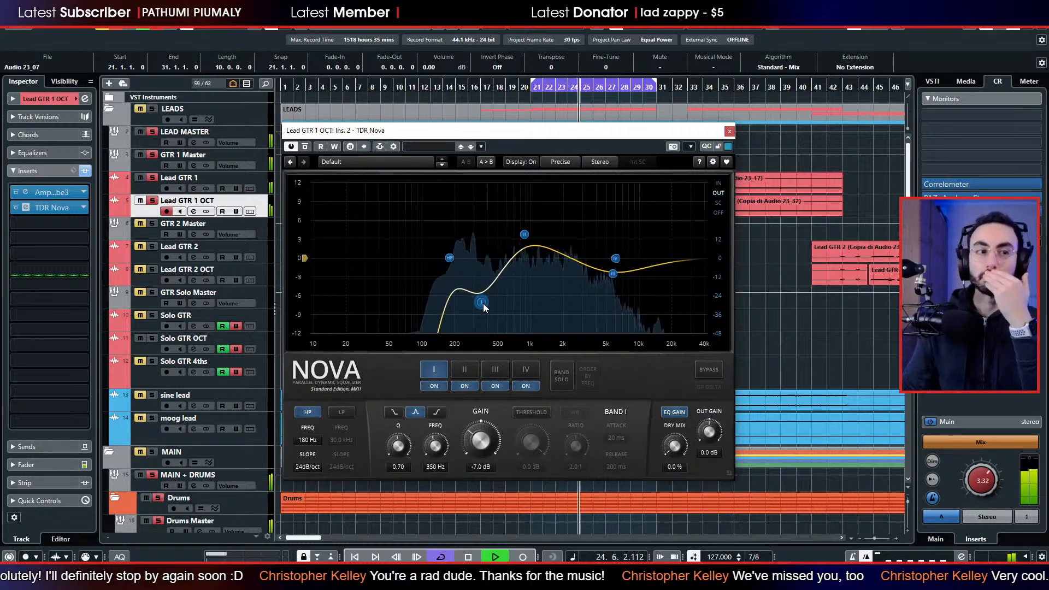
{"action": "left_click", "coordinate": [729, 131]}
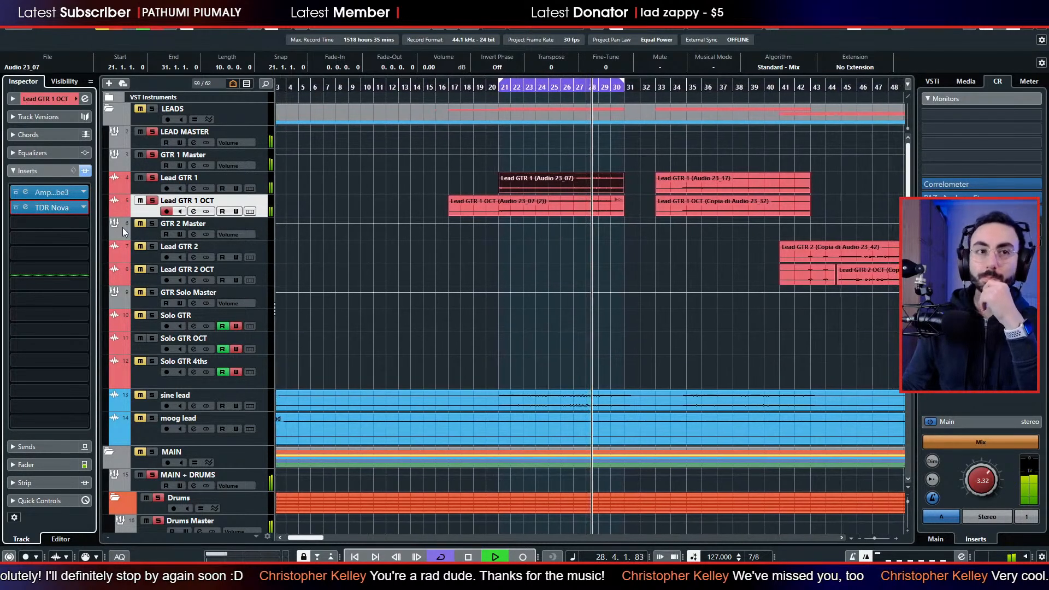
Solo sine lead with the lead guitars, raise its fader to -4.02 dB, and check it in the full mix with all solos cleared.
{"action": "left_click", "coordinate": [153, 396]}
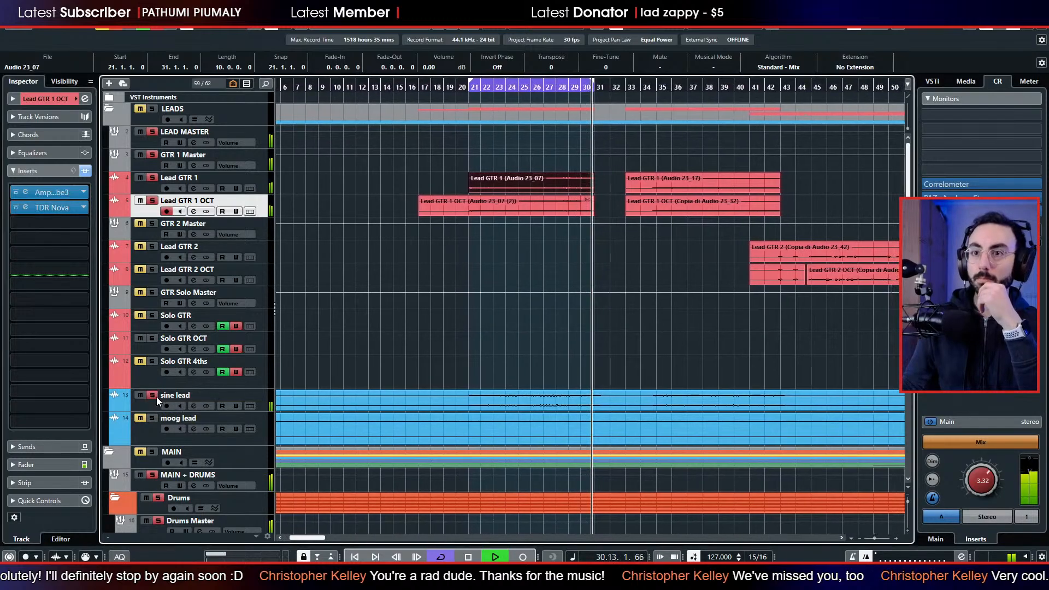
{"action": "left_click", "coordinate": [149, 405]}
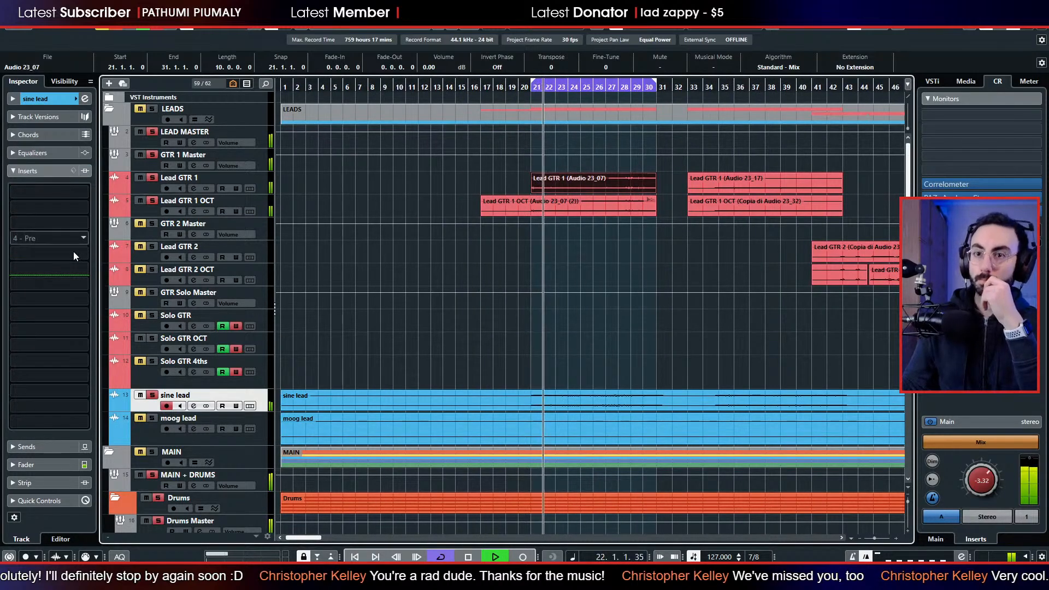
{"action": "left_click", "coordinate": [51, 480]}
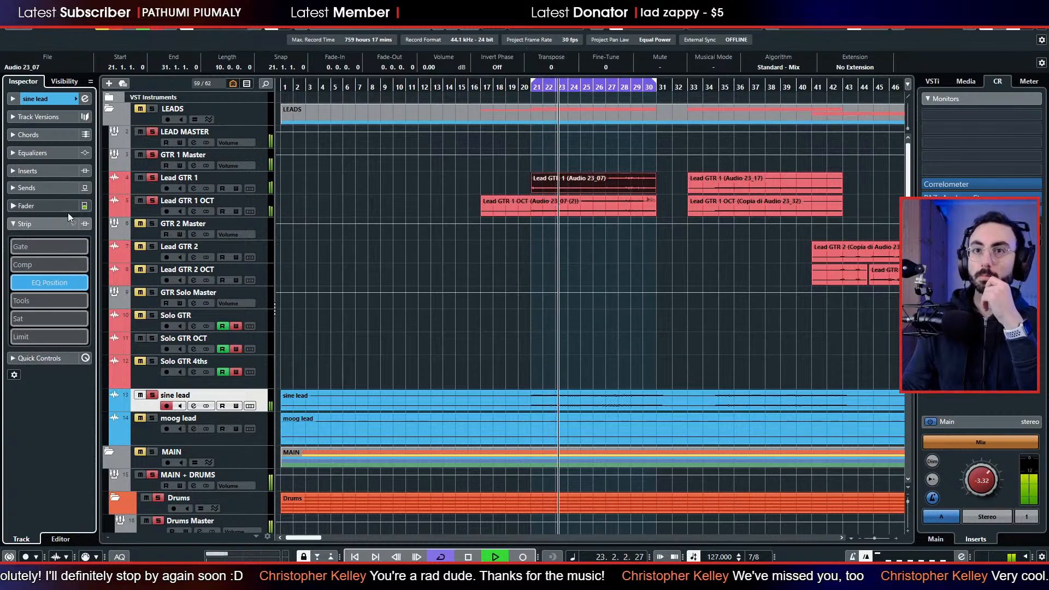
{"action": "left_click", "coordinate": [53, 206]}
{"action": "mouse_move", "coordinate": [31, 328]}
{"action": "left_mouse_down"}
{"action": "mouse_move", "coordinate": [32, 338]}
{"action": "mouse_move", "coordinate": [36, 311]}
{"action": "left_mouse_up"}
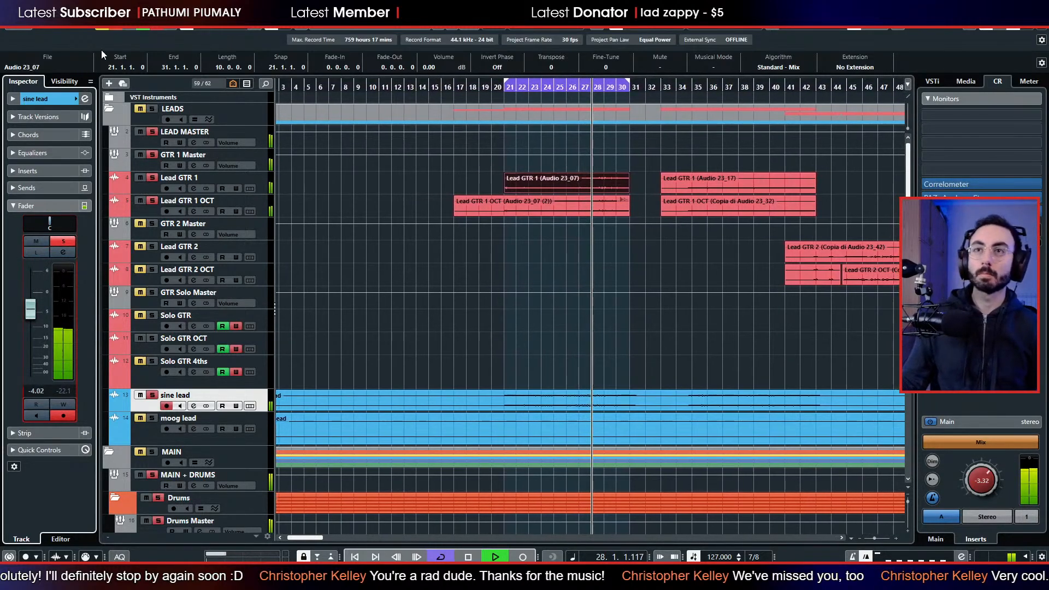
{"action": "key", "text": "s"}
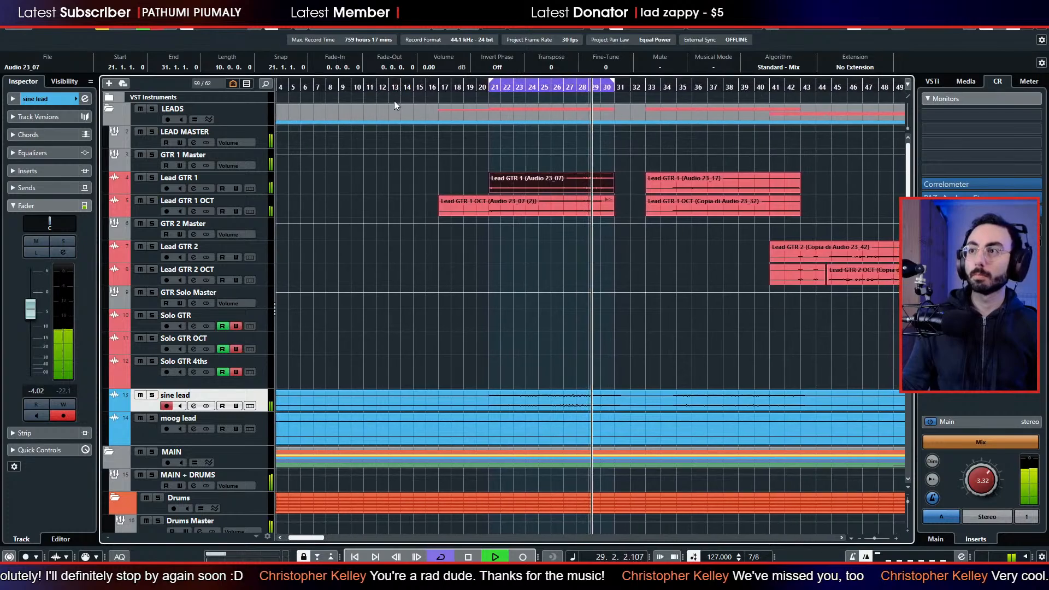
{"action": "key", "text": "space"}
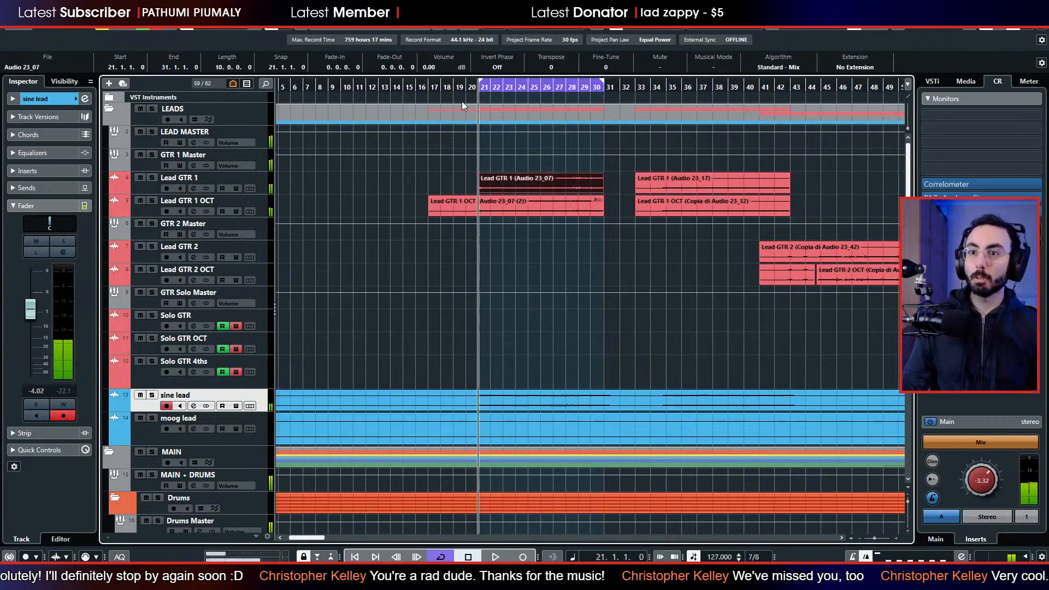
Solo sine lead, insert TDR Nova in its first insert slot, and move the plug-in window clear of the track list.
{"action": "left_click", "coordinate": [153, 395]}
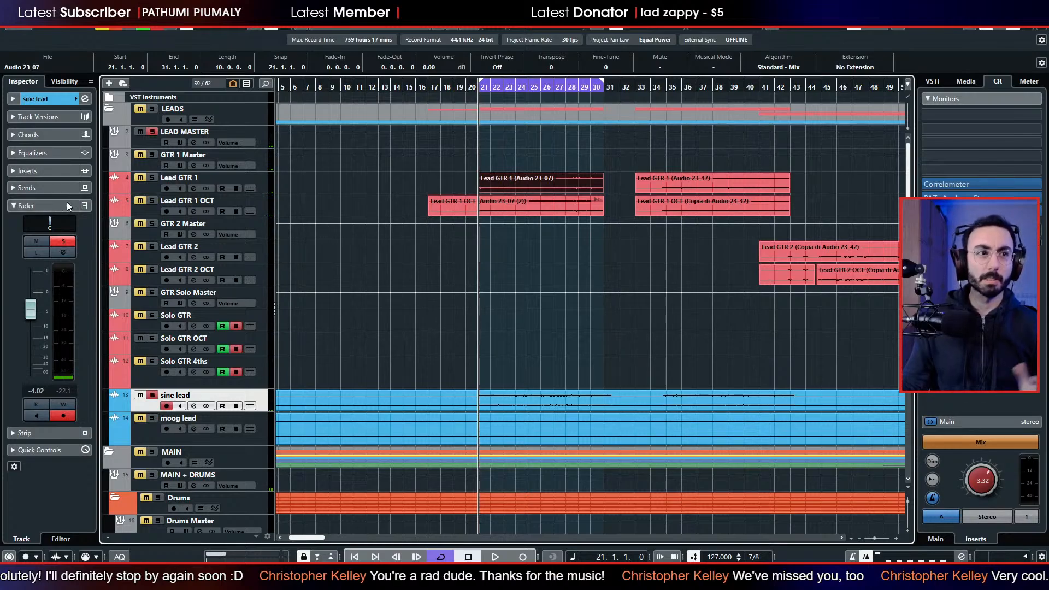
{"action": "left_click", "coordinate": [55, 171]}
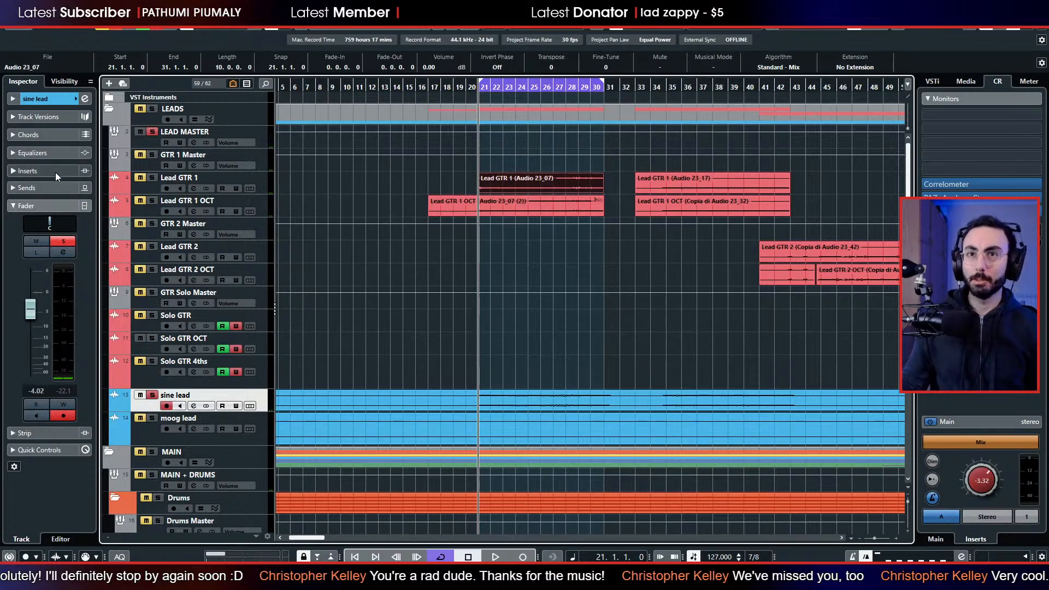
{"action": "left_click", "coordinate": [70, 196]}
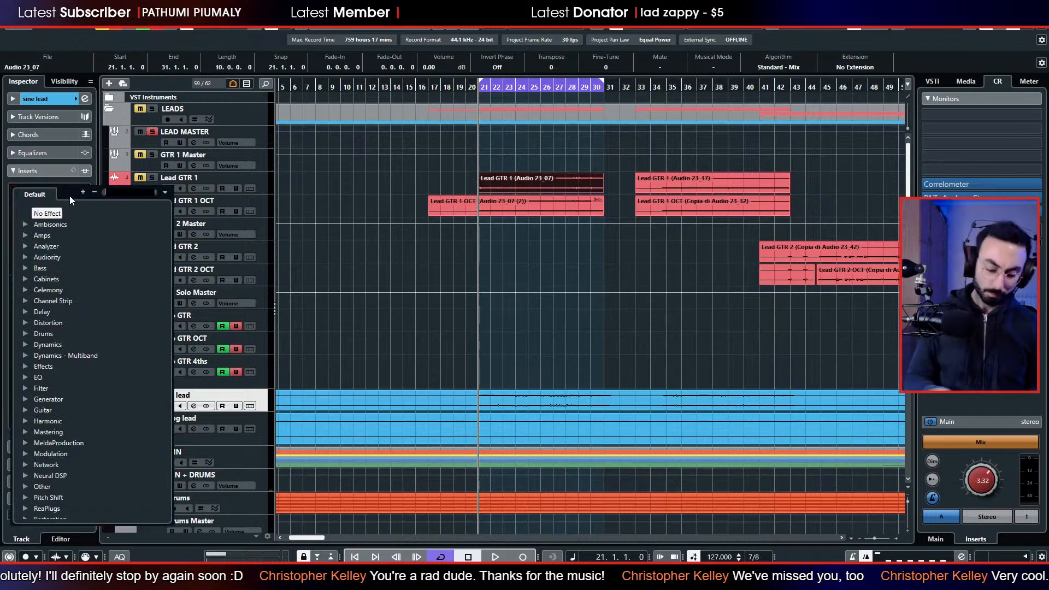
{"action": "type", "text": "nov"}
{"action": "key", "text": "Escape"}
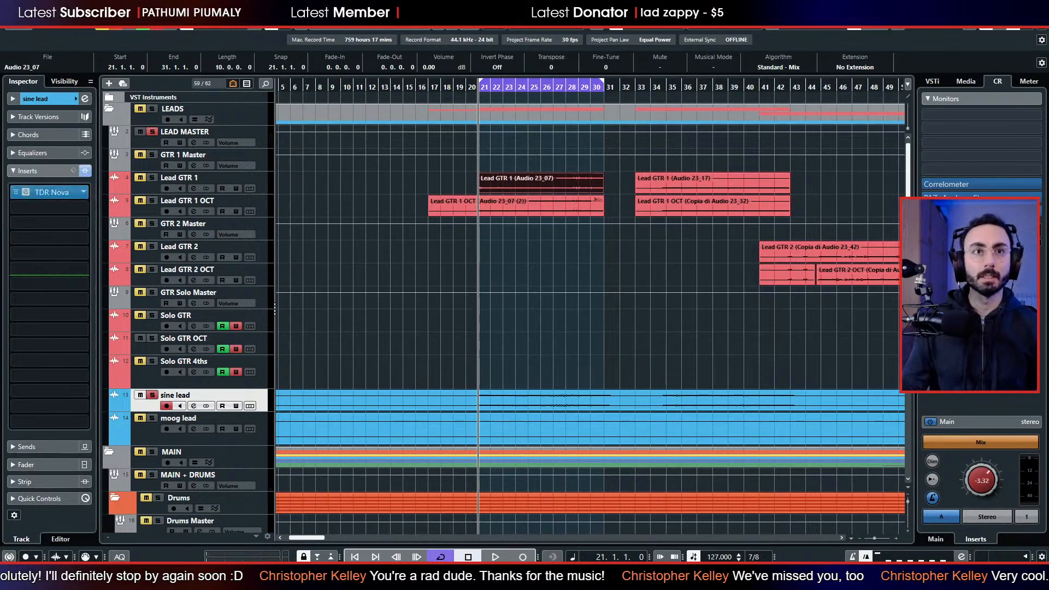
{"action": "left_click_drag", "start_coordinate": [635, 125], "coordinate": [616, 101]}
During playback, high-pass sine lead at 286 Hz, cut band II by 5.0 dB at 526 Hz with Q 0.91, and close the plug-in.
{"action": "key", "text": "space"}
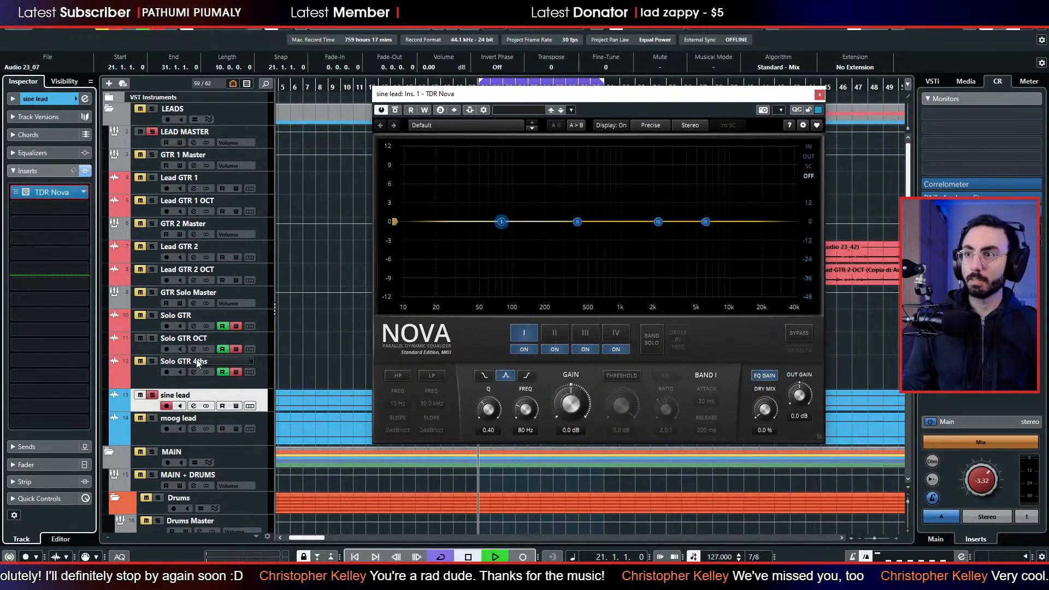
{"action": "left_click", "coordinate": [808, 157]}
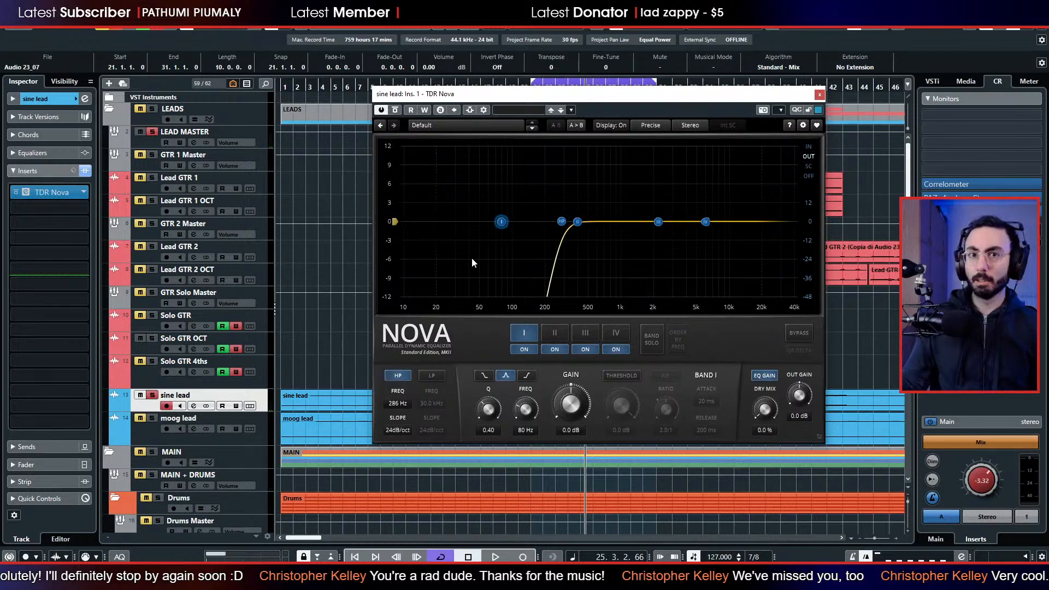
{"action": "key", "text": "space"}
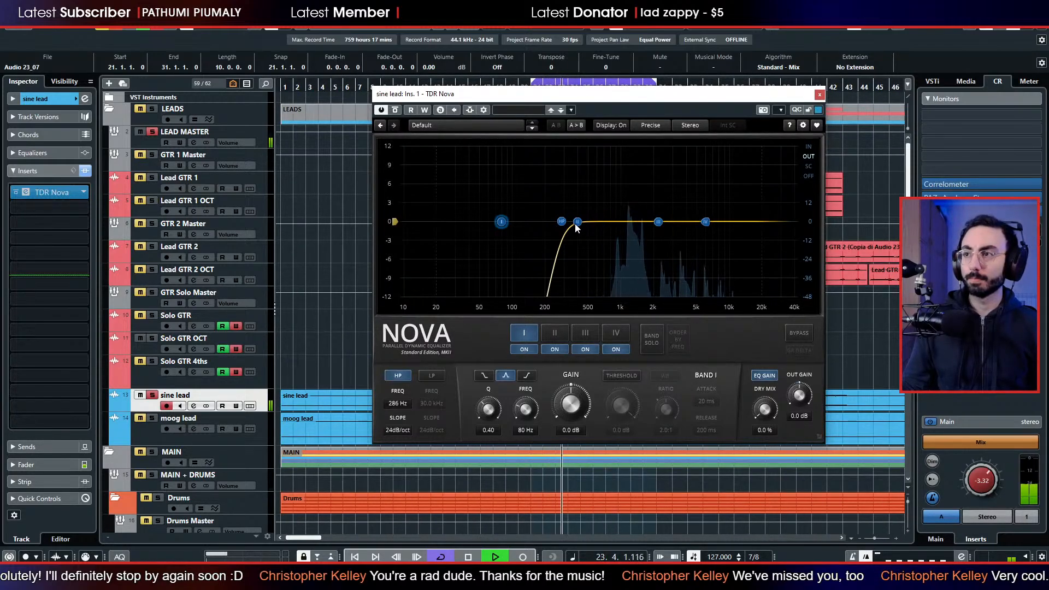
{"action": "left_click_drag", "start_coordinate": [575, 224], "coordinate": [599, 252]}
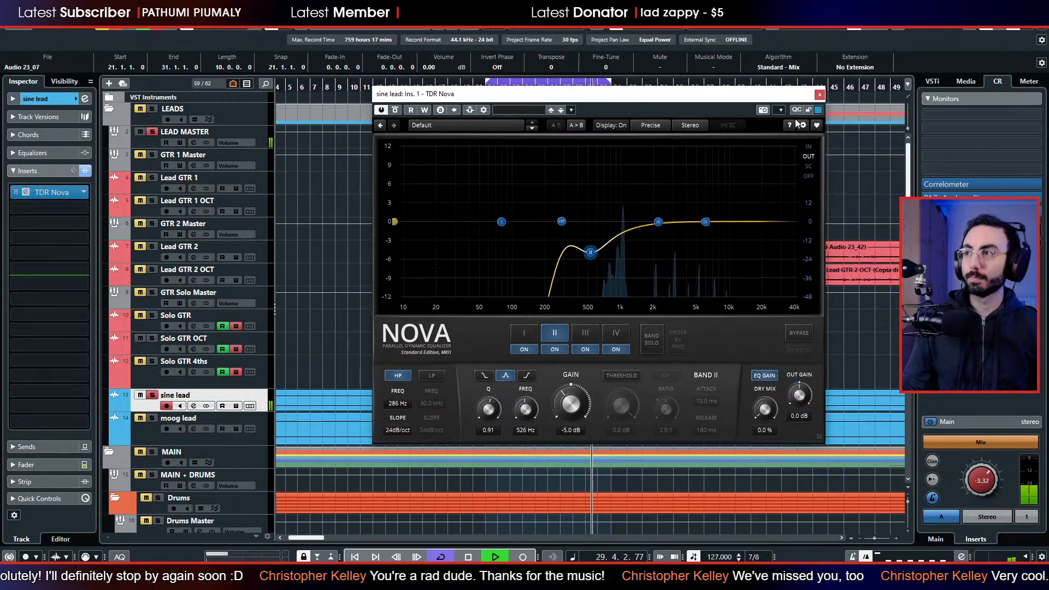
{"action": "left_click", "coordinate": [819, 94]}
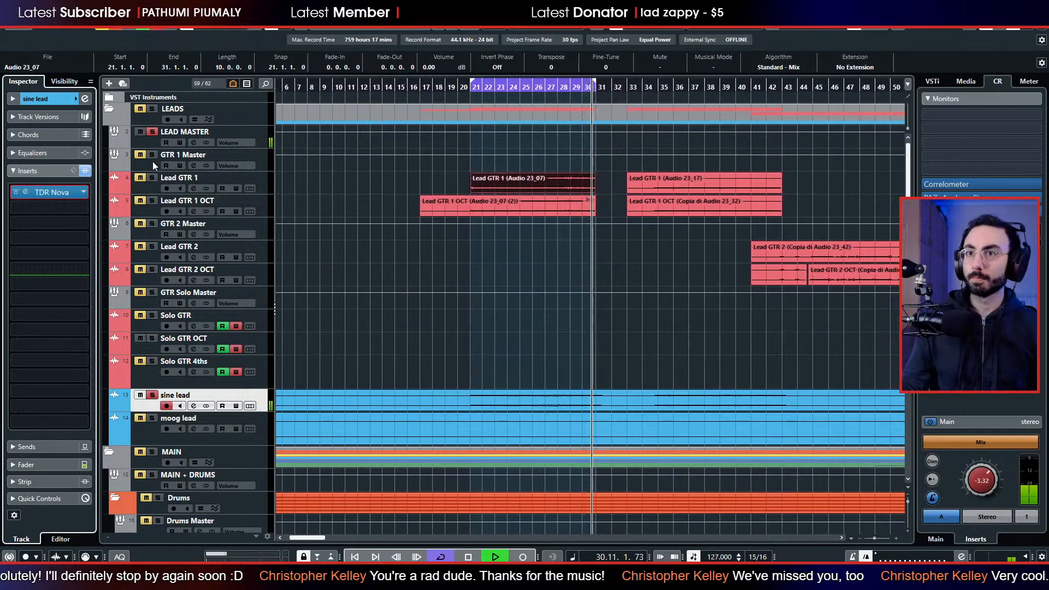
Solo GTR 1 Master alongside sine lead and lower the sine lead fader to -5.71 dB while listening to the balance.
{"action": "left_click", "coordinate": [152, 154]}
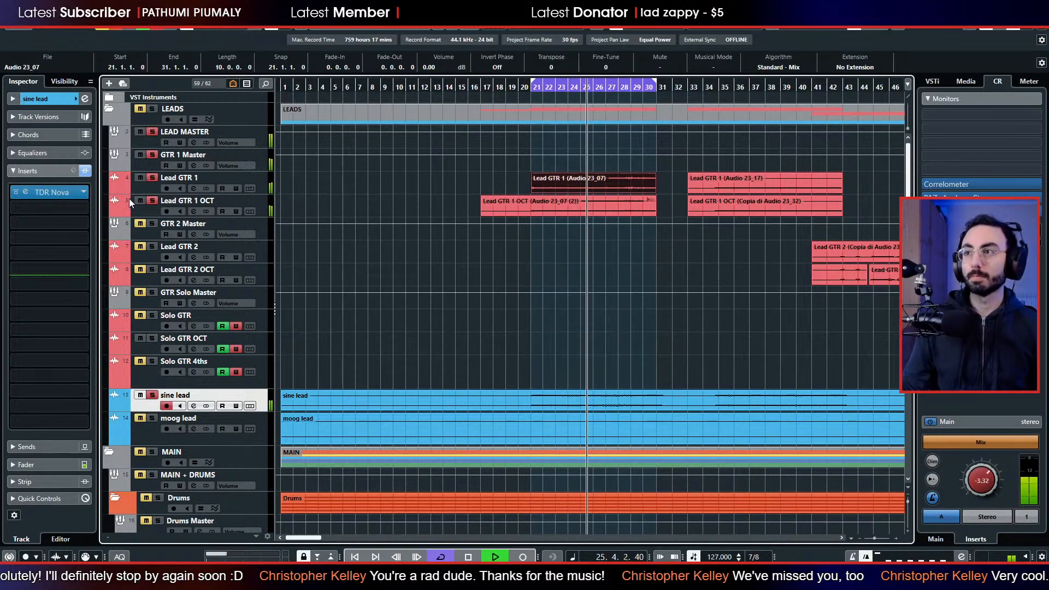
{"action": "left_click", "coordinate": [46, 466]}
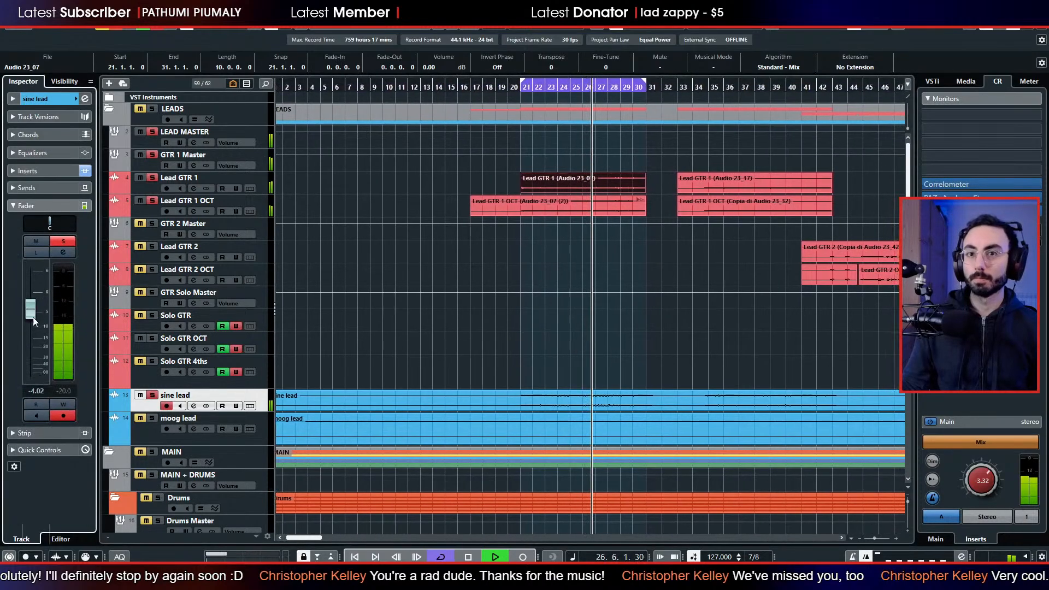
{"action": "left_click_drag", "start_coordinate": [30, 319], "coordinate": [29, 320]}
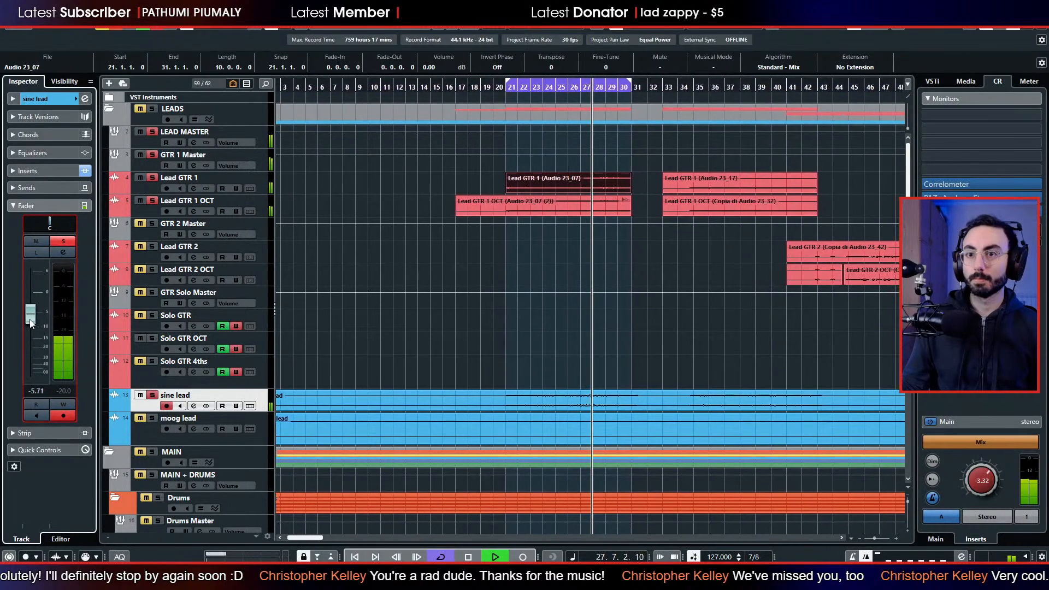
{"action": "key", "text": "space"}
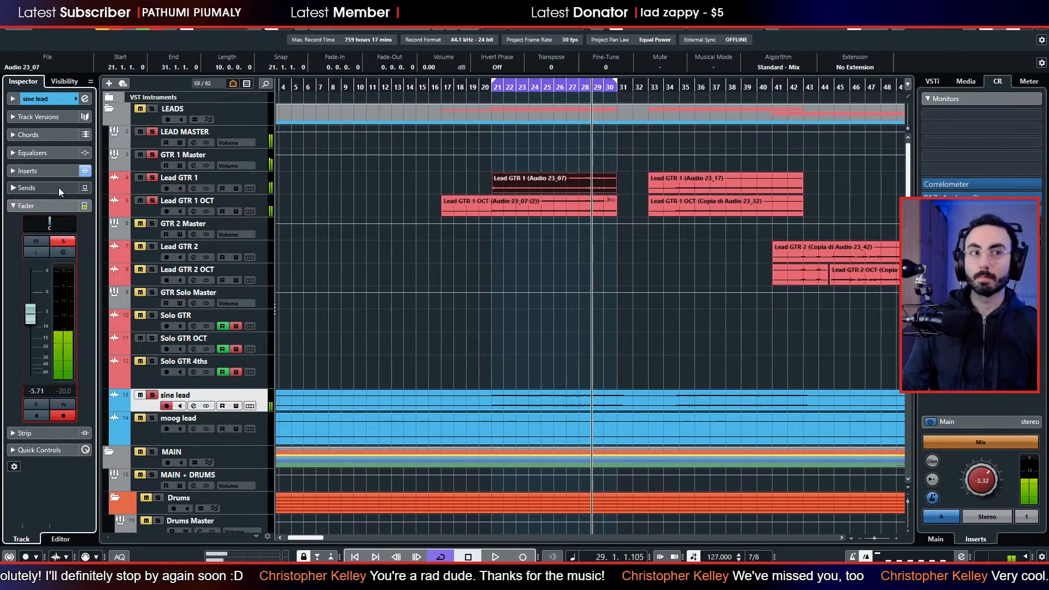
Pan sine lead to R32, audition it briefly with the lead guitars, and select the Lead GTR 1 track.
{"action": "left_click", "coordinate": [64, 100]}
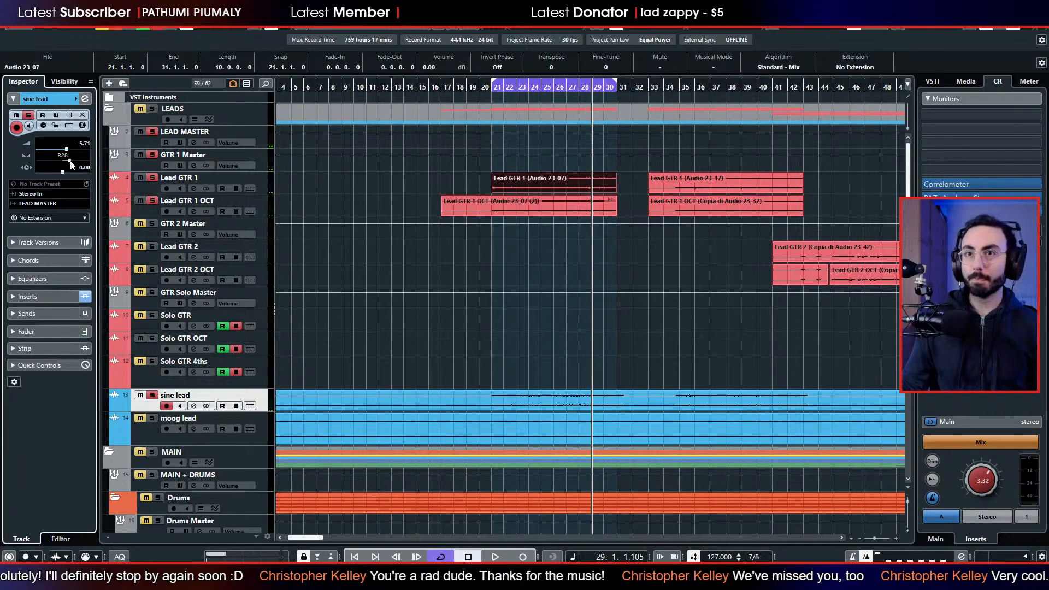
{"action": "left_click_drag", "start_coordinate": [70, 163], "coordinate": [71, 163]}
{"action": "key", "text": "space"}
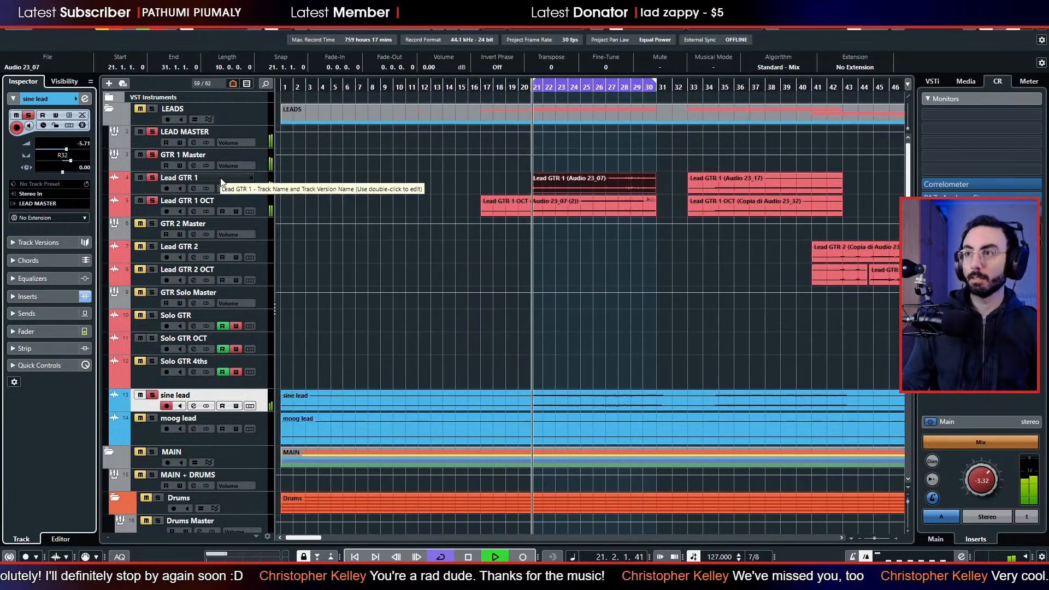
{"action": "key", "text": "space"}
{"action": "left_click", "coordinate": [154, 188]}
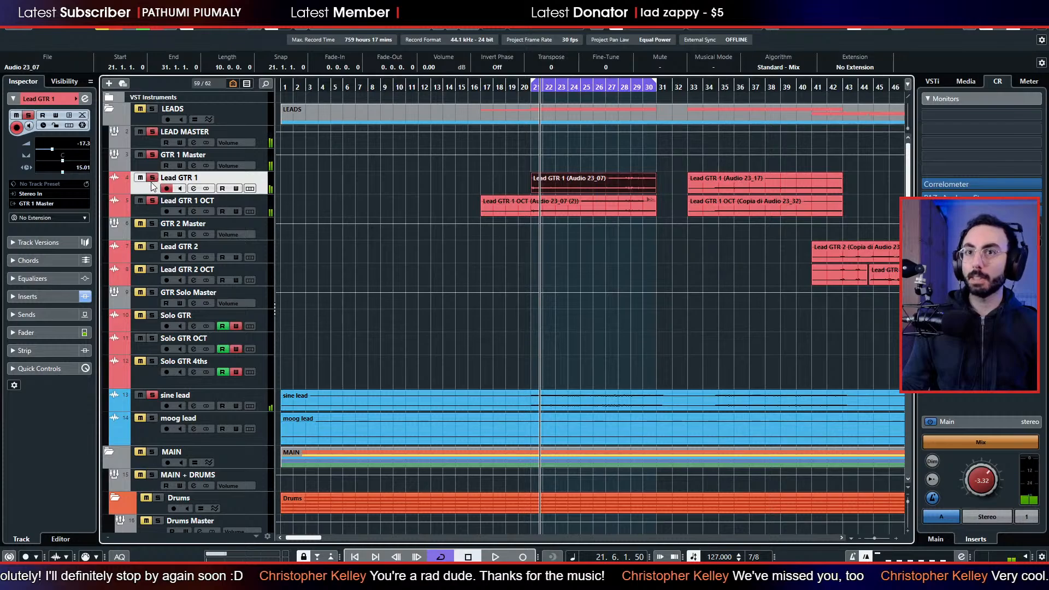
Pan the Lead GTR 1 OCT track to L36 and audition it with the other soloed leads.
{"action": "left_click", "coordinate": [149, 209]}
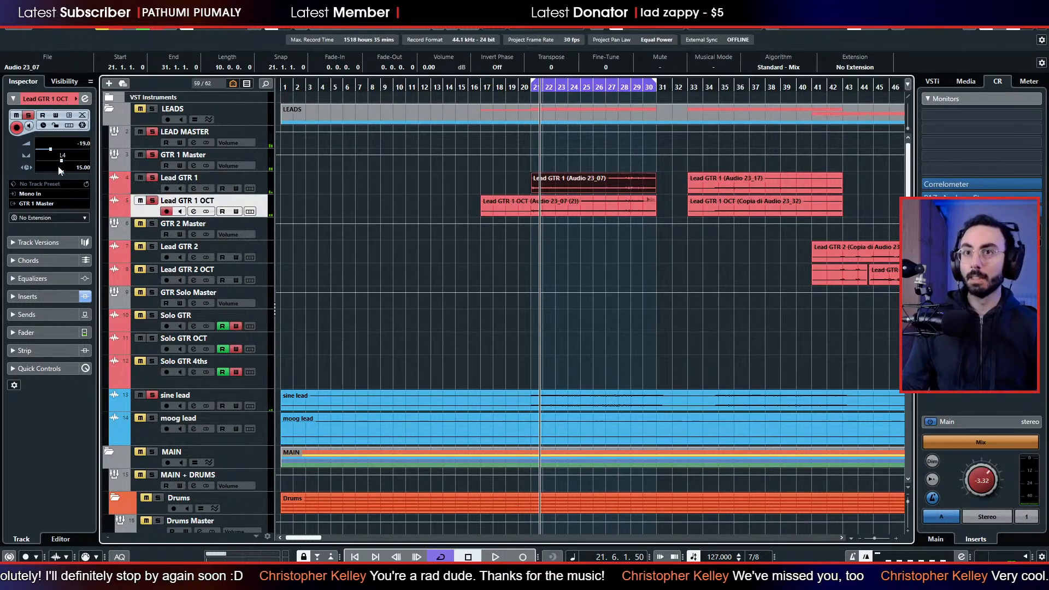
{"action": "left_click", "coordinate": [52, 161]}
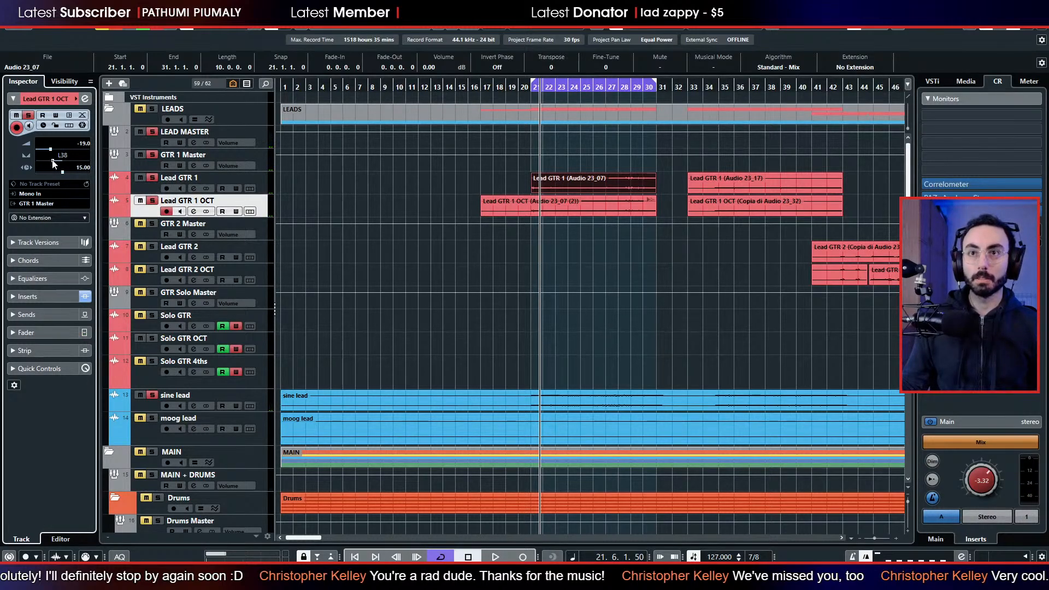
{"action": "key", "text": "space"}
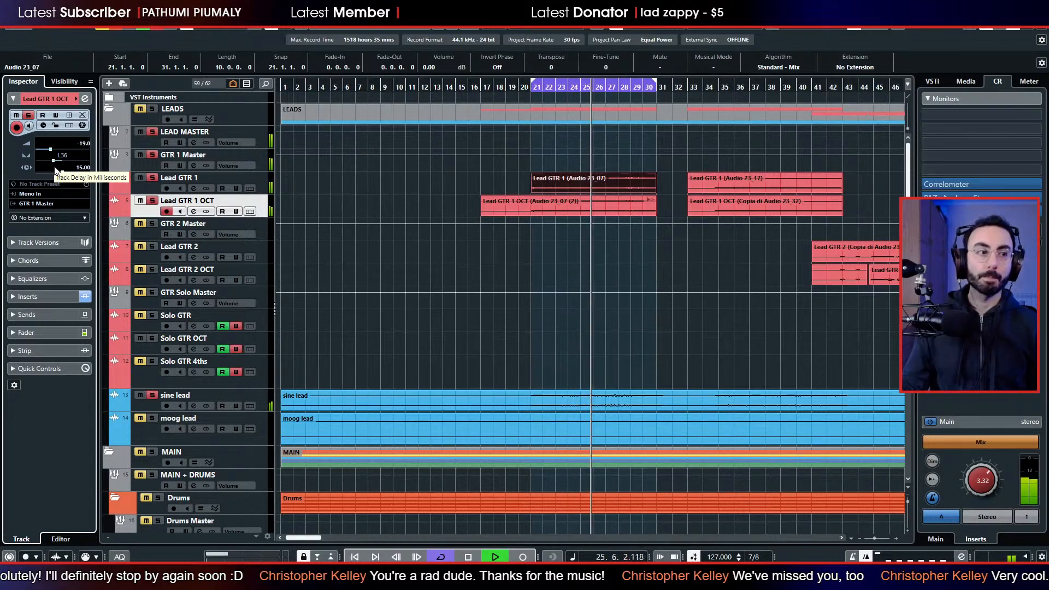
{"action": "key", "text": "space"}
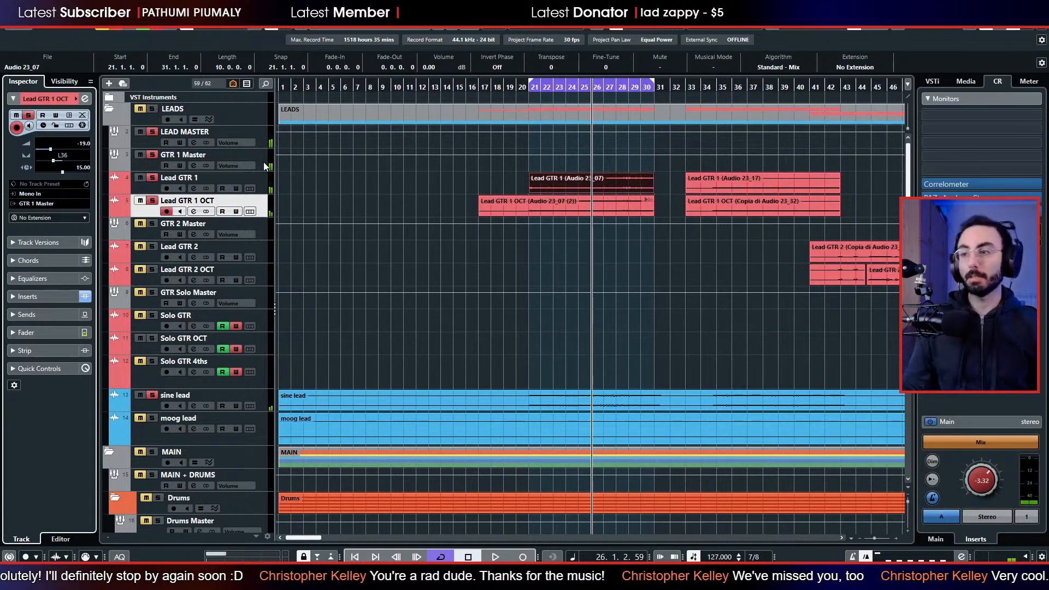
Clear all solos and listen to the leads within the full mix over the looped section.
{"action": "key", "text": "space"}
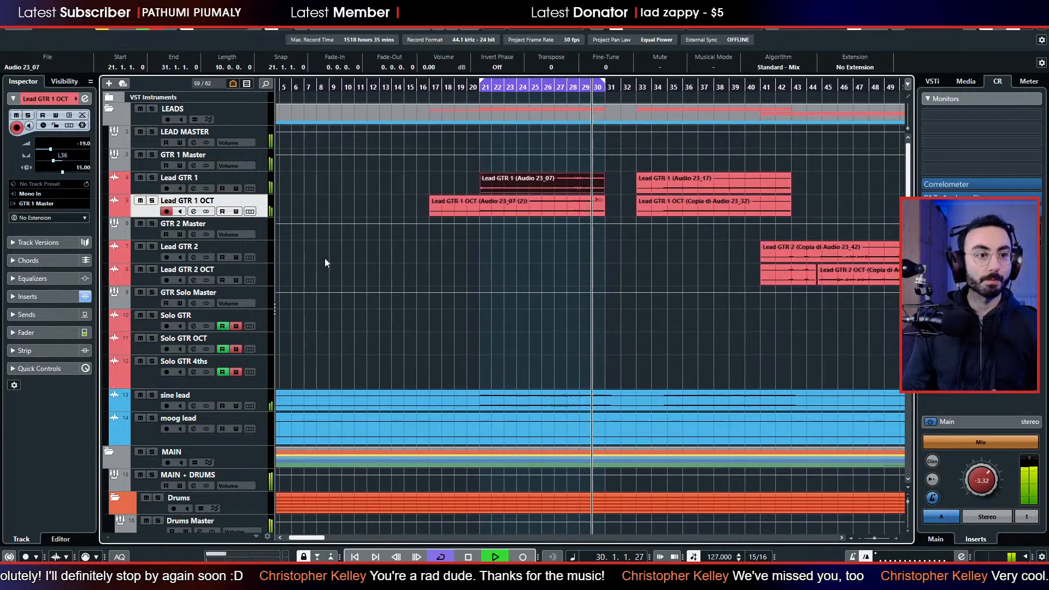
{"action": "key", "text": "space"}
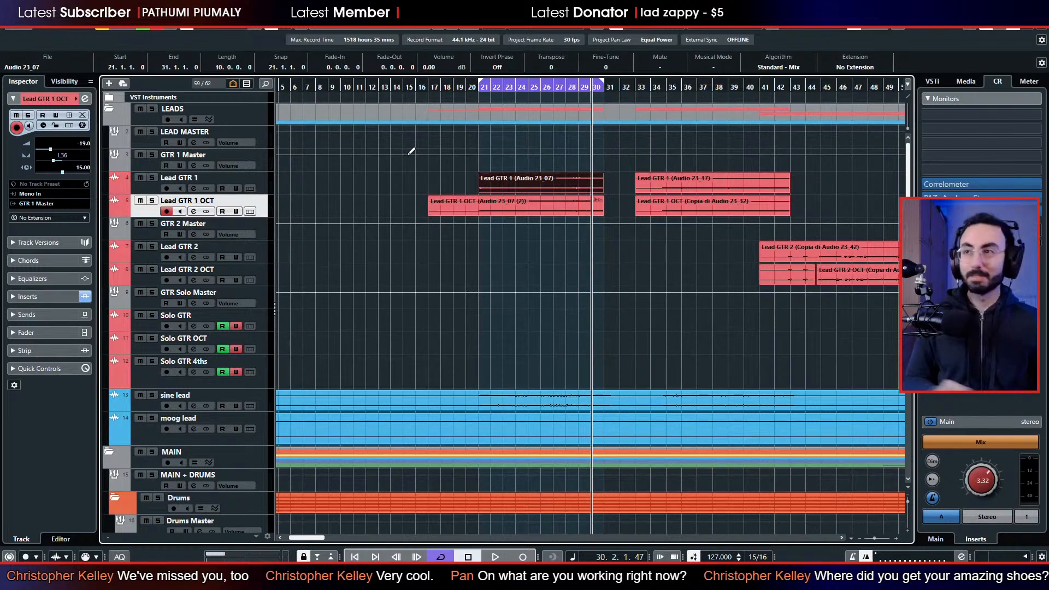
{"action": "key", "text": "space"}
{"action": "scroll", "coordinate": [503, 280], "scroll_direction": "down", "scroll_amount": 4}
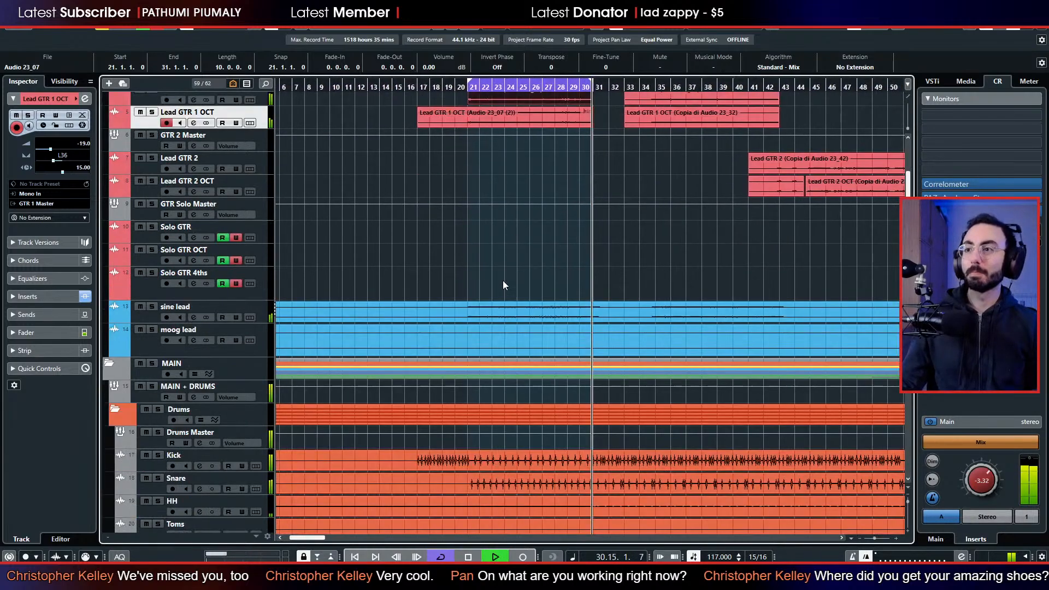
{"action": "scroll", "coordinate": [503, 281], "scroll_direction": "up", "scroll_amount": 4}
{"action": "scroll", "coordinate": [497, 328], "scroll_direction": "down", "scroll_amount": 4}
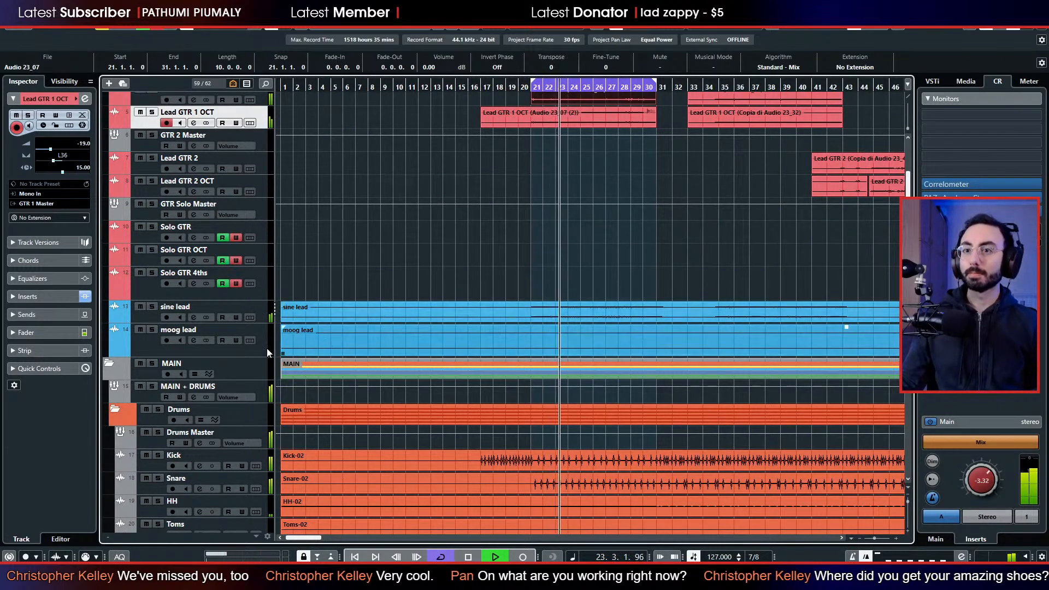
Solo the Drums folder together with bass and synth bass during playback.
{"action": "left_click", "coordinate": [157, 409]}
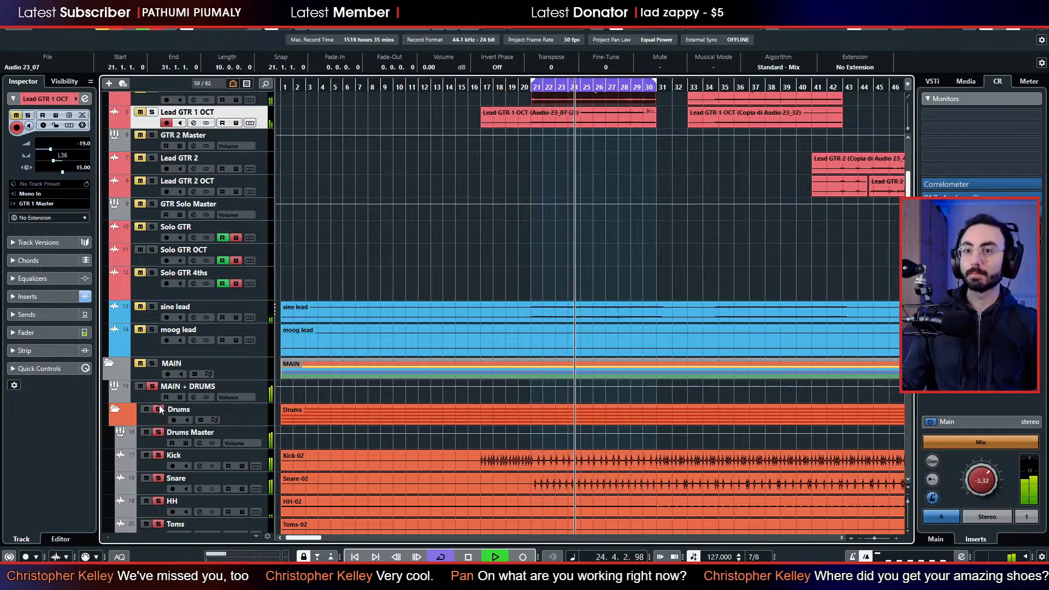
{"action": "scroll", "coordinate": [161, 404], "scroll_direction": "down", "scroll_amount": 4}
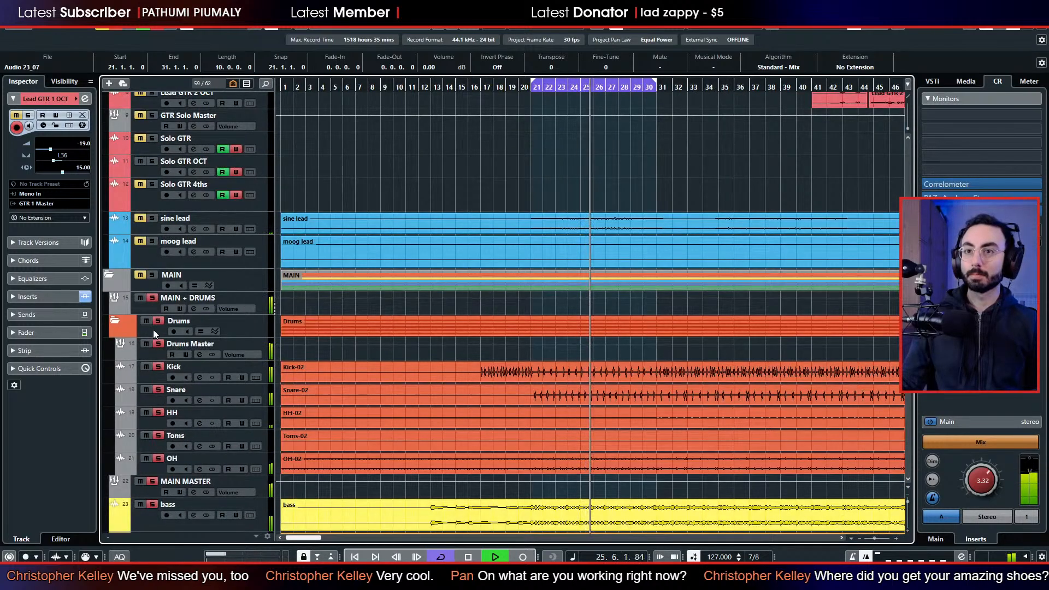
{"action": "left_click", "coordinate": [158, 320]}
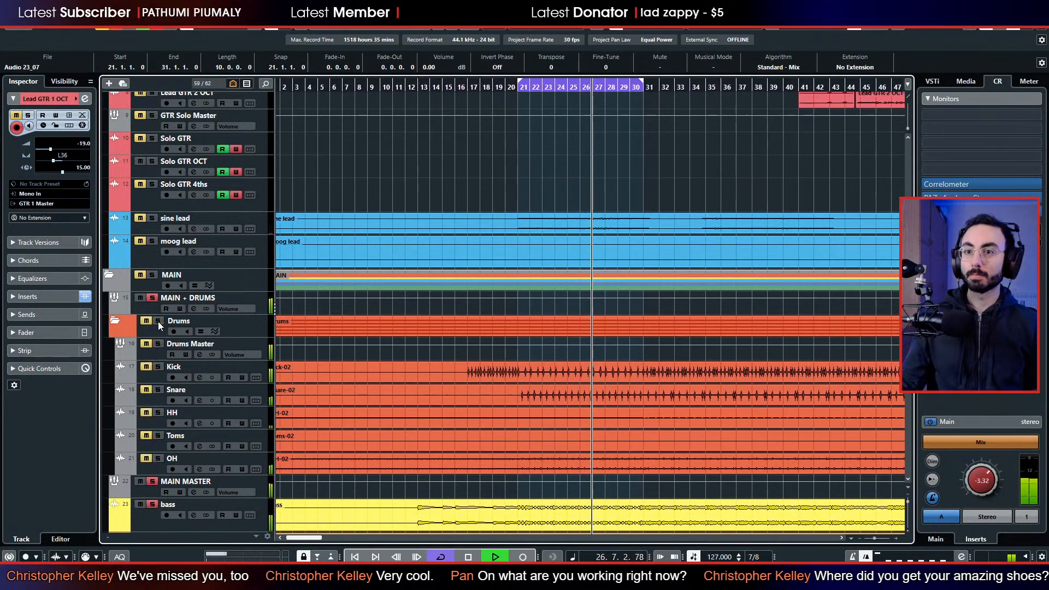
{"action": "left_click", "coordinate": [158, 321]}
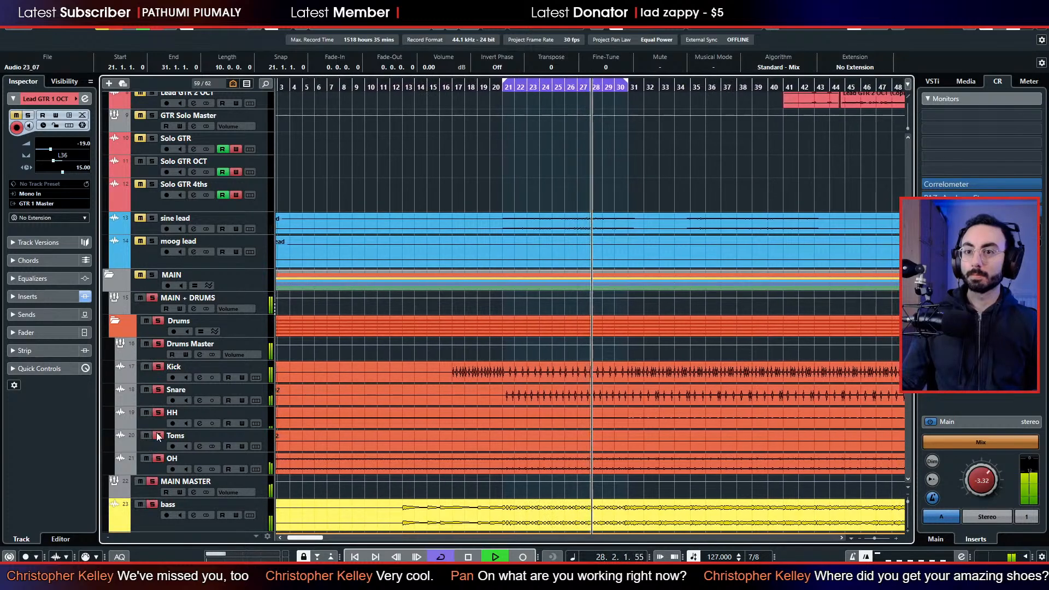
Add GTR 1 Master and sine lead to the soloed drums and basses, and listen to the combined balance.
{"action": "scroll", "coordinate": [328, 331], "scroll_direction": "up", "scroll_amount": 8}
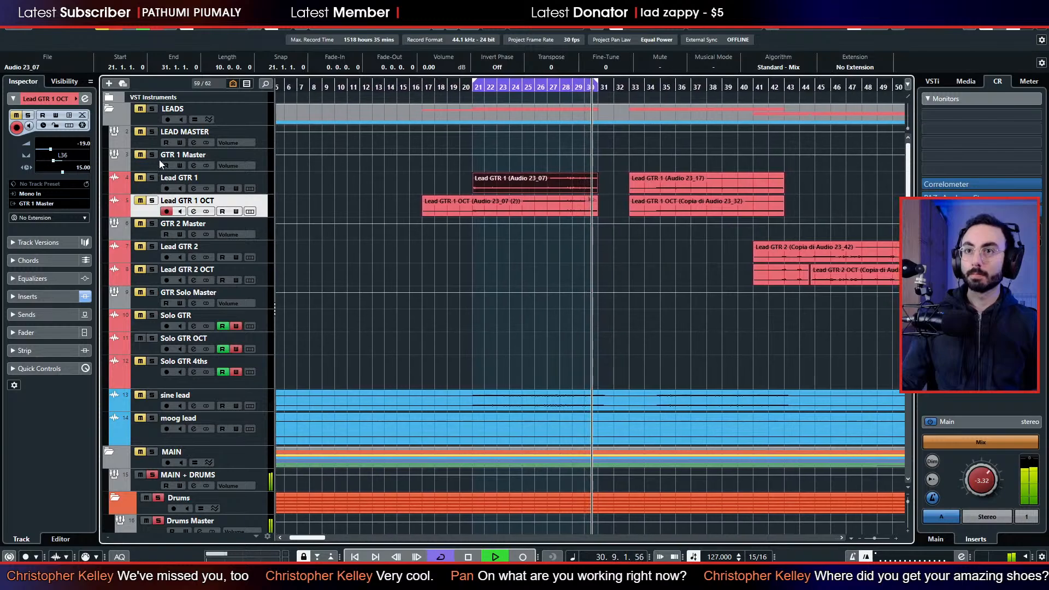
{"action": "left_click", "coordinate": [152, 155]}
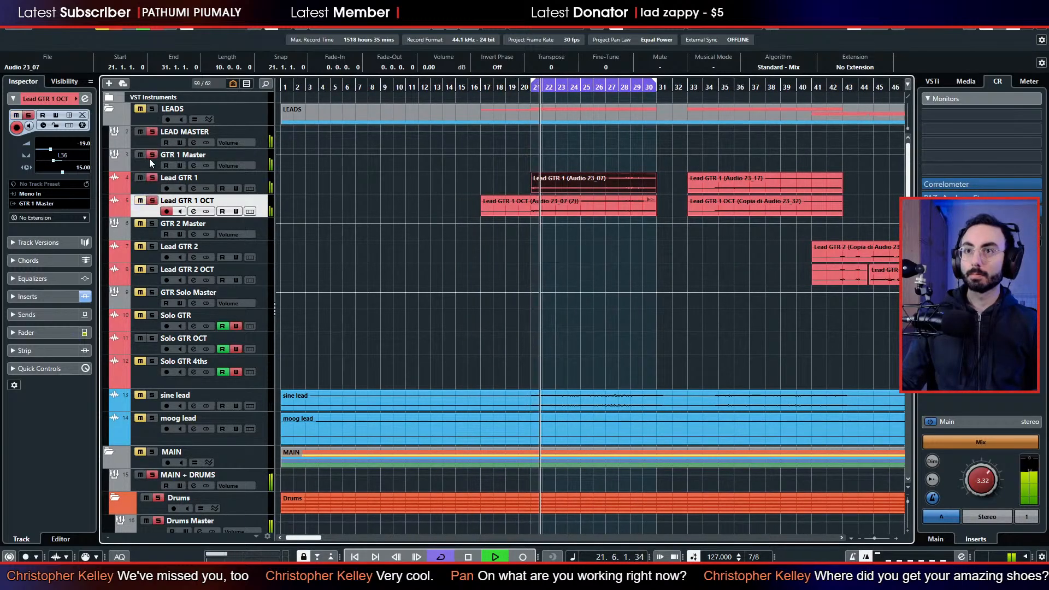
{"action": "scroll", "coordinate": [152, 392], "scroll_direction": "down", "scroll_amount": 4}
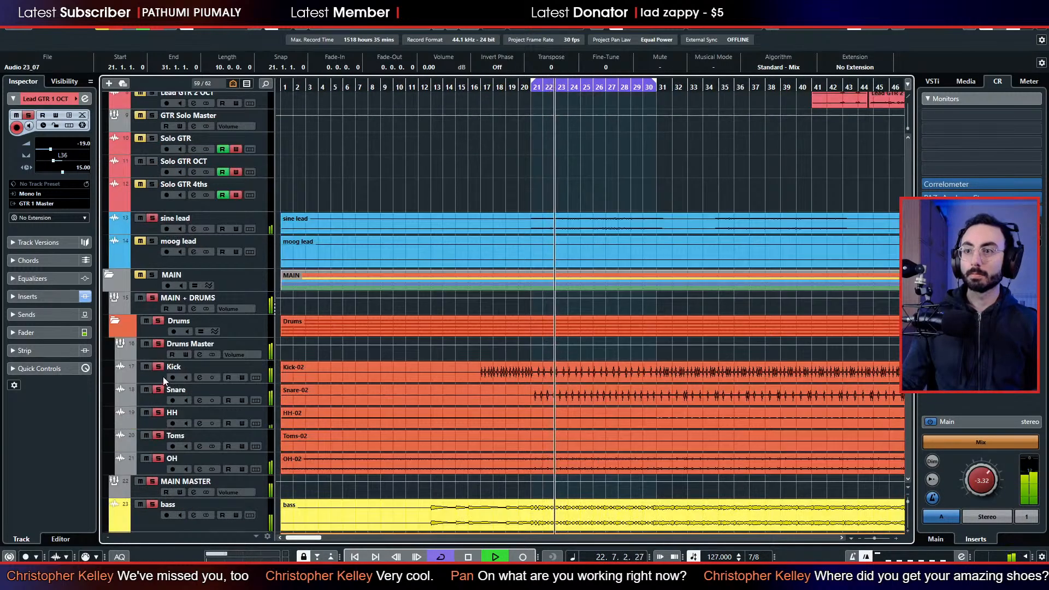
{"action": "scroll", "coordinate": [163, 376], "scroll_direction": "down", "scroll_amount": 2}
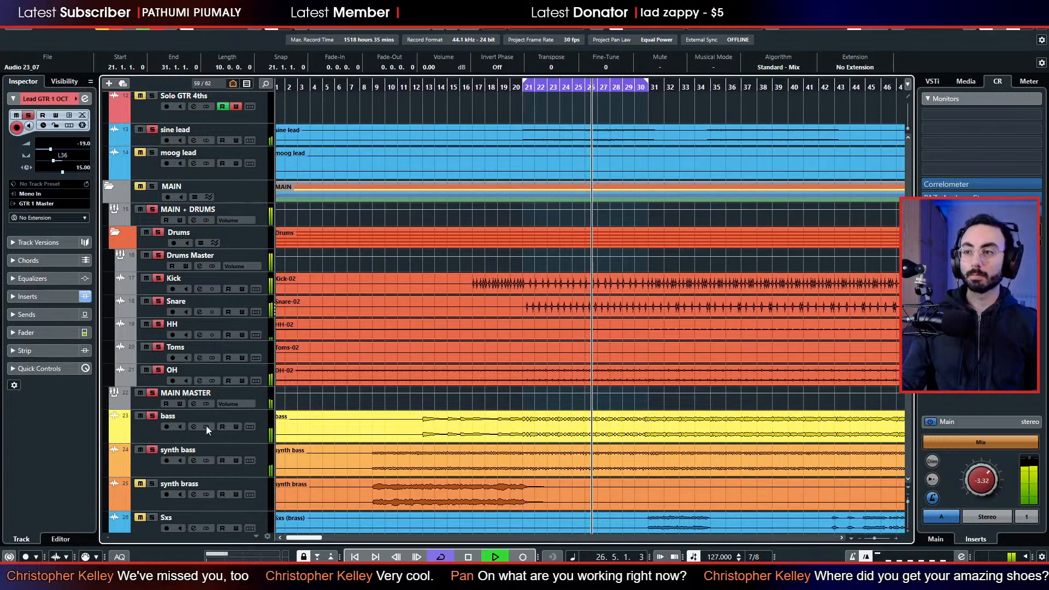
{"action": "scroll", "coordinate": [384, 420], "scroll_direction": "up", "scroll_amount": 6}
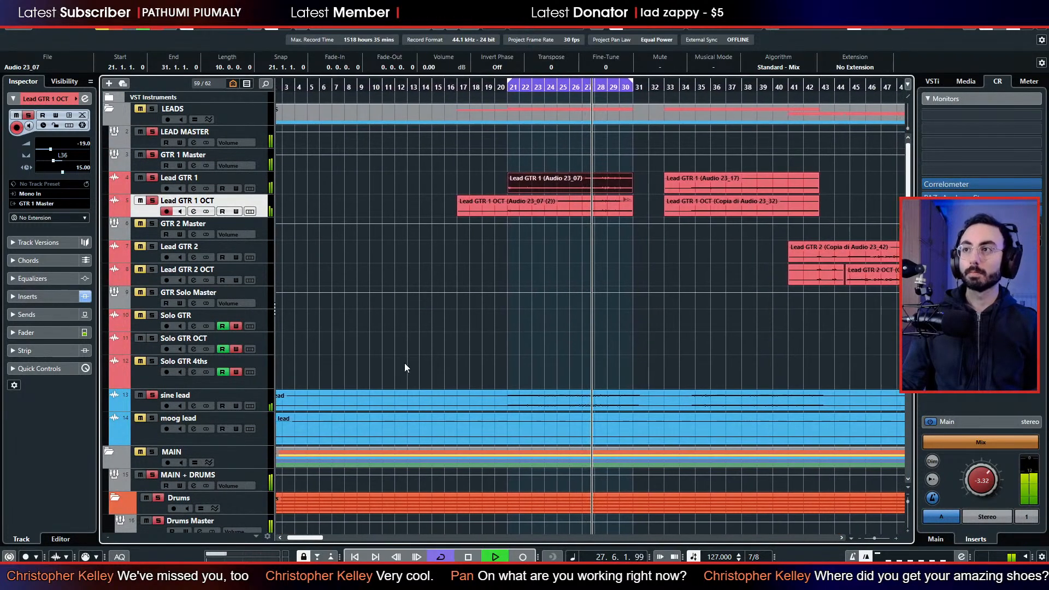
Restart playback from bar 21 and lower the Snare fader to -2.05 dB while listening with the leads.
{"action": "left_click", "coordinate": [510, 88]}
{"action": "scroll", "coordinate": [258, 333], "scroll_direction": "down", "scroll_amount": 5}
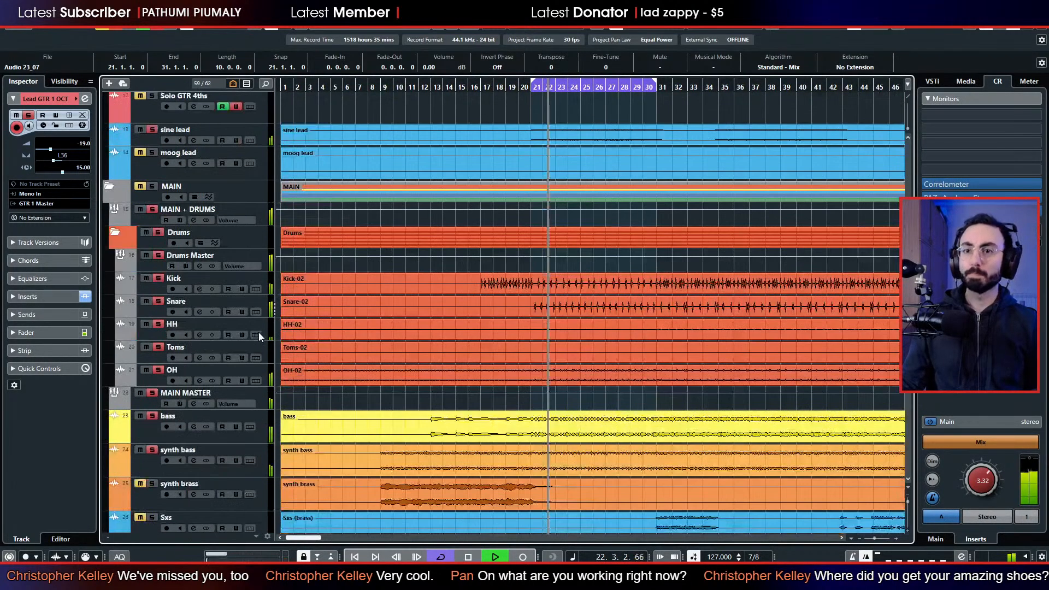
{"action": "left_click", "coordinate": [143, 310]}
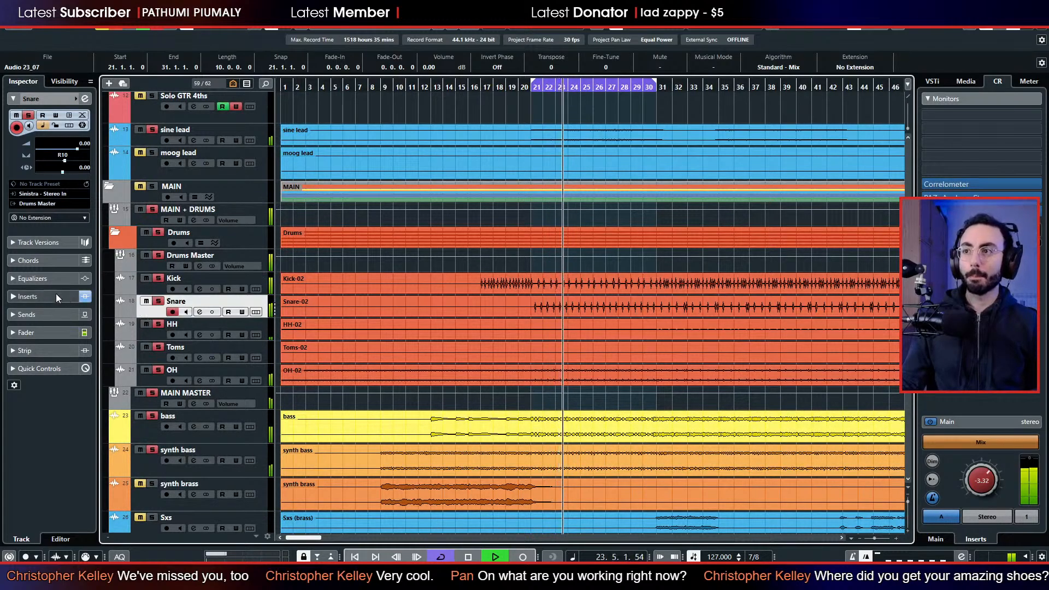
{"action": "left_click", "coordinate": [47, 334]}
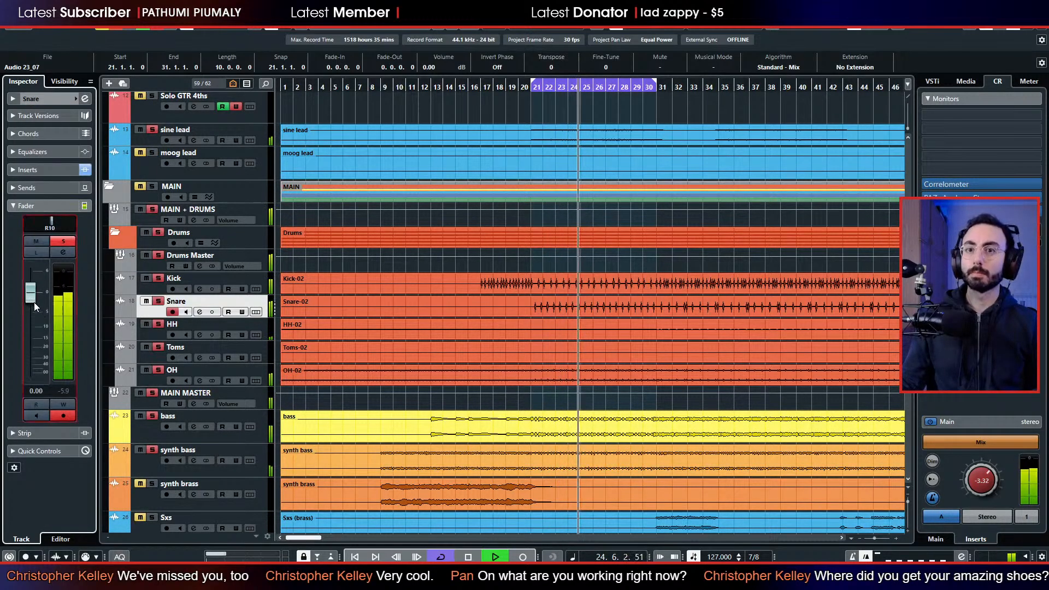
{"action": "scroll", "coordinate": [32, 310], "scroll_direction": "down", "scroll_amount": 1}
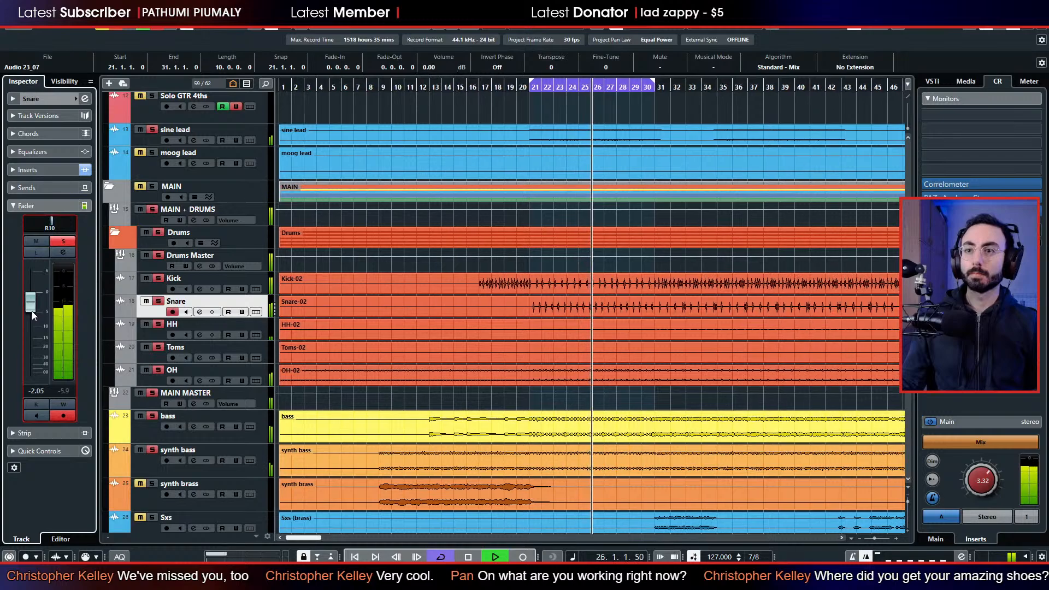
{"action": "scroll", "coordinate": [401, 274], "scroll_direction": "up", "scroll_amount": 10}
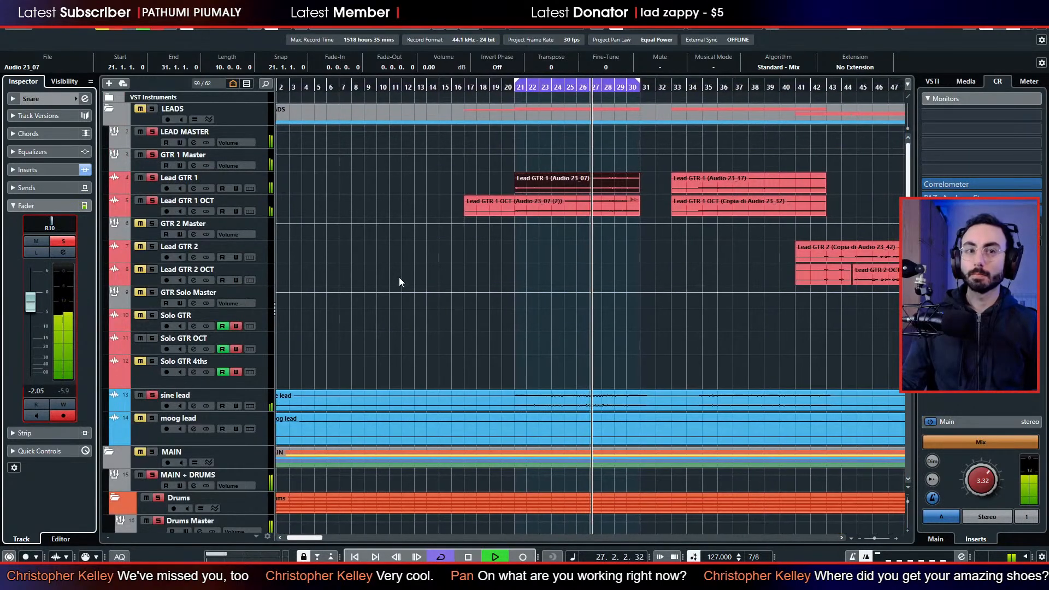
Stop playback, turn off the cycle loop, and resume playing from bar 23.
{"action": "key", "text": "space"}
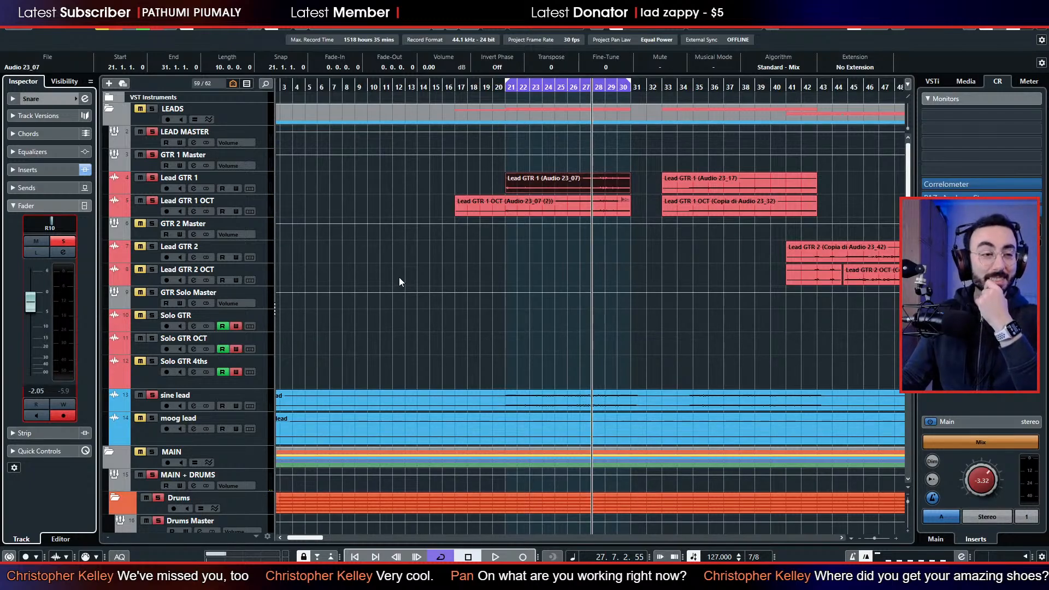
{"action": "left_click", "coordinate": [525, 88]}
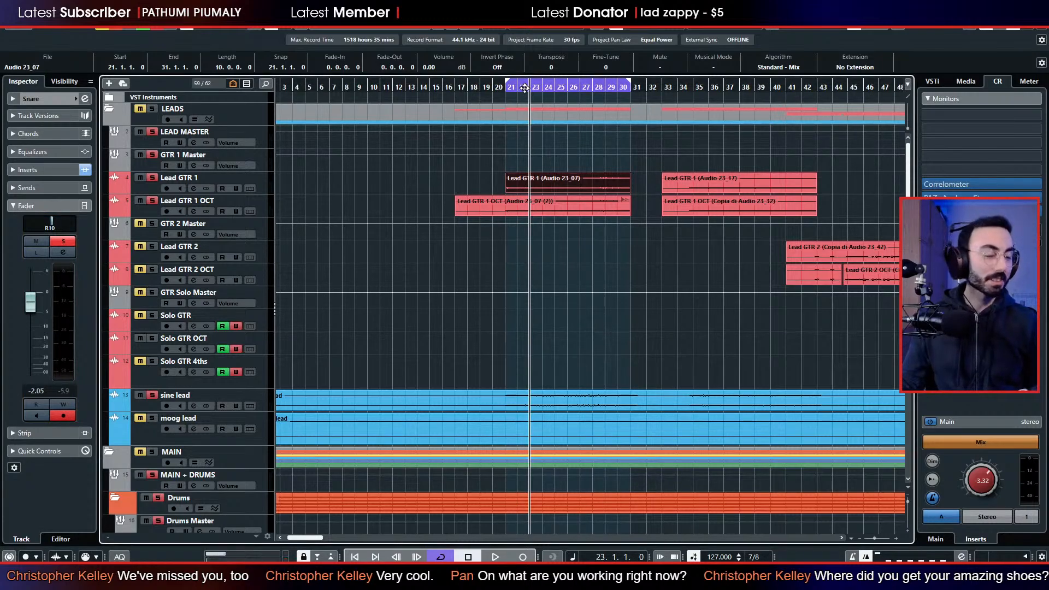
{"action": "left_click", "coordinate": [540, 85]}
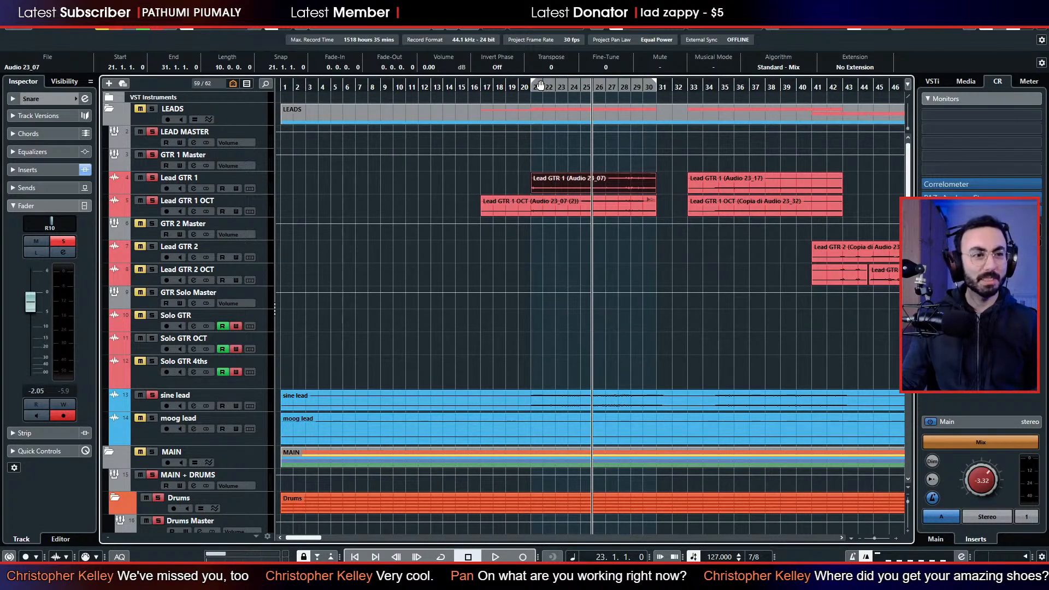
{"action": "key", "text": "space"}
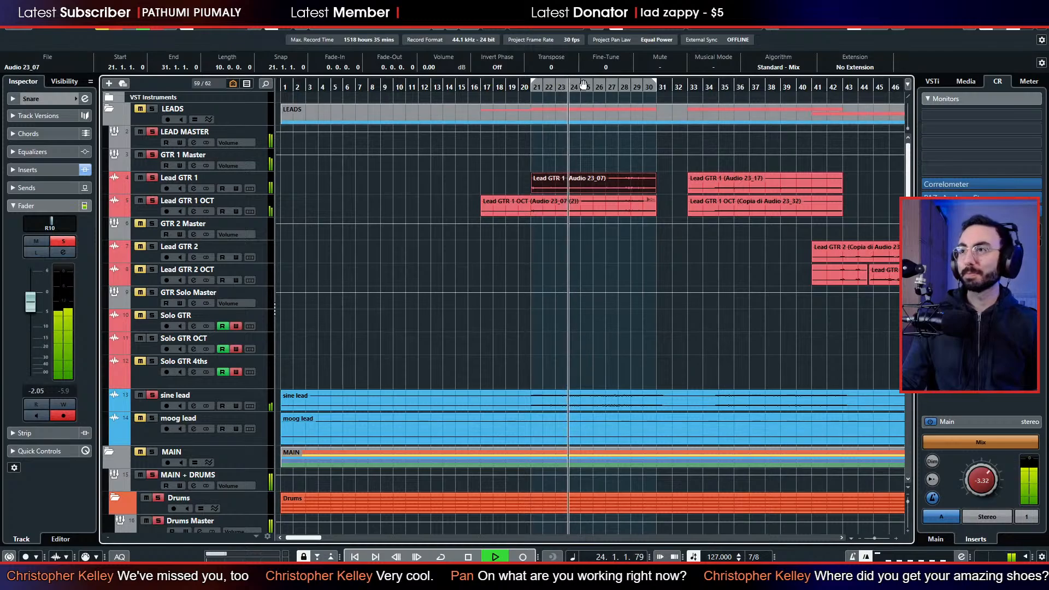
Listen on past the drums and leads while looking through the bass, brass and comper tracks for the next part to mix.
{"action": "scroll", "coordinate": [397, 270], "scroll_direction": "down", "scroll_amount": 3}
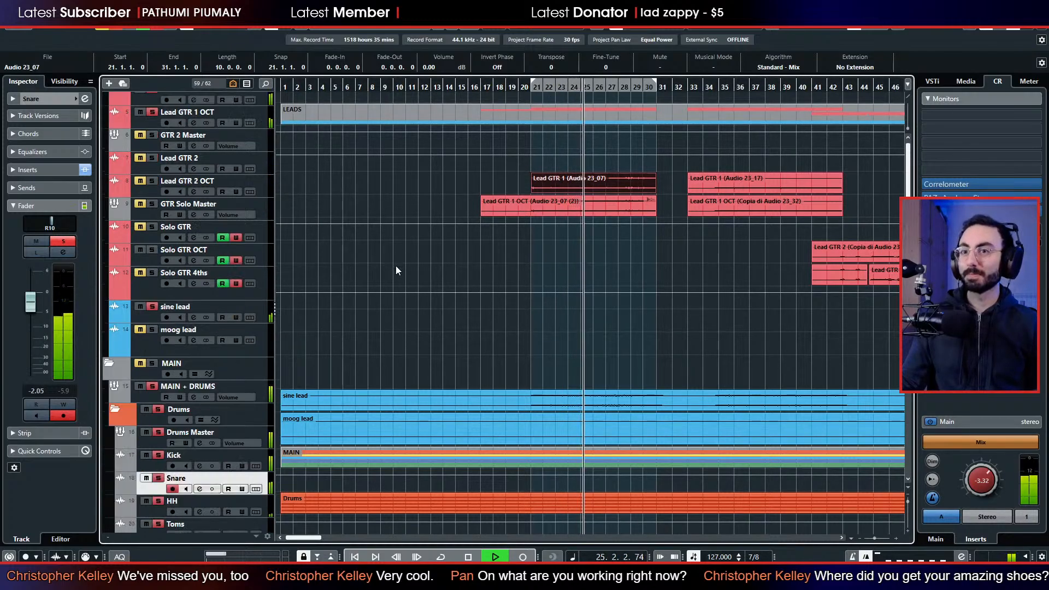
{"action": "scroll", "coordinate": [396, 266], "scroll_direction": "down", "scroll_amount": 8}
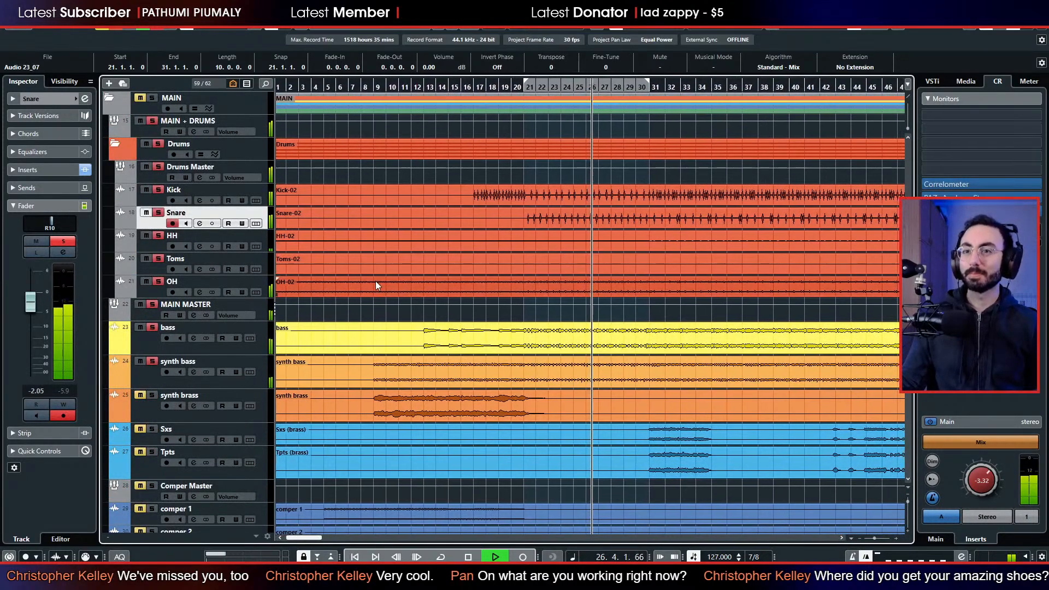
{"action": "scroll", "coordinate": [375, 281], "scroll_direction": "down", "scroll_amount": 3}
{"action": "key", "text": "space"}
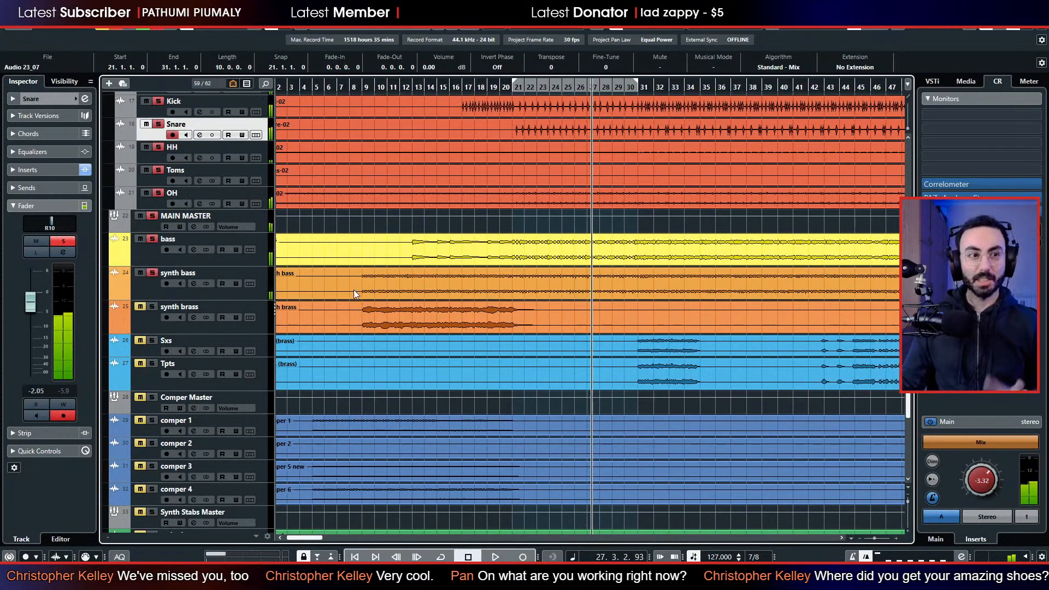
{"action": "scroll", "coordinate": [352, 290], "scroll_direction": "down", "scroll_amount": 3}
{"action": "scroll", "coordinate": [330, 286], "scroll_direction": "up", "scroll_amount": 3}
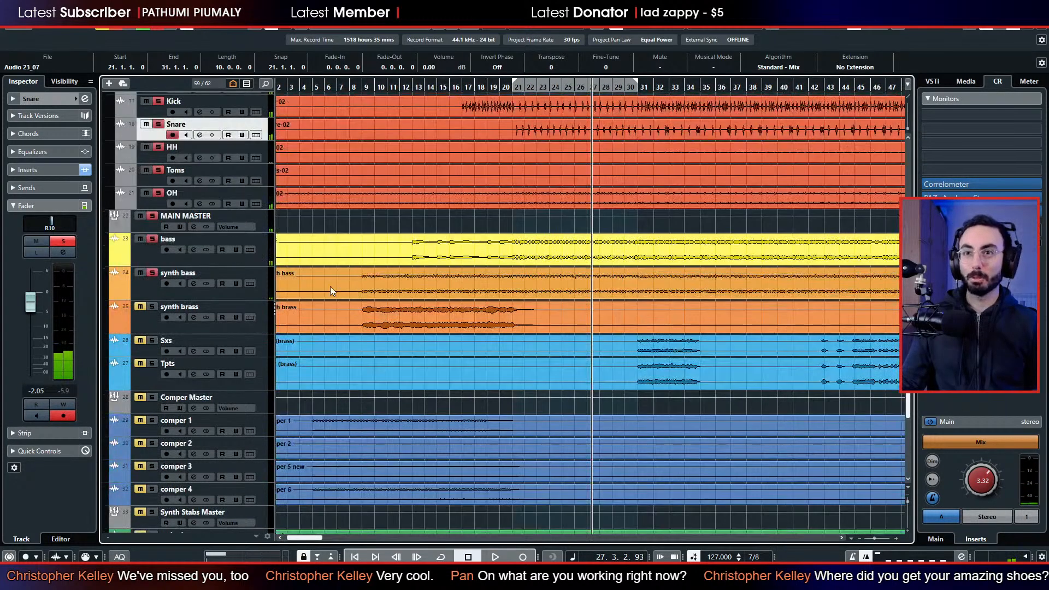
{"action": "key", "text": "space"}
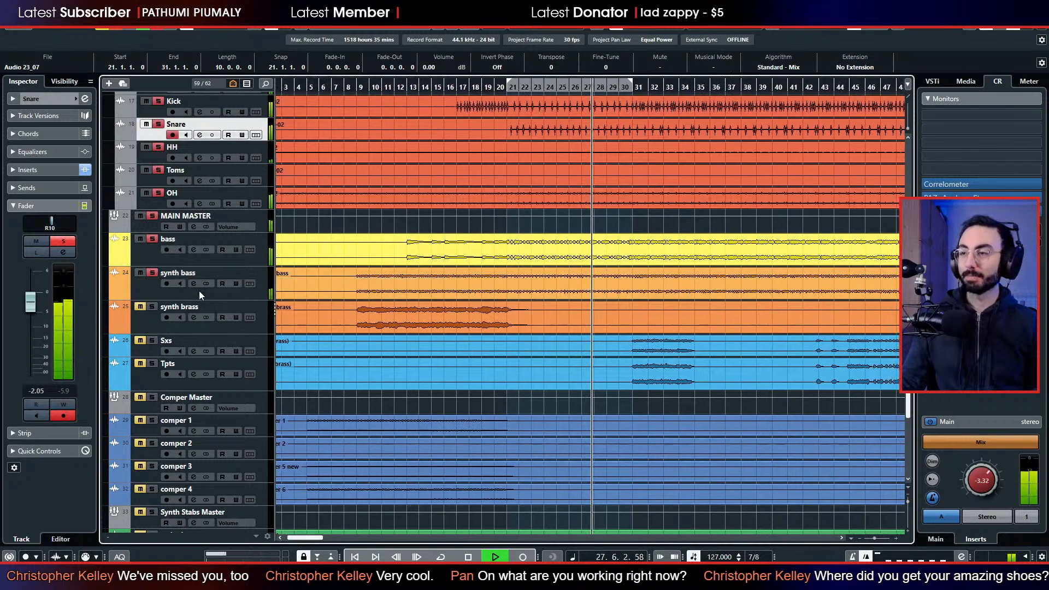
{"action": "scroll", "coordinate": [278, 288], "scroll_direction": "up", "scroll_amount": 6}
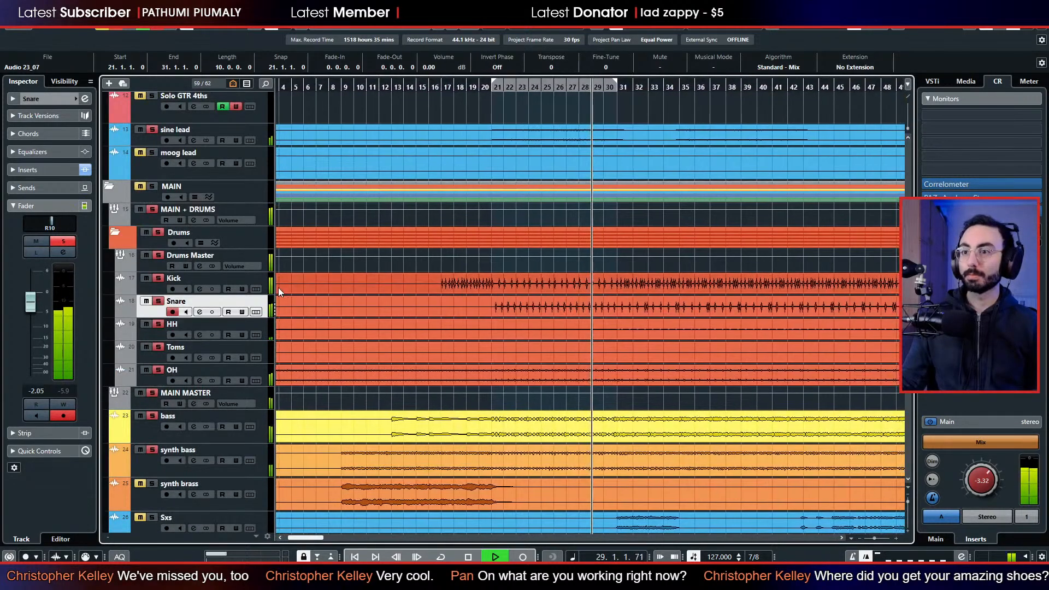
Play from bar 9 with the synth brass track soloed and lower its fader to -8.03 dB.
{"action": "left_click", "coordinate": [328, 89]}
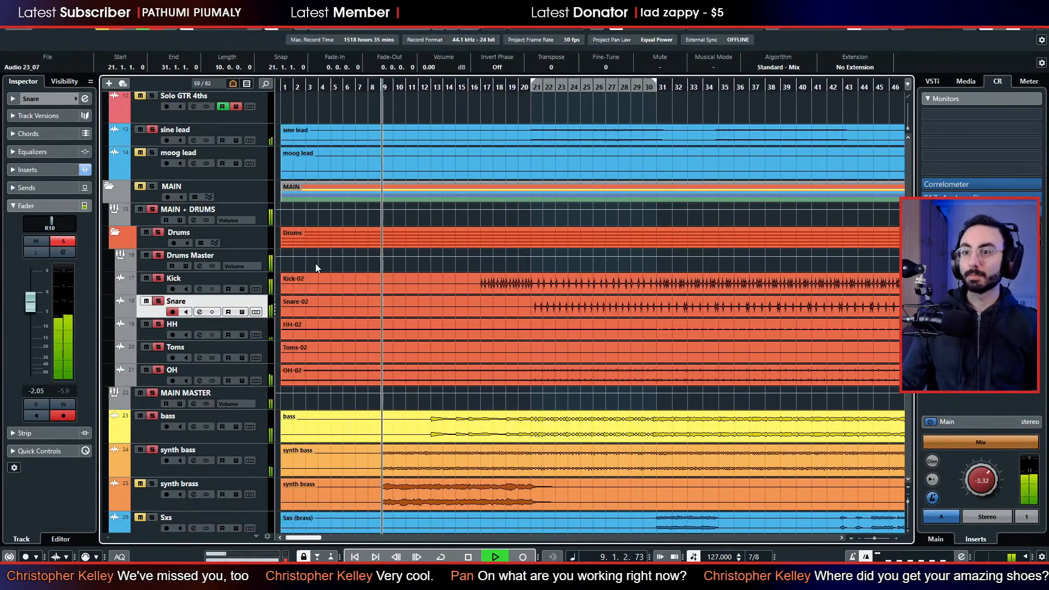
{"action": "scroll", "coordinate": [316, 263], "scroll_direction": "down", "scroll_amount": 6}
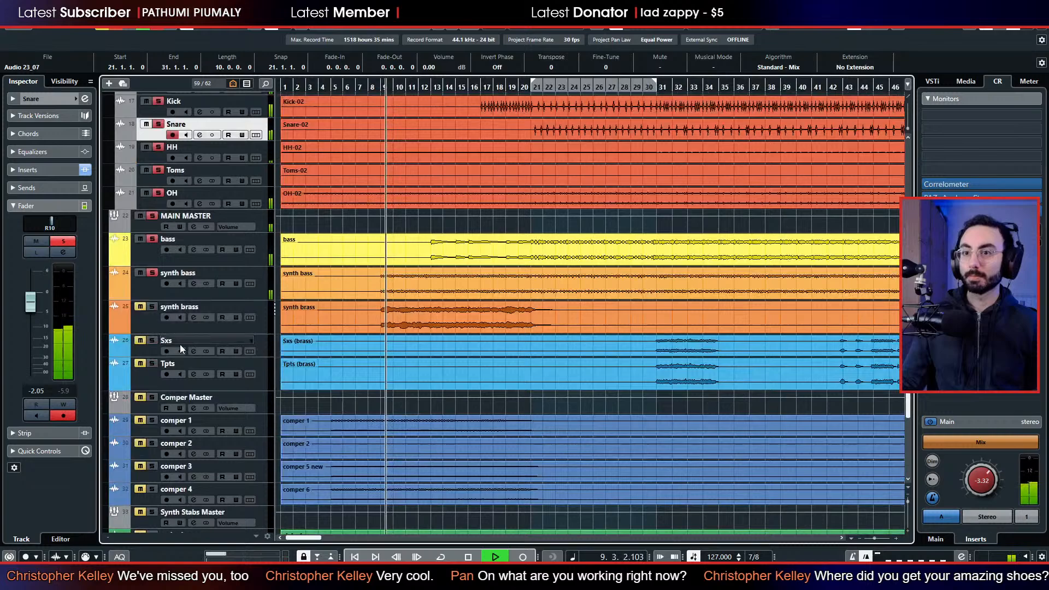
{"action": "left_click", "coordinate": [147, 319]}
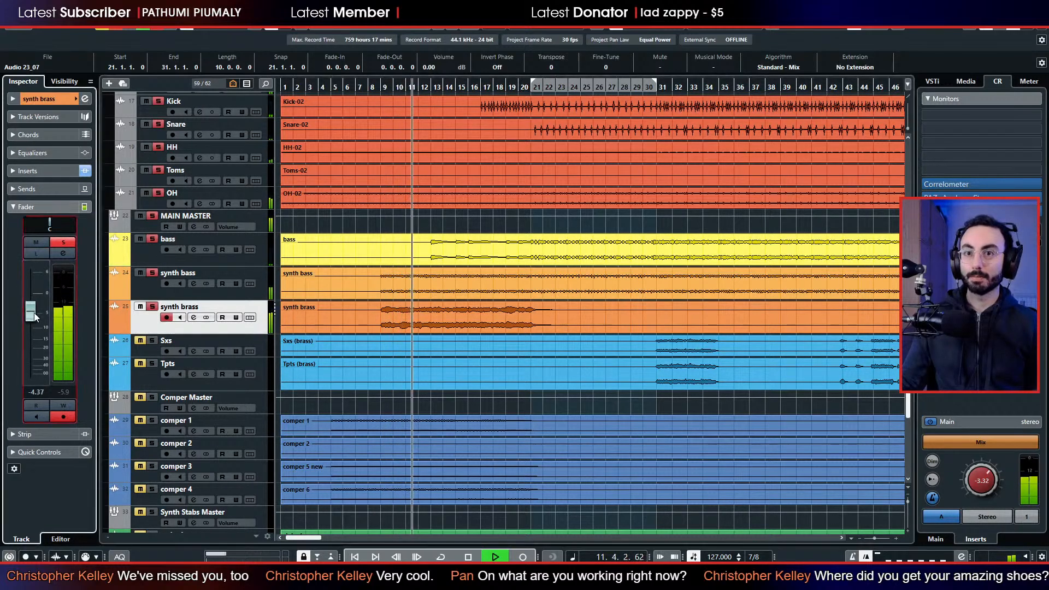
{"action": "left_click_drag", "start_coordinate": [34, 312], "coordinate": [34, 323]}
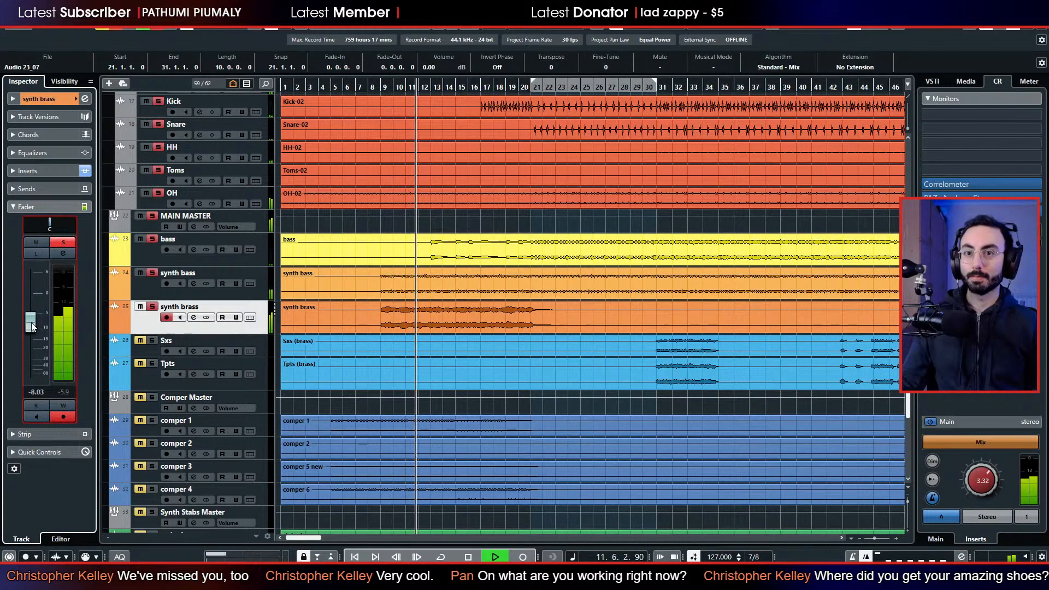
Check the StudioEQ in the synth brass track's first insert slot and remove it.
{"action": "left_click", "coordinate": [57, 171]}
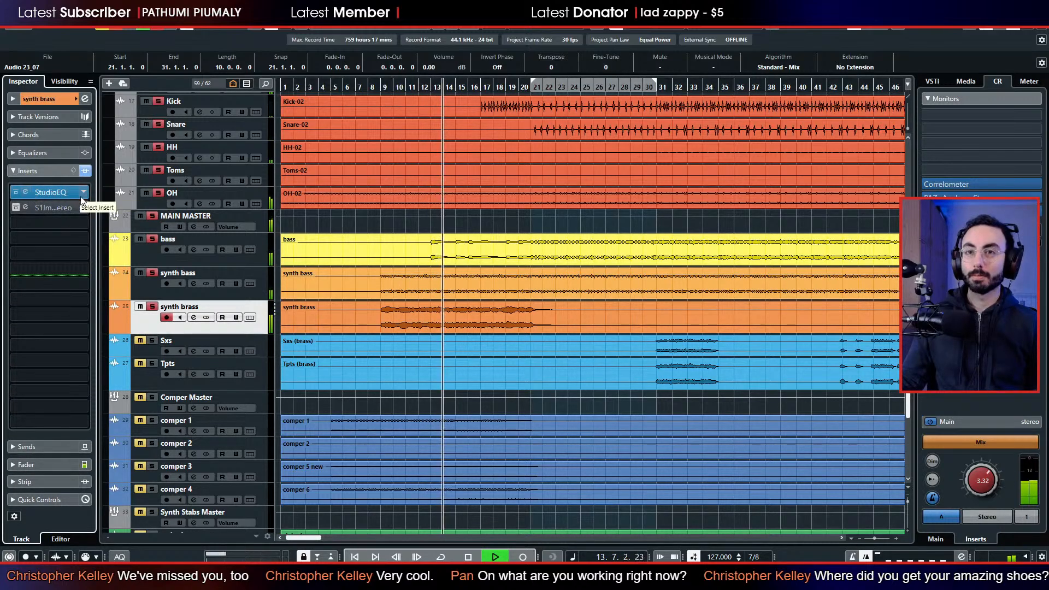
{"action": "left_click", "coordinate": [25, 192]}
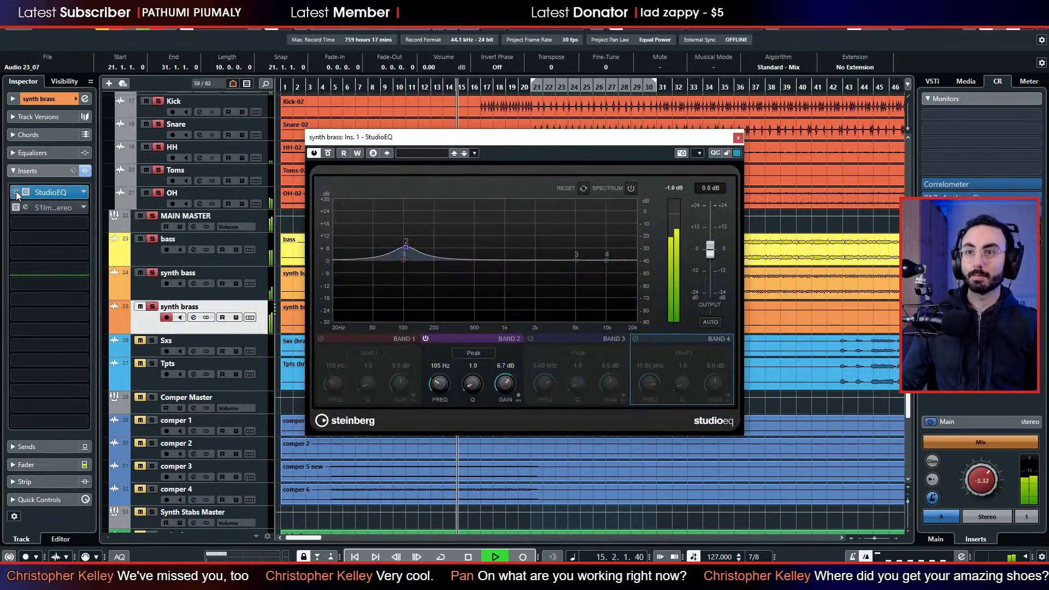
{"action": "left_click", "coordinate": [14, 195]}
{"action": "left_click", "coordinate": [50, 192]}
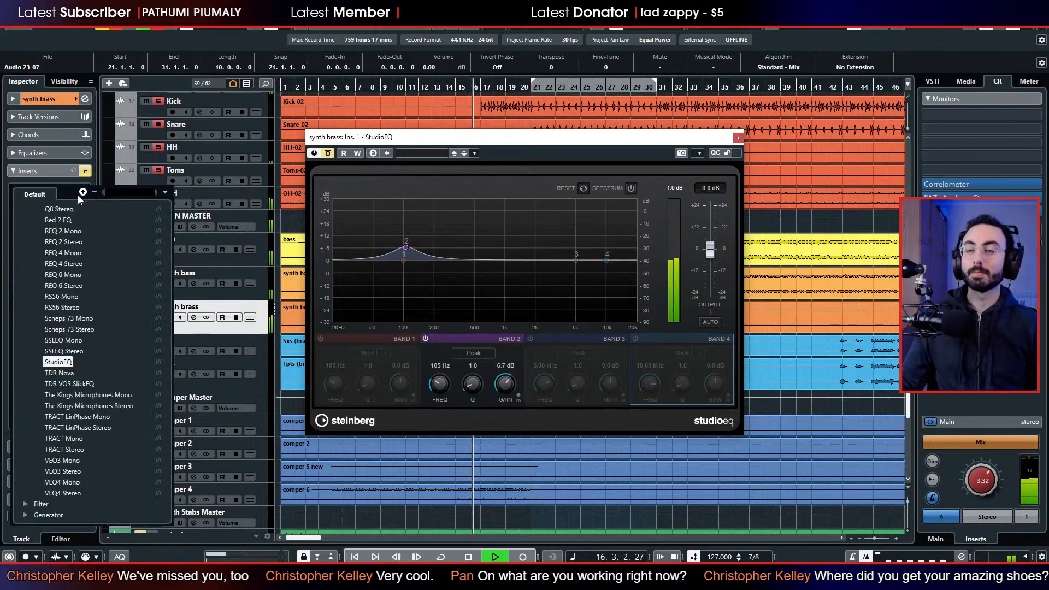
{"action": "scroll", "coordinate": [69, 213], "scroll_direction": "down", "scroll_amount": 10}
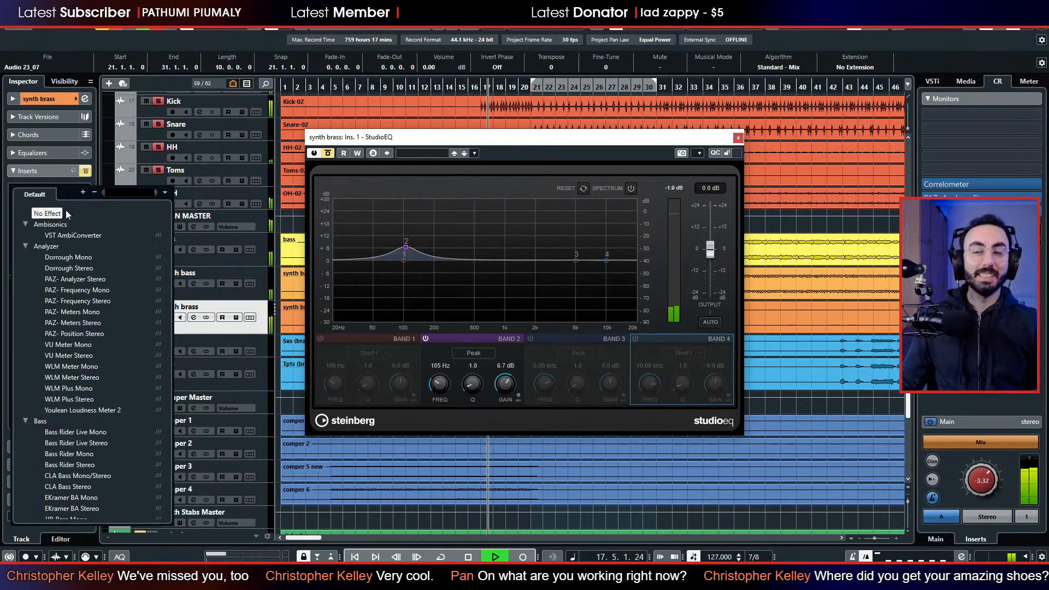
{"action": "left_click", "coordinate": [66, 210]}
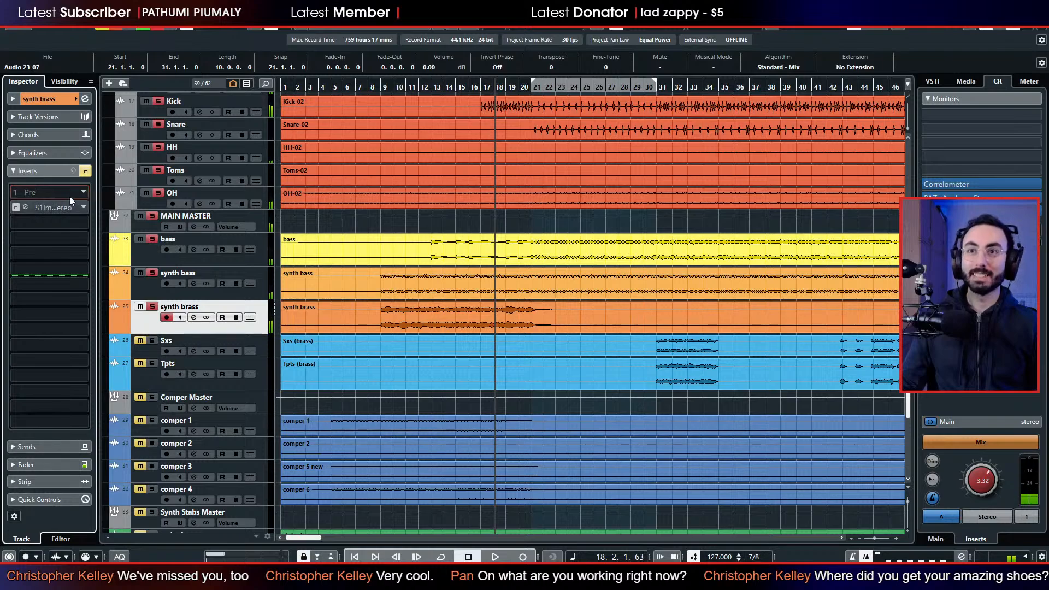
Load TDR Nova in the empty first insert of synth brass and show its output spectrum while playing from bar 9.
{"action": "left_click", "coordinate": [45, 191]}
{"action": "type", "text": "nova"}
{"action": "key", "text": "Return"}
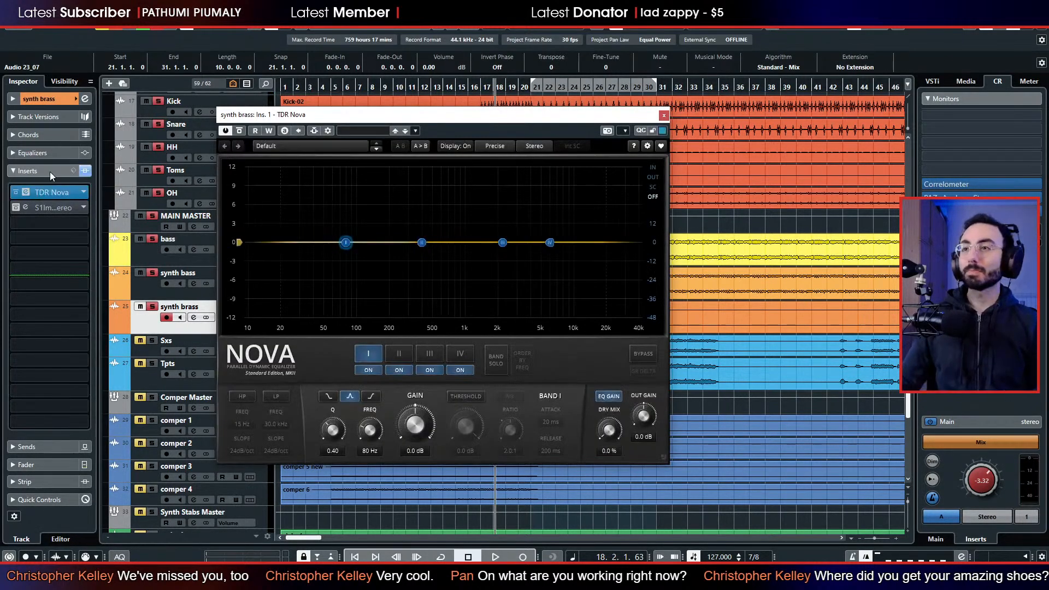
{"action": "left_click_drag", "start_coordinate": [459, 115], "coordinate": [675, 119]}
{"action": "key", "text": "space"}
{"action": "left_click", "coordinate": [377, 88]}
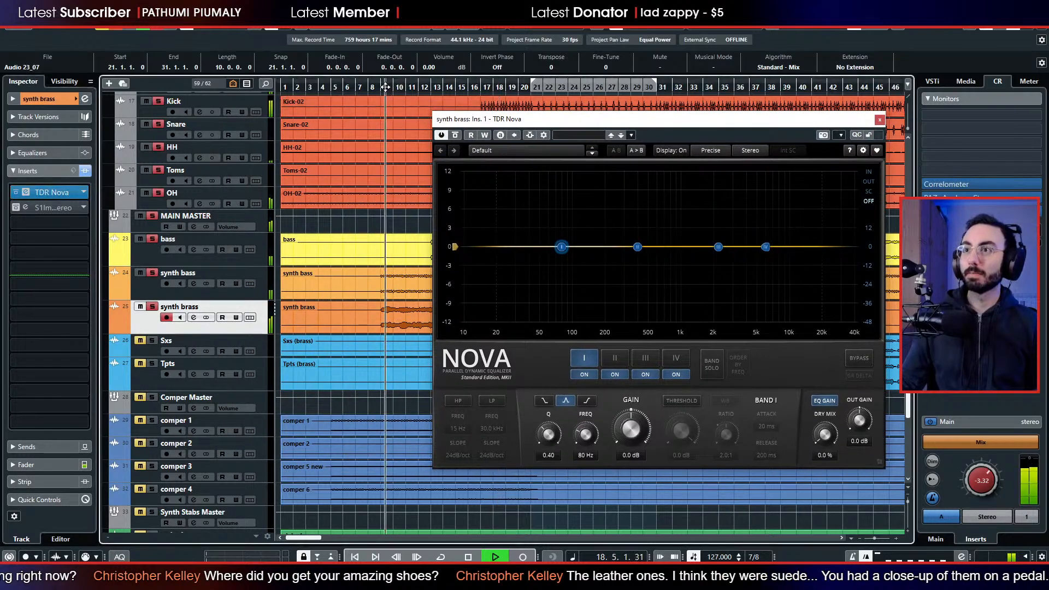
{"action": "left_click", "coordinate": [869, 181]}
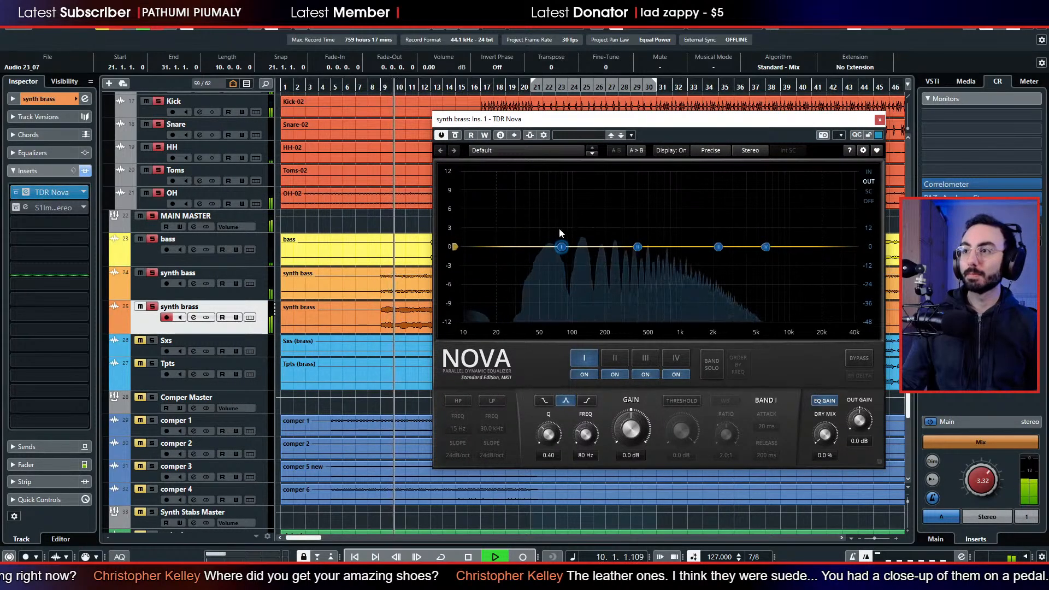
Leave the high-pass filter off and shape band I as a low shelf of -17.9 dB at 147 Hz with Q 0.80.
{"action": "left_click", "coordinate": [466, 402]}
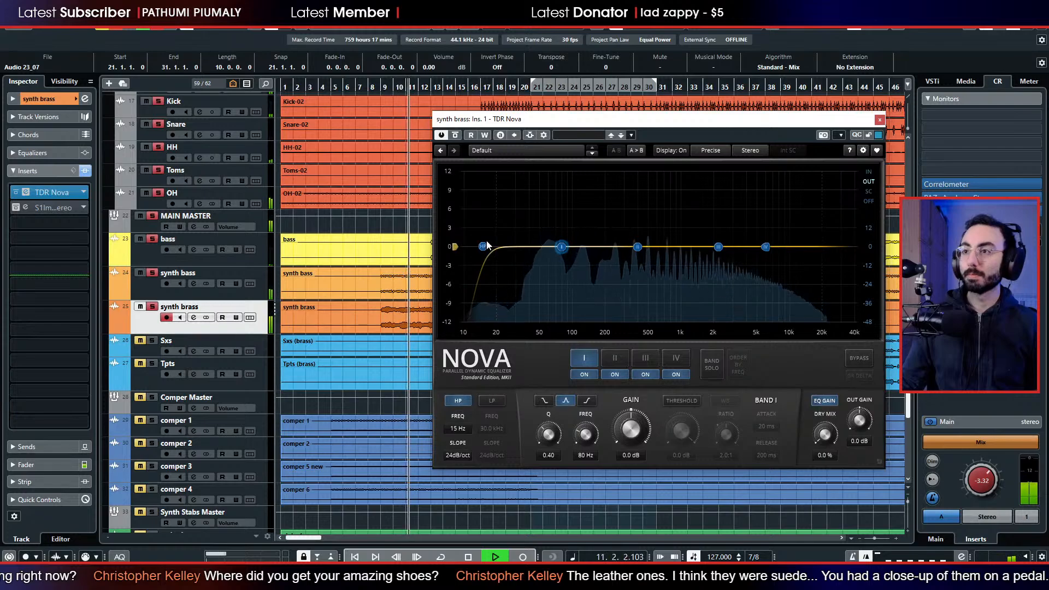
{"action": "left_click", "coordinate": [458, 402]}
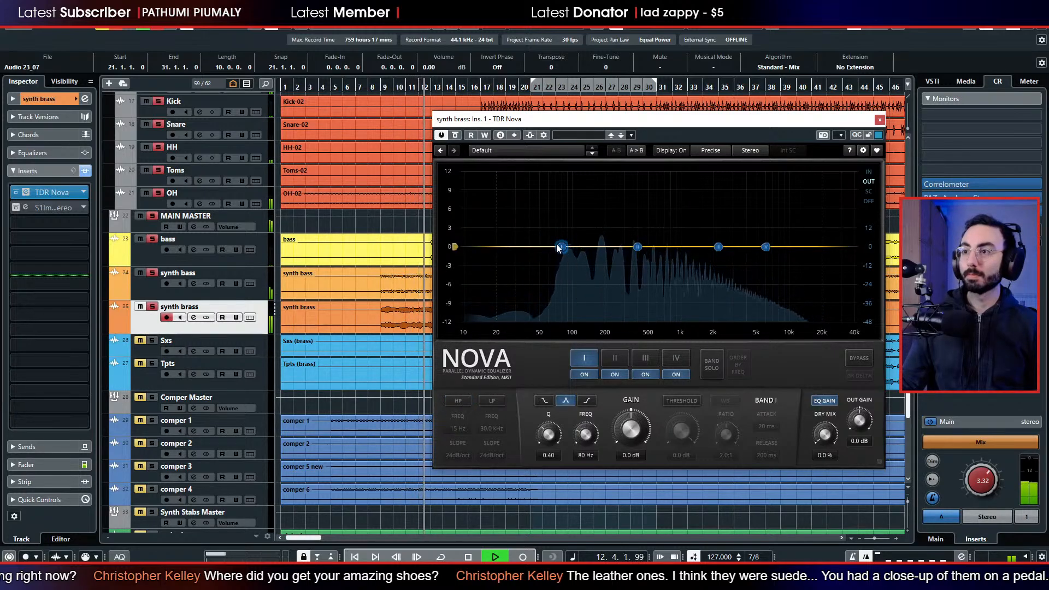
{"action": "left_click_drag", "start_coordinate": [561, 246], "coordinate": [490, 371]}
{"action": "left_click", "coordinate": [544, 400]}
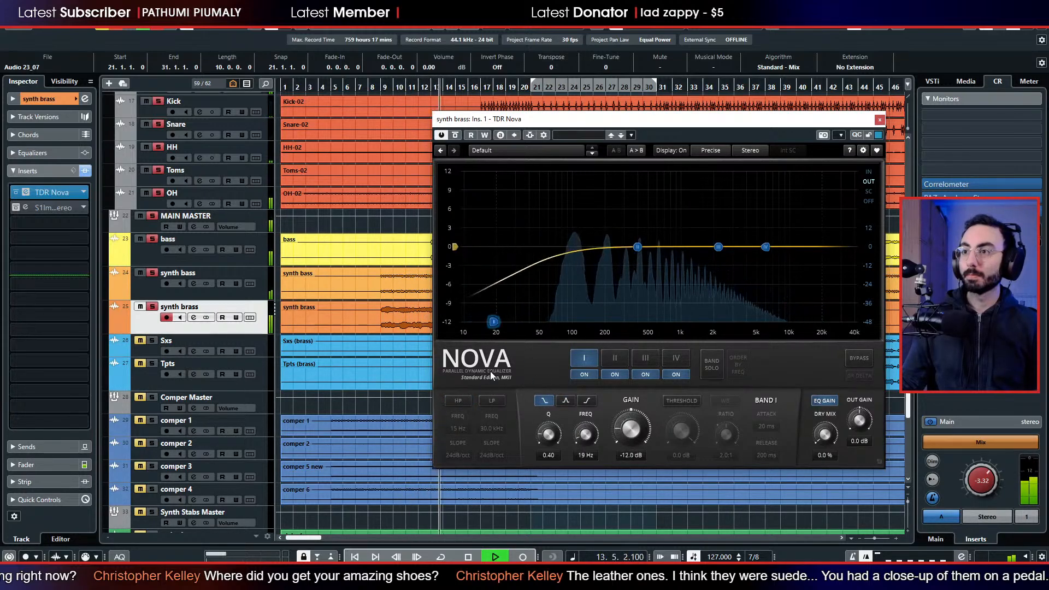
{"action": "left_click_drag", "start_coordinate": [493, 322], "coordinate": [589, 328]}
{"action": "left_click_drag", "start_coordinate": [632, 429], "coordinate": [631, 451]}
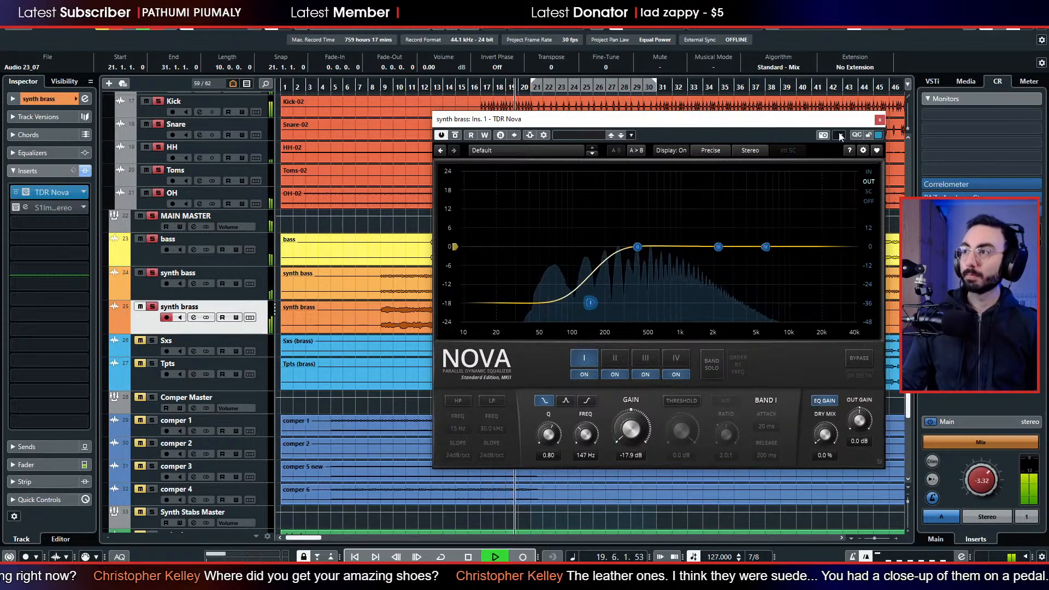
{"action": "left_click", "coordinate": [879, 119]}
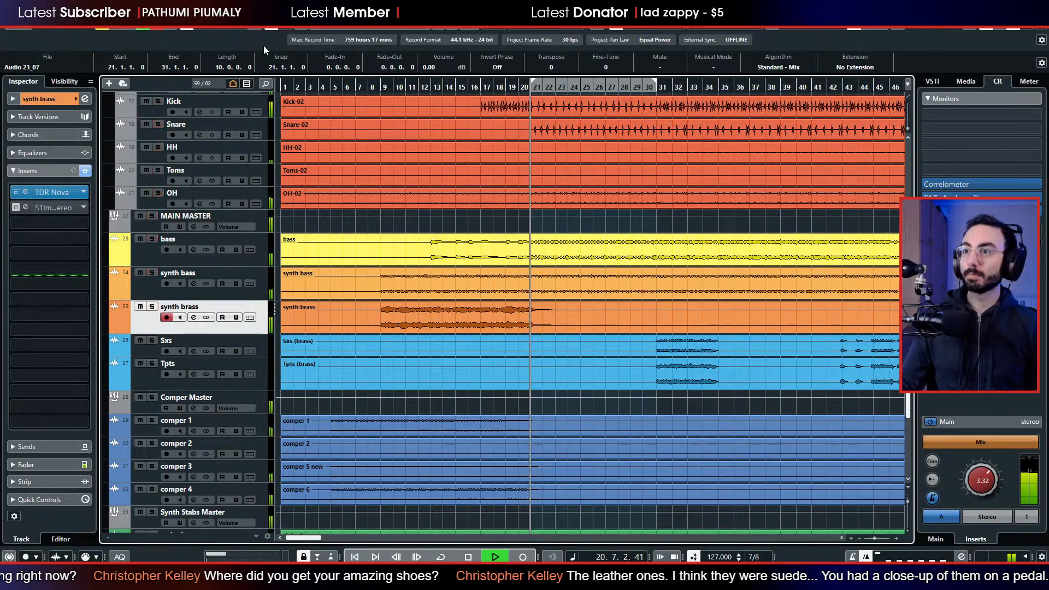
Replay the full mix from bar 9 and raise the synth brass fader to -4.02 dB.
{"action": "left_click", "coordinate": [384, 85]}
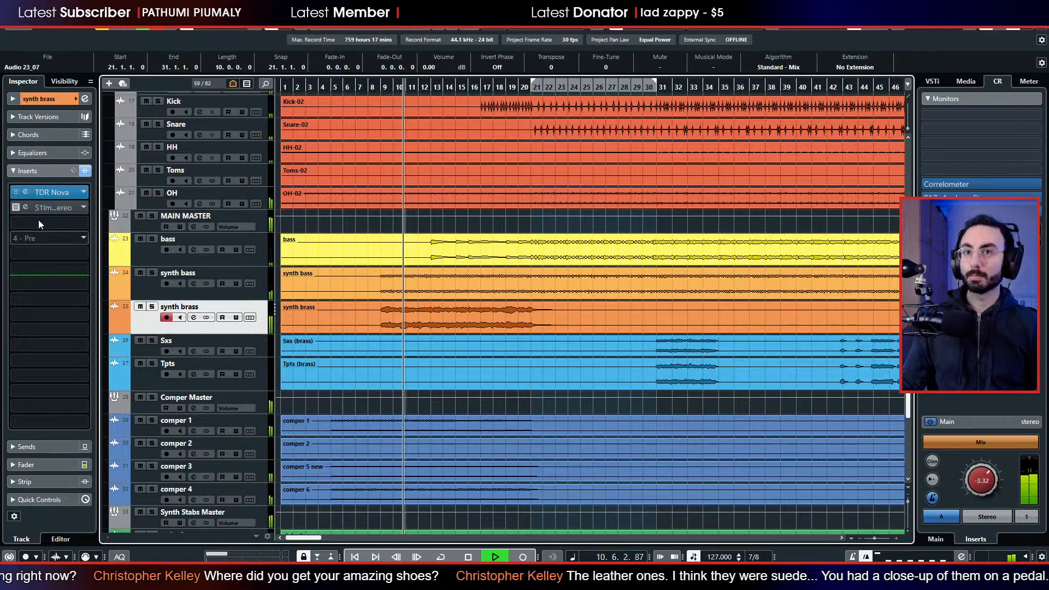
{"action": "left_click", "coordinate": [56, 465]}
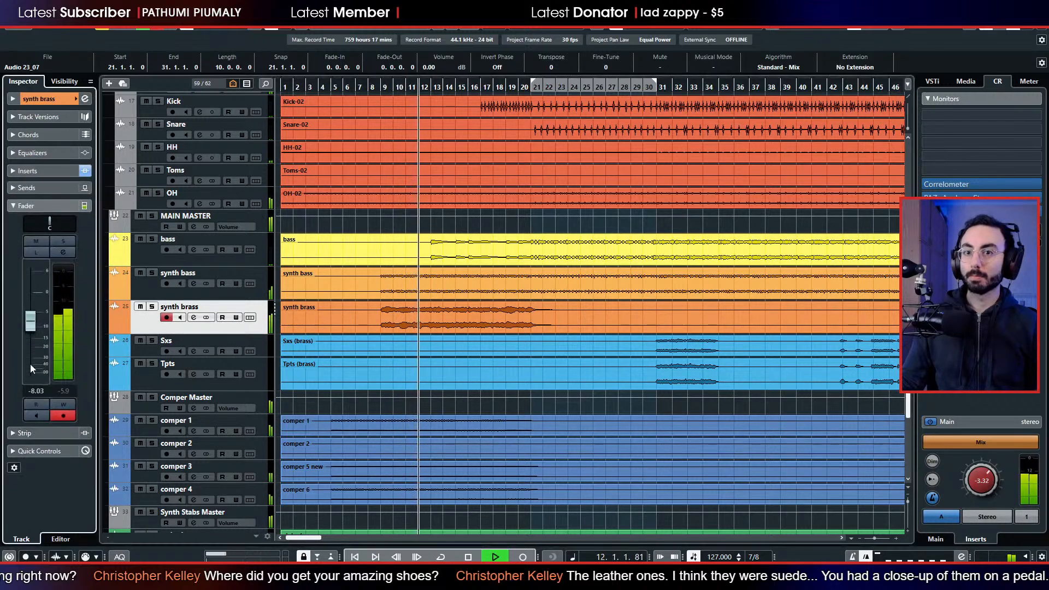
{"action": "left_click_drag", "start_coordinate": [31, 322], "coordinate": [28, 319]}
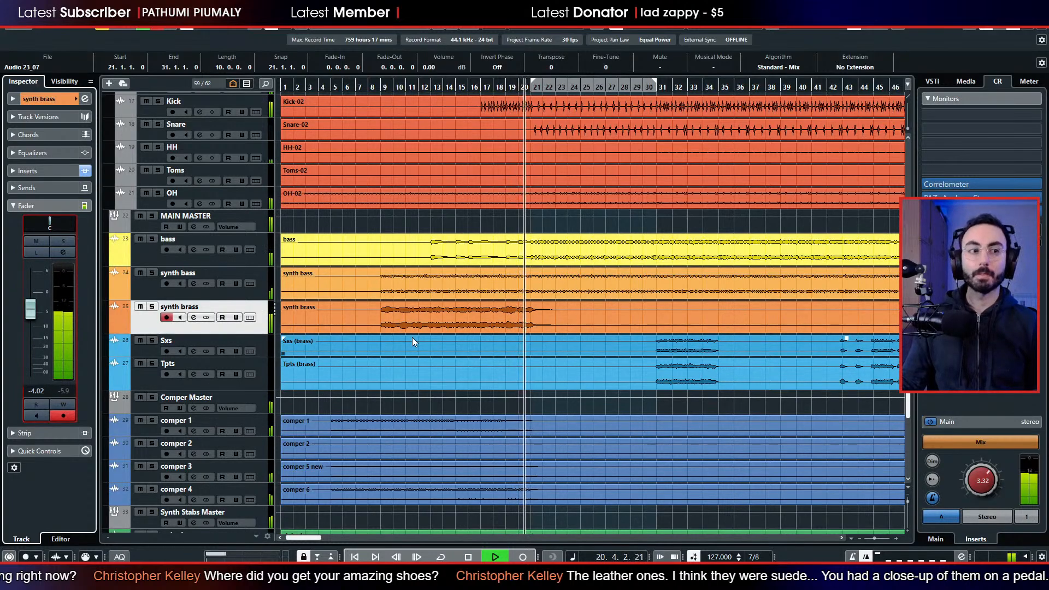
Listen on to the full mix, stop playback, and look through all tracks from the leads to the slow strings.
{"action": "scroll", "coordinate": [412, 339], "scroll_direction": "up", "scroll_amount": 3}
{"action": "scroll", "coordinate": [412, 343], "scroll_direction": "up", "scroll_amount": 12}
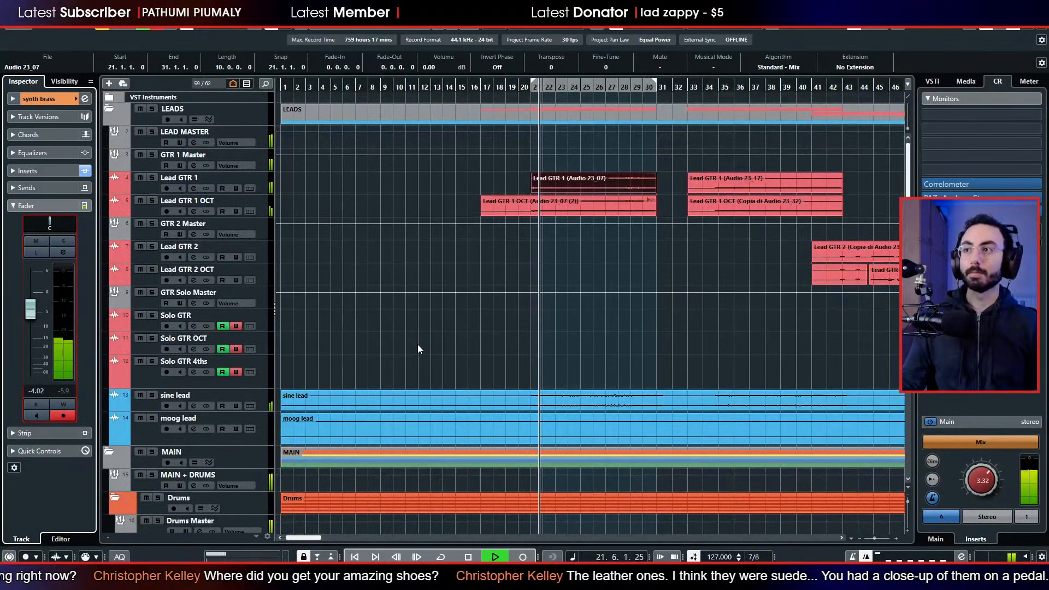
{"action": "scroll", "coordinate": [520, 359], "scroll_direction": "down", "scroll_amount": 6}
{"action": "scroll", "coordinate": [546, 378], "scroll_direction": "down", "scroll_amount": 3}
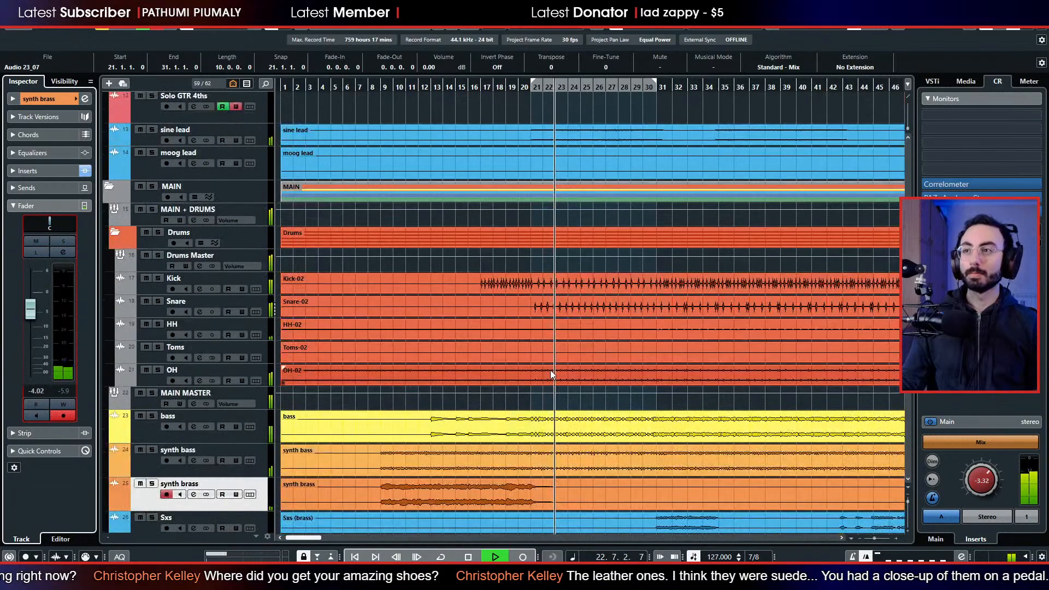
{"action": "left_click", "coordinate": [547, 352]}
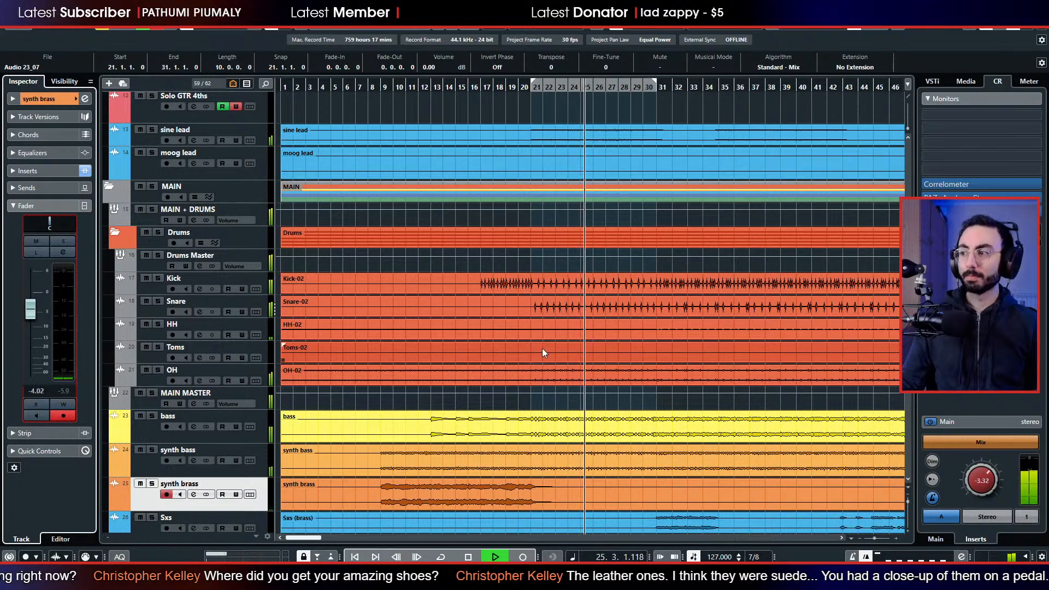
{"action": "key", "text": "space"}
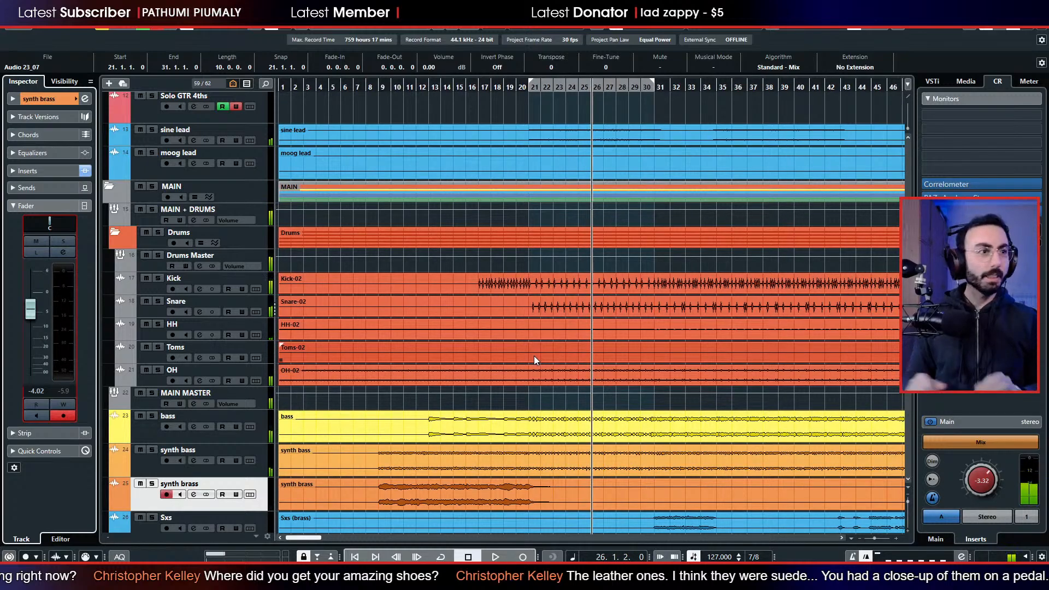
{"action": "scroll", "coordinate": [528, 290], "scroll_direction": "down", "scroll_amount": 2}
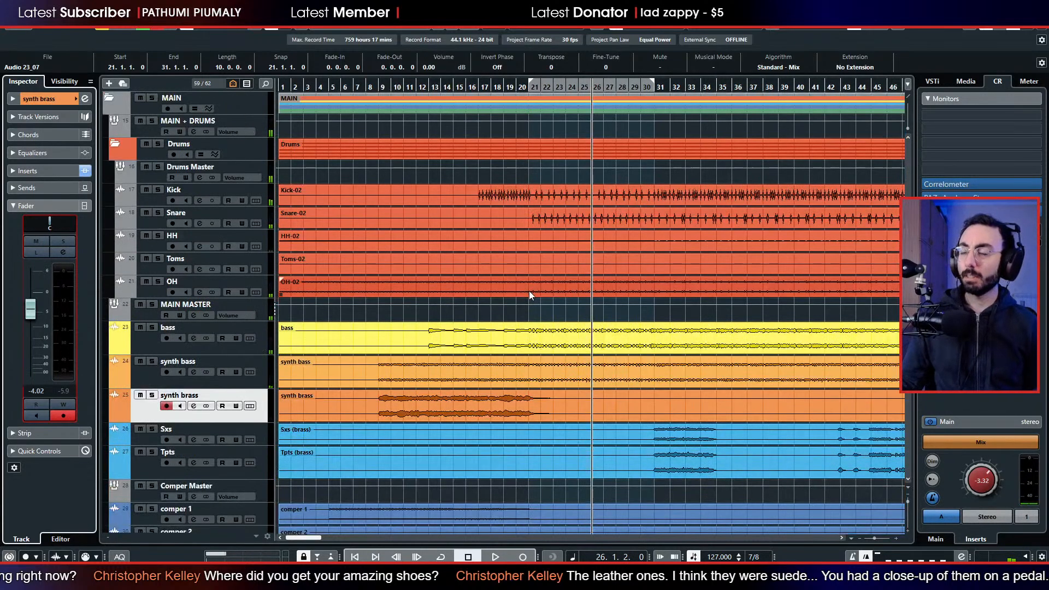
{"action": "scroll", "coordinate": [526, 287], "scroll_direction": "down", "scroll_amount": 6}
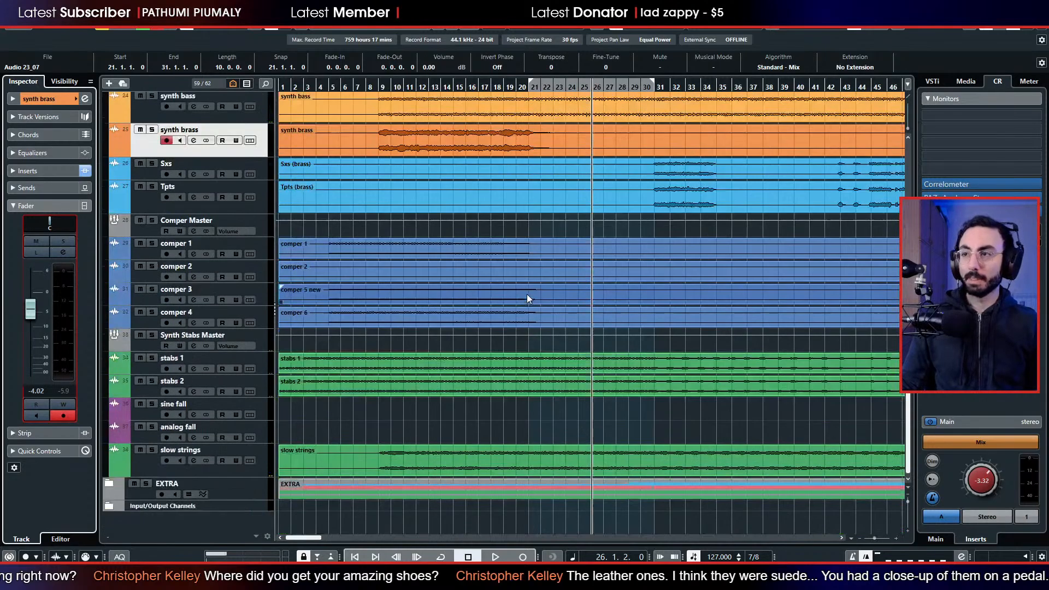
{"action": "scroll", "coordinate": [527, 295], "scroll_direction": "up", "scroll_amount": 2}
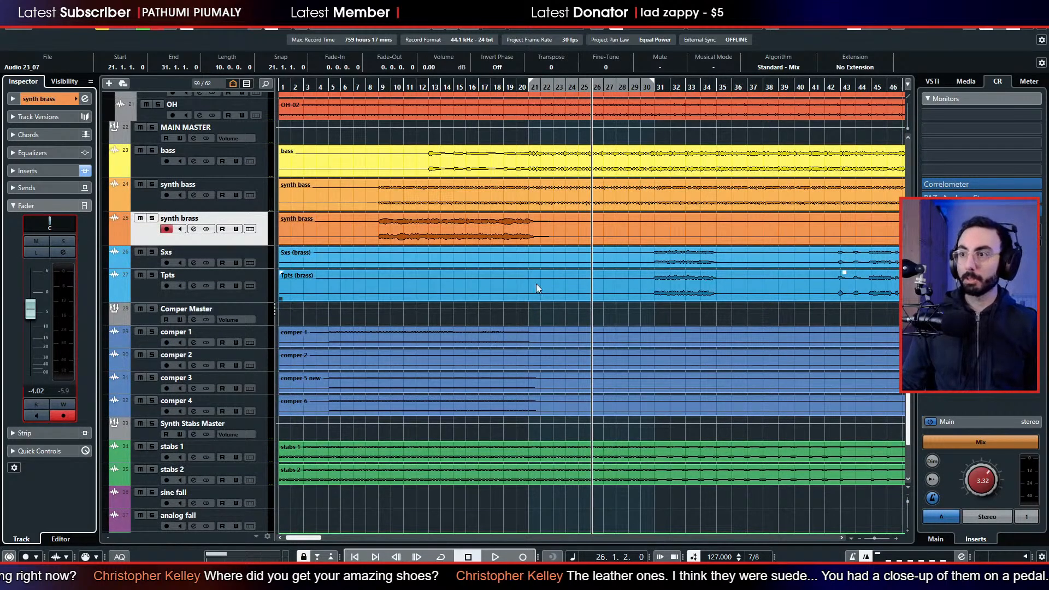
{"action": "scroll", "coordinate": [546, 288], "scroll_direction": "down", "scroll_amount": 2}
{"action": "scroll", "coordinate": [537, 270], "scroll_direction": "up", "scroll_amount": 10}
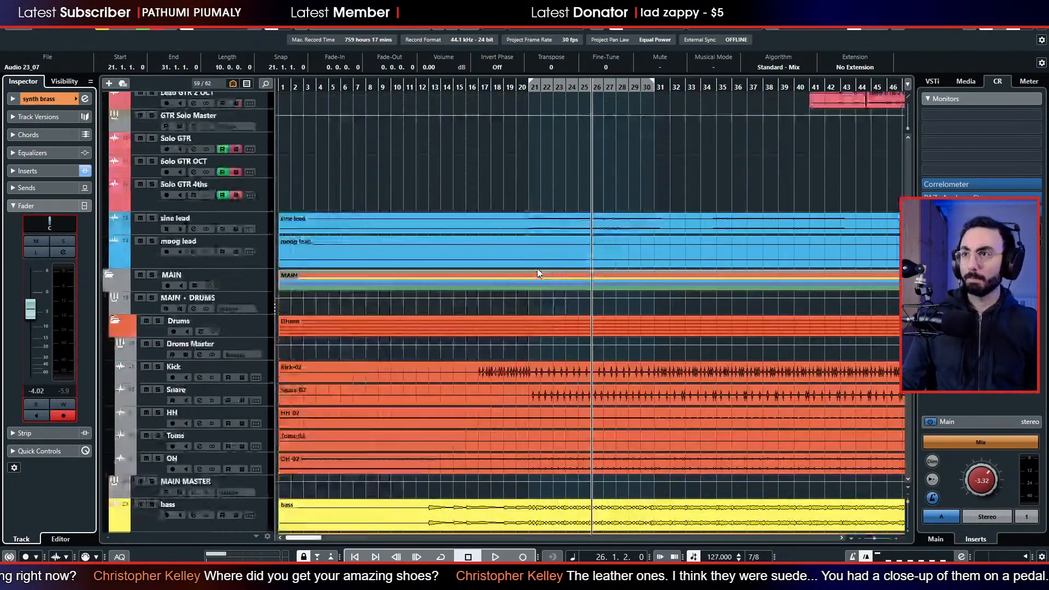
{"action": "scroll", "coordinate": [536, 271], "scroll_direction": "up", "scroll_amount": 4}
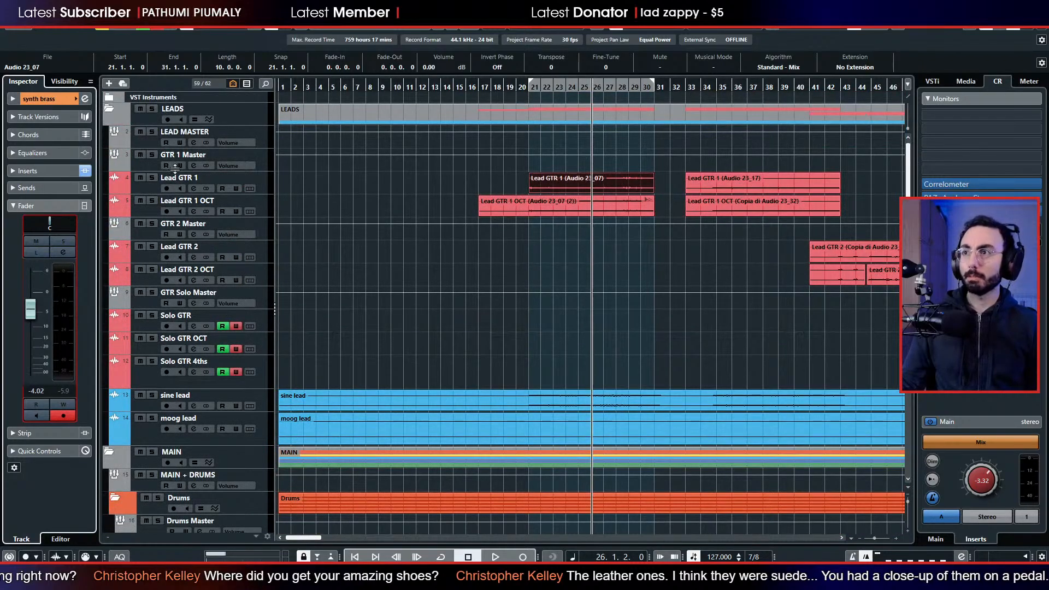
Collapse the LEADS and Drums folders and resume playback.
{"action": "left_click", "coordinate": [109, 113]}
{"action": "key", "text": "space"}
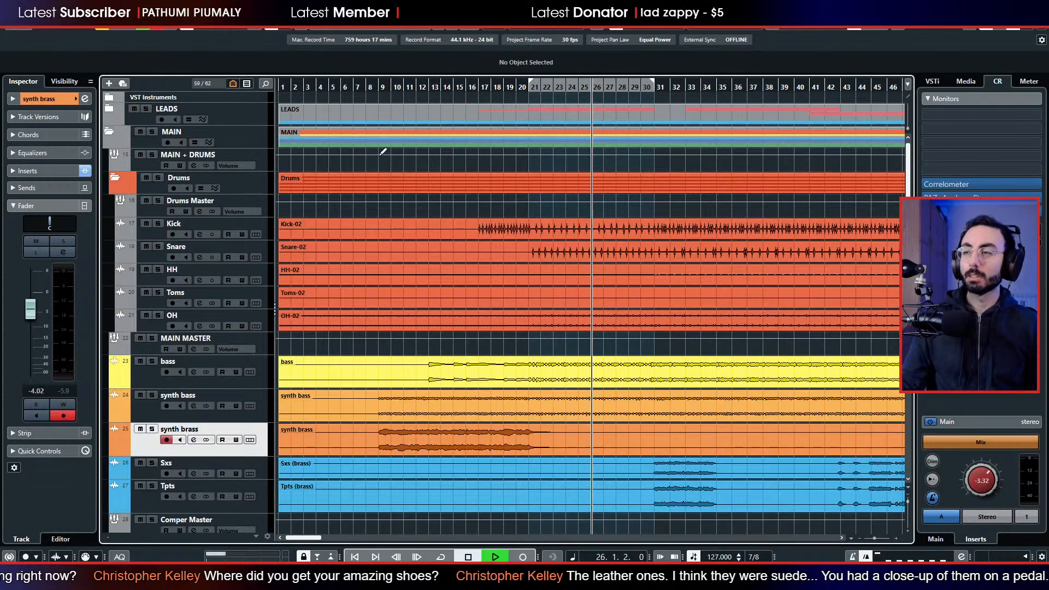
{"action": "left_click", "coordinate": [114, 179]}
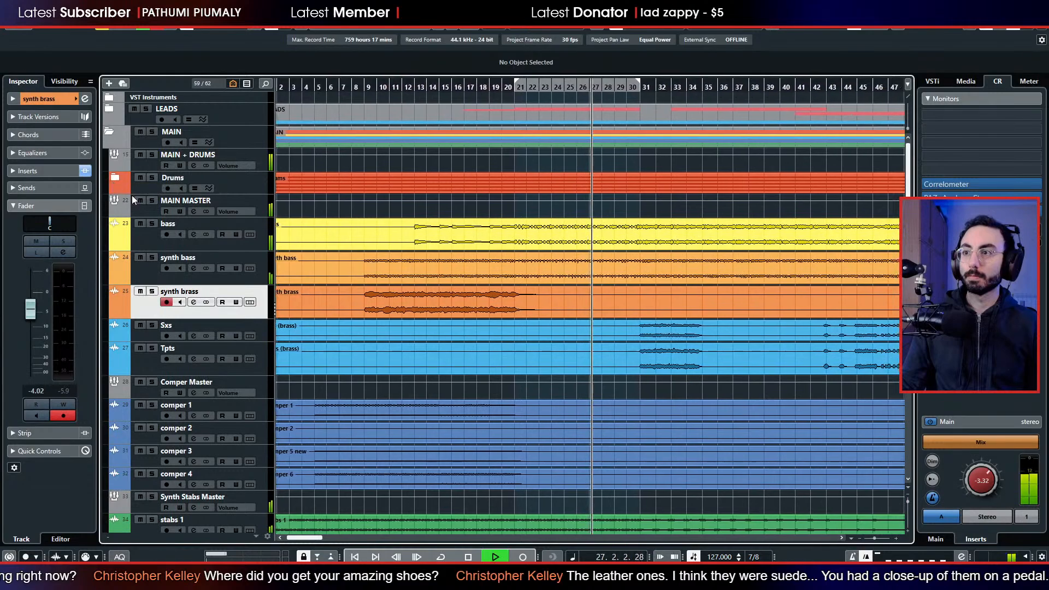
Solo the Synth Stabs Master group during playback, stop the playback, and select the MAIN MASTER group track.
{"action": "scroll", "coordinate": [406, 250], "scroll_direction": "down", "scroll_amount": 6}
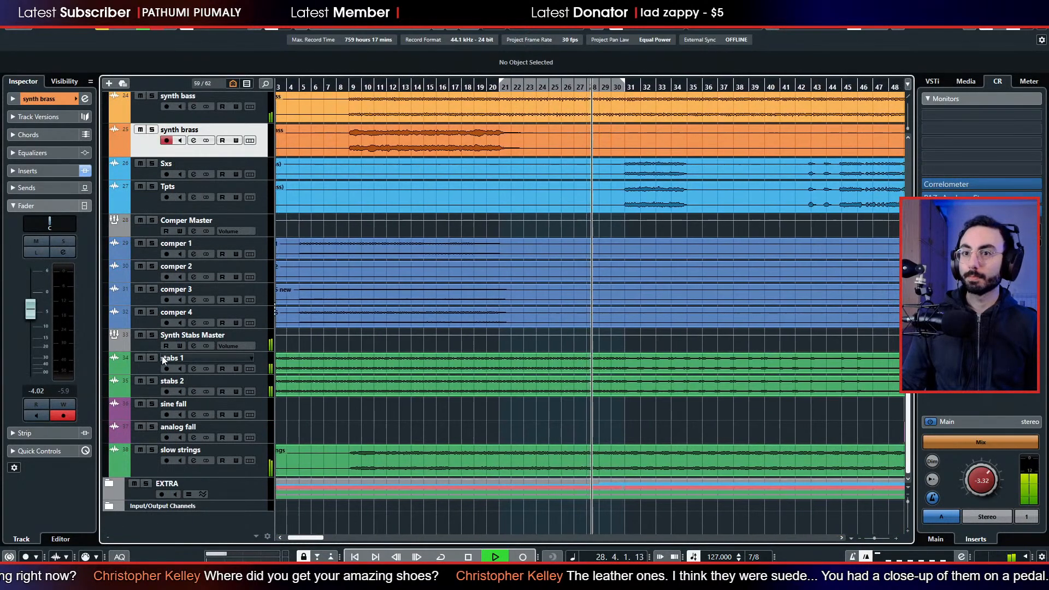
{"action": "left_click", "coordinate": [153, 334]}
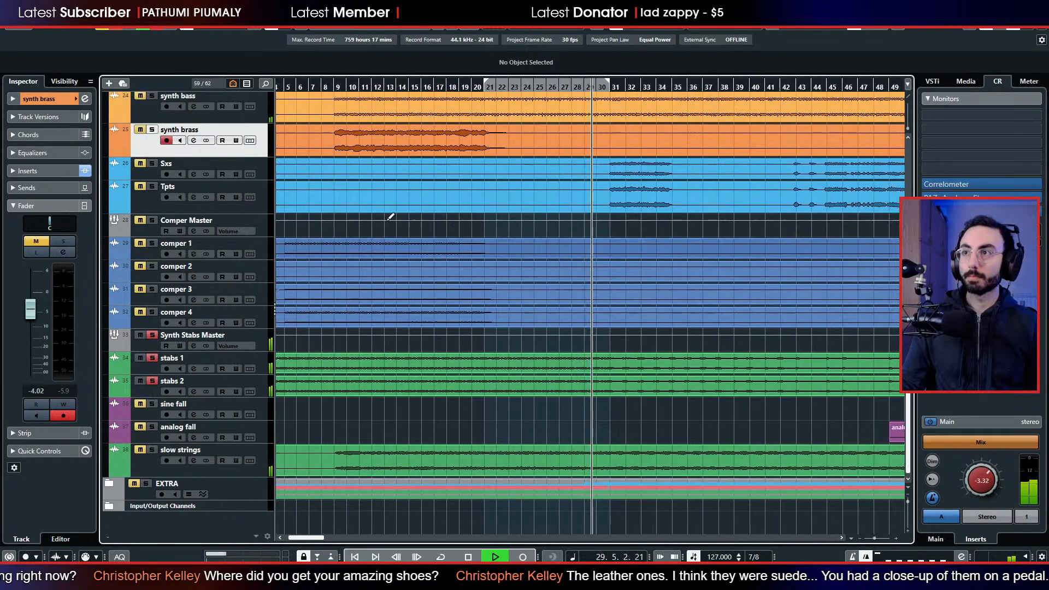
{"action": "key", "text": "space"}
{"action": "scroll", "coordinate": [405, 226], "scroll_direction": "up", "scroll_amount": 6}
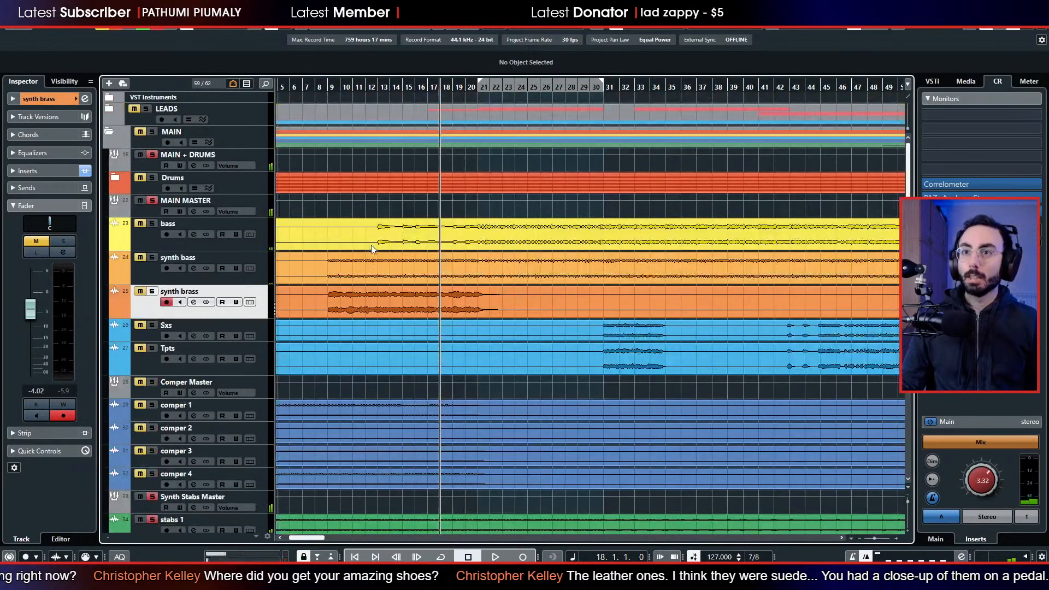
{"action": "left_click", "coordinate": [138, 214]}
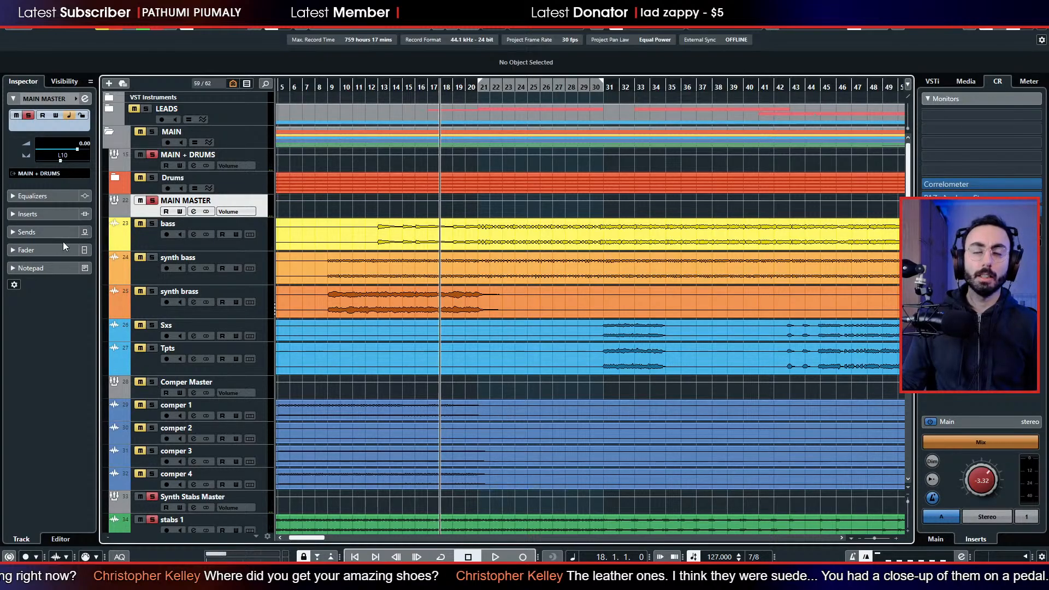
Insert ReaEQ in the first insert slot of the MAIN MASTER group.
{"action": "left_click", "coordinate": [52, 213]}
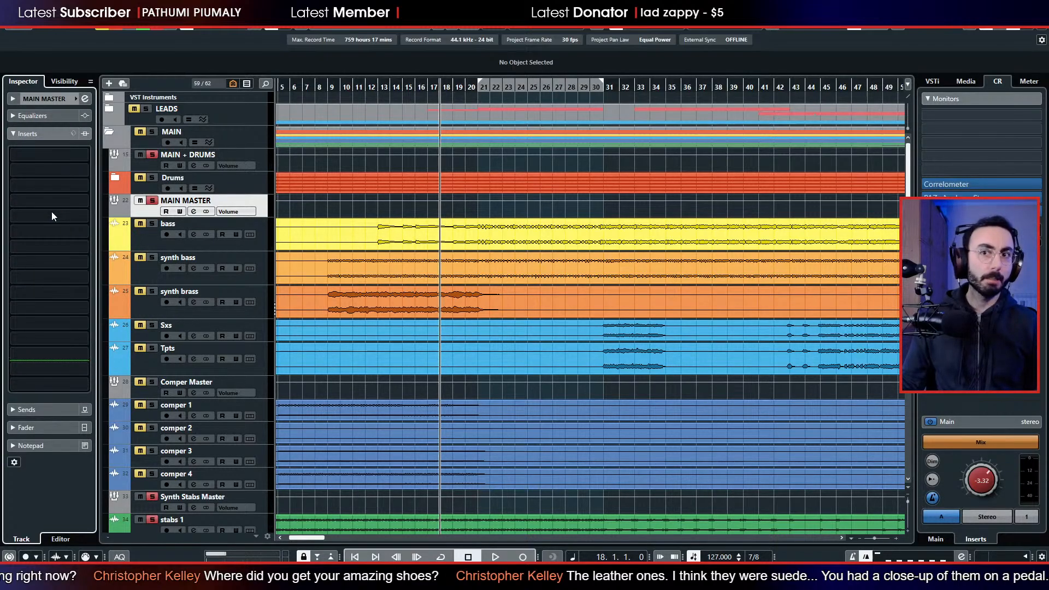
{"action": "left_click", "coordinate": [61, 154]}
{"action": "type", "text": "rea"}
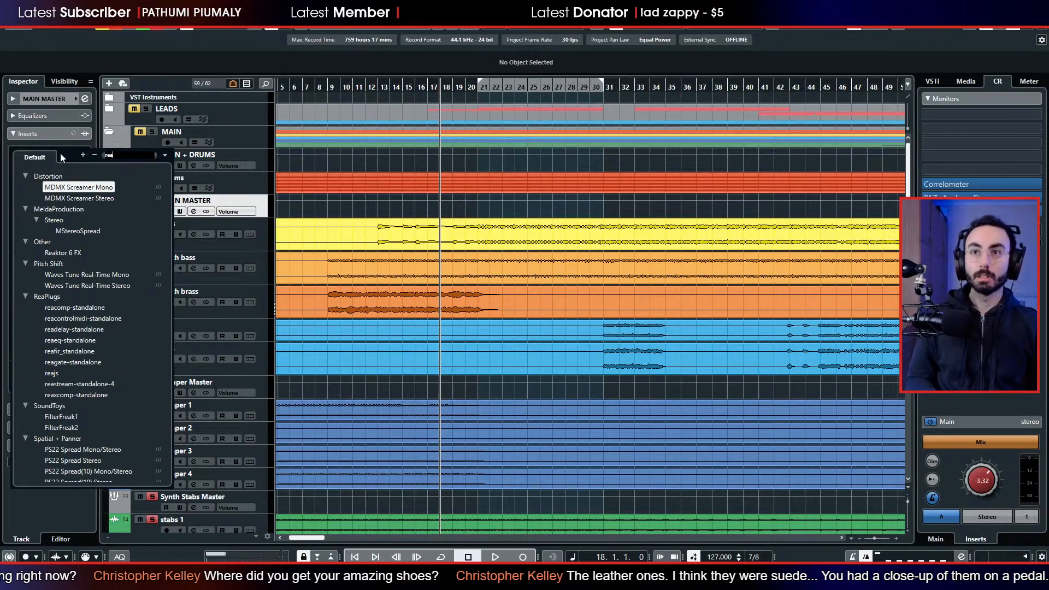
{"action": "type", "text": "eq"}
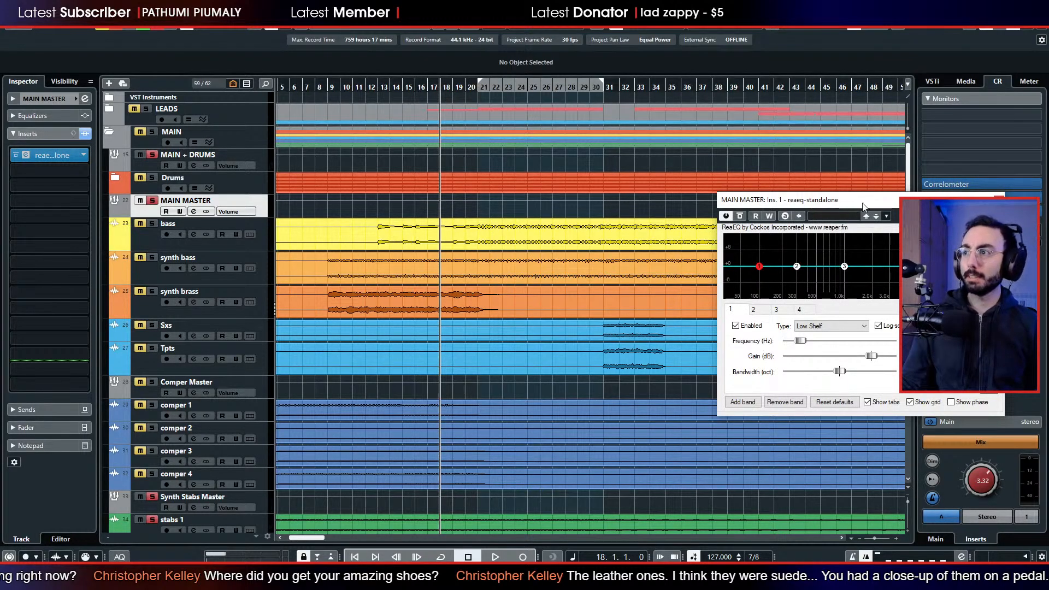
{"action": "left_click_drag", "start_coordinate": [846, 202], "coordinate": [451, 176]}
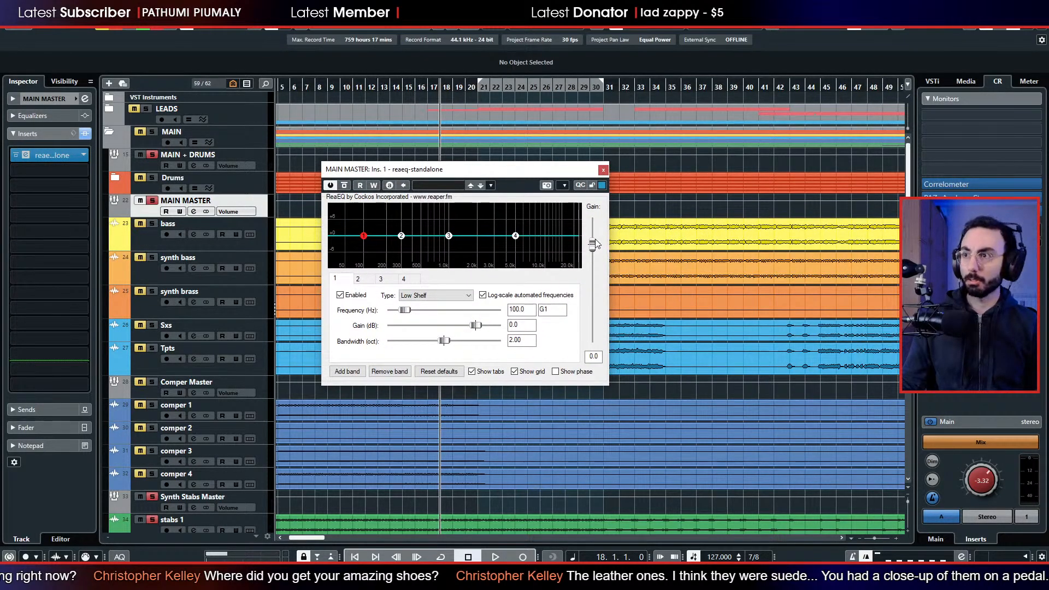
Add NLS Channel Stereo as the second insert on MAIN MASTER, with drive at +12, output at about 12 dB and Stereo mode.
{"action": "left_click", "coordinate": [64, 167]}
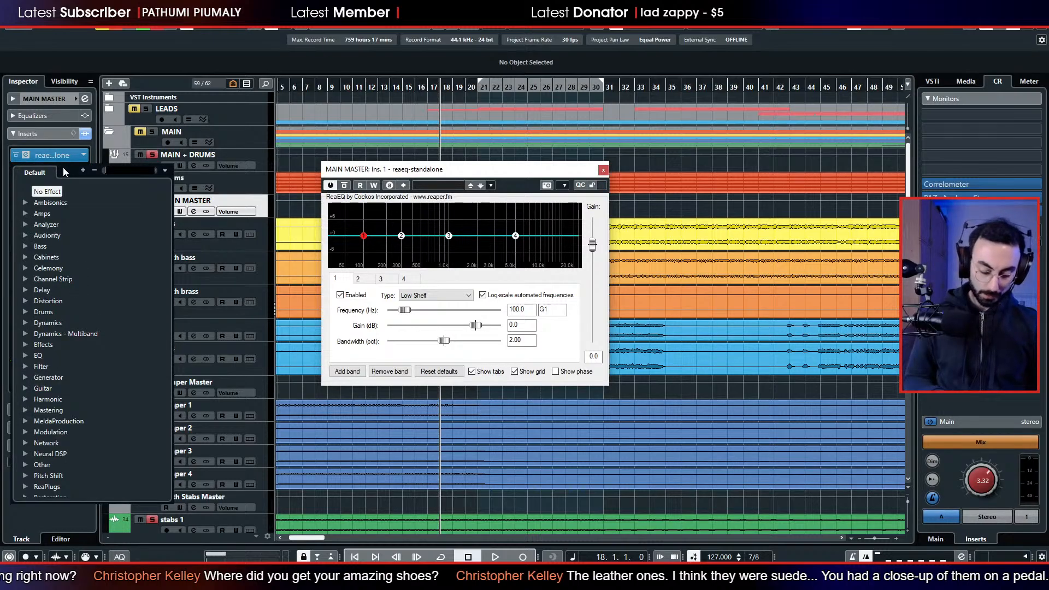
{"action": "type", "text": "nls"}
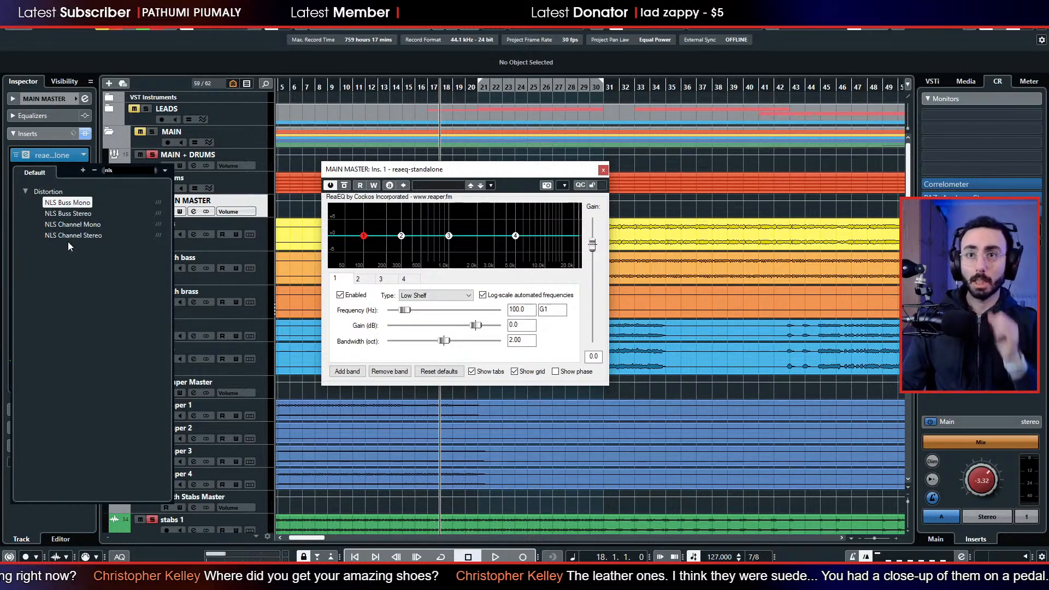
{"action": "key", "text": "Escape"}
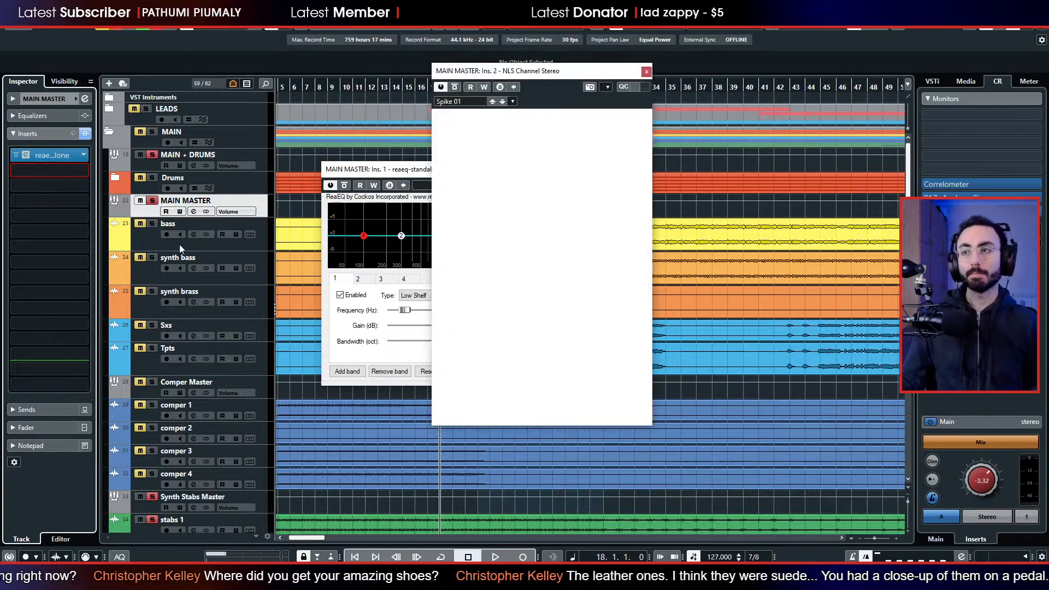
{"action": "left_click", "coordinate": [531, 264]}
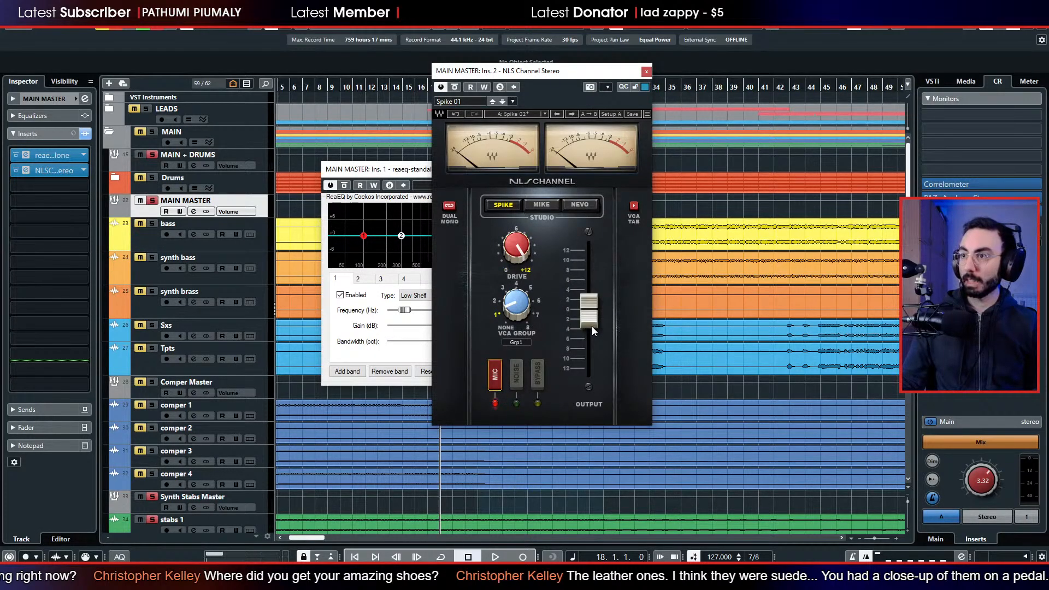
{"action": "left_click_drag", "start_coordinate": [590, 317], "coordinate": [589, 254]}
{"action": "left_click", "coordinate": [449, 206]}
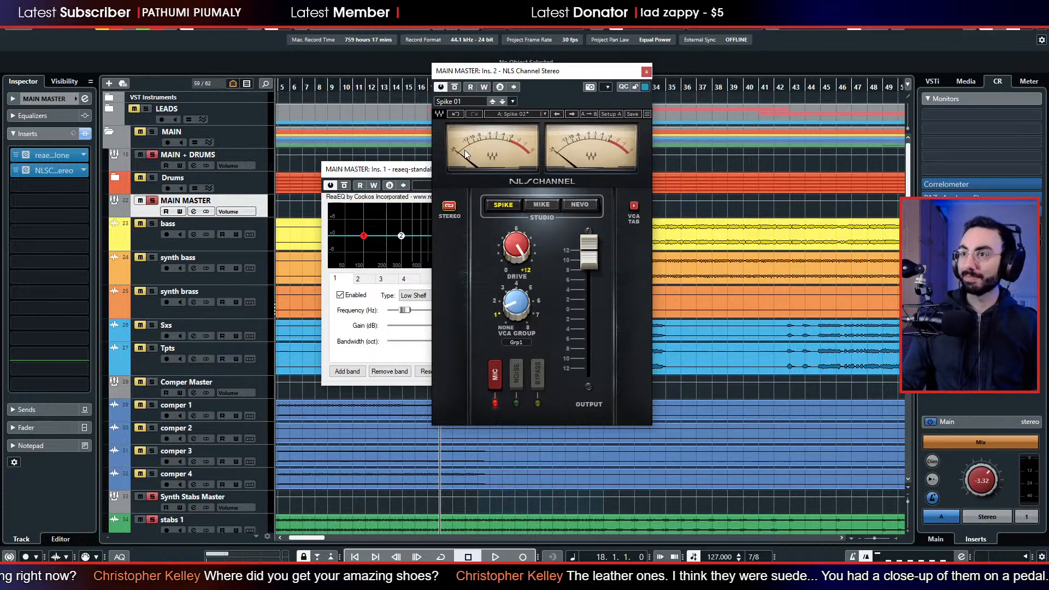
{"action": "left_click", "coordinate": [647, 71]}
Lower the ReaEQ output gain to -13.9 dB and play the song with MAIN MASTER and its tracks soloed.
{"action": "left_click_drag", "start_coordinate": [592, 245], "coordinate": [595, 285]}
{"action": "key", "text": "space"}
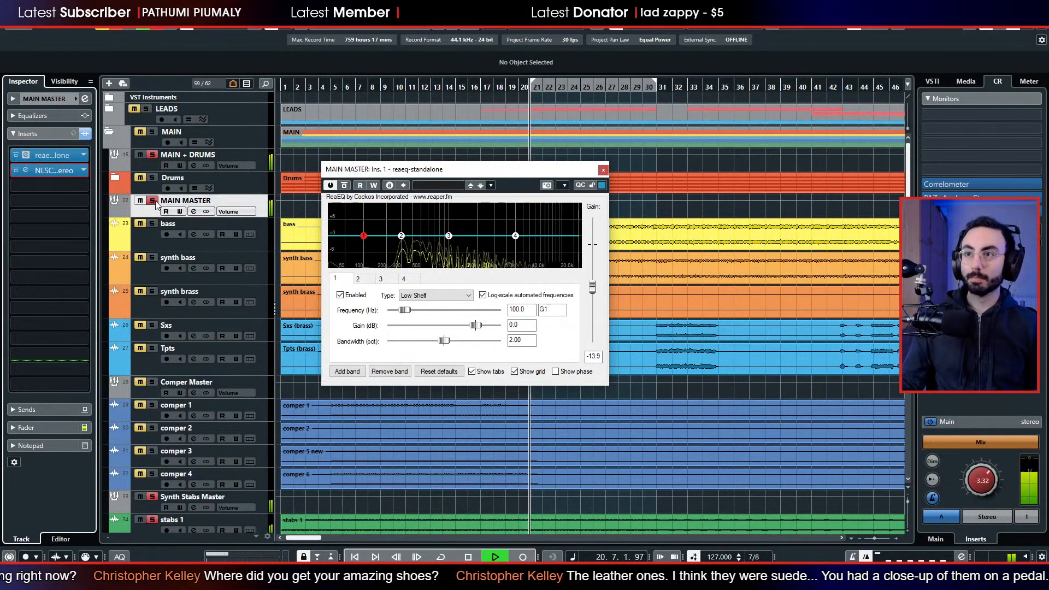
{"action": "left_click", "coordinate": [298, 214]}
{"action": "left_click", "coordinate": [593, 287]}
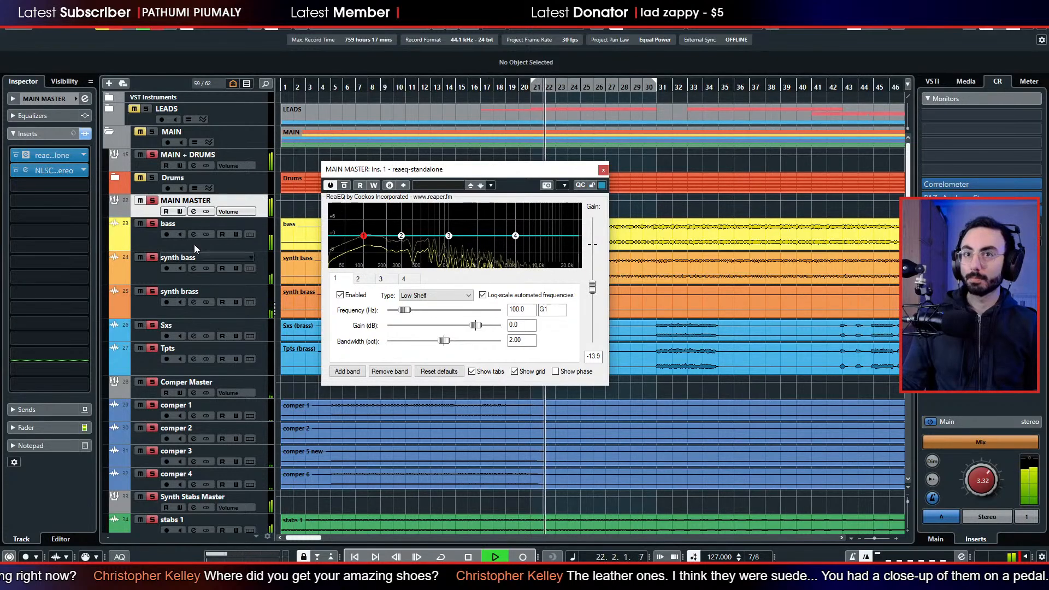
Place the NLS Channel and ReaEQ windows side by side and lower the ReaEQ output gain to -20.3 dB during playback.
{"action": "left_click", "coordinate": [23, 171]}
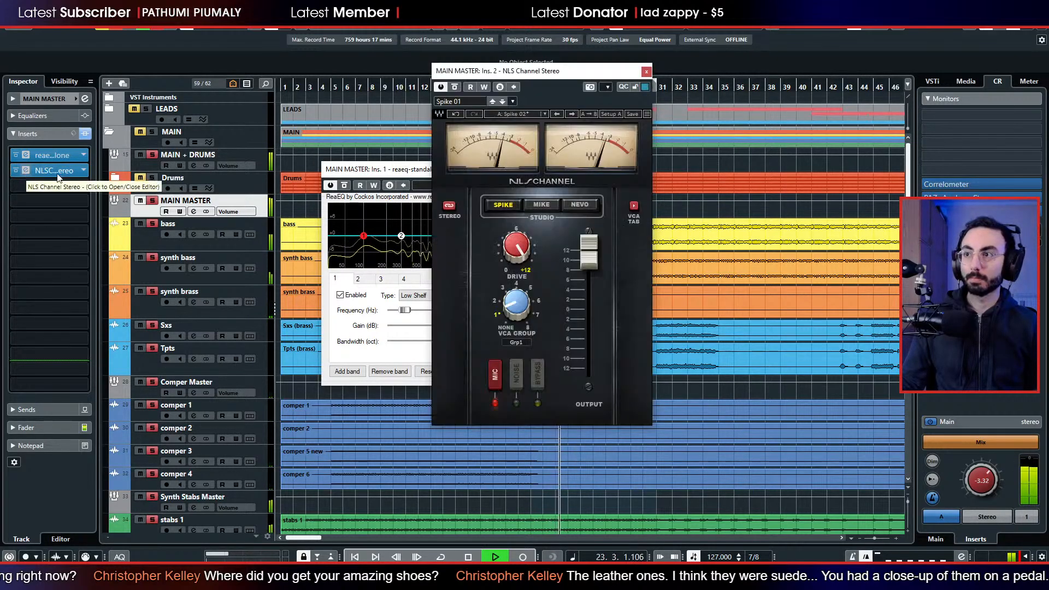
{"action": "left_click_drag", "start_coordinate": [506, 71], "coordinate": [689, 67]}
{"action": "left_click_drag", "start_coordinate": [593, 288], "coordinate": [594, 296]}
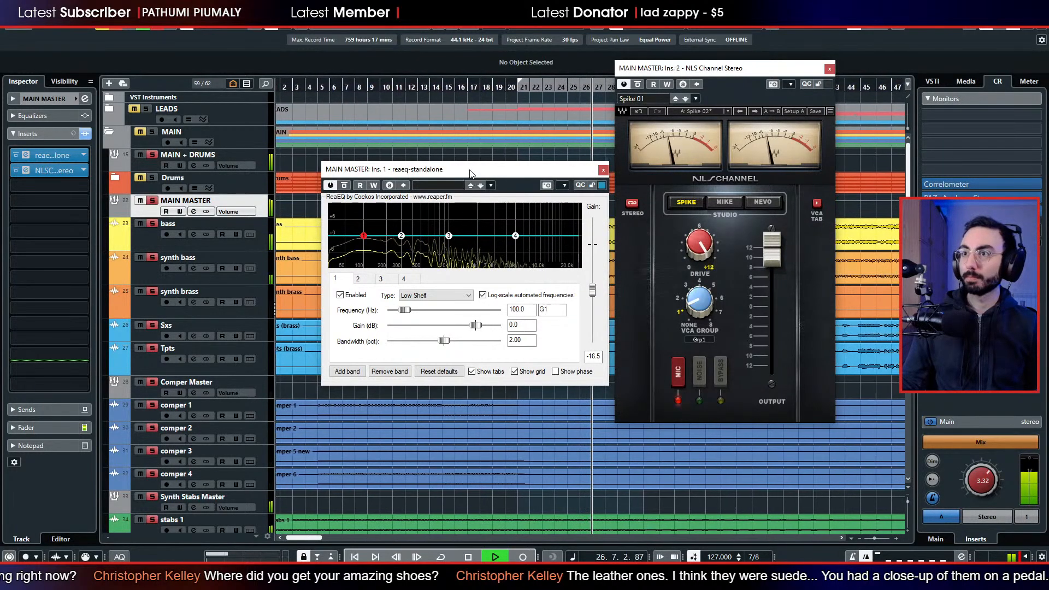
{"action": "left_click_drag", "start_coordinate": [470, 170], "coordinate": [323, 170]}
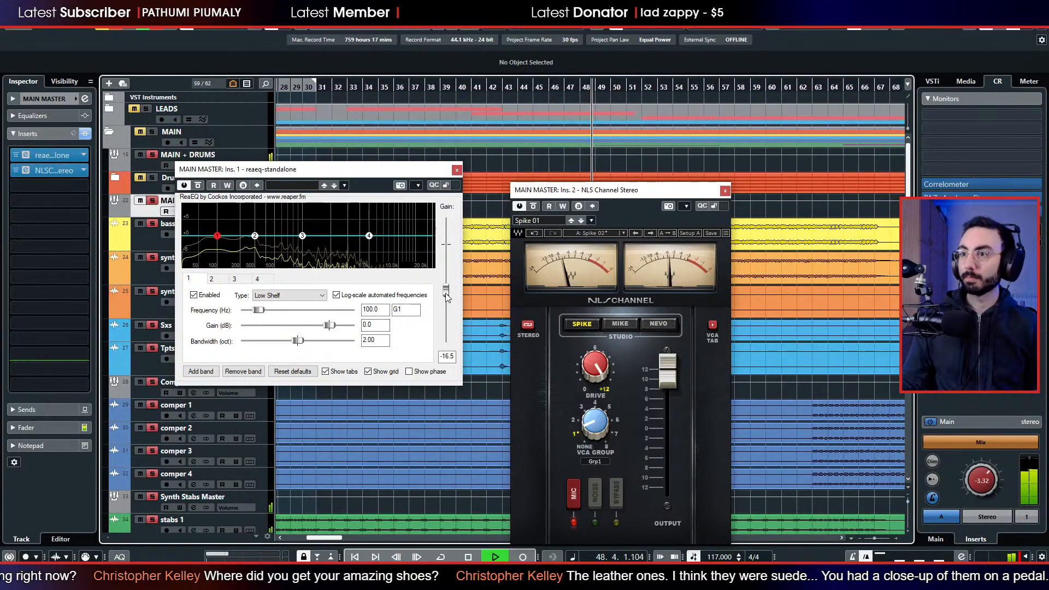
{"action": "left_click_drag", "start_coordinate": [446, 298], "coordinate": [447, 301]}
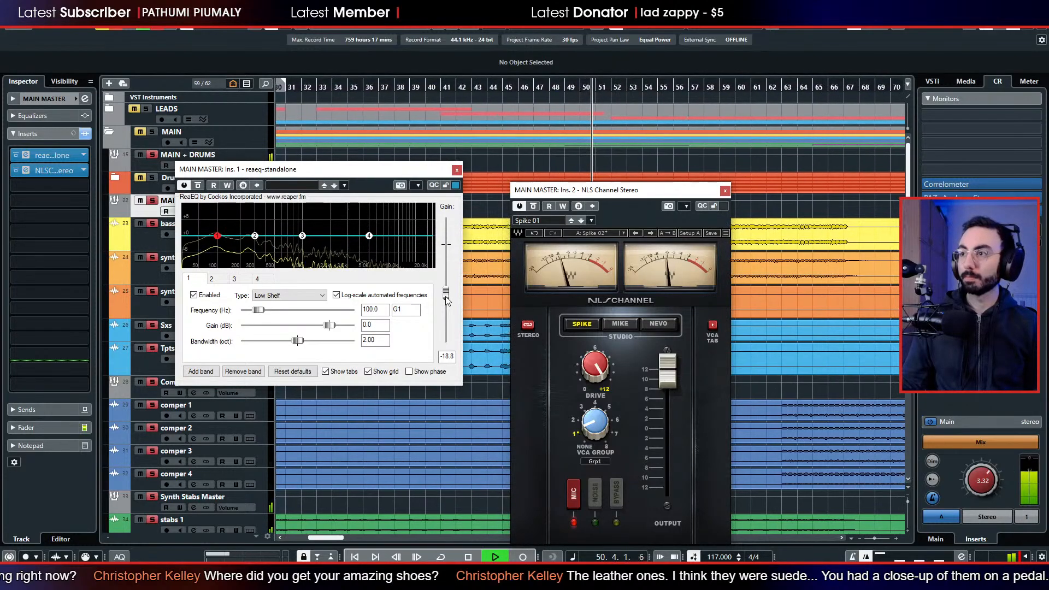
{"action": "left_click_drag", "start_coordinate": [446, 297], "coordinate": [446, 299]}
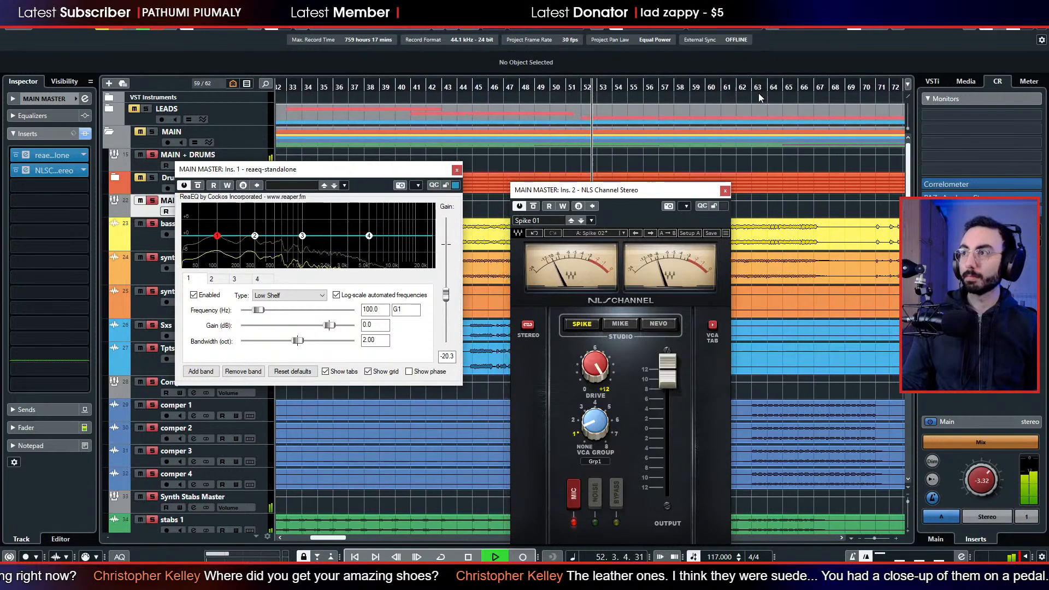
Audition MAIN MASTER from bar 63, close both plug-in windows and stop playback.
{"action": "left_click", "coordinate": [760, 87]}
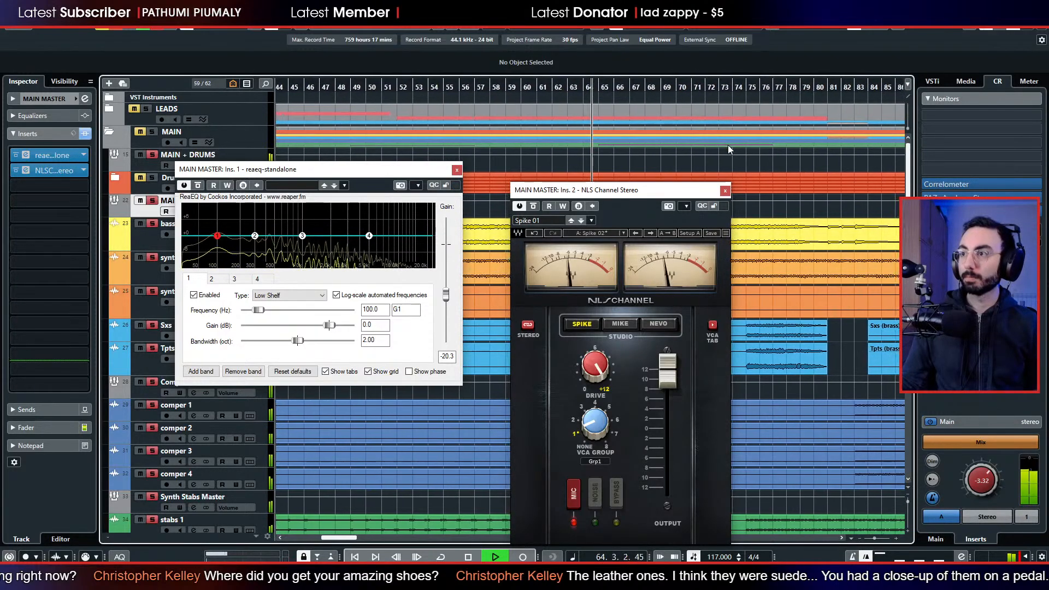
{"action": "left_click", "coordinate": [725, 191]}
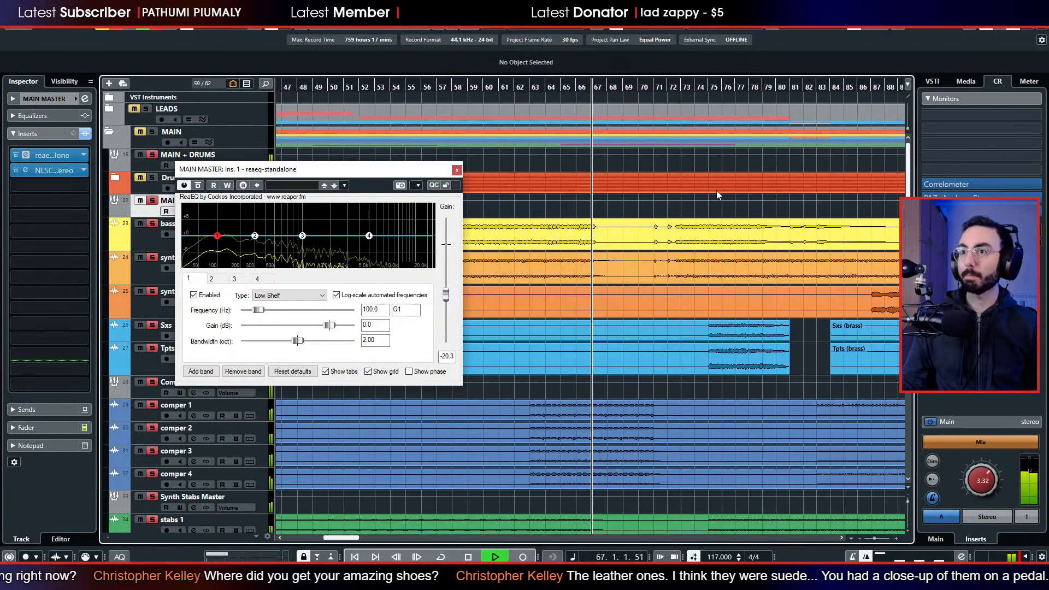
{"action": "left_click", "coordinate": [456, 170]}
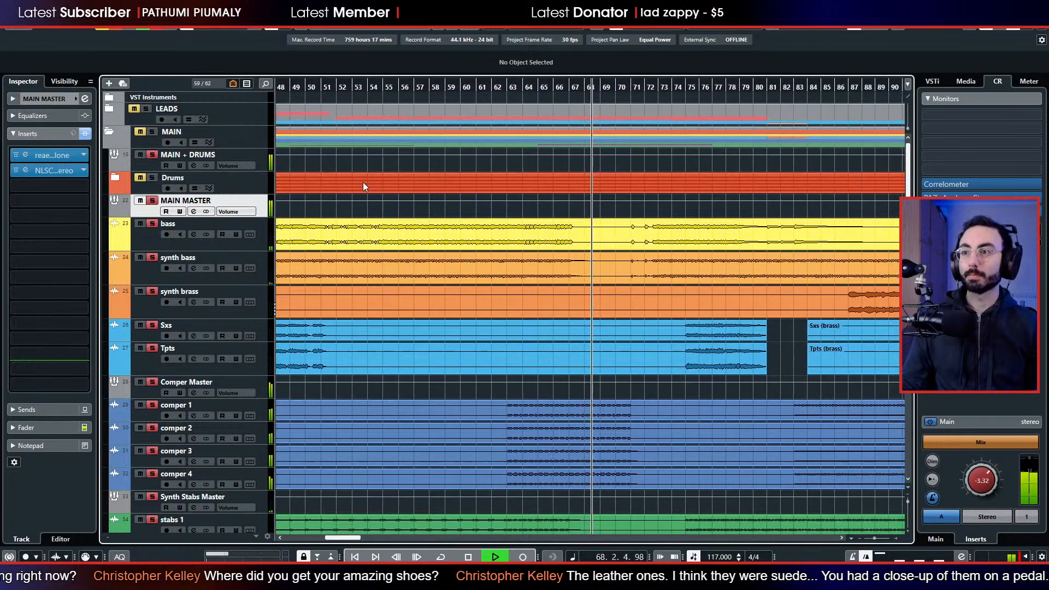
{"action": "key", "text": "space"}
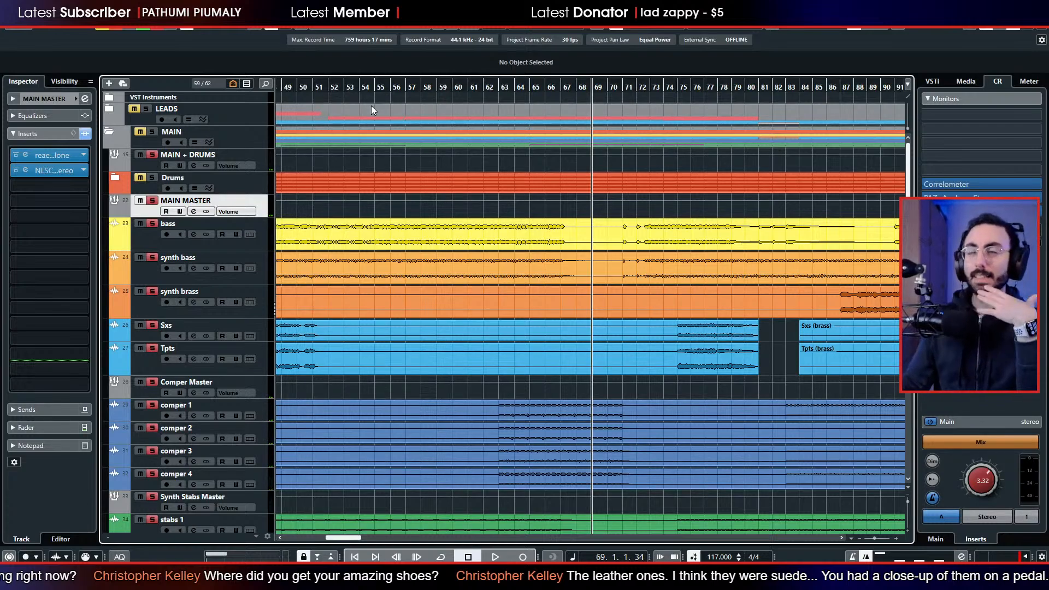
Return to the song's start and look through the MAIN tracks from the drums down to the slow strings.
{"action": "key", "text": "Home"}
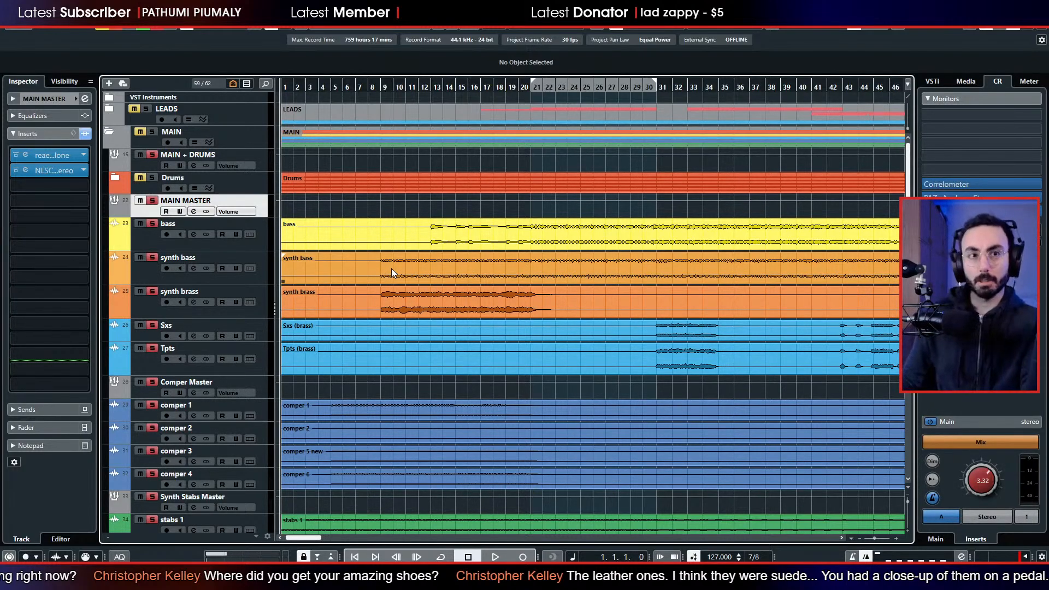
{"action": "scroll", "coordinate": [410, 327], "scroll_direction": "down", "scroll_amount": 3}
{"action": "scroll", "coordinate": [410, 326], "scroll_direction": "down", "scroll_amount": 3}
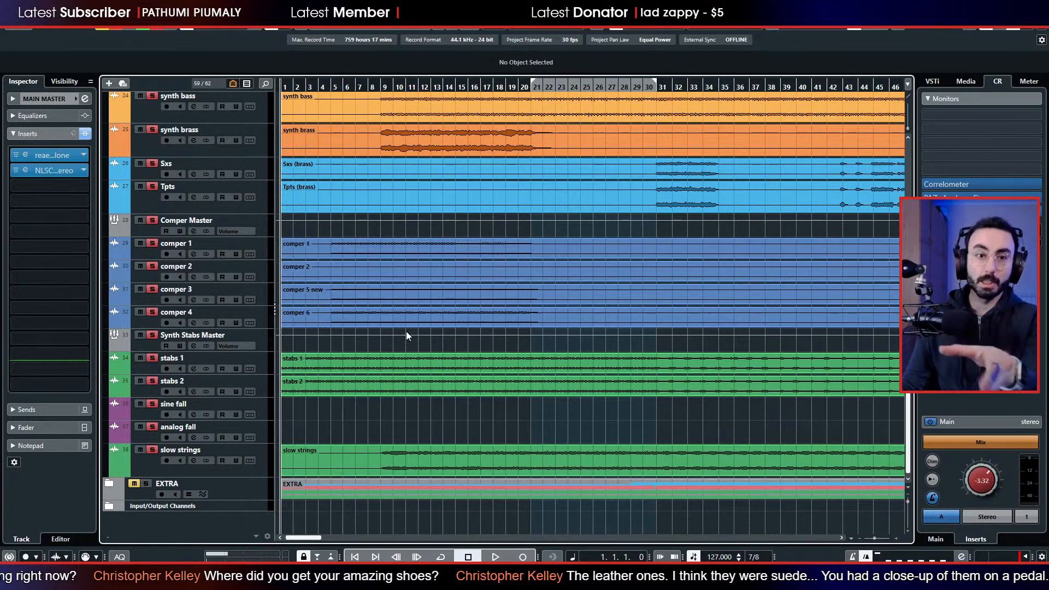
{"action": "scroll", "coordinate": [398, 325], "scroll_direction": "up", "scroll_amount": 5}
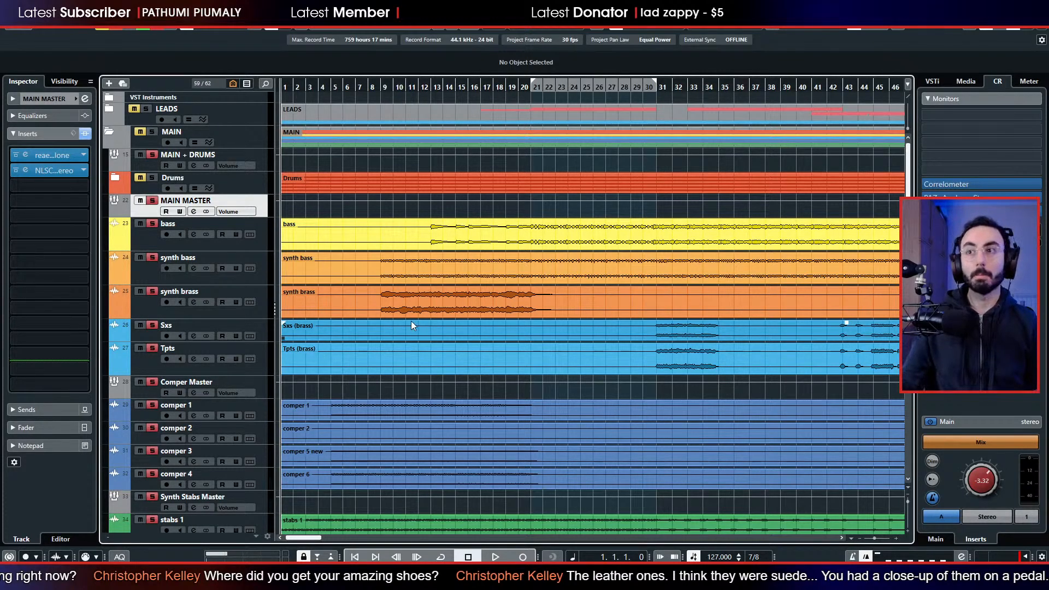
{"action": "scroll", "coordinate": [432, 322], "scroll_direction": "down", "scroll_amount": 3}
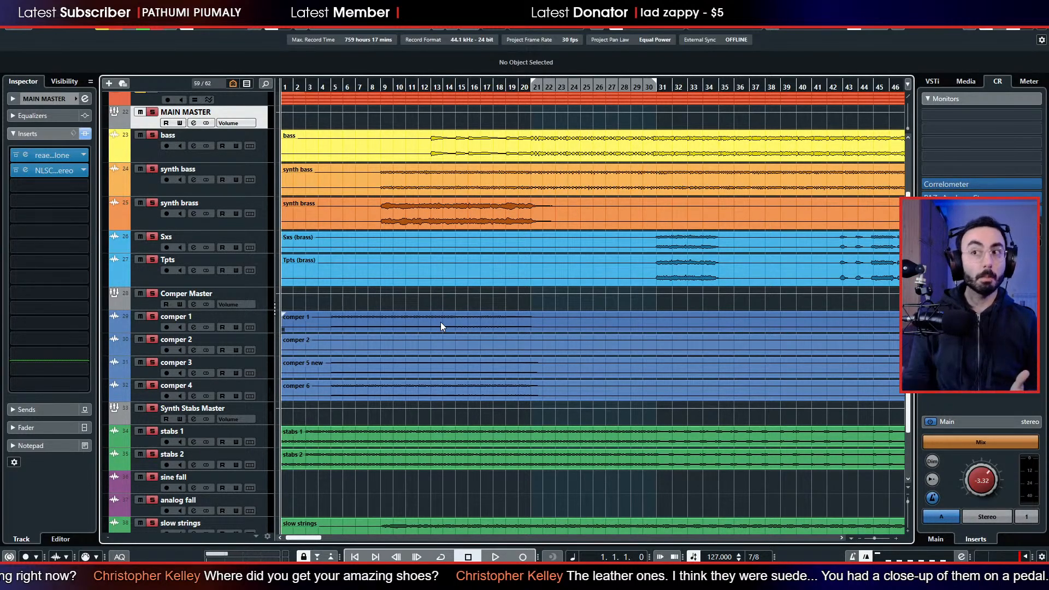
{"action": "scroll", "coordinate": [441, 326], "scroll_direction": "up", "scroll_amount": 3}
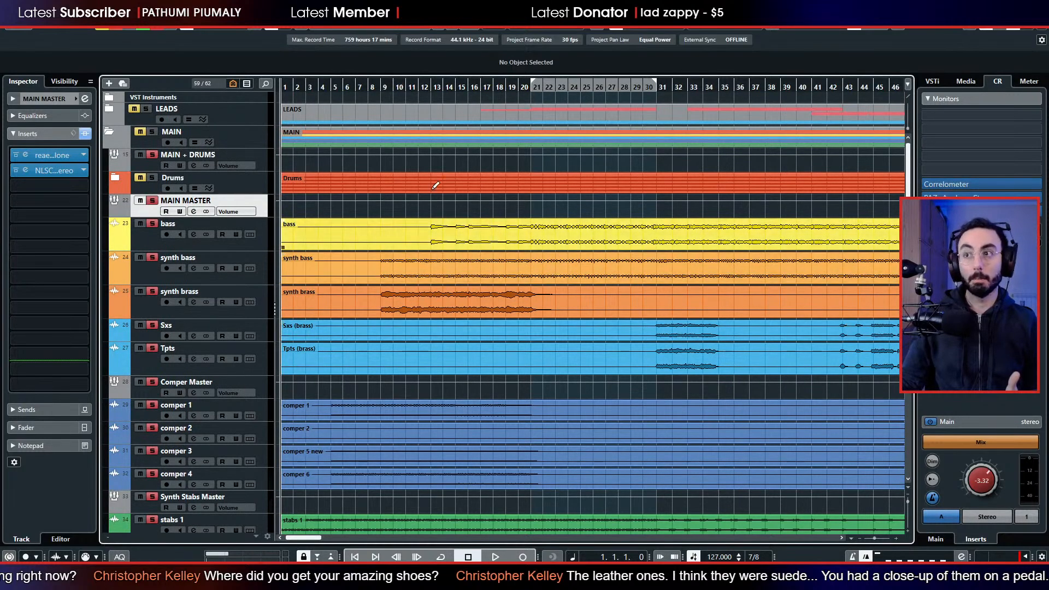
{"action": "scroll", "coordinate": [432, 219], "scroll_direction": "down", "scroll_amount": 5}
{"action": "scroll", "coordinate": [382, 246], "scroll_direction": "up", "scroll_amount": 5}
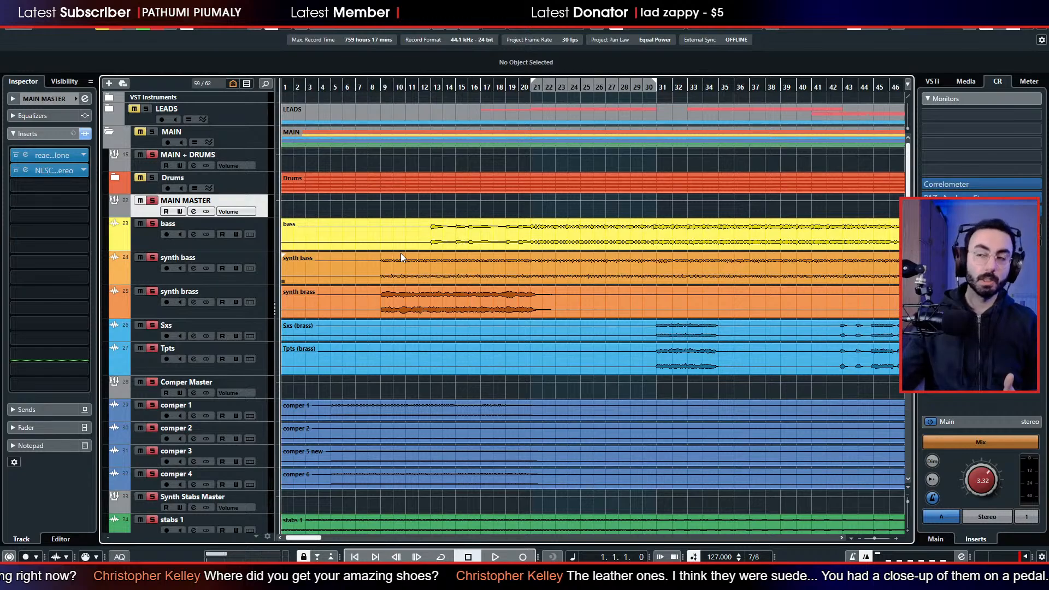
Clear all solos, play the full mix from bar 11 and select the synth brass track.
{"action": "left_click", "coordinate": [407, 88]}
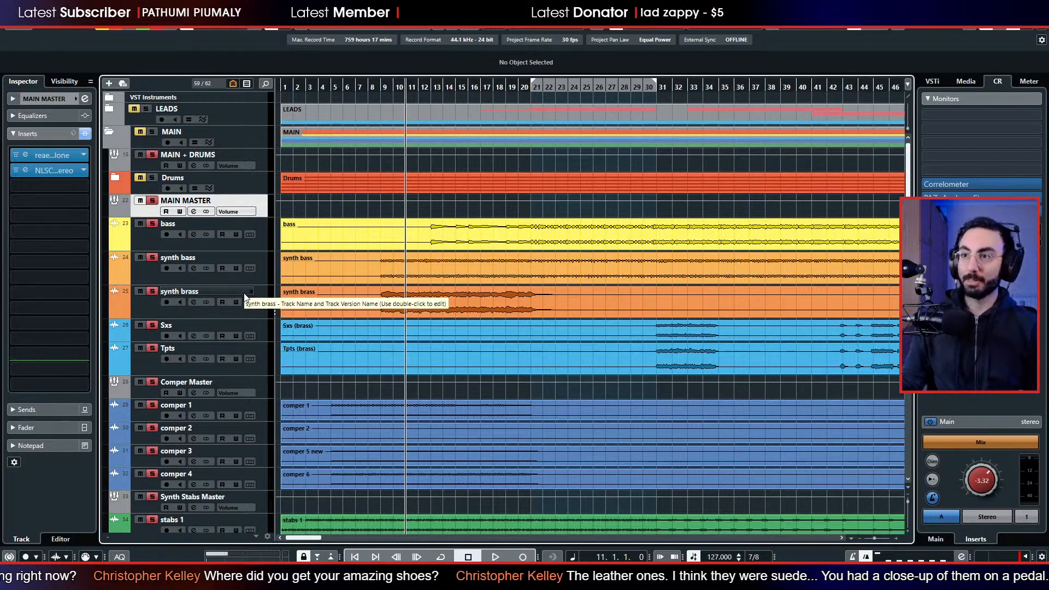
{"action": "scroll", "coordinate": [244, 287], "scroll_direction": "down", "scroll_amount": 4}
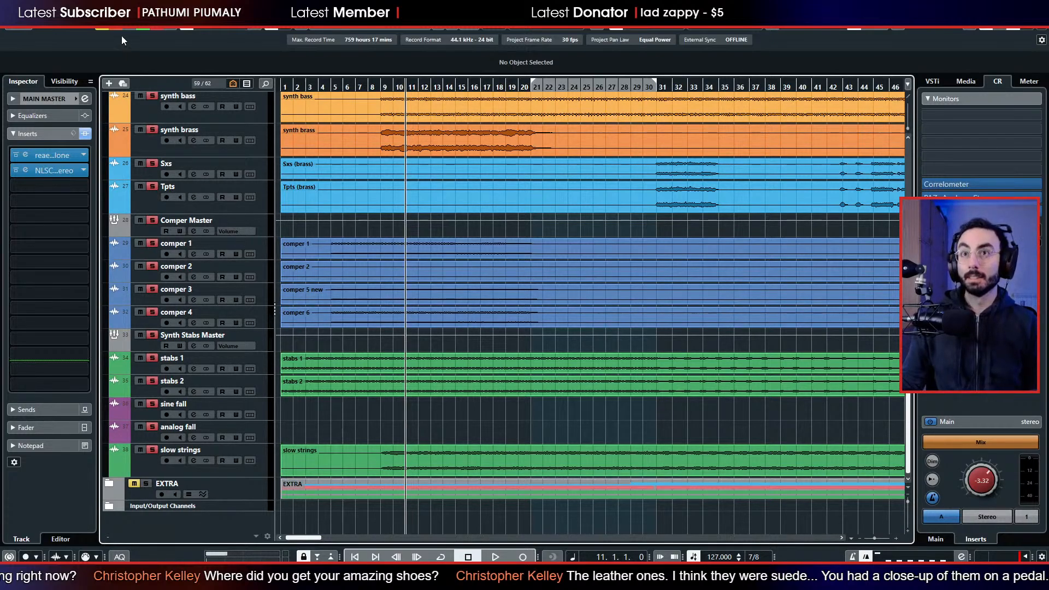
{"action": "key", "text": "space"}
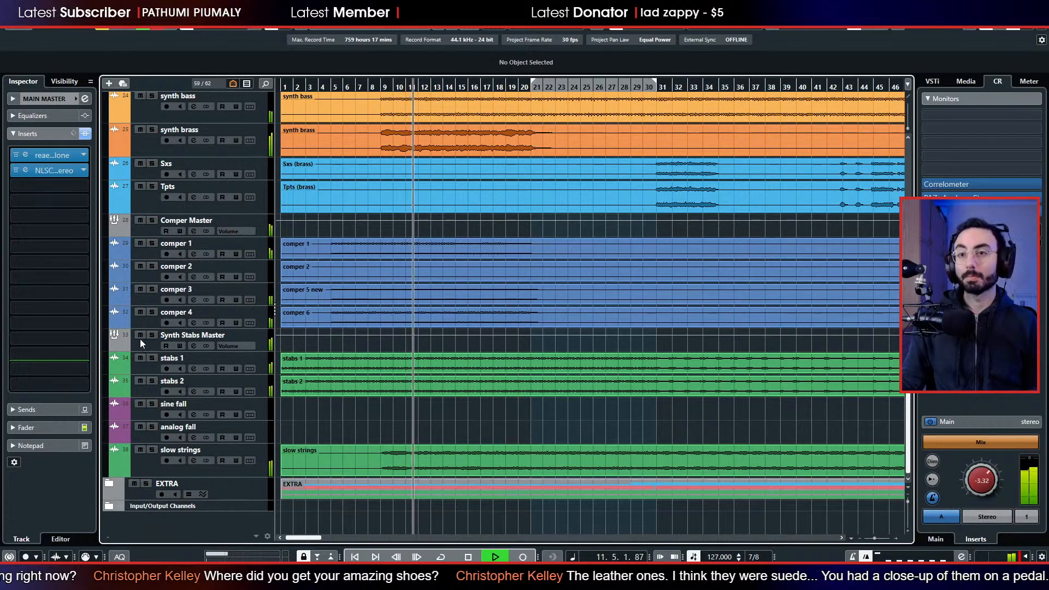
{"action": "scroll", "coordinate": [156, 333], "scroll_direction": "up", "scroll_amount": 3}
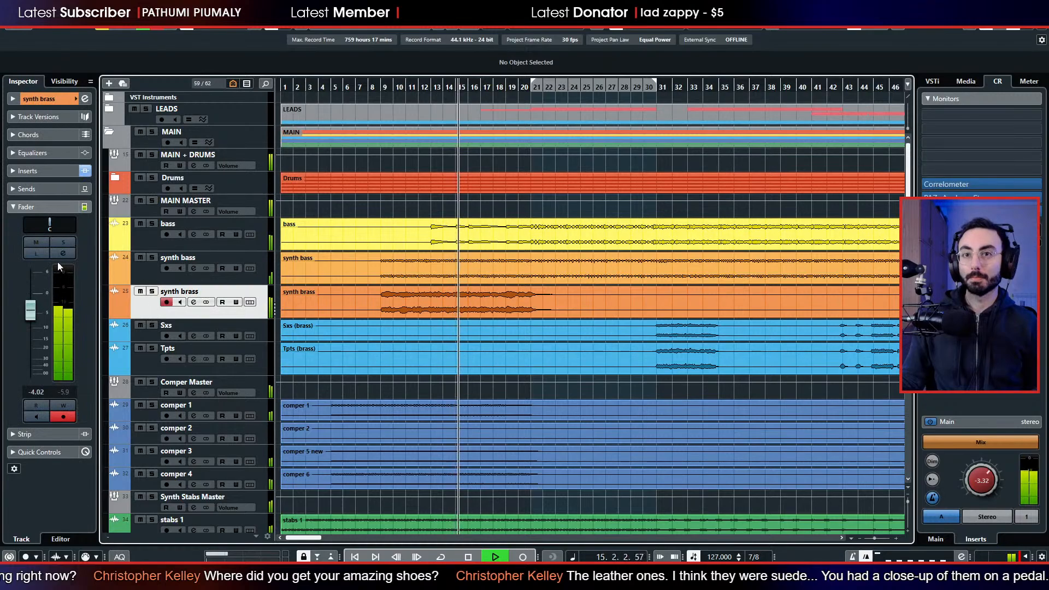
In the synth brass TDR Nova, boost band II about 6 dB near 280 Hz and set band I to 101 Hz, -17.5 dB.
{"action": "left_click", "coordinate": [53, 171]}
{"action": "left_click", "coordinate": [47, 192]}
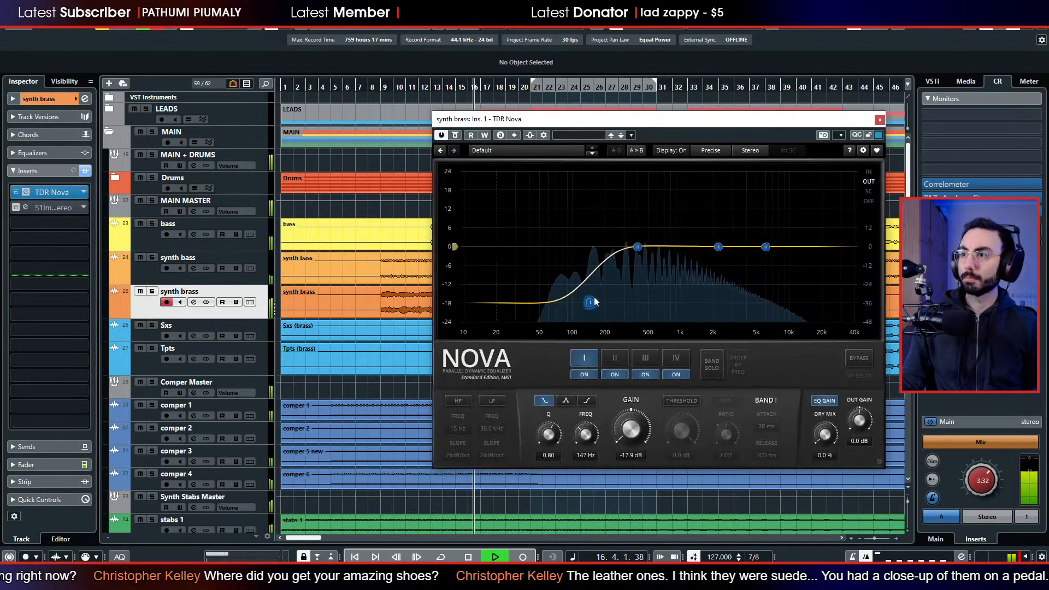
{"action": "left_click_drag", "start_coordinate": [638, 250], "coordinate": [632, 225]}
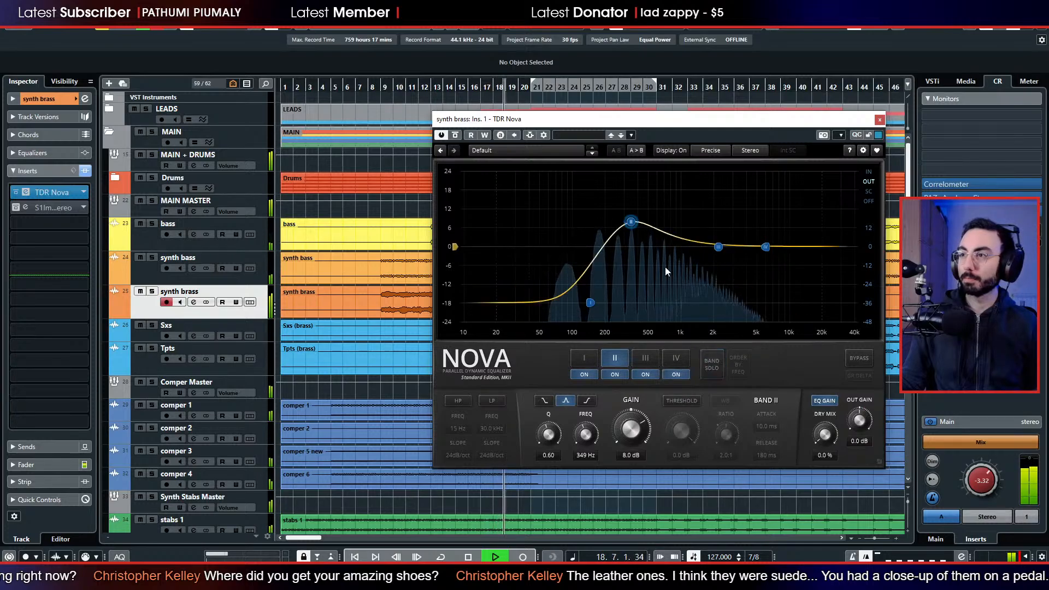
{"action": "mouse_move", "coordinate": [631, 222]}
{"action": "left_mouse_down"}
{"action": "mouse_move", "coordinate": [631, 162]}
{"action": "mouse_move", "coordinate": [652, 159]}
{"action": "mouse_move", "coordinate": [637, 232]}
{"action": "mouse_move", "coordinate": [621, 227]}
{"action": "left_mouse_up"}
{"action": "left_click_drag", "start_coordinate": [592, 307], "coordinate": [578, 306]}
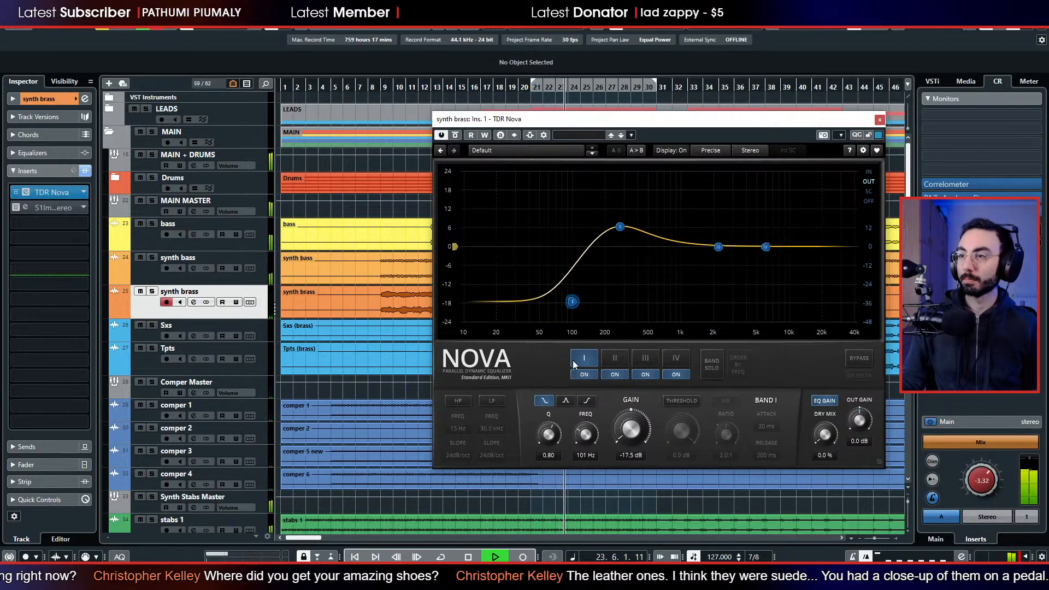
{"action": "left_click", "coordinate": [879, 119]}
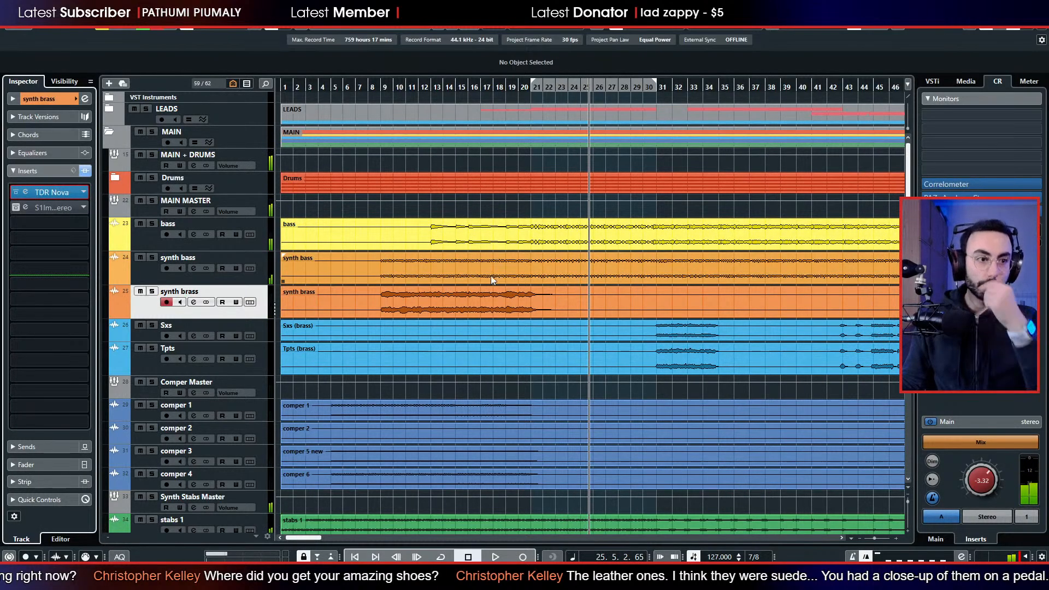
{"action": "scroll", "coordinate": [373, 247], "scroll_direction": "down", "scroll_amount": 3}
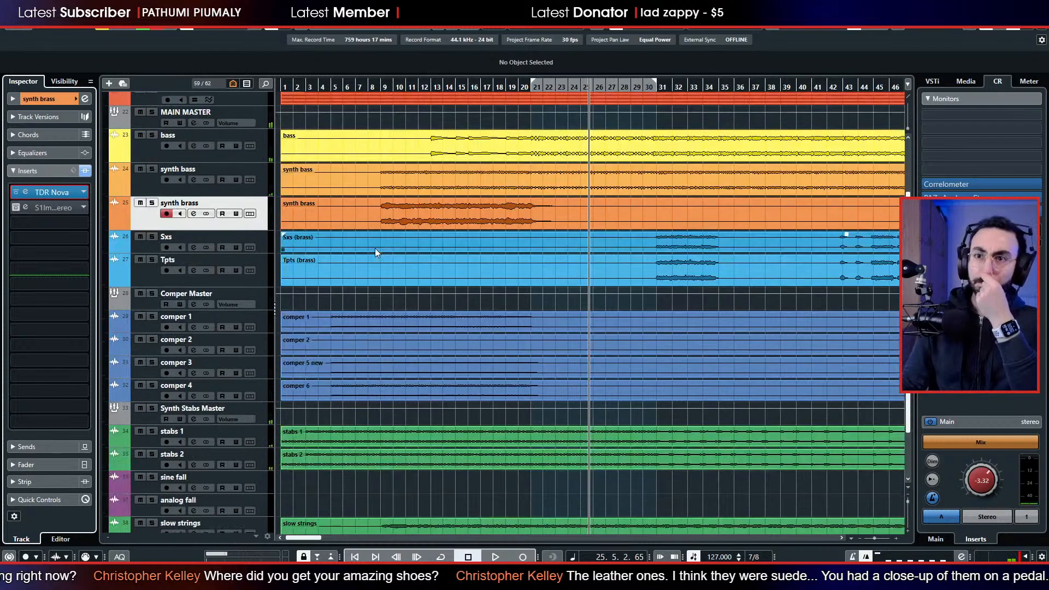
Solo Comper Master and play the comper group from bar 7.
{"action": "scroll", "coordinate": [356, 245], "scroll_direction": "up", "scroll_amount": 3}
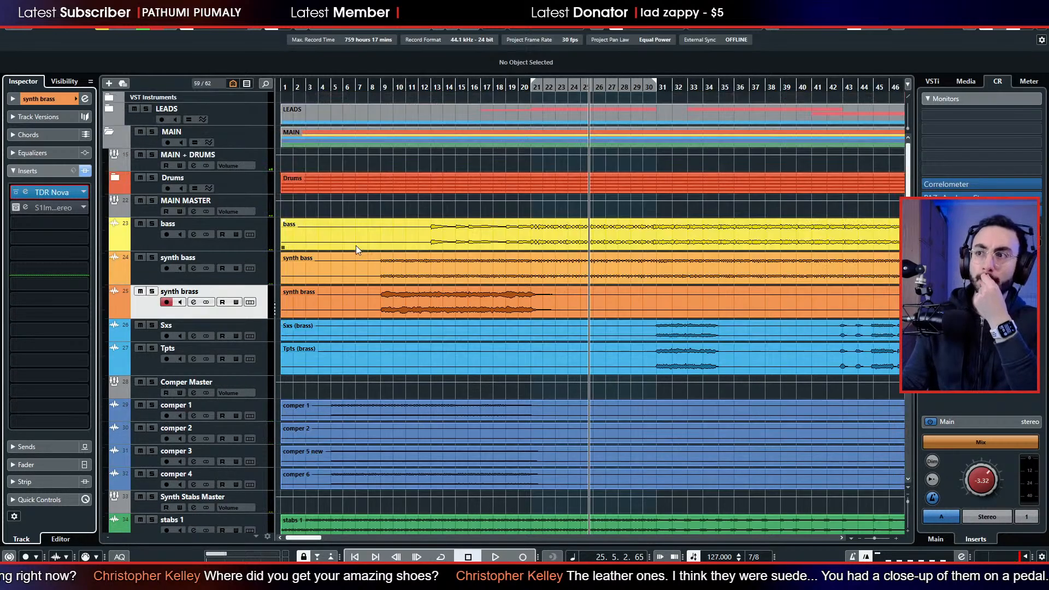
{"action": "scroll", "coordinate": [356, 245], "scroll_direction": "down", "scroll_amount": 5}
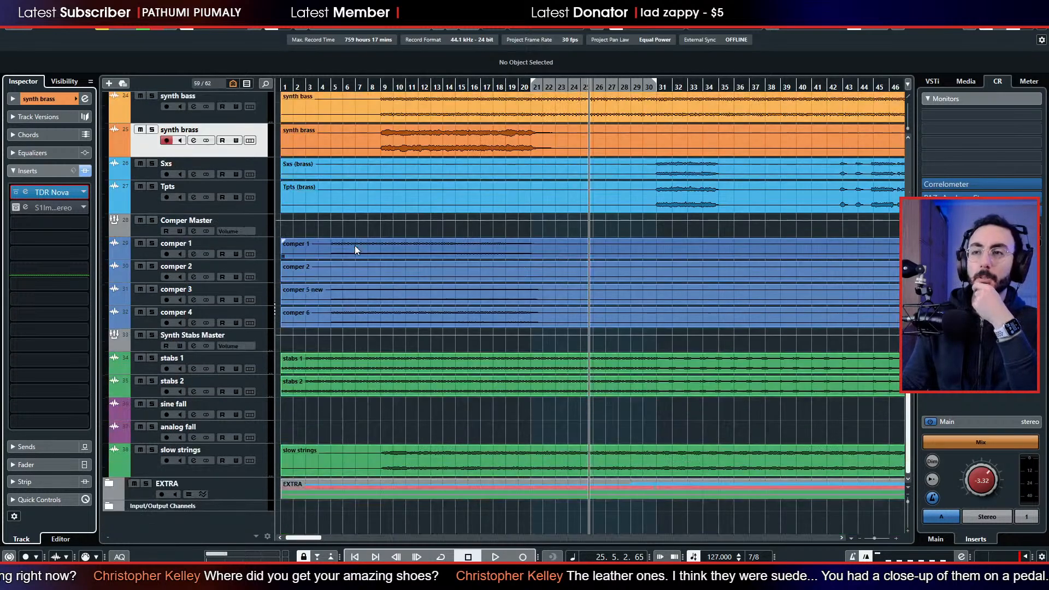
{"action": "left_click", "coordinate": [353, 88]}
{"action": "left_click", "coordinate": [153, 220]}
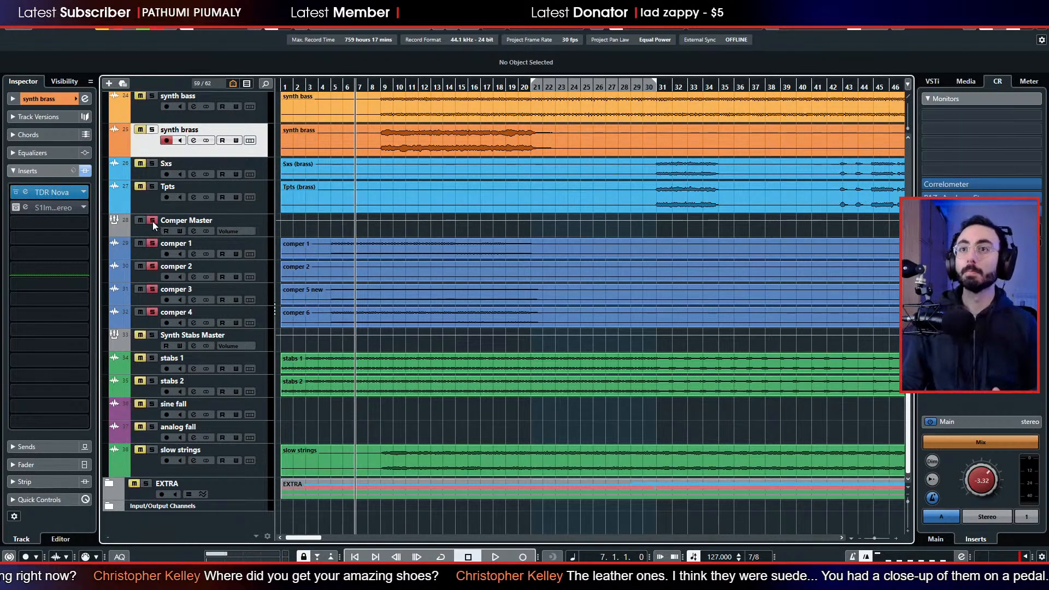
{"action": "key", "text": "space"}
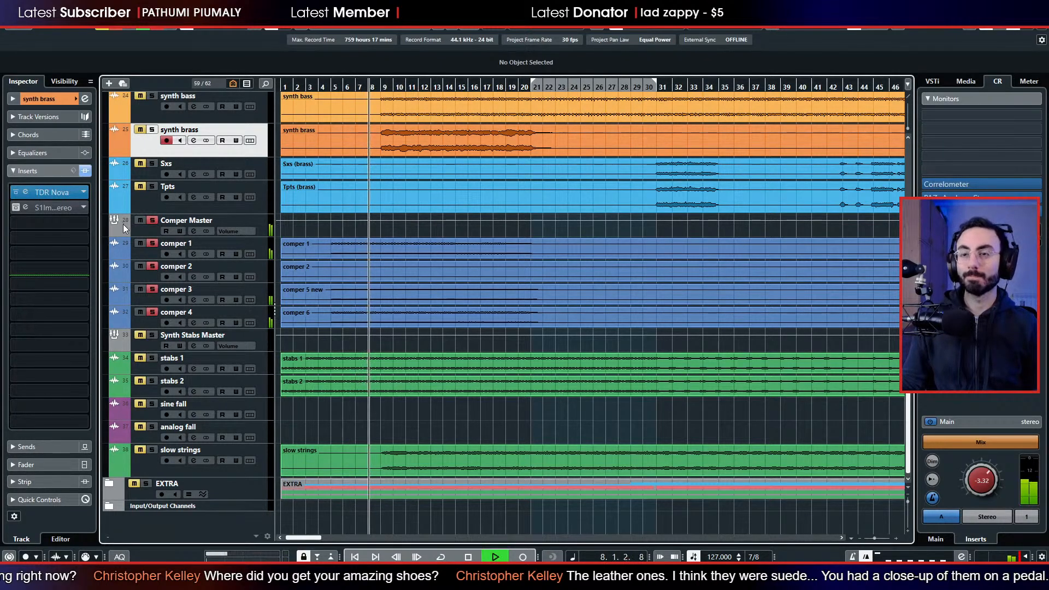
Stop playback, range-select bars 5 to 21 on comper 1 and comper 2, and loop that range.
{"action": "key", "text": "2"}
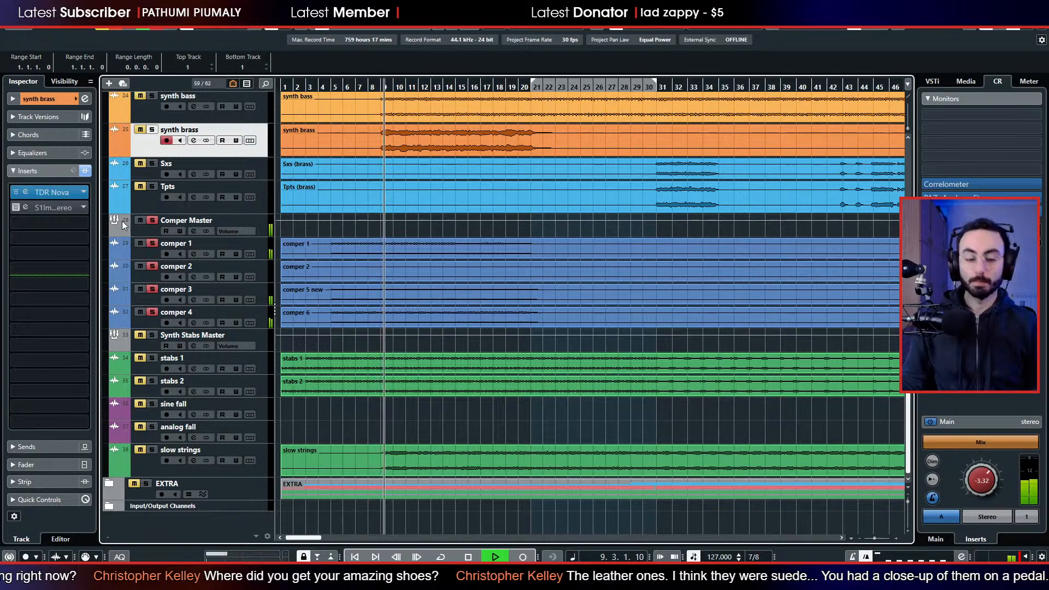
{"action": "key", "text": "space"}
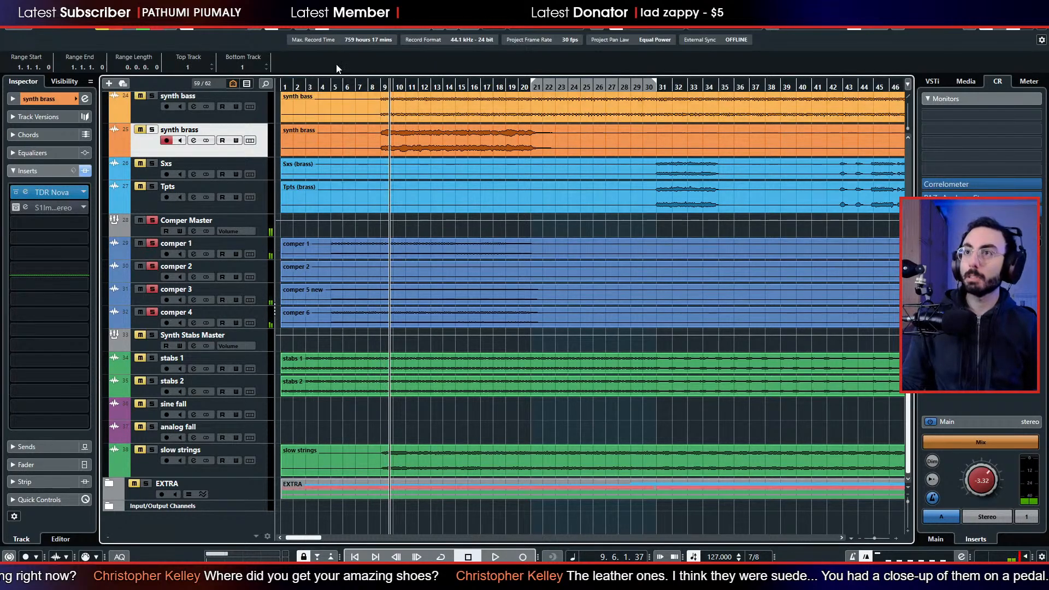
{"action": "left_click_drag", "start_coordinate": [331, 245], "coordinate": [500, 263]}
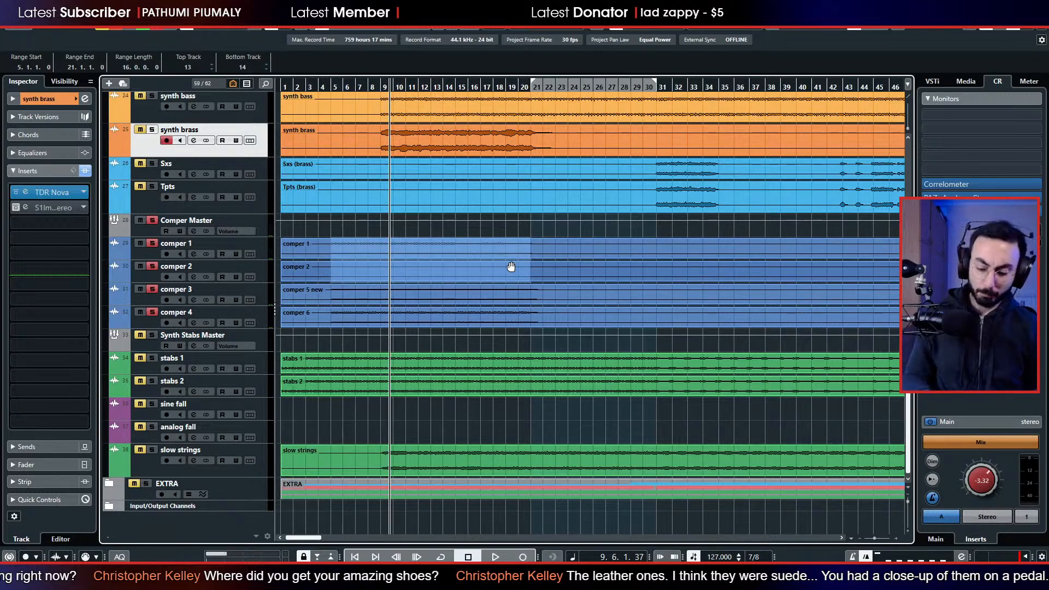
{"action": "key", "text": "shift+g"}
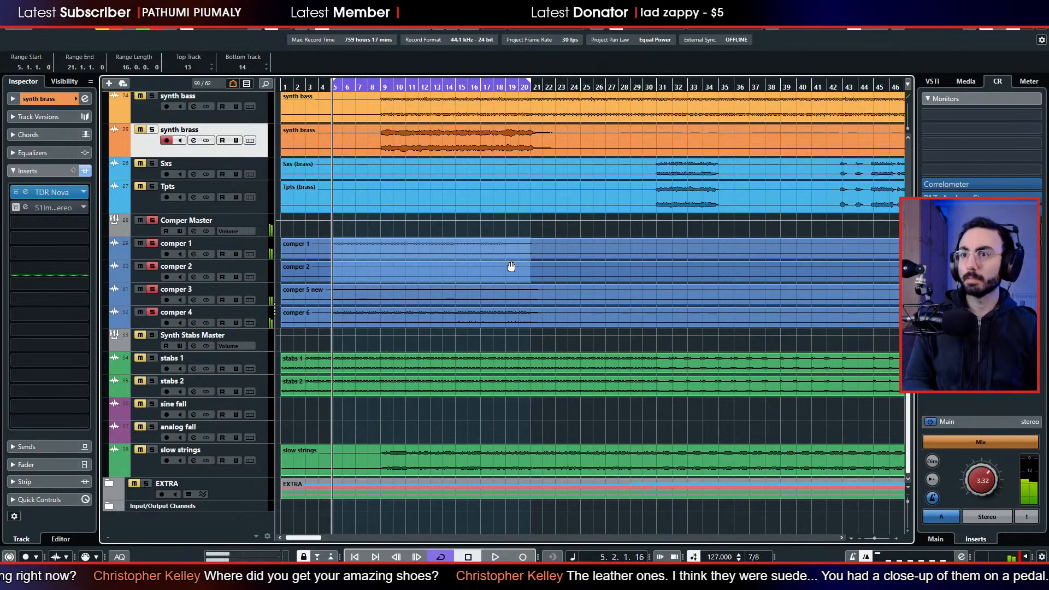
Take comper 1 and comper 2 out of solo and compare comper 3 with comper 4 by soloing each.
{"action": "left_click", "coordinate": [153, 245]}
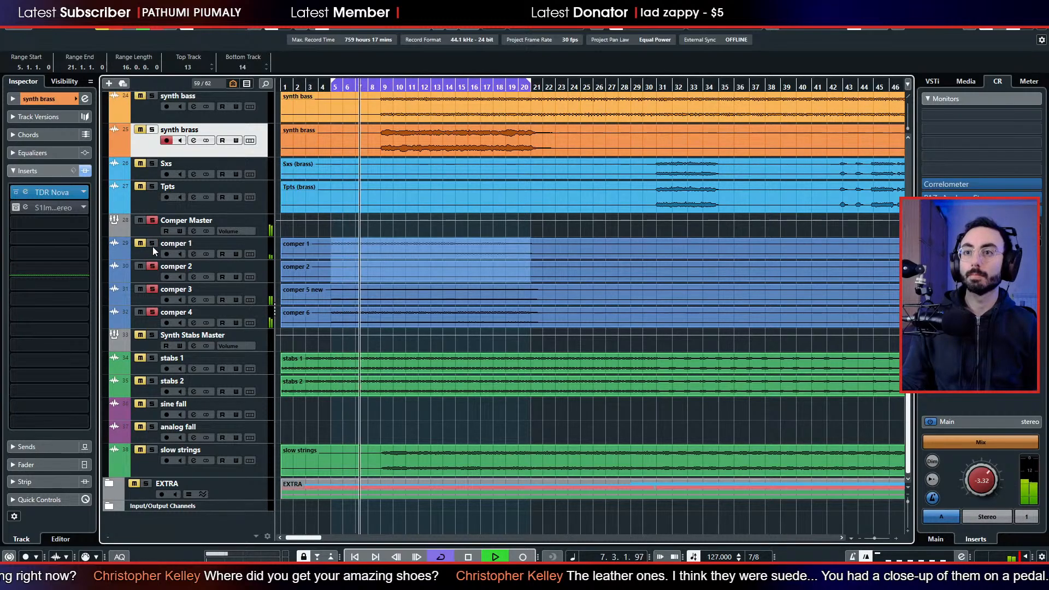
{"action": "key", "text": "space"}
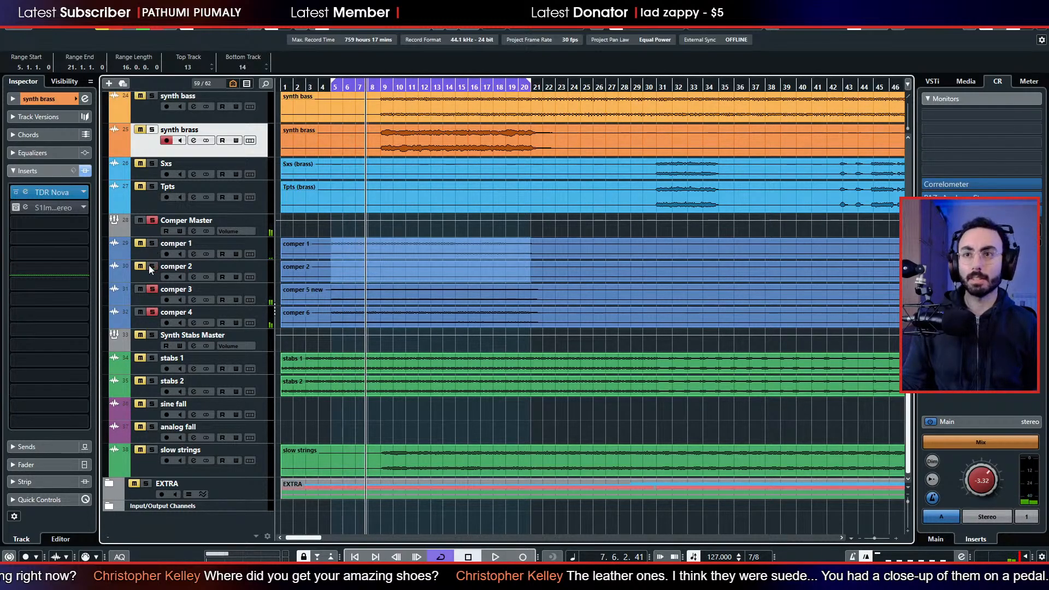
{"action": "left_click", "coordinate": [150, 266]}
{"action": "key", "text": "space"}
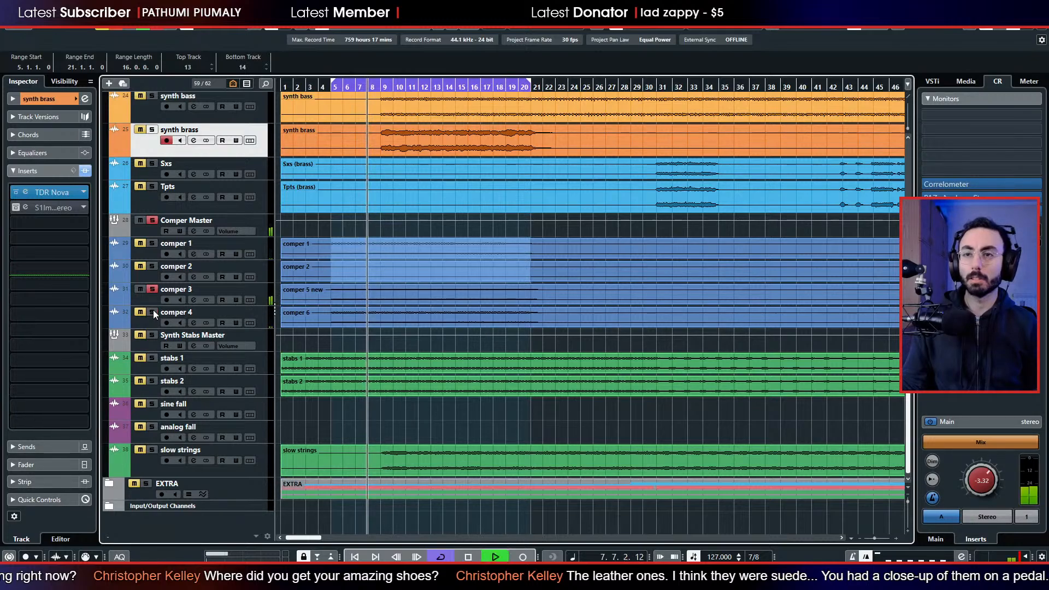
{"action": "left_click", "coordinate": [148, 291]}
{"action": "left_click", "coordinate": [149, 310]}
{"action": "left_click", "coordinate": [149, 312]}
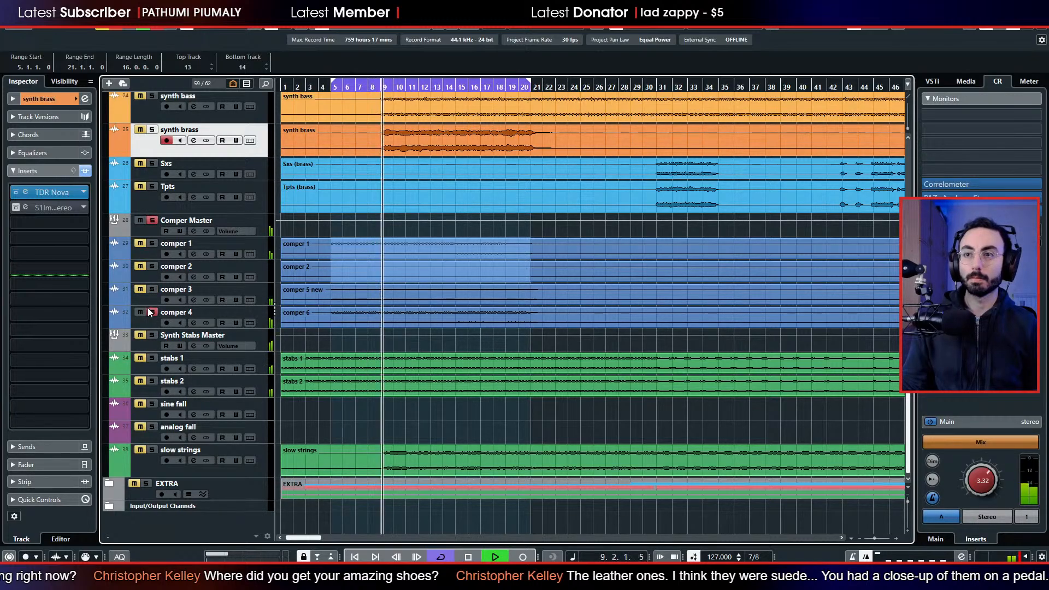
Compare comper 3 with comper 4 and pan comper 3 right to about R23.
{"action": "left_click", "coordinate": [150, 289]}
{"action": "left_click", "coordinate": [150, 299]}
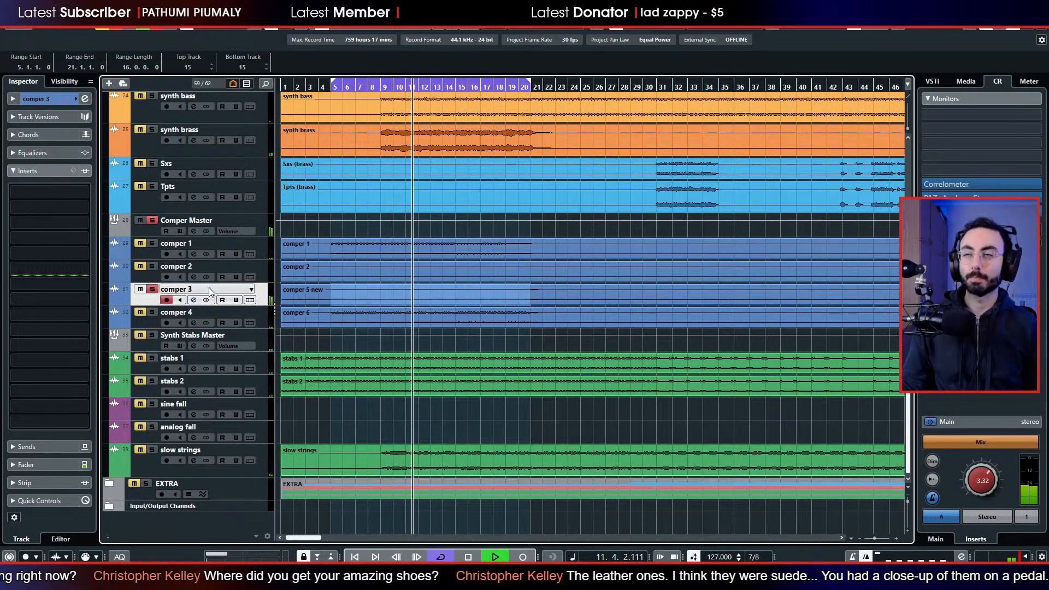
{"action": "left_click", "coordinate": [135, 313]}
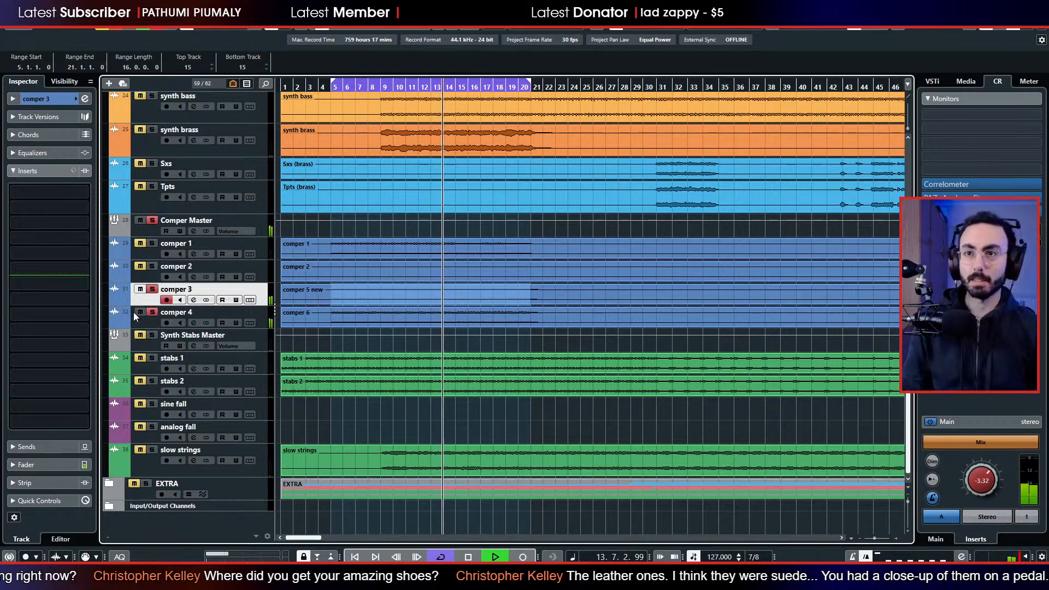
{"action": "left_click", "coordinate": [151, 311]}
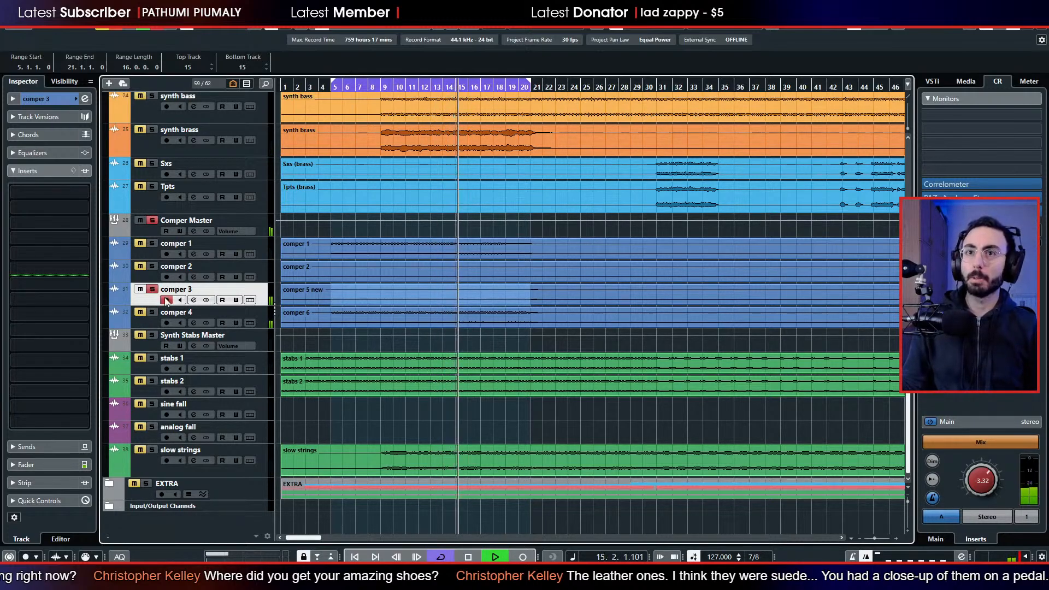
{"action": "left_click", "coordinate": [40, 100]}
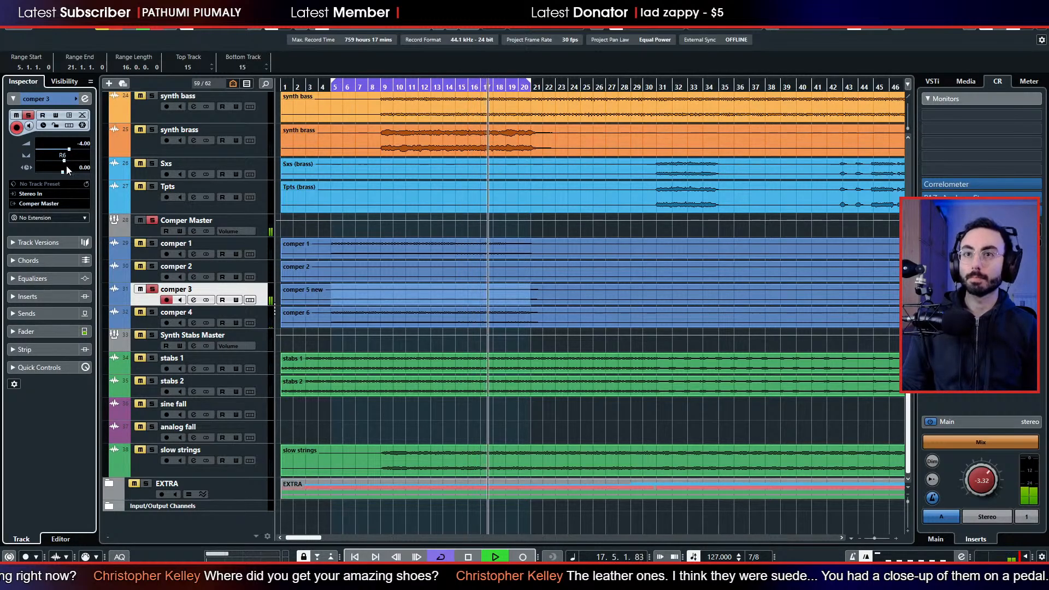
{"action": "left_click_drag", "start_coordinate": [68, 161], "coordinate": [68, 164]}
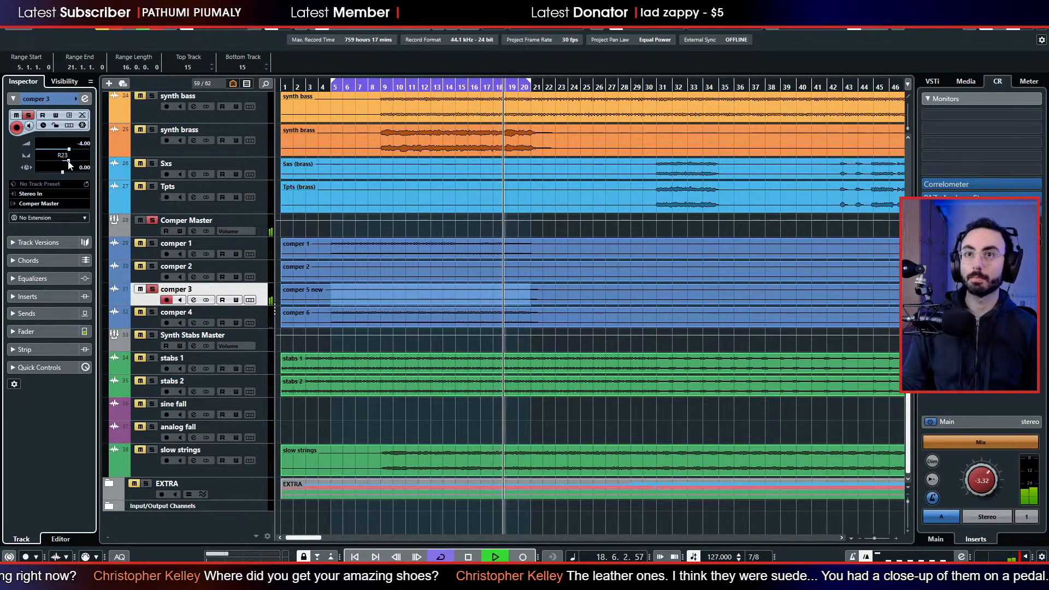
Select comper 4 and lower its fader to -7.13 dB while comper 3 plays along.
{"action": "left_click", "coordinate": [154, 314]}
{"action": "left_click", "coordinate": [153, 312]}
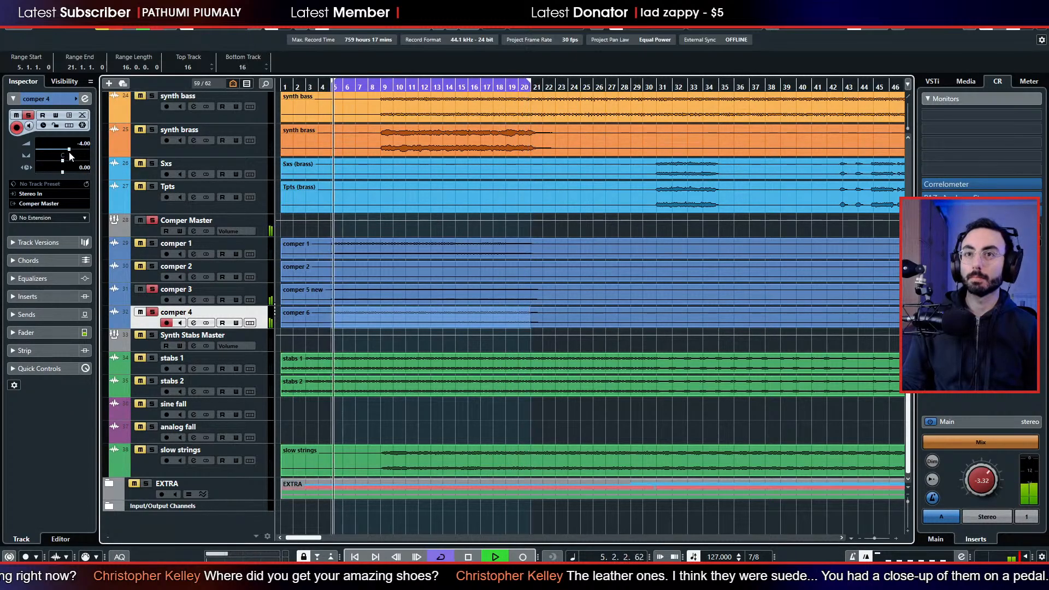
{"action": "left_click", "coordinate": [42, 330]}
{"action": "left_click_drag", "start_coordinate": [30, 307], "coordinate": [29, 312]}
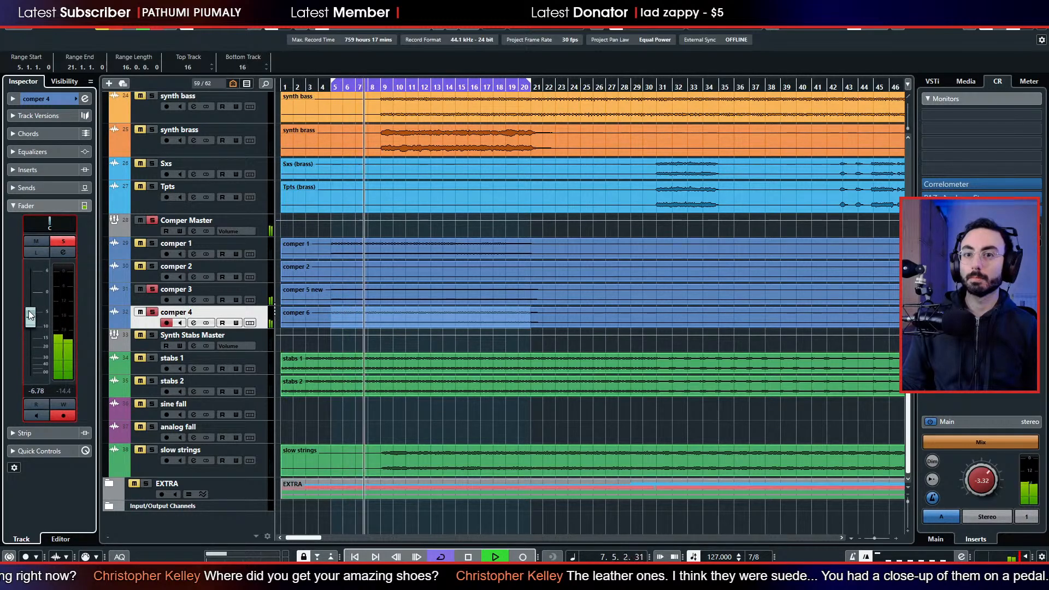
Add comper 1 to the solo and lower its fader to -8.03 dB.
{"action": "left_click", "coordinate": [150, 244]}
{"action": "left_click", "coordinate": [133, 251]}
{"action": "left_click_drag", "start_coordinate": [30, 312], "coordinate": [30, 321]}
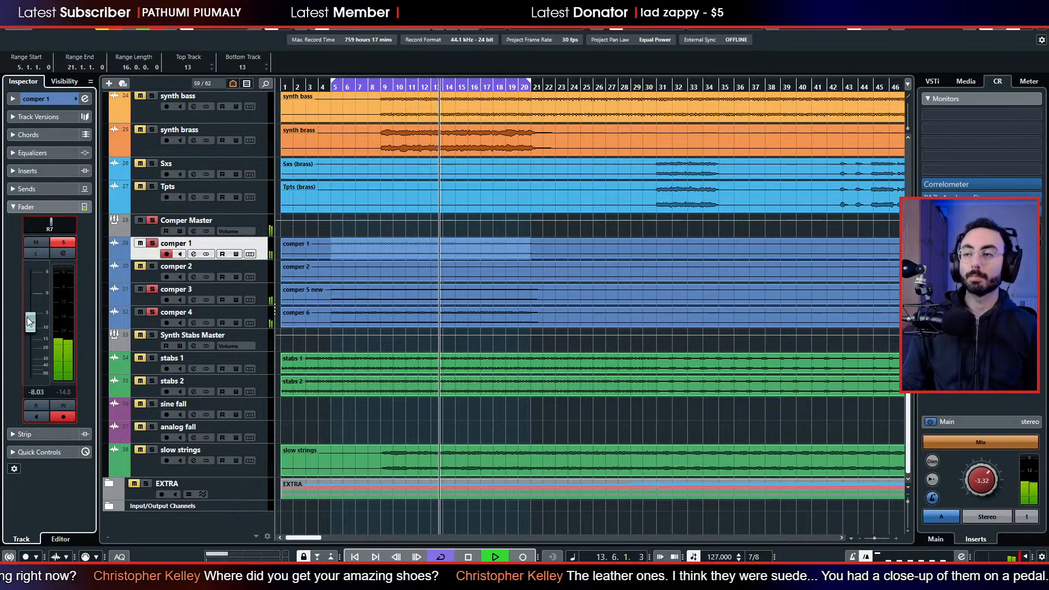
Stop playback, move to the denser comper passage and loop bars 63 to 71 on comper 1.
{"action": "key", "text": "space"}
{"action": "scroll", "coordinate": [495, 299], "scroll_direction": "right", "scroll_amount": 5}
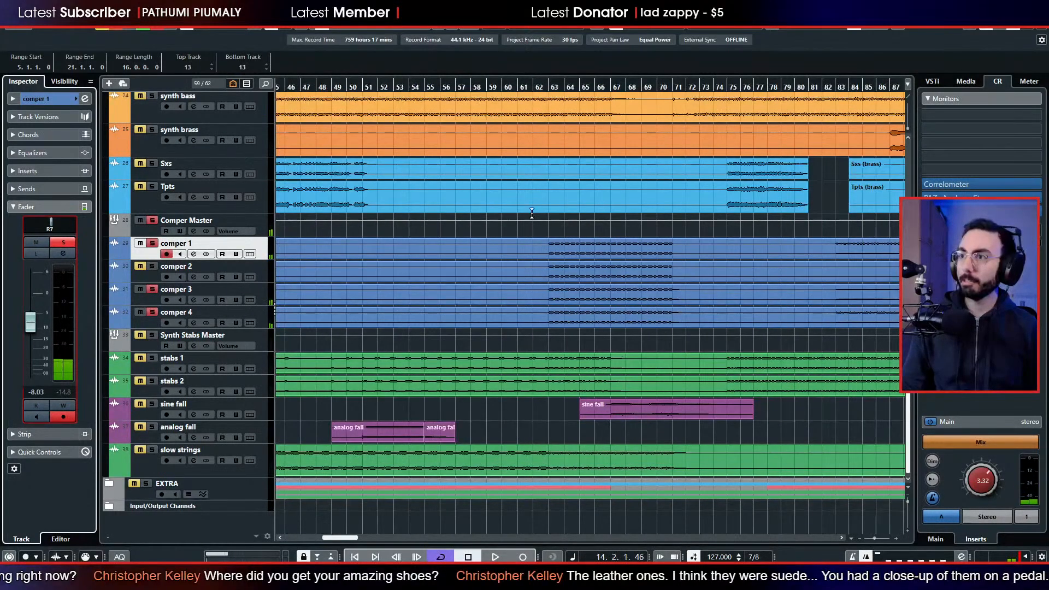
{"action": "left_click", "coordinate": [570, 86]}
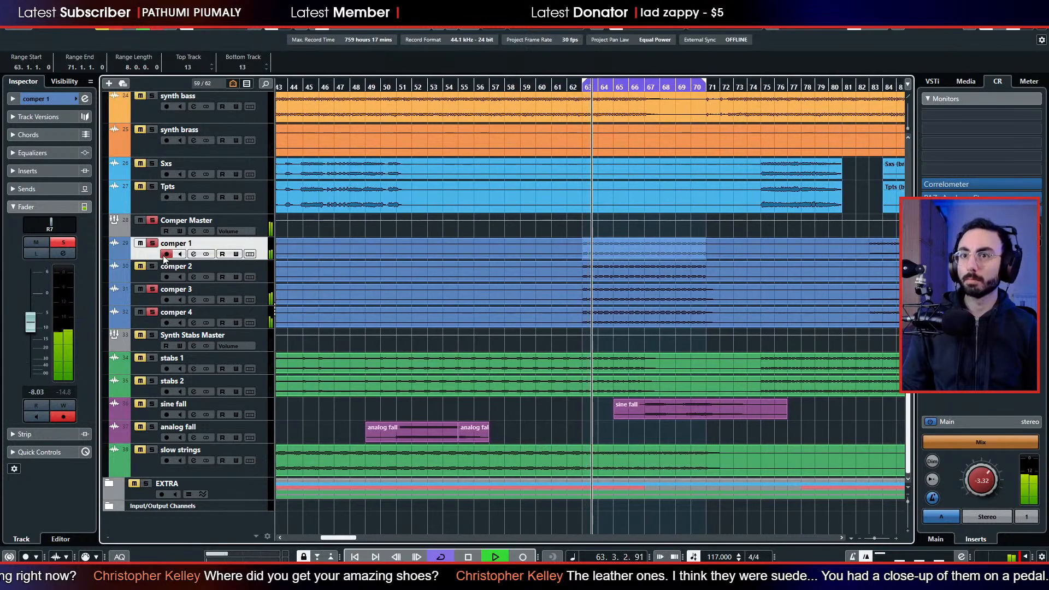
Pan comper 2 to L49, solo only the Comper Master group and lower the comper 2 fader to -10.6 dB.
{"action": "left_click", "coordinate": [152, 244]}
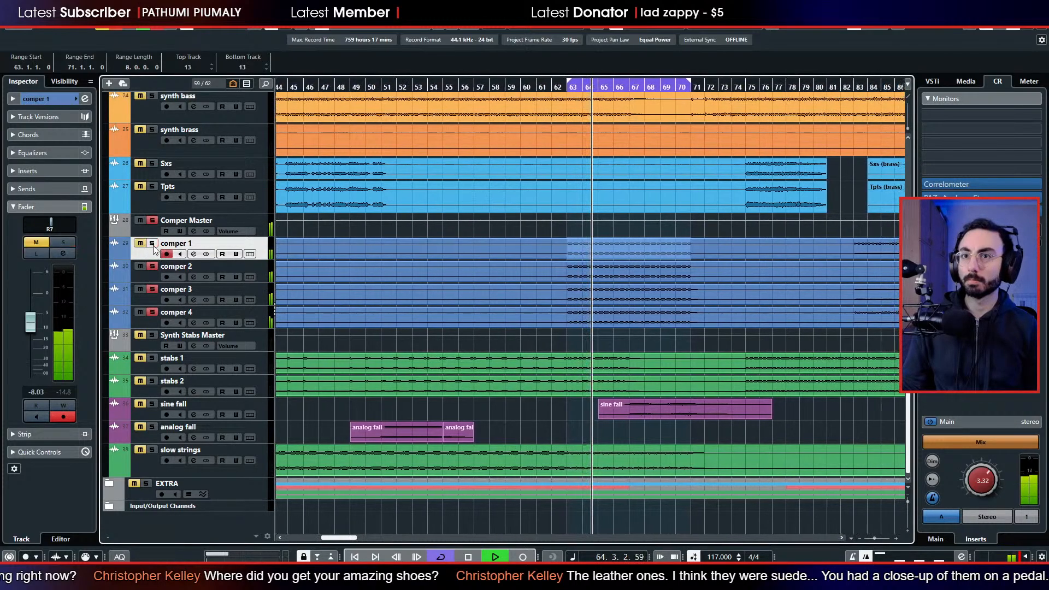
{"action": "left_click", "coordinate": [146, 278]}
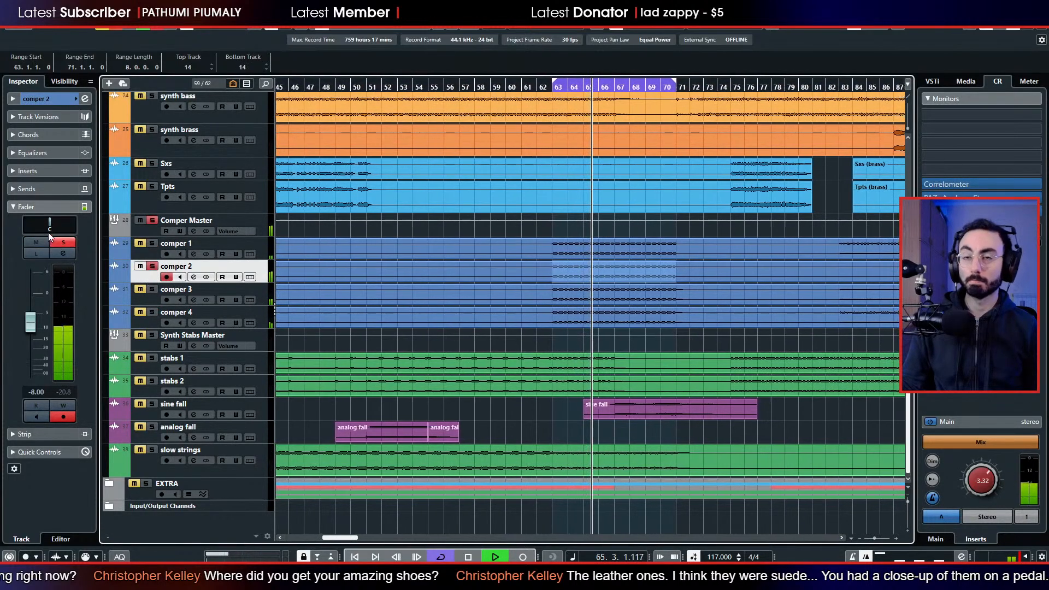
{"action": "mouse_move", "coordinate": [47, 231]}
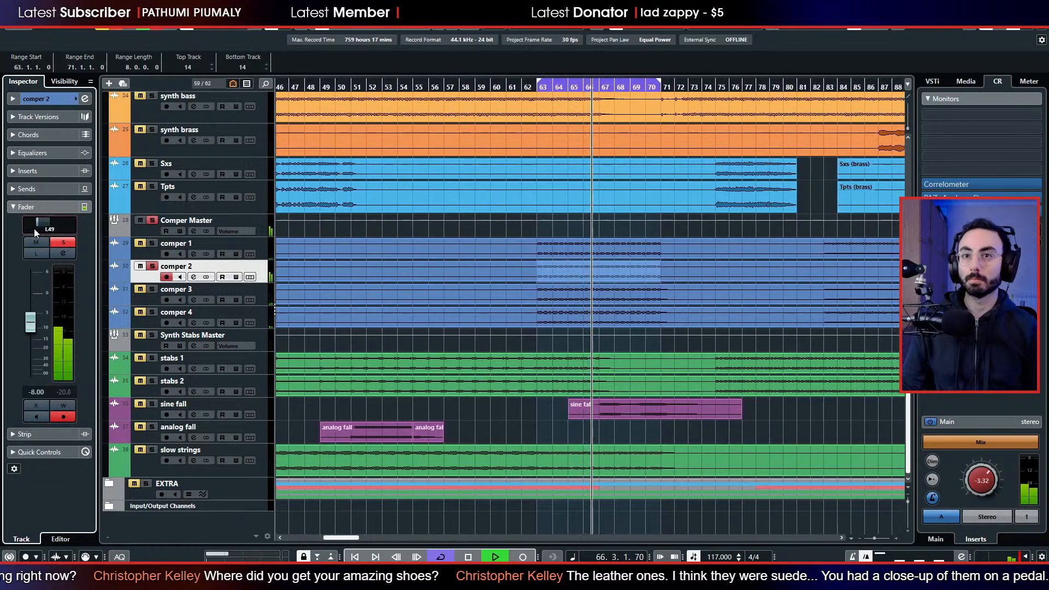
{"action": "left_click", "coordinate": [116, 25]}
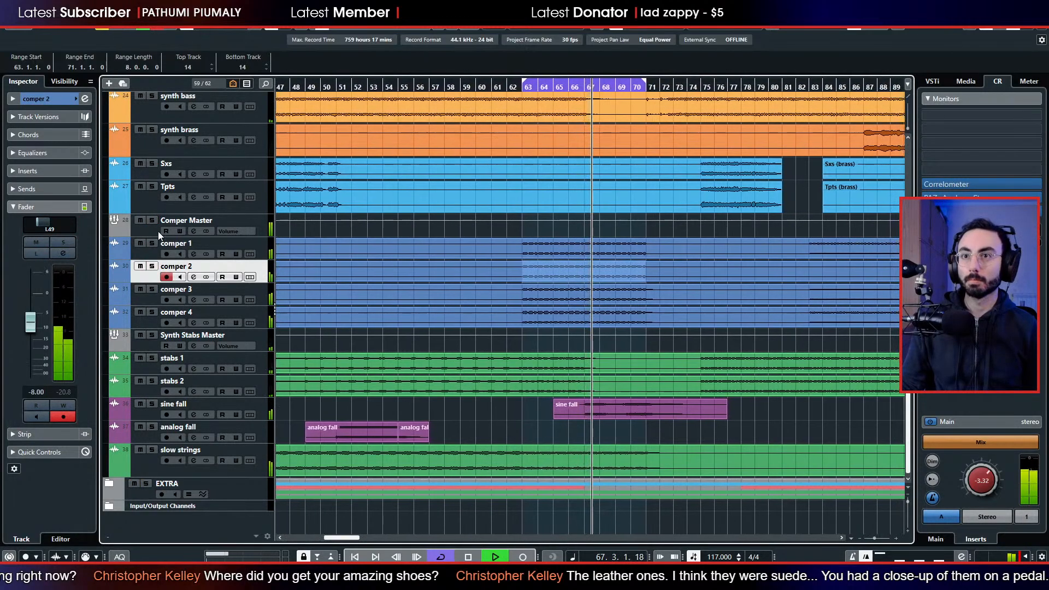
{"action": "left_click", "coordinate": [152, 221]}
{"action": "left_click_drag", "start_coordinate": [36, 318], "coordinate": [37, 326]}
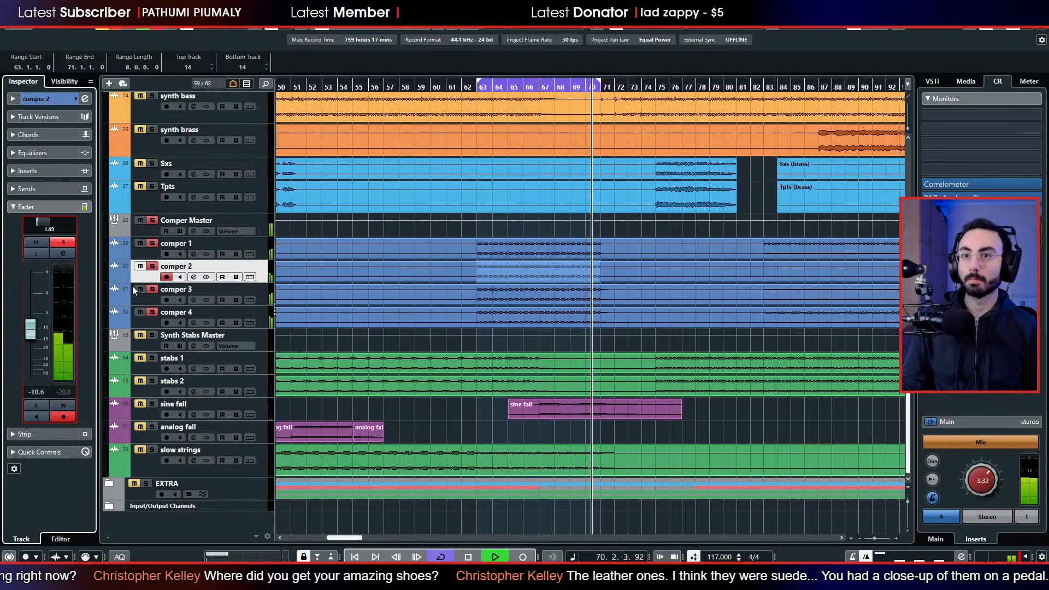
Check comper 3 and comper 4, pan comper 3 to R28 and comper 4 to L30.
{"action": "left_click", "coordinate": [151, 282]}
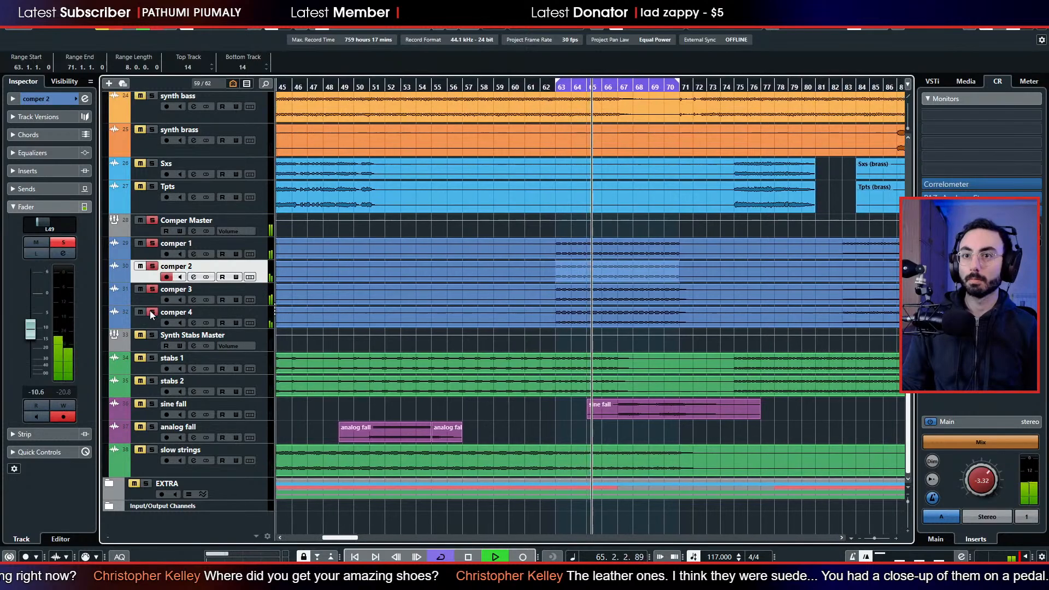
{"action": "left_click", "coordinate": [146, 297]}
{"action": "left_click", "coordinate": [148, 319]}
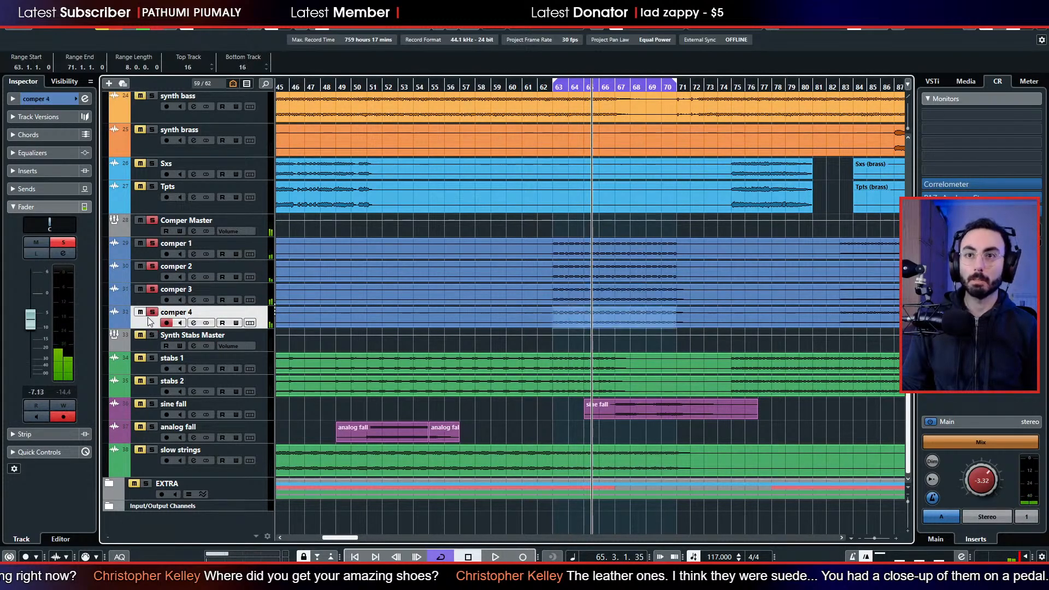
{"action": "left_click", "coordinate": [149, 302]}
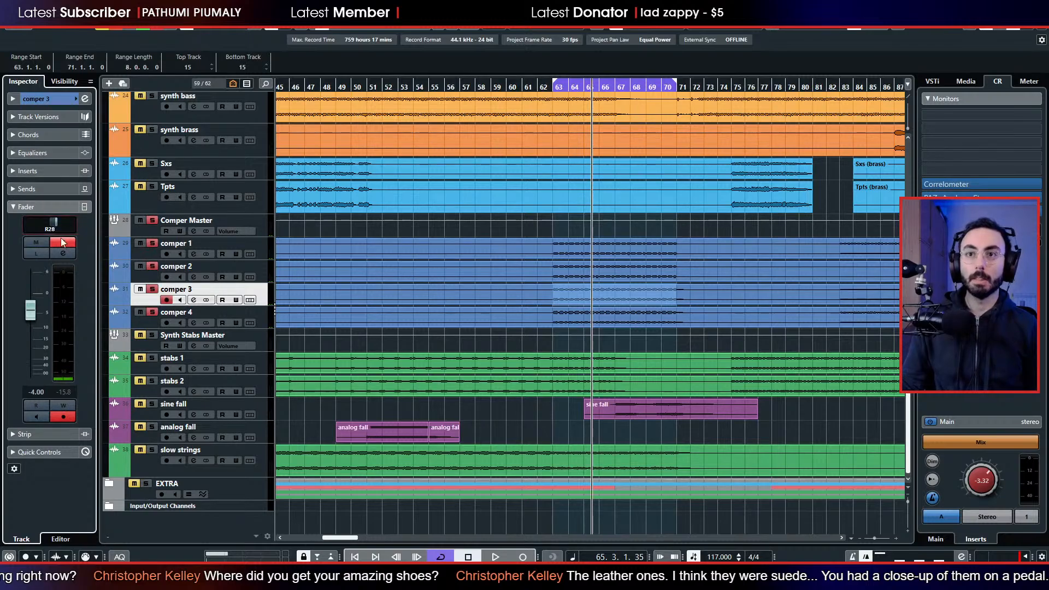
{"action": "left_click", "coordinate": [134, 316]}
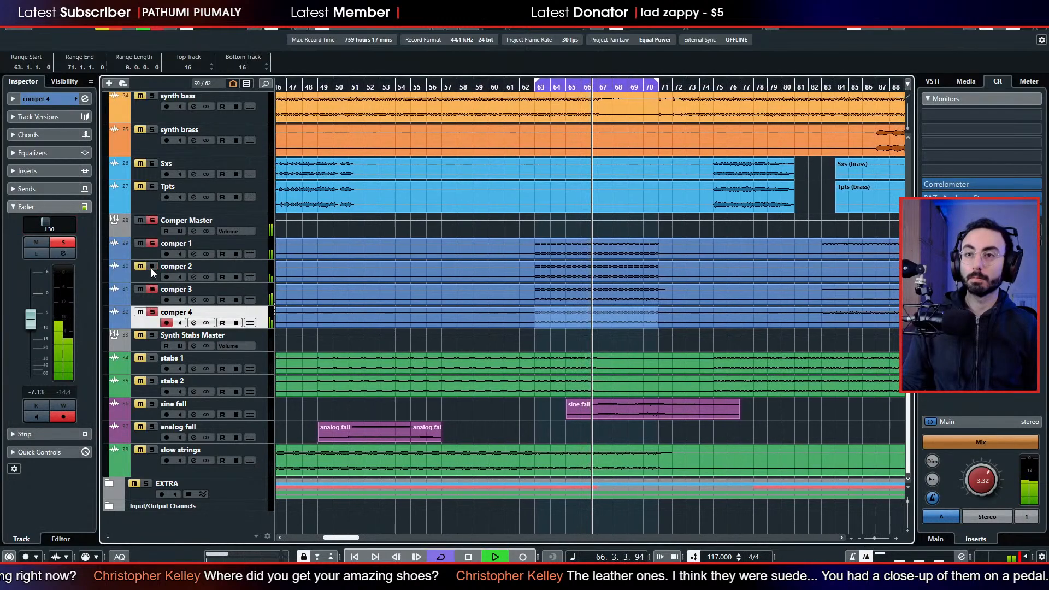
Take comper 1, comper 3 and comper 4 out of solo and pan comper 2 to L60.
{"action": "left_click", "coordinate": [152, 289]}
{"action": "left_click", "coordinate": [152, 312]}
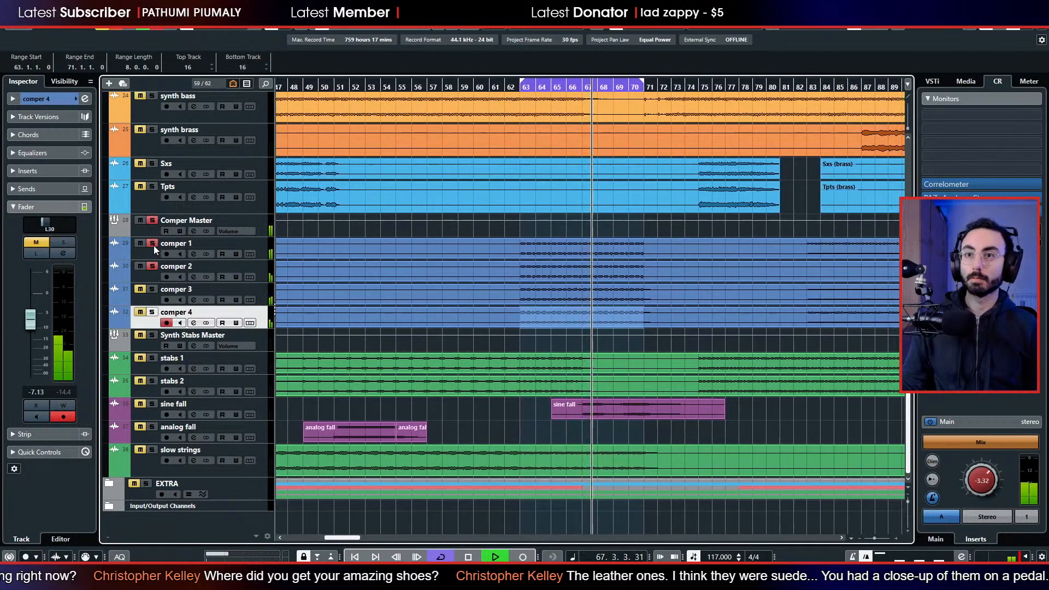
{"action": "left_click", "coordinate": [153, 245]}
{"action": "left_click", "coordinate": [151, 274]}
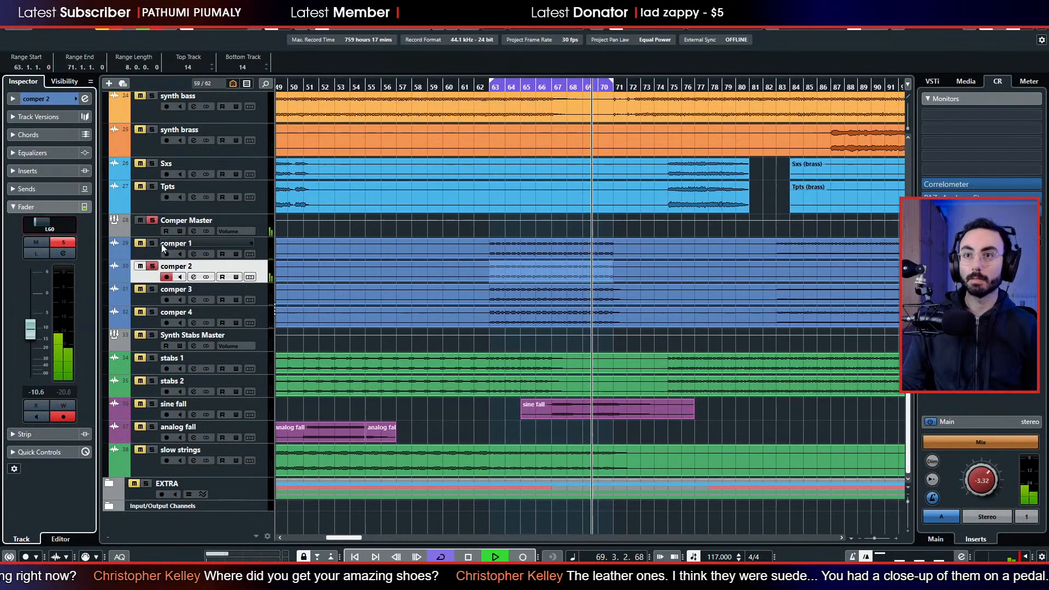
Solo comper 1 in place of comper 2, pan it to R60, and re-solo the other comper tracks.
{"action": "left_click", "coordinate": [153, 244]}
{"action": "left_click", "coordinate": [152, 266]}
{"action": "left_click", "coordinate": [149, 252]}
{"action": "left_click", "coordinate": [65, 228]}
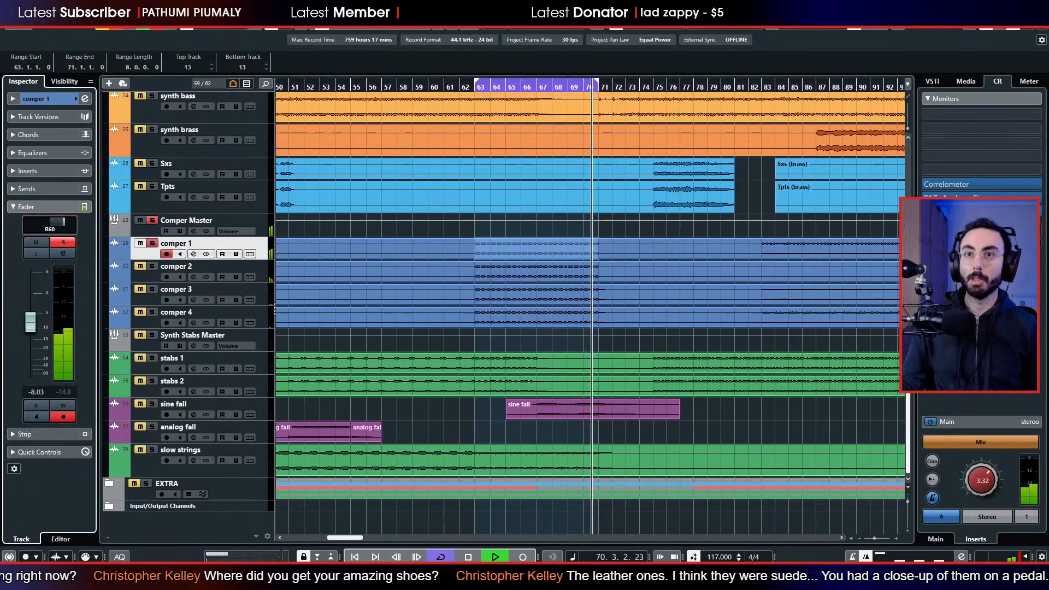
{"action": "left_click", "coordinate": [152, 266]}
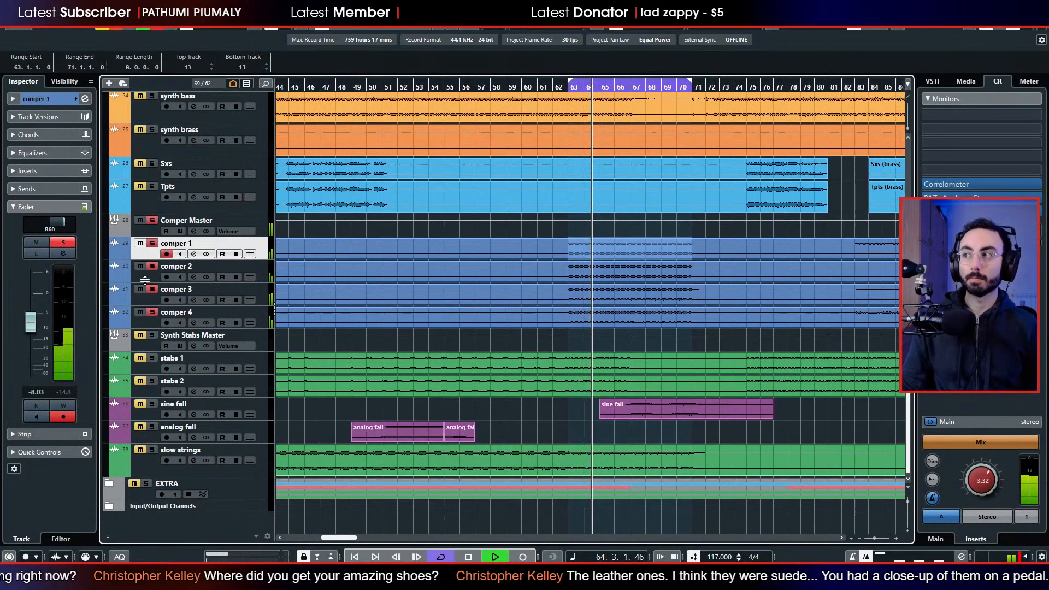
Compare the comper group with the full mix by toggling solos, check comper 3 and comper 4 alone, and re-solo all four compers.
{"action": "left_click", "coordinate": [121, 27]}
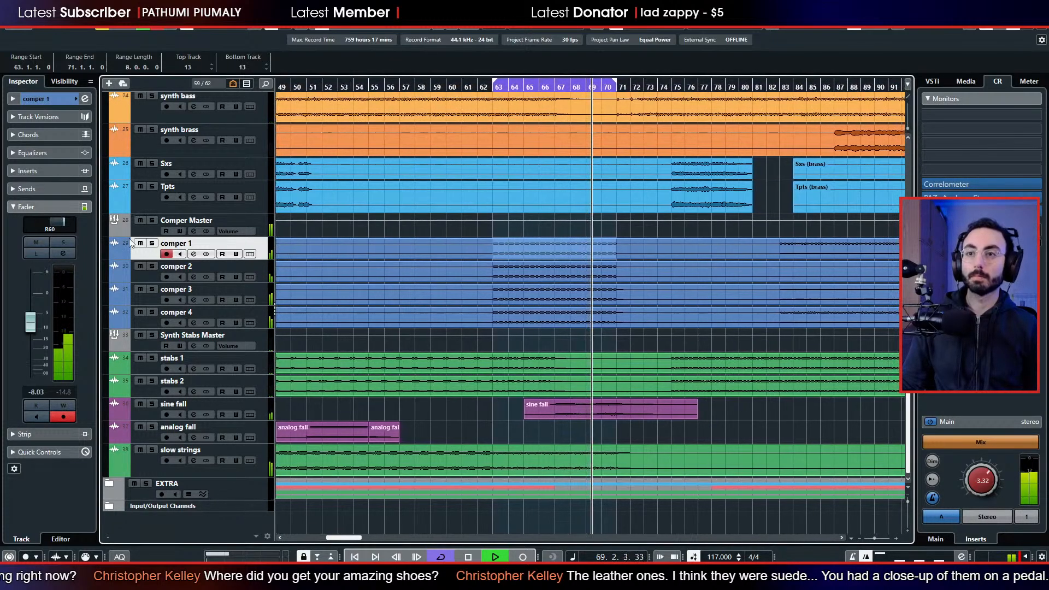
{"action": "left_click", "coordinate": [152, 289]}
{"action": "left_click", "coordinate": [153, 289]}
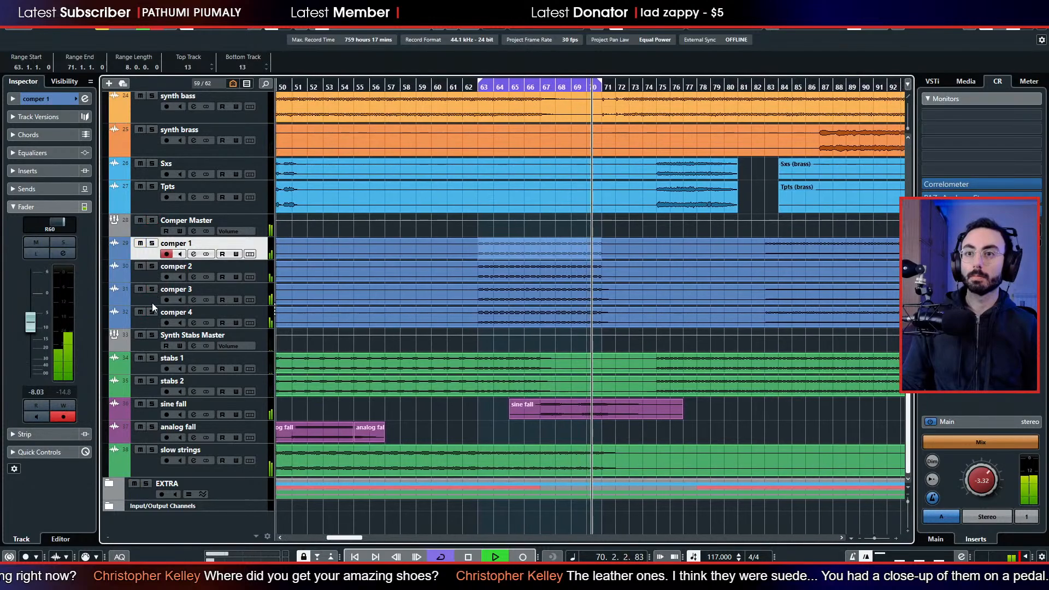
{"action": "left_click", "coordinate": [152, 311]}
{"action": "left_click", "coordinate": [153, 312]}
{"action": "left_click_drag", "start_coordinate": [153, 289], "coordinate": [152, 312]}
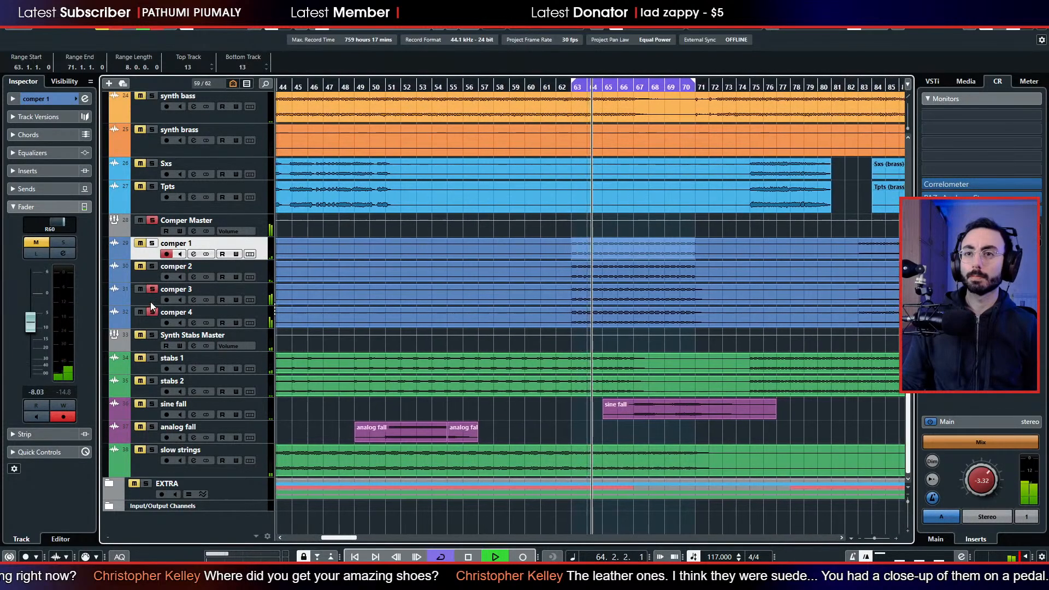
{"action": "left_click", "coordinate": [153, 289]}
{"action": "left_click", "coordinate": [153, 312]}
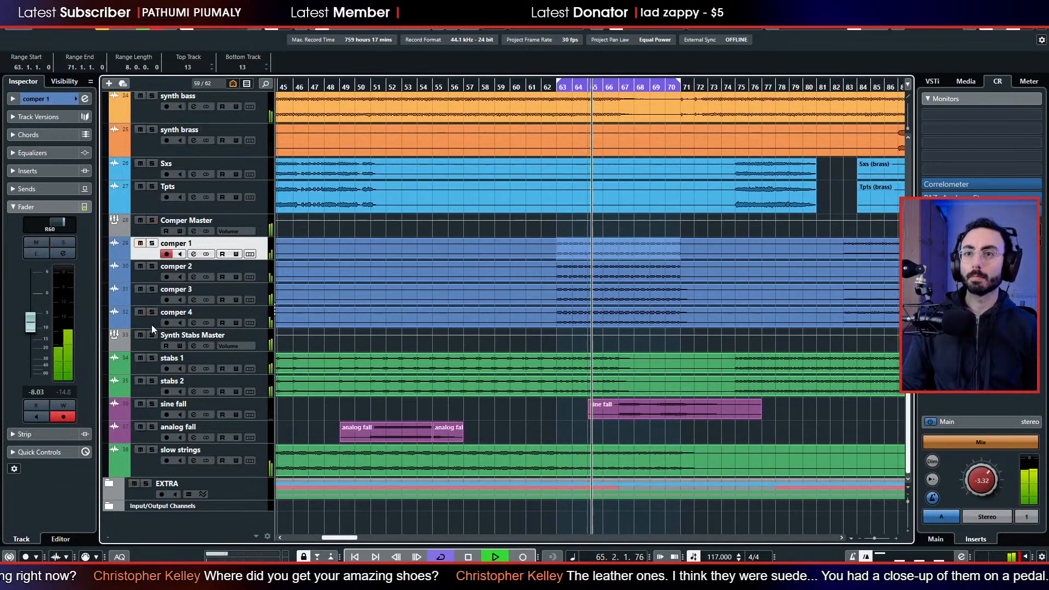
{"action": "left_click", "coordinate": [152, 244]}
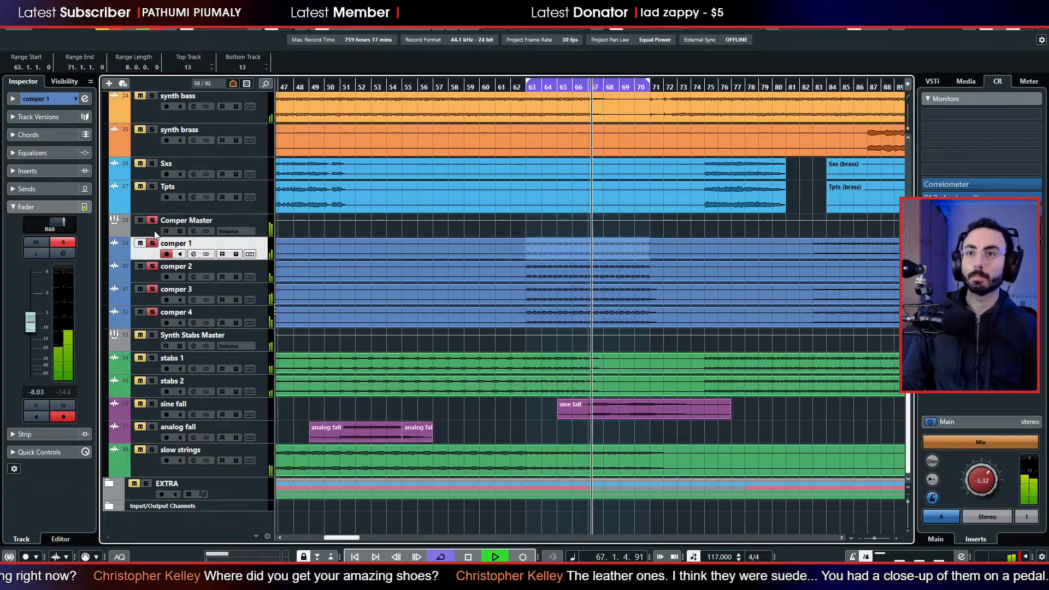
Stop playback and insert the TDR Nova equalizer in the first insert slot of the Comper Master group.
{"action": "left_click", "coordinate": [154, 230]}
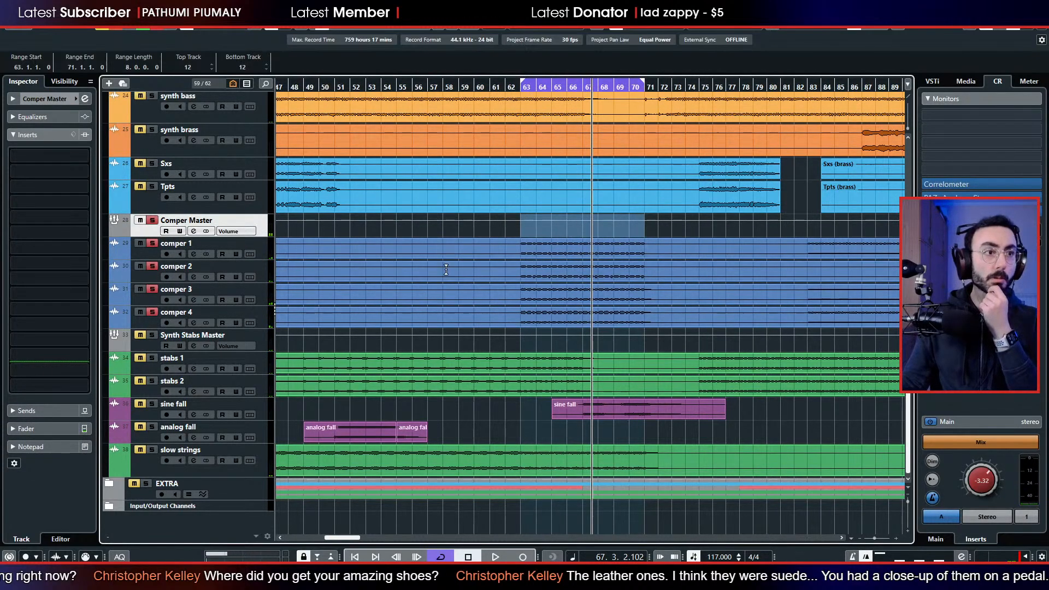
{"action": "left_click", "coordinate": [62, 158]}
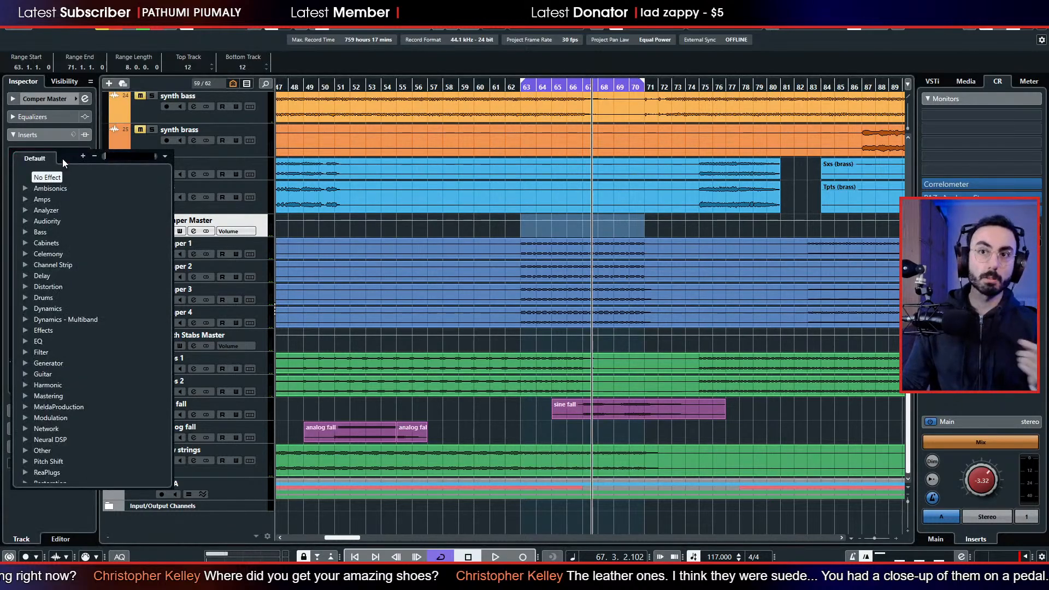
{"action": "type", "text": "nova"}
{"action": "key", "text": "Return"}
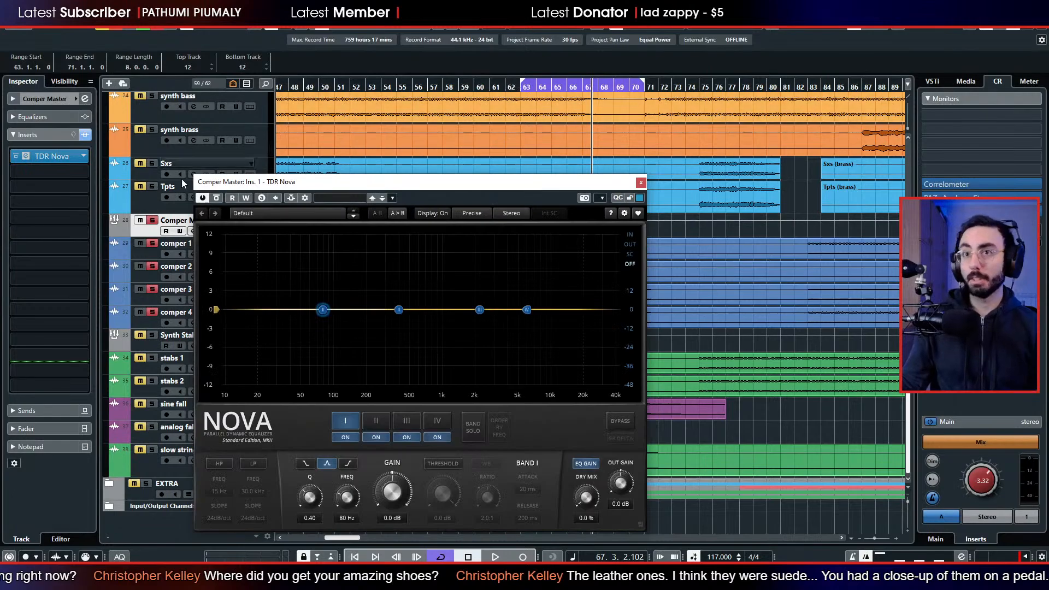
{"action": "left_click_drag", "start_coordinate": [508, 186], "coordinate": [436, 147]}
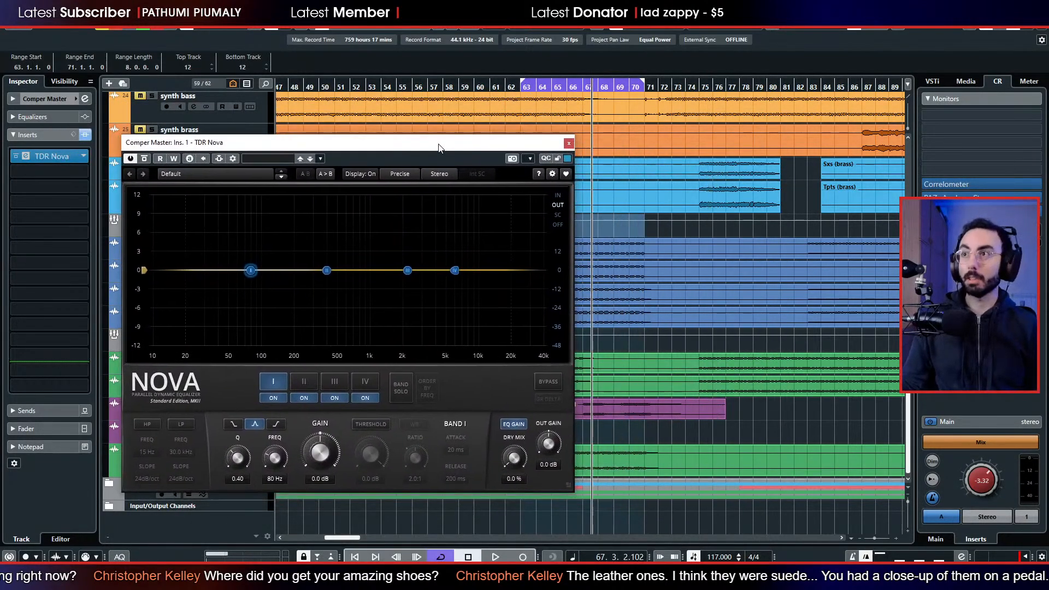
Play the compers and enable the TDR Nova high-pass filter at 152 Hz.
{"action": "key", "text": "space"}
{"action": "left_click", "coordinate": [151, 425]}
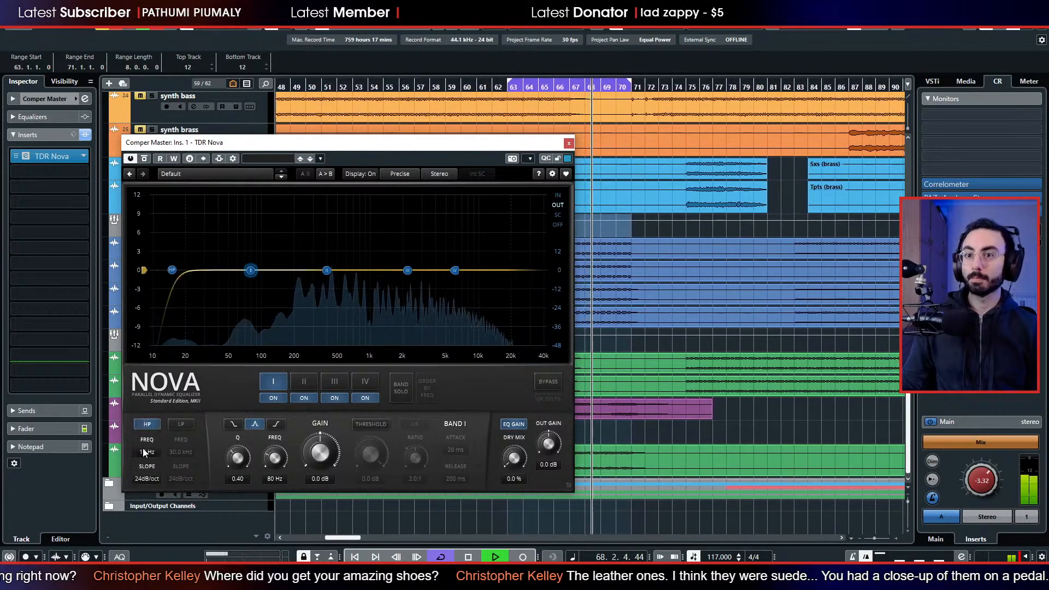
{"action": "left_click_drag", "start_coordinate": [146, 452], "coordinate": [147, 408]}
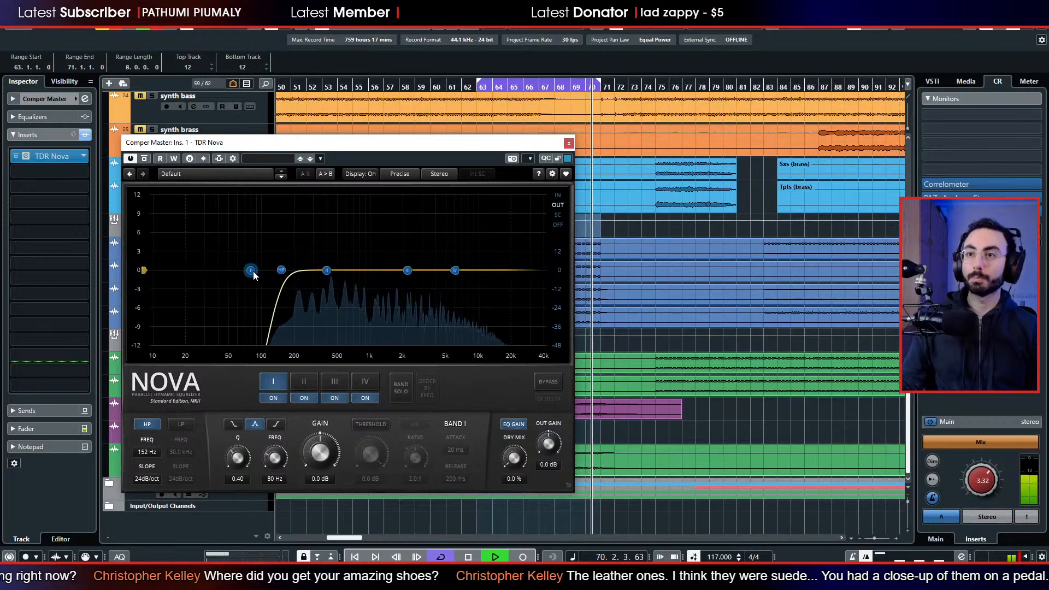
Cut the low mids gently with band I and set band II to 6.8 kHz, -18.0 dB with a Q of 6.00.
{"action": "left_click_drag", "start_coordinate": [251, 270], "coordinate": [468, 346]}
{"action": "scroll", "coordinate": [319, 296], "scroll_direction": "up", "scroll_amount": 5}
{"action": "scroll", "coordinate": [468, 346], "scroll_direction": "up", "scroll_amount": 4}
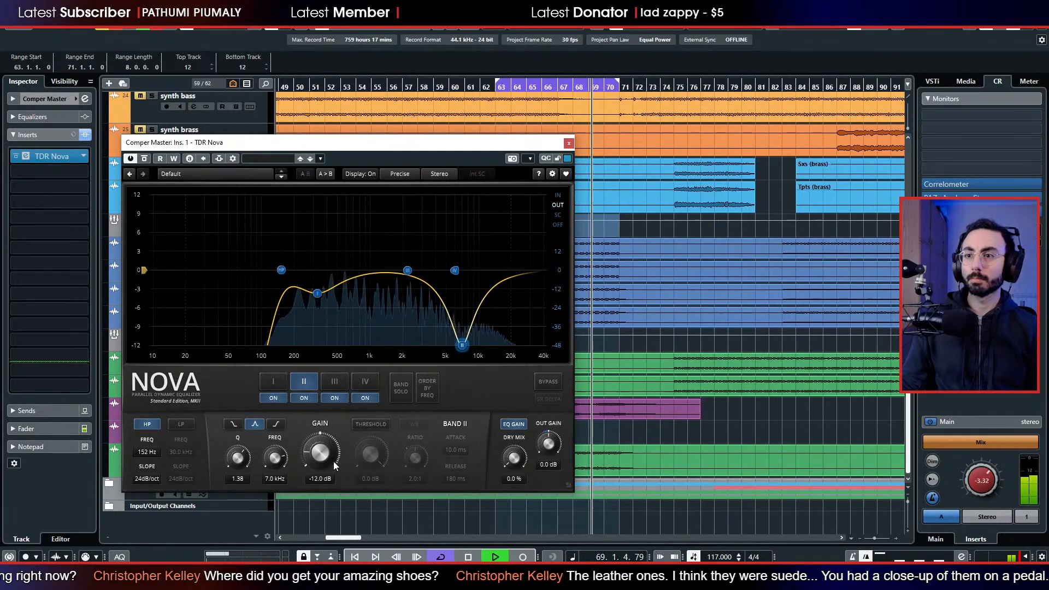
{"action": "left_click_drag", "start_coordinate": [239, 462], "coordinate": [241, 440]}
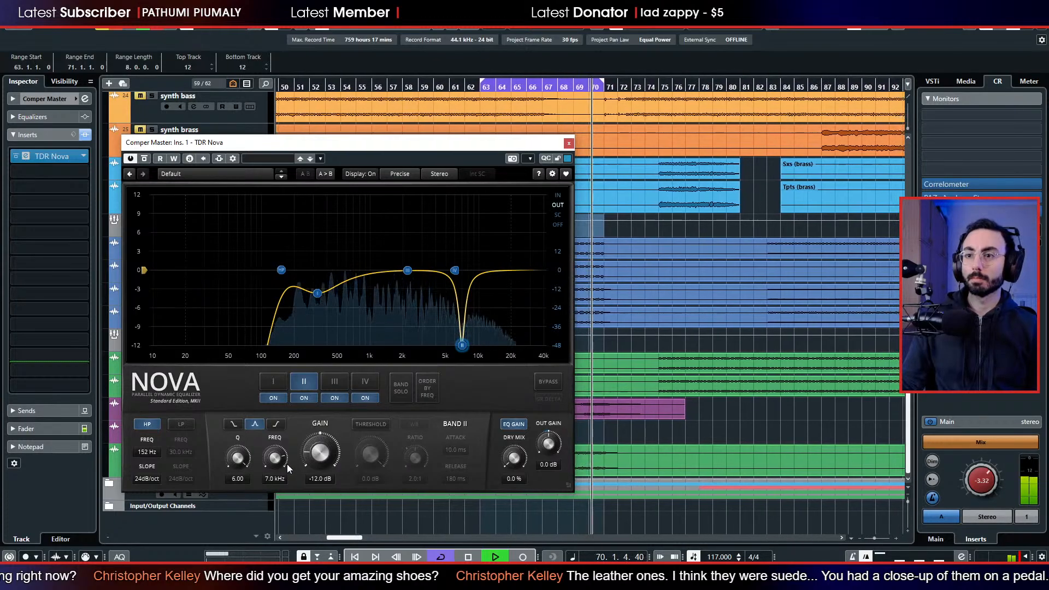
{"action": "left_click_drag", "start_coordinate": [326, 458], "coordinate": [308, 463]}
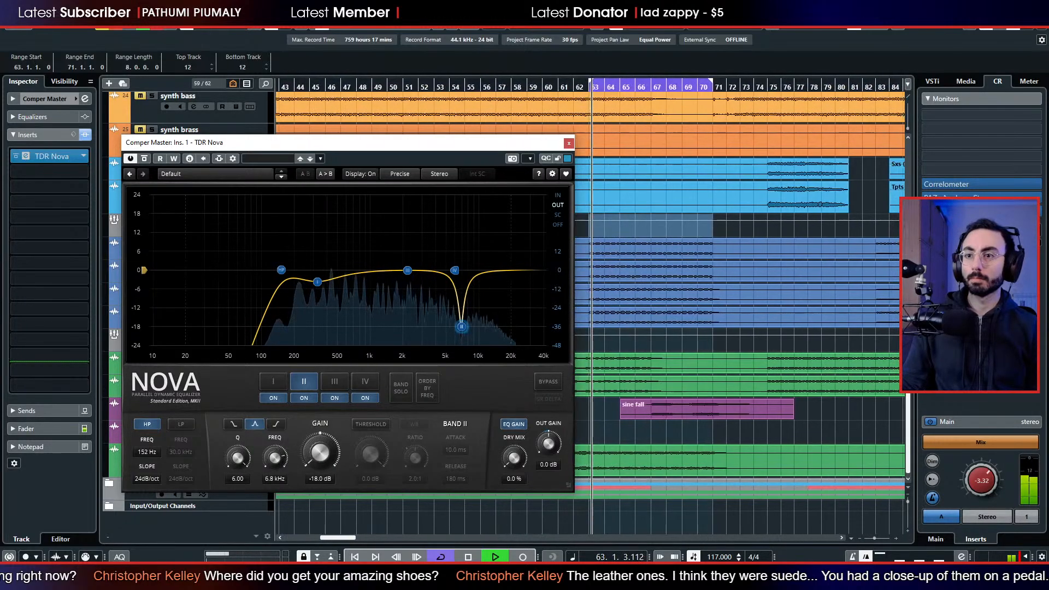
Sweep band II down to 1186 Hz, set it to -7.0 dB with a Q of 2.25, adjust the high end and close the equalizer.
{"action": "left_click_drag", "start_coordinate": [461, 326], "coordinate": [438, 327]}
{"action": "left_click_drag", "start_coordinate": [427, 326], "coordinate": [377, 326]}
{"action": "left_click_drag", "start_coordinate": [320, 457], "coordinate": [319, 425]}
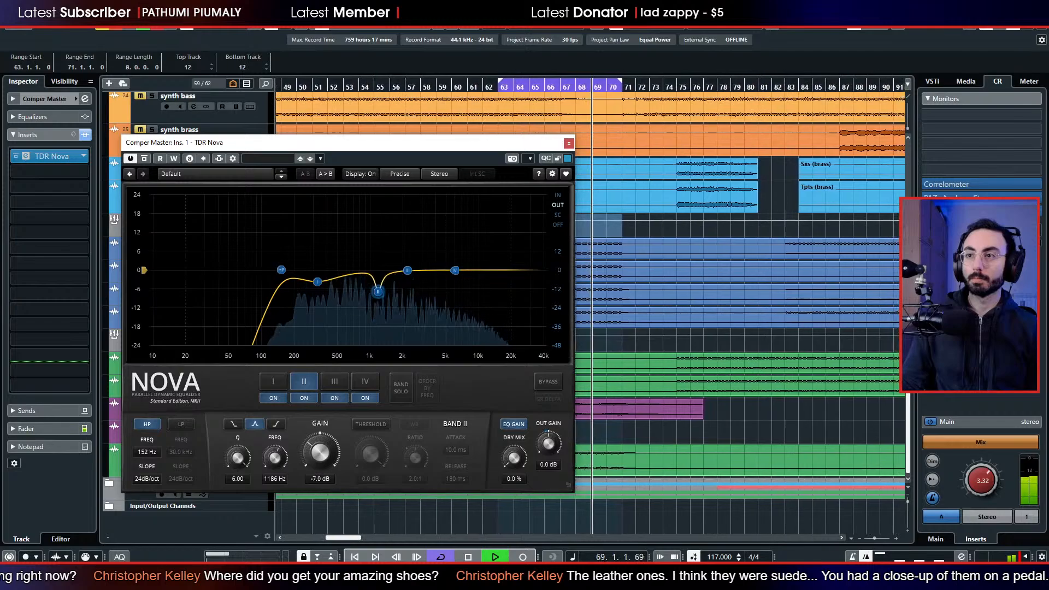
{"action": "left_click_drag", "start_coordinate": [234, 460], "coordinate": [234, 484]}
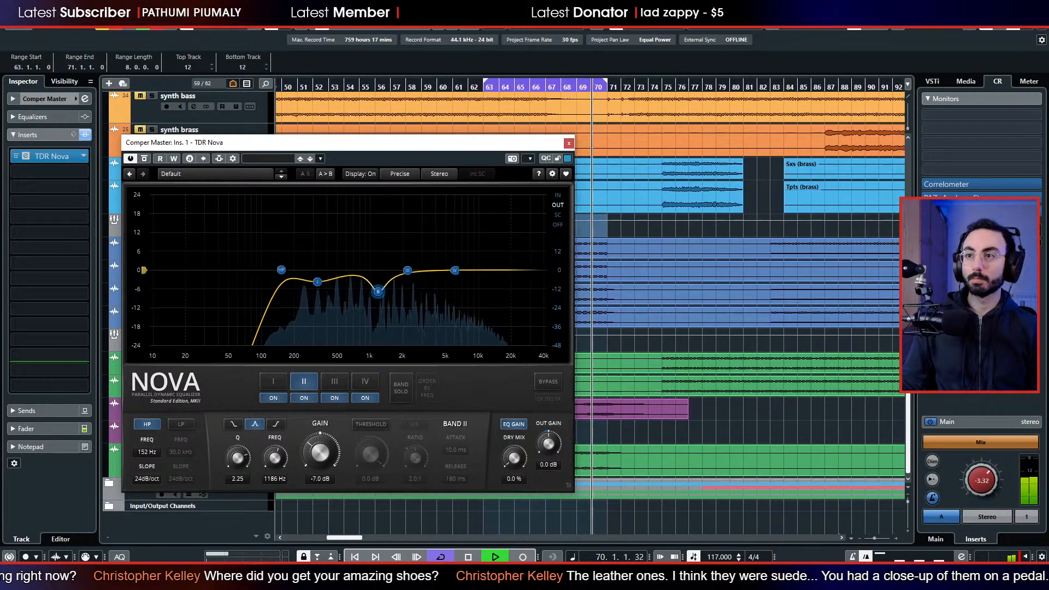
{"action": "left_click_drag", "start_coordinate": [377, 288], "coordinate": [485, 281]}
{"action": "scroll", "coordinate": [374, 283], "scroll_direction": "down", "scroll_amount": 2}
{"action": "left_click", "coordinate": [568, 144]}
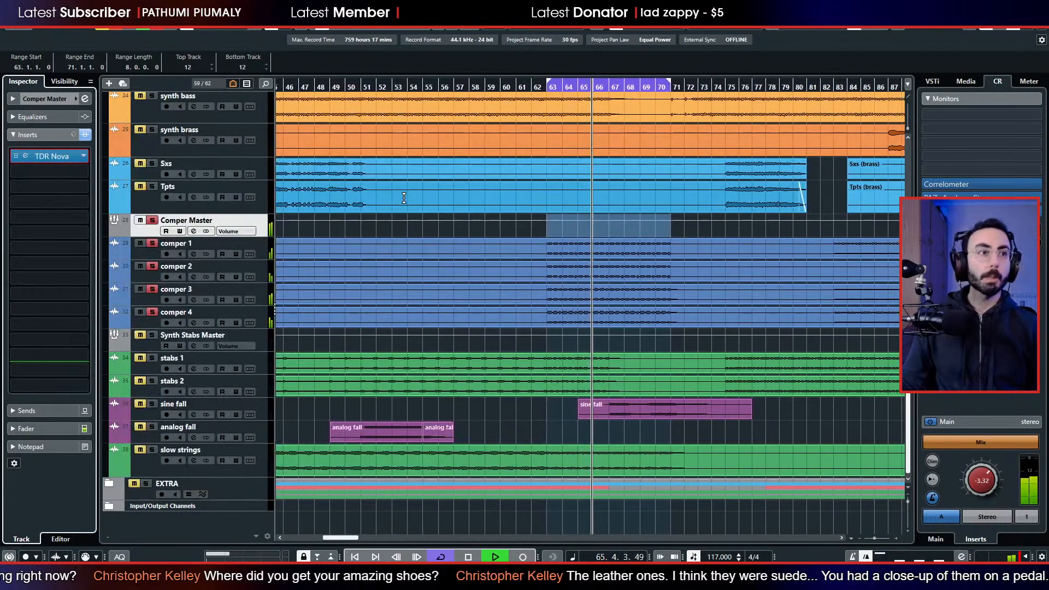
Add the bass track and the Drums folder to the soloed compers and replay the section from bar 63.
{"action": "scroll", "coordinate": [211, 270], "scroll_direction": "up", "scroll_amount": 5}
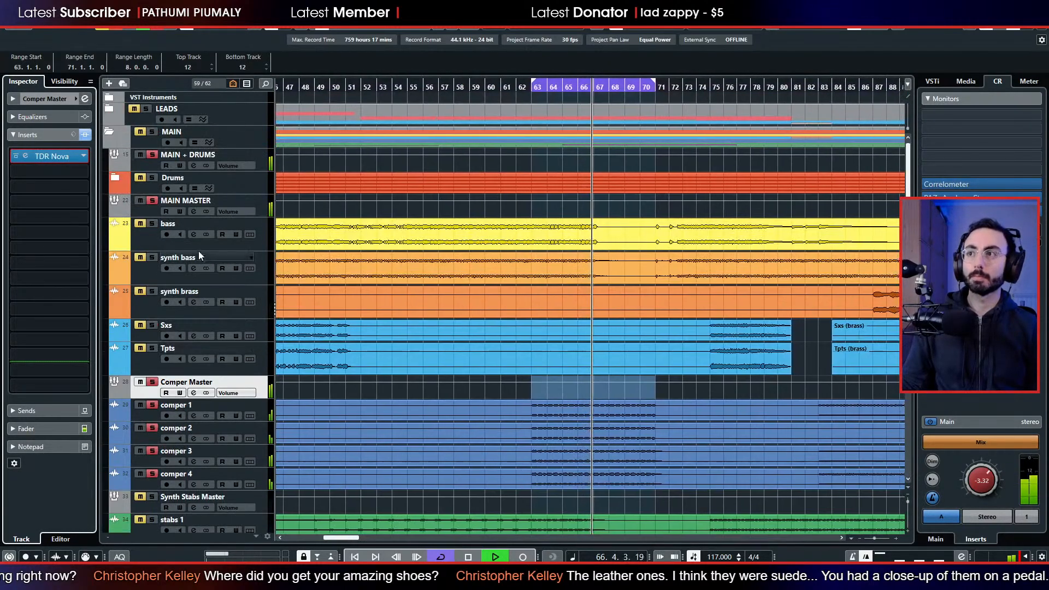
{"action": "left_click", "coordinate": [150, 223]}
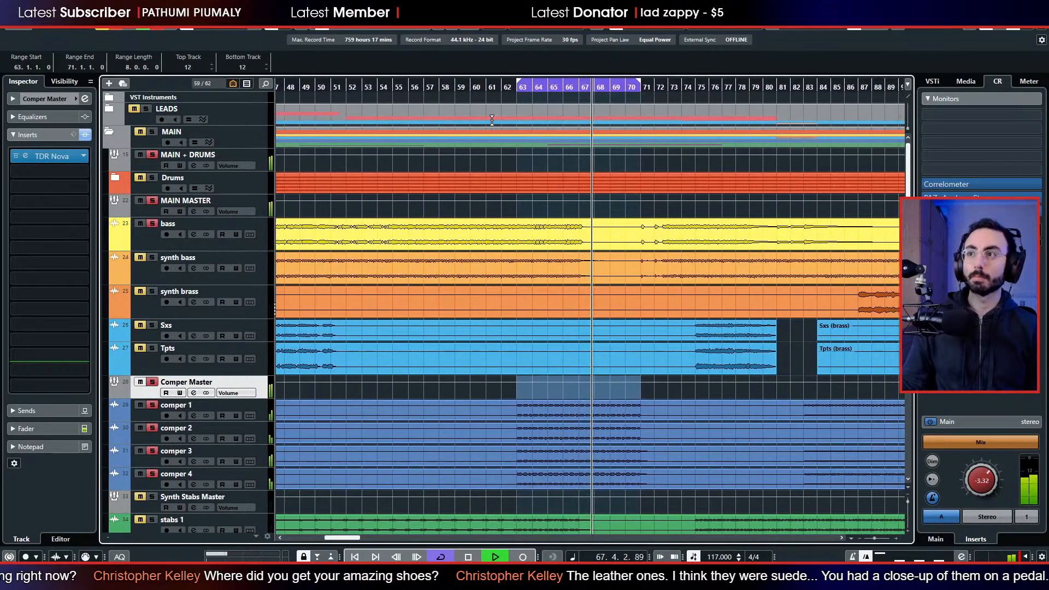
{"action": "left_click", "coordinate": [516, 89]}
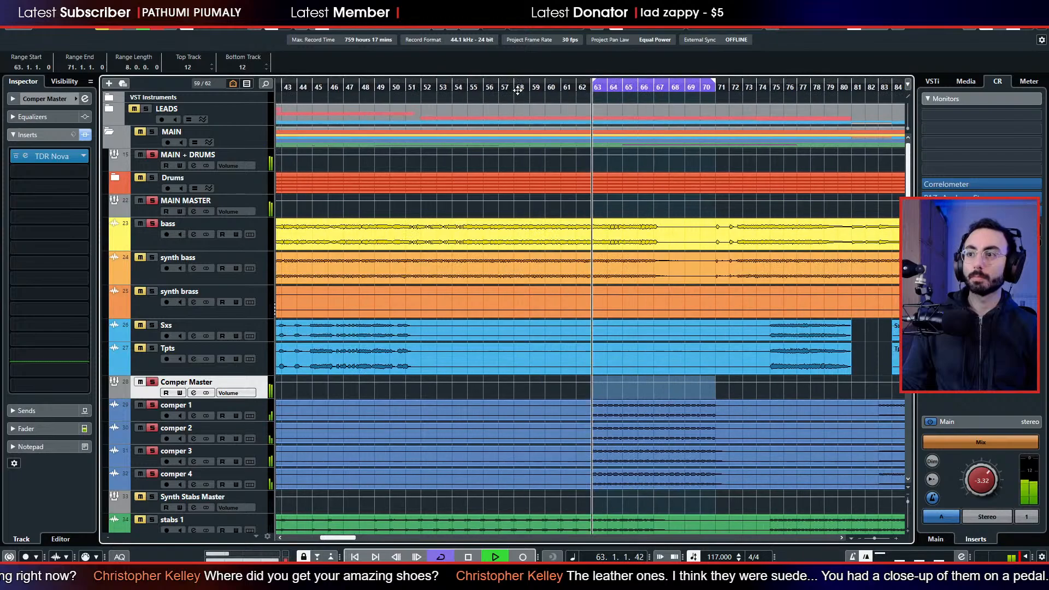
{"action": "left_click", "coordinate": [153, 180]}
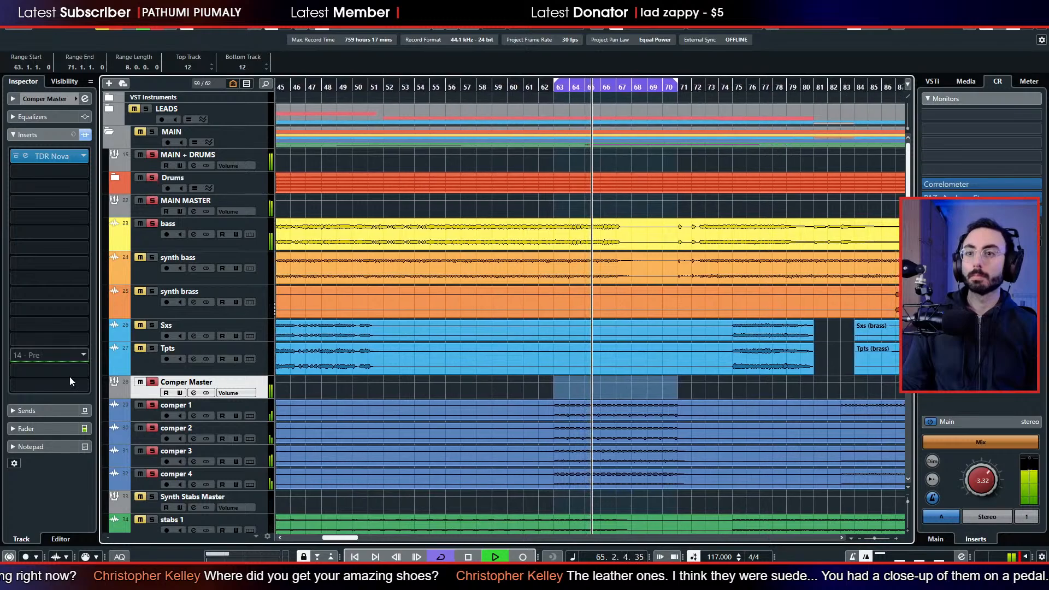
Balance the Comper Master fader against the soloed drums, bass and leads, trying -2.18 dB and settling on -3.21 dB.
{"action": "left_click", "coordinate": [47, 427]}
{"action": "left_click_drag", "start_coordinate": [30, 261], "coordinate": [29, 277]}
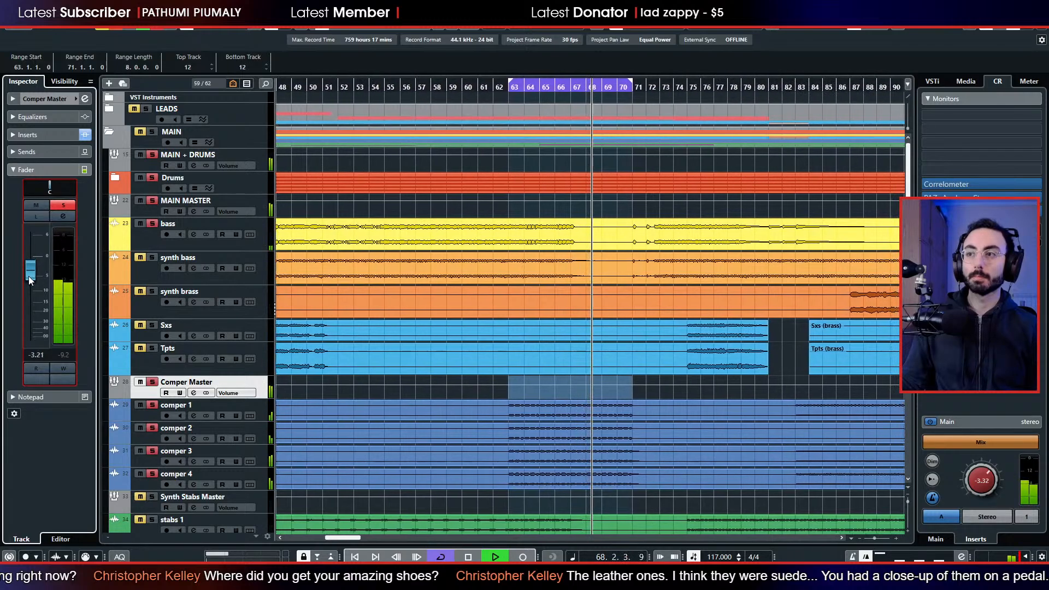
{"action": "left_click", "coordinate": [503, 93]}
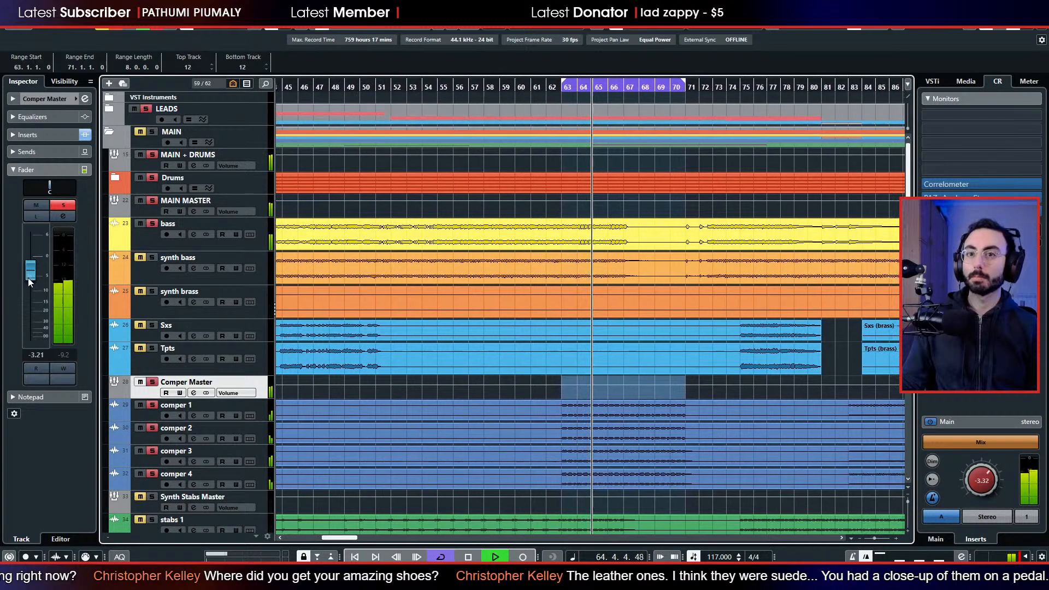
{"action": "left_click_drag", "start_coordinate": [28, 277], "coordinate": [32, 275]}
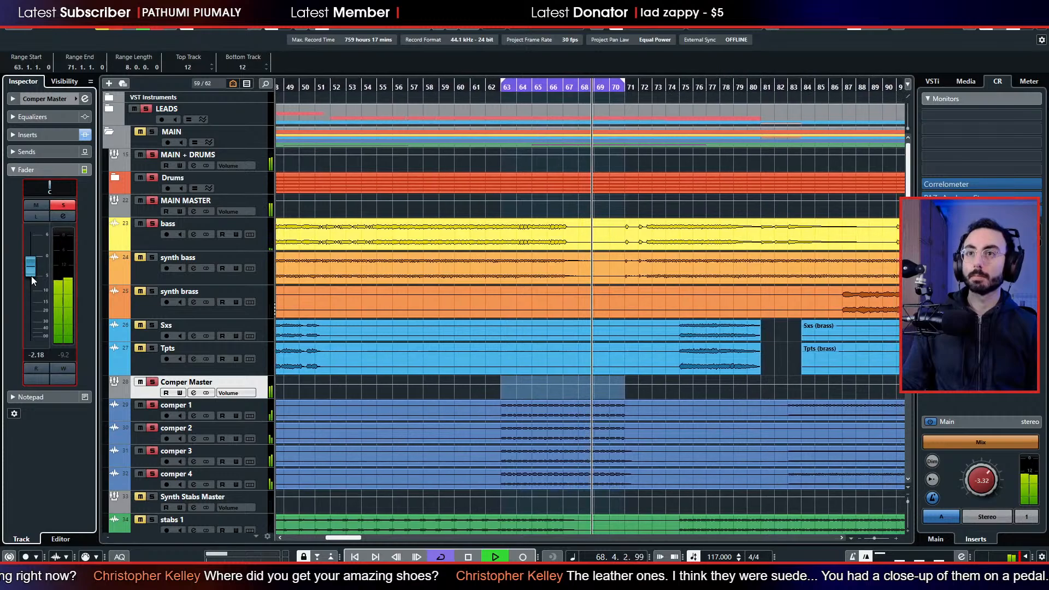
{"action": "left_click_drag", "start_coordinate": [28, 277], "coordinate": [29, 280]}
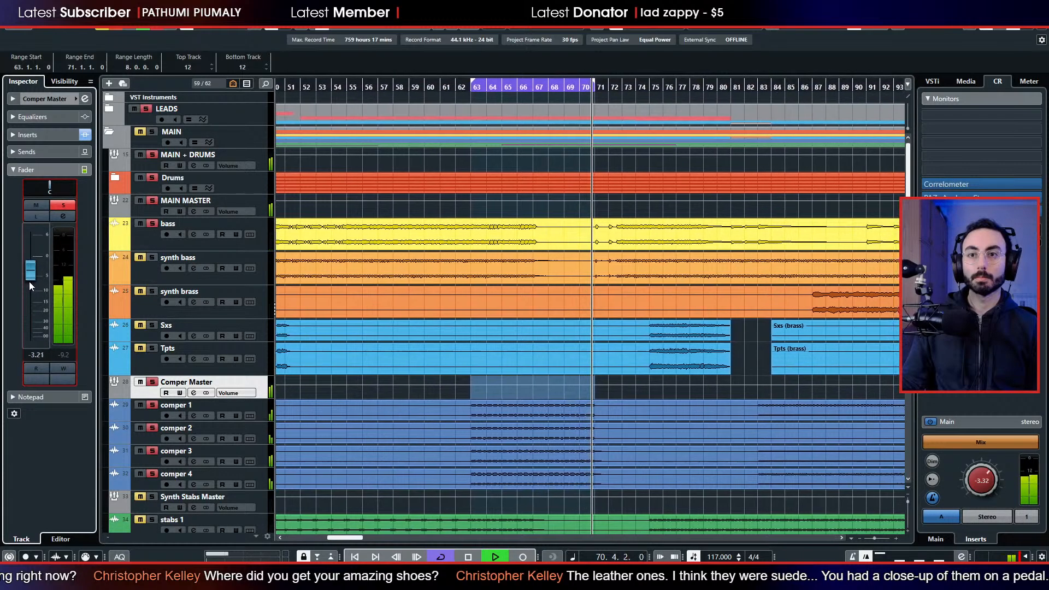
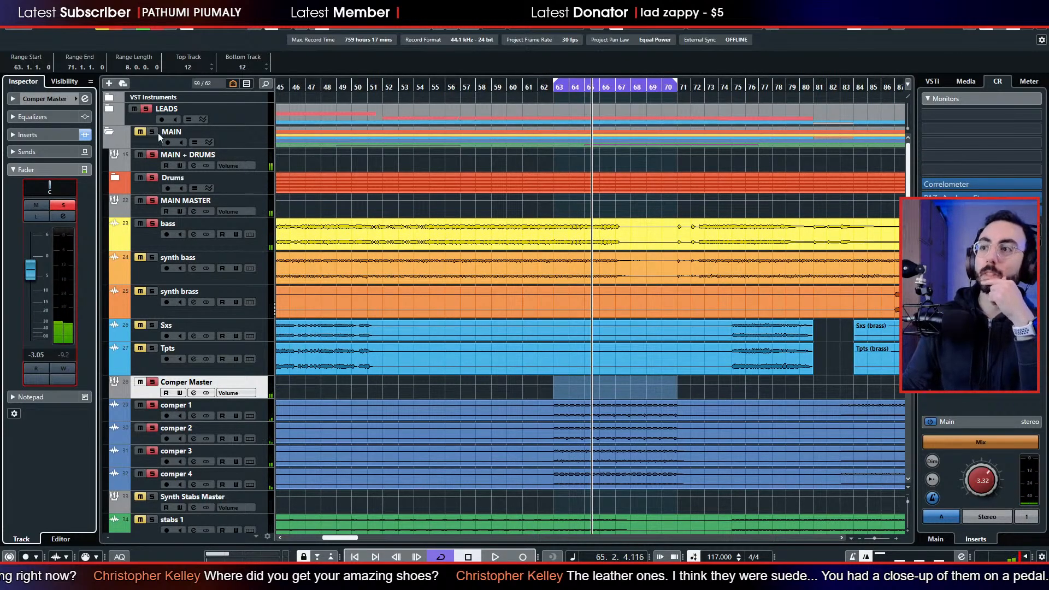
Turn off solo on the Comper Master track and expand the LEADS folder to reach the lead guitar parts.
{"action": "key", "text": "s"}
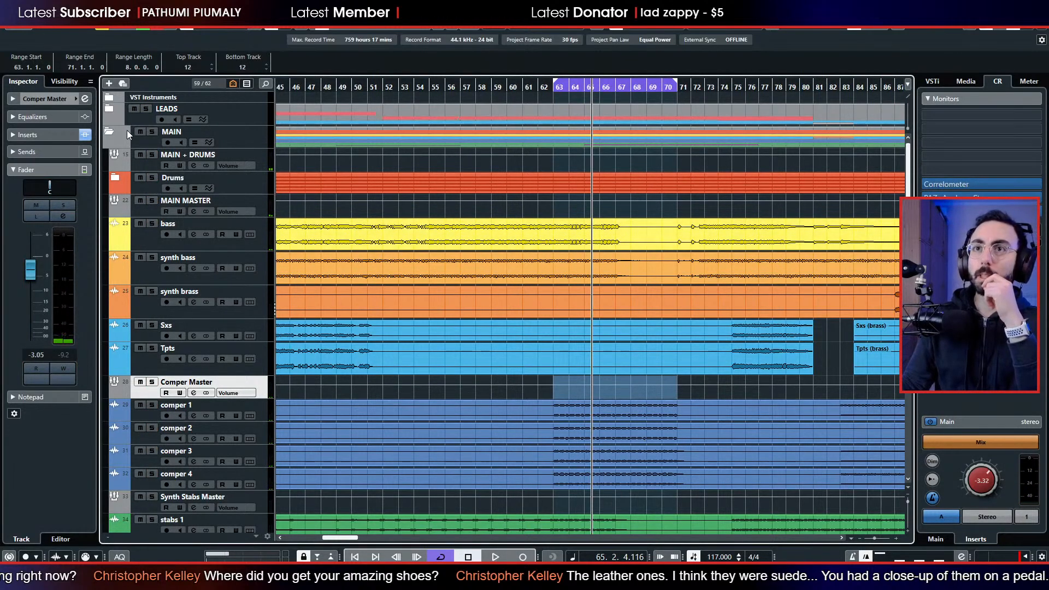
{"action": "left_click", "coordinate": [112, 109]}
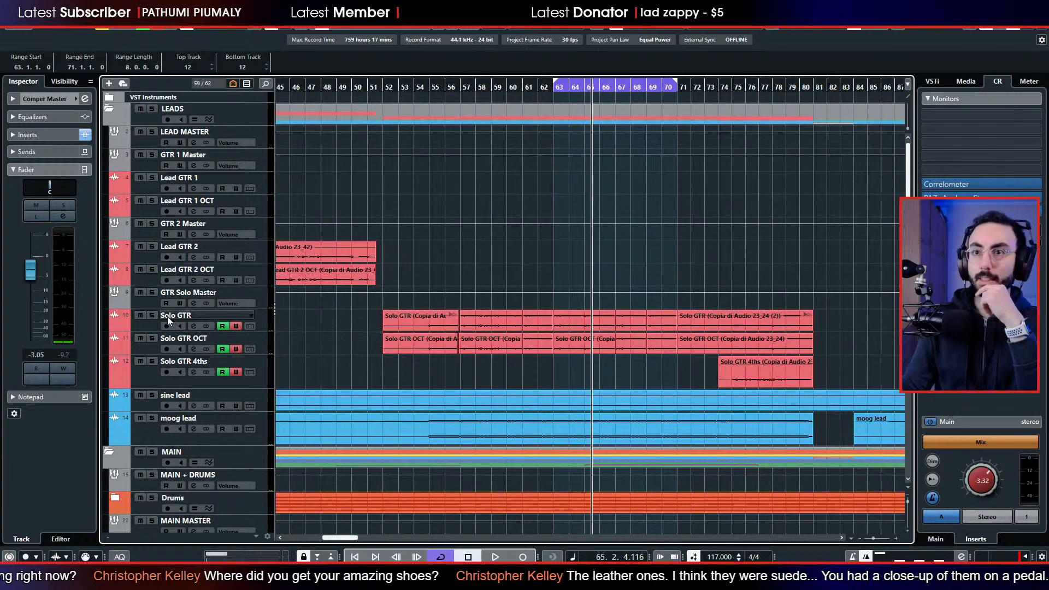
{"action": "scroll", "coordinate": [386, 300], "scroll_direction": "left", "scroll_amount": 5}
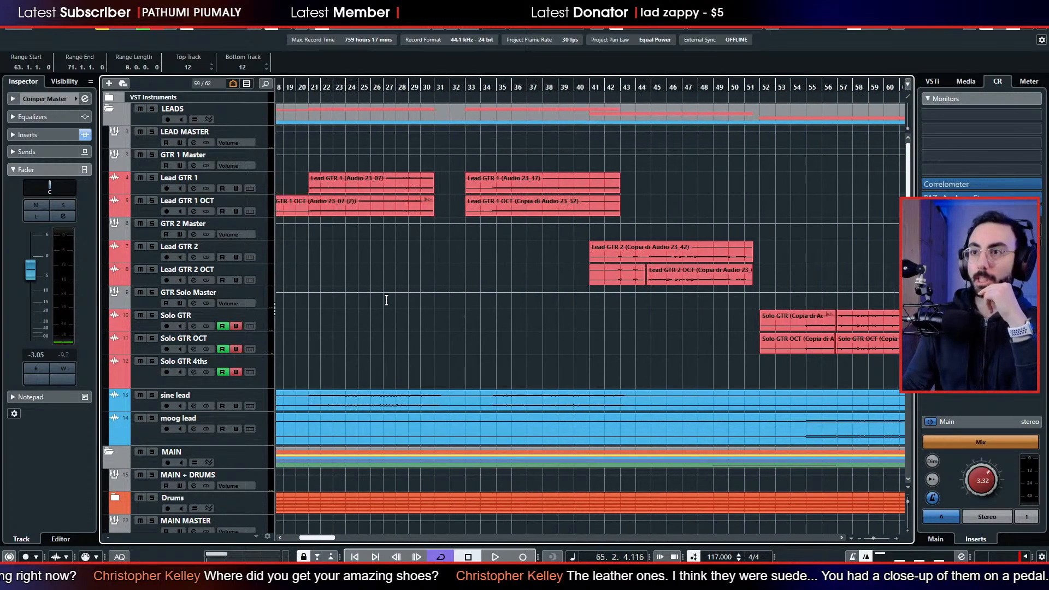
Show the lead guitar channels in the mixer and select Lead GTR 1 OCT.
{"action": "left_click", "coordinate": [140, 187]}
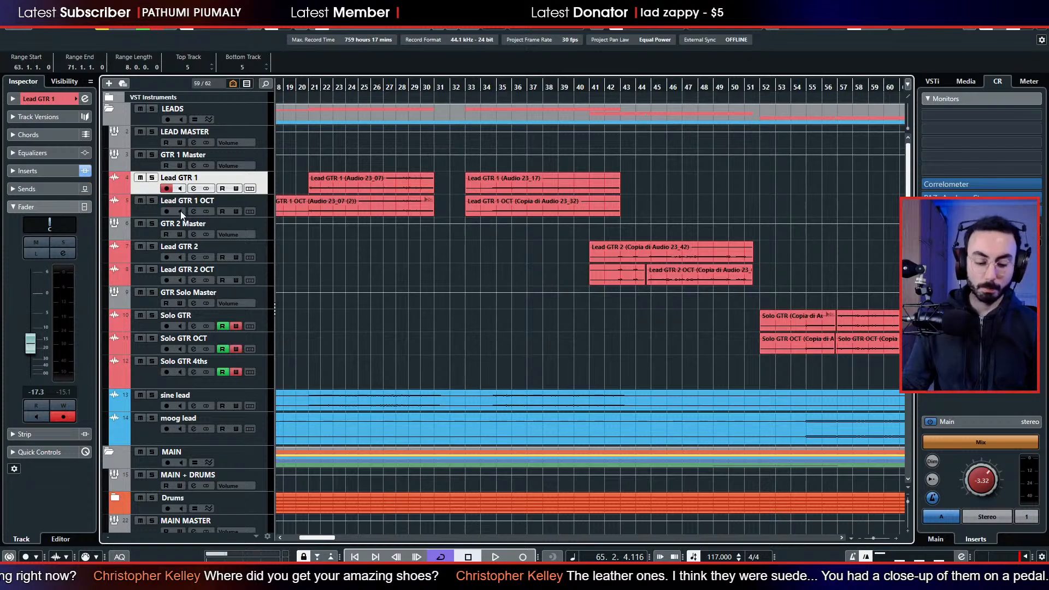
{"action": "key", "text": "F3"}
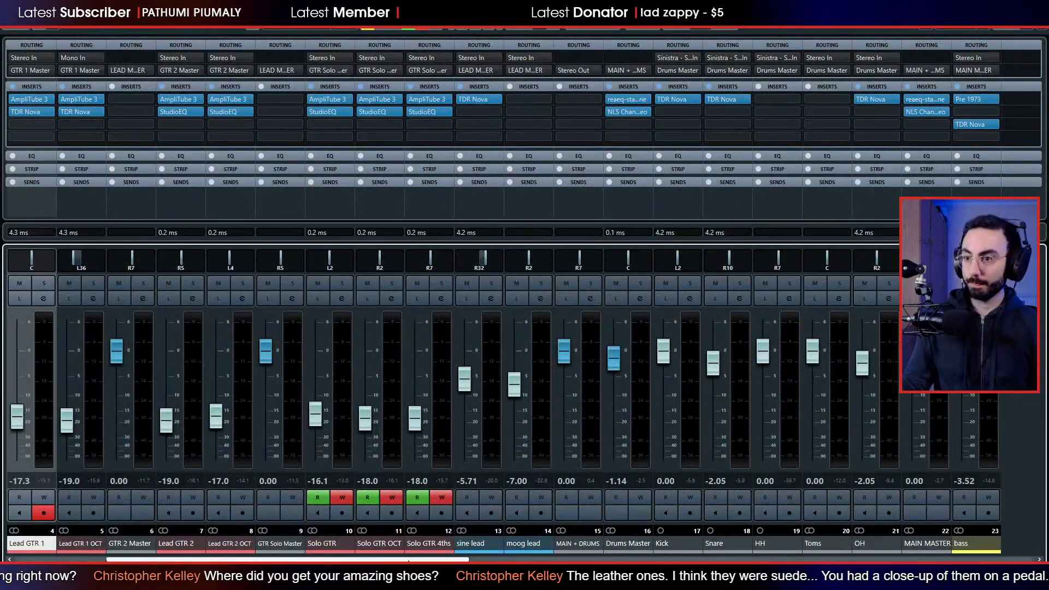
{"action": "left_click_drag", "start_coordinate": [406, 559], "coordinate": [332, 558]}
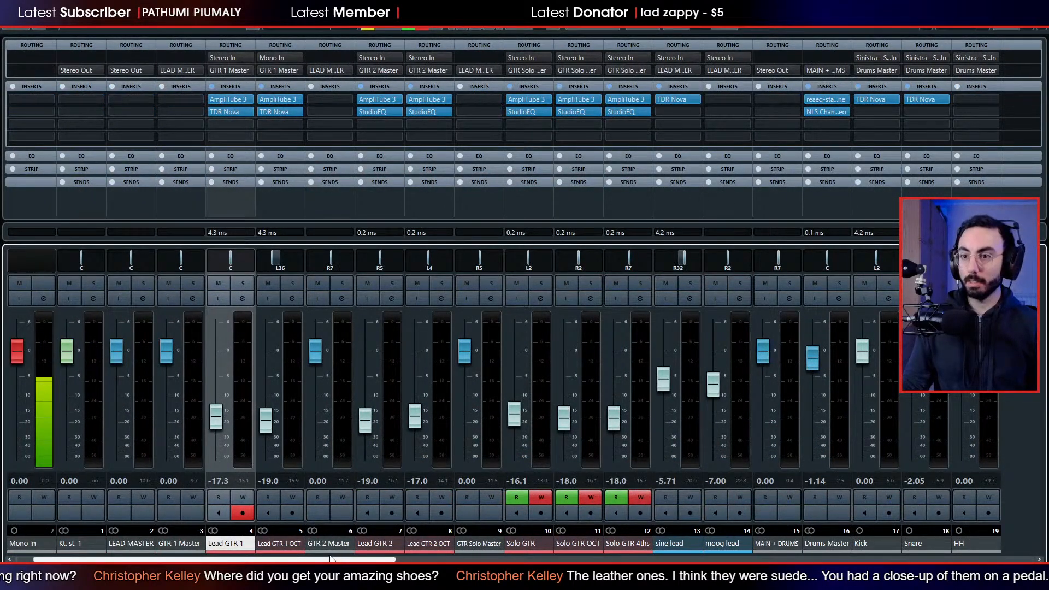
{"action": "left_click", "coordinate": [275, 543]}
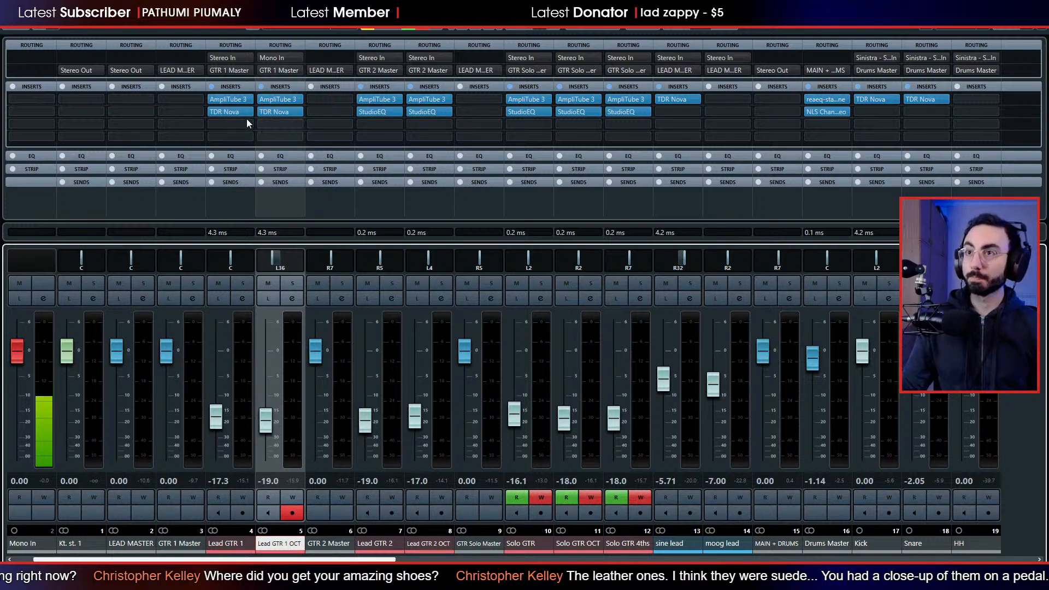
Remove the StudioEQ insert from the Lead GTR 2 and Lead GTR 2 OCT channels.
{"action": "left_click", "coordinate": [398, 112]}
{"action": "scroll", "coordinate": [393, 141], "scroll_direction": "up", "scroll_amount": 10}
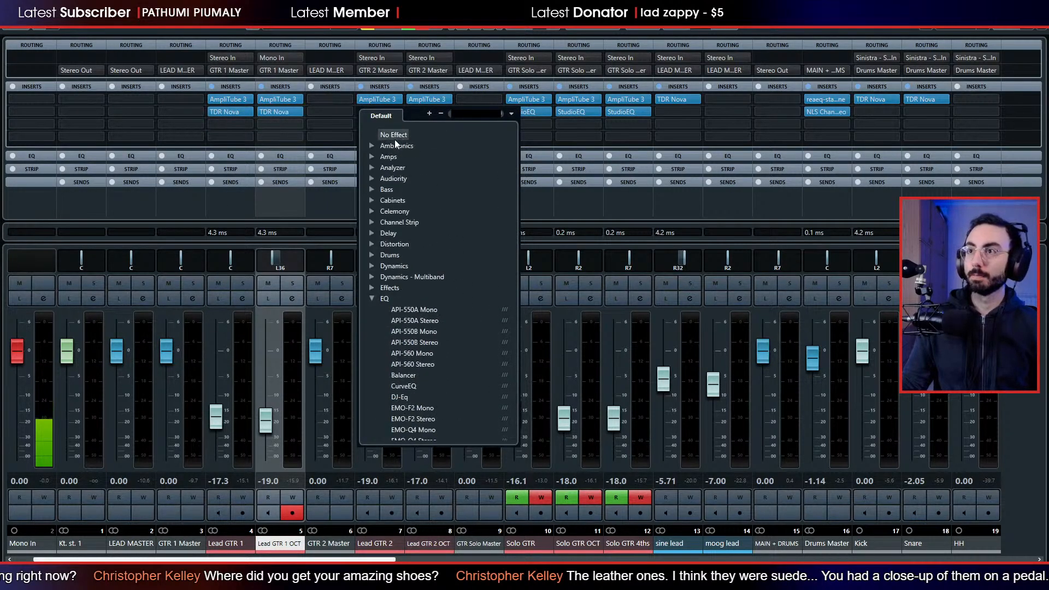
{"action": "scroll", "coordinate": [395, 140], "scroll_direction": "down", "scroll_amount": 1}
{"action": "scroll", "coordinate": [398, 135], "scroll_direction": "up", "scroll_amount": 2}
{"action": "left_click", "coordinate": [400, 135]}
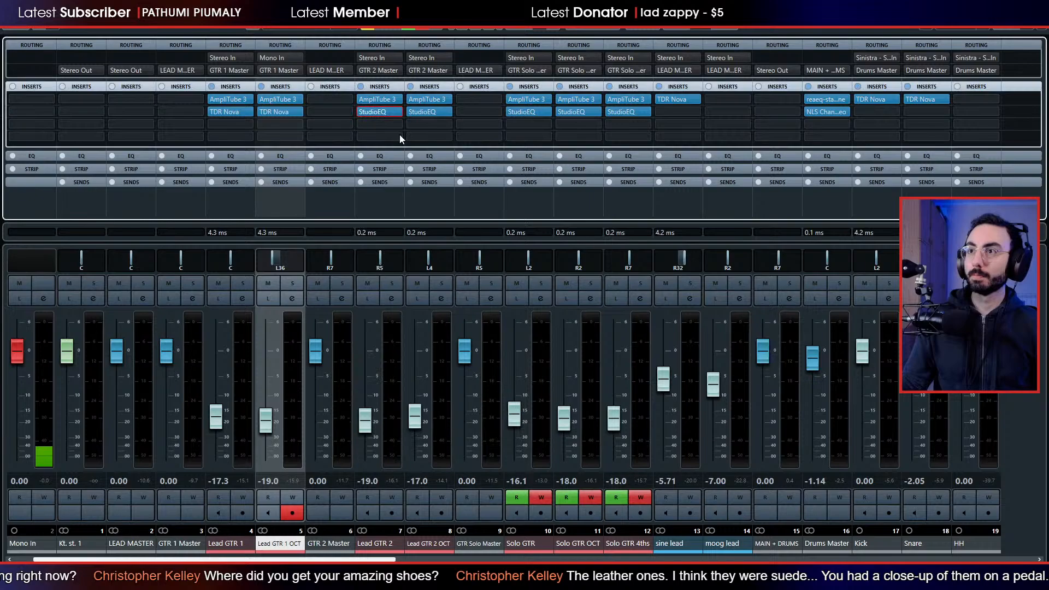
{"action": "left_click", "coordinate": [444, 114]}
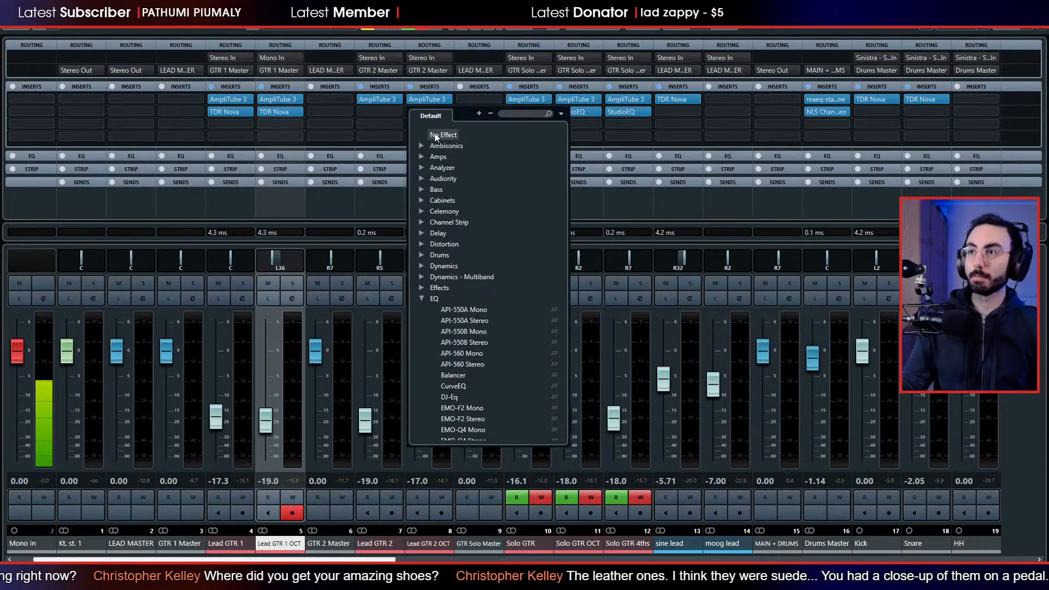
{"action": "left_click", "coordinate": [437, 135]}
Remove the StudioEQ insert from the Solo GTR, Solo GTR OCT and Solo GTR 4ths channels.
{"action": "left_click", "coordinate": [544, 110]}
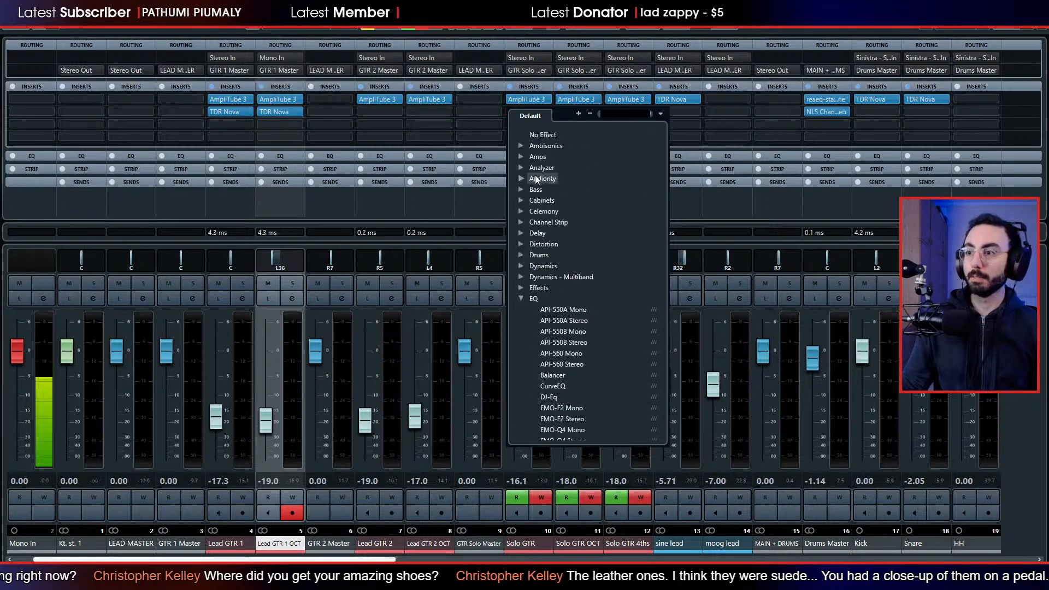
{"action": "left_click", "coordinate": [555, 134]}
{"action": "left_click", "coordinate": [601, 110]}
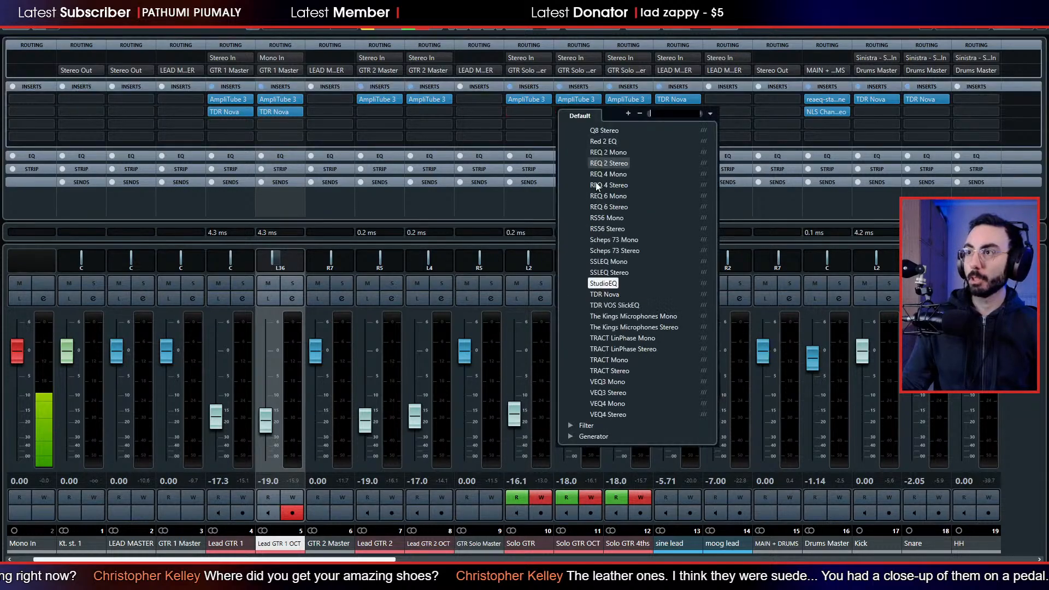
{"action": "scroll", "coordinate": [595, 169], "scroll_direction": "up", "scroll_amount": 5}
{"action": "left_click", "coordinate": [593, 135]}
{"action": "left_click", "coordinate": [648, 110]}
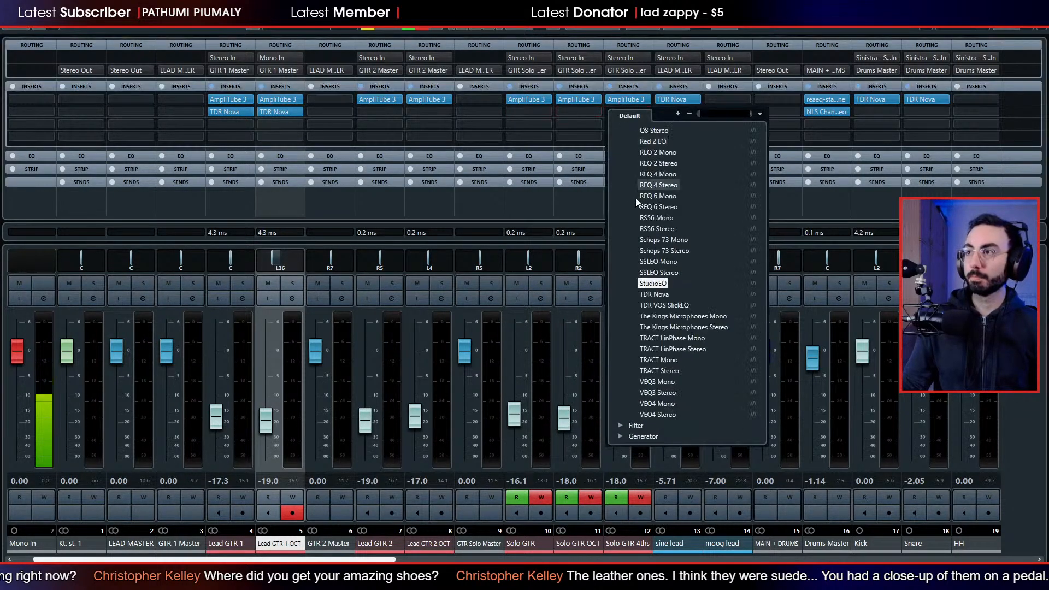
{"action": "left_click", "coordinate": [642, 135]}
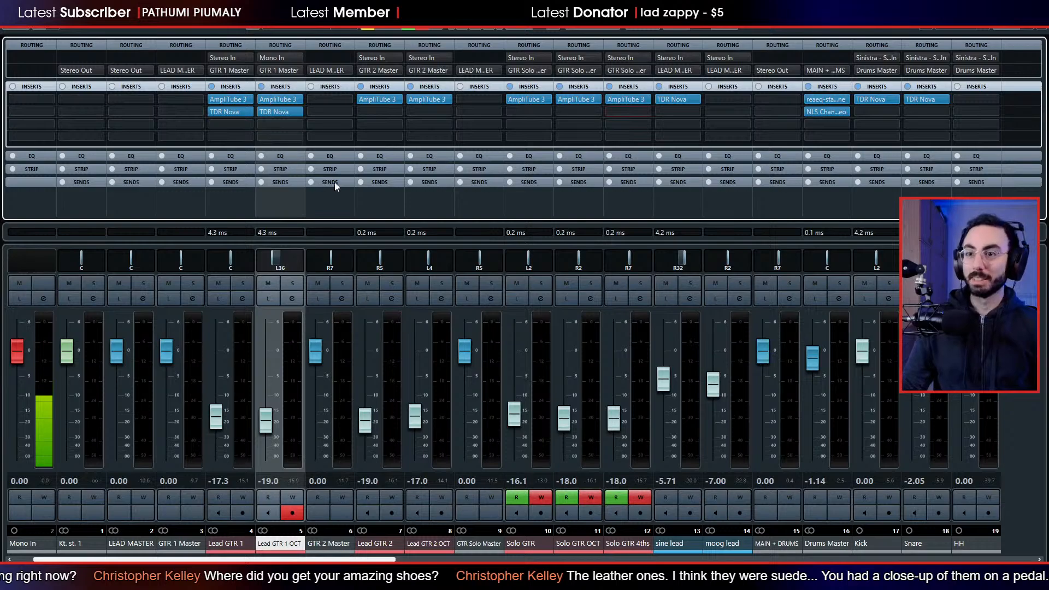
Copy TDR Nova from Lead GTR 1 to Lead GTR 2 and from Lead GTR 1 OCT to Lead GTR 2 OCT, in the second insert slots.
{"action": "left_click_drag", "start_coordinate": [228, 110], "coordinate": [377, 113]}
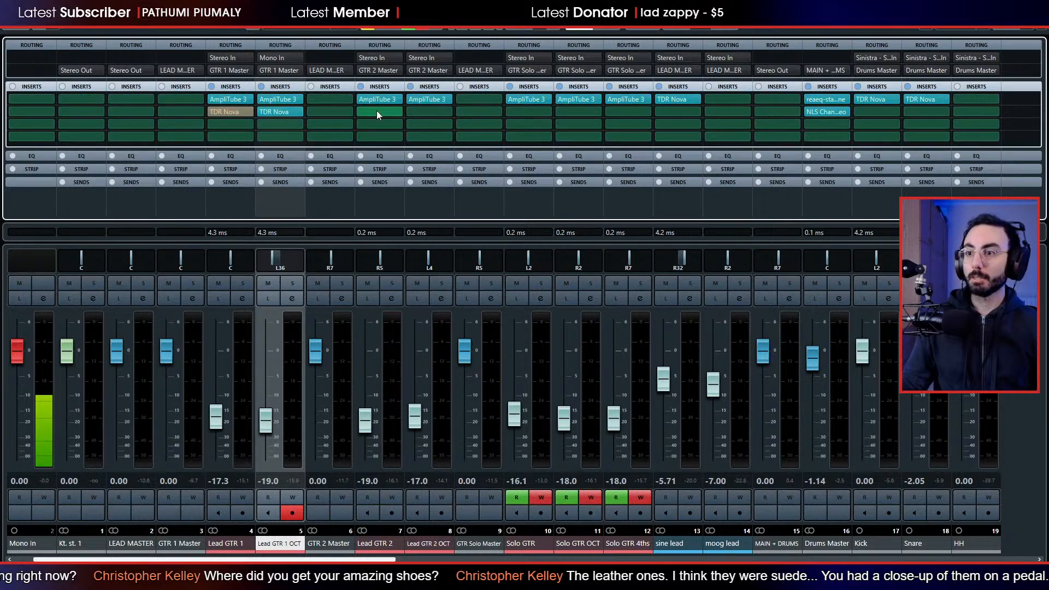
{"action": "left_click_drag", "start_coordinate": [286, 112], "coordinate": [424, 110]}
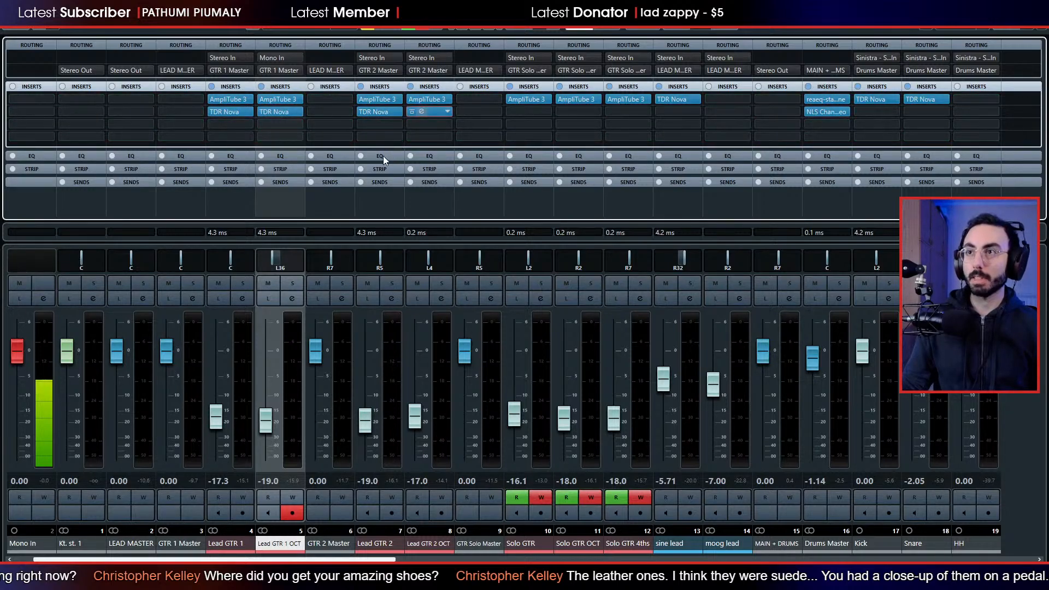
Play the project from around bar 52 and select the Solo GTR track for viewing in the mixer.
{"action": "key", "text": "space"}
{"action": "key", "text": "F3"}
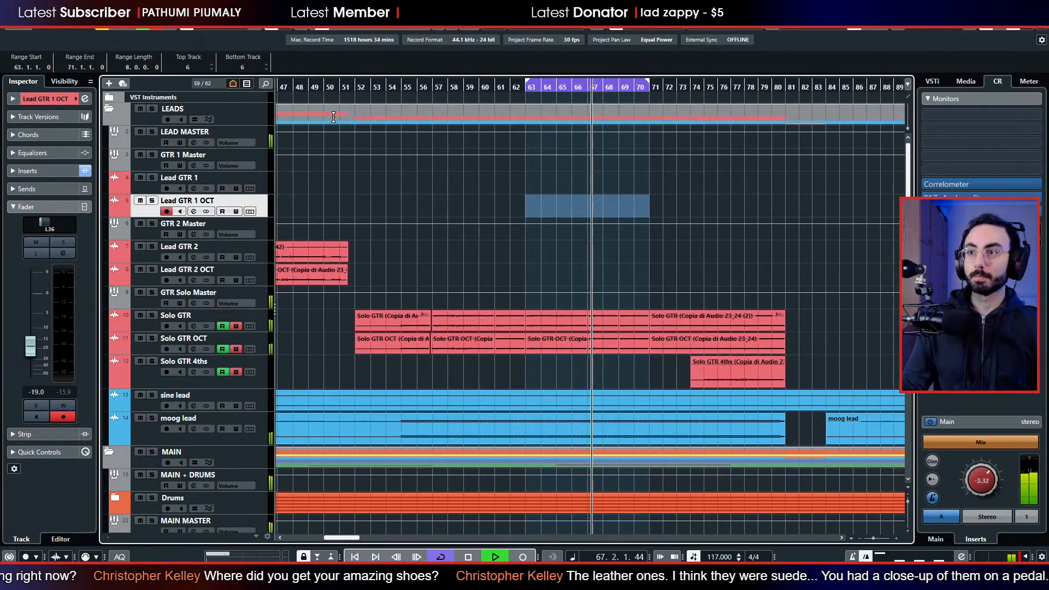
{"action": "left_click_drag", "start_coordinate": [416, 87], "coordinate": [364, 88]}
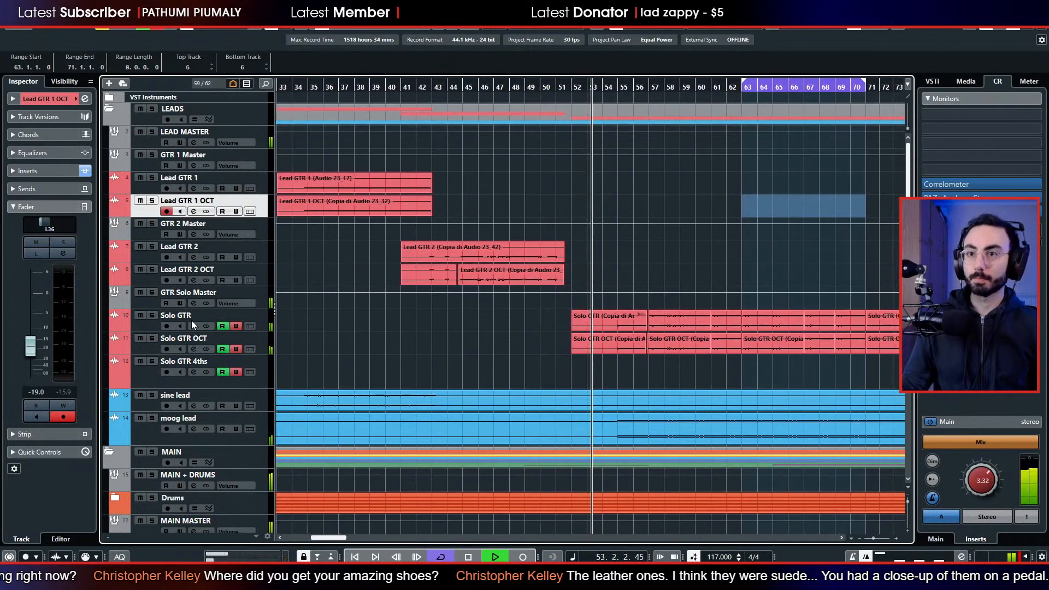
{"action": "left_click", "coordinate": [152, 323]}
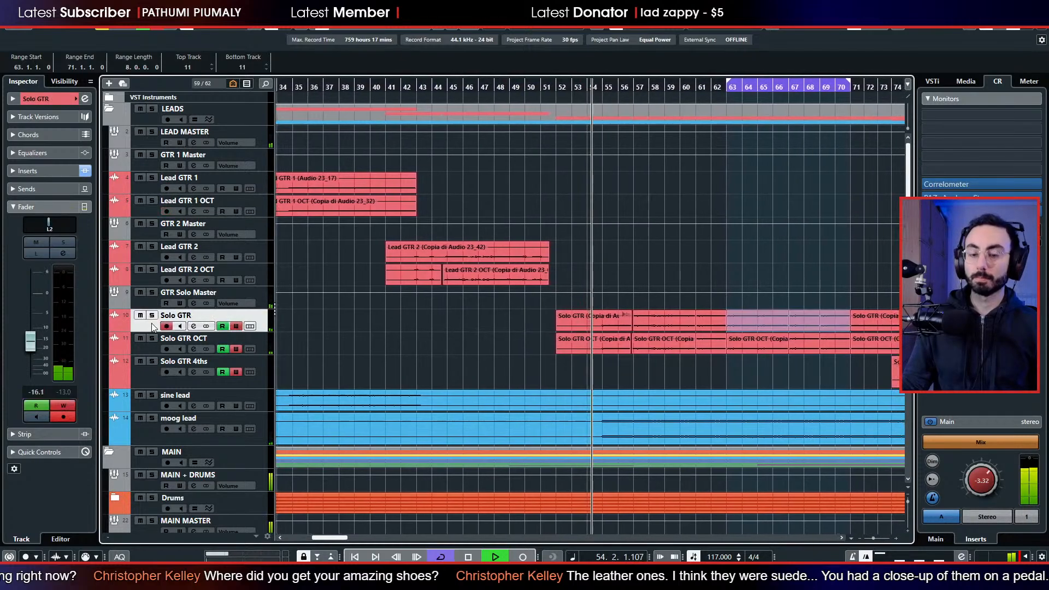
{"action": "key", "text": "F3"}
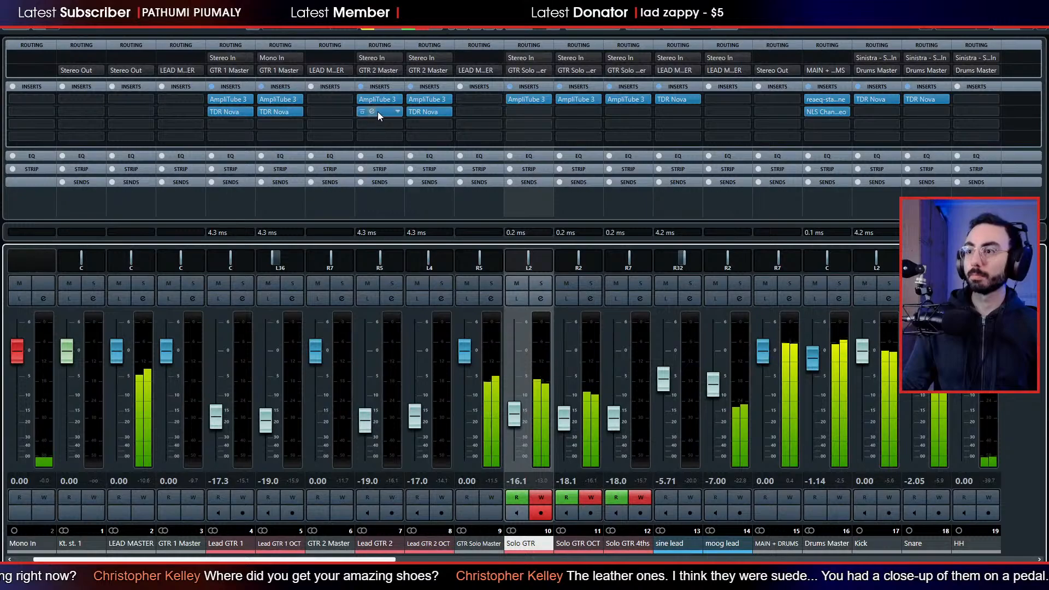
Copy TDR Nova from Lead GTR 2 to Solo GTR and Solo GTR 4ths, and from Lead GTR 2 OCT to Solo GTR OCT.
{"action": "left_click_drag", "start_coordinate": [378, 111], "coordinate": [512, 109]}
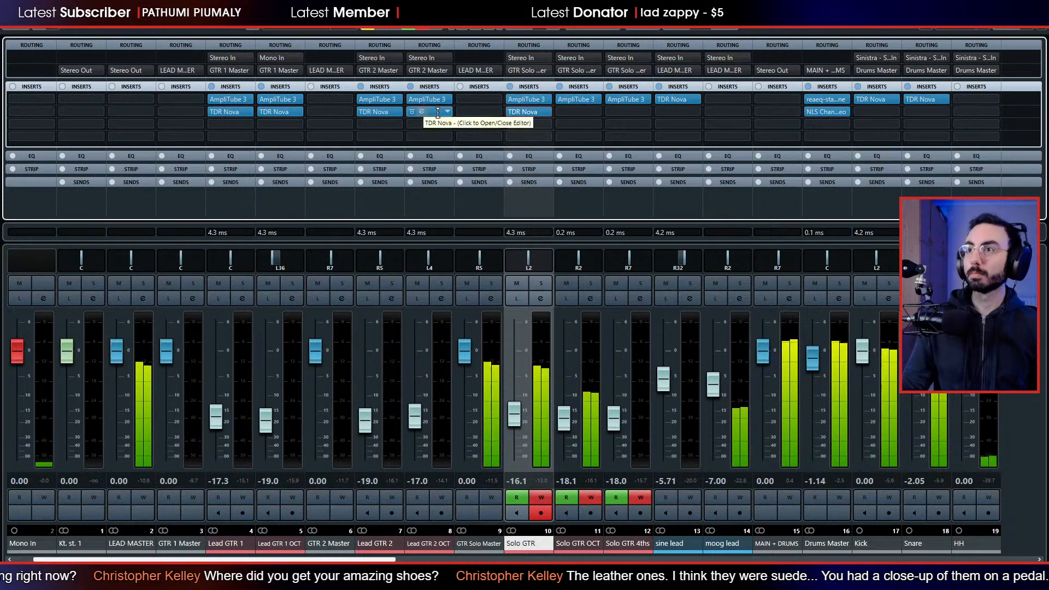
{"action": "left_click_drag", "start_coordinate": [437, 113], "coordinate": [541, 117]}
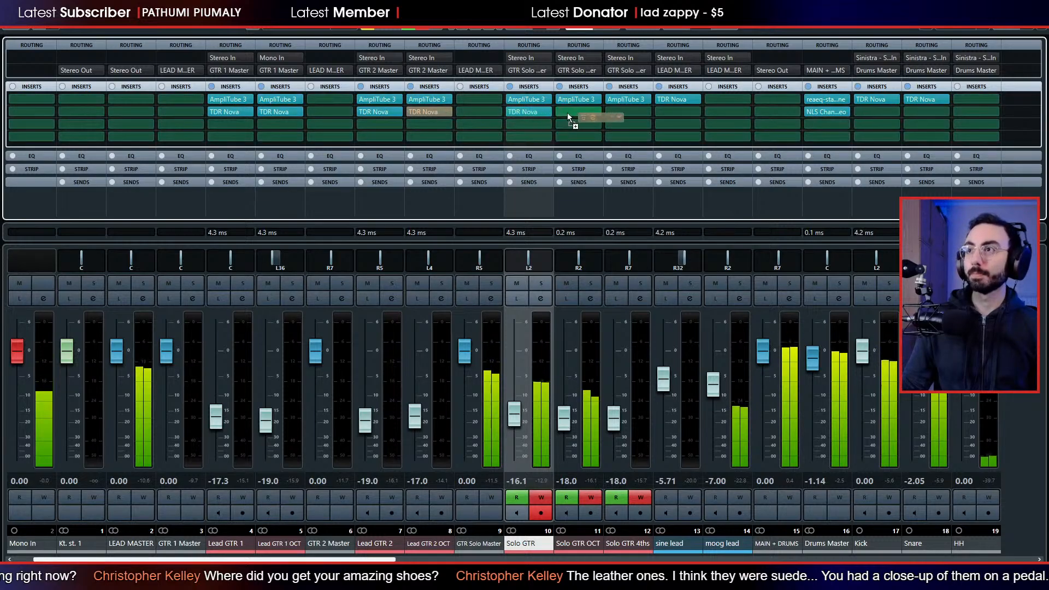
{"action": "left_click_drag", "start_coordinate": [449, 128], "coordinate": [578, 112]}
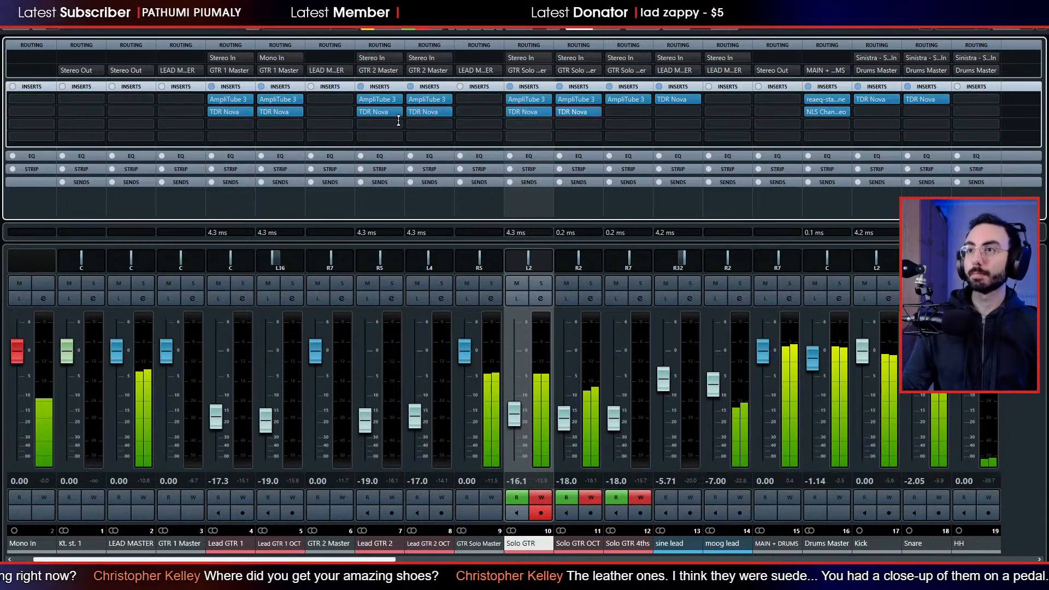
{"action": "left_click_drag", "start_coordinate": [391, 113], "coordinate": [614, 111]}
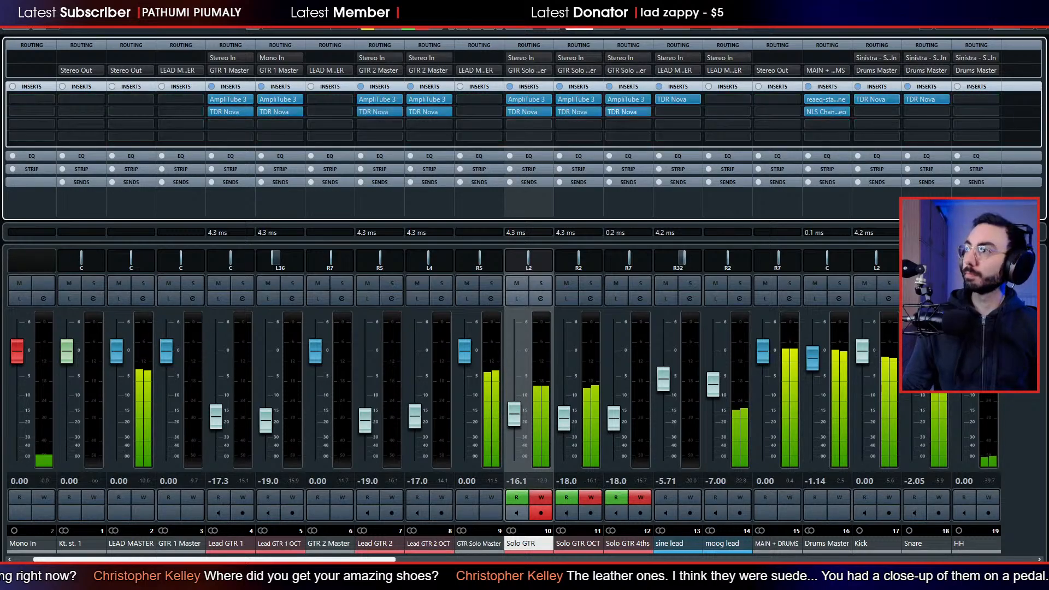
Stop playback in the project window and examine the TDR Nova automation lanes under the solo guitar tracks.
{"action": "key", "text": "F3"}
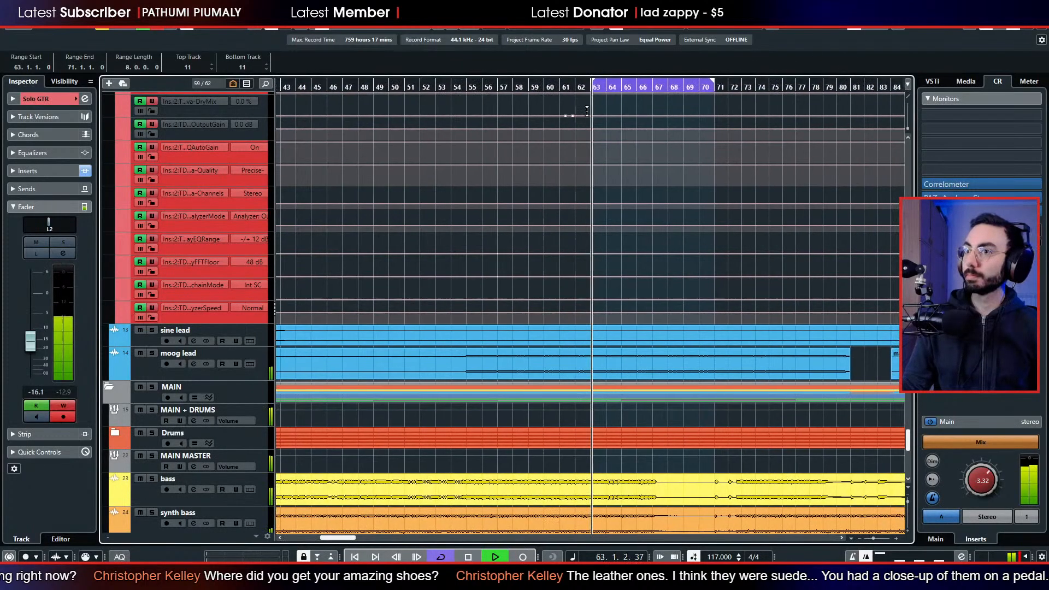
{"action": "key", "text": "space"}
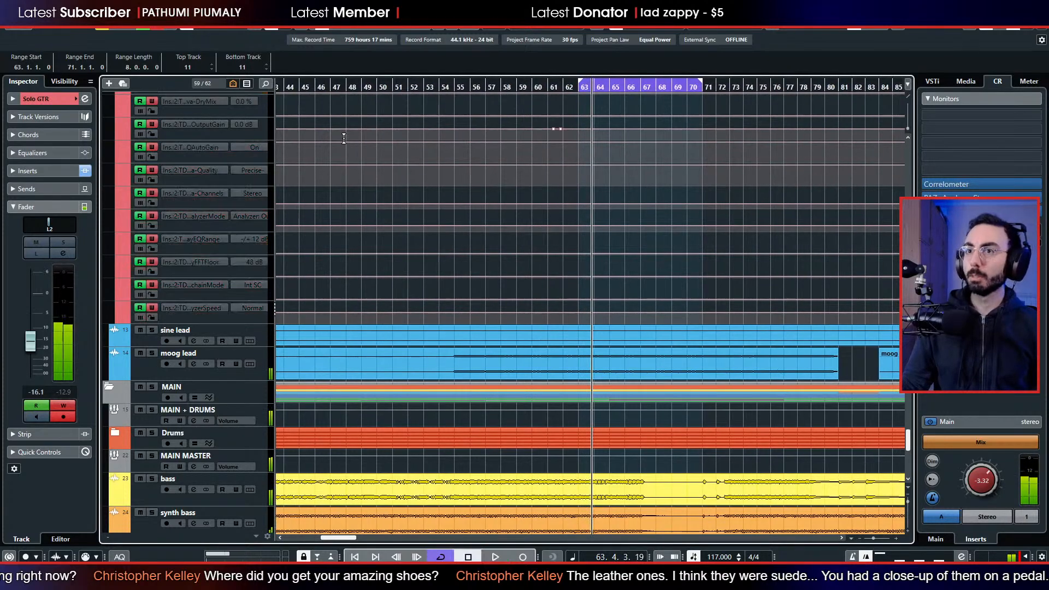
{"action": "scroll", "coordinate": [343, 139], "scroll_direction": "up", "scroll_amount": 15}
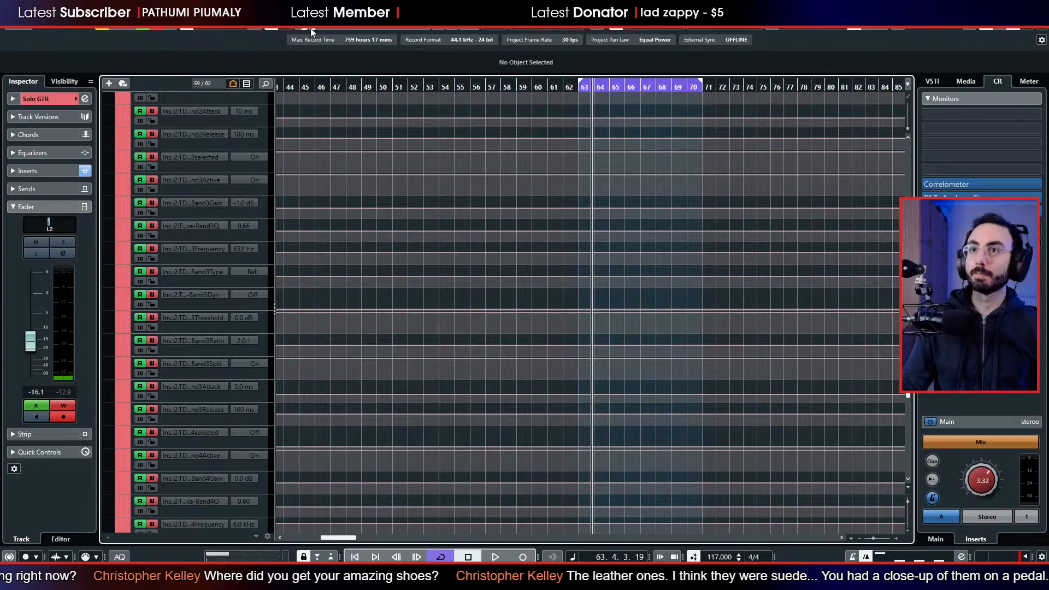
{"action": "scroll", "coordinate": [371, 163], "scroll_direction": "down", "scroll_amount": 15}
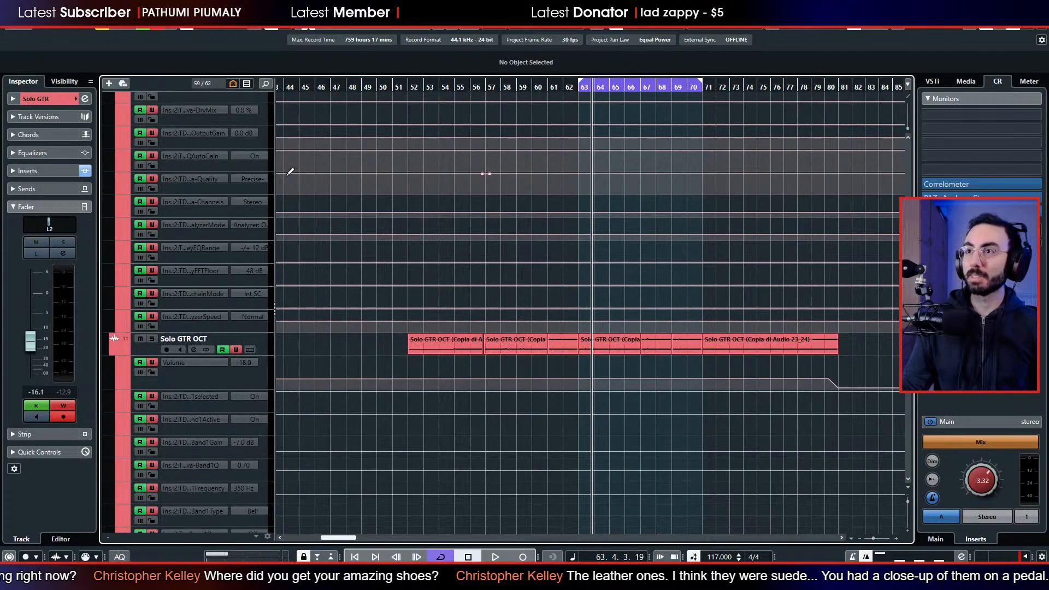
{"action": "scroll", "coordinate": [298, 189], "scroll_direction": "up", "scroll_amount": 15}
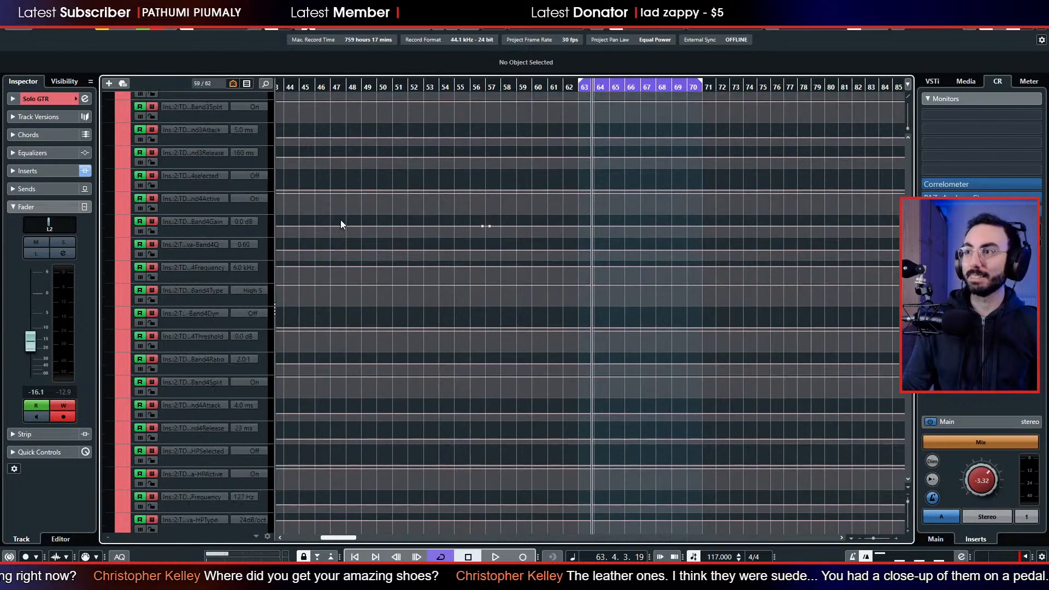
{"action": "scroll", "coordinate": [340, 220], "scroll_direction": "up", "scroll_amount": 13}
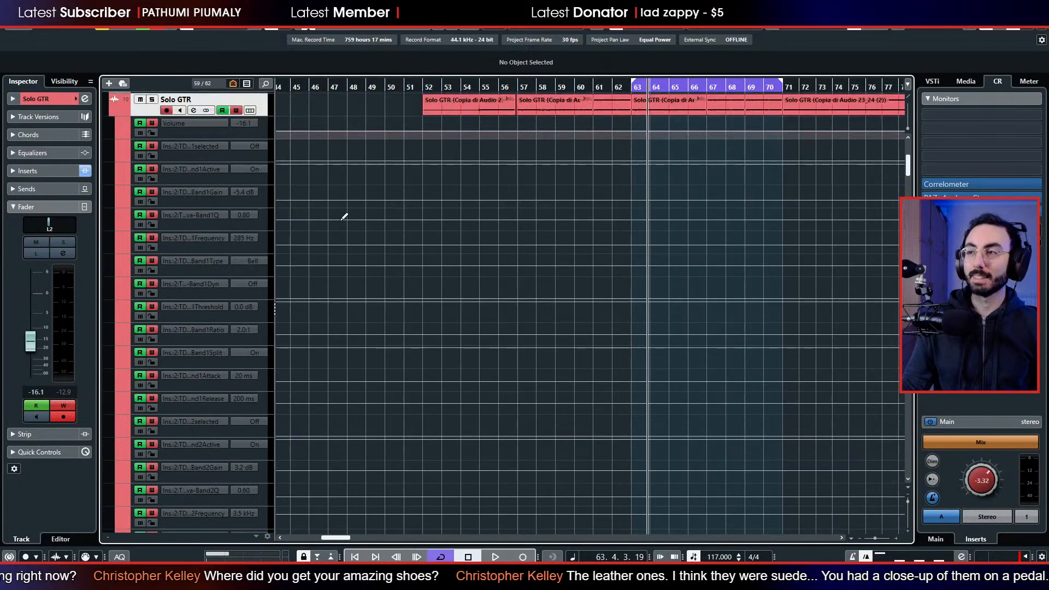
{"action": "scroll", "coordinate": [344, 219], "scroll_direction": "up", "scroll_amount": 5}
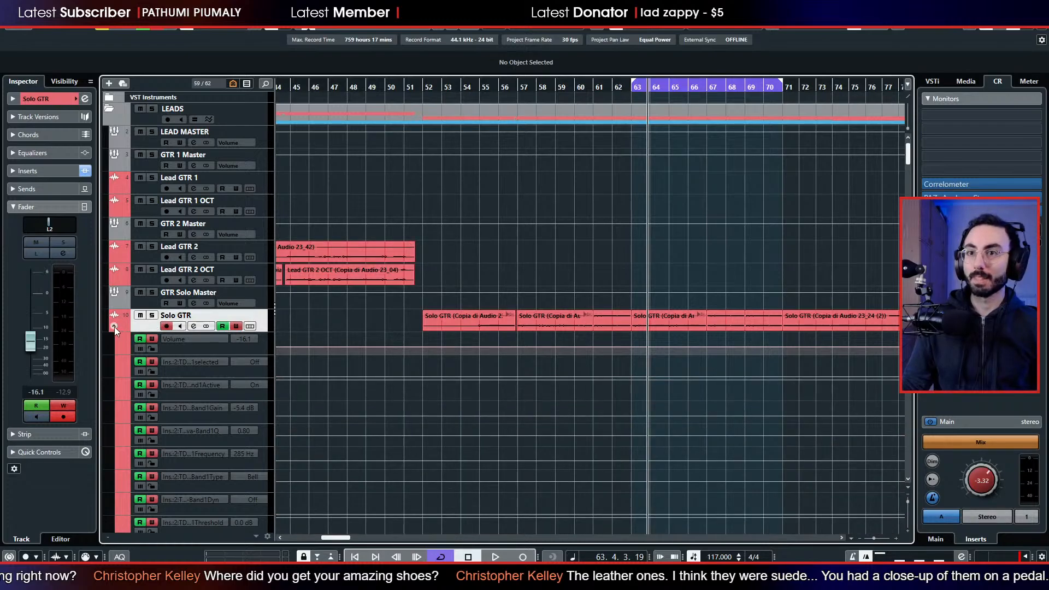
Inspect the automation lanes of Lead GTR 2 OCT, Lead GTR 2 and GTR Solo Master.
{"action": "left_click", "coordinate": [114, 280]}
{"action": "left_click", "coordinate": [113, 257]}
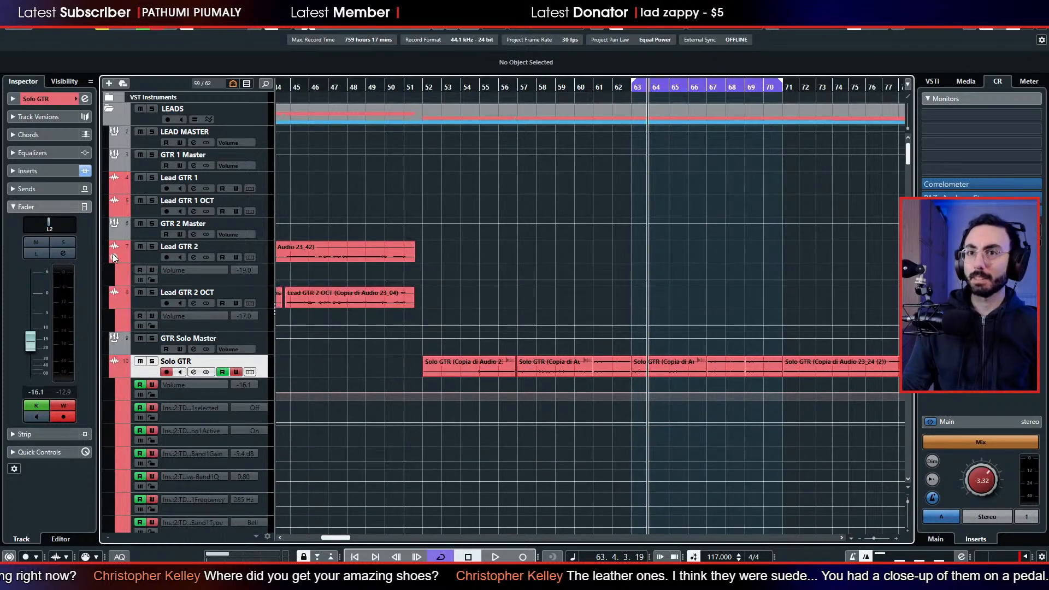
{"action": "left_click", "coordinate": [113, 254]}
{"action": "left_click", "coordinate": [114, 326]}
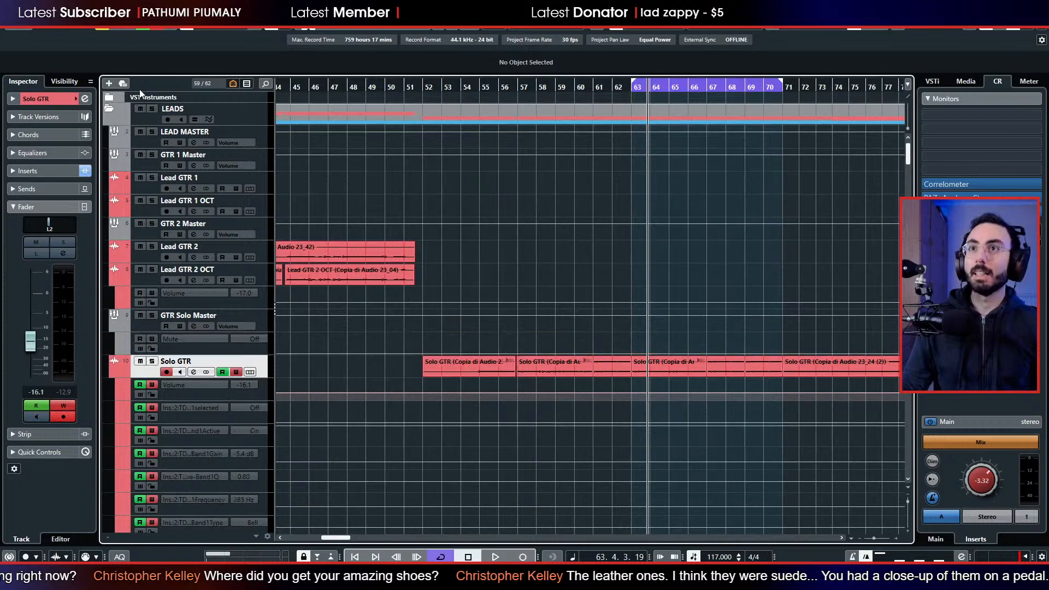
Turn off automation read and write for all tracks and collapse the automation lanes of Solo GTR, Solo GTR OCT and Solo GTR 4ths.
{"action": "left_click", "coordinate": [142, 28]}
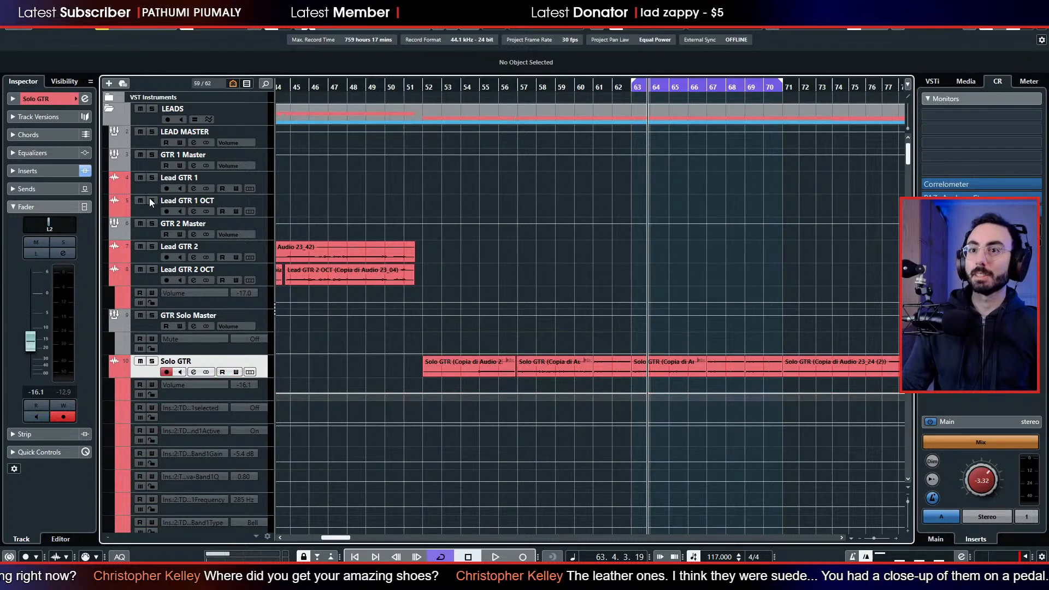
{"action": "left_click", "coordinate": [114, 372]}
{"action": "left_click", "coordinate": [113, 396]}
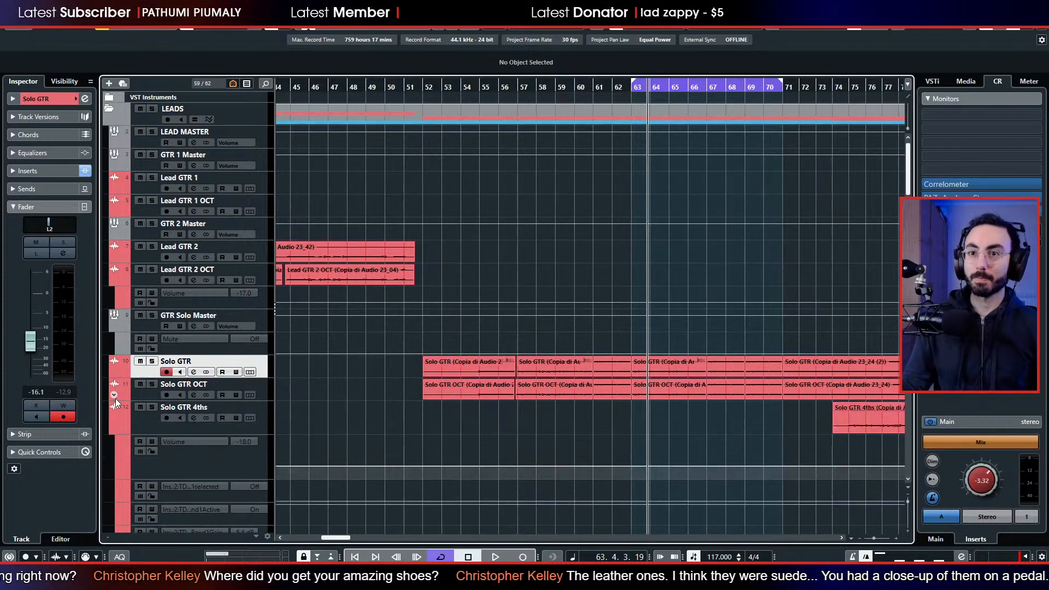
{"action": "scroll", "coordinate": [113, 397], "scroll_direction": "down", "scroll_amount": 5}
{"action": "scroll", "coordinate": [112, 383], "scroll_direction": "up", "scroll_amount": 4}
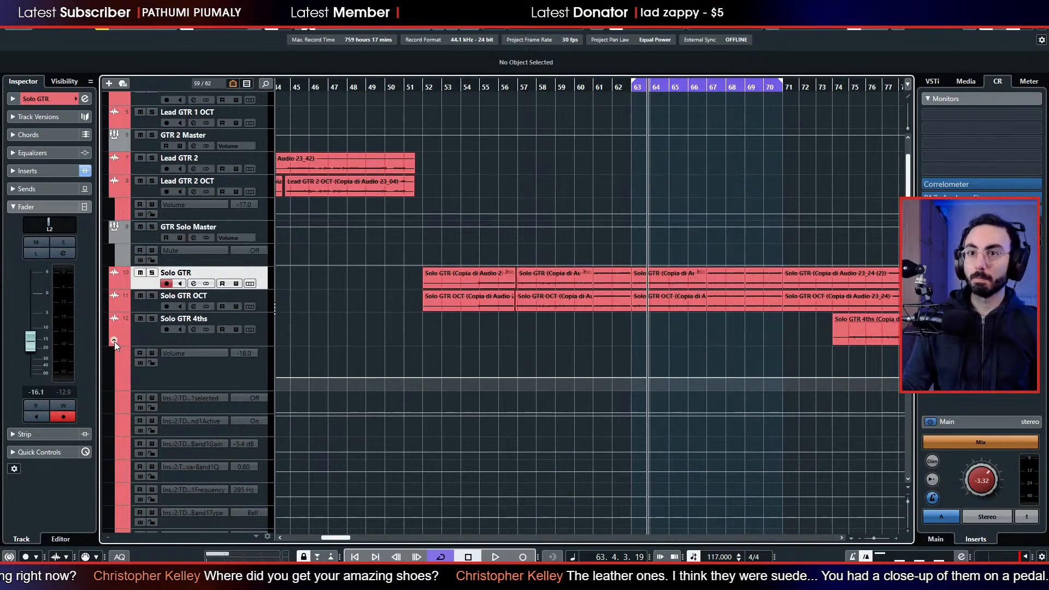
{"action": "left_click", "coordinate": [114, 342]}
Play the project and check the TDR Nova settings on the Solo GTR channel, leaving the plugin window closed.
{"action": "key", "text": "space"}
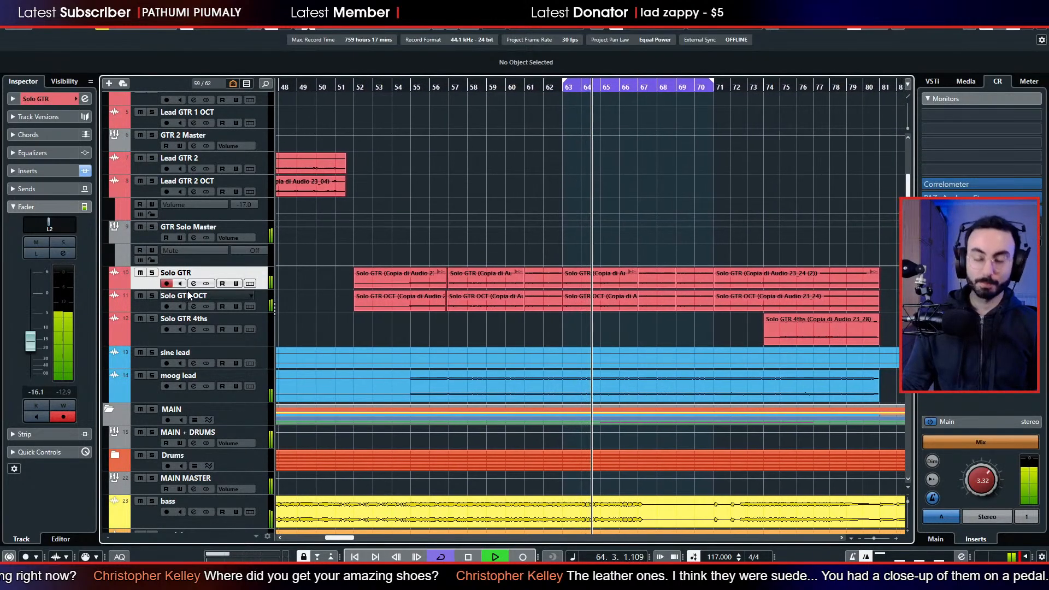
{"action": "key", "text": "F3"}
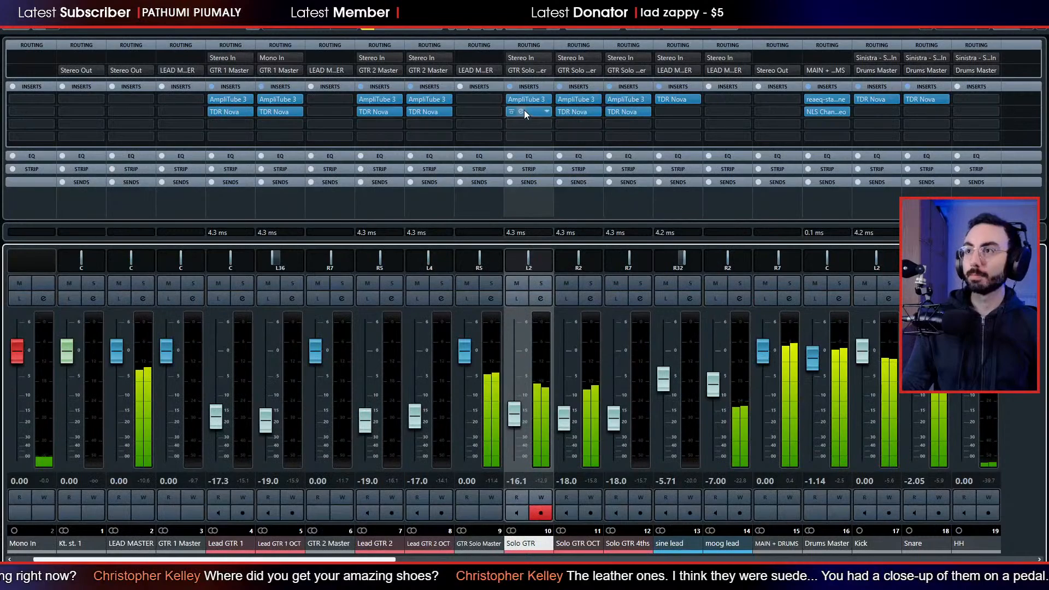
{"action": "left_click", "coordinate": [520, 111]}
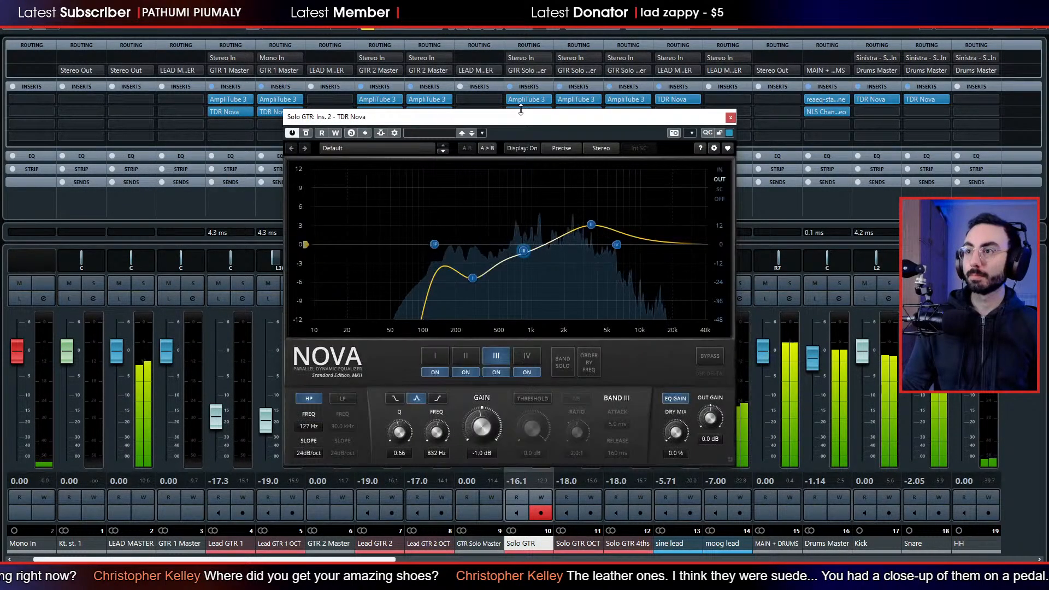
{"action": "key", "text": "F3"}
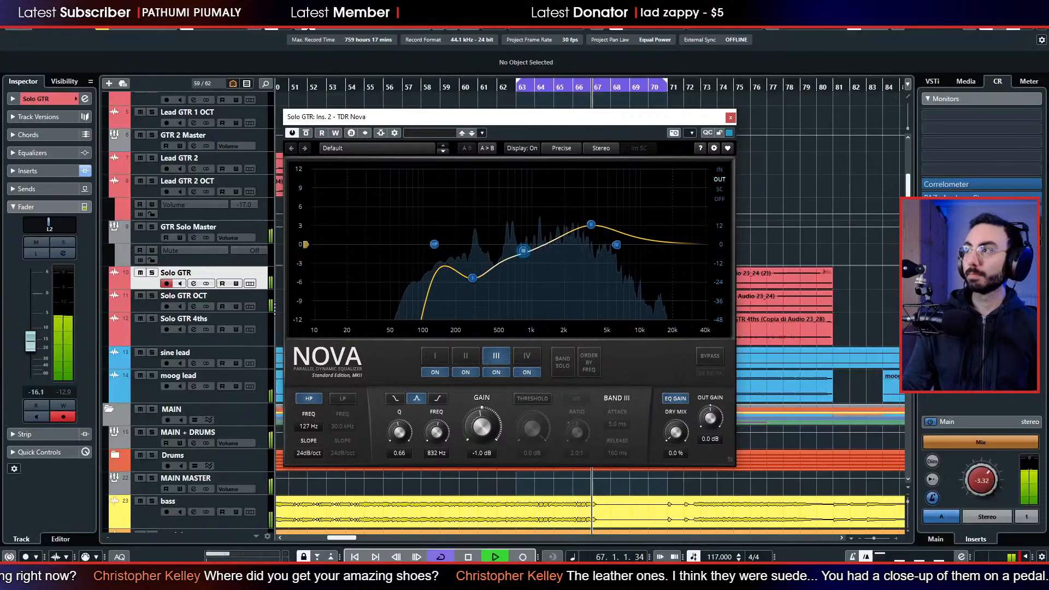
{"action": "left_click", "coordinate": [730, 117]}
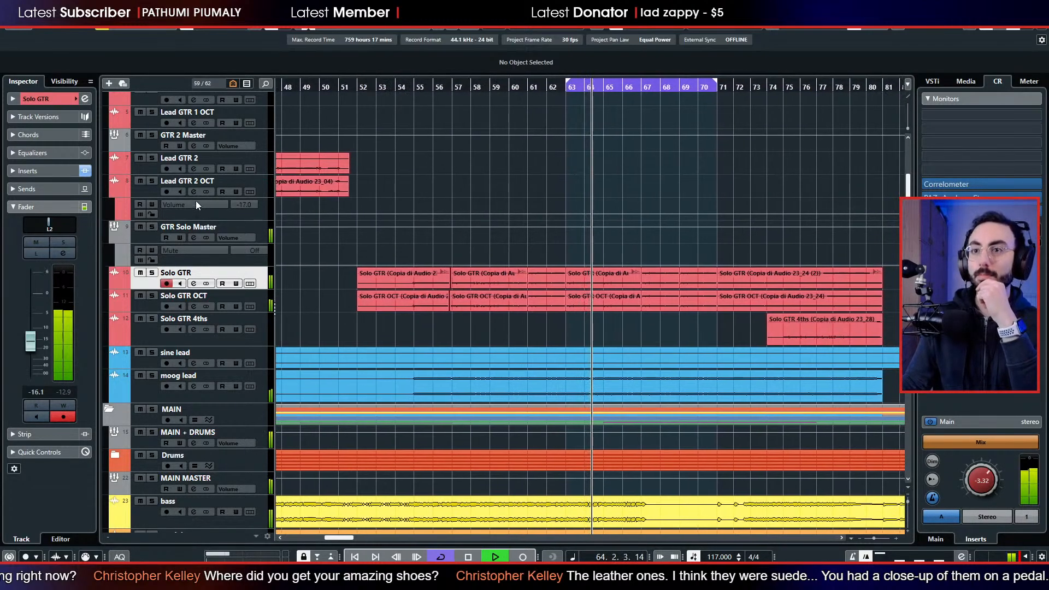
Listen to the section around bars 64 to 67 while examining the tracks below the solo guitars.
{"action": "scroll", "coordinate": [333, 267], "scroll_direction": "down", "scroll_amount": 3}
{"action": "scroll", "coordinate": [321, 265], "scroll_direction": "down", "scroll_amount": 4}
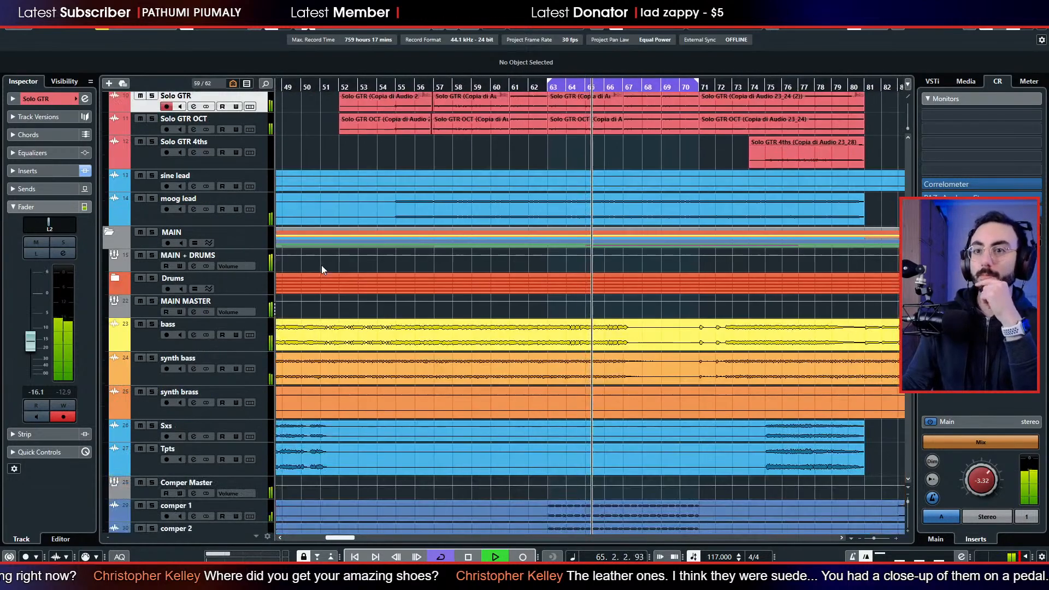
{"action": "scroll", "coordinate": [321, 264], "scroll_direction": "down", "scroll_amount": 4}
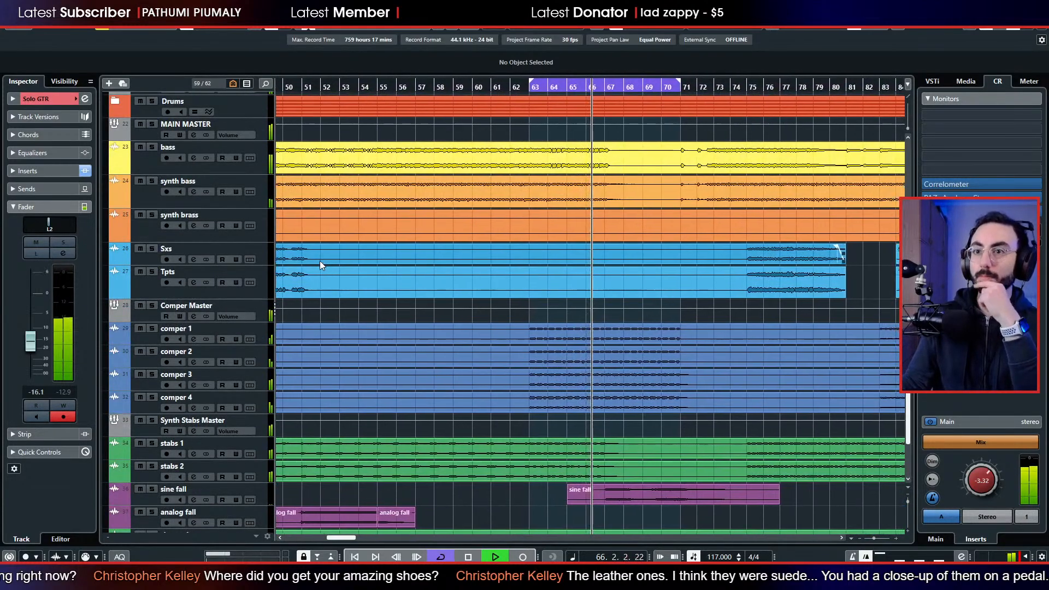
{"action": "scroll", "coordinate": [320, 261], "scroll_direction": "up", "scroll_amount": 2}
{"action": "scroll", "coordinate": [320, 261], "scroll_direction": "down", "scroll_amount": 3}
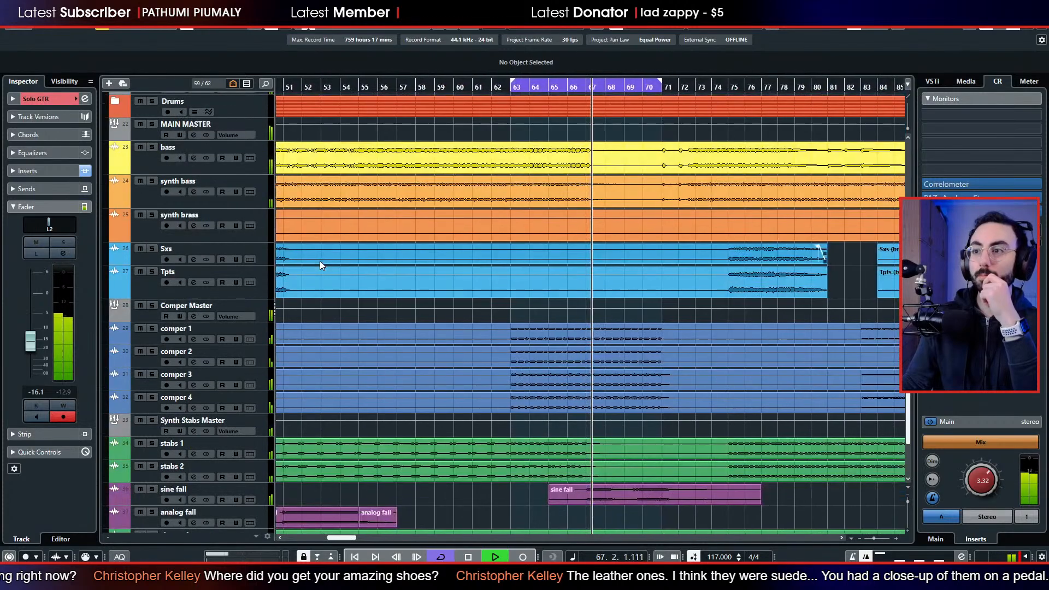
{"action": "scroll", "coordinate": [316, 268], "scroll_direction": "up", "scroll_amount": 5}
{"action": "key", "text": "space"}
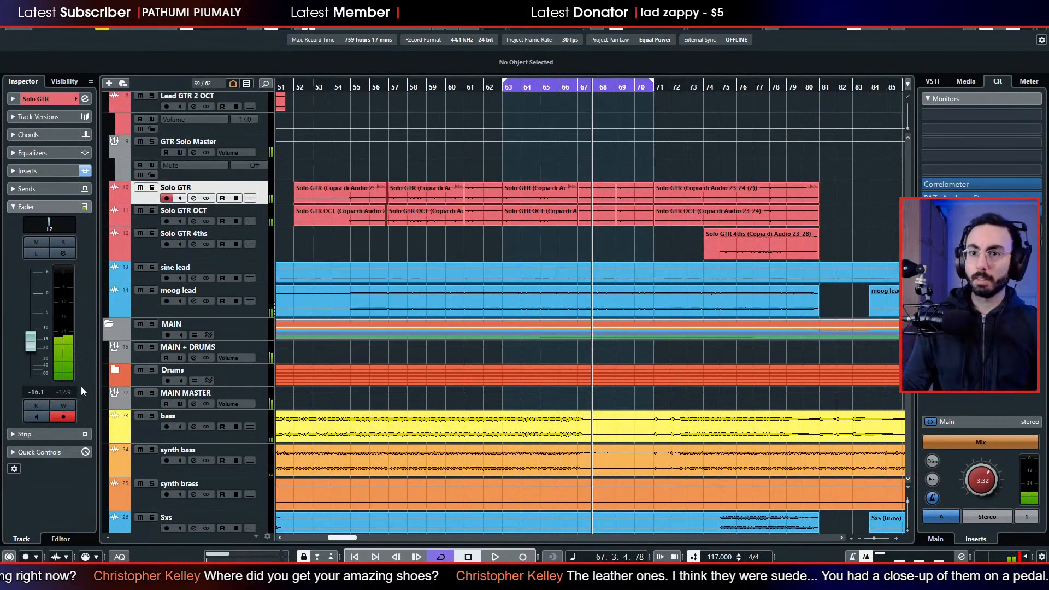
Expand the Drums folder, play from around bar 62 and set the Snare level to -1.52 dB.
{"action": "left_click", "coordinate": [114, 369]}
{"action": "scroll", "coordinate": [146, 389], "scroll_direction": "down", "scroll_amount": 3}
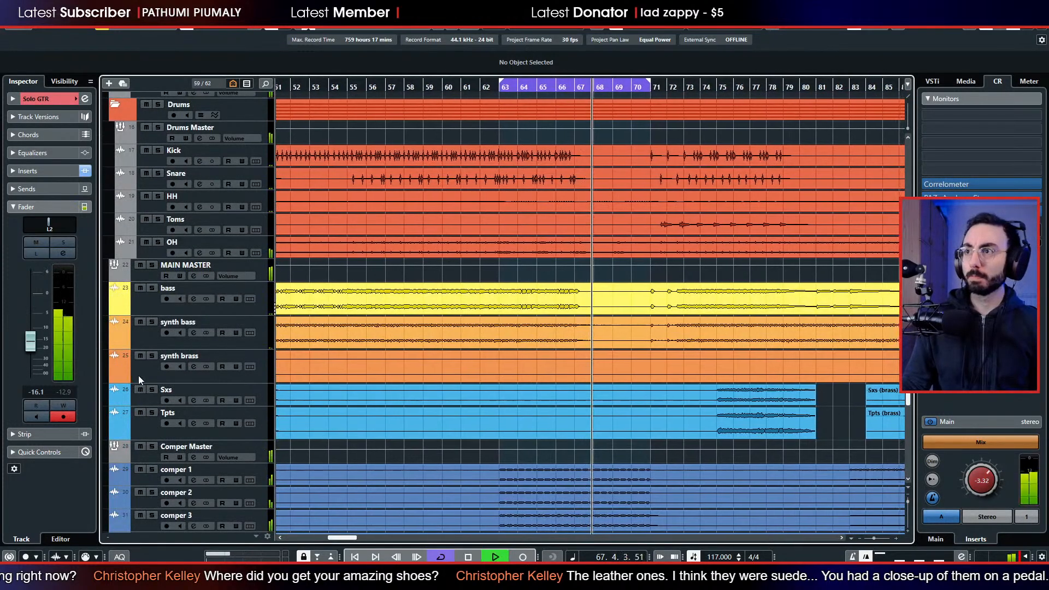
{"action": "left_click", "coordinate": [495, 91]}
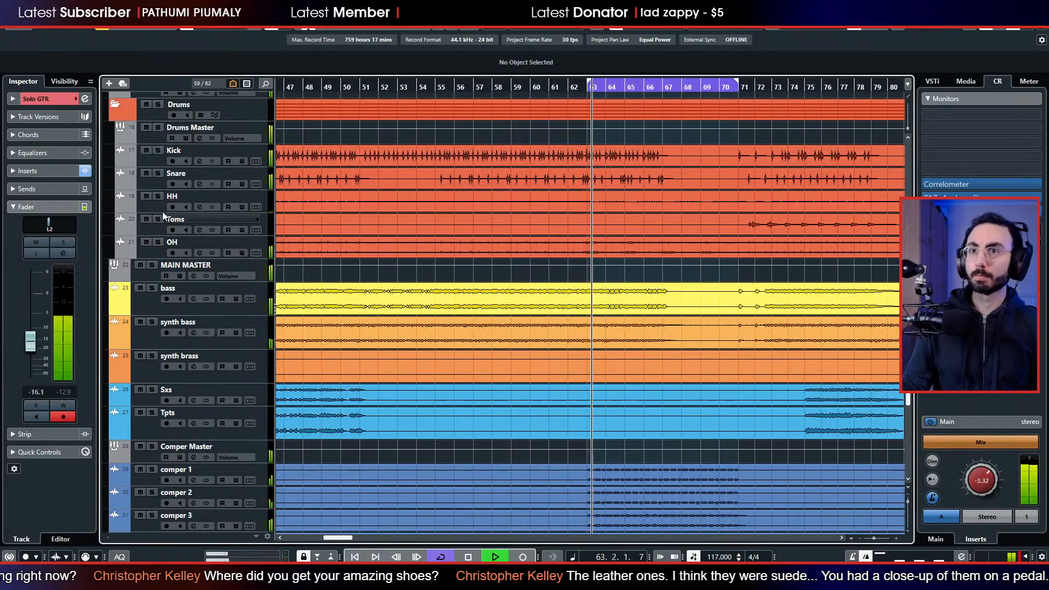
{"action": "left_click", "coordinate": [152, 184]}
{"action": "left_click_drag", "start_coordinate": [31, 309], "coordinate": [33, 299]}
{"action": "left_click", "coordinate": [55, 229], "text": "ctrl"}
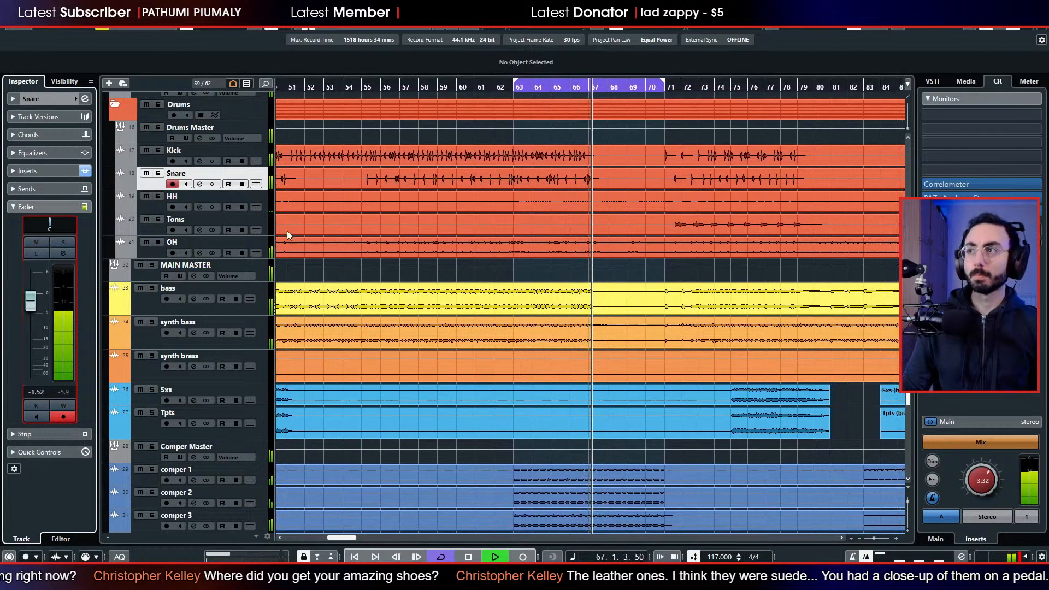
Play from around bar 56 and solo the Drums and LEADS folders together.
{"action": "left_click", "coordinate": [381, 86]}
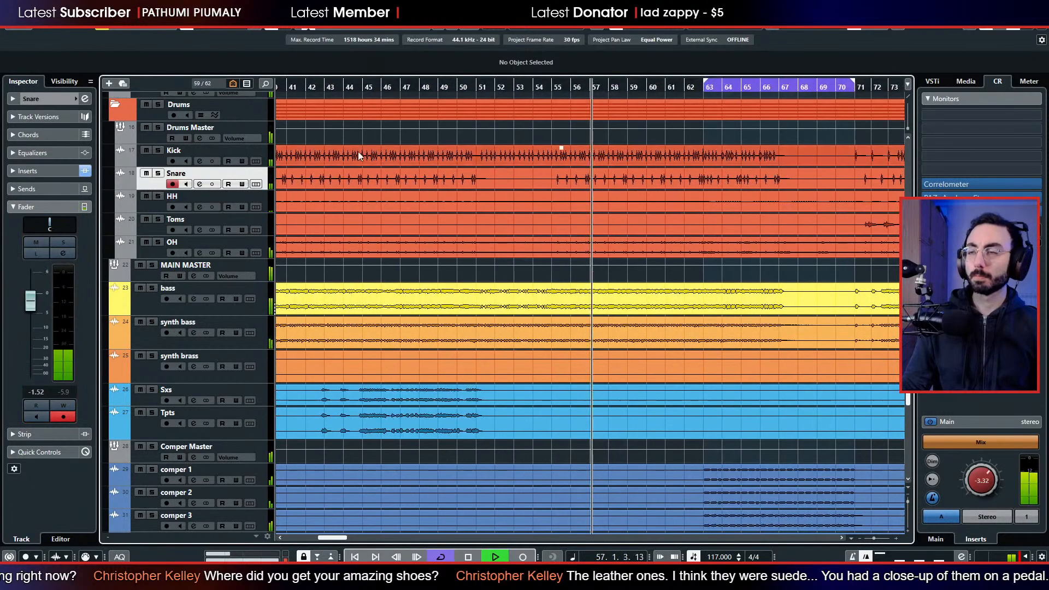
{"action": "scroll", "coordinate": [320, 197], "scroll_direction": "up", "scroll_amount": 3}
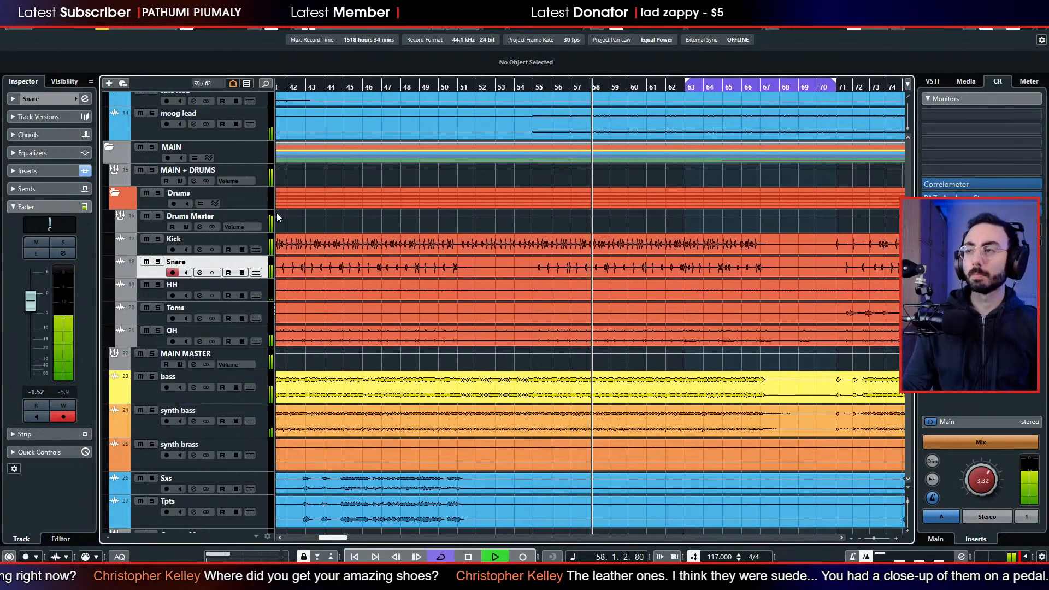
{"action": "scroll", "coordinate": [478, 234], "scroll_direction": "up", "scroll_amount": 5}
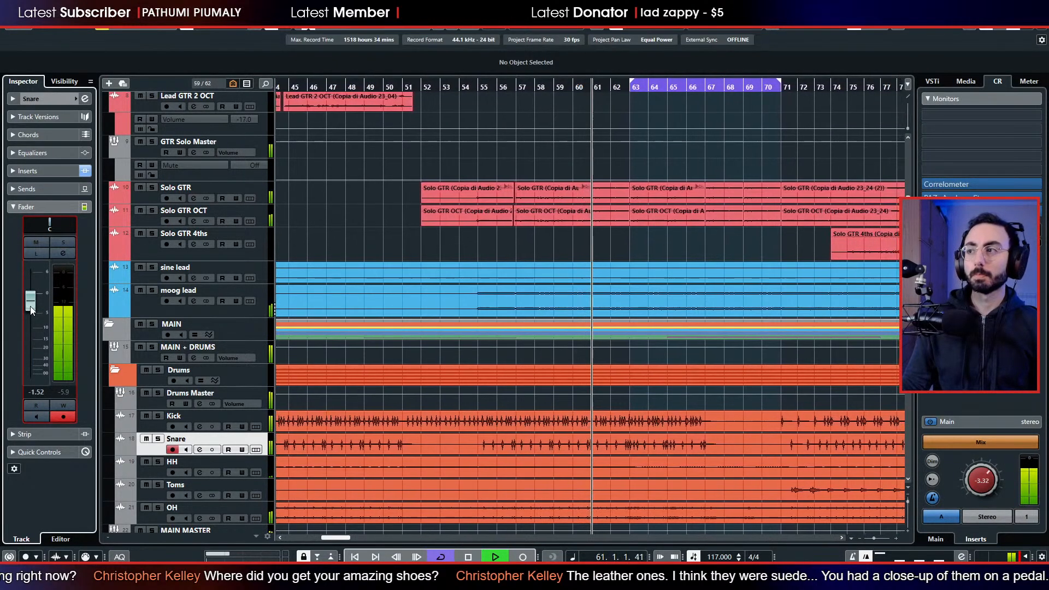
{"action": "left_click", "coordinate": [158, 372]}
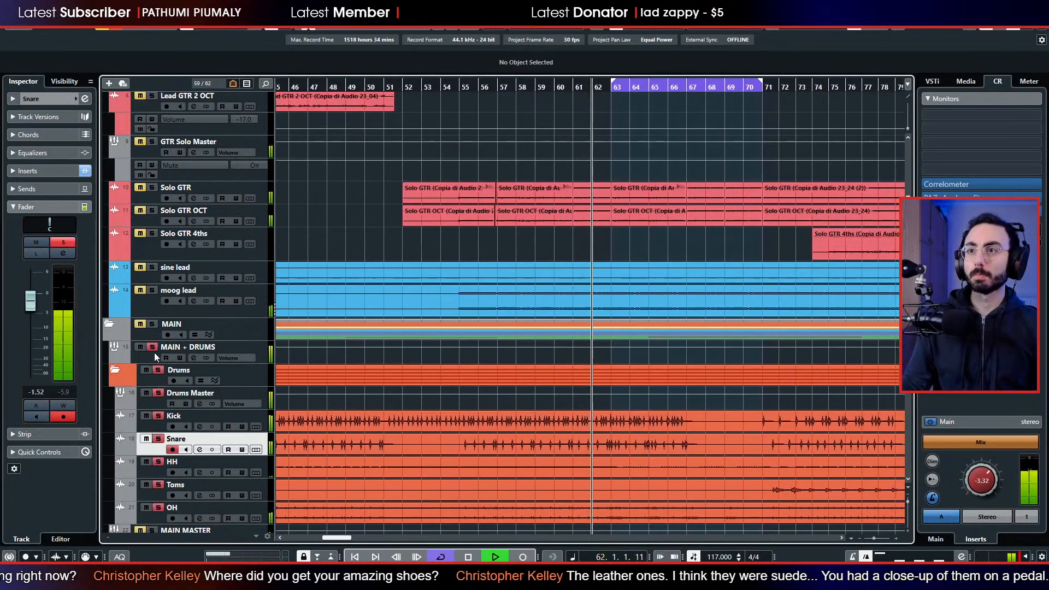
{"action": "scroll", "coordinate": [154, 352], "scroll_direction": "up", "scroll_amount": 5}
{"action": "scroll", "coordinate": [176, 205], "scroll_direction": "down", "scroll_amount": 3}
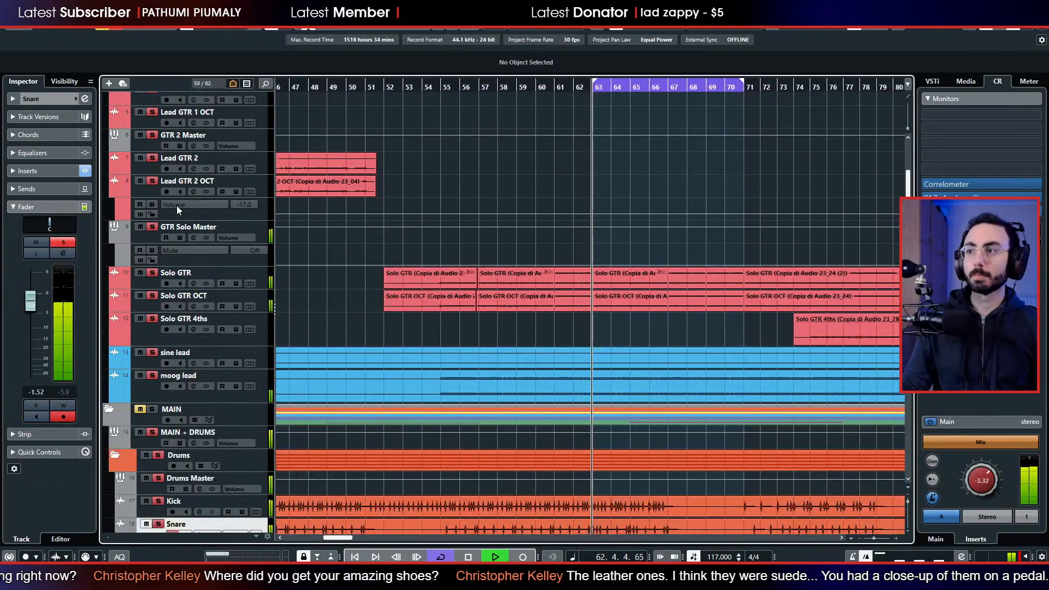
{"action": "scroll", "coordinate": [263, 256], "scroll_direction": "down", "scroll_amount": 5}
{"action": "scroll", "coordinate": [263, 256], "scroll_direction": "down", "scroll_amount": 3}
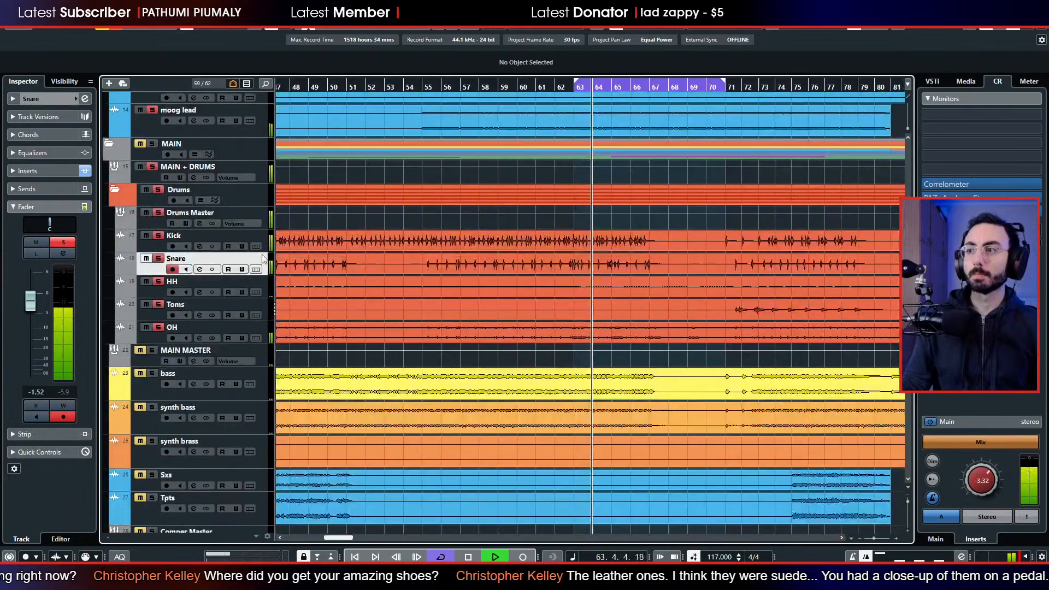
{"action": "scroll", "coordinate": [262, 255], "scroll_direction": "up", "scroll_amount": 10}
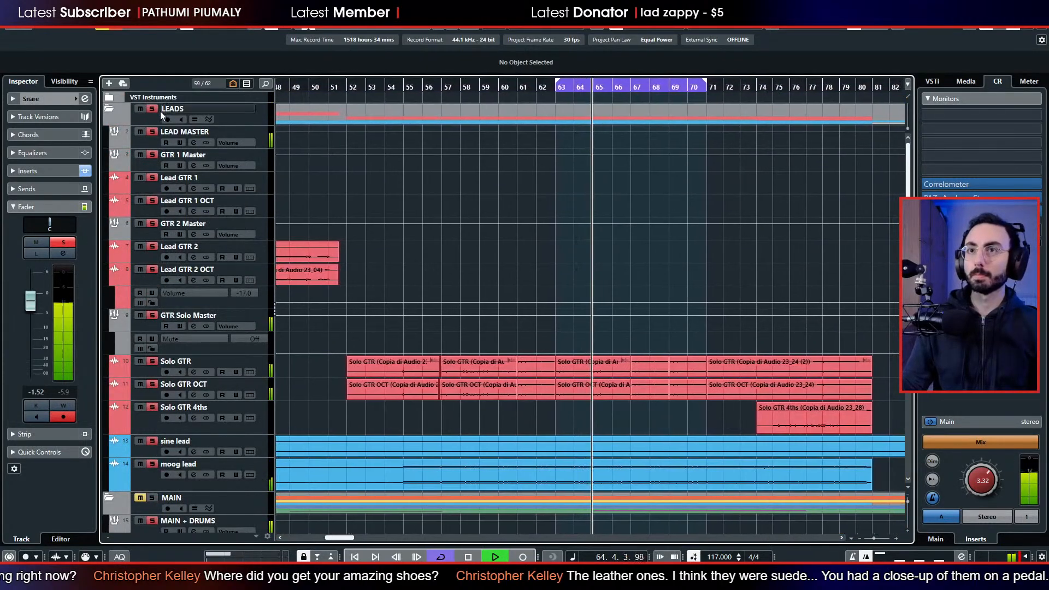
Try the LEAD MASTER level at -2.05 dB while playing from around bar 74, and restore it to 0.00 dB.
{"action": "left_click", "coordinate": [146, 143]}
{"action": "left_click_drag", "start_coordinate": [30, 257], "coordinate": [31, 268]}
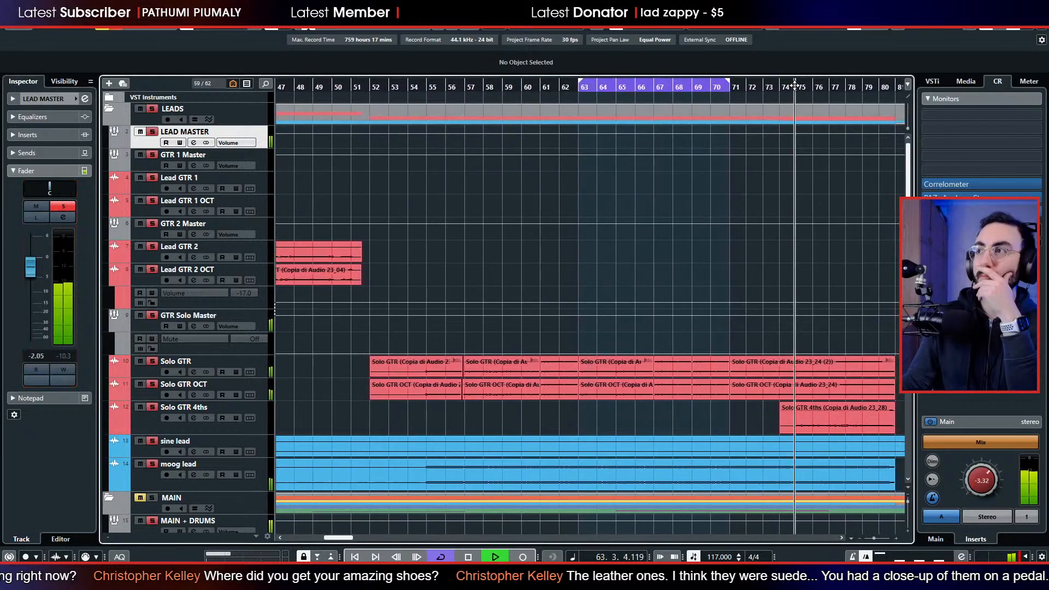
{"action": "left_click", "coordinate": [794, 87]}
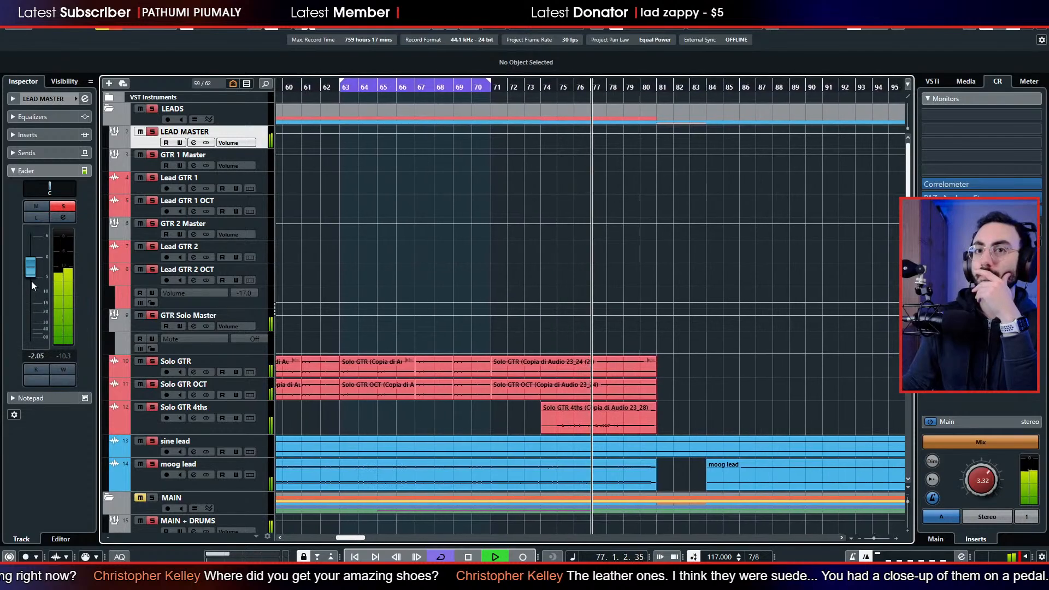
{"action": "left_click_drag", "start_coordinate": [31, 281], "coordinate": [31, 267]}
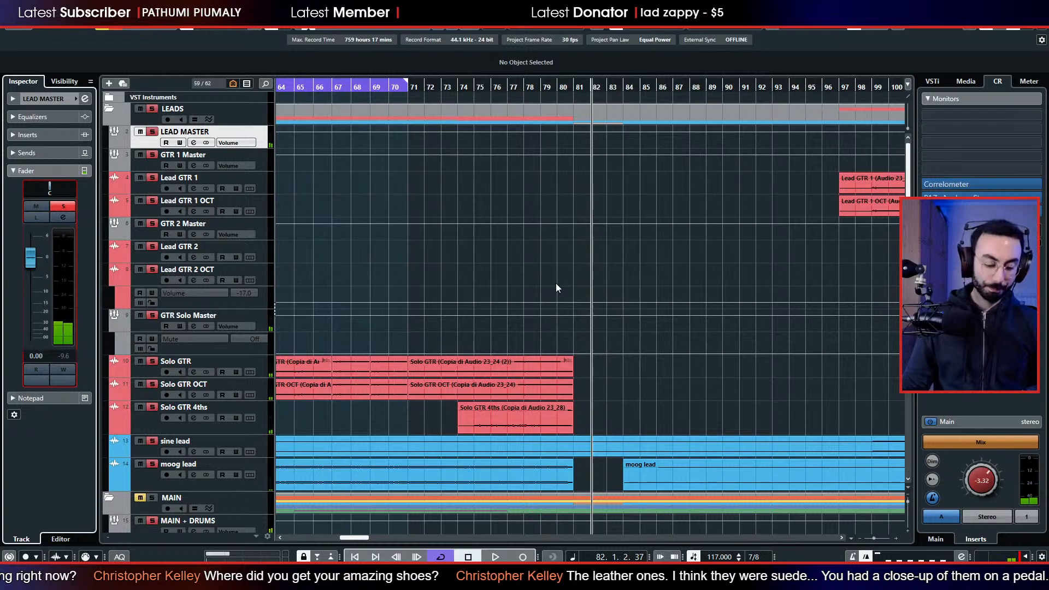
Add the bass track to the solo and listen to it with the drums and leads from around bar 72.
{"action": "scroll", "coordinate": [594, 351], "scroll_direction": "down", "scroll_amount": 5}
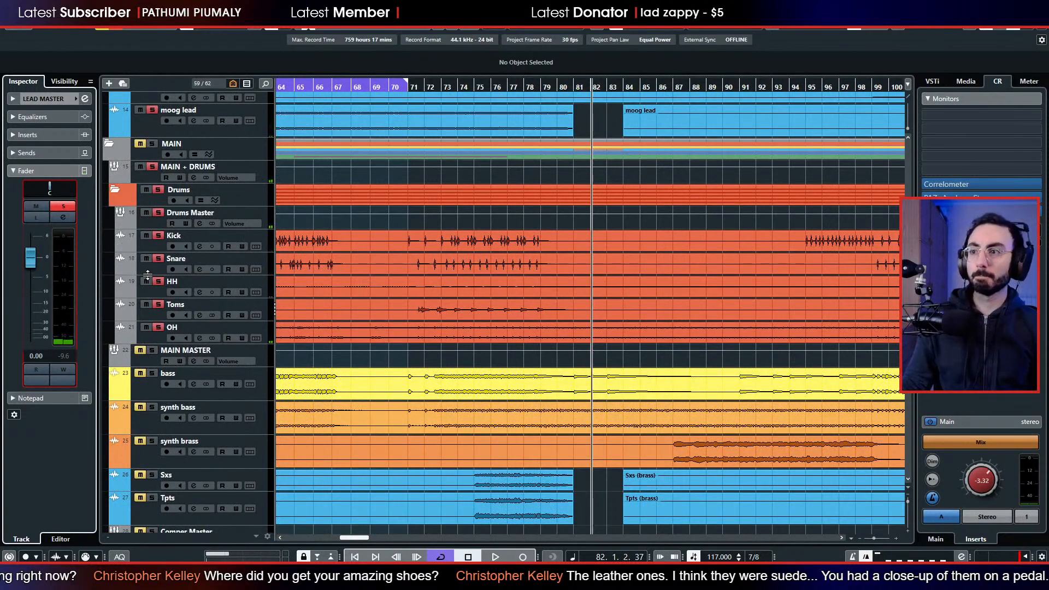
{"action": "key", "text": "space"}
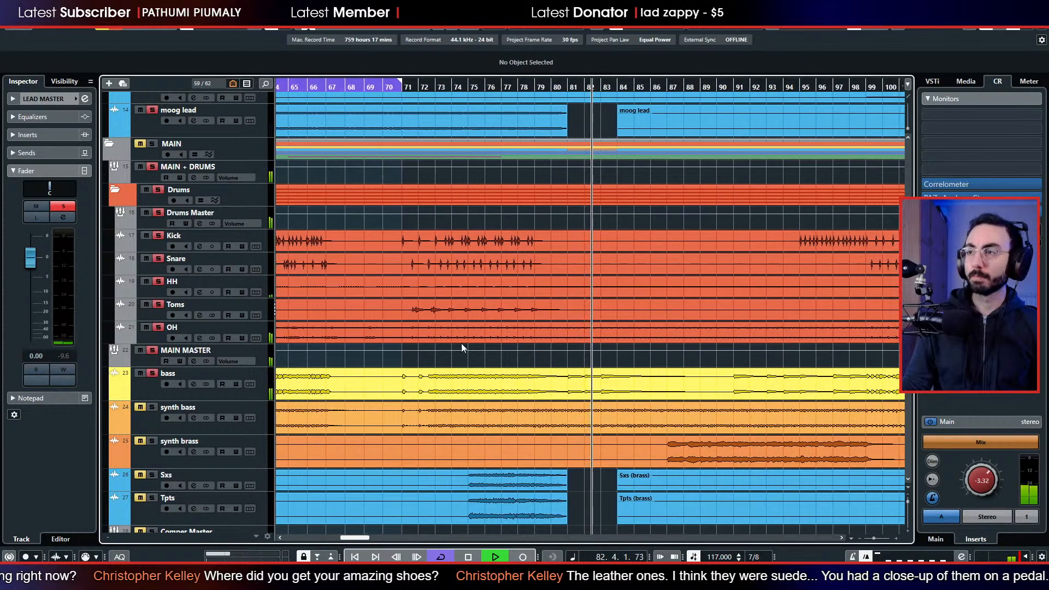
{"action": "left_click", "coordinate": [435, 87]}
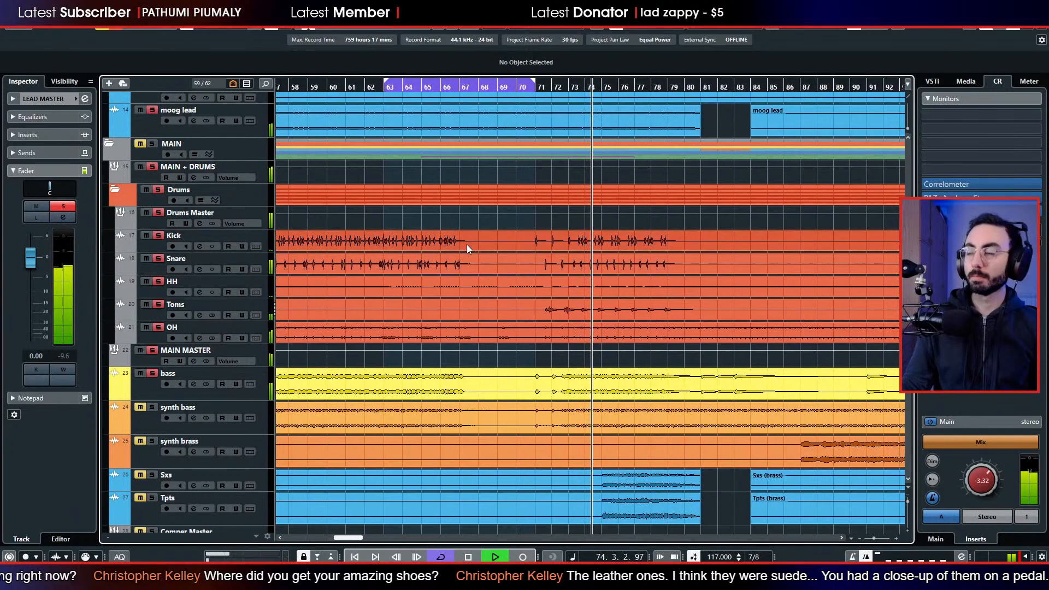
{"action": "scroll", "coordinate": [467, 244], "scroll_direction": "up", "scroll_amount": 4}
{"action": "scroll", "coordinate": [467, 245], "scroll_direction": "left", "scroll_amount": 3}
{"action": "scroll", "coordinate": [447, 257], "scroll_direction": "down", "scroll_amount": 4}
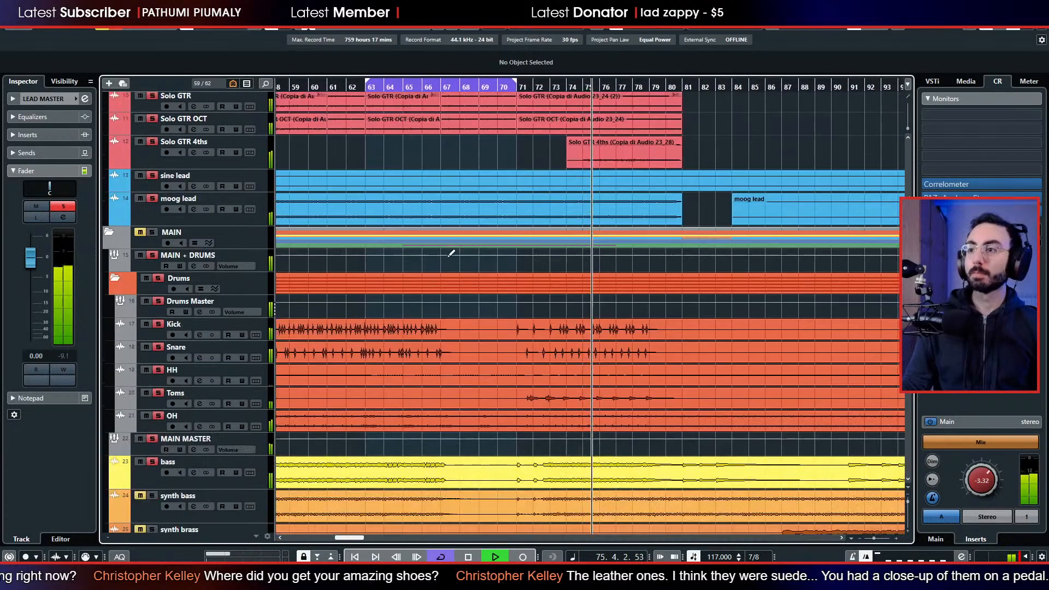
{"action": "scroll", "coordinate": [444, 260], "scroll_direction": "up", "scroll_amount": 10}
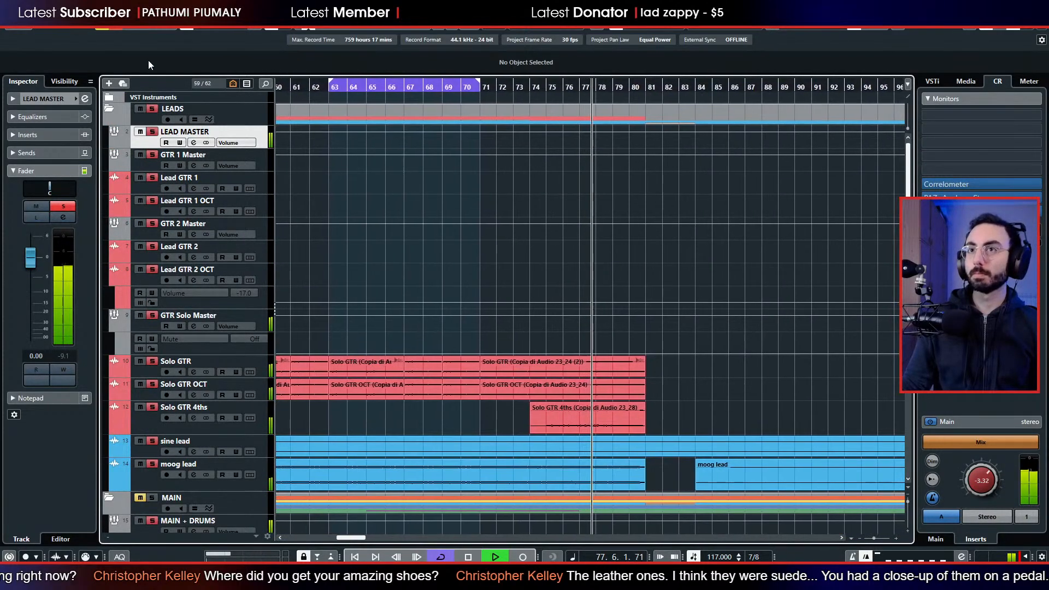
{"action": "scroll", "coordinate": [392, 285], "scroll_direction": "down", "scroll_amount": 4}
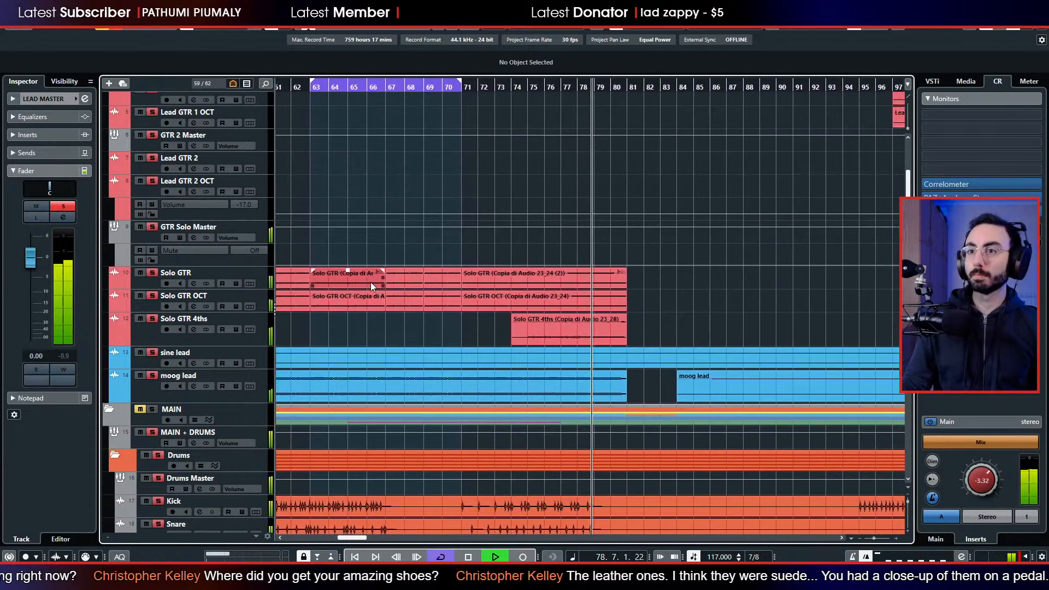
Replay from around bar 74, select the Solo GTR 4ths track and stop playback.
{"action": "left_click", "coordinate": [512, 89]}
{"action": "key", "text": "space"}
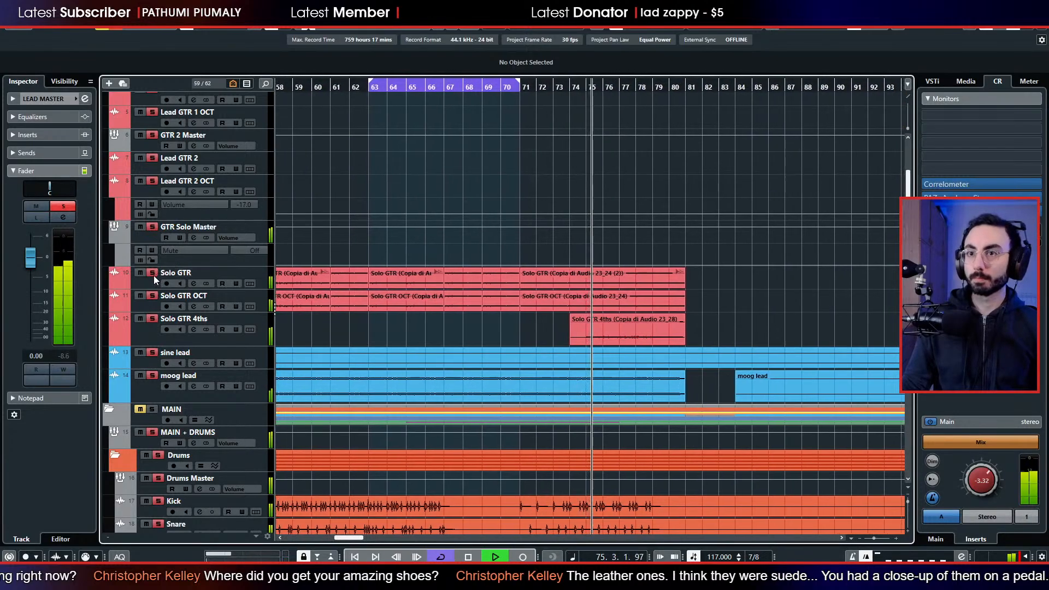
{"action": "left_click", "coordinate": [150, 324]}
{"action": "key", "text": "space"}
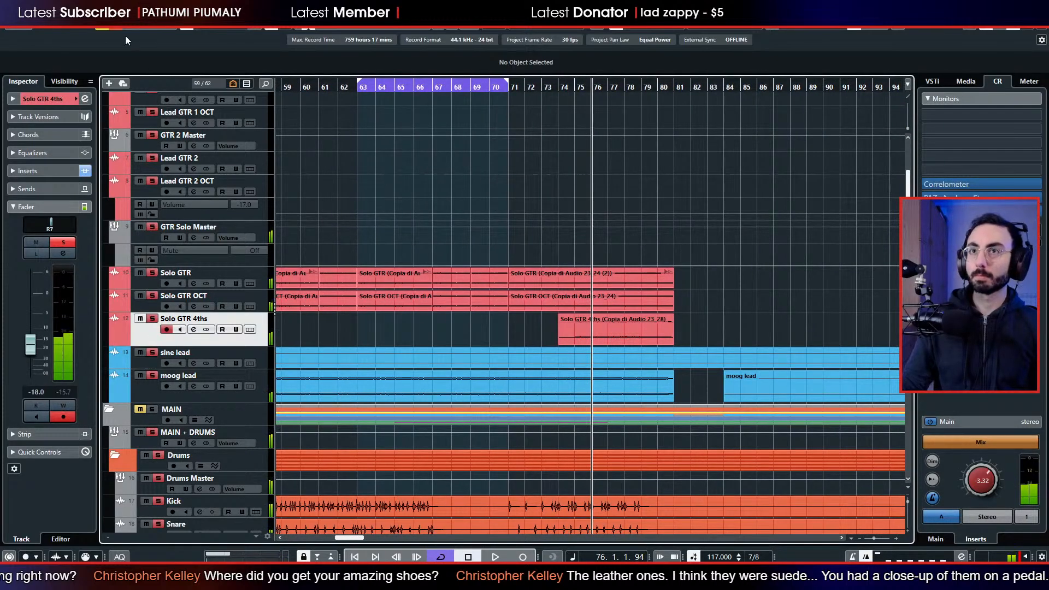
Replace the current solos with a solo on the Solo GTR track and play it from around bar 76.
{"action": "left_click", "coordinate": [152, 273]}
{"action": "left_click", "coordinate": [164, 278]}
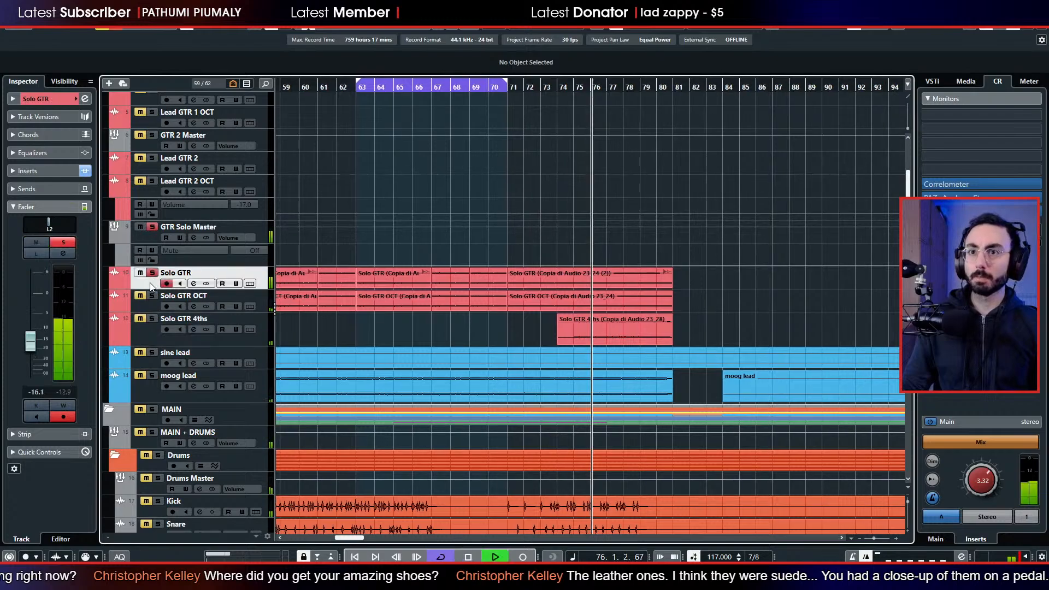
{"action": "key", "text": "space"}
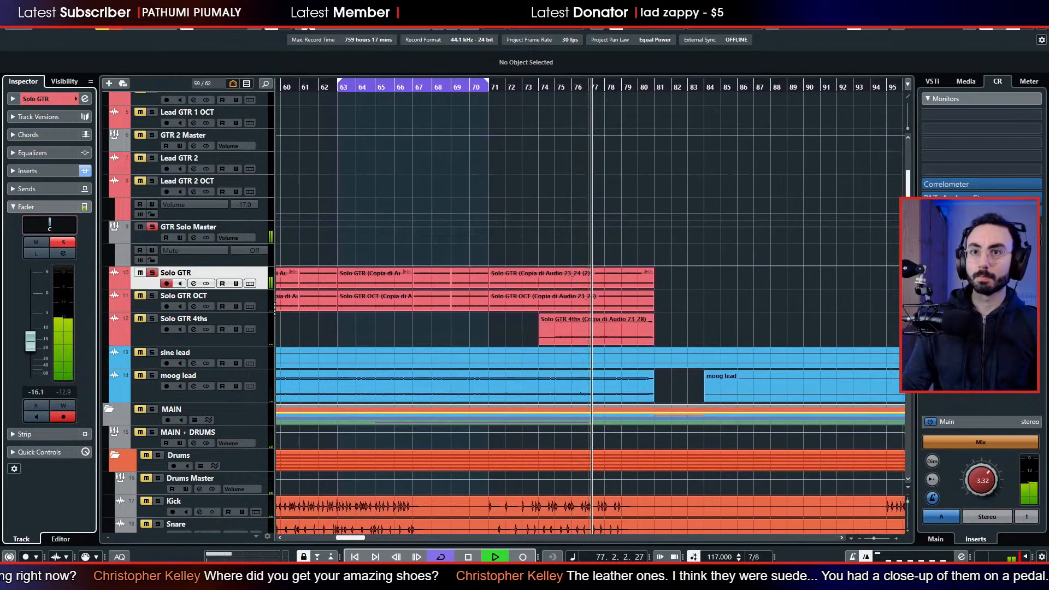
Add the Solo GTR OCT track to the solo and pan it to L34.
{"action": "left_click", "coordinate": [152, 296]}
{"action": "left_click", "coordinate": [150, 305]}
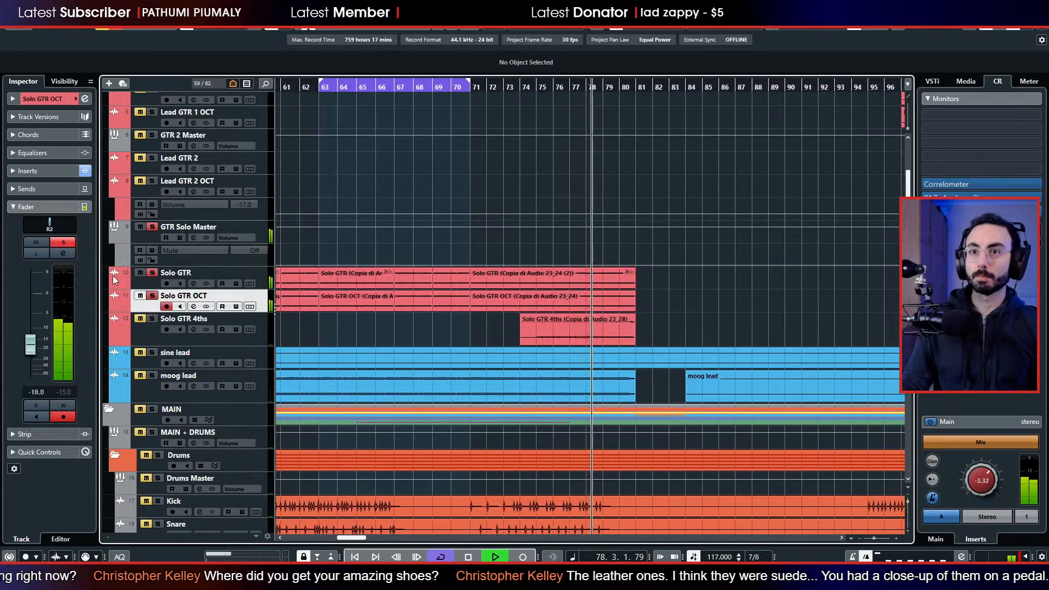
{"action": "left_click", "coordinate": [54, 224]}
{"action": "left_click_drag", "start_coordinate": [44, 223], "coordinate": [47, 223]}
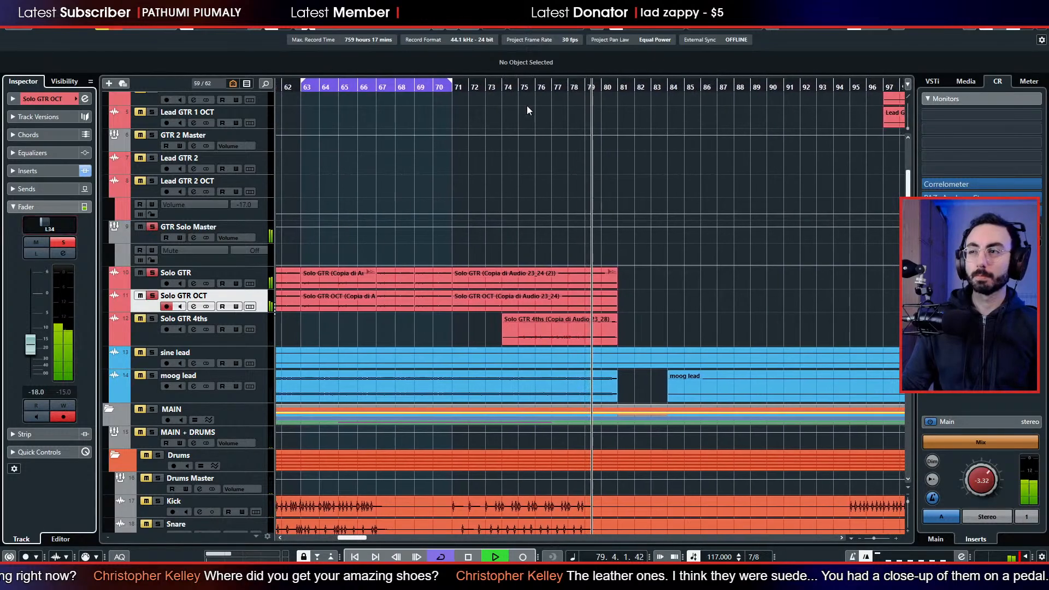
Add the Solo GTR 4ths track to the solo and pan it to R36 while replaying from around bar 74.
{"action": "left_click", "coordinate": [510, 87]}
{"action": "left_click", "coordinate": [152, 319]}
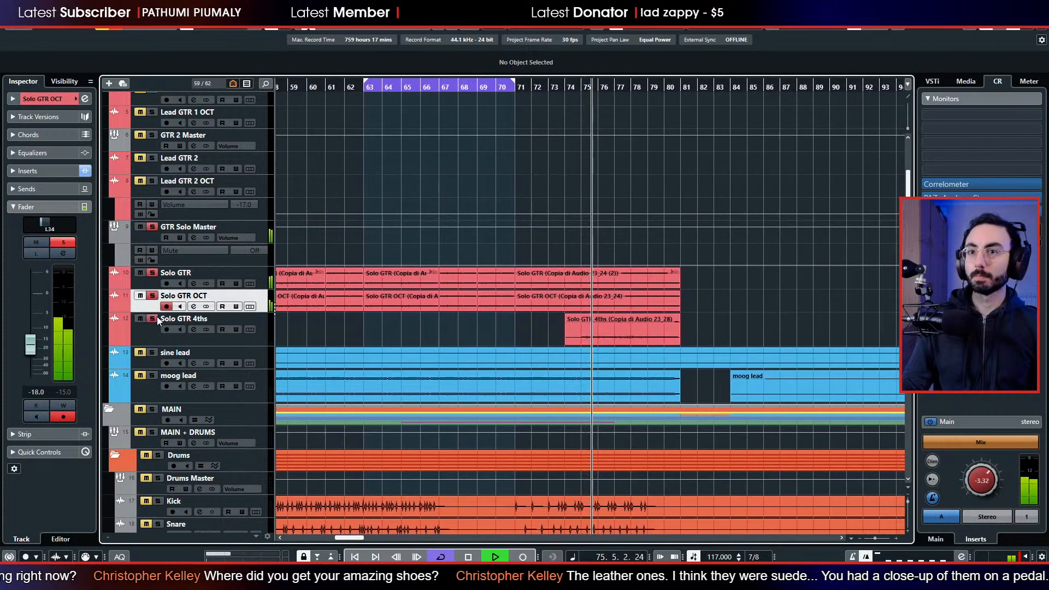
{"action": "left_click", "coordinate": [156, 316]}
{"action": "left_click_drag", "start_coordinate": [54, 226], "coordinate": [59, 225]}
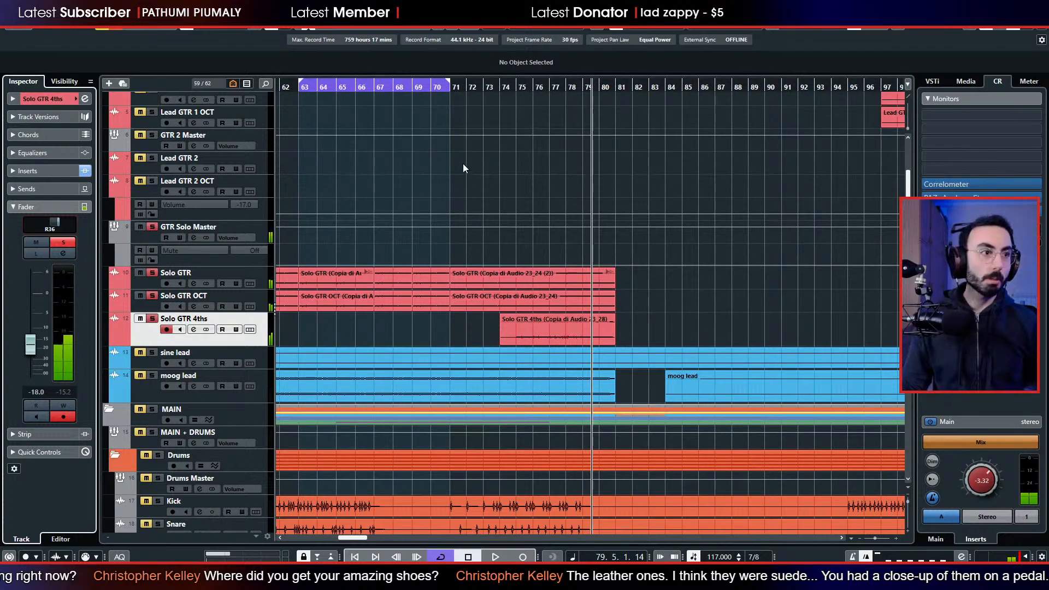
Replace the current solos with a solo on the moog lead track and play it from around bar 64.
{"action": "scroll", "coordinate": [569, 230], "scroll_direction": "down", "scroll_amount": 3}
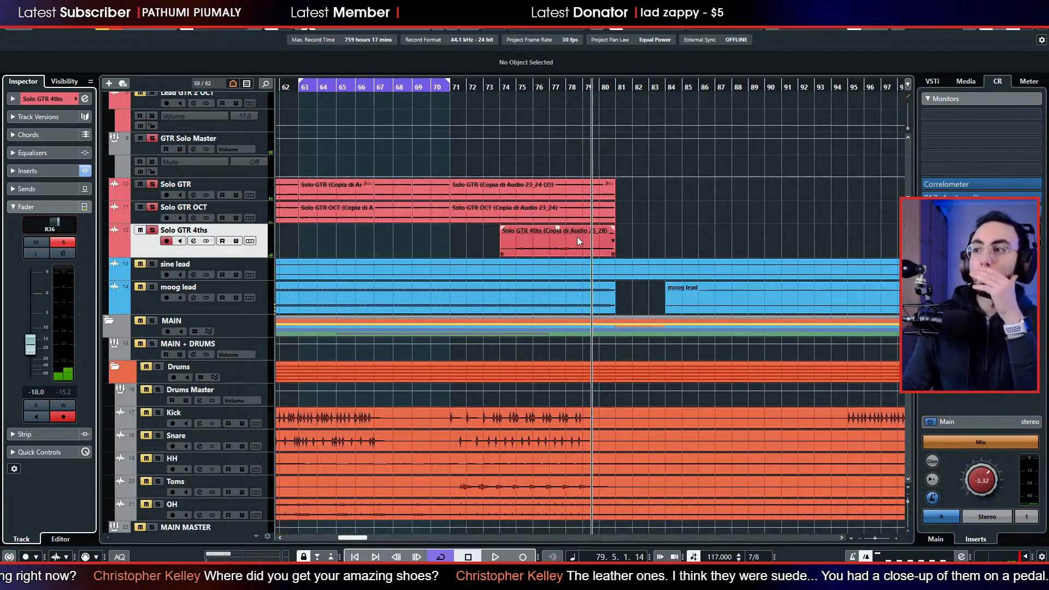
{"action": "scroll", "coordinate": [578, 240], "scroll_direction": "down", "scroll_amount": 3}
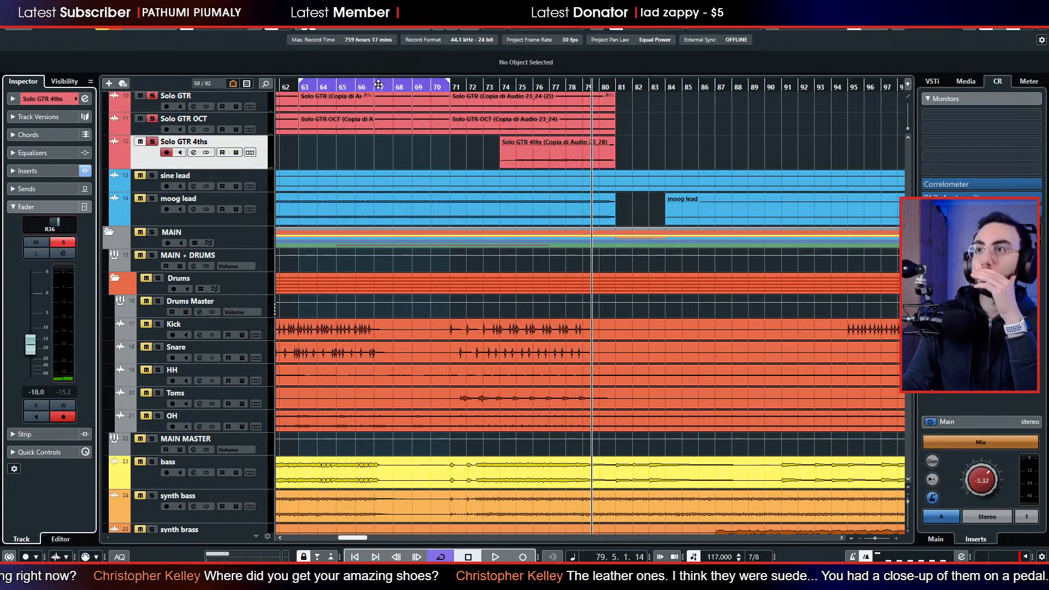
{"action": "left_click_drag", "start_coordinate": [308, 92], "coordinate": [406, 112]}
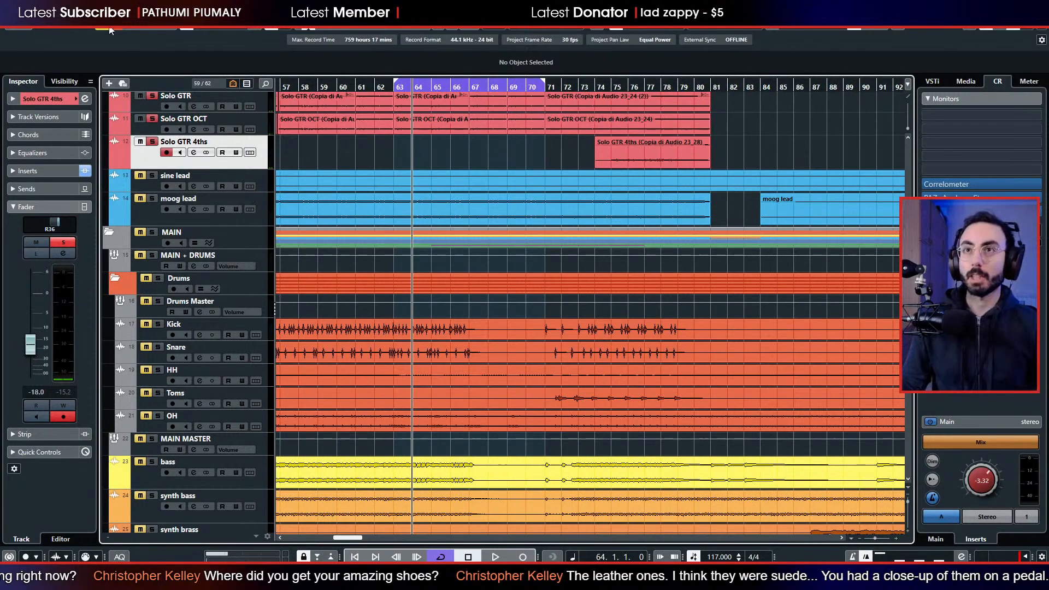
{"action": "key", "text": "space"}
{"action": "left_click", "coordinate": [153, 200]}
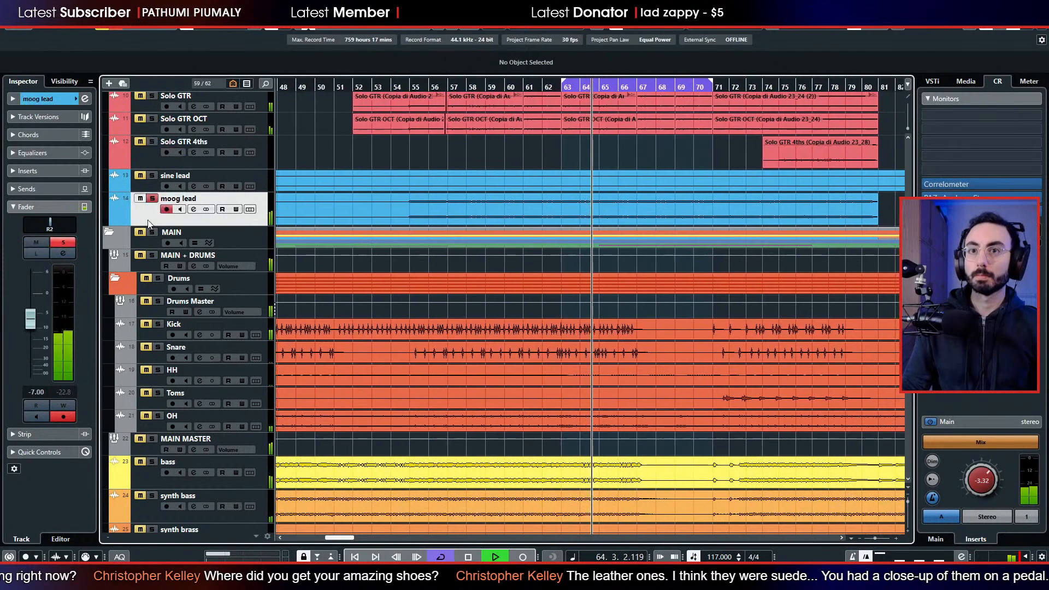
Insert TDR Nova on the moog lead with a 311 Hz high-pass, a Band I cut and a 3.0 dB high shelf at 2.9 kHz.
{"action": "left_click", "coordinate": [54, 169]}
{"action": "left_click", "coordinate": [59, 191]}
{"action": "type", "text": "nov"}
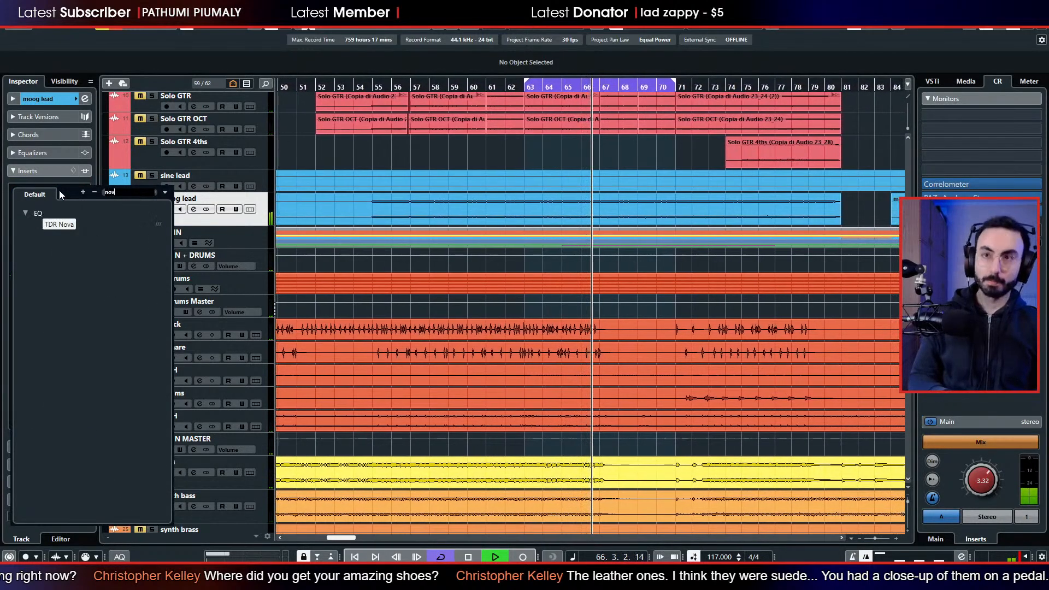
{"action": "key", "text": "Escape"}
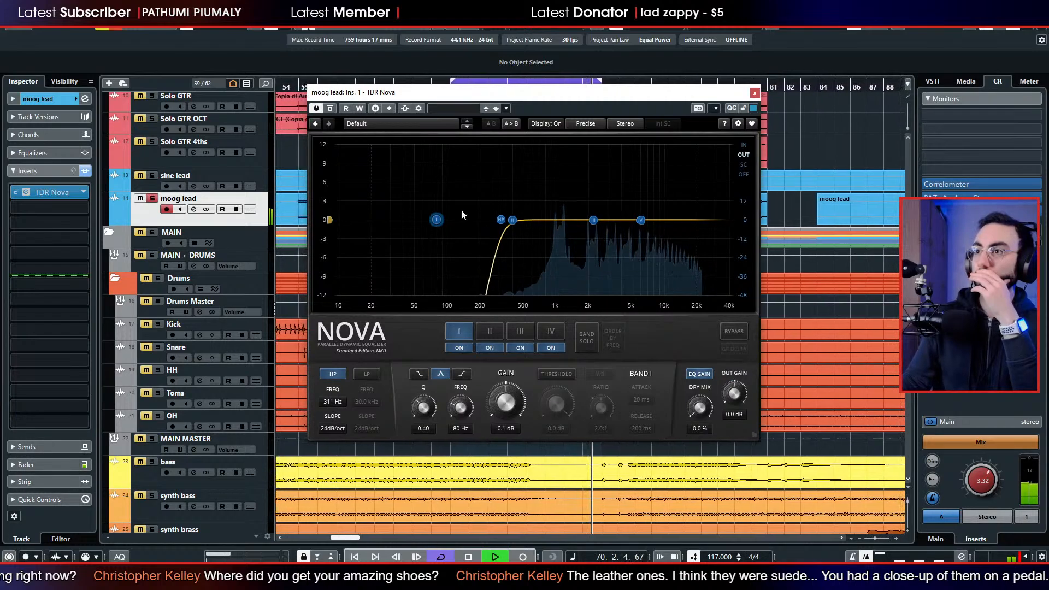
{"action": "left_click_drag", "start_coordinate": [544, 147], "coordinate": [536, 248]}
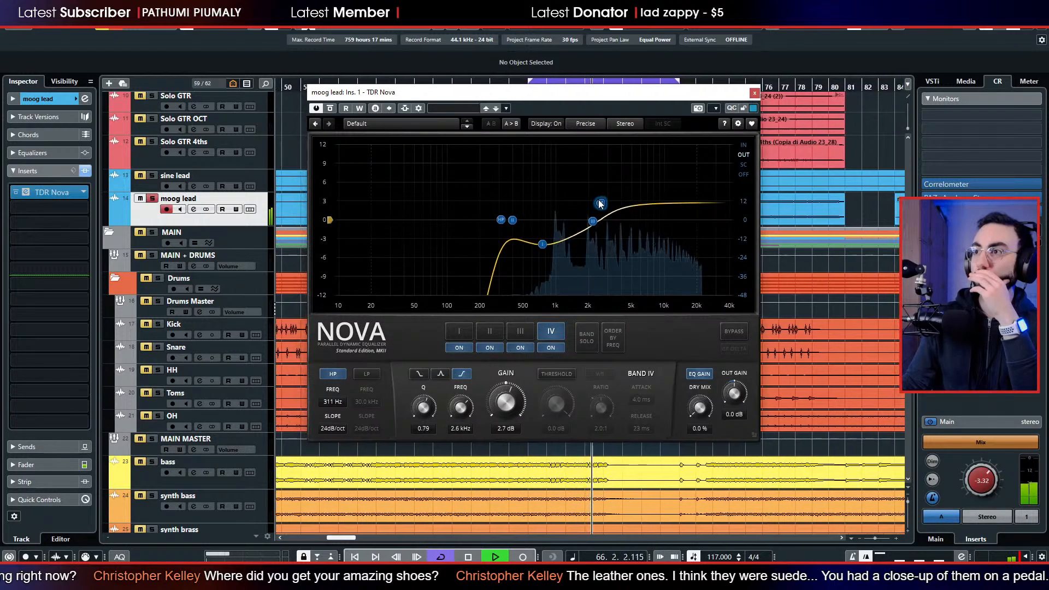
{"action": "left_click", "coordinate": [754, 93]}
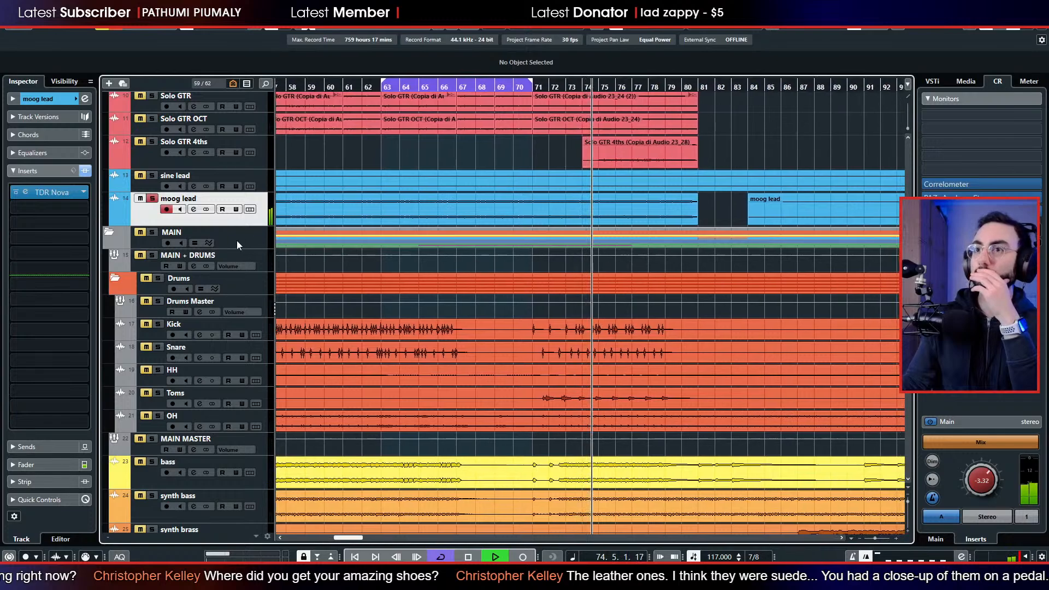
Add the GTR Solo Master group to the solo and lower the moog lead's level to -10.2 dB against it.
{"action": "scroll", "coordinate": [237, 240], "scroll_direction": "up", "scroll_amount": 5}
{"action": "left_click", "coordinate": [152, 315]}
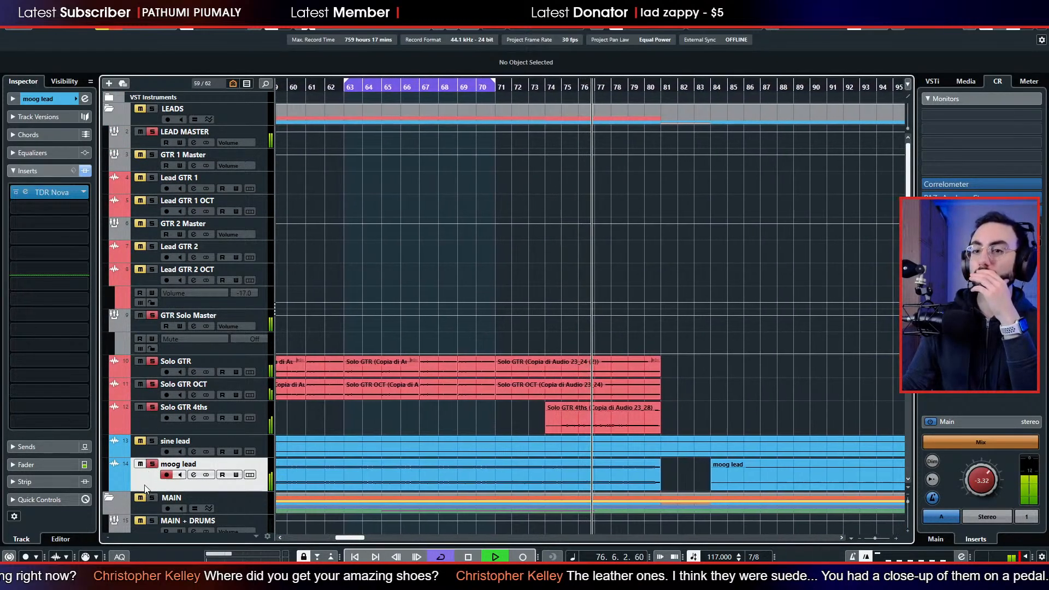
{"action": "left_click", "coordinate": [38, 465]}
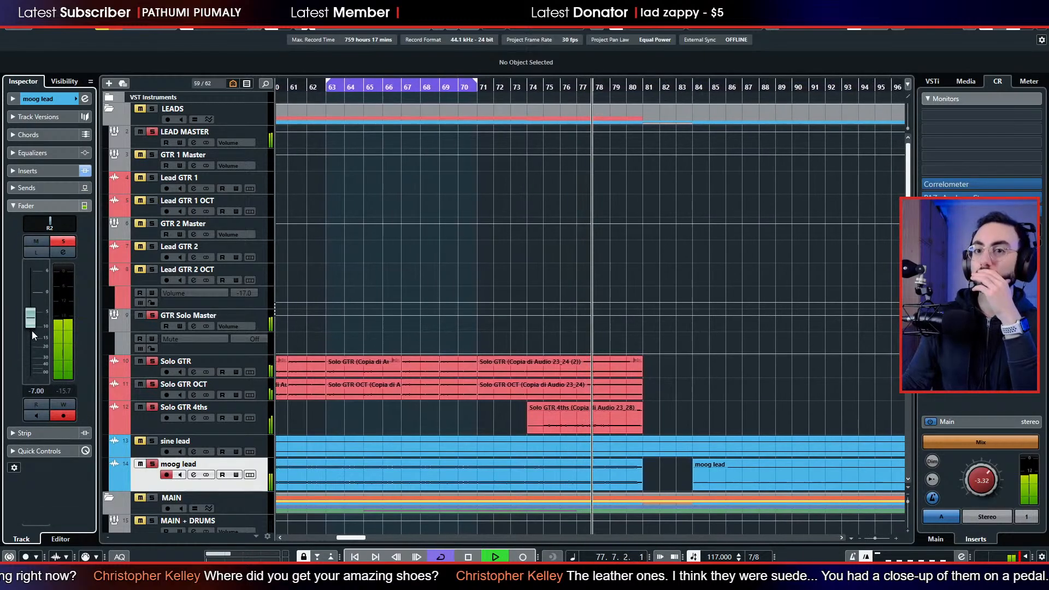
{"action": "mouse_move", "coordinate": [32, 330]}
{"action": "left_mouse_down"}
{"action": "mouse_move", "coordinate": [28, 370]}
{"action": "mouse_move", "coordinate": [34, 338]}
{"action": "left_mouse_up"}
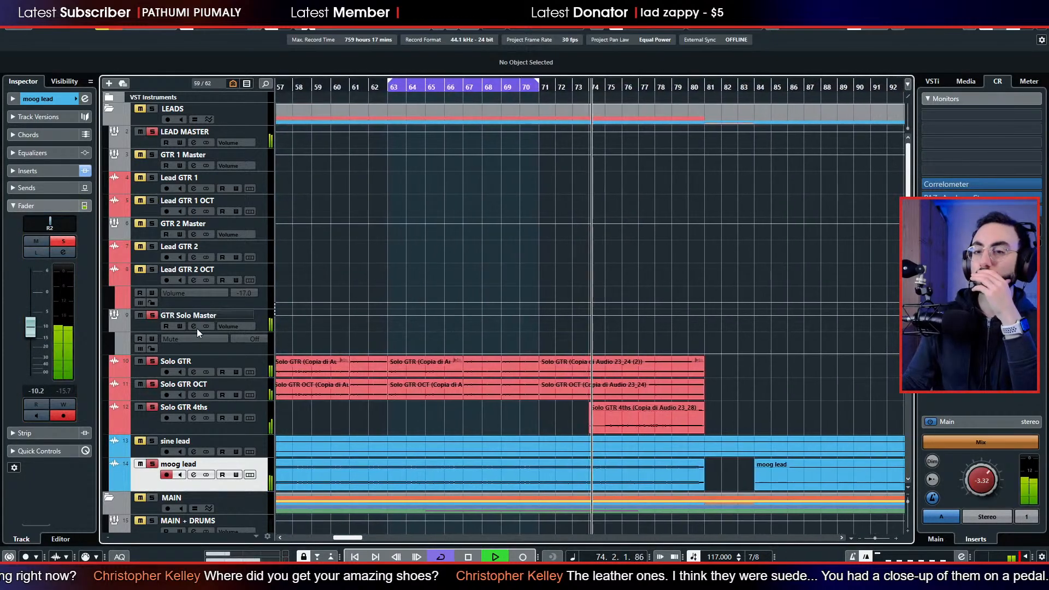
Try higher and lower moog lead levels, replay from around bar 74 and set the level to -10.4 dB.
{"action": "left_click", "coordinate": [35, 333]}
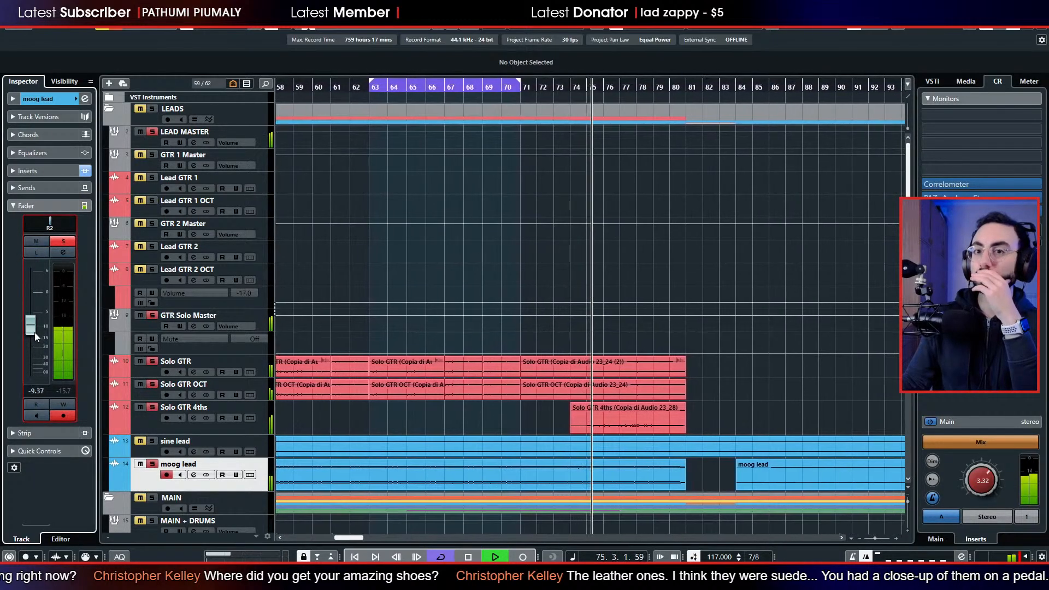
{"action": "left_click_drag", "start_coordinate": [34, 332], "coordinate": [48, 290]}
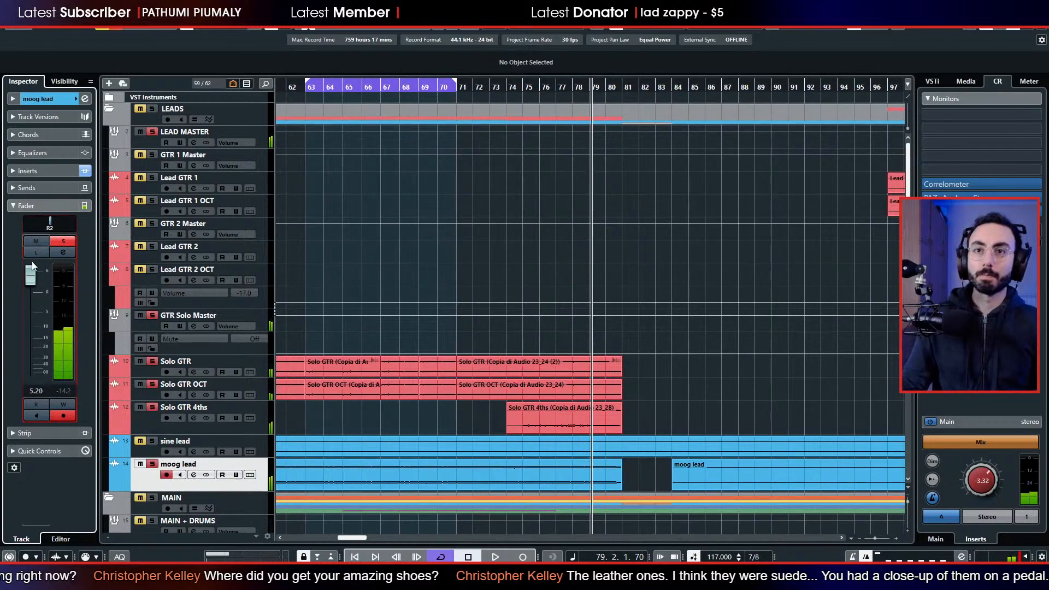
{"action": "left_click_drag", "start_coordinate": [35, 283], "coordinate": [34, 339]}
{"action": "key", "text": "space"}
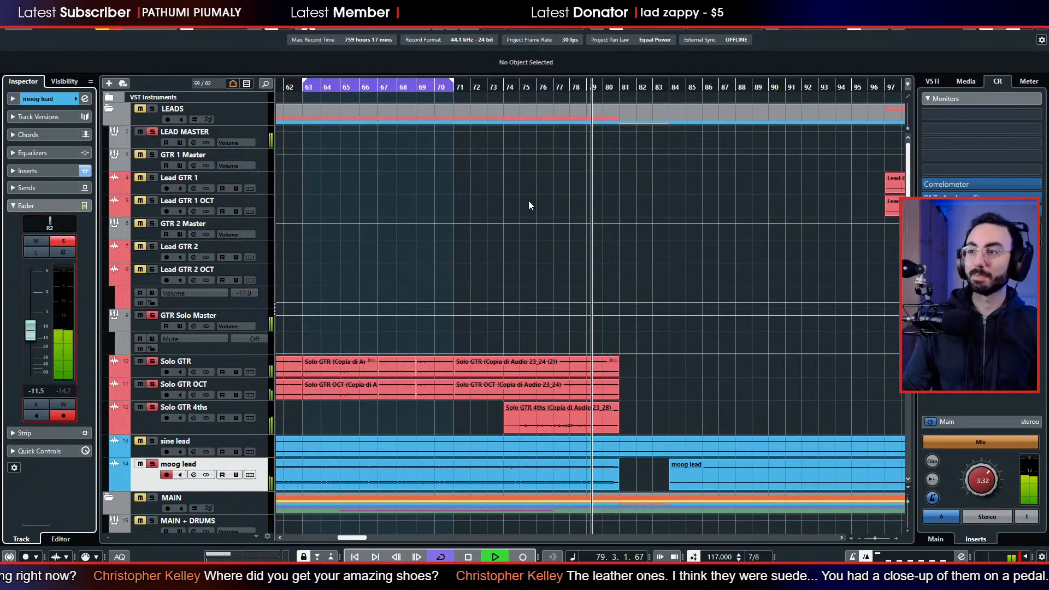
{"action": "left_click", "coordinate": [498, 91]}
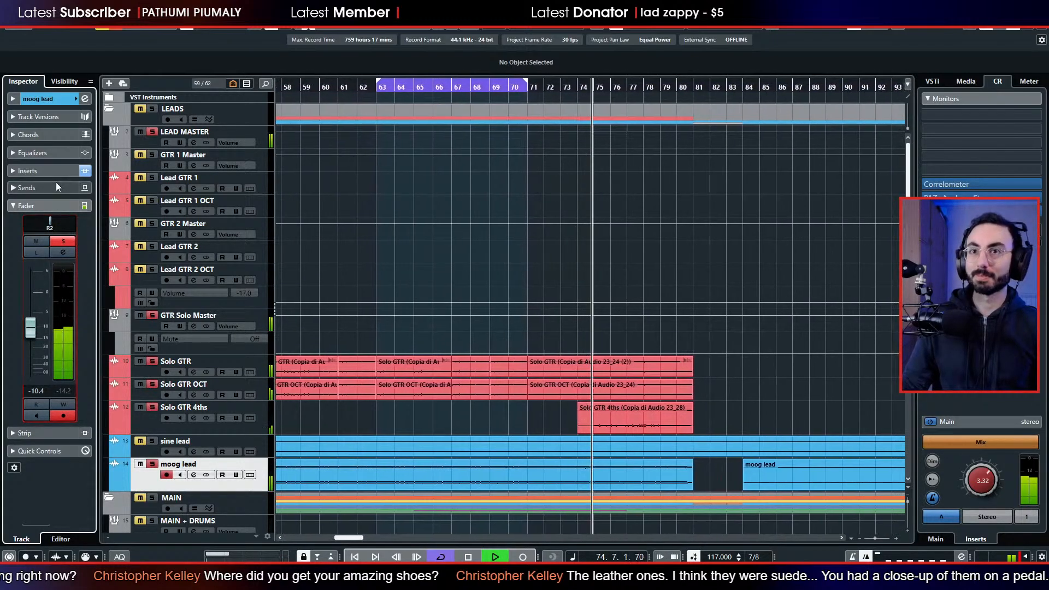
Rework the moog lead's TDR Nova with a 2.3 dB Band III boost at 2.7 kHz and a slight high-shelf cut, and stop playback.
{"action": "left_click", "coordinate": [50, 172]}
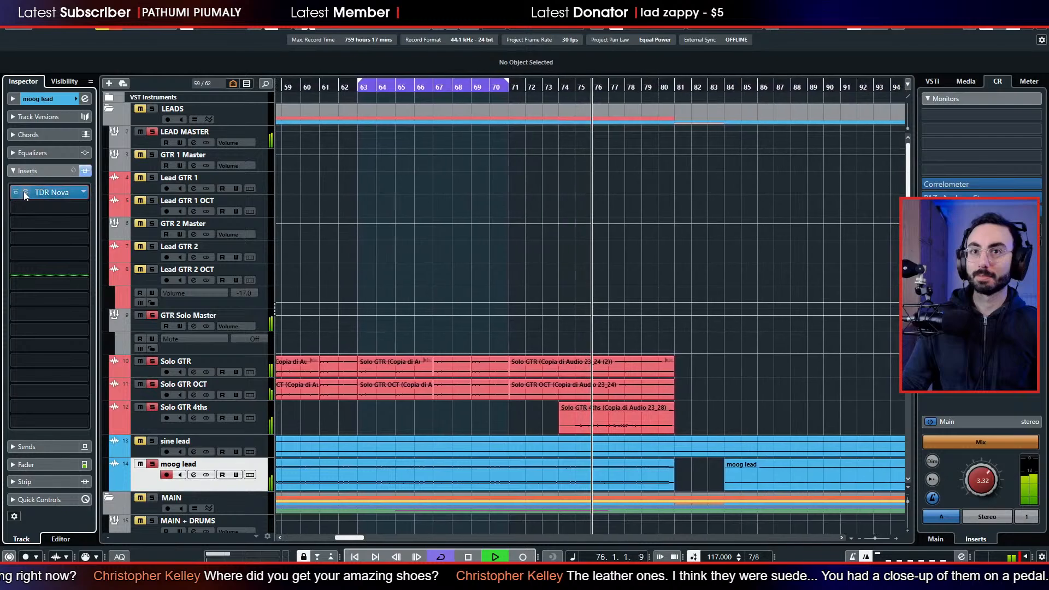
{"action": "left_click", "coordinate": [34, 192]}
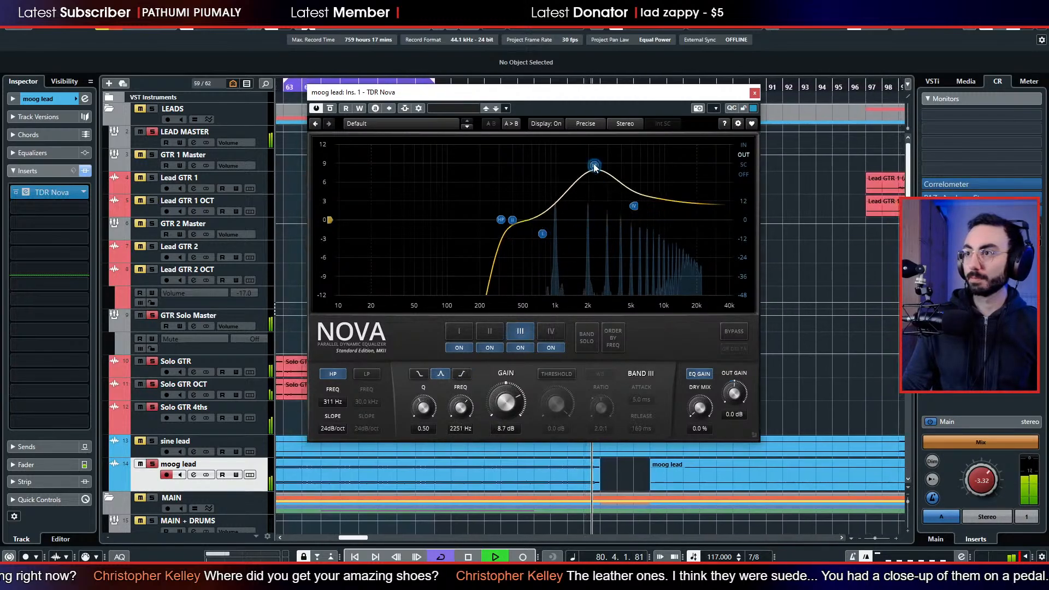
{"action": "left_click_drag", "start_coordinate": [634, 206], "coordinate": [635, 234]}
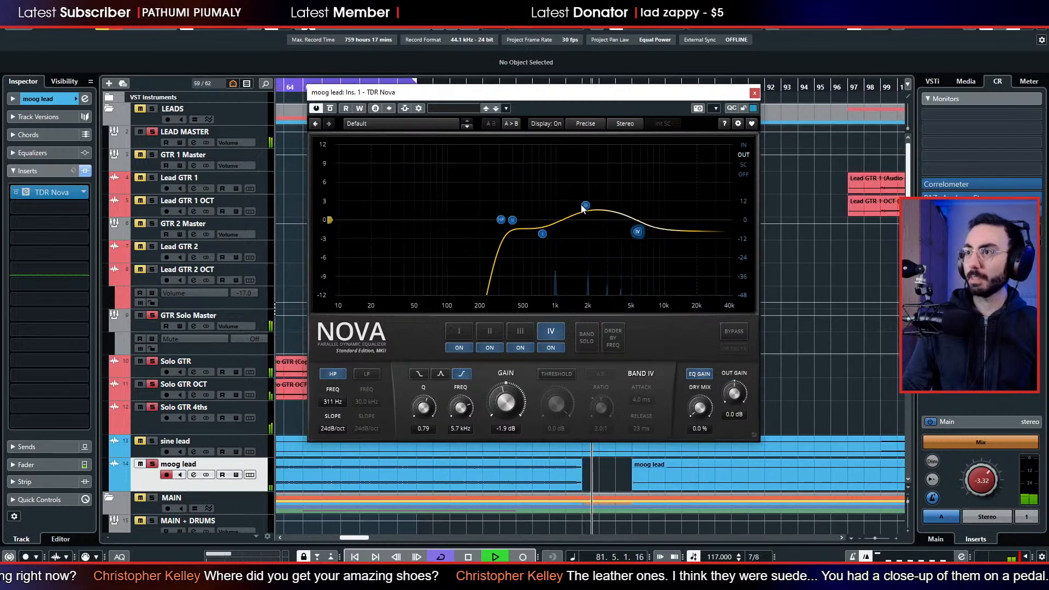
{"action": "left_click_drag", "start_coordinate": [585, 205], "coordinate": [589, 212]}
{"action": "left_click_drag", "start_coordinate": [403, 97], "coordinate": [606, 103]}
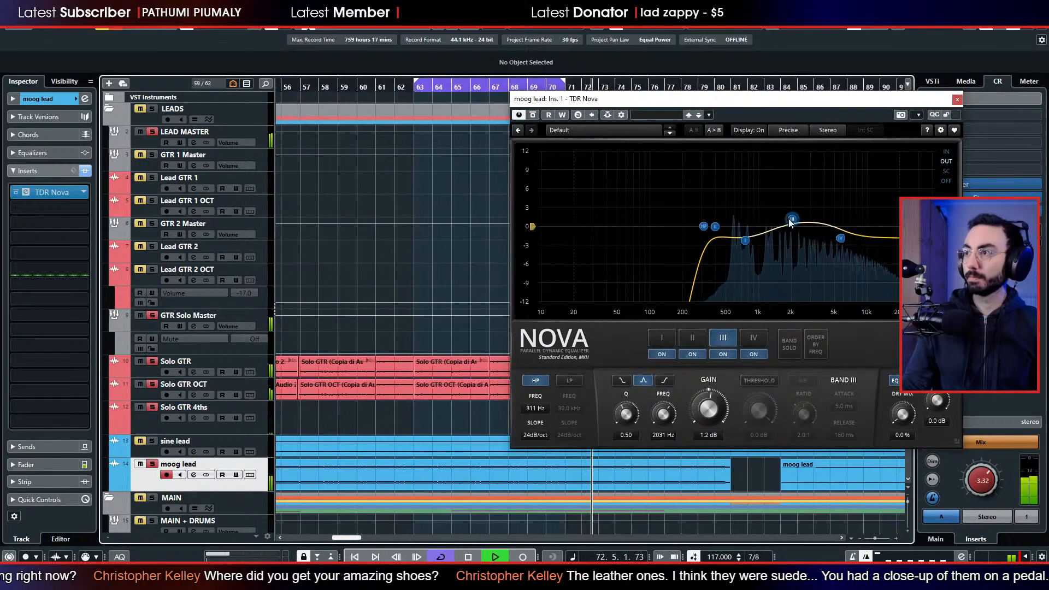
{"action": "mouse_move", "coordinate": [791, 218]}
{"action": "left_mouse_down"}
{"action": "mouse_move", "coordinate": [803, 171]}
{"action": "mouse_move", "coordinate": [840, 159]}
{"action": "mouse_move", "coordinate": [806, 220]}
{"action": "mouse_move", "coordinate": [845, 238]}
{"action": "mouse_move", "coordinate": [805, 211]}
{"action": "left_mouse_up"}
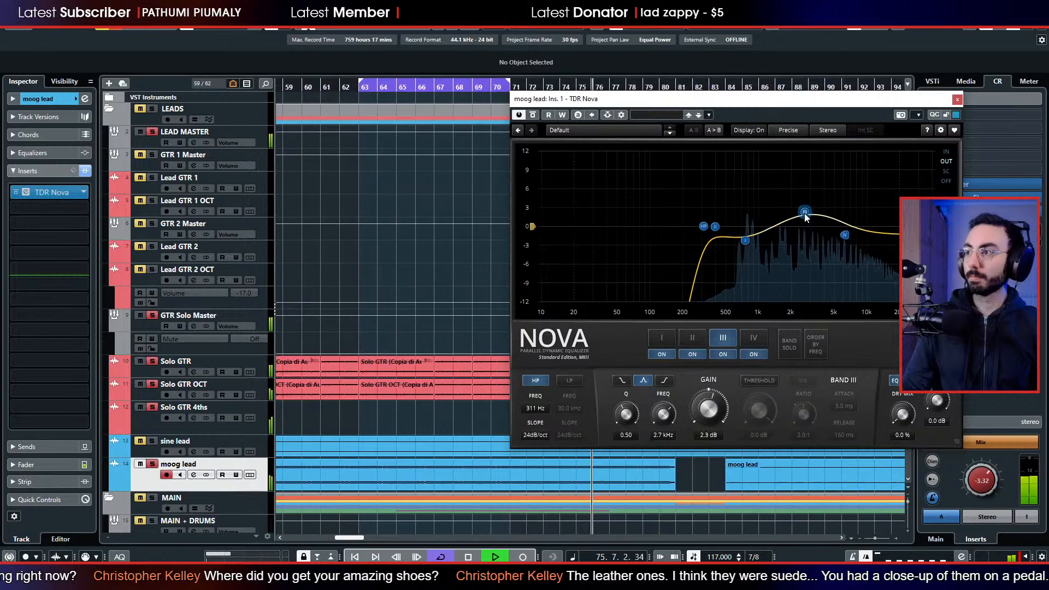
{"action": "left_click", "coordinate": [957, 100]}
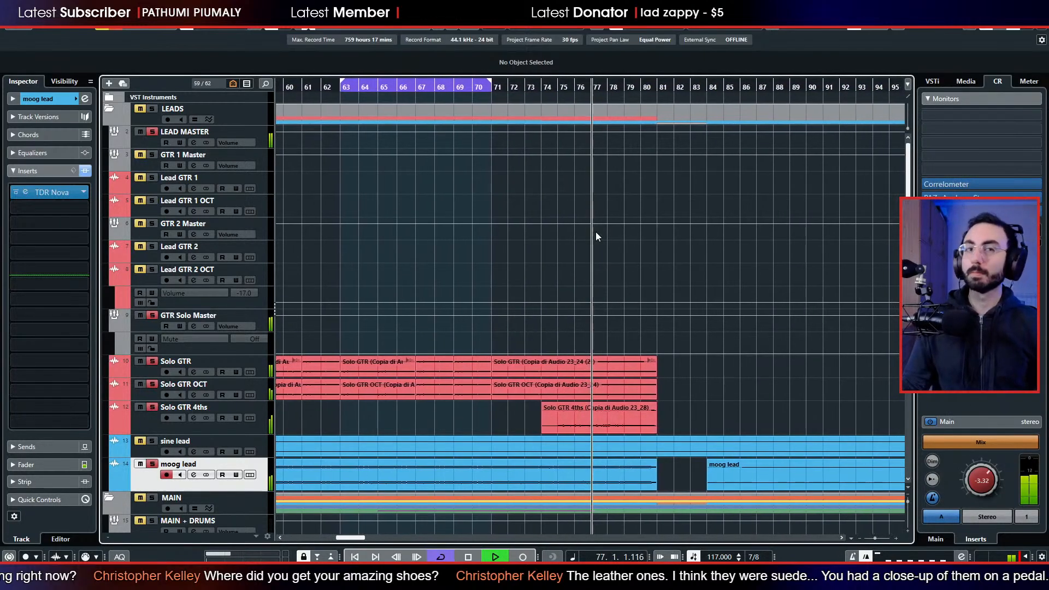
{"action": "key", "text": "space"}
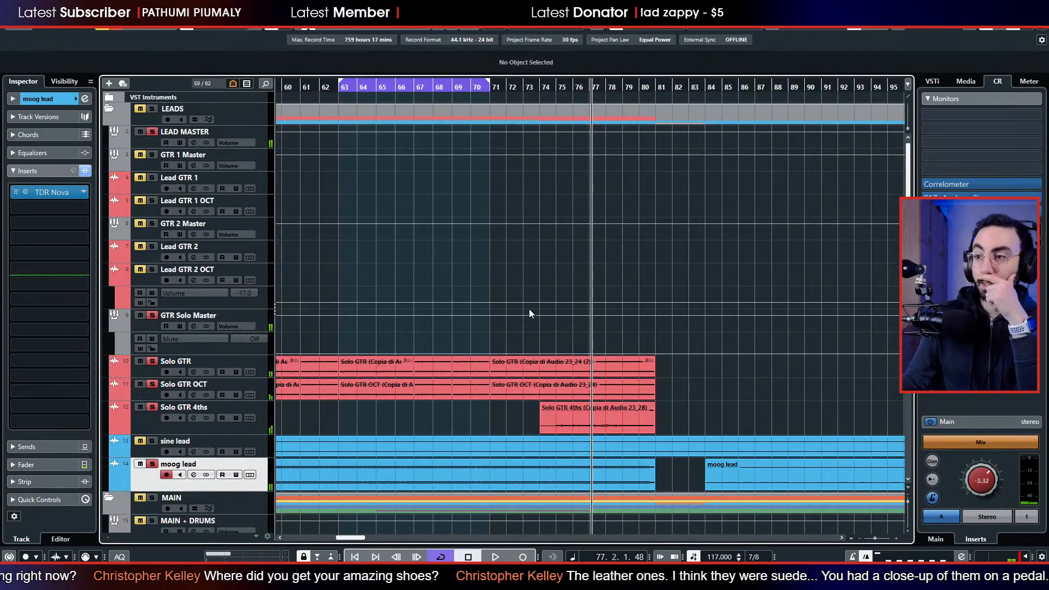
Clear all solos and look through the tracks from the leads down to the slow strings.
{"action": "scroll", "coordinate": [519, 300], "scroll_direction": "down", "scroll_amount": 10}
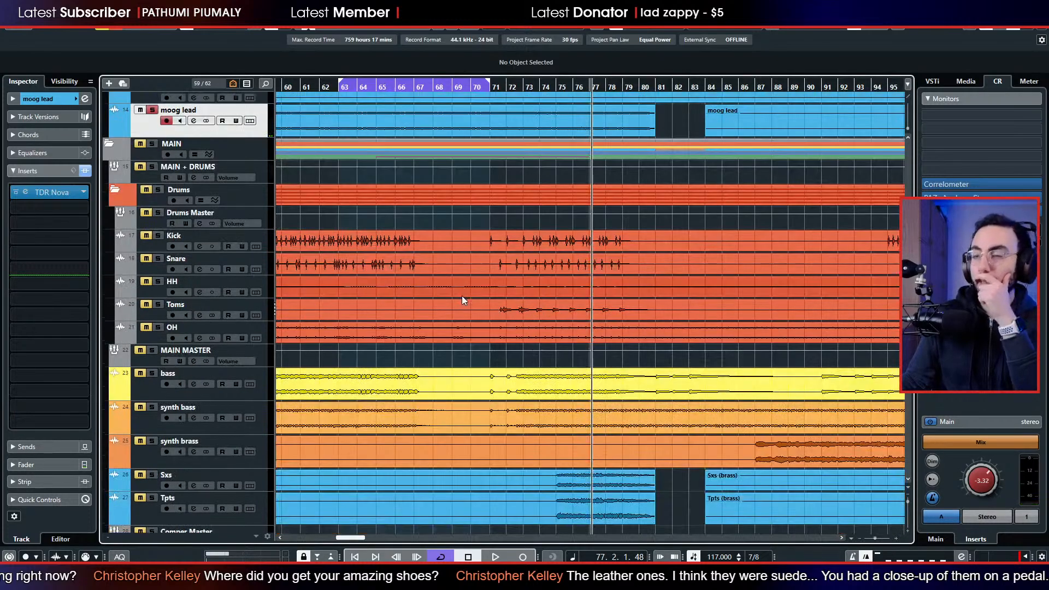
{"action": "scroll", "coordinate": [382, 260], "scroll_direction": "up", "scroll_amount": 8}
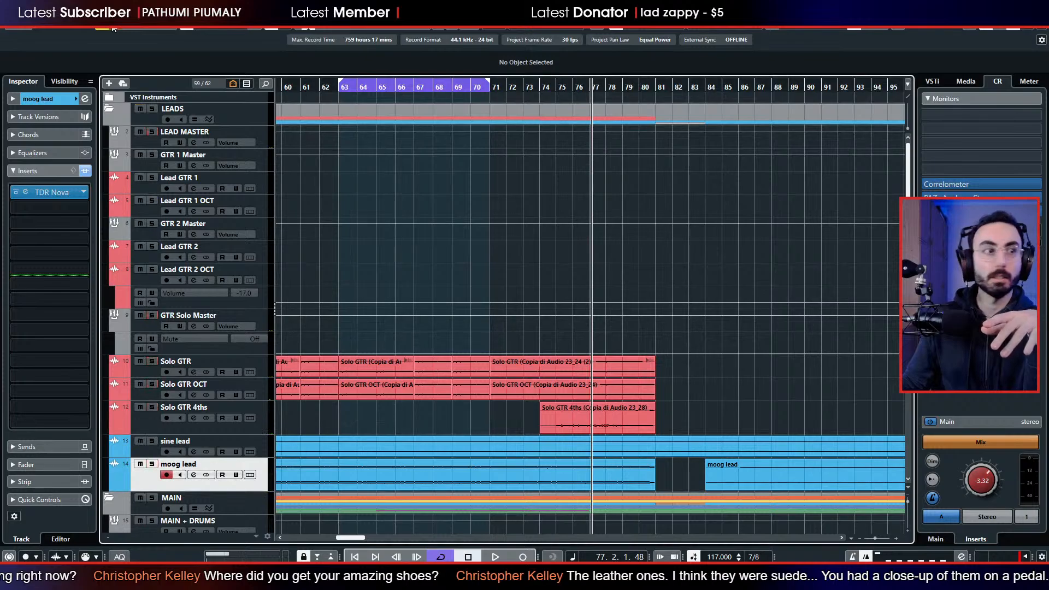
{"action": "scroll", "coordinate": [449, 211], "scroll_direction": "down", "scroll_amount": 8}
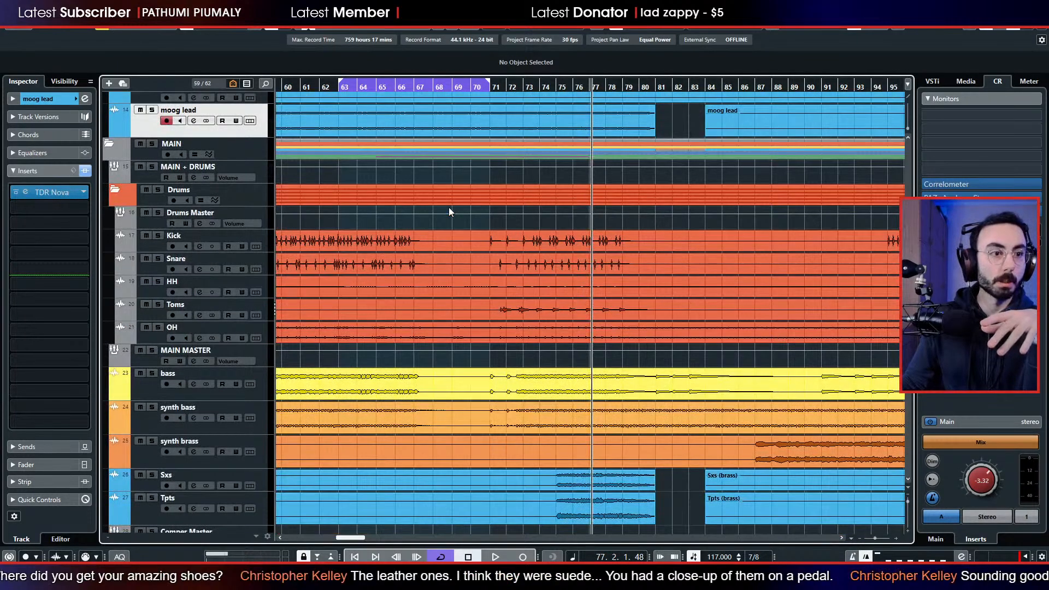
{"action": "scroll", "coordinate": [448, 208], "scroll_direction": "up", "scroll_amount": 4}
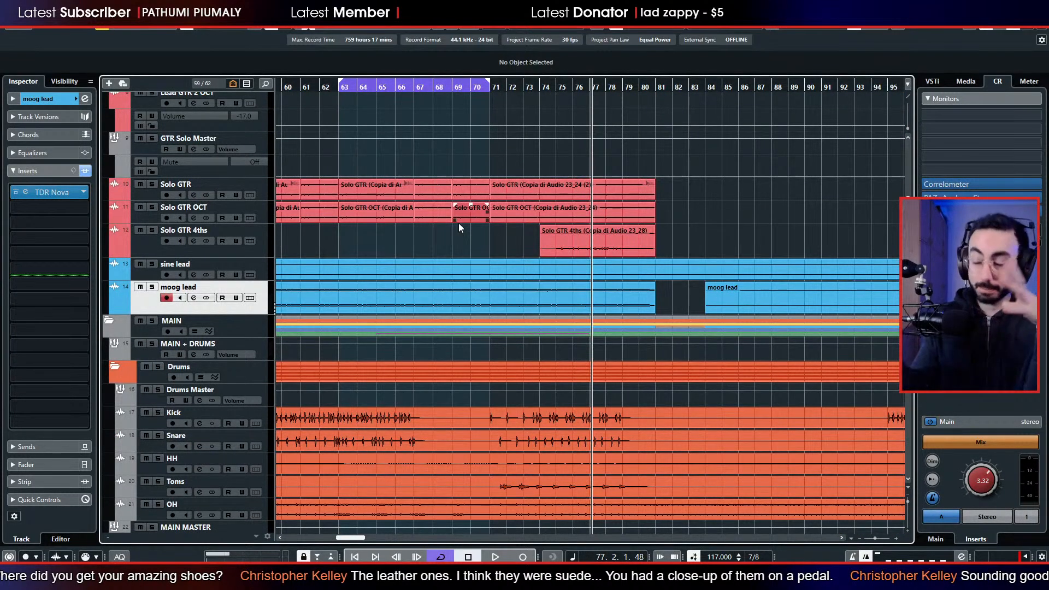
{"action": "scroll", "coordinate": [459, 227], "scroll_direction": "down", "scroll_amount": 6}
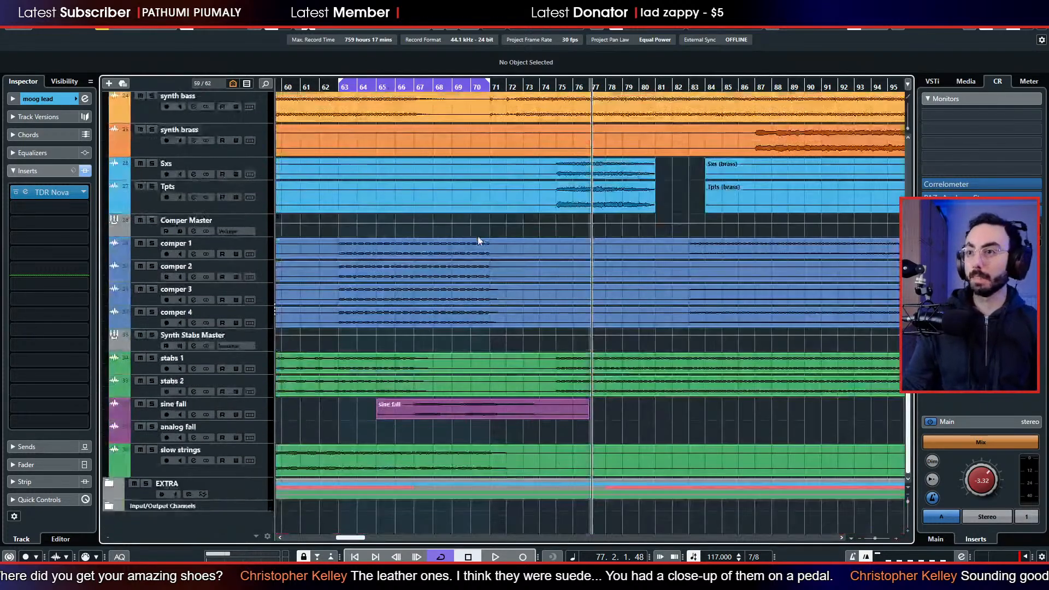
{"action": "scroll", "coordinate": [434, 251], "scroll_direction": "up", "scroll_amount": 6}
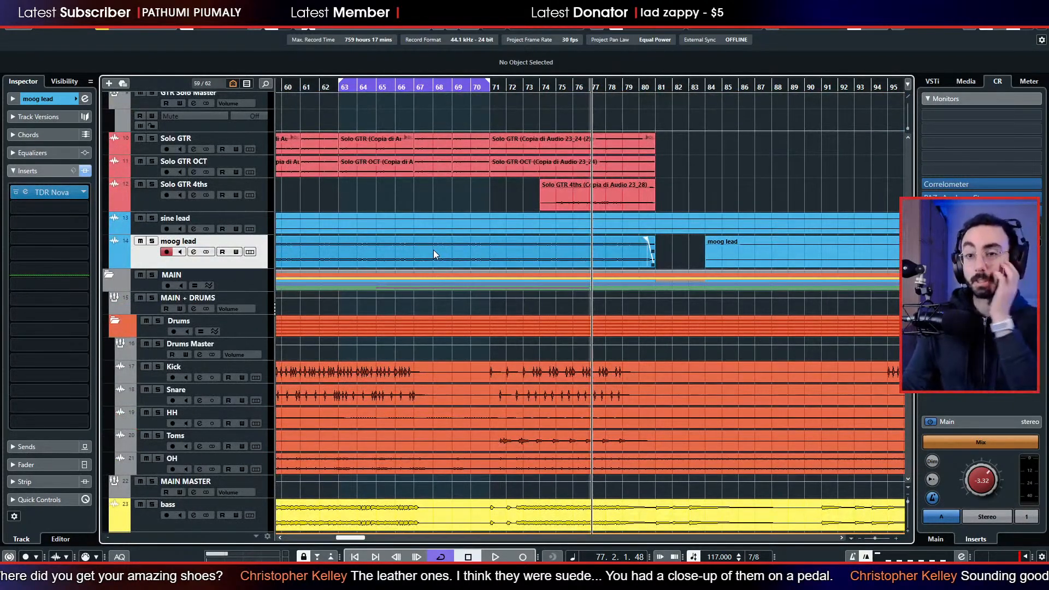
Set the loop range to bars 75 to 80 and play the full mix from around bar 77.
{"action": "scroll", "coordinate": [434, 252], "scroll_direction": "down", "scroll_amount": 6}
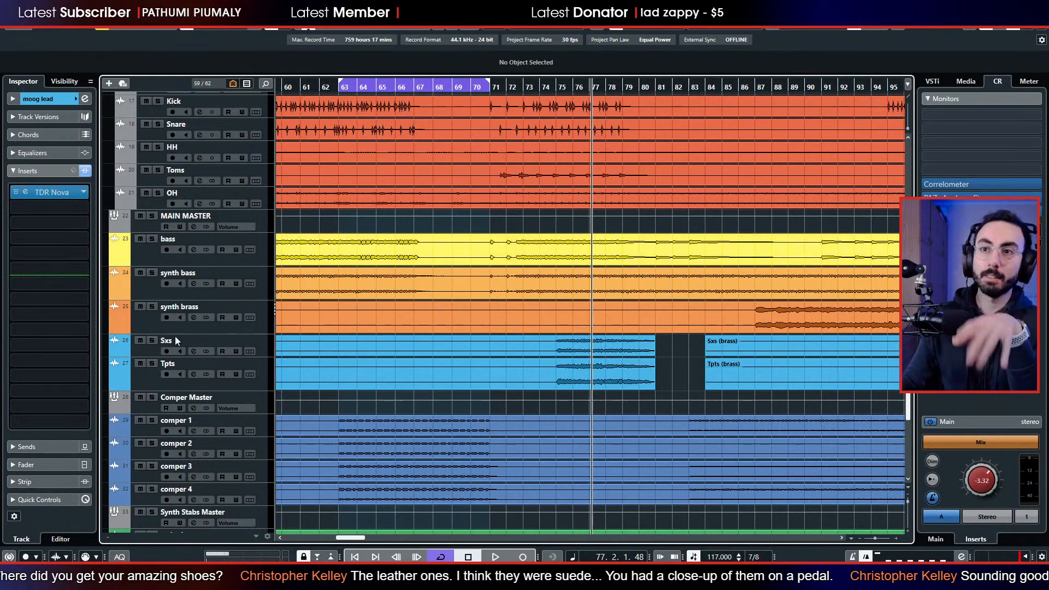
{"action": "scroll", "coordinate": [227, 300], "scroll_direction": "up", "scroll_amount": 6}
{"action": "scroll", "coordinate": [406, 278], "scroll_direction": "down", "scroll_amount": 12}
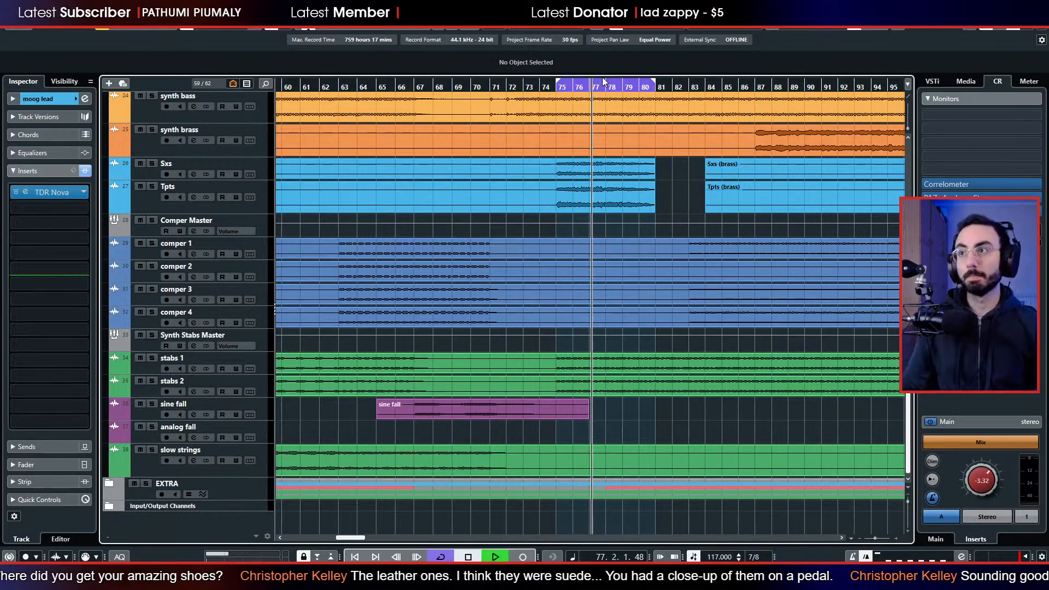
{"action": "scroll", "coordinate": [261, 217], "scroll_direction": "up", "scroll_amount": 4}
{"action": "scroll", "coordinate": [240, 267], "scroll_direction": "up", "scroll_amount": 2}
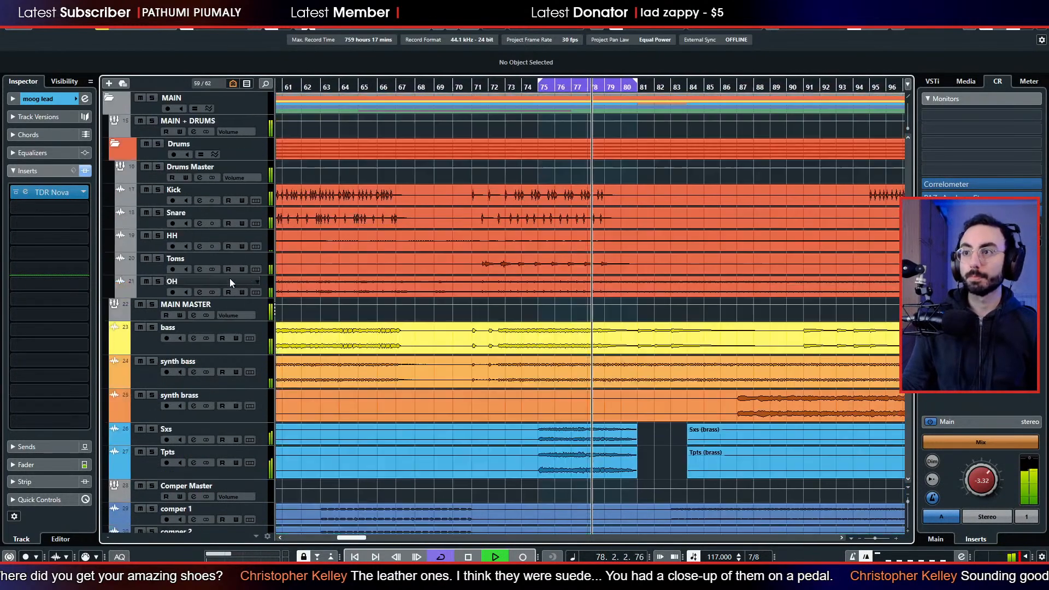
Solo the Sxs brass track, select it to show its inserts, and stop playback.
{"action": "scroll", "coordinate": [230, 278], "scroll_direction": "up", "scroll_amount": 5}
{"action": "scroll", "coordinate": [225, 293], "scroll_direction": "down", "scroll_amount": 7}
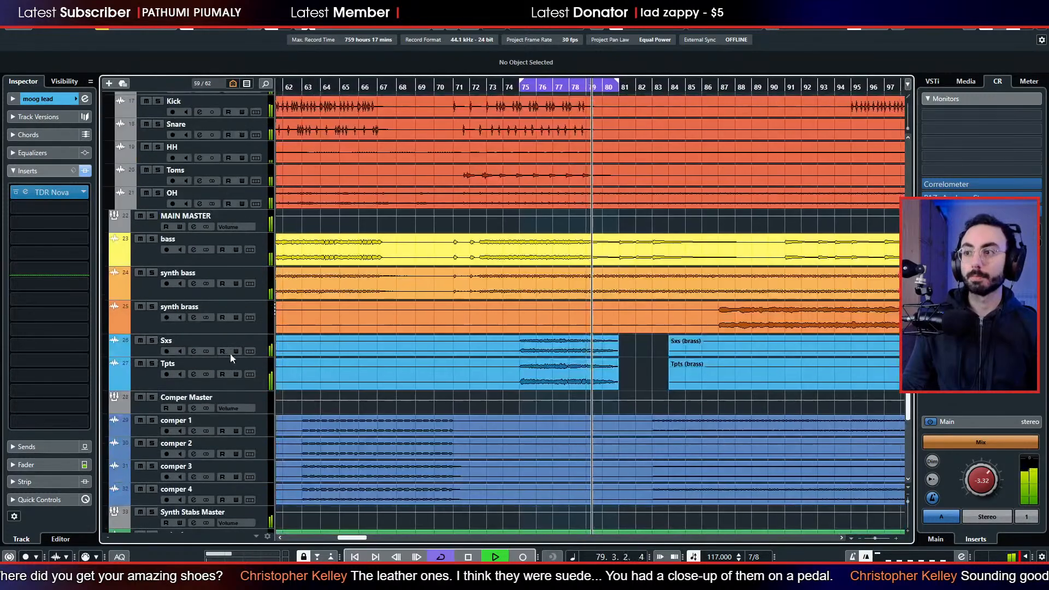
{"action": "left_click", "coordinate": [155, 341]}
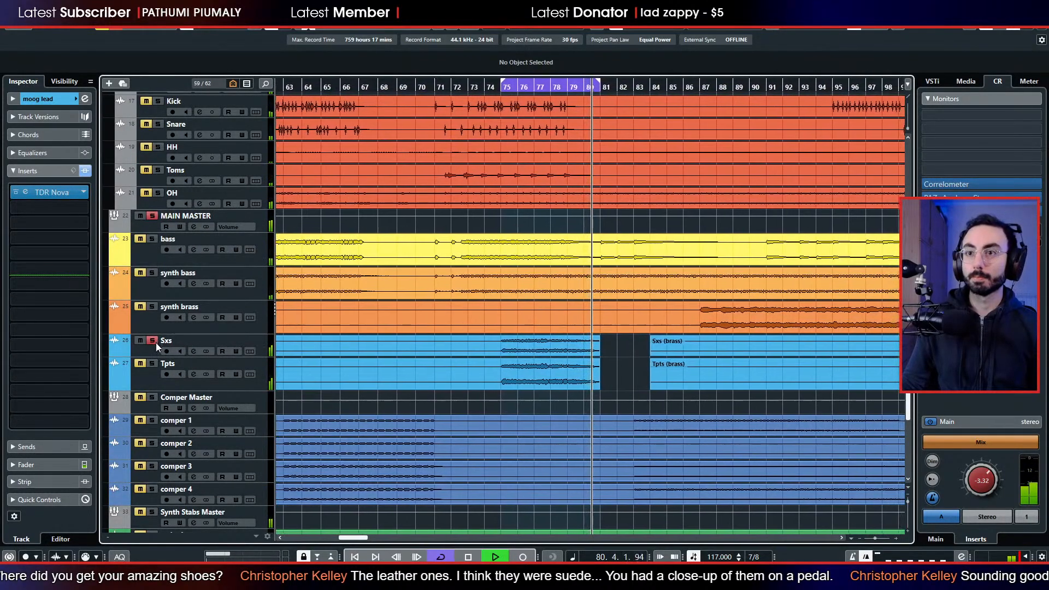
{"action": "left_click", "coordinate": [148, 353]}
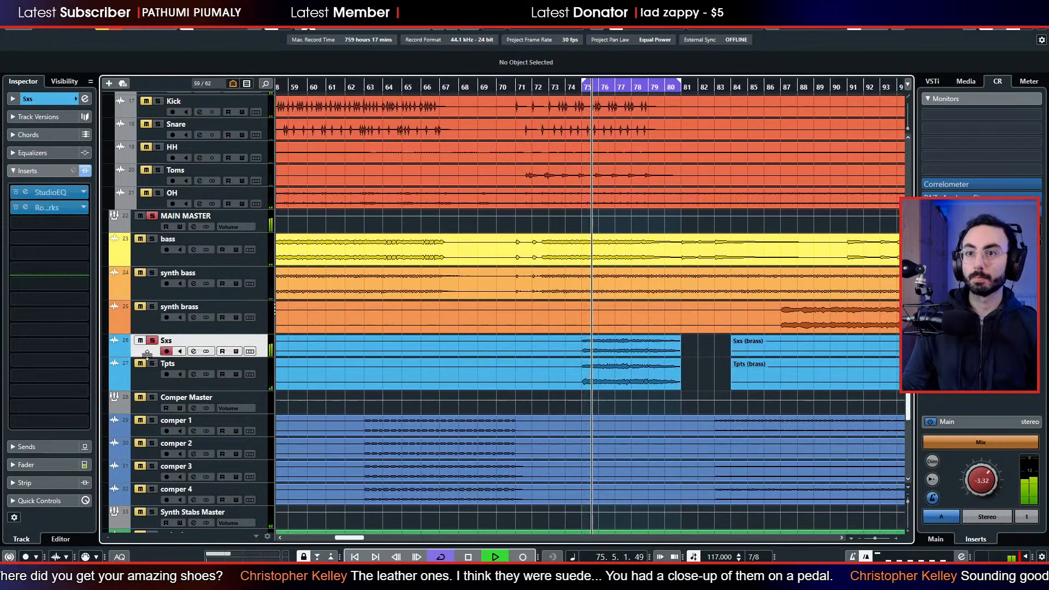
{"action": "key", "text": "space"}
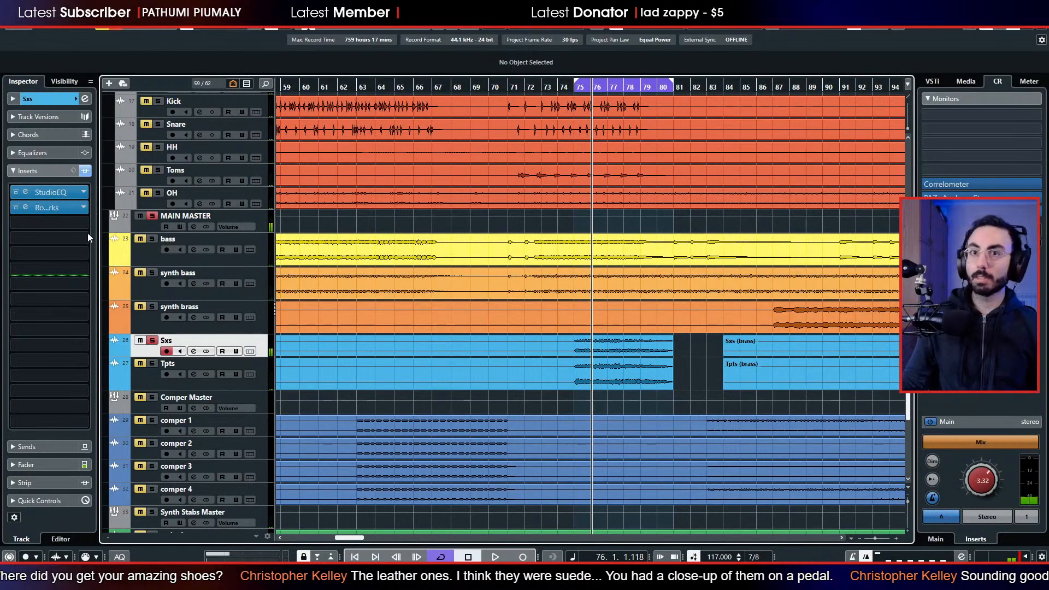
Examine the RoomWorks settings on Sxs and compare the track with the reverb active and switched off during playback.
{"action": "left_click", "coordinate": [21, 210]}
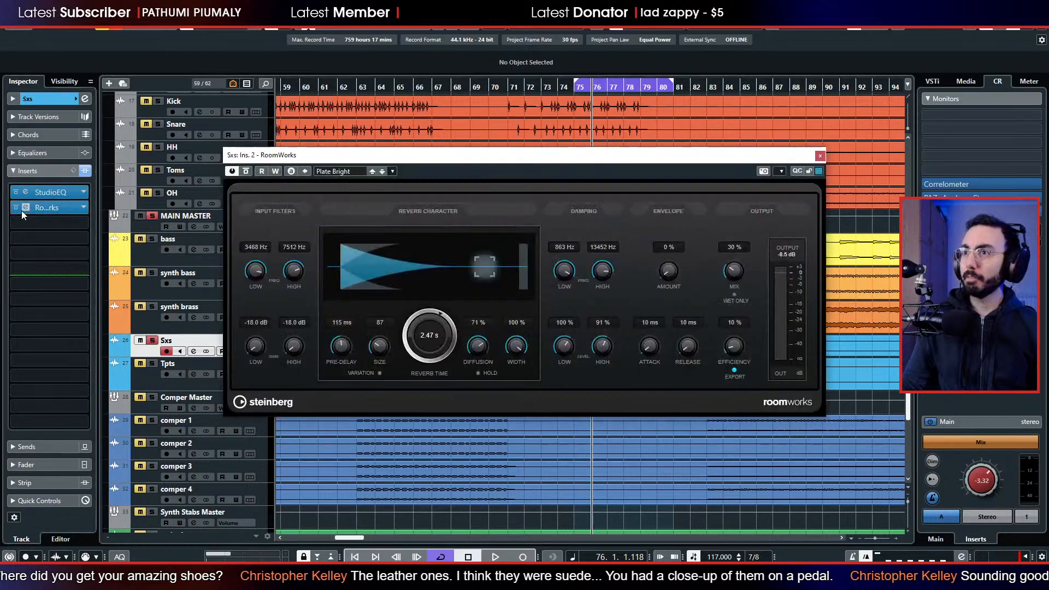
{"action": "left_click", "coordinate": [819, 156]}
{"action": "key", "text": "space"}
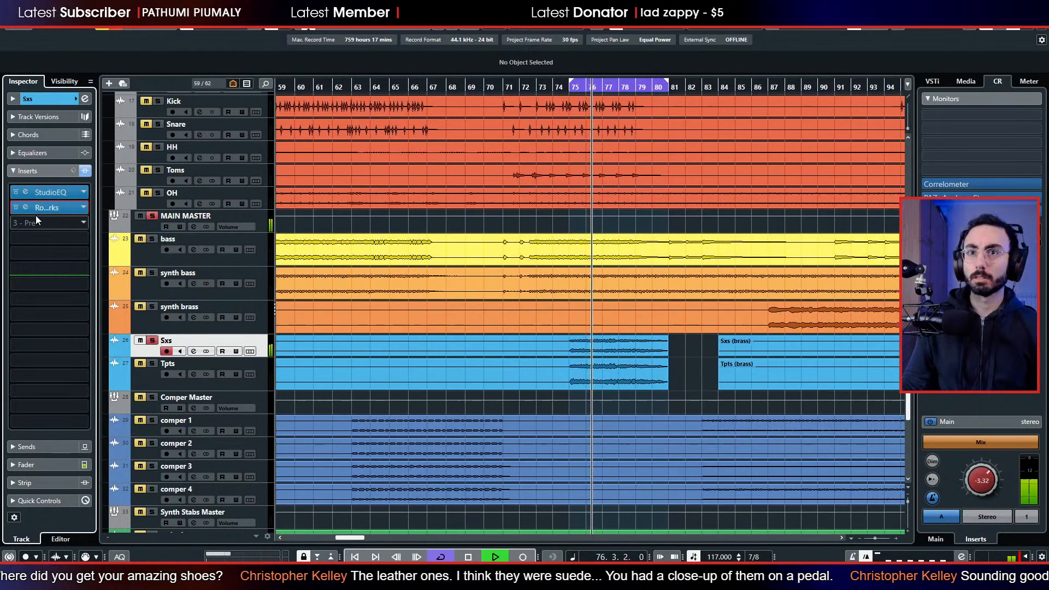
{"action": "left_click", "coordinate": [14, 210]}
{"action": "left_click", "coordinate": [13, 210]}
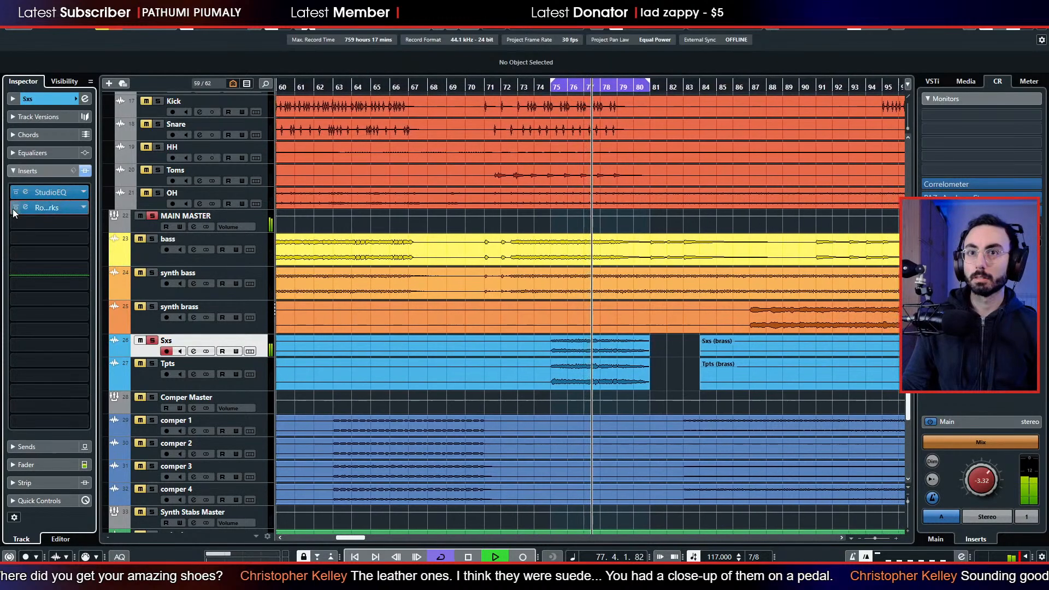
{"action": "left_click", "coordinate": [14, 210]}
{"action": "left_click", "coordinate": [14, 209]}
{"action": "key", "text": "space"}
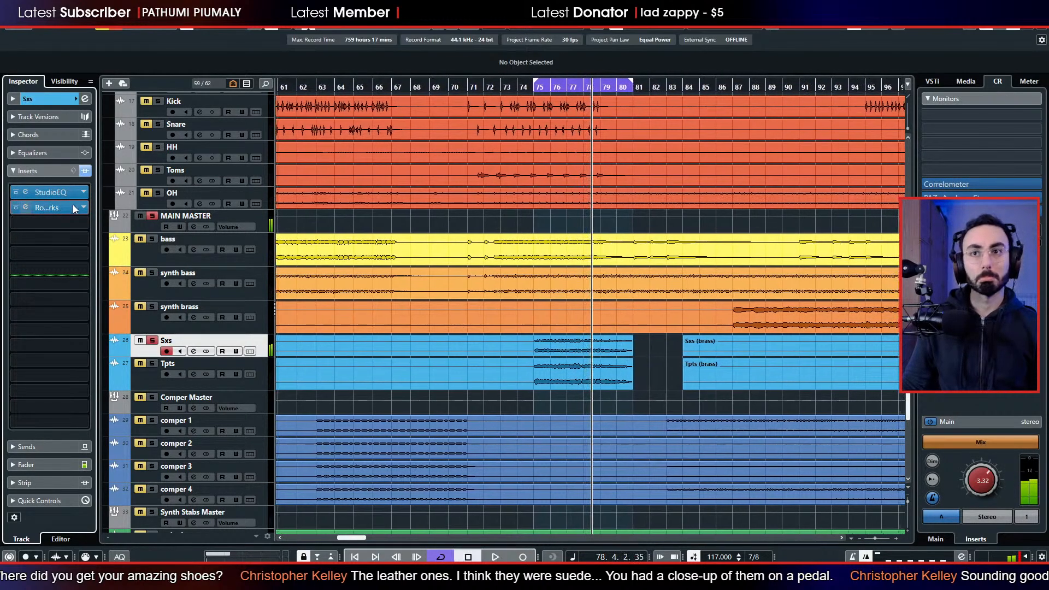
Remove the RoomWorks reverb from the second insert slot of the Sxs track.
{"action": "left_click", "coordinate": [77, 207]}
{"action": "left_click", "coordinate": [84, 206]}
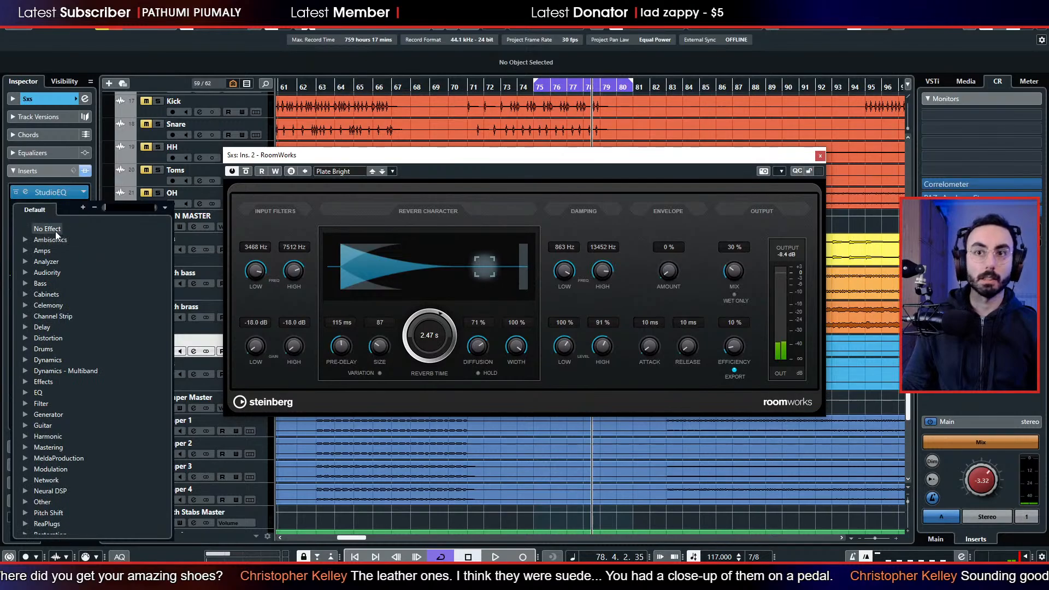
{"action": "left_click", "coordinate": [55, 231]}
{"action": "left_click", "coordinate": [55, 207]}
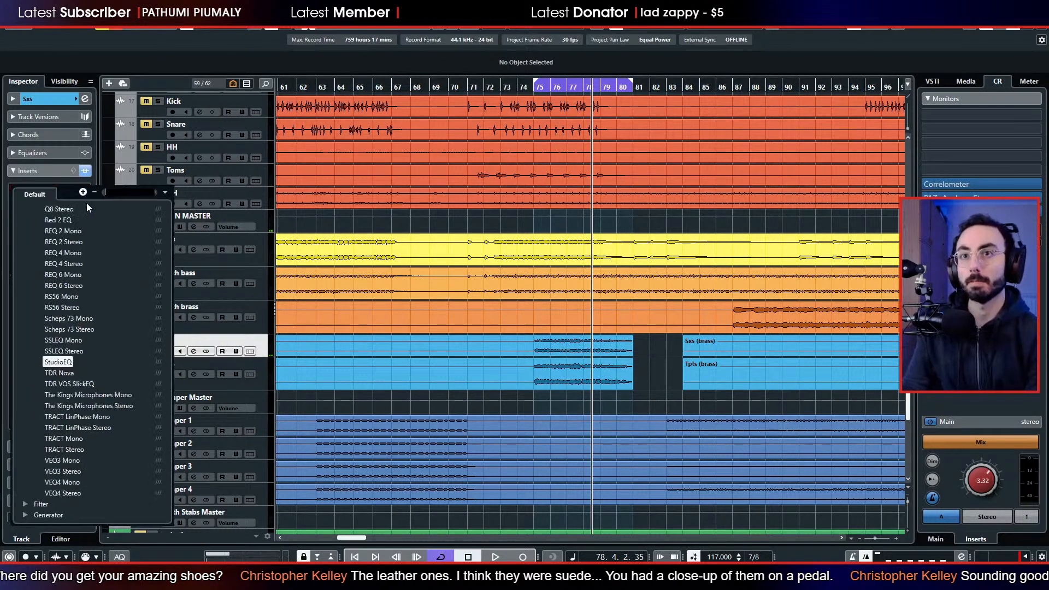
{"action": "scroll", "coordinate": [61, 221], "scroll_direction": "up", "scroll_amount": 1}
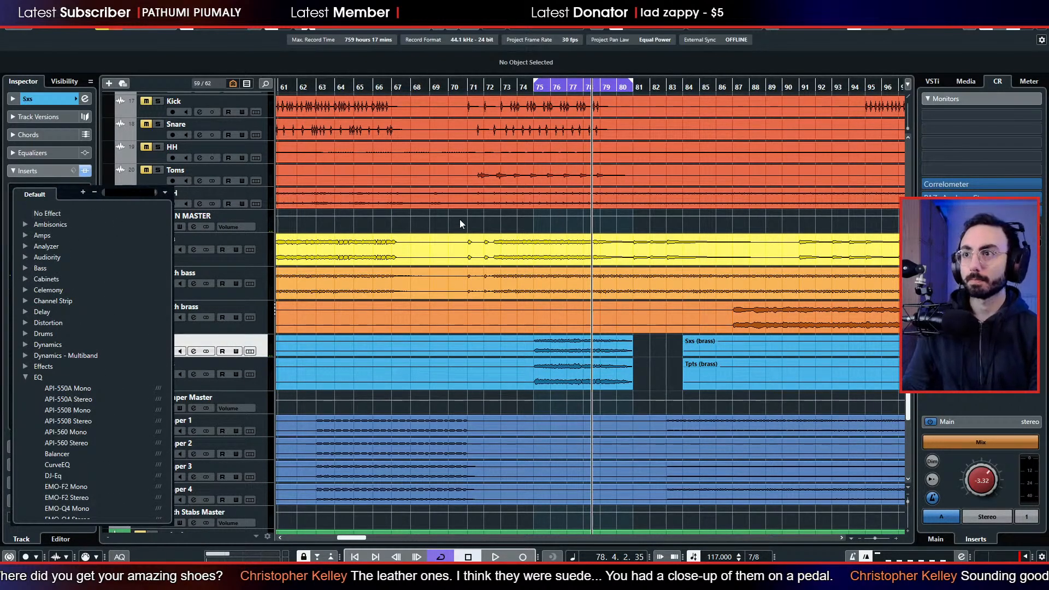
{"action": "left_click", "coordinate": [427, 223]}
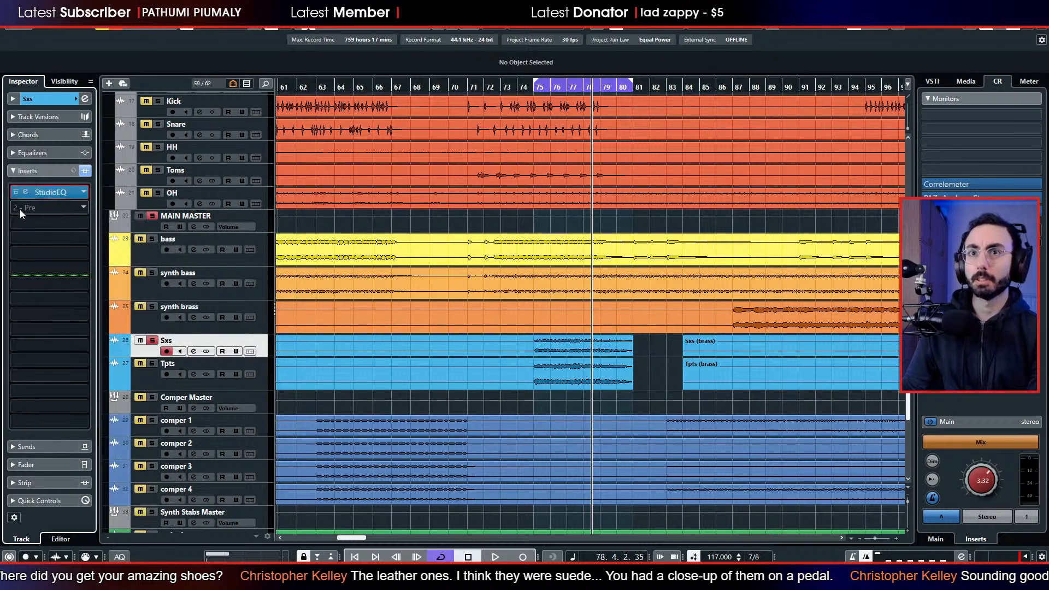
Examine the StudioEQ curve on Sxs and compare the track with the EQ bypassed and active during playback.
{"action": "left_click", "coordinate": [25, 192]}
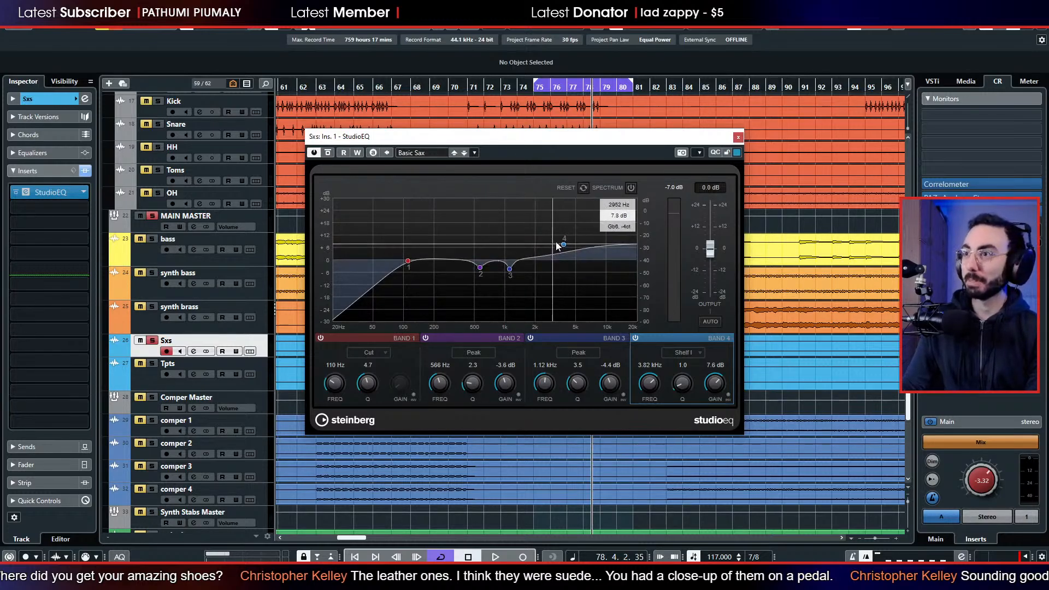
{"action": "left_click", "coordinate": [738, 137]}
{"action": "key", "text": "space"}
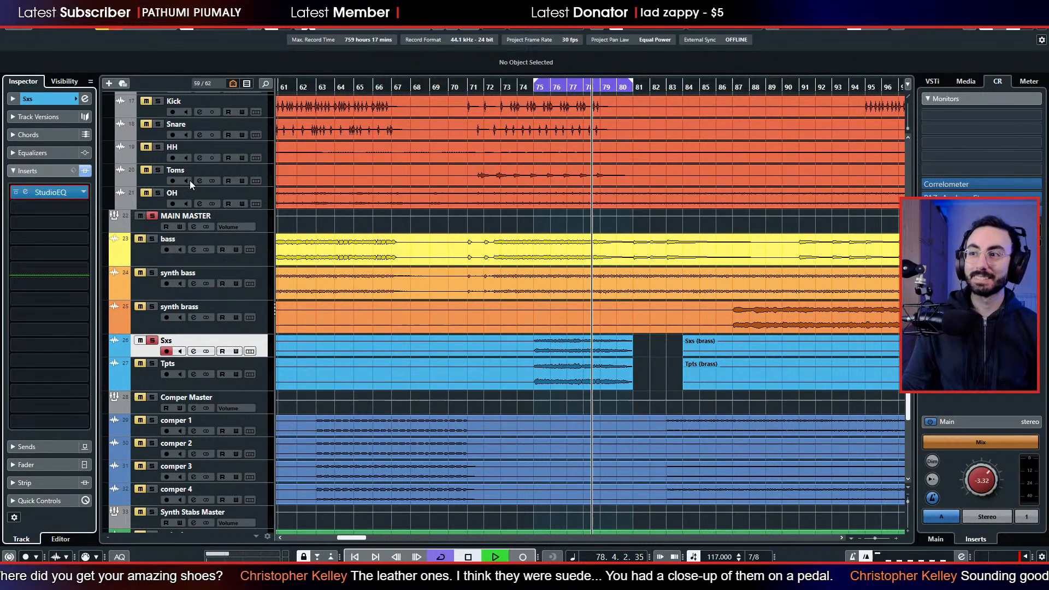
{"action": "left_click", "coordinate": [16, 192]}
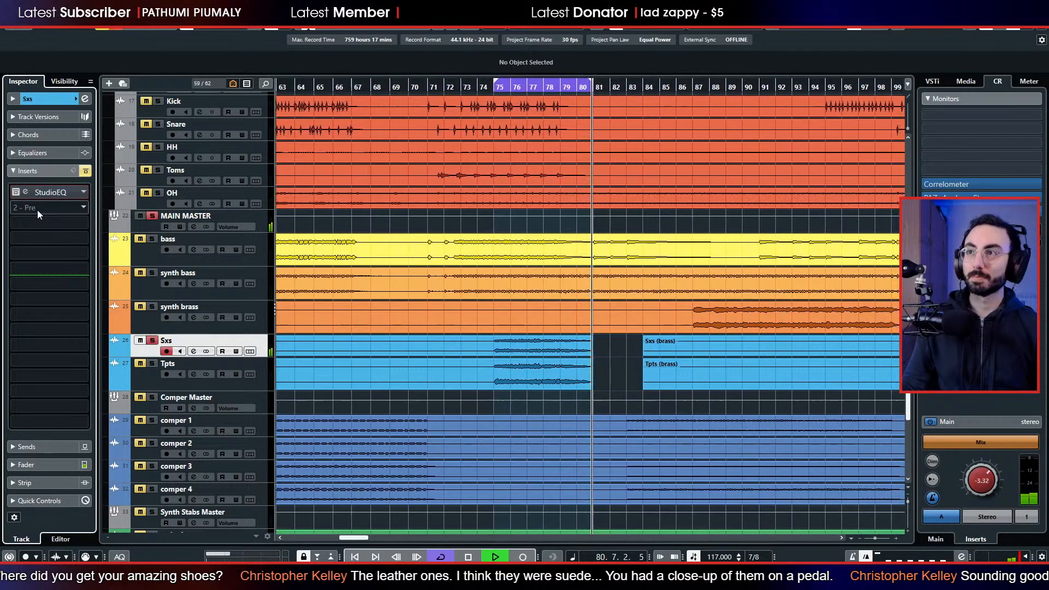
{"action": "left_click", "coordinate": [17, 192]}
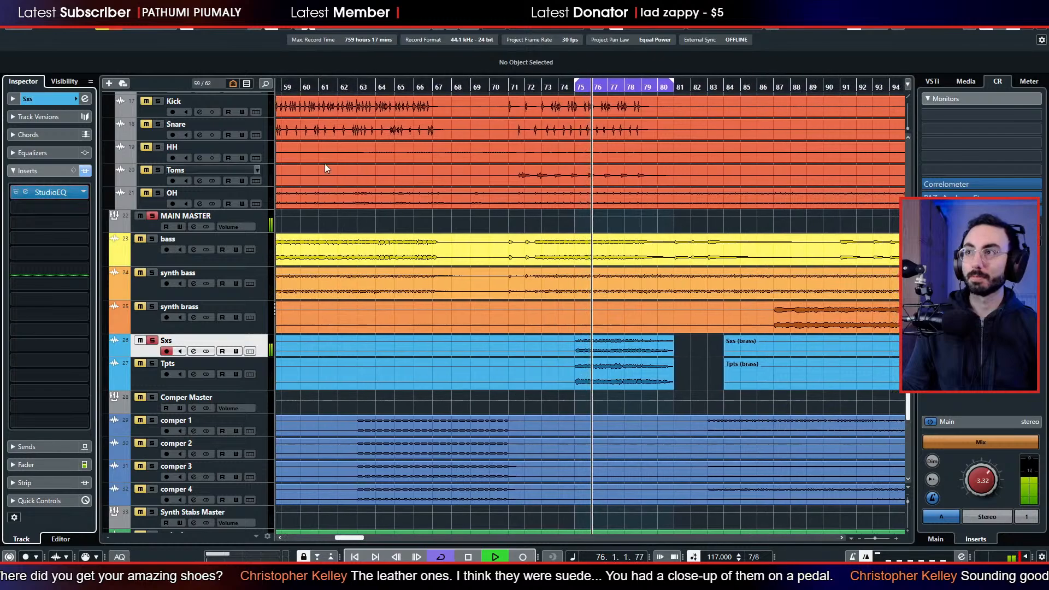
Shorten the loop range to bars 75 to 78, replay the soloed Sxs track briefly and stop playback.
{"action": "key", "text": "space"}
{"action": "left_click", "coordinate": [653, 87]}
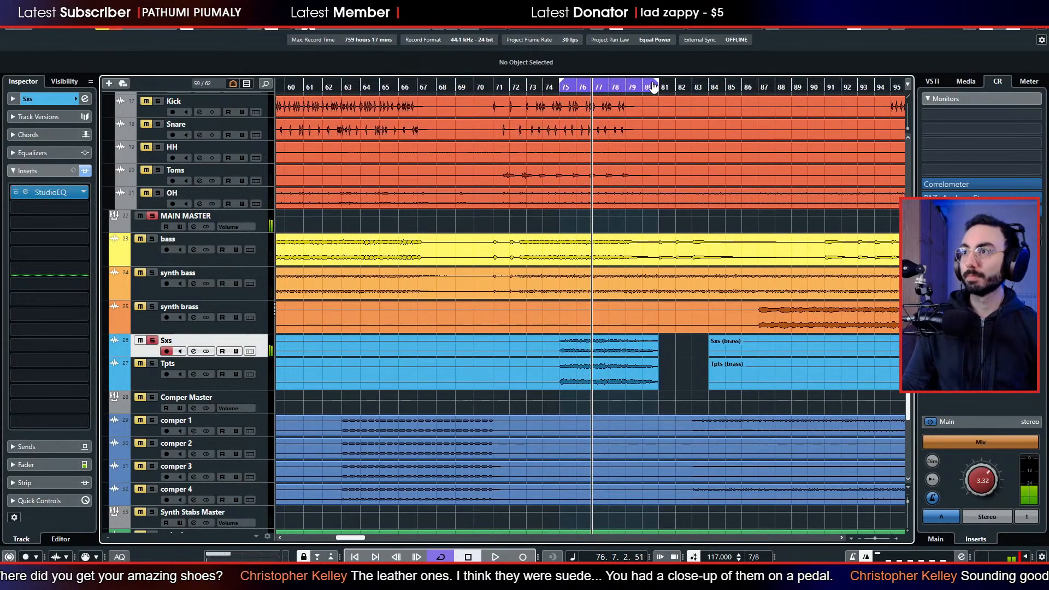
{"action": "key", "text": "space"}
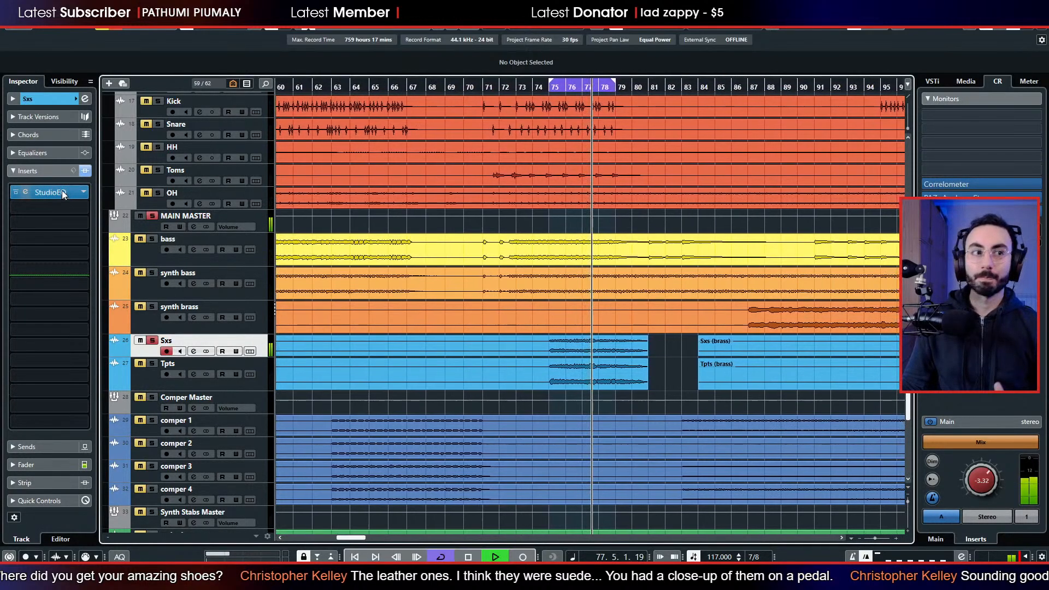
{"action": "key", "text": "space"}
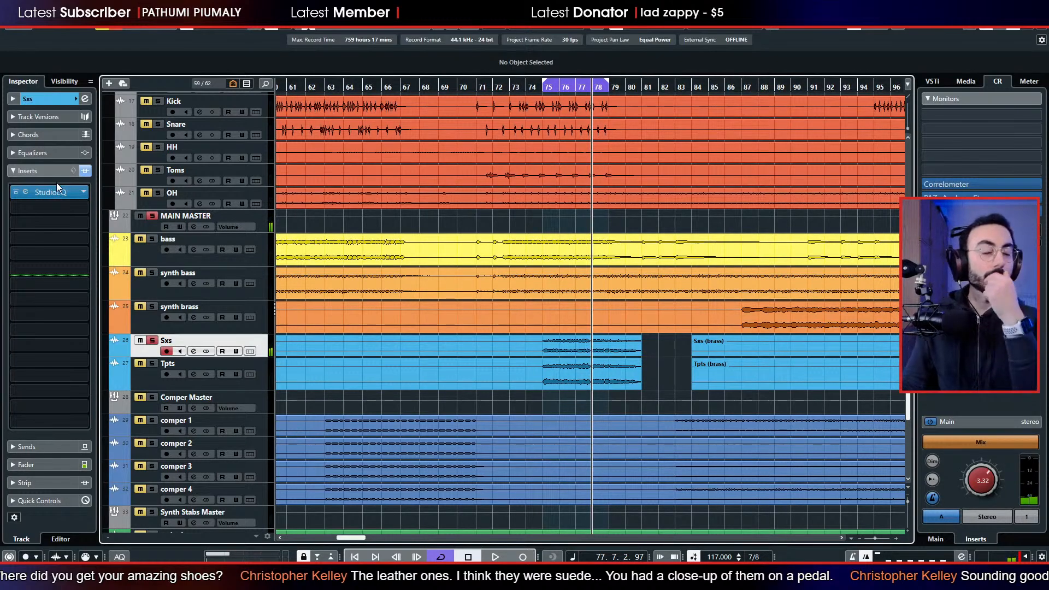
{"action": "left_click_drag", "start_coordinate": [640, 360], "coordinate": [626, 363]}
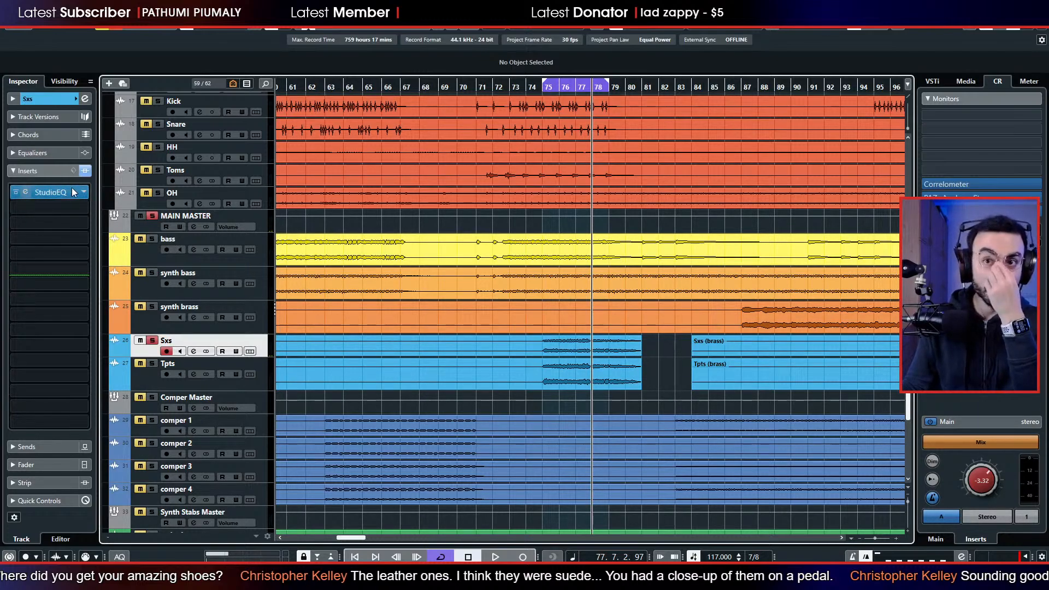
Bypass StudioEQ on Sxs and play the looped section briefly with all solos cleared.
{"action": "left_click", "coordinate": [14, 193]}
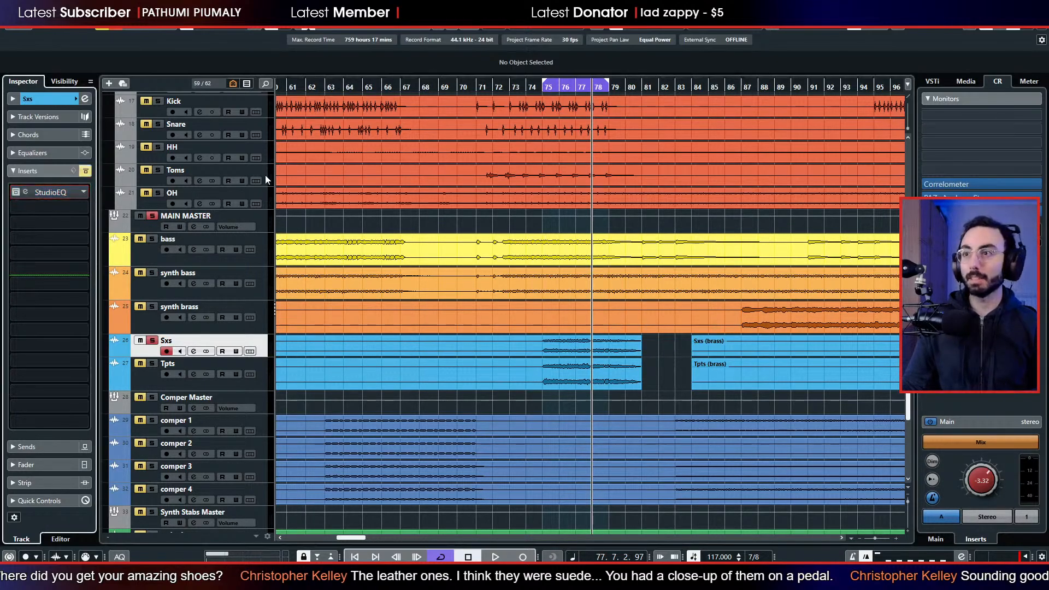
{"action": "key", "text": "space"}
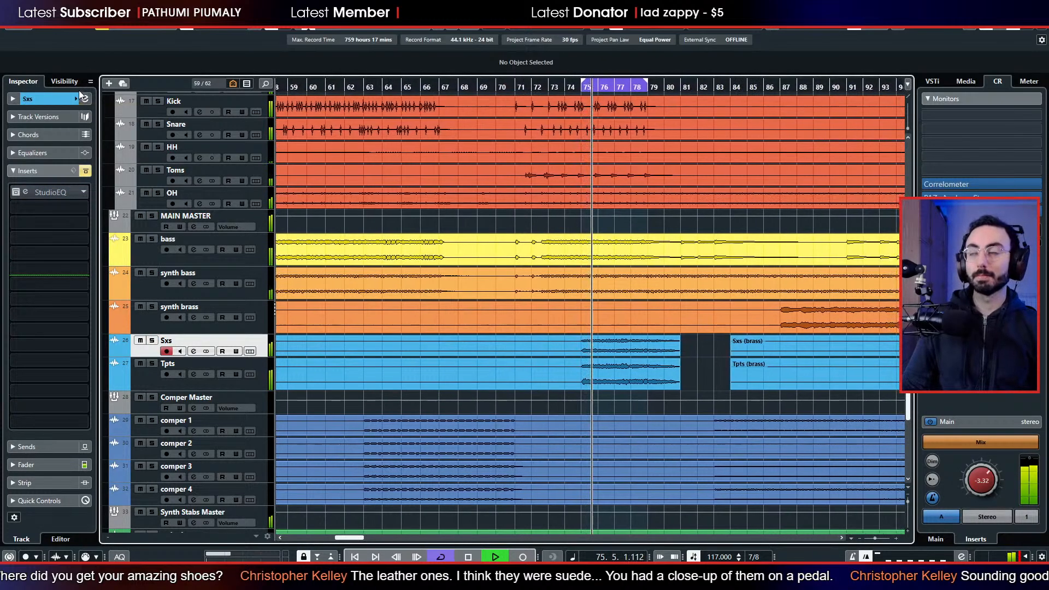
{"action": "key", "text": "space"}
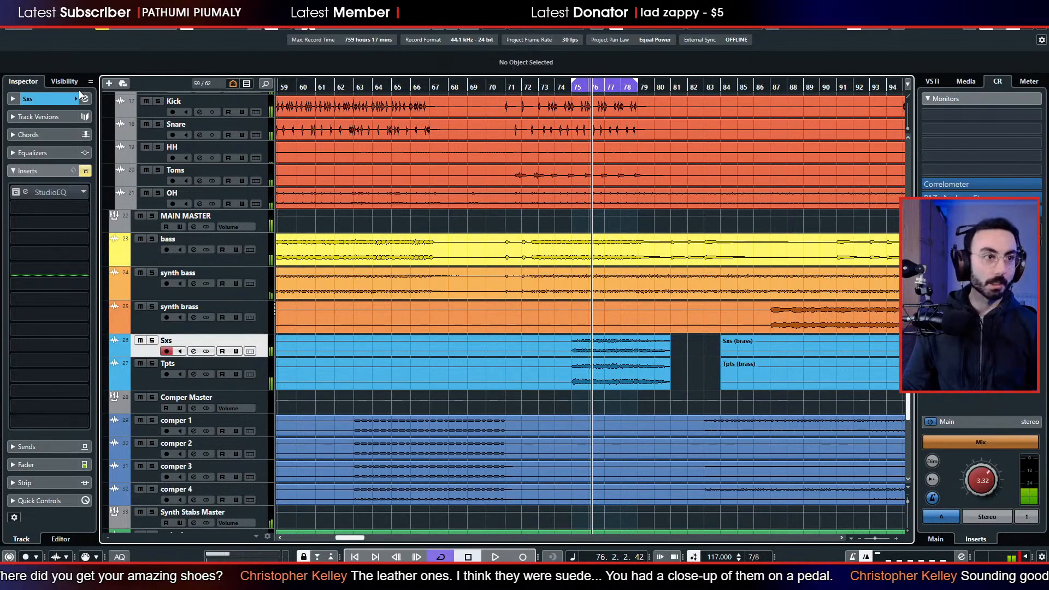
Insert TDR Nova in the second insert slot of Sxs and move its window clear of the track list.
{"action": "left_click", "coordinate": [47, 206]}
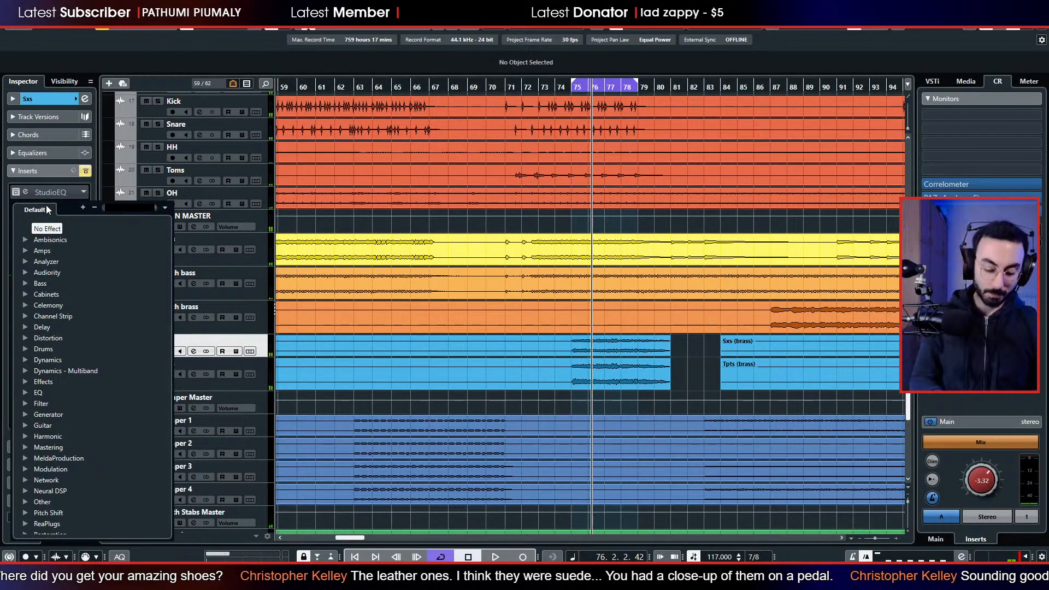
{"action": "type", "text": "nov"}
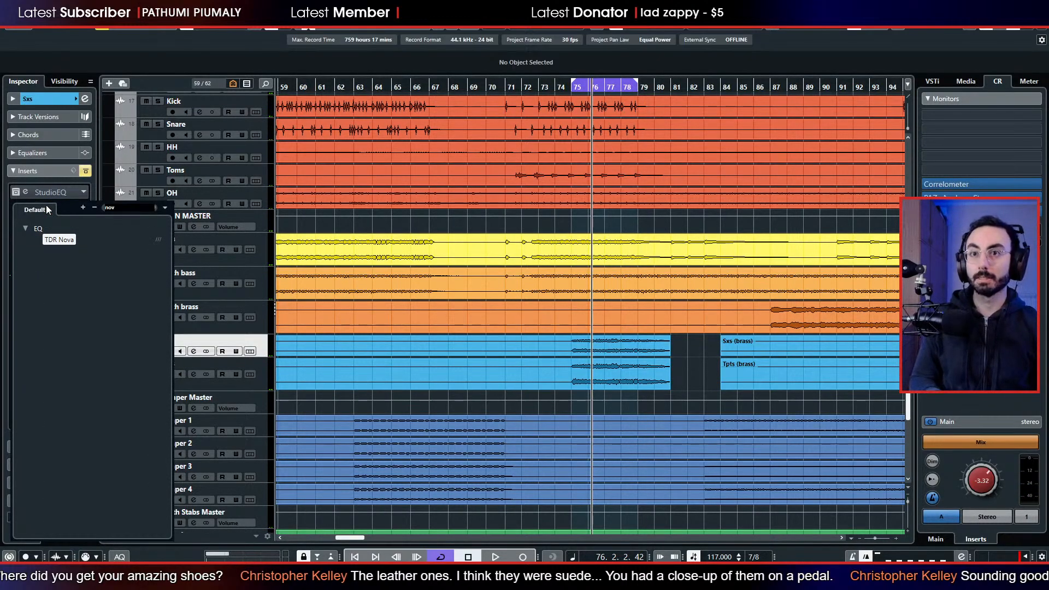
{"action": "key", "text": "Return"}
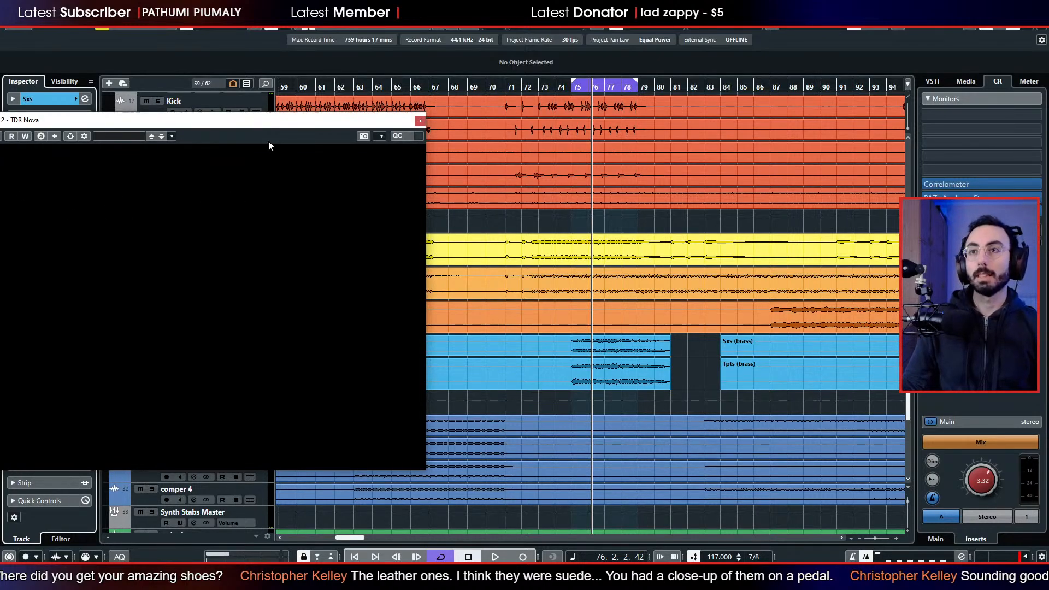
{"action": "mouse_move", "coordinate": [257, 124]}
{"action": "left_mouse_down"}
{"action": "mouse_move", "coordinate": [745, 133]}
{"action": "mouse_move", "coordinate": [671, 118]}
{"action": "left_mouse_up"}
Play the loop with Sxs soloed and set TDR Nova's spectrum analyzer to the output signal.
{"action": "key", "text": "space"}
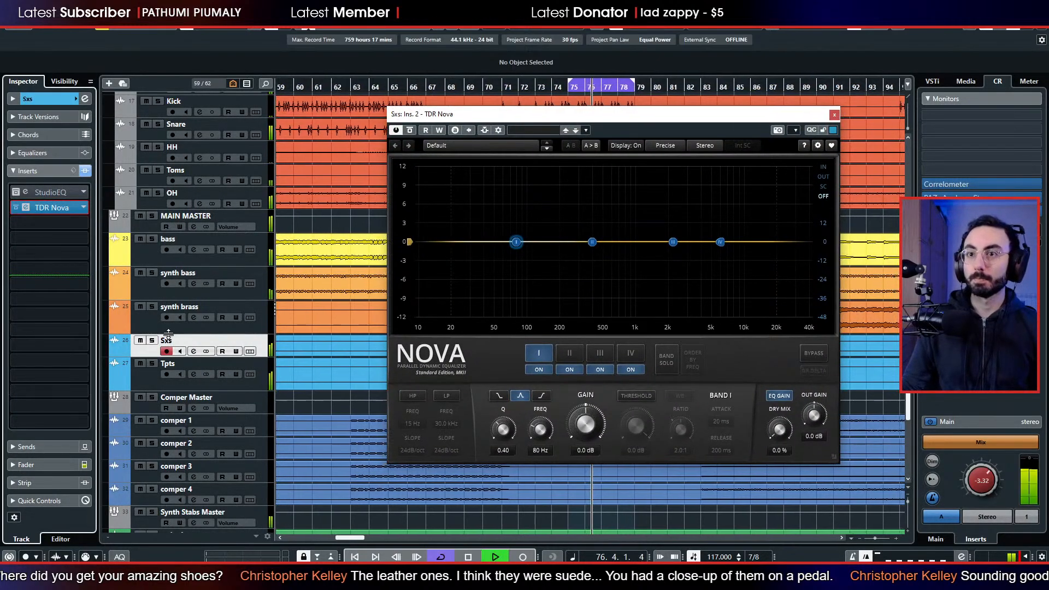
{"action": "left_click", "coordinate": [152, 340]}
{"action": "left_click", "coordinate": [823, 172]}
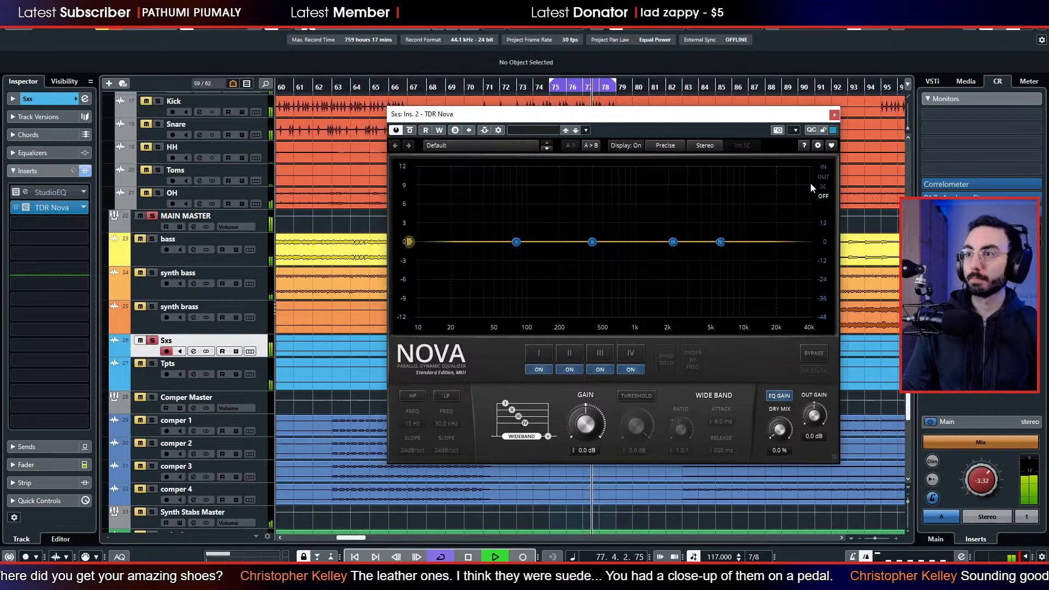
{"action": "left_click", "coordinate": [823, 177]}
Enable TDR Nova's high-pass at 170 Hz and cut Band I by 6.0 dB at 680 Hz with a Q of 0.61.
{"action": "left_click", "coordinate": [412, 396]}
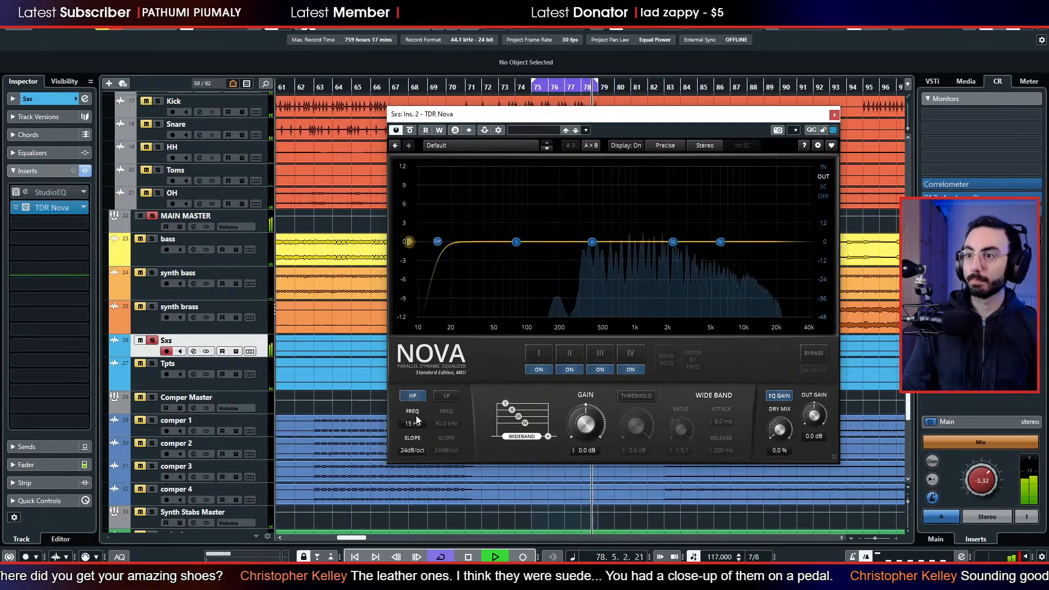
{"action": "left_click_drag", "start_coordinate": [417, 421], "coordinate": [417, 363]}
{"action": "left_click_drag", "start_coordinate": [515, 241], "coordinate": [618, 279]}
{"action": "scroll", "coordinate": [617, 280], "scroll_direction": "up", "scroll_amount": 4}
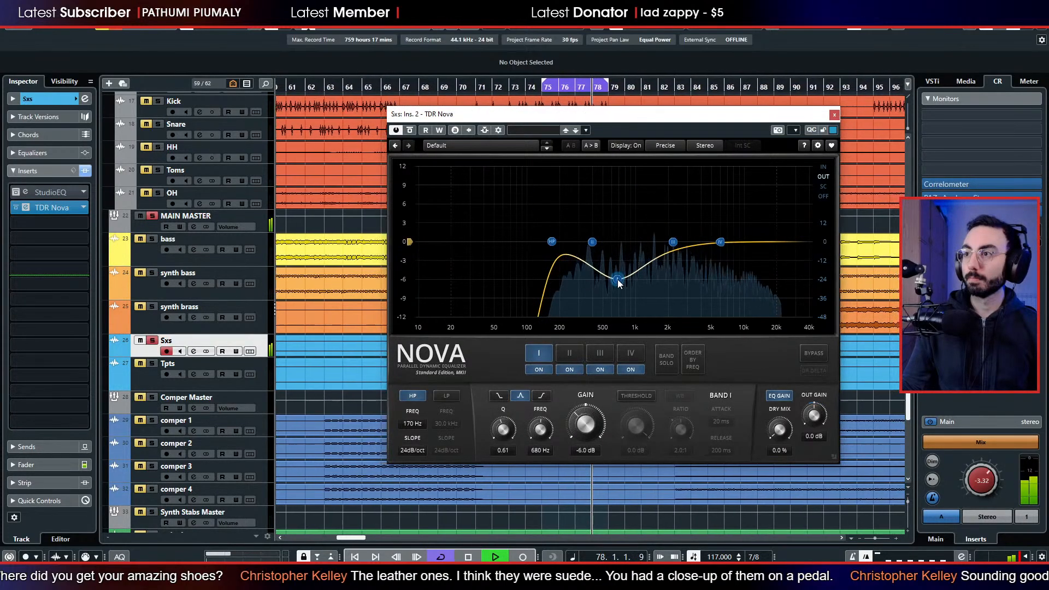
Solo the LEADS folder along with Sxs and adjust Band I to -6.2 dB at 586 Hz with a Q of 0.92.
{"action": "scroll", "coordinate": [199, 134], "scroll_direction": "up", "scroll_amount": 6}
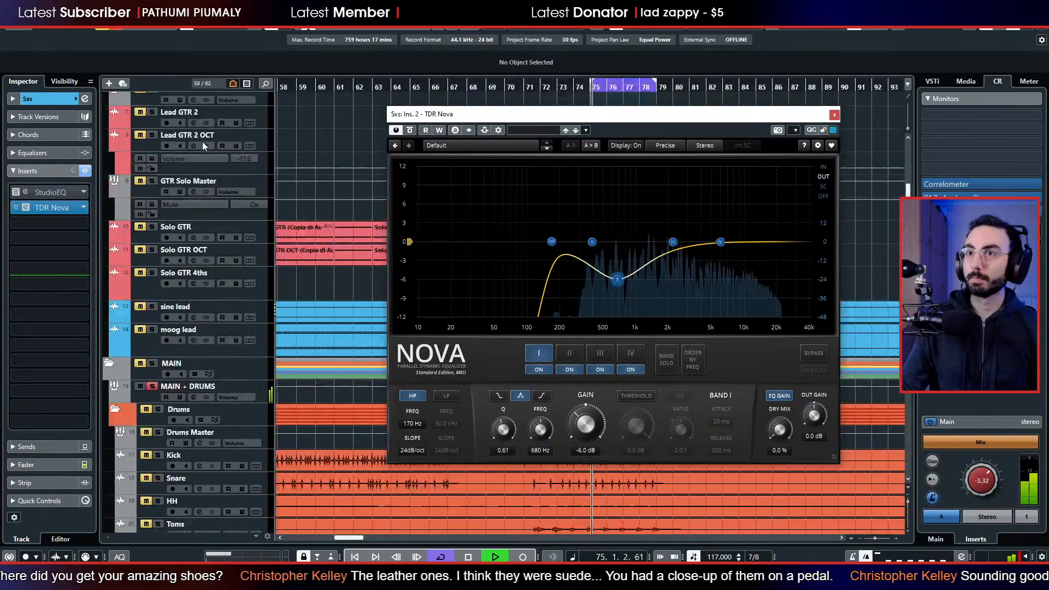
{"action": "scroll", "coordinate": [202, 142], "scroll_direction": "up", "scroll_amount": 4}
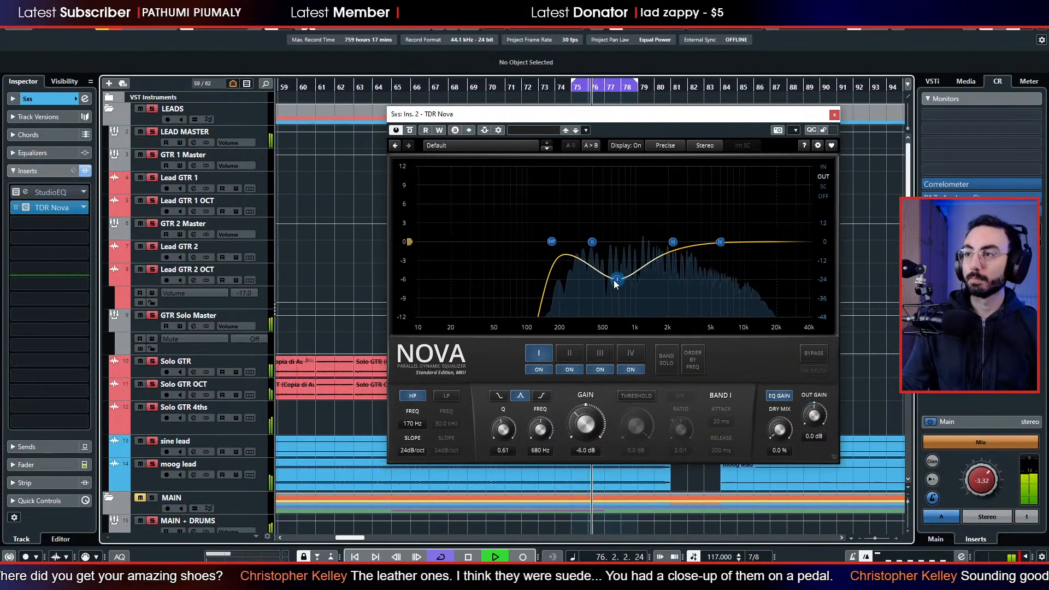
{"action": "left_click_drag", "start_coordinate": [619, 279], "coordinate": [613, 280]}
{"action": "scroll", "coordinate": [613, 280], "scroll_direction": "up", "scroll_amount": 4}
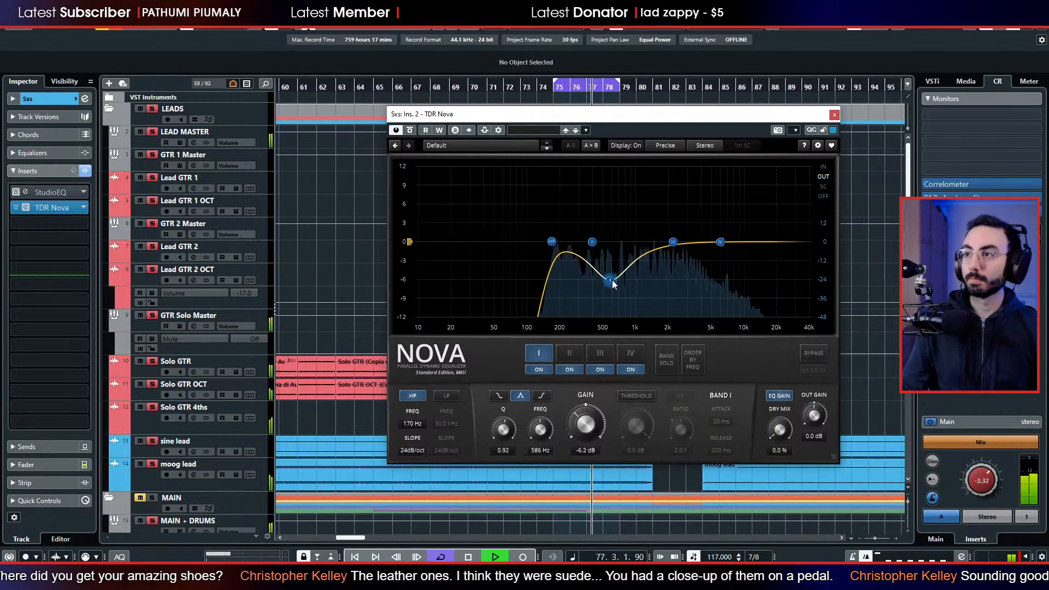
On Sxs, boost Band III by 2.7 dB at 3.4 kHz with a Q of 0.76 and ease the Band I cut to about -4.6 dB.
{"action": "left_click_drag", "start_coordinate": [673, 241], "coordinate": [693, 225]}
{"action": "scroll", "coordinate": [693, 225], "scroll_direction": "up", "scroll_amount": 4}
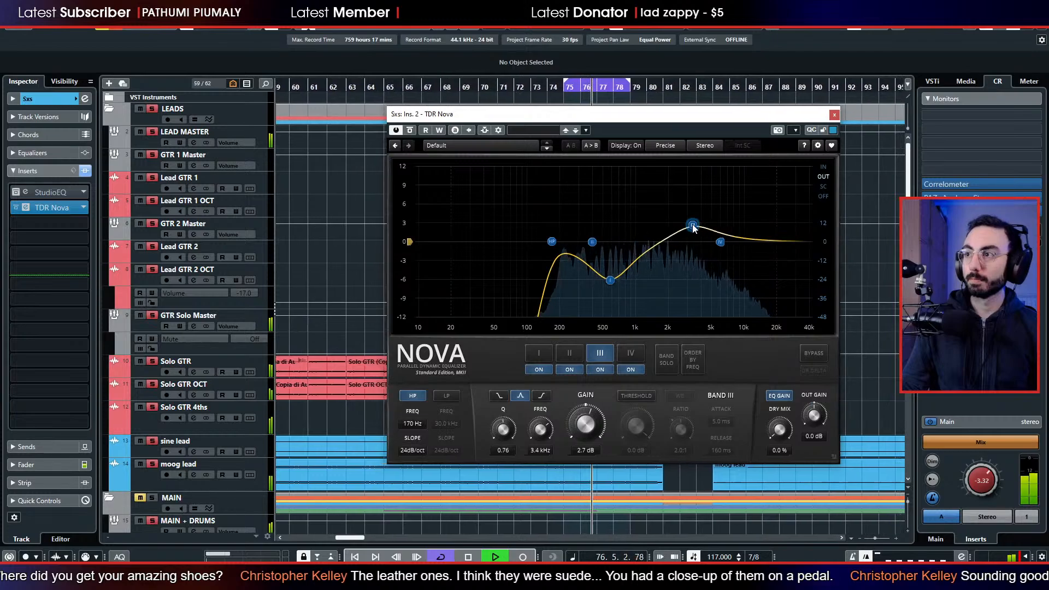
{"action": "left_click_drag", "start_coordinate": [611, 281], "coordinate": [617, 188]}
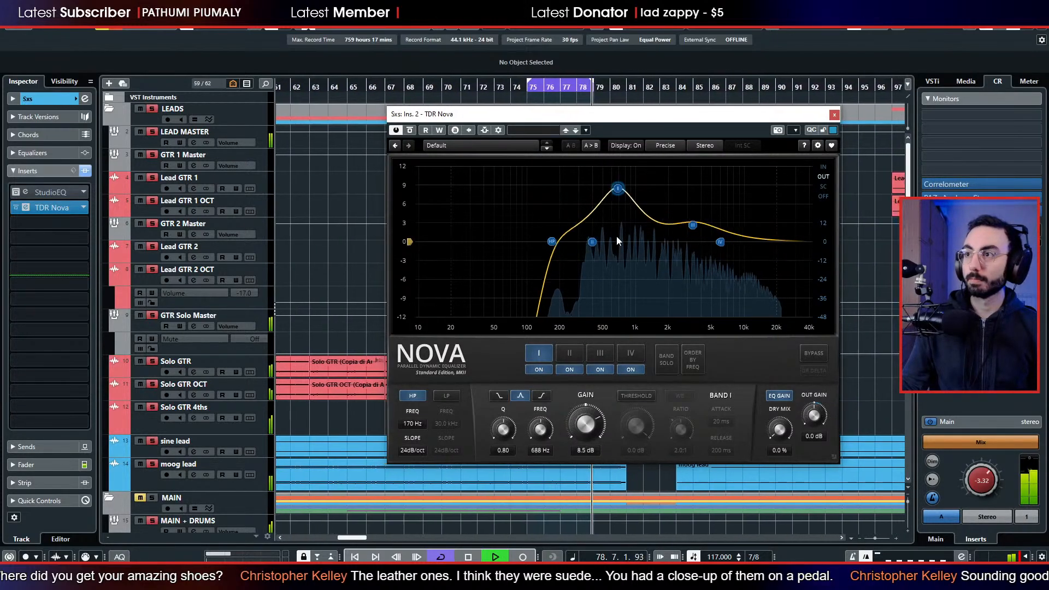
{"action": "left_click_drag", "start_coordinate": [618, 240], "coordinate": [613, 271]}
Raise the Sxs Band IV high shelf by 3.4 dB at 5.6 kHz with a Q of 1.05 and close TDR Nova.
{"action": "mouse_move", "coordinate": [720, 241]}
{"action": "left_mouse_down"}
{"action": "mouse_move", "coordinate": [727, 216]}
{"action": "mouse_move", "coordinate": [726, 231]}
{"action": "mouse_move", "coordinate": [719, 224]}
{"action": "left_mouse_up"}
{"action": "scroll", "coordinate": [726, 224], "scroll_direction": "up", "scroll_amount": 4}
{"action": "scroll", "coordinate": [726, 225], "scroll_direction": "down", "scroll_amount": 2}
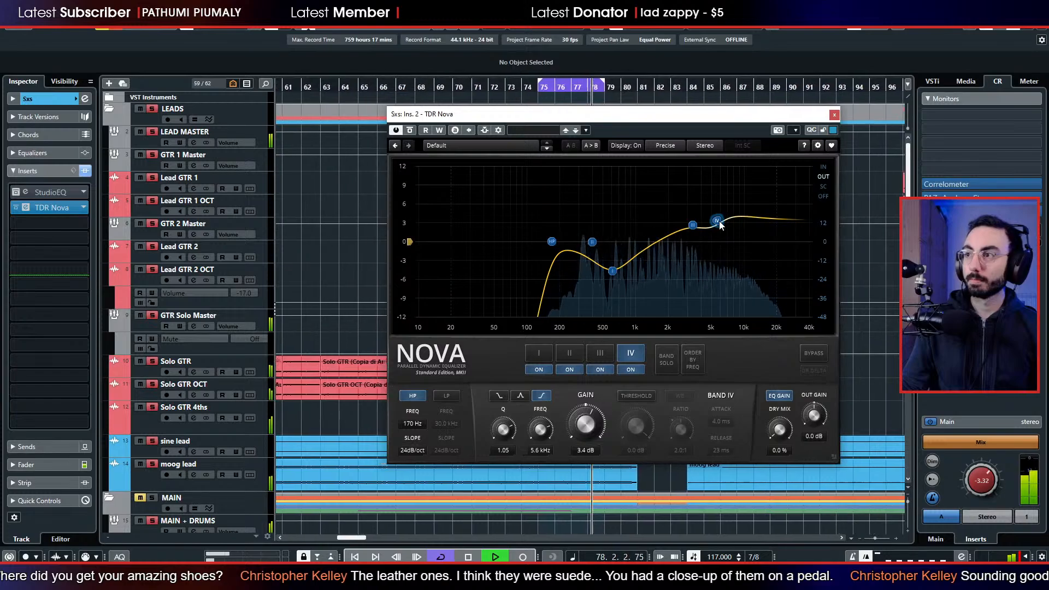
{"action": "left_click", "coordinate": [834, 115]}
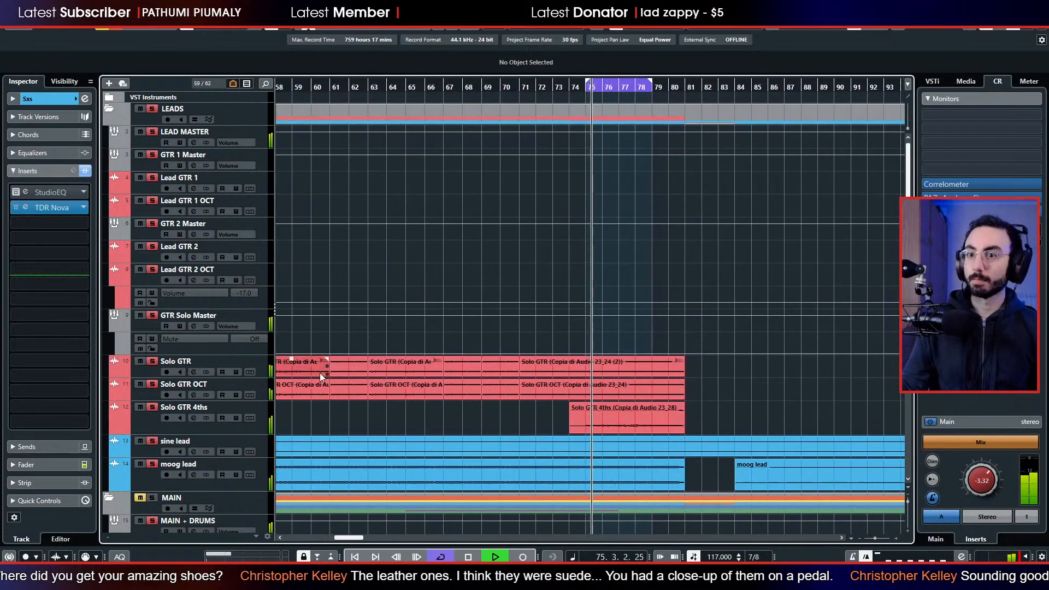
Unsolo Sxs and solo Tpts instead.
{"action": "scroll", "coordinate": [320, 383], "scroll_direction": "down", "scroll_amount": 5}
{"action": "scroll", "coordinate": [276, 386], "scroll_direction": "up", "scroll_amount": 2}
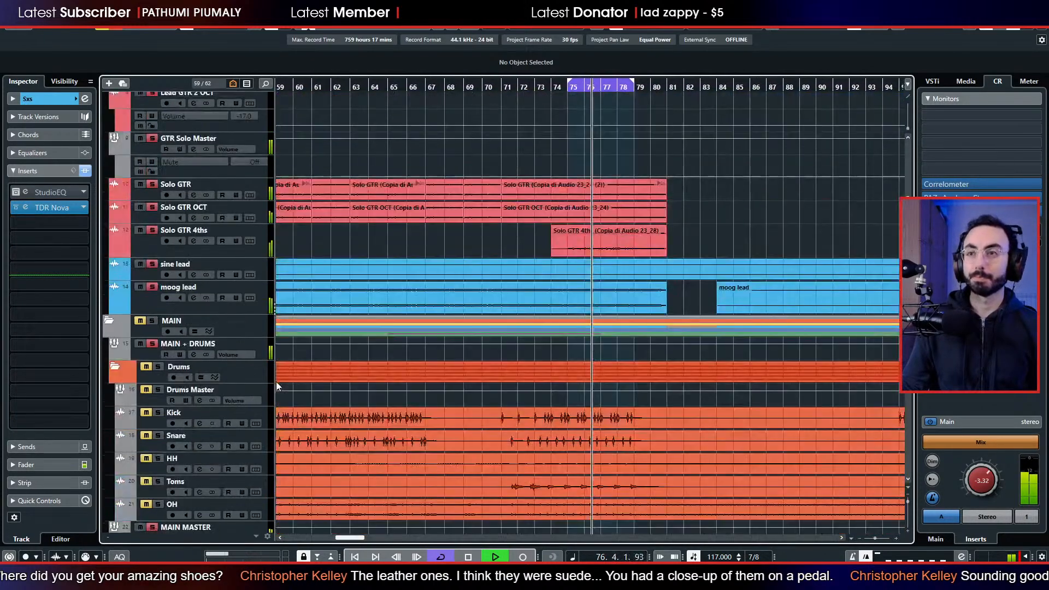
{"action": "scroll", "coordinate": [276, 386], "scroll_direction": "down", "scroll_amount": 6}
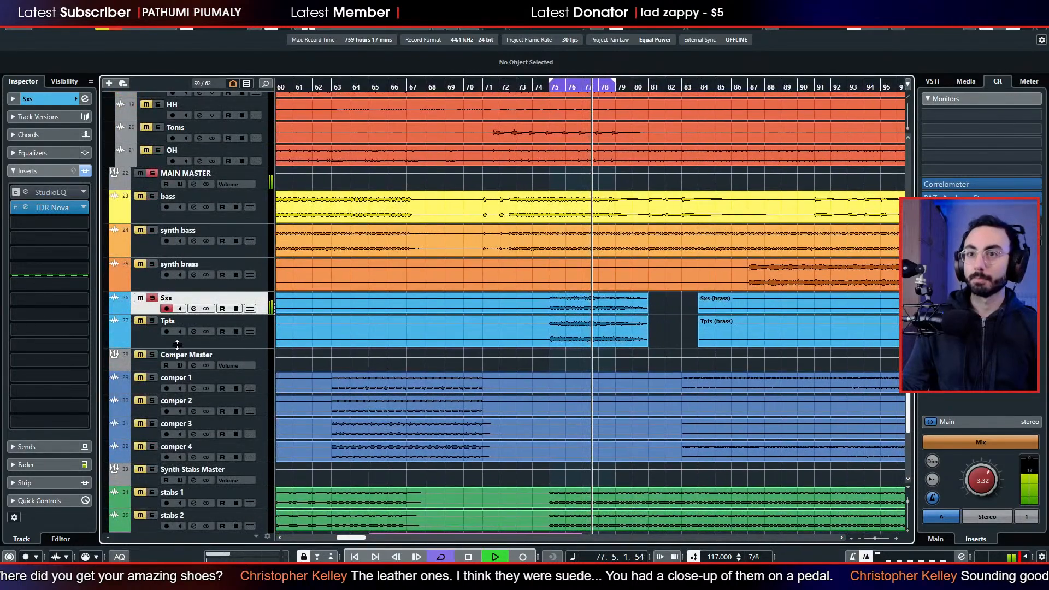
{"action": "left_click", "coordinate": [149, 298]}
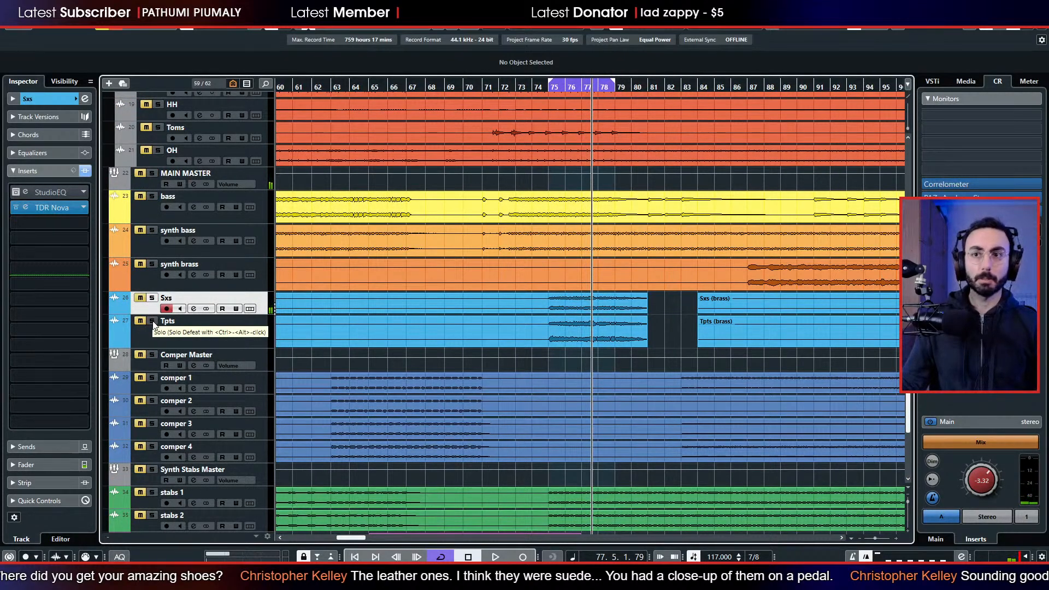
{"action": "left_click", "coordinate": [153, 334]}
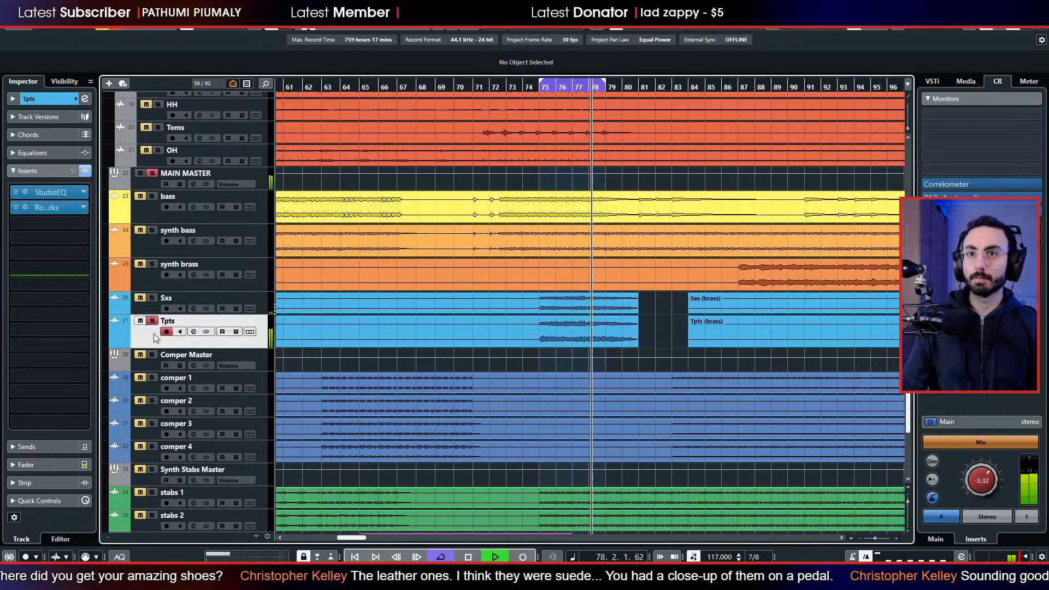
Insert TDR Nova in the third insert slot of Tpts, analyzing the output signal, with its high-pass enabled at 174 Hz.
{"action": "left_click", "coordinate": [34, 224]}
{"action": "type", "text": "freq"}
{"action": "key", "text": "Return"}
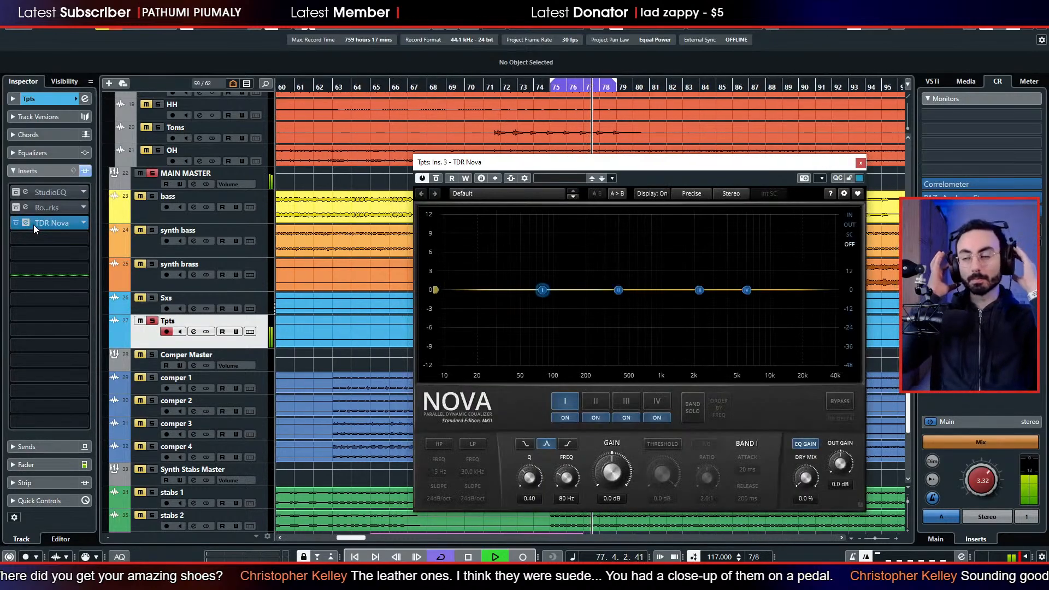
{"action": "left_click", "coordinate": [844, 225]}
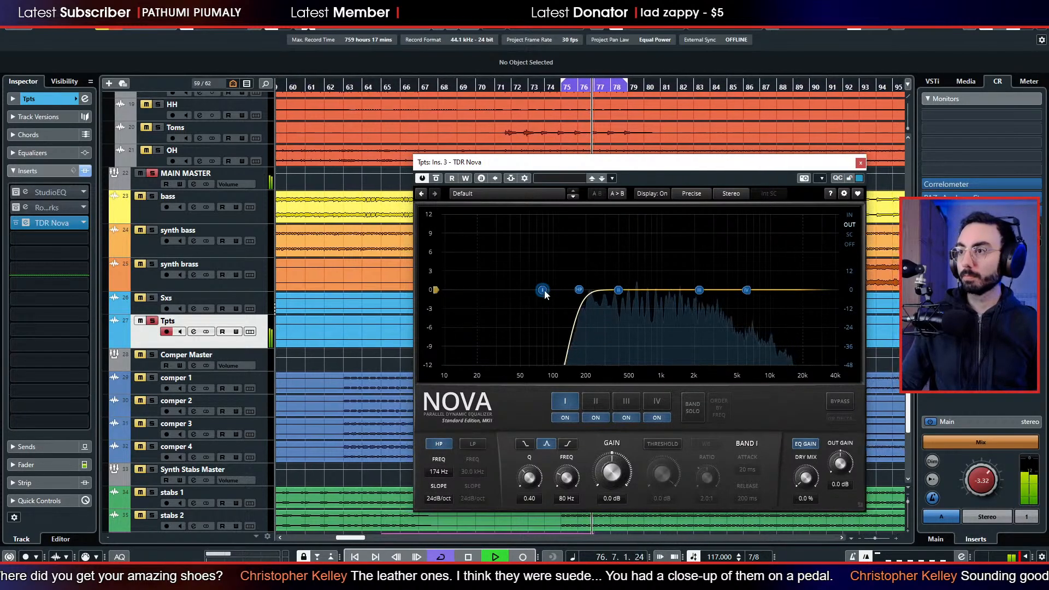
On Tpts, cut Band I about 5 dB near 500 Hz and Band II 2.8 dB at 1491 Hz, and boost Band III about 3 dB.
{"action": "left_click_drag", "start_coordinate": [542, 290], "coordinate": [638, 312]}
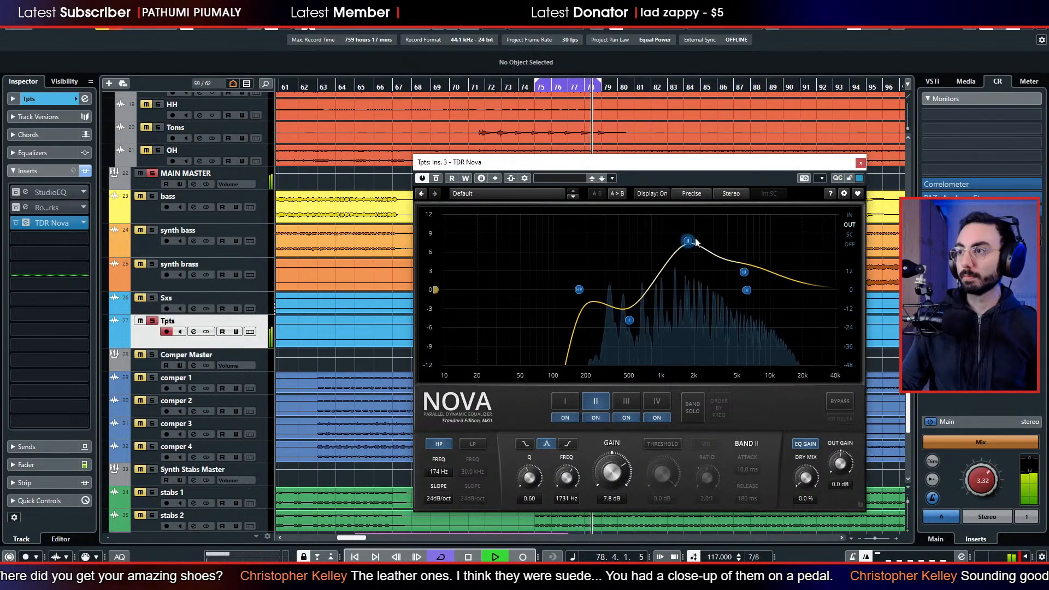
{"action": "left_click_drag", "start_coordinate": [689, 241], "coordinate": [688, 304]}
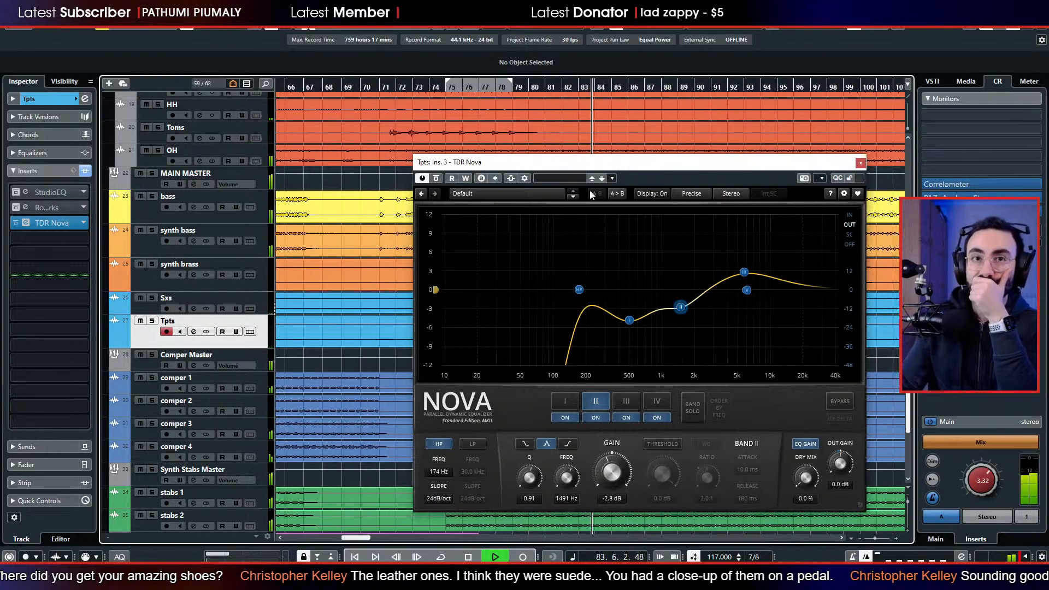
{"action": "left_click", "coordinate": [861, 163]}
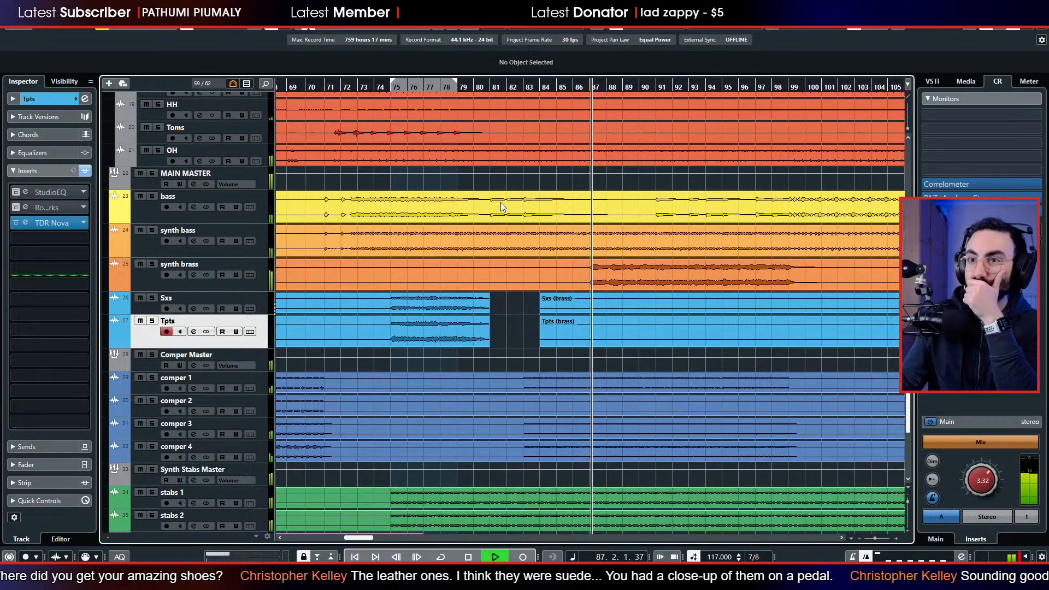
Widen synth brass by setting its S1 Stereo Imager width to 1.08, and close the plug-in.
{"action": "left_click", "coordinate": [153, 283]}
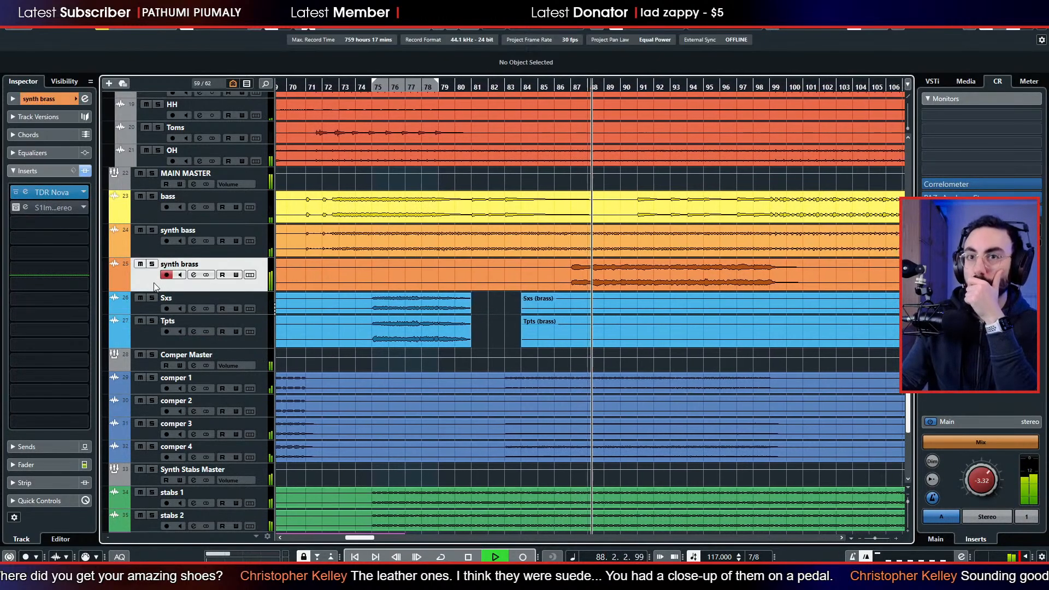
{"action": "left_click", "coordinate": [23, 211]}
{"action": "left_click_drag", "start_coordinate": [319, 298], "coordinate": [317, 286]}
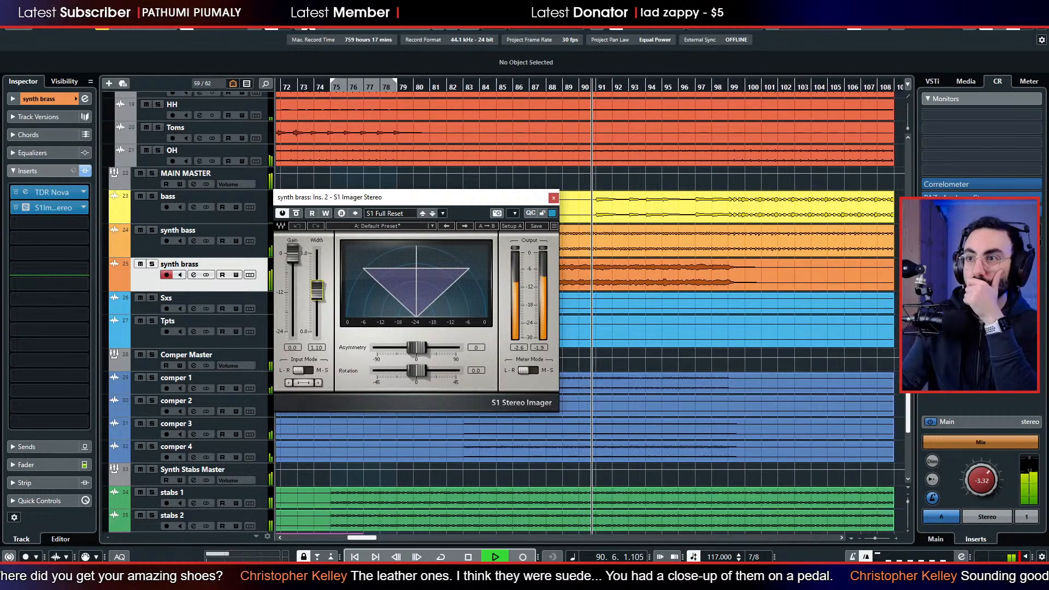
{"action": "left_click", "coordinate": [554, 197]}
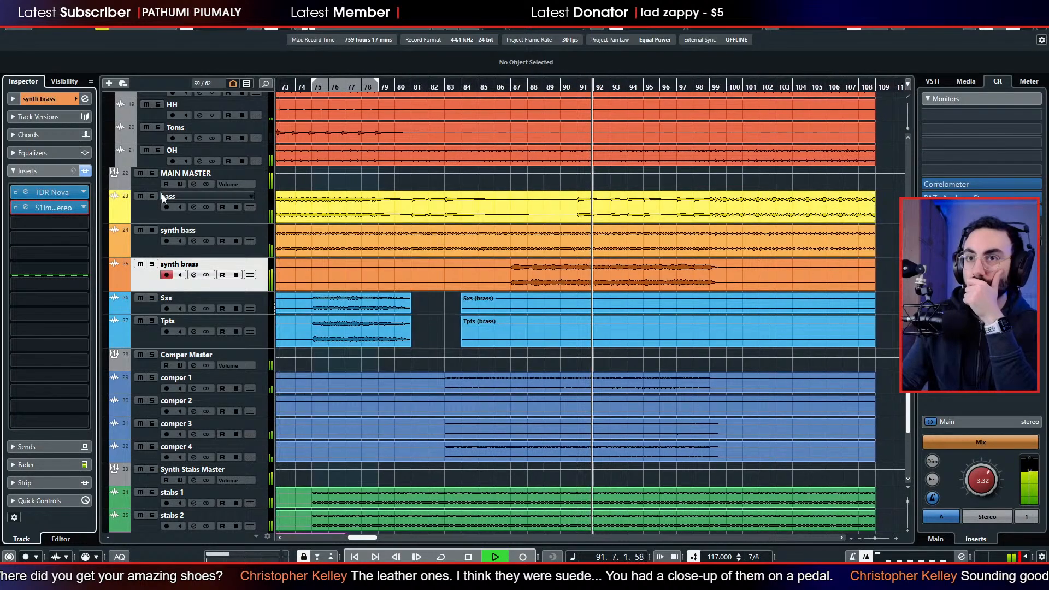
In synth brass's TDR Nova, boost Band III by 4.7 dB at 1770 Hz and cut Band II by 7.7 dB at 475 Hz with a Q of 1.17.
{"action": "left_click", "coordinate": [25, 192]}
{"action": "left_click_drag", "start_coordinate": [619, 226], "coordinate": [620, 245]}
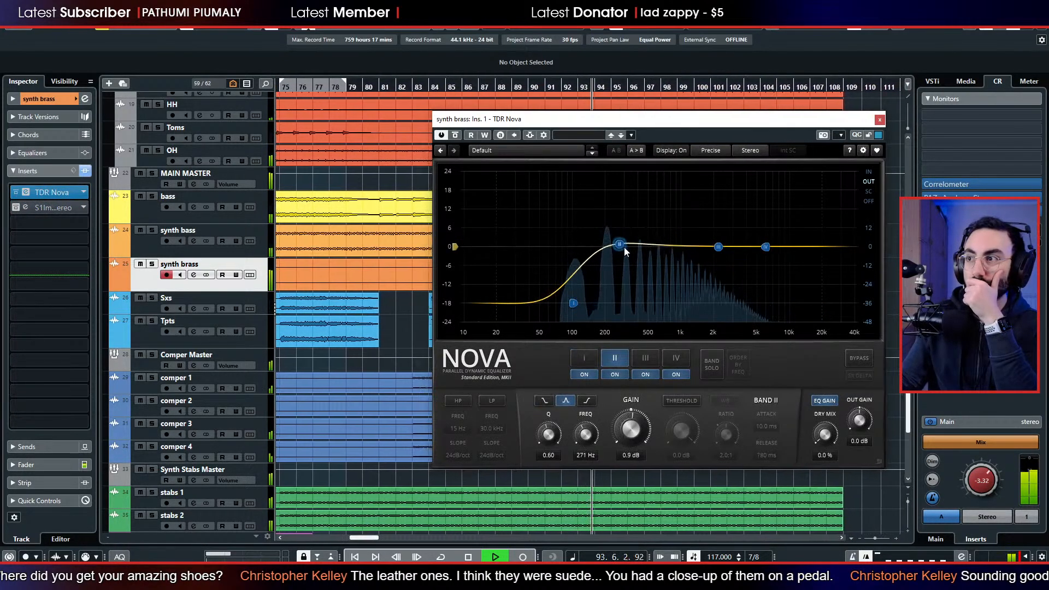
{"action": "mouse_move", "coordinate": [718, 246]}
{"action": "left_mouse_down"}
{"action": "mouse_move", "coordinate": [705, 207]}
{"action": "mouse_move", "coordinate": [708, 234]}
{"action": "left_mouse_up"}
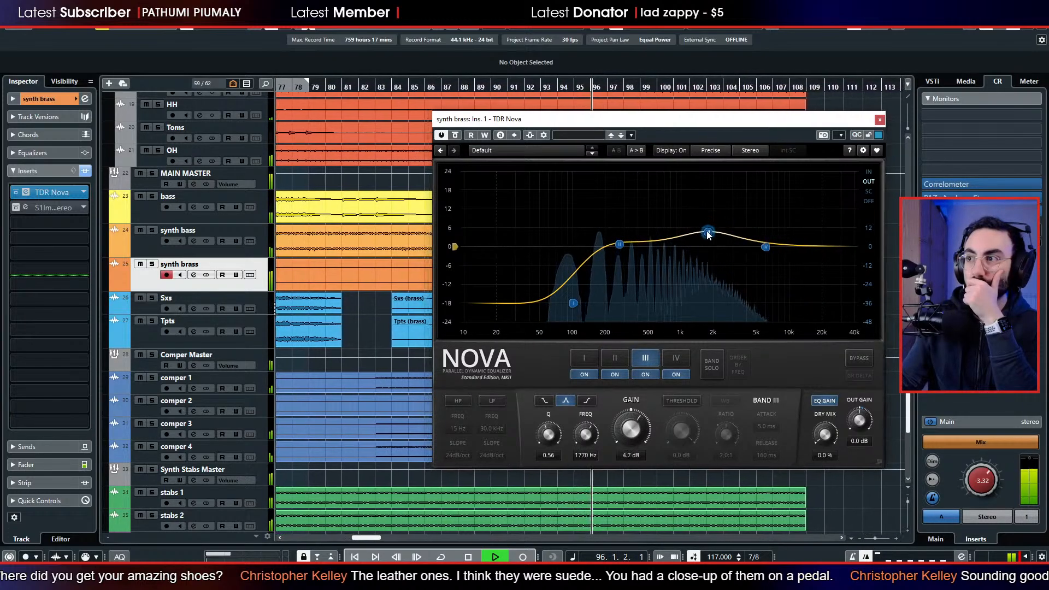
{"action": "left_click_drag", "start_coordinate": [621, 245], "coordinate": [647, 270]}
{"action": "scroll", "coordinate": [647, 268], "scroll_direction": "up", "scroll_amount": 3}
{"action": "scroll", "coordinate": [647, 267], "scroll_direction": "up", "scroll_amount": 2}
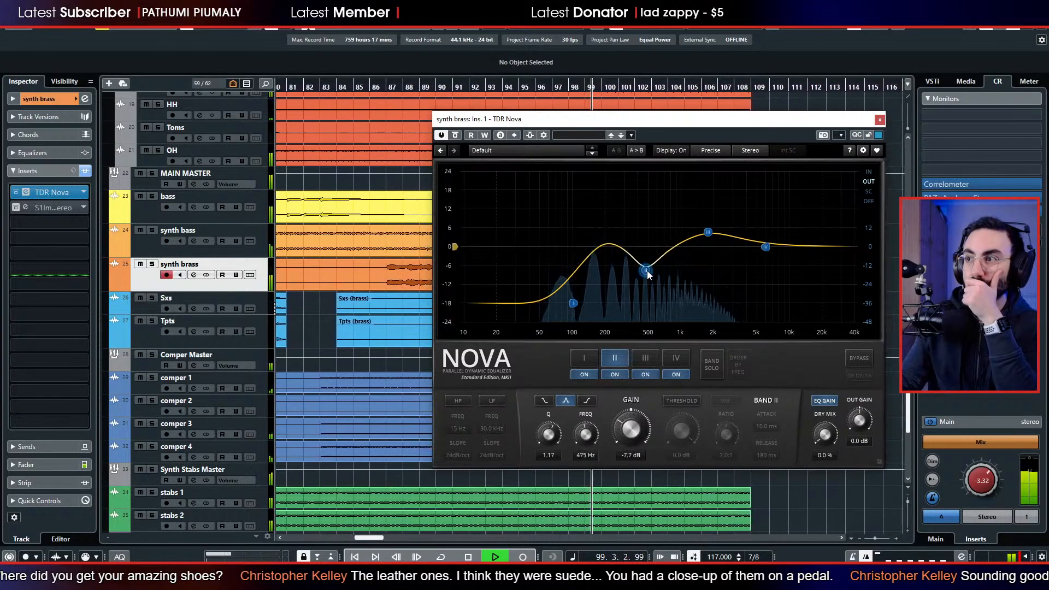
{"action": "left_click", "coordinate": [880, 119]}
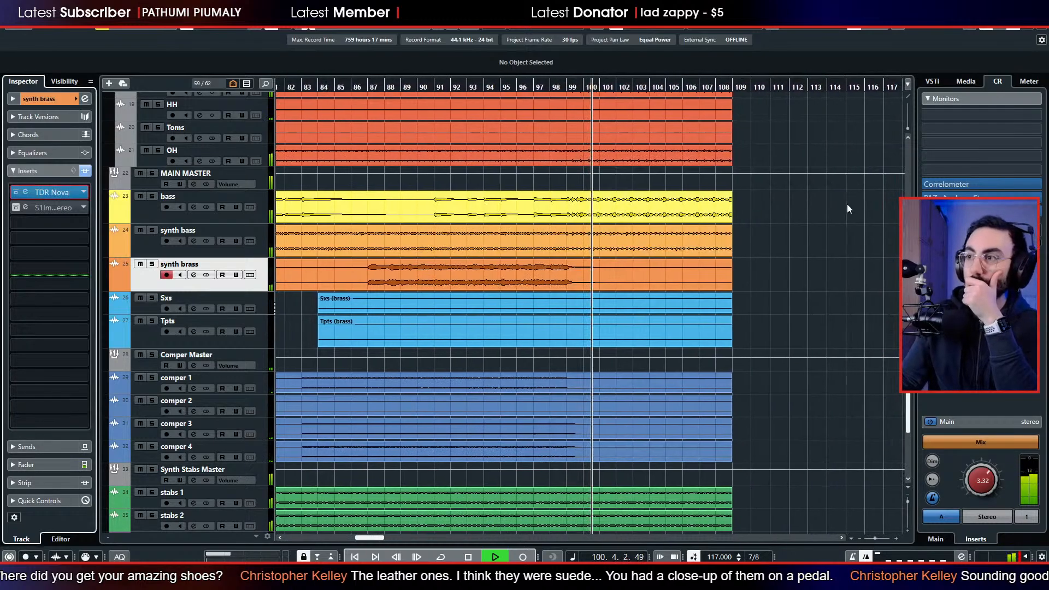
Stop playback and restart it from bar 10 near the beginning of the song.
{"action": "key", "text": "space"}
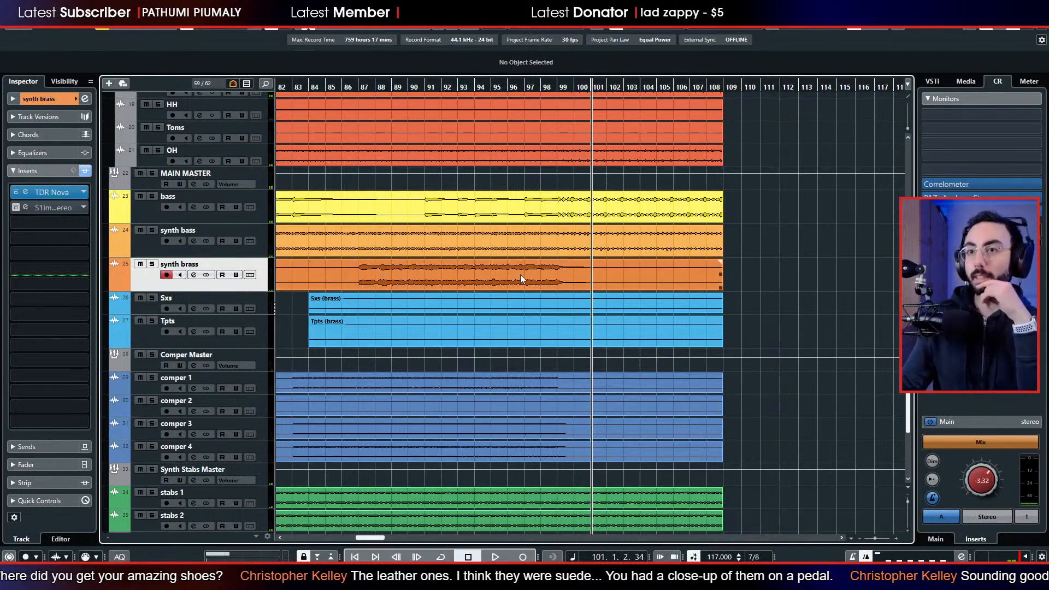
{"action": "scroll", "coordinate": [521, 287], "scroll_direction": "left", "scroll_amount": 6}
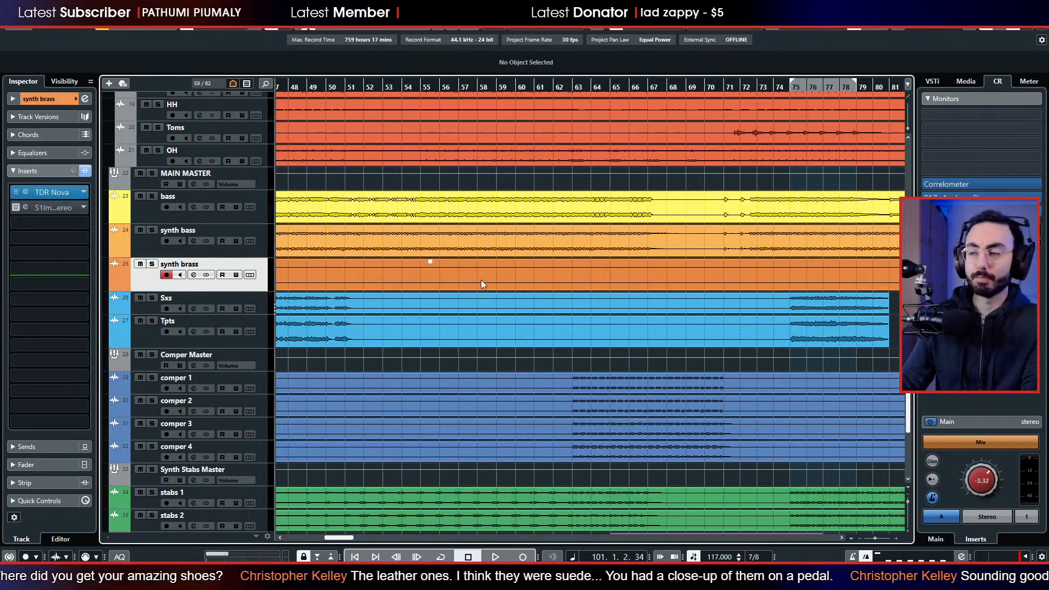
{"action": "scroll", "coordinate": [481, 280], "scroll_direction": "left", "scroll_amount": 8}
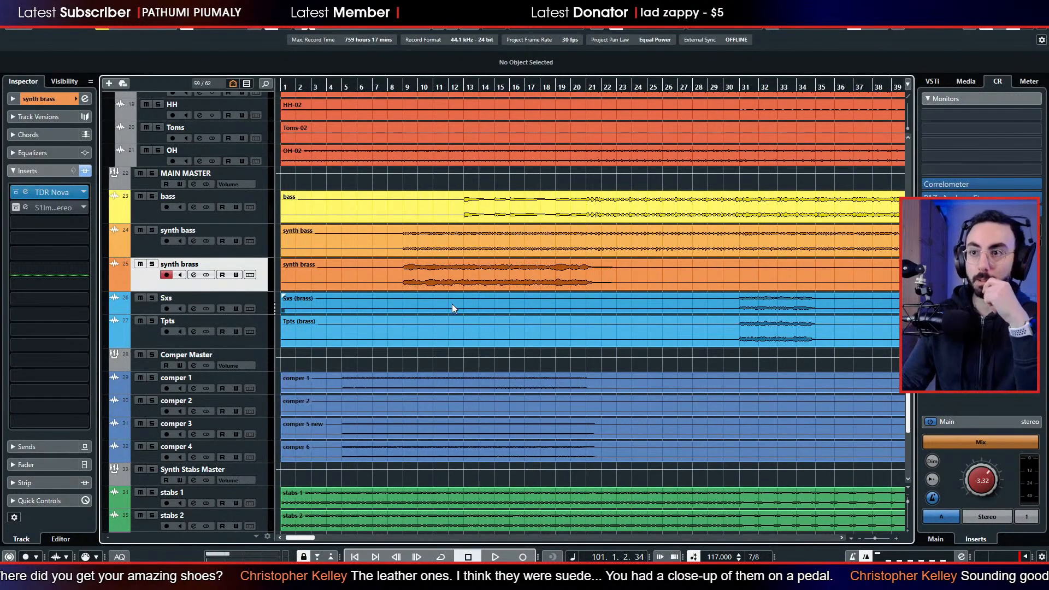
{"action": "scroll", "coordinate": [451, 304], "scroll_direction": "down", "scroll_amount": 3}
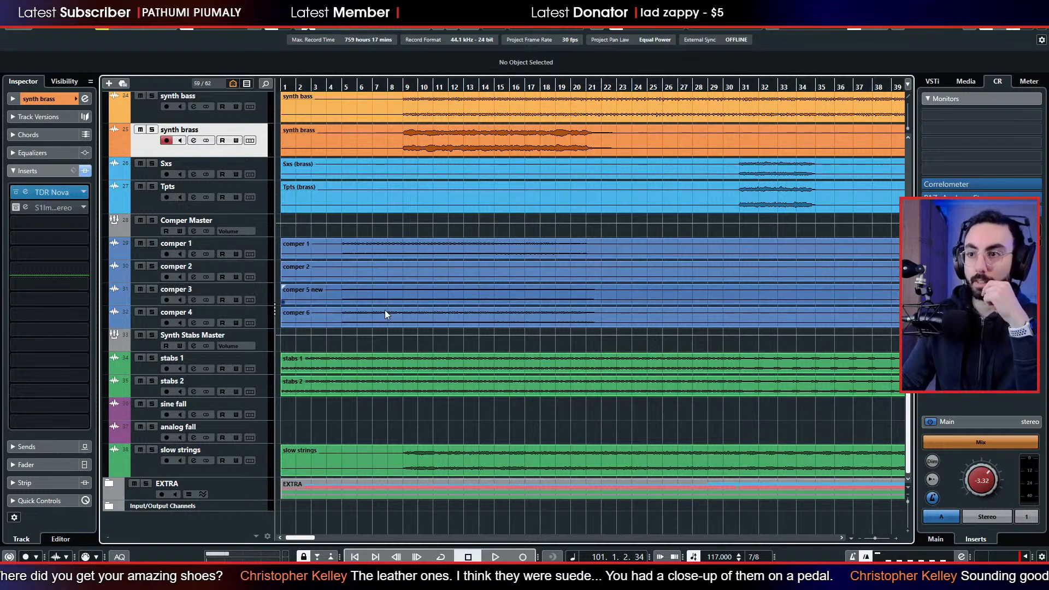
{"action": "left_click", "coordinate": [416, 82]}
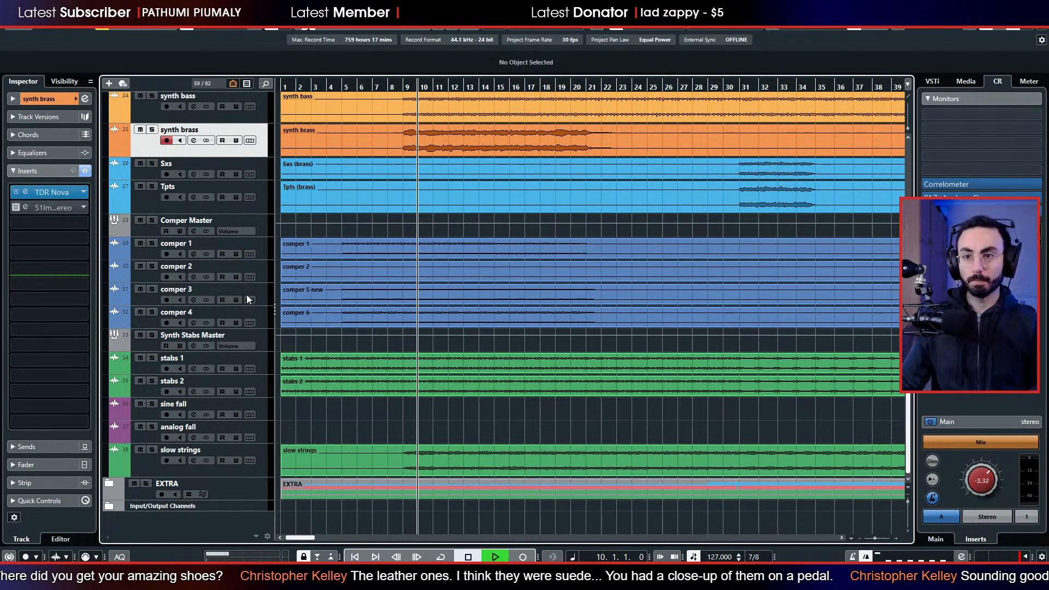
Solo slow strings and insert TDR Nova in its first insert slot, with the analyzer showing the output signal.
{"action": "left_click", "coordinate": [153, 450]}
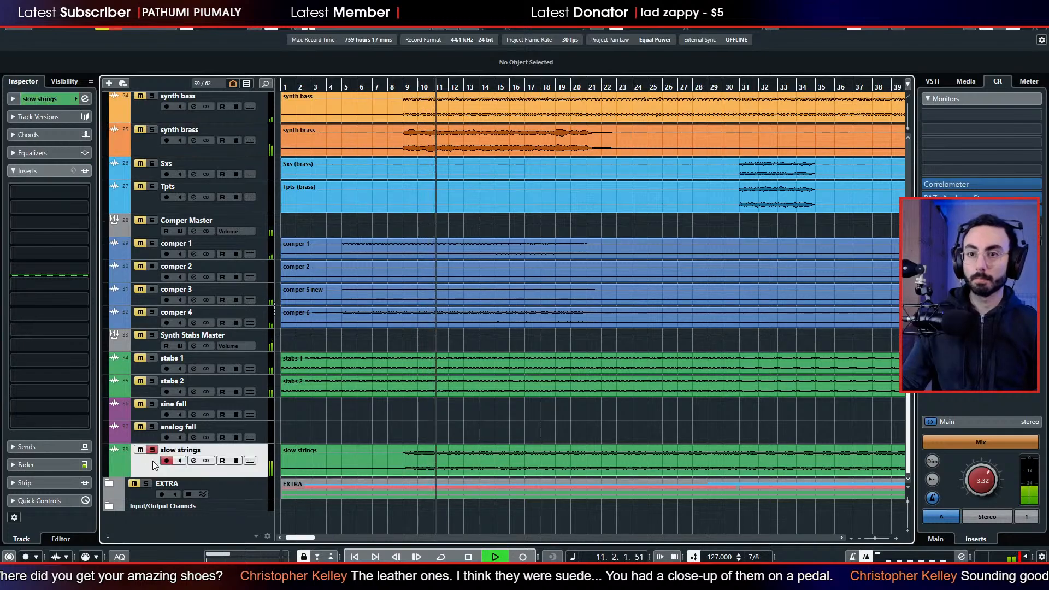
{"action": "left_click", "coordinate": [47, 189]}
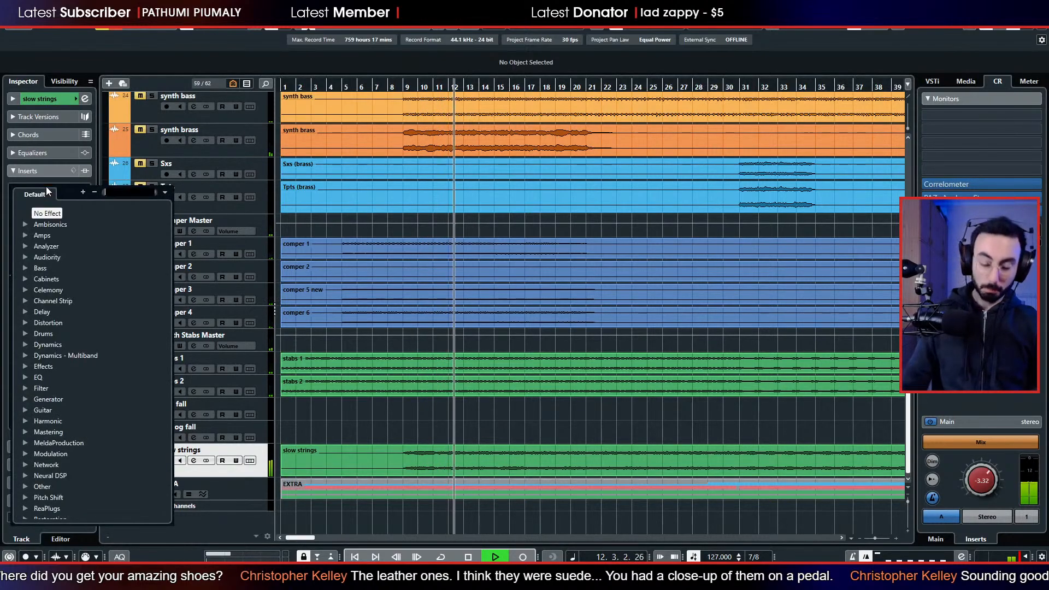
{"action": "type", "text": "nova"}
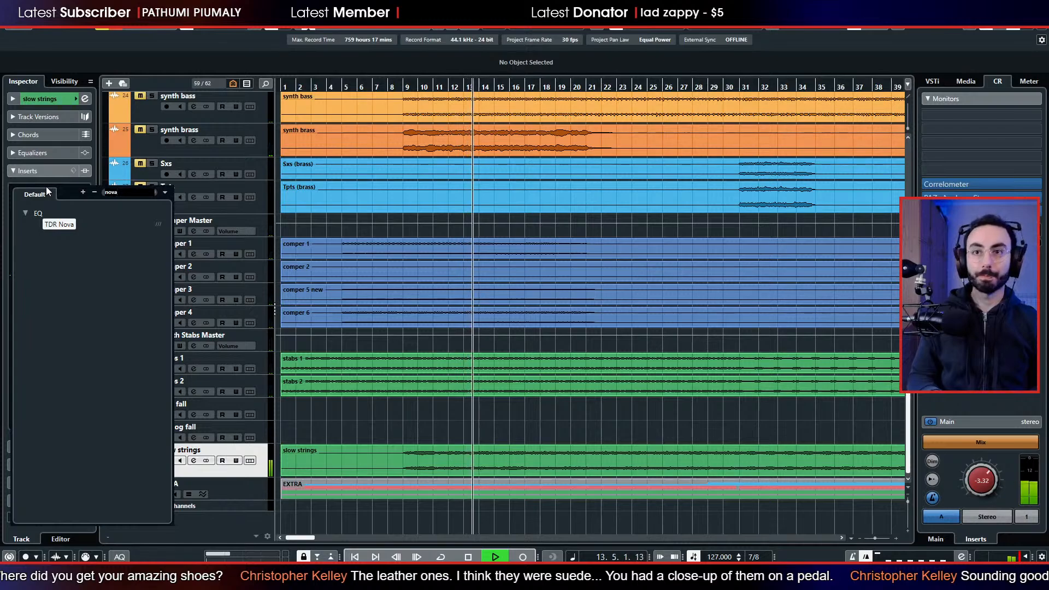
{"action": "key", "text": "Return"}
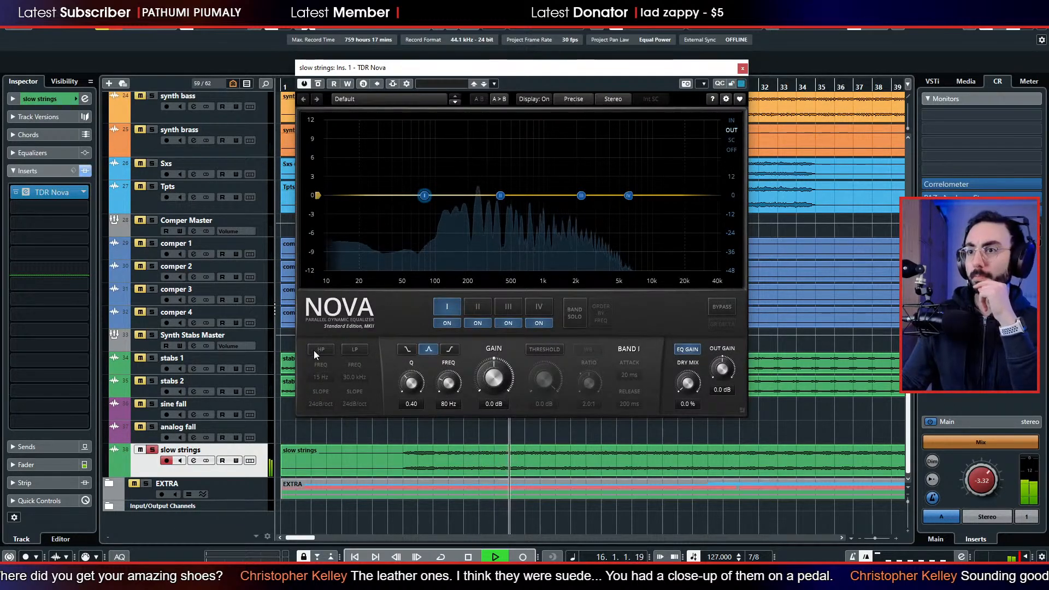
Enable the slow strings high-pass at 79 Hz and cut Band I by 6.5 dB at 260 Hz.
{"action": "left_click", "coordinate": [319, 350]}
{"action": "left_click_drag", "start_coordinate": [346, 195], "coordinate": [434, 195]}
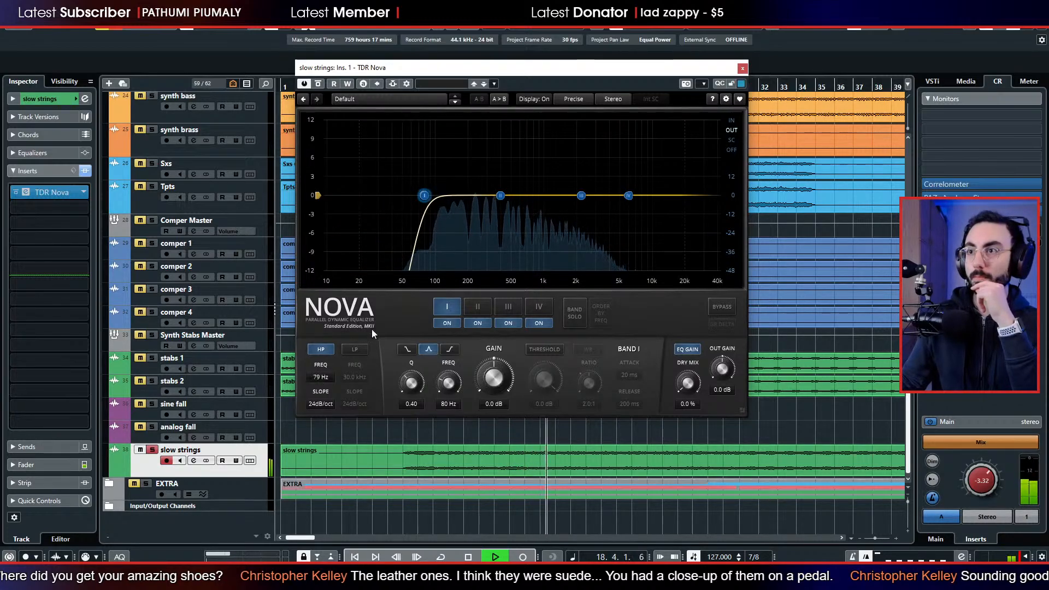
{"action": "left_click_drag", "start_coordinate": [458, 210], "coordinate": [477, 240]}
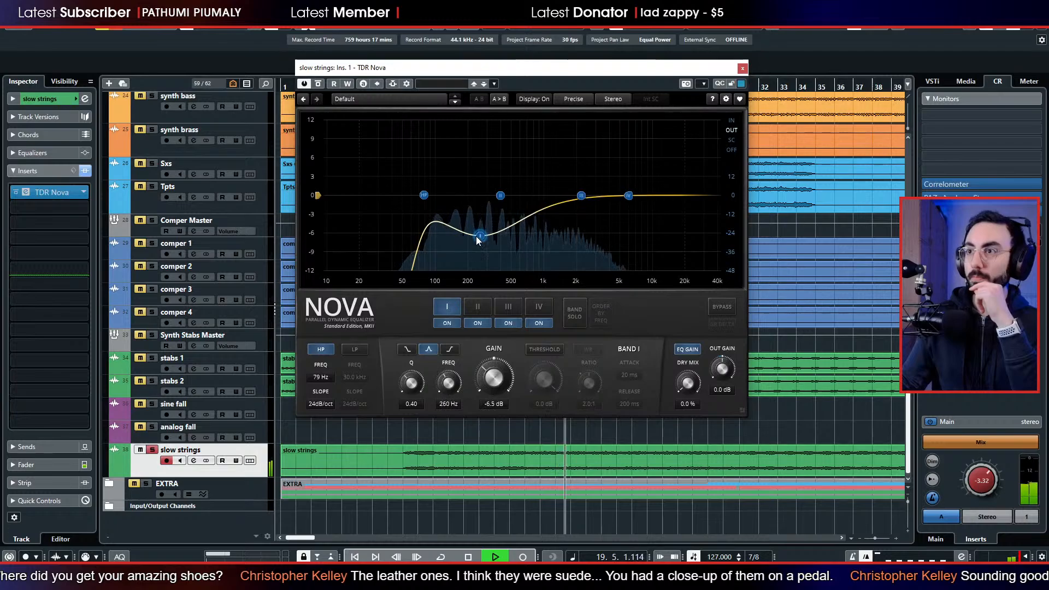
Raise Band II about 1.4 dB near 700 Hz on slow strings and boost the Band IV high shelf by 5.2 dB at 2142 Hz.
{"action": "left_click_drag", "start_coordinate": [501, 196], "coordinate": [526, 187]}
{"action": "left_click", "coordinate": [628, 195]}
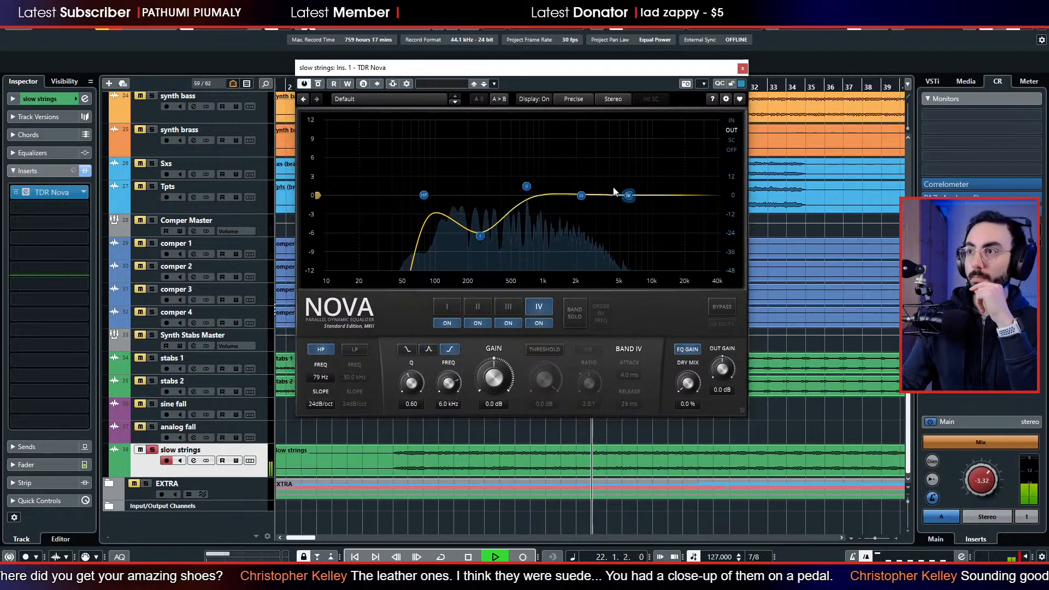
{"action": "left_click_drag", "start_coordinate": [628, 195], "coordinate": [578, 163]}
Solo the bass track along with slow strings.
{"action": "scroll", "coordinate": [201, 253], "scroll_direction": "up", "scroll_amount": 5}
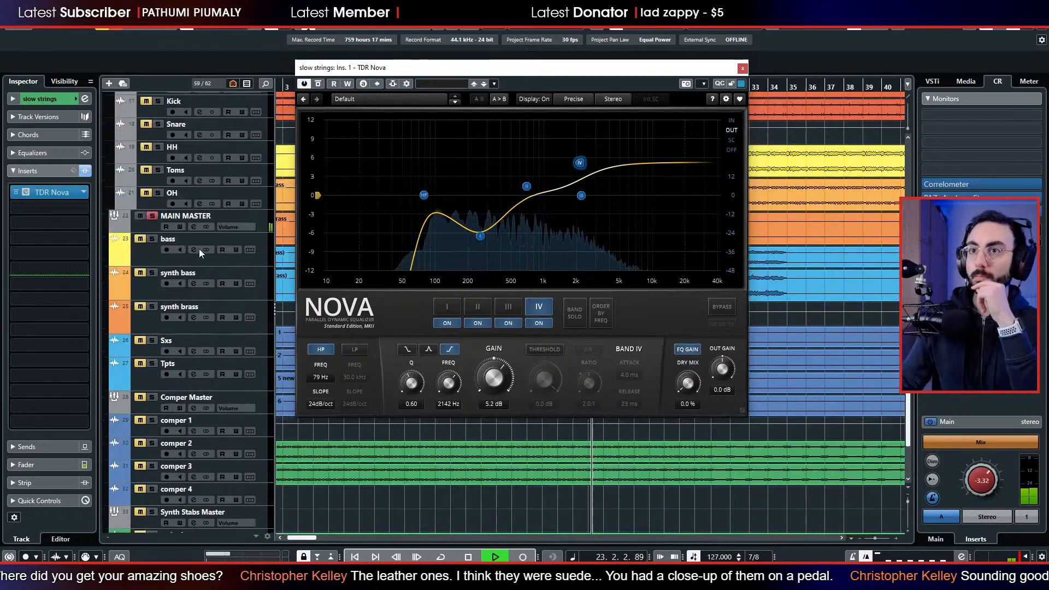
{"action": "scroll", "coordinate": [201, 252], "scroll_direction": "up", "scroll_amount": 5}
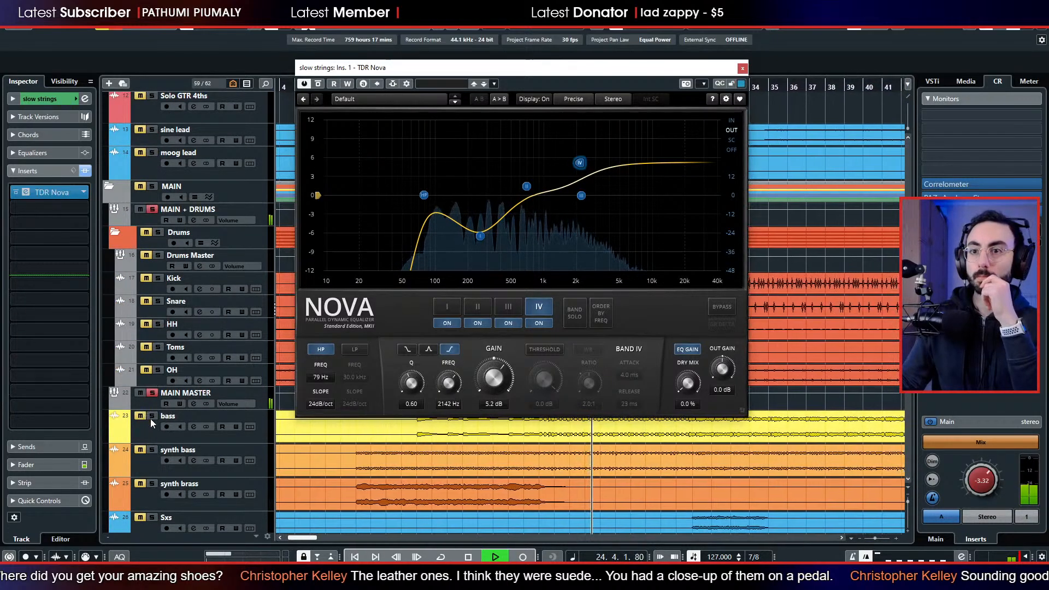
{"action": "left_click", "coordinate": [152, 417]}
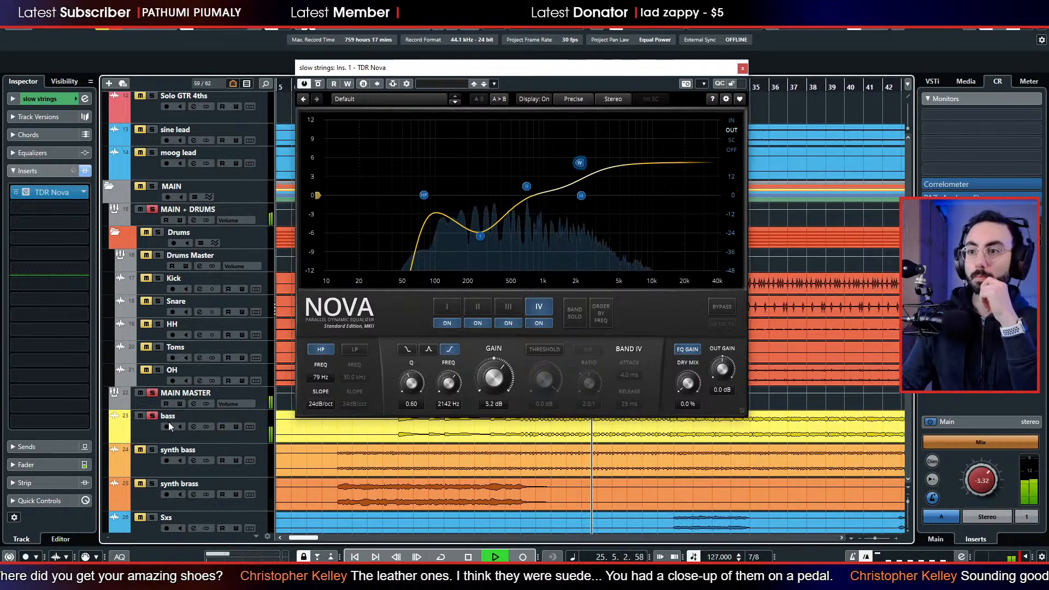
With the drums soloed too, set the slow strings' Band IV shelf to 3.3 dB at 2070 Hz and Band I to -6.9 dB at 257 Hz.
{"action": "left_click", "coordinate": [159, 234]}
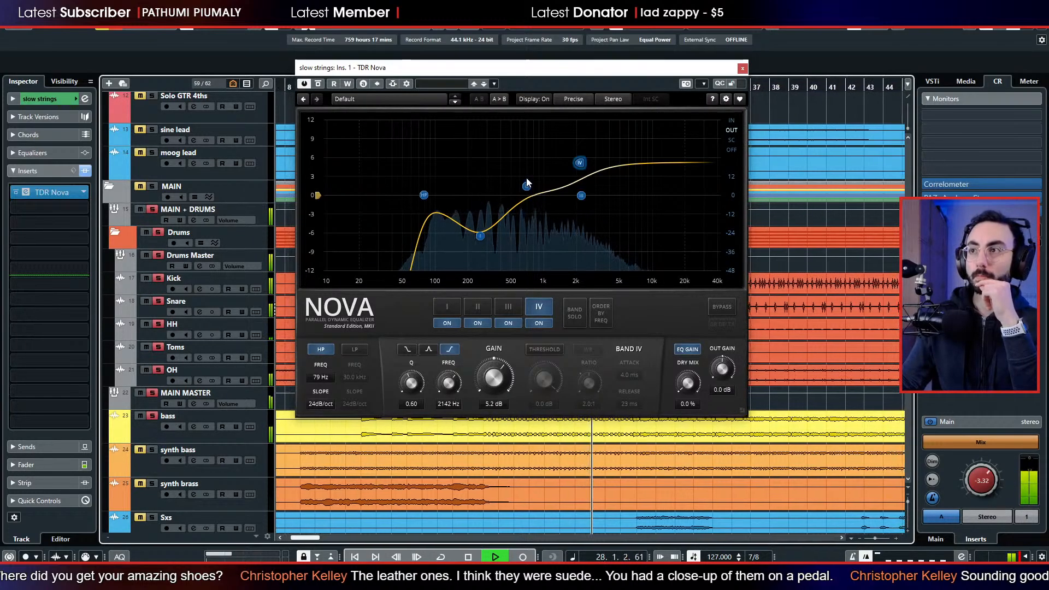
{"action": "left_click_drag", "start_coordinate": [580, 162], "coordinate": [578, 175]}
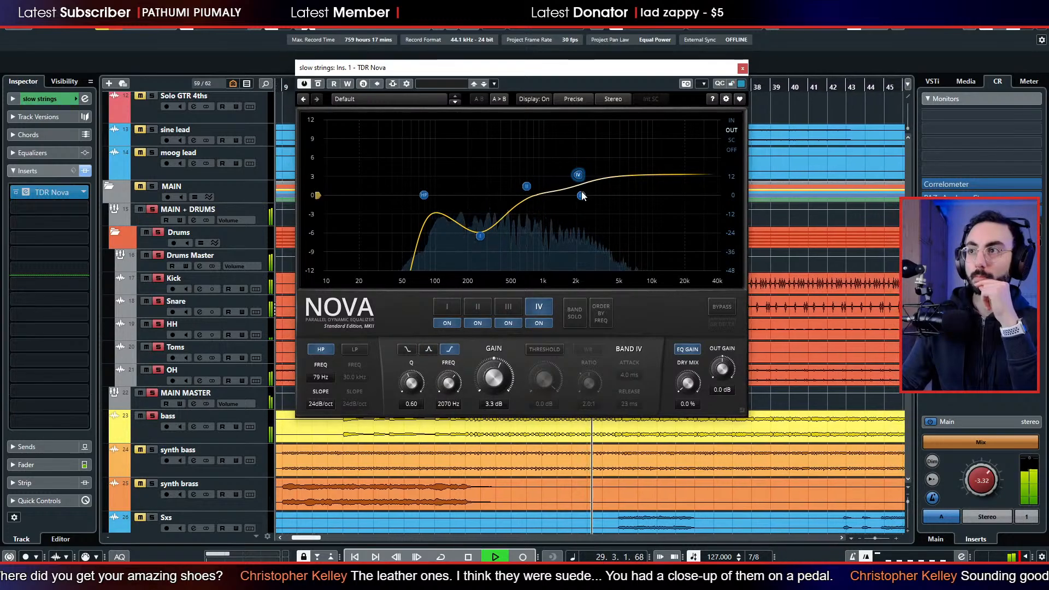
{"action": "left_click", "coordinate": [480, 237]}
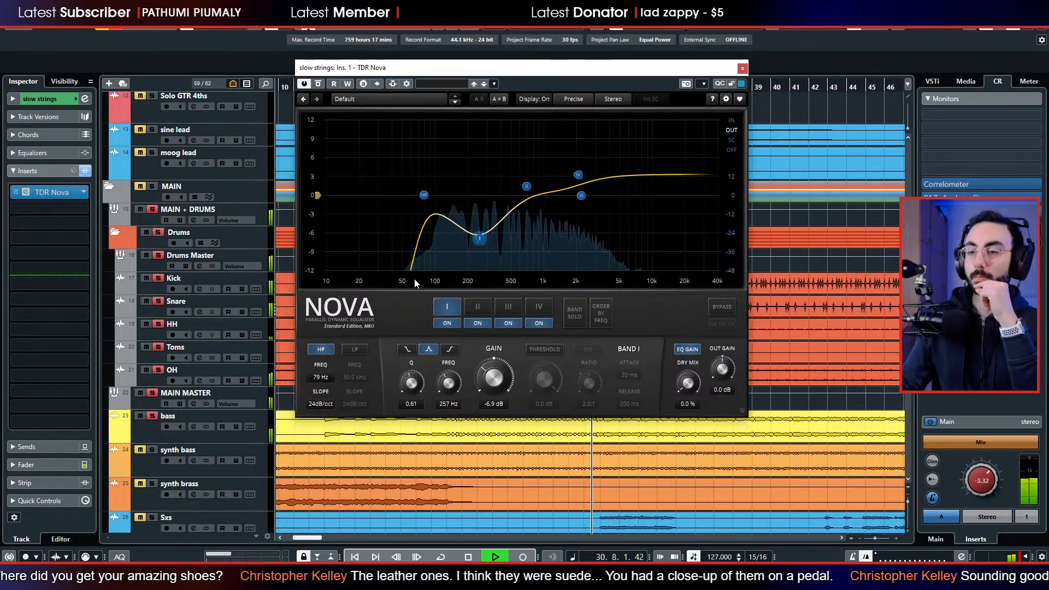
Add the LEADS folder to the soloed tracks and close the slow strings EQ window.
{"action": "scroll", "coordinate": [209, 401], "scroll_direction": "down", "scroll_amount": 5}
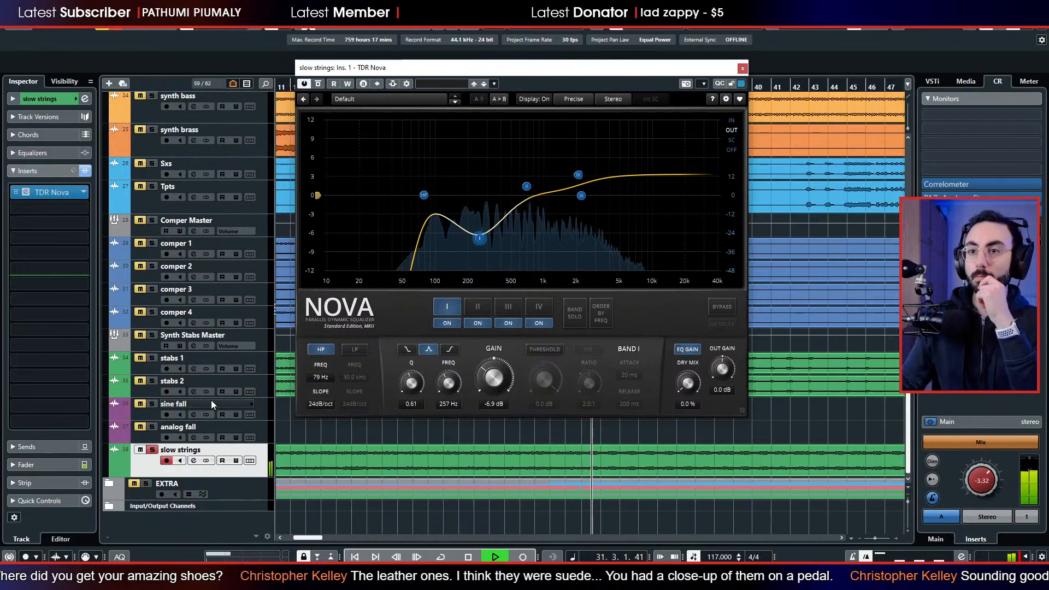
{"action": "scroll", "coordinate": [168, 373], "scroll_direction": "up", "scroll_amount": 10}
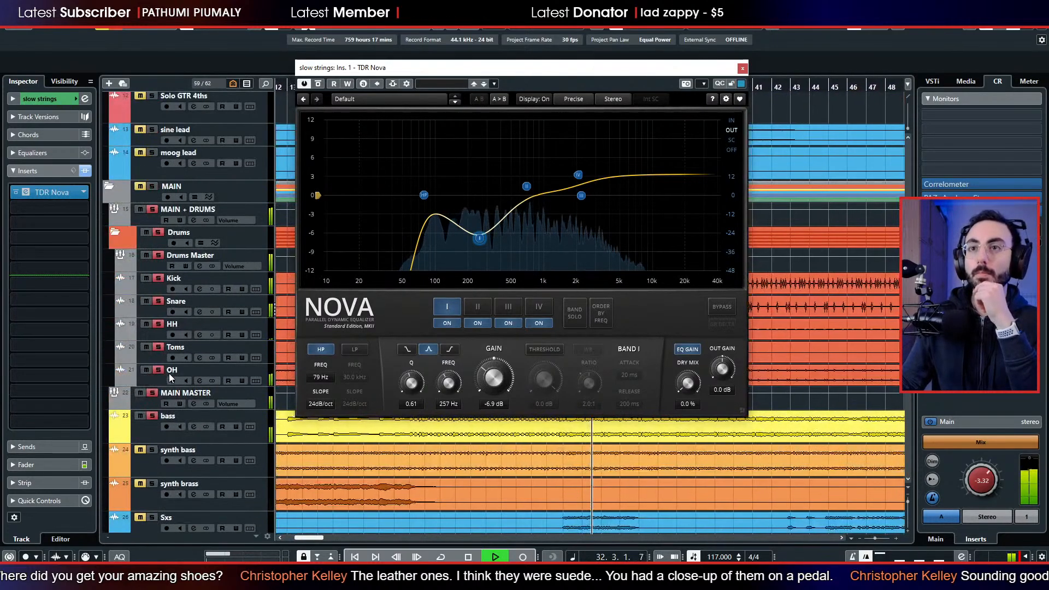
{"action": "left_click", "coordinate": [153, 109]}
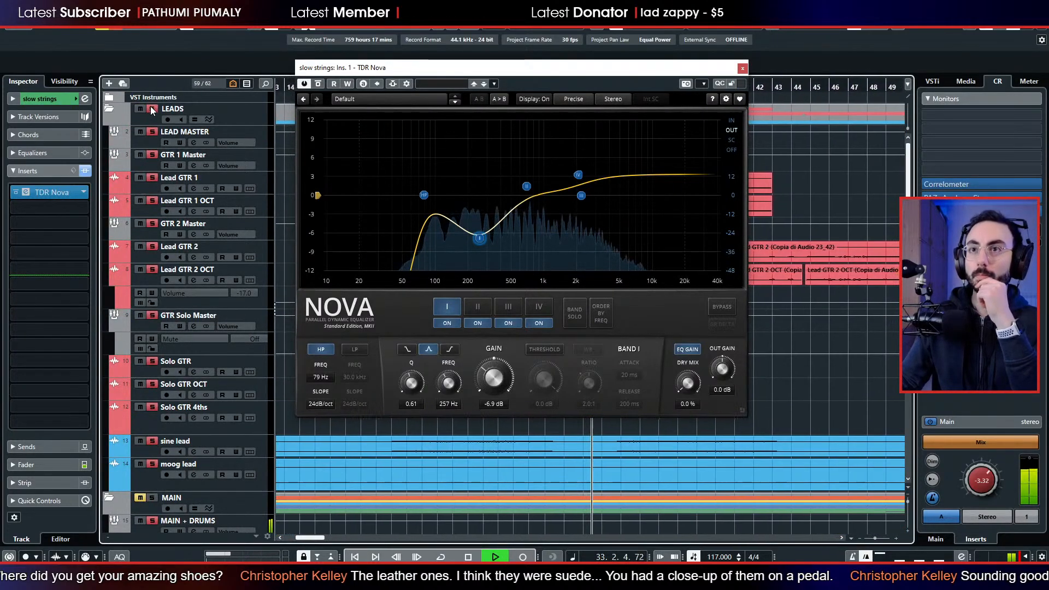
{"action": "left_click", "coordinate": [743, 68]}
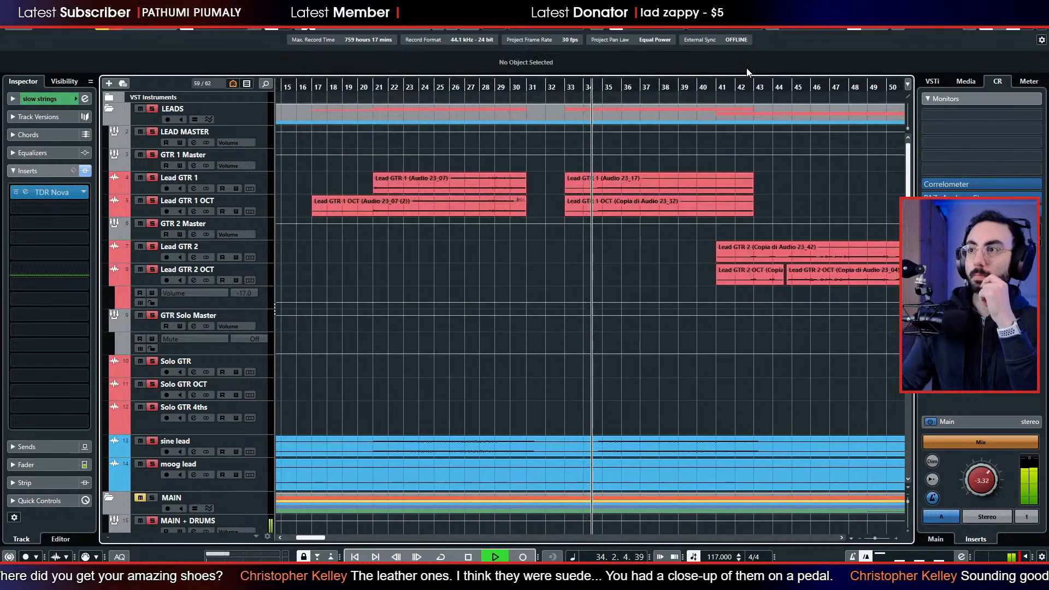
Raise the slow strings' Nova Band IV shelf to about 5.6 dB near 2046 Hz and Band II to 4.0 dB at 786 Hz.
{"action": "scroll", "coordinate": [511, 307], "scroll_direction": "down", "scroll_amount": 6}
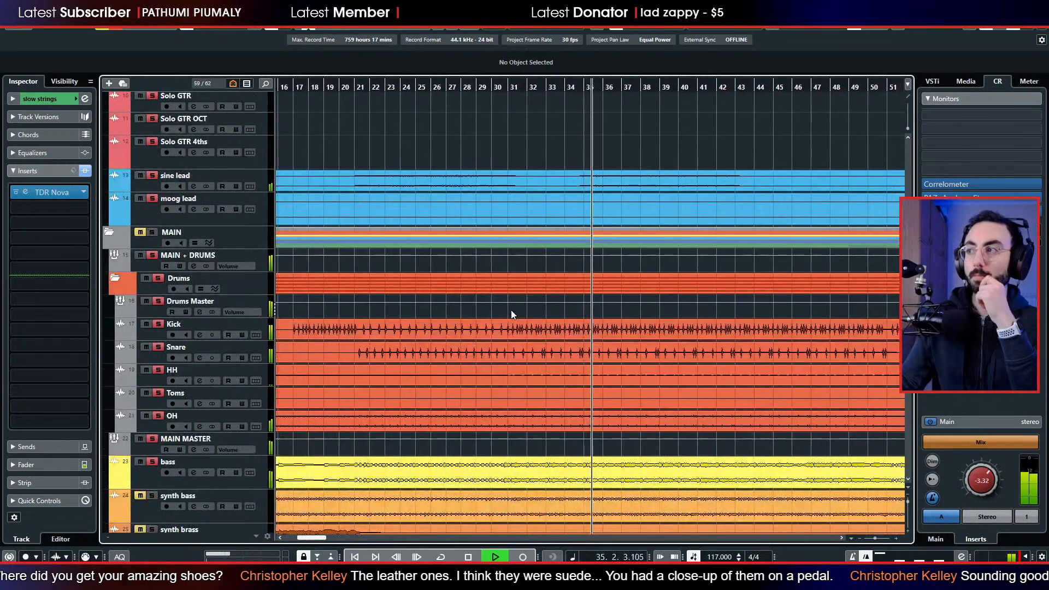
{"action": "scroll", "coordinate": [510, 312], "scroll_direction": "down", "scroll_amount": 9}
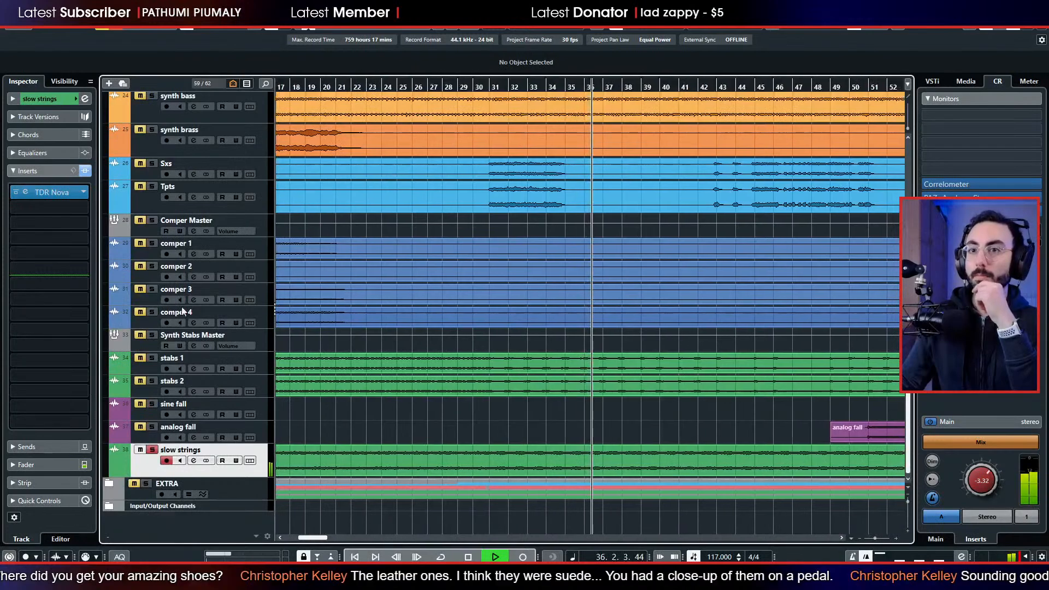
{"action": "left_click", "coordinate": [63, 466]}
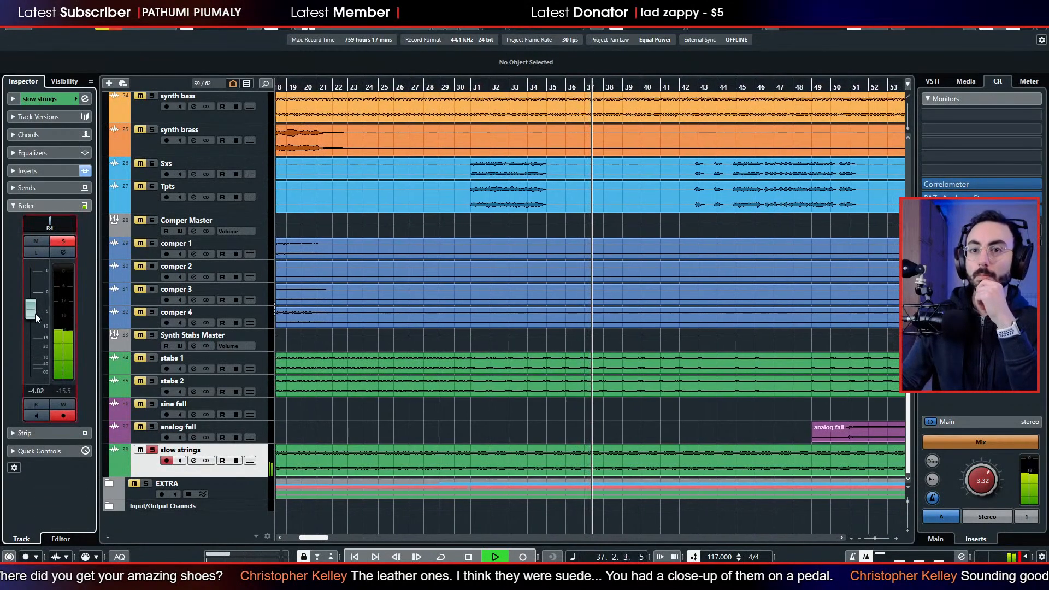
{"action": "left_click", "coordinate": [50, 172]}
{"action": "left_click", "coordinate": [23, 194]}
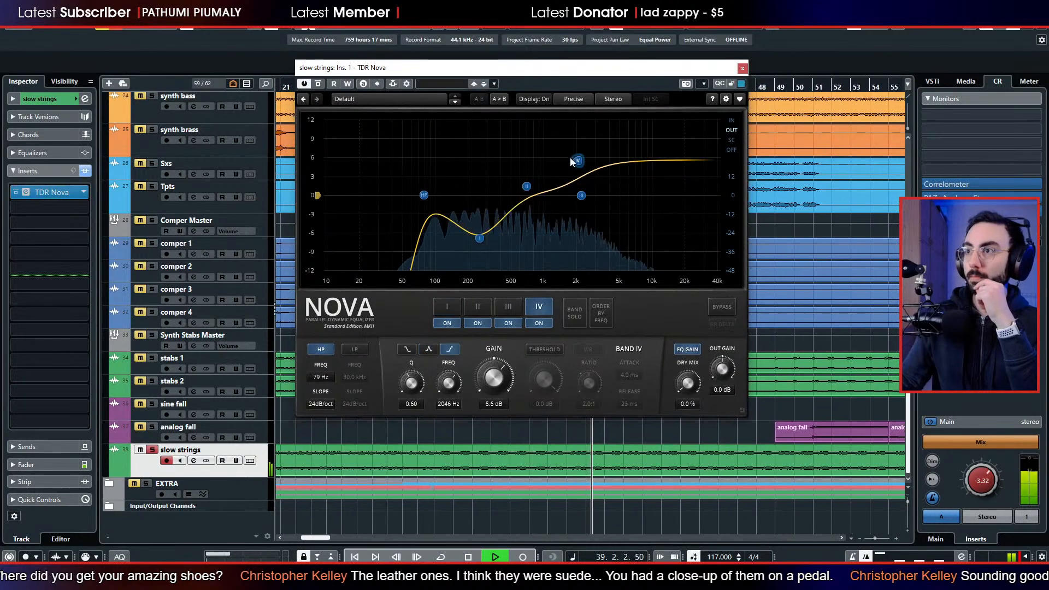
{"action": "mouse_move", "coordinate": [526, 185]}
{"action": "left_mouse_down"}
{"action": "mouse_move", "coordinate": [532, 112]}
{"action": "mouse_move", "coordinate": [532, 169]}
{"action": "left_mouse_up"}
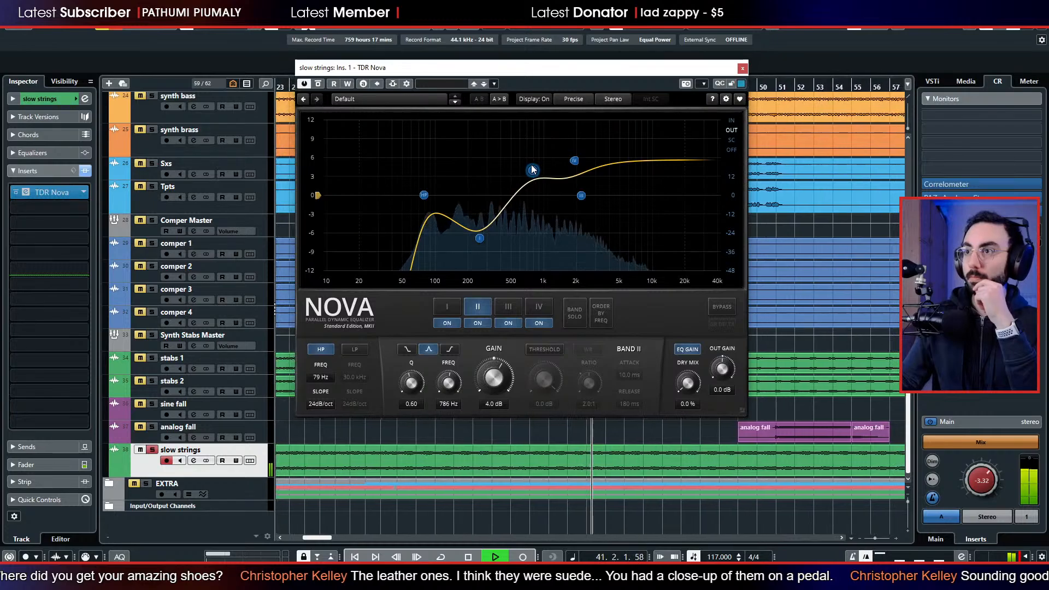
{"action": "left_click", "coordinate": [743, 68]}
Add the Sxs and Tpts brass tracks to the soloed tracks.
{"action": "scroll", "coordinate": [513, 234], "scroll_direction": "up", "scroll_amount": 8}
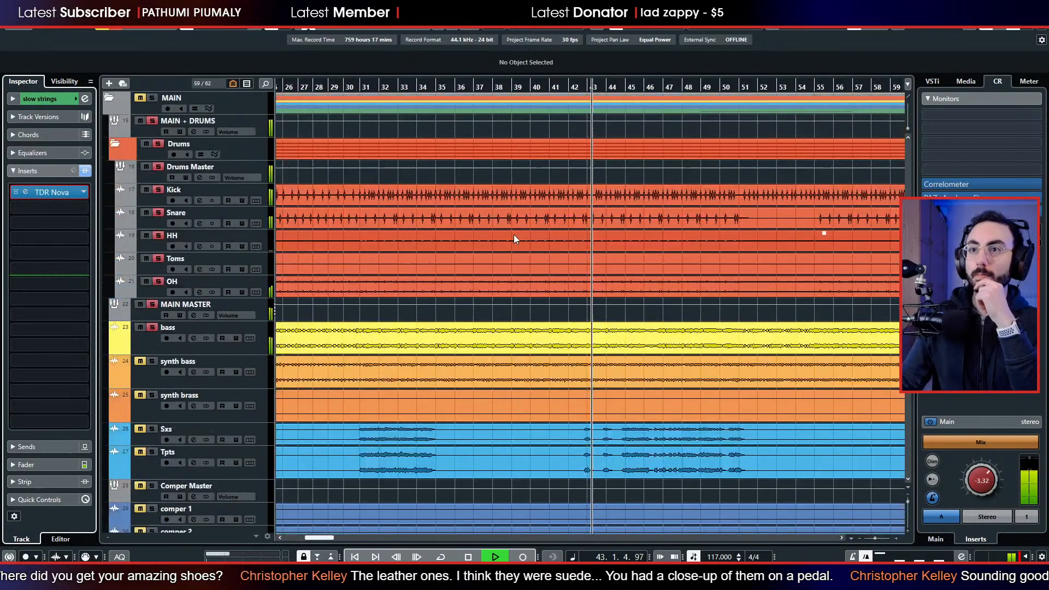
{"action": "scroll", "coordinate": [513, 240], "scroll_direction": "up", "scroll_amount": 4}
{"action": "scroll", "coordinate": [511, 252], "scroll_direction": "down", "scroll_amount": 10}
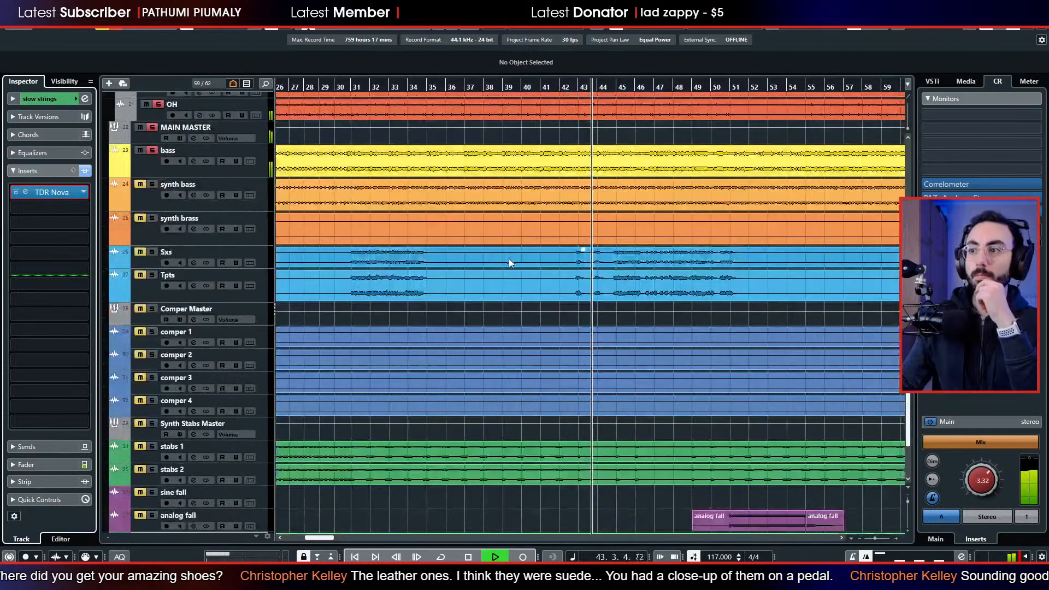
{"action": "left_click", "coordinate": [151, 253]}
{"action": "left_click", "coordinate": [150, 275]}
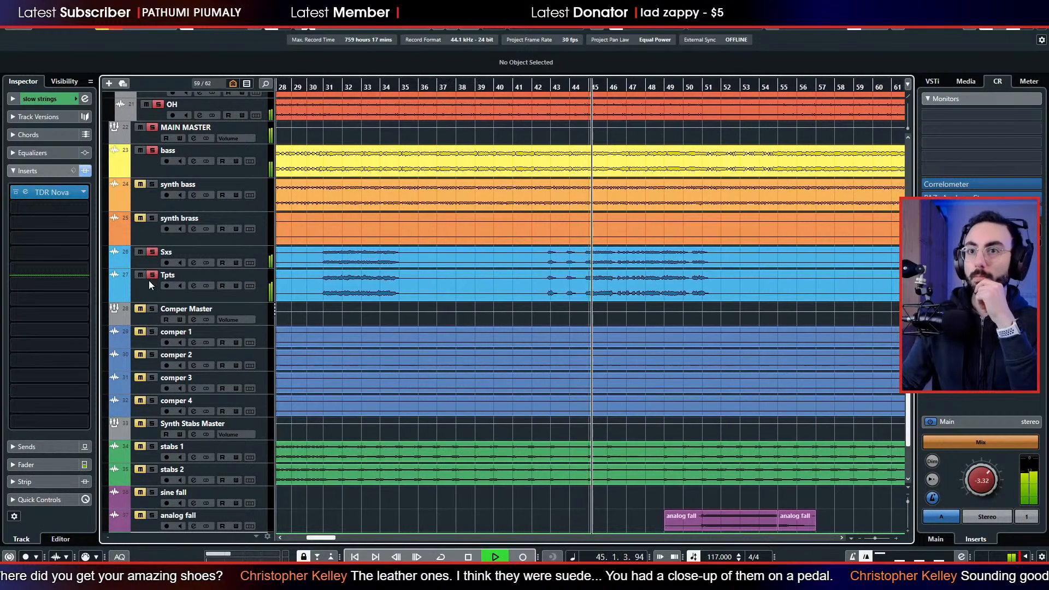
Lower the Sxs track's fader to -8.59 dB while balancing it against Tpts.
{"action": "left_click", "coordinate": [148, 261]}
{"action": "left_click", "coordinate": [44, 467]}
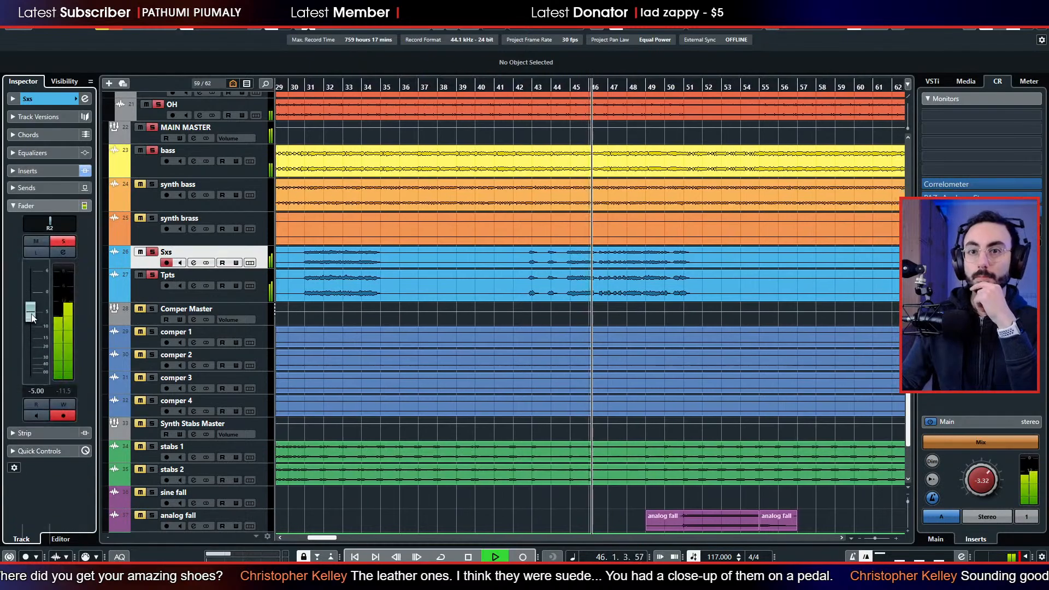
{"action": "mouse_move", "coordinate": [32, 318]}
{"action": "left_mouse_down"}
{"action": "mouse_move", "coordinate": [29, 333]}
{"action": "mouse_move", "coordinate": [33, 319]}
{"action": "left_mouse_up"}
{"action": "left_click", "coordinate": [138, 288]}
{"action": "left_click", "coordinate": [137, 263]}
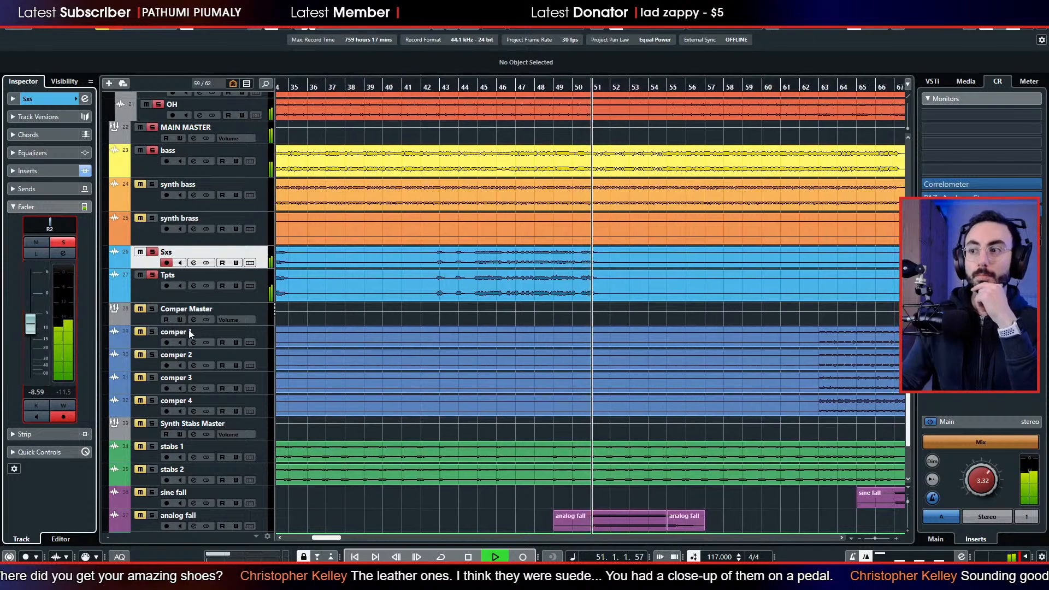
Solo the analog fall track as well and lower its fader to -8.98 dB.
{"action": "scroll", "coordinate": [451, 339], "scroll_direction": "down", "scroll_amount": 4}
{"action": "left_click", "coordinate": [148, 427]}
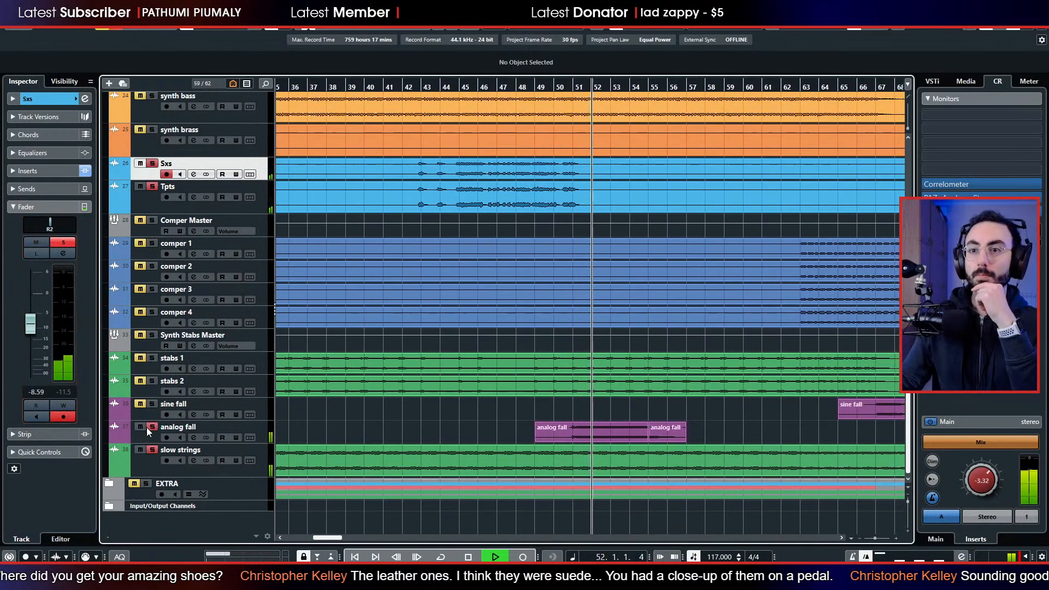
{"action": "left_click", "coordinate": [147, 435]}
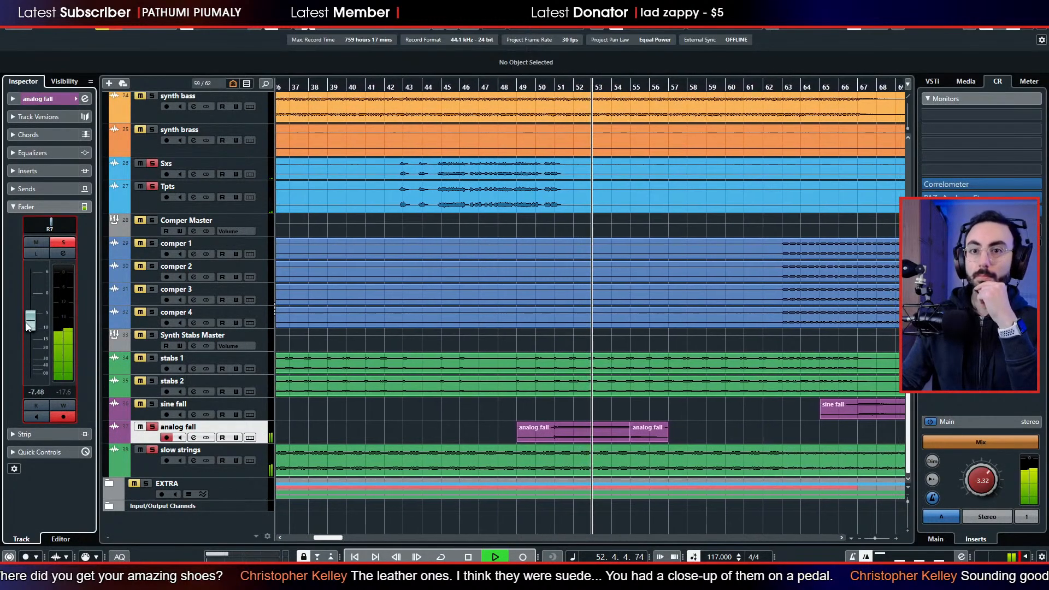
{"action": "left_click_drag", "start_coordinate": [29, 326], "coordinate": [27, 331]}
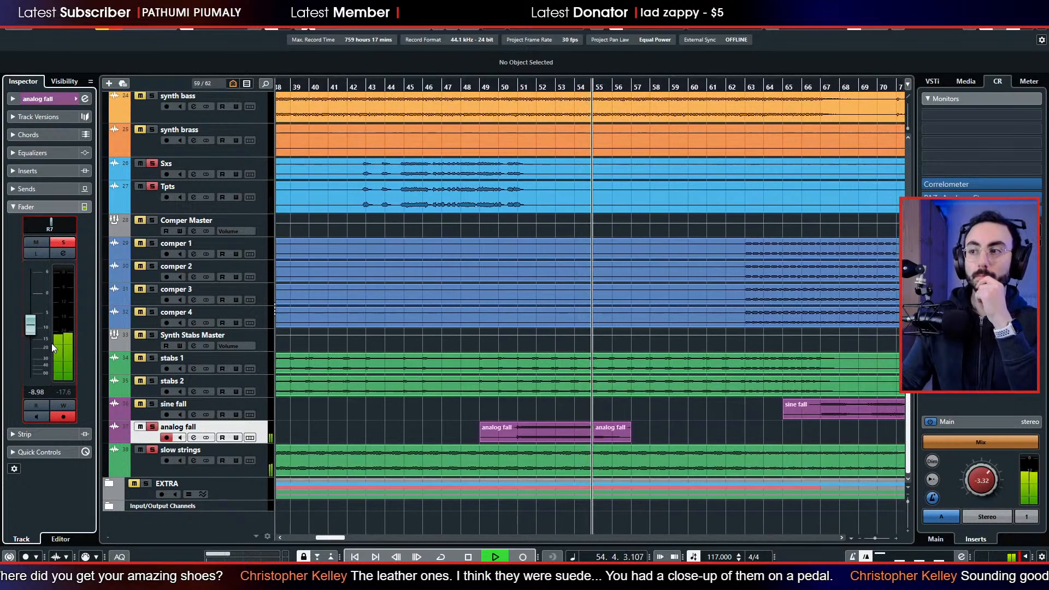
{"action": "left_click", "coordinate": [376, 411]}
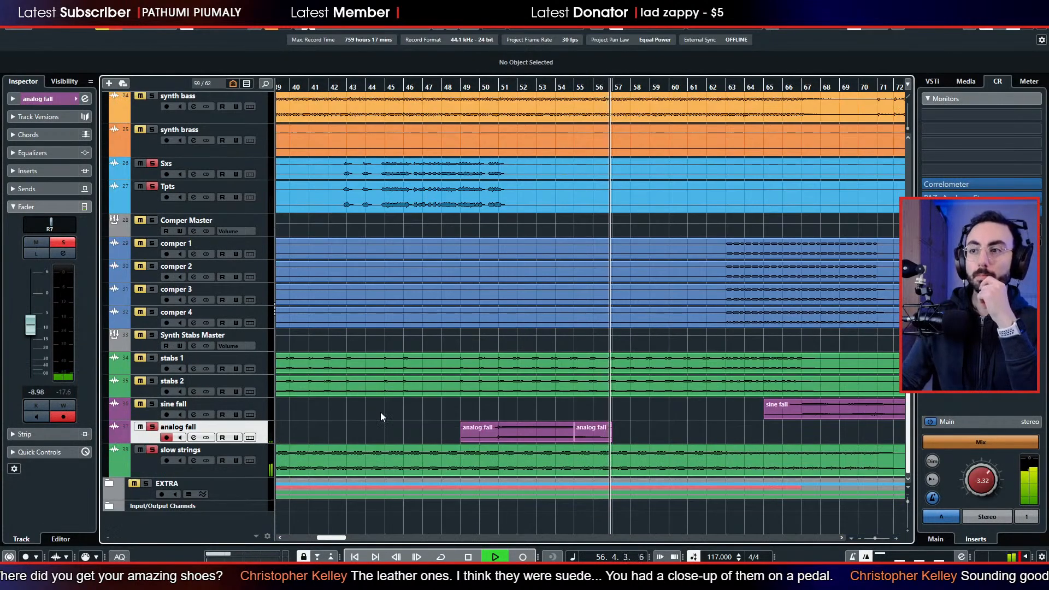
Add the synth bass track and the Comper Master group with its comper tracks to the soloed tracks.
{"action": "scroll", "coordinate": [387, 410], "scroll_direction": "up", "scroll_amount": 10}
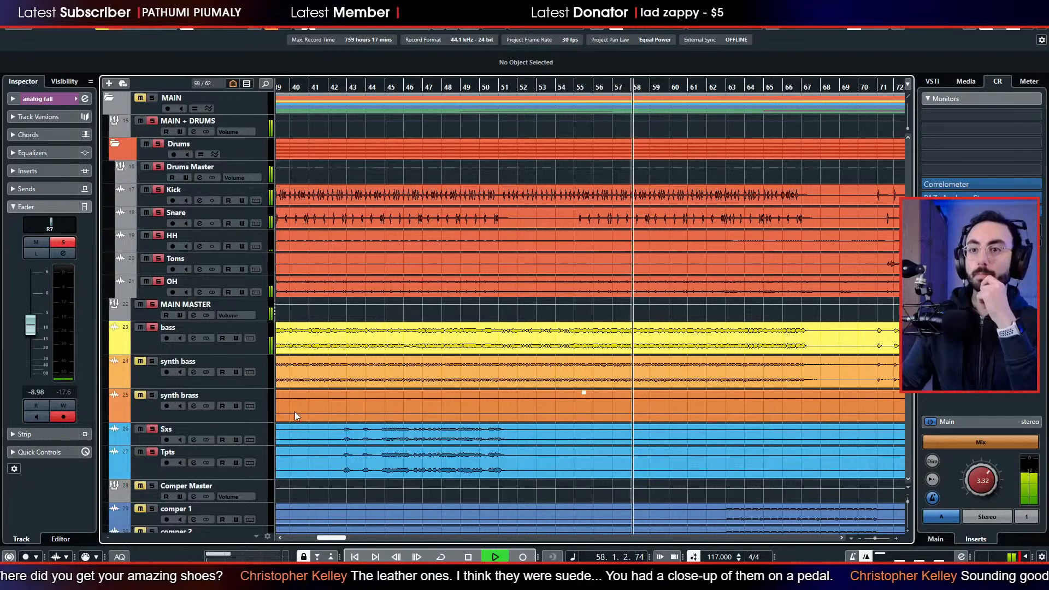
{"action": "left_click", "coordinate": [150, 369]}
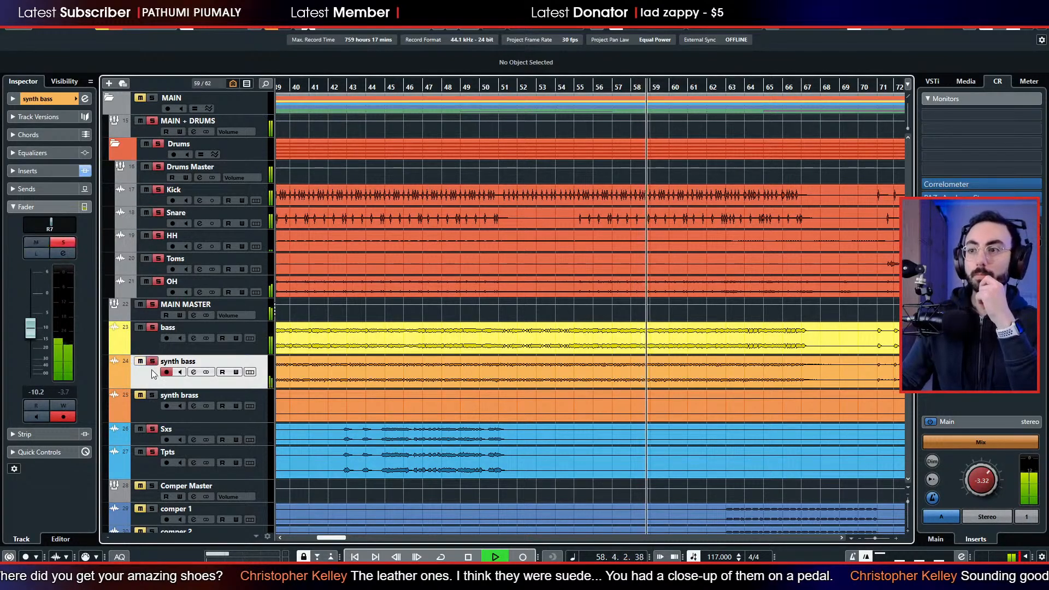
{"action": "scroll", "coordinate": [156, 373], "scroll_direction": "down", "scroll_amount": 7}
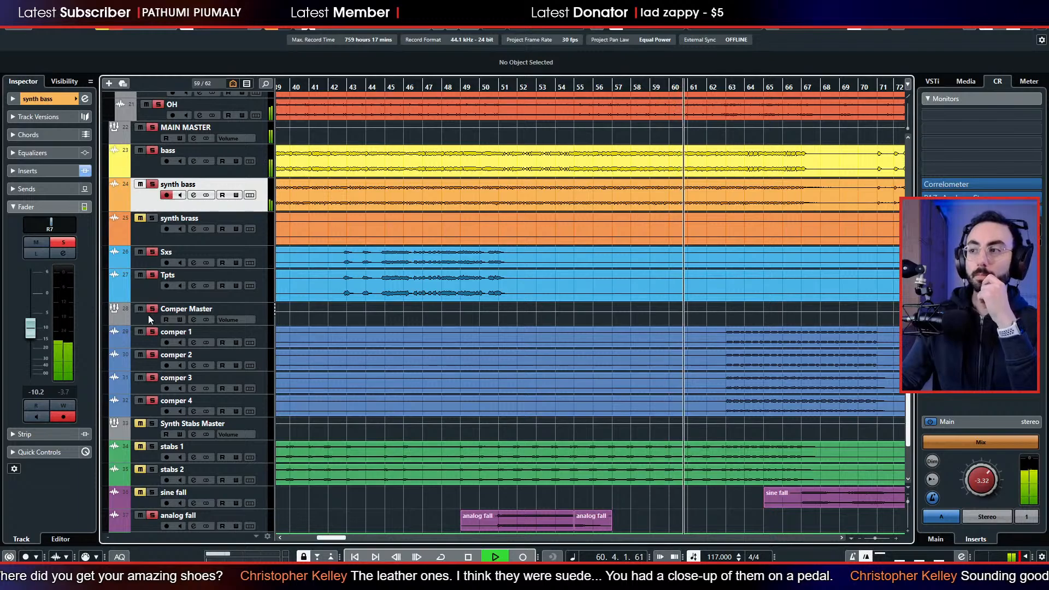
{"action": "scroll", "coordinate": [281, 317], "scroll_direction": "up", "scroll_amount": 7}
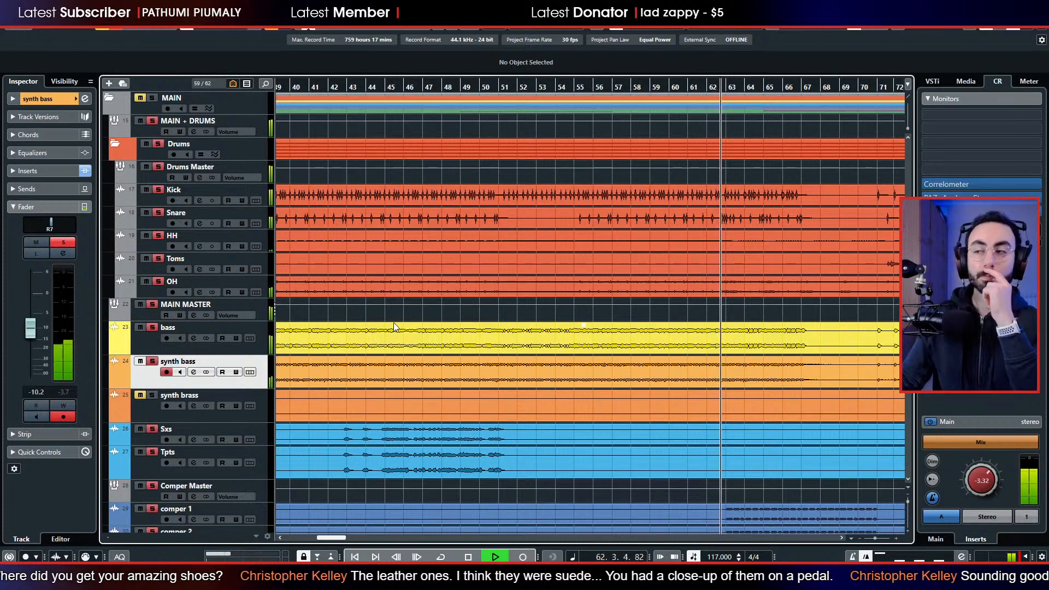
{"action": "scroll", "coordinate": [394, 327], "scroll_direction": "down", "scroll_amount": 4}
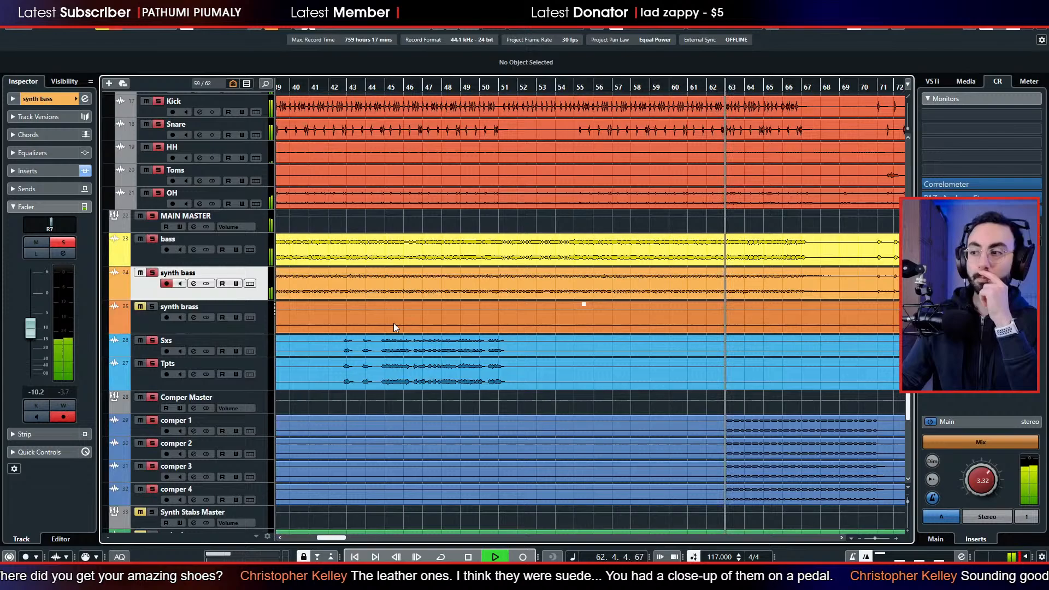
Lower the Comper Master group's fader to -3.52 dB and stop playback.
{"action": "left_click", "coordinate": [139, 410]}
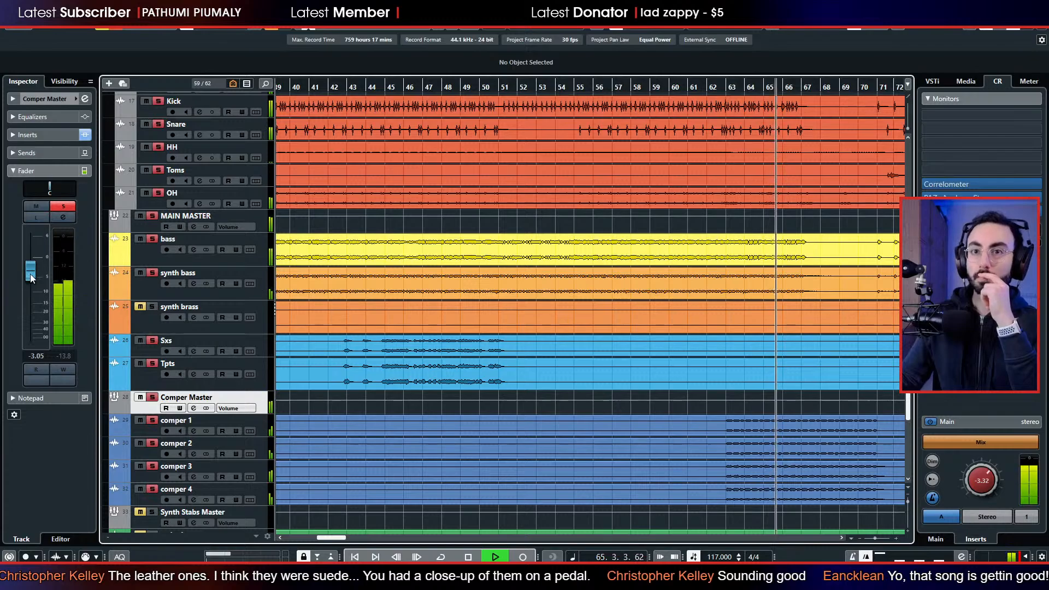
{"action": "left_click_drag", "start_coordinate": [31, 274], "coordinate": [27, 276]}
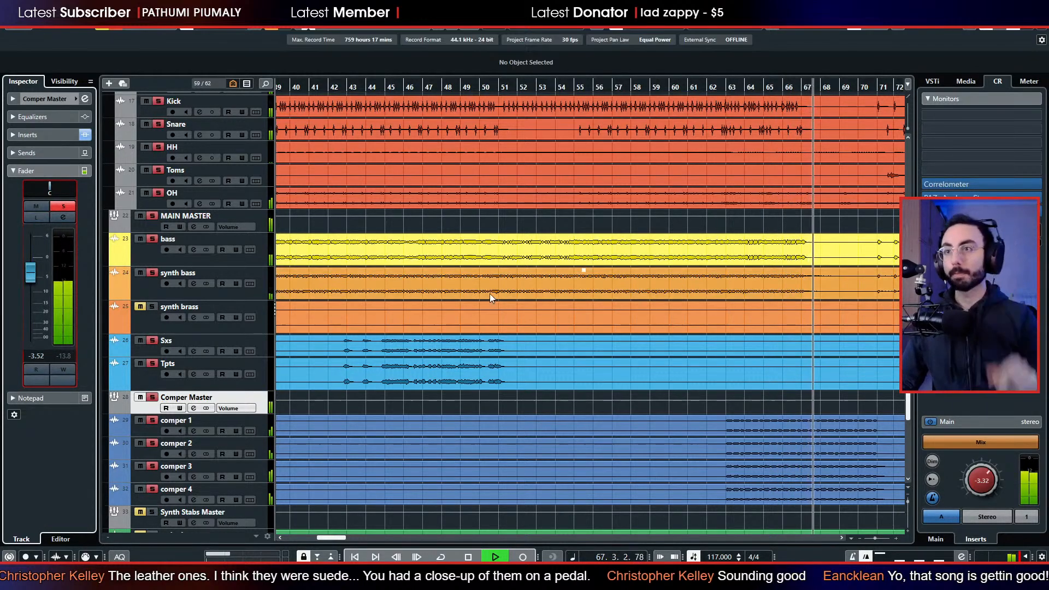
{"action": "key", "text": "space"}
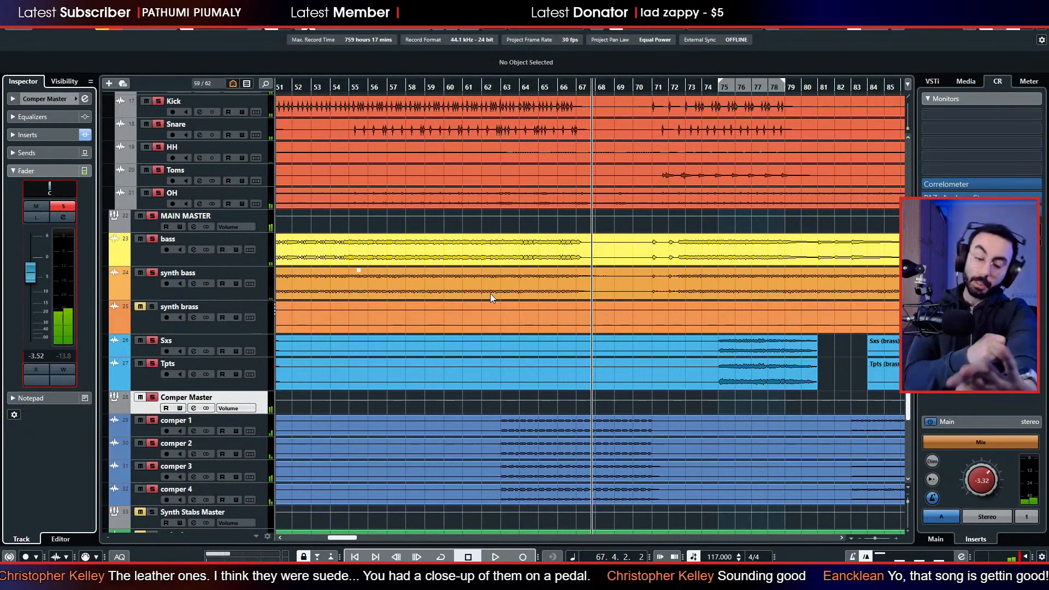
Clear the solo state of all tracks and place the playback cursor at bar 21.
{"action": "scroll", "coordinate": [629, 288], "scroll_direction": "up", "scroll_amount": 10}
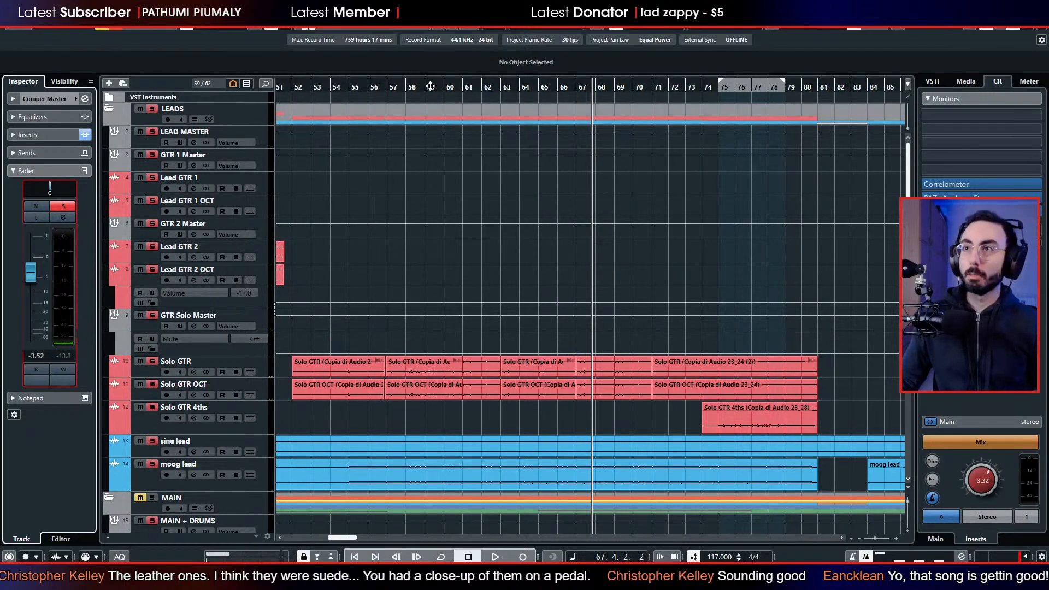
{"action": "left_click_drag", "start_coordinate": [431, 86], "coordinate": [430, 52]}
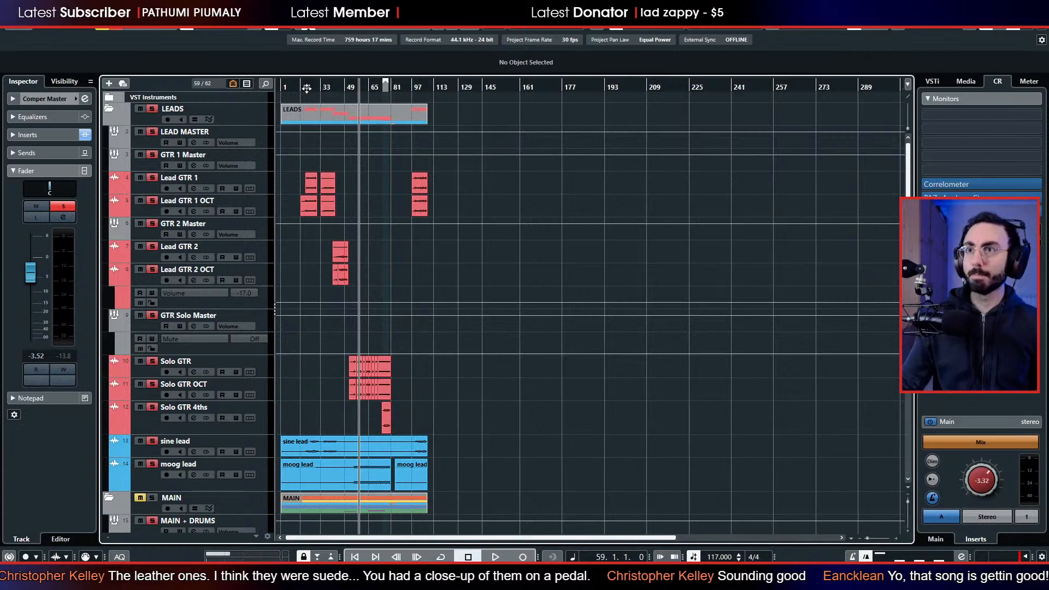
{"action": "left_click_drag", "start_coordinate": [307, 89], "coordinate": [200, 100]}
{"action": "key", "text": "alt+s"}
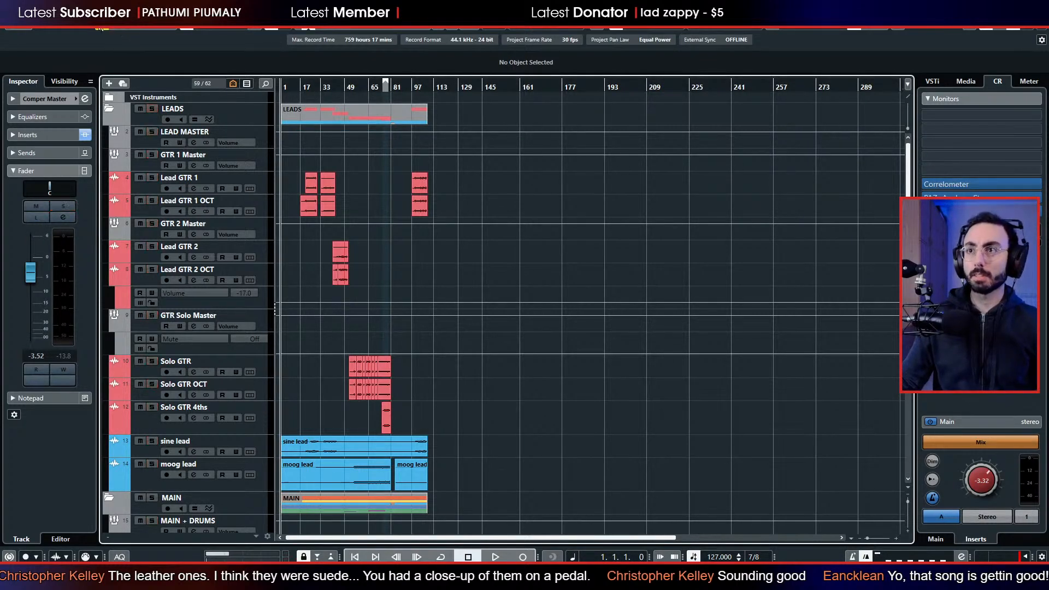
{"action": "left_click_drag", "start_coordinate": [300, 93], "coordinate": [328, 90]}
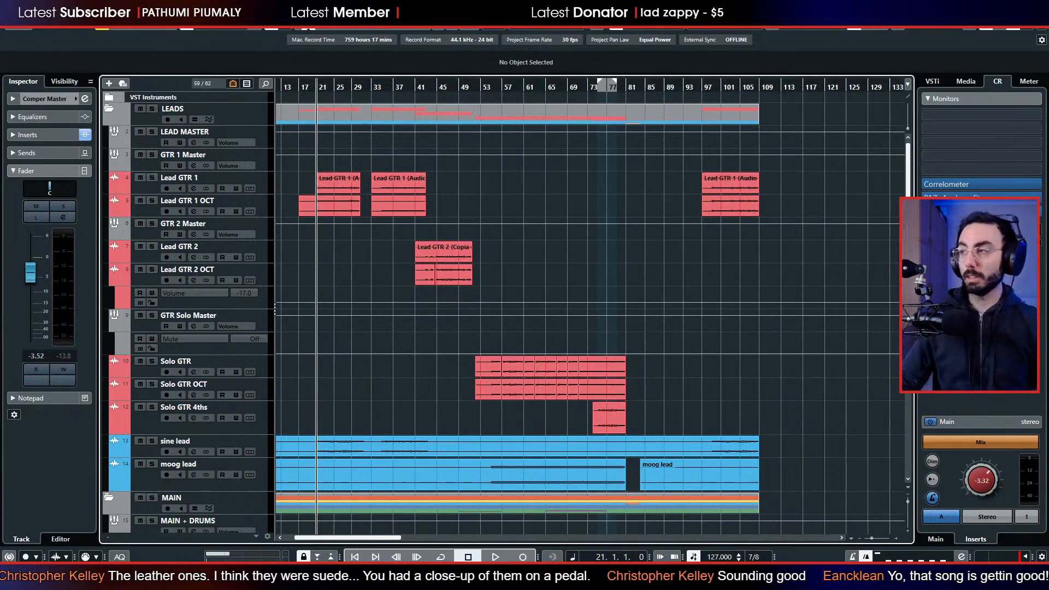
Play the mix while checking its spectrum and stereo image in the PAZ Analyzer, and close the analyzer.
{"action": "left_click", "coordinate": [956, 200]}
{"action": "key", "text": "space"}
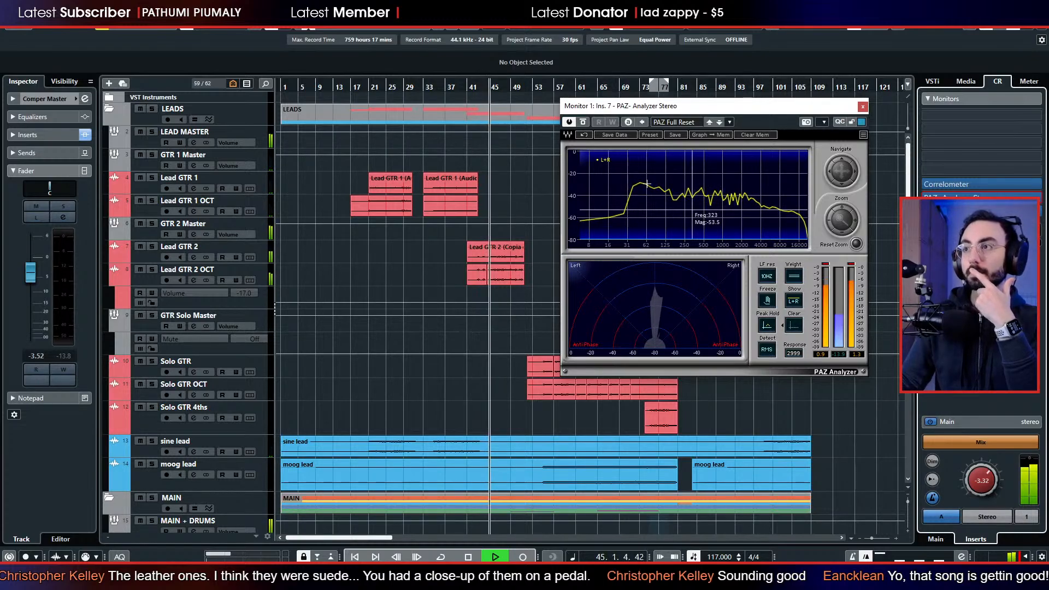
{"action": "left_click", "coordinate": [862, 107]}
{"action": "scroll", "coordinate": [584, 257], "scroll_direction": "down", "scroll_amount": 5}
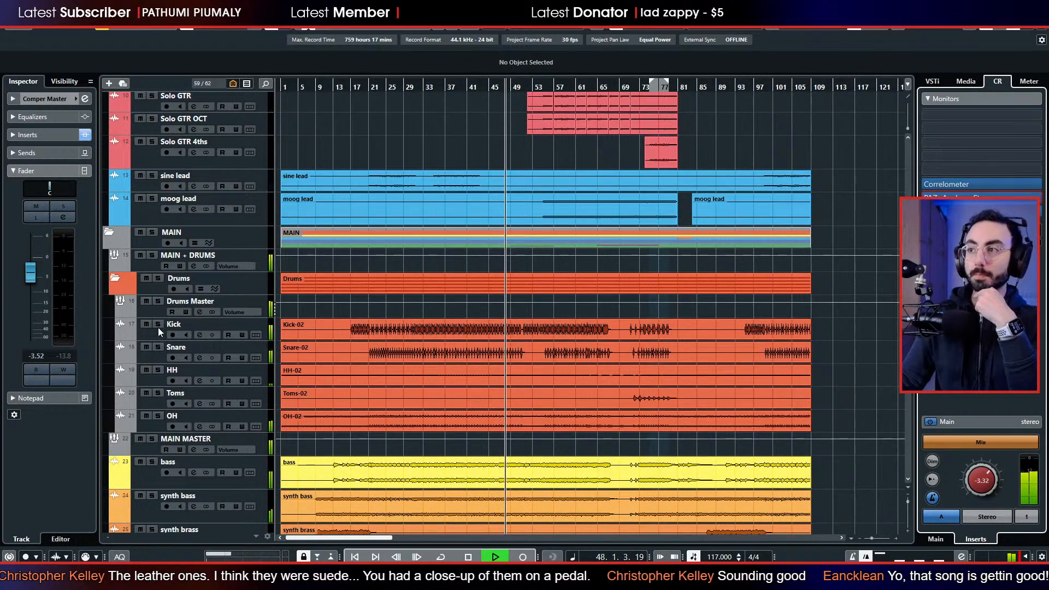
Raise the Drums Master group's fader to -0.22 dB while the mix plays.
{"action": "left_click", "coordinate": [514, 332]}
{"action": "scroll", "coordinate": [522, 344], "scroll_direction": "up", "scroll_amount": 3}
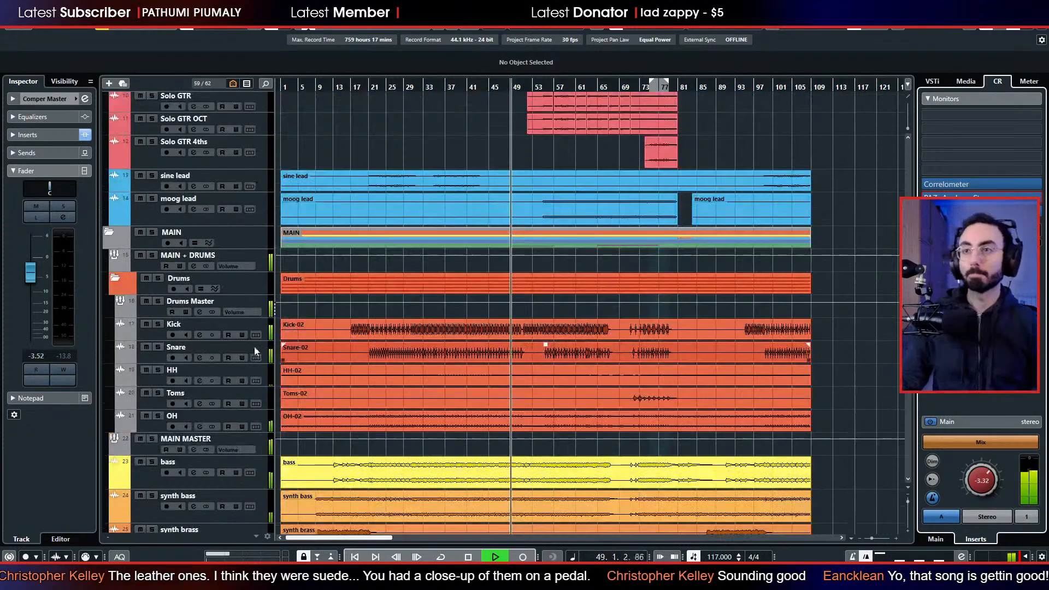
{"action": "left_click", "coordinate": [148, 313]}
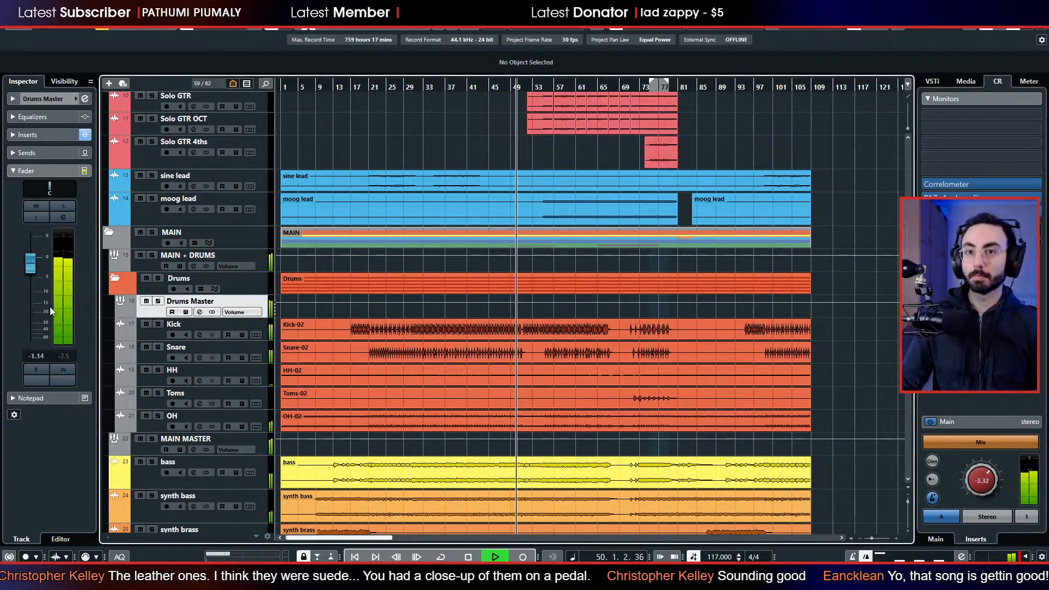
{"action": "left_click_drag", "start_coordinate": [28, 267], "coordinate": [28, 265]}
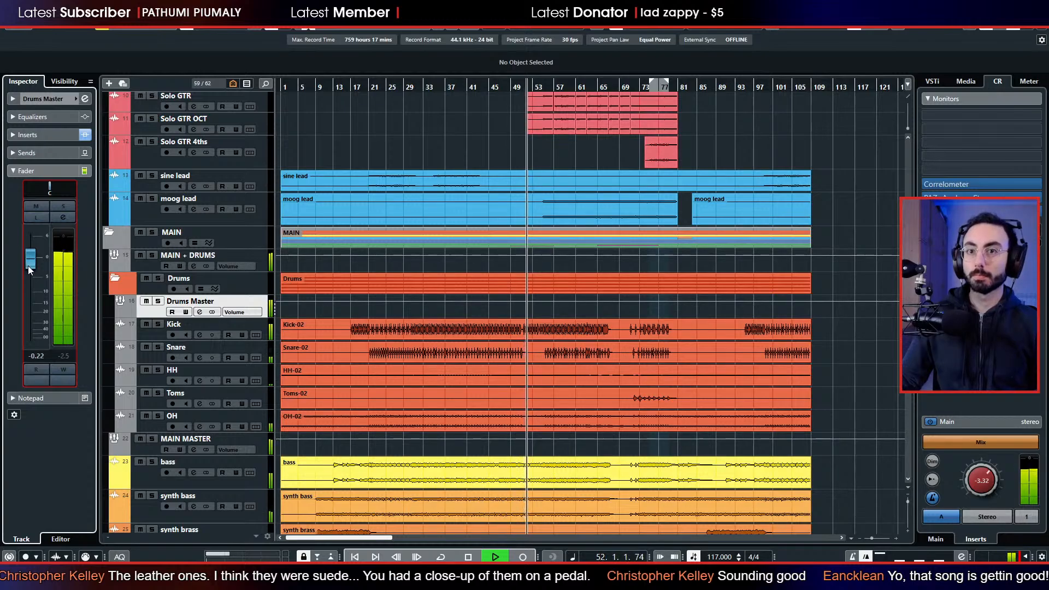
Set the analog fall track's fader to -7.13 dB.
{"action": "scroll", "coordinate": [417, 313], "scroll_direction": "up", "scroll_amount": 4}
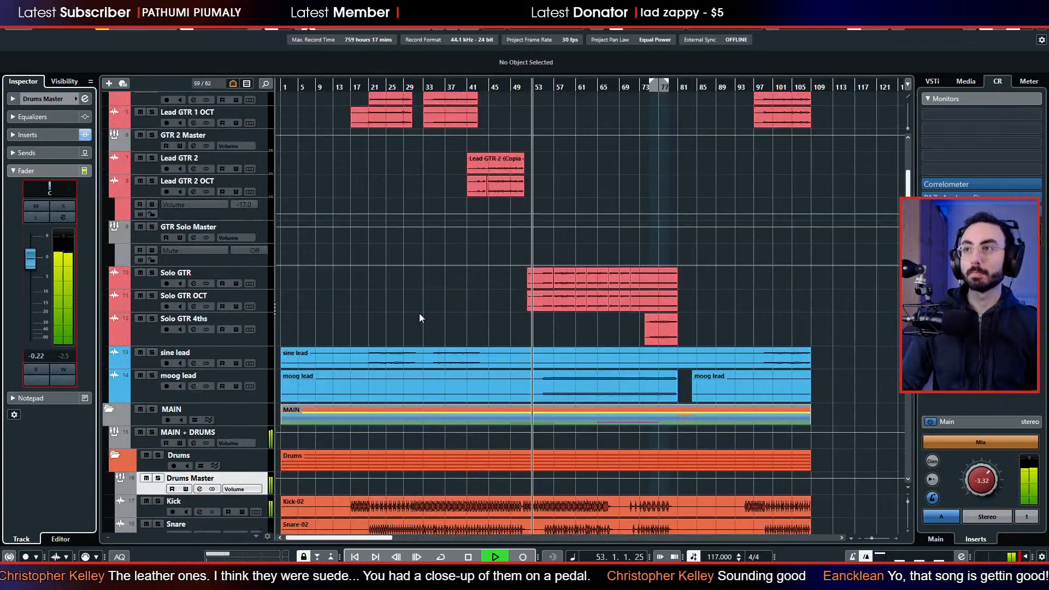
{"action": "scroll", "coordinate": [441, 313], "scroll_direction": "down", "scroll_amount": 10}
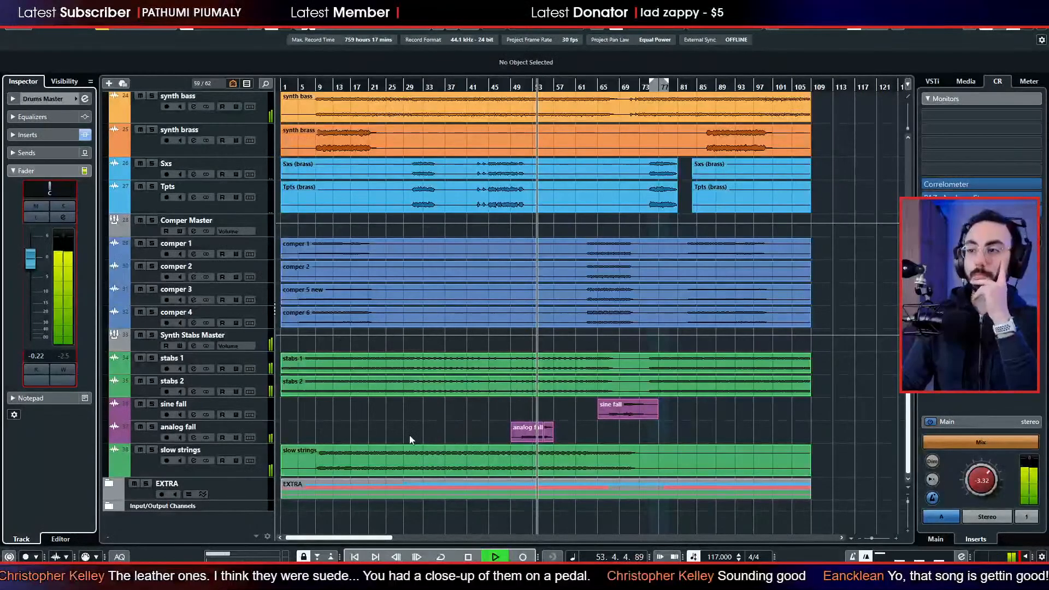
{"action": "left_click", "coordinate": [142, 438]}
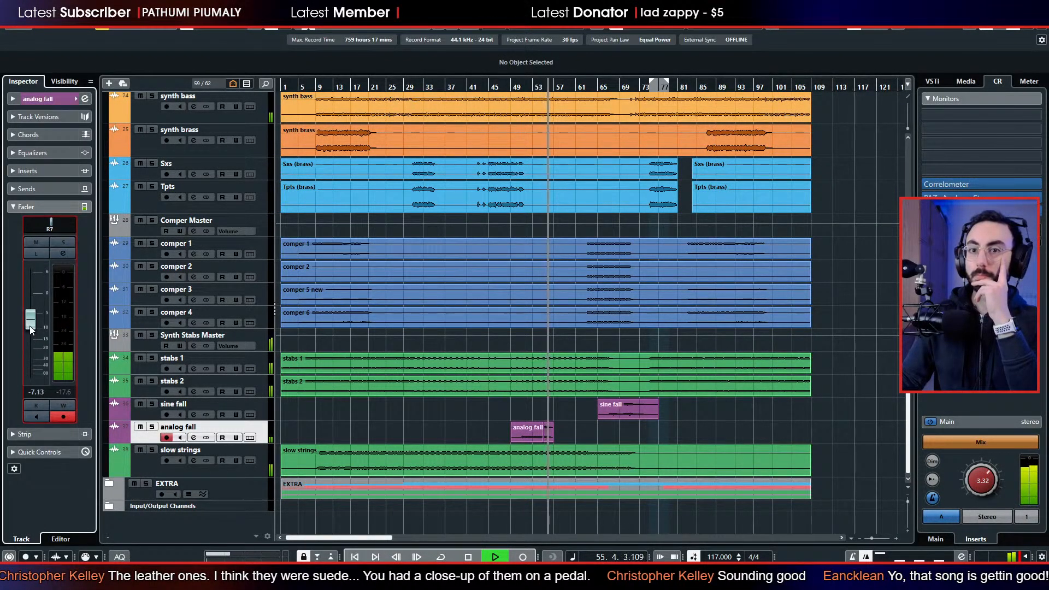
Audition the stabs 1 track in the playing mix by briefly soloing and muting it, then restore both states.
{"action": "scroll", "coordinate": [500, 360], "scroll_direction": "up", "scroll_amount": 8}
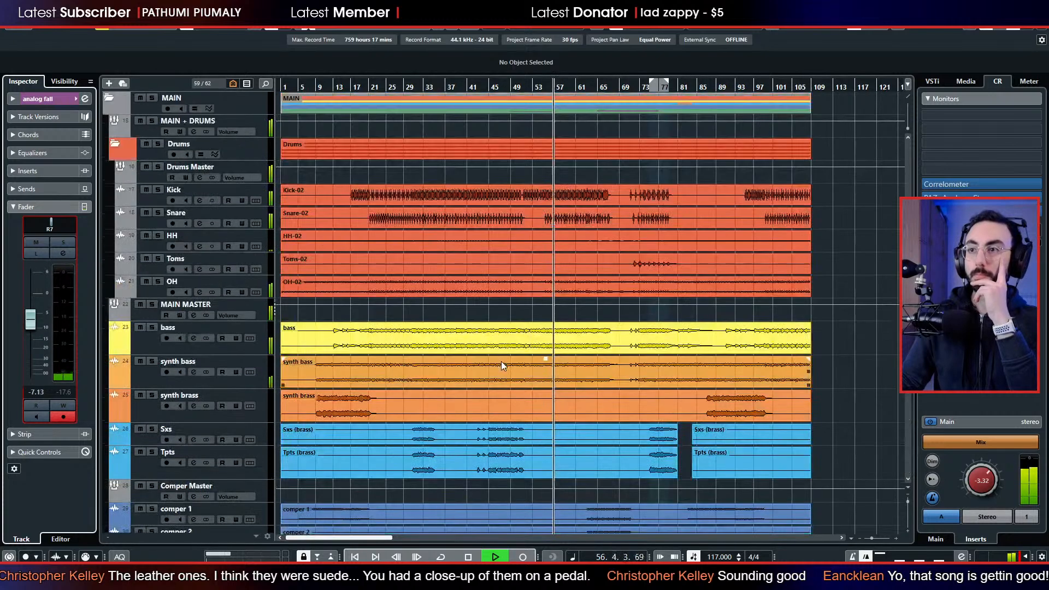
{"action": "scroll", "coordinate": [503, 363], "scroll_direction": "down", "scroll_amount": 4}
{"action": "scroll", "coordinate": [503, 376], "scroll_direction": "up", "scroll_amount": 8}
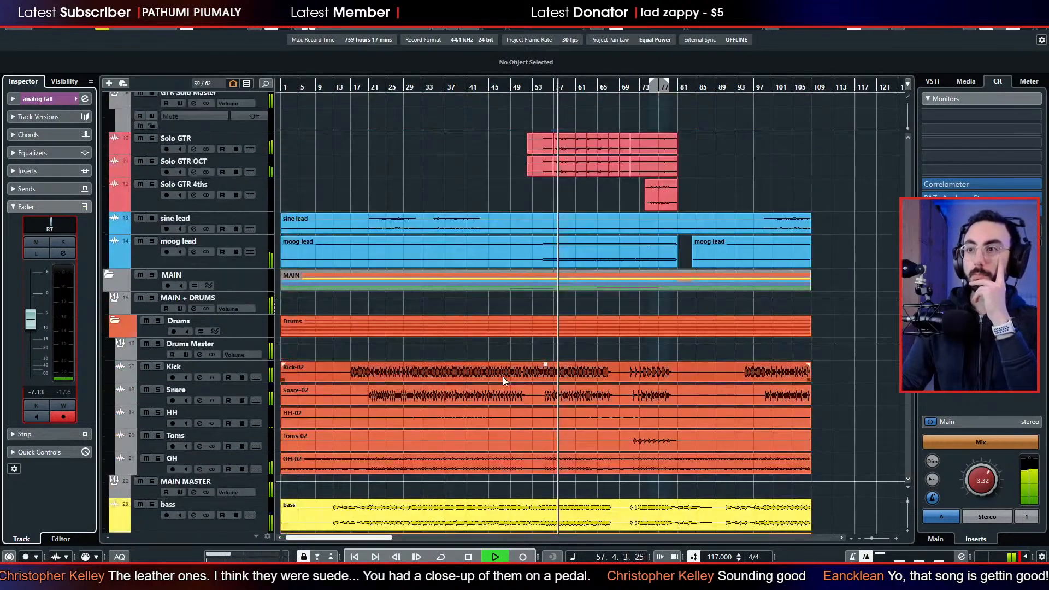
{"action": "scroll", "coordinate": [503, 377], "scroll_direction": "down", "scroll_amount": 5}
{"action": "scroll", "coordinate": [454, 376], "scroll_direction": "up", "scroll_amount": 2}
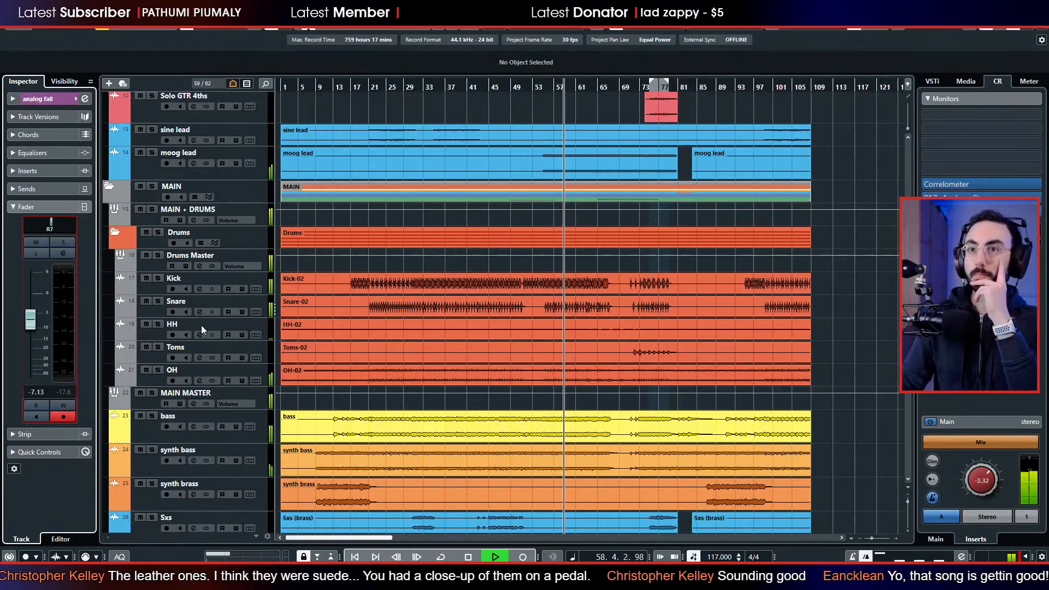
{"action": "scroll", "coordinate": [173, 336], "scroll_direction": "down", "scroll_amount": 8}
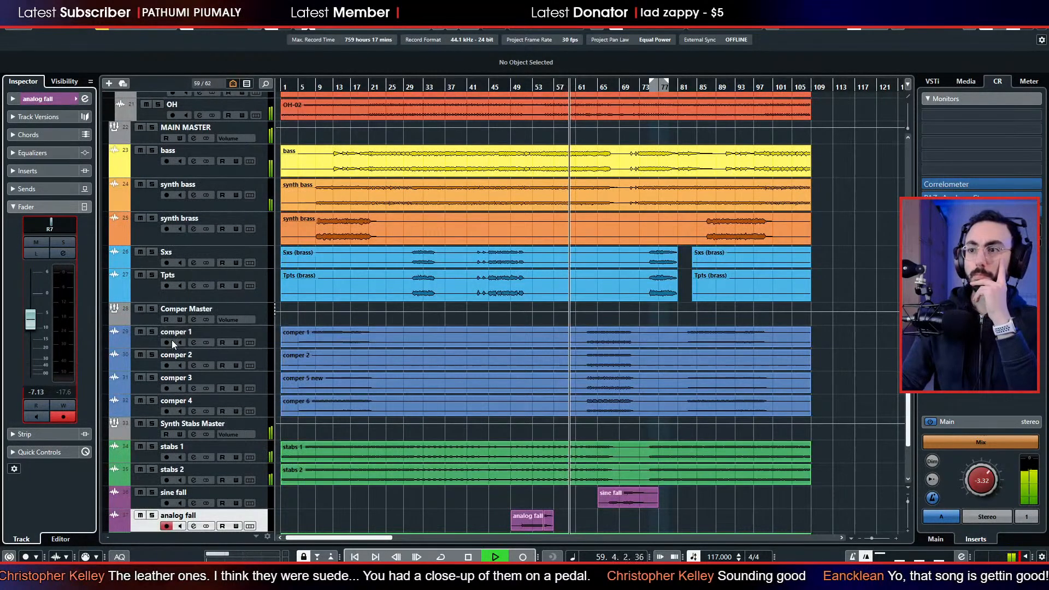
{"action": "left_click", "coordinate": [152, 446]}
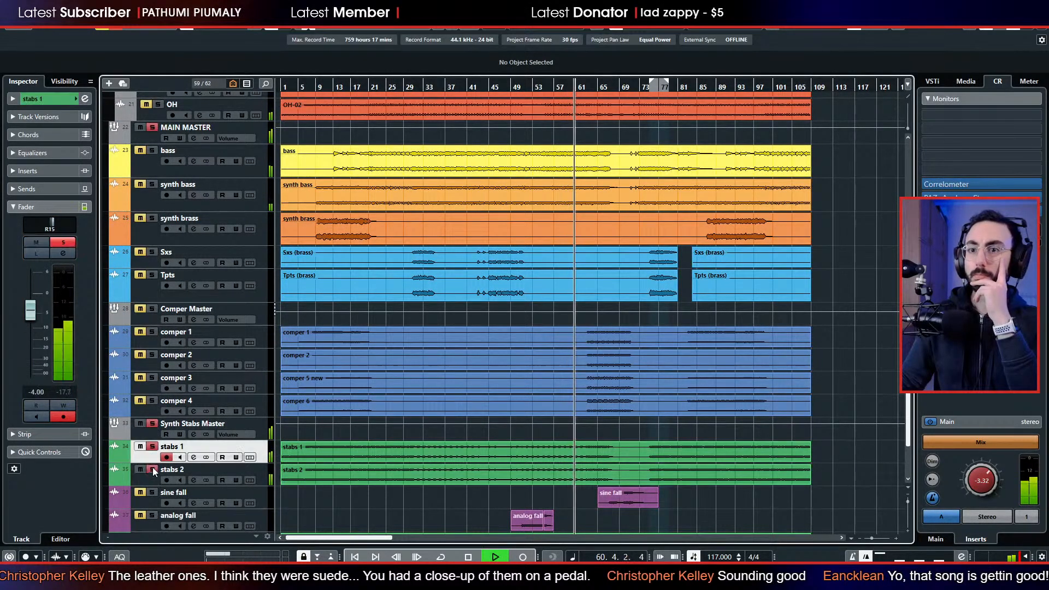
{"action": "left_click", "coordinate": [152, 446]}
{"action": "left_click", "coordinate": [140, 446]}
{"action": "left_click", "coordinate": [140, 446]}
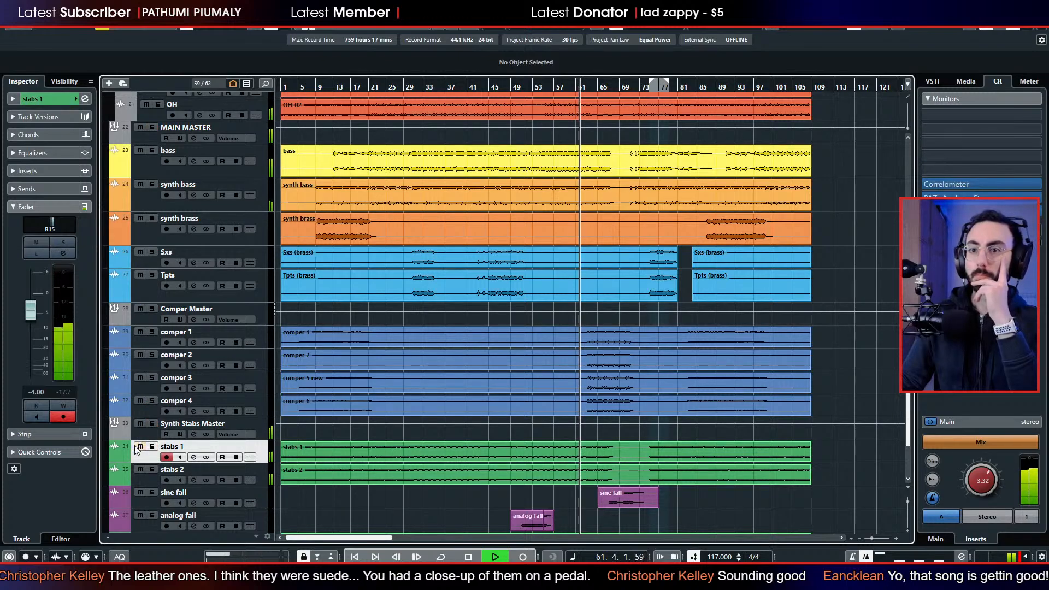
Lower the Synth Stabs Master group's fader to -3.52 dB, then play the mix from bar 83 and stop playback.
{"action": "left_click", "coordinate": [144, 437]}
{"action": "left_click_drag", "start_coordinate": [28, 264], "coordinate": [28, 279]}
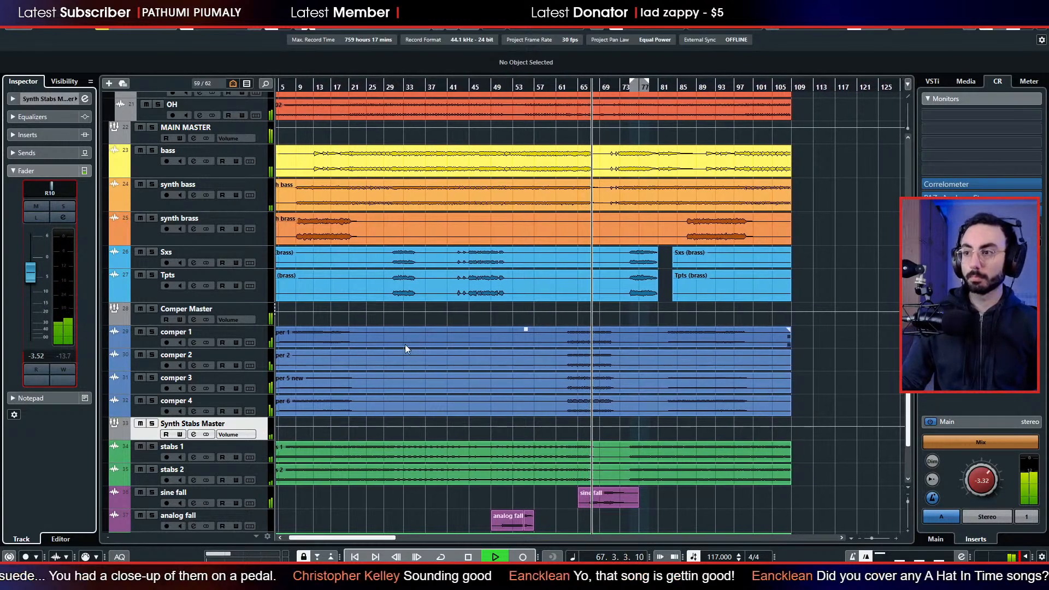
{"action": "left_click", "coordinate": [662, 88]}
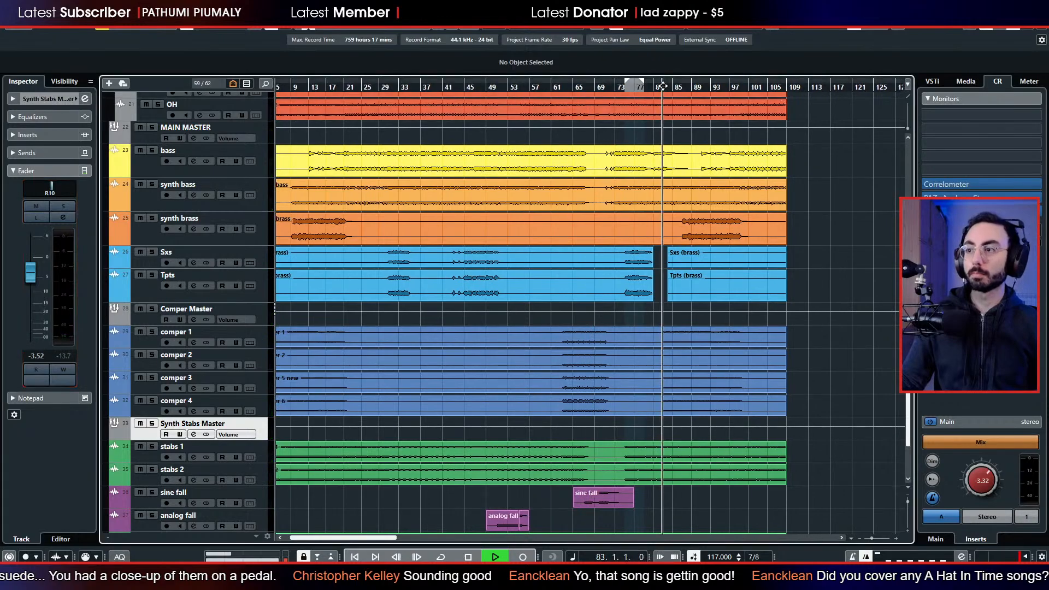
{"action": "key", "text": "space"}
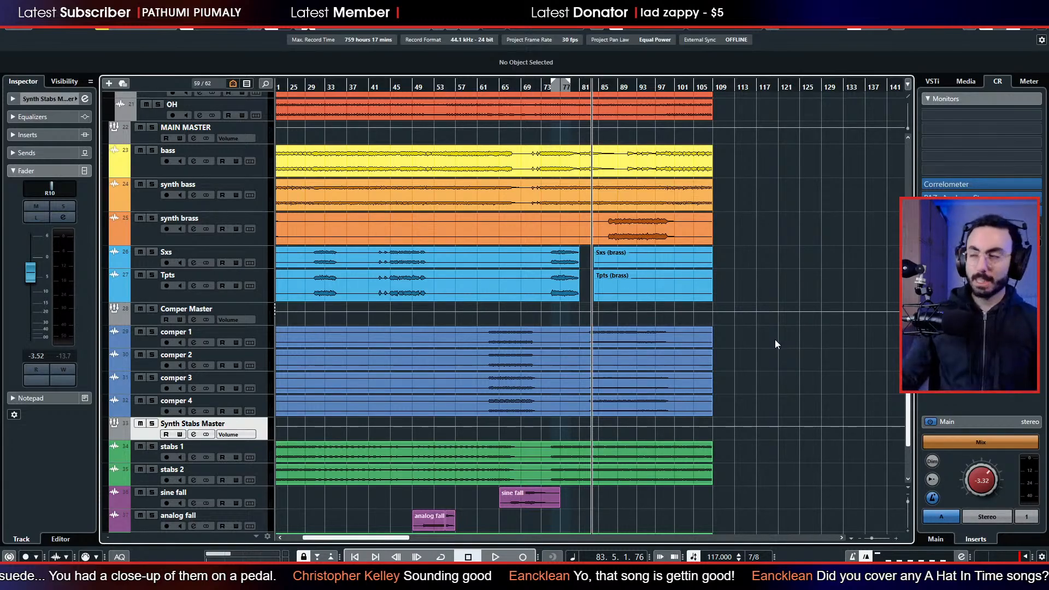
Collapse the LEADS folder and place the playback cursor at bar 38.
{"action": "scroll", "coordinate": [613, 389], "scroll_direction": "up", "scroll_amount": 4}
{"action": "scroll", "coordinate": [613, 389], "scroll_direction": "up", "scroll_amount": 6}
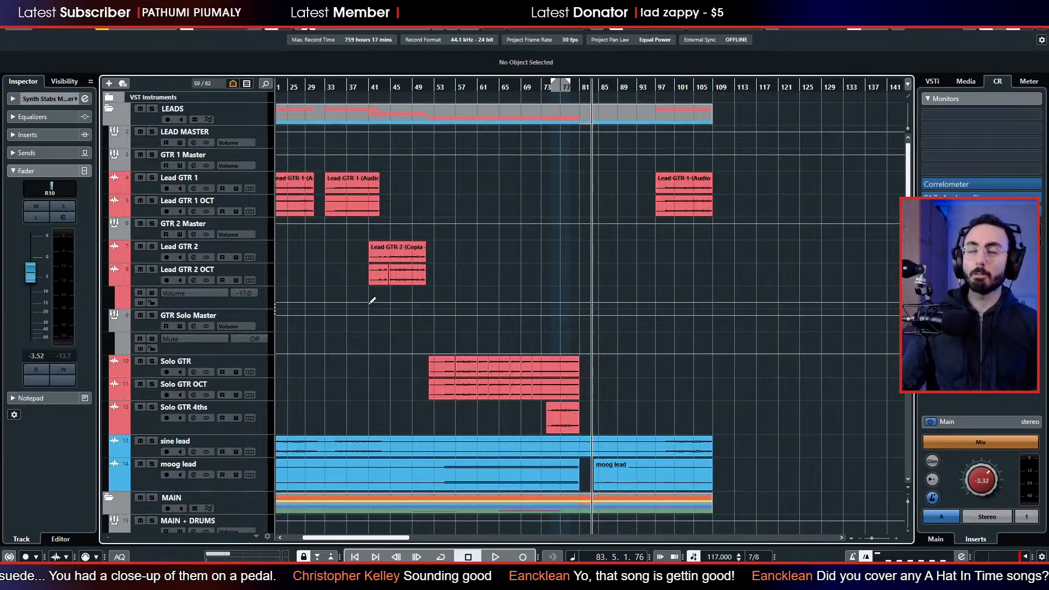
{"action": "left_click", "coordinate": [103, 112]}
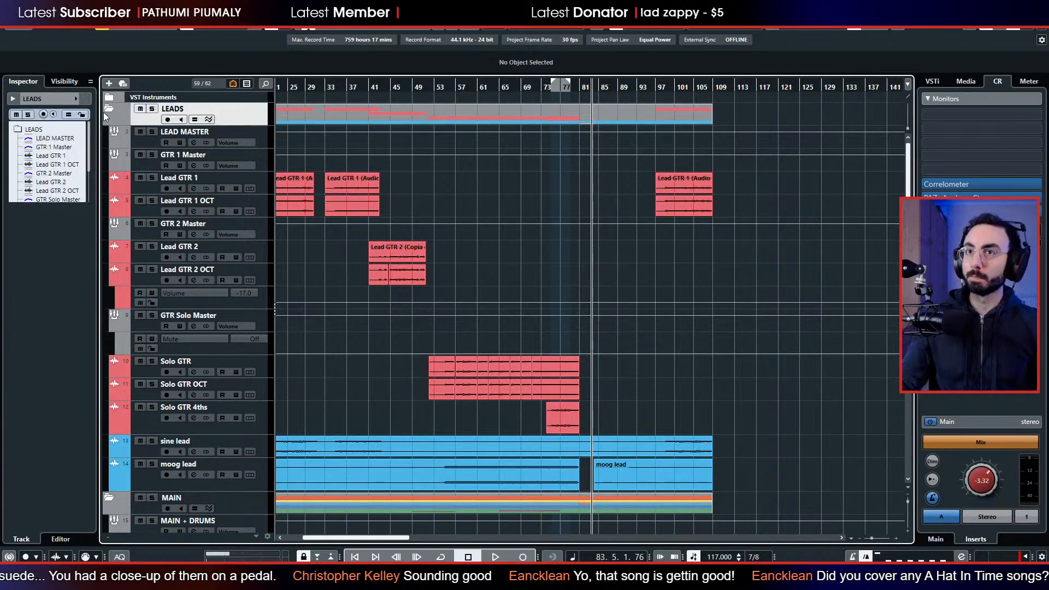
{"action": "left_click", "coordinate": [109, 109]}
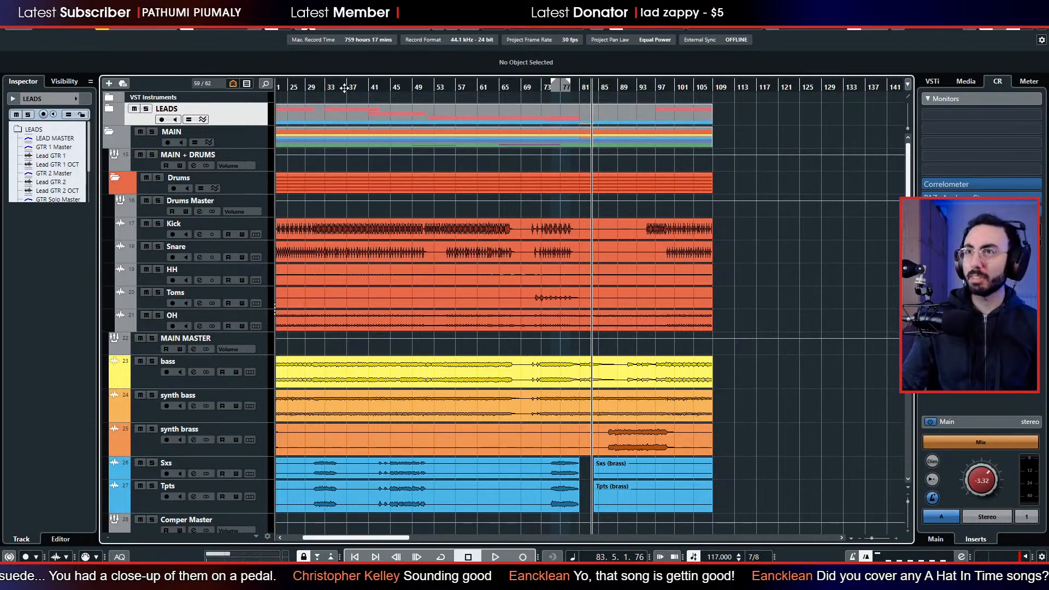
{"action": "left_click_drag", "start_coordinate": [348, 88], "coordinate": [346, 69]}
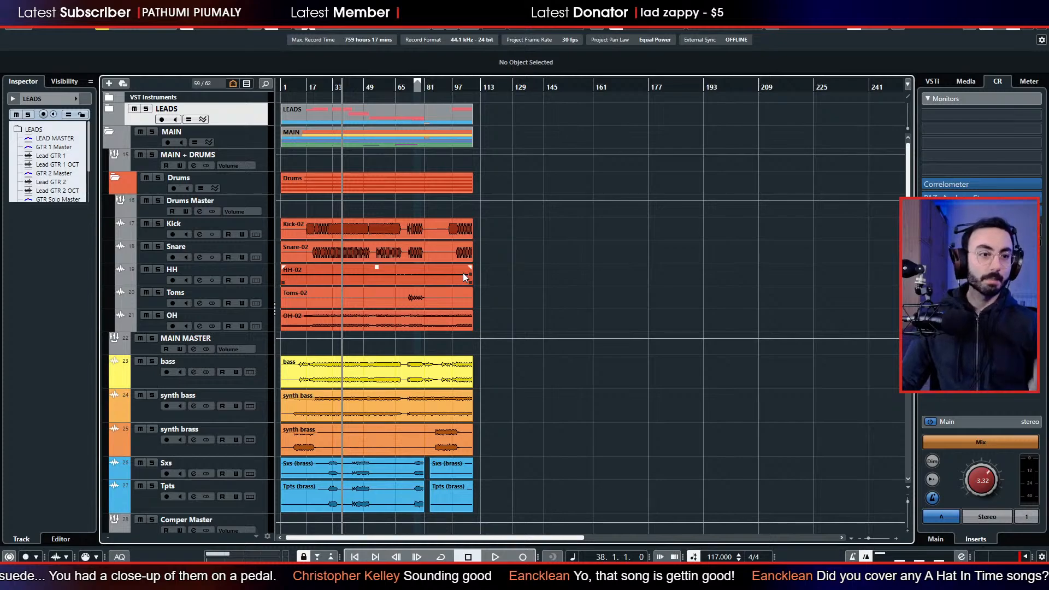
Check the HH track's fader and pan settings, and collapse the Drums folder.
{"action": "left_click", "coordinate": [159, 275]}
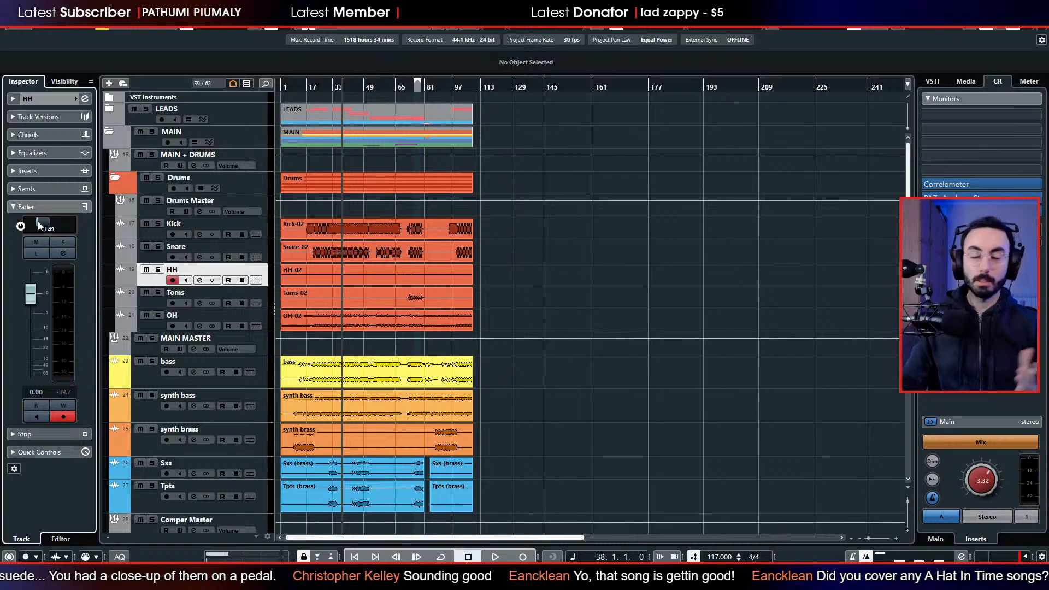
{"action": "scroll", "coordinate": [579, 301], "scroll_direction": "down", "scroll_amount": 5}
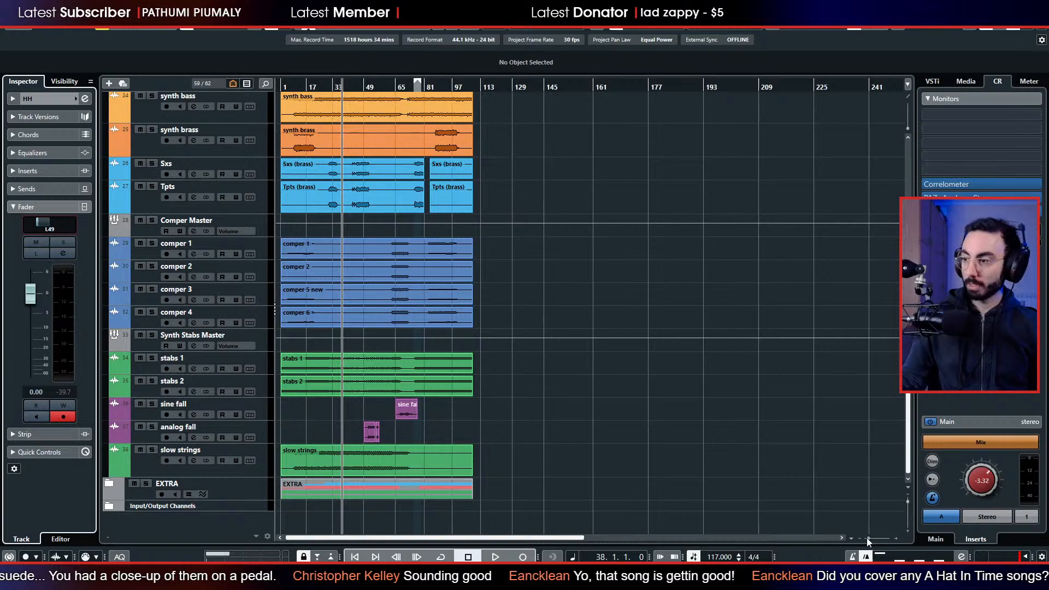
{"action": "left_click_drag", "start_coordinate": [863, 538], "coordinate": [871, 538]}
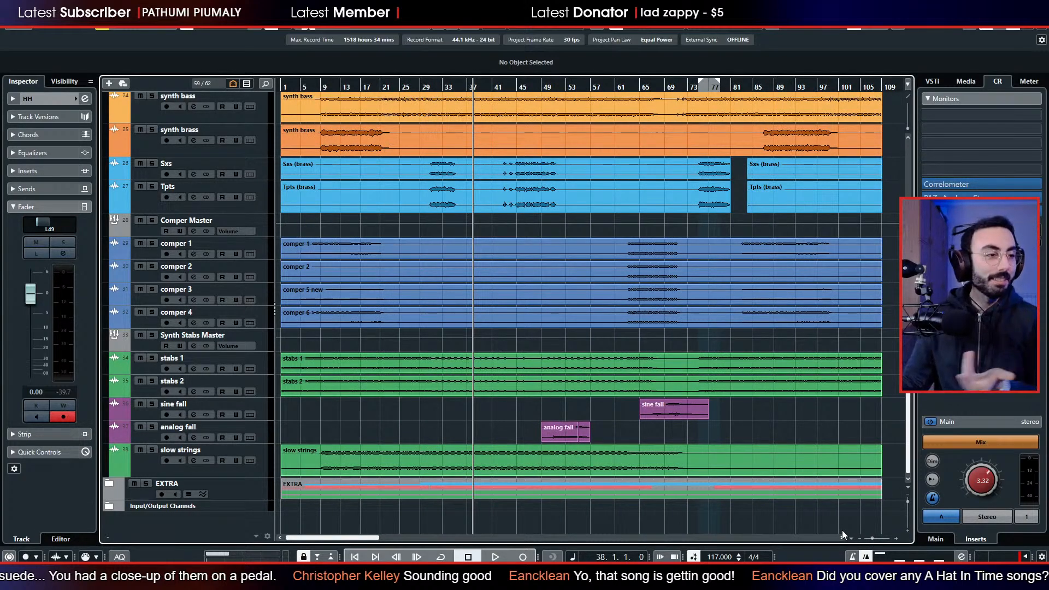
{"action": "scroll", "coordinate": [425, 419], "scroll_direction": "up", "scroll_amount": 5}
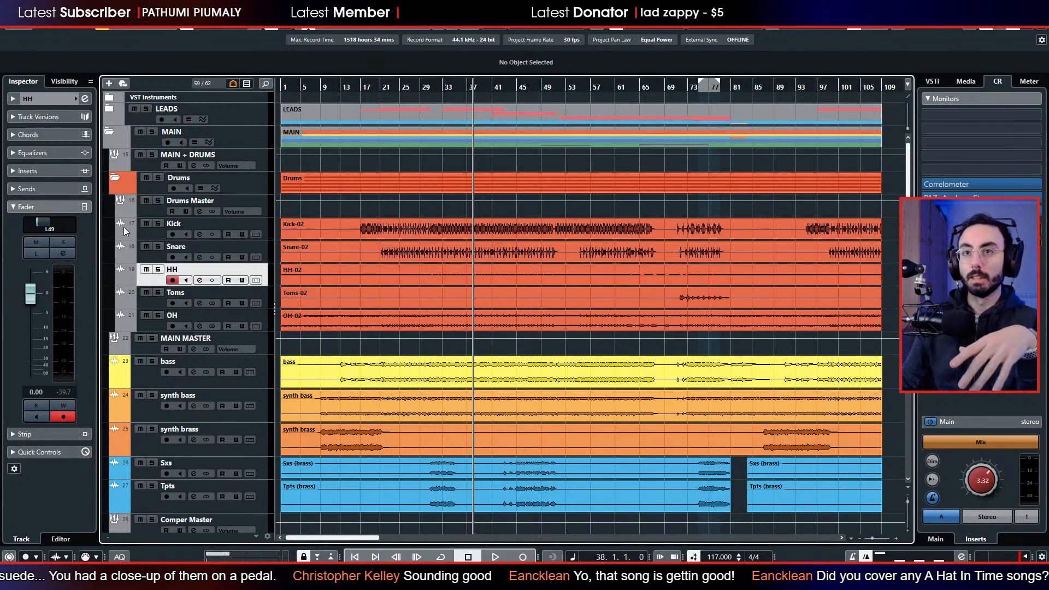
{"action": "left_click", "coordinate": [115, 178]}
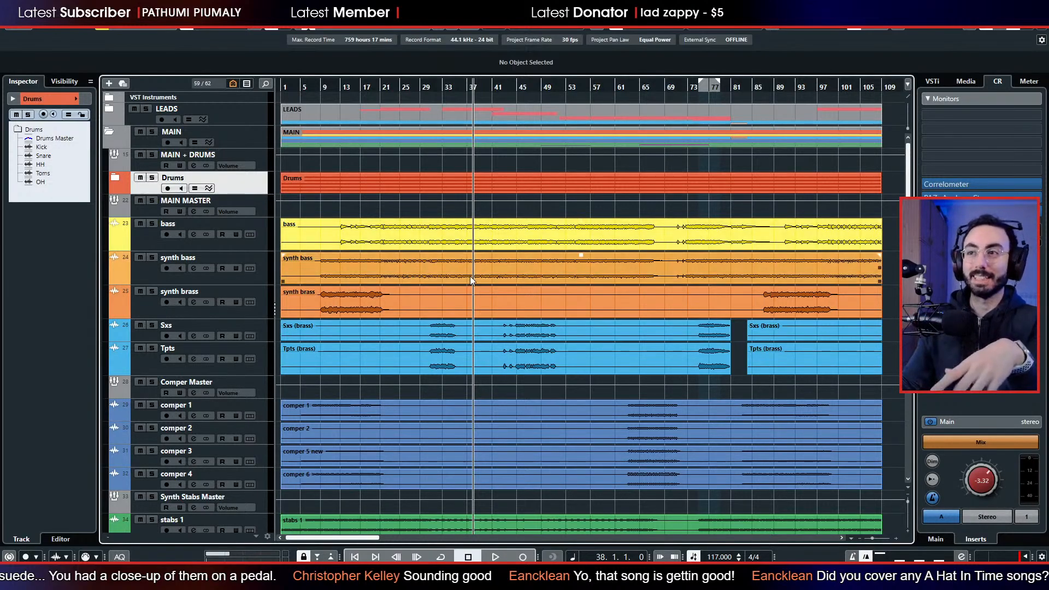
{"action": "left_click", "coordinate": [362, 281]}
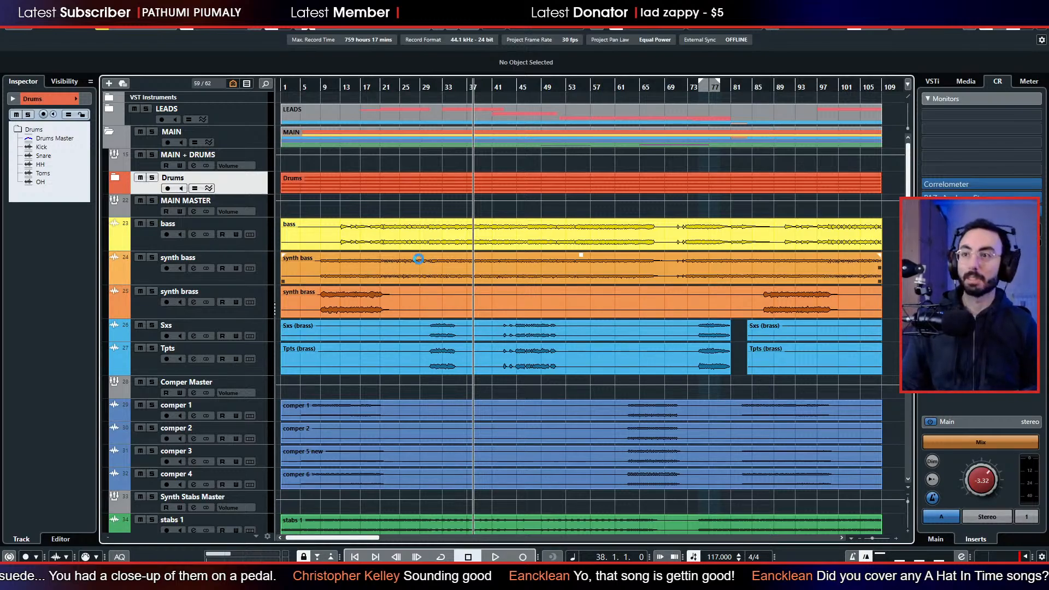
{"action": "left_click", "coordinate": [381, 245]}
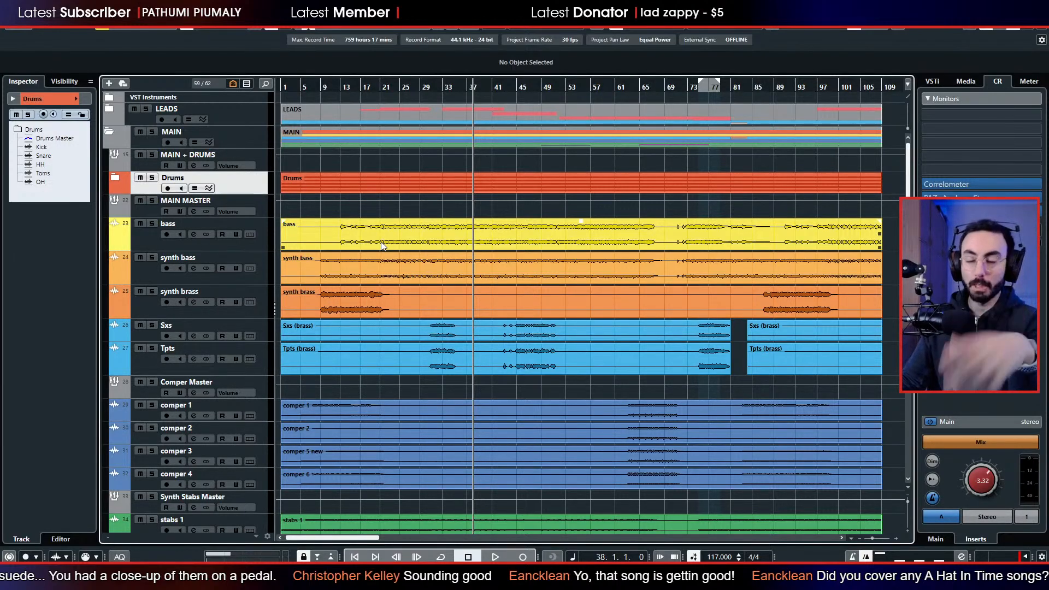
{"action": "scroll", "coordinate": [384, 313], "scroll_direction": "down", "scroll_amount": 3}
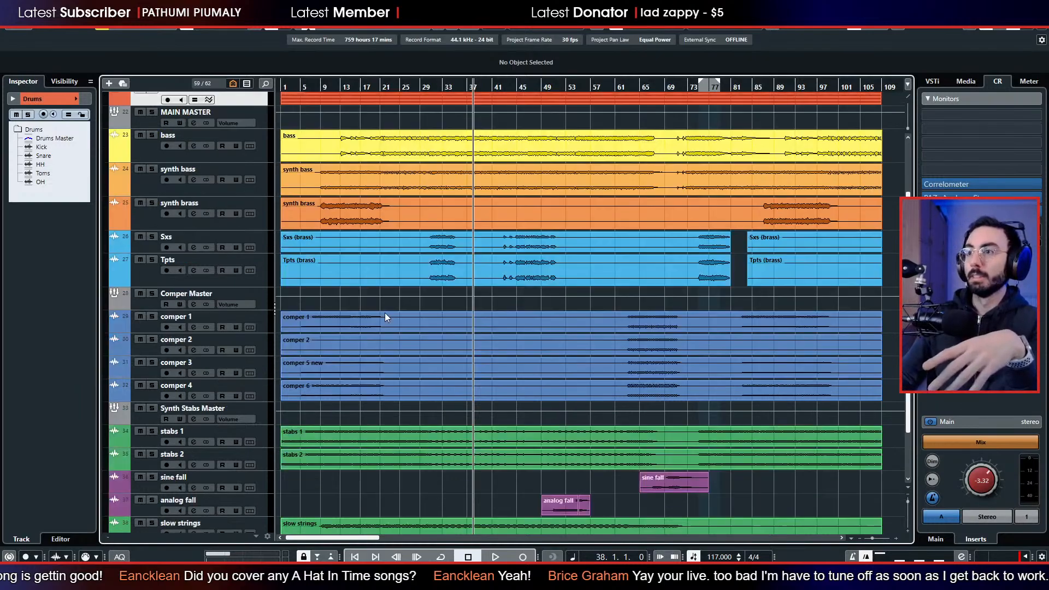
{"action": "scroll", "coordinate": [384, 313], "scroll_direction": "down", "scroll_amount": 3}
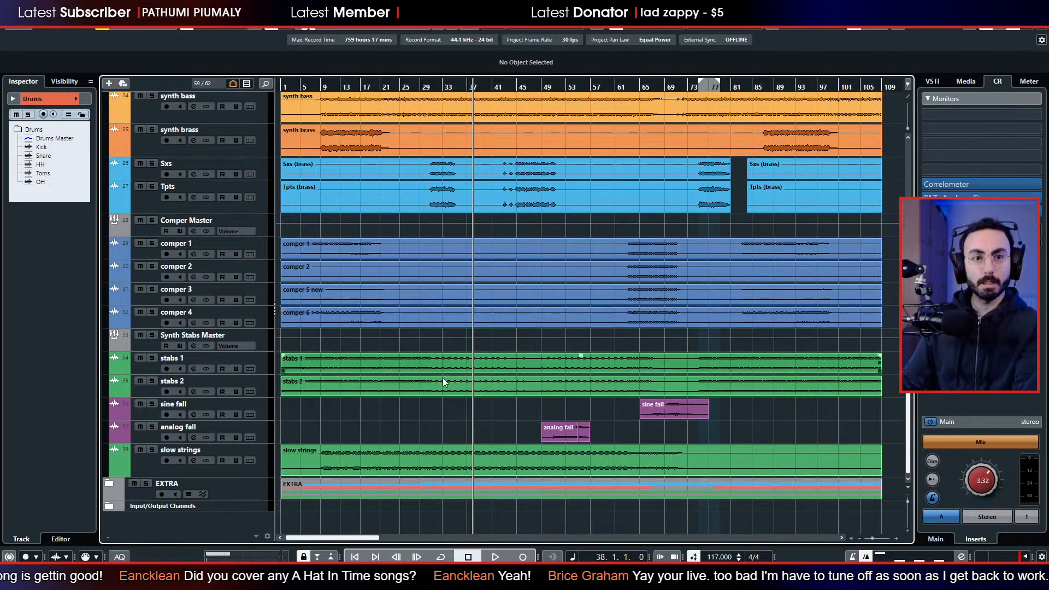
{"action": "left_click", "coordinate": [437, 362]}
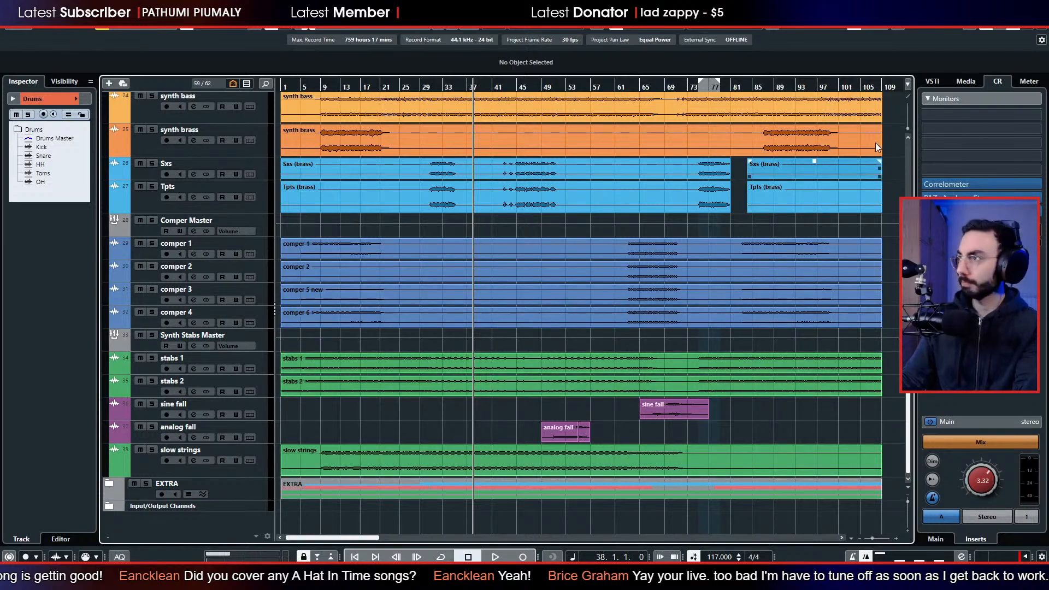